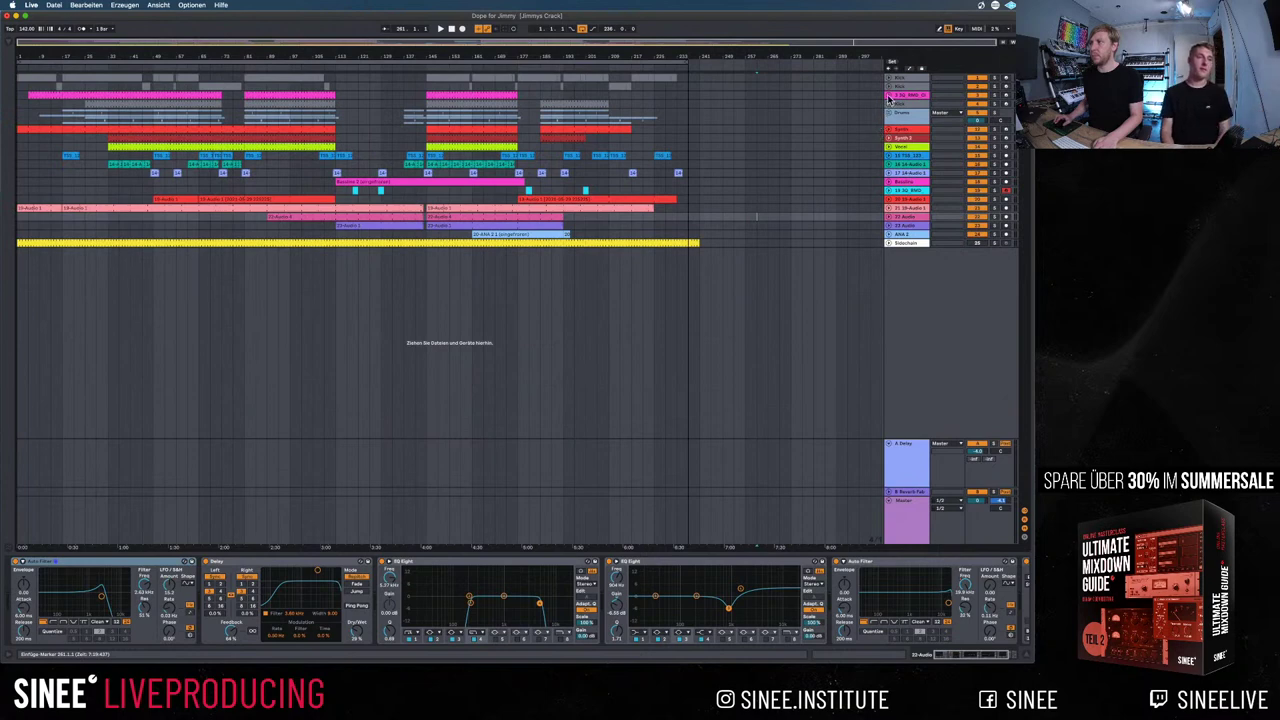
Look through the device chains of the arrangement's tracks from the first Kick downward, unfolding and refolding the Drums group
{"action": "left_click", "coordinate": [901, 81]}
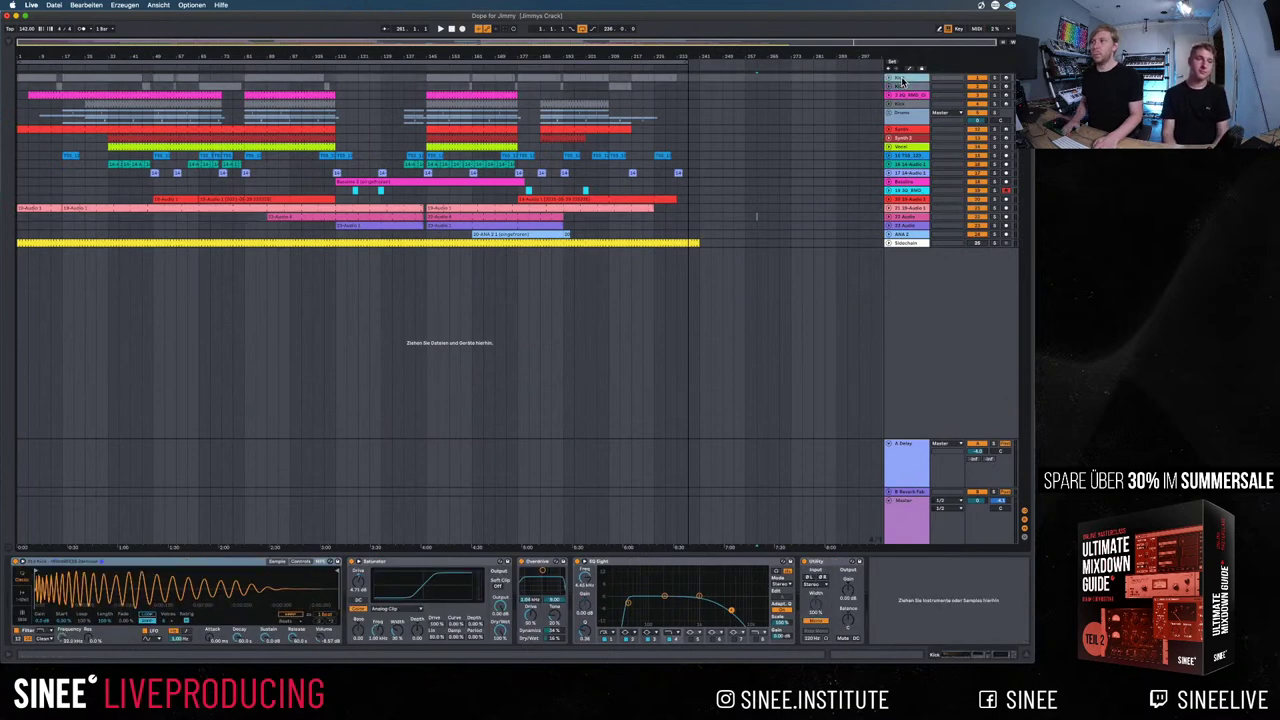
{"action": "key", "text": "Down"}
{"action": "key", "text": "Down"}
{"action": "key", "text": "Right"}
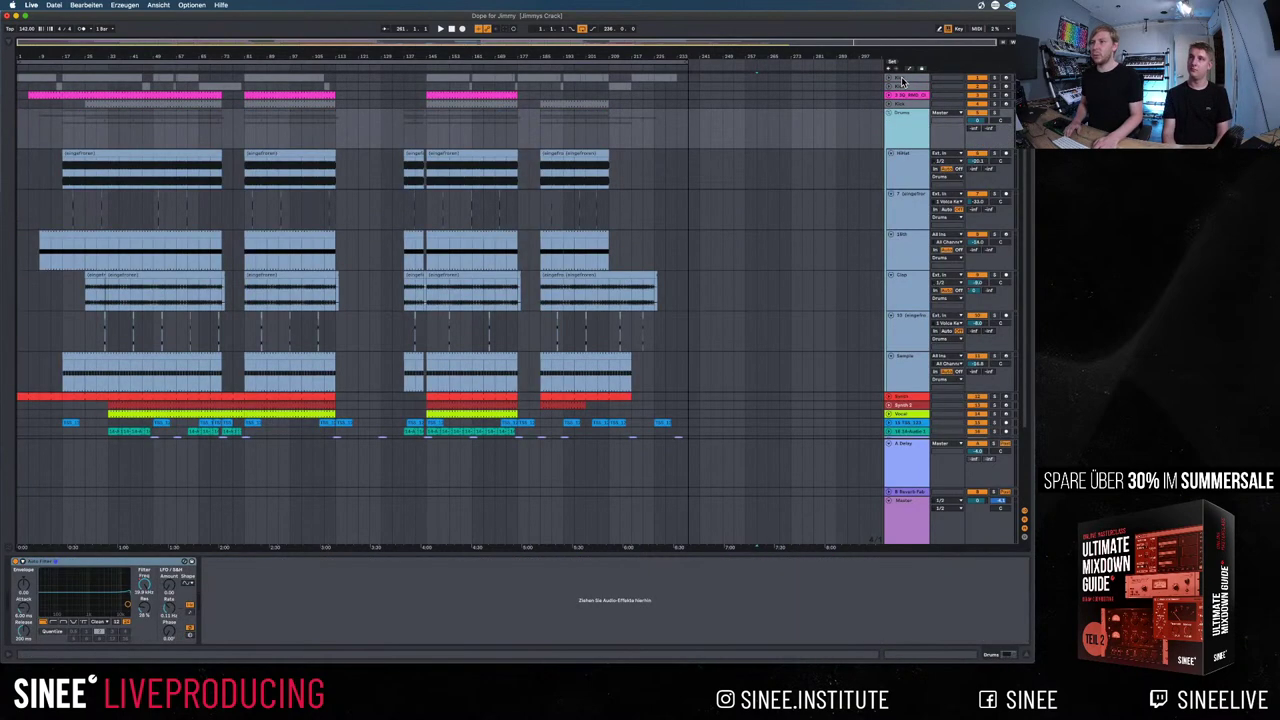
{"action": "key", "text": "Left"}
{"action": "key", "text": "Down"}
{"action": "key", "text": "Down"}
{"action": "key", "text": "Down"}
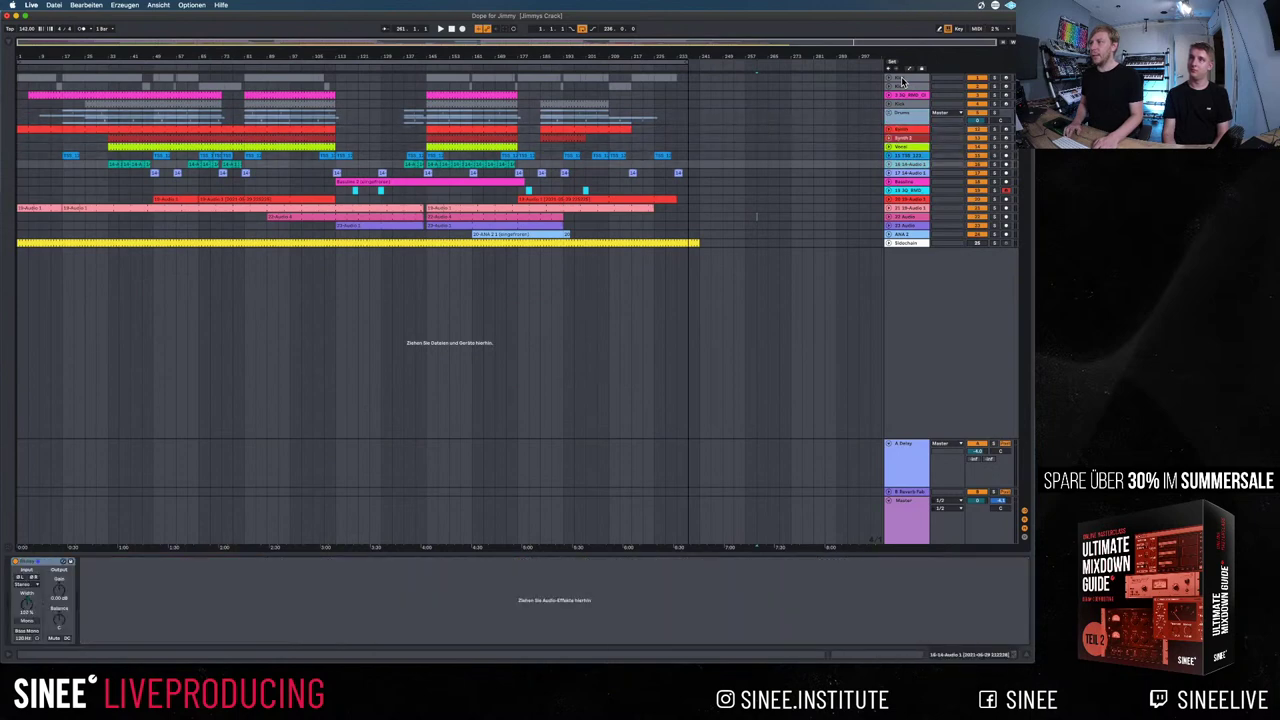
{"action": "key", "text": "Down"}
{"action": "key", "text": "Down"}
{"action": "key", "text": "Down"}
{"action": "key", "text": "Down"}
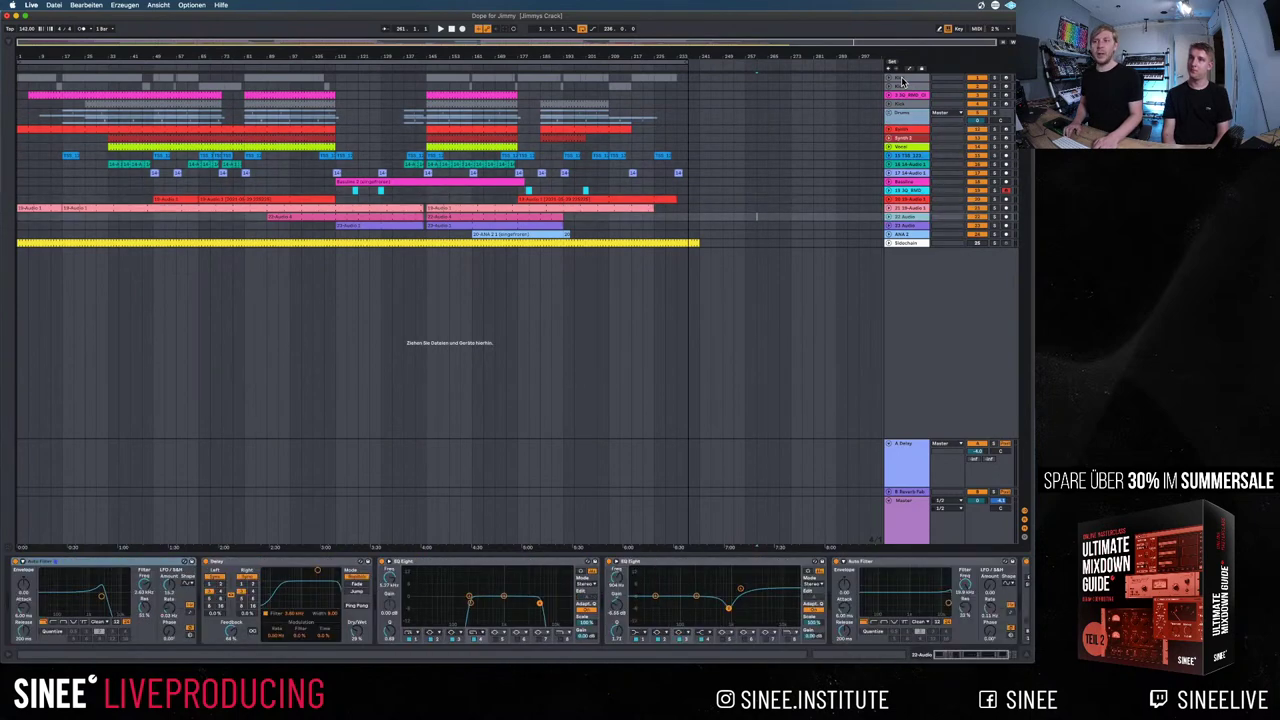
{"action": "key", "text": "Up"}
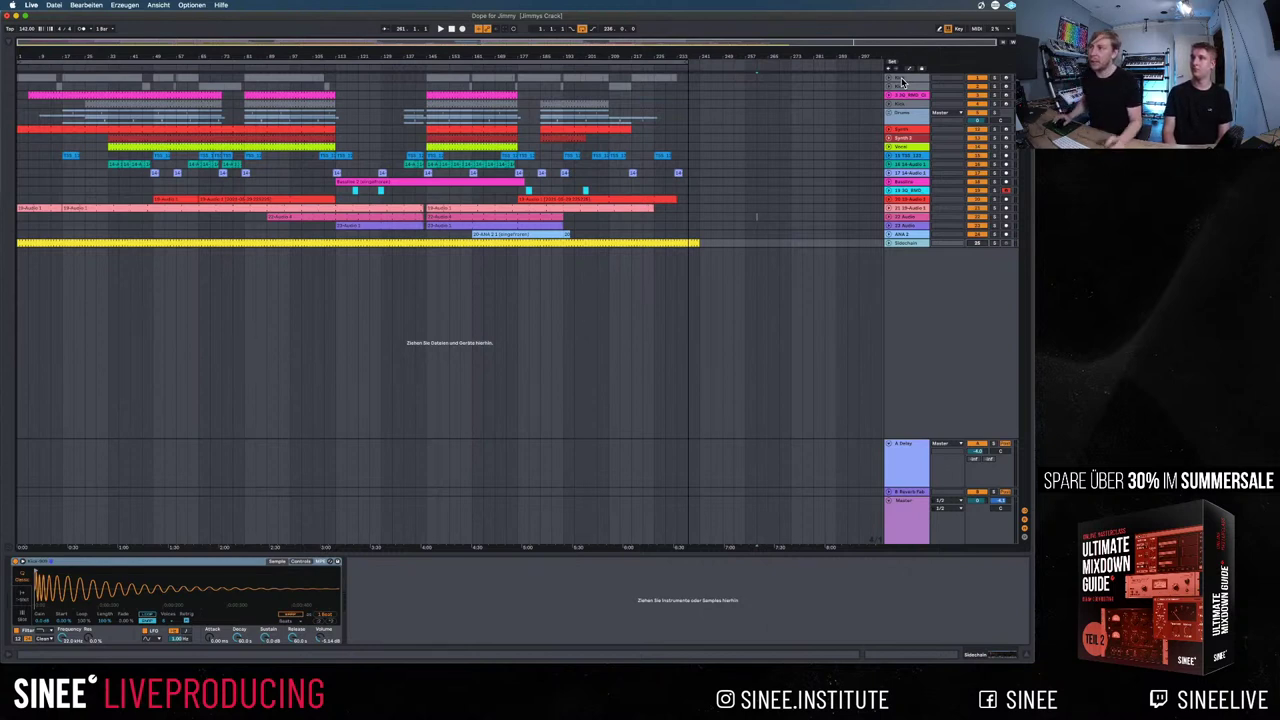
Select the first Kick track, switch to Finder to close the project folder window, and return to Live
{"action": "left_click", "coordinate": [902, 80]}
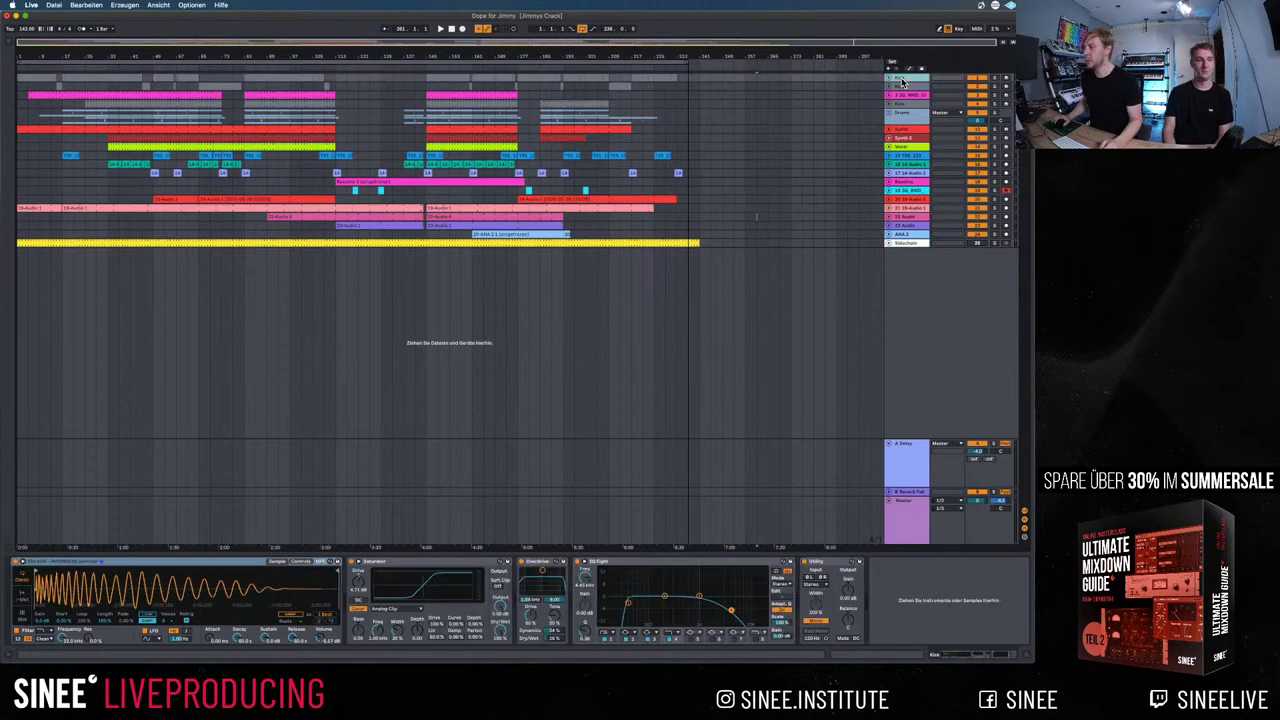
{"action": "key", "text": "super+Tab"}
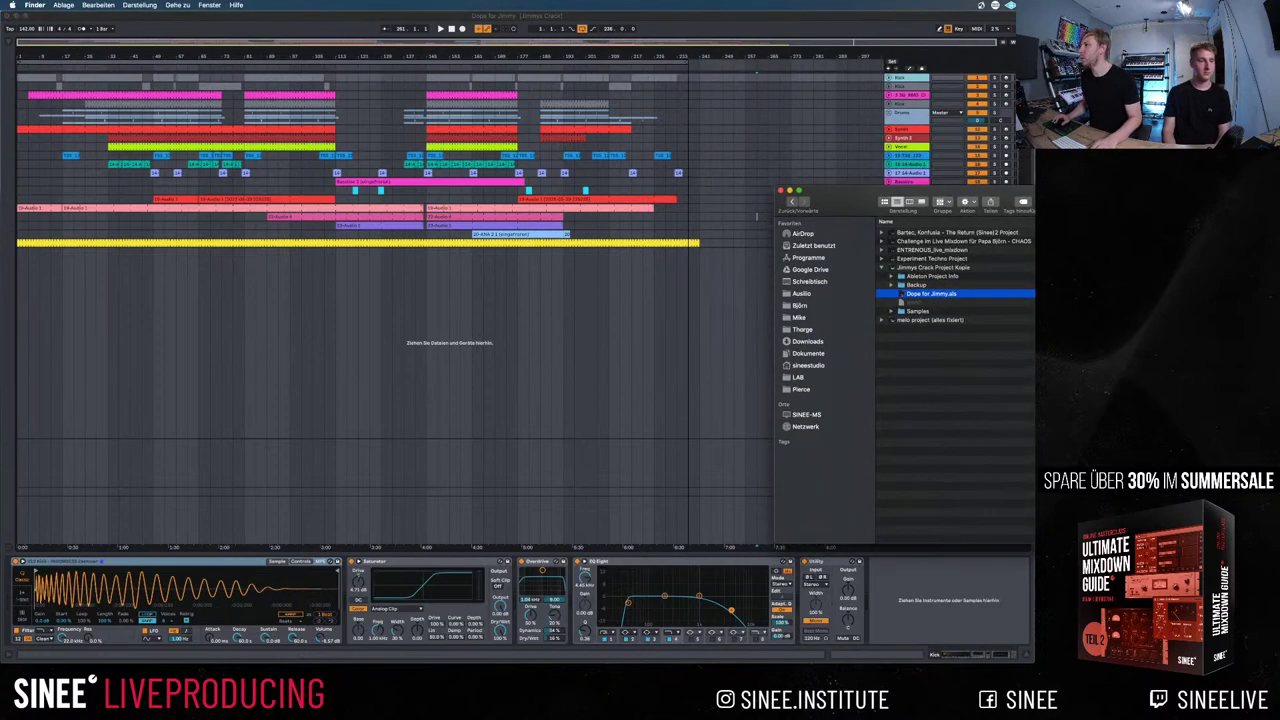
{"action": "key", "text": "super+w"}
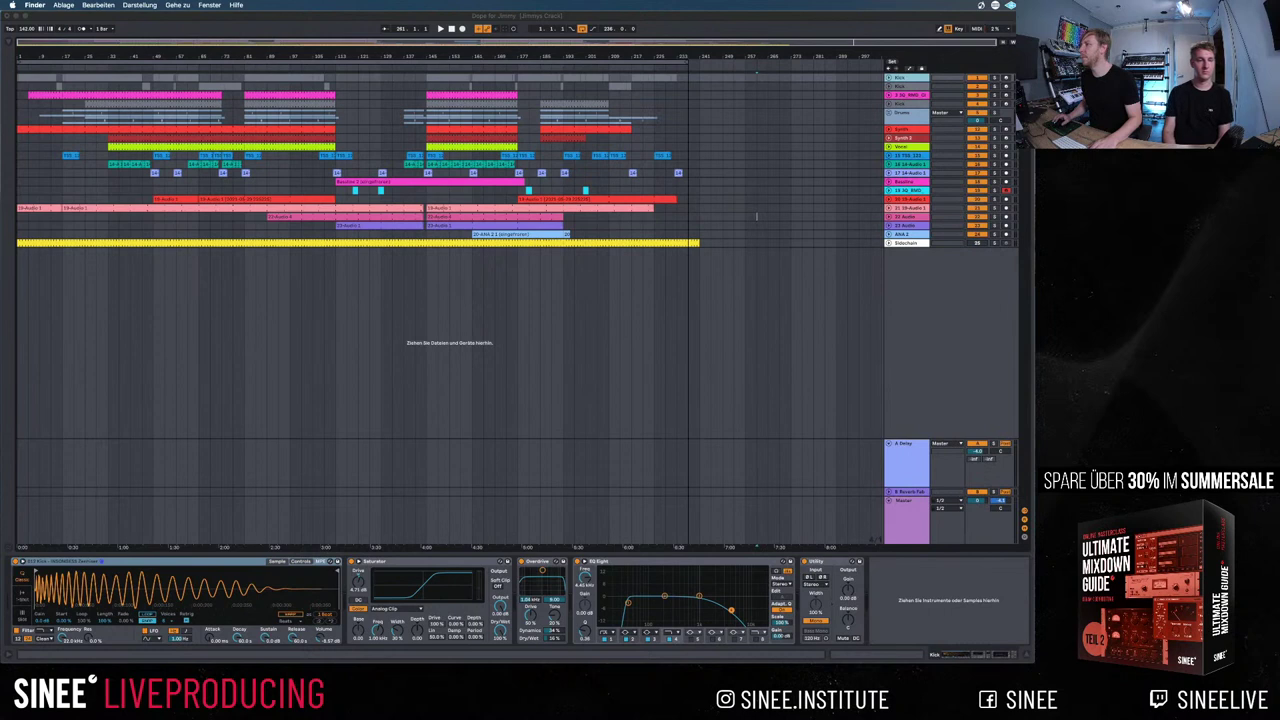
{"action": "left_click", "coordinate": [808, 81]}
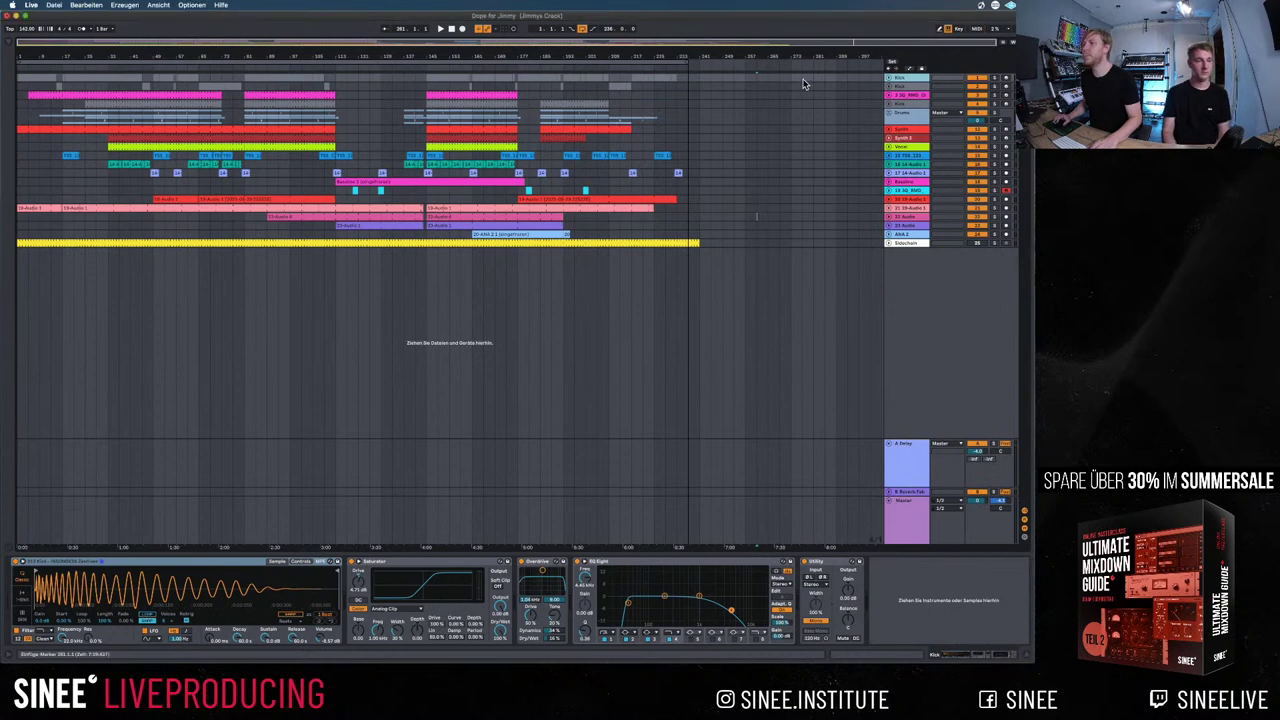
Play the song, switch off the Master track's effect rack, and jump ahead through the arrangement
{"action": "left_click", "coordinate": [440, 29]}
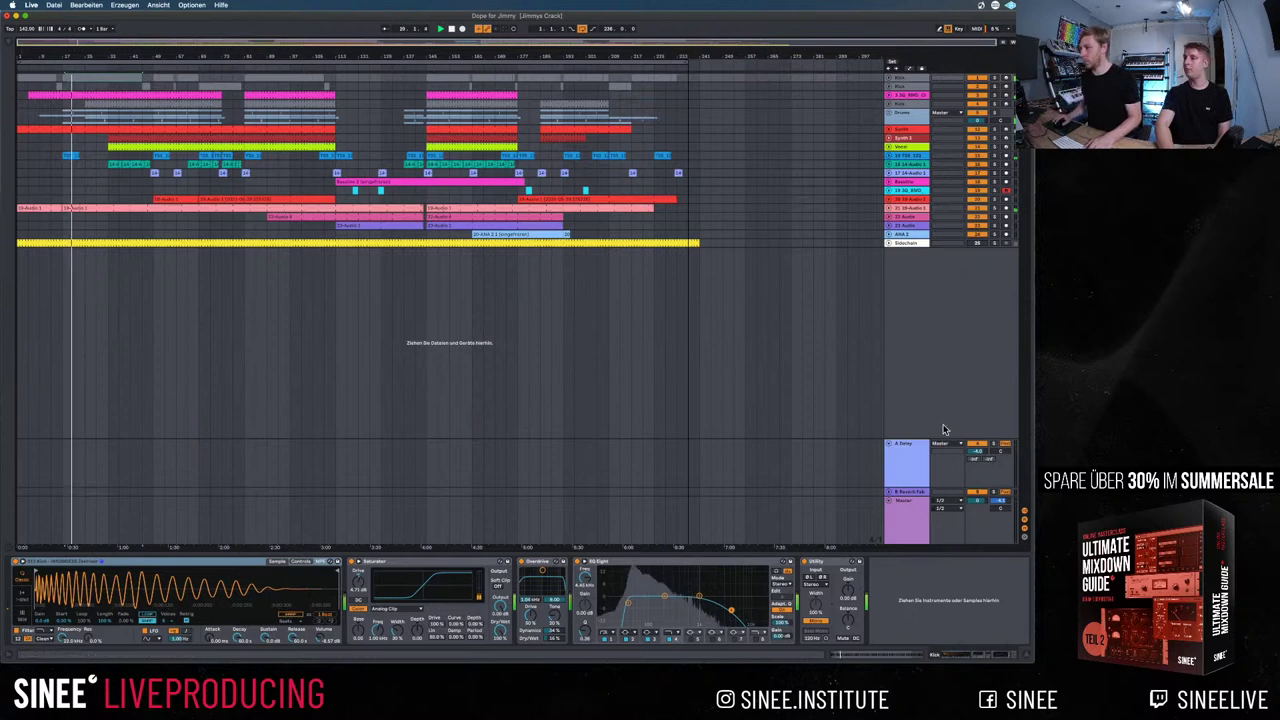
{"action": "left_click", "coordinate": [905, 502]}
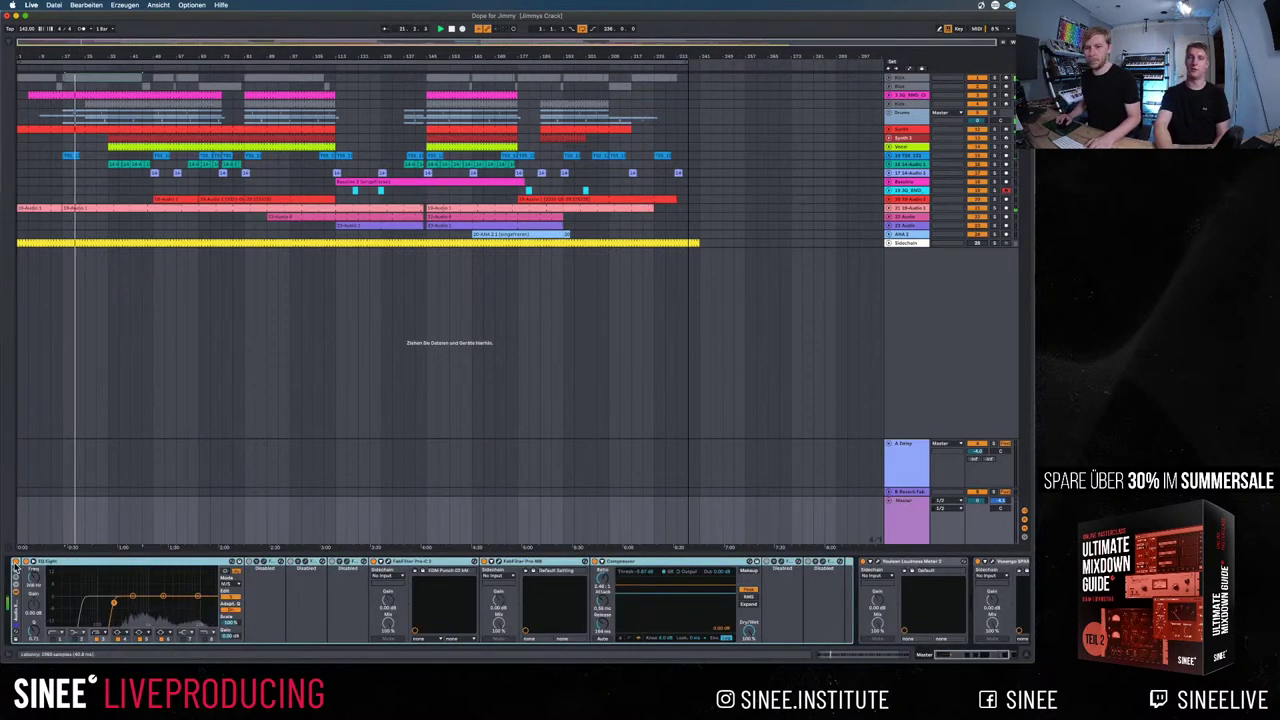
{"action": "left_click", "coordinate": [131, 67]}
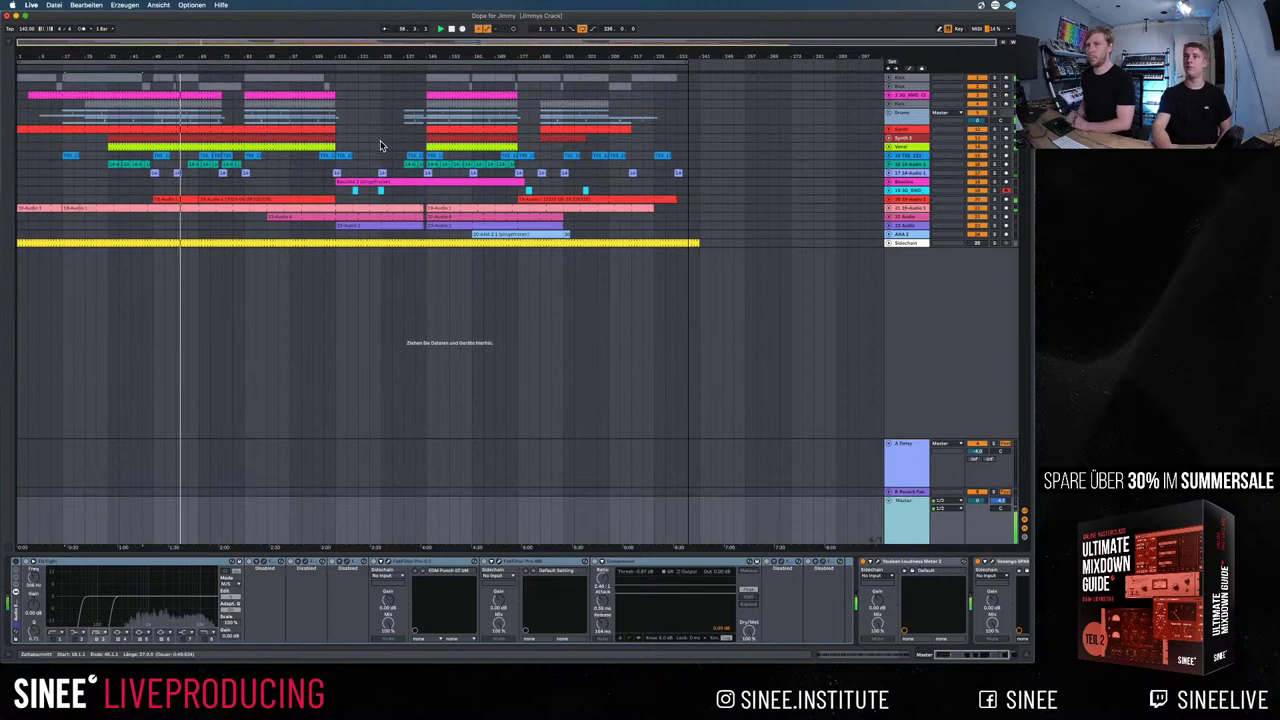
{"action": "left_click", "coordinate": [354, 68]}
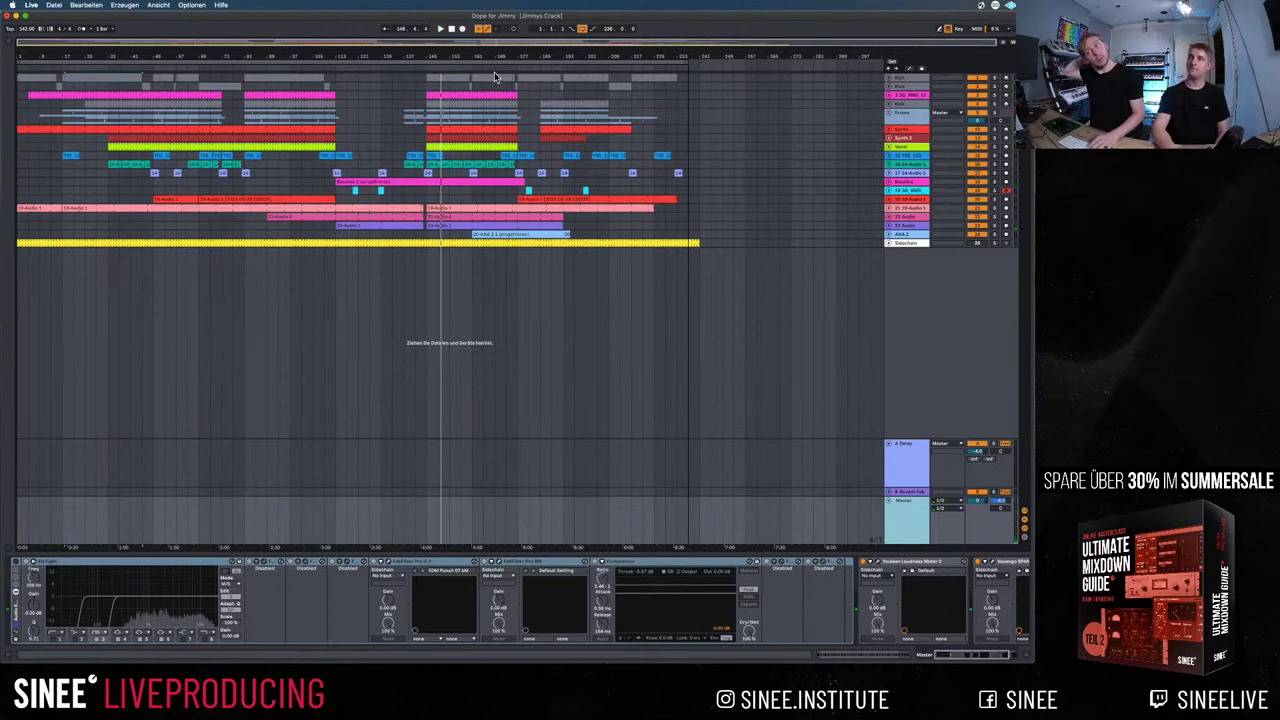
Unfold and solo the first Kick track, and listen to it on its own
{"action": "left_click", "coordinate": [916, 90]}
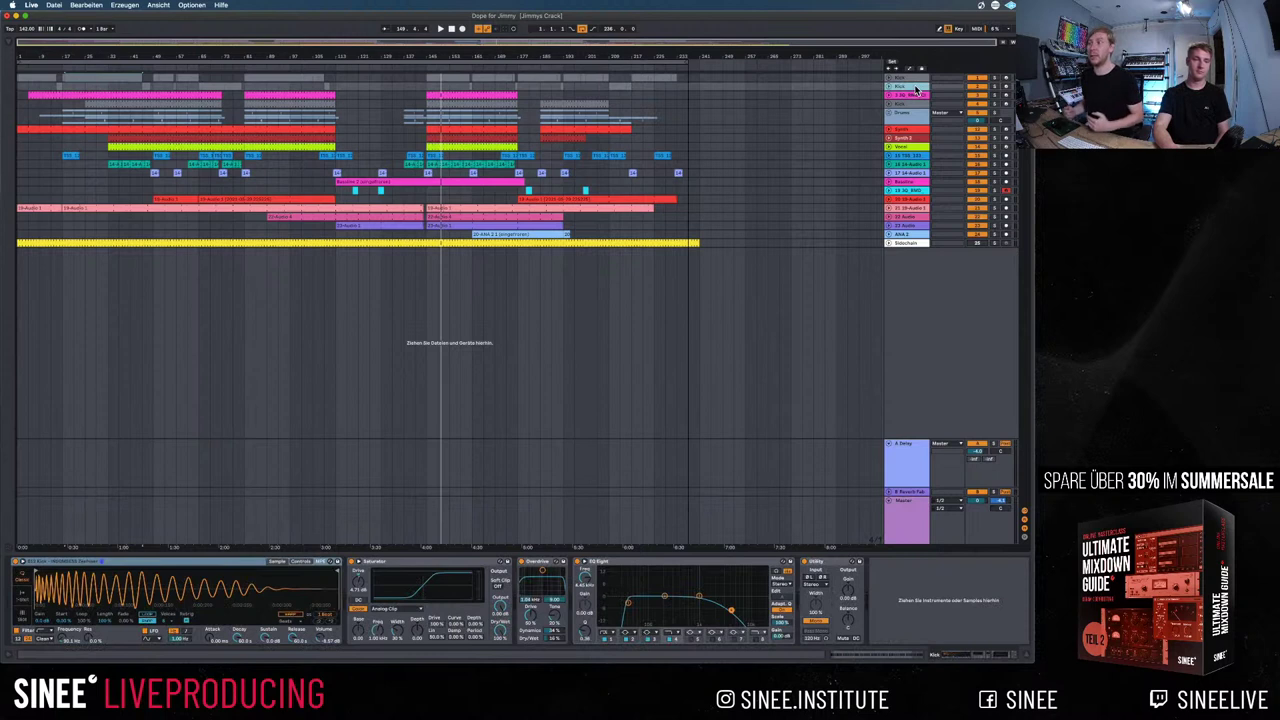
{"action": "left_click_drag", "start_coordinate": [907, 79], "coordinate": [892, 81]}
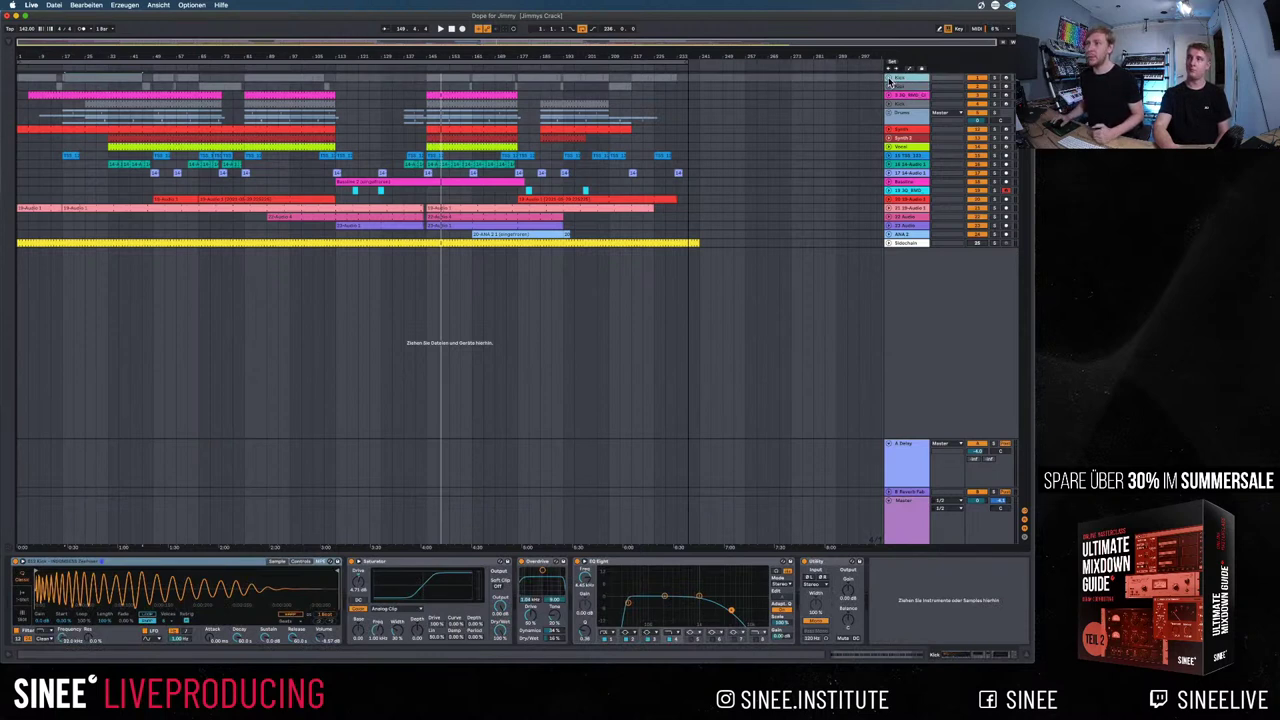
{"action": "left_click", "coordinate": [889, 79]}
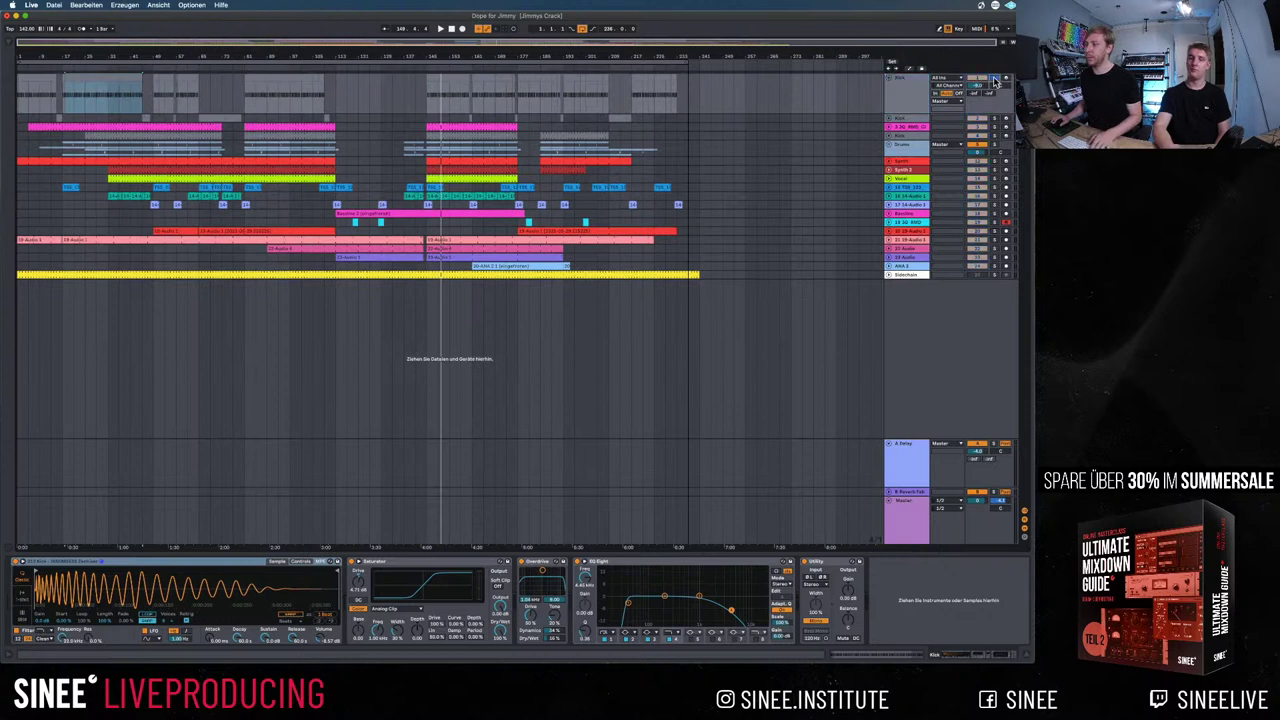
{"action": "key", "text": "space"}
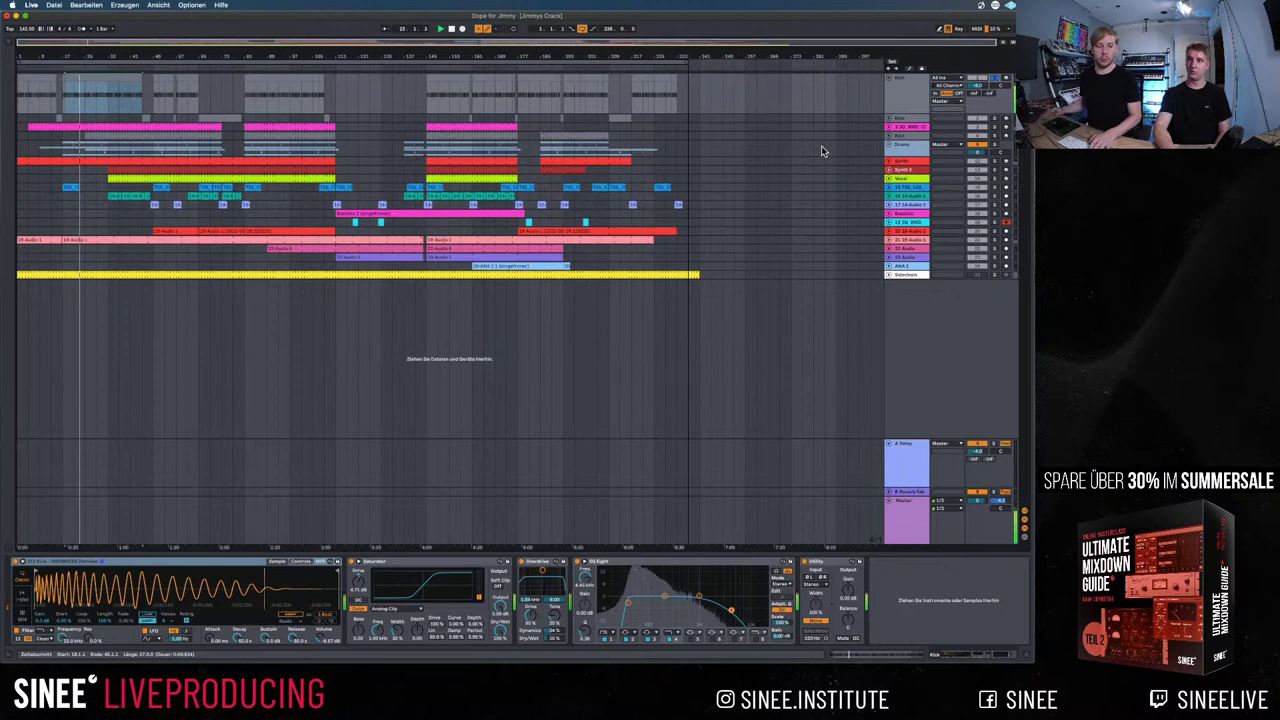
{"action": "key", "text": "space"}
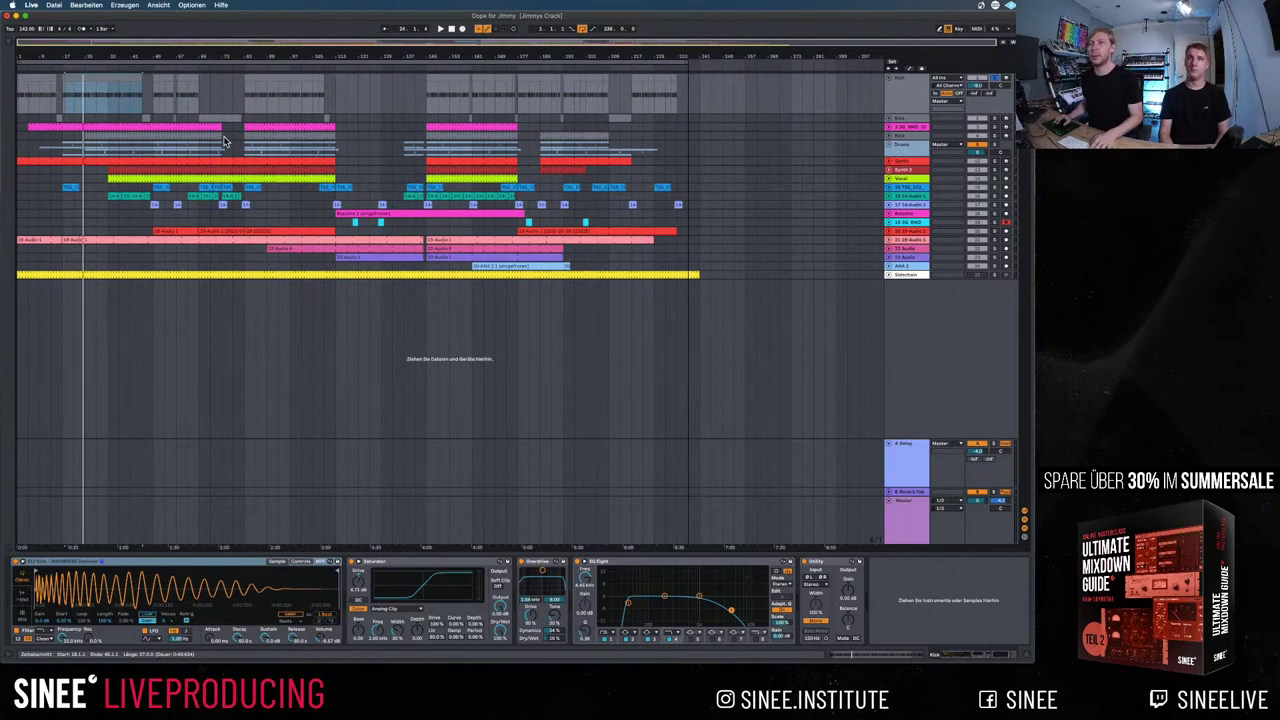
Play the soloed kick from bar 29 and inspect its spectrum in EQ Eight's expanded display at different heights
{"action": "left_click", "coordinate": [97, 101]}
{"action": "left_click", "coordinate": [97, 101]}
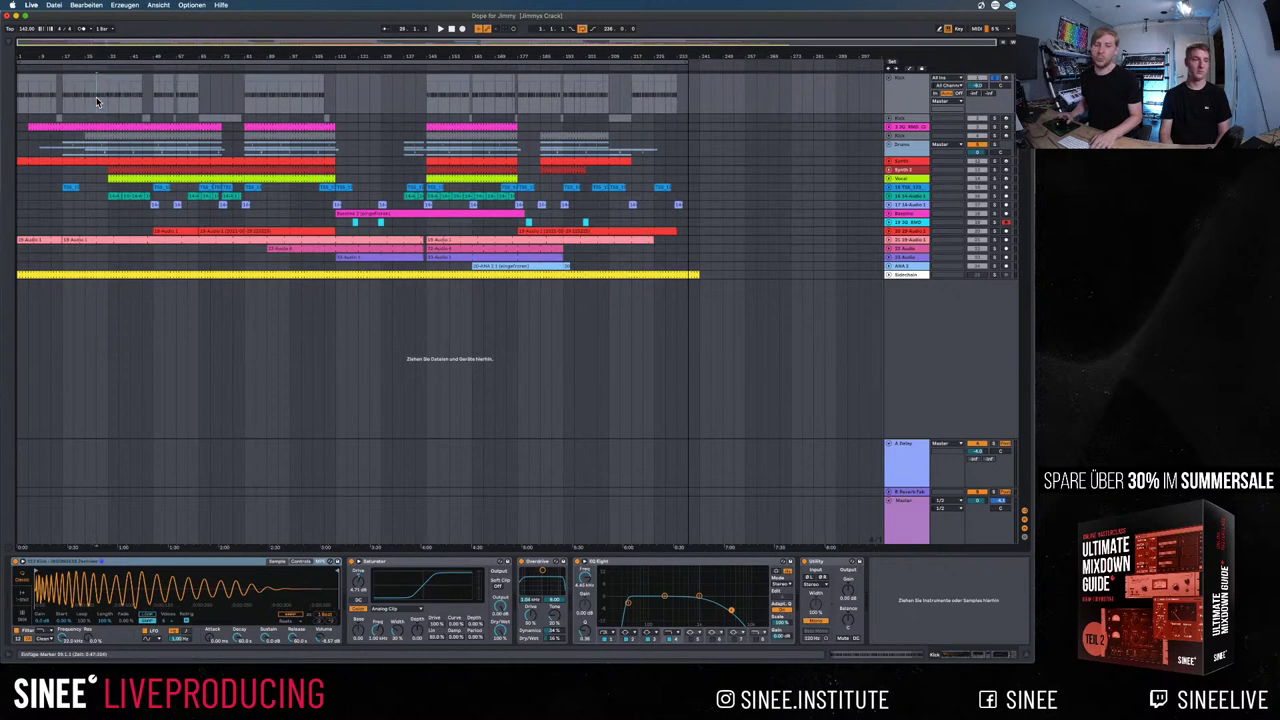
{"action": "key", "text": "space"}
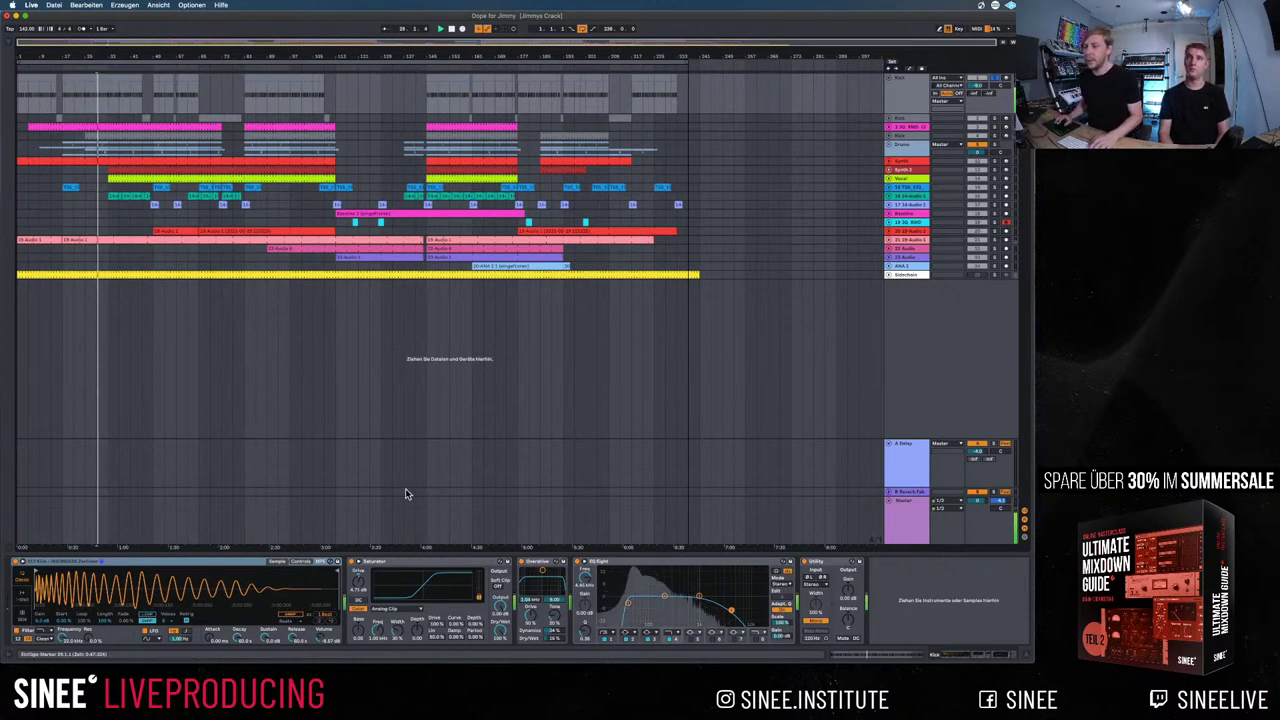
{"action": "left_click", "coordinate": [598, 568]}
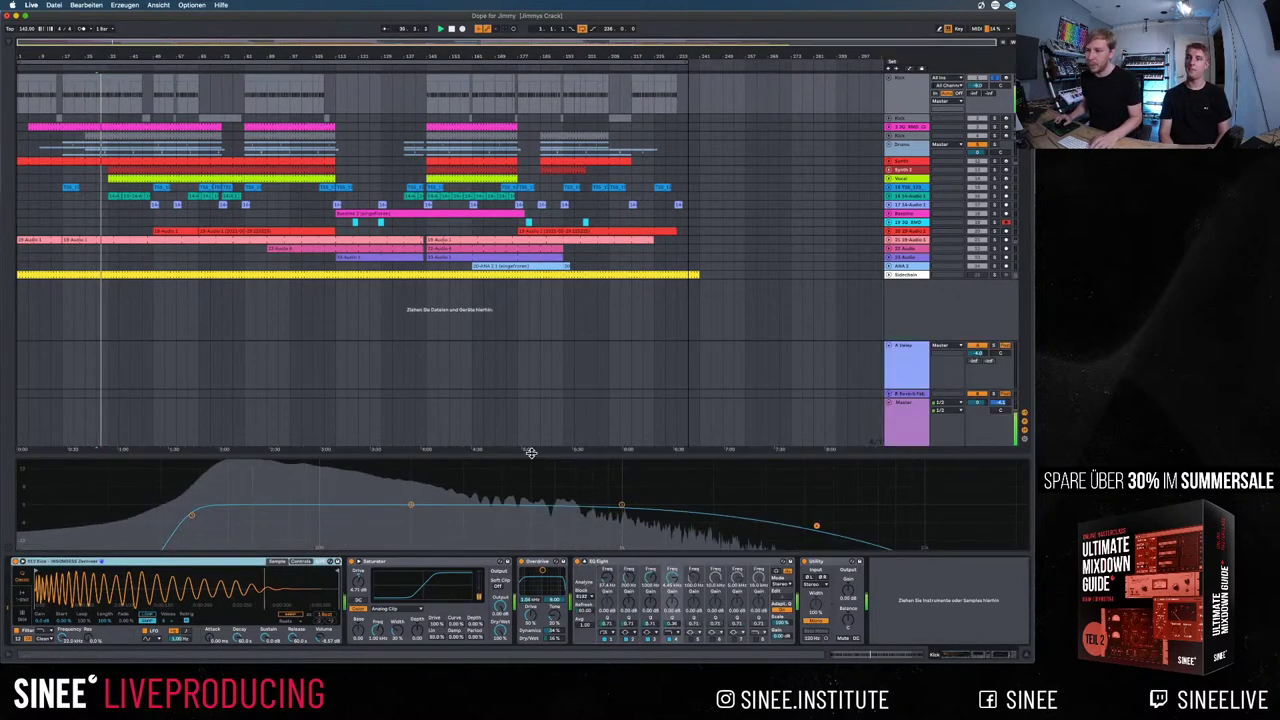
{"action": "left_click_drag", "start_coordinate": [555, 447], "coordinate": [555, 40]}
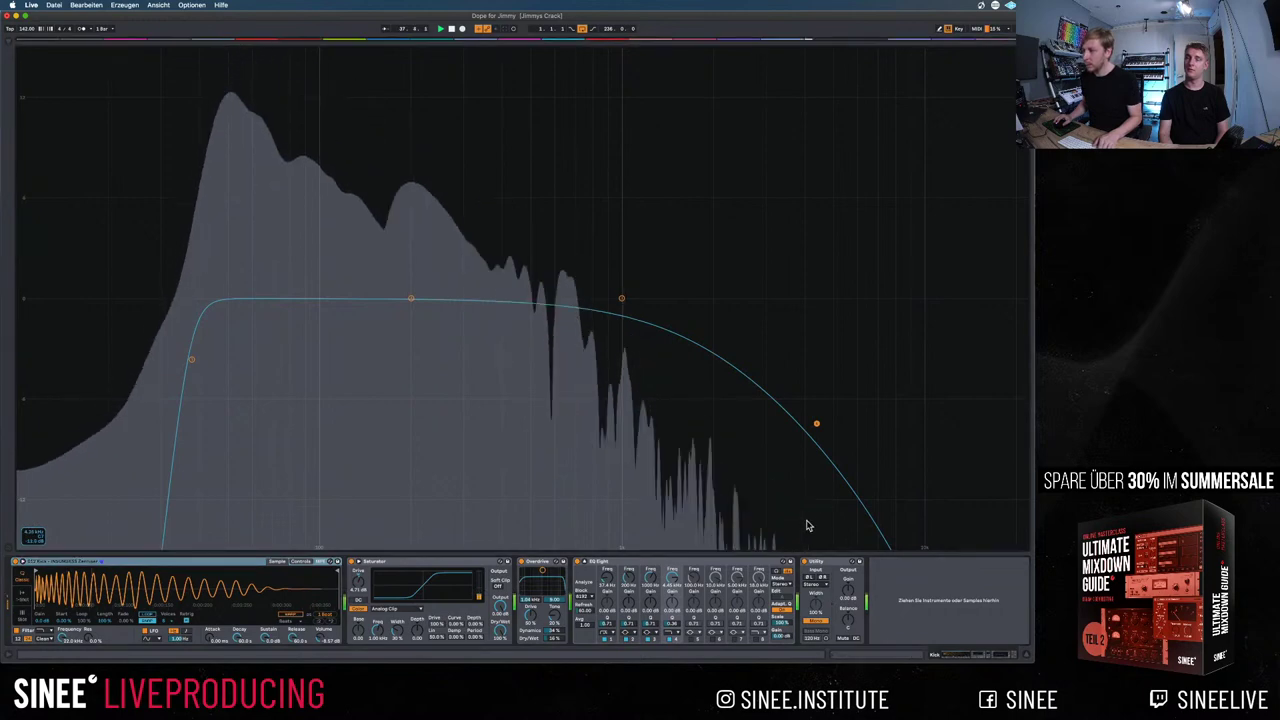
{"action": "left_click_drag", "start_coordinate": [571, 42], "coordinate": [606, 398]}
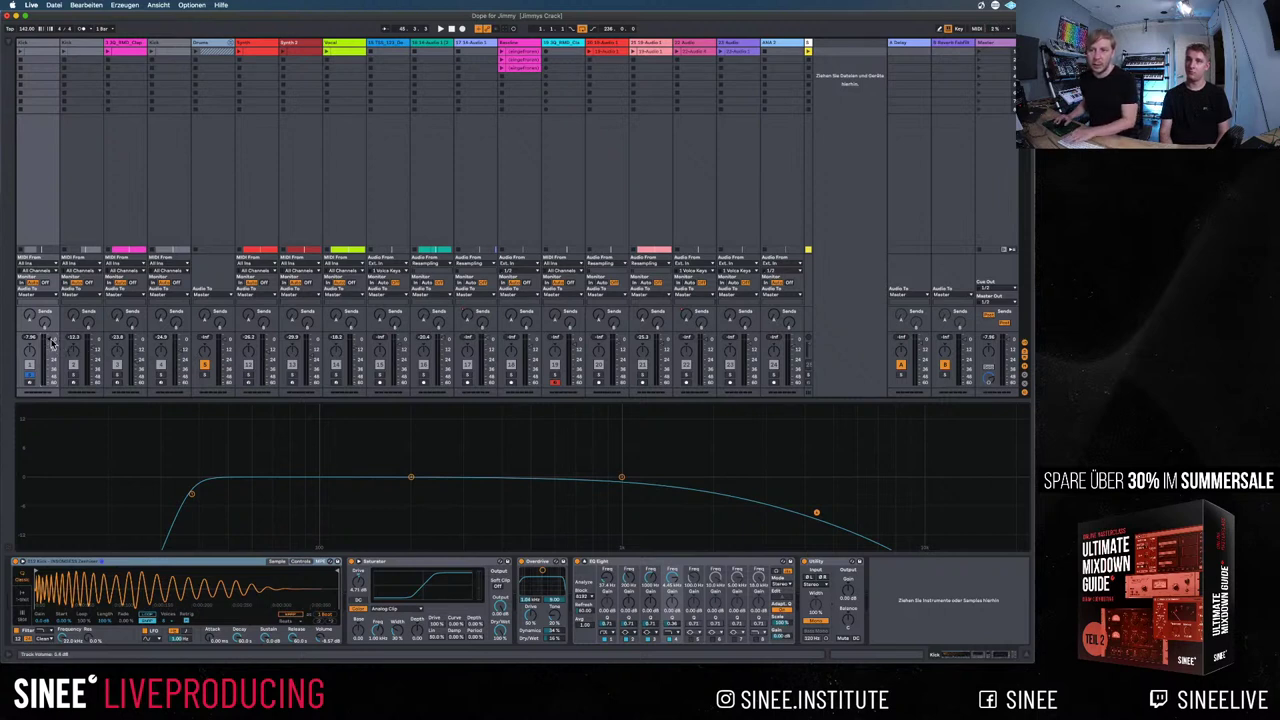
Play the kick in the Session View mixer, enlarge the channel meters to check its level, and return to the Arrangement View
{"action": "key", "text": "space"}
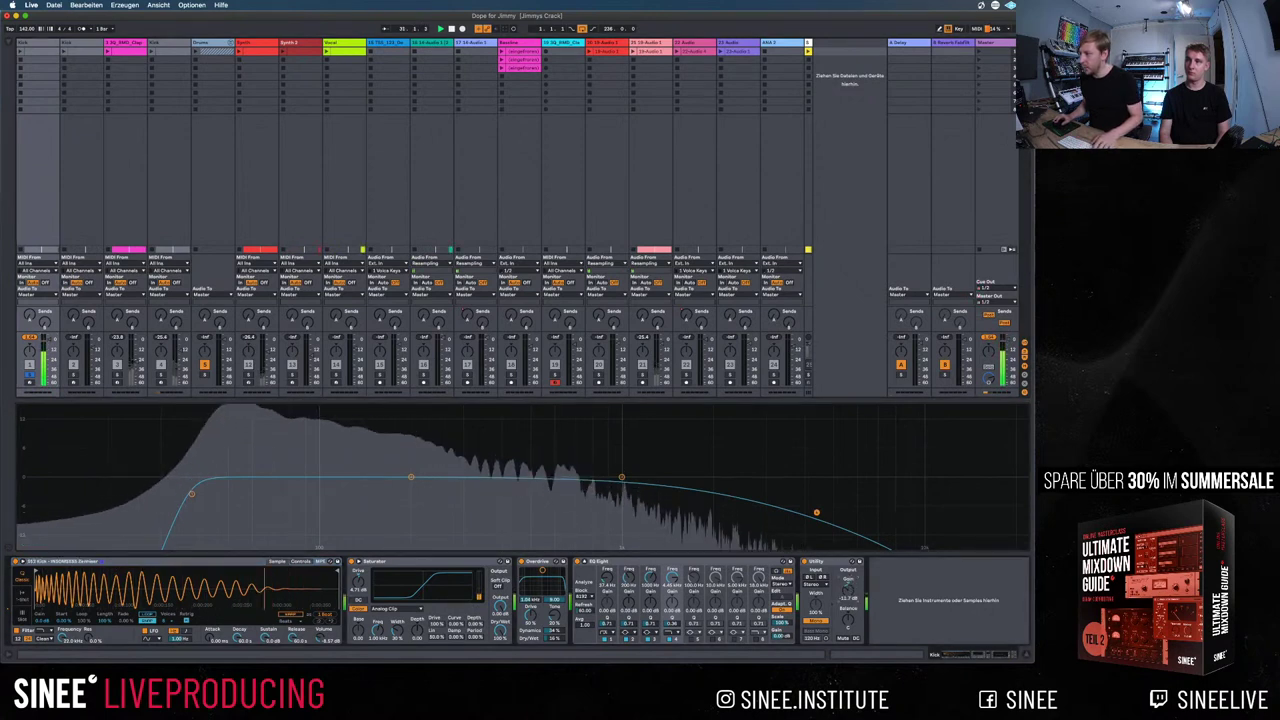
{"action": "left_click_drag", "start_coordinate": [1008, 332], "coordinate": [977, 87]}
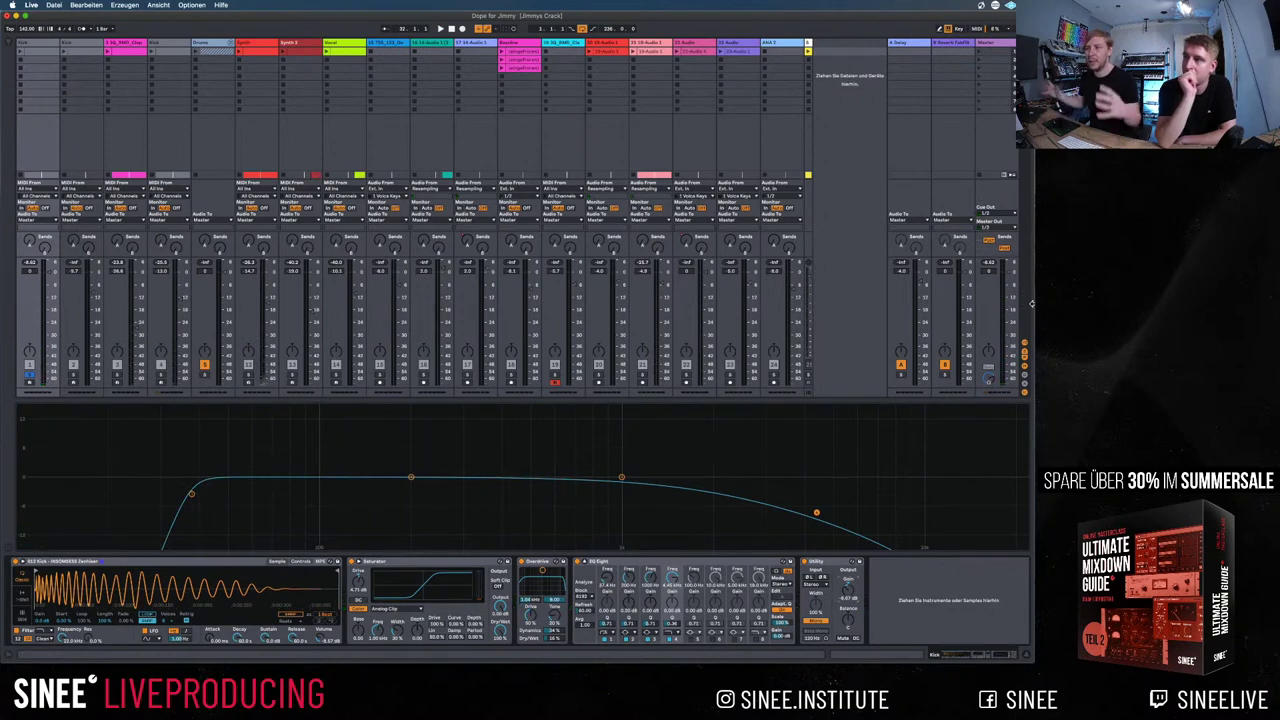
{"action": "key", "text": "Tab"}
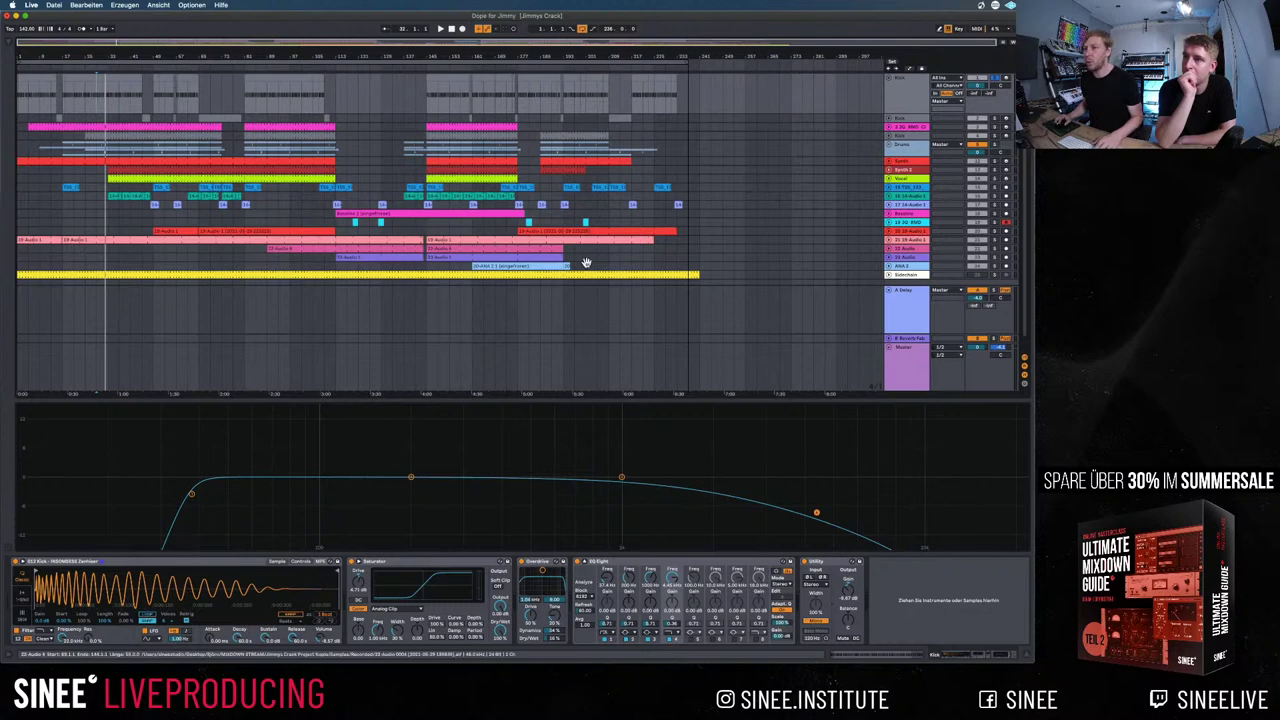
Solo and play the 21 19-Audio, 23-Audio and Bassline tracks in turn around bar 125, keeping Bassline soloed
{"action": "left_click", "coordinate": [952, 245]}
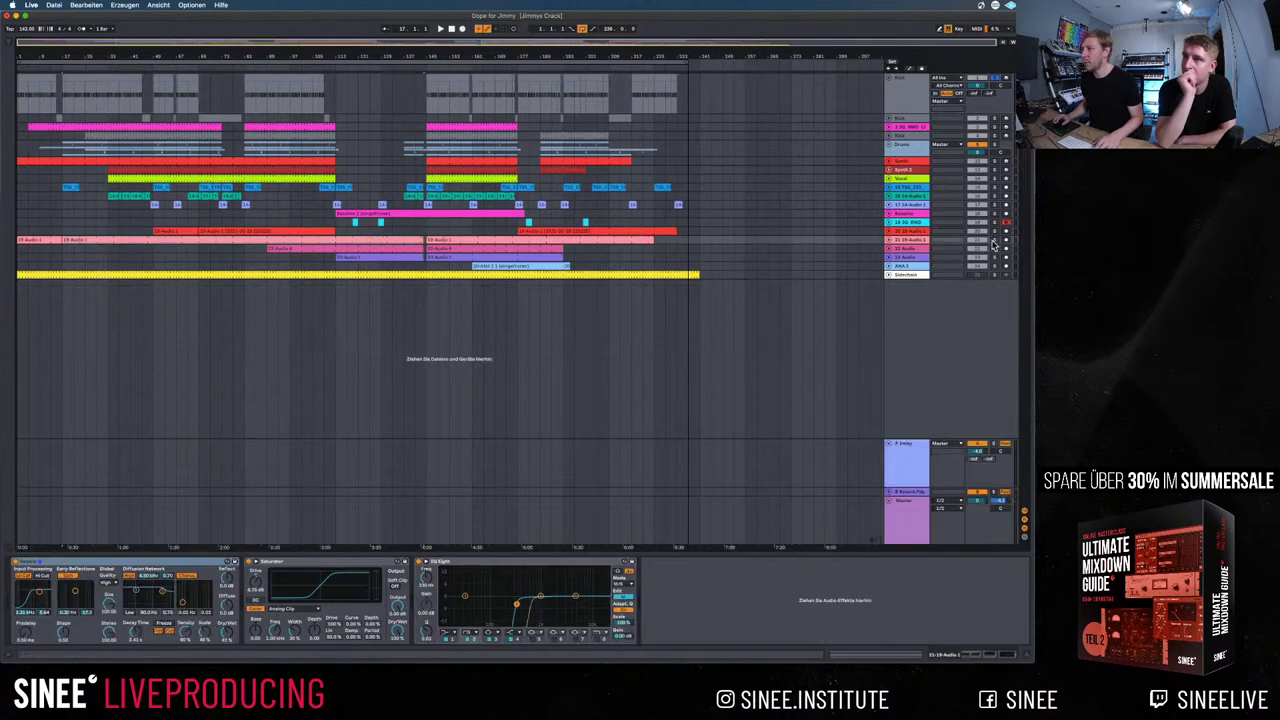
{"action": "left_click", "coordinate": [370, 242]}
{"action": "key", "text": "space"}
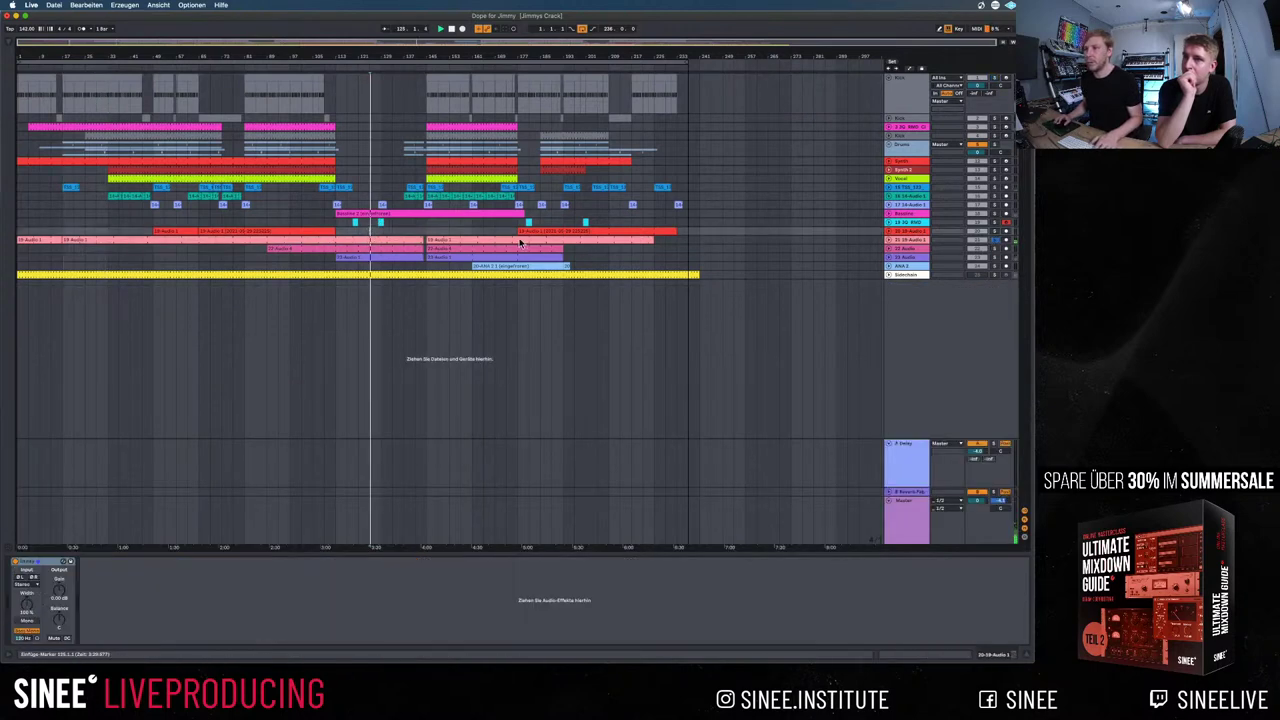
{"action": "left_click", "coordinate": [994, 256]}
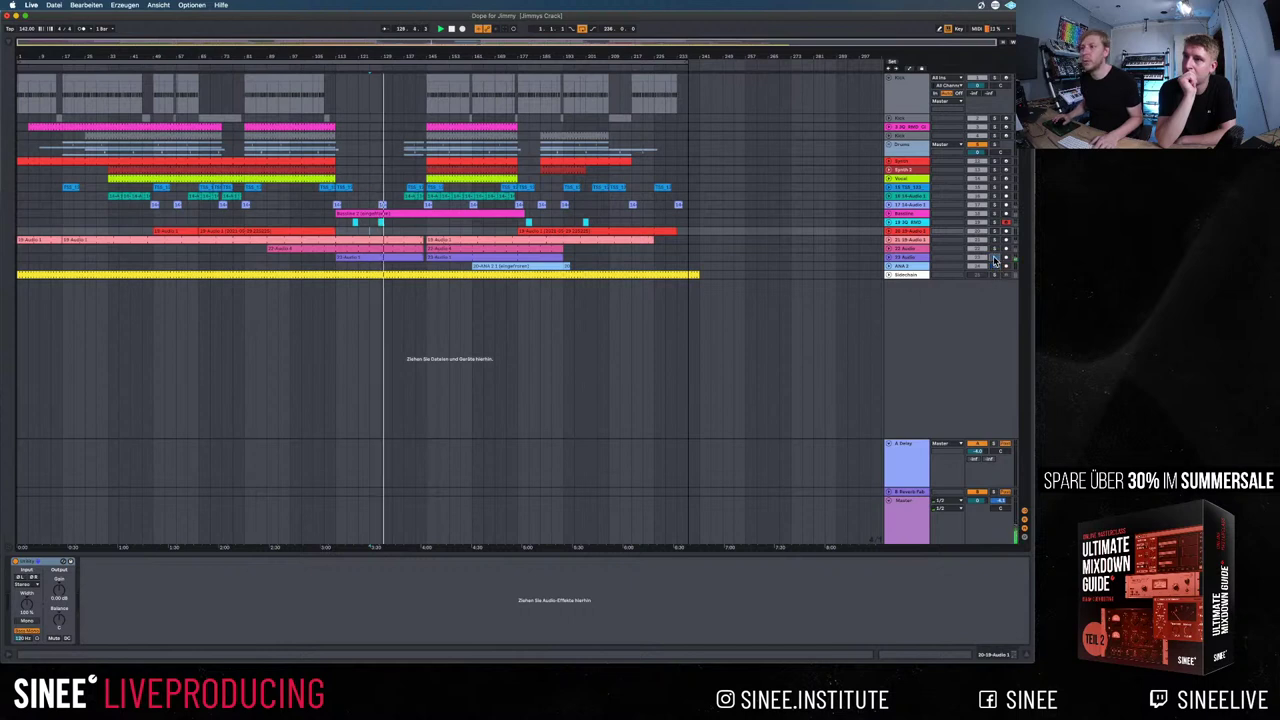
{"action": "left_click", "coordinate": [994, 212]}
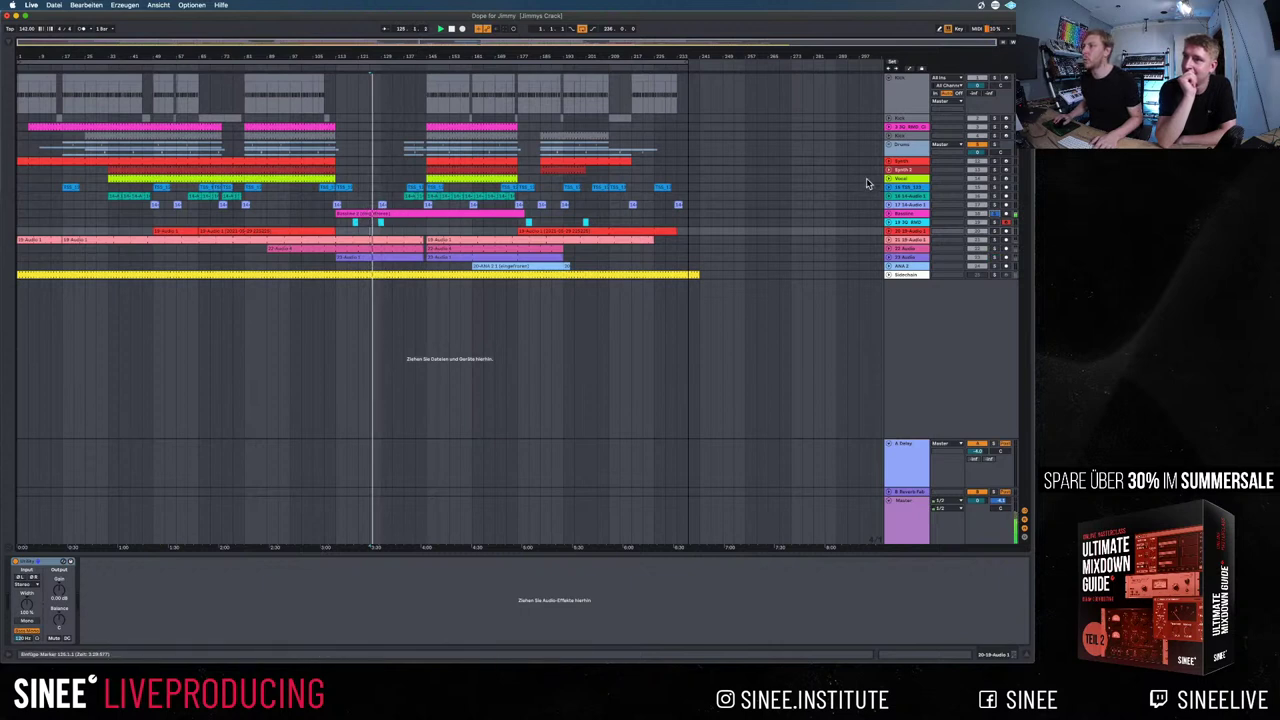
{"action": "left_click", "coordinate": [378, 215]}
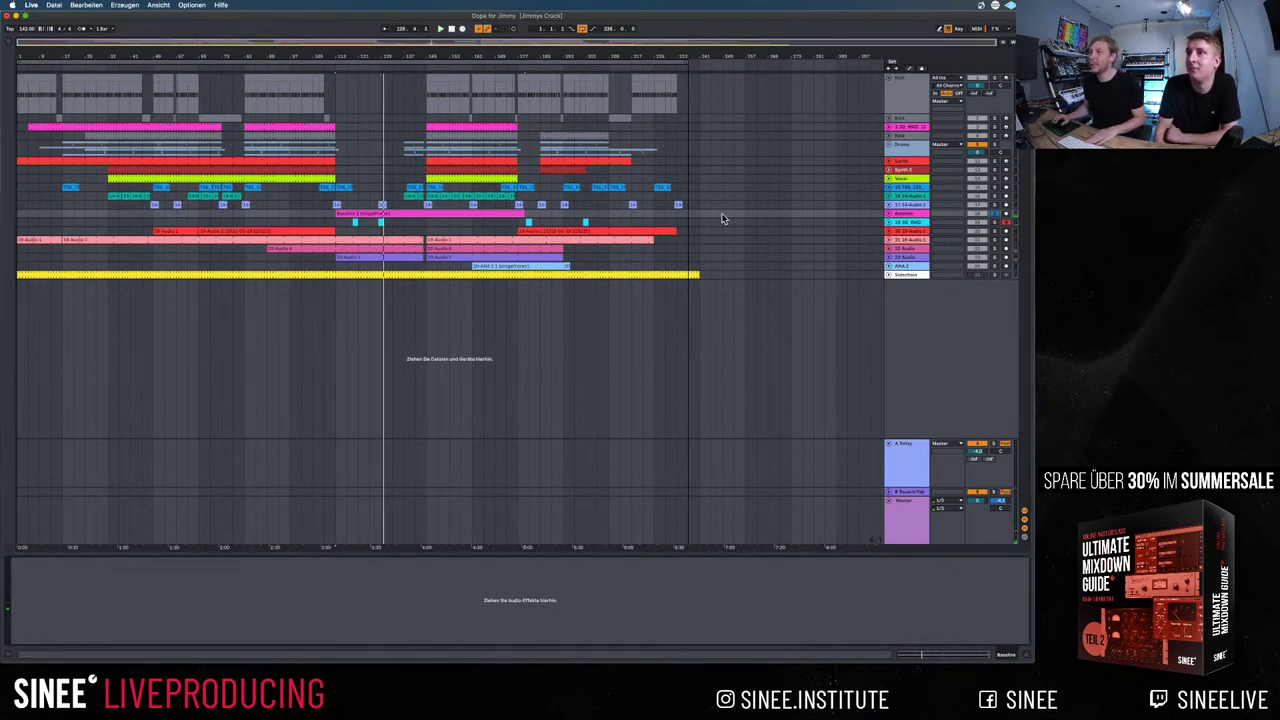
Add an EQ Eight to the Bassline track and lower its low end while playing from the start of the Bassline clip
{"action": "left_click", "coordinate": [8, 40]}
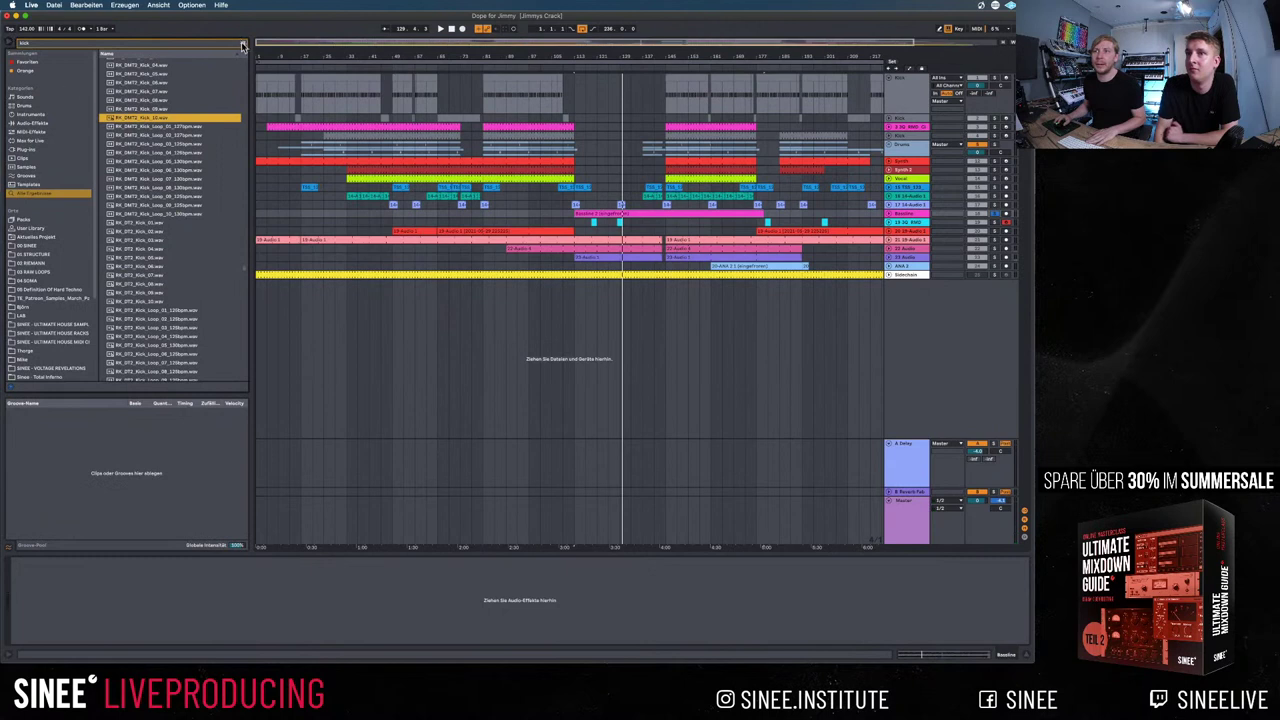
{"action": "left_click", "coordinate": [31, 123]}
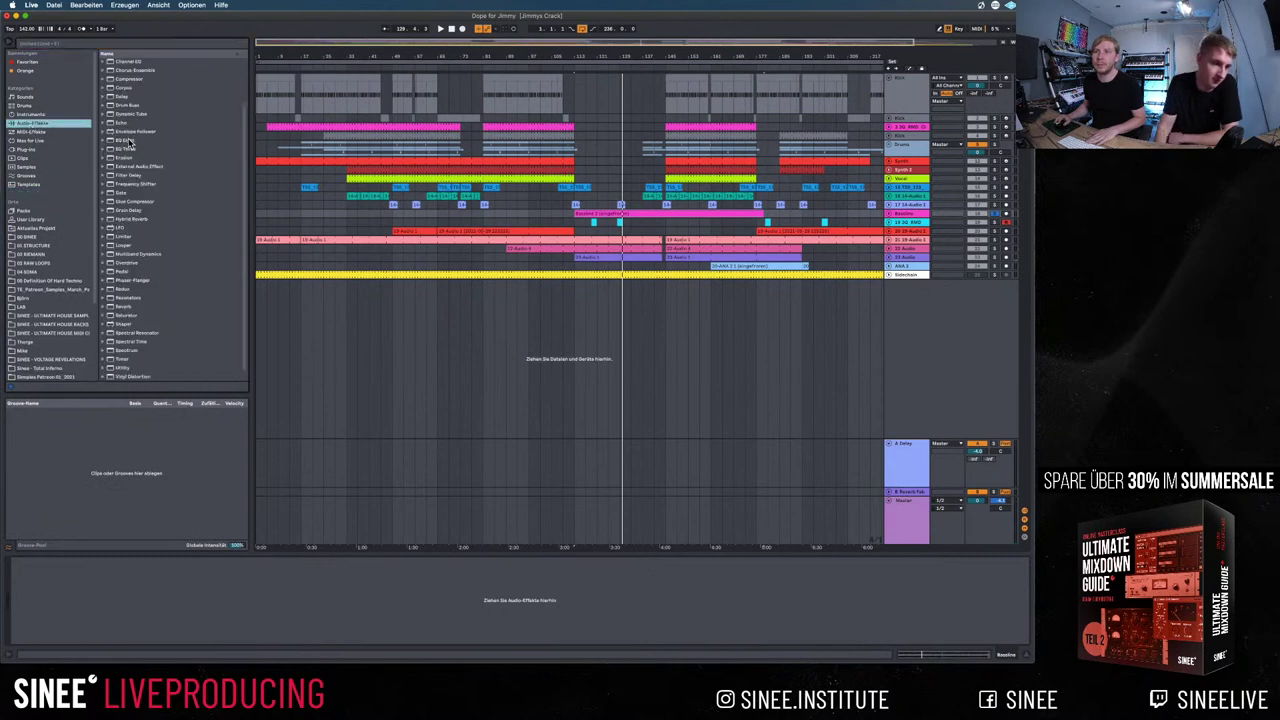
{"action": "left_click_drag", "start_coordinate": [129, 143], "coordinate": [510, 255]}
{"action": "left_click_drag", "start_coordinate": [633, 222], "coordinate": [633, 220]}
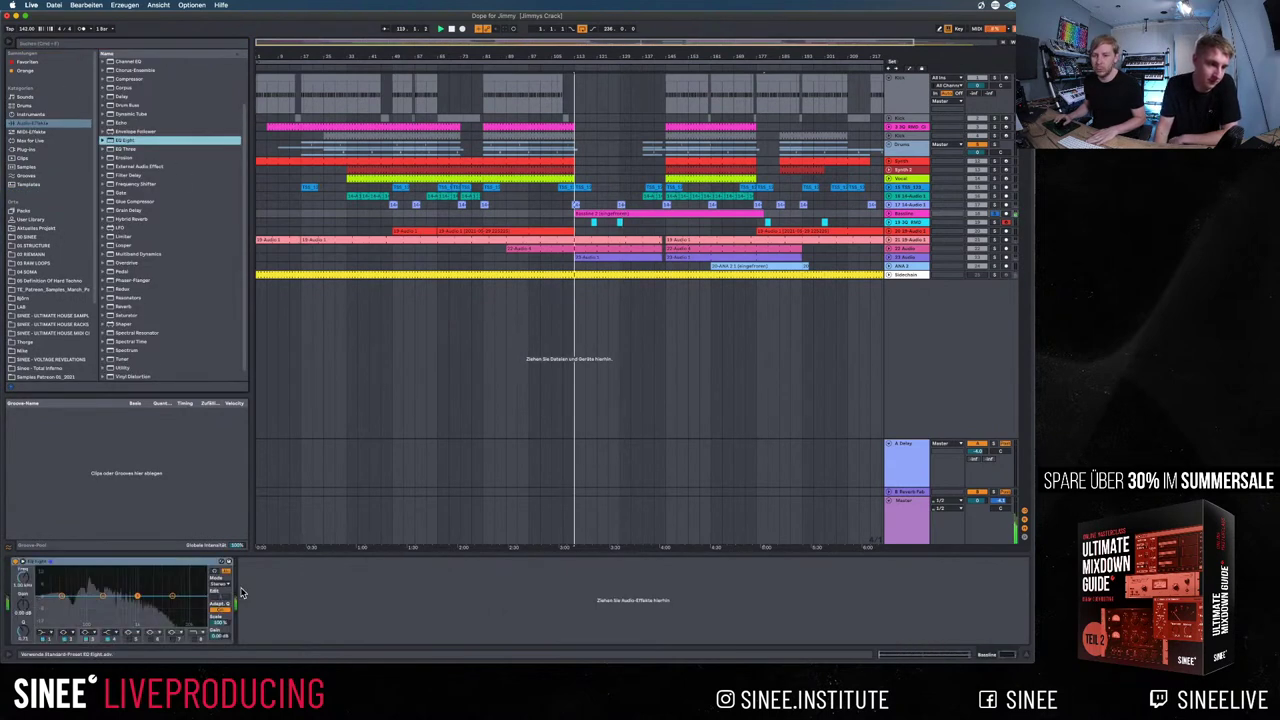
{"action": "mouse_move", "coordinate": [100, 598]}
{"action": "left_mouse_down"}
{"action": "mouse_move", "coordinate": [110, 590]}
{"action": "mouse_move", "coordinate": [95, 571]}
{"action": "mouse_move", "coordinate": [112, 573]}
{"action": "mouse_move", "coordinate": [44, 592]}
{"action": "mouse_move", "coordinate": [50, 610]}
{"action": "mouse_move", "coordinate": [97, 611]}
{"action": "left_mouse_up"}
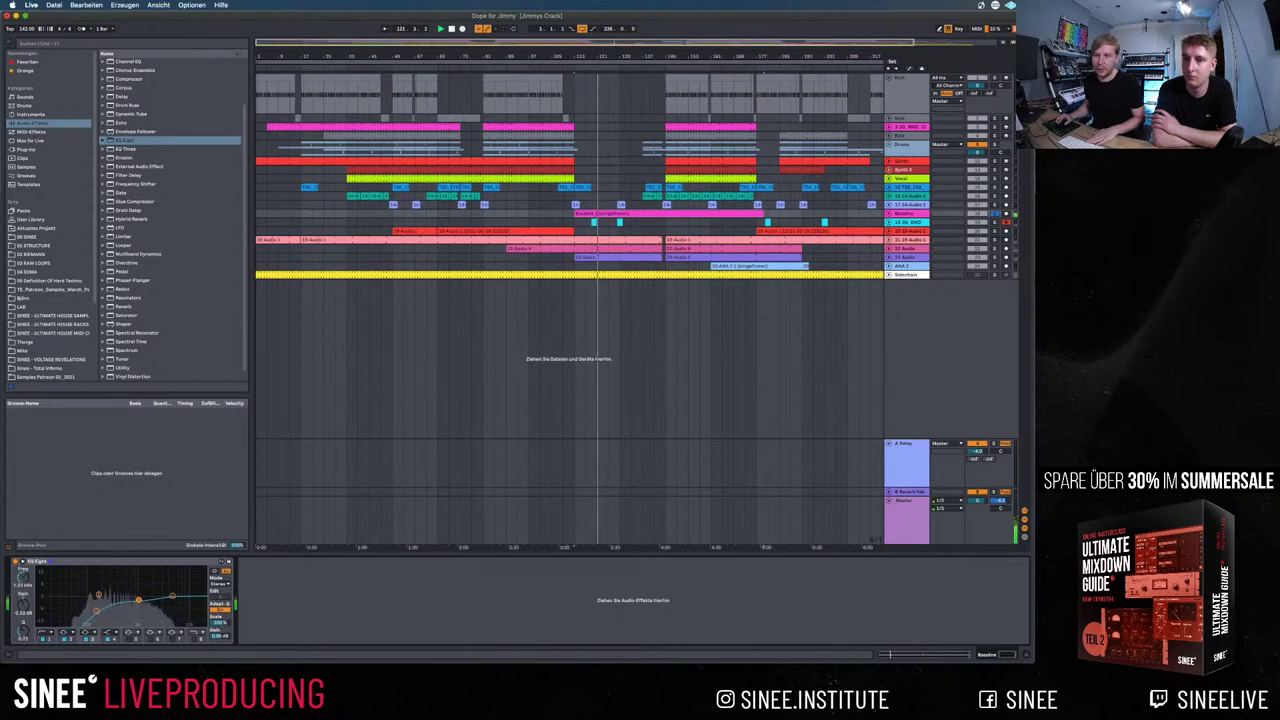
Unsolo the Bassline and play the full arrangement around bar 100 and from bar 145
{"action": "key", "text": "space"}
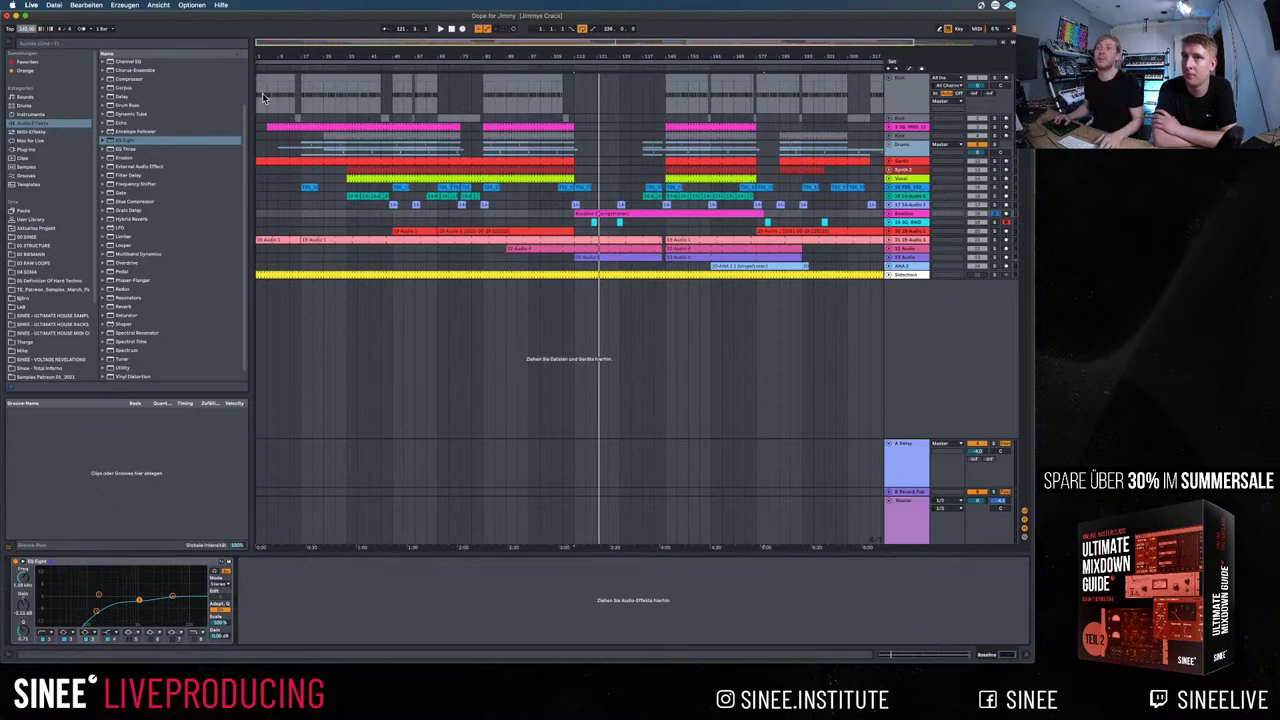
{"action": "left_click", "coordinate": [1013, 222]}
{"action": "key", "text": "space"}
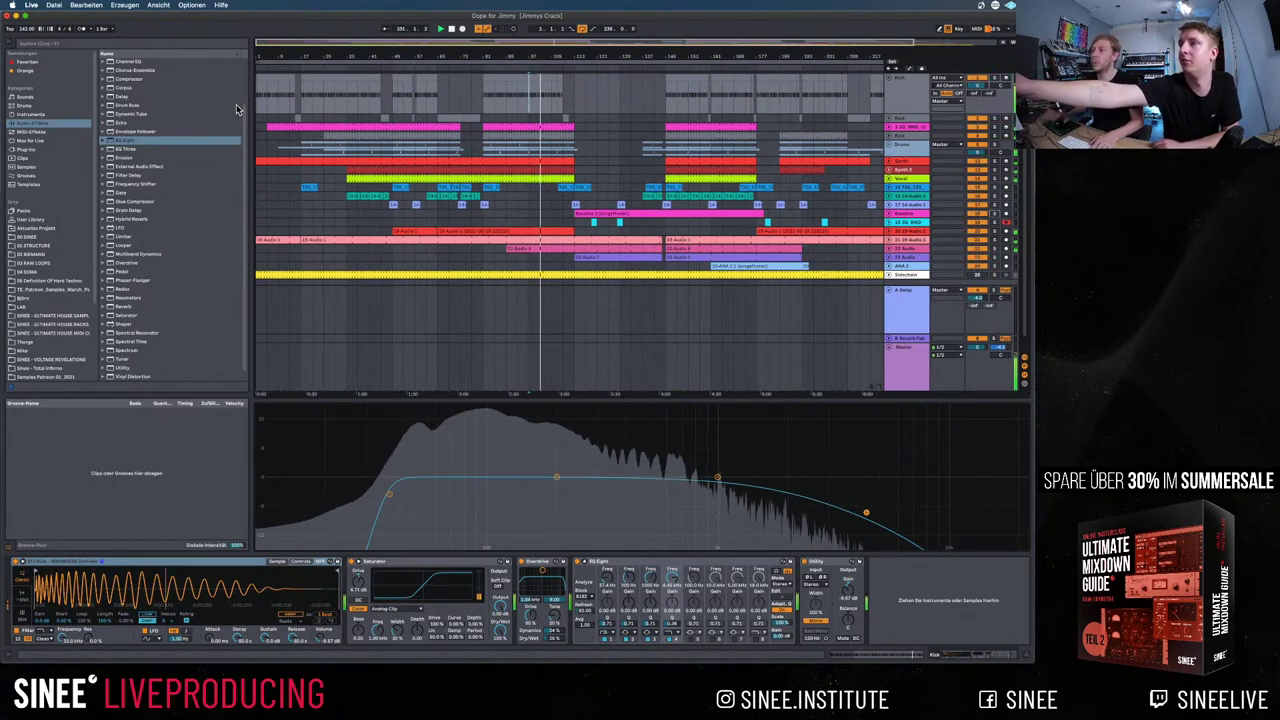
{"action": "left_click", "coordinate": [663, 99]}
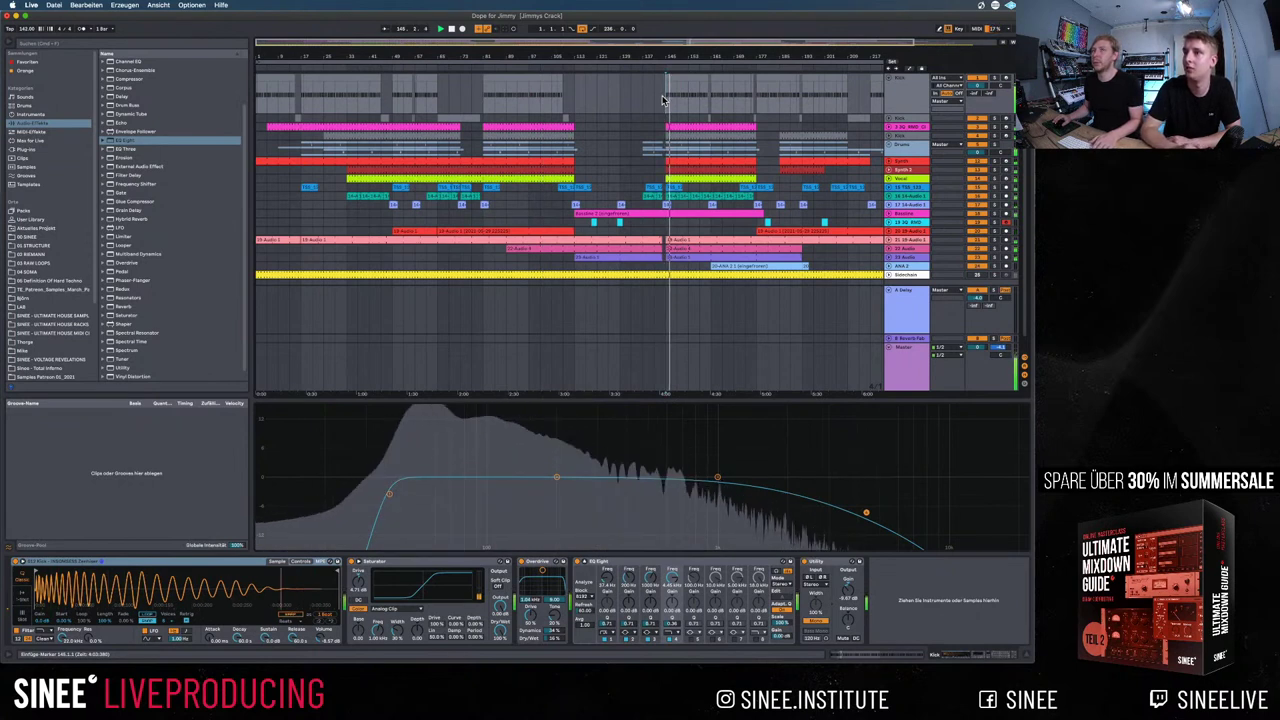
{"action": "key", "text": "space"}
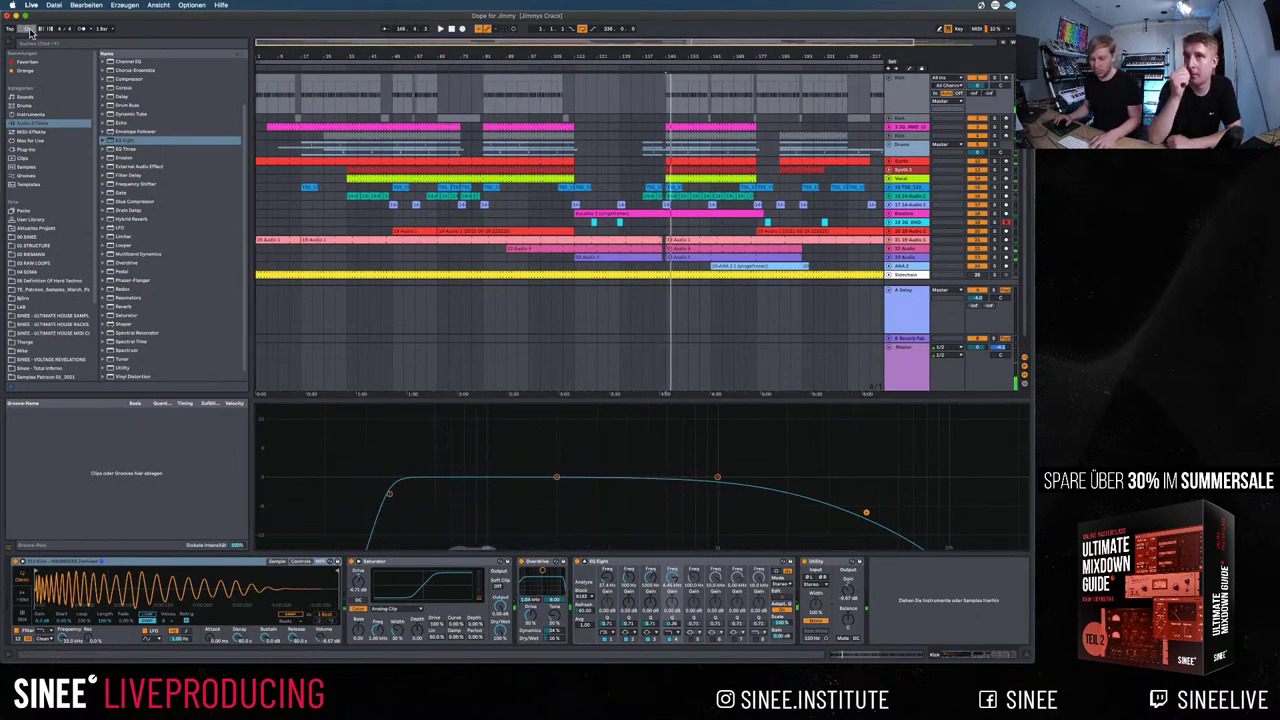
Play the arrangement from bar 97 at a tempo of 135 BPM
{"action": "left_click", "coordinate": [531, 103]}
{"action": "key", "text": "space"}
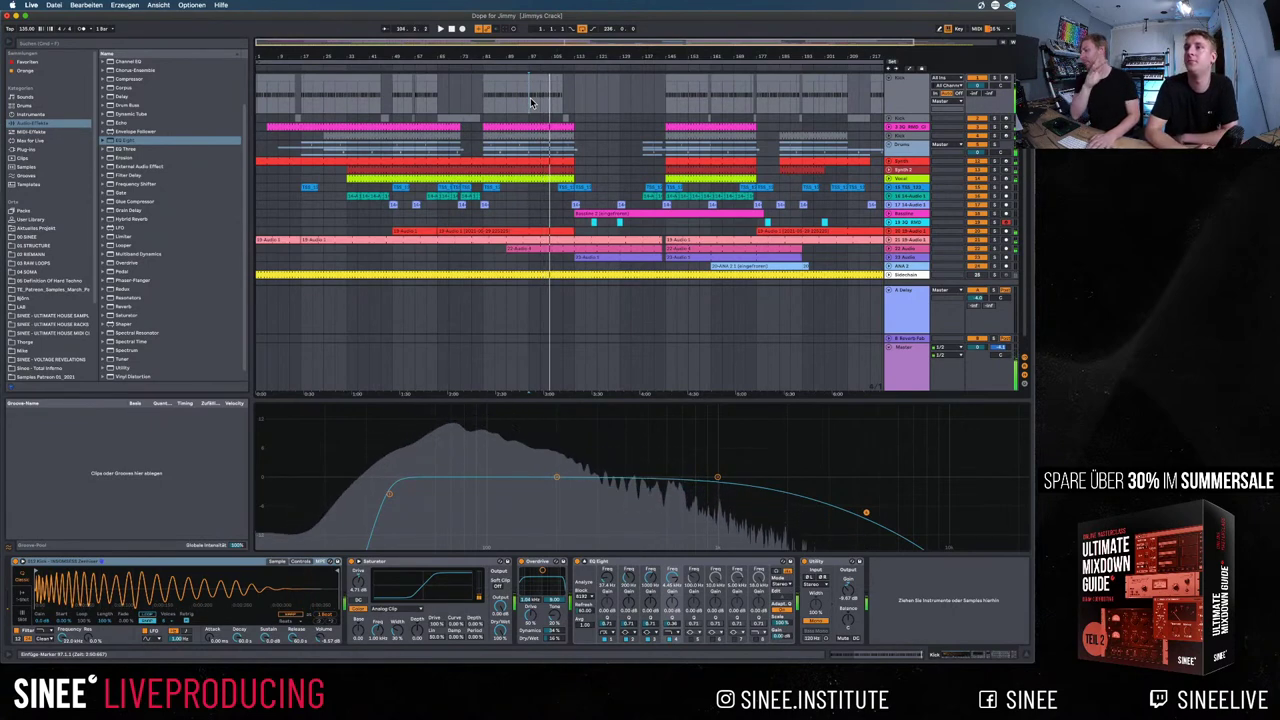
{"action": "key", "text": "space"}
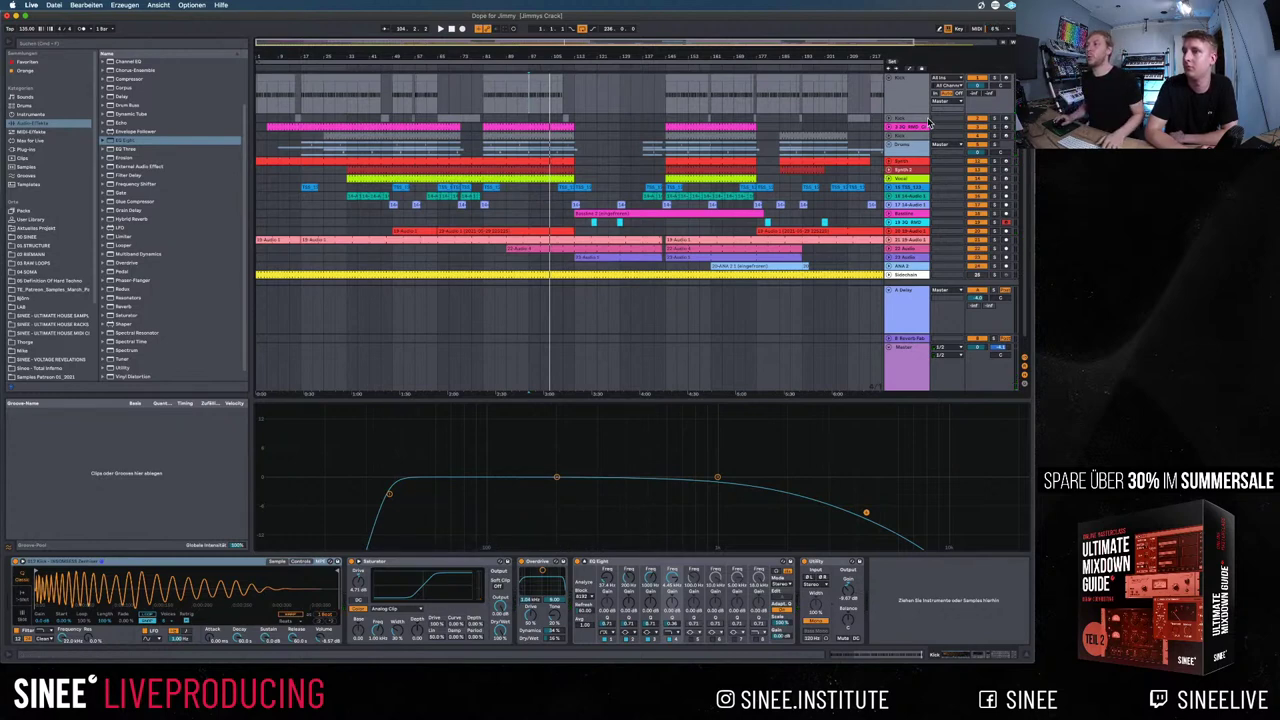
Inspect the device chains of the tracks from Drums through Synth and Vocal down to the TSE_131 Downlifter track
{"action": "left_click", "coordinate": [918, 122]}
{"action": "left_click", "coordinate": [911, 152]}
{"action": "left_click", "coordinate": [910, 169]}
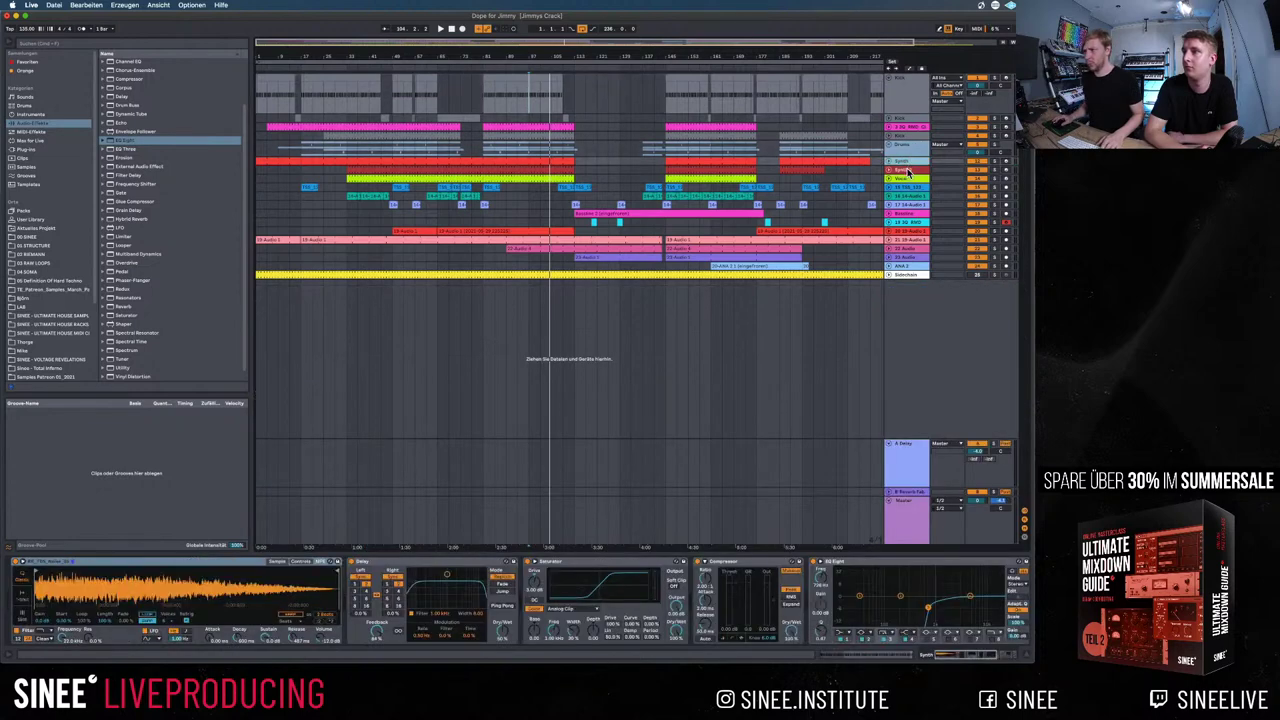
{"action": "left_click", "coordinate": [908, 178]}
{"action": "left_click", "coordinate": [906, 188]}
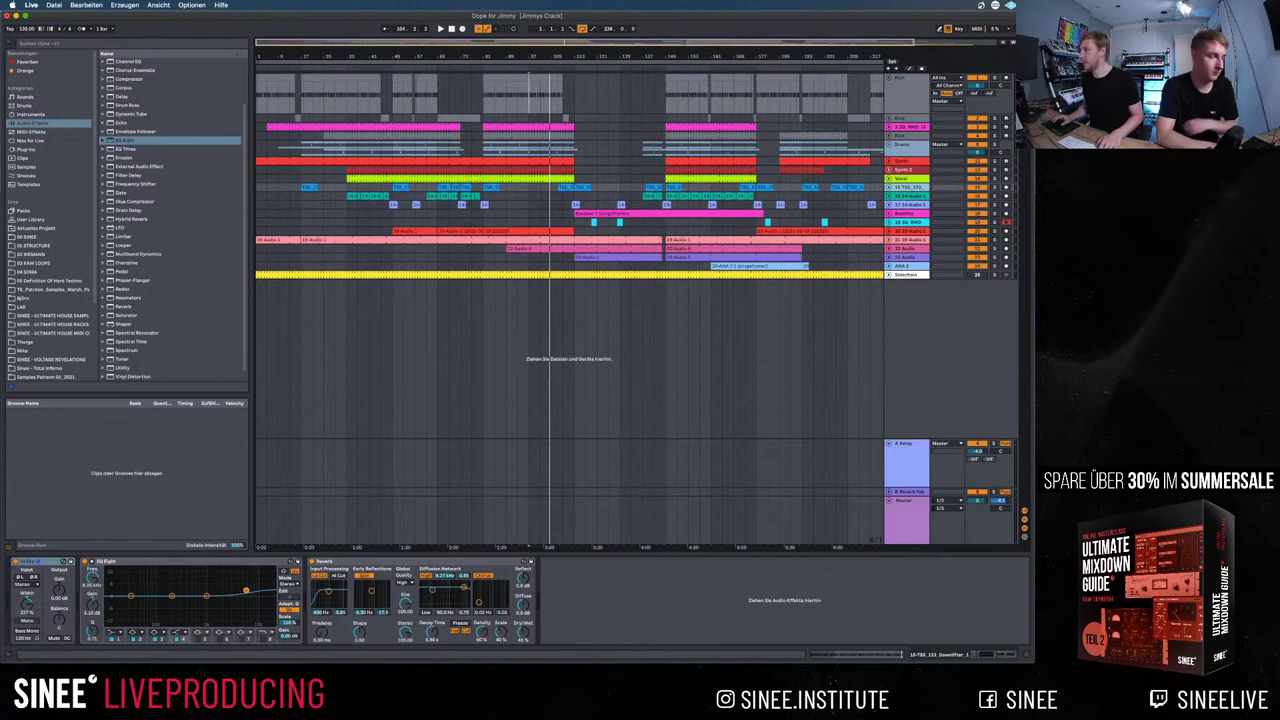
Open the melo project Live Set without saving the changes to Dope for Jimmy, and dismiss the missing plug-in warning
{"action": "key", "text": "super+Tab"}
{"action": "key", "text": "super+Tab"}
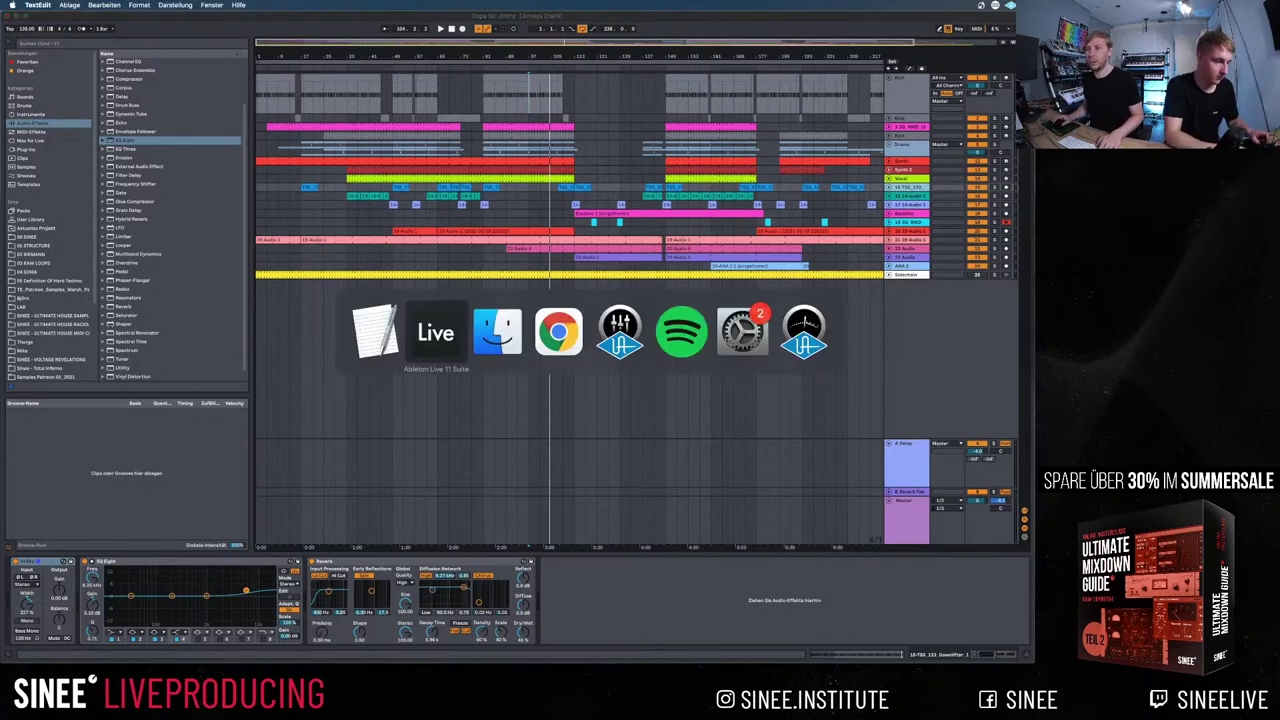
{"action": "key", "text": "super+Tab"}
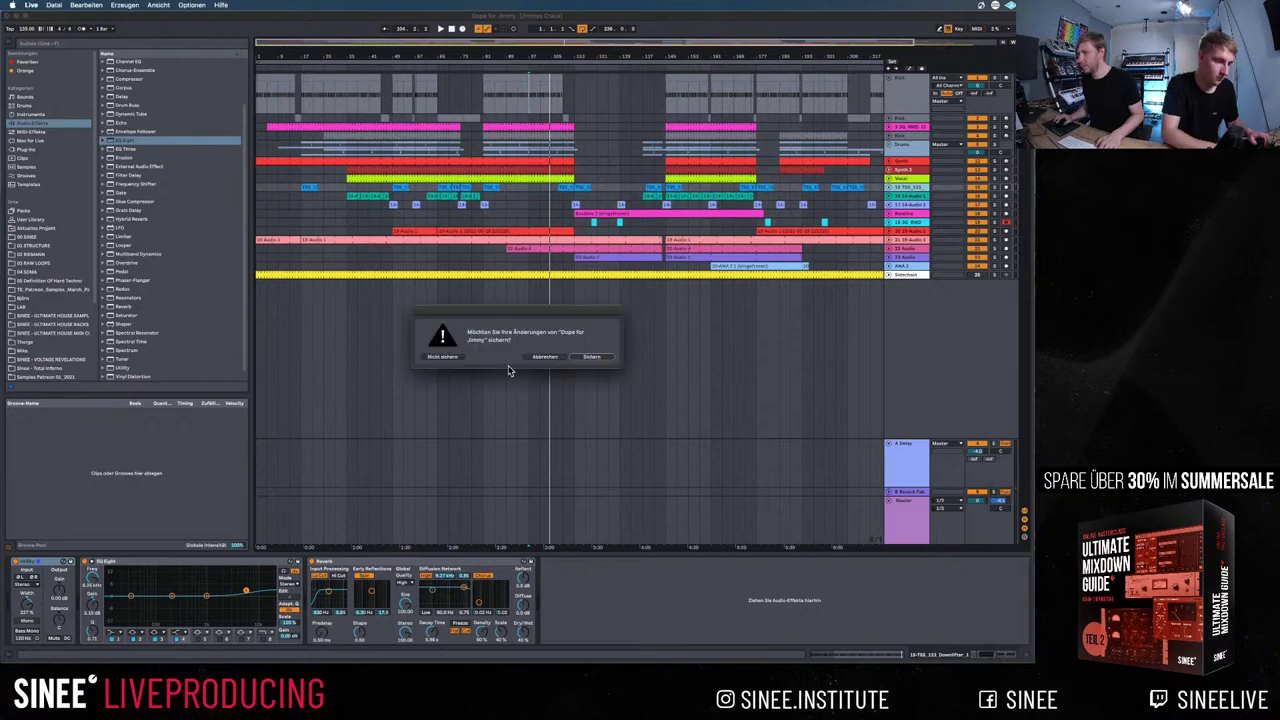
{"action": "left_click", "coordinate": [442, 357]}
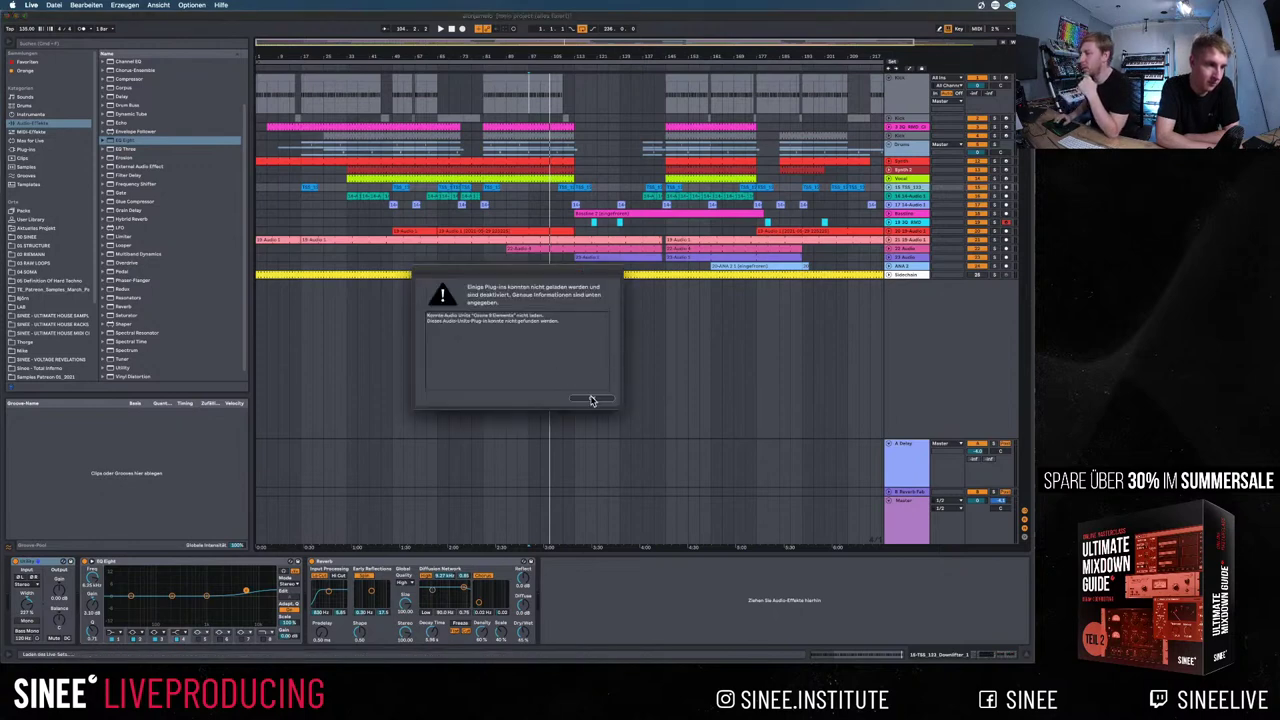
{"action": "left_click", "coordinate": [590, 400]}
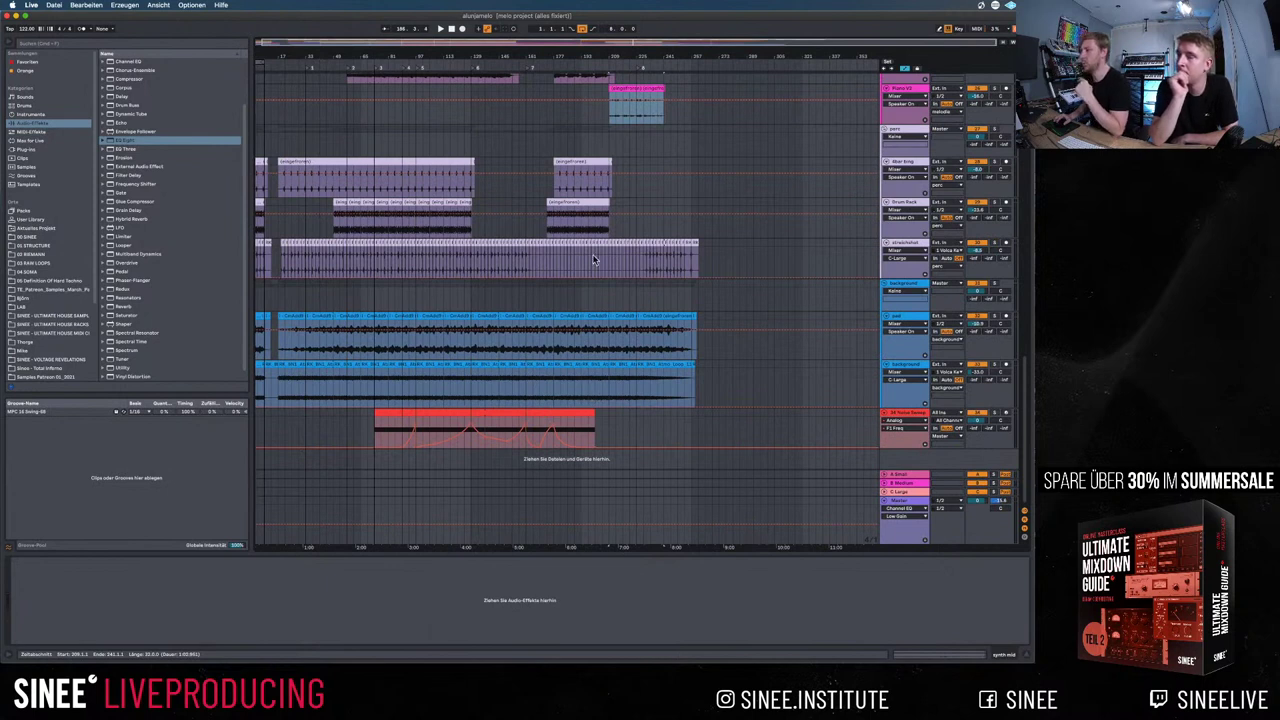
Play the opened arrangement from about bar 33 and from bar 73
{"action": "scroll", "coordinate": [353, 129], "scroll_direction": "left", "scroll_amount": 1}
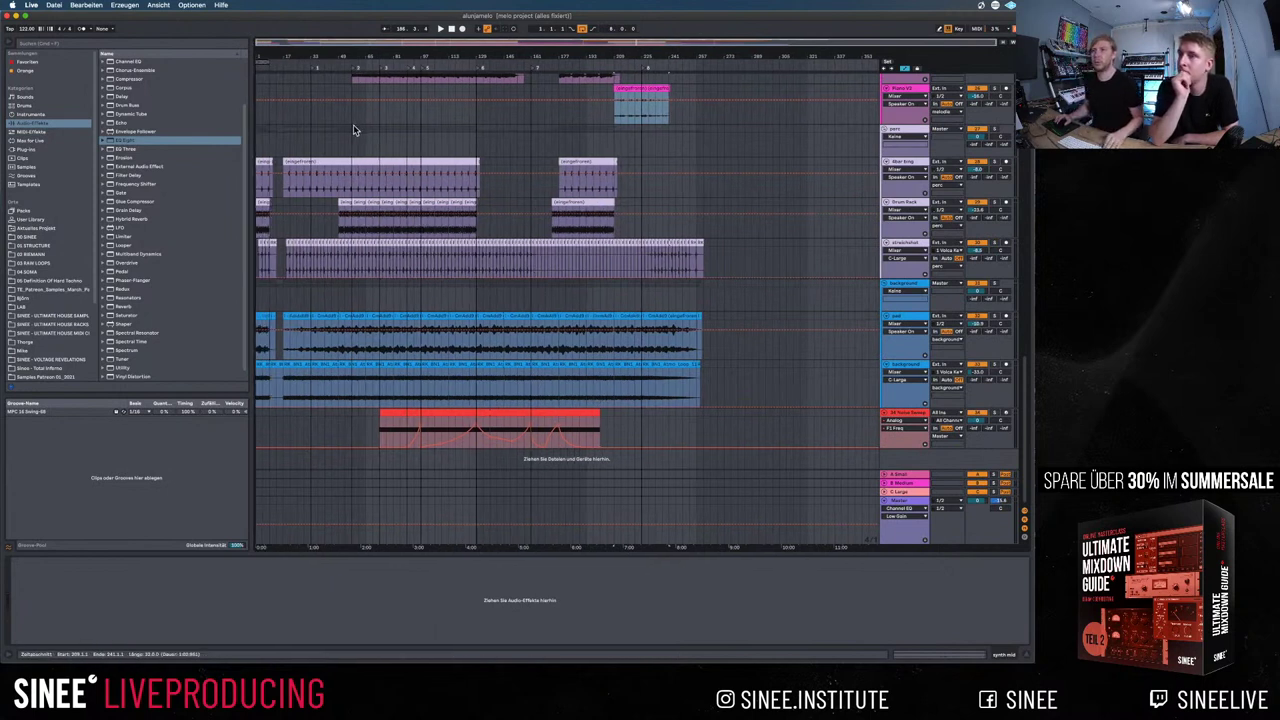
{"action": "left_click", "coordinate": [270, 90]}
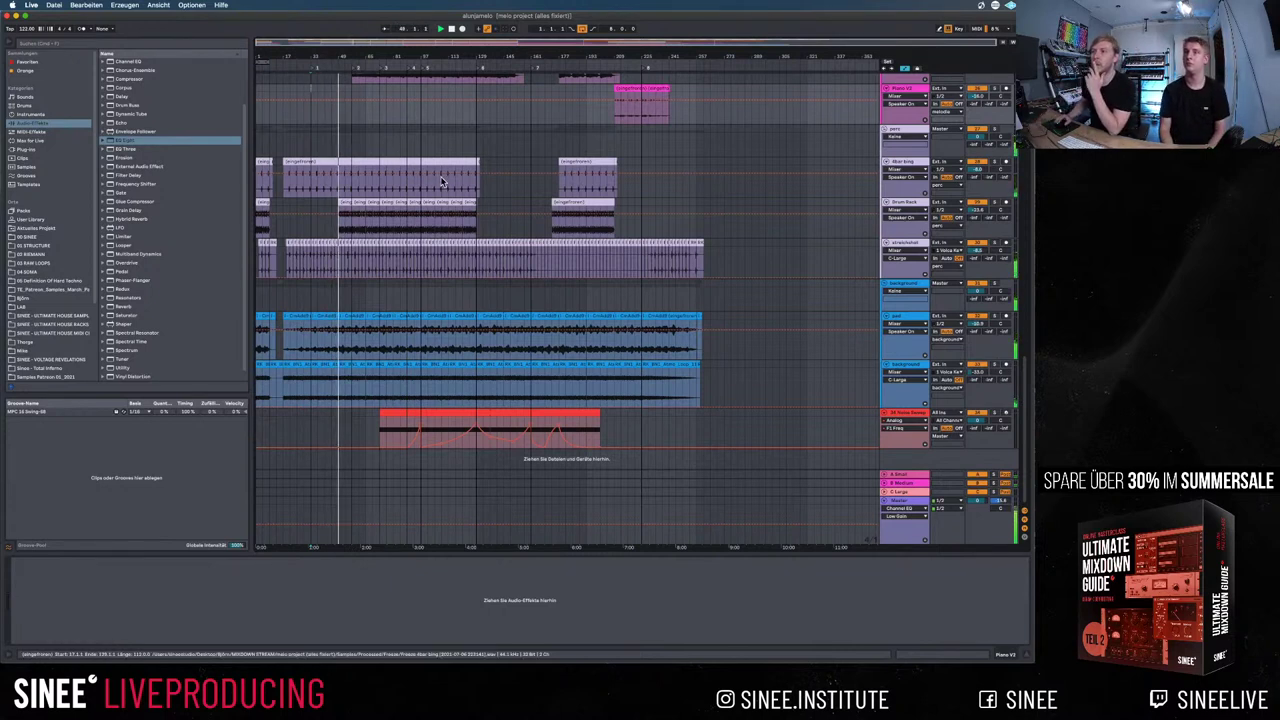
{"action": "scroll", "coordinate": [440, 182], "scroll_direction": "up", "scroll_amount": 3}
{"action": "scroll", "coordinate": [440, 180], "scroll_direction": "up", "scroll_amount": 4}
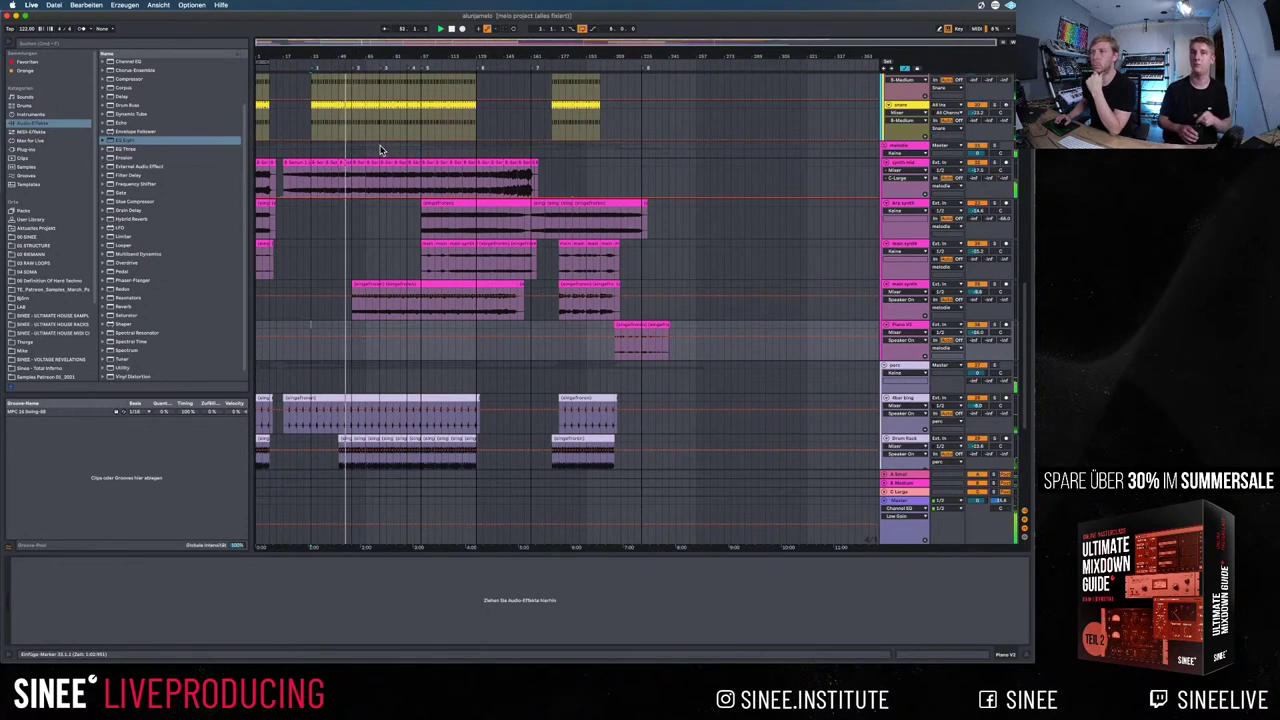
{"action": "left_click", "coordinate": [380, 150]}
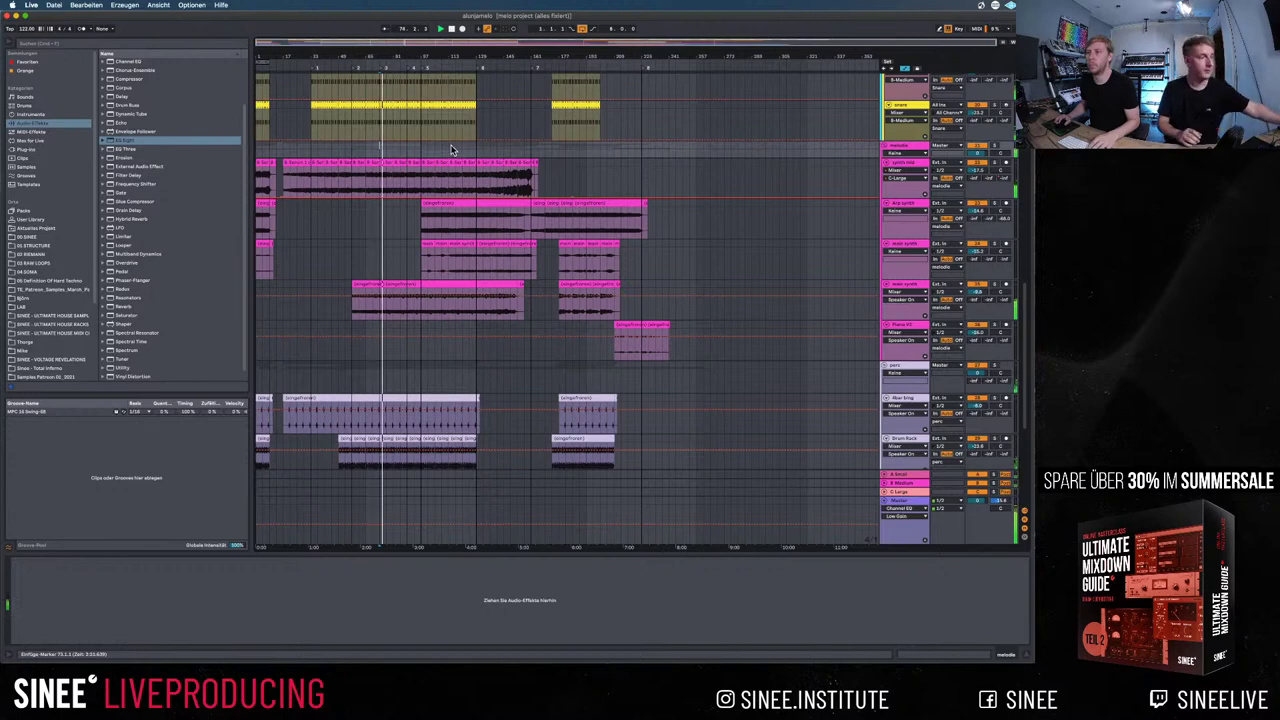
Minimize the perc and melodie tracks and fold all track groups into a compact overview of the arrangement
{"action": "key", "text": "super+z"}
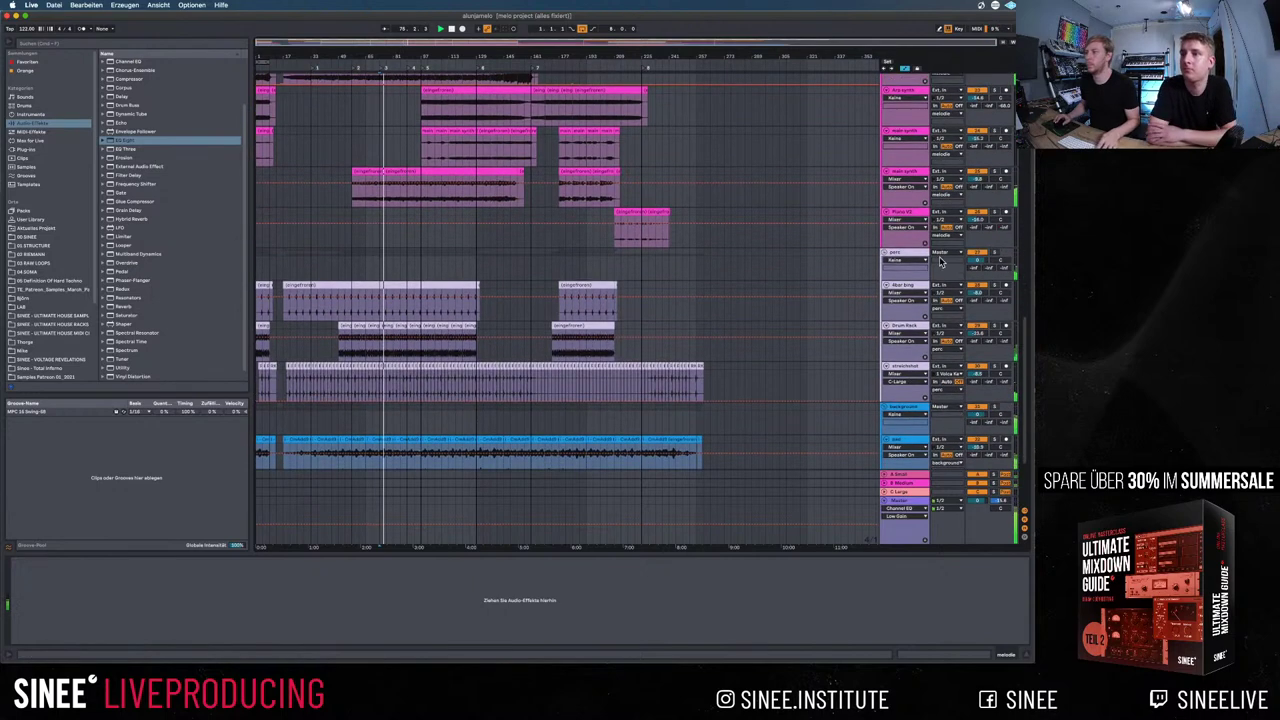
{"action": "key", "text": "super+z"}
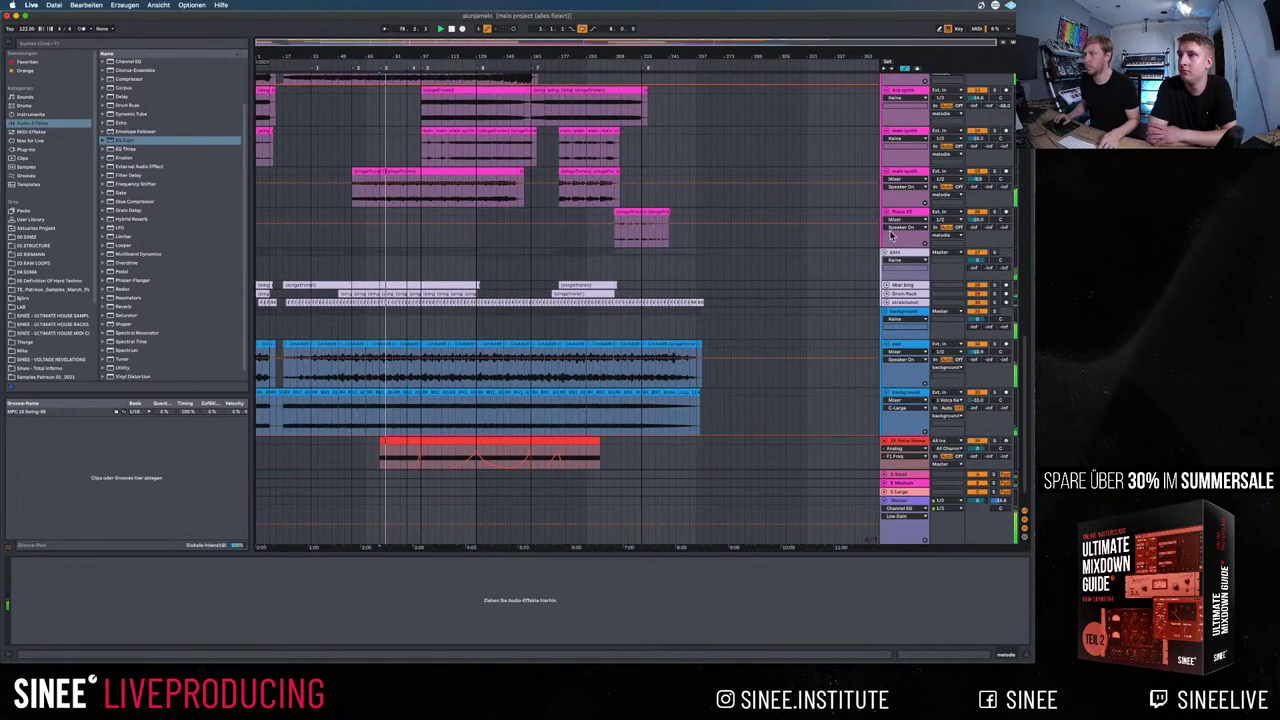
{"action": "key", "text": "super+z"}
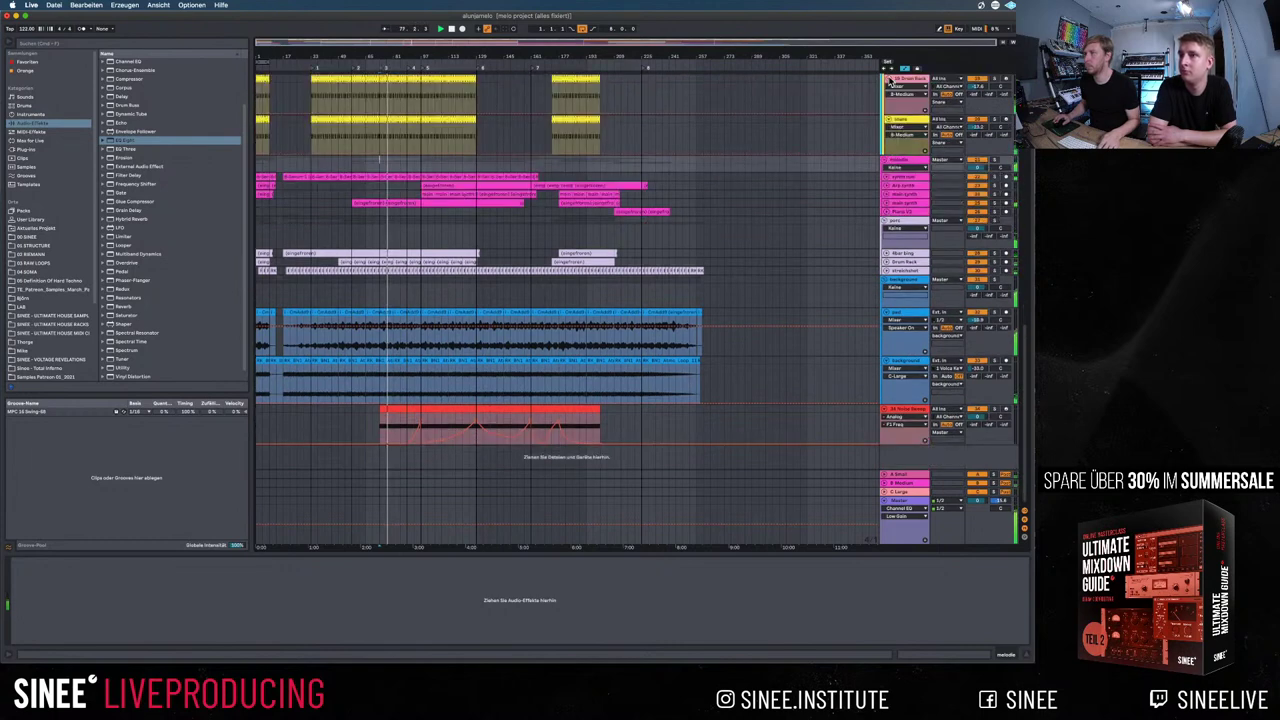
{"action": "key", "text": "super+z"}
{"action": "key", "text": "super+z"}
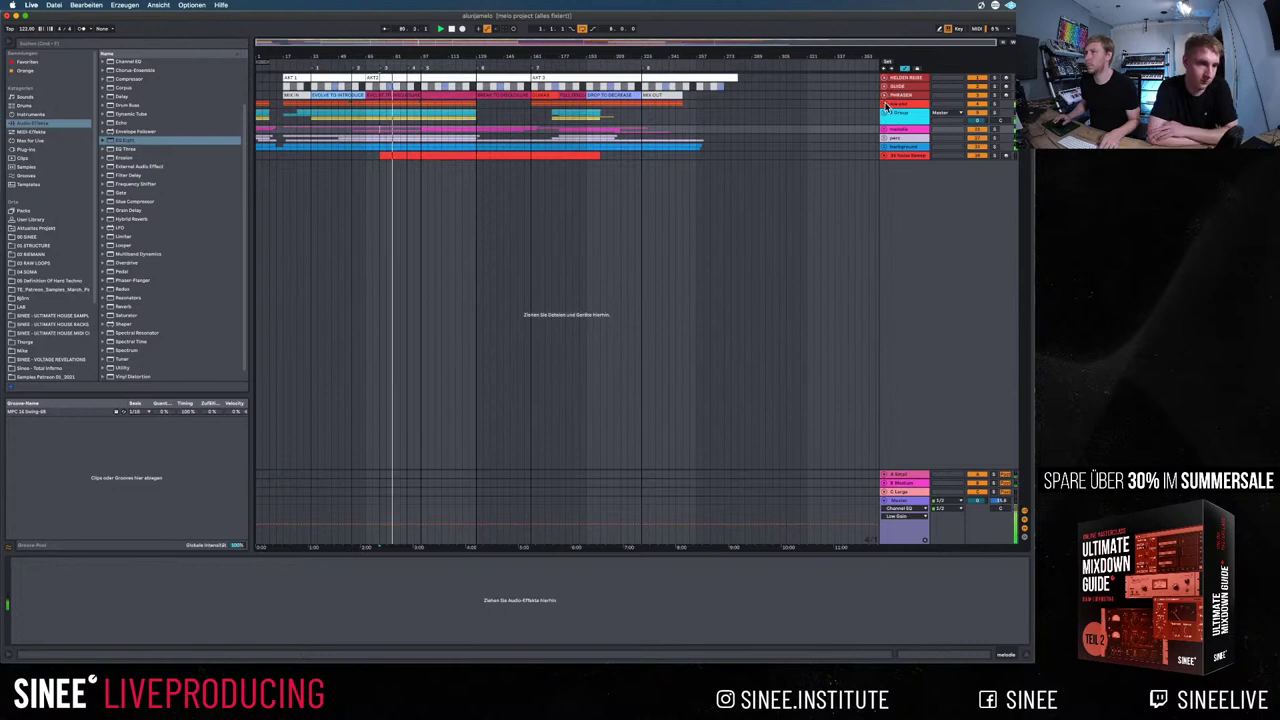
Unfold the low end and drum groups, keeping the hats and snare tracks at minimum height
{"action": "left_click", "coordinate": [884, 104]}
{"action": "left_click", "coordinate": [885, 157]}
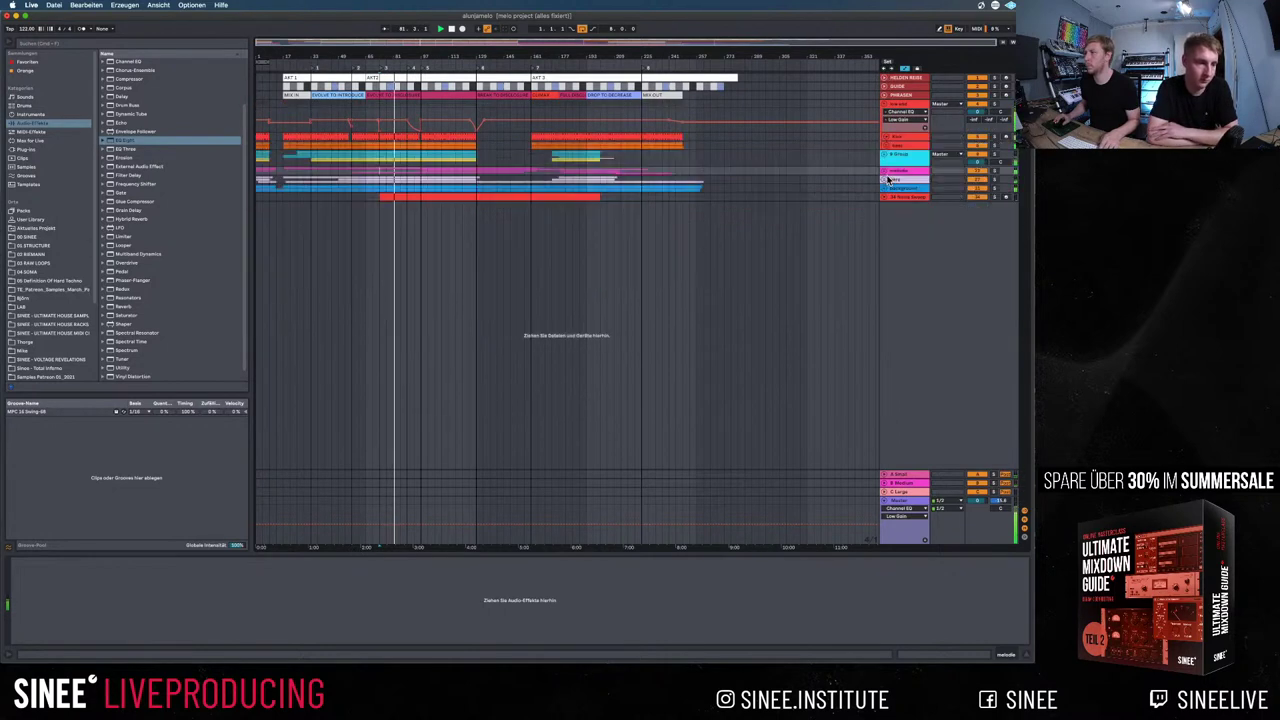
{"action": "left_click", "coordinate": [884, 157]}
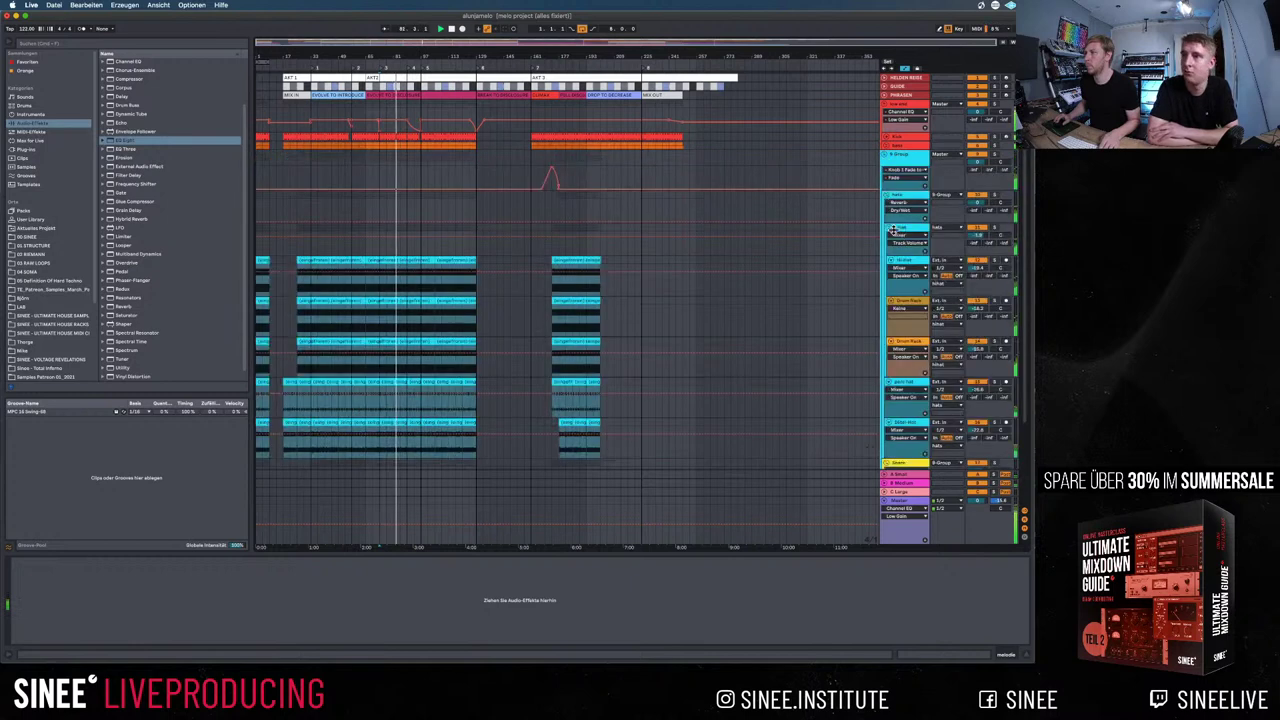
{"action": "left_click", "coordinate": [886, 212]}
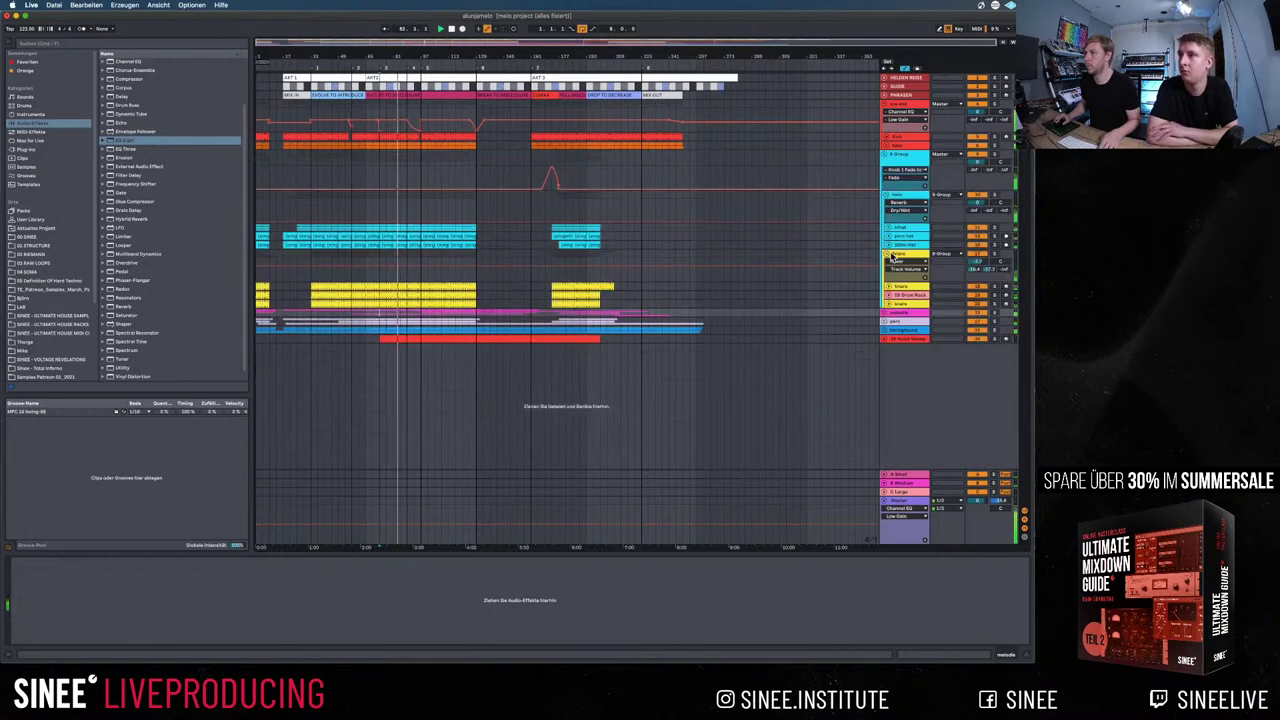
Unfold the melodie, perc and background groups, keeping their tracks and the noise sweep at minimum height
{"action": "left_click", "coordinate": [884, 315]}
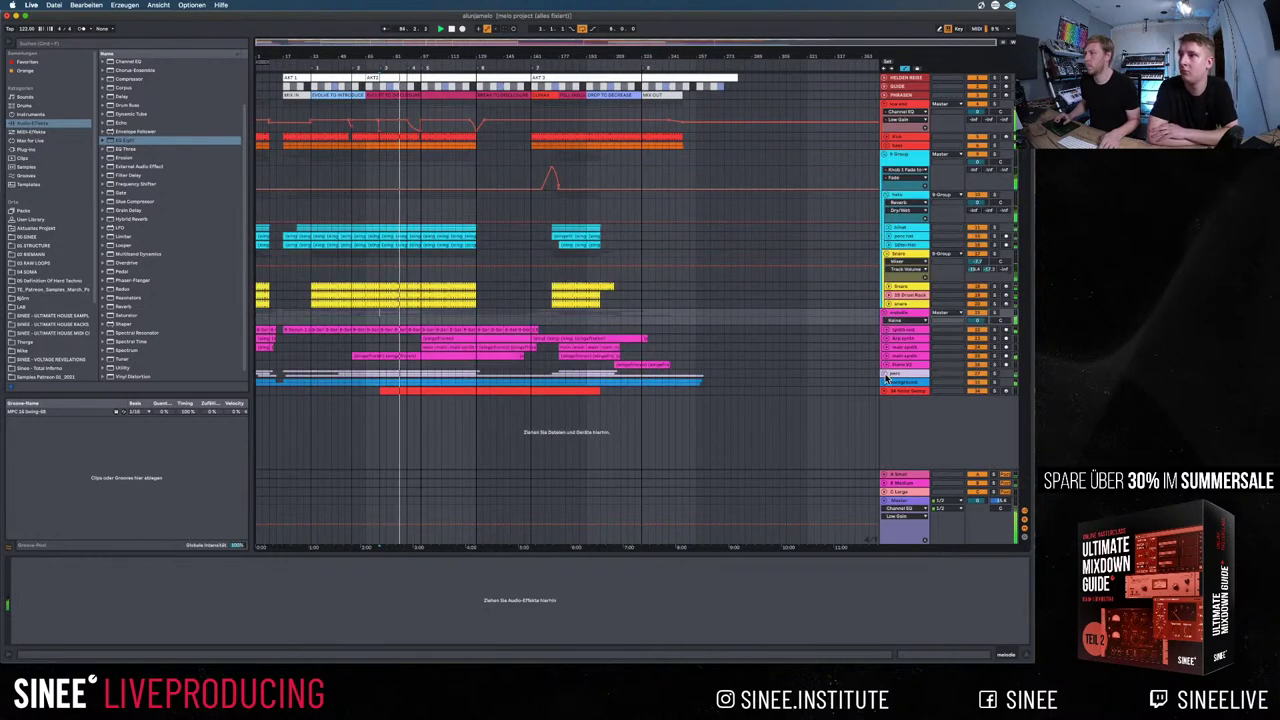
{"action": "left_click", "coordinate": [884, 374]}
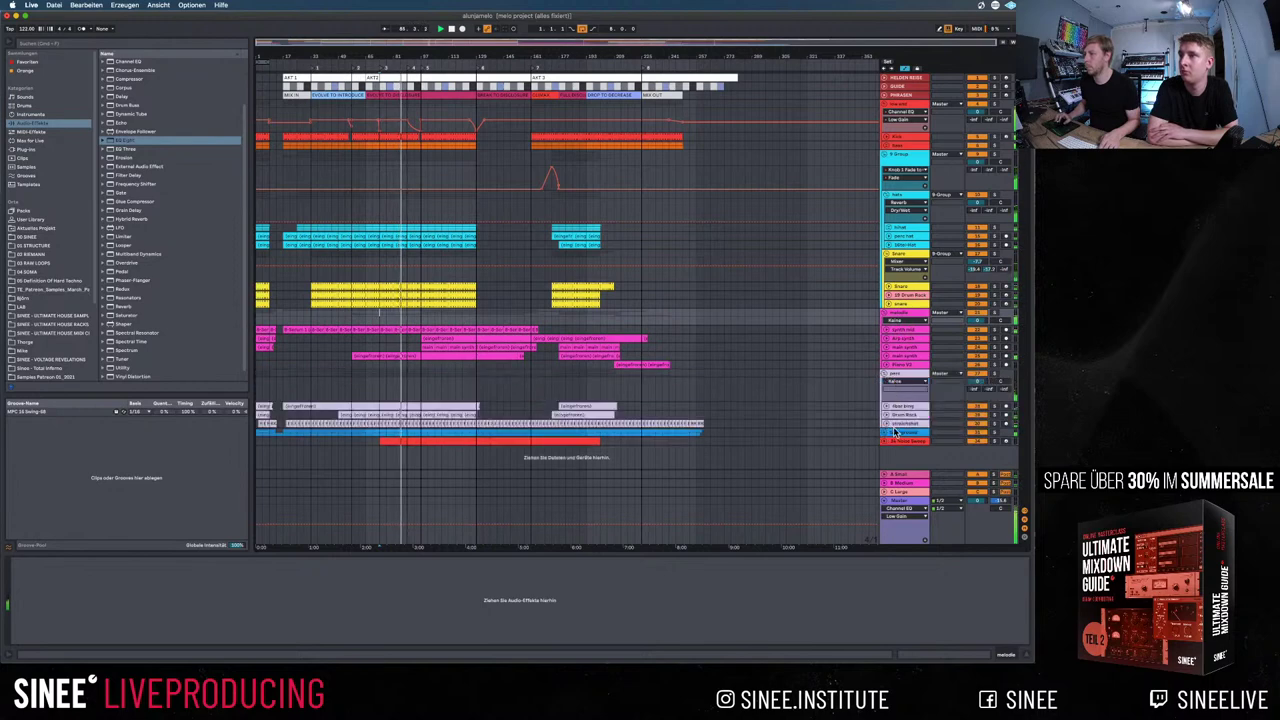
{"action": "left_click", "coordinate": [885, 432]}
{"action": "scroll", "coordinate": [899, 383], "scroll_direction": "down", "scroll_amount": 5}
{"action": "left_click", "coordinate": [889, 400]}
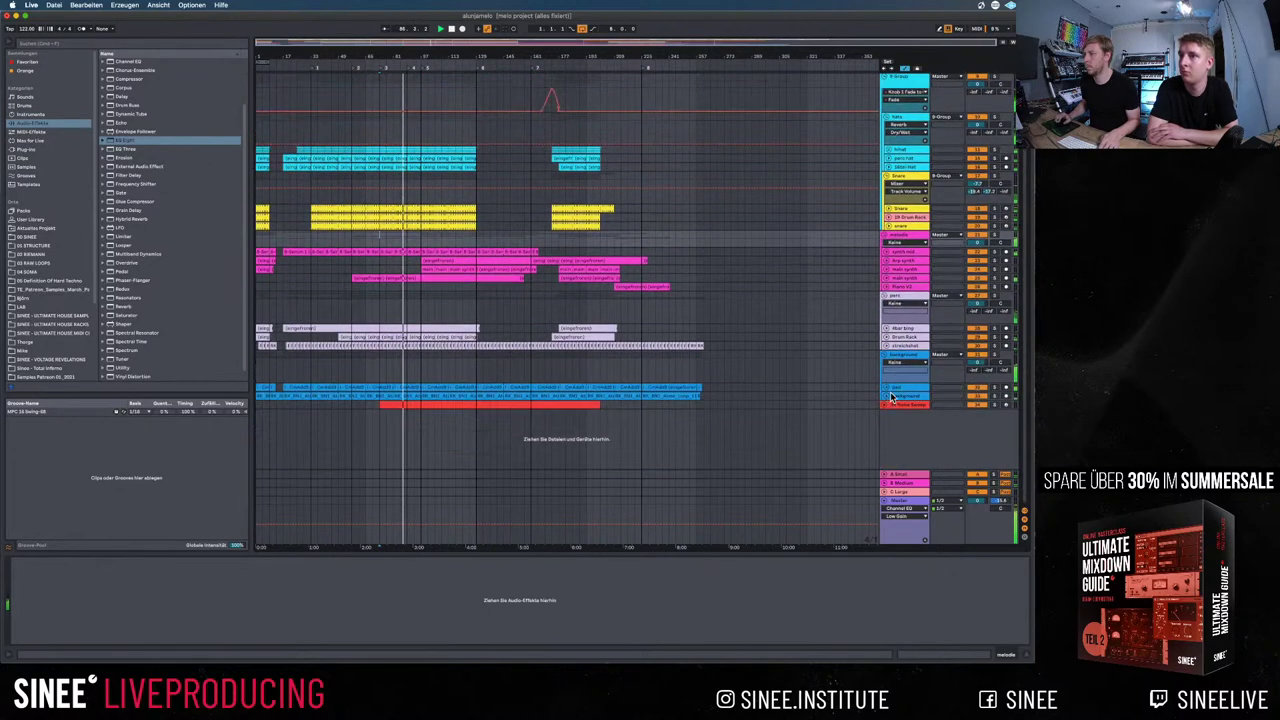
{"action": "left_click", "coordinate": [888, 406]}
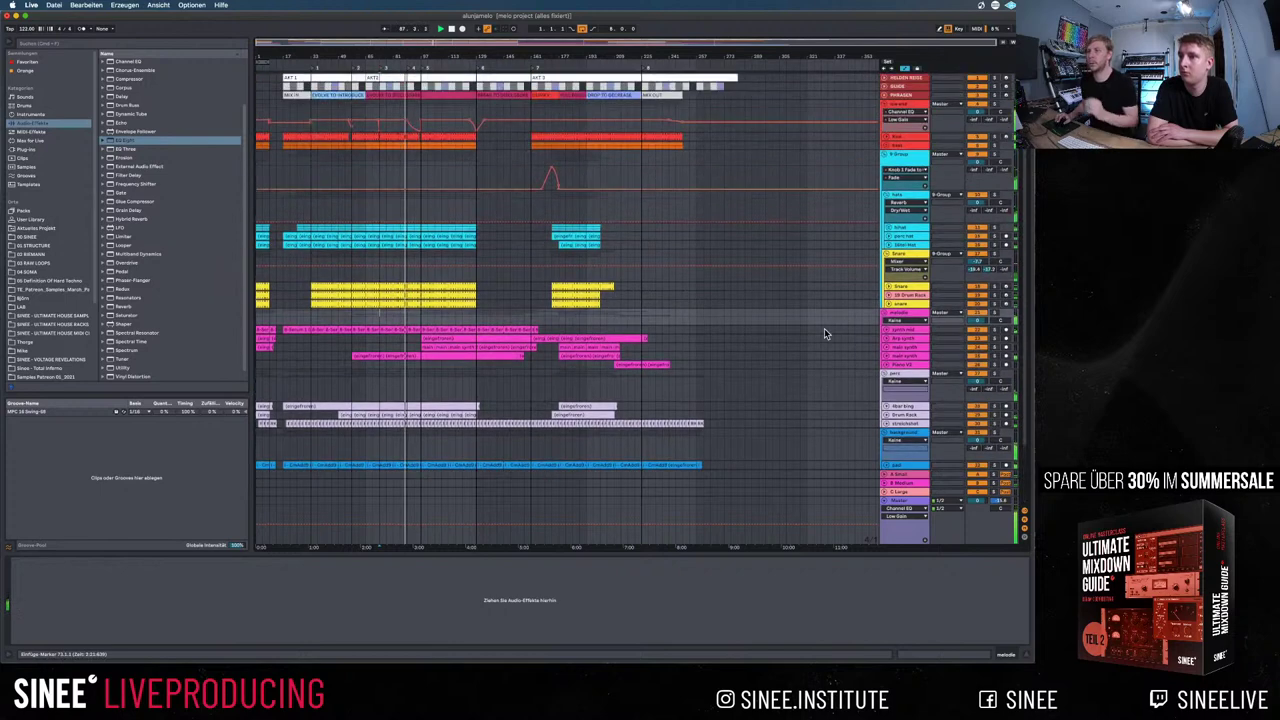
{"action": "scroll", "coordinate": [824, 330], "scroll_direction": "up", "scroll_amount": 3}
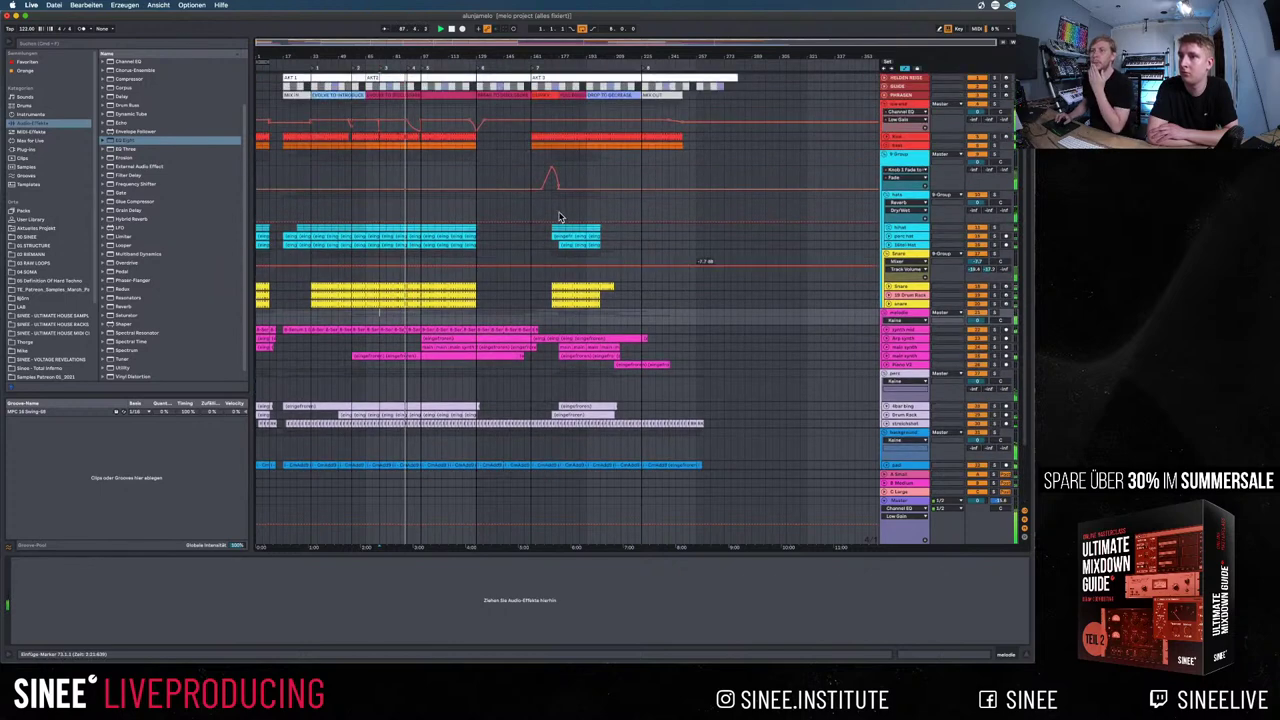
Play the arrangement from bar 145 and from bar 177
{"action": "left_click", "coordinate": [502, 203]}
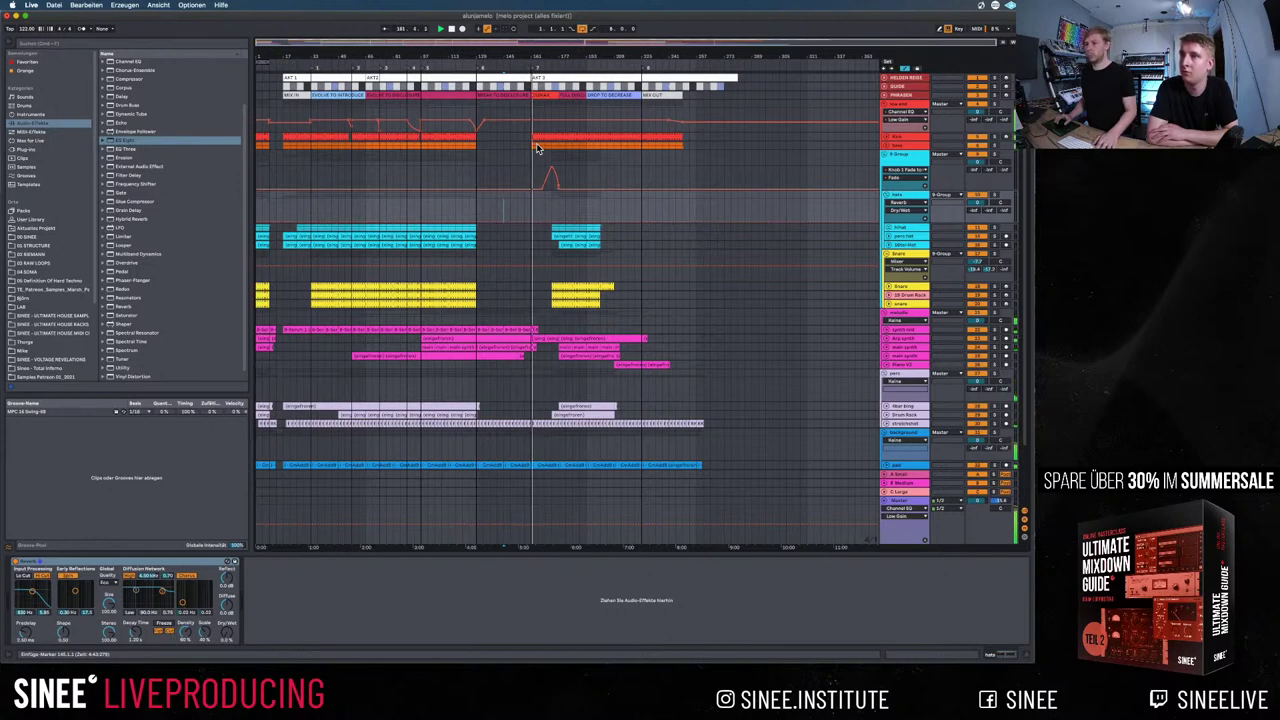
{"action": "left_click", "coordinate": [557, 109]}
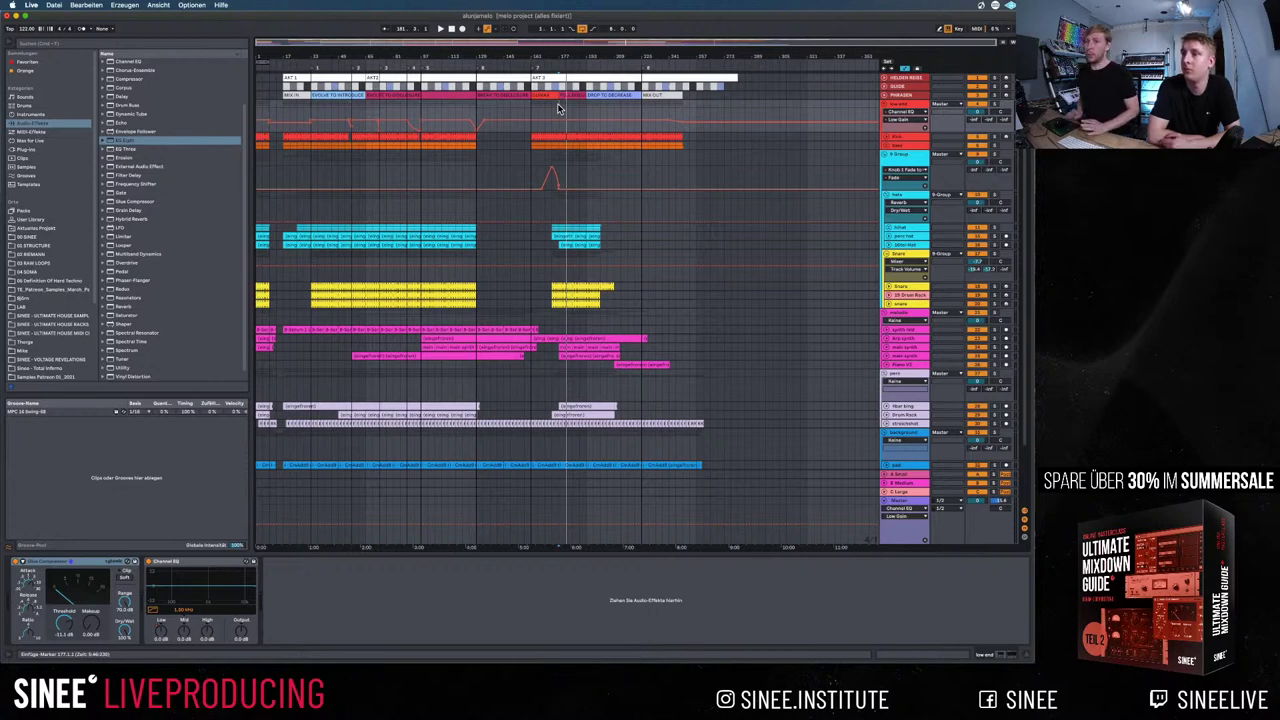
Hide the browser and unfold the bass group in the section around bar 89
{"action": "left_click", "coordinate": [7, 45]}
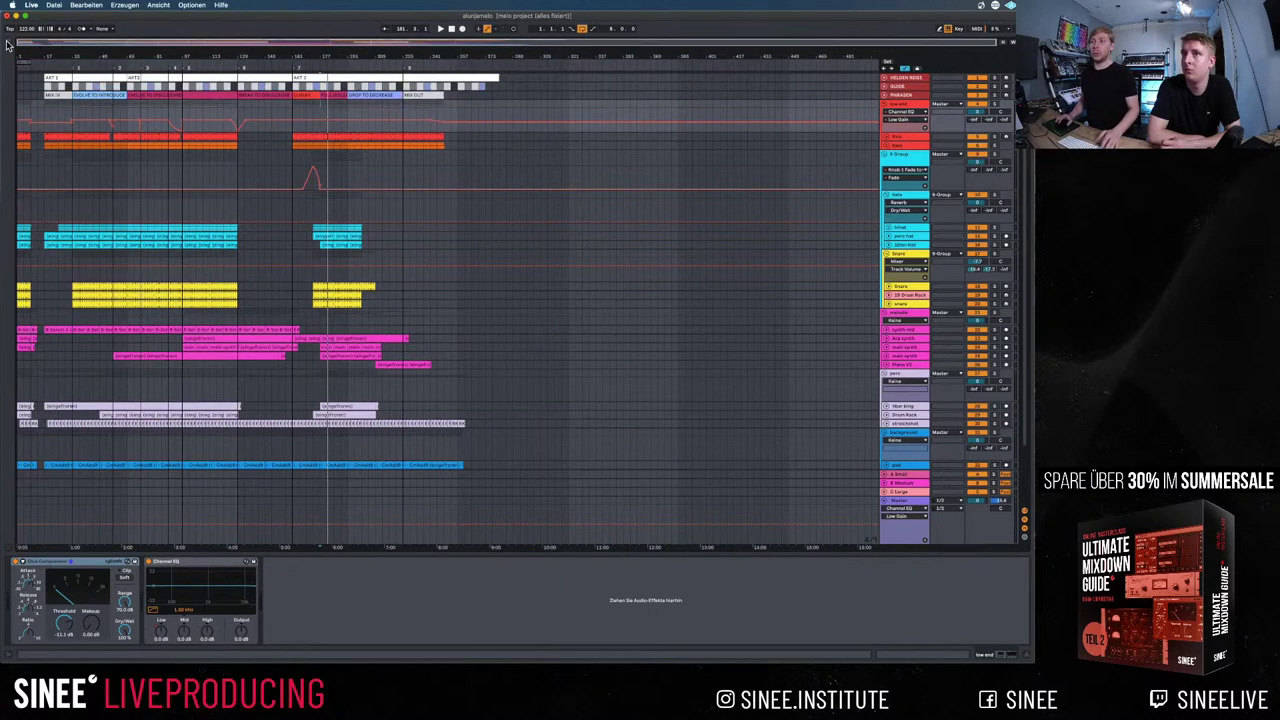
{"action": "left_click", "coordinate": [169, 210]}
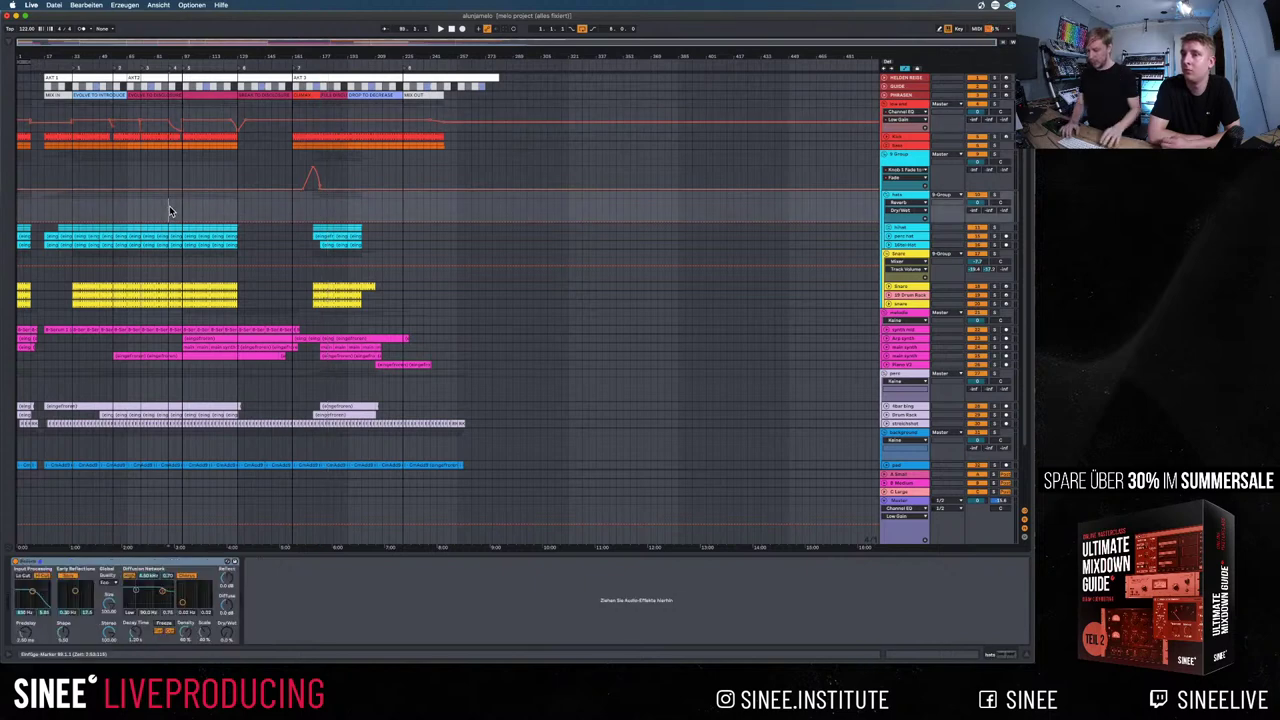
{"action": "scroll", "coordinate": [169, 210], "scroll_direction": "up", "scroll_amount": 5}
{"action": "scroll", "coordinate": [502, 316], "scroll_direction": "left", "scroll_amount": 5}
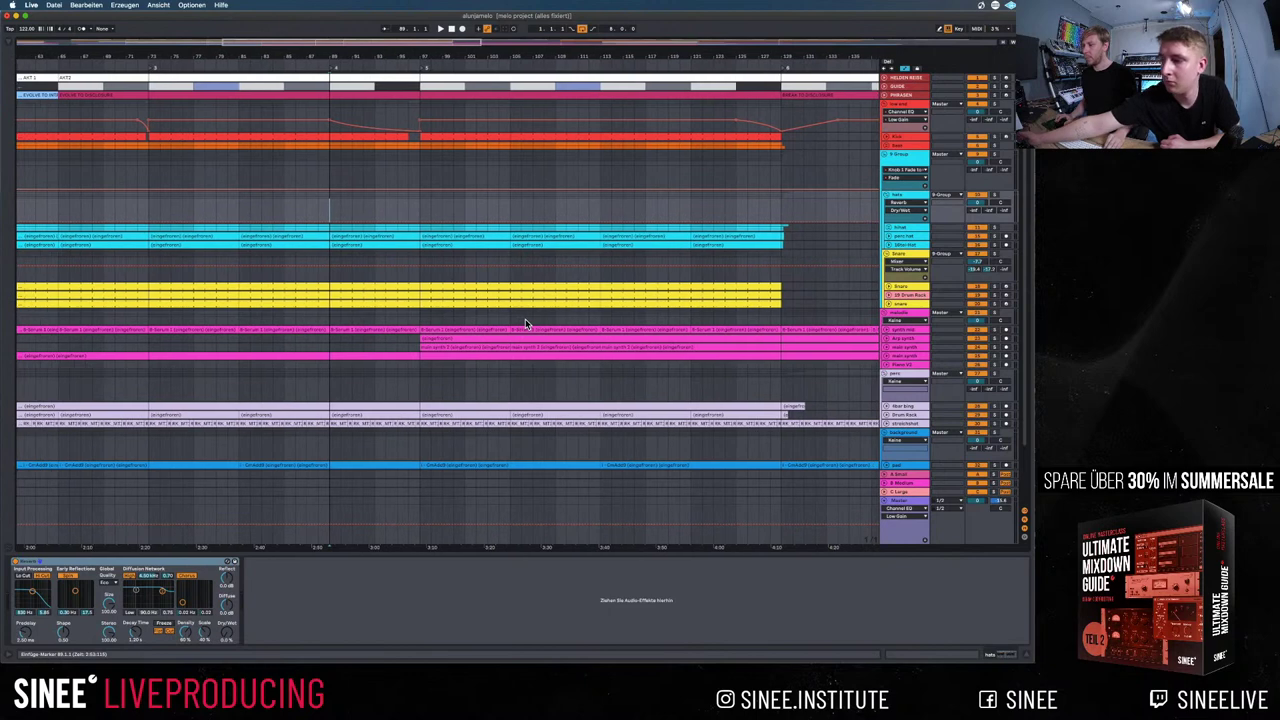
{"action": "scroll", "coordinate": [525, 319], "scroll_direction": "right", "scroll_amount": 2}
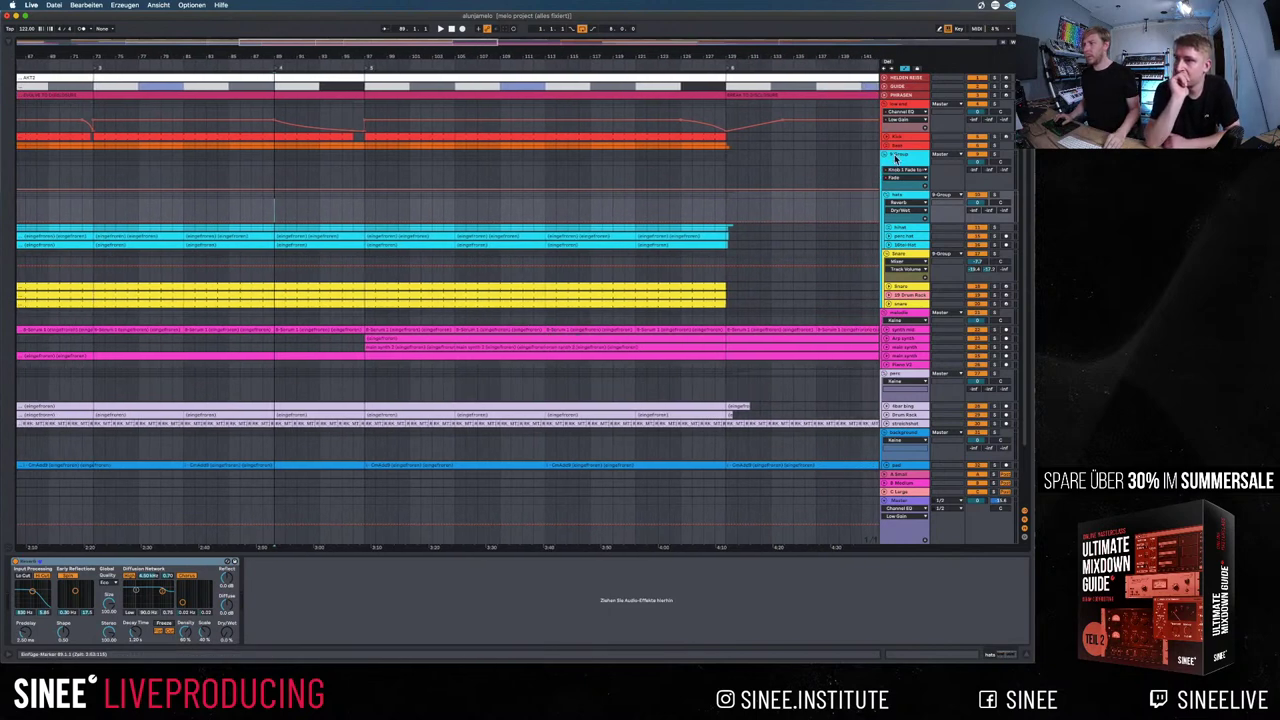
{"action": "left_click", "coordinate": [886, 146]}
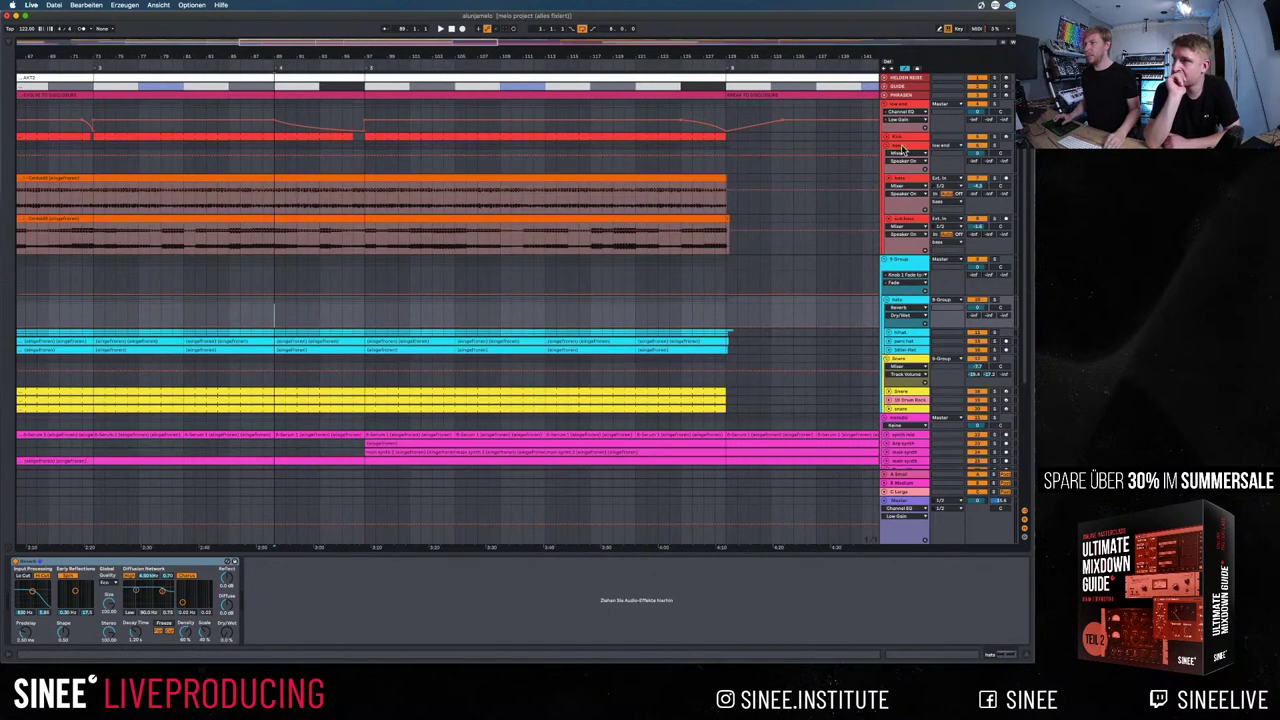
Show the bass group's devices, then unfold the arp synth track with the insert marker at bar 121
{"action": "left_click", "coordinate": [903, 150]}
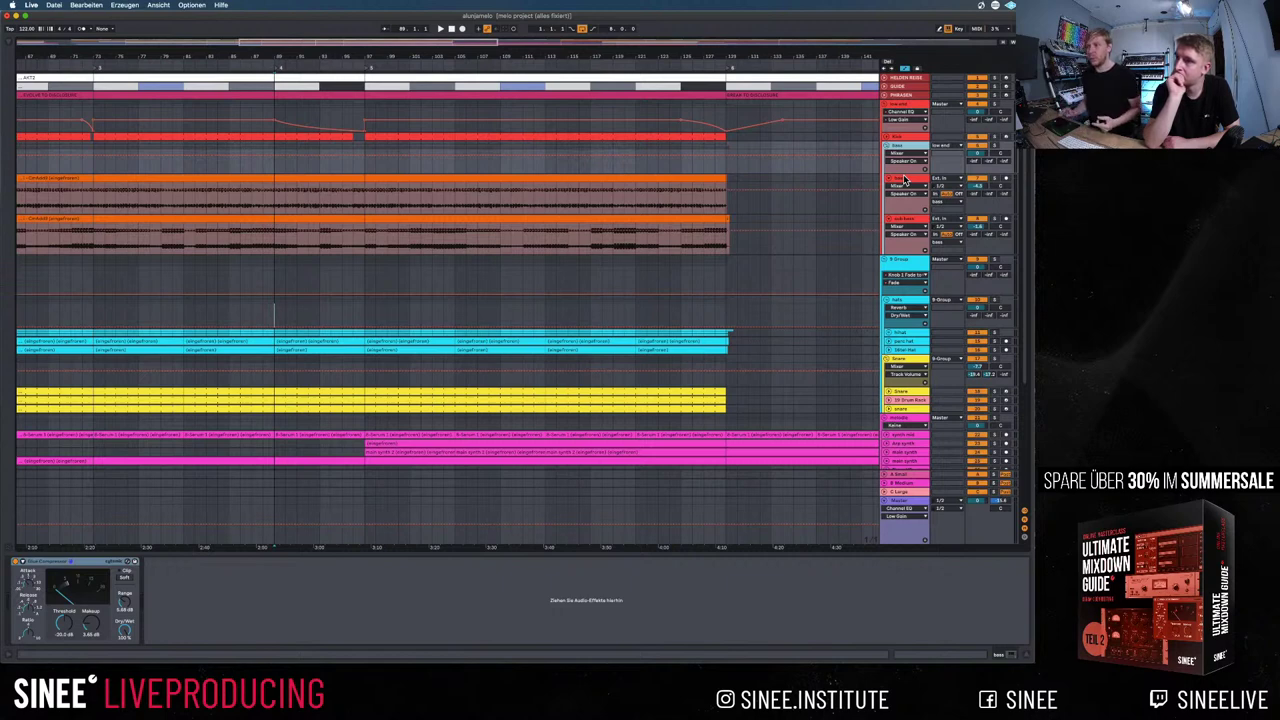
{"action": "scroll", "coordinate": [883, 220], "scroll_direction": "down", "scroll_amount": 3}
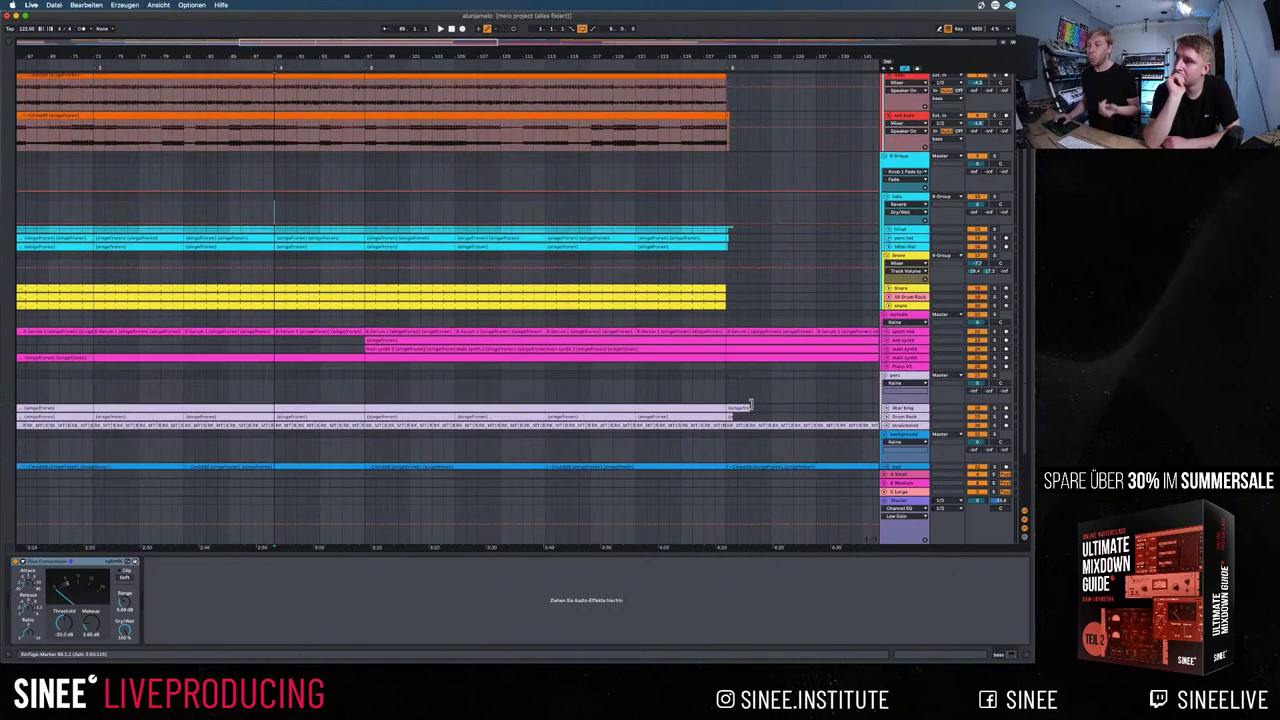
{"action": "left_click", "coordinate": [889, 342]}
{"action": "left_click", "coordinate": [633, 357]}
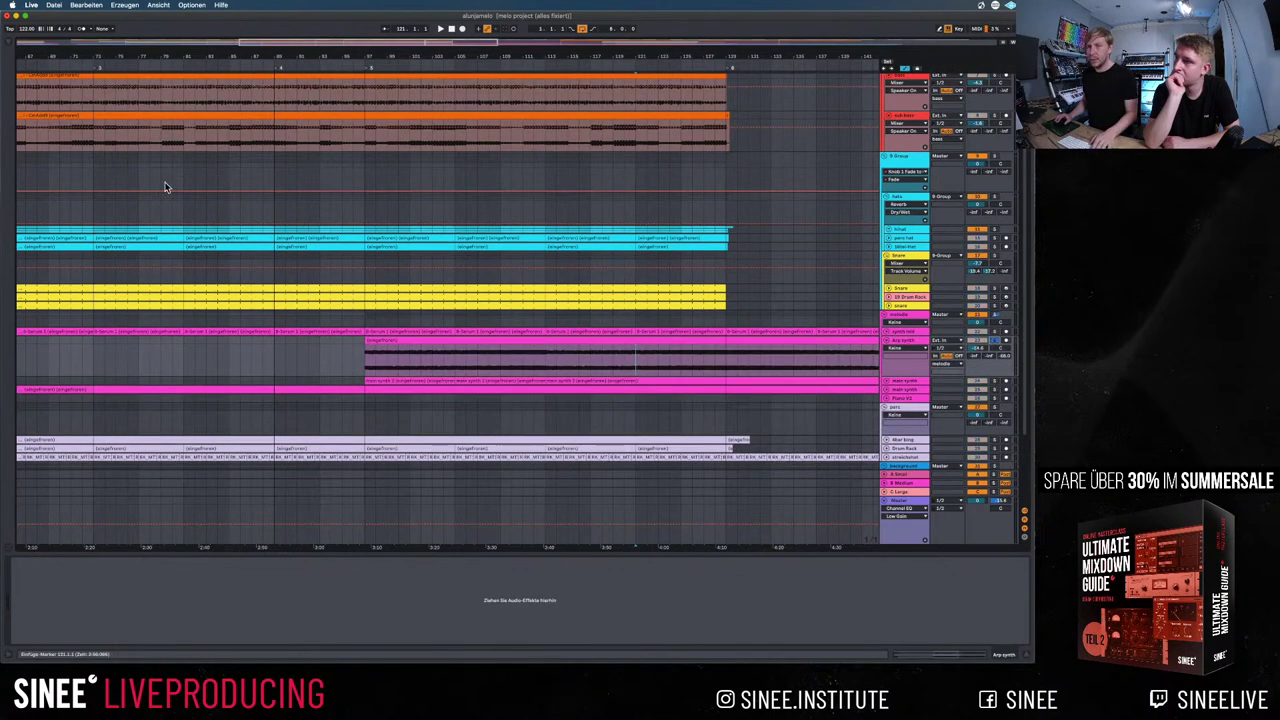
Add an EQ Eight from the browser's audio effects to the melodic synths and play the main synth through it
{"action": "left_click", "coordinate": [9, 46]}
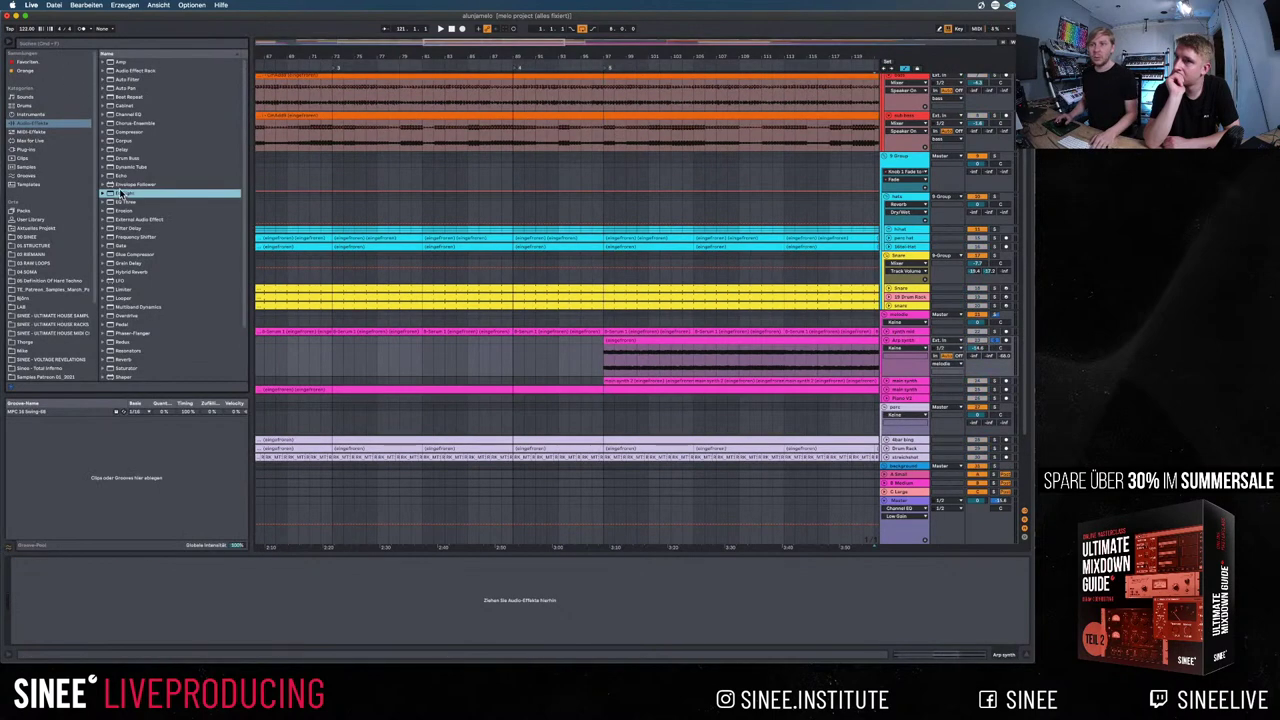
{"action": "key", "text": "Return"}
{"action": "key", "text": "space"}
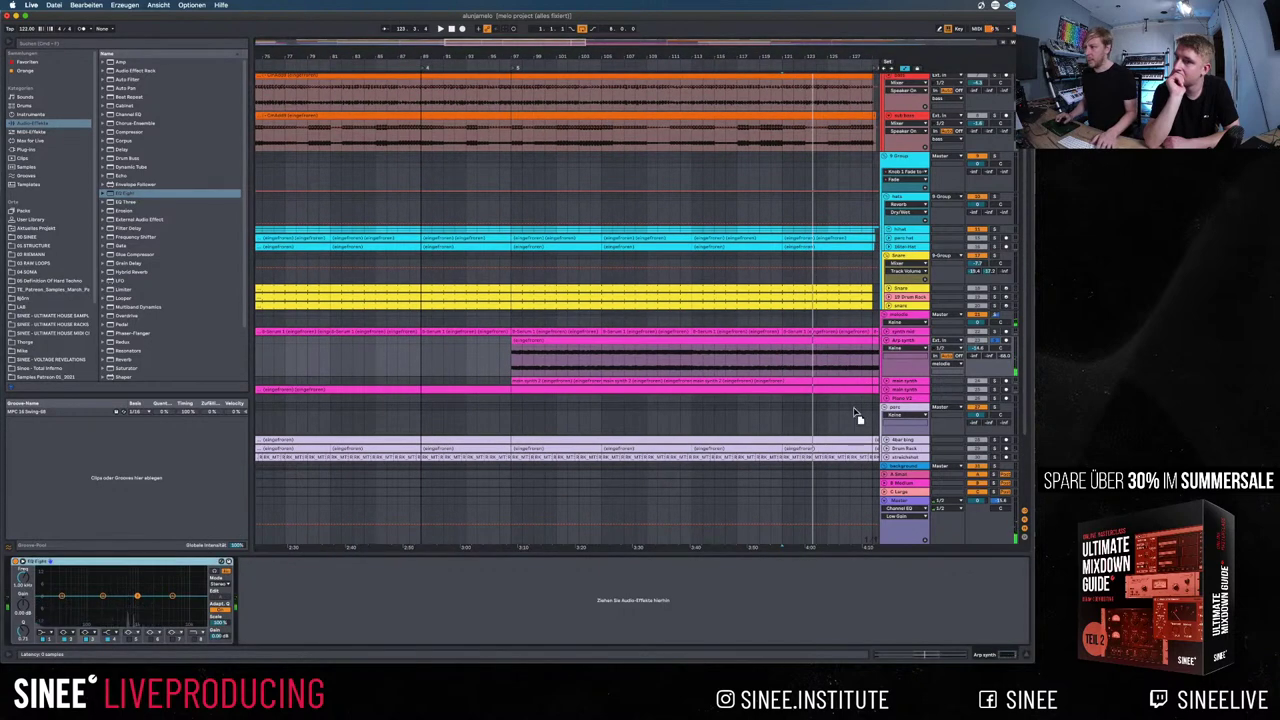
{"action": "left_click", "coordinate": [904, 382]}
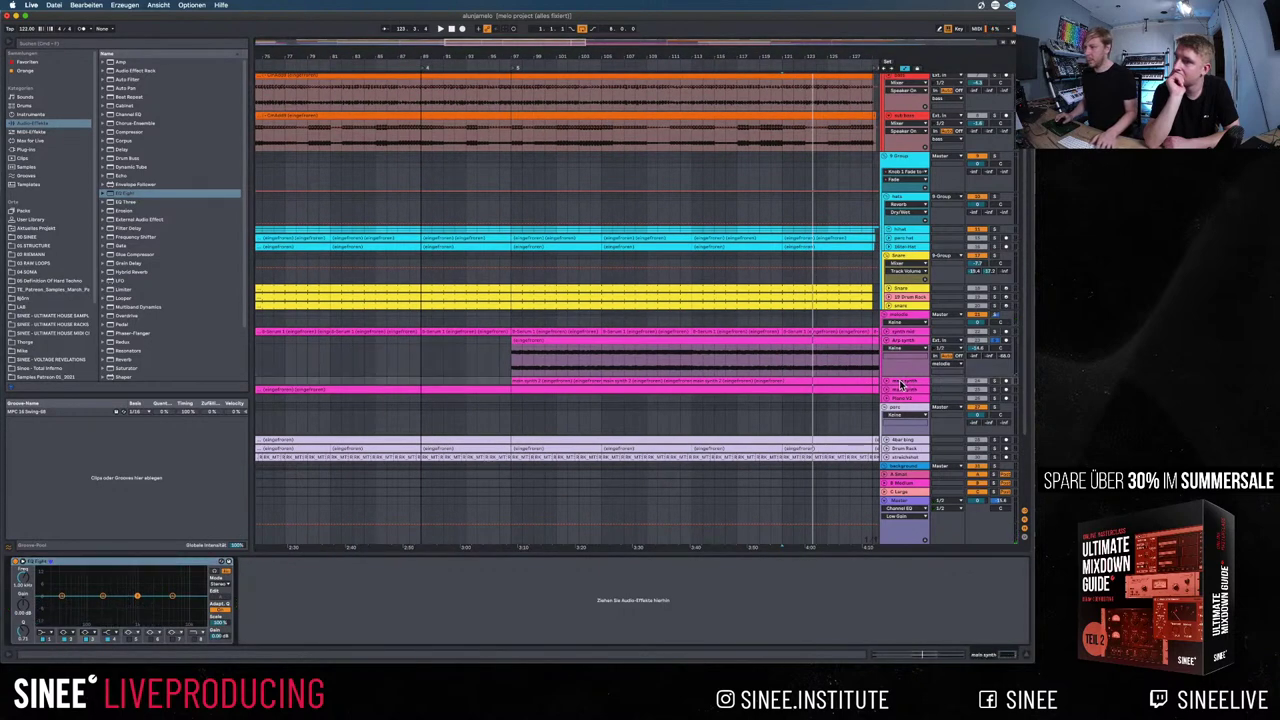
{"action": "key", "text": "space"}
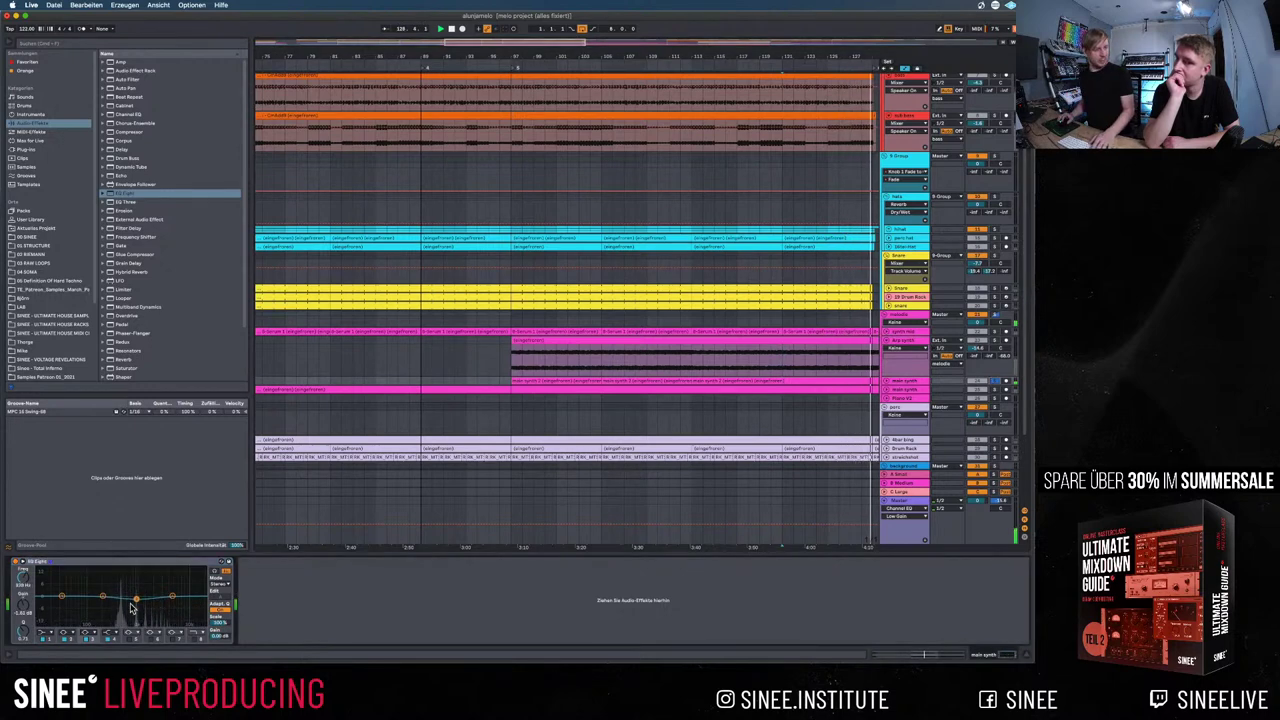
Try a slight cut with the EQ Eight's third band on the main synth and delete the EQ
{"action": "left_click_drag", "start_coordinate": [137, 596], "coordinate": [137, 602]}
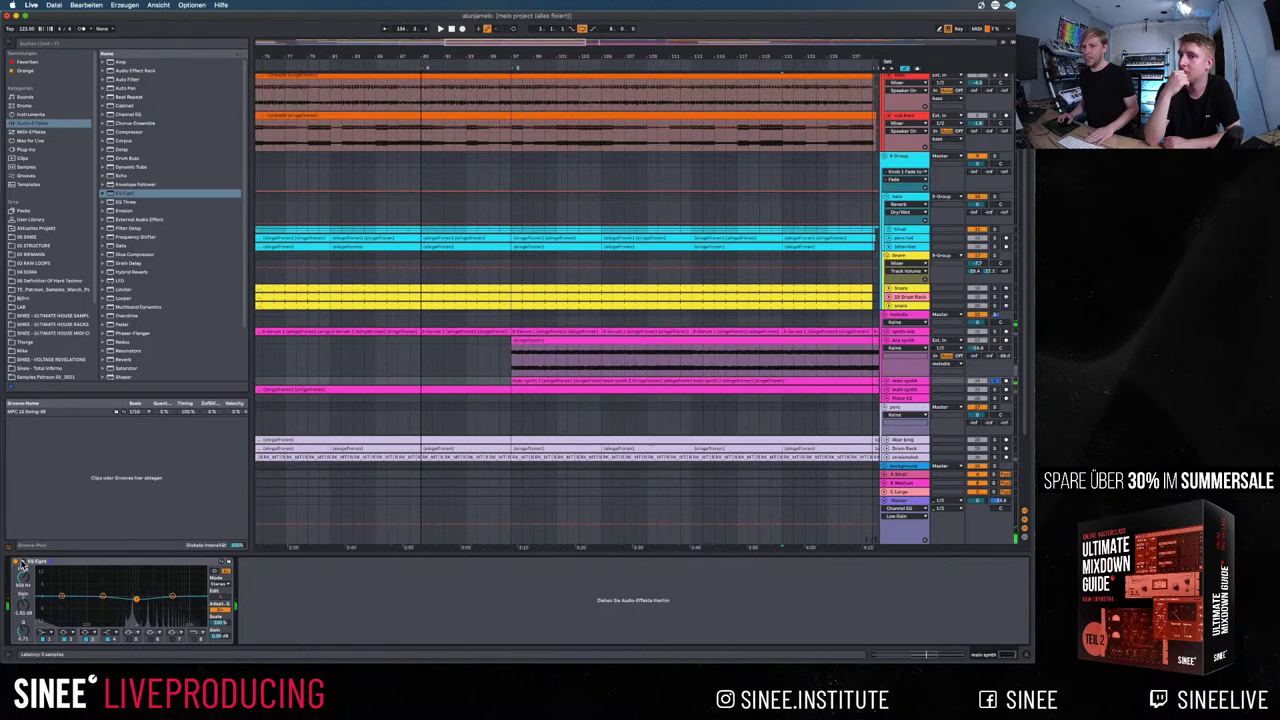
{"action": "left_click", "coordinate": [63, 564]}
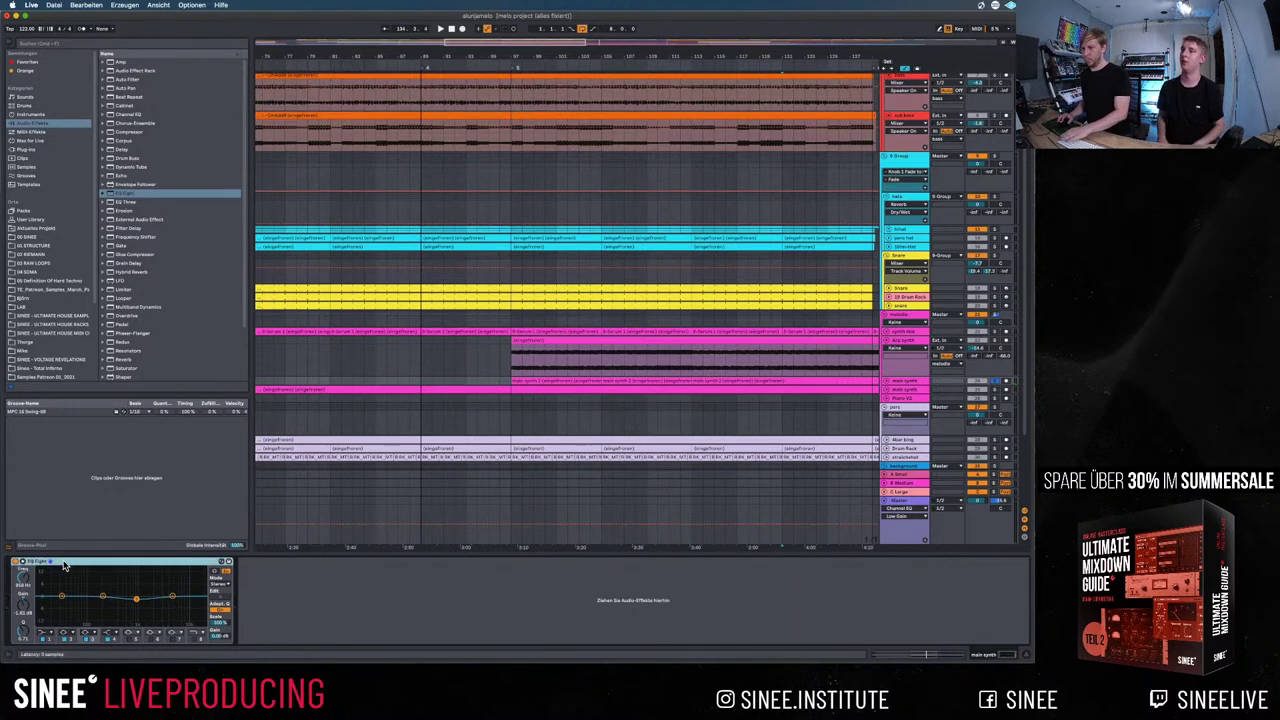
{"action": "key", "text": "Delete"}
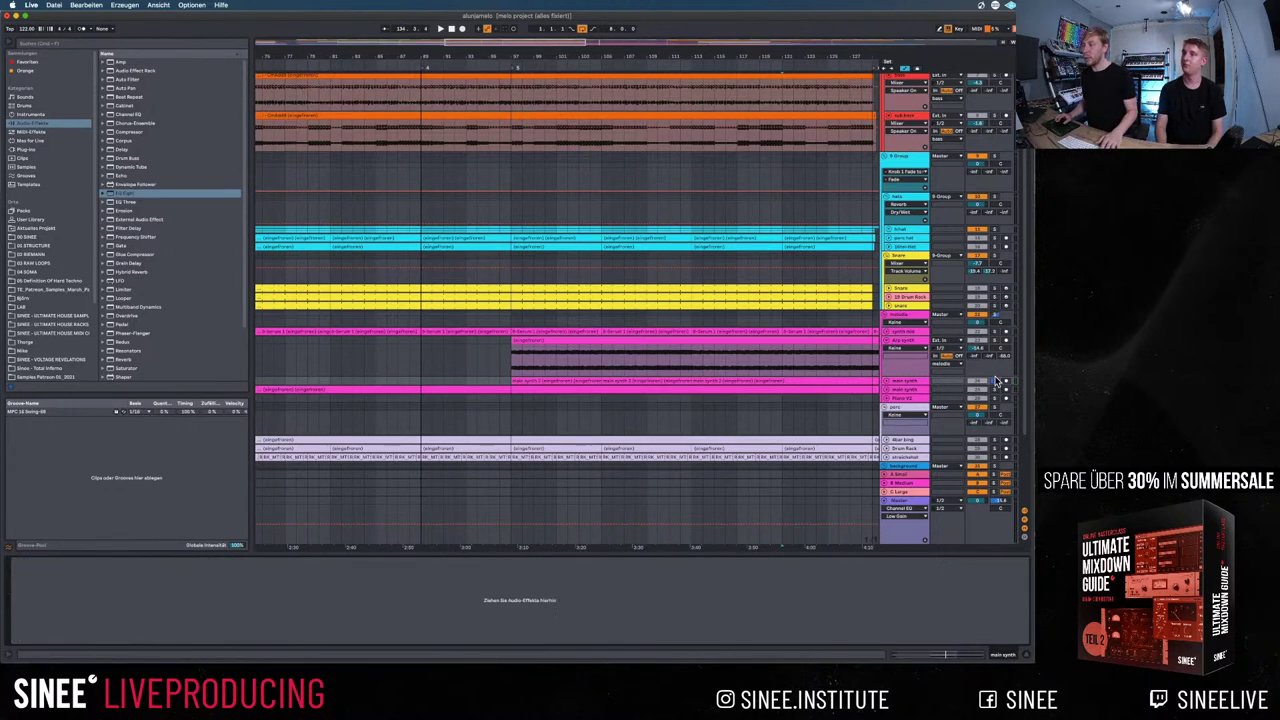
Loop bars 111 to 115 on the bass track and listen to the bass and sub bass tracks soloed
{"action": "scroll", "coordinate": [803, 303], "scroll_direction": "up", "scroll_amount": 5}
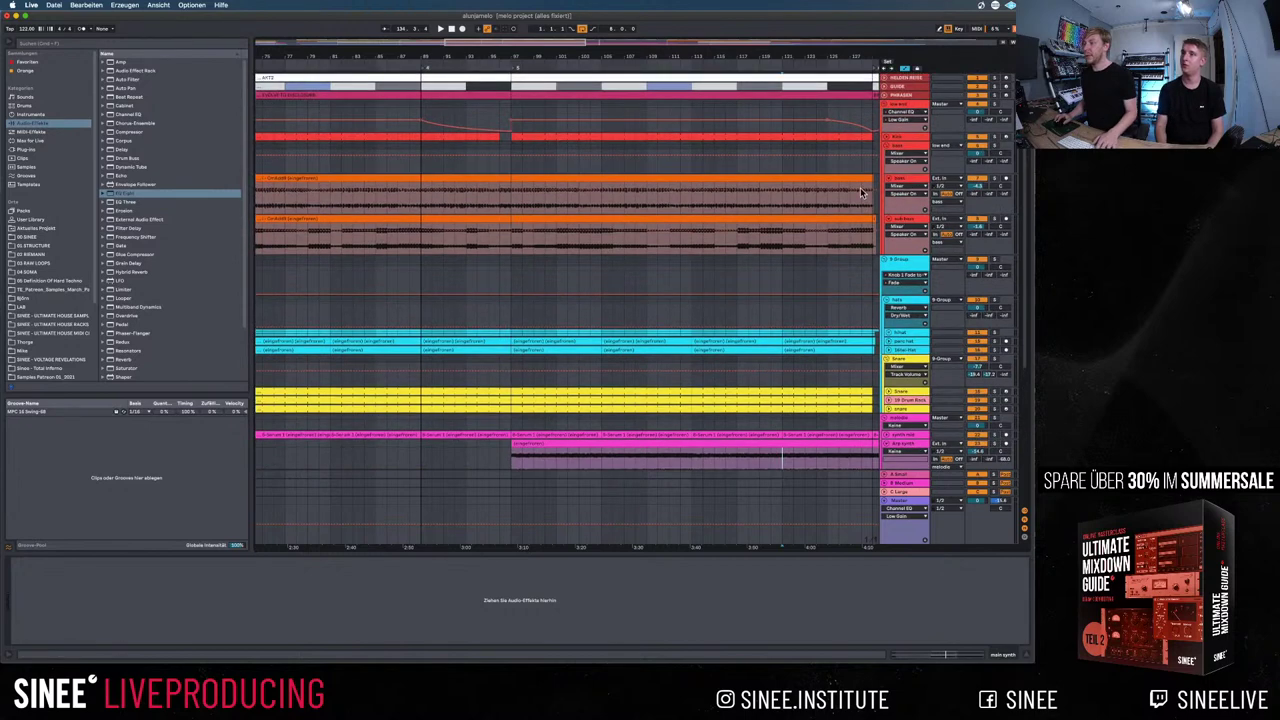
{"action": "left_click", "coordinate": [860, 192]}
{"action": "left_click_drag", "start_coordinate": [670, 205], "coordinate": [715, 205]}
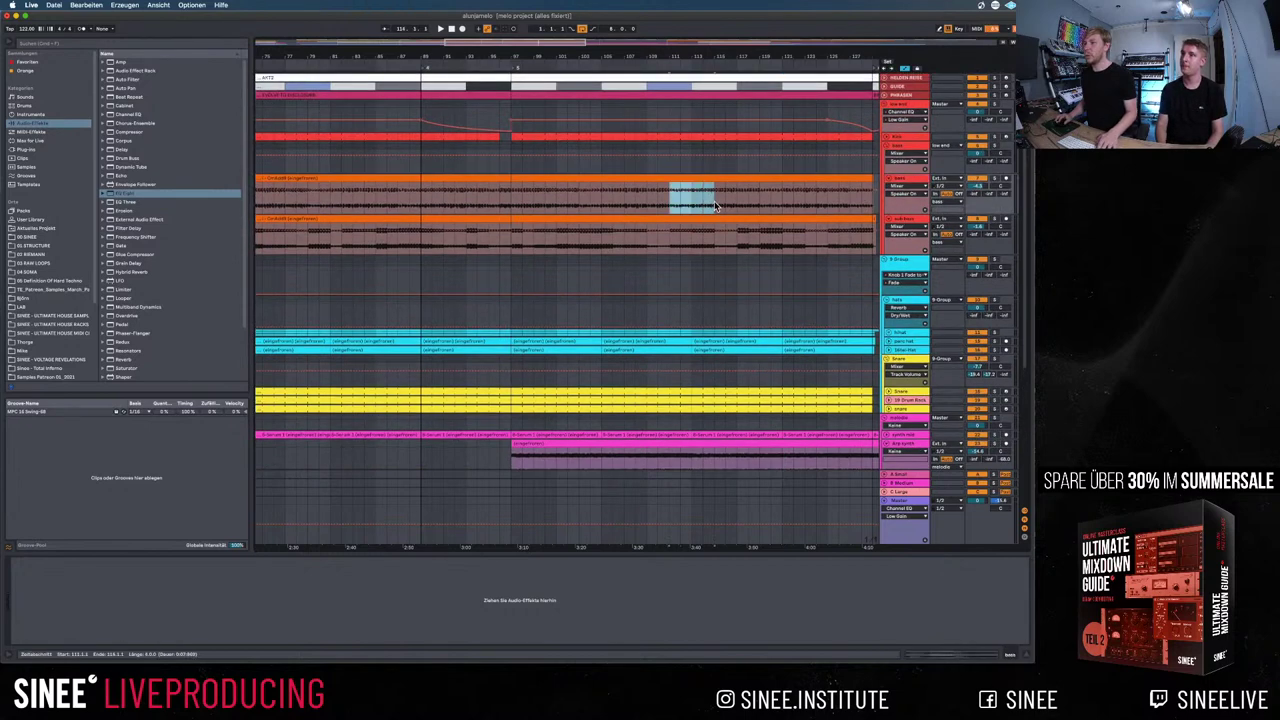
{"action": "left_click", "coordinate": [995, 182]}
{"action": "left_click", "coordinate": [995, 218], "text": "super"}
{"action": "key", "text": "space"}
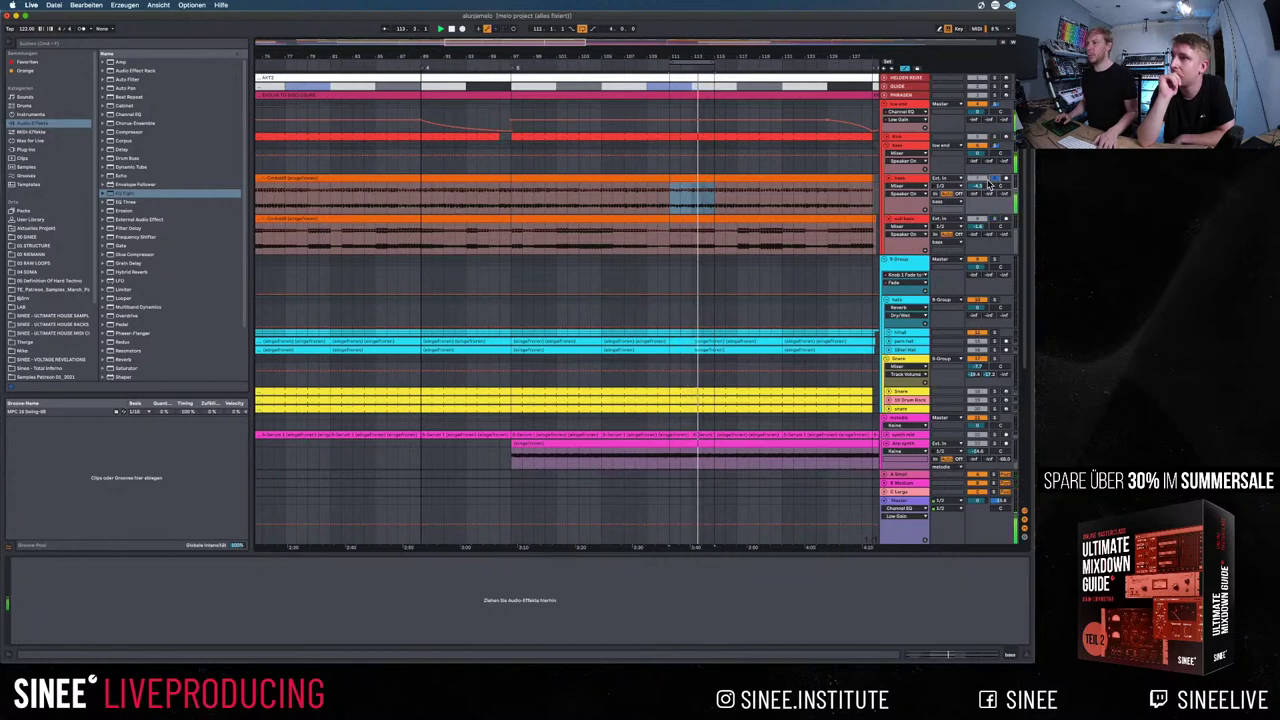
{"action": "key", "text": "space"}
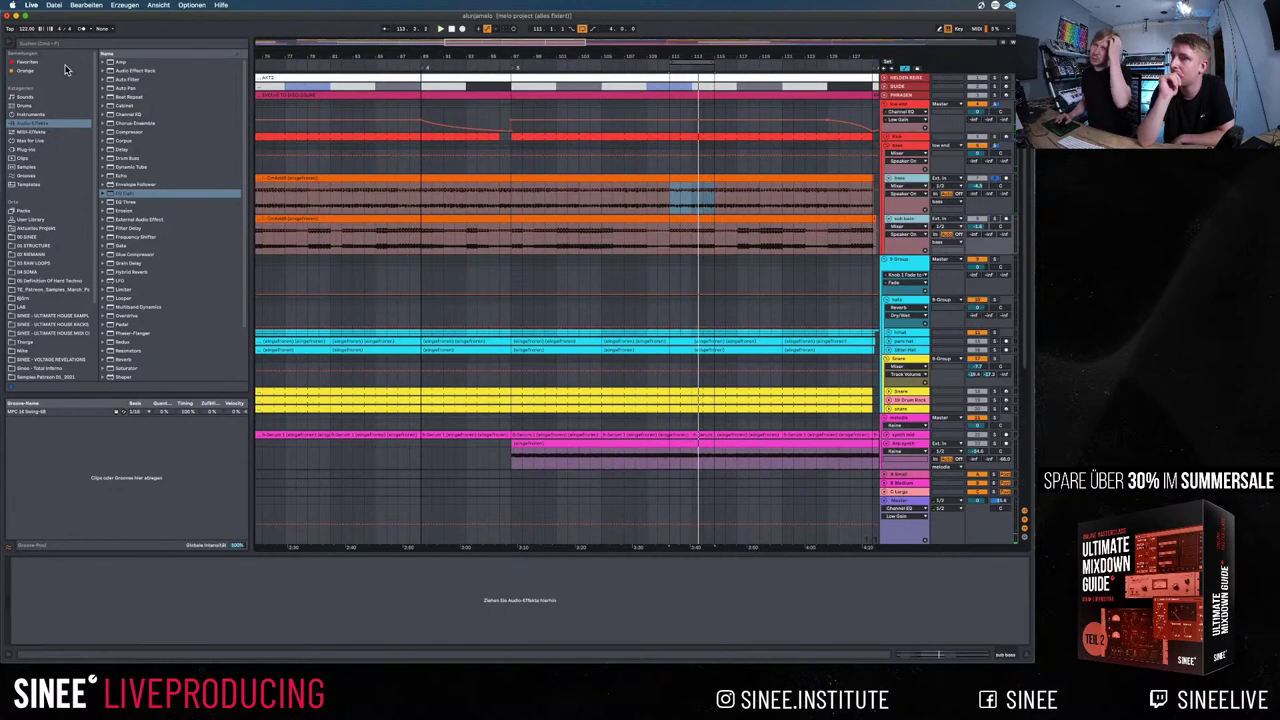
Search the browser favourites for "neutron" and load Neutron 3 Equalizer on the bass and sub bass tracks
{"action": "left_click", "coordinate": [50, 44]}
{"action": "type", "text": "r"}
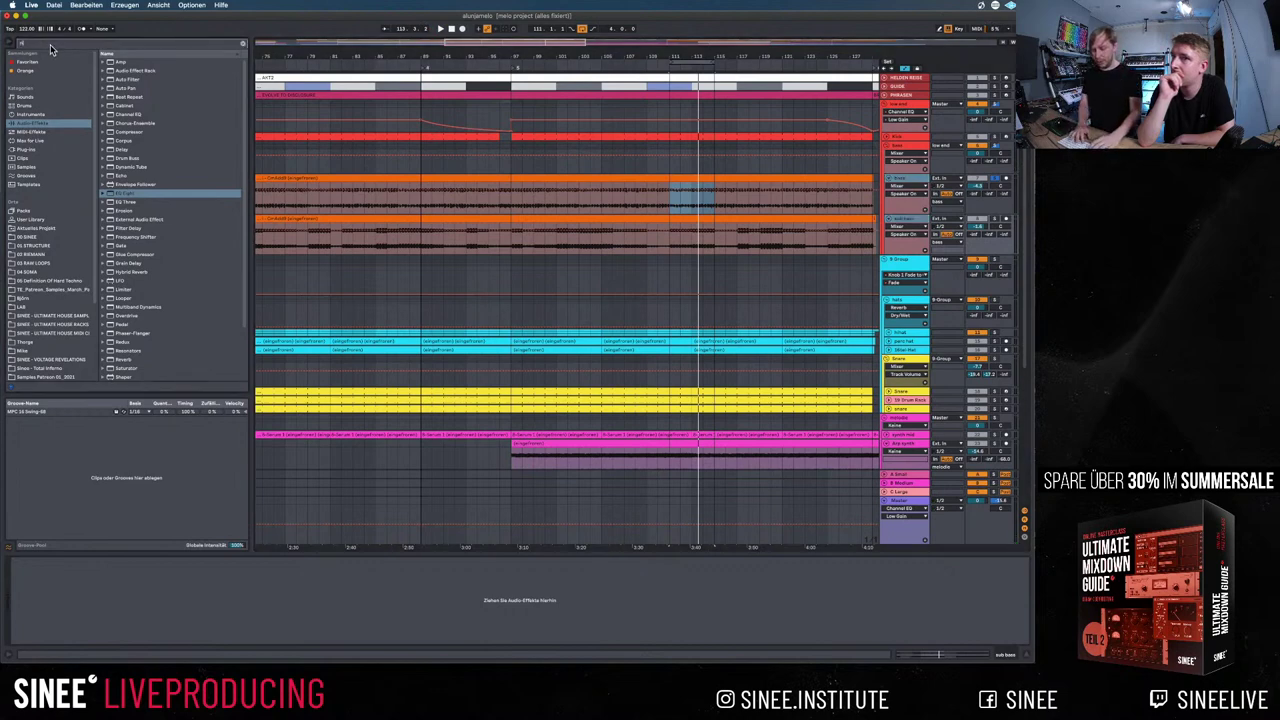
{"action": "type", "text": "eutlizer"}
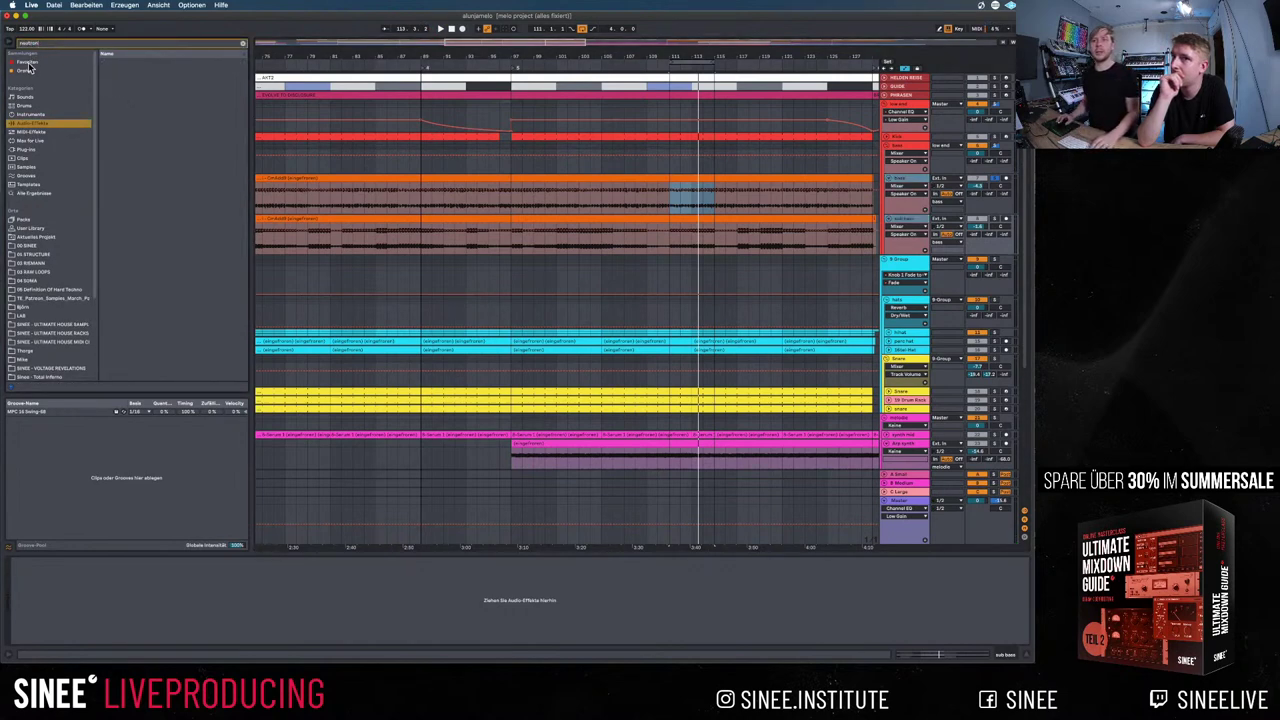
{"action": "left_click", "coordinate": [28, 63]}
{"action": "double_click", "coordinate": [126, 72]}
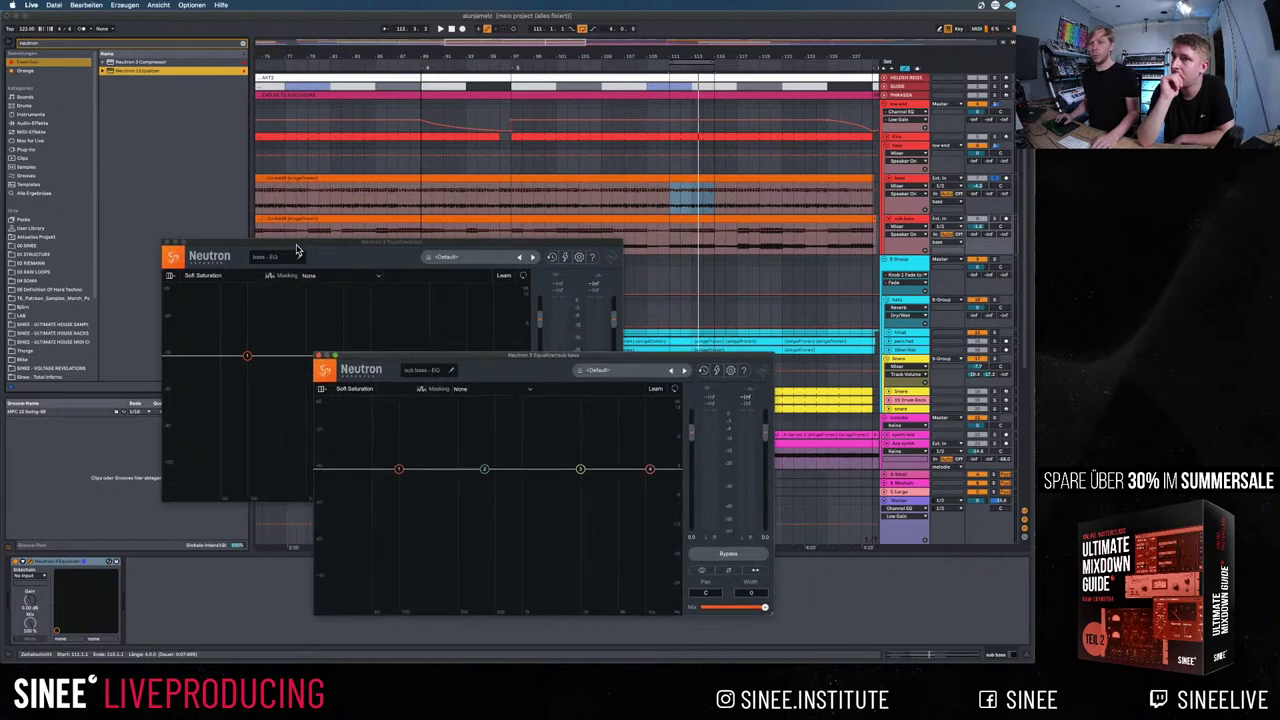
Separate the two Neutron windows and set the bass EQ's masking source to "sub bass - EQ"
{"action": "left_click_drag", "start_coordinate": [296, 250], "coordinate": [240, 234]}
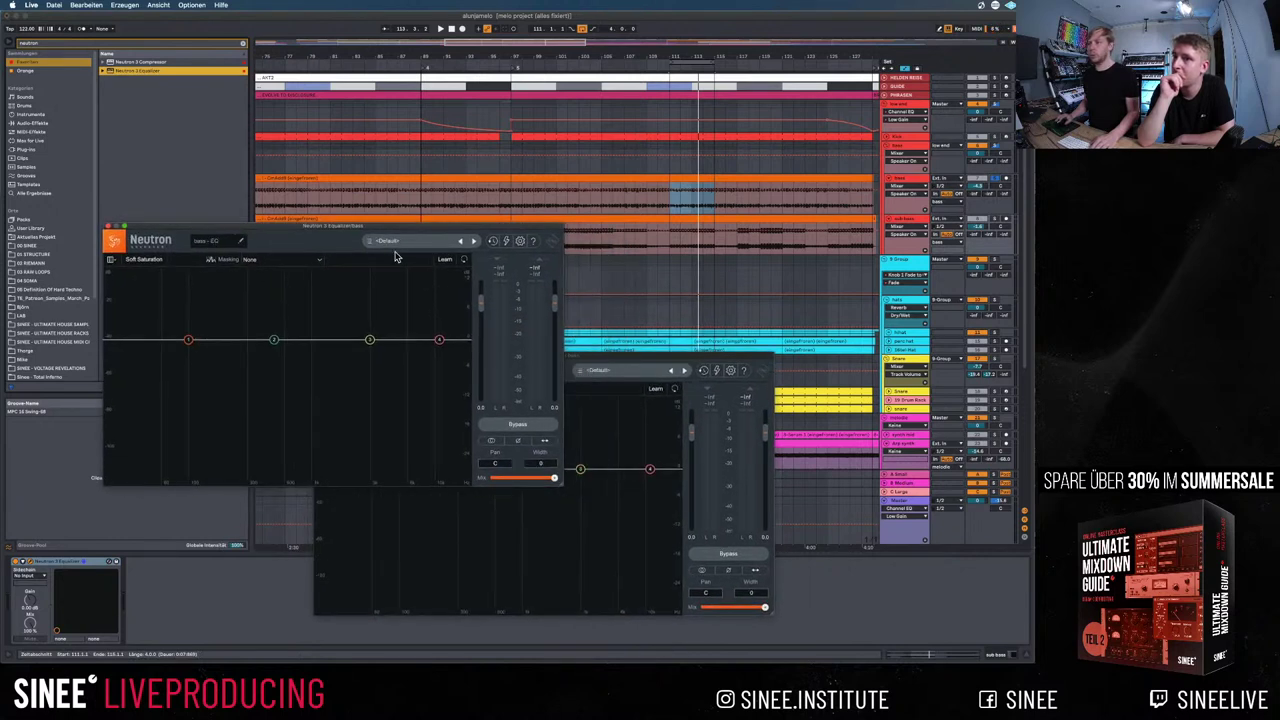
{"action": "left_click_drag", "start_coordinate": [678, 369], "coordinate": [860, 353]}
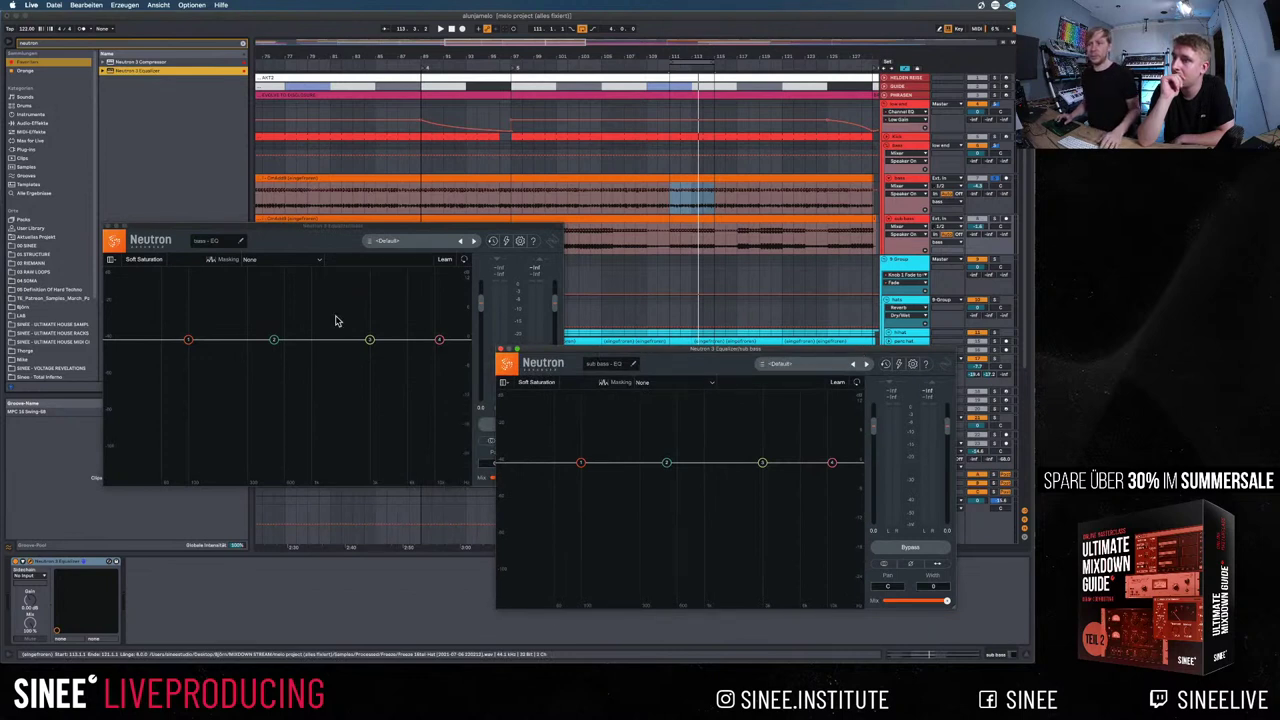
{"action": "left_click_drag", "start_coordinate": [285, 231], "coordinate": [307, 221]}
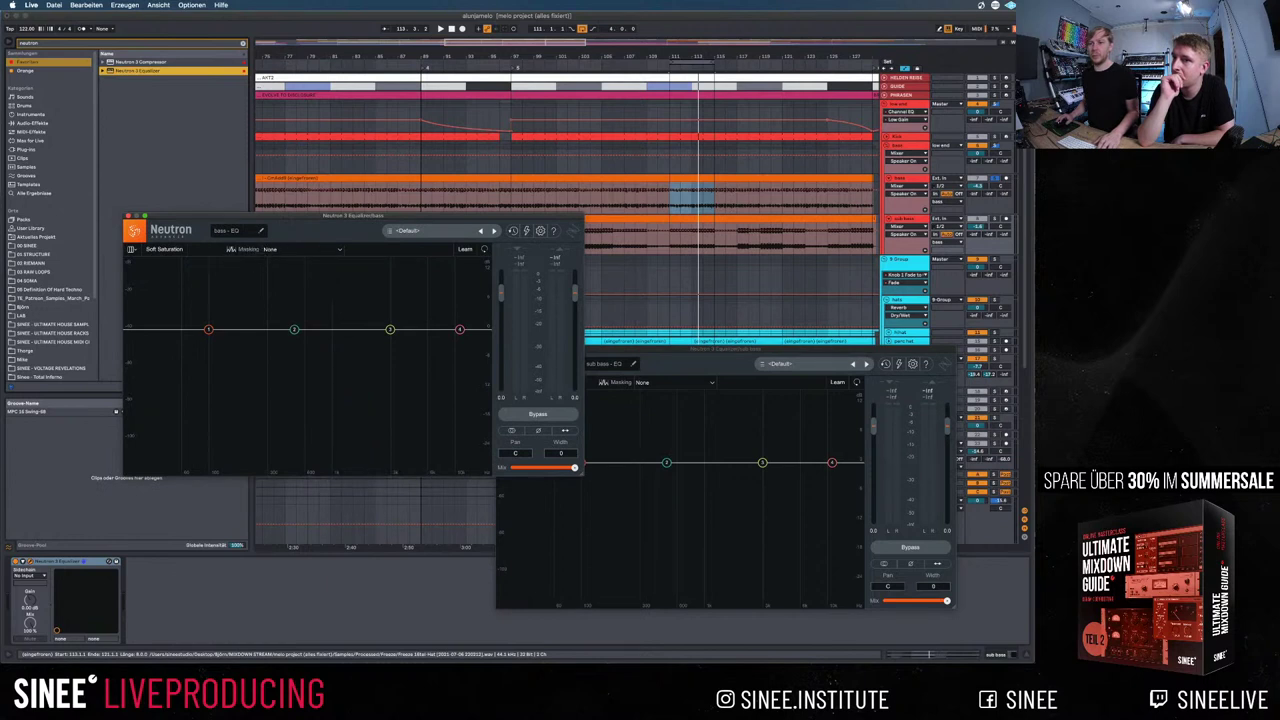
{"action": "left_click", "coordinate": [322, 251]}
{"action": "left_click", "coordinate": [300, 278]}
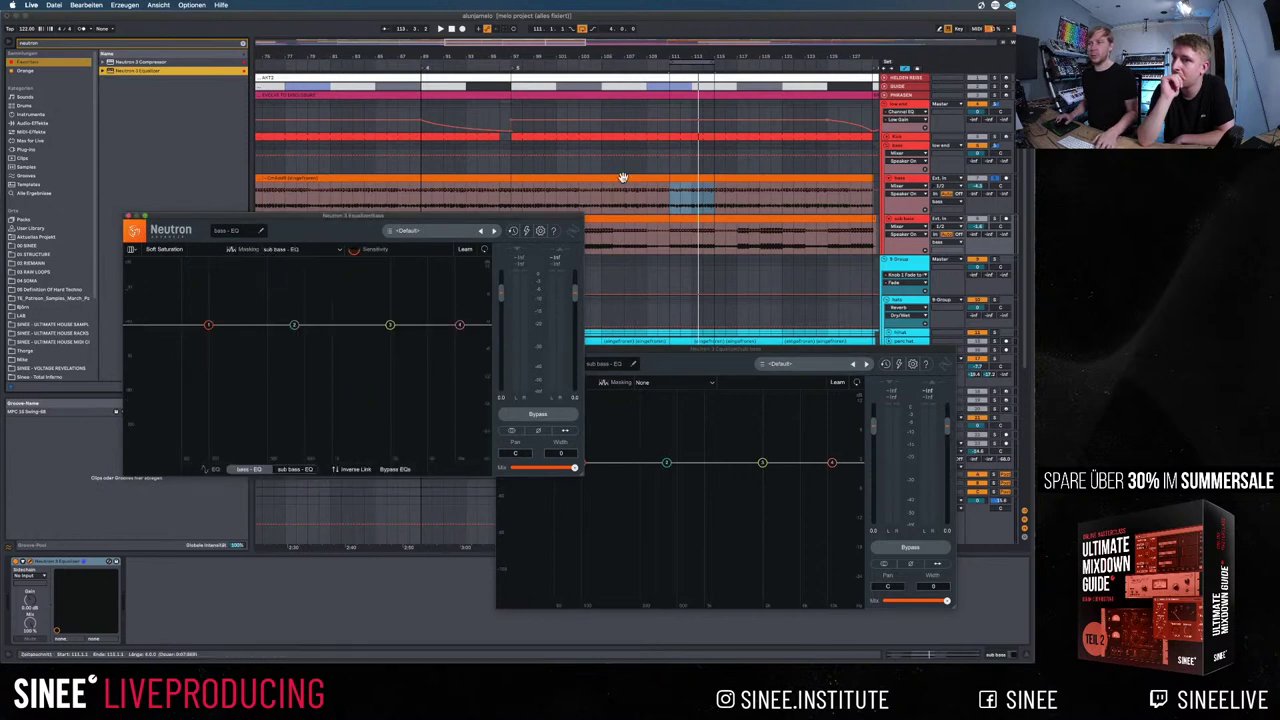
Play the loop, compare the bass and sub bass spectra in Neutron, and raise the masking sensitivity
{"action": "key", "text": "space"}
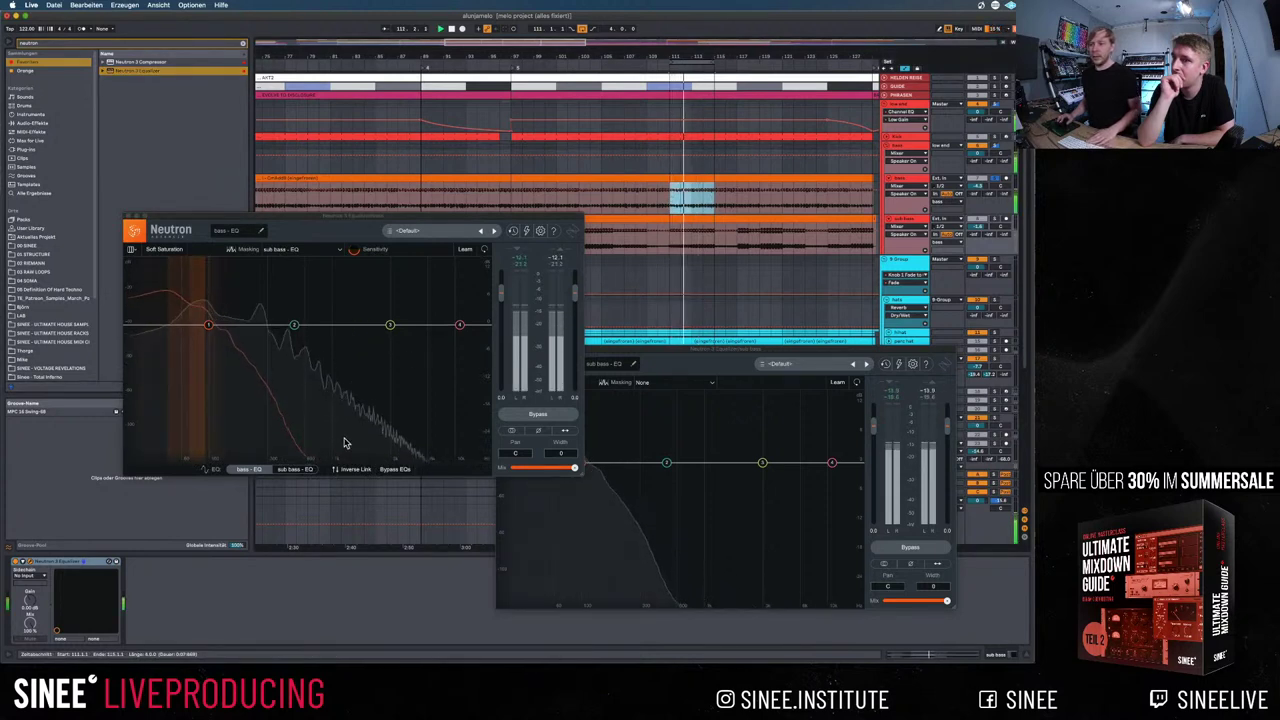
{"action": "left_click", "coordinate": [296, 470]}
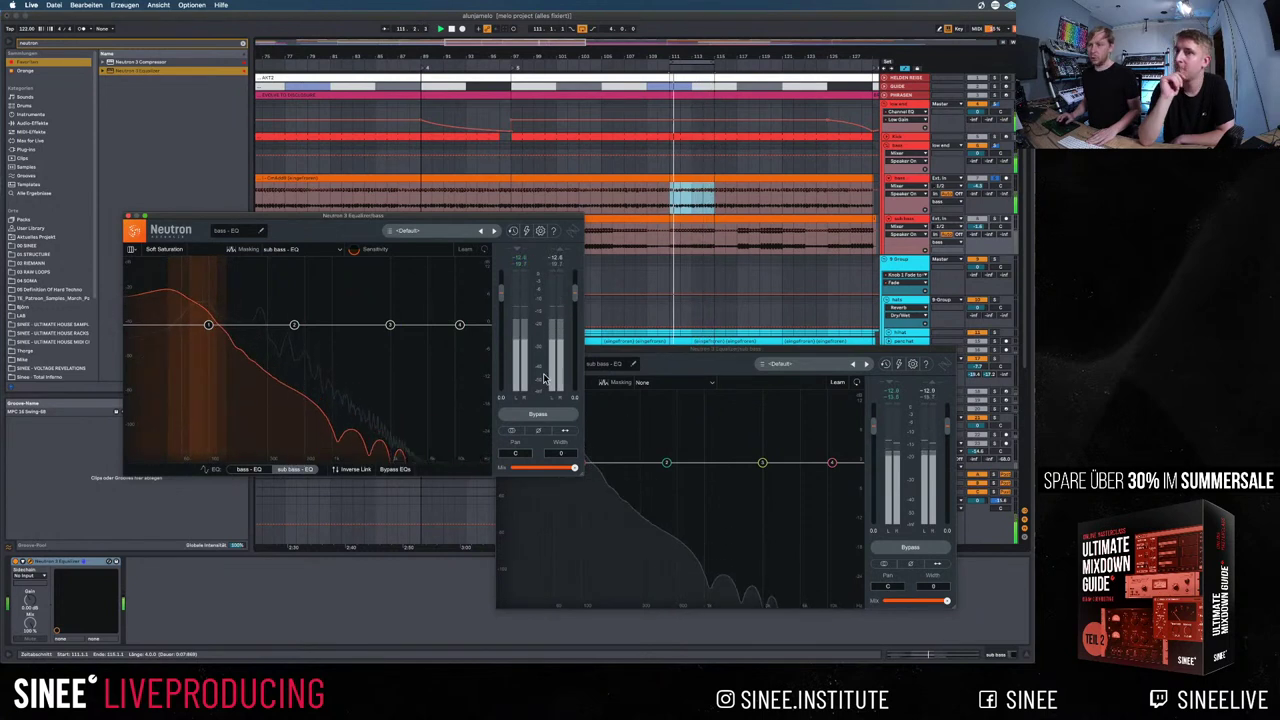
{"action": "left_click", "coordinate": [249, 469]}
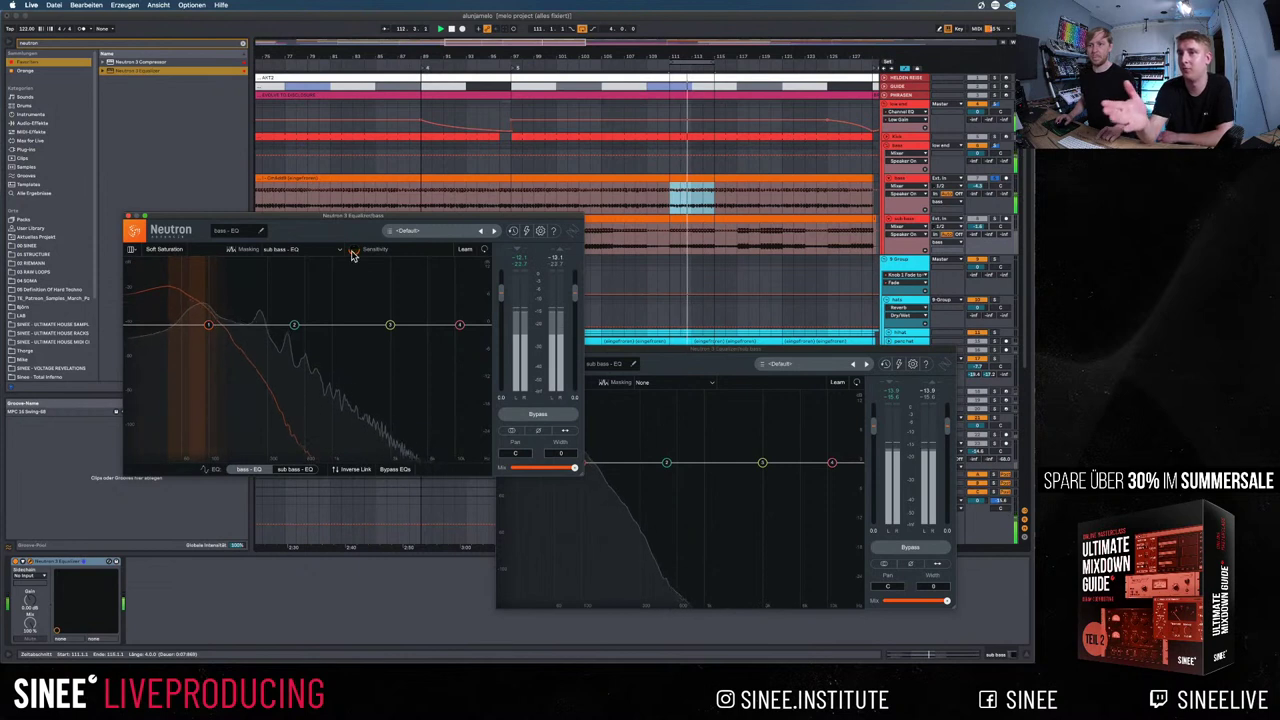
{"action": "left_click_drag", "start_coordinate": [351, 255], "coordinate": [358, 188]}
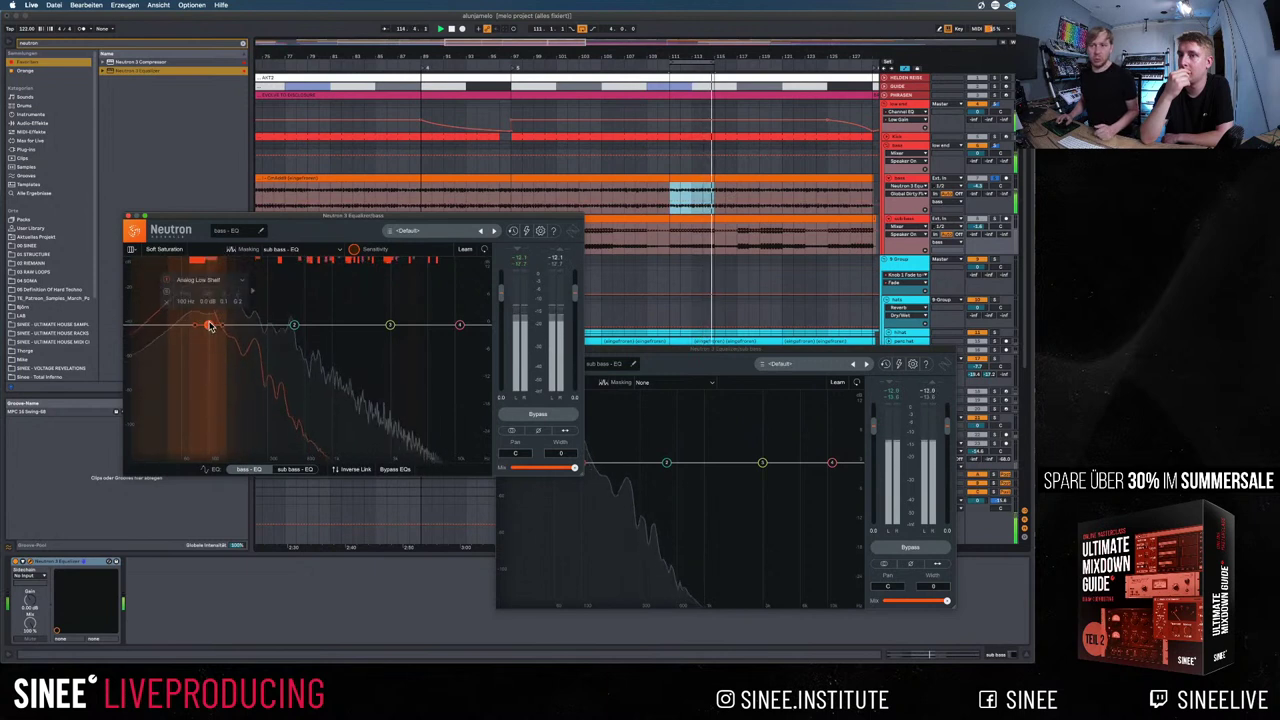
Change the bass EQ's first band to a Flat Highpass with a 24 dB/oct slope
{"action": "left_click", "coordinate": [226, 282]}
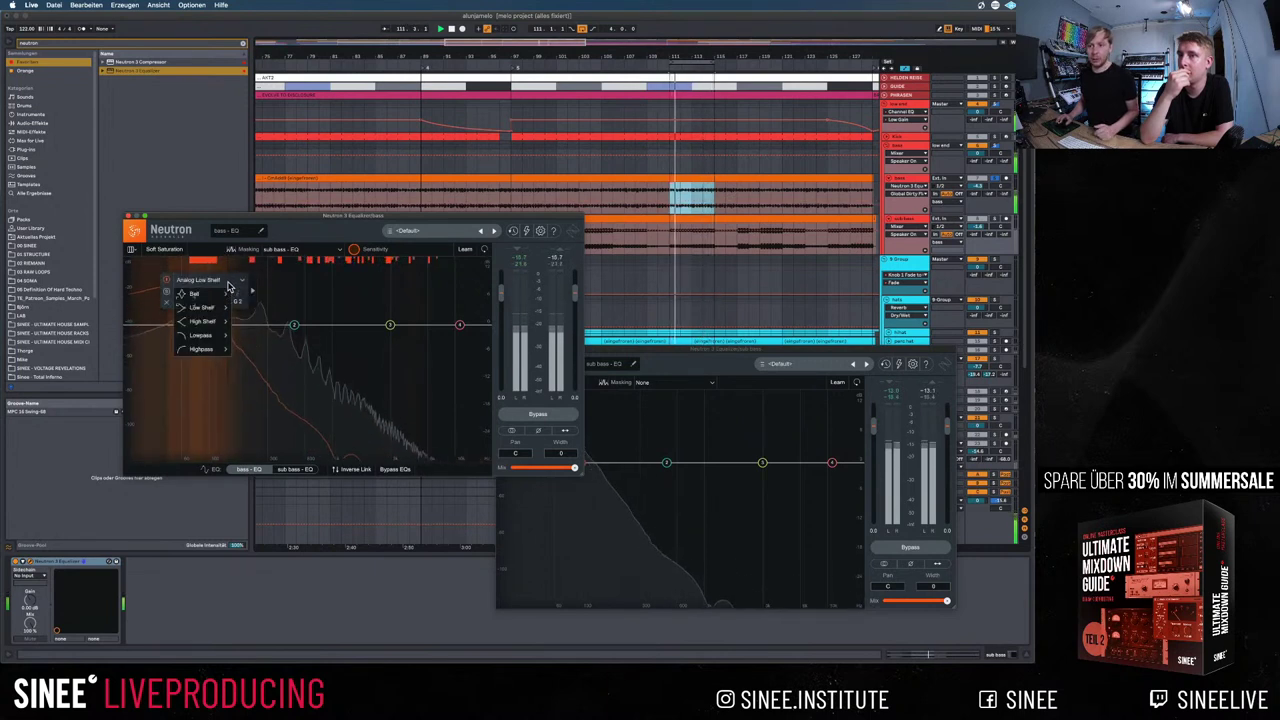
{"action": "left_click", "coordinate": [207, 351]}
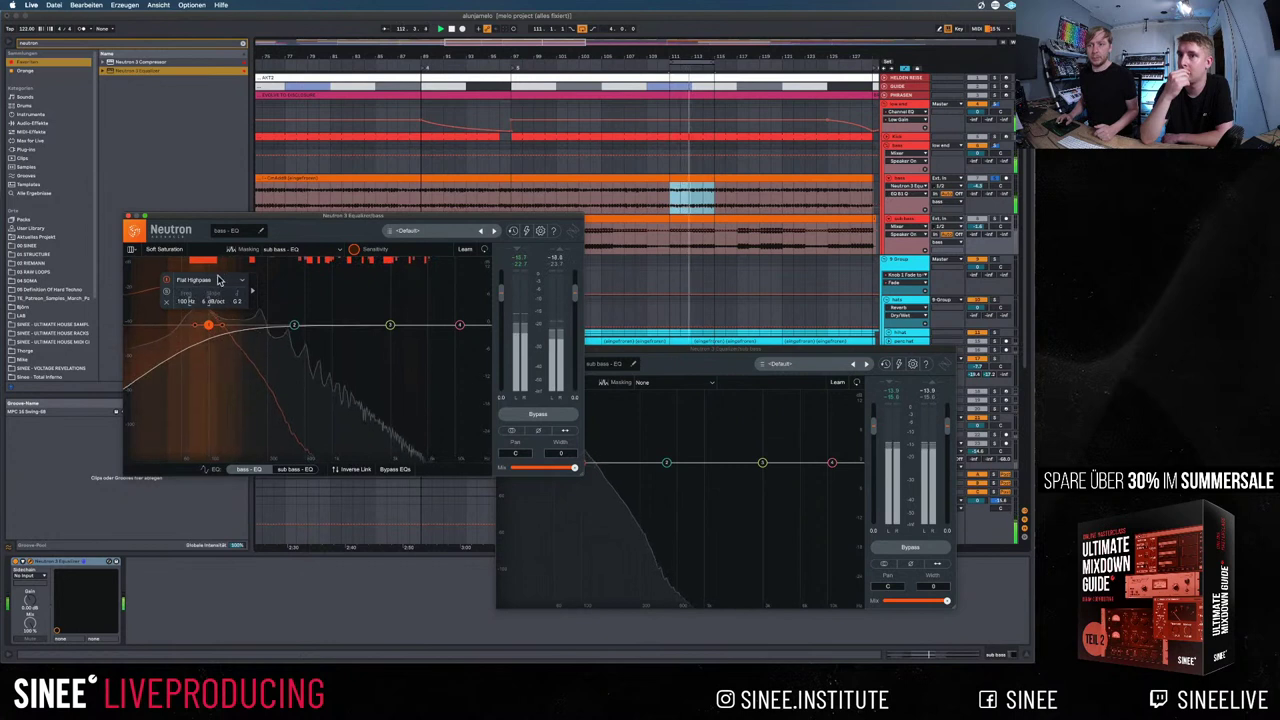
{"action": "scroll", "coordinate": [219, 279], "scroll_direction": "up", "scroll_amount": 7}
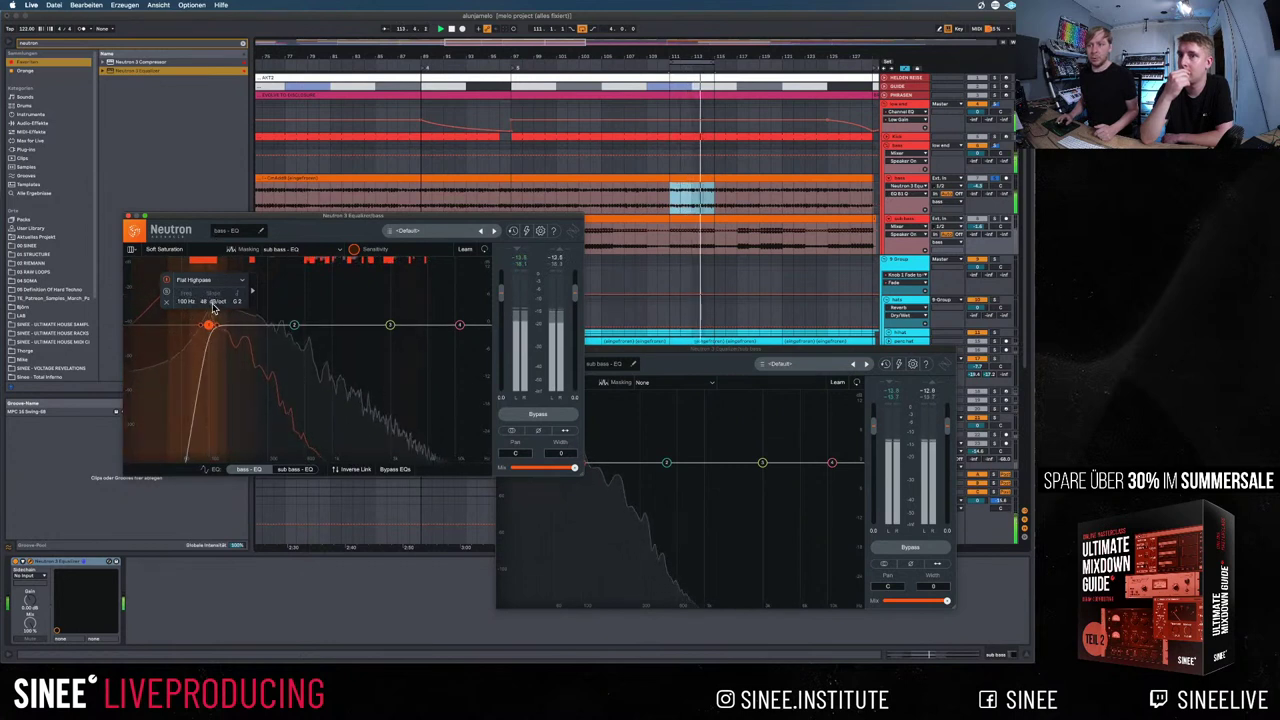
{"action": "scroll", "coordinate": [213, 316], "scroll_direction": "down", "scroll_amount": 4}
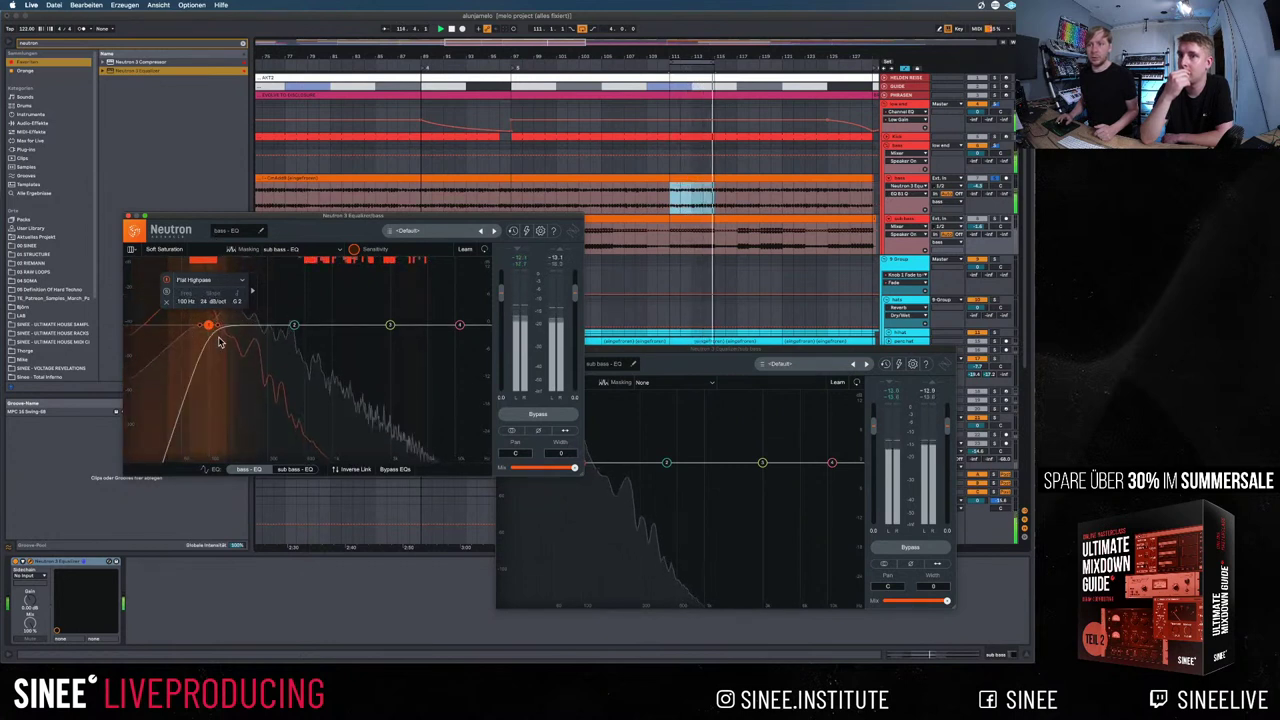
Sweep the bass highpass cutoff while listening and settle it at about 295 Hz
{"action": "left_click_drag", "start_coordinate": [208, 326], "coordinate": [241, 335]}
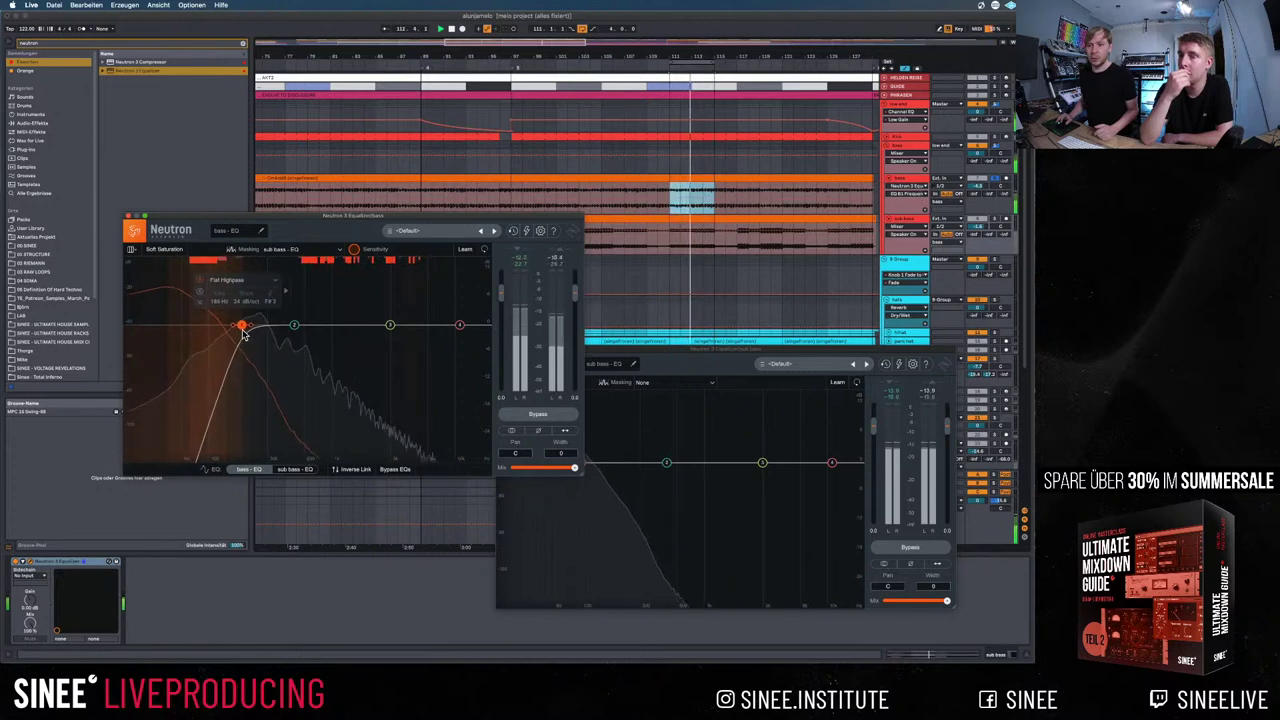
{"action": "left_click_drag", "start_coordinate": [247, 334], "coordinate": [251, 336]}
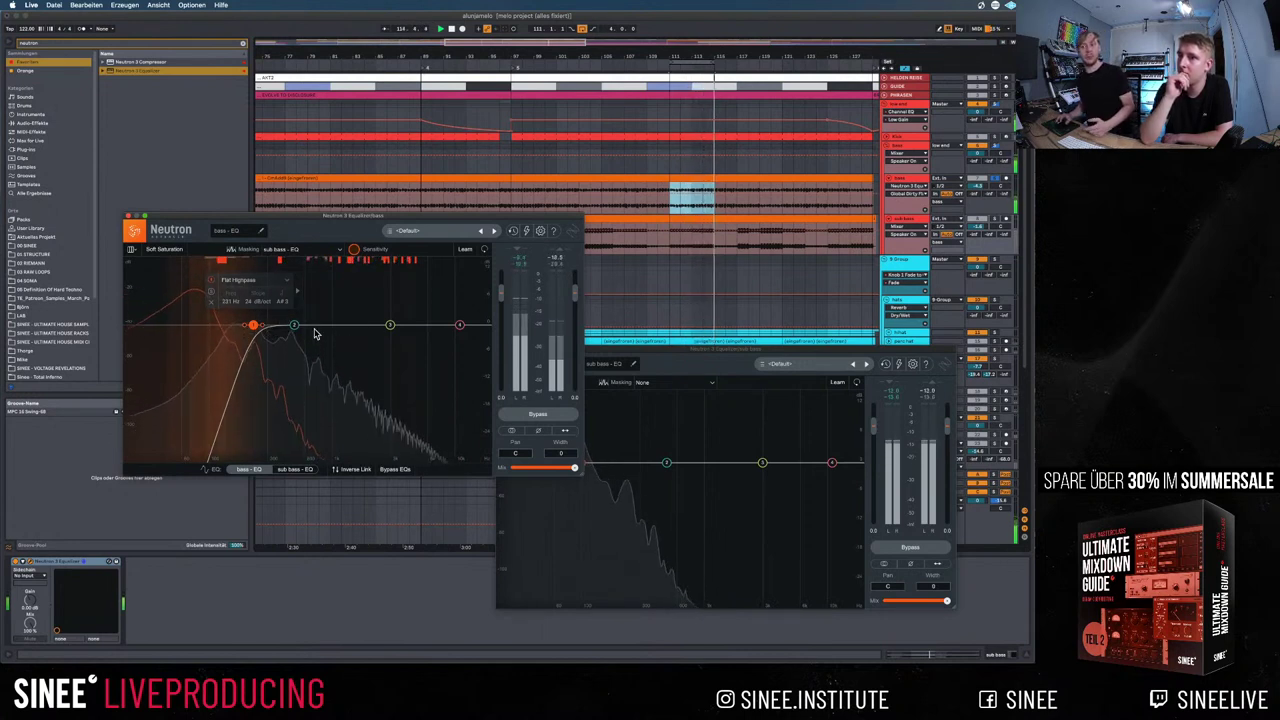
{"action": "left_click_drag", "start_coordinate": [253, 326], "coordinate": [229, 330]}
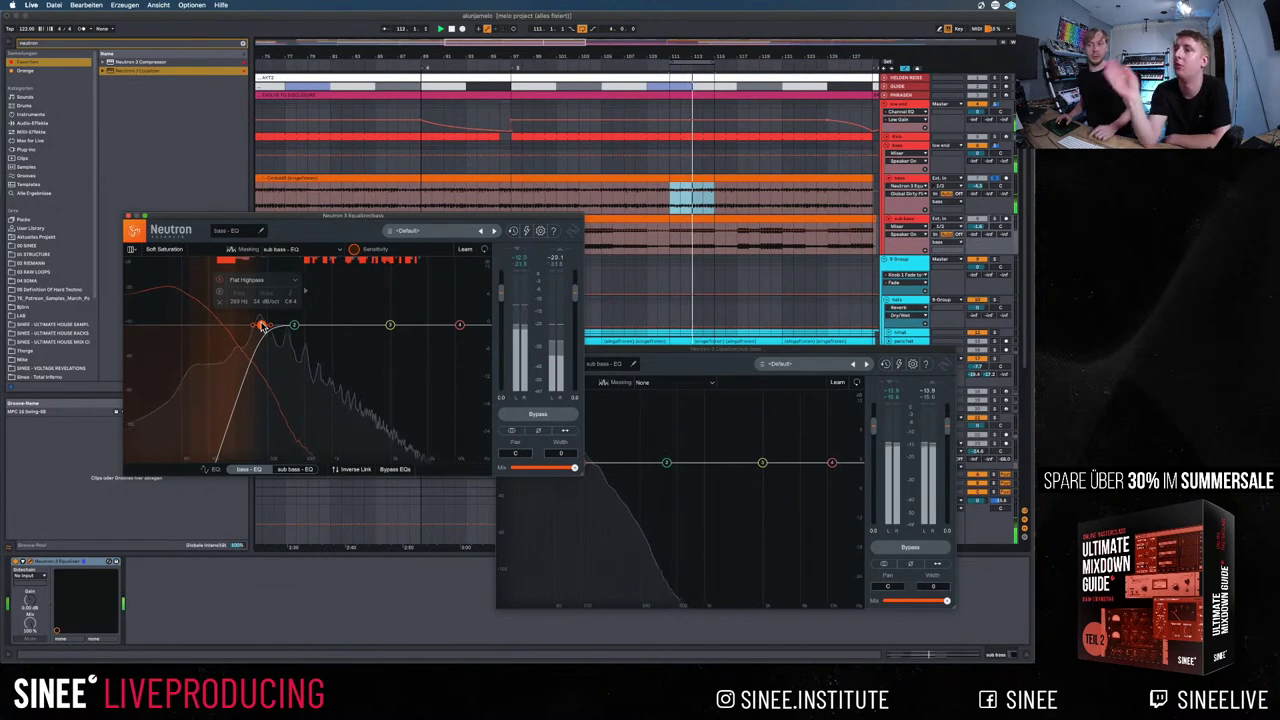
{"action": "left_click_drag", "start_coordinate": [262, 326], "coordinate": [267, 328]}
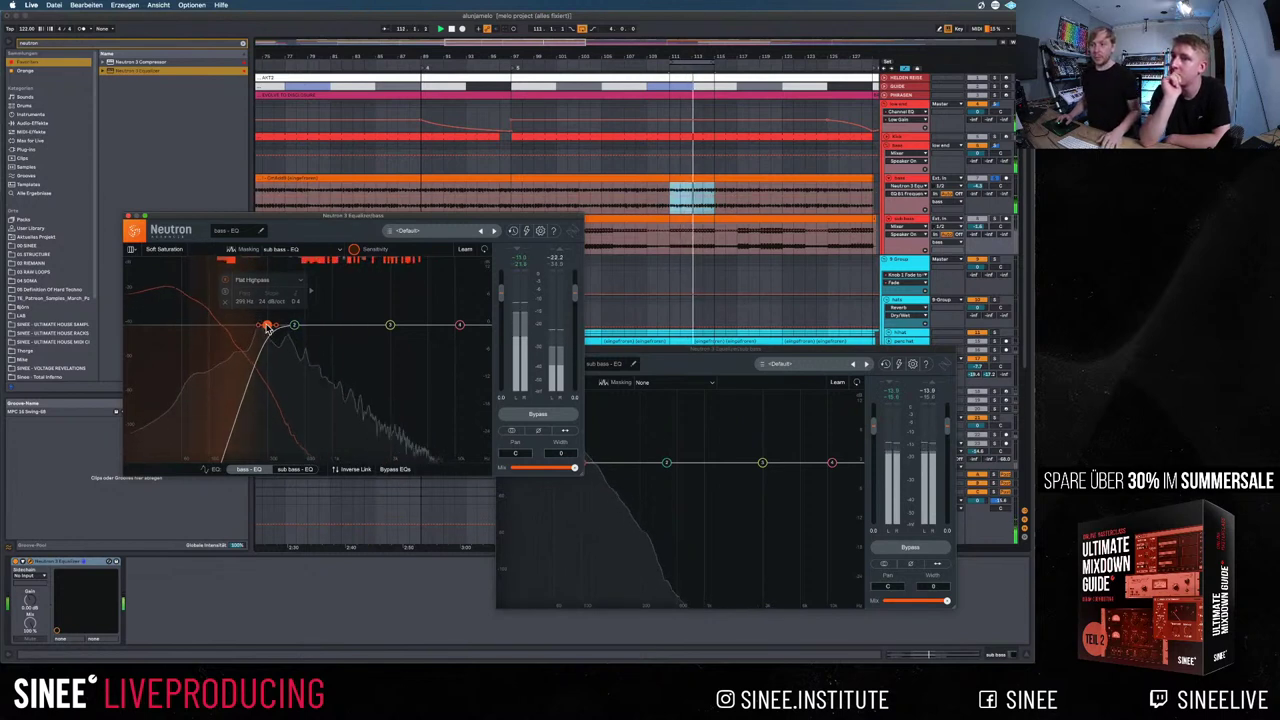
Cut the sub bass EQ's second band by about 10.9 dB at about 271 Hz
{"action": "left_click", "coordinate": [294, 470]}
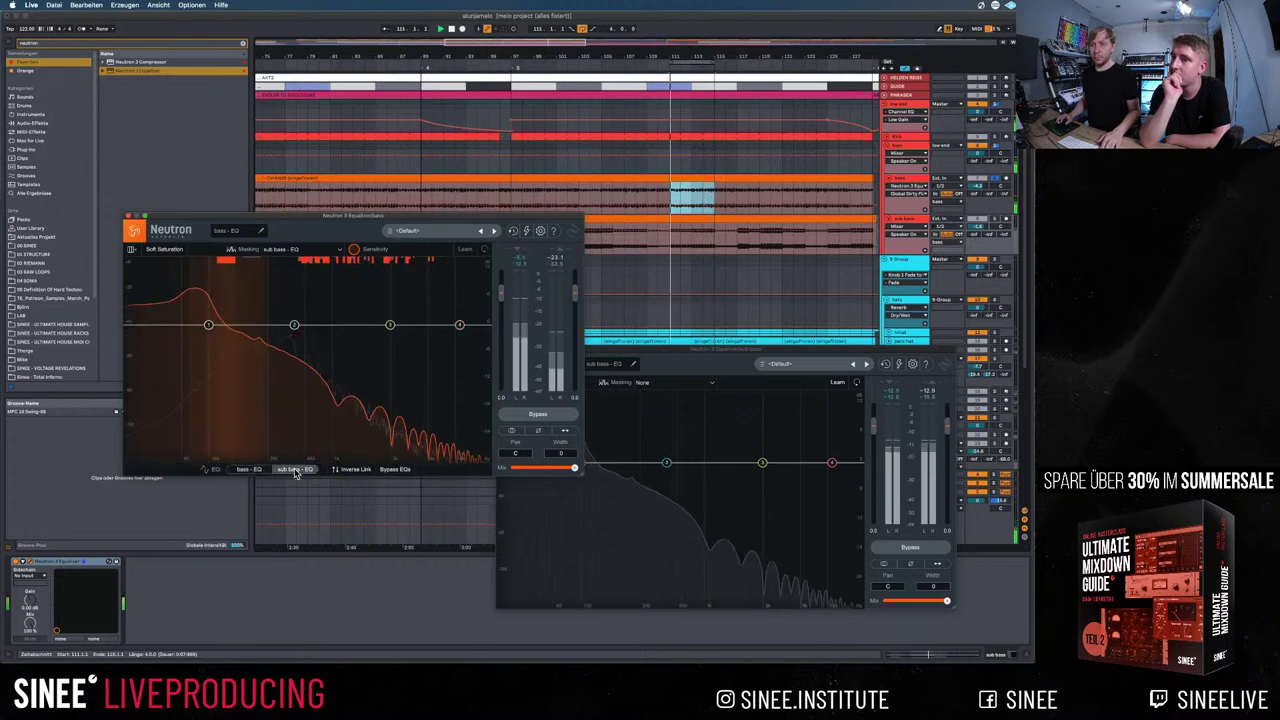
{"action": "left_click_drag", "start_coordinate": [294, 327], "coordinate": [261, 376]}
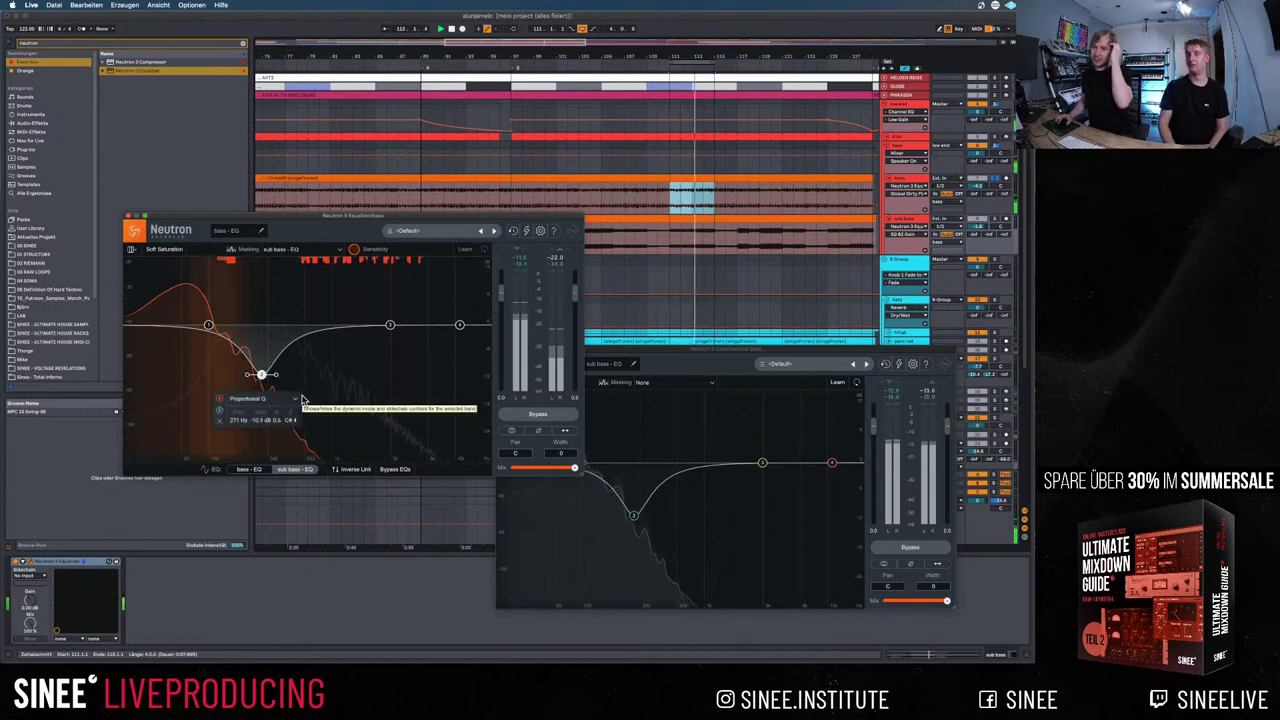
Try Inverse Link by boosting the sub bass EQ's third band about 5 dB, check the mirrored bass curve, and return the band to near flat
{"action": "left_click", "coordinate": [390, 326]}
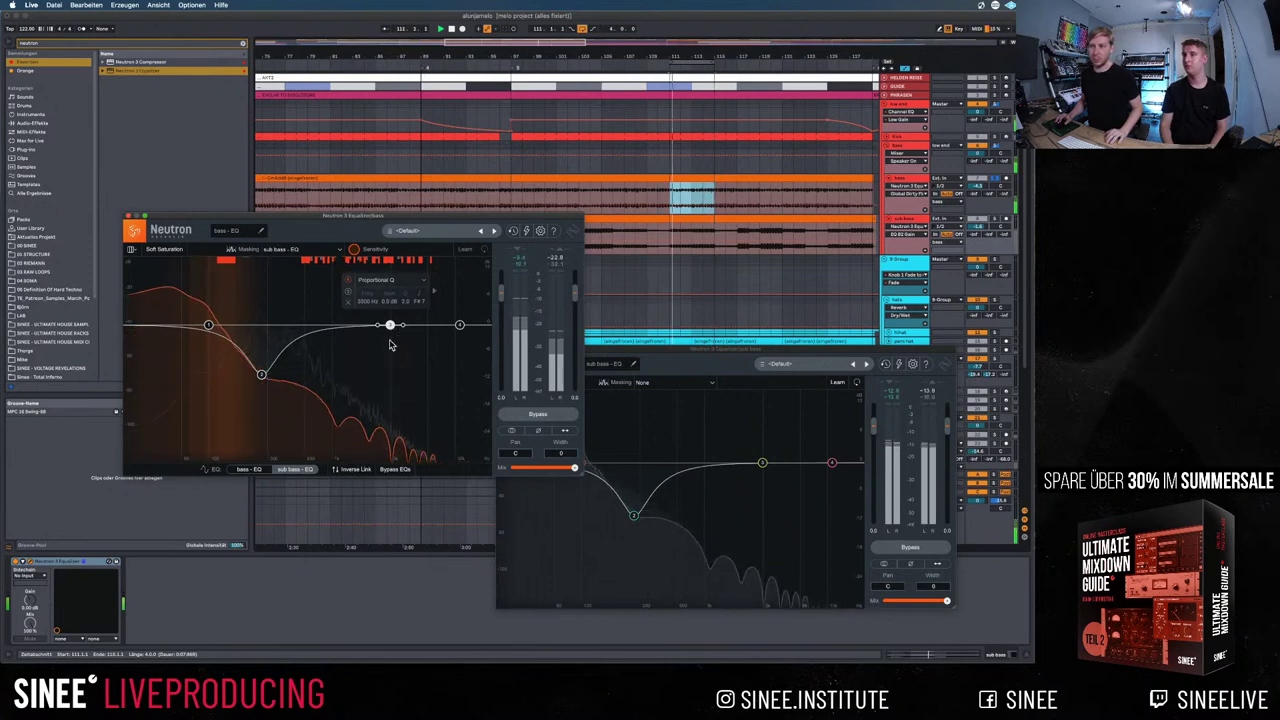
{"action": "left_click", "coordinate": [353, 471]}
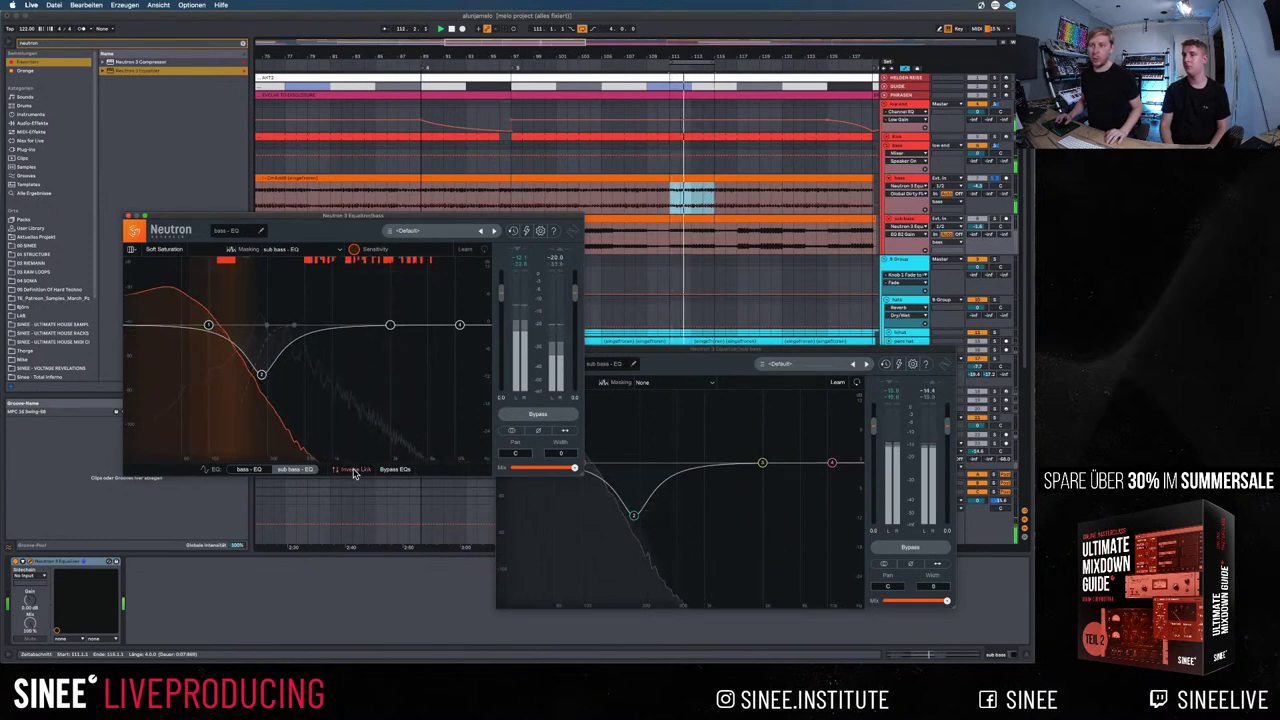
{"action": "left_click", "coordinate": [391, 327]}
{"action": "left_click_drag", "start_coordinate": [391, 312], "coordinate": [390, 296]}
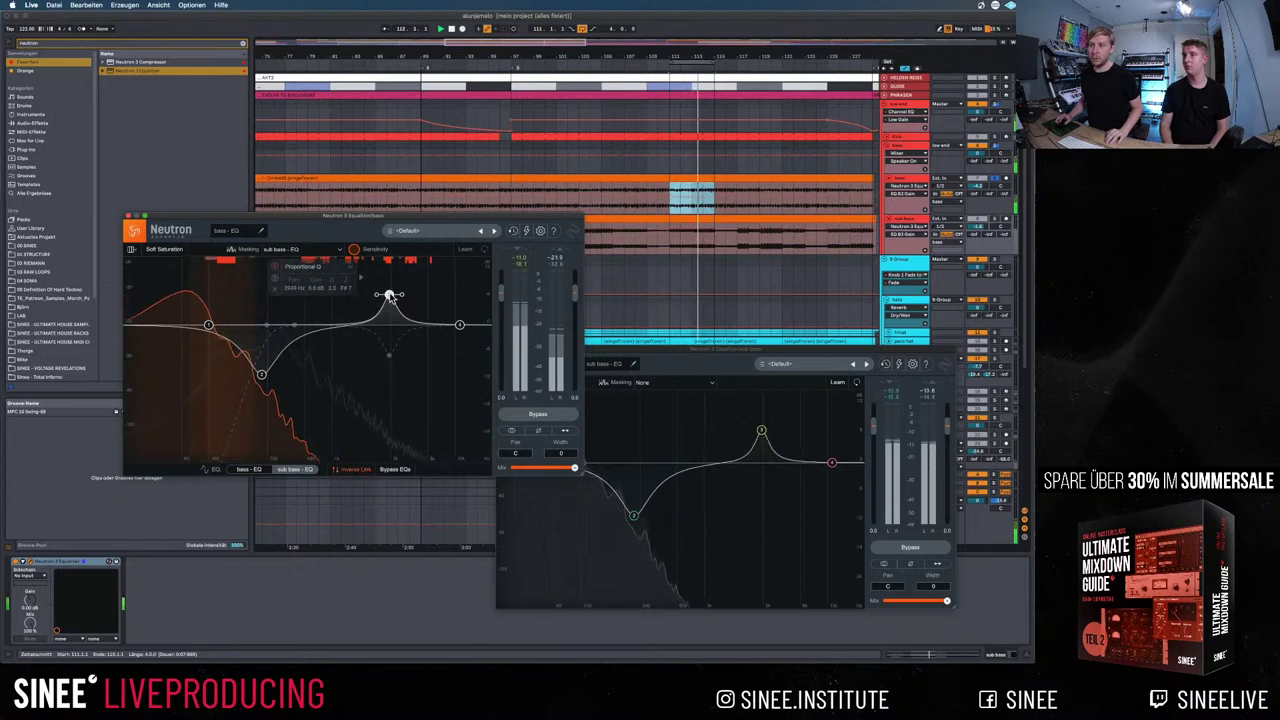
{"action": "left_click", "coordinate": [250, 470]}
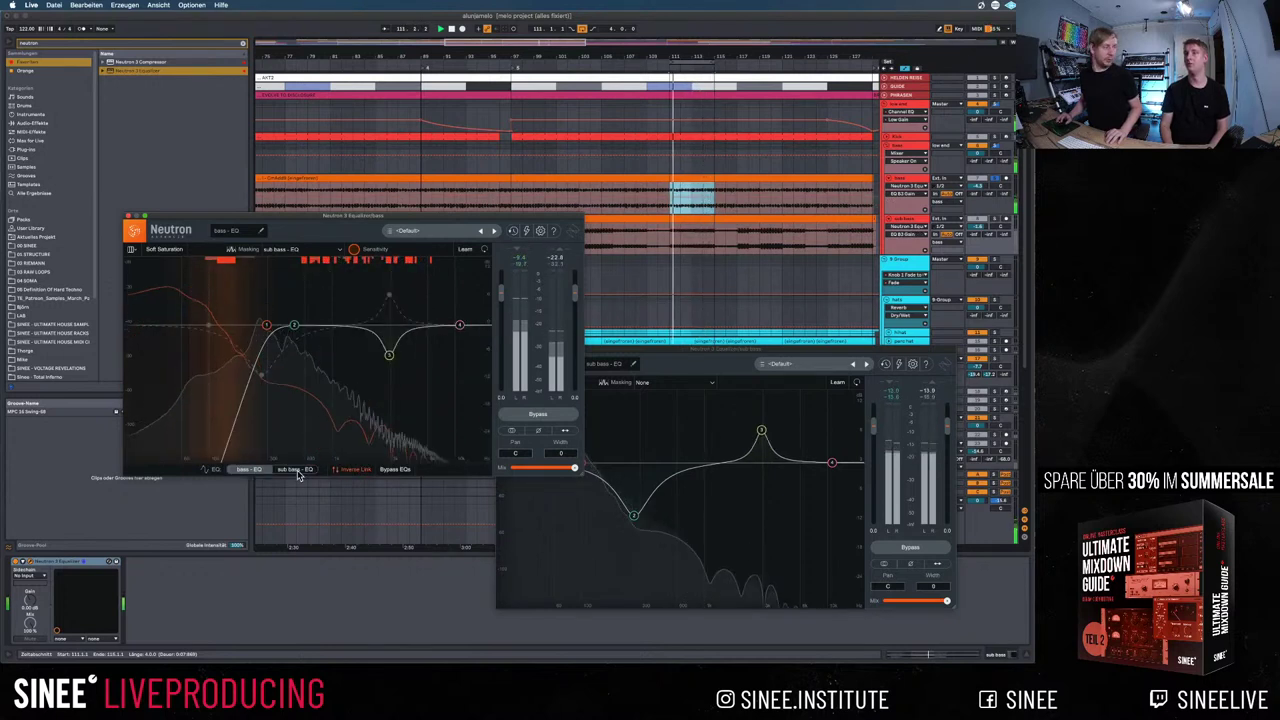
{"action": "left_click", "coordinate": [297, 470]}
{"action": "left_click_drag", "start_coordinate": [390, 296], "coordinate": [388, 325]}
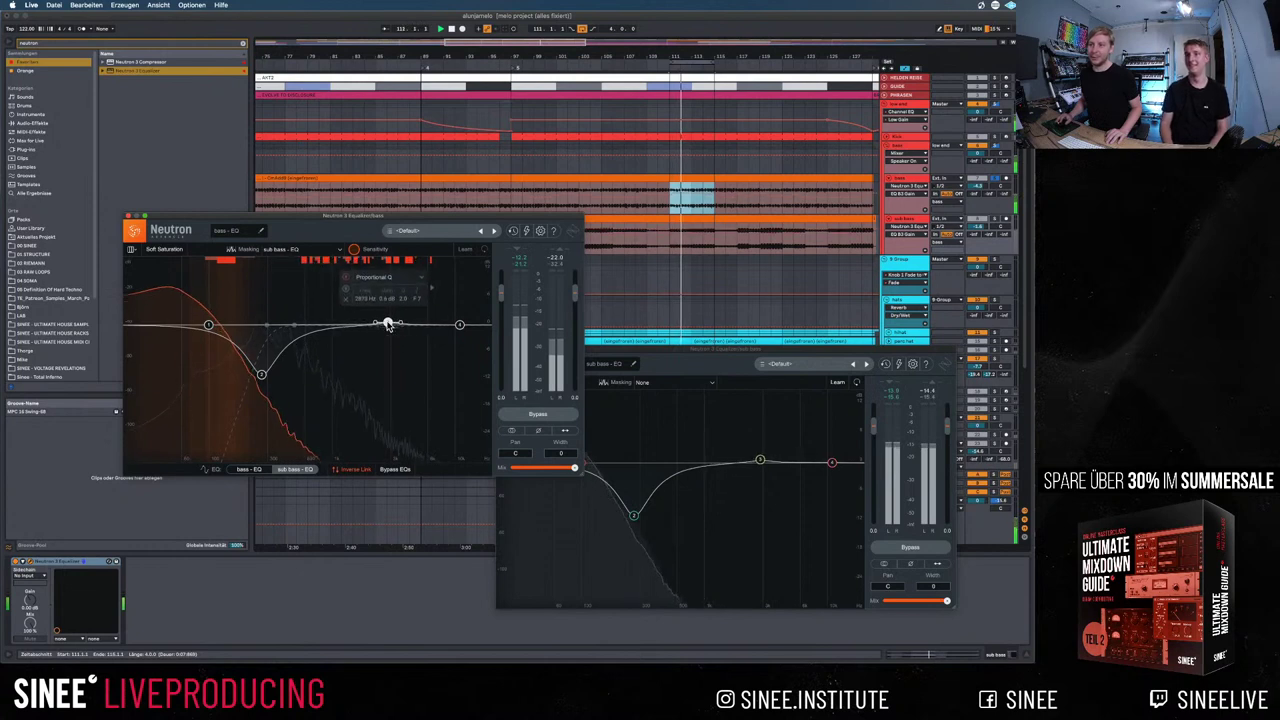
Set the sub bass EQ's second-band cut to about 9.8 dB at about 264 Hz and flatten the bass EQ's first-band peak
{"action": "left_click", "coordinate": [263, 374]}
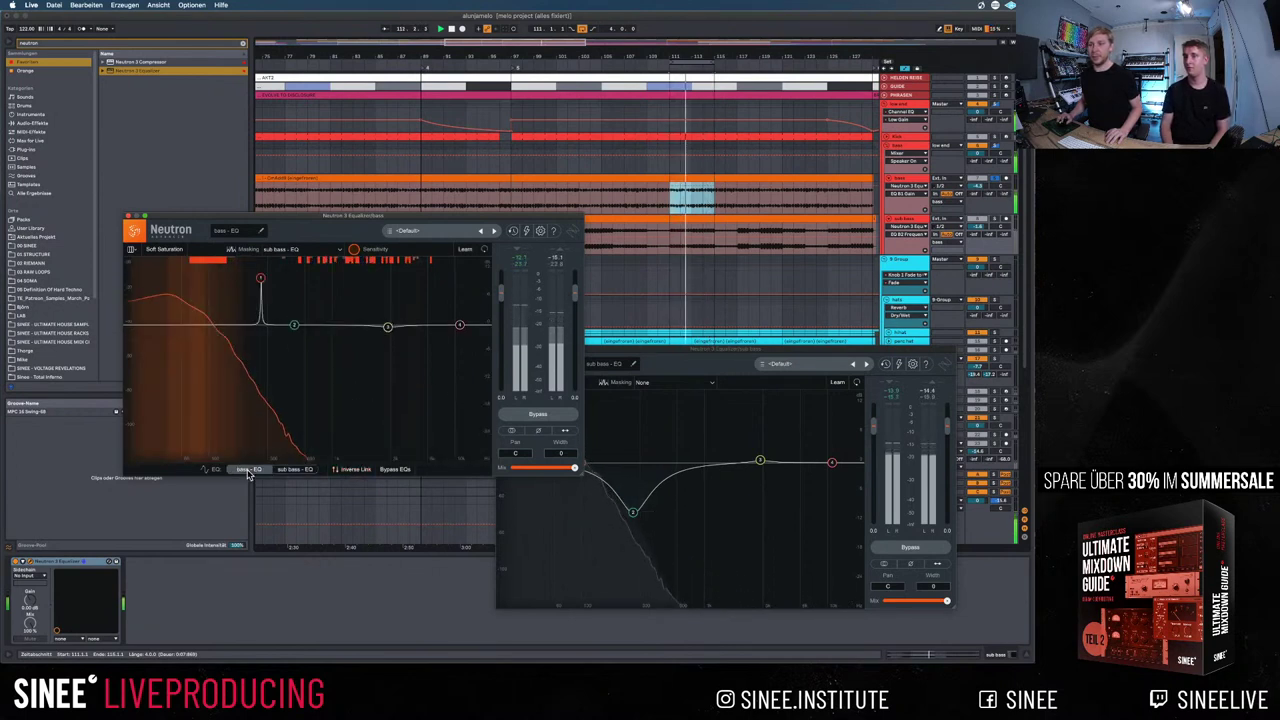
{"action": "left_click_drag", "start_coordinate": [260, 280], "coordinate": [258, 327]}
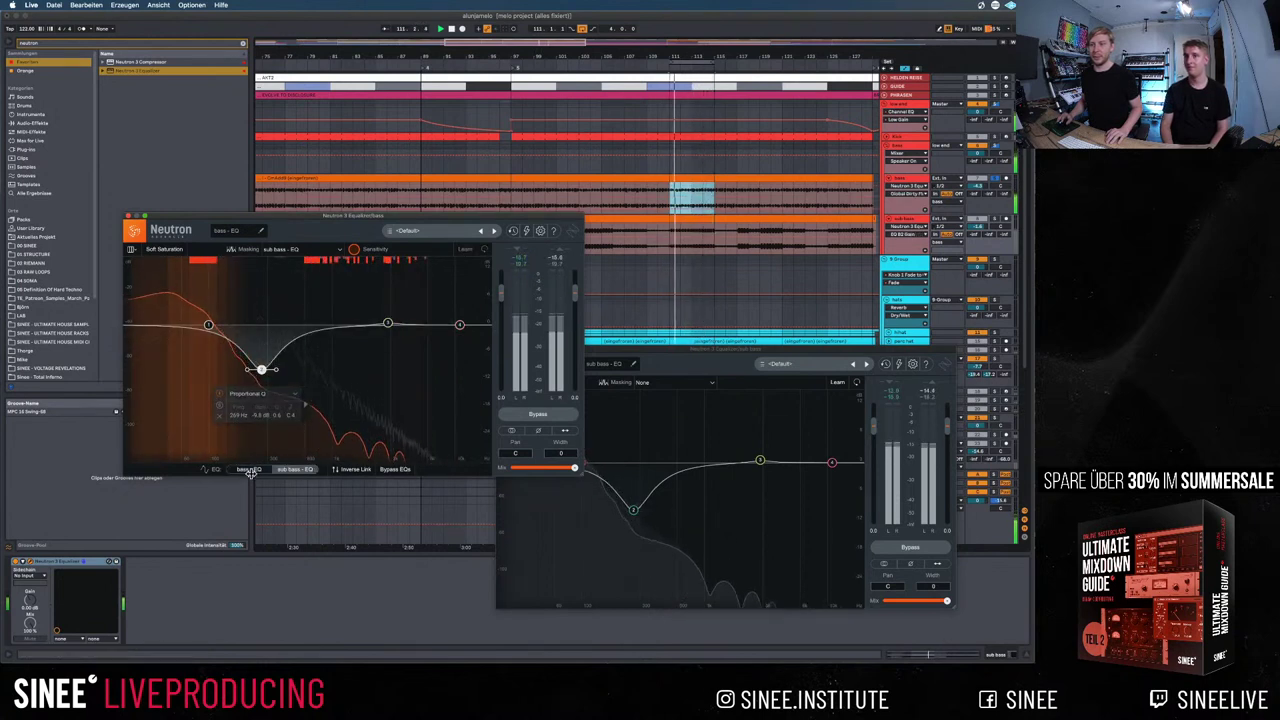
{"action": "left_click_drag", "start_coordinate": [262, 372], "coordinate": [294, 325]}
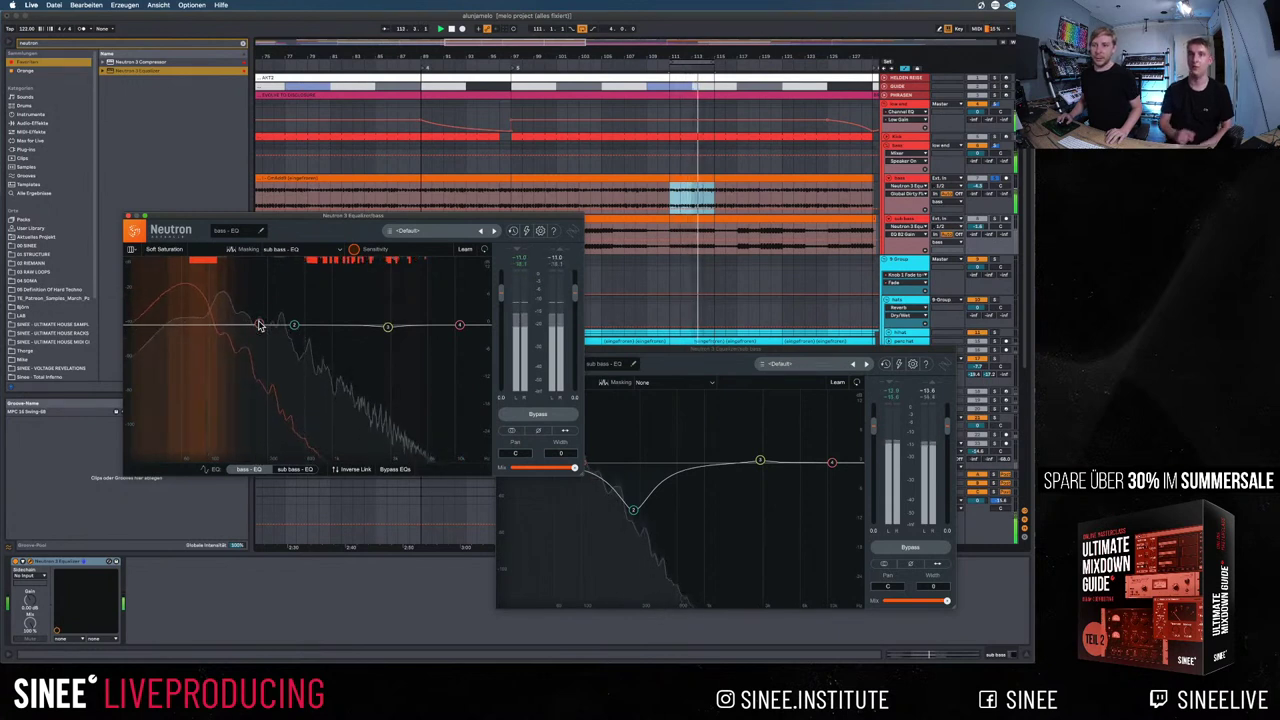
Make the bass EQ's first band a Flat Highpass at about 260 Hz with a 24 dB/oct slope
{"action": "mouse_move", "coordinate": [259, 324]}
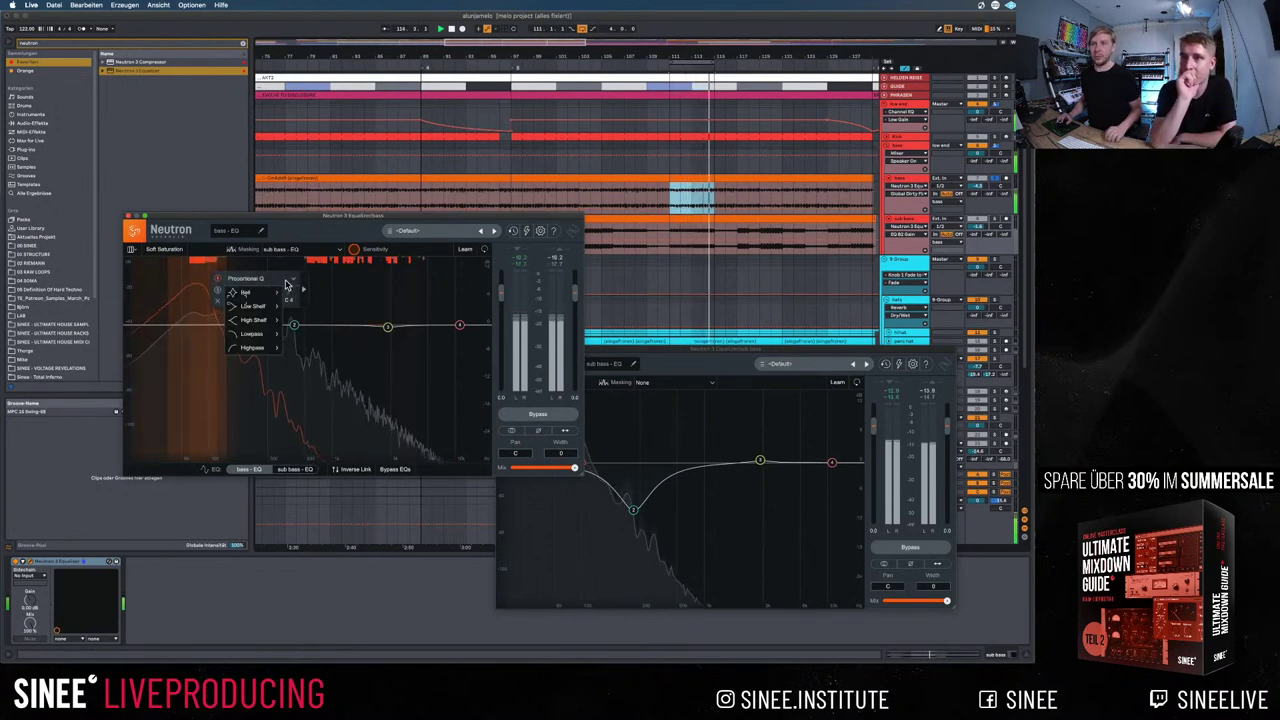
{"action": "left_click", "coordinate": [287, 282]}
{"action": "left_click", "coordinate": [266, 304]}
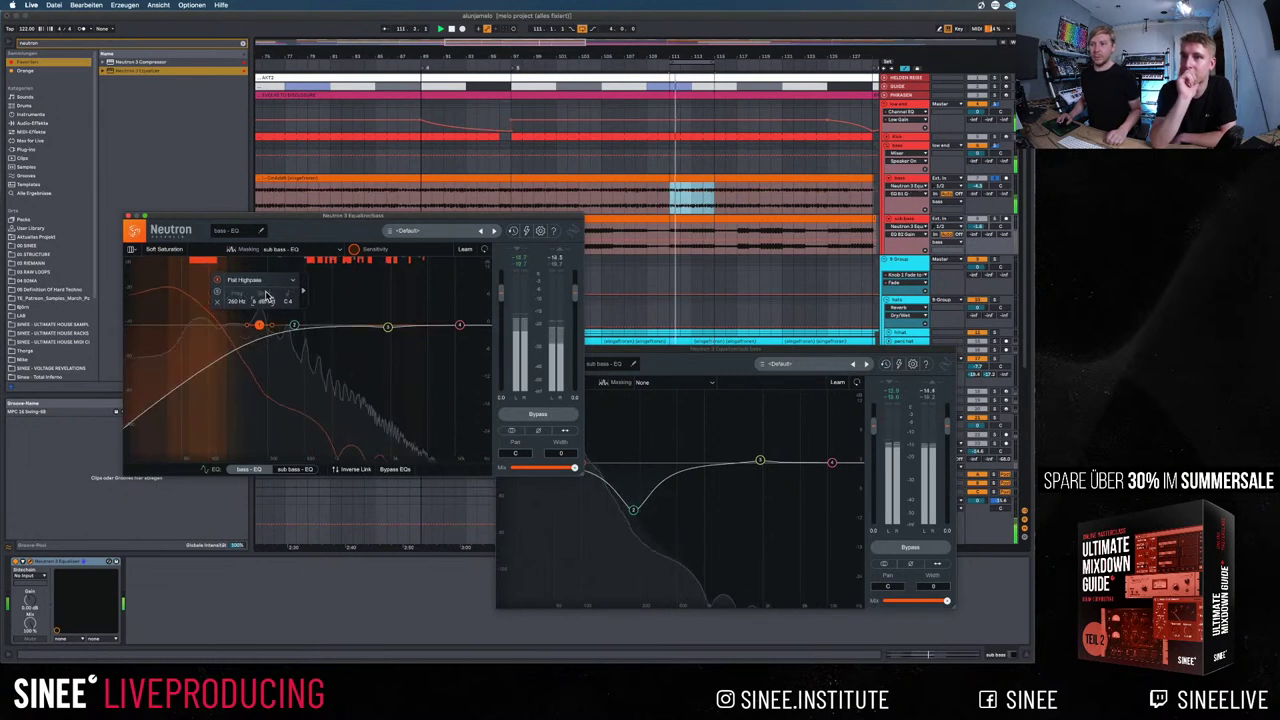
{"action": "left_click_drag", "start_coordinate": [266, 305], "coordinate": [266, 281]}
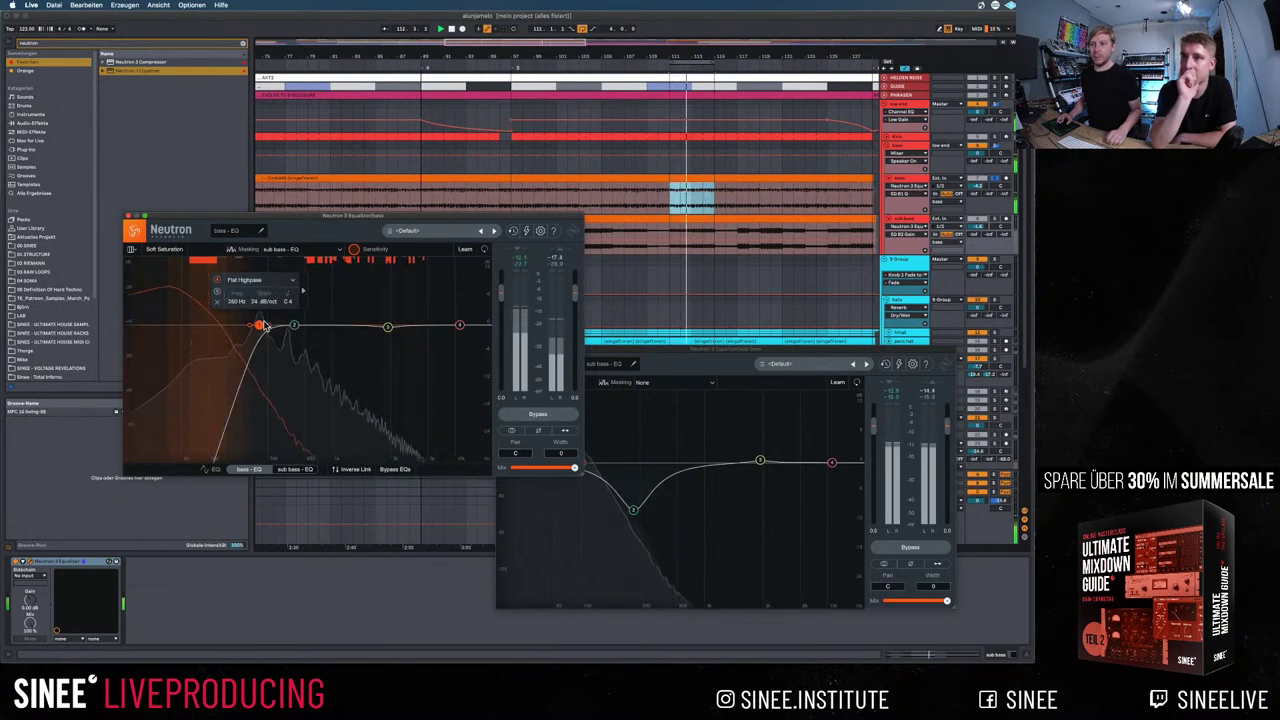
Boost the bass EQ's second band by about 4.8 dB at about 2370 Hz and check it against the sub bass curve
{"action": "left_click_drag", "start_coordinate": [267, 326], "coordinate": [382, 304]}
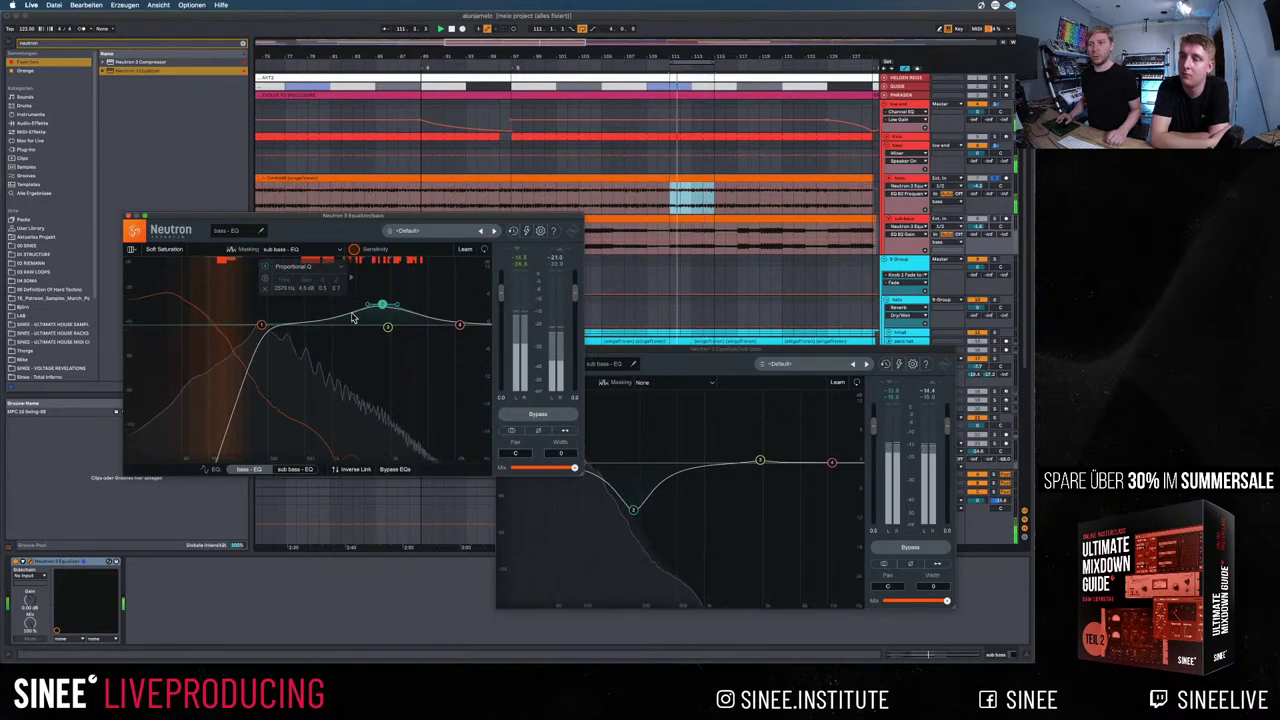
{"action": "left_click", "coordinate": [260, 325]}
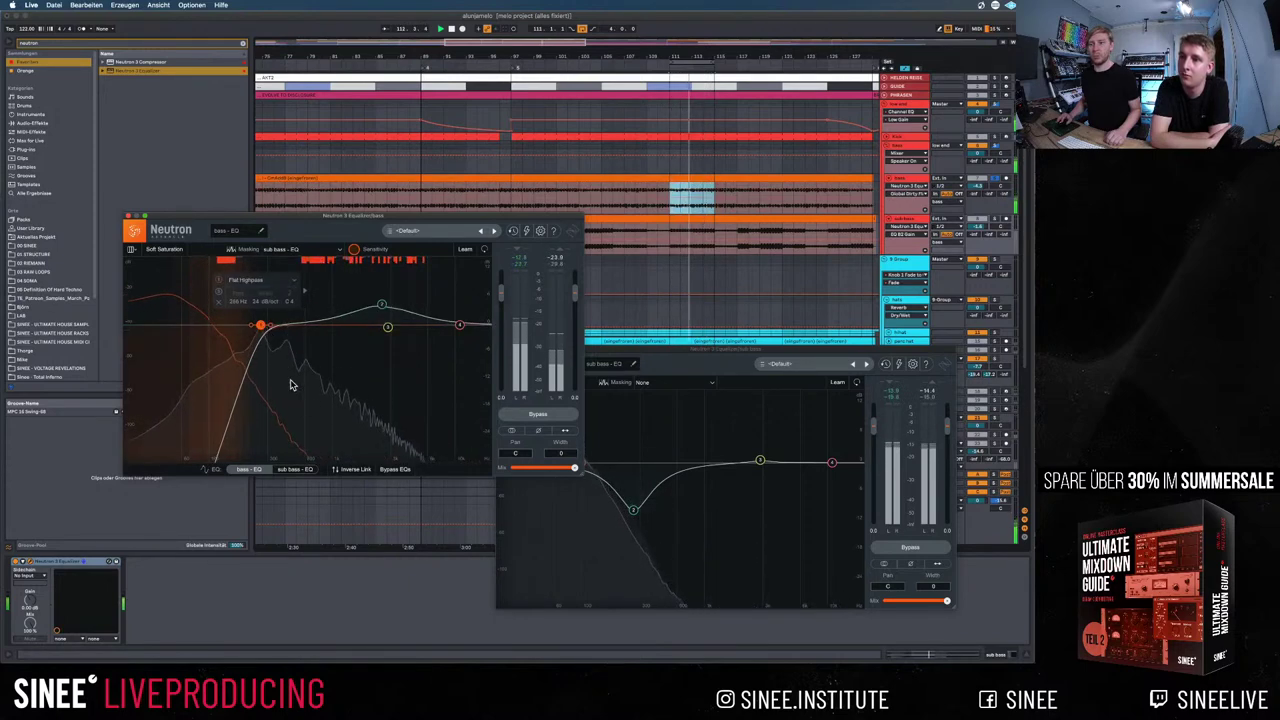
{"action": "left_click", "coordinate": [295, 469]}
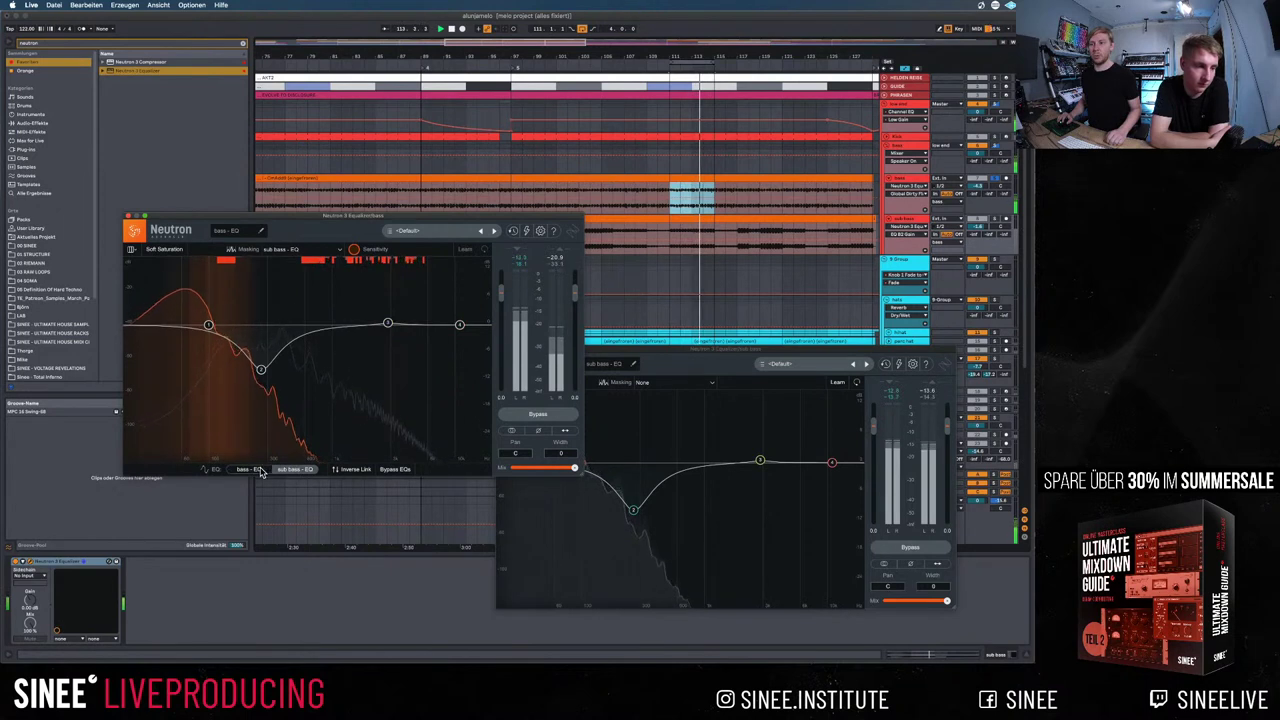
{"action": "left_click", "coordinate": [259, 471]}
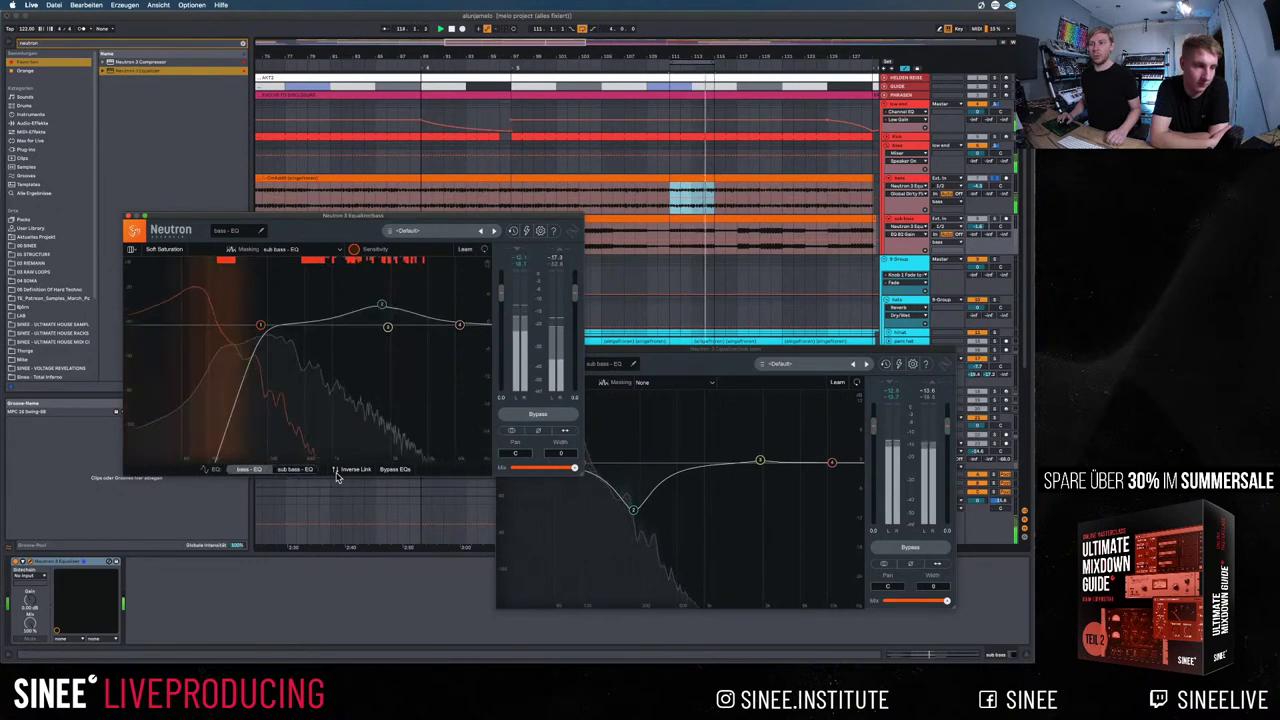
Compare the looped bass and sub bass with both EQs bypassed and active several times
{"action": "left_click", "coordinate": [391, 471]}
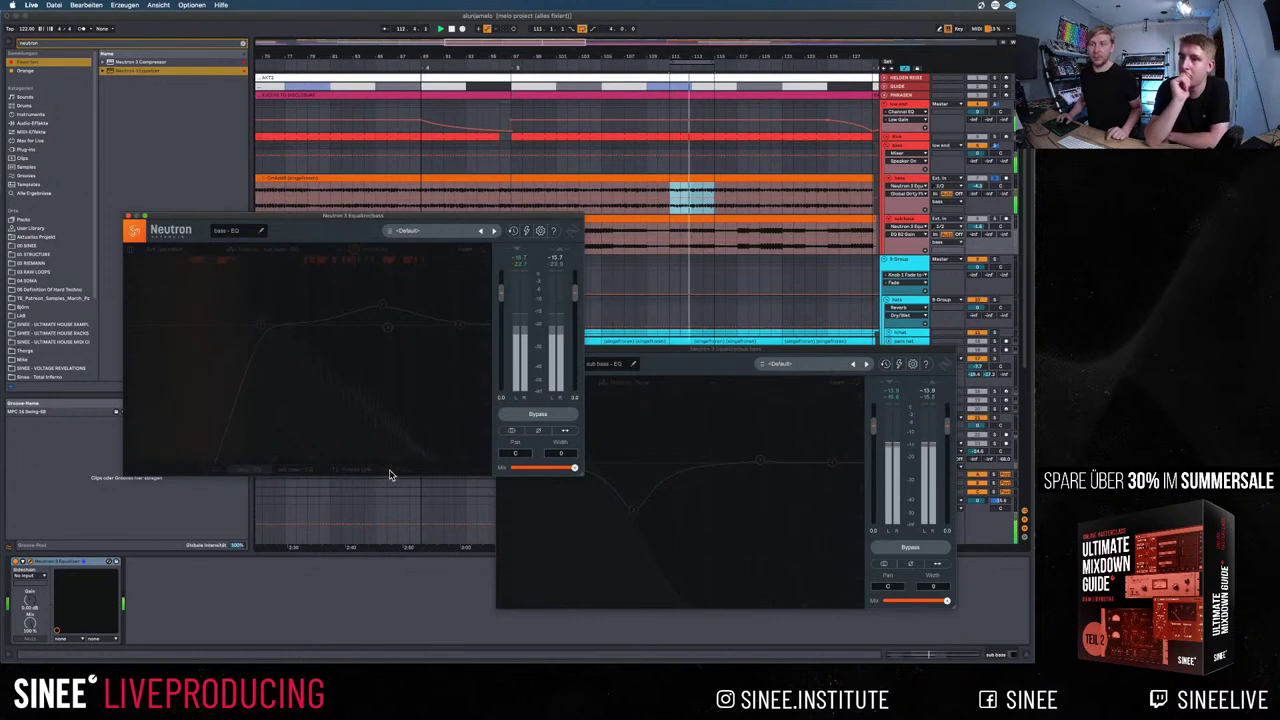
{"action": "left_click", "coordinate": [390, 471]}
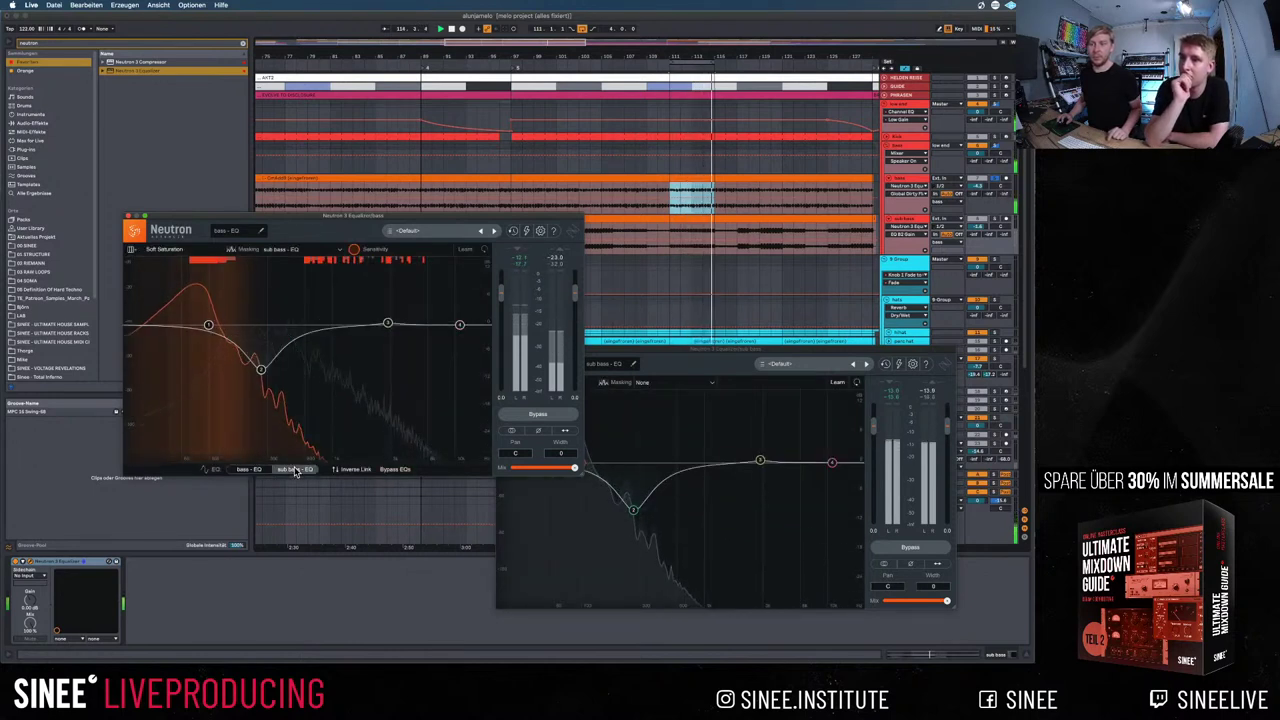
{"action": "left_click", "coordinate": [392, 471]}
{"action": "left_click", "coordinate": [392, 471]}
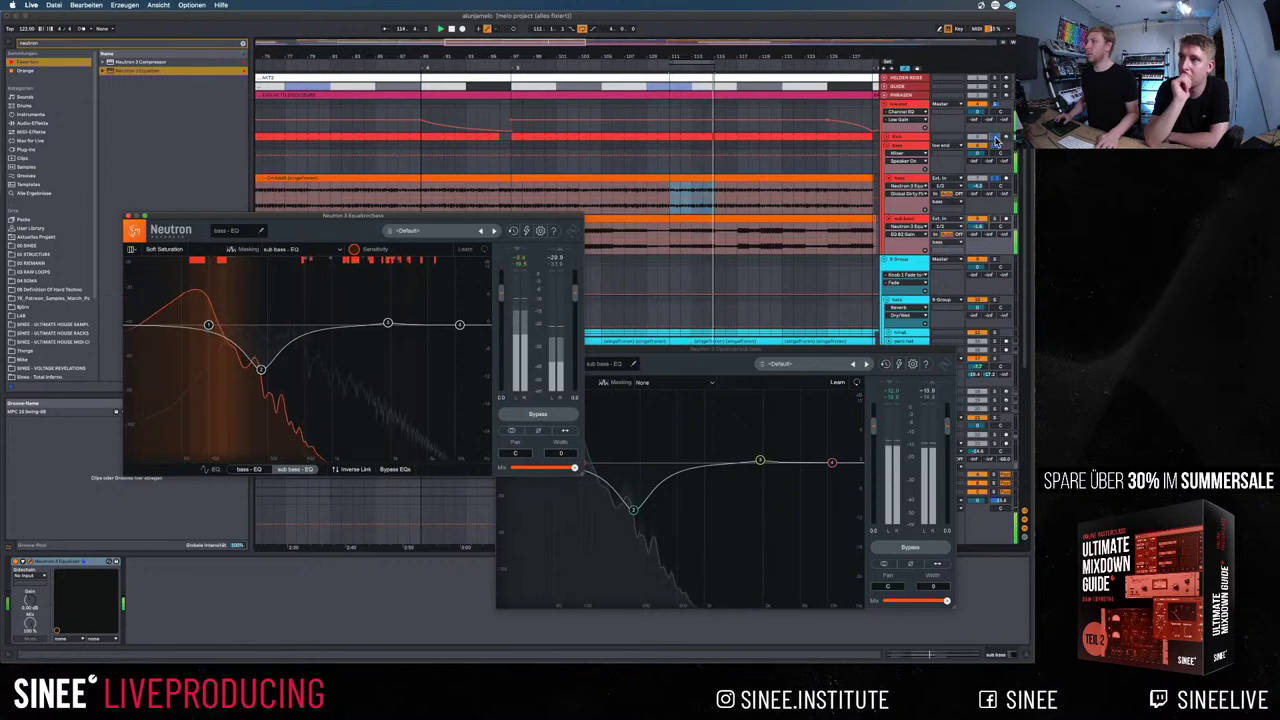
{"action": "left_click", "coordinate": [404, 467]}
{"action": "left_click", "coordinate": [405, 463]}
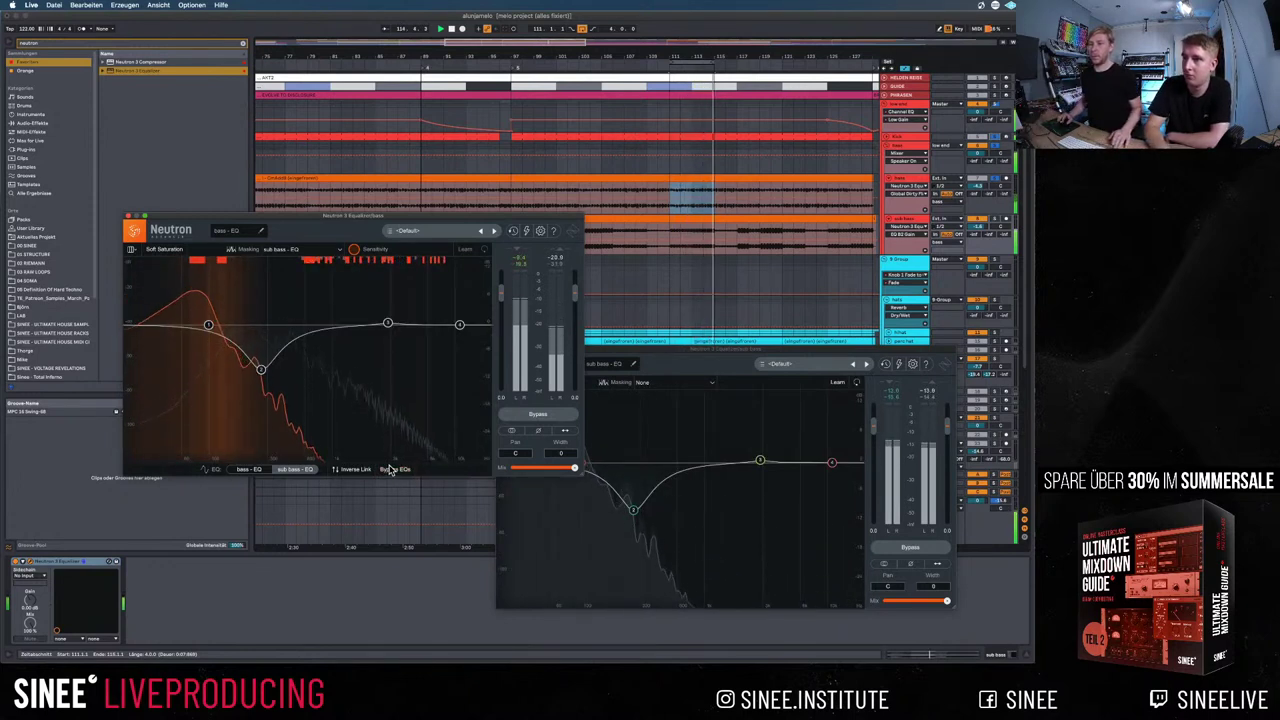
{"action": "left_click", "coordinate": [393, 469]}
{"action": "left_click", "coordinate": [393, 469]}
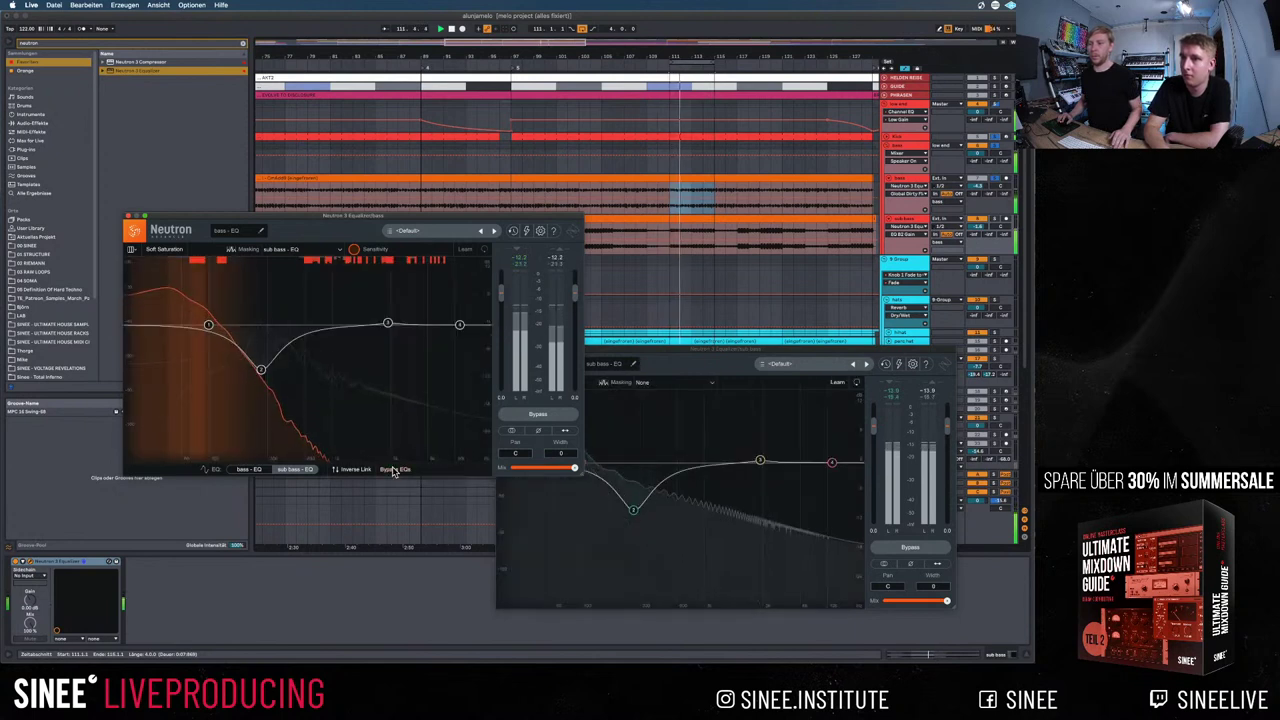
{"action": "left_click", "coordinate": [393, 469]}
{"action": "left_click", "coordinate": [393, 469]}
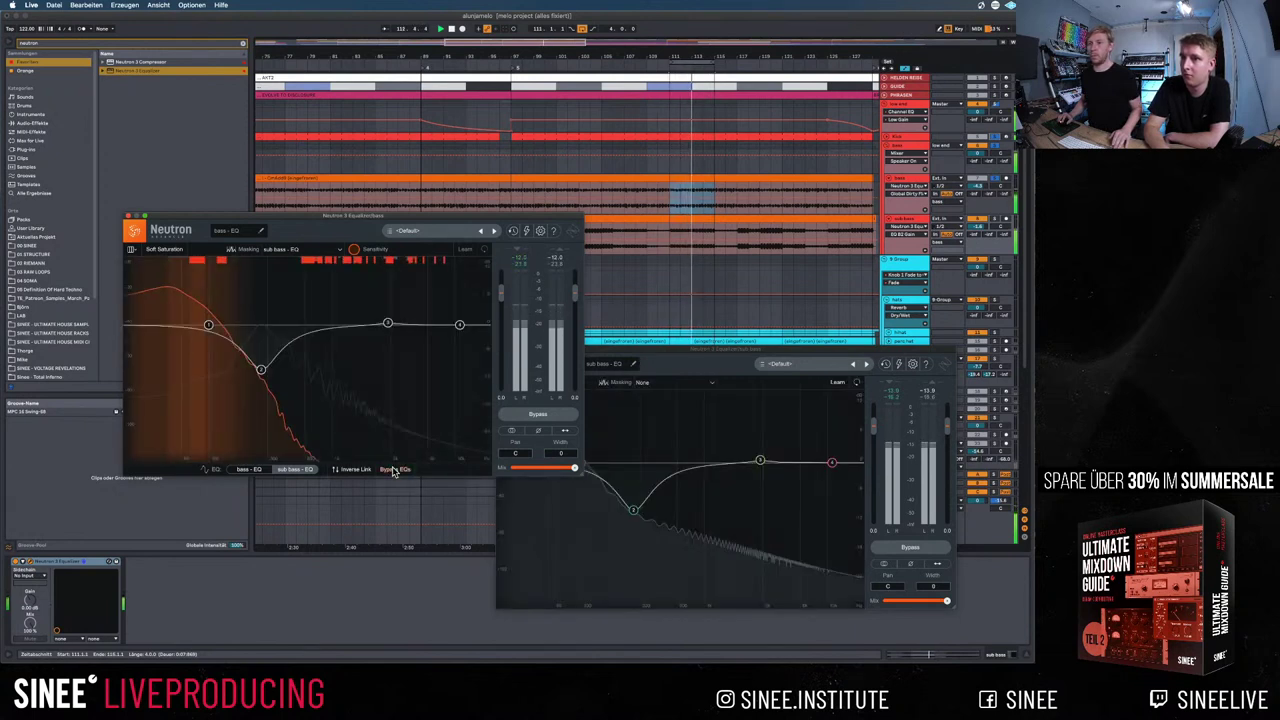
Change the sub bass EQ's first band to a Flat Highpass at about 46 Hz with a 48 dB/oct slope
{"action": "left_click", "coordinate": [628, 360]}
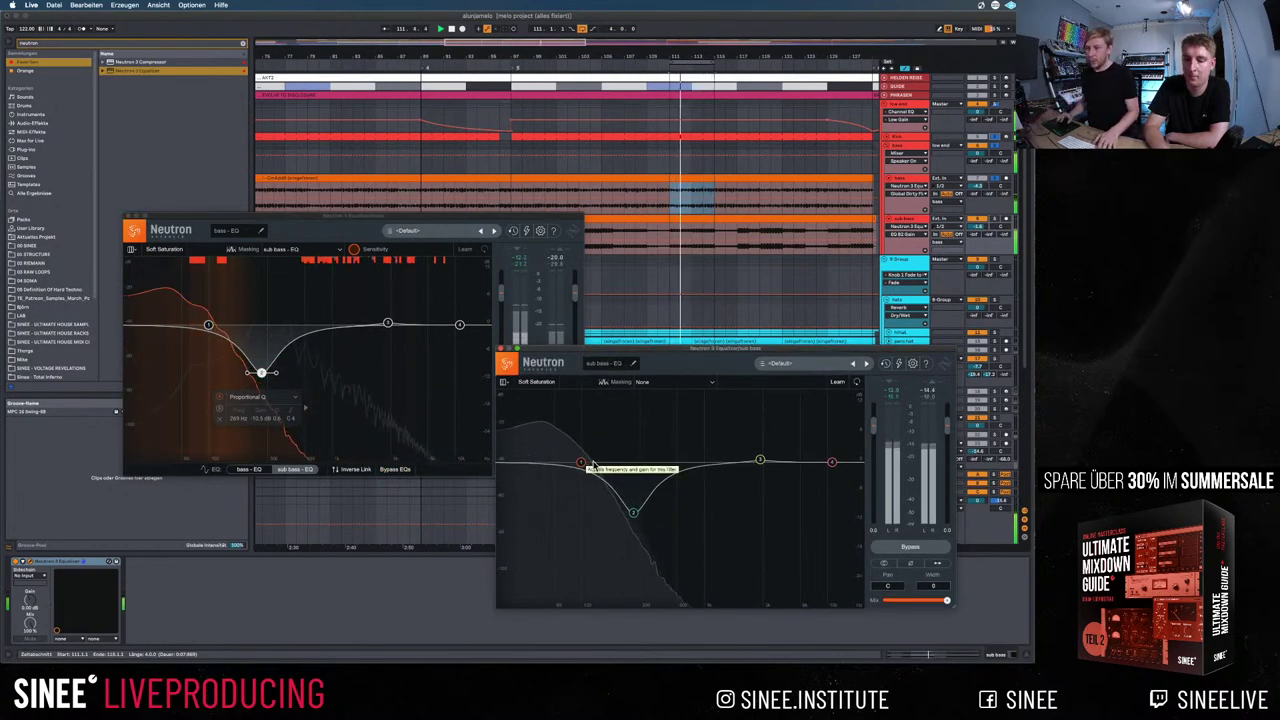
{"action": "left_click", "coordinate": [581, 462]}
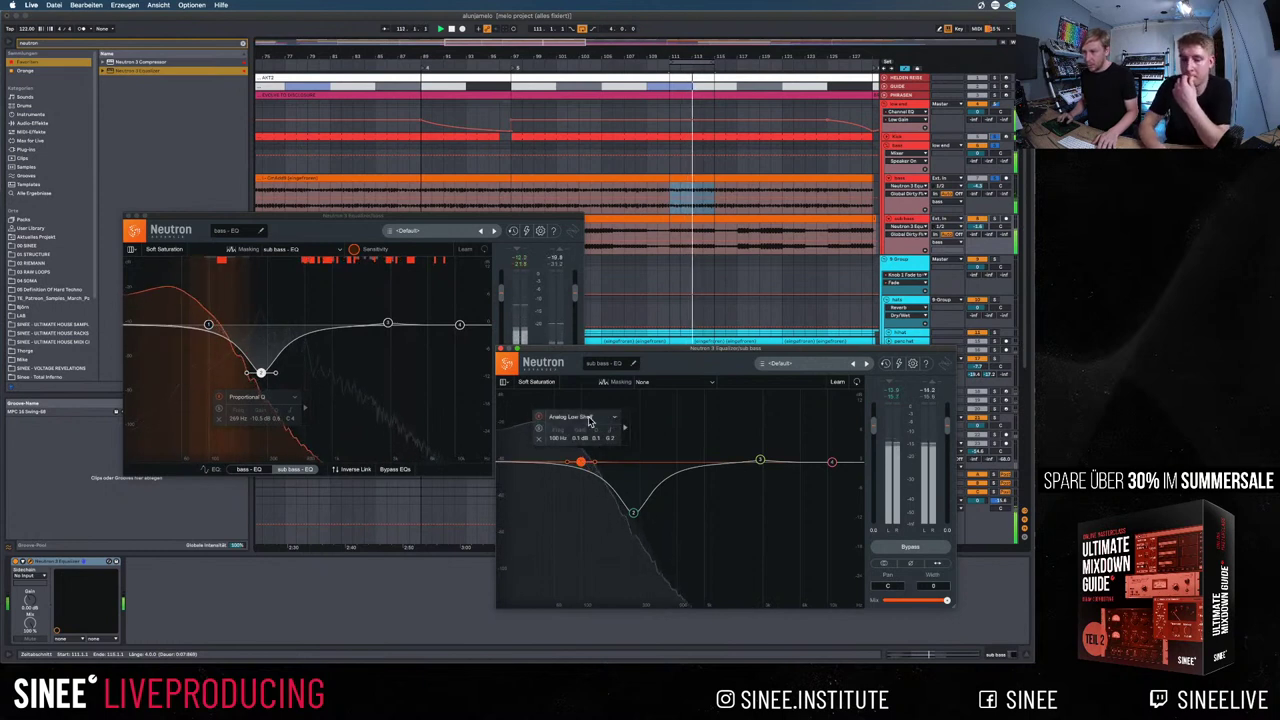
{"action": "left_click", "coordinate": [589, 418]}
{"action": "left_click", "coordinate": [581, 457]}
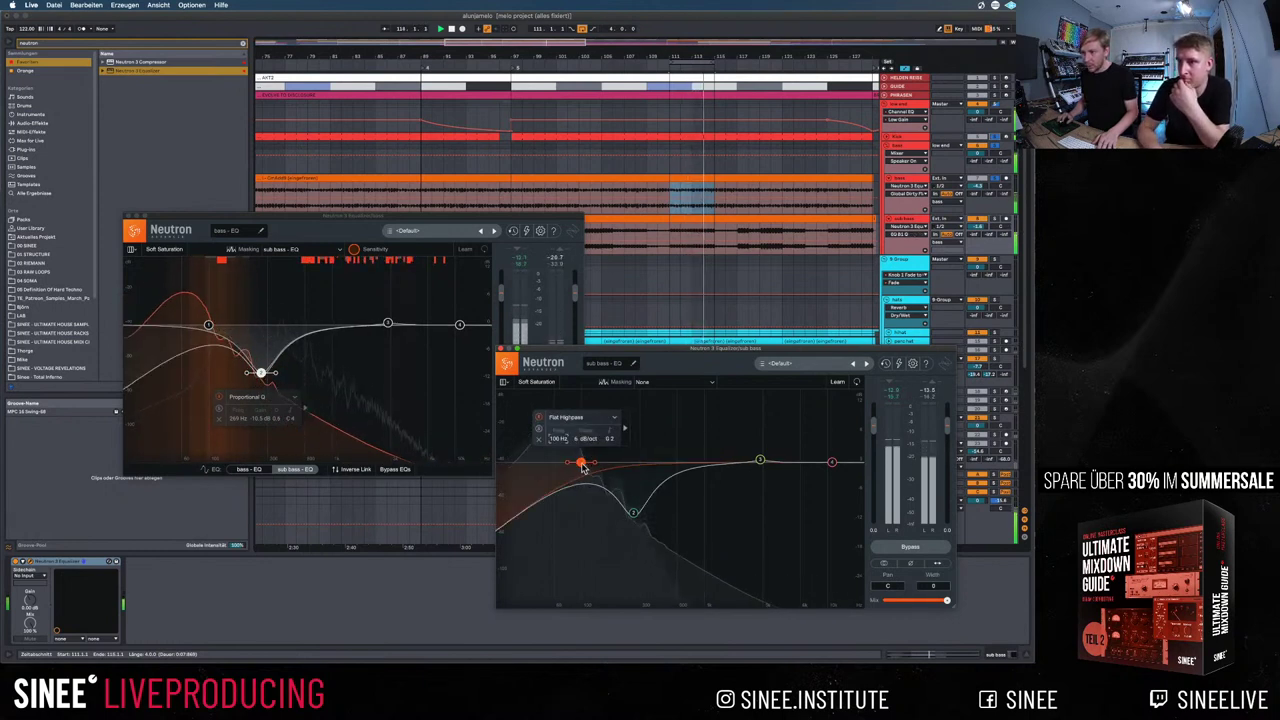
{"action": "left_click_drag", "start_coordinate": [585, 438], "coordinate": [586, 390]}
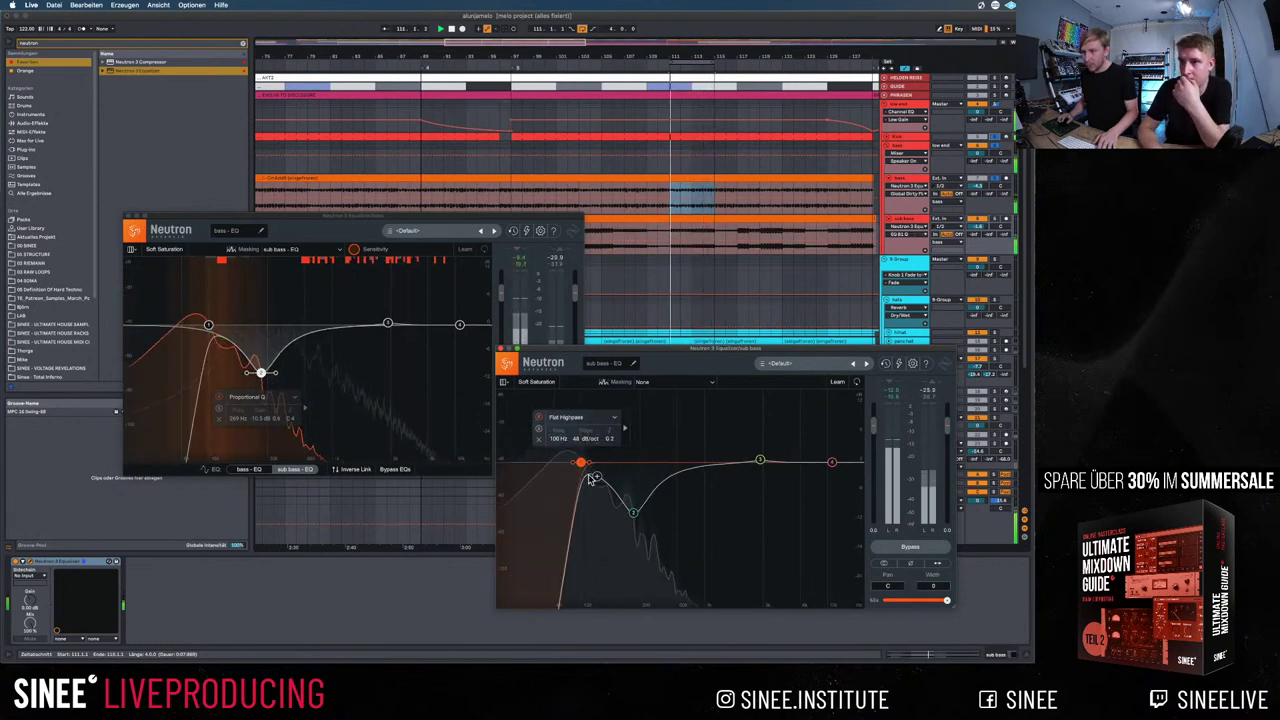
{"action": "left_click_drag", "start_coordinate": [581, 462], "coordinate": [538, 456]}
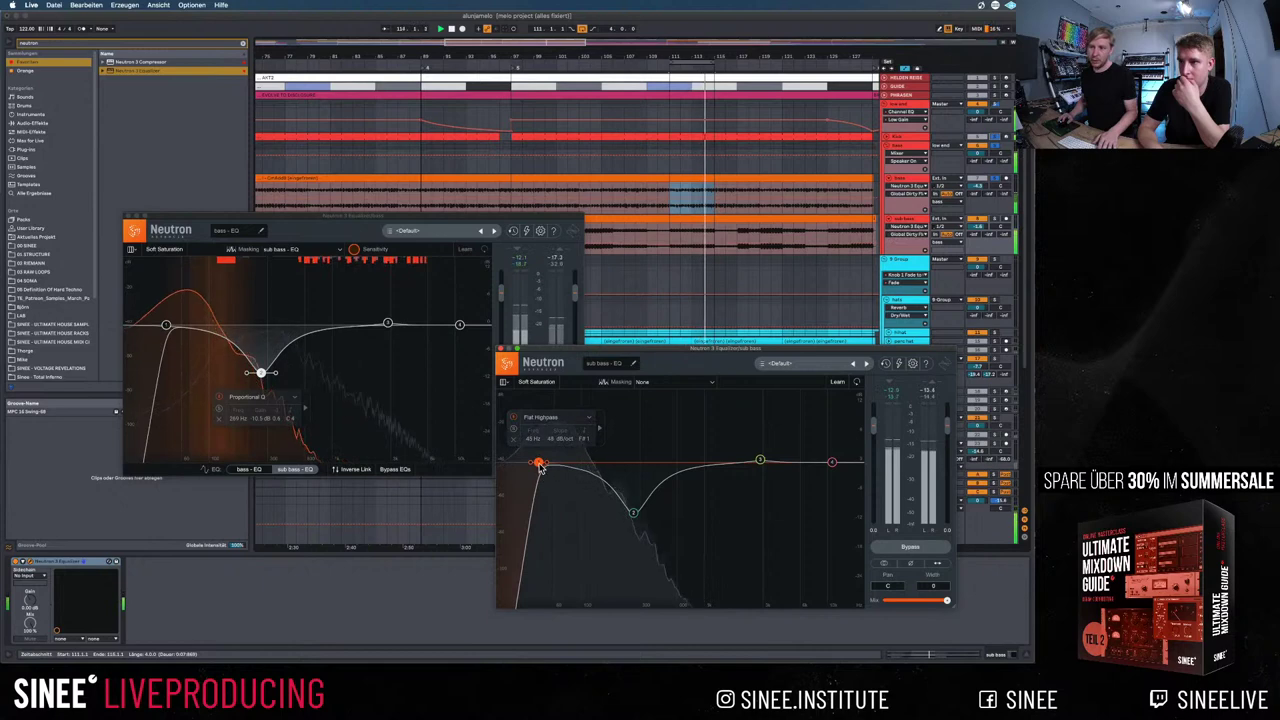
{"action": "left_click_drag", "start_coordinate": [539, 463], "coordinate": [540, 463]}
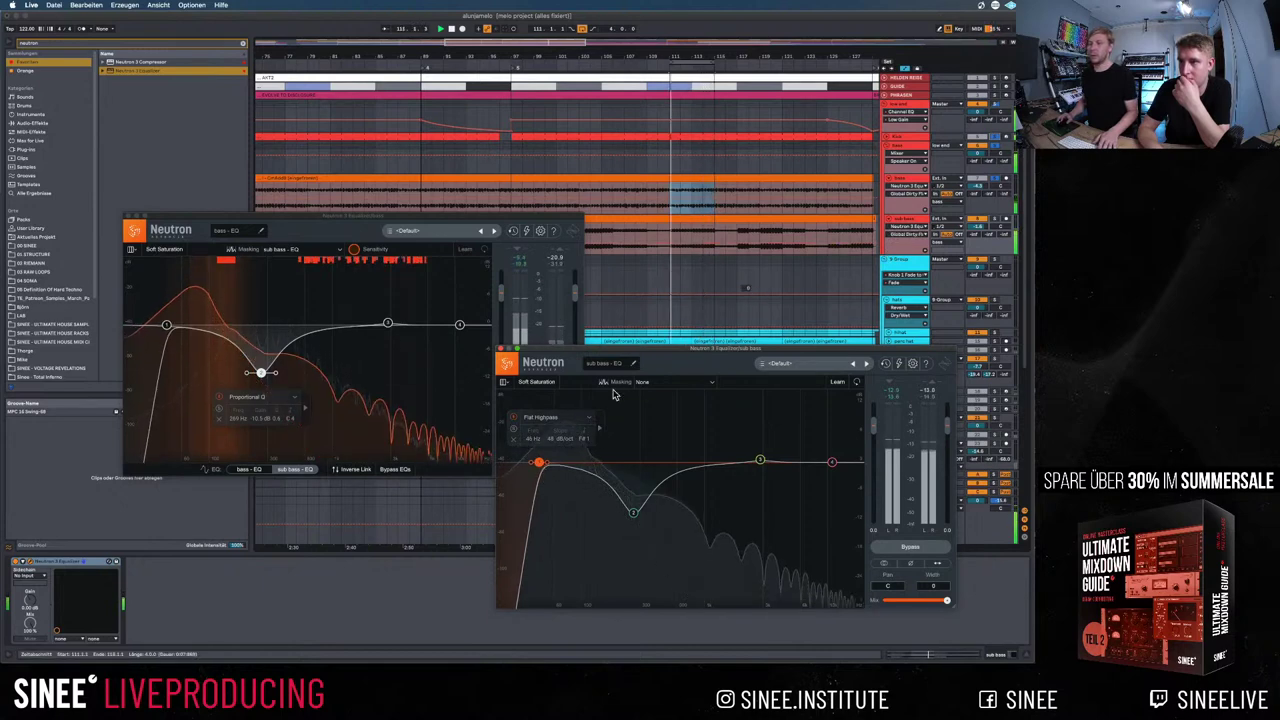
Check the sub bass highpass against the bypassed EQs, listen with the low end group soloed, and stop playback
{"action": "left_click", "coordinate": [388, 472]}
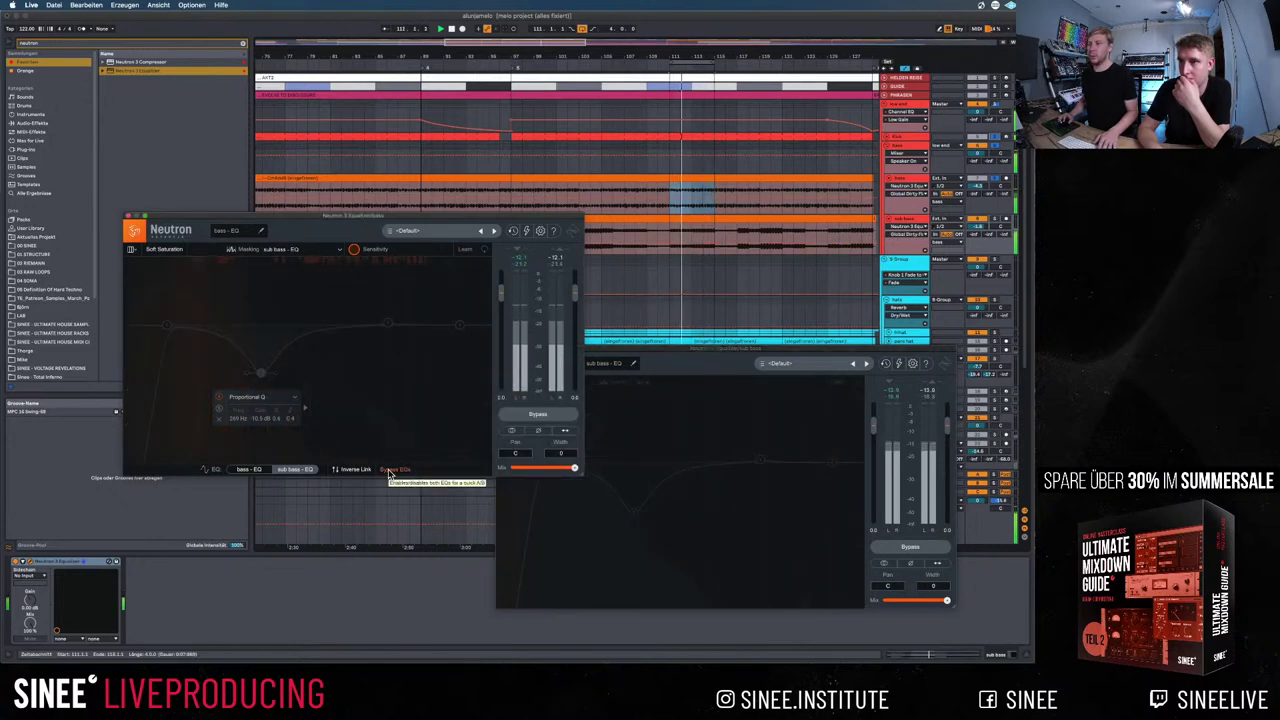
{"action": "left_click", "coordinate": [390, 470]}
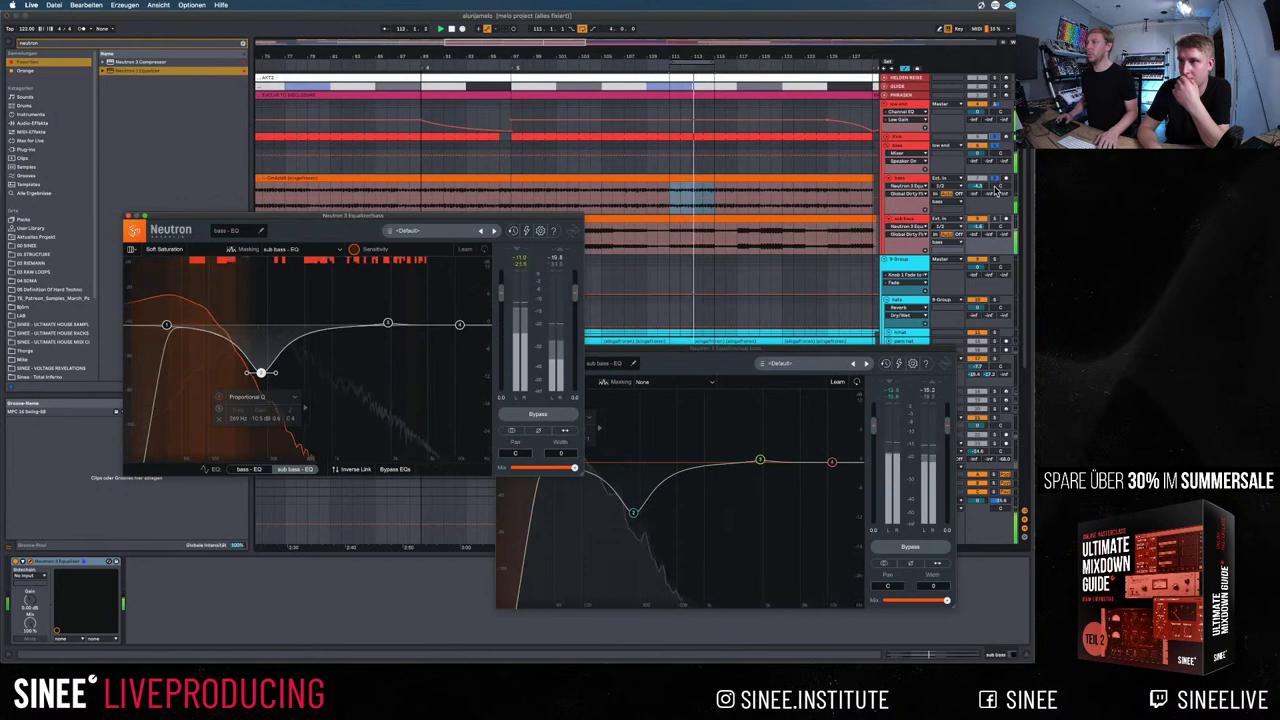
{"action": "left_click", "coordinate": [995, 106]}
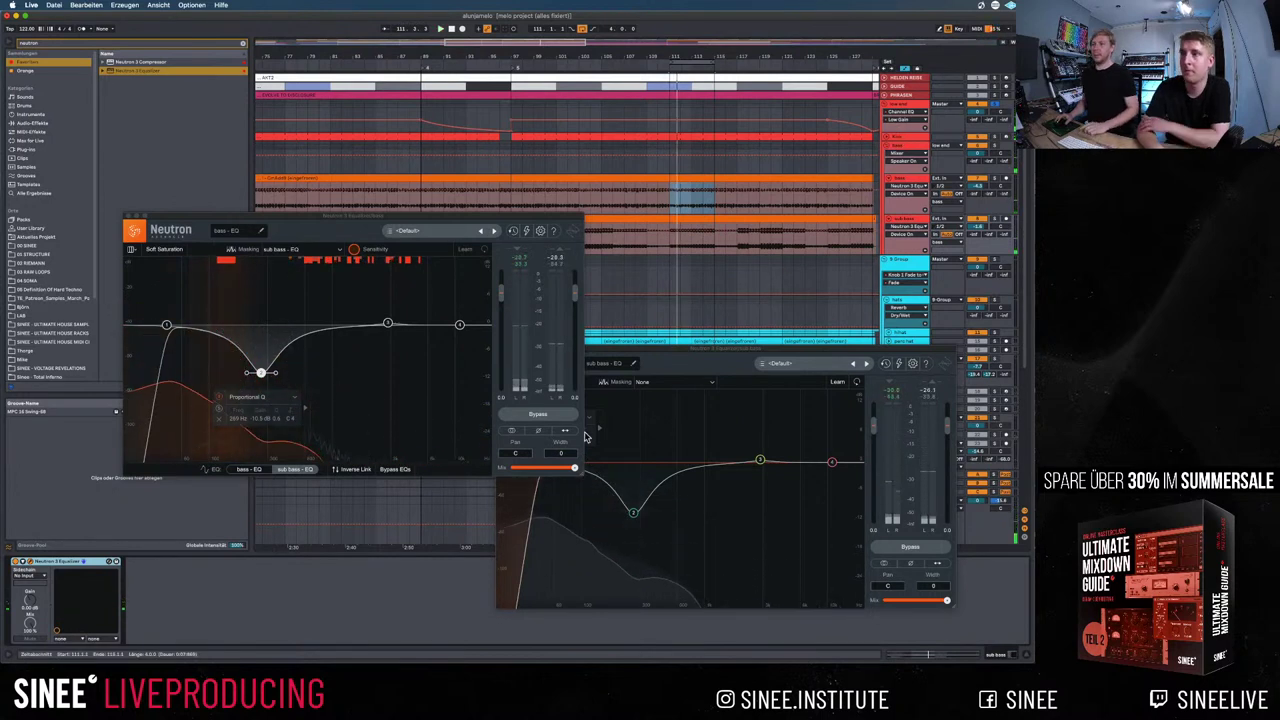
{"action": "key", "text": "space"}
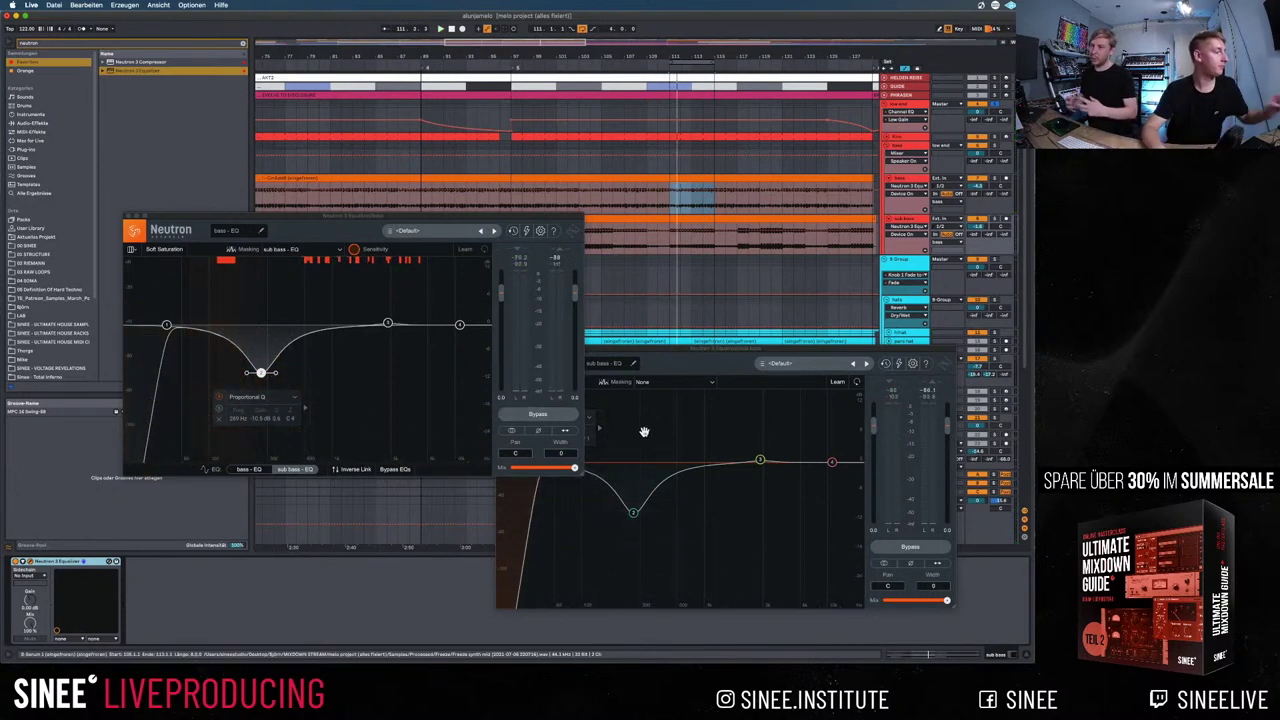
Show the kick track's devices, close both Neutron equalizer windows, and clear the browser search
{"action": "left_click", "coordinate": [911, 141]}
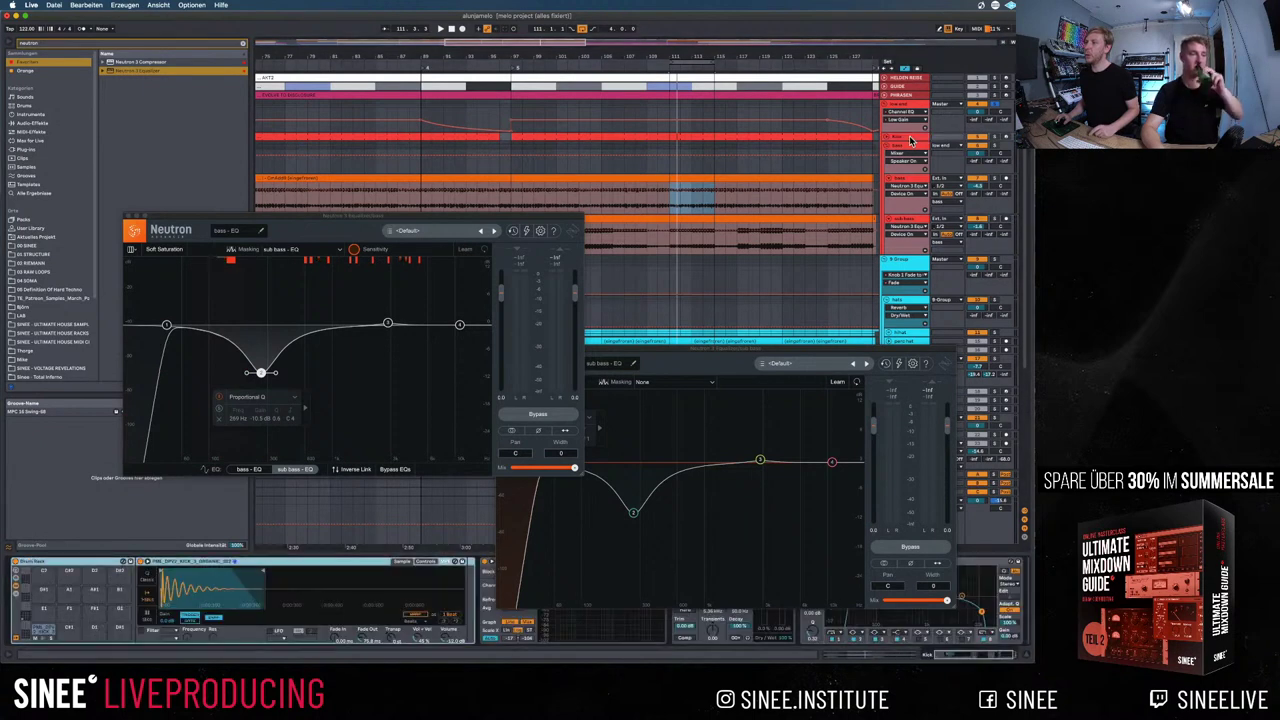
{"action": "left_click", "coordinate": [127, 216]}
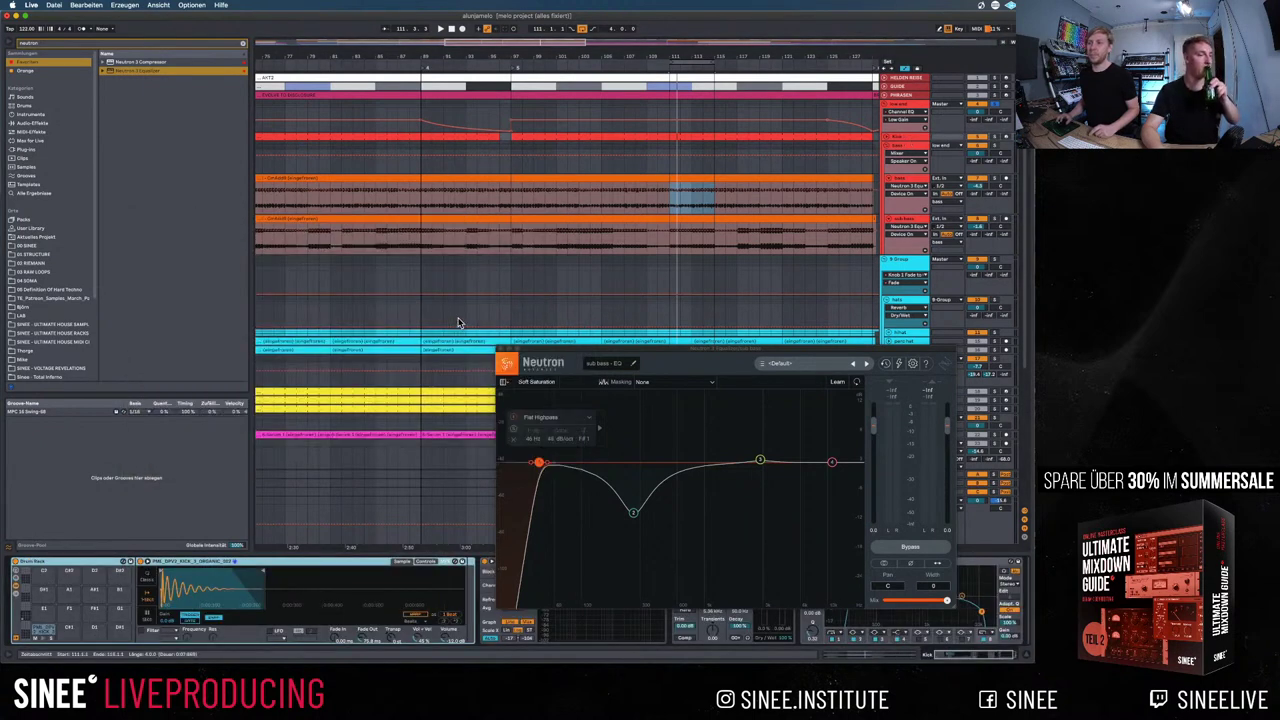
{"action": "left_click", "coordinate": [500, 350]}
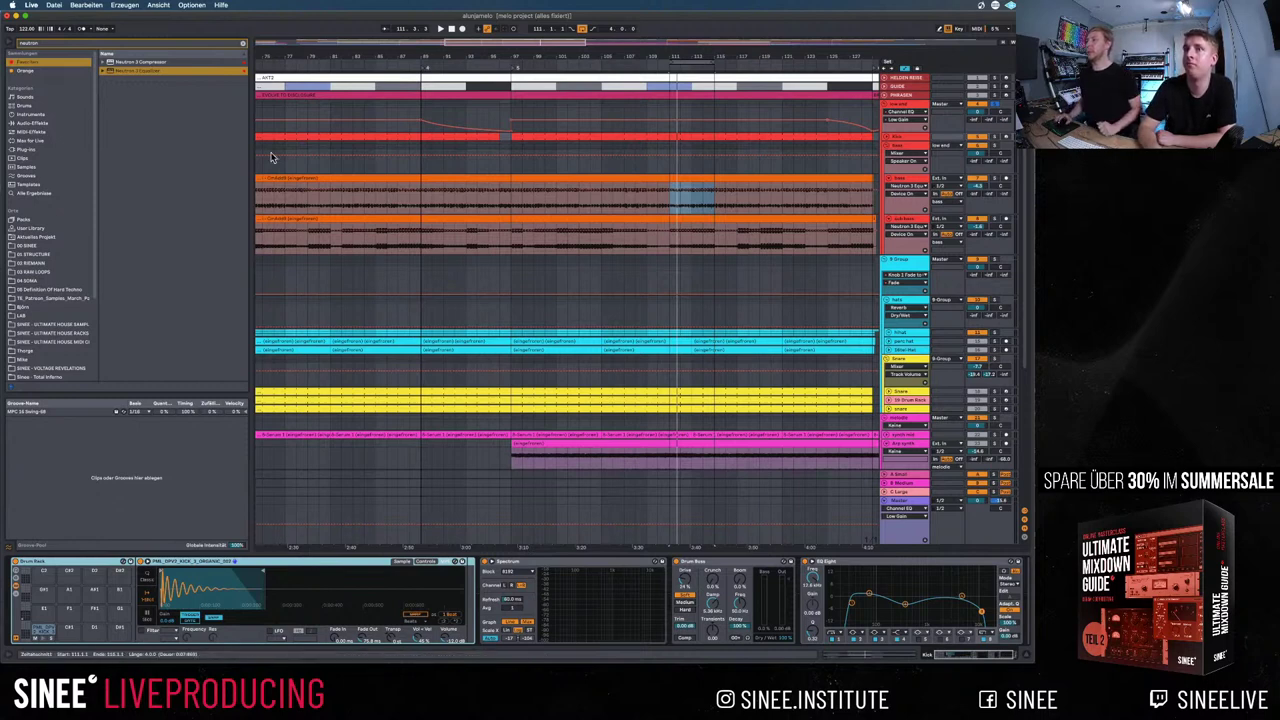
{"action": "left_click", "coordinate": [243, 46]}
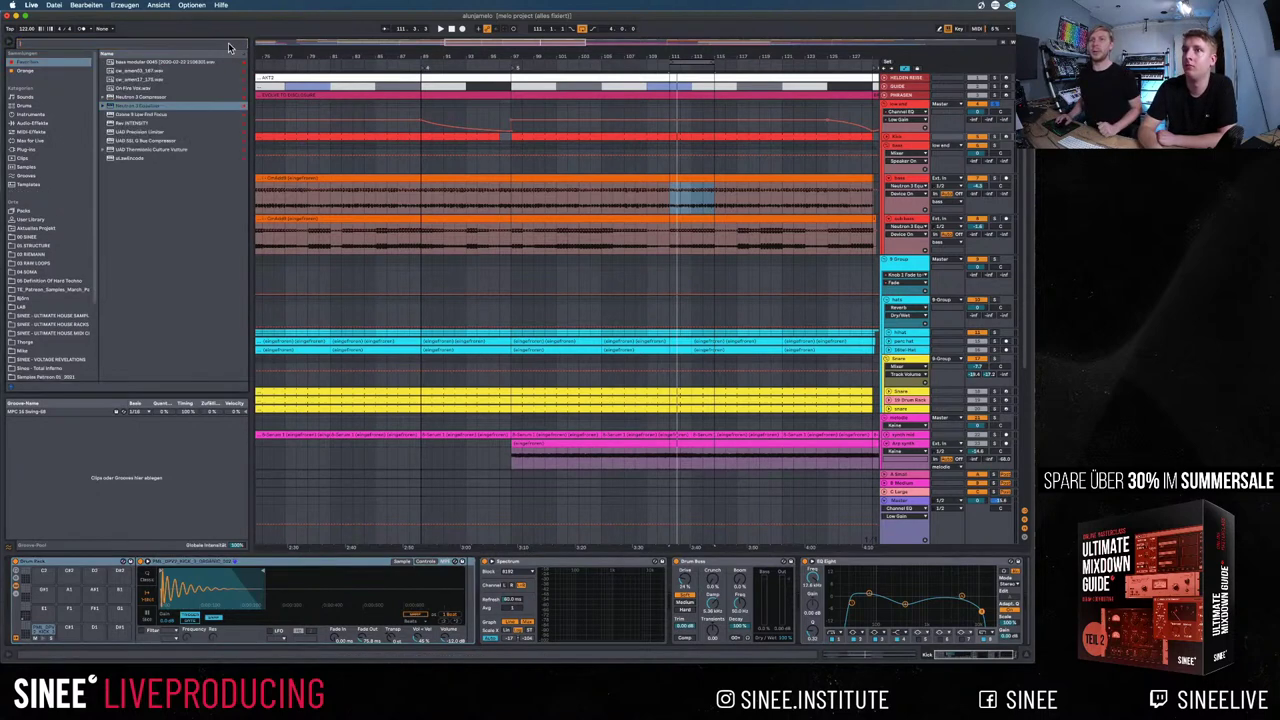
Open the Live set "Bartec, Konfusia - The Return (Sinee)2" from Finder, discarding the changes to the alunjamelo set
{"action": "left_click", "coordinate": [58, 5]}
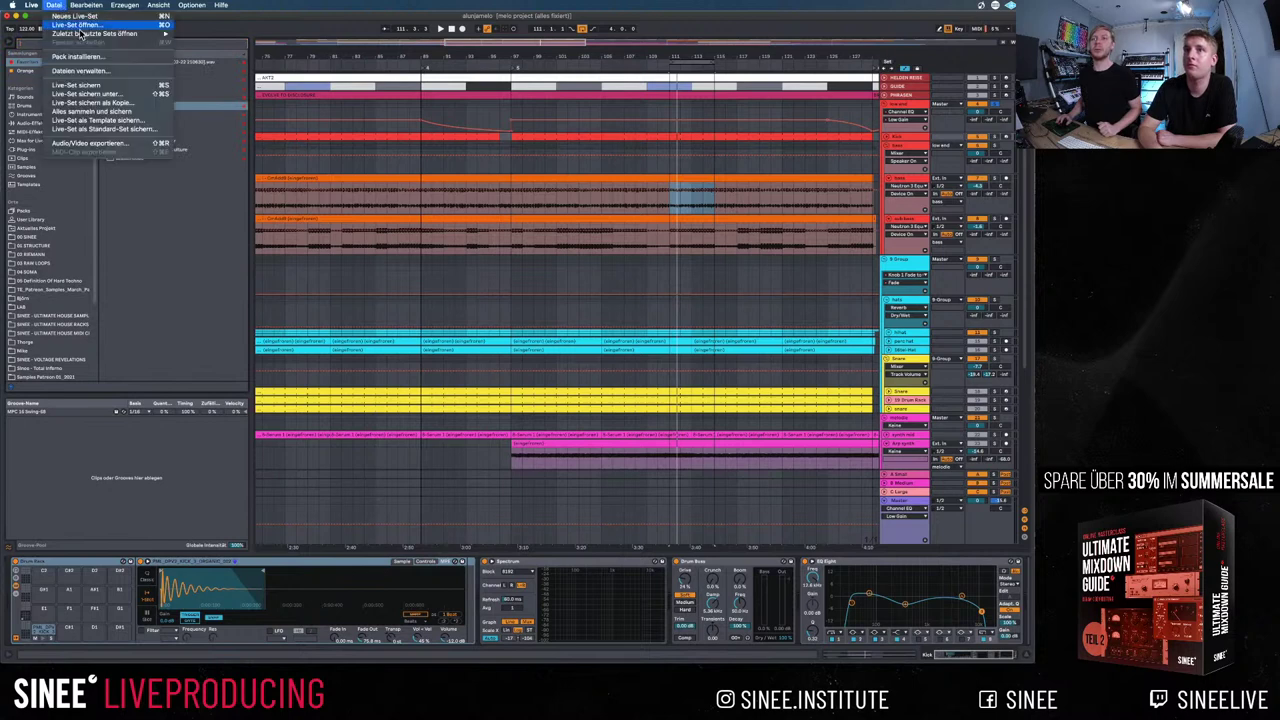
{"action": "mouse_move", "coordinate": [86, 36]}
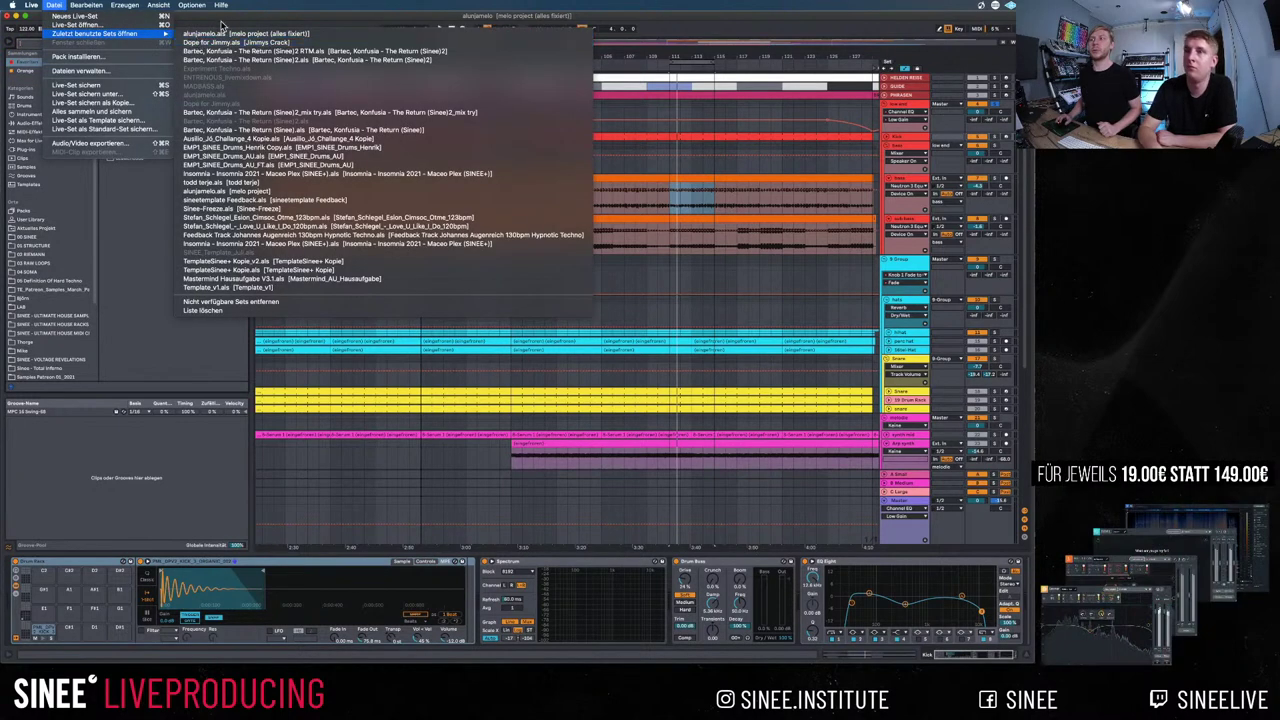
{"action": "key", "text": "Escape"}
{"action": "key", "text": "super+Tab"}
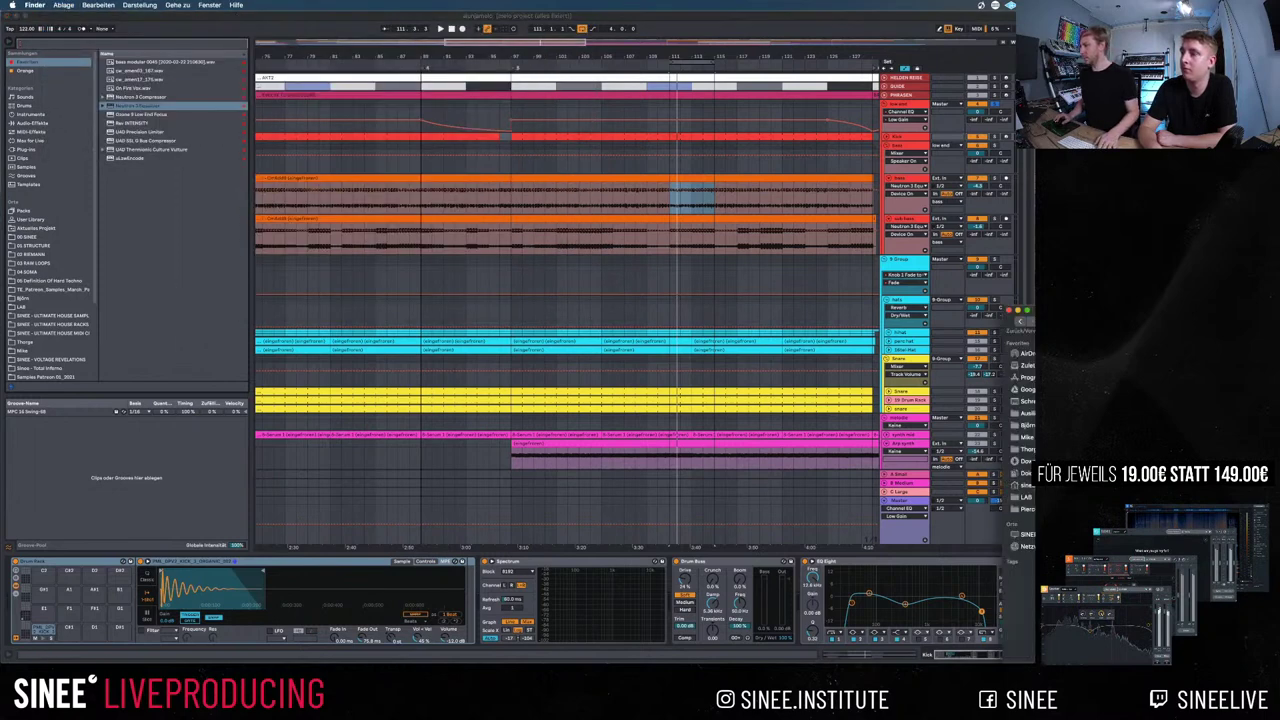
{"action": "left_click_drag", "start_coordinate": [1096, 330], "coordinate": [1010, 322]}
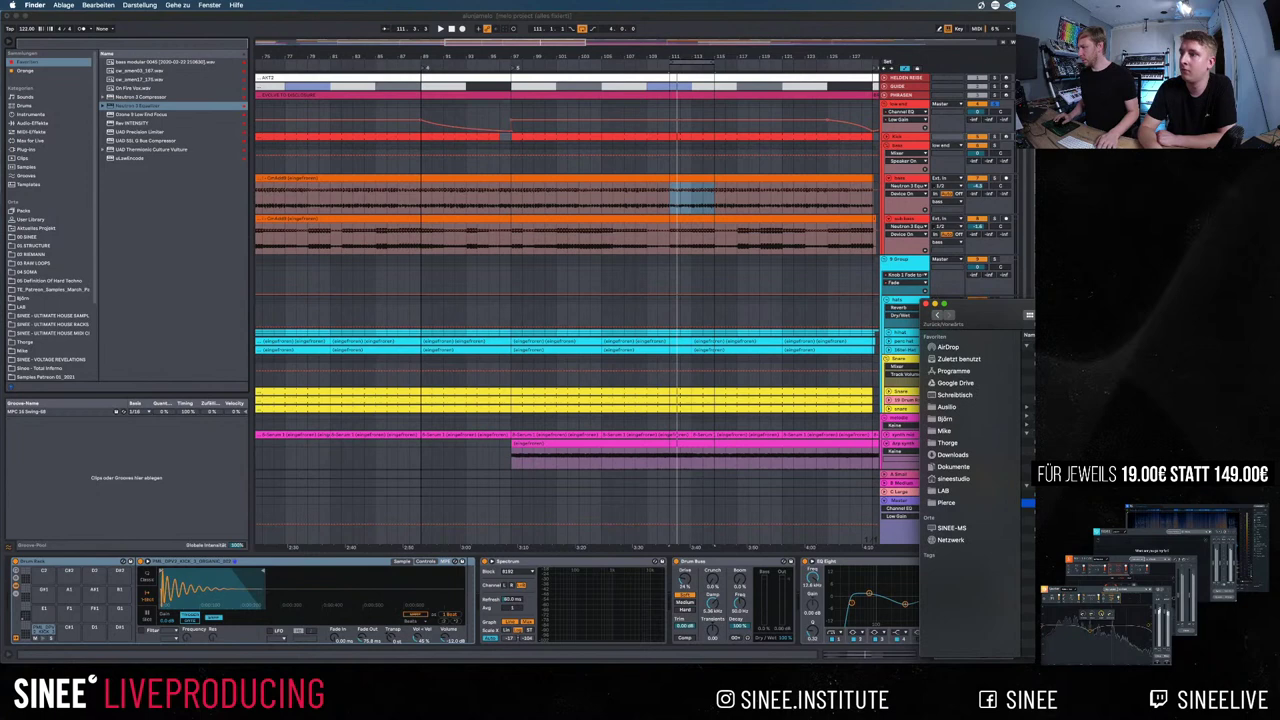
{"action": "key", "text": "super+o"}
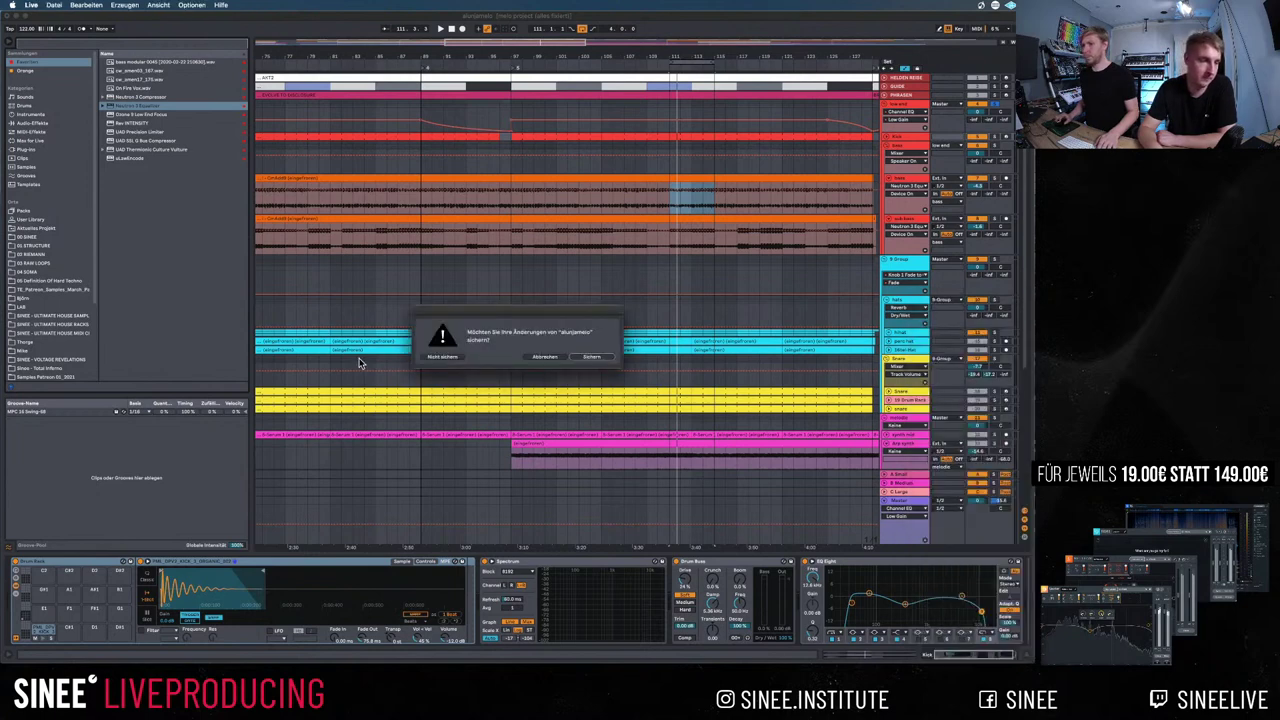
{"action": "left_click", "coordinate": [442, 357]}
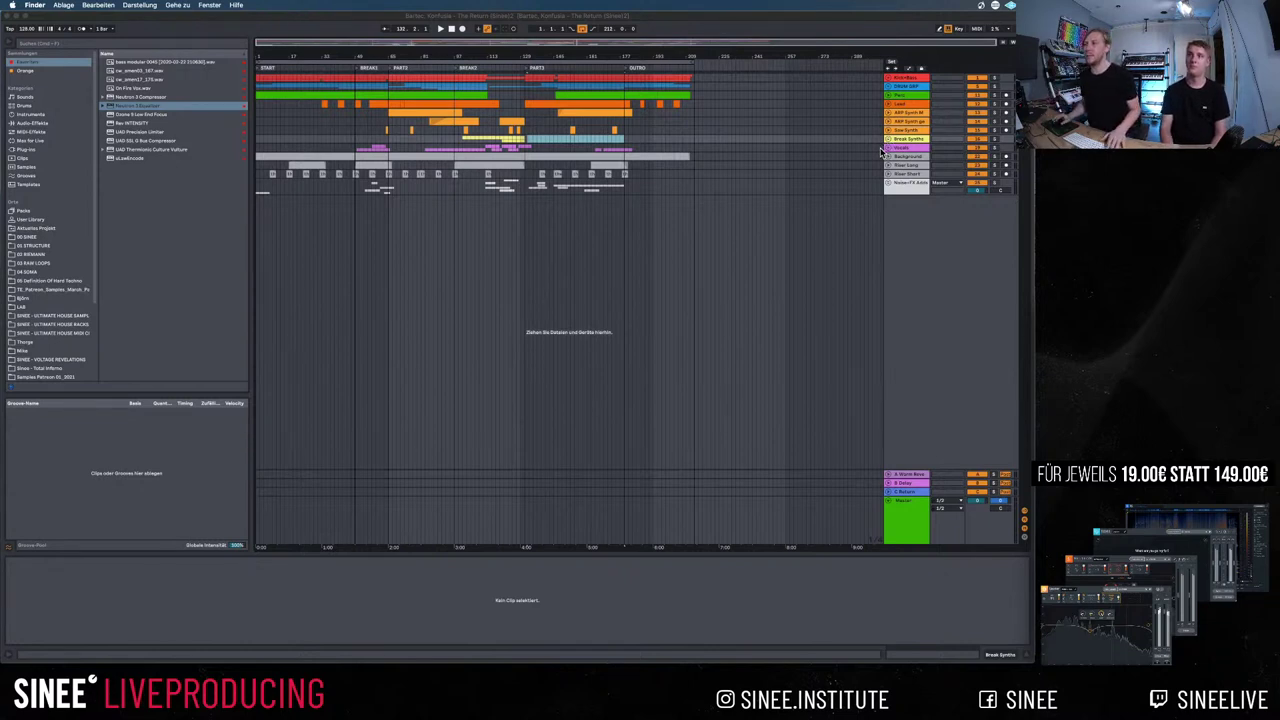
{"action": "left_click", "coordinate": [896, 149]}
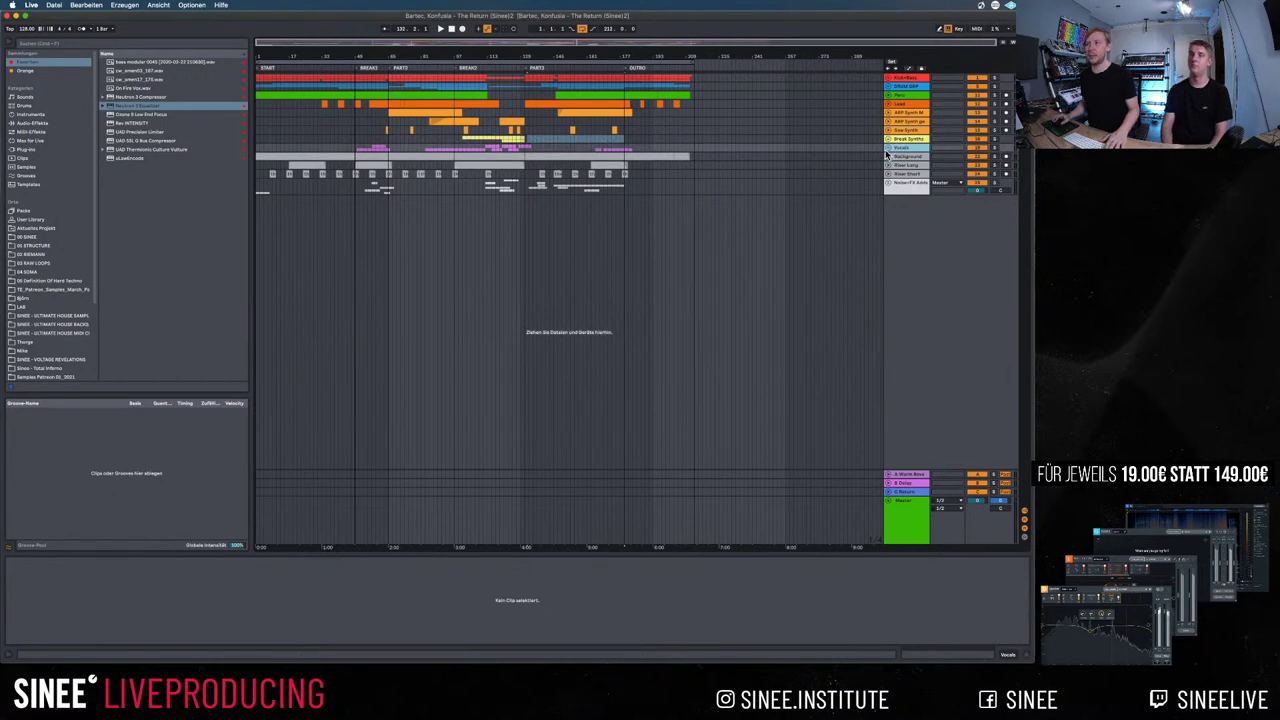
{"action": "left_click", "coordinate": [908, 158]}
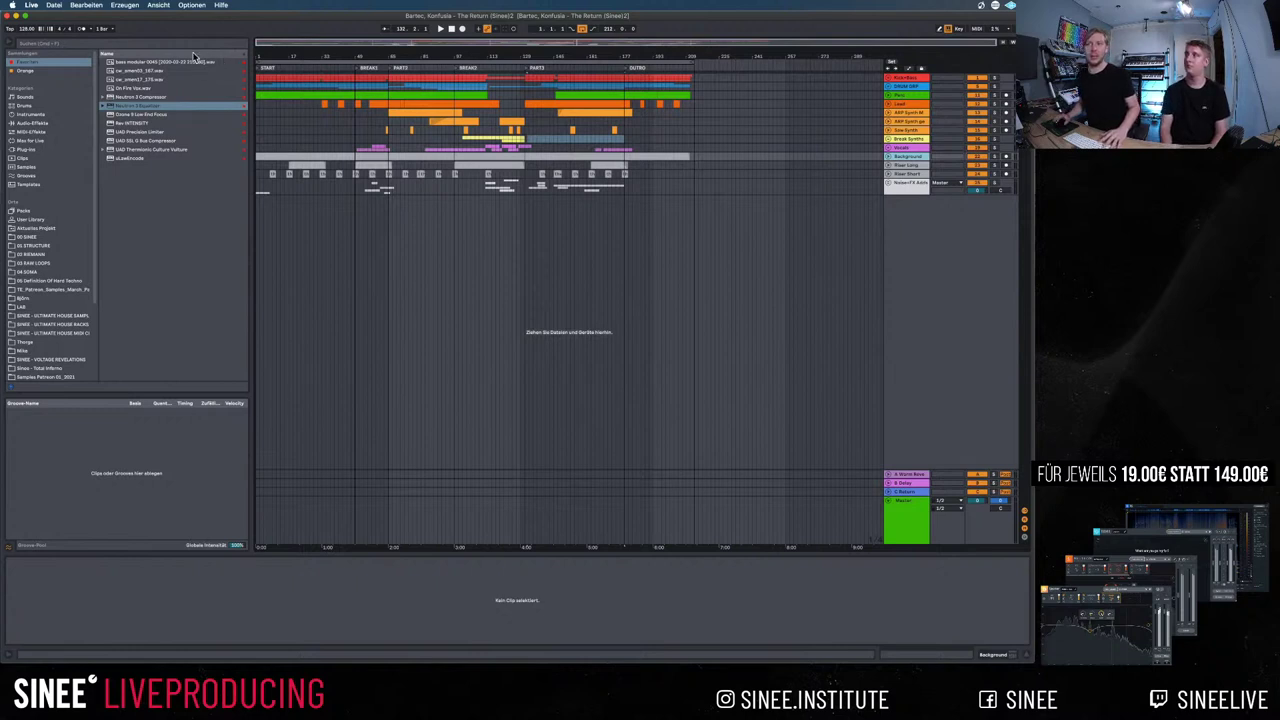
{"action": "left_click", "coordinate": [149, 41]}
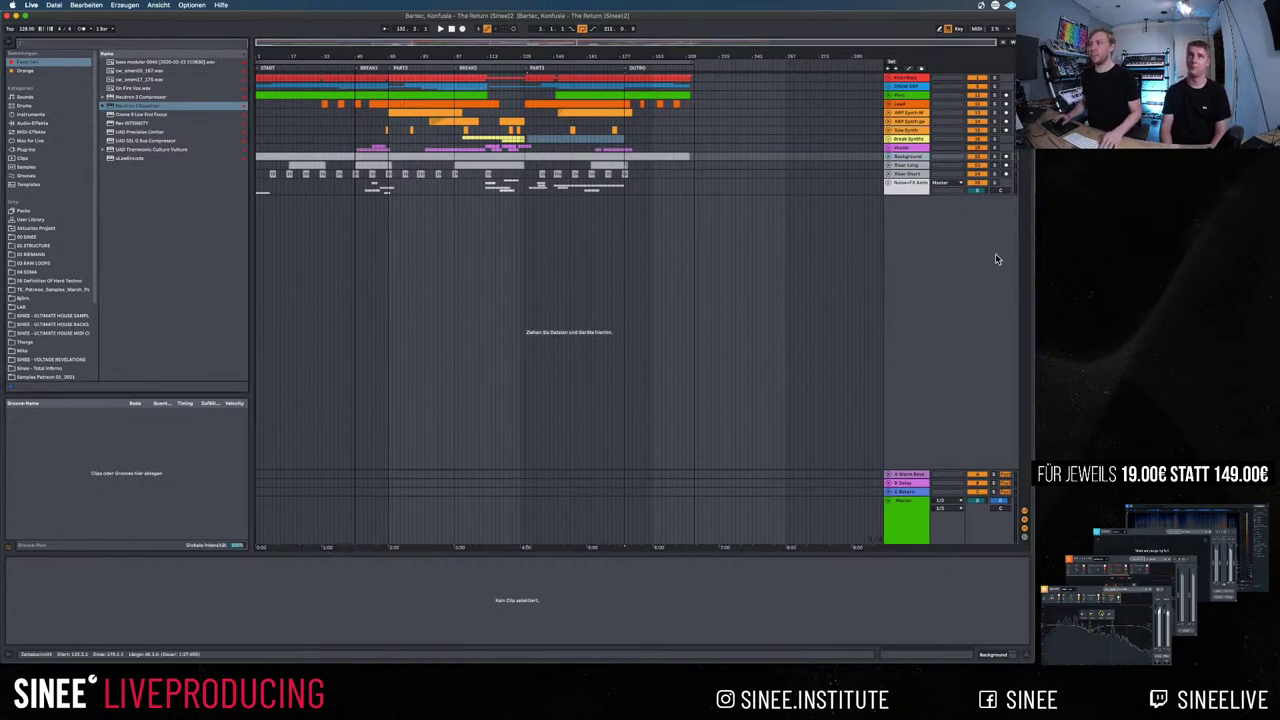
Switch to Finder and import the desktop bounce "Bartec, Konfusia - The Return (Sinee)2" as a new audio track at the arrangement's start
{"action": "key", "text": "super+Tab"}
{"action": "left_click_drag", "start_coordinate": [1079, 271], "coordinate": [1011, 228]}
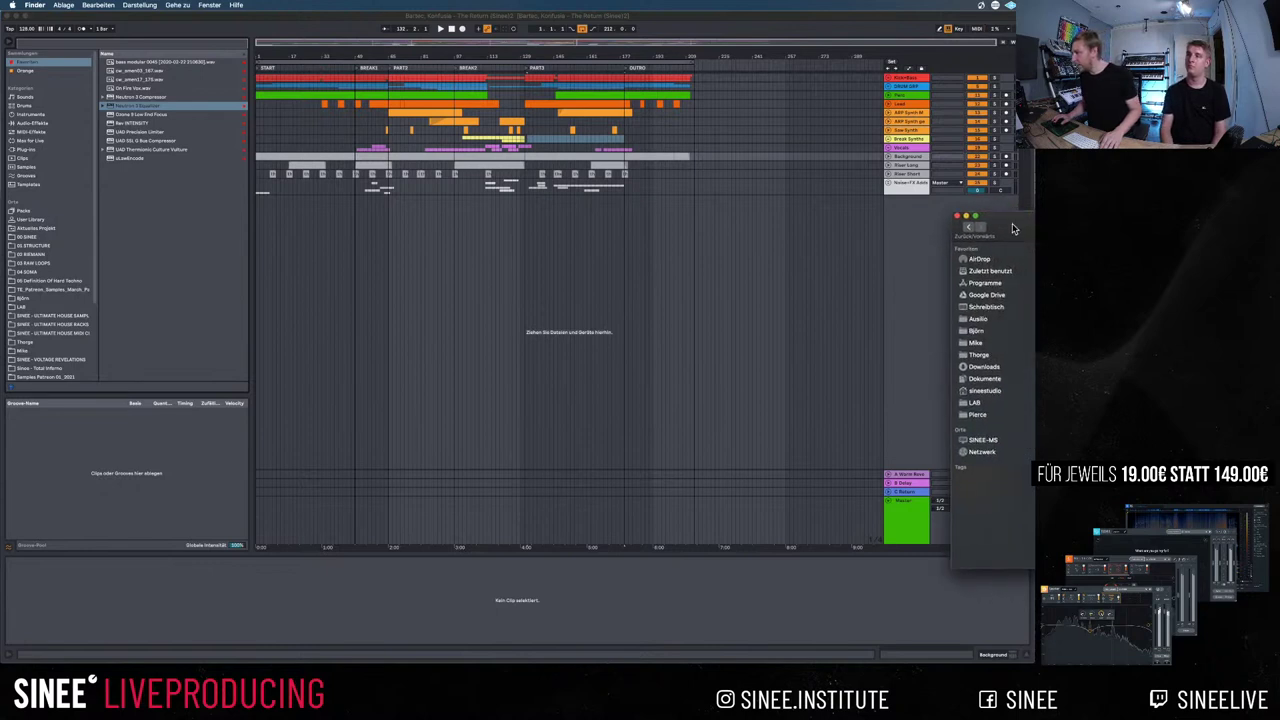
{"action": "left_click", "coordinate": [984, 331]}
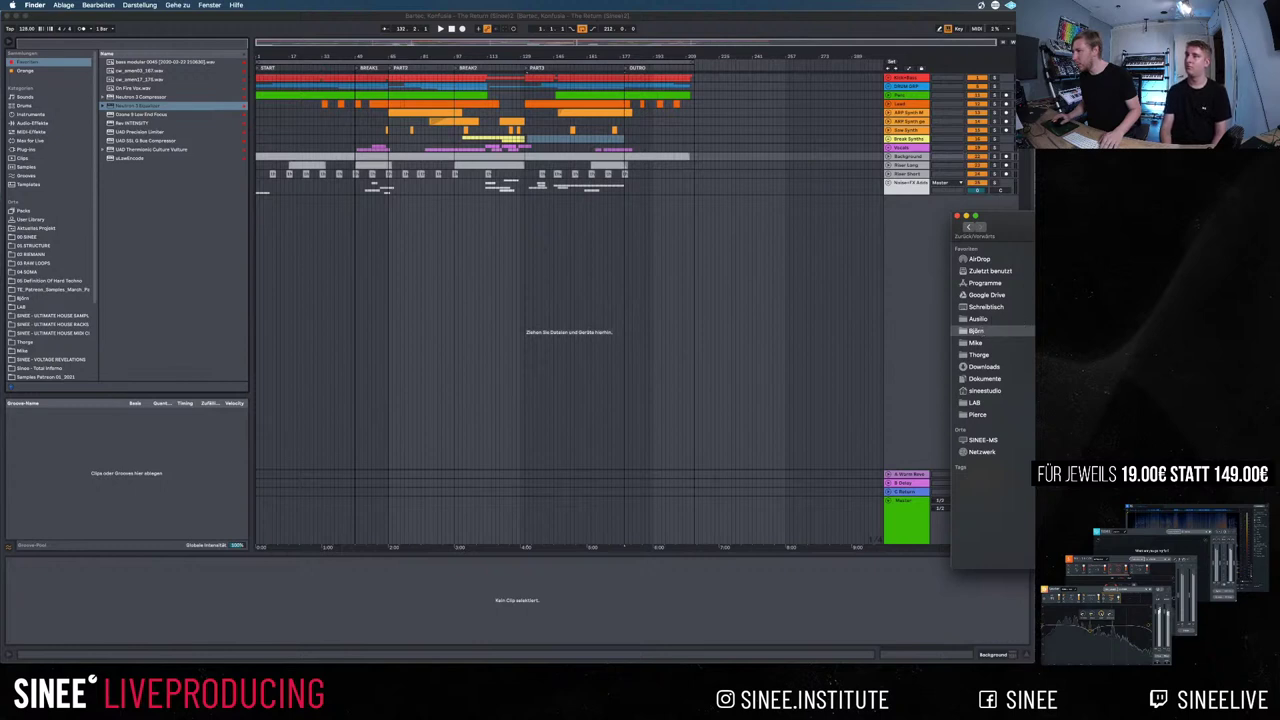
{"action": "left_click_drag", "start_coordinate": [1089, 223], "coordinate": [861, 311]}
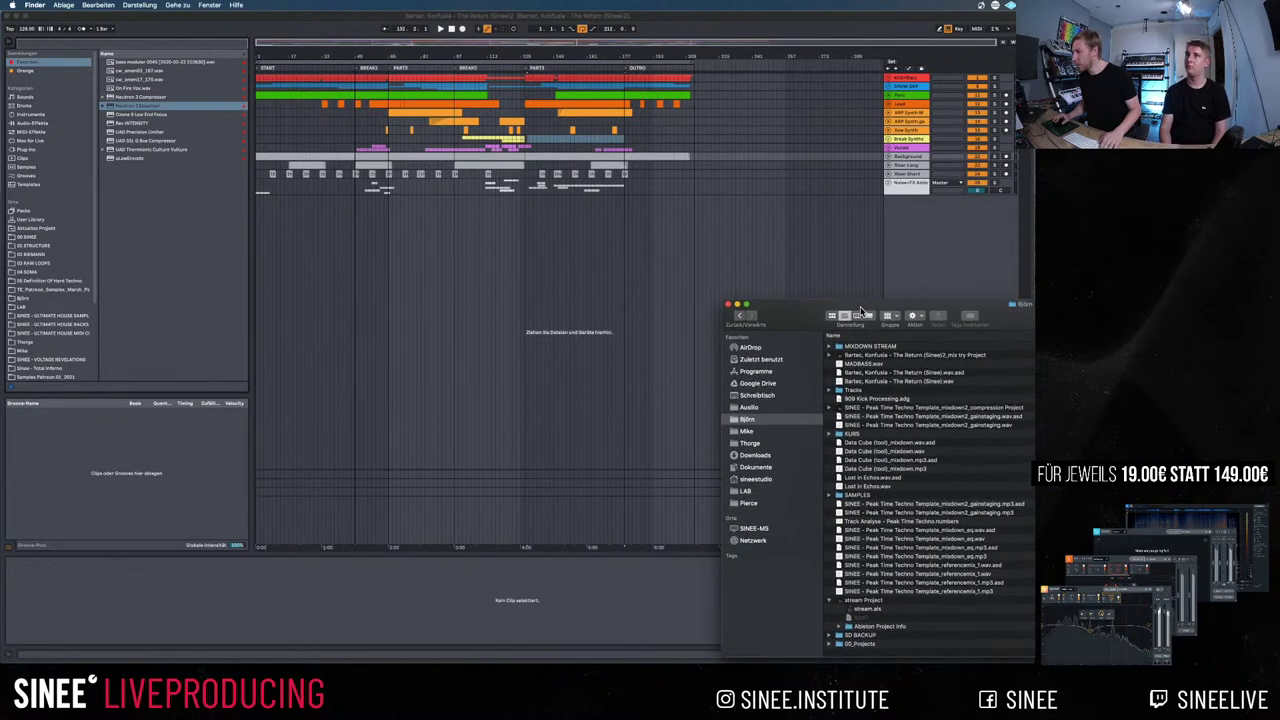
{"action": "left_click", "coordinate": [914, 381]}
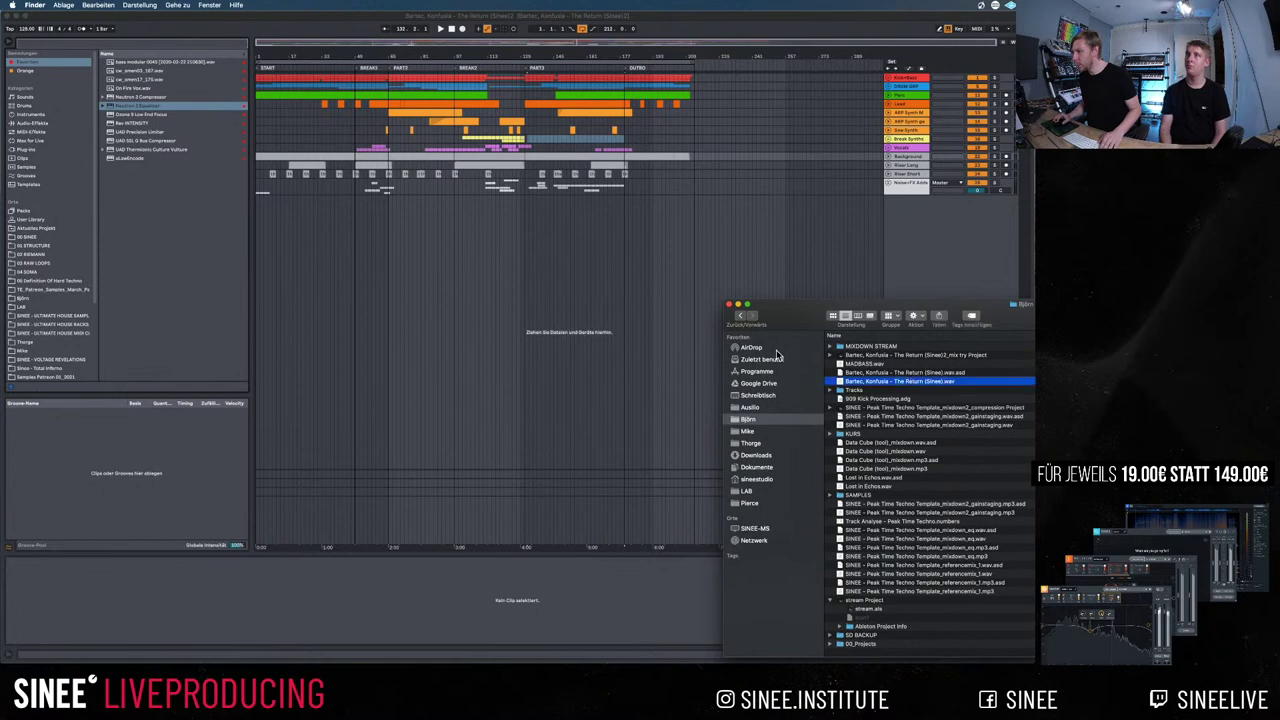
{"action": "left_click", "coordinate": [767, 395]}
{"action": "left_click_drag", "start_coordinate": [810, 322], "coordinate": [261, 234]}
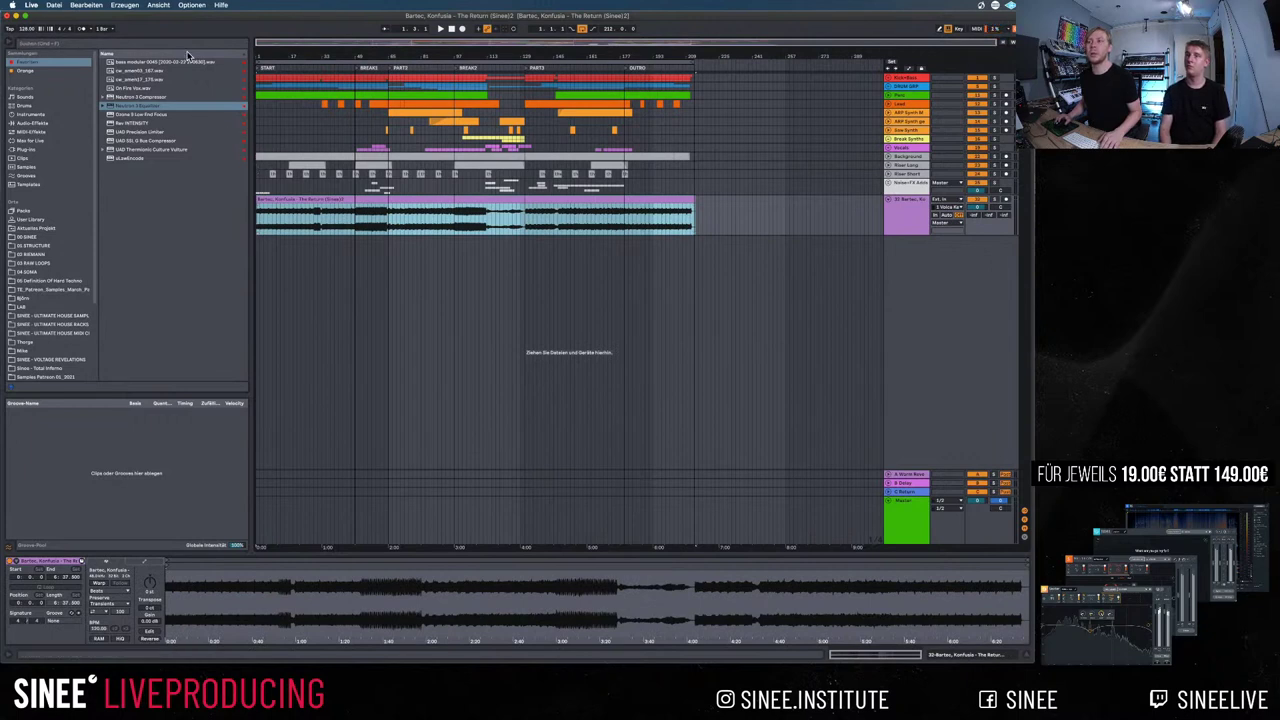
Hide the browser and deactivate the imported reference track
{"action": "left_click", "coordinate": [10, 44]}
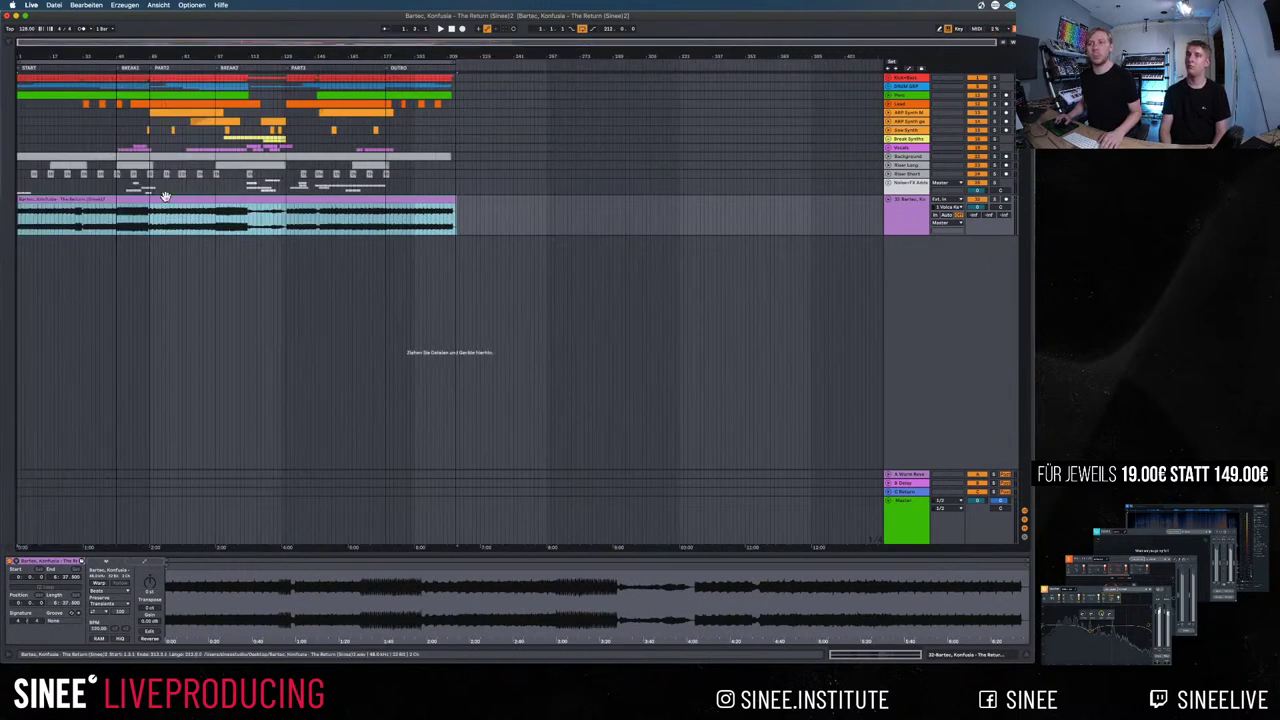
{"action": "left_click", "coordinate": [159, 197]}
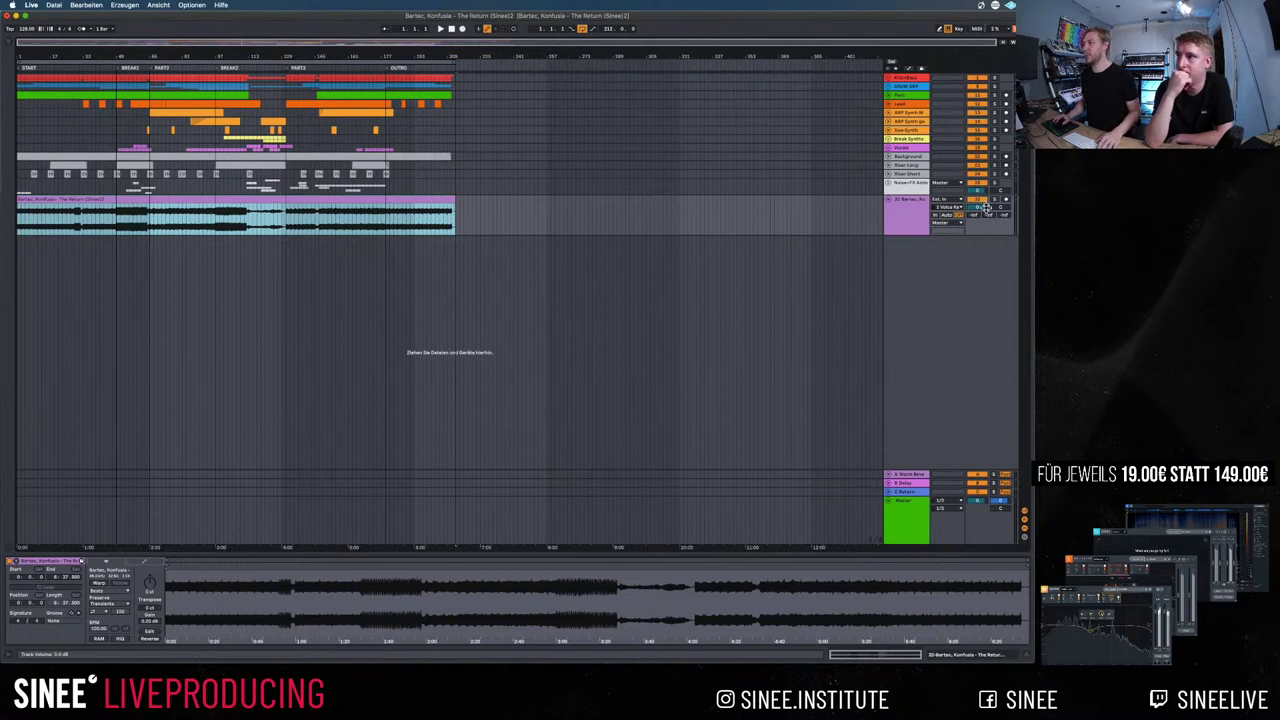
{"action": "left_click", "coordinate": [423, 212]}
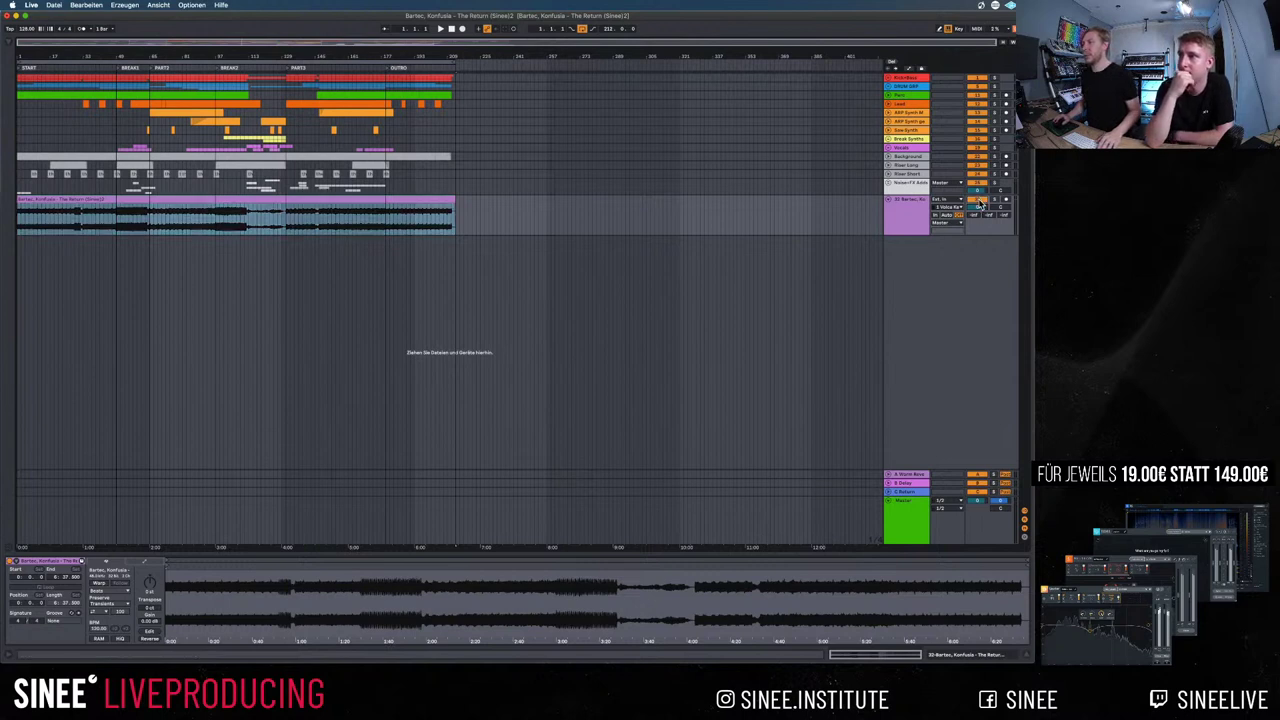
{"action": "left_click", "coordinate": [367, 200]}
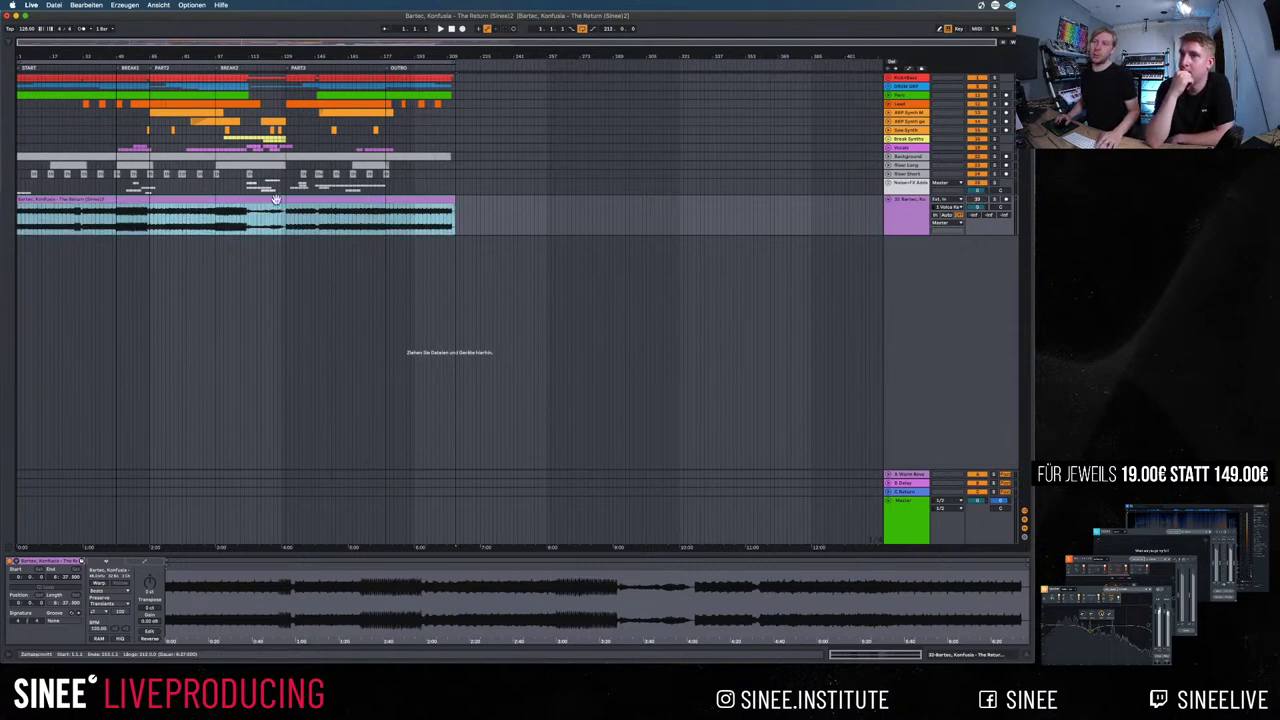
{"action": "left_click", "coordinate": [922, 206]}
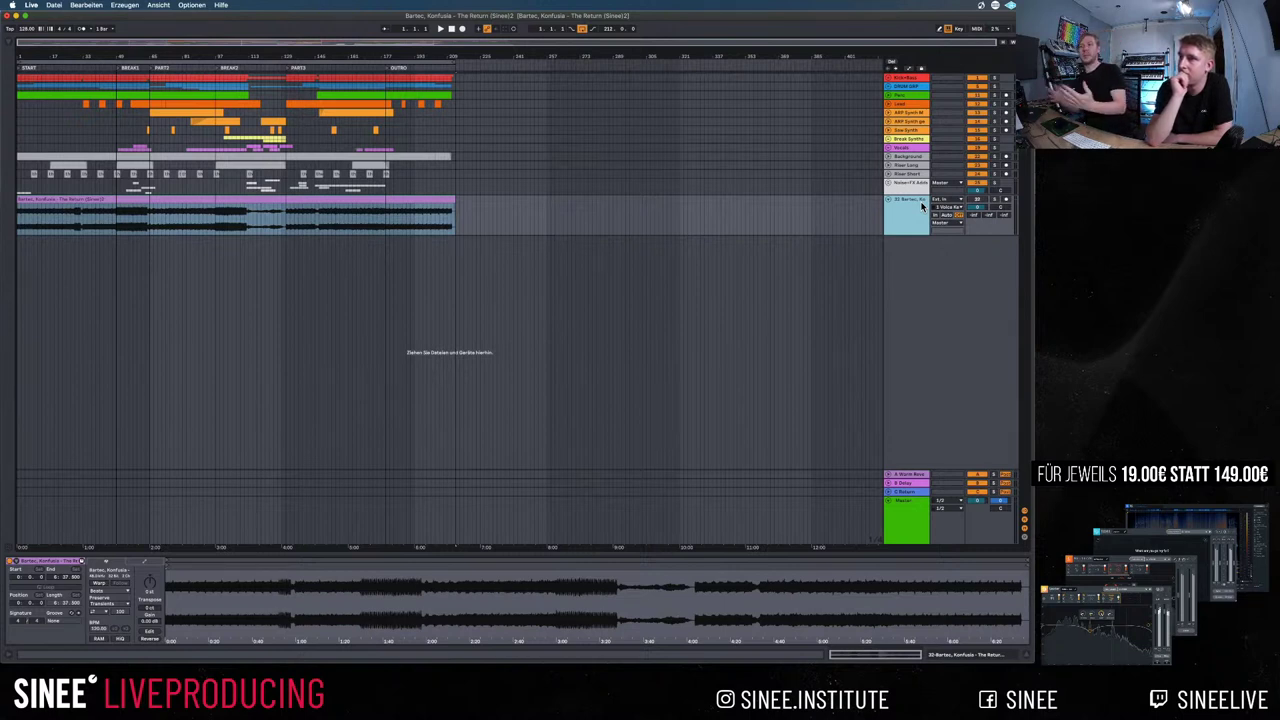
{"action": "left_click", "coordinate": [918, 206]}
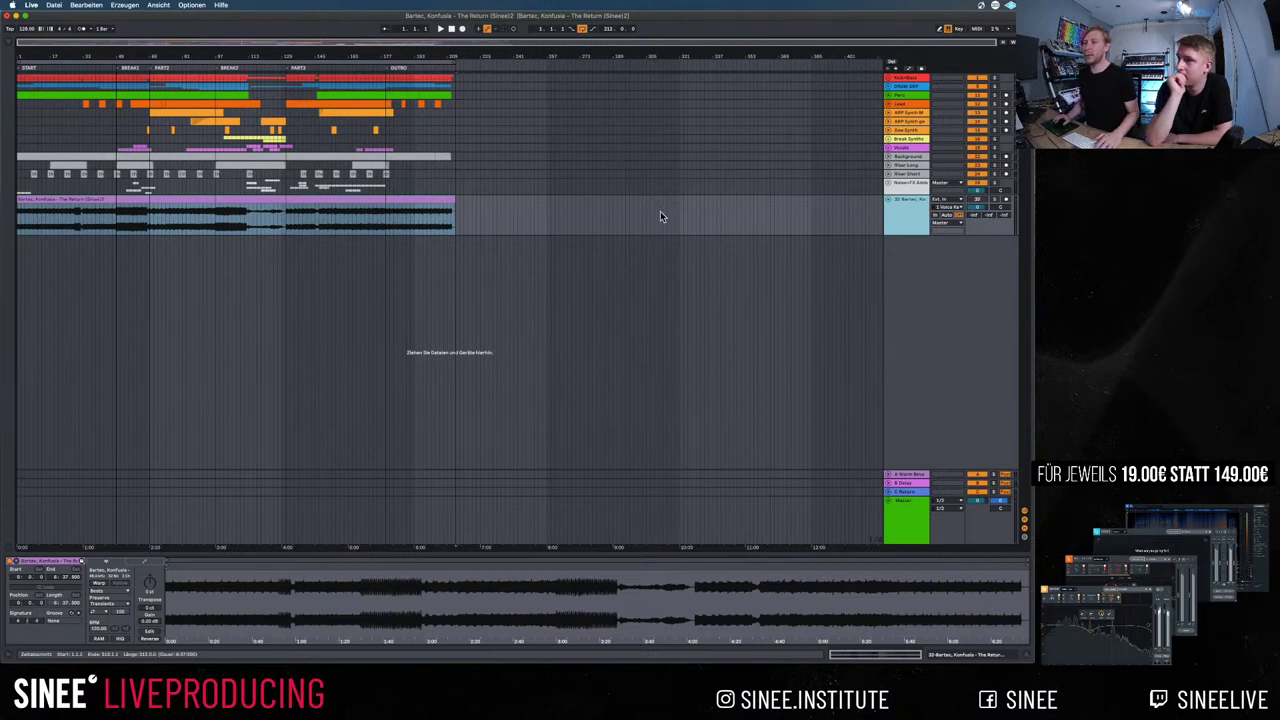
{"action": "left_click", "coordinate": [295, 200]}
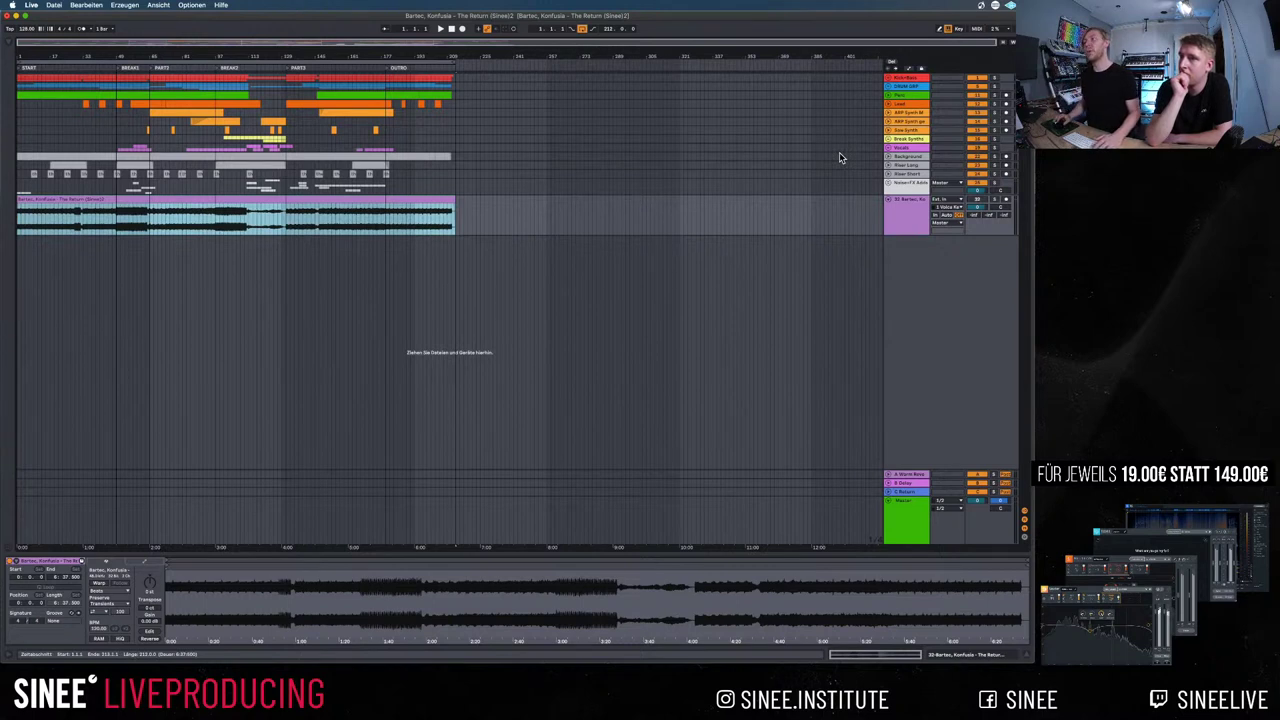
{"action": "left_click", "coordinate": [913, 185]}
{"action": "left_click", "coordinate": [913, 174]}
{"action": "left_click", "coordinate": [913, 166]}
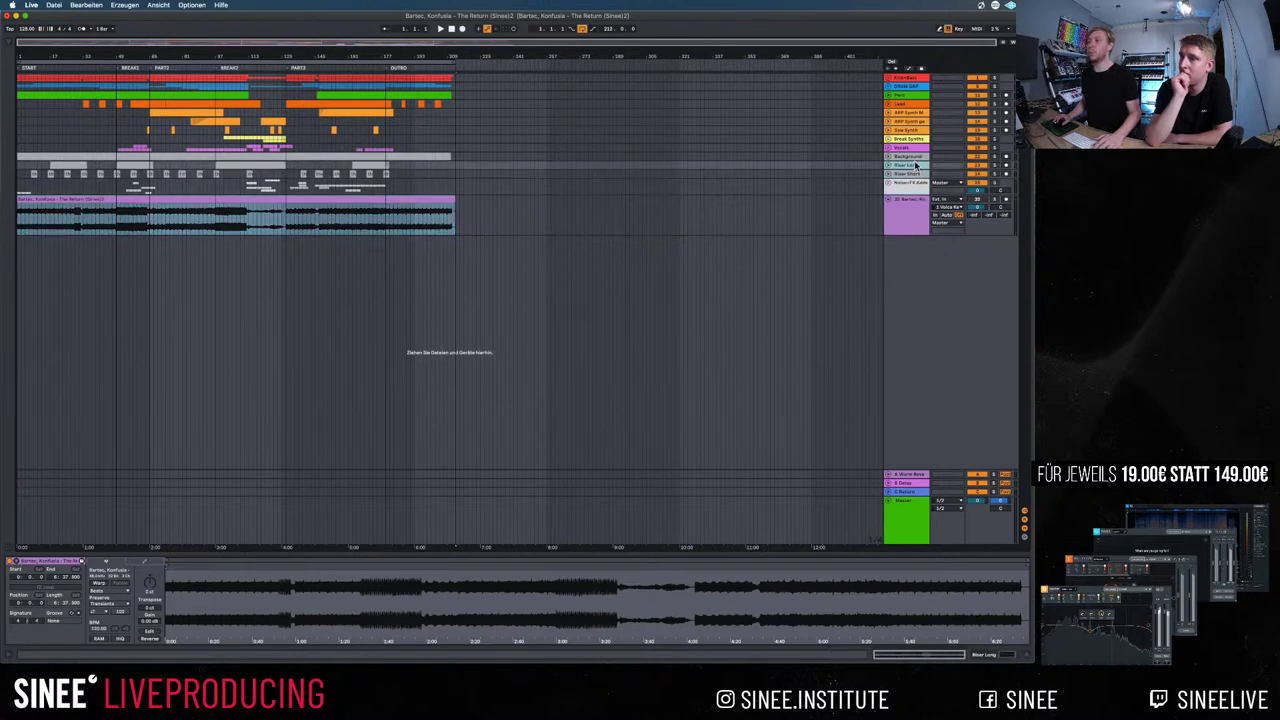
{"action": "left_click", "coordinate": [913, 158]}
Select the imported reference track and play the arrangement from the beginning
{"action": "left_click", "coordinate": [910, 200]}
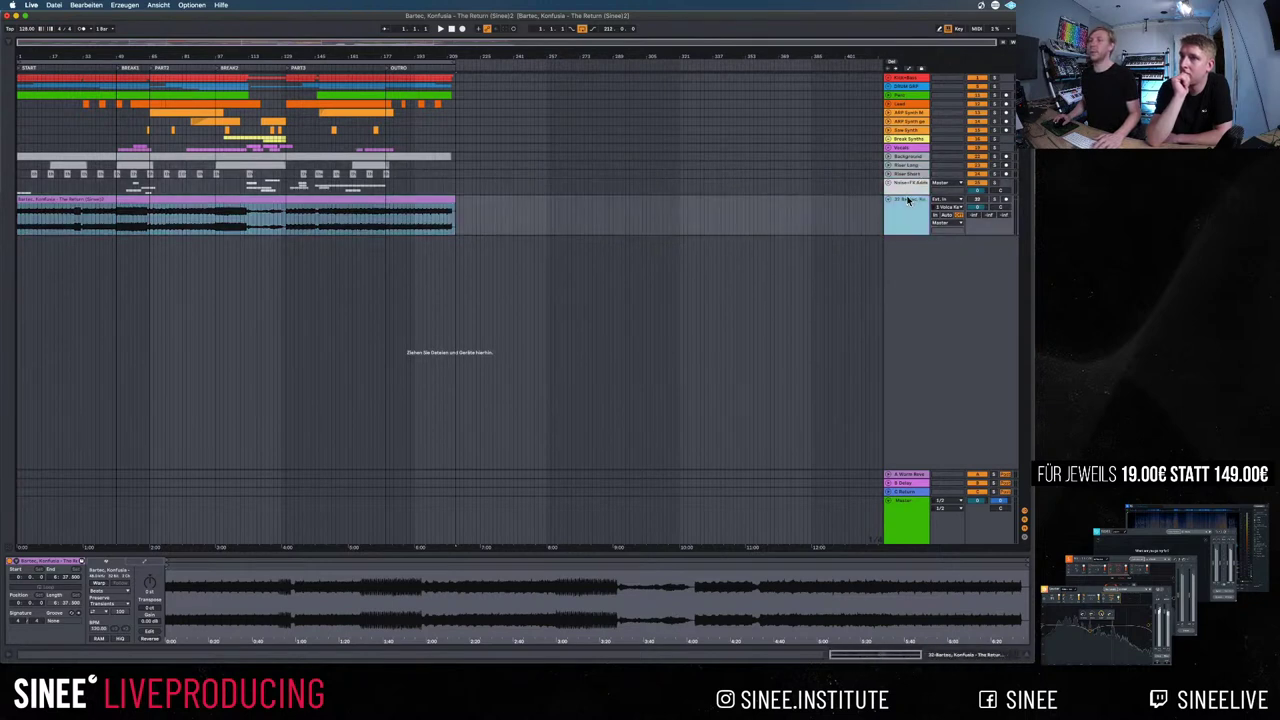
{"action": "left_click", "coordinate": [452, 30]}
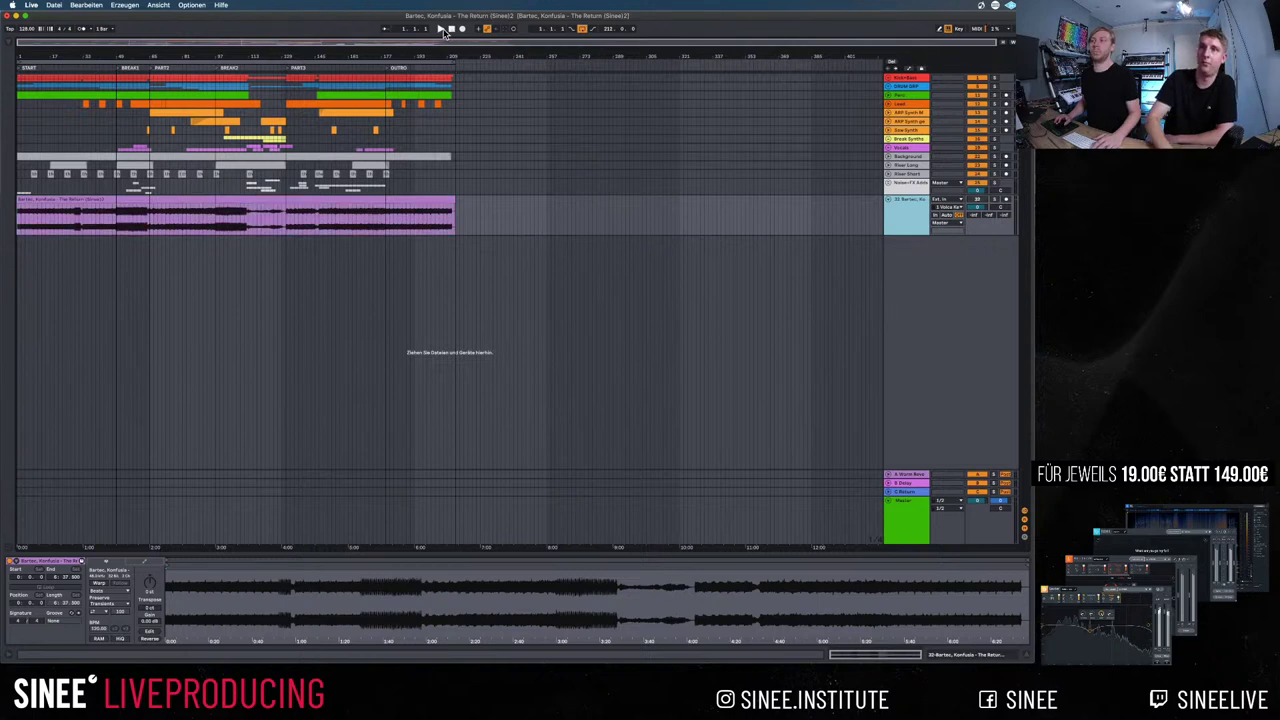
{"action": "left_click", "coordinate": [441, 29]}
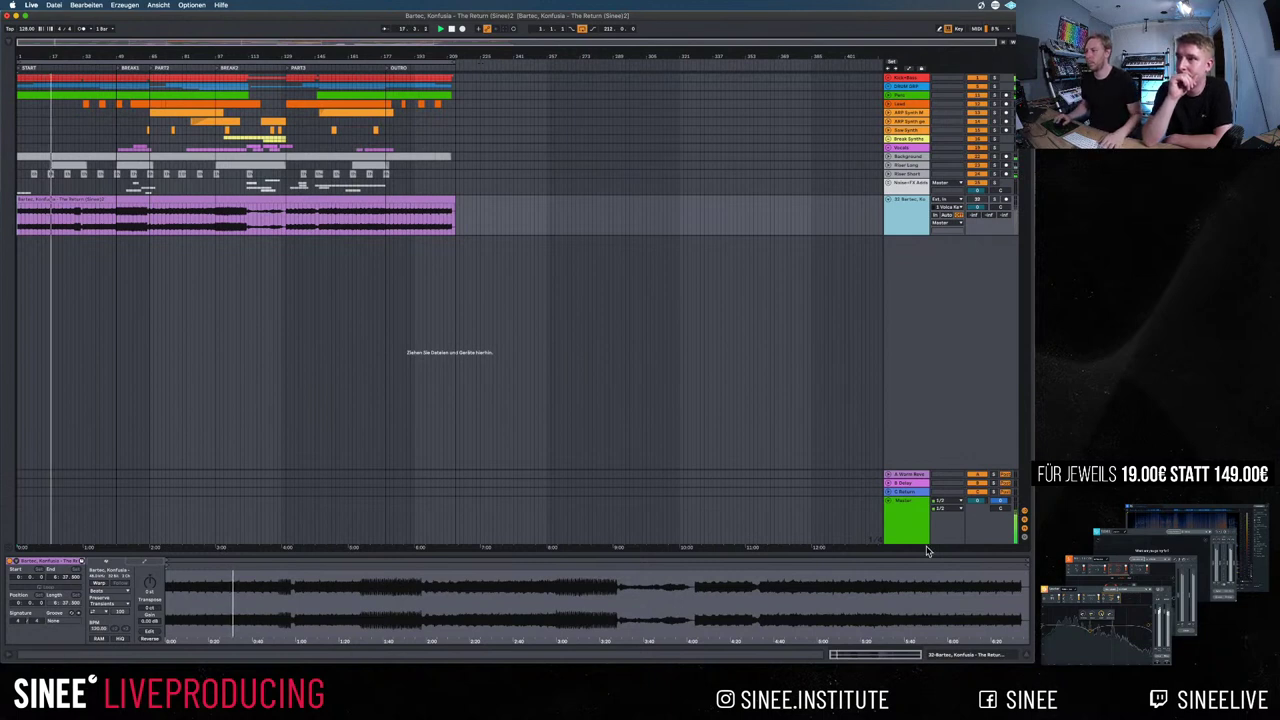
Select the master track, reopen the browser, and search all results and favourites for "insights"
{"action": "left_click", "coordinate": [913, 518]}
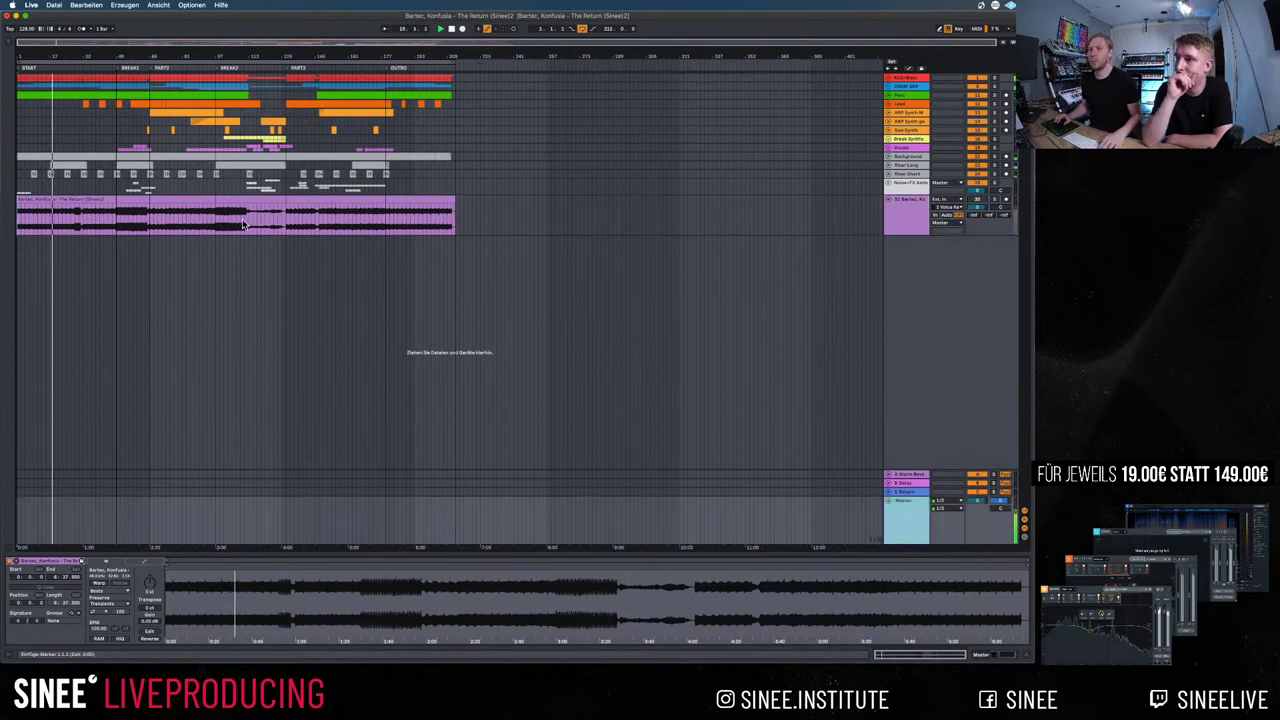
{"action": "left_click", "coordinate": [12, 45]}
{"action": "left_click", "coordinate": [62, 47]}
{"action": "type", "text": "In"}
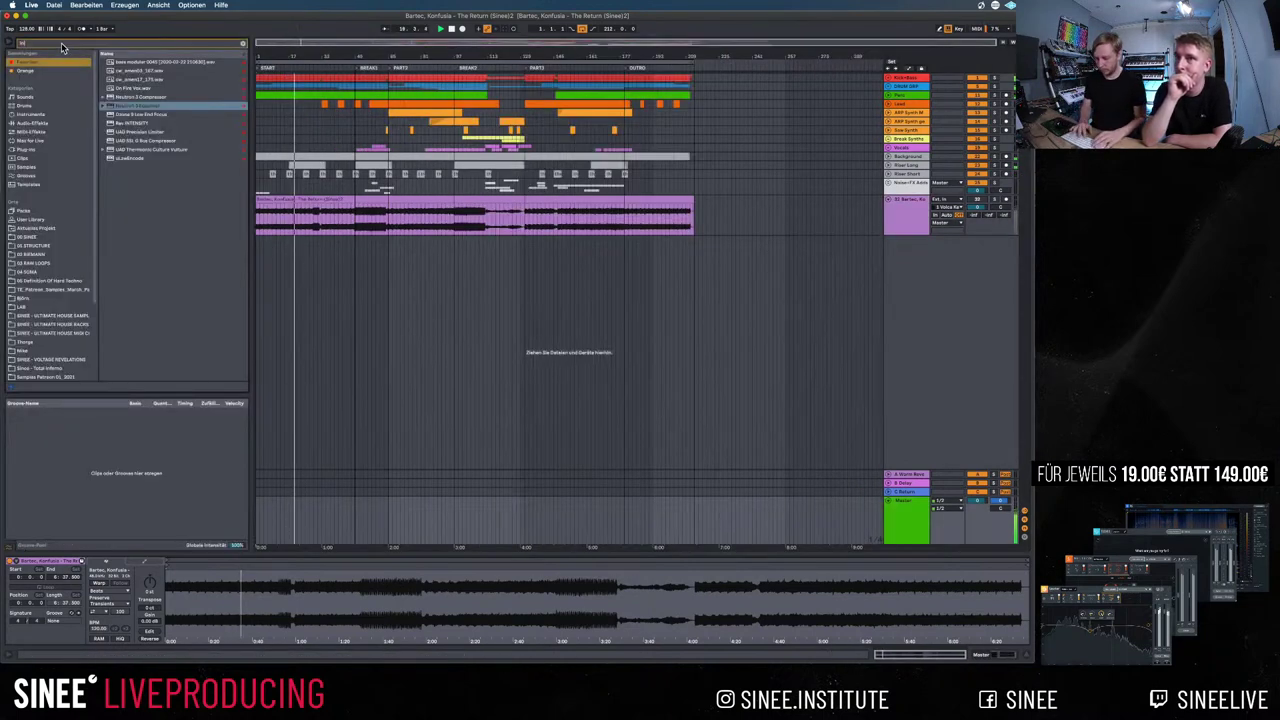
{"action": "type", "text": "sight"}
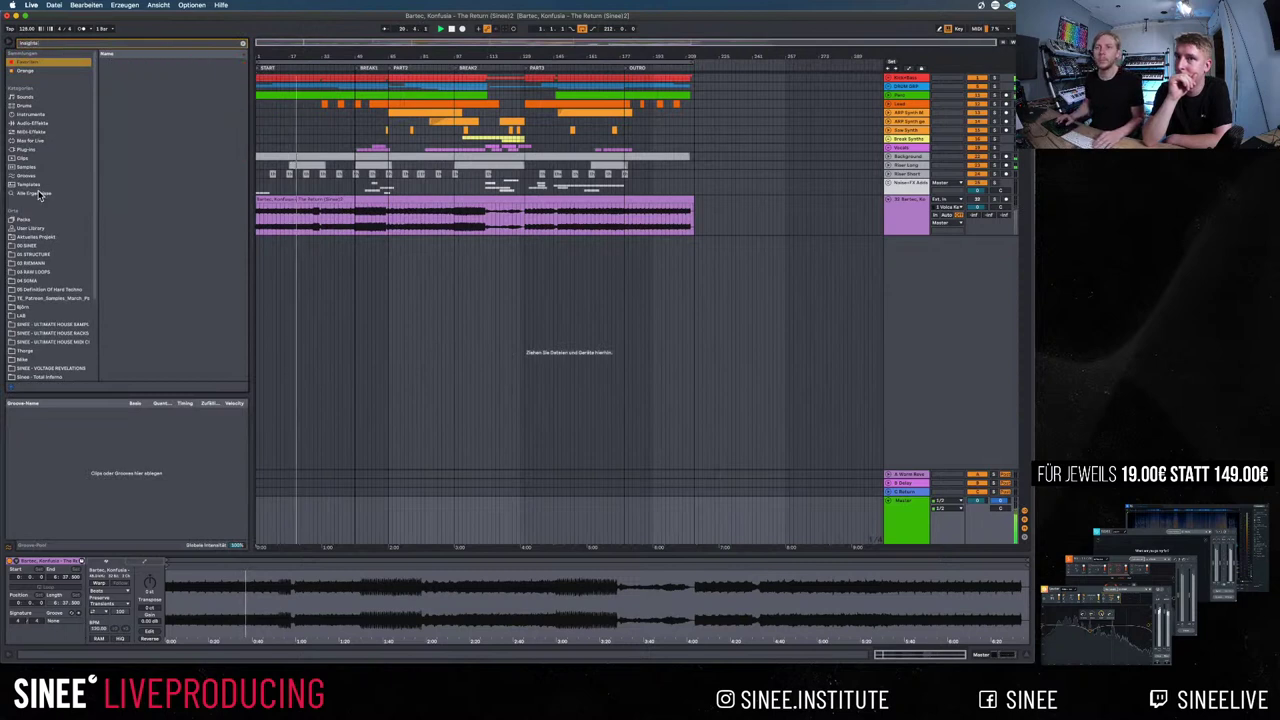
{"action": "left_click", "coordinate": [40, 195]}
{"action": "left_click", "coordinate": [94, 62]}
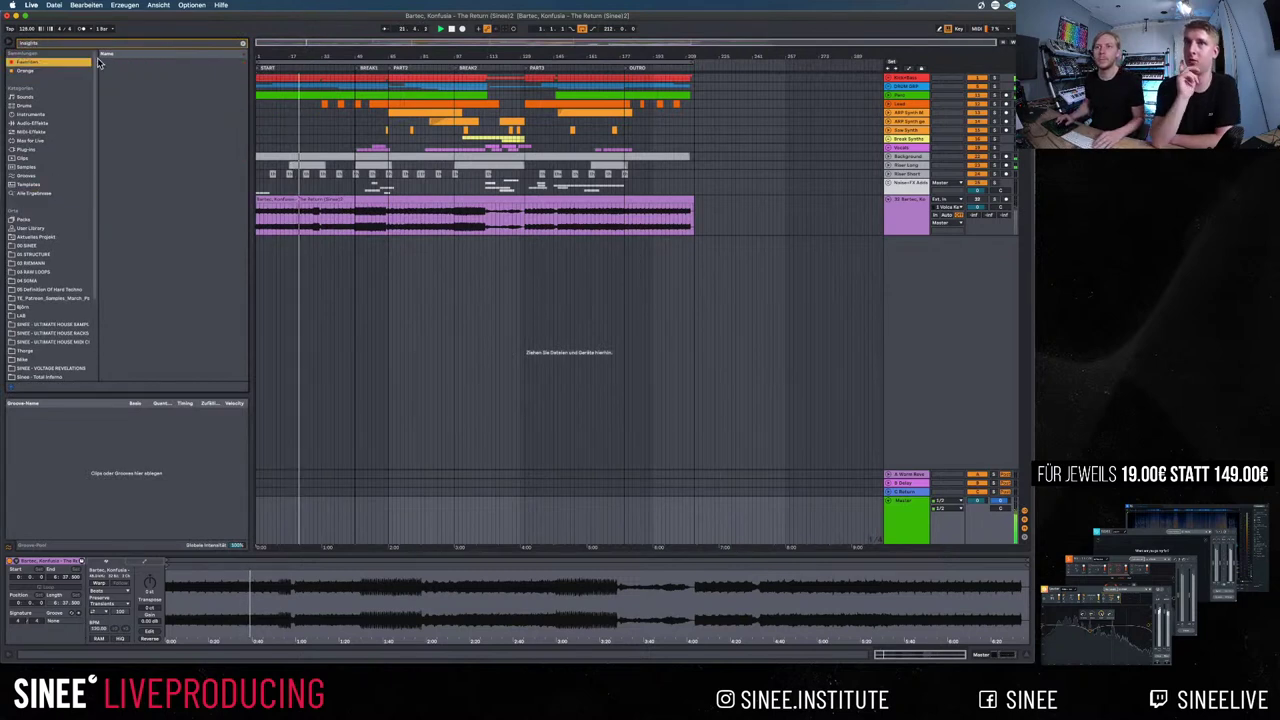
Search the favourites, all results, and the VST3 and VST plug-ins for "ins", then clear the search
{"action": "double_click", "coordinate": [172, 45]}
{"action": "type", "text": "uad"}
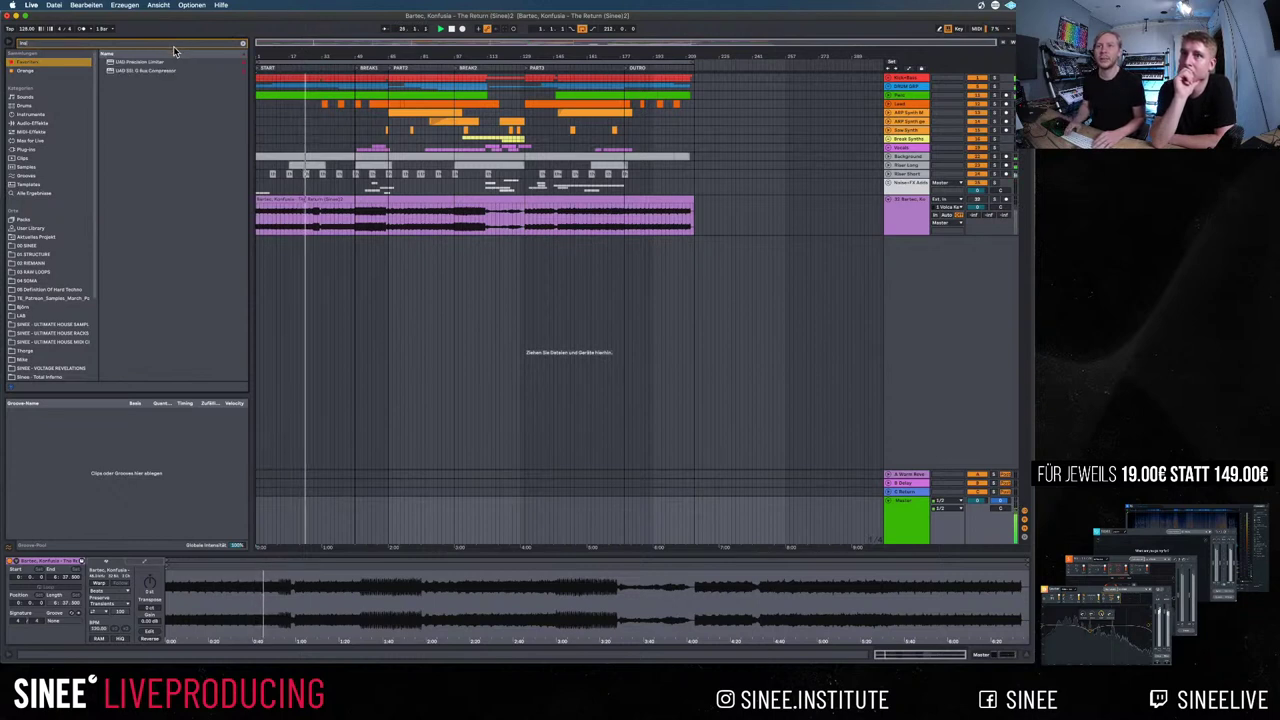
{"action": "left_click", "coordinate": [35, 193]}
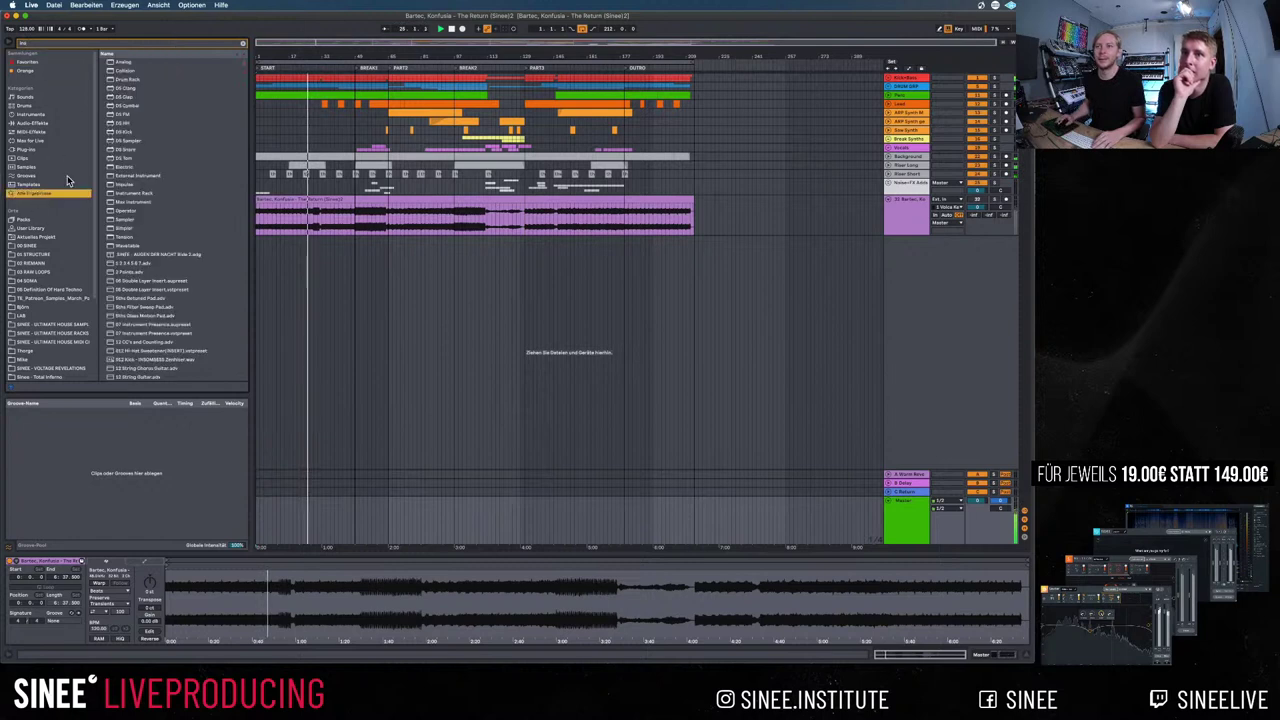
{"action": "left_click", "coordinate": [29, 150]}
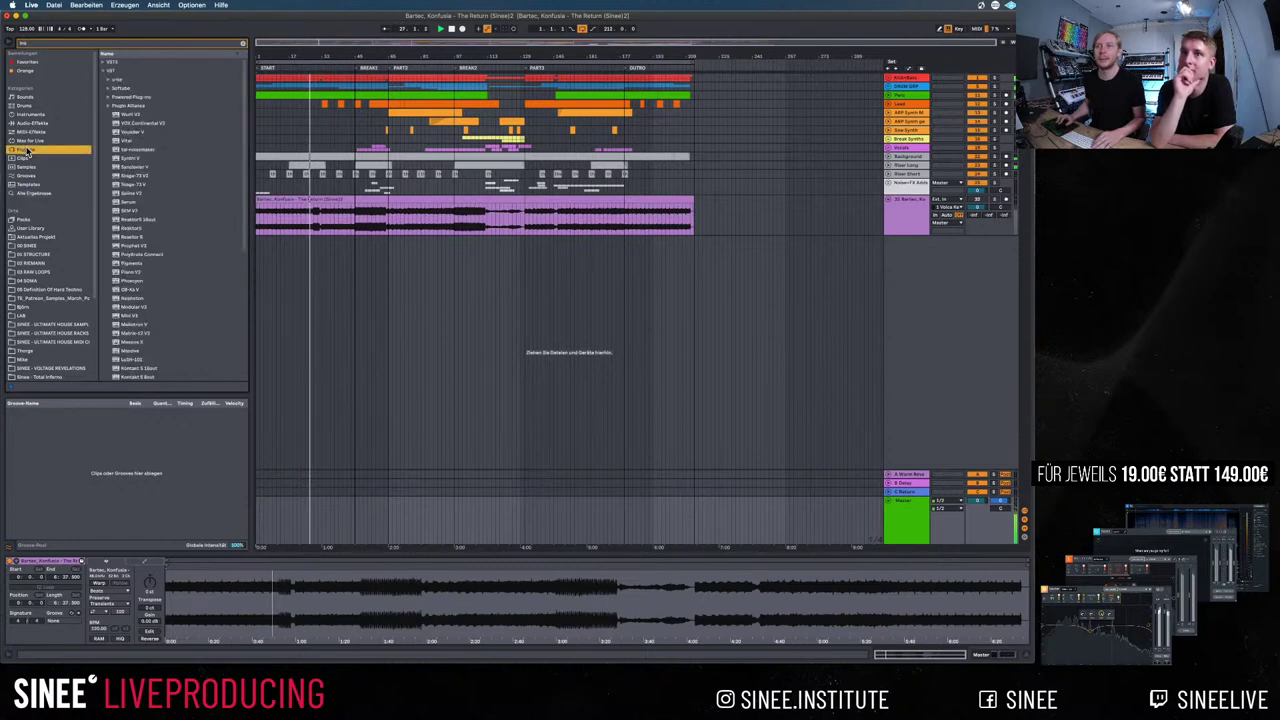
{"action": "left_click", "coordinate": [104, 63]}
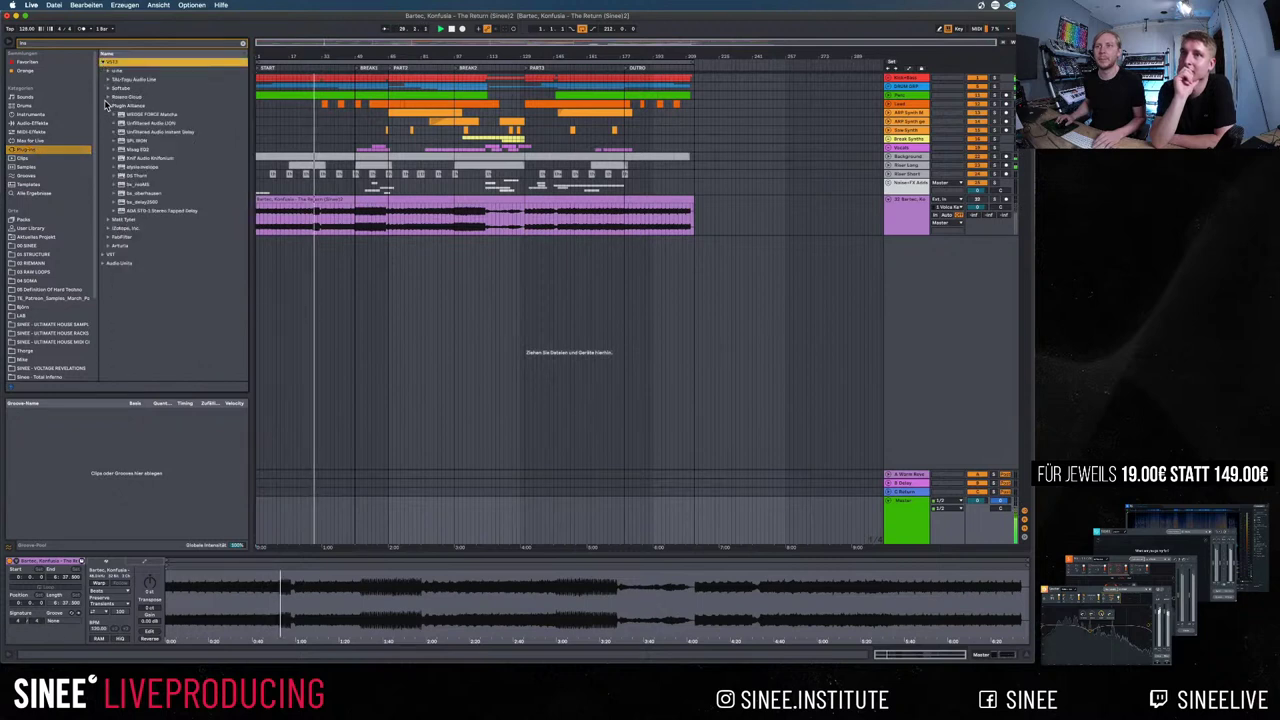
{"action": "left_click", "coordinate": [110, 105]}
{"action": "left_click", "coordinate": [103, 63]}
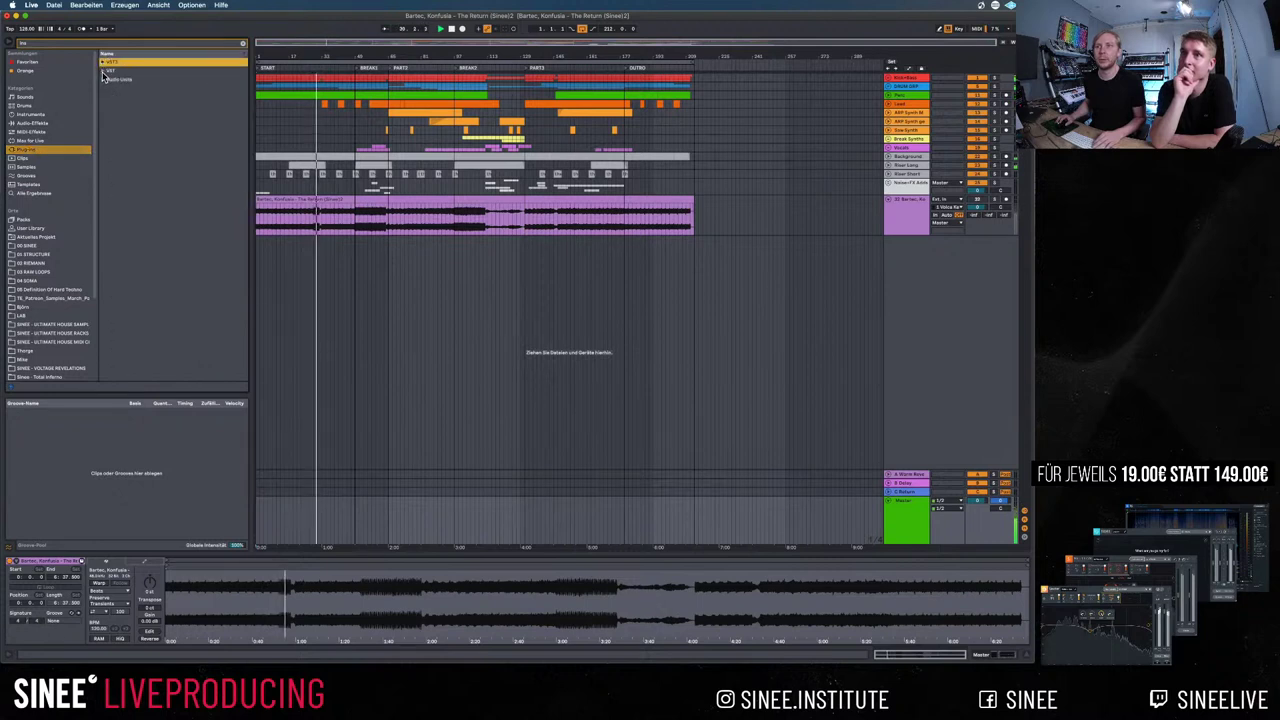
{"action": "left_click", "coordinate": [104, 72]}
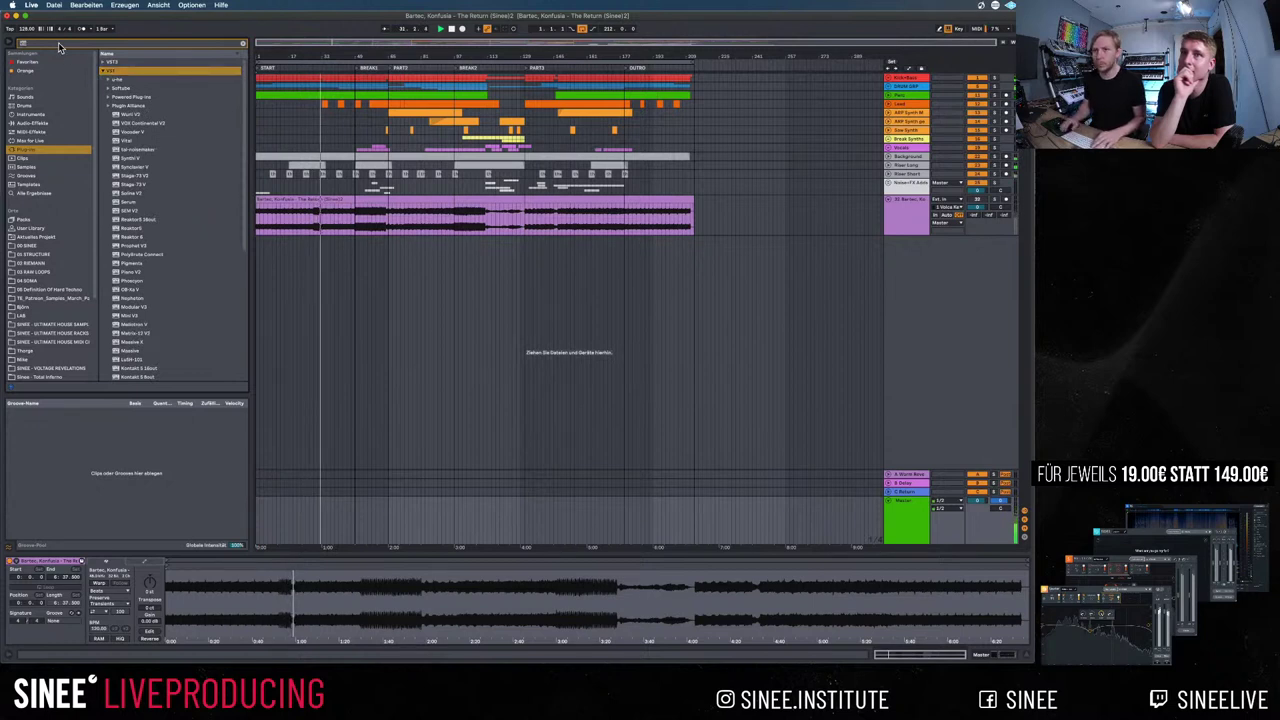
{"action": "key", "text": "Escape"}
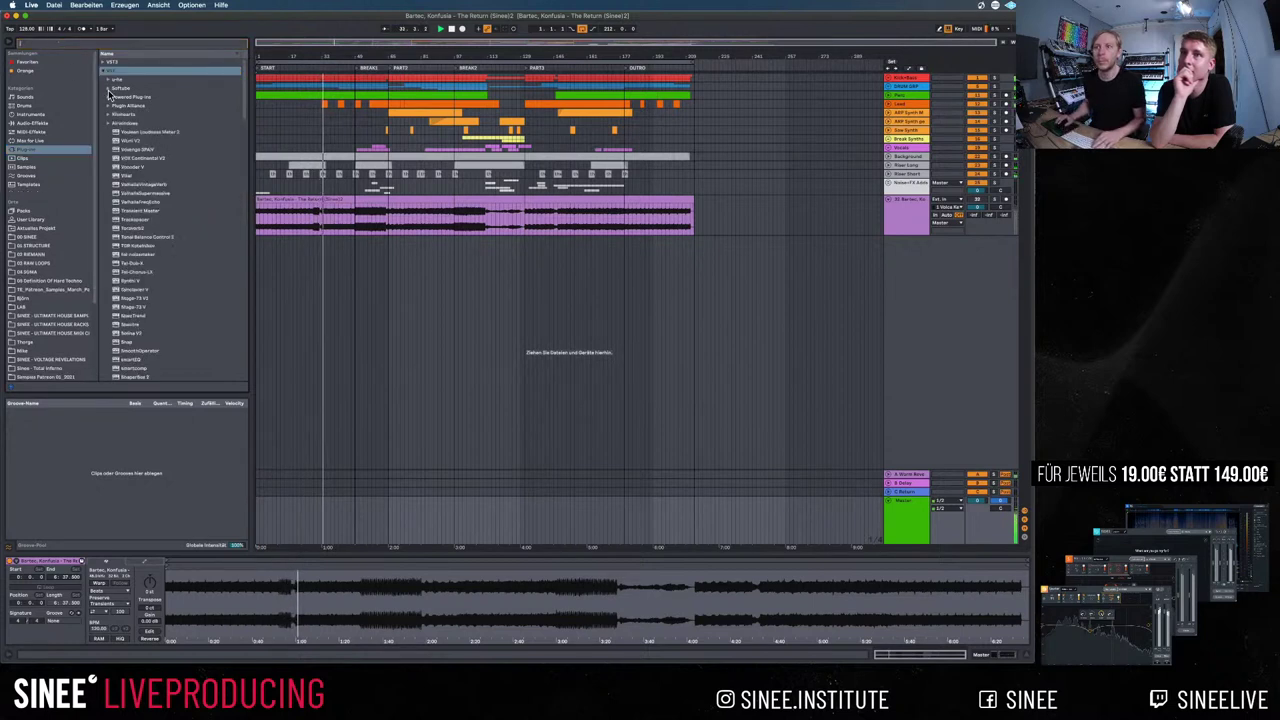
Add Insight 2 from iZotope's VST3 plug-ins to the master track and dismiss its layout presets
{"action": "left_click", "coordinate": [108, 88]}
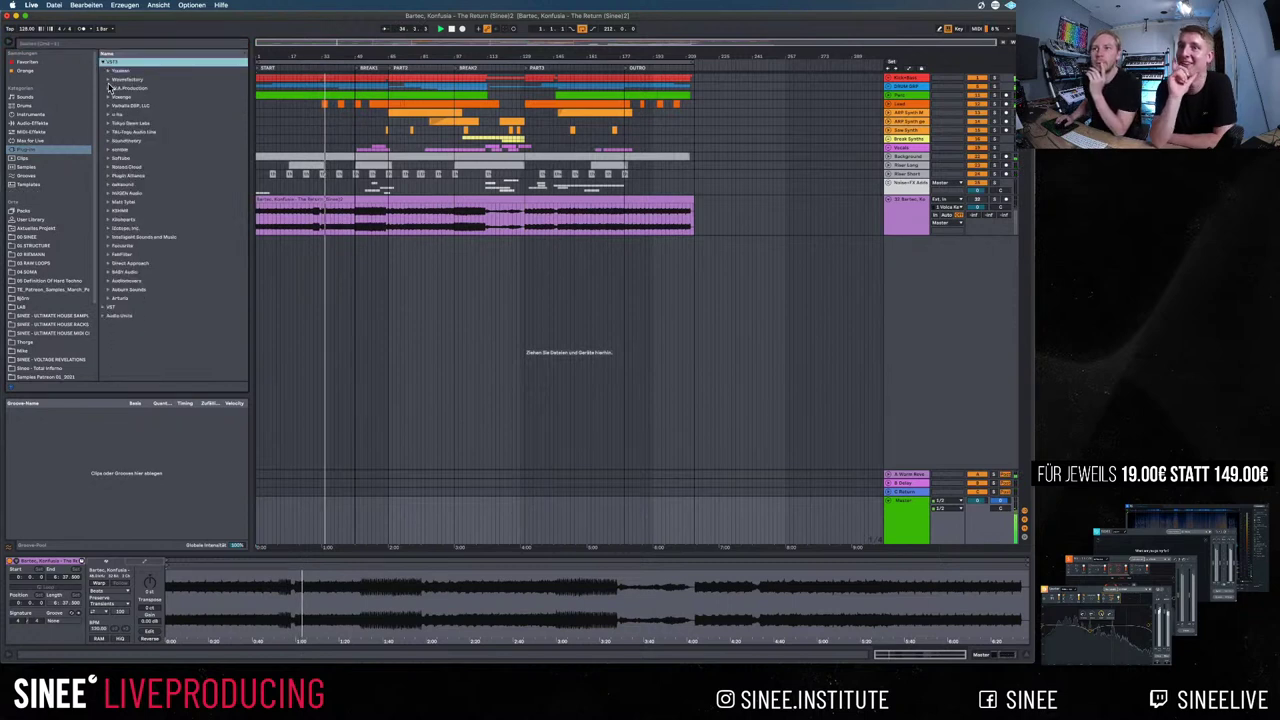
{"action": "left_click", "coordinate": [106, 230]}
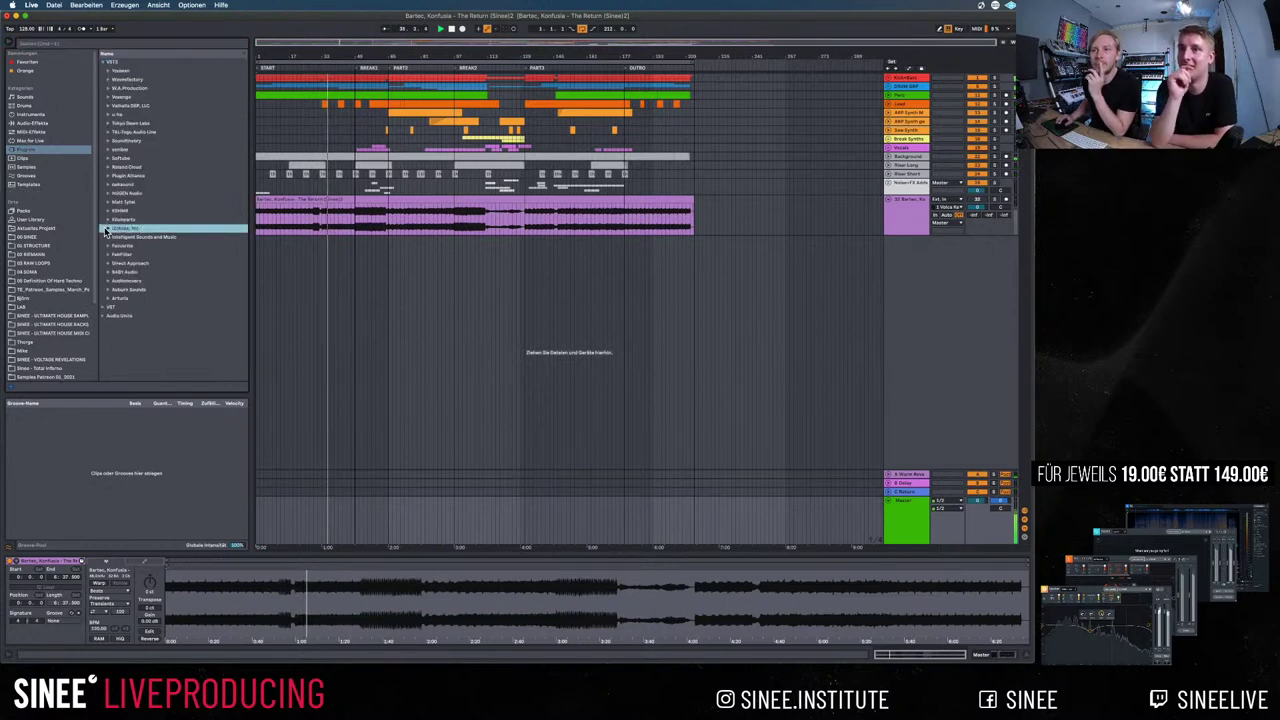
{"action": "left_click", "coordinate": [106, 230]}
{"action": "scroll", "coordinate": [164, 294], "scroll_direction": "down", "scroll_amount": 5}
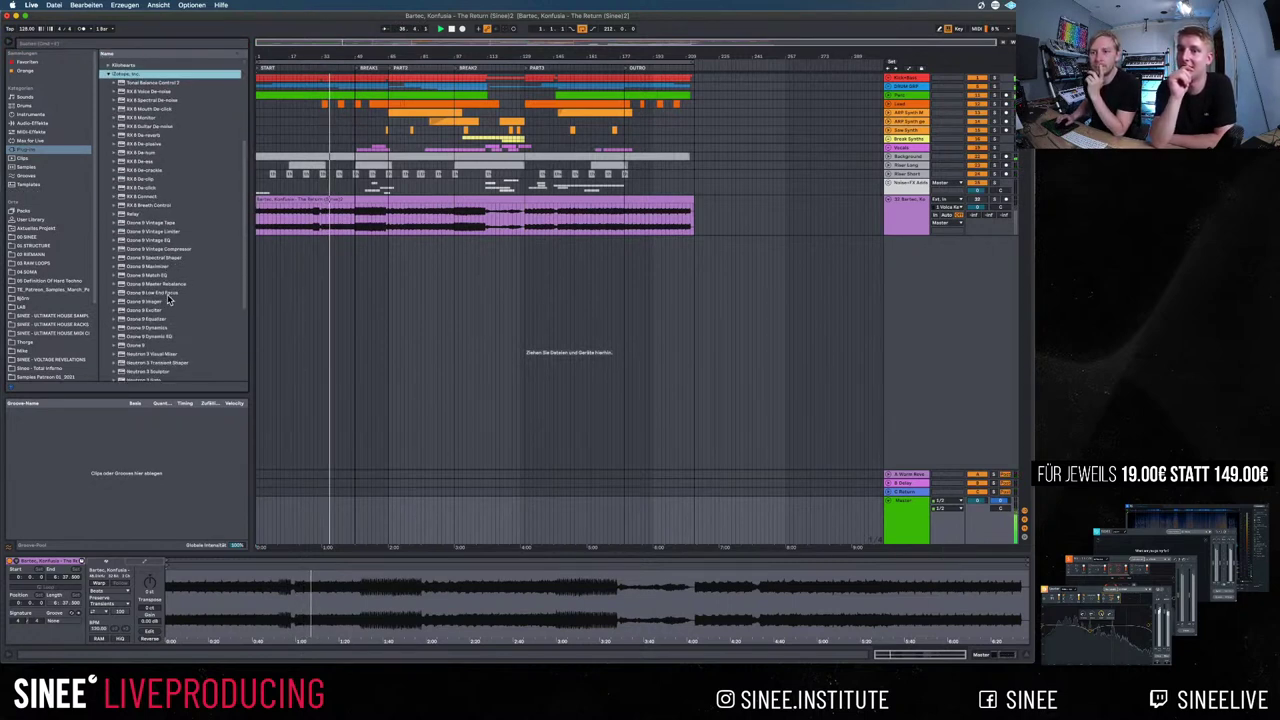
{"action": "scroll", "coordinate": [167, 300], "scroll_direction": "down", "scroll_amount": 3}
{"action": "left_click_drag", "start_coordinate": [140, 322], "coordinate": [902, 512]}
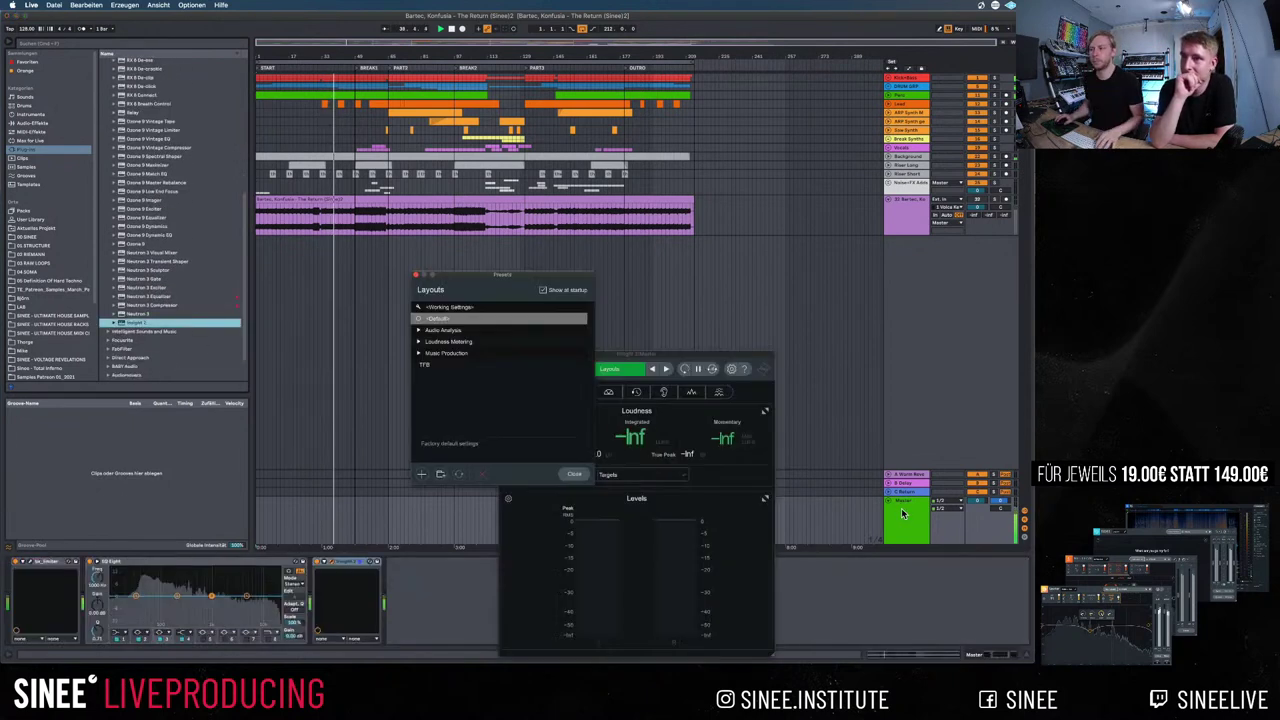
{"action": "left_click", "coordinate": [418, 276]}
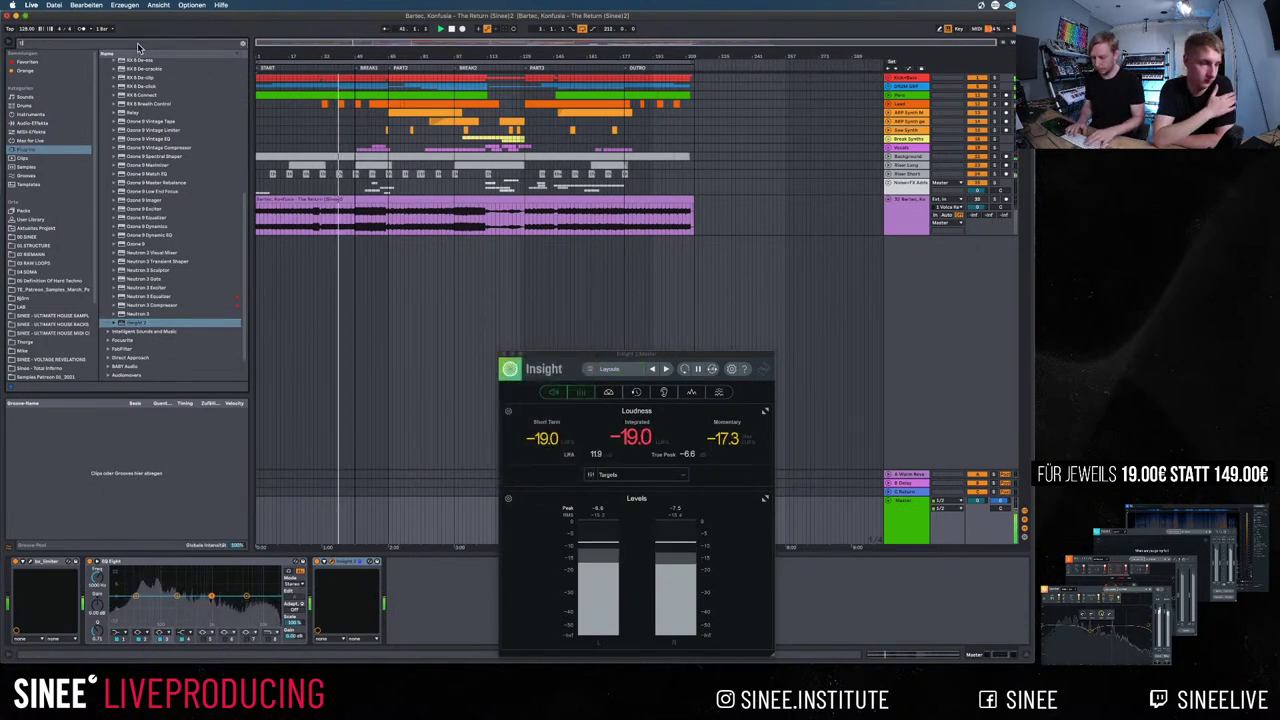
Search for "tonal", add Tonal Balance Control 2 after Insight 2 on the master, and delete the two devices ahead of Insight 2
{"action": "type", "text": "tonal"}
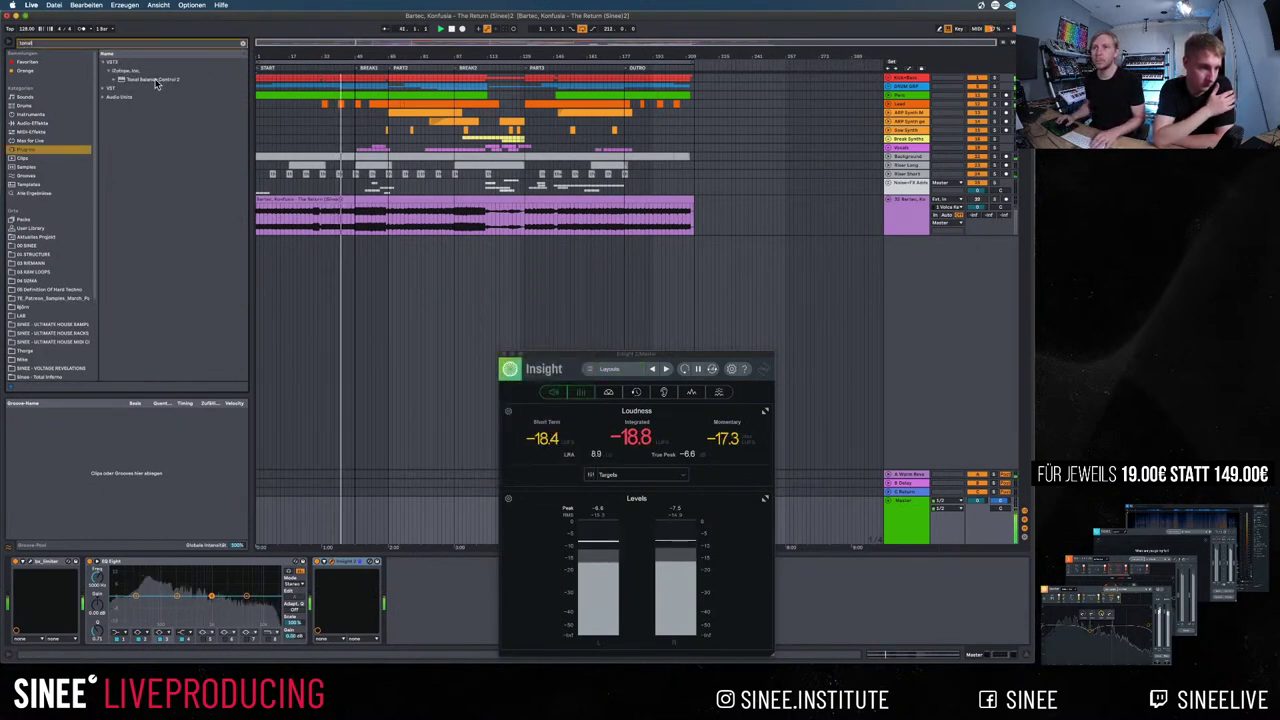
{"action": "left_click_drag", "start_coordinate": [150, 79], "coordinate": [402, 584]}
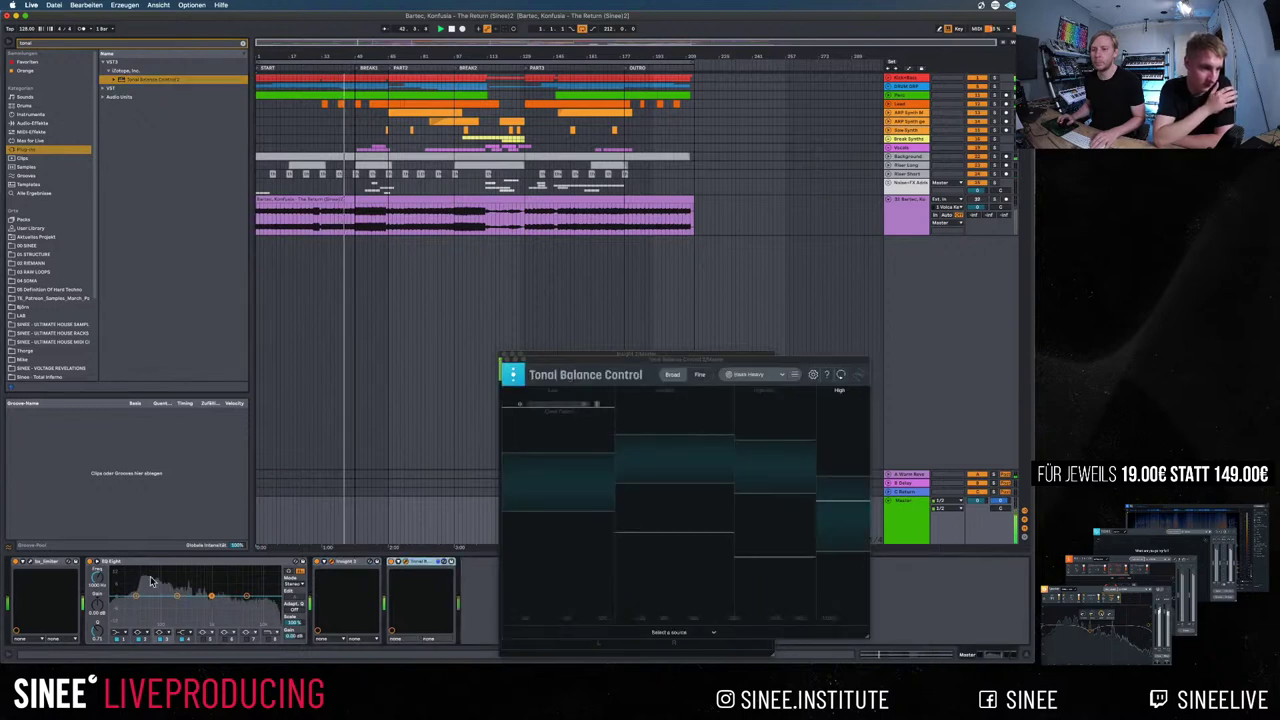
{"action": "left_click", "coordinate": [48, 566]}
{"action": "key", "text": "Delete"}
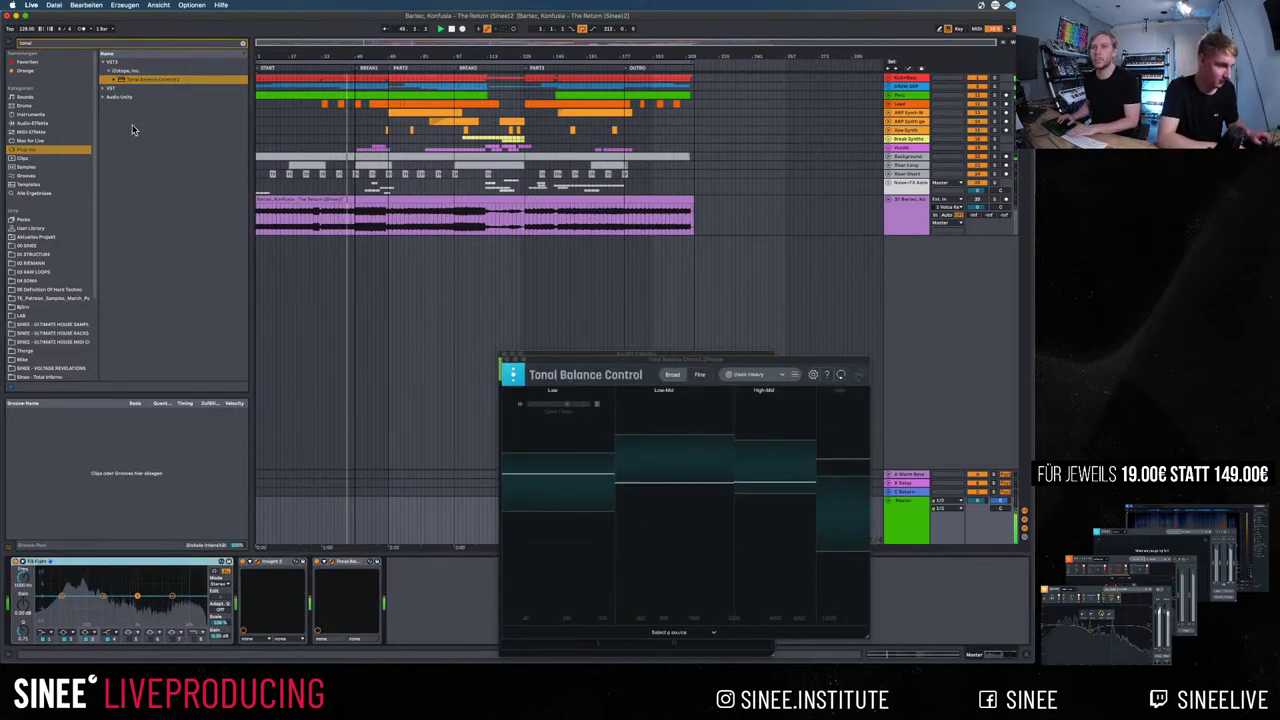
{"action": "key", "text": "Delete"}
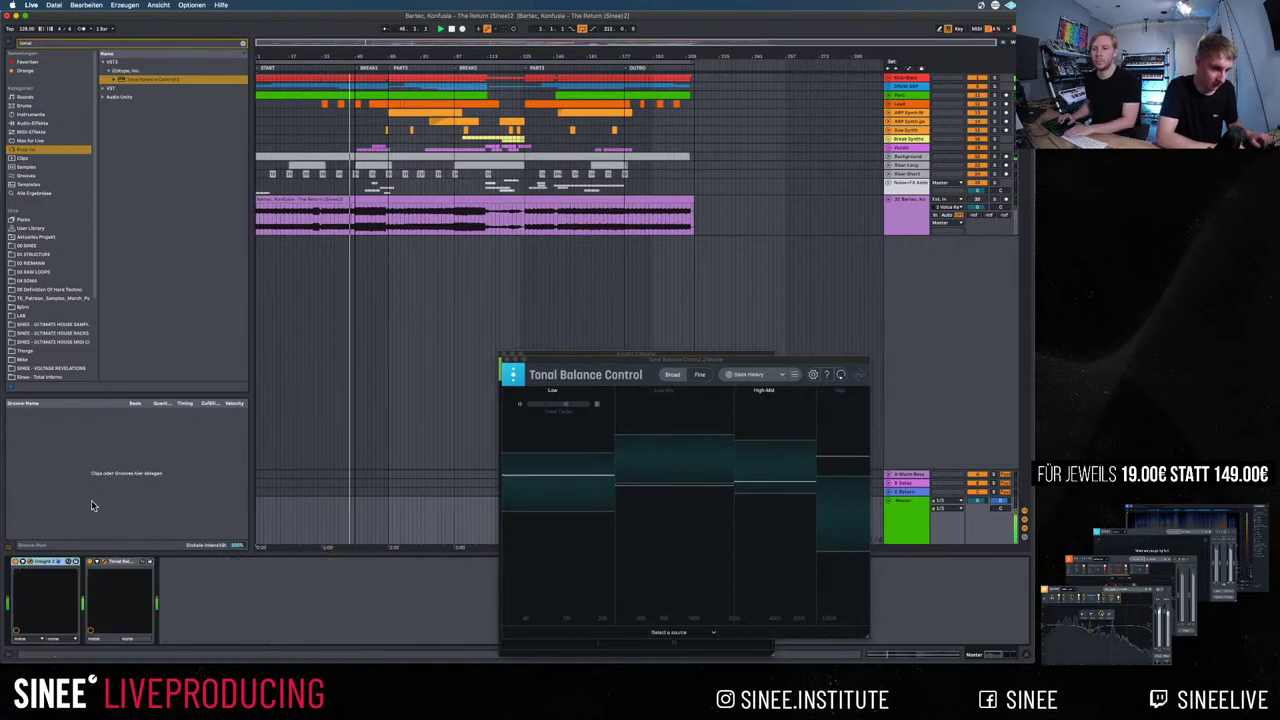
Search the plug-ins for "meter" and add Plugin Alliance's bx_meter to the end of the master chain
{"action": "left_click", "coordinate": [137, 43]}
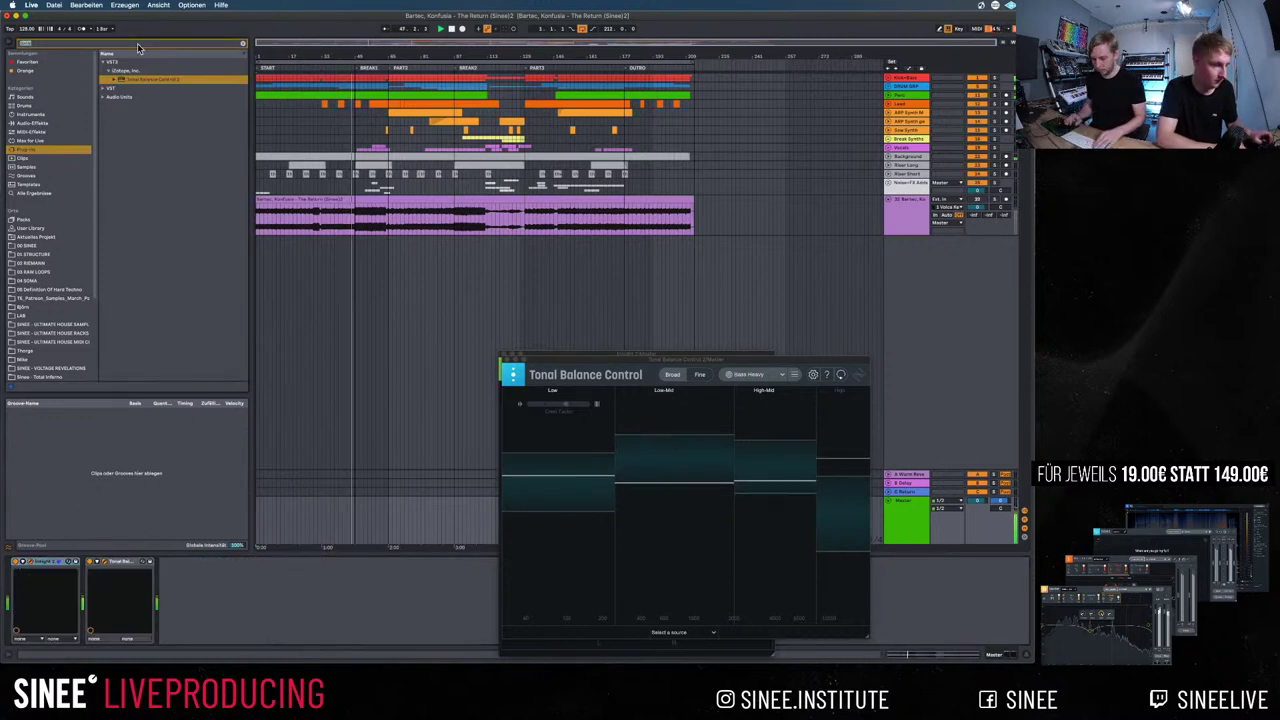
{"action": "type", "text": "meter"}
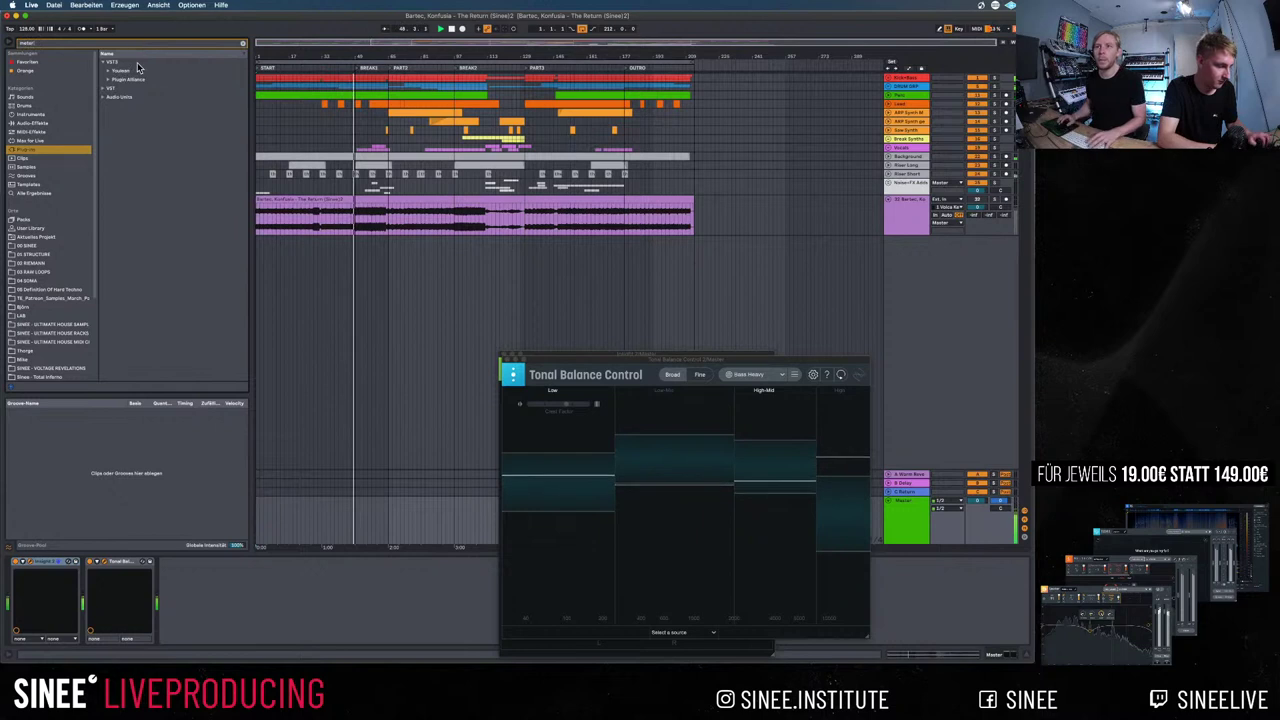
{"action": "left_click", "coordinate": [122, 80]}
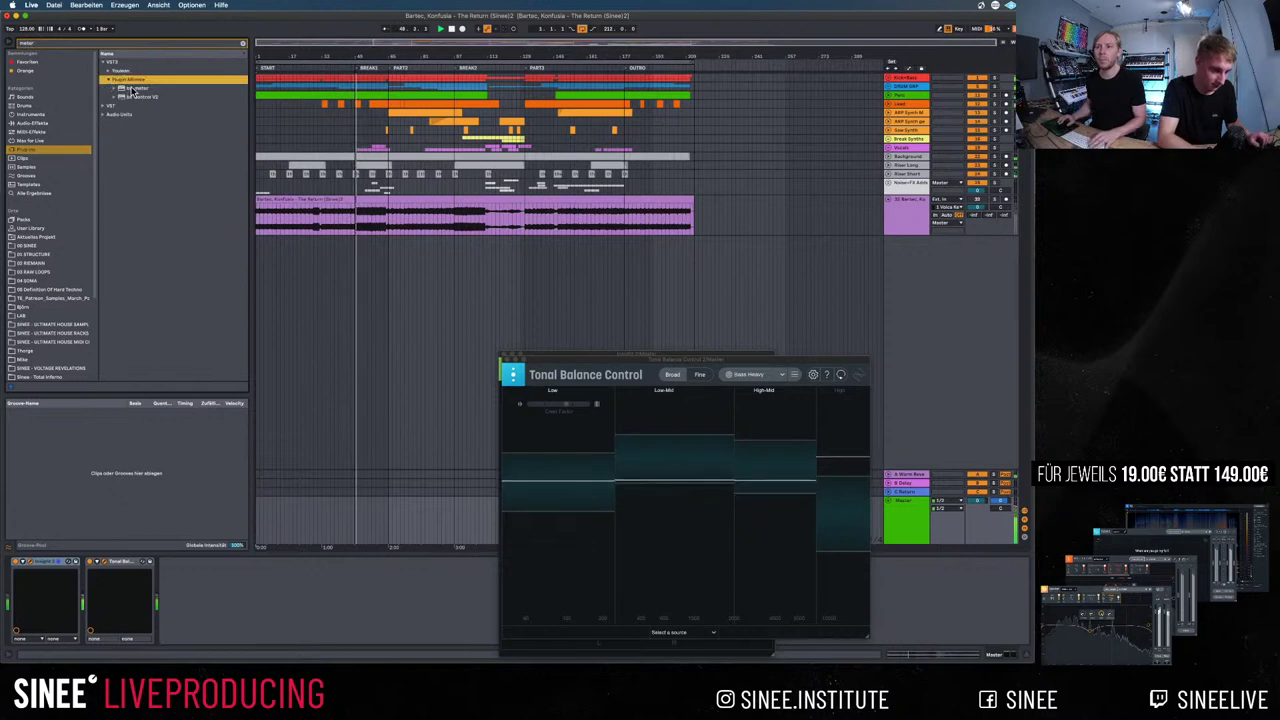
{"action": "left_click_drag", "start_coordinate": [135, 88], "coordinate": [181, 566]}
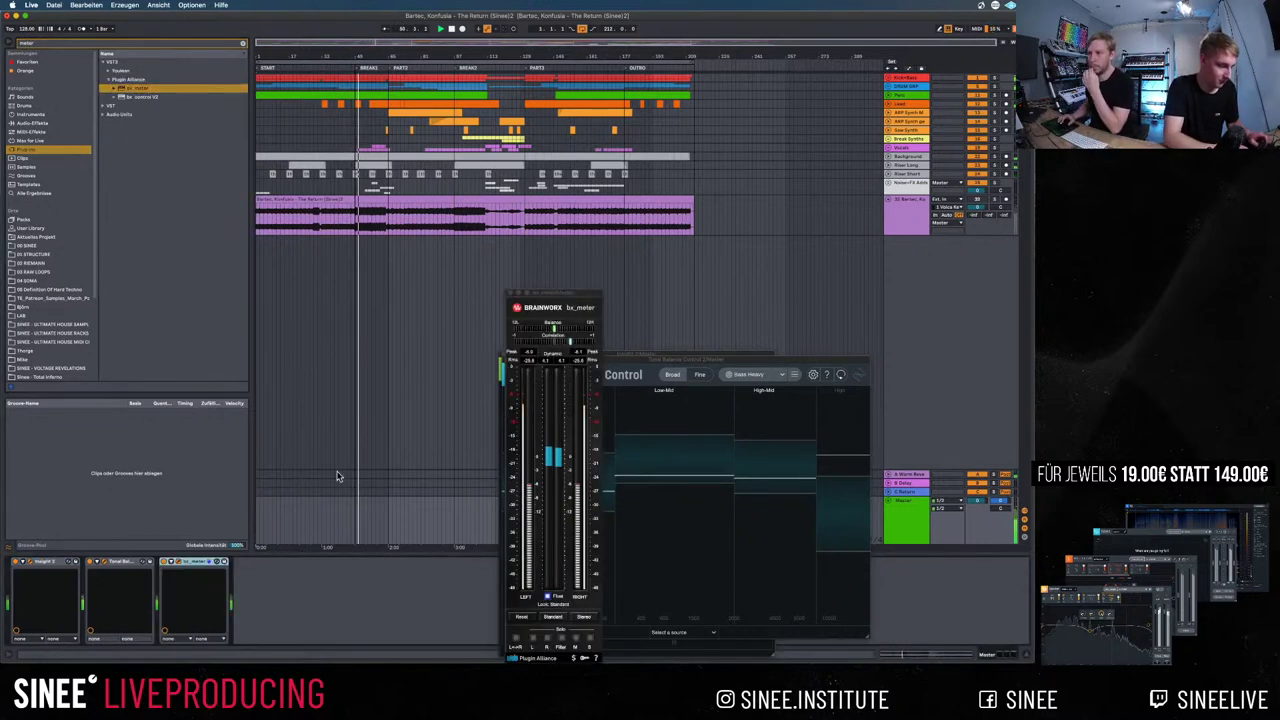
Line up the Insight, Tonal Balance Control and bx_meter windows side by side, with Tonal Balance Control in Fine view
{"action": "left_click_drag", "start_coordinate": [556, 300], "coordinate": [985, 22]}
{"action": "left_click", "coordinate": [938, 21]}
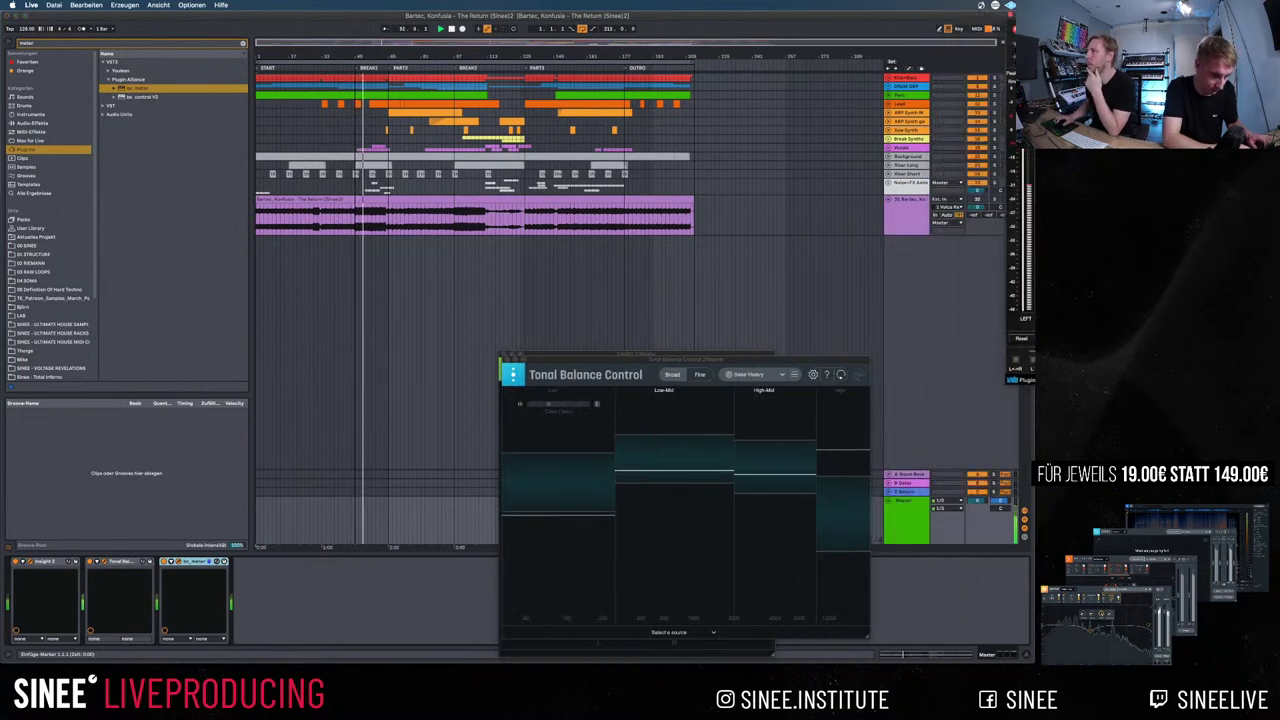
{"action": "key", "text": "super+alt+p"}
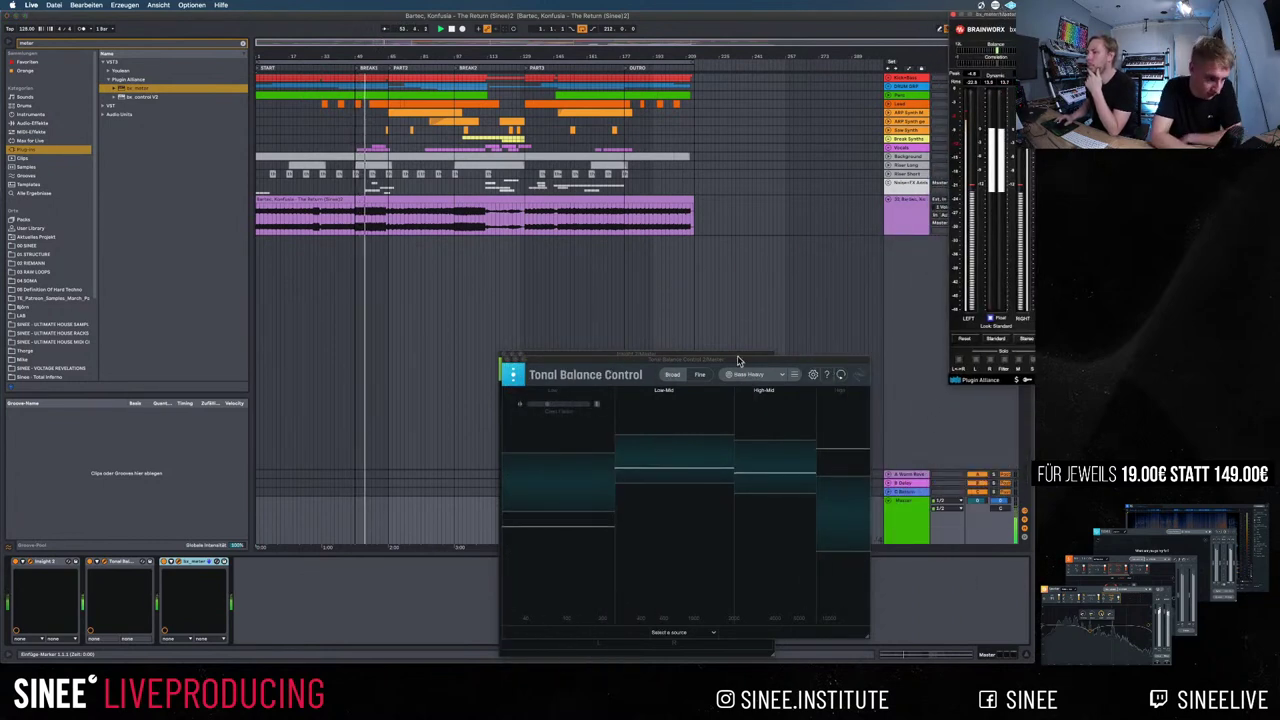
{"action": "left_click_drag", "start_coordinate": [708, 360], "coordinate": [783, 24]}
{"action": "left_click_drag", "start_coordinate": [628, 358], "coordinate": [398, 28]}
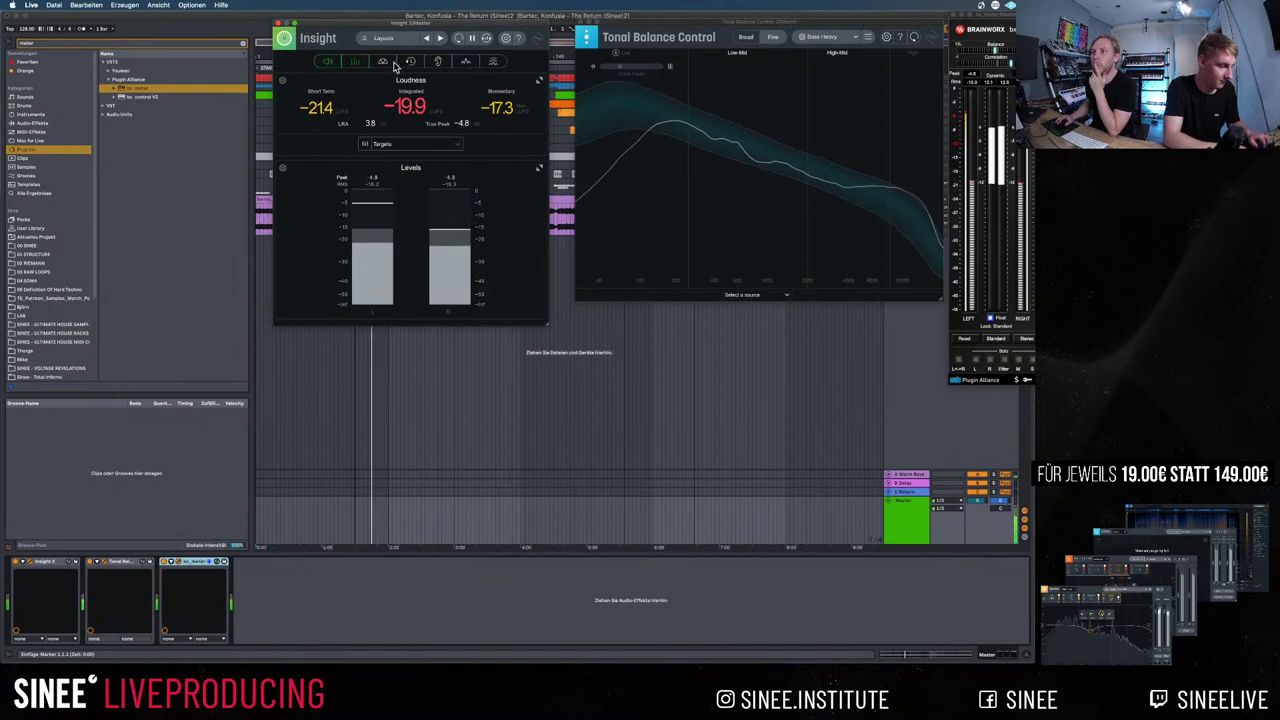
Show the Sound Field module in Insight and look through the loudness targets without choosing one
{"action": "left_click", "coordinate": [384, 62]}
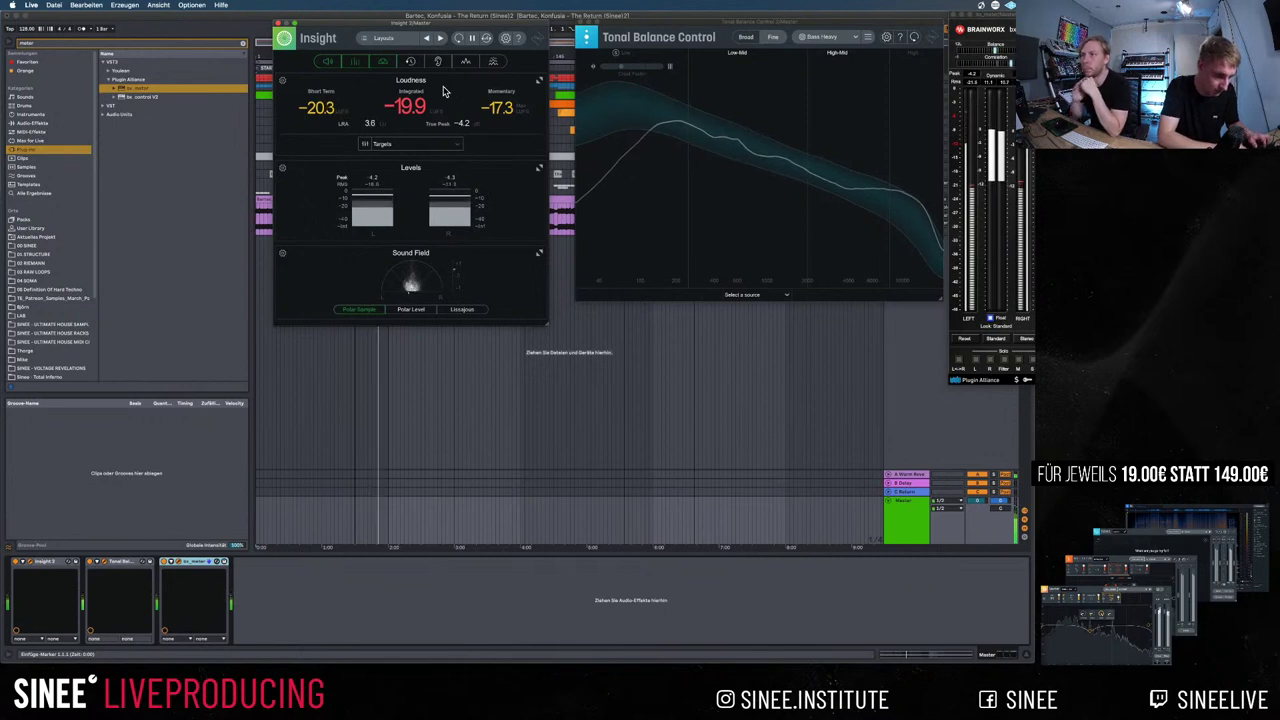
{"action": "left_click", "coordinate": [450, 144]}
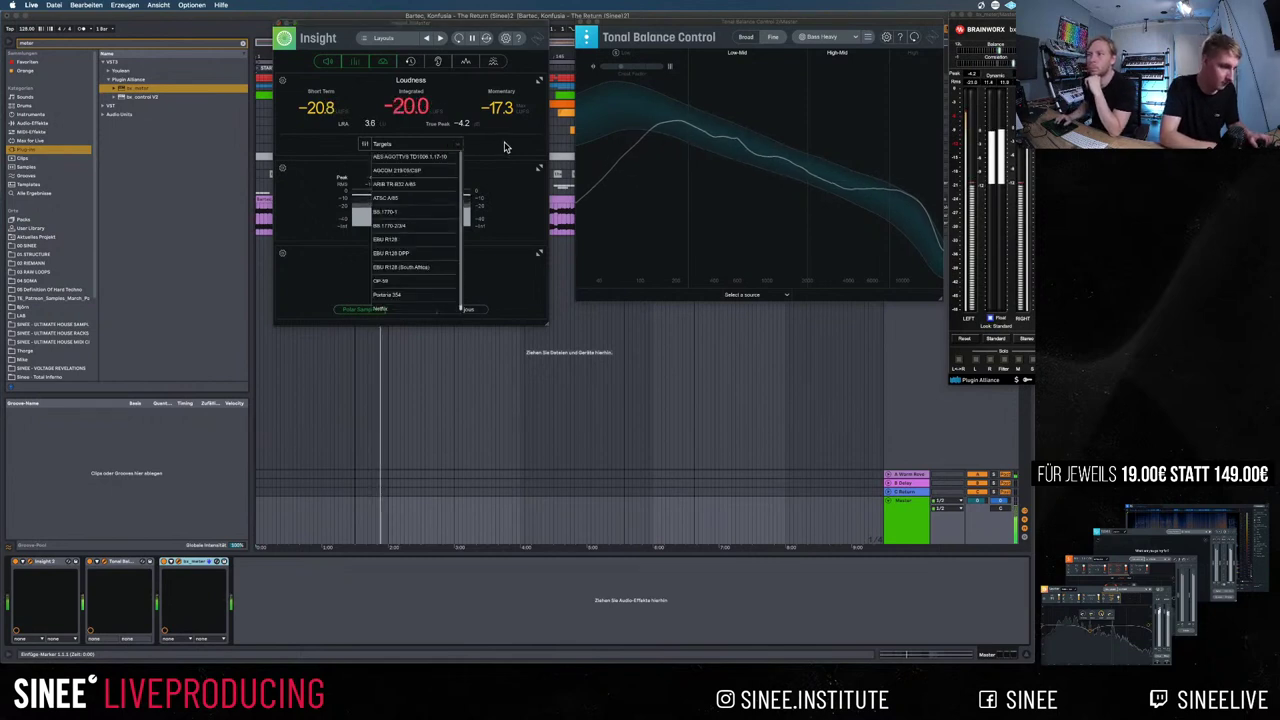
{"action": "left_click", "coordinate": [505, 147]}
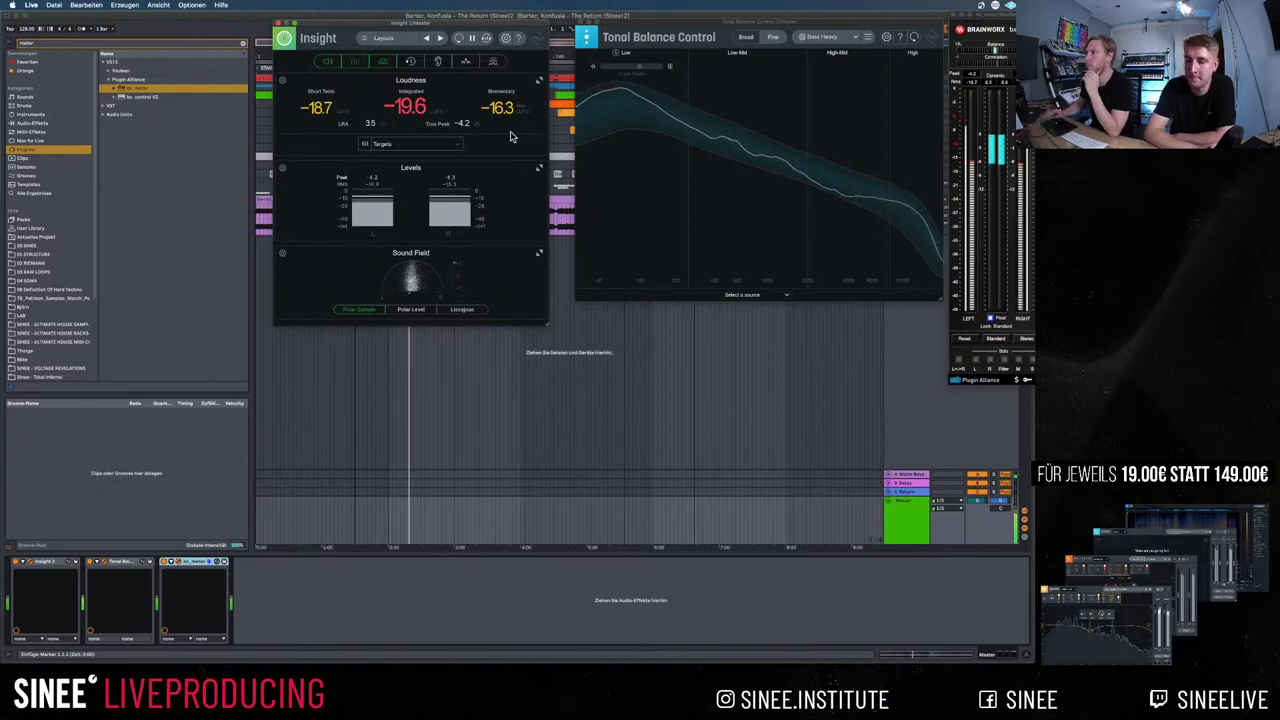
Reset bx_meter's peak reading and shift the bx_meter and Tonal Balance Control windows slightly toward Insight
{"action": "left_click", "coordinate": [972, 77]}
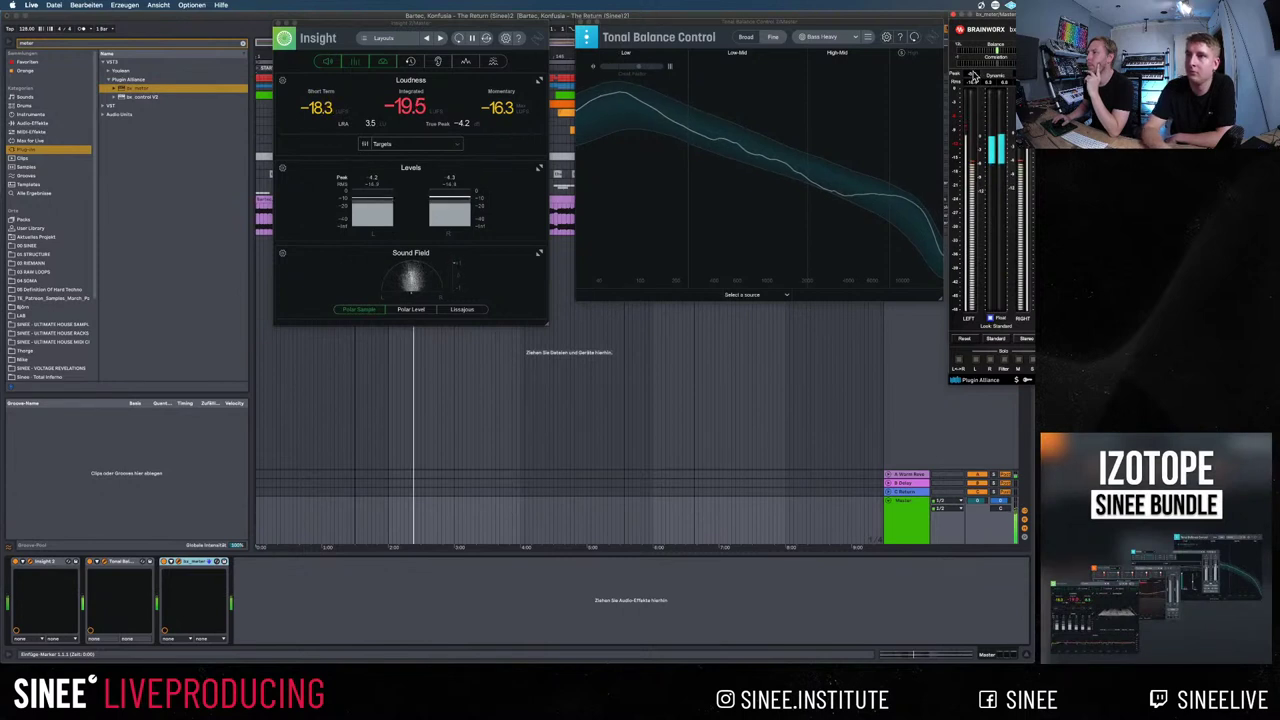
{"action": "left_click_drag", "start_coordinate": [1001, 20], "coordinate": [996, 20]}
{"action": "left_click", "coordinate": [929, 23]}
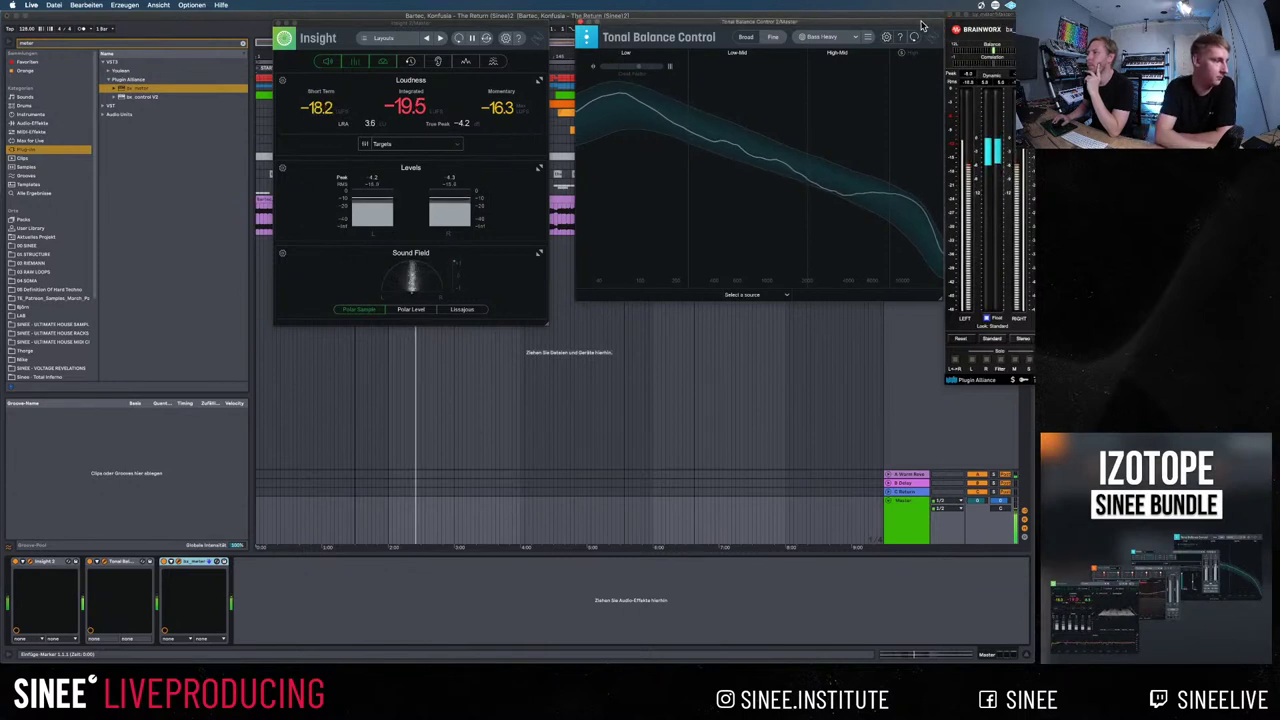
{"action": "left_click_drag", "start_coordinate": [910, 25], "coordinate": [876, 26]}
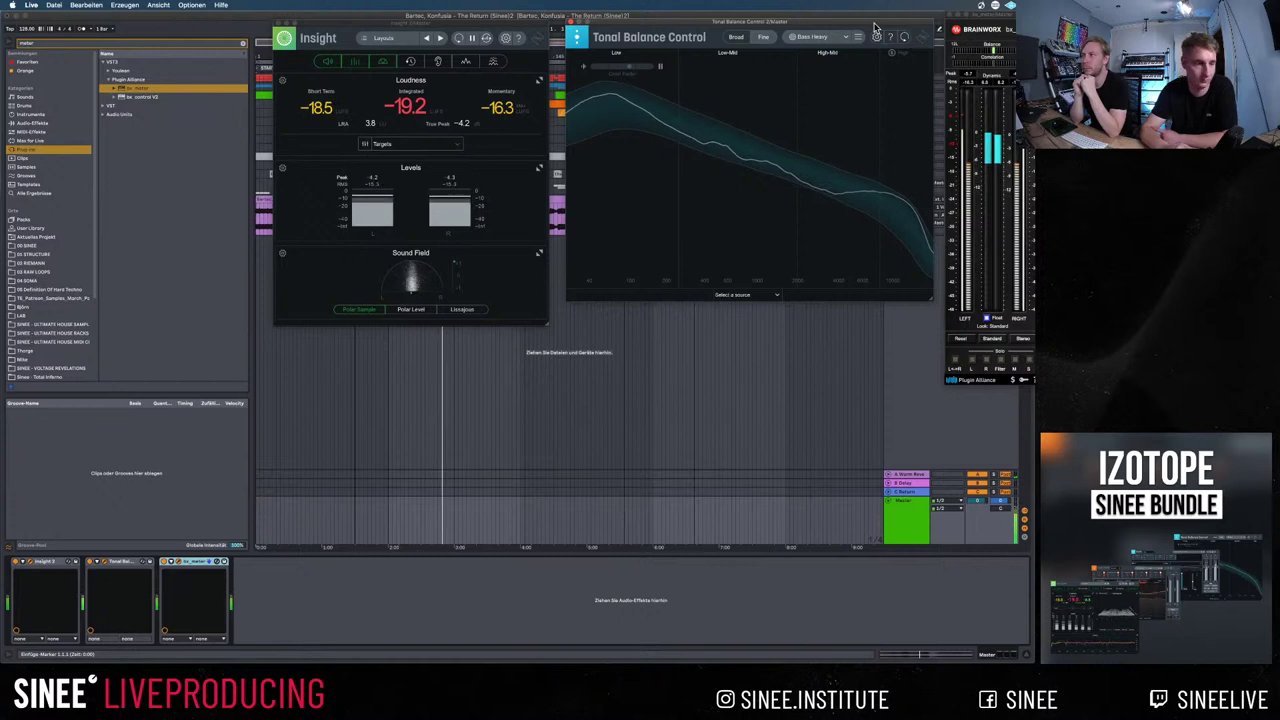
Switch to TextEdit while the track keeps playing, and return to Live with its plug-in windows
{"action": "key", "text": "super+Tab"}
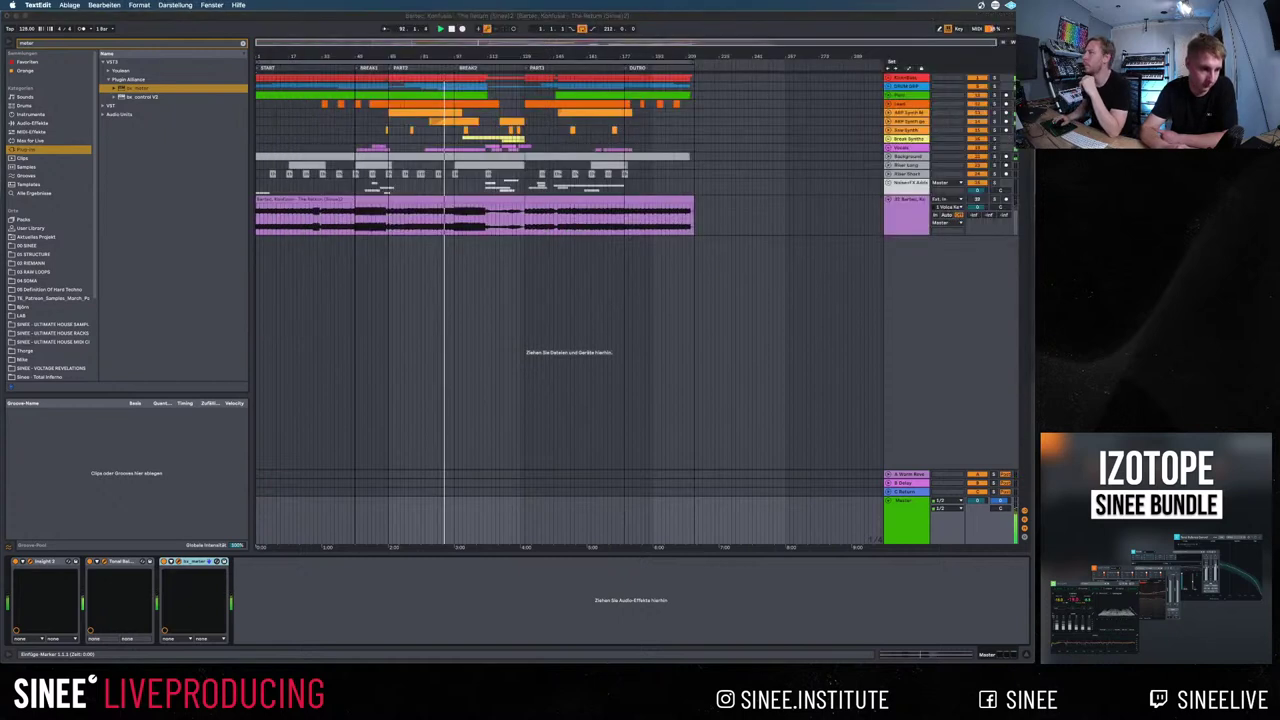
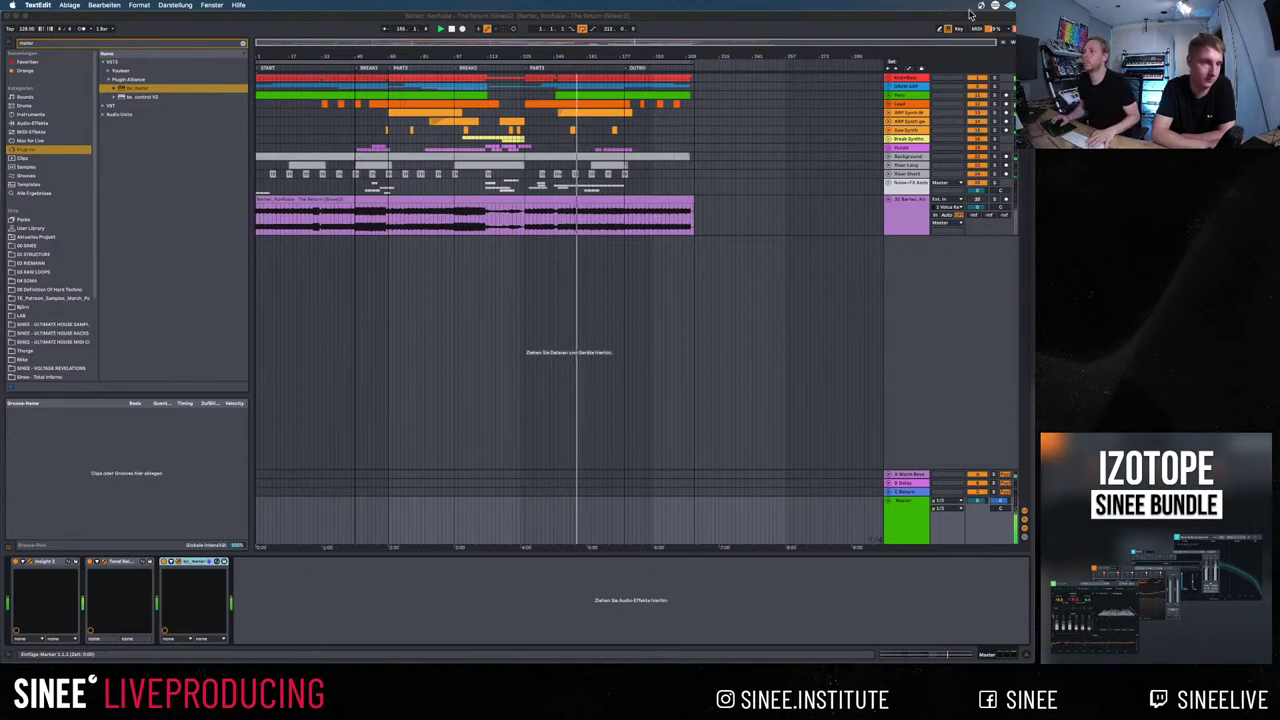
{"action": "left_click", "coordinate": [786, 22]}
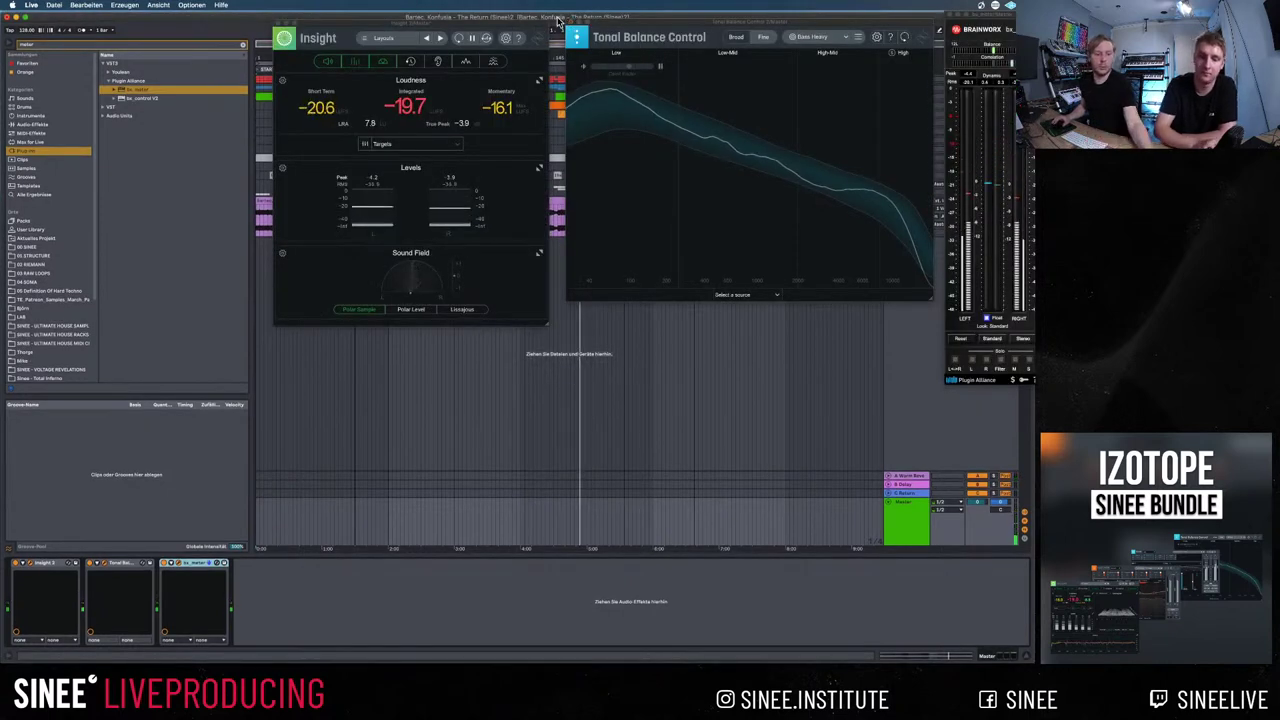
Hide the browser and uncover the arrangement by moving the Insight window down and closing the Tonal Balance Control window
{"action": "left_click_drag", "start_coordinate": [293, 22], "coordinate": [441, 275]}
{"action": "key", "text": "super+alt+b"}
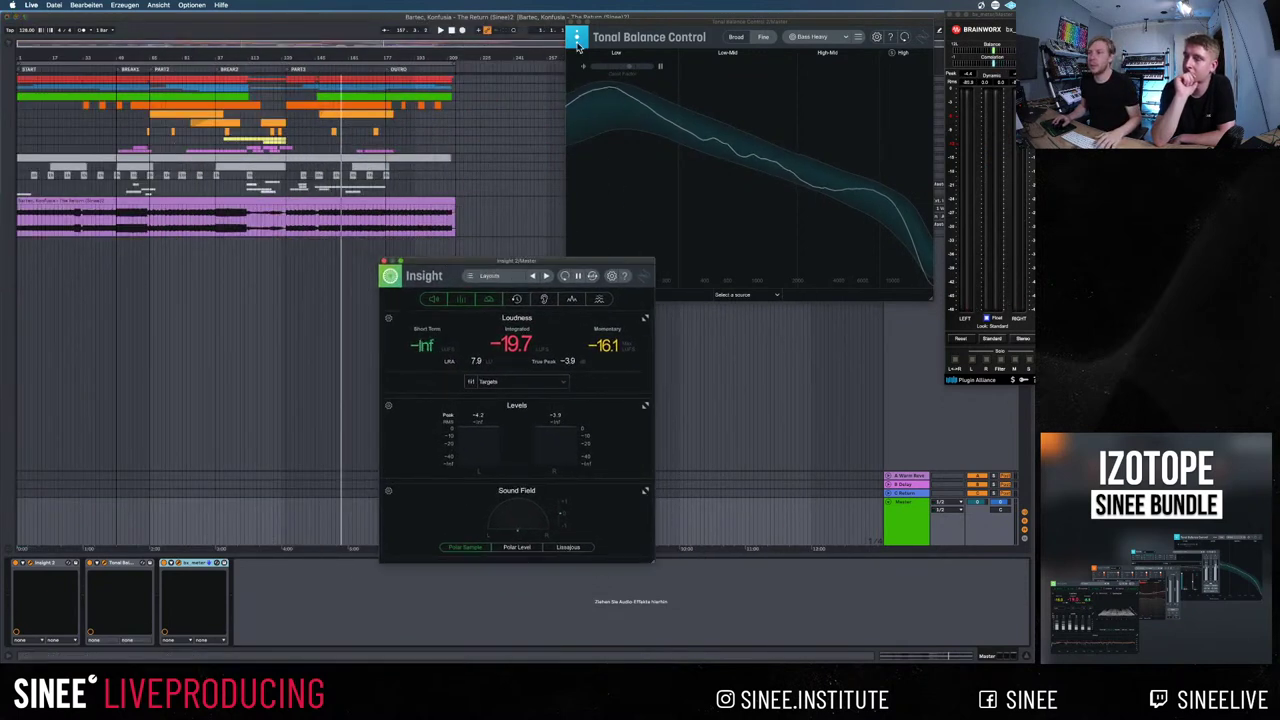
{"action": "left_click_drag", "start_coordinate": [637, 53], "coordinate": [554, 227]}
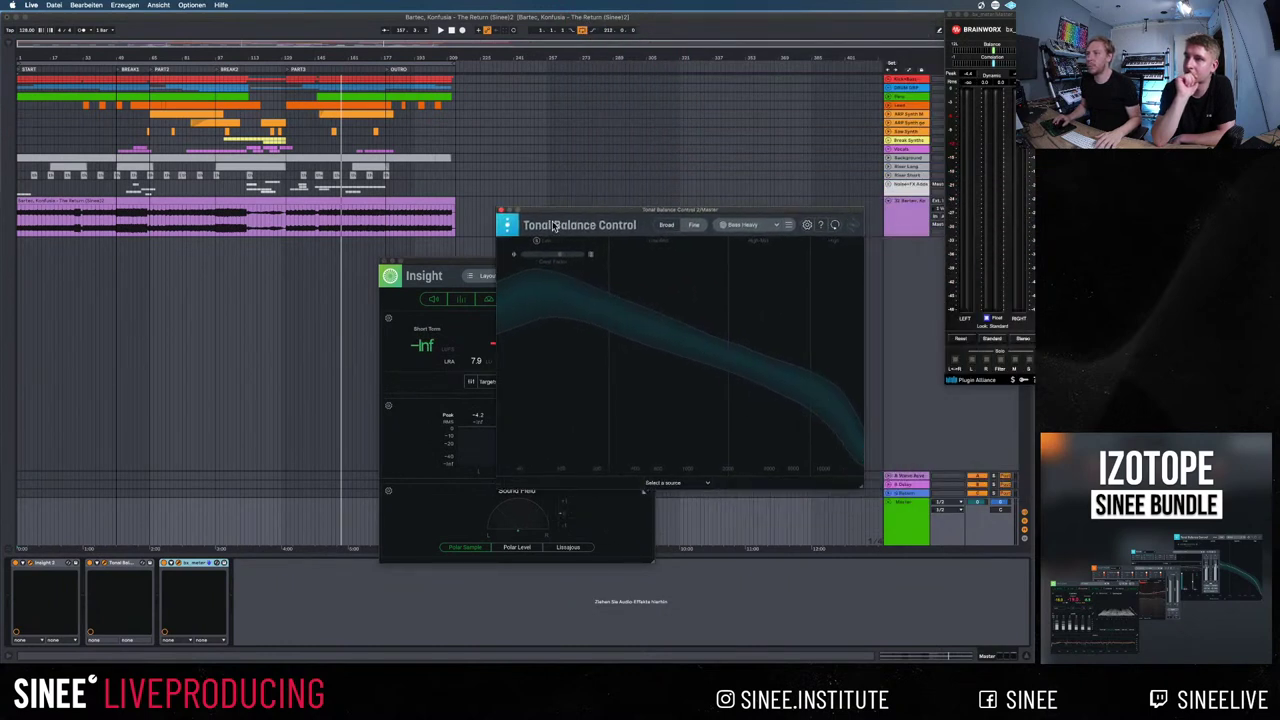
{"action": "left_click", "coordinate": [500, 211]}
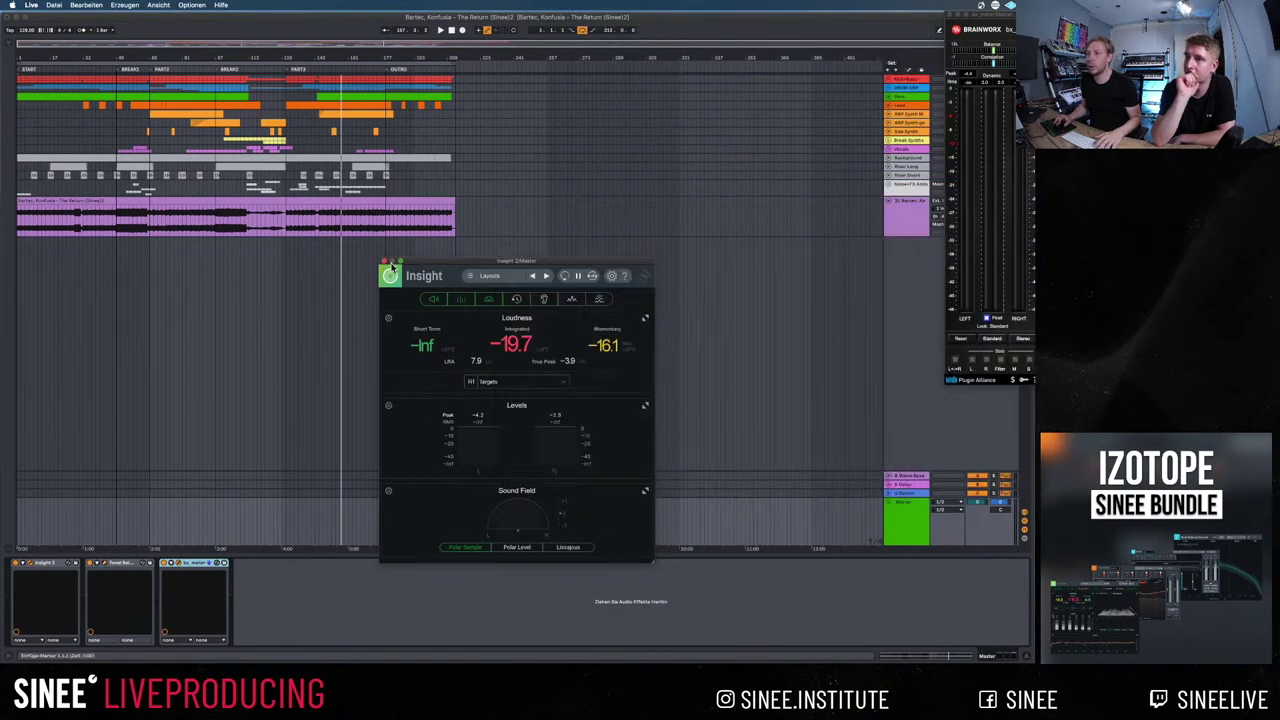
Close the Insight and bx_meter plug-in windows so the arrangement and track headers are uncovered
{"action": "left_click", "coordinate": [384, 258]}
{"action": "mouse_move", "coordinate": [956, 17]}
{"action": "left_mouse_down"}
{"action": "mouse_move", "coordinate": [507, 158]}
{"action": "mouse_move", "coordinate": [616, 107]}
{"action": "mouse_move", "coordinate": [951, 70]}
{"action": "mouse_move", "coordinate": [960, 27]}
{"action": "left_mouse_up"}
{"action": "left_click", "coordinate": [955, 92]}
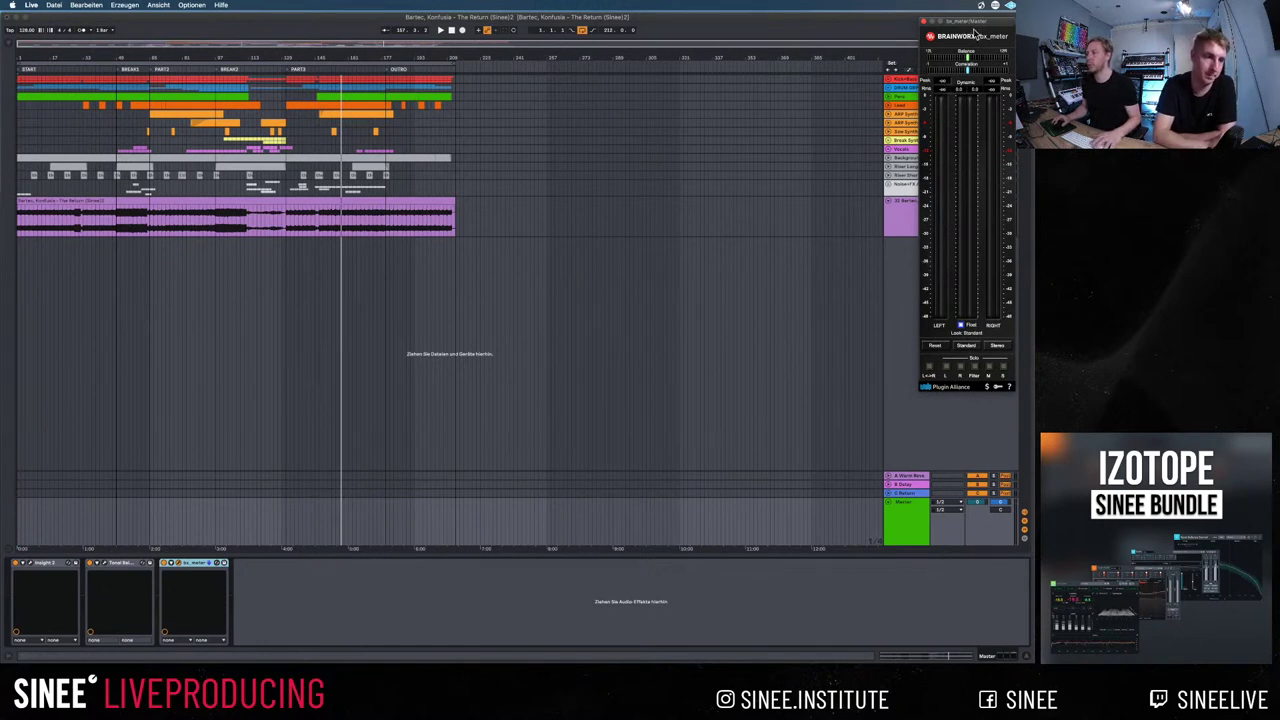
{"action": "left_click_drag", "start_coordinate": [964, 22], "coordinate": [928, 35]}
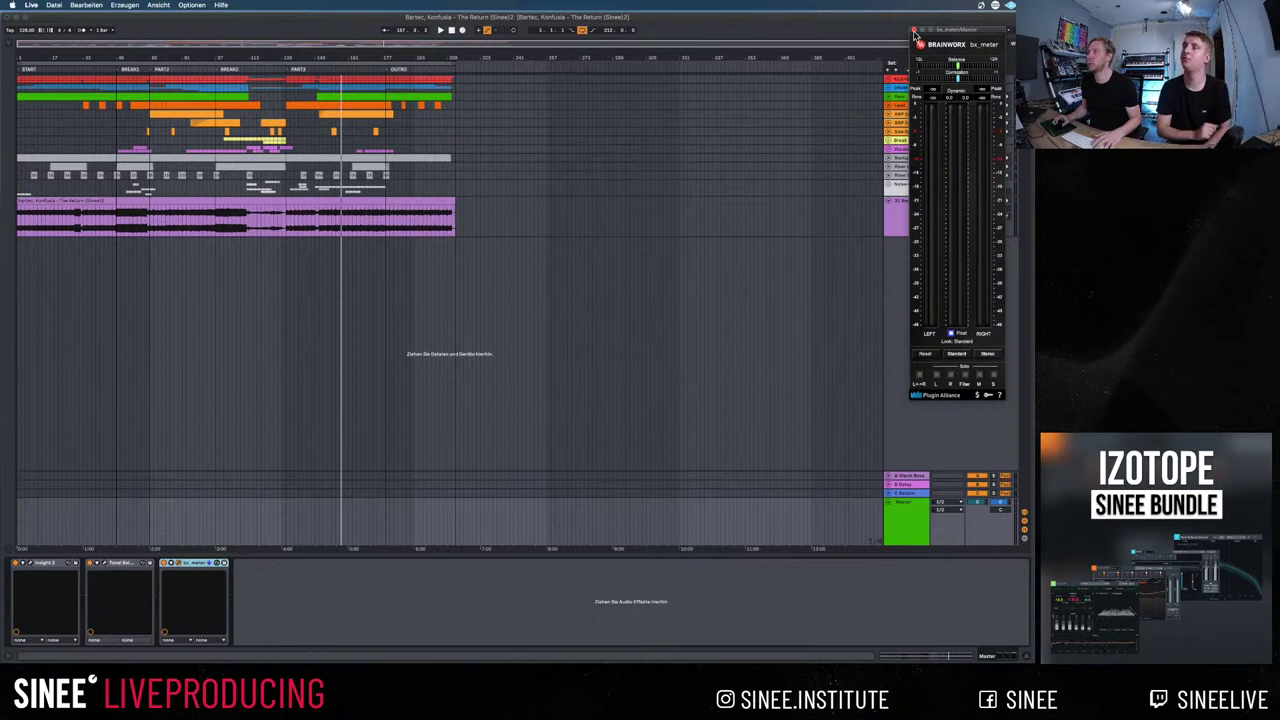
{"action": "left_click", "coordinate": [914, 32]}
Unfold the Kick+Bass group along with the Lead and both ARP Synth tracks to show their contents
{"action": "left_click", "coordinate": [889, 83]}
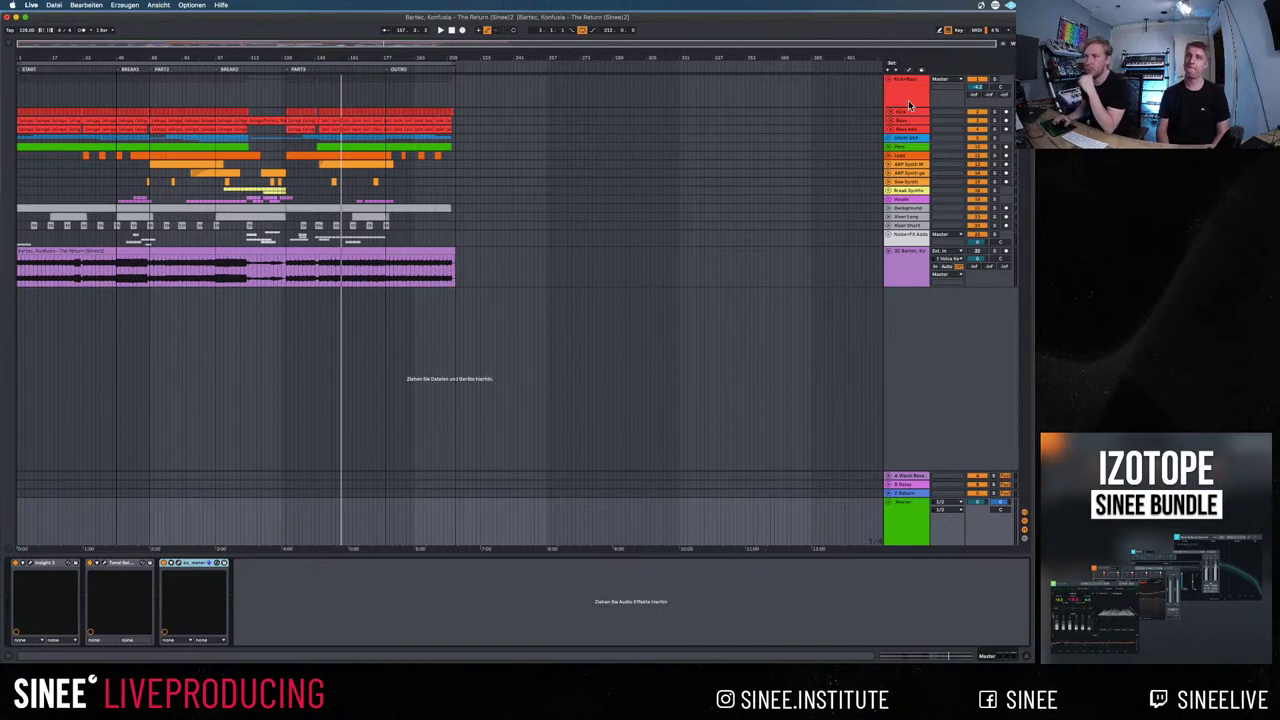
{"action": "left_click", "coordinate": [896, 164]}
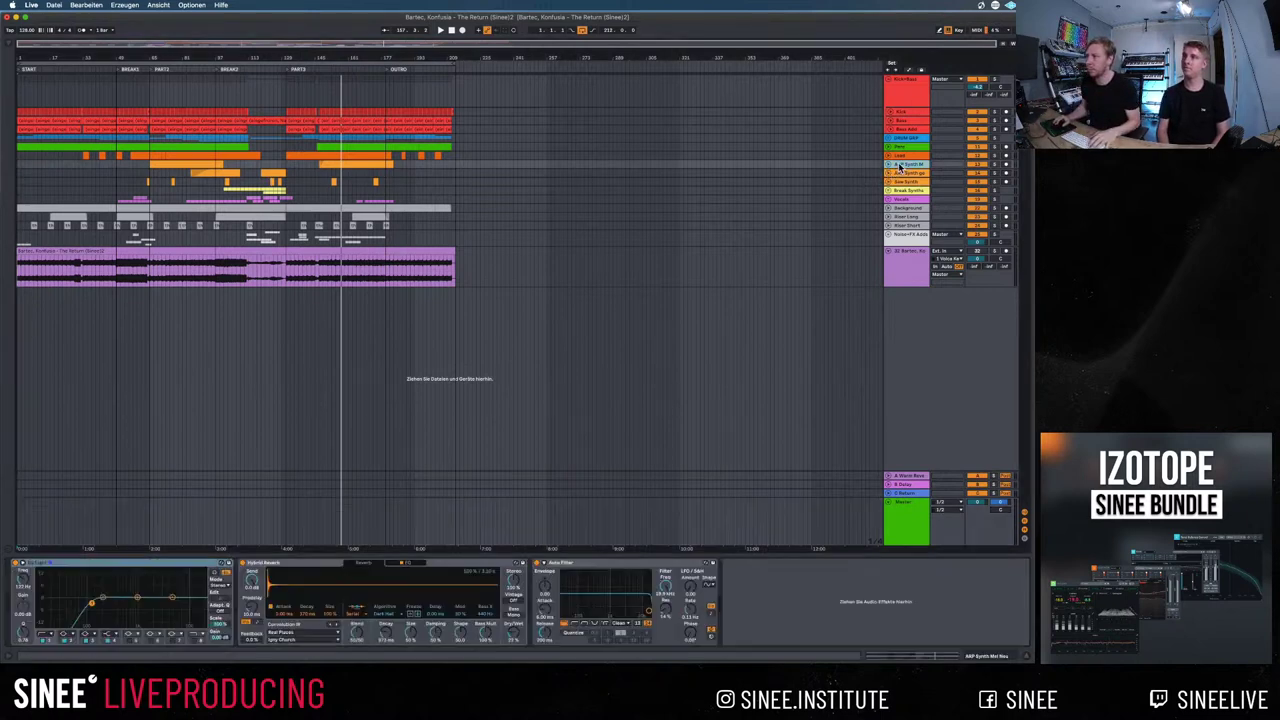
{"action": "left_click", "coordinate": [900, 158]}
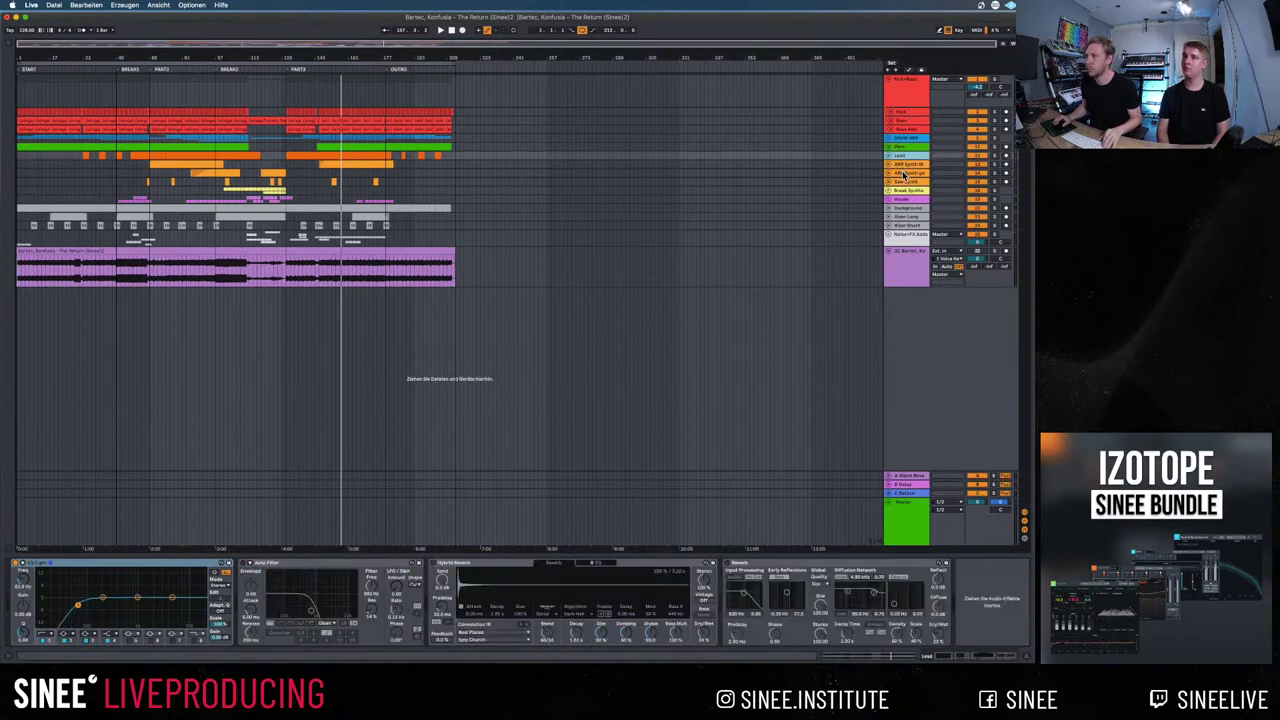
{"action": "left_click", "coordinate": [903, 173]}
{"action": "left_click", "coordinate": [887, 167], "text": "alt"}
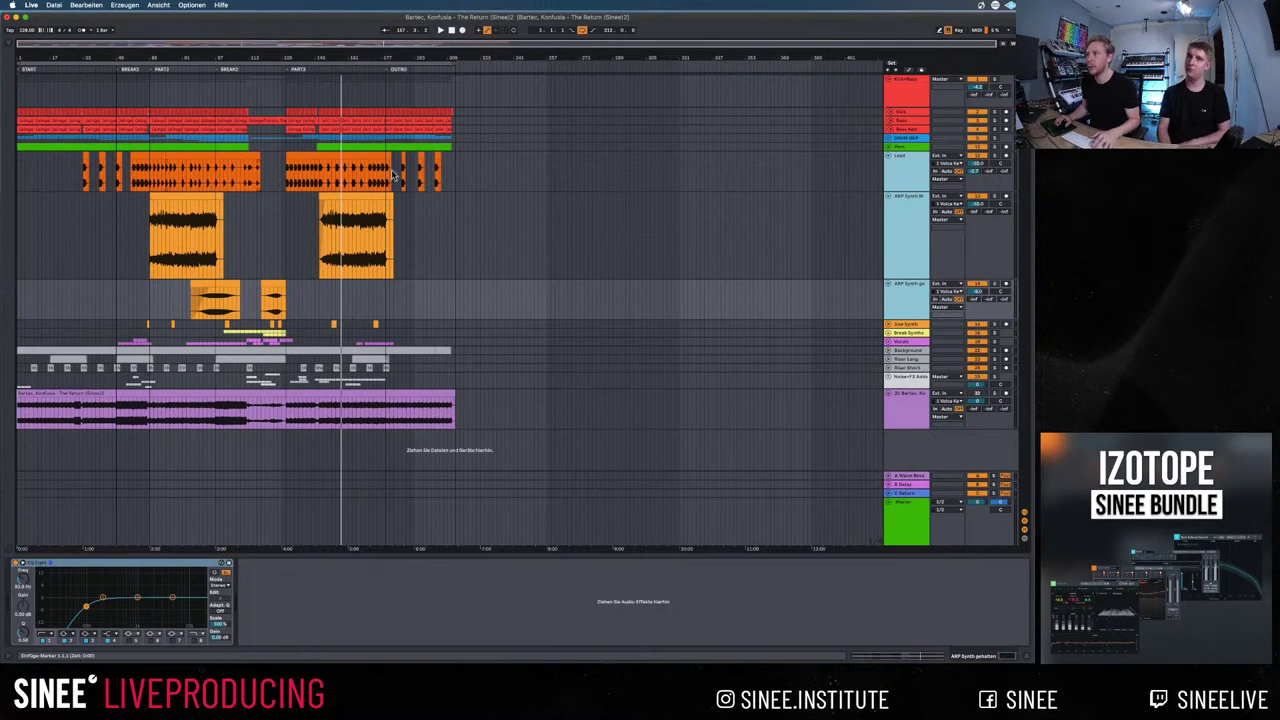
Solo the Perc track, audition it within PART2 and BREAK1, and unfold the track
{"action": "left_click", "coordinate": [1002, 149]}
{"action": "left_click", "coordinate": [996, 147]}
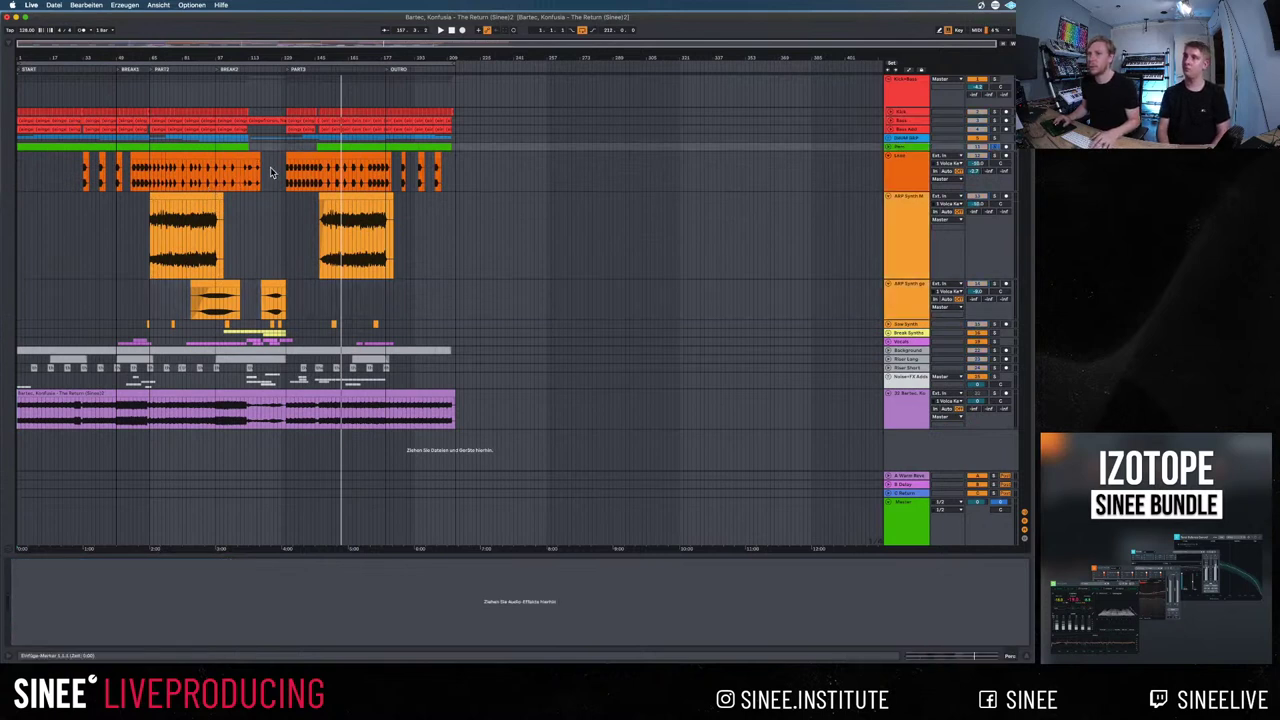
{"action": "left_click", "coordinate": [195, 178]}
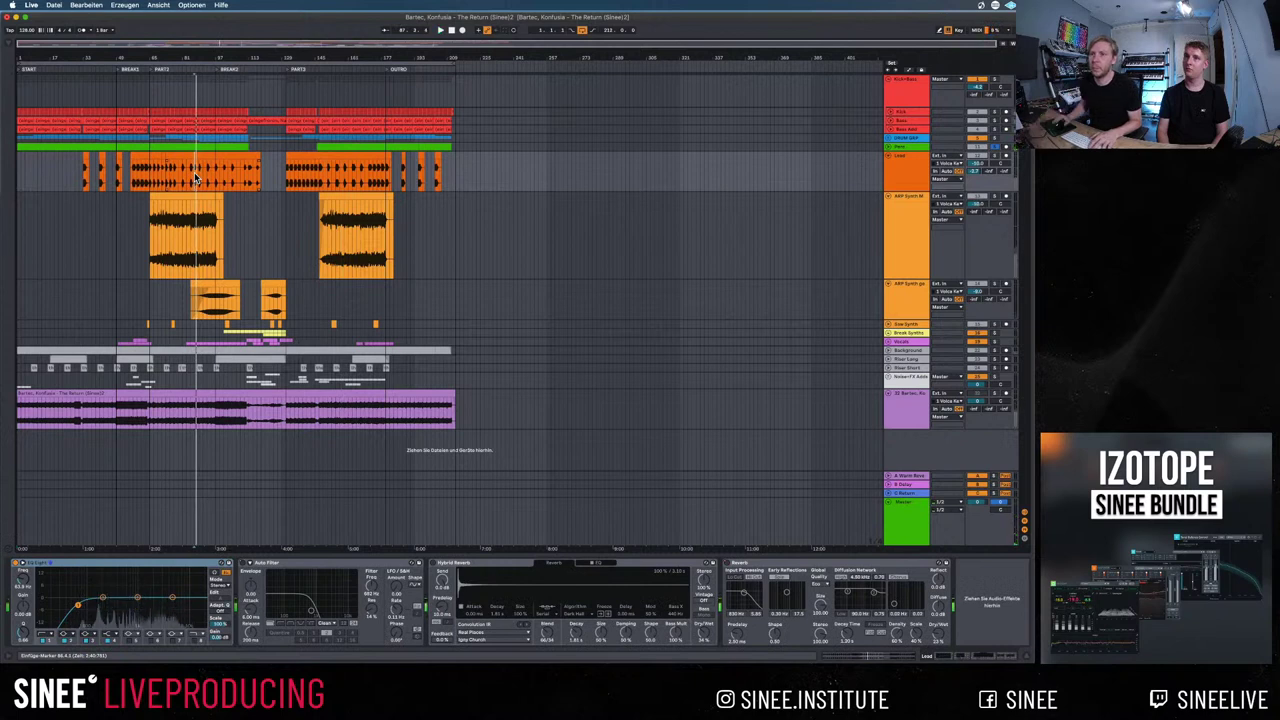
{"action": "left_click", "coordinate": [130, 172]}
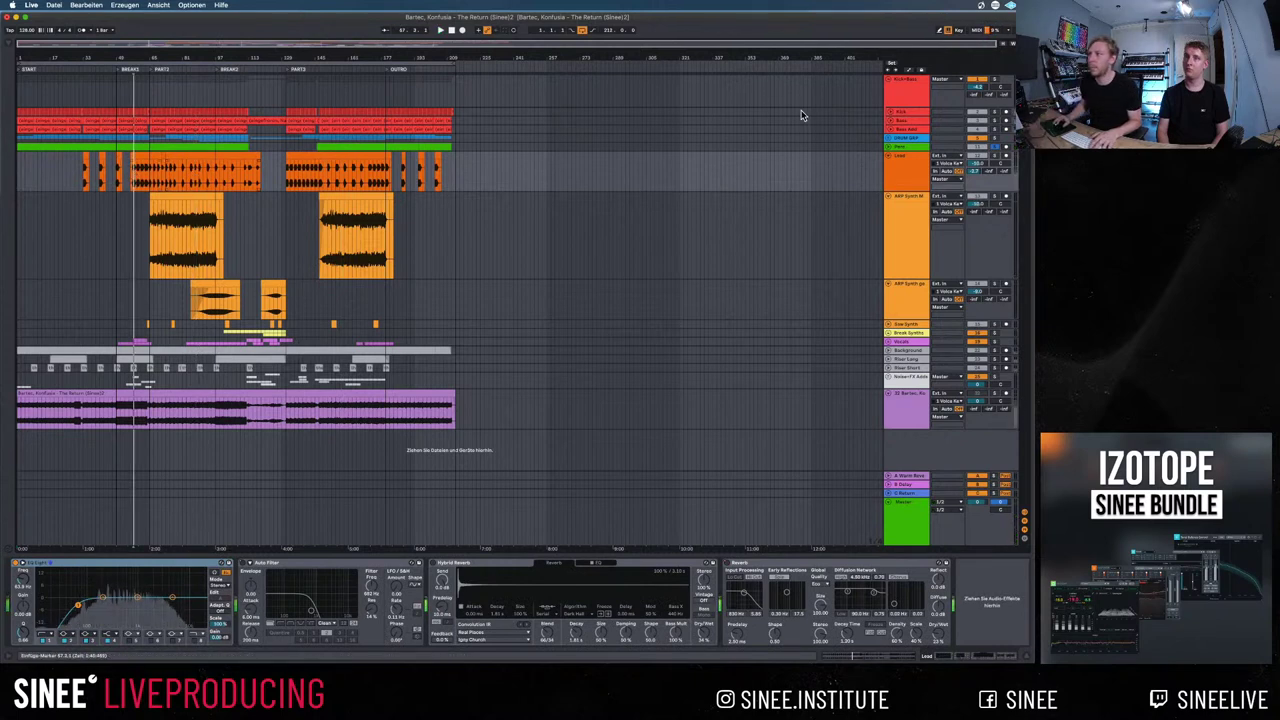
{"action": "left_click", "coordinate": [888, 146]}
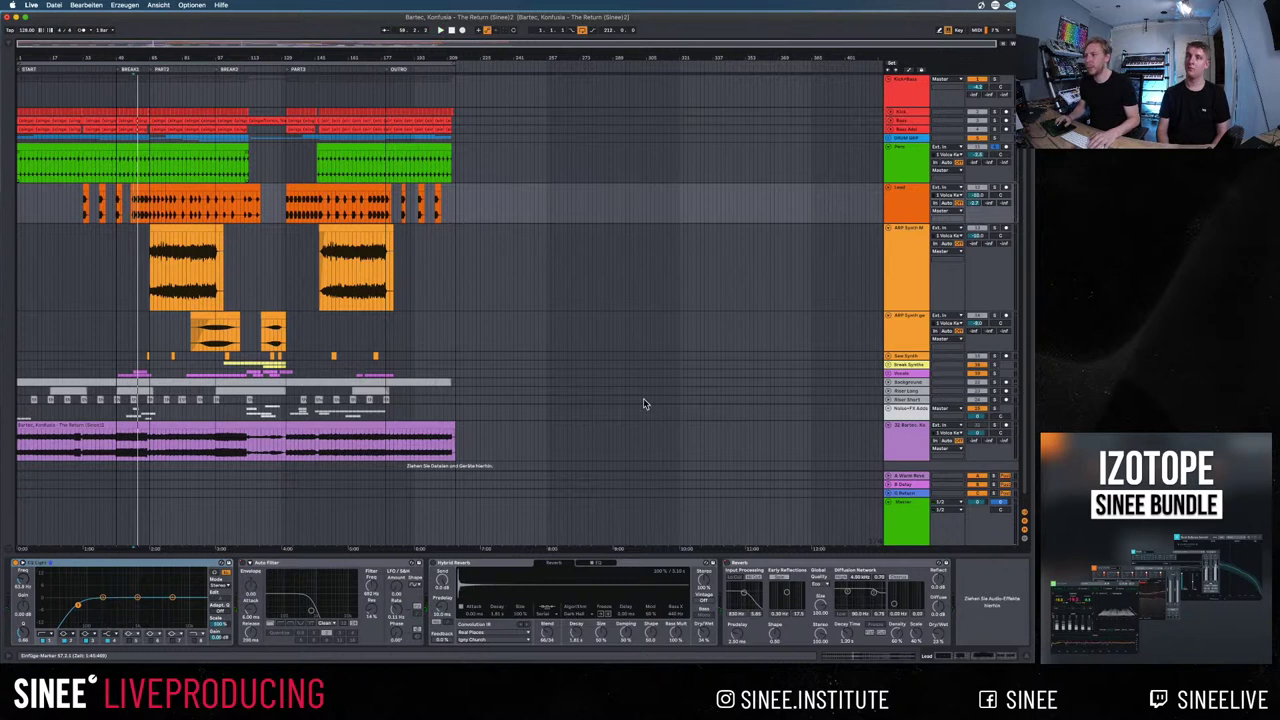
Look through the riser, noise/FX and reference tracks, and take the Perc track out of solo
{"action": "left_click", "coordinate": [907, 387]}
{"action": "left_click", "coordinate": [906, 392]}
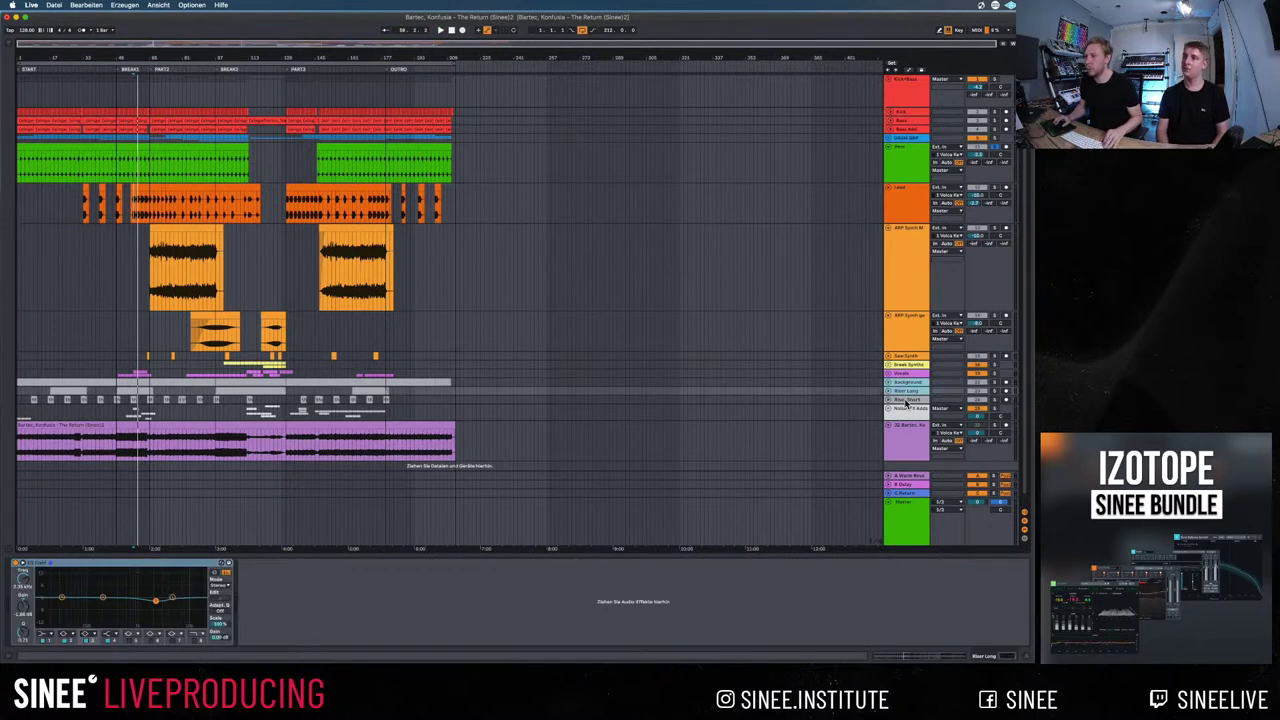
{"action": "left_click", "coordinate": [906, 400]}
{"action": "left_click", "coordinate": [906, 409]}
{"action": "left_click", "coordinate": [908, 432]}
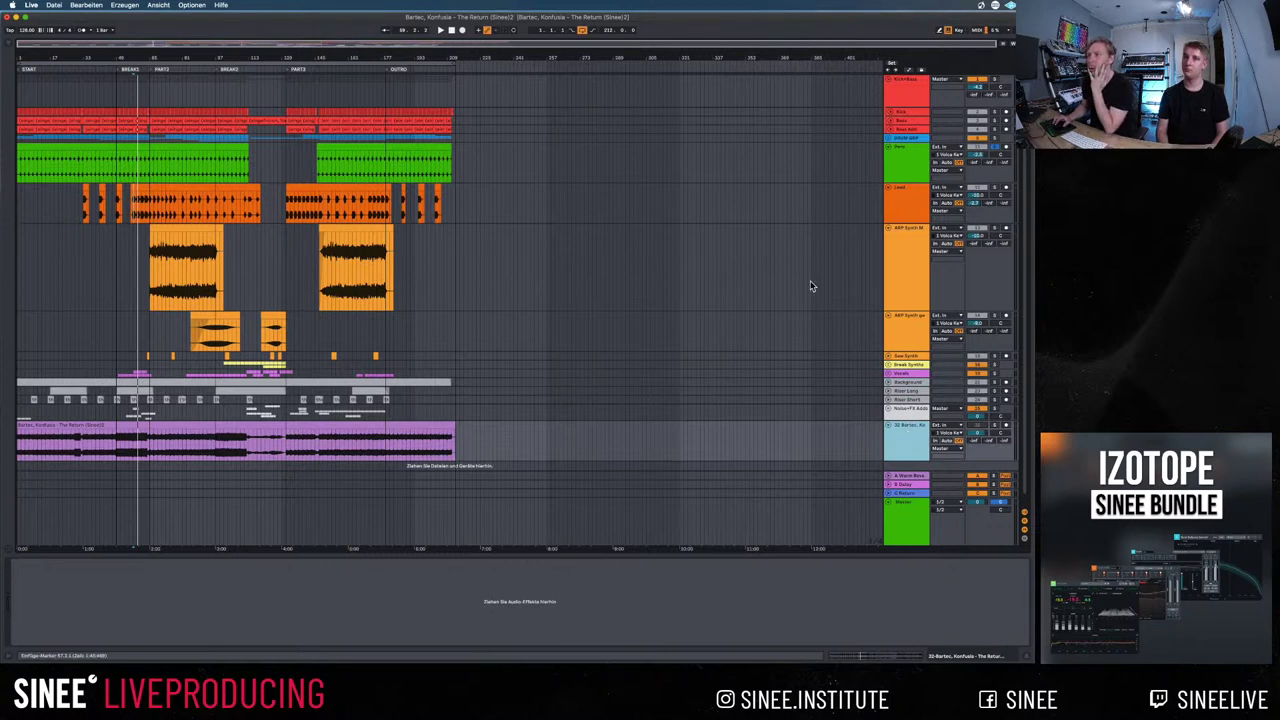
{"action": "left_click", "coordinate": [996, 148]}
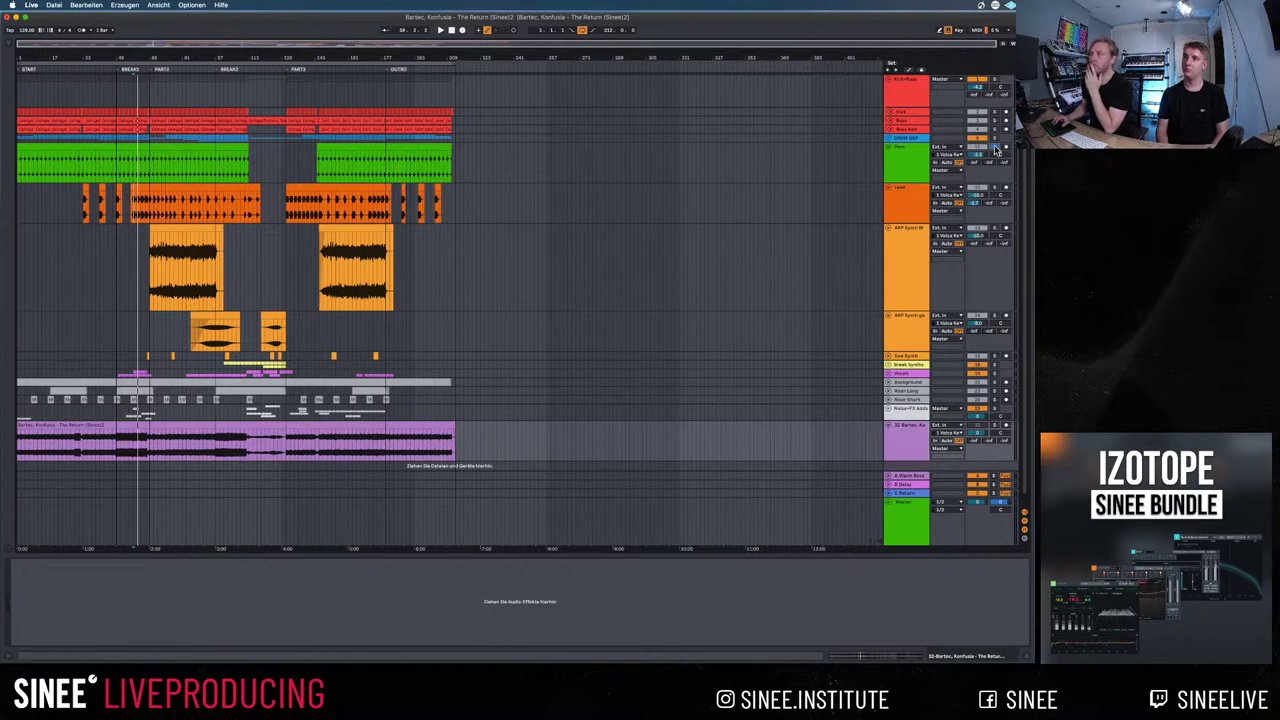
Inspect the Kick+Bass group's devices and the tracks inside the DRUM GRP group
{"action": "left_click", "coordinate": [896, 86]}
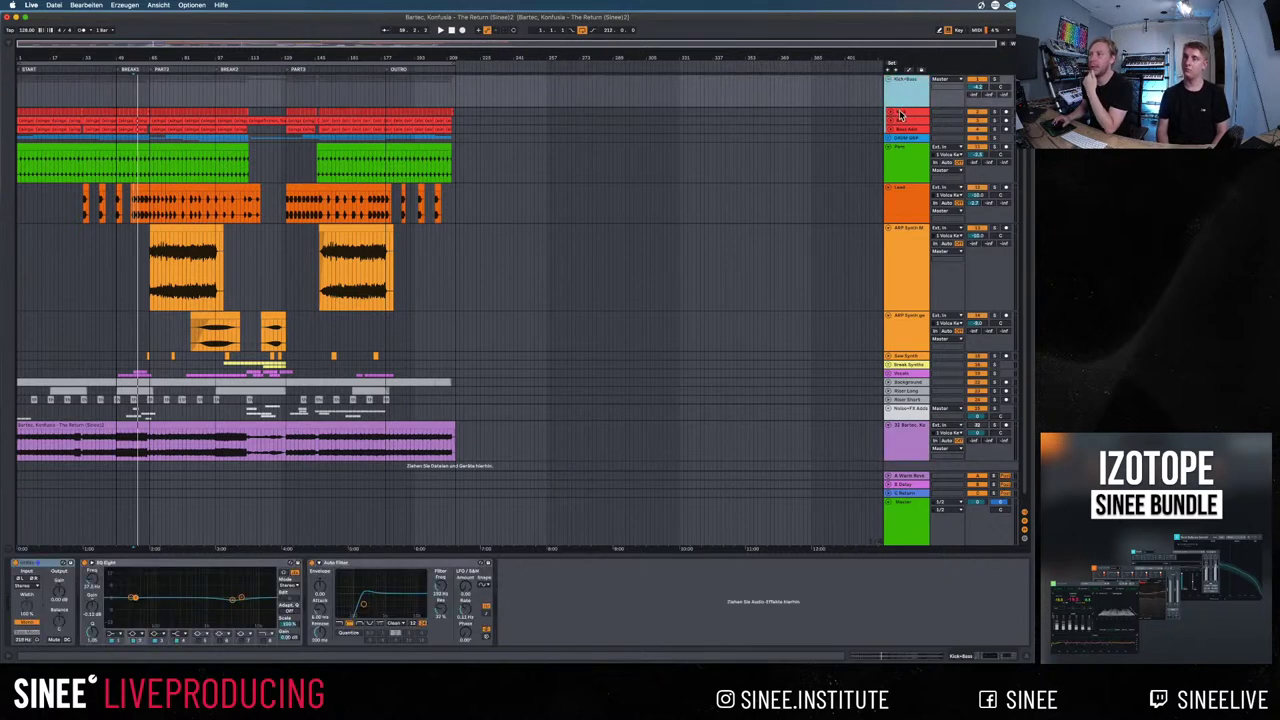
{"action": "left_click", "coordinate": [888, 140]}
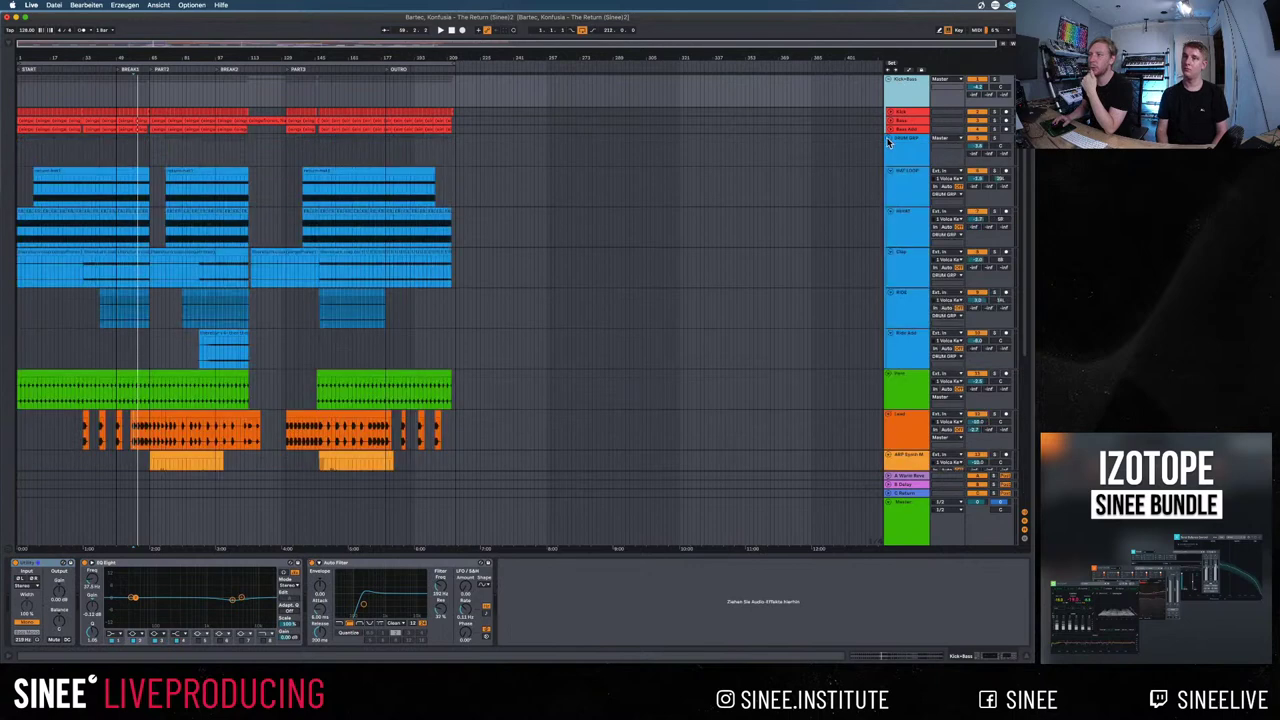
{"action": "left_click", "coordinate": [889, 140]}
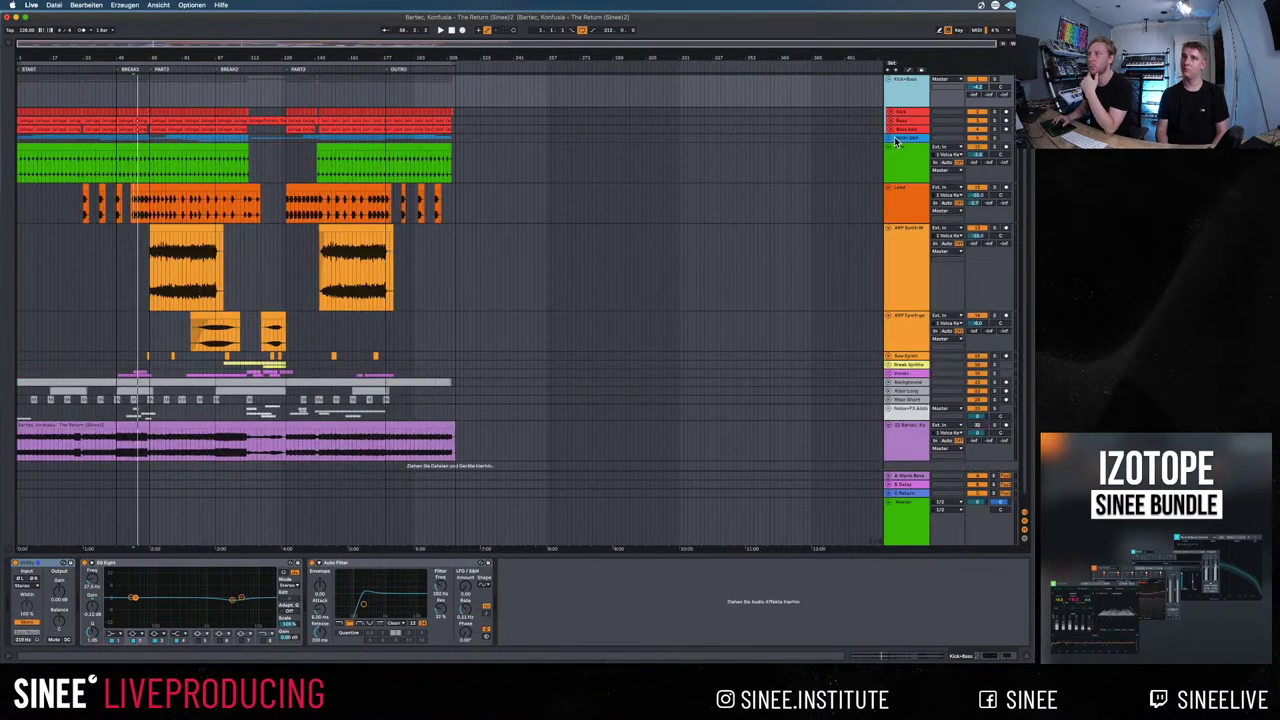
{"action": "left_click", "coordinate": [888, 141]}
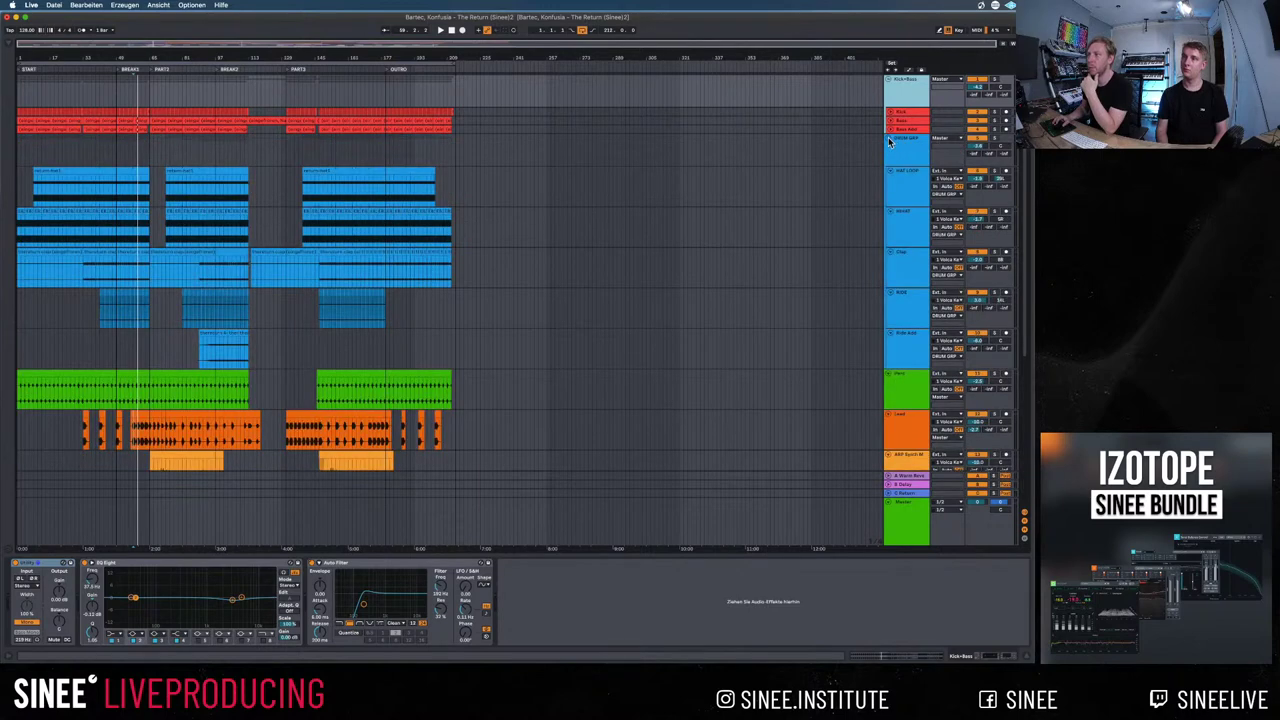
{"action": "left_click", "coordinate": [889, 139]}
Combine the Kick+Bass and DRUM GRP groups into a new parent group named DRUMS
{"action": "left_click", "coordinate": [905, 139]}
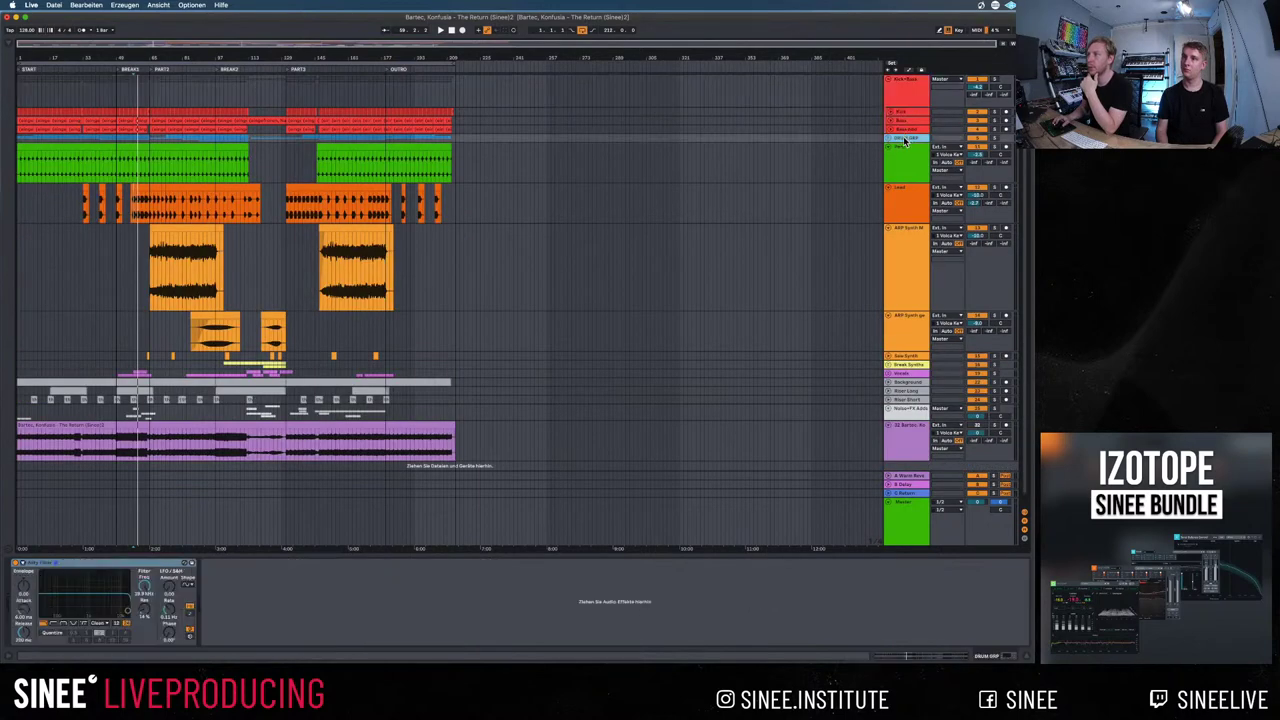
{"action": "left_click", "coordinate": [888, 141]}
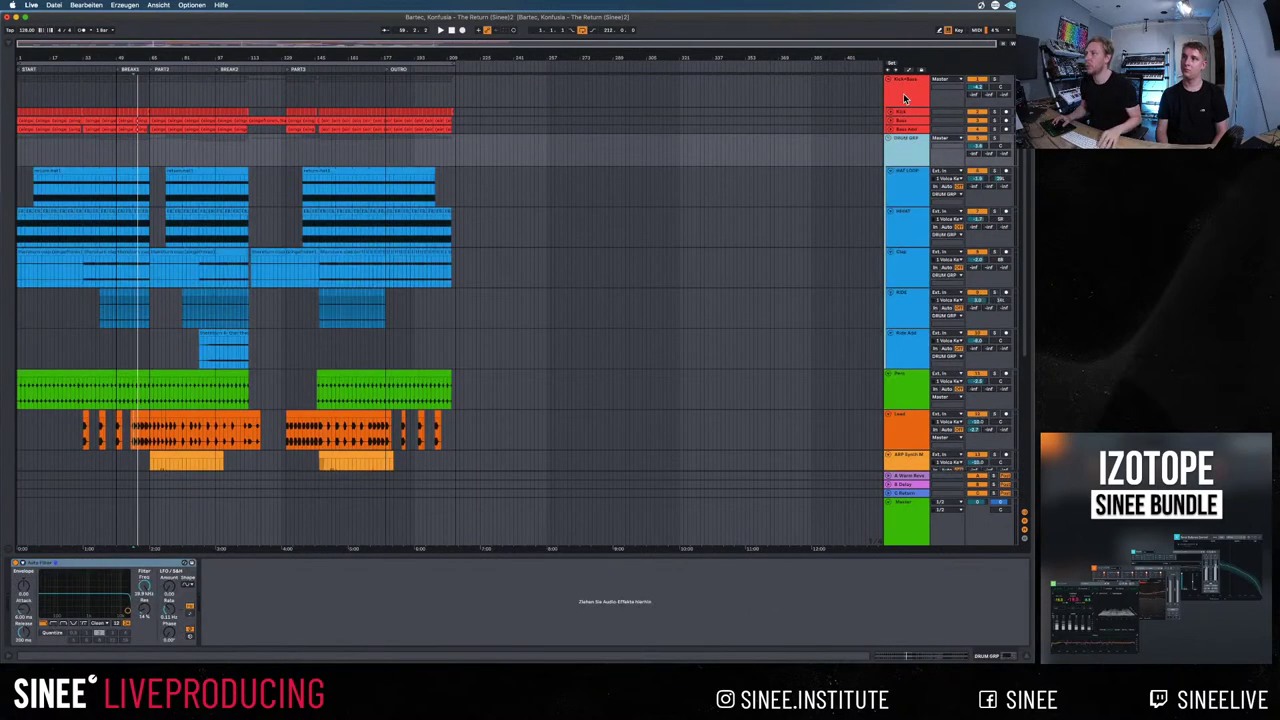
{"action": "left_click", "coordinate": [904, 87], "text": "shift"}
{"action": "key", "text": "super+g"}
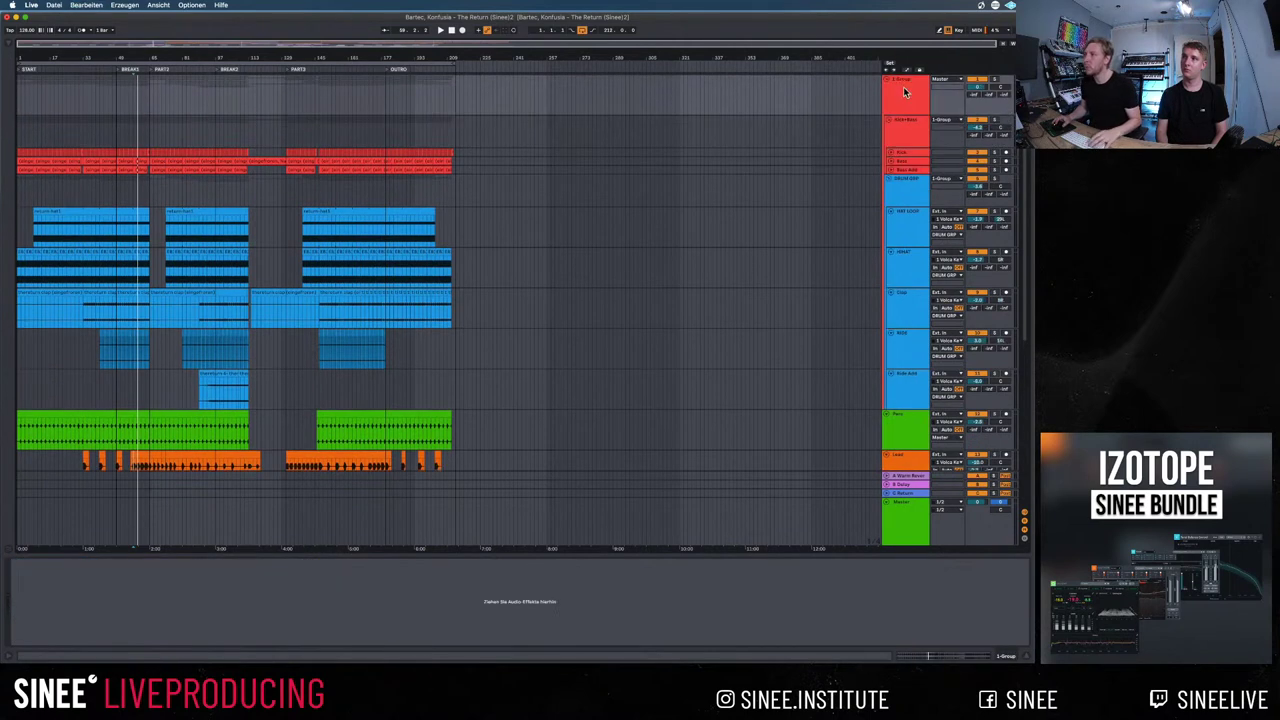
{"action": "key", "text": "super+r"}
{"action": "type", "text": "B"}
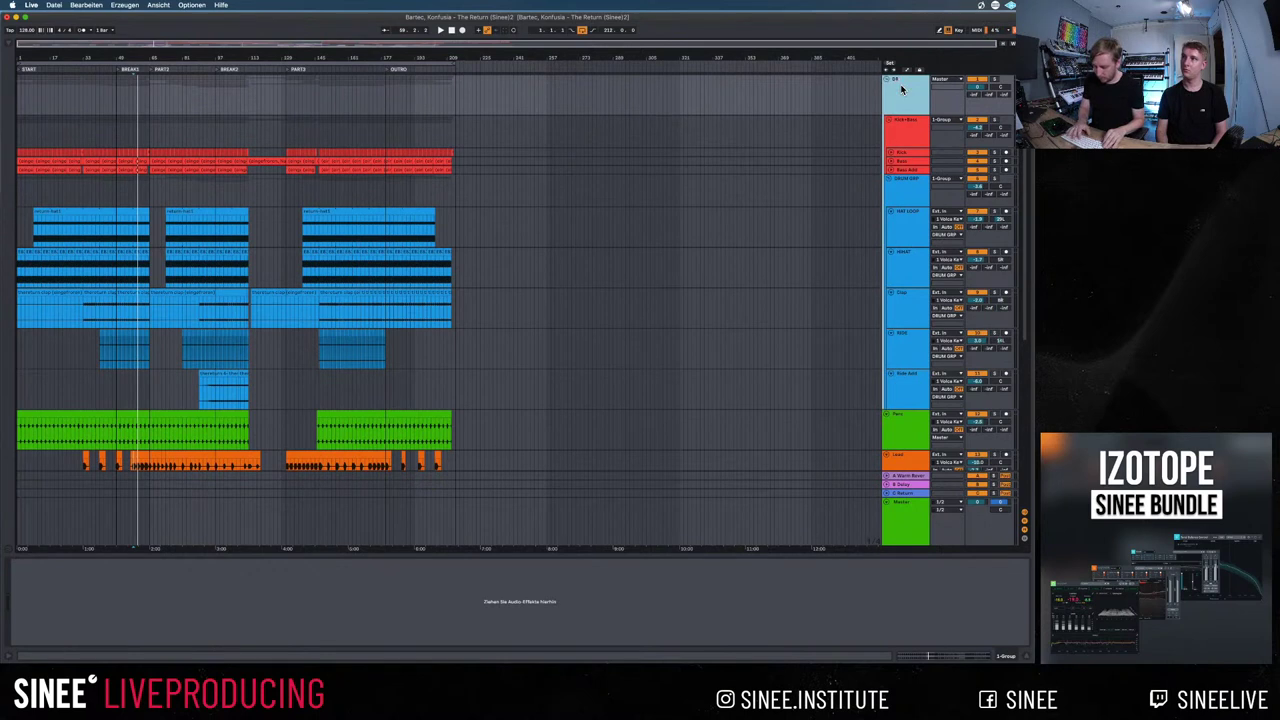
Rename the DRUM GRP subgroup to HATS and fold both it and the DRUMS group
{"action": "left_click", "coordinate": [904, 185]}
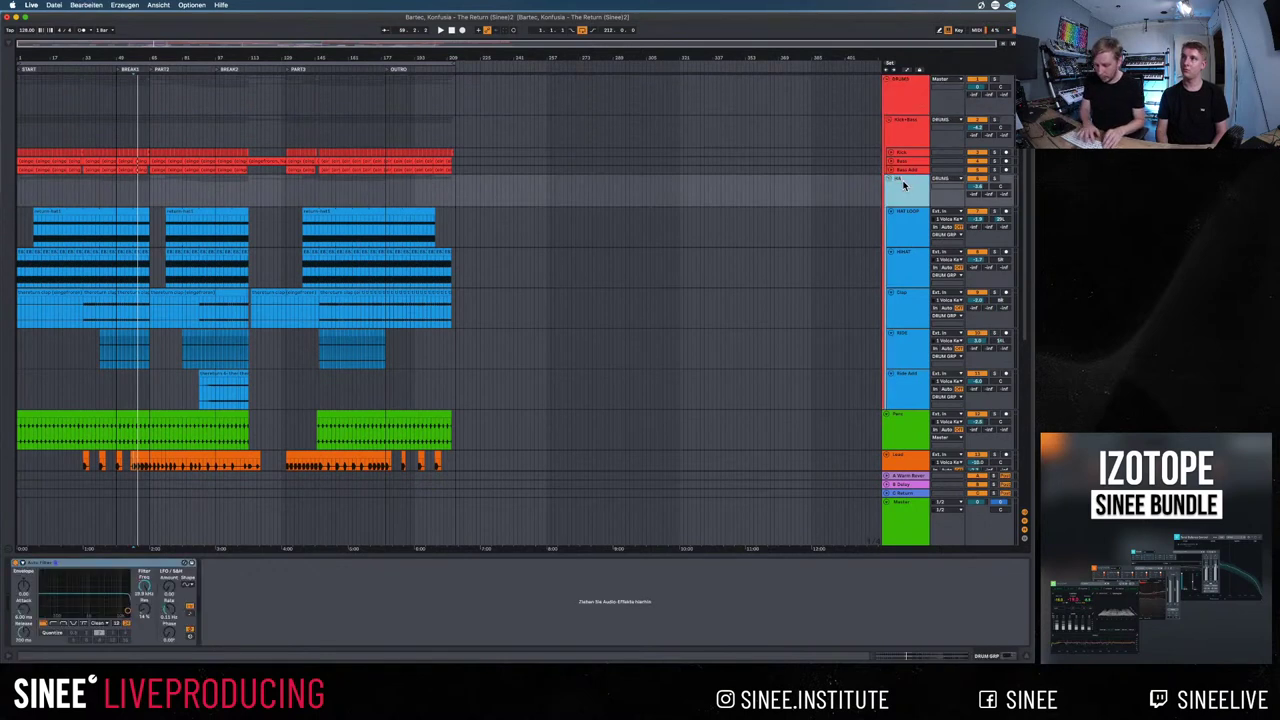
{"action": "key", "text": "Return"}
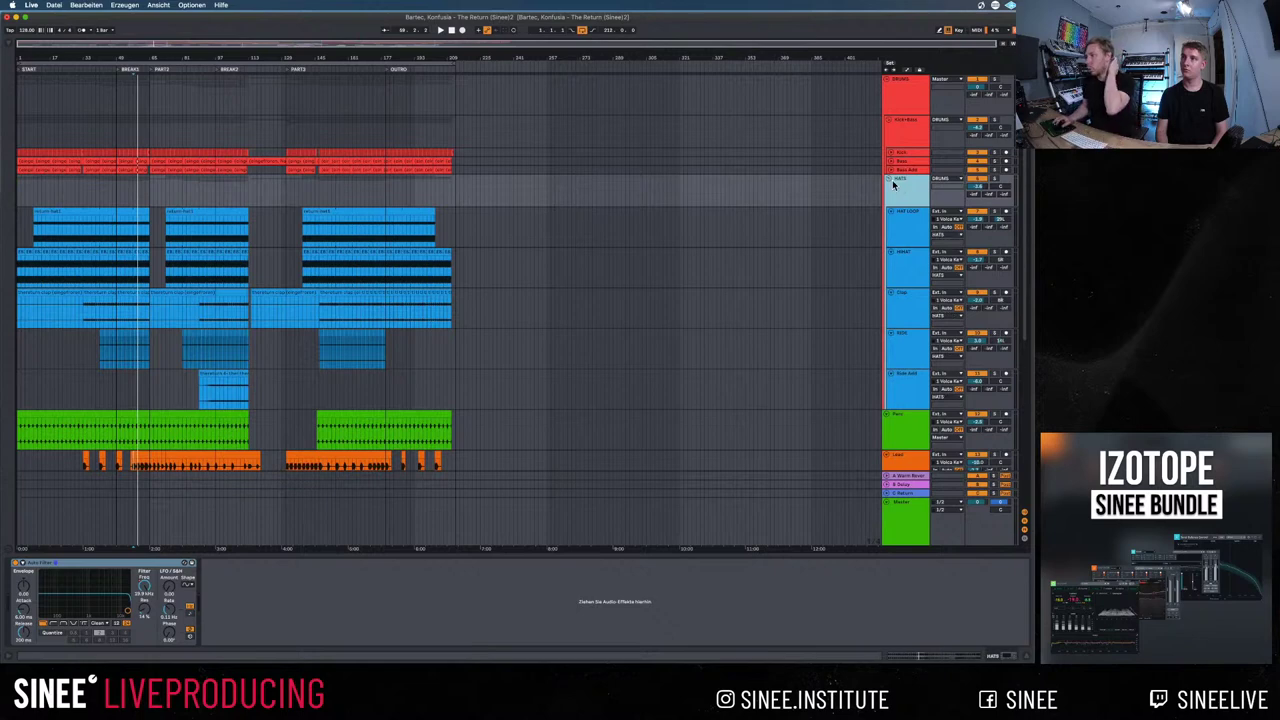
{"action": "left_click", "coordinate": [889, 179]}
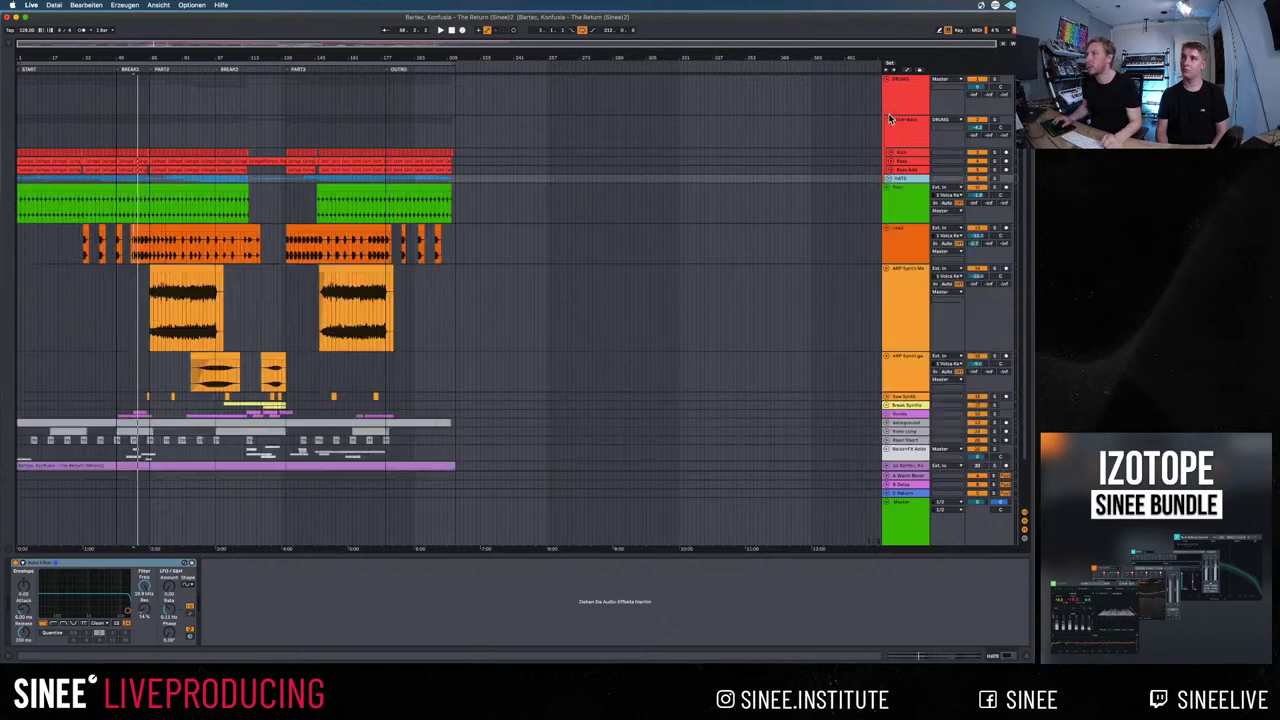
{"action": "left_click", "coordinate": [887, 80]}
Unfold Break Synths and group the tracks from Perc through Saw Synth under the name SYNTHS
{"action": "left_click", "coordinate": [904, 103]}
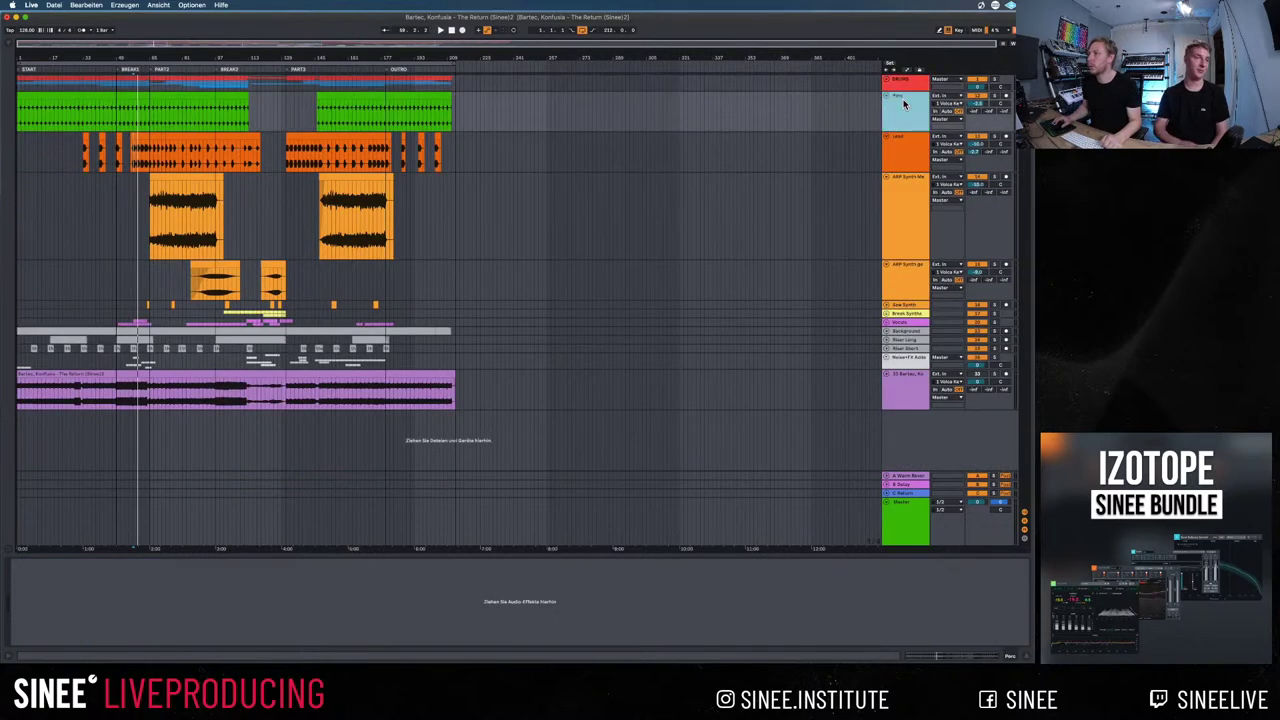
{"action": "left_click", "coordinate": [911, 272]}
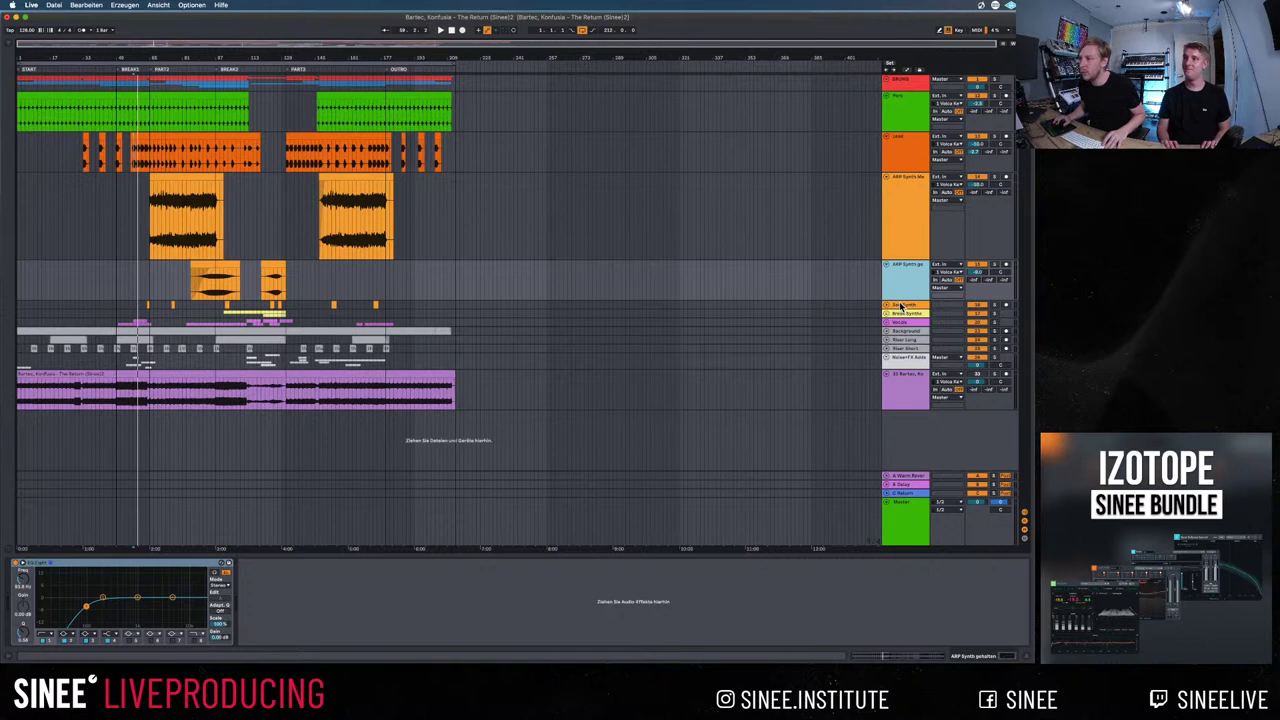
{"action": "left_click", "coordinate": [900, 305]}
{"action": "left_click", "coordinate": [886, 314]}
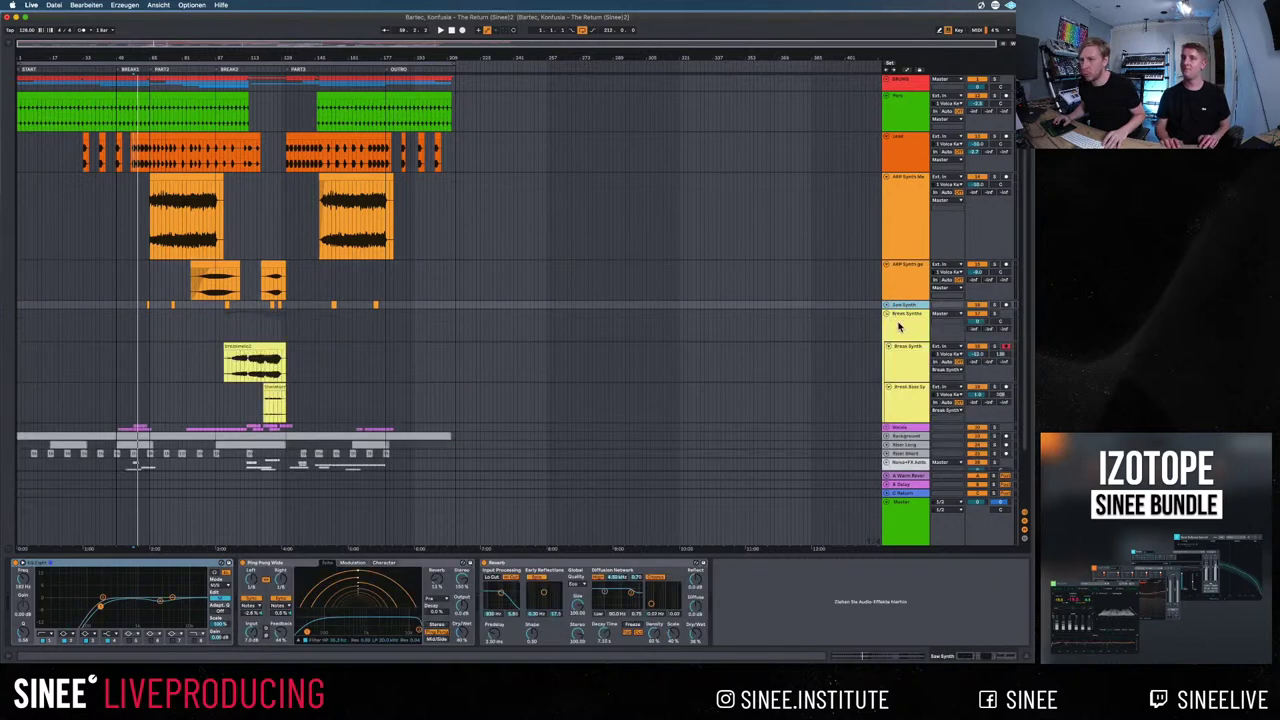
{"action": "left_click", "coordinate": [905, 117], "text": "shift"}
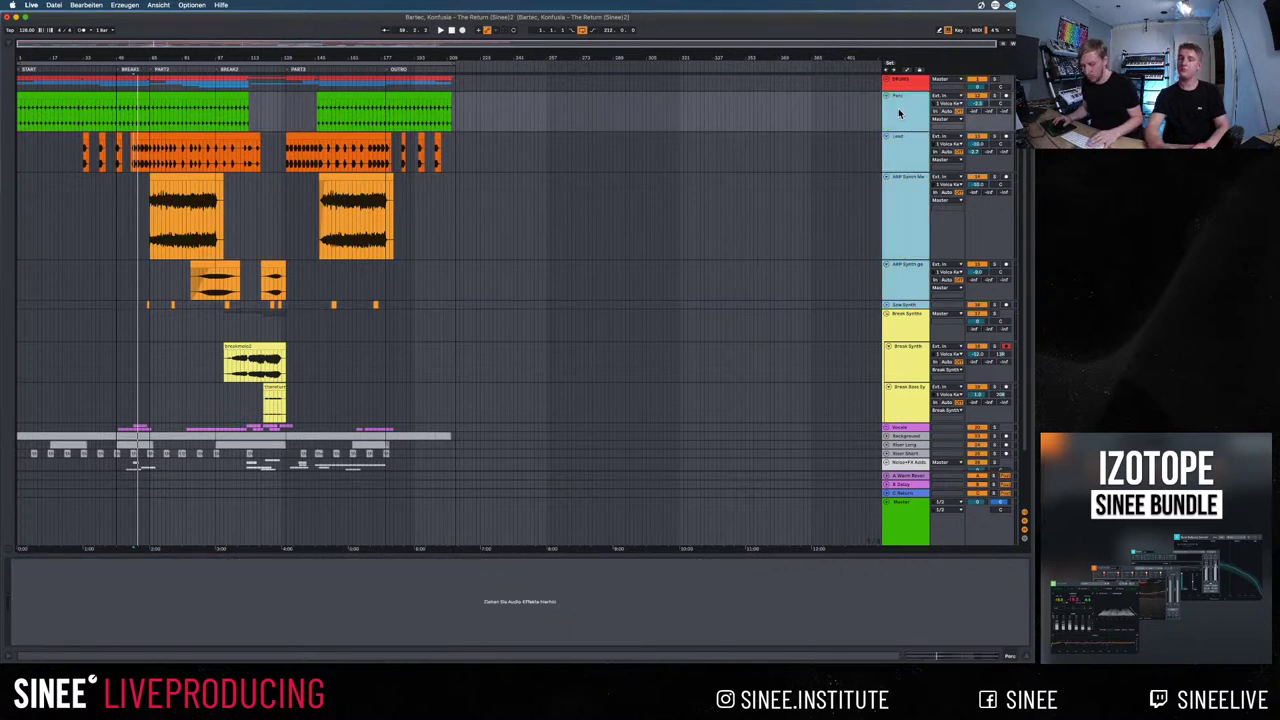
{"action": "key", "text": "super+g"}
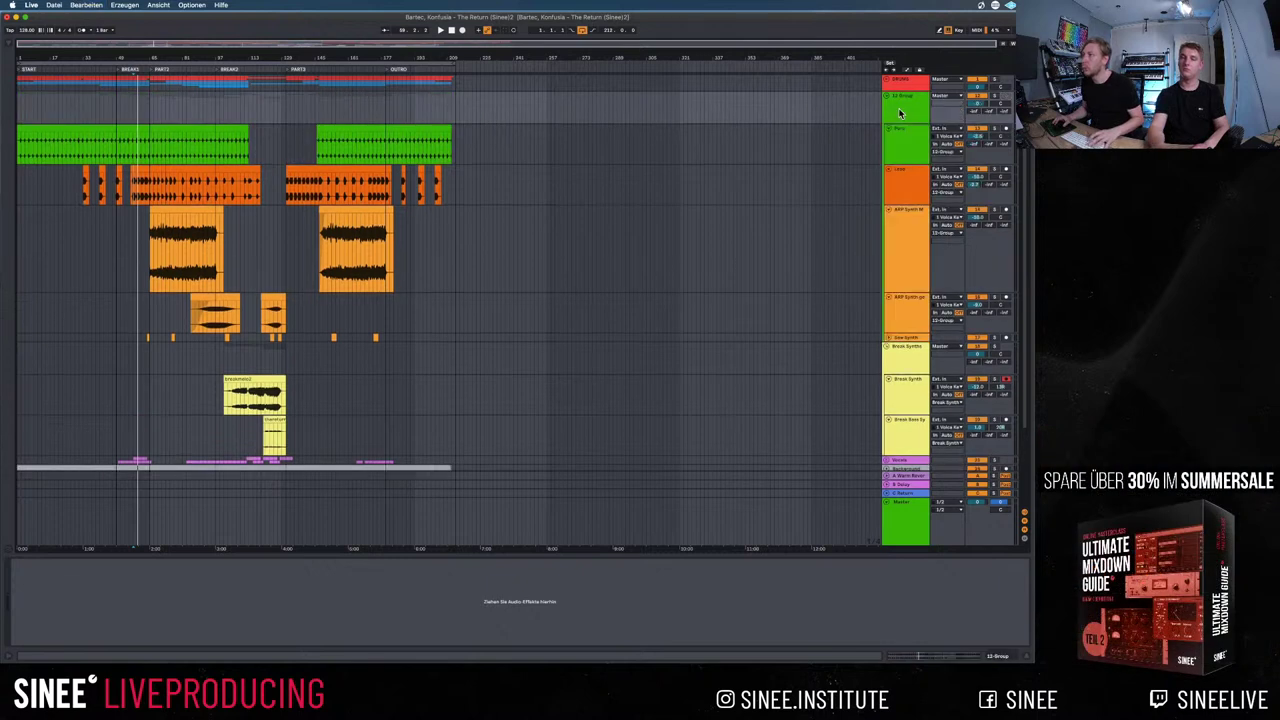
{"action": "type", "text": "SYNTHS"}
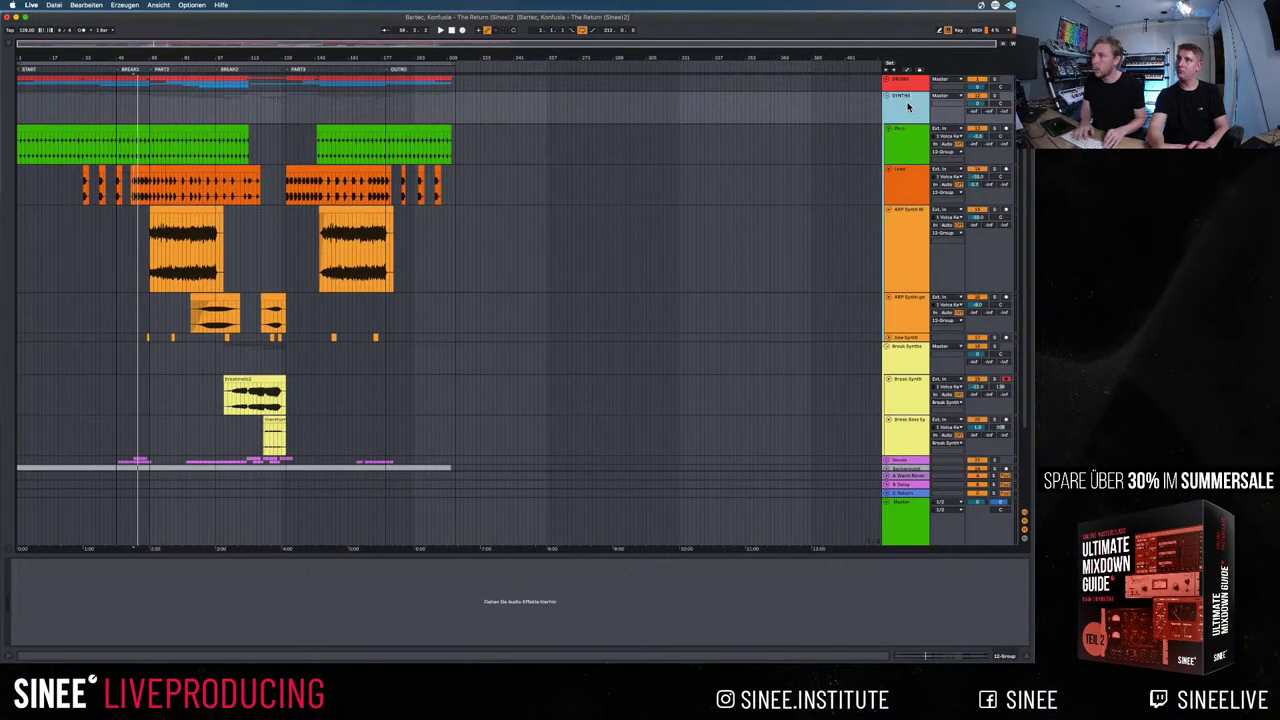
{"action": "key", "text": "Return"}
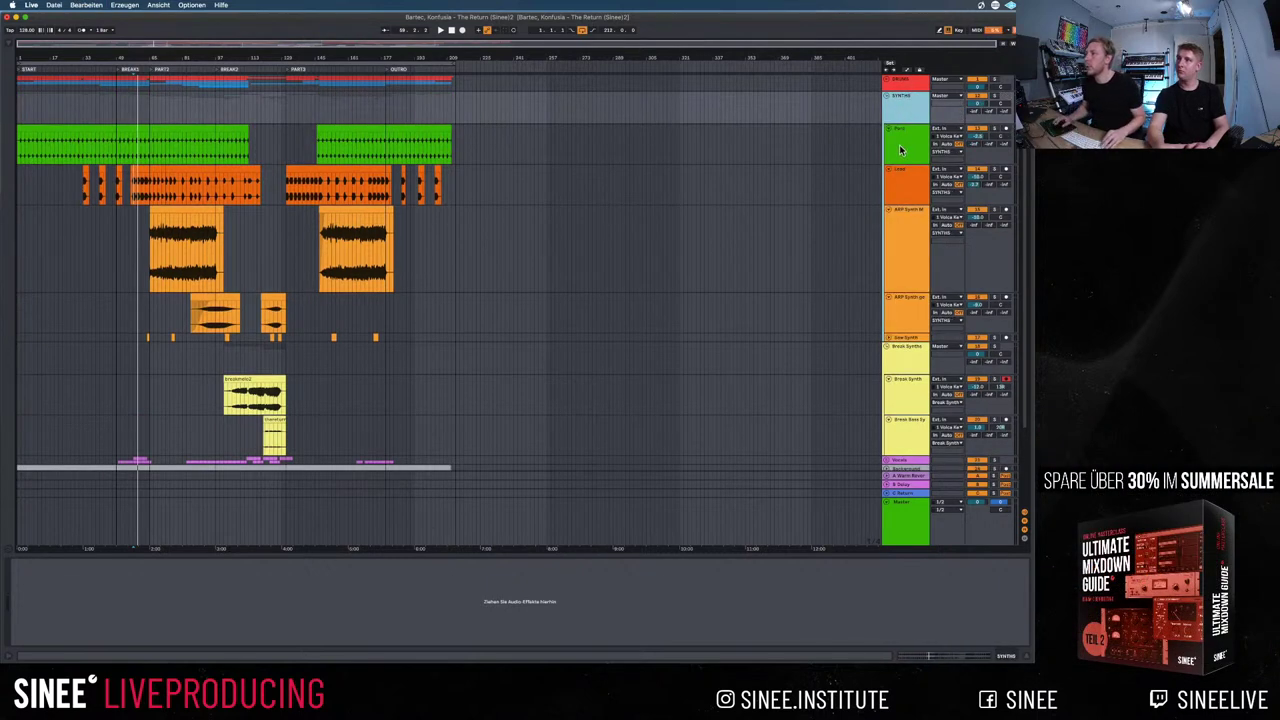
Inspect the devices on the Perc, Lead and ARP Synth Mel tracks inside SYNTHS, and check the Vocals group below
{"action": "left_click", "coordinate": [903, 150]}
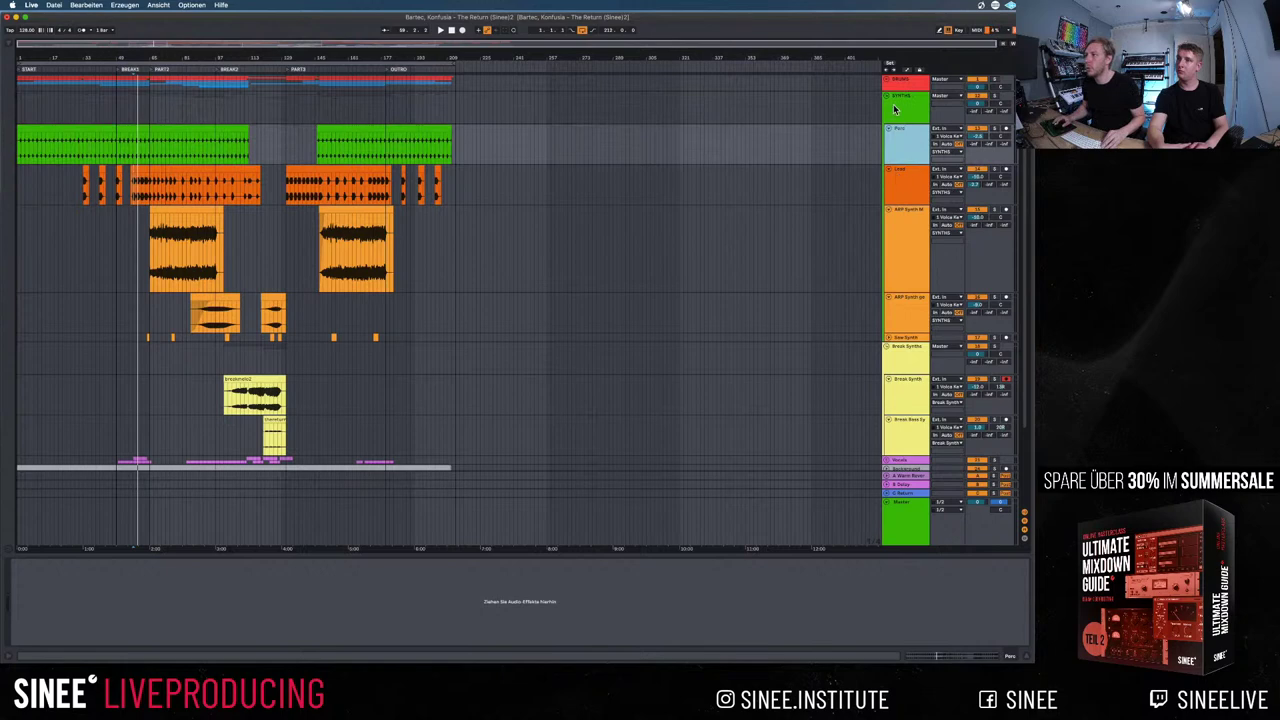
{"action": "left_click", "coordinate": [906, 182]}
{"action": "left_click", "coordinate": [908, 226]}
{"action": "scroll", "coordinate": [905, 268], "scroll_direction": "down", "scroll_amount": 5}
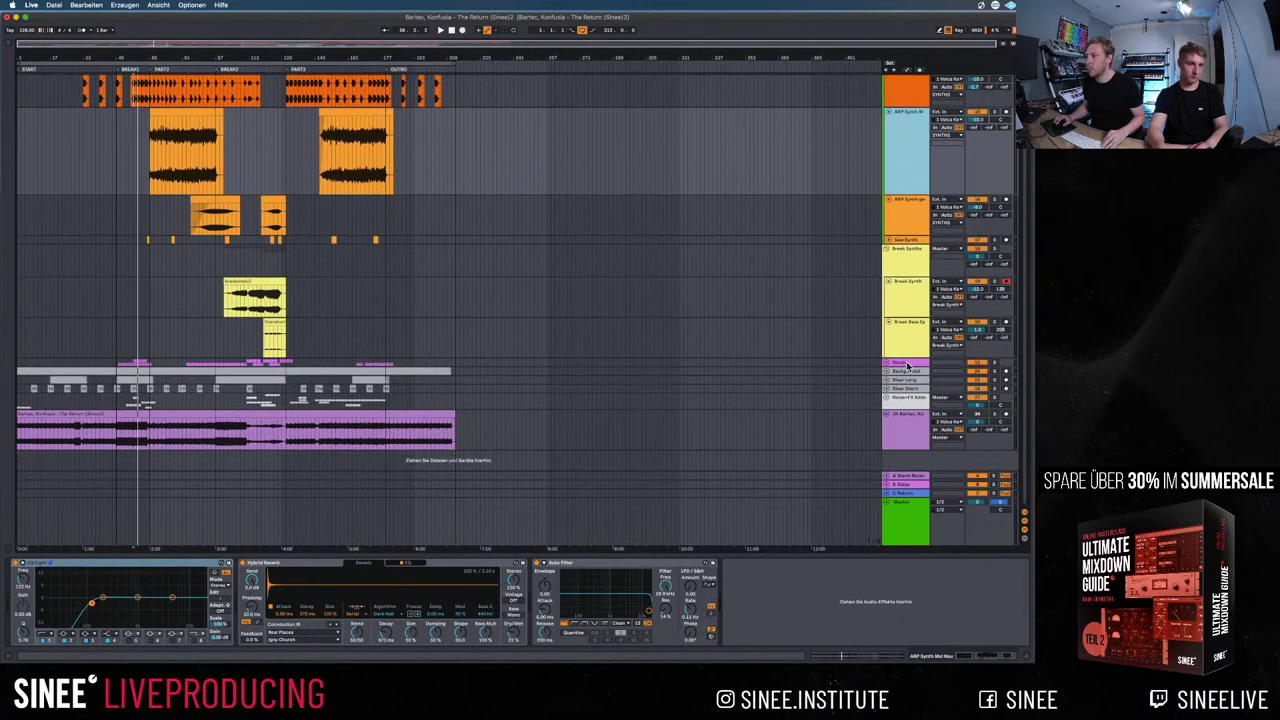
{"action": "left_click", "coordinate": [906, 363]}
Group the Background, Riser Long and Riser Short tracks under the name RISER
{"action": "left_click", "coordinate": [907, 372]}
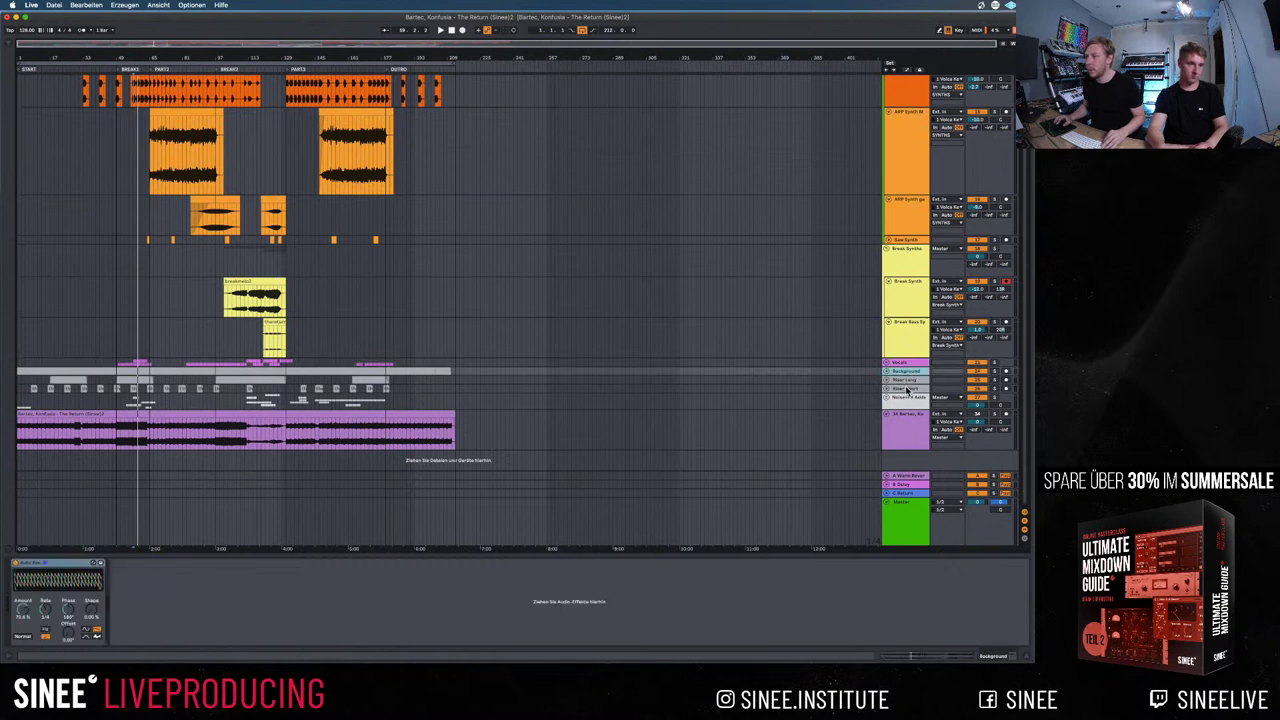
{"action": "left_click", "coordinate": [907, 389]}
{"action": "key", "text": "super+g"}
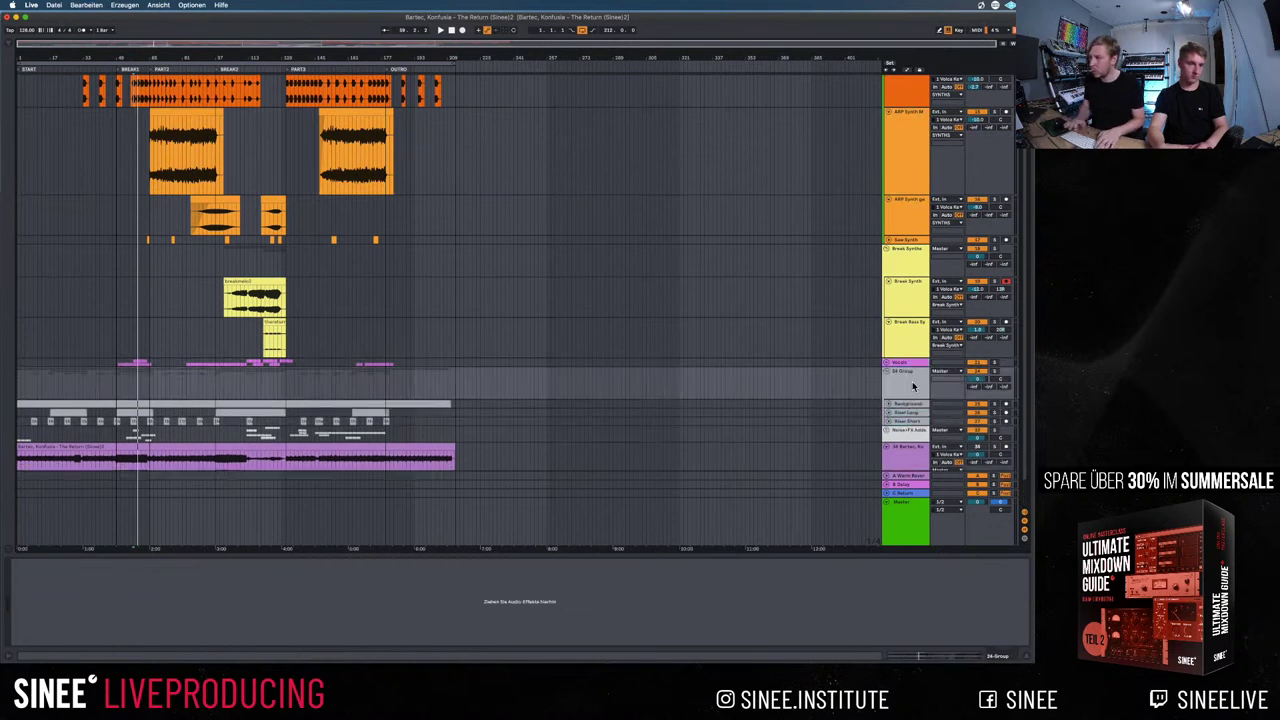
{"action": "key", "text": "super+r"}
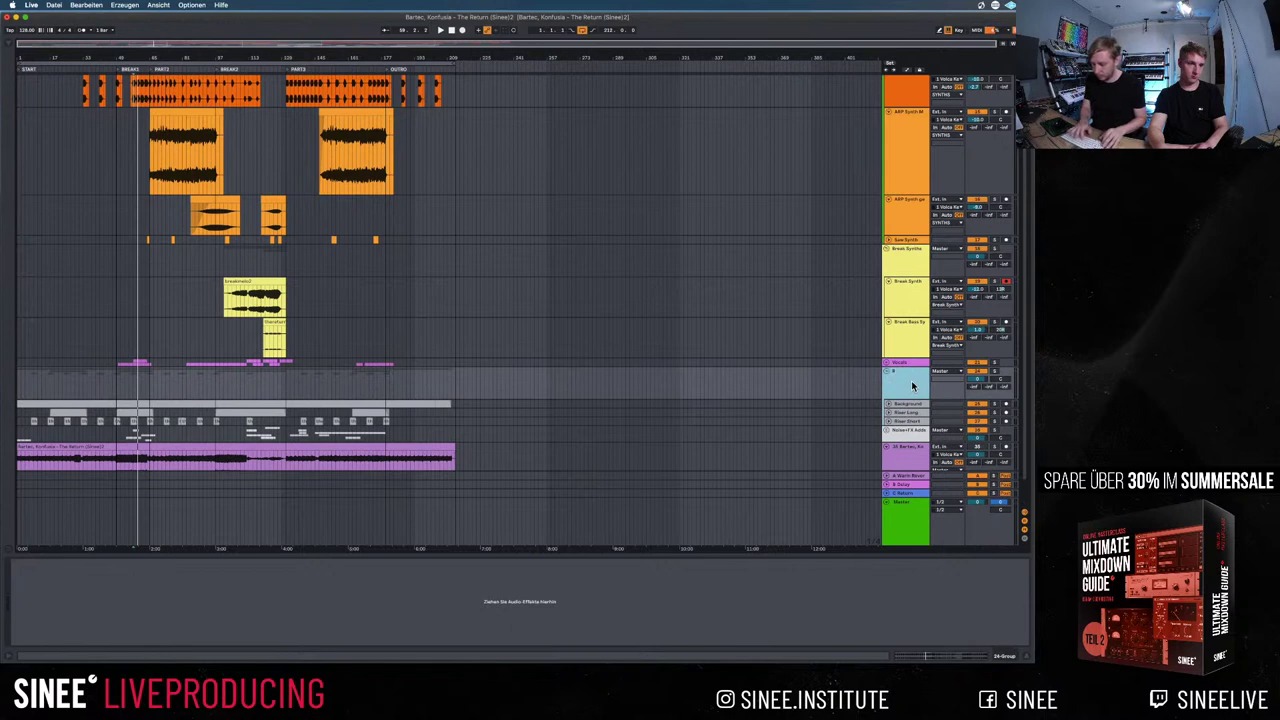
{"action": "type", "text": "Riser"}
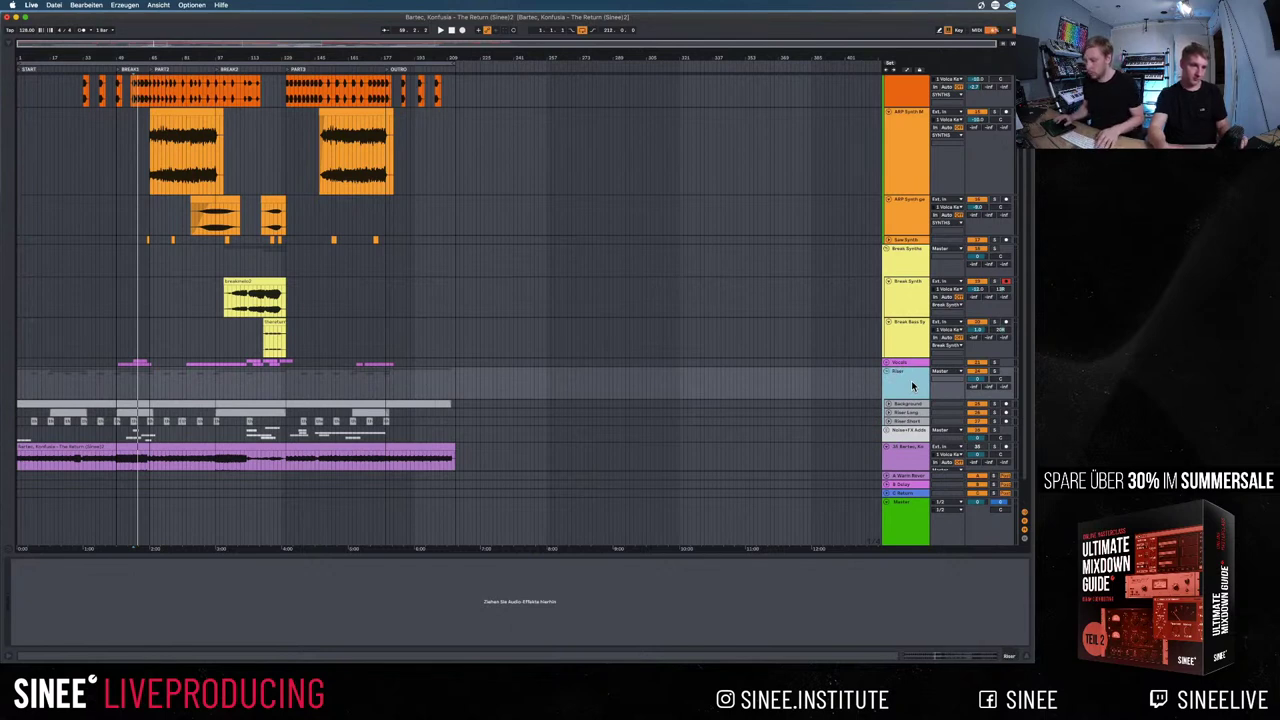
{"action": "key", "text": "BackSpace"}
{"action": "key", "text": "BackSpace"}
{"action": "key", "text": "BackSpace"}
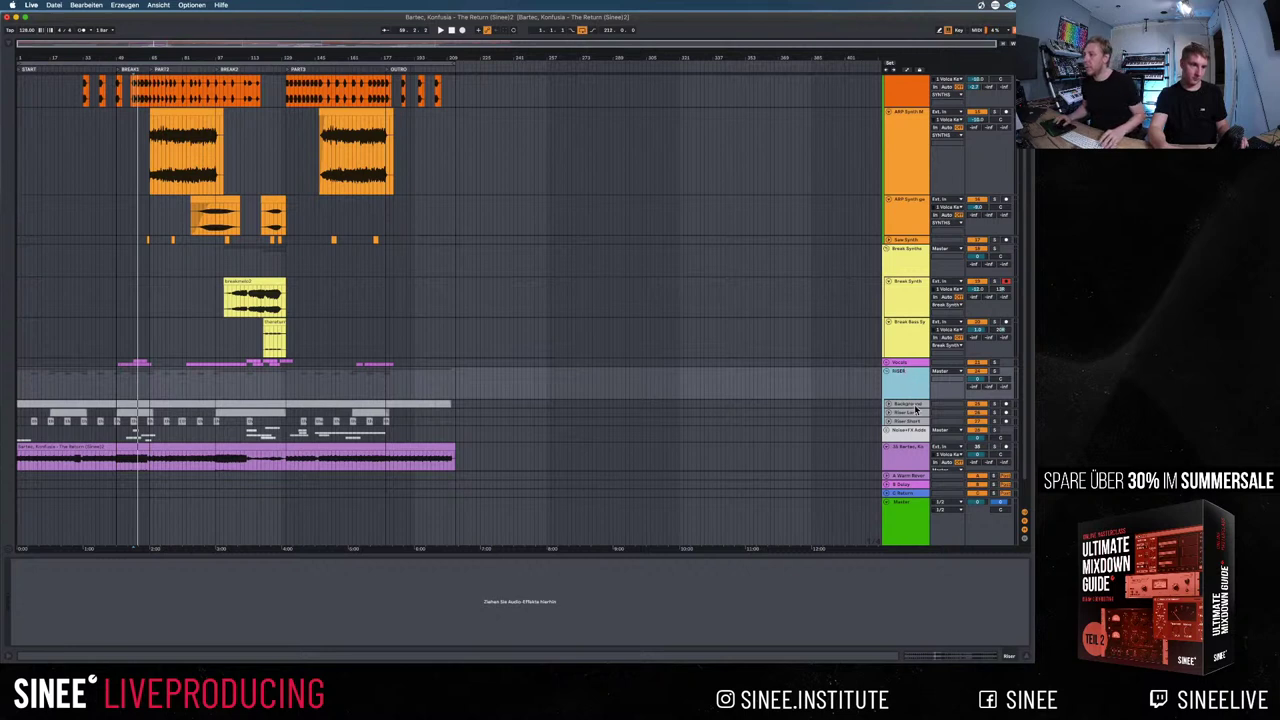
{"action": "left_click", "coordinate": [916, 406]}
Examine the ARP Synth Mel track's first clip and its Hybrid Reverb device
{"action": "scroll", "coordinate": [918, 350], "scroll_direction": "up", "scroll_amount": 2}
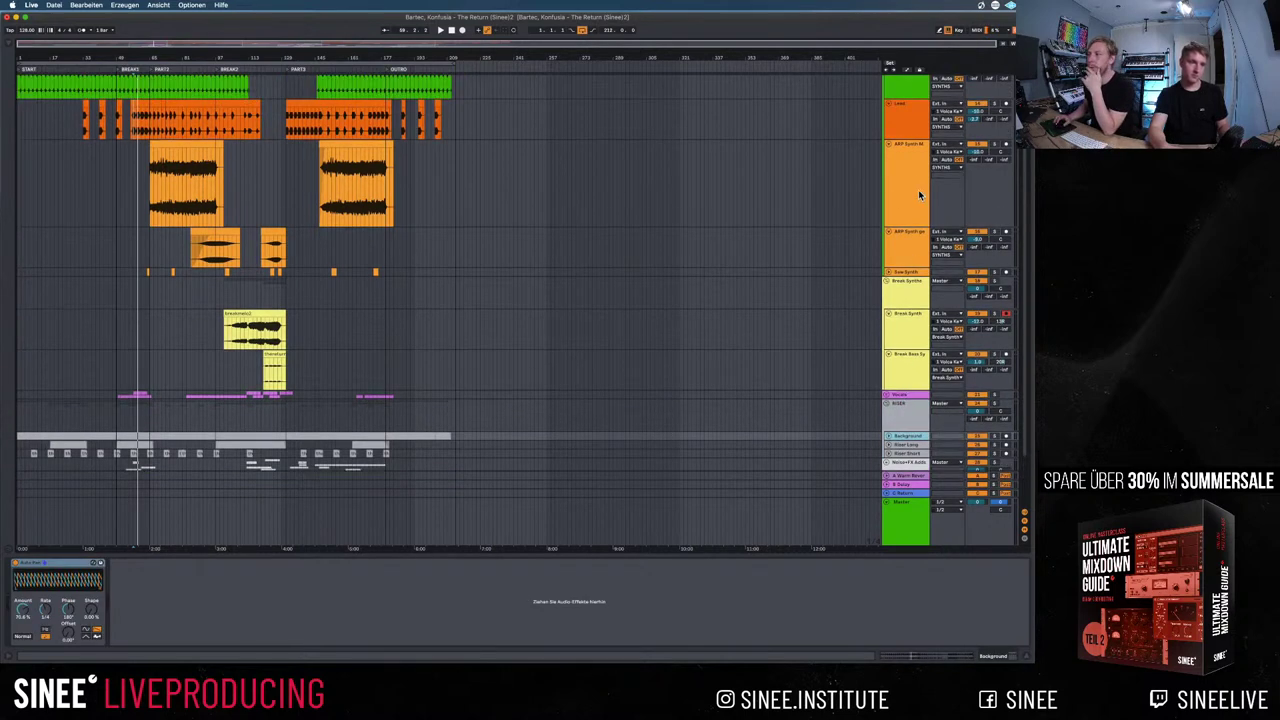
{"action": "left_click", "coordinate": [910, 169]}
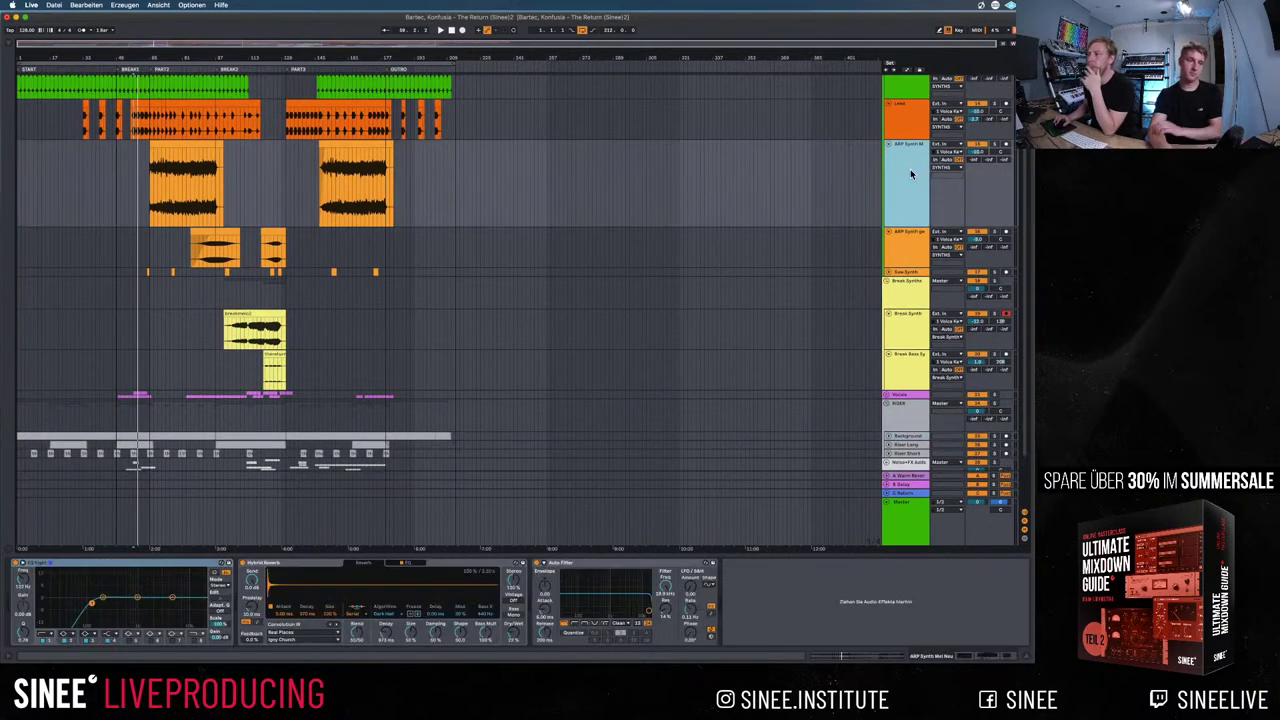
{"action": "left_click", "coordinate": [198, 176]}
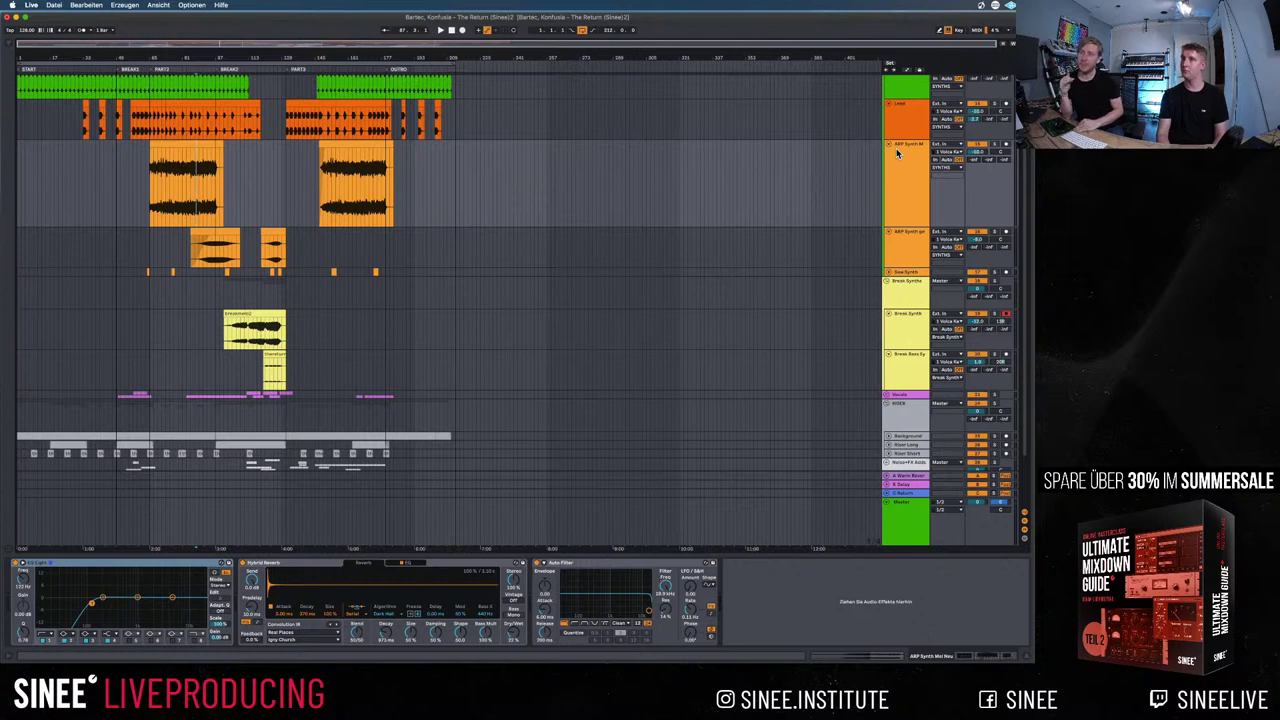
{"action": "double_click", "coordinate": [196, 170]}
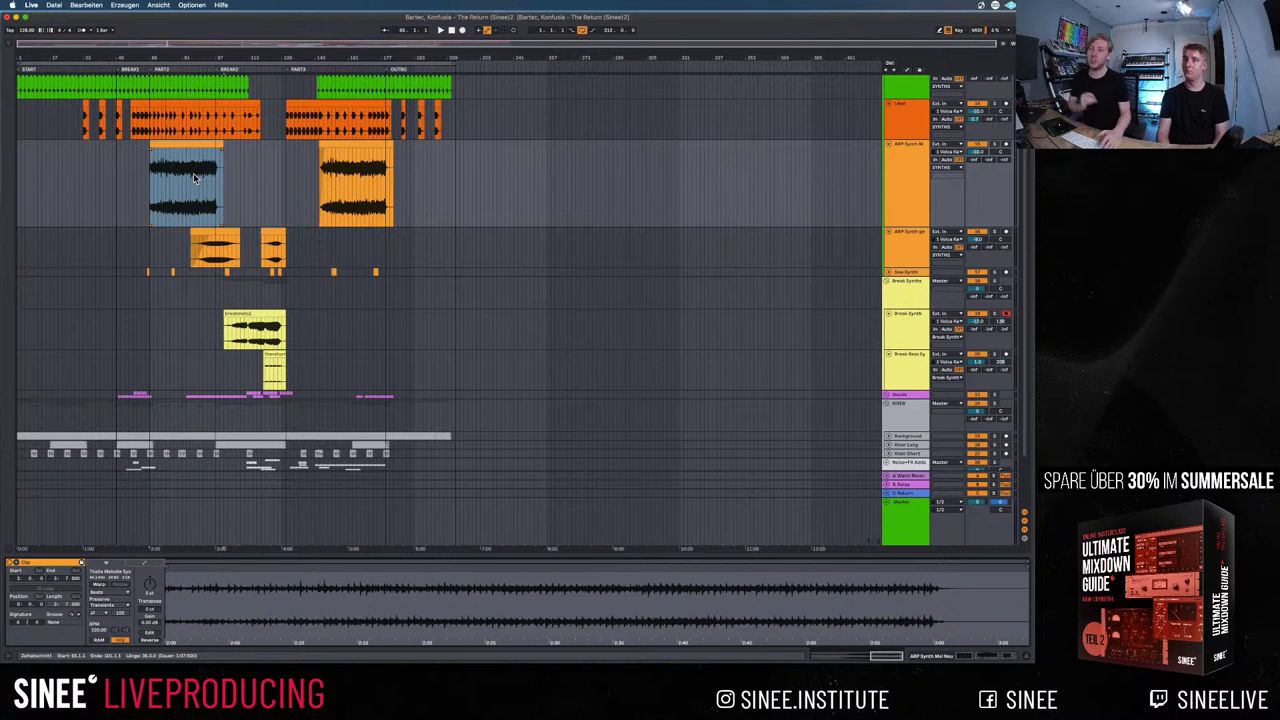
{"action": "left_click", "coordinate": [917, 155]}
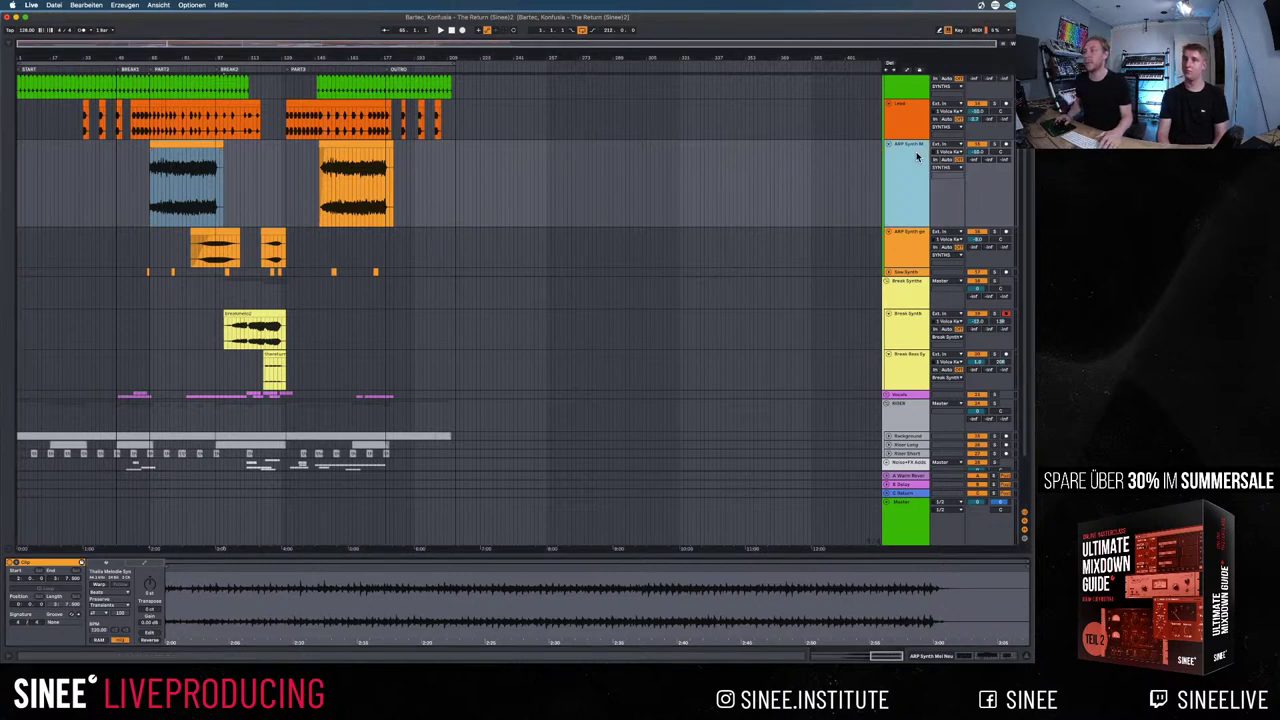
{"action": "left_click", "coordinate": [303, 565]}
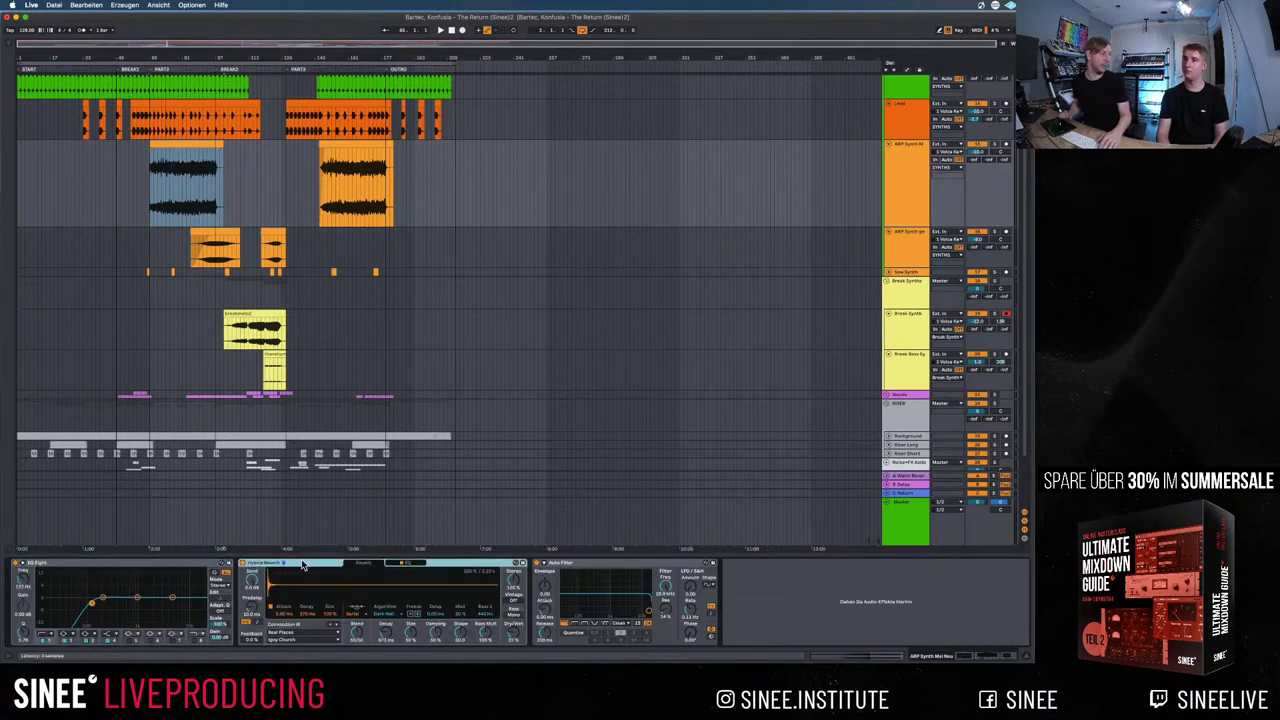
Unfold the DRUMS and HATS groups, and collapse the Clap, Ride and Ride Add tracks to single rows
{"action": "scroll", "coordinate": [540, 317], "scroll_direction": "up", "scroll_amount": 3}
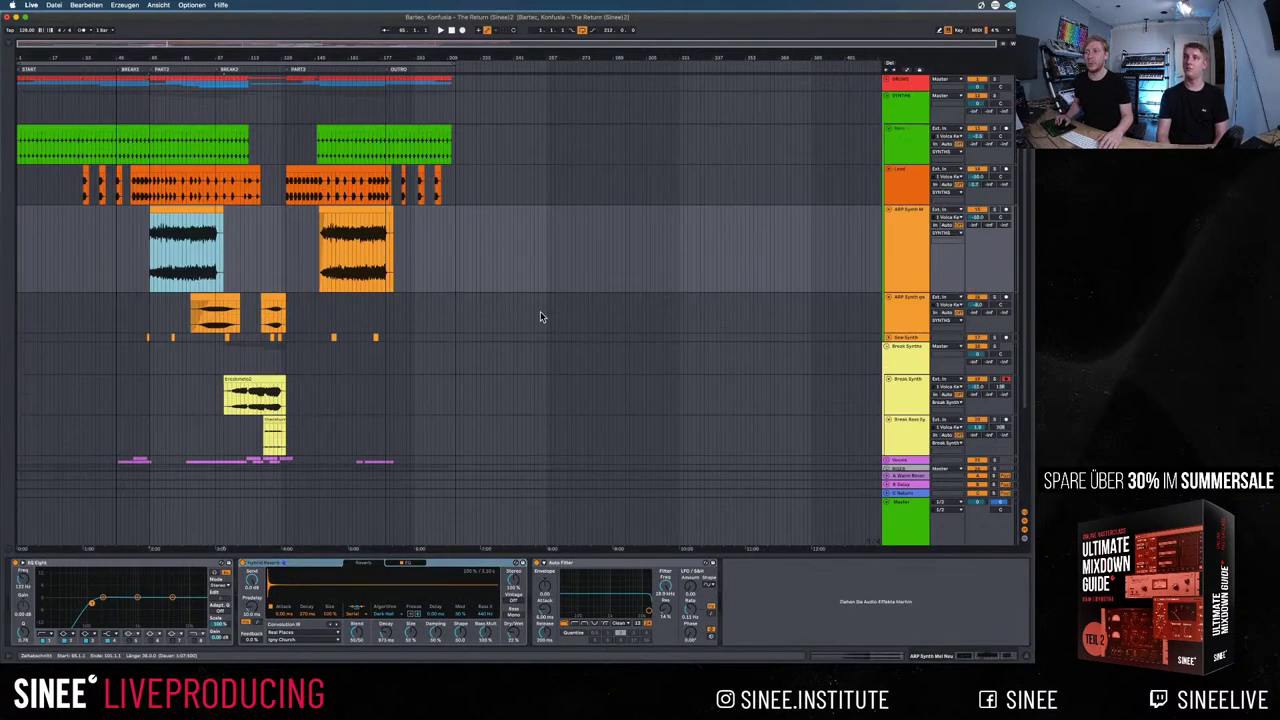
{"action": "left_click", "coordinate": [888, 82]}
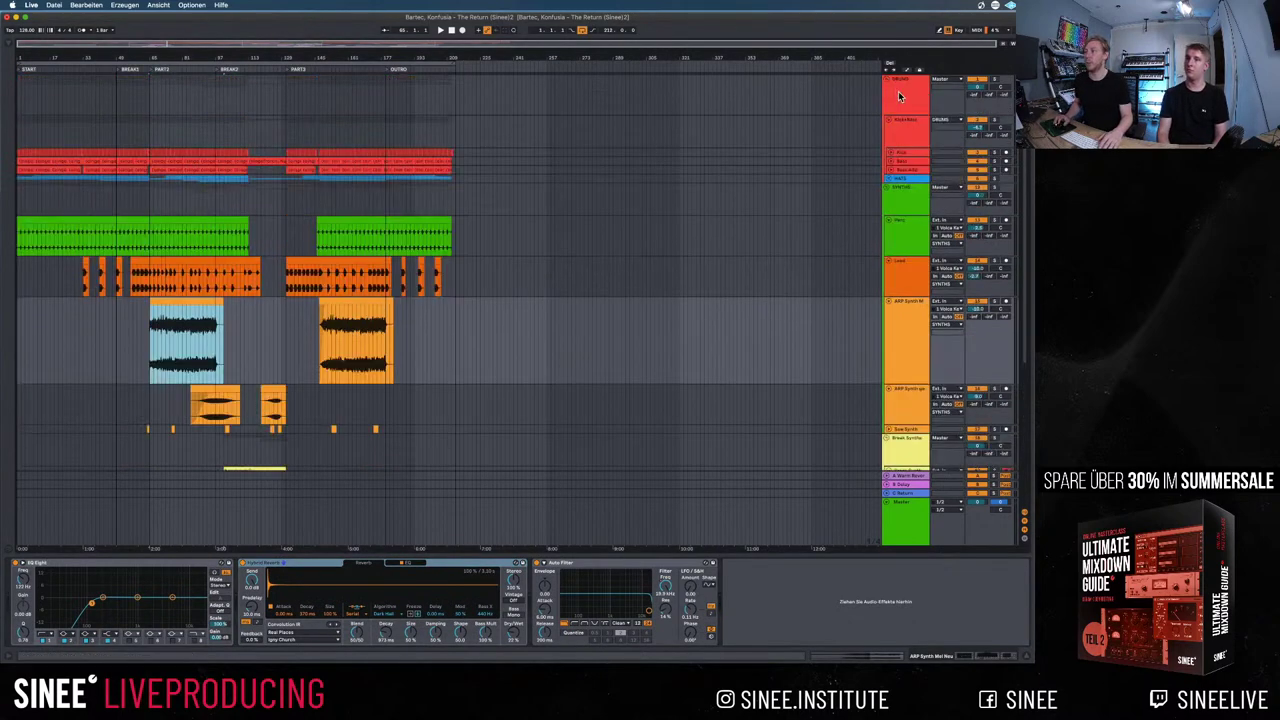
{"action": "left_click", "coordinate": [891, 180]}
{"action": "left_click", "coordinate": [890, 211]}
{"action": "left_click", "coordinate": [890, 219]}
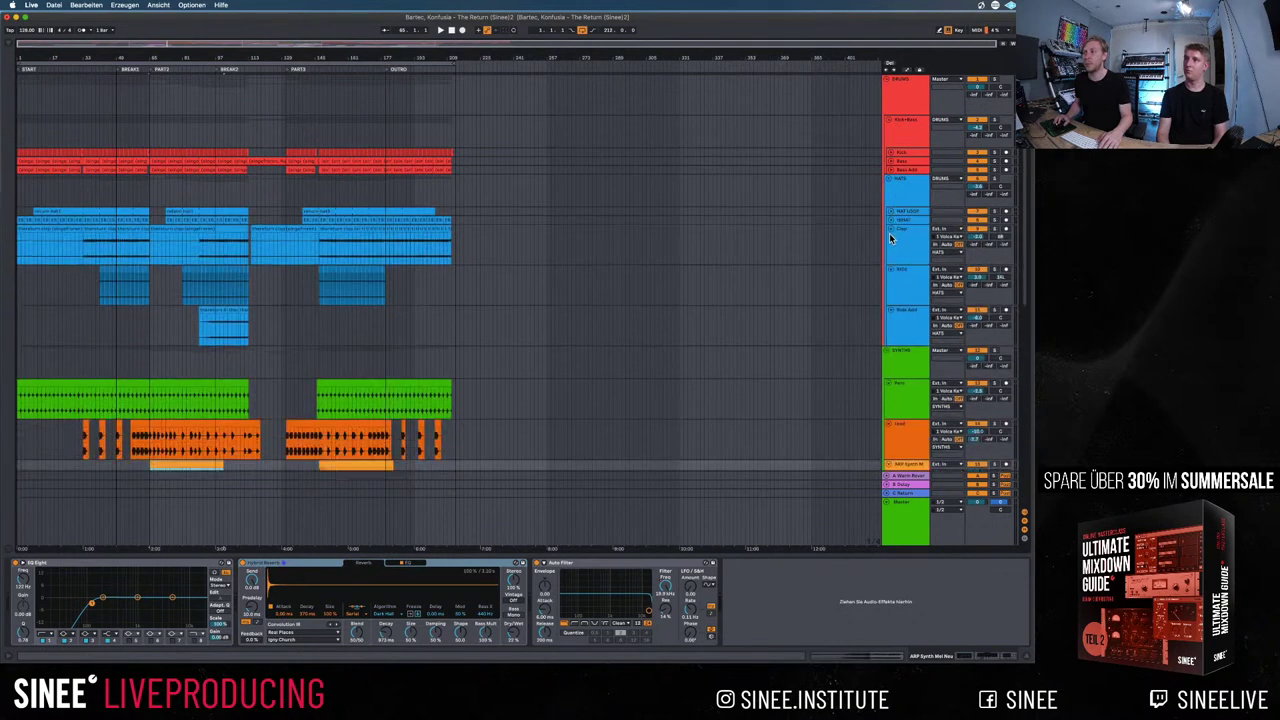
{"action": "left_click", "coordinate": [890, 228]}
{"action": "left_click", "coordinate": [893, 240]}
{"action": "left_click", "coordinate": [893, 247]}
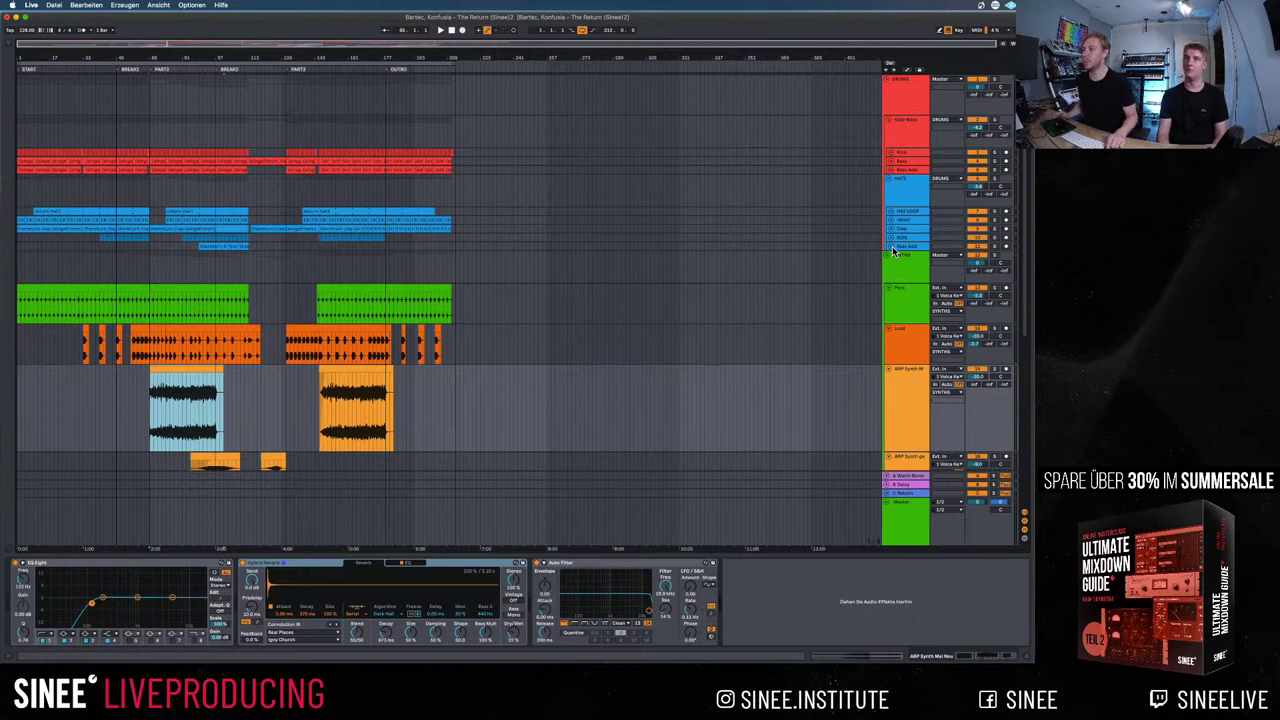
Inspect the device chains of the ARP Synth Mel track, the DRUMS group and the Kick, Bass and Bass Add tracks
{"action": "left_click", "coordinate": [900, 380]}
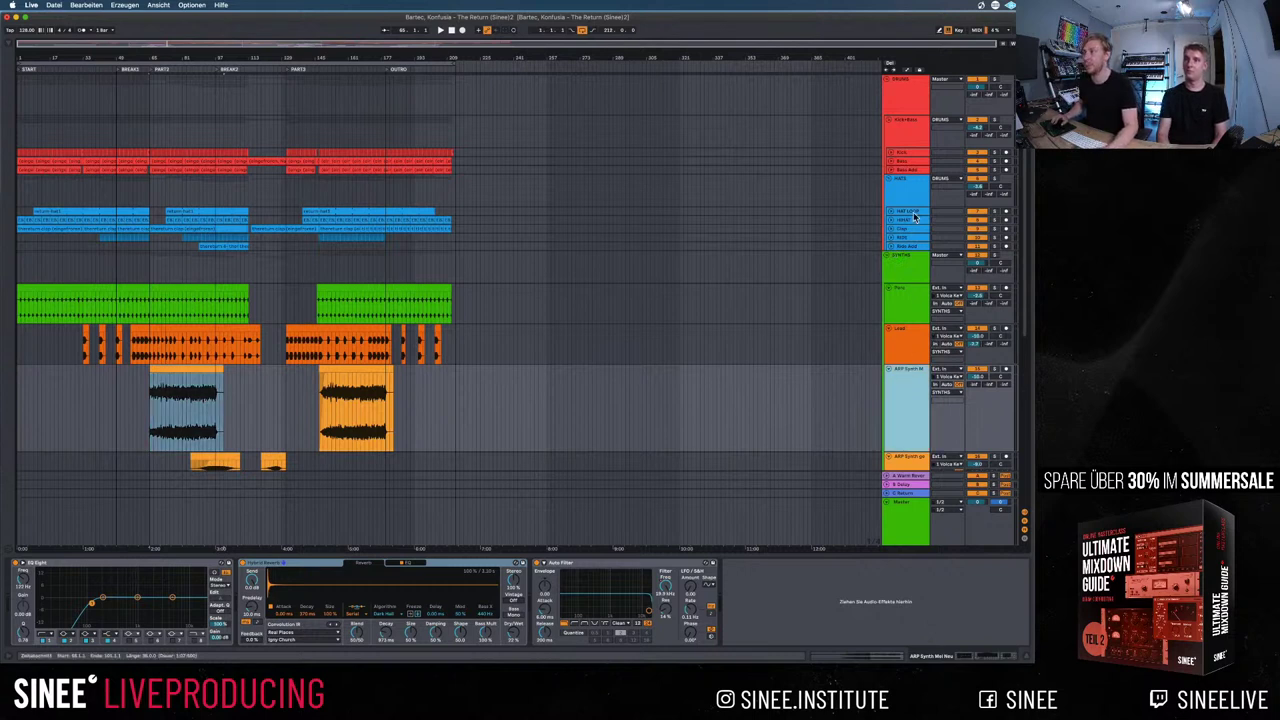
{"action": "left_click", "coordinate": [910, 132]}
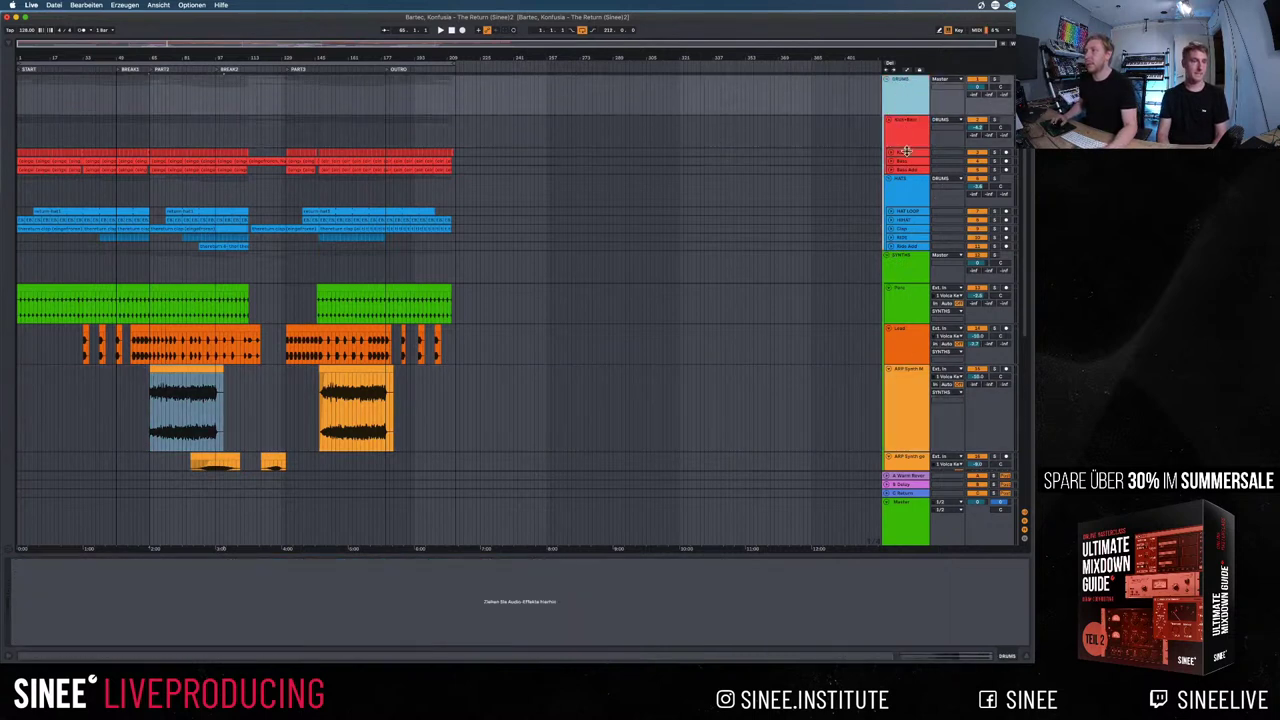
{"action": "left_click", "coordinate": [900, 97]}
{"action": "left_click", "coordinate": [898, 190]}
{"action": "left_click", "coordinate": [905, 156]}
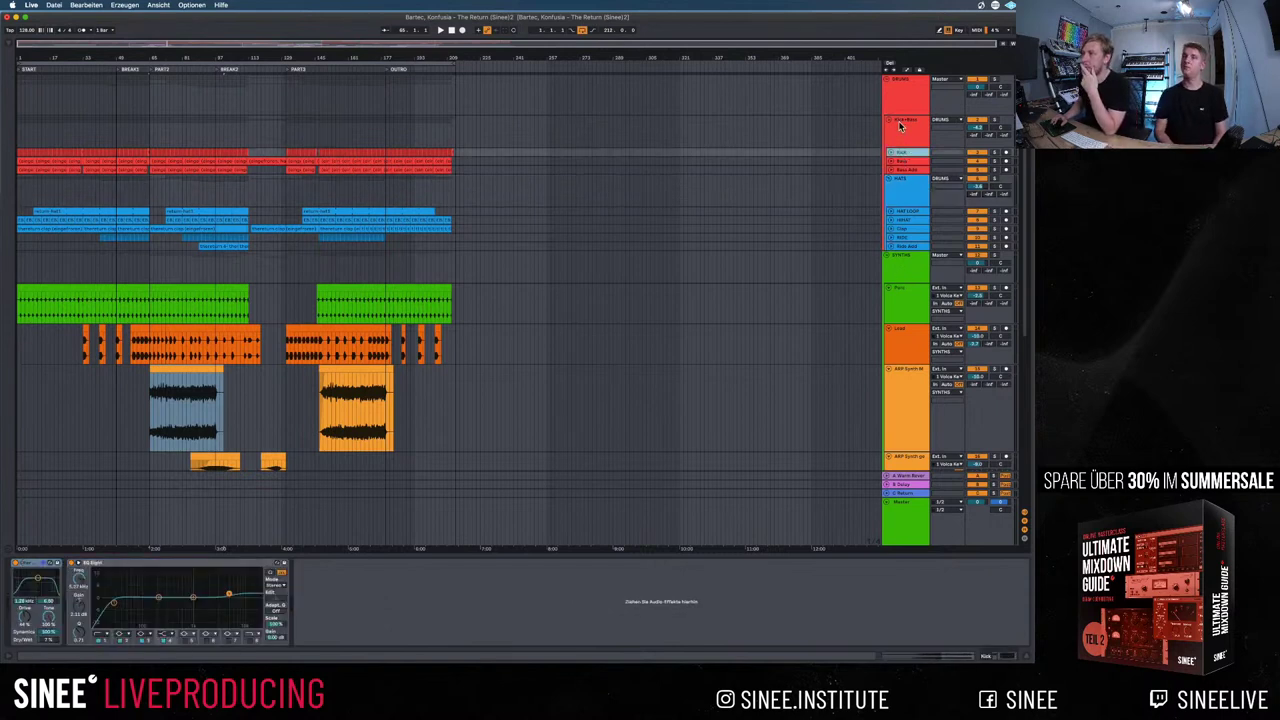
{"action": "left_click", "coordinate": [903, 128]}
{"action": "left_click", "coordinate": [904, 156]}
{"action": "left_click", "coordinate": [904, 161]}
{"action": "left_click", "coordinate": [905, 171]}
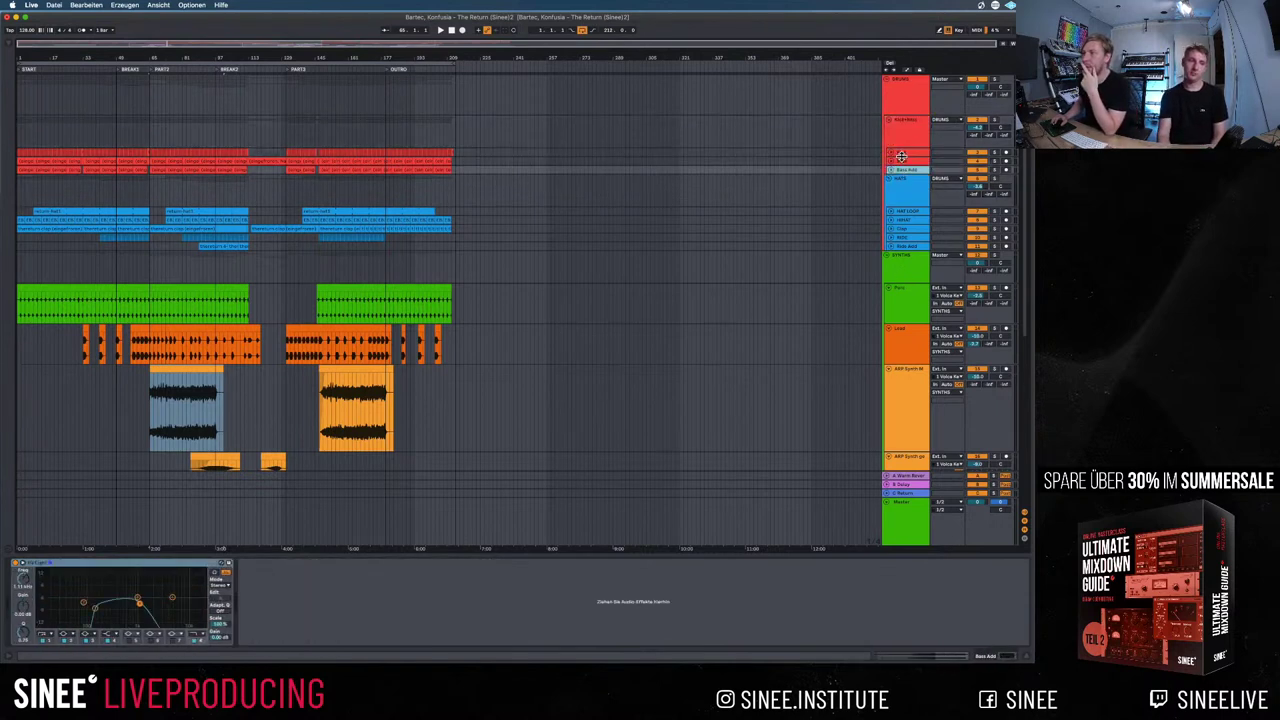
{"action": "left_click", "coordinate": [904, 161]}
{"action": "left_click", "coordinate": [905, 172]}
Check the HATS group's filter and go through the devices on its hat, clap and ride tracks
{"action": "left_click", "coordinate": [903, 188]}
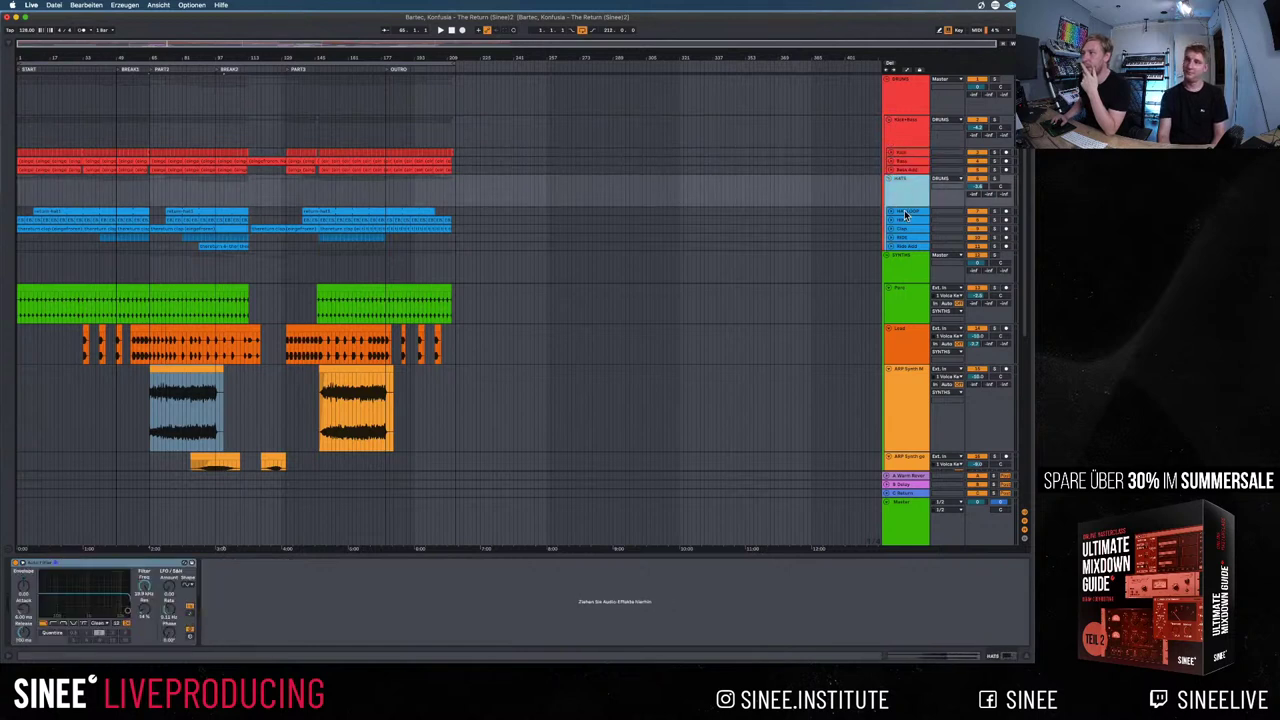
{"action": "left_click", "coordinate": [903, 220]}
{"action": "left_click", "coordinate": [903, 229]}
{"action": "left_click", "coordinate": [904, 237]}
{"action": "left_click", "coordinate": [904, 245]}
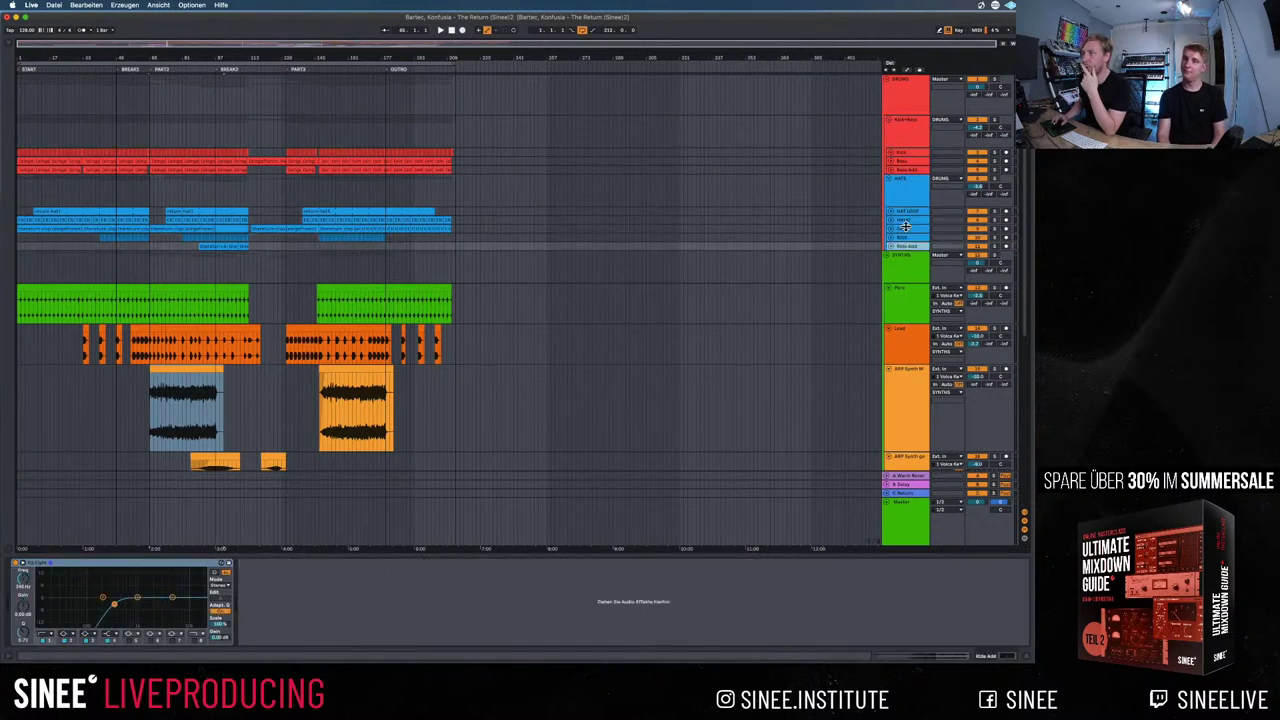
Expand the Kick track to show its waveform, and compare the Bass and Bass Add EQs with the Kick+Bass group's devices
{"action": "left_click", "coordinate": [899, 155]}
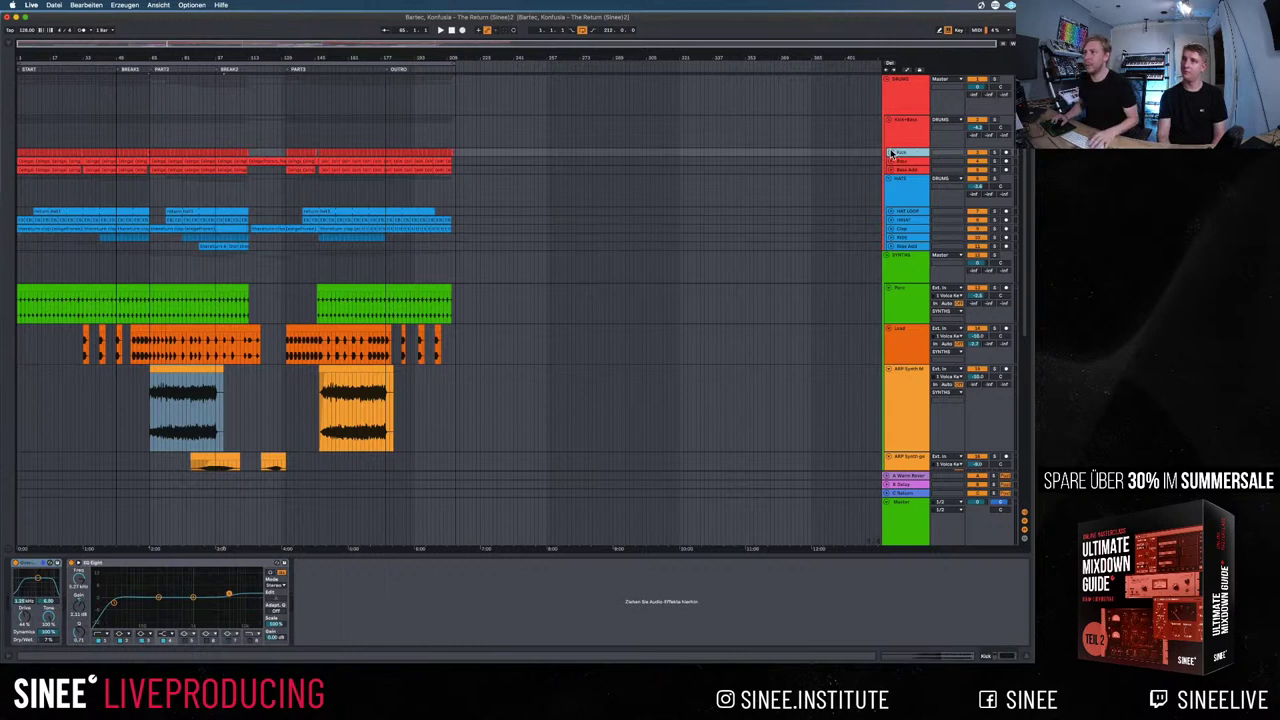
{"action": "left_click", "coordinate": [891, 153]}
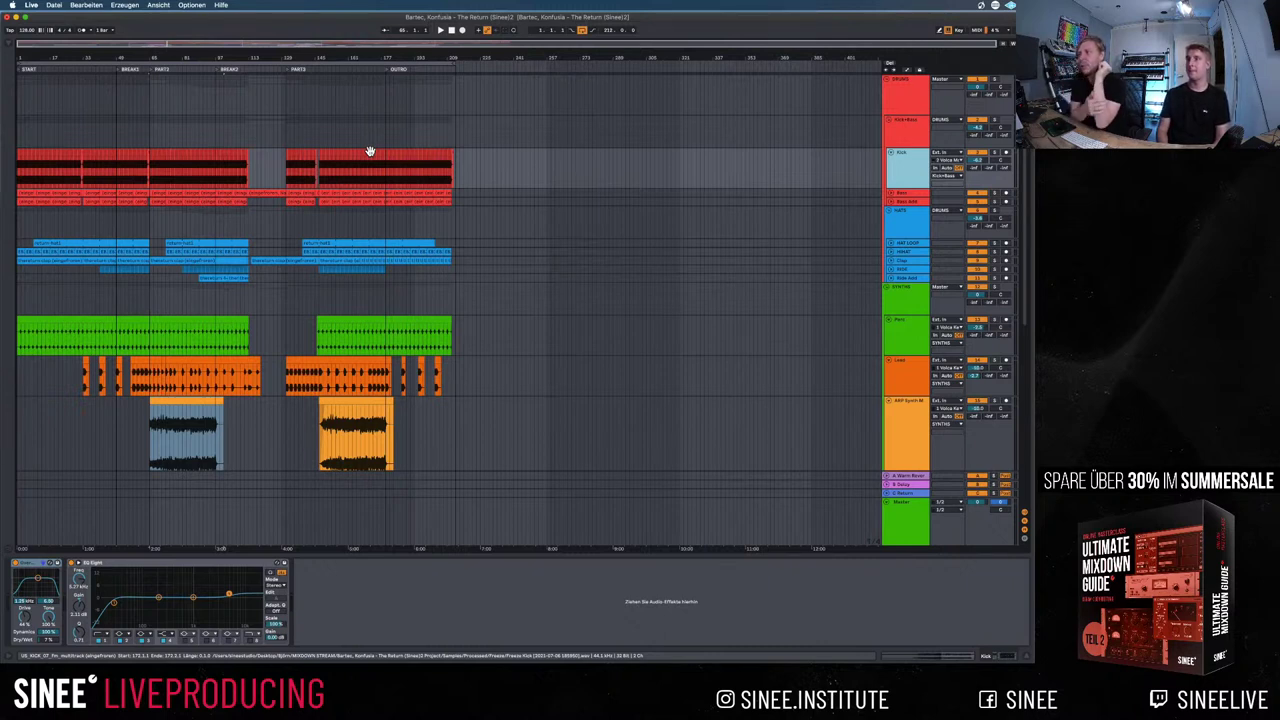
{"action": "left_click", "coordinate": [916, 202]}
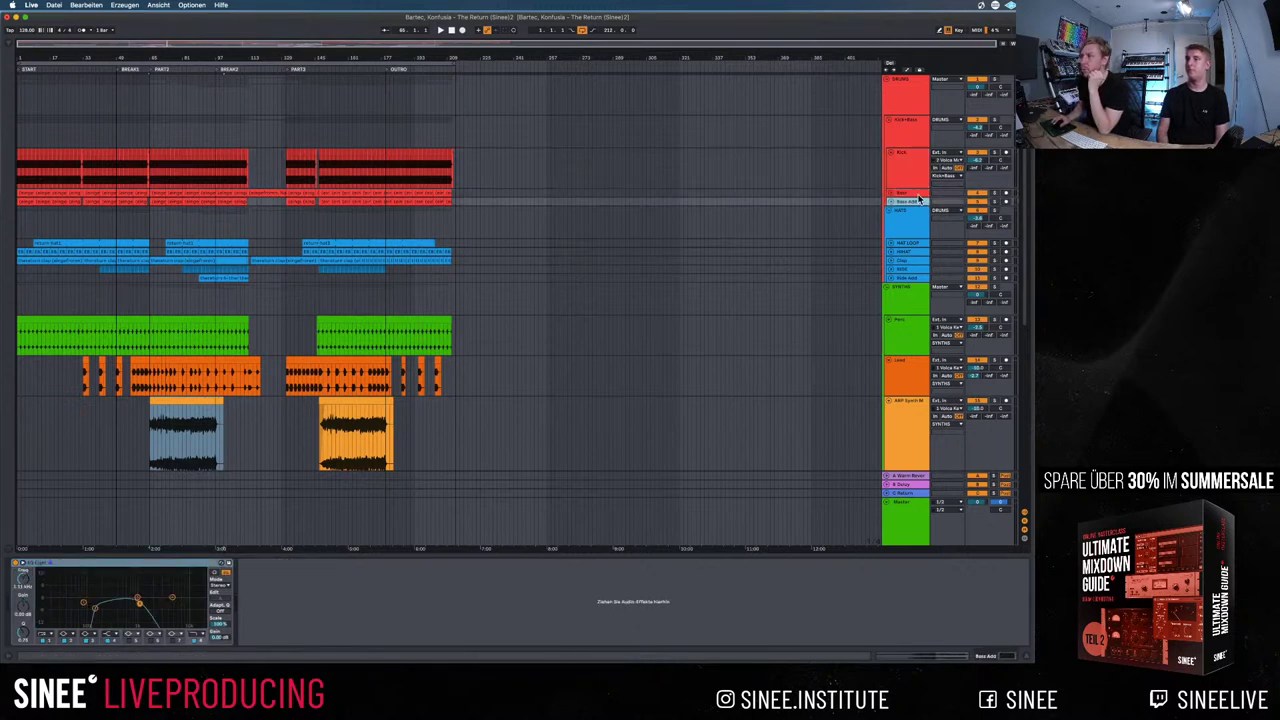
{"action": "left_click", "coordinate": [913, 192]}
{"action": "left_click", "coordinate": [914, 200]}
{"action": "left_click", "coordinate": [913, 193]}
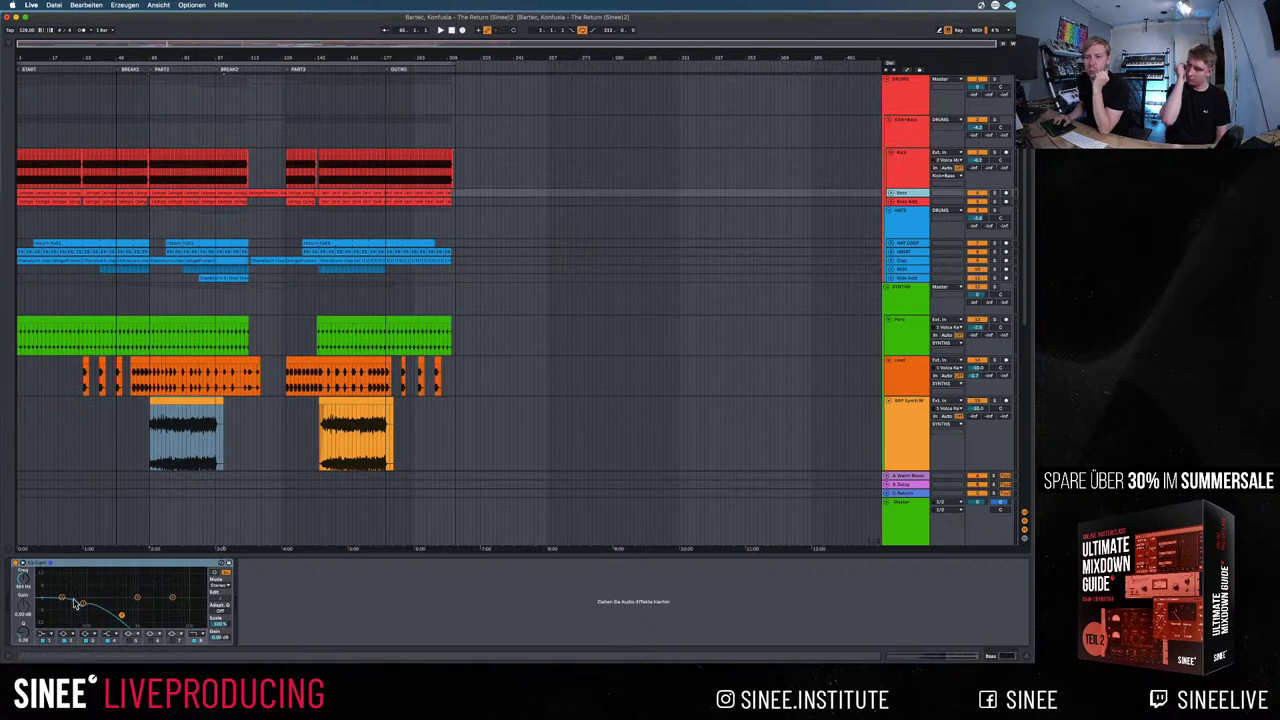
{"action": "left_click", "coordinate": [906, 202]}
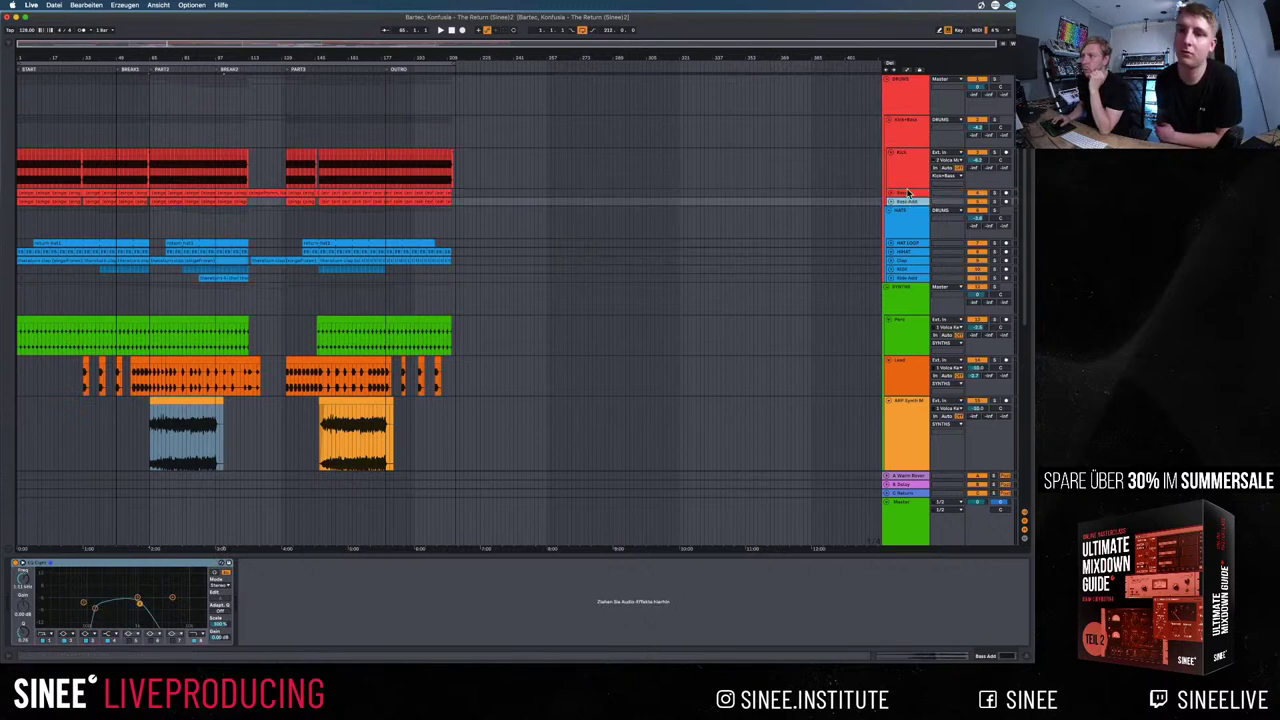
{"action": "left_click", "coordinate": [912, 170]}
{"action": "left_click", "coordinate": [908, 135]}
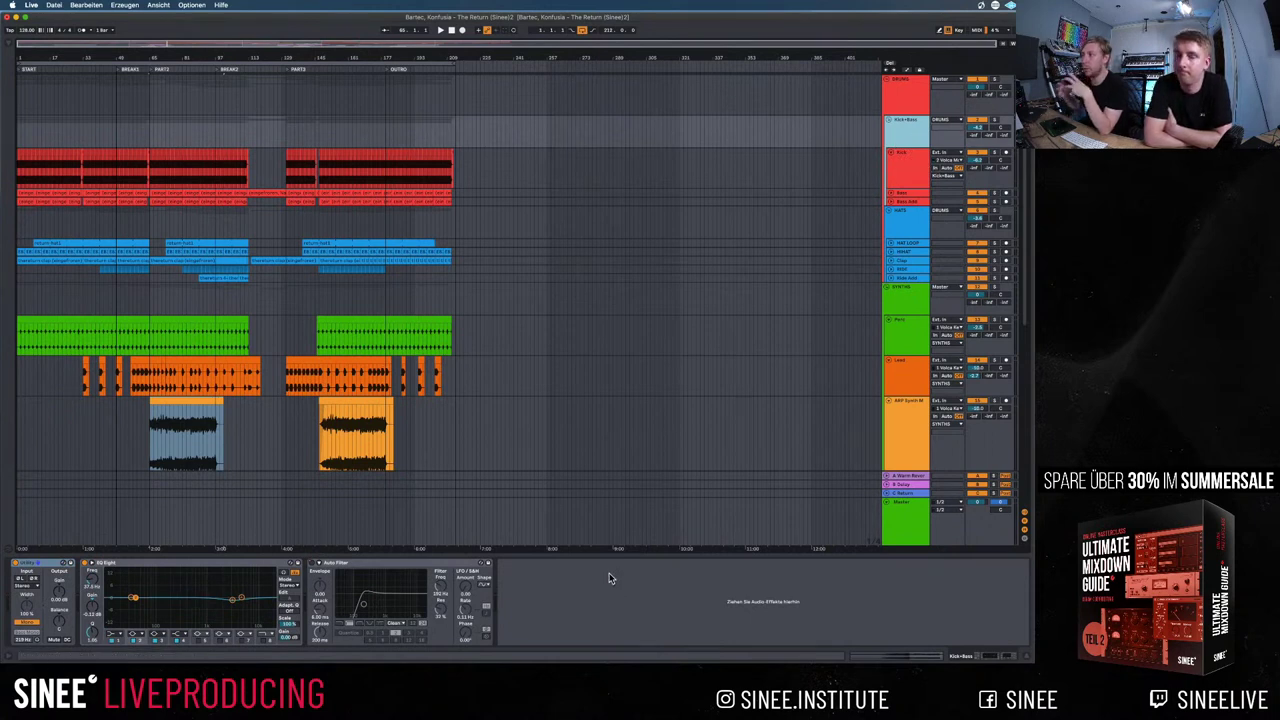
Compare the EQ and filter settings across all tracks in the HATS group, from HAT LOOP to Ride Add, and on the group itself
{"action": "left_click", "coordinate": [900, 228]}
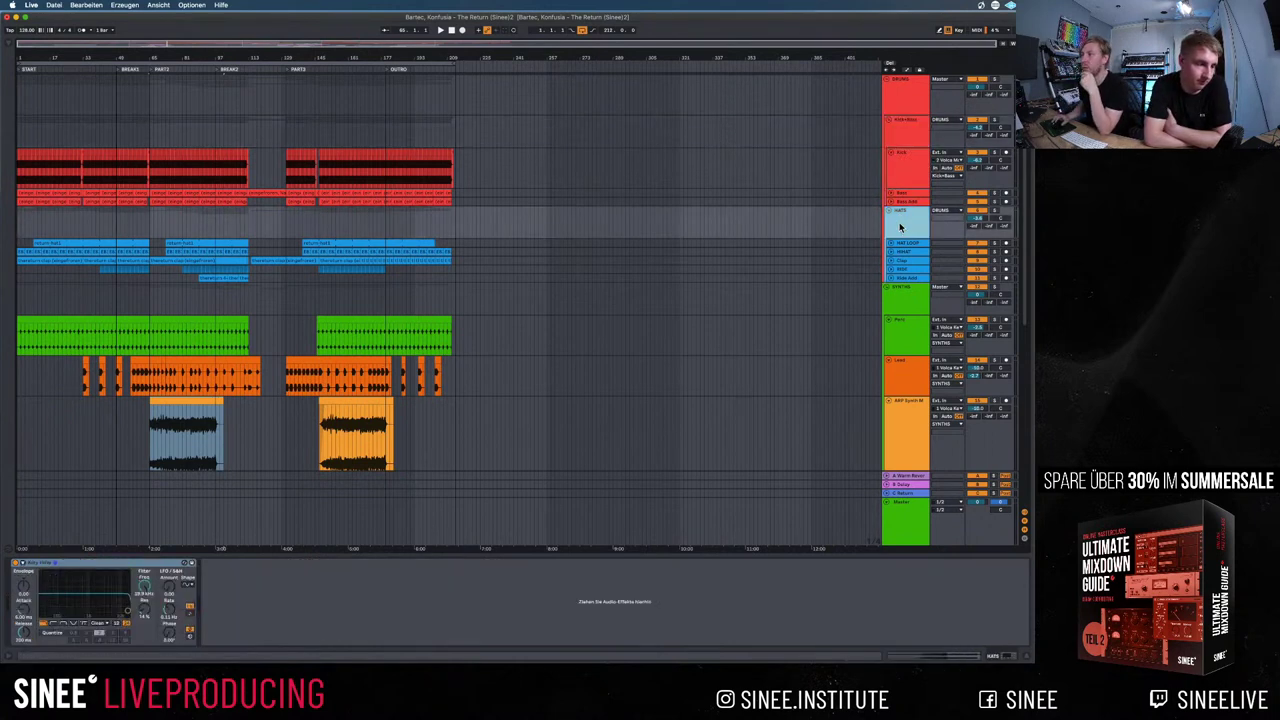
{"action": "key", "text": "Down"}
{"action": "key", "text": "Down"}
{"action": "key", "text": "Down"}
{"action": "key", "text": "Down"}
{"action": "key", "text": "Down"}
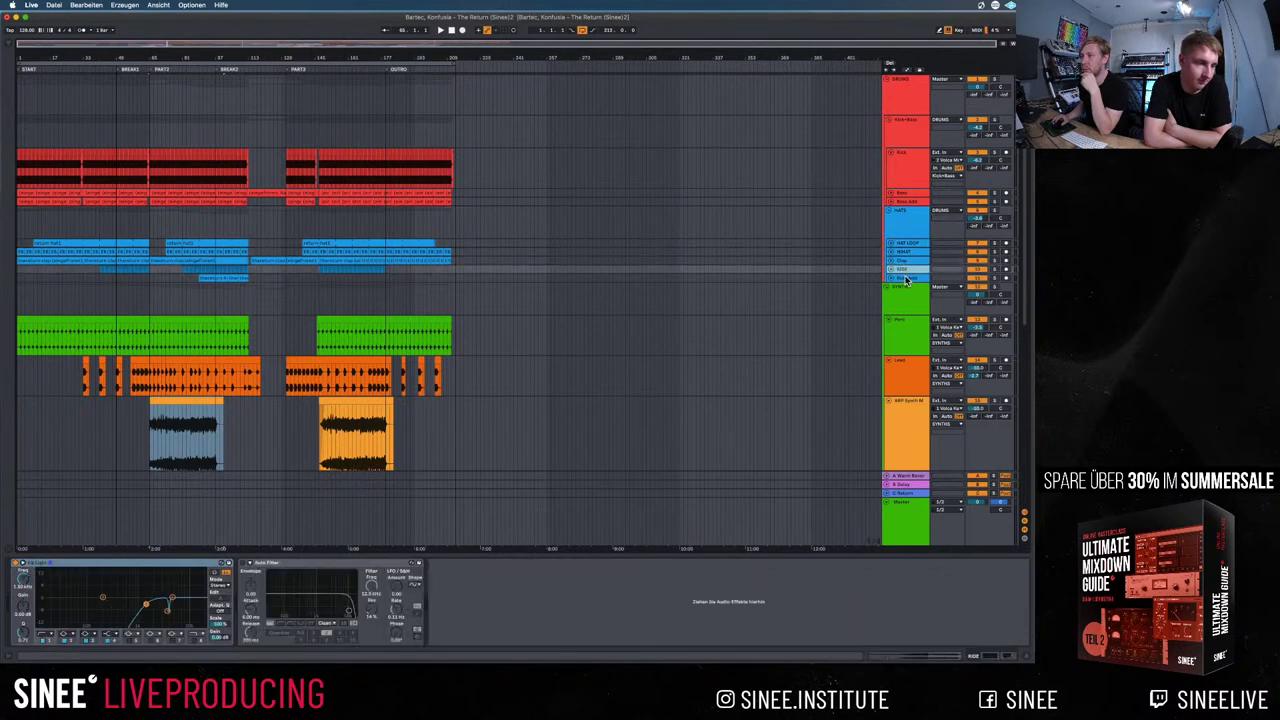
{"action": "left_click", "coordinate": [903, 243]}
{"action": "left_click", "coordinate": [903, 251]}
{"action": "left_click", "coordinate": [903, 260]}
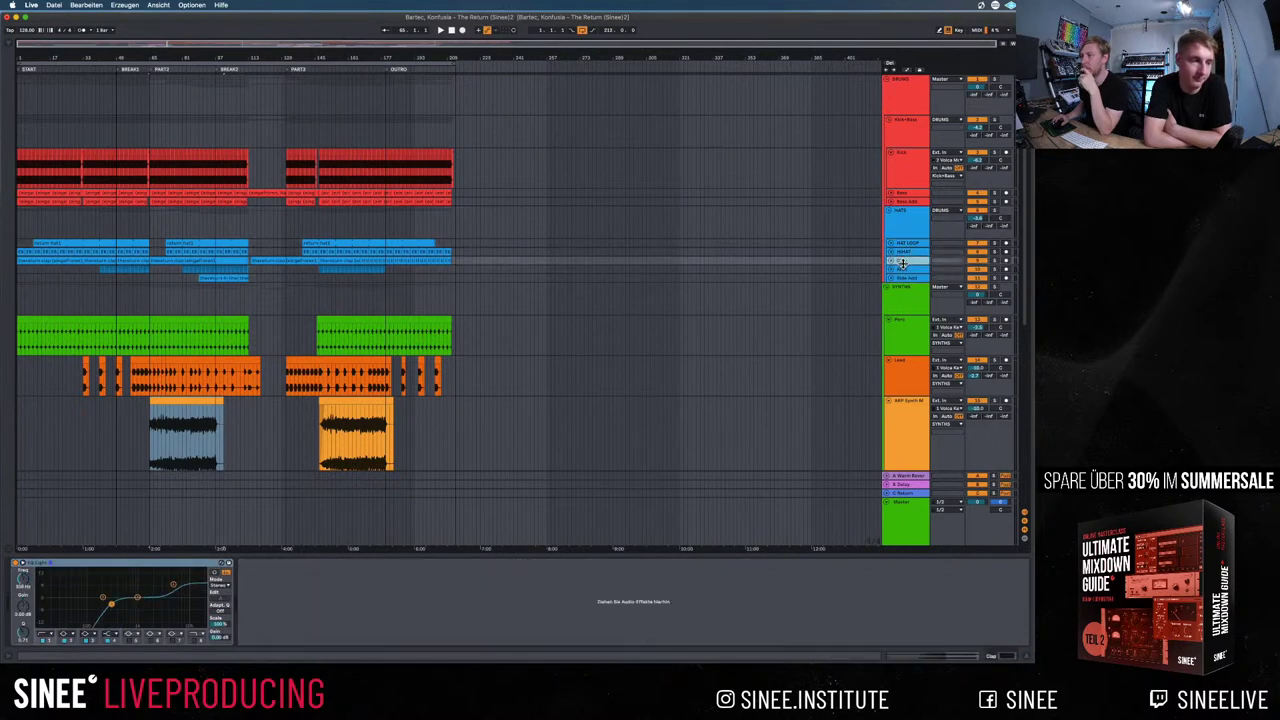
{"action": "left_click", "coordinate": [904, 269]}
{"action": "left_click", "coordinate": [910, 260]}
{"action": "left_click", "coordinate": [905, 251]}
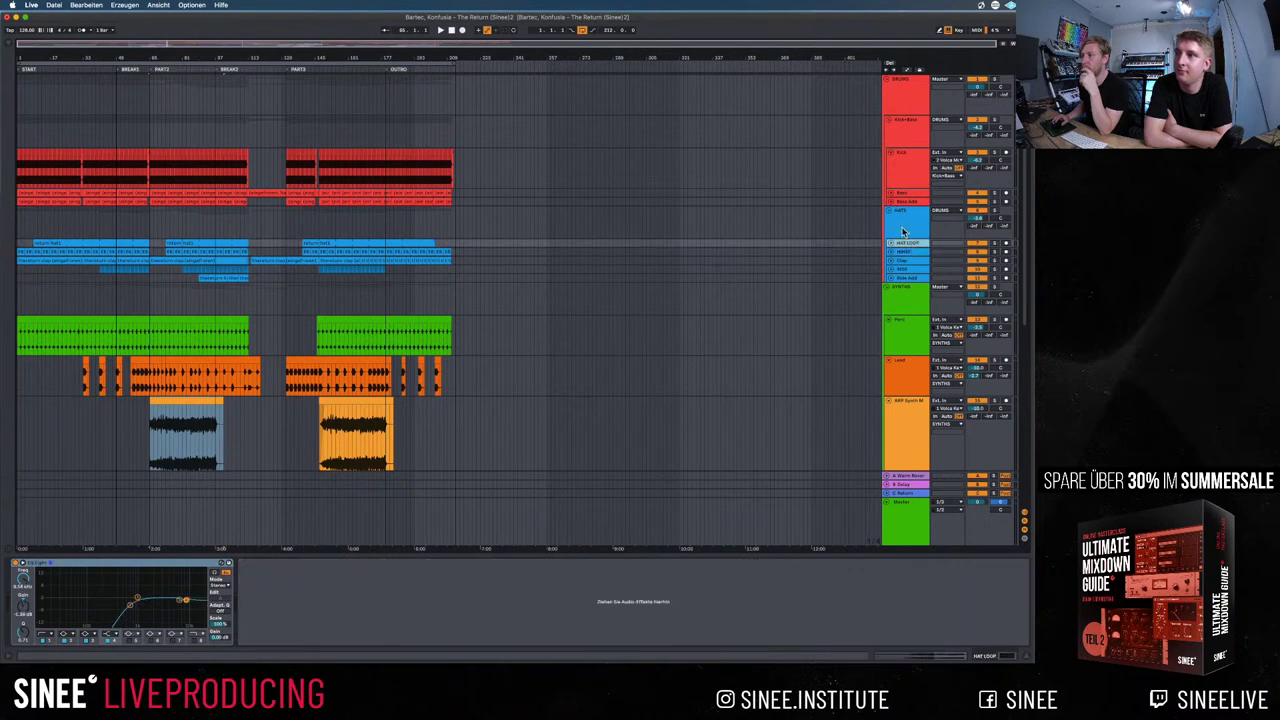
{"action": "left_click", "coordinate": [903, 228]}
{"action": "left_click", "coordinate": [905, 243]}
{"action": "left_click", "coordinate": [906, 253]}
{"action": "left_click", "coordinate": [907, 261]}
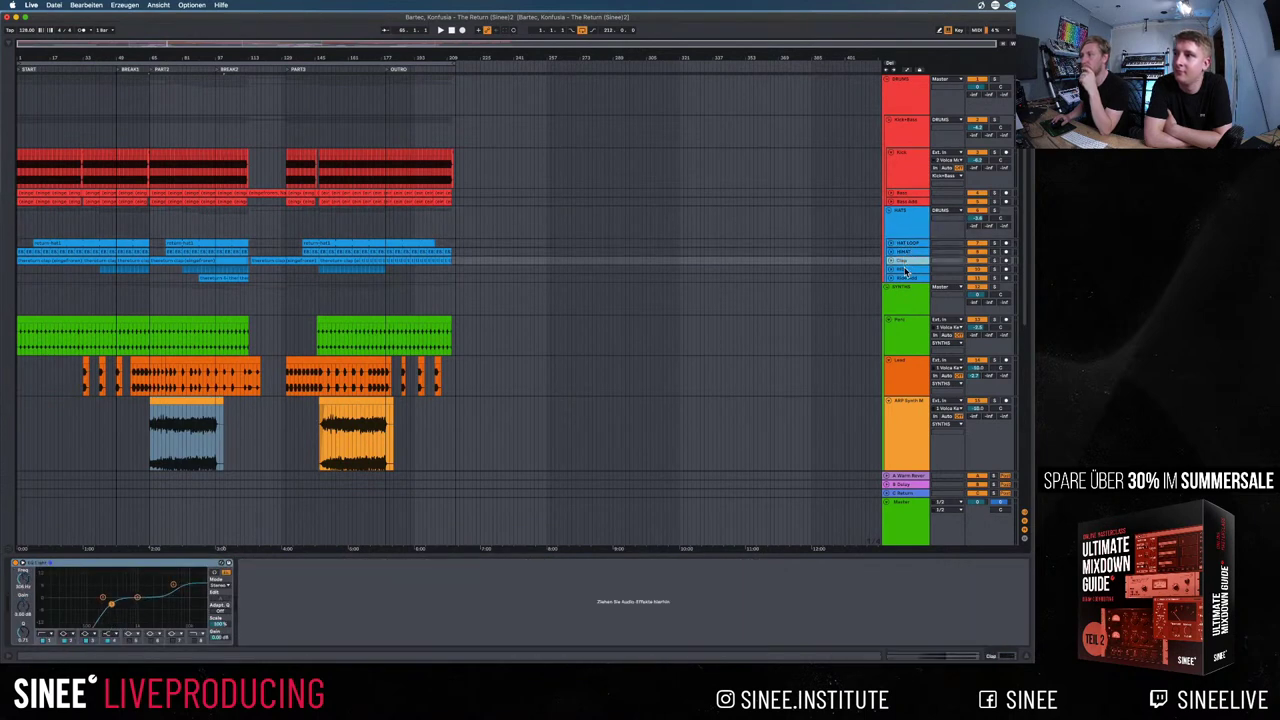
{"action": "left_click", "coordinate": [907, 269]}
{"action": "left_click", "coordinate": [910, 278]}
{"action": "left_click", "coordinate": [903, 214]}
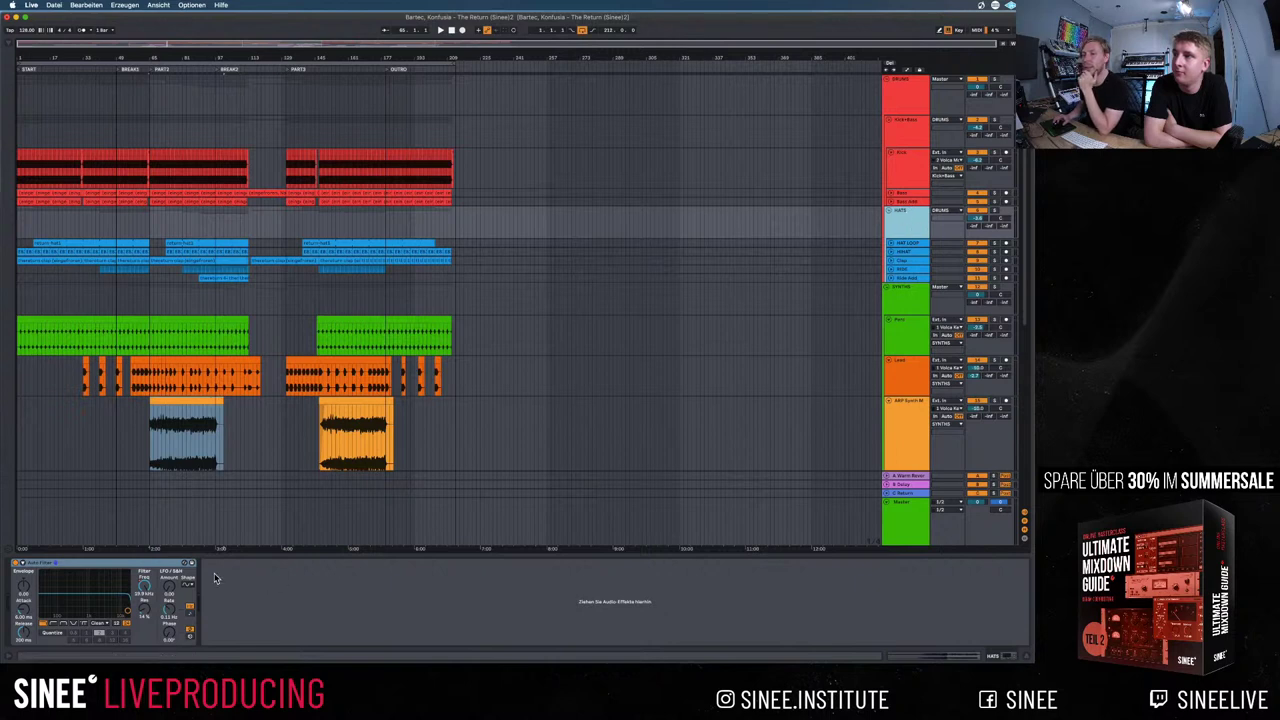
Play the arrangement with only the Kick track soloed and delete EQ Eight from its device chain
{"action": "left_click", "coordinate": [902, 123]}
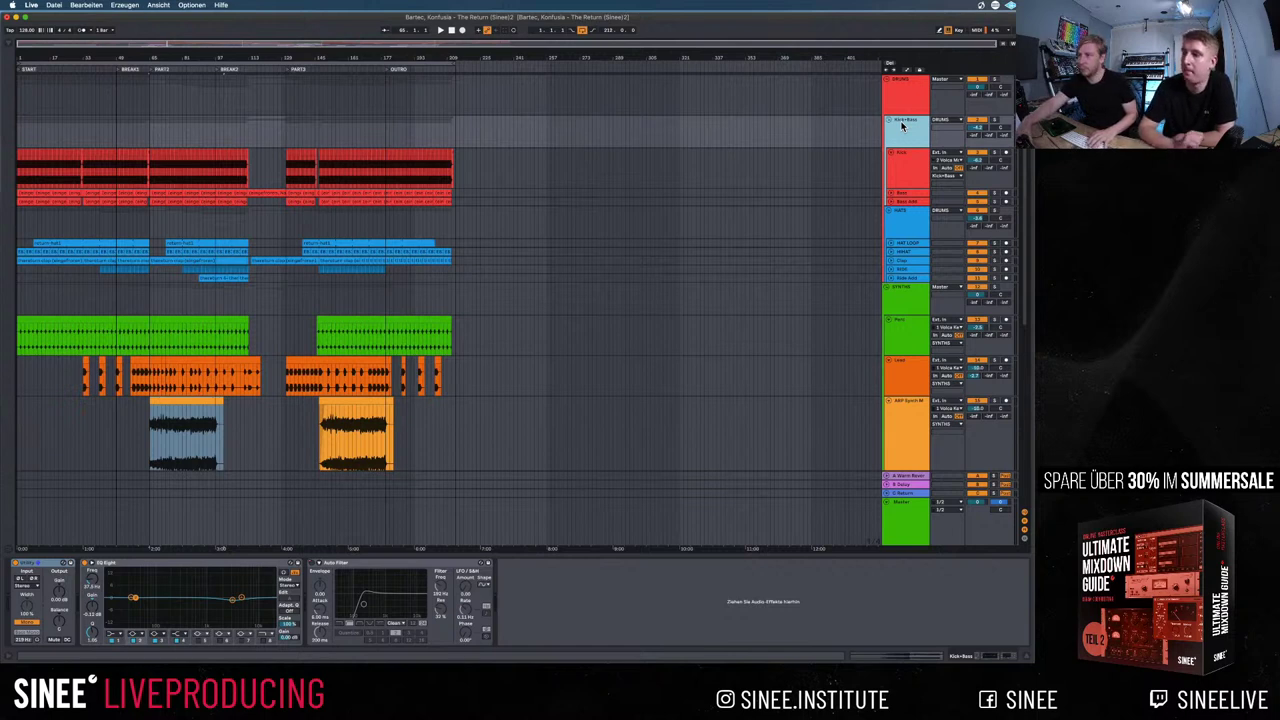
{"action": "key", "text": "space"}
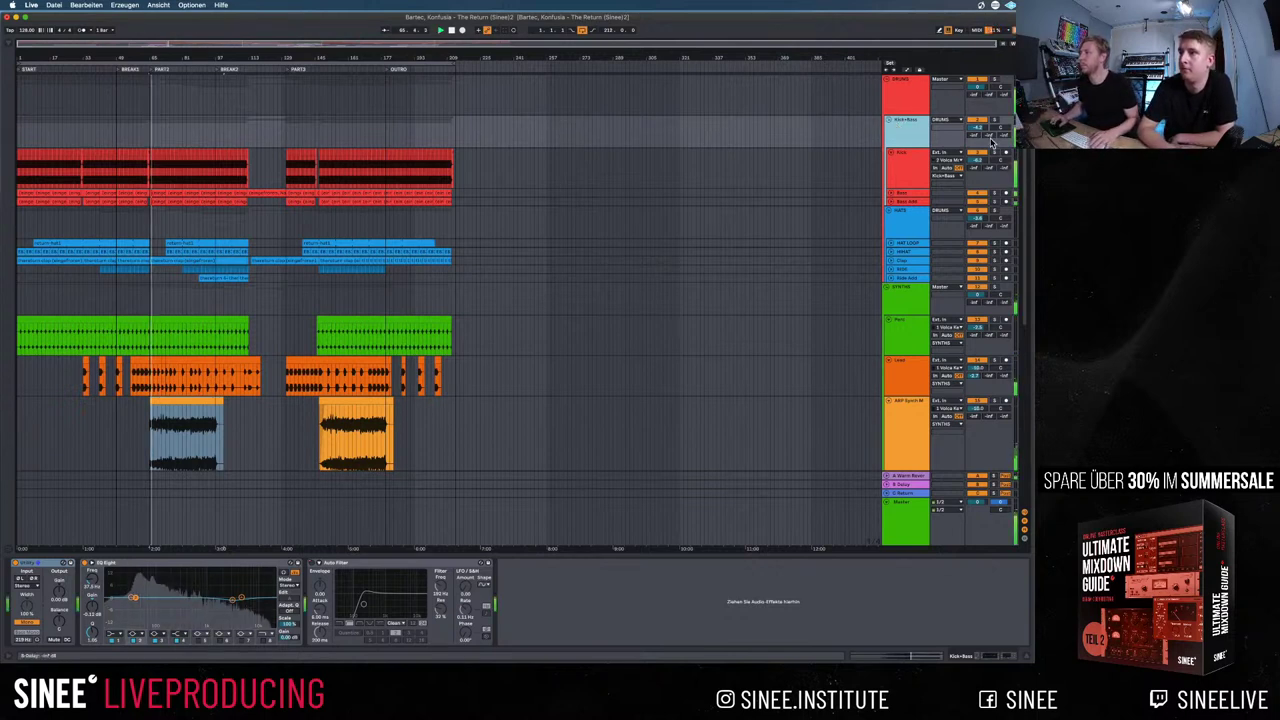
{"action": "left_click", "coordinate": [260, 168]}
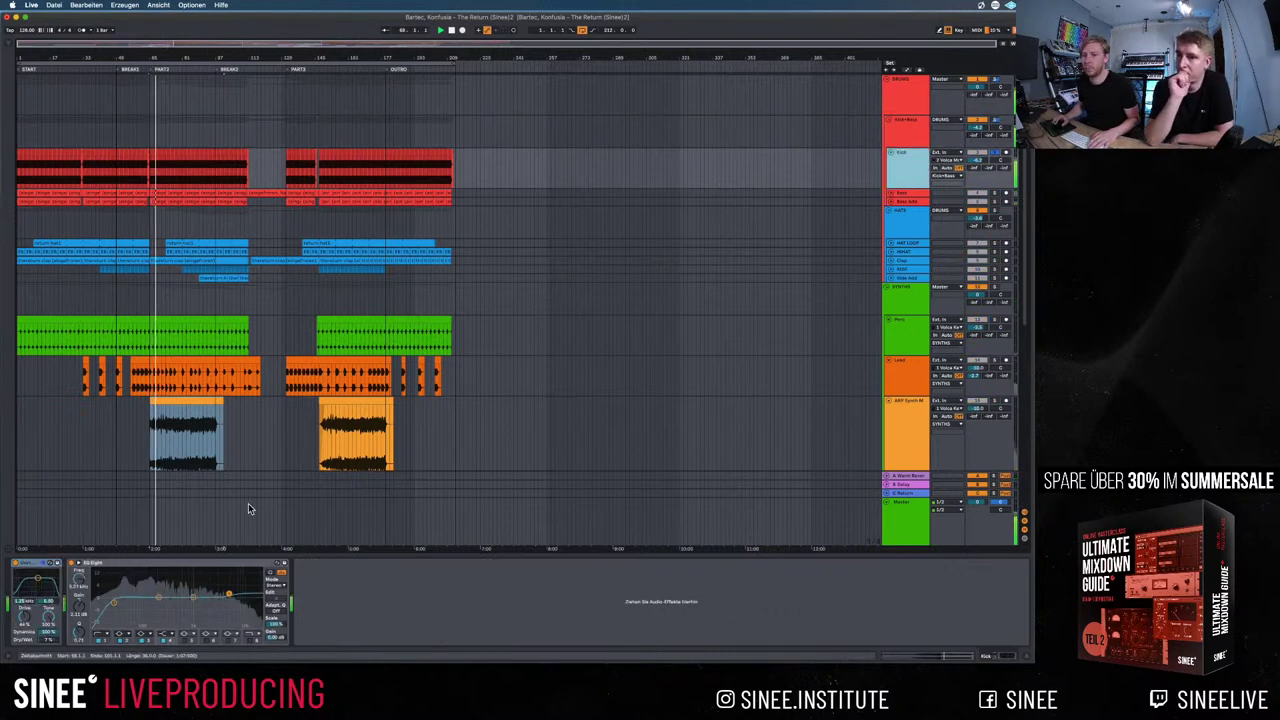
{"action": "left_click", "coordinate": [155, 565]}
{"action": "key", "text": "Delete"}
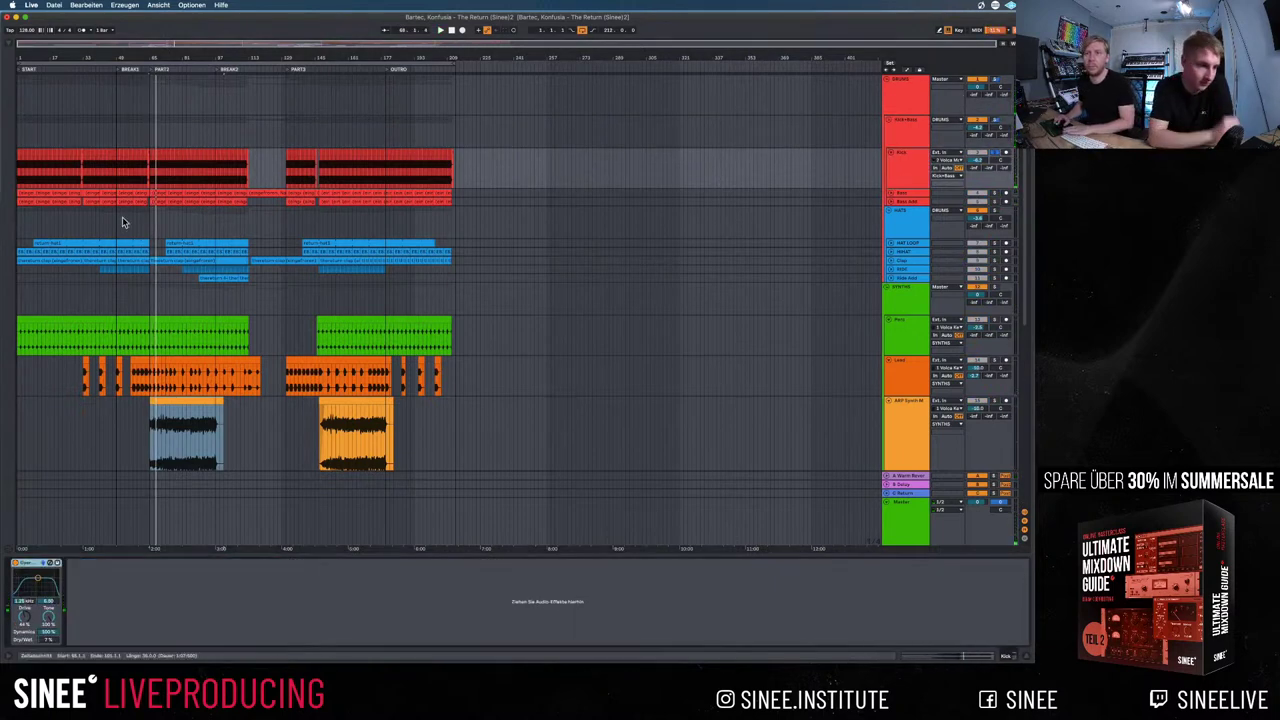
Search the browser for neutron, add Neutron 3 Equalizer to the Kick track after Overdrive, and select its first band
{"action": "left_click", "coordinate": [12, 44]}
{"action": "left_click", "coordinate": [91, 47]}
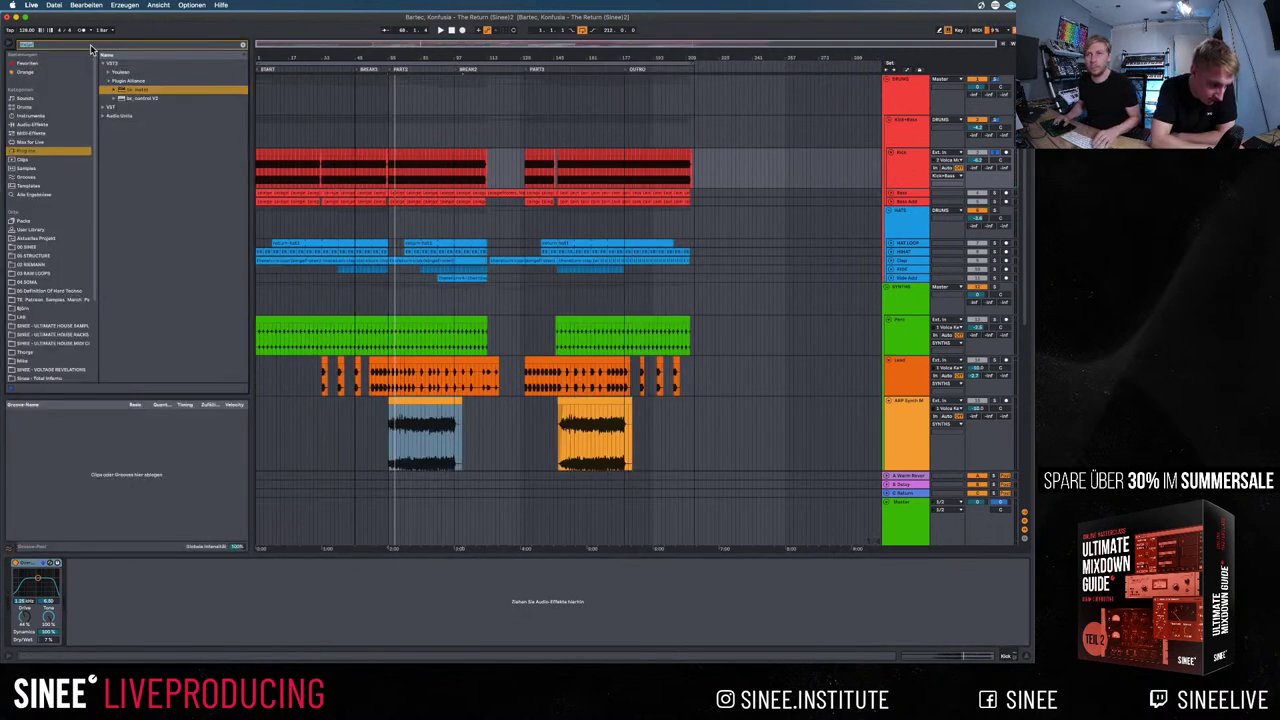
{"action": "type", "text": "neutron"}
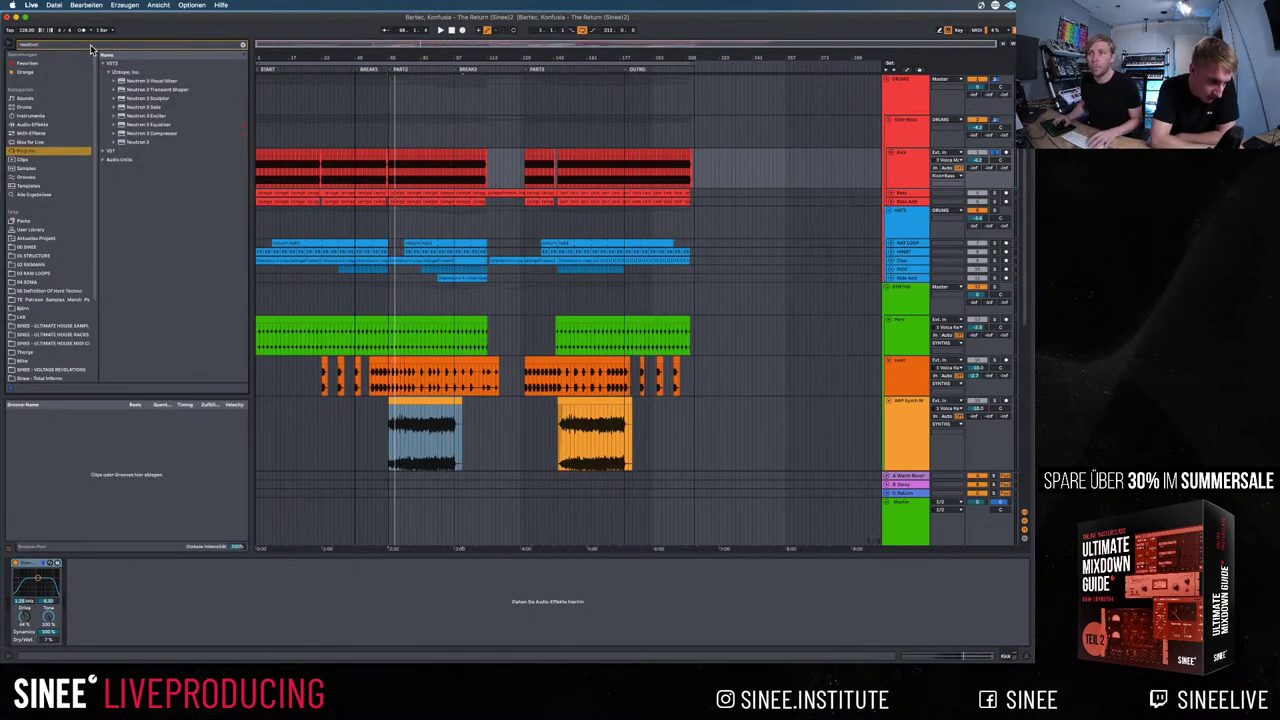
{"action": "left_click_drag", "start_coordinate": [159, 123], "coordinate": [160, 586]}
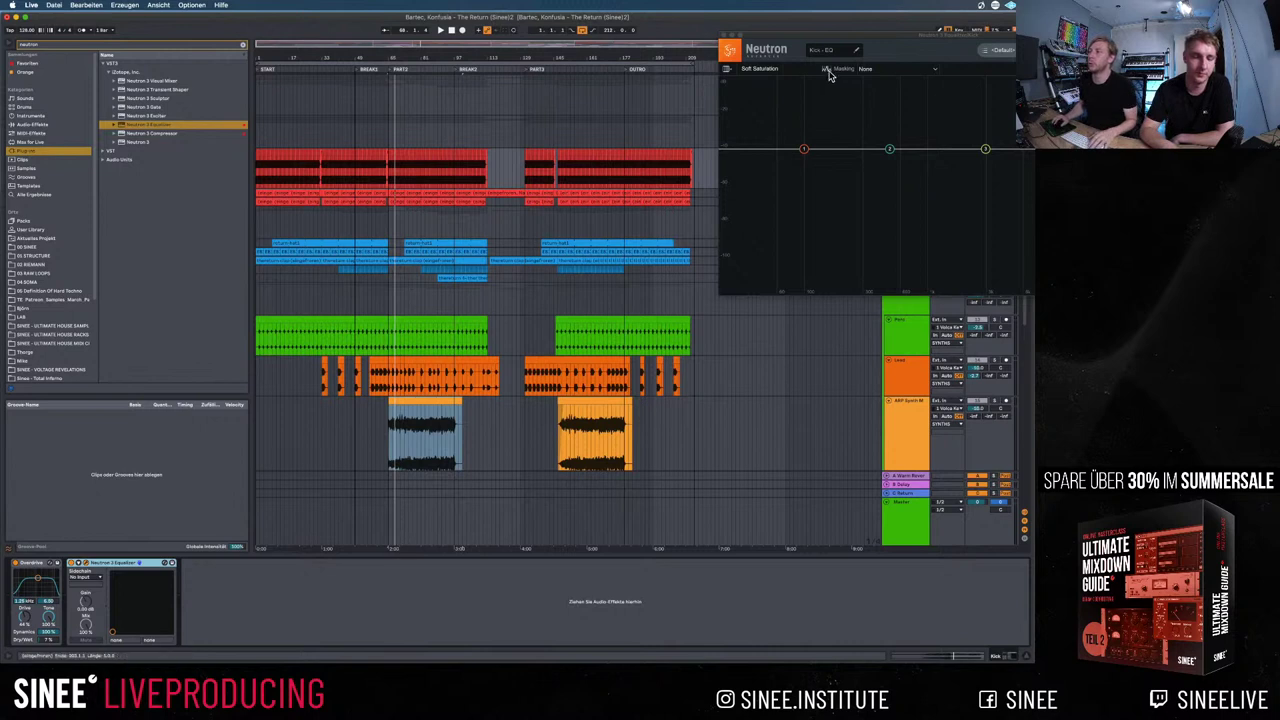
{"action": "left_click_drag", "start_coordinate": [835, 40], "coordinate": [588, 47]}
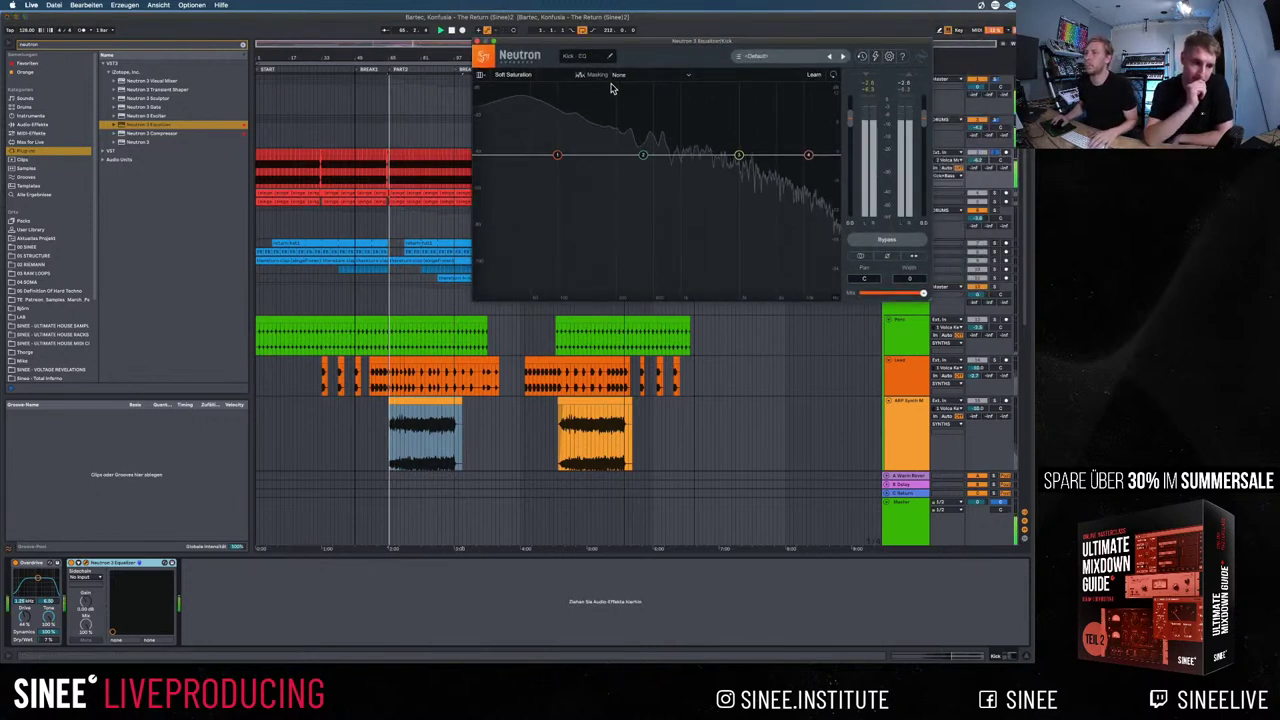
{"action": "left_click", "coordinate": [557, 156]}
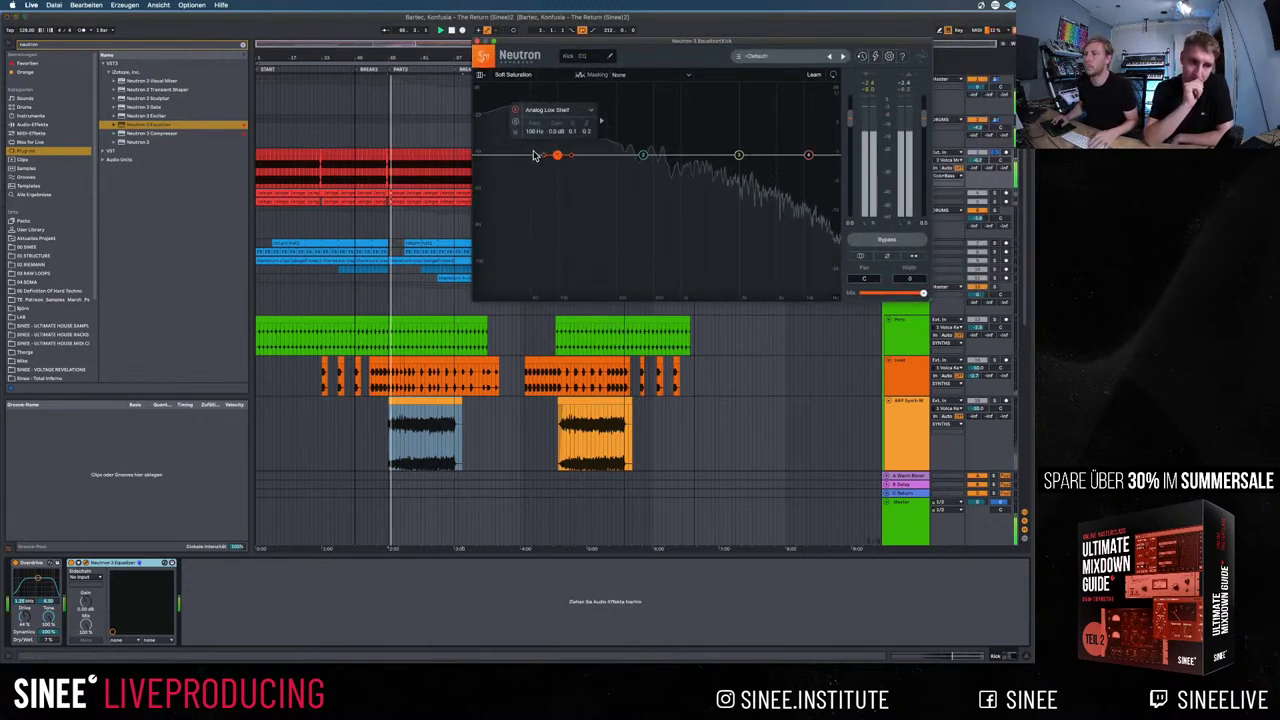
Open a single kick hit near bar 50 and examine the start of its waveform in the clip view
{"action": "scroll", "coordinate": [355, 152], "scroll_direction": "up", "scroll_amount": 3}
{"action": "scroll", "coordinate": [355, 152], "scroll_direction": "up", "scroll_amount": 5}
{"action": "left_click", "coordinate": [355, 152]}
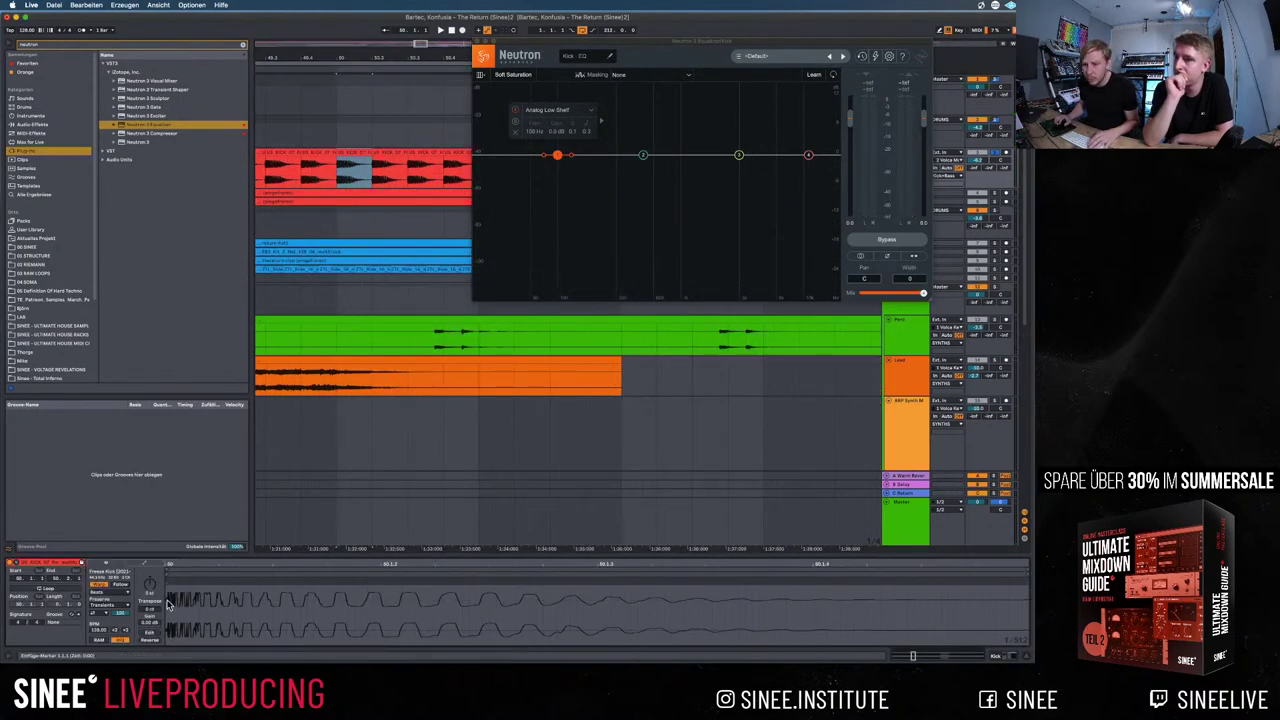
{"action": "mouse_move", "coordinate": [168, 602]}
{"action": "left_mouse_down"}
{"action": "mouse_move", "coordinate": [341, 614]}
{"action": "mouse_move", "coordinate": [352, 597]}
{"action": "left_mouse_up"}
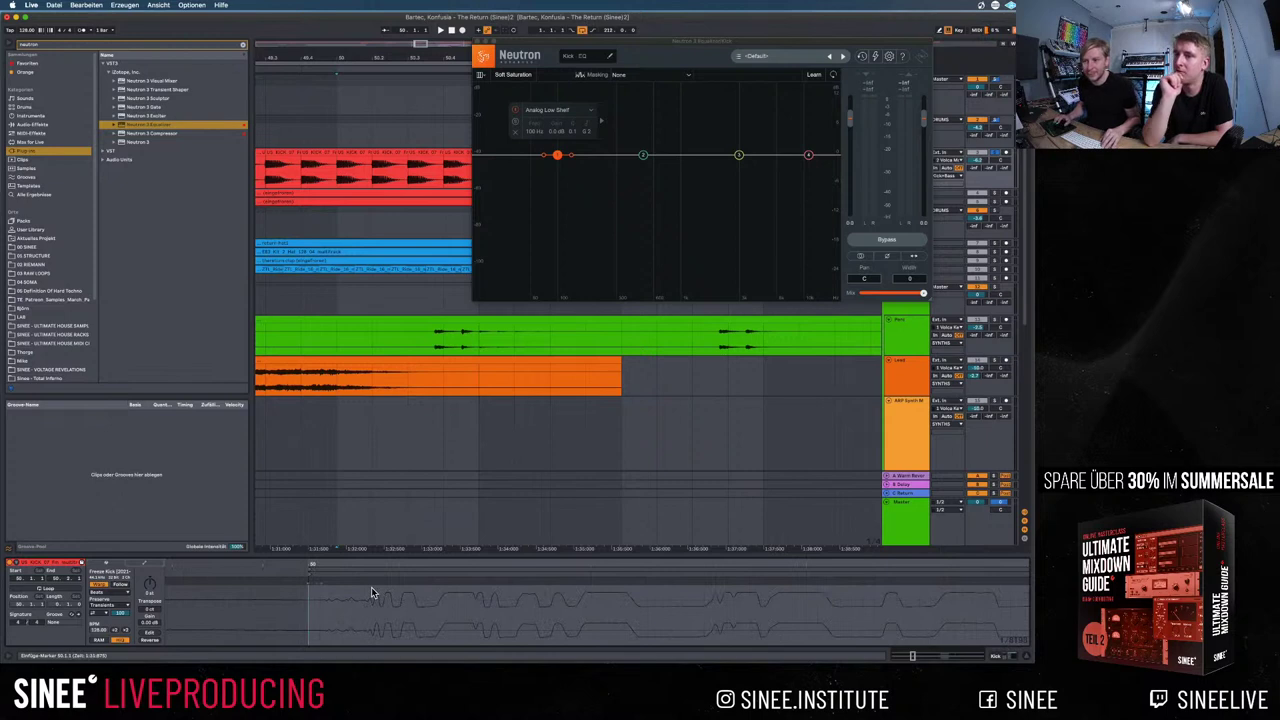
{"action": "left_click", "coordinate": [365, 586]}
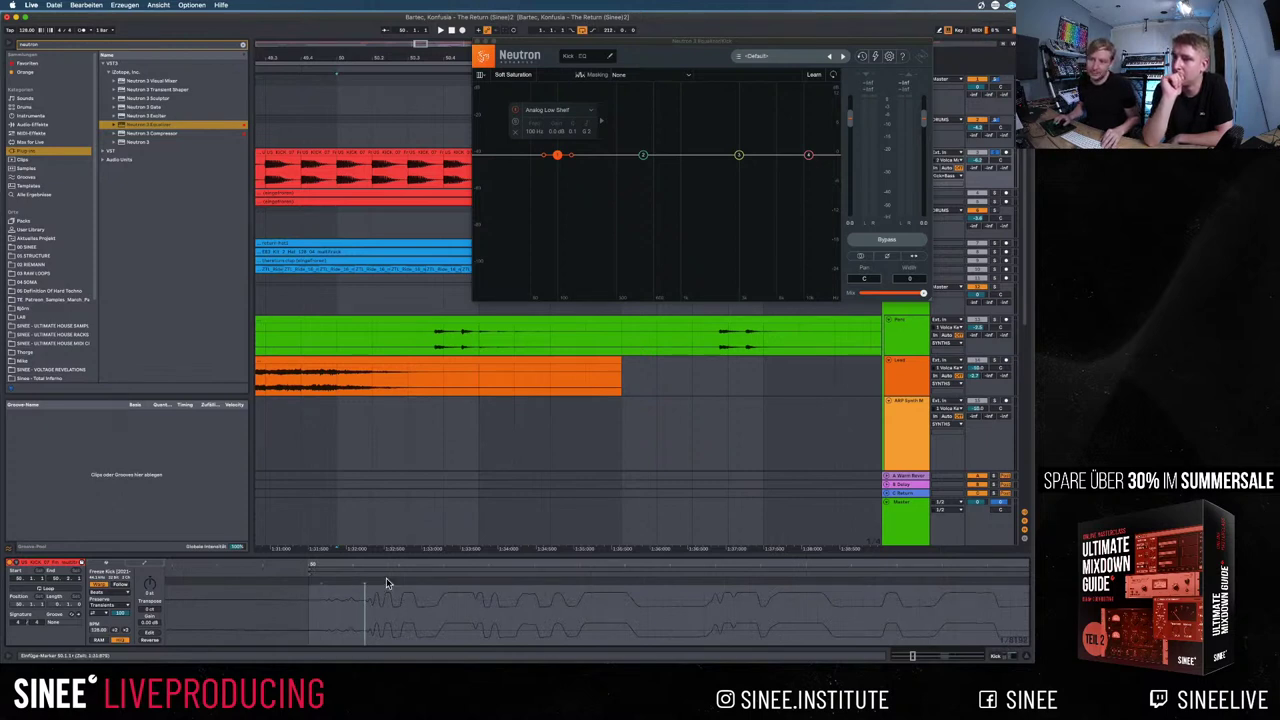
{"action": "key", "text": "super+shift+j"}
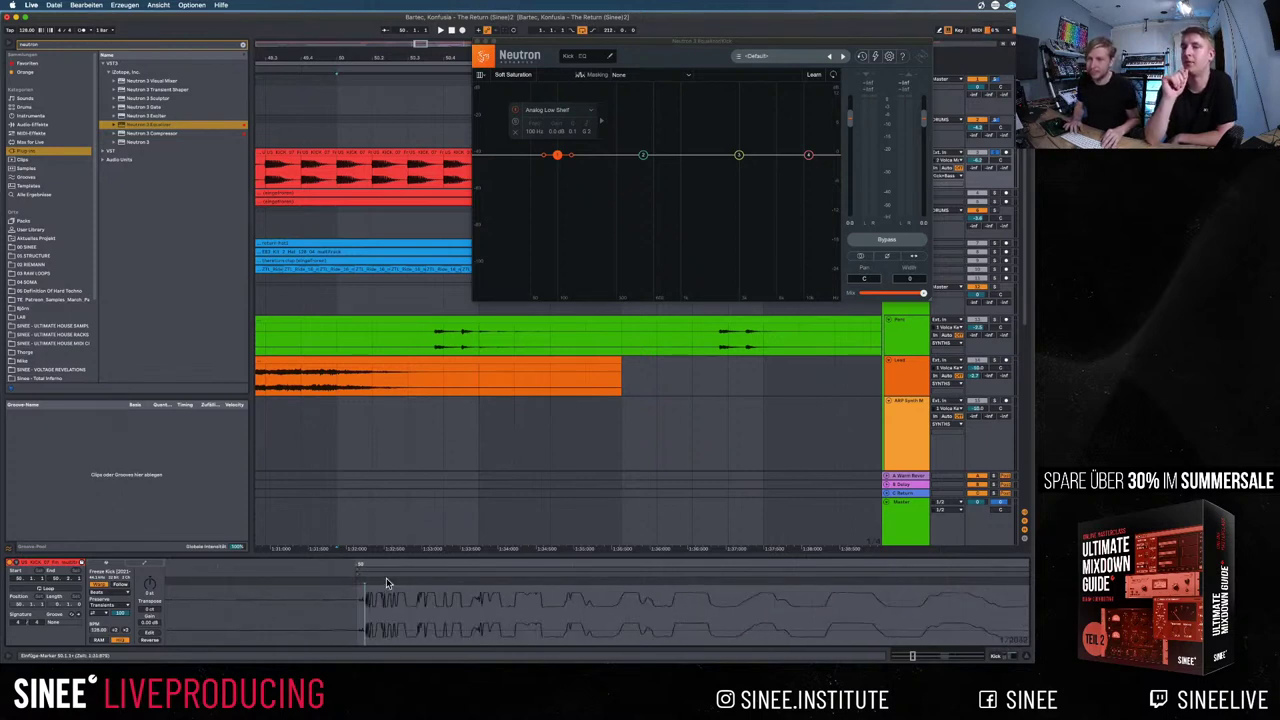
{"action": "key", "text": "minus"}
{"action": "key", "text": "minus"}
{"action": "key", "text": "minus"}
{"action": "key", "text": "minus"}
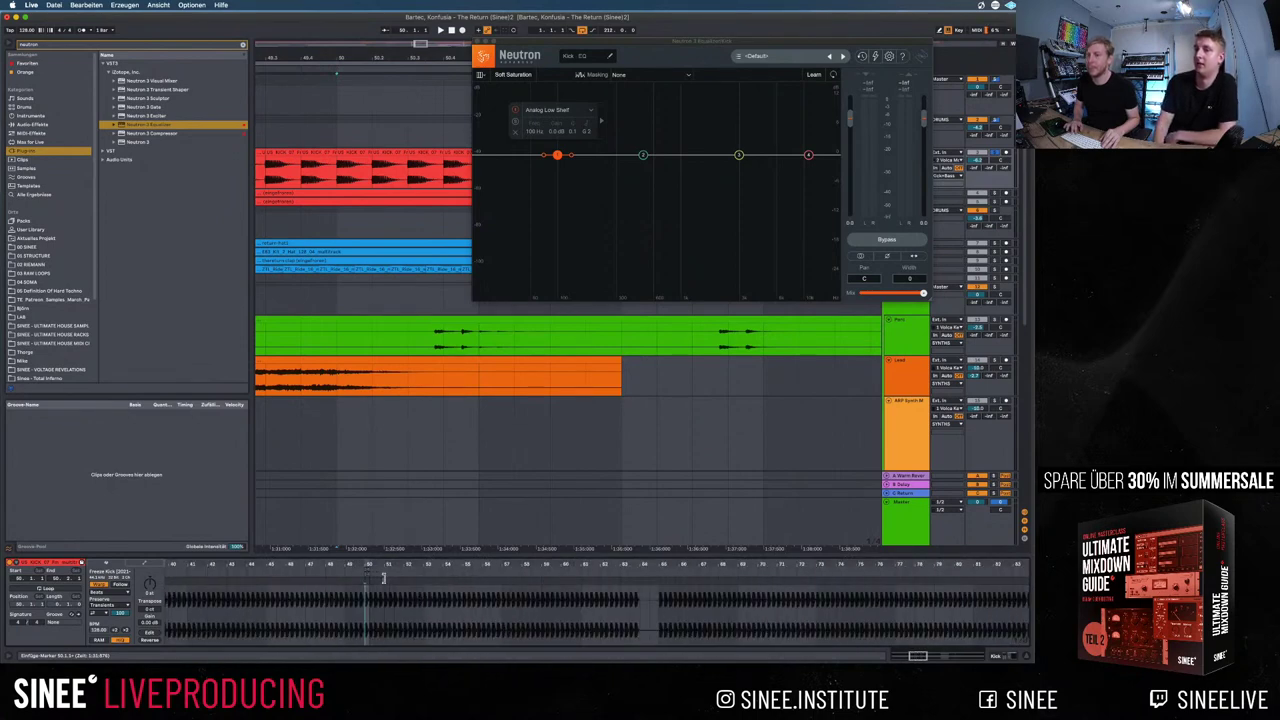
Loop one bar of the soloed kick from bar 35 and play it with the Neutron window moved clear of the drum tracks
{"action": "key", "text": "space"}
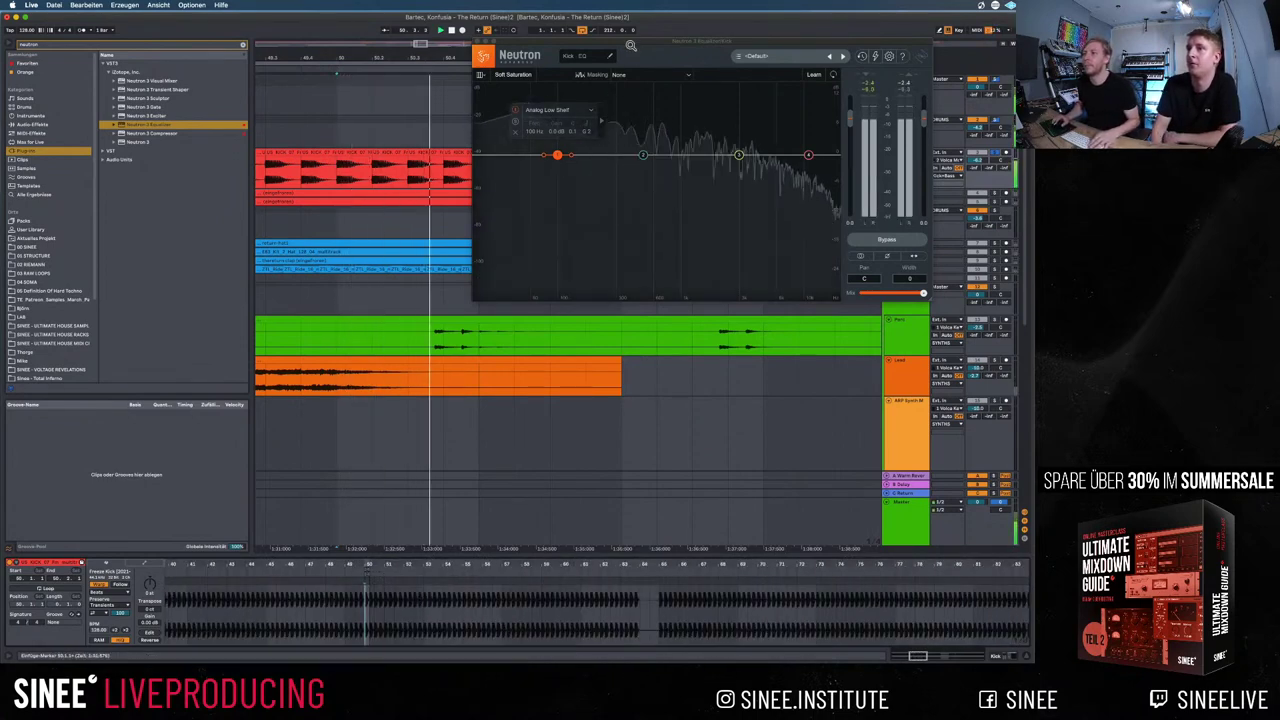
{"action": "left_click", "coordinate": [563, 133]}
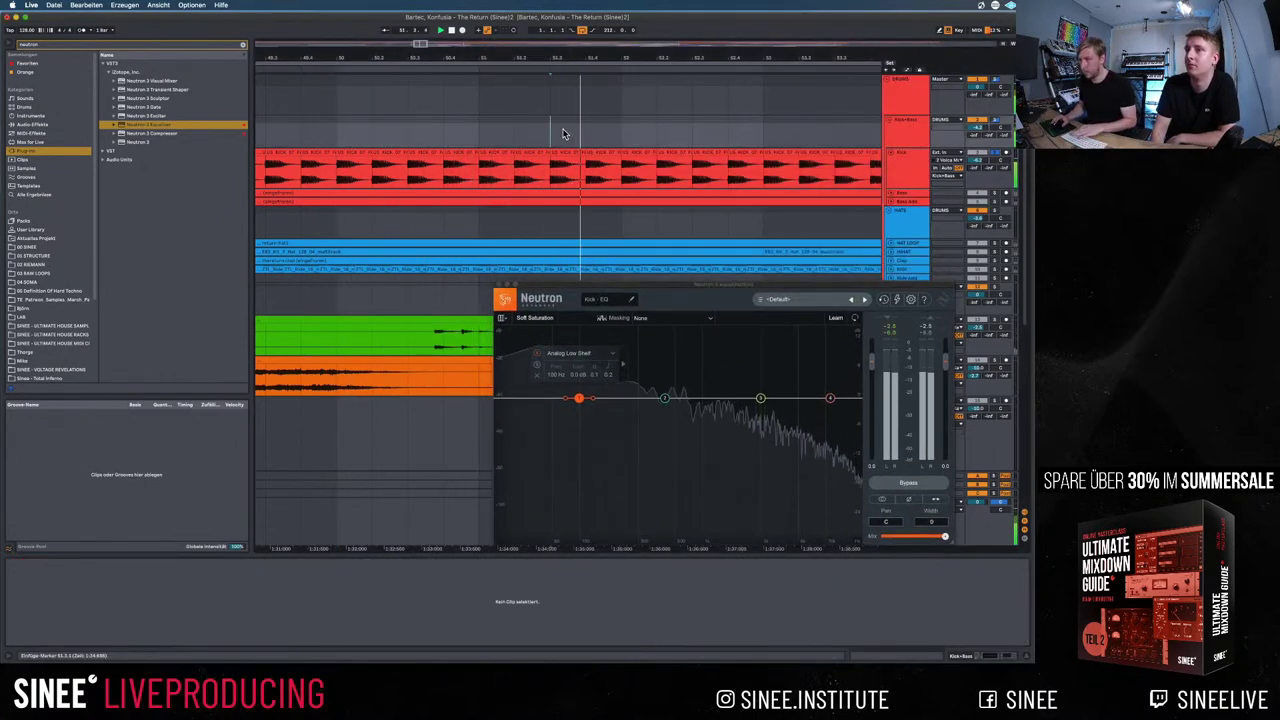
{"action": "key", "text": "minus"}
{"action": "key", "text": "minus"}
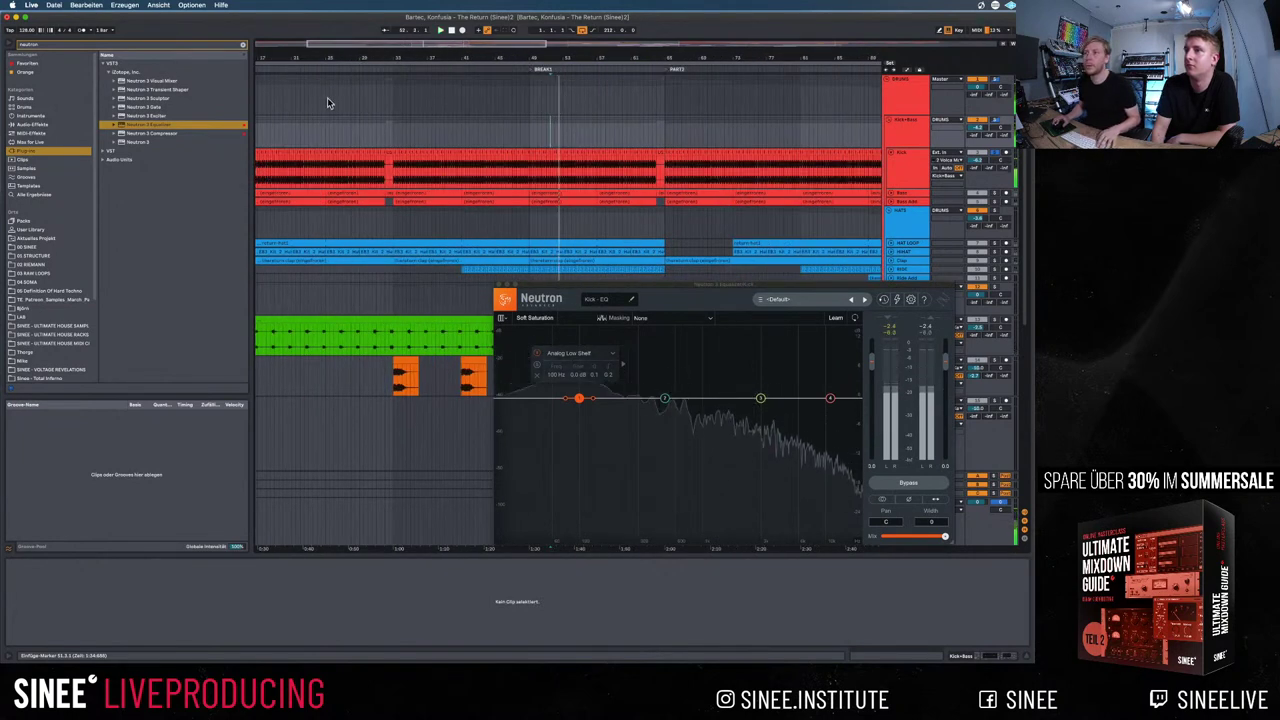
{"action": "mouse_move", "coordinate": [325, 89]}
{"action": "left_mouse_down"}
{"action": "mouse_move", "coordinate": [350, 93]}
{"action": "mouse_move", "coordinate": [336, 94]}
{"action": "left_mouse_up"}
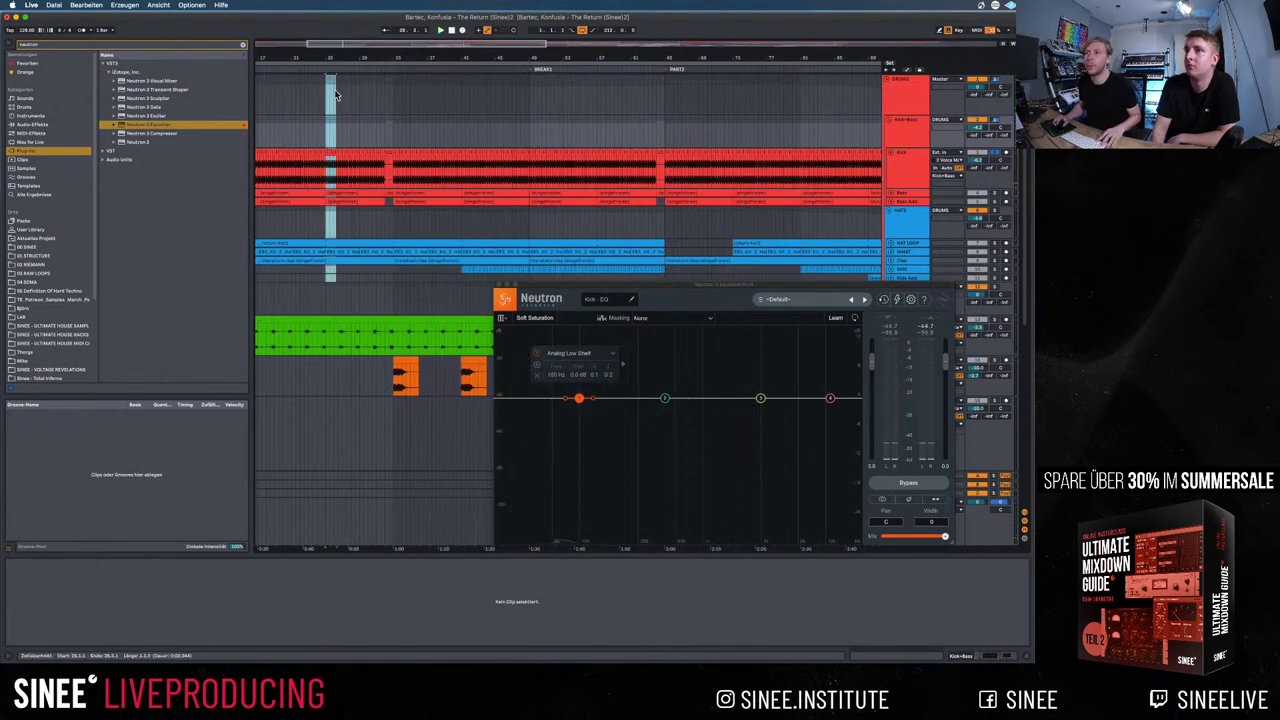
{"action": "key", "text": "space"}
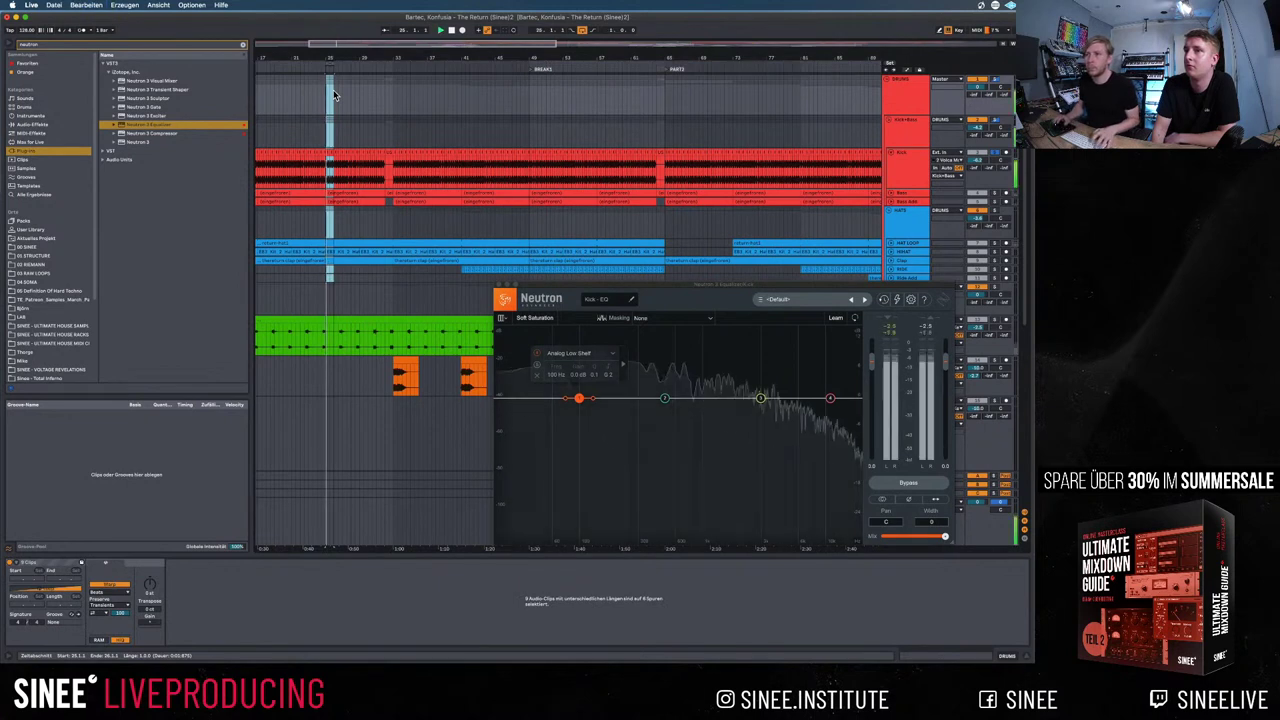
Turn Neutron's band 1 into a 48 dB/oct Flat Highpass and lower its cutoff well below 100 Hz
{"action": "left_click", "coordinate": [614, 360]}
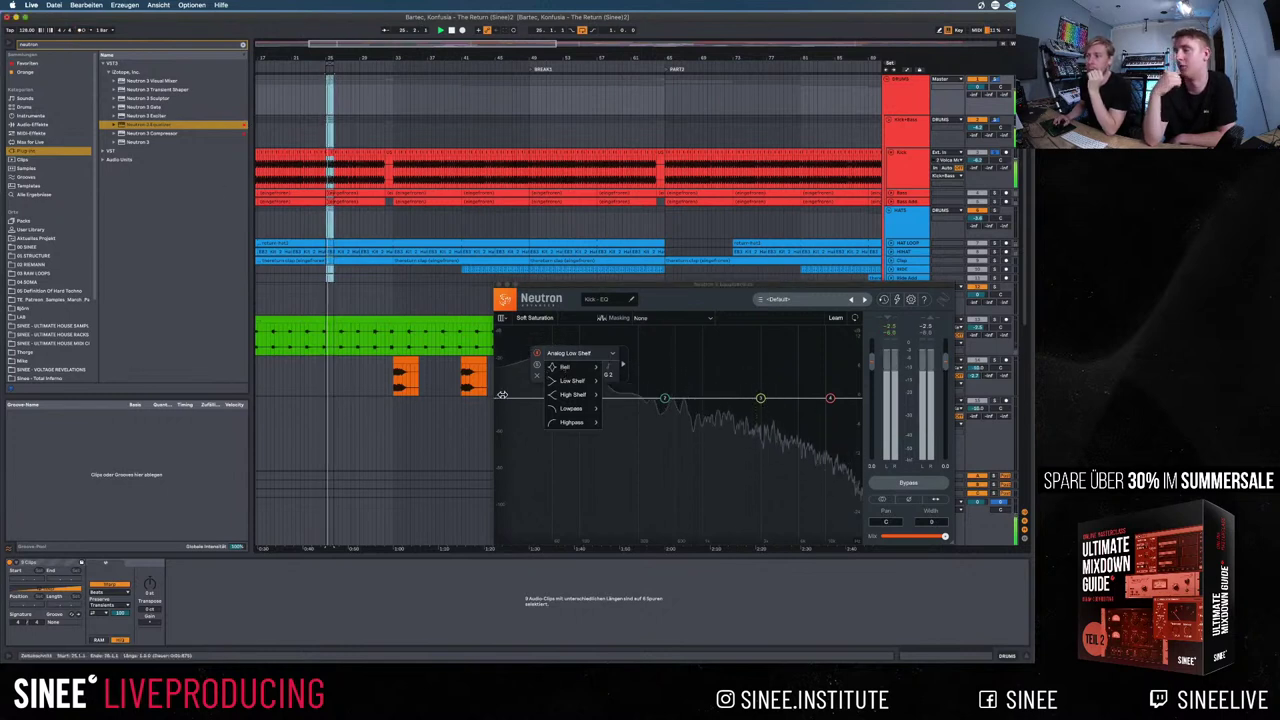
{"action": "left_click", "coordinate": [612, 424]}
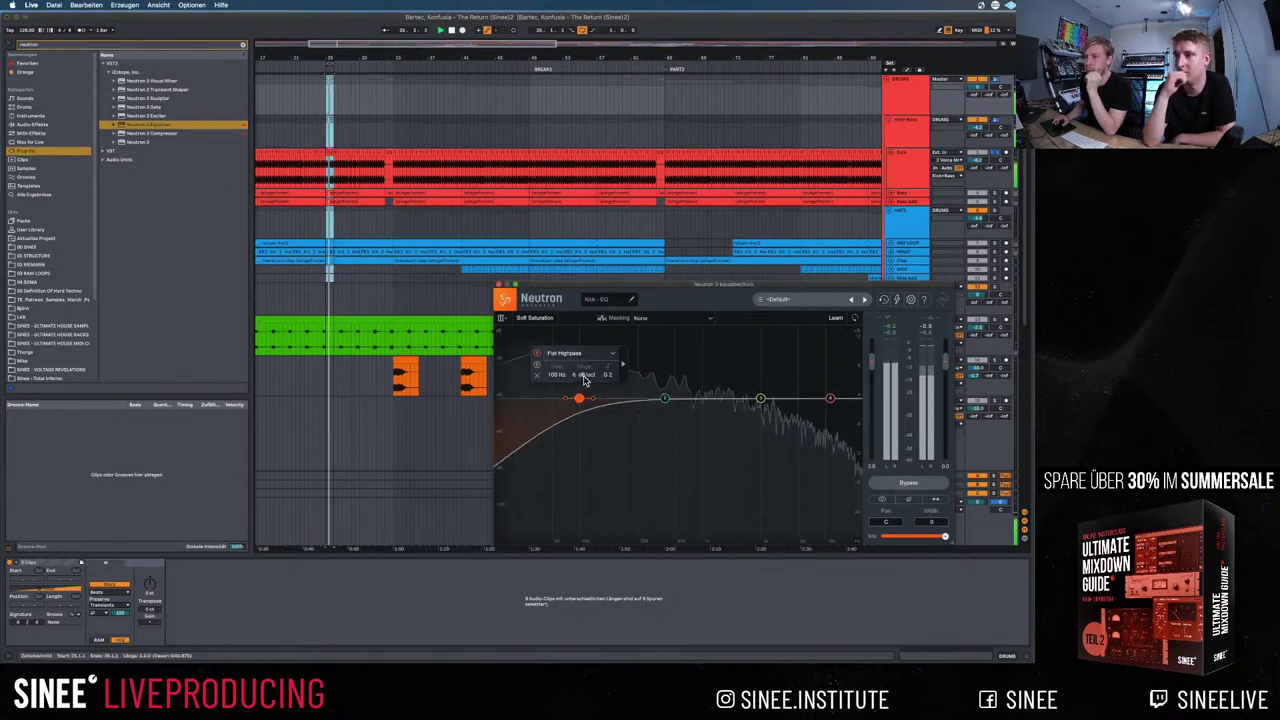
{"action": "left_click_drag", "start_coordinate": [585, 379], "coordinate": [580, 330]}
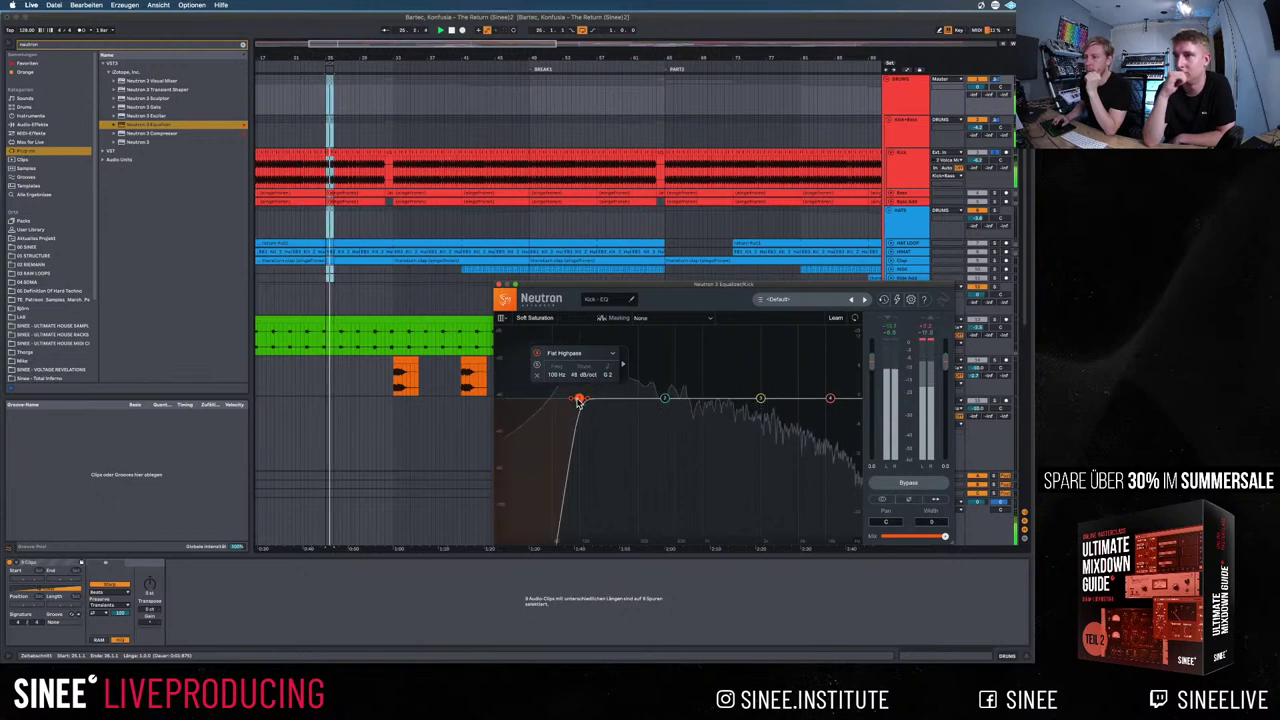
{"action": "left_click_drag", "start_coordinate": [578, 401], "coordinate": [527, 398]}
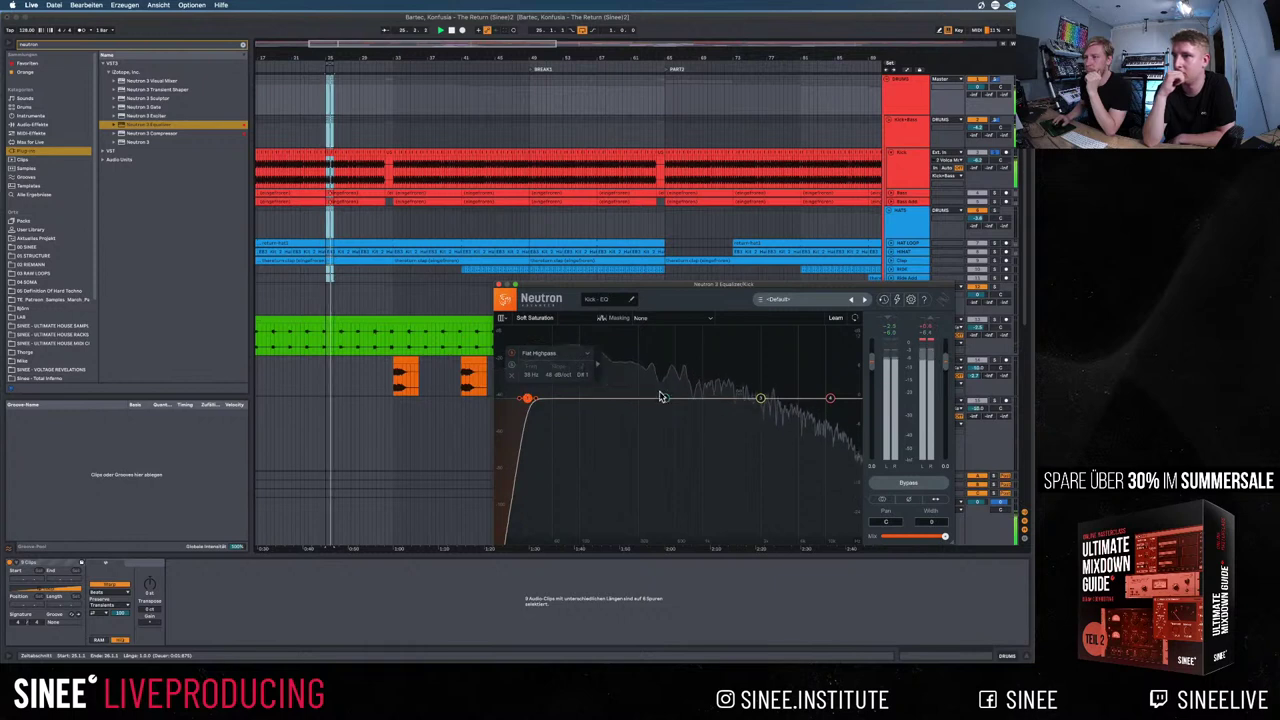
Sweep Neutron's band 2 as a very narrow boost up to about 2.2 kHz to hunt for kick resonances, and close the plug-in window
{"action": "left_click_drag", "start_coordinate": [660, 397], "coordinate": [663, 205]}
{"action": "scroll", "coordinate": [664, 368], "scroll_direction": "up", "scroll_amount": 5}
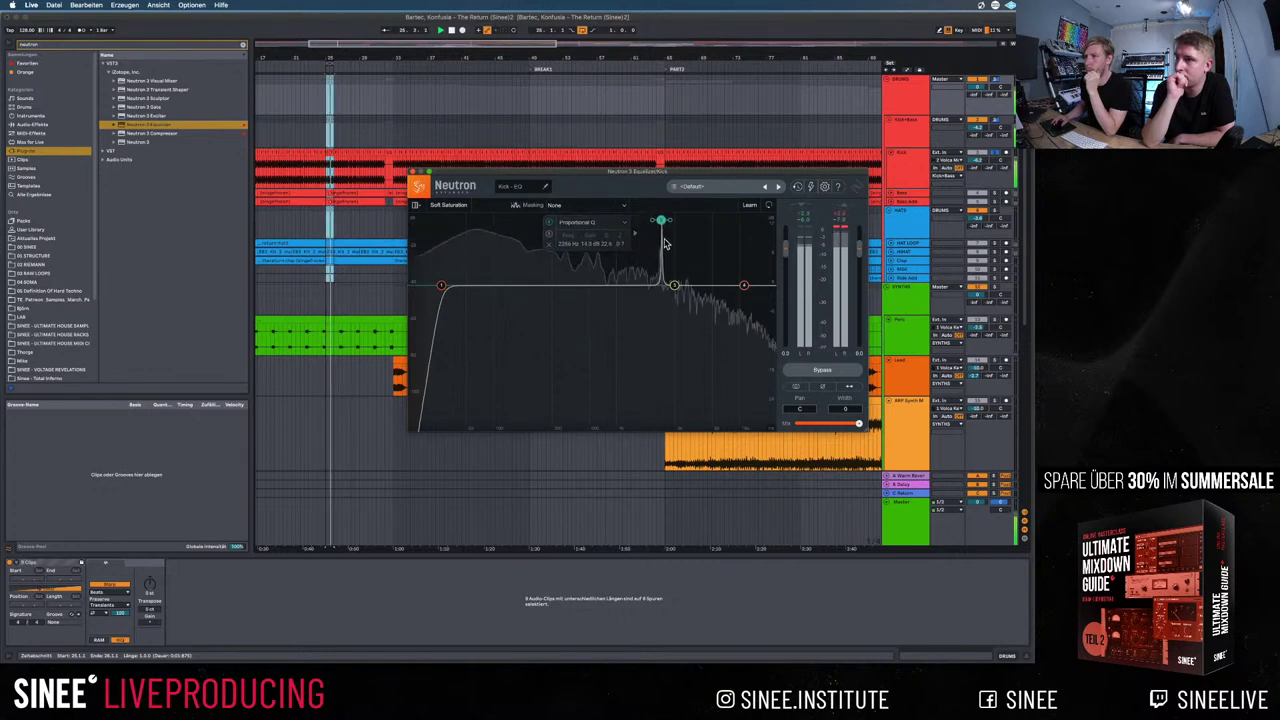
{"action": "left_click", "coordinate": [411, 172]}
Clear the browser search, add EQ Eight to the end of the Kick track's chain, and enlarge its spectrum display
{"action": "left_click", "coordinate": [242, 45]}
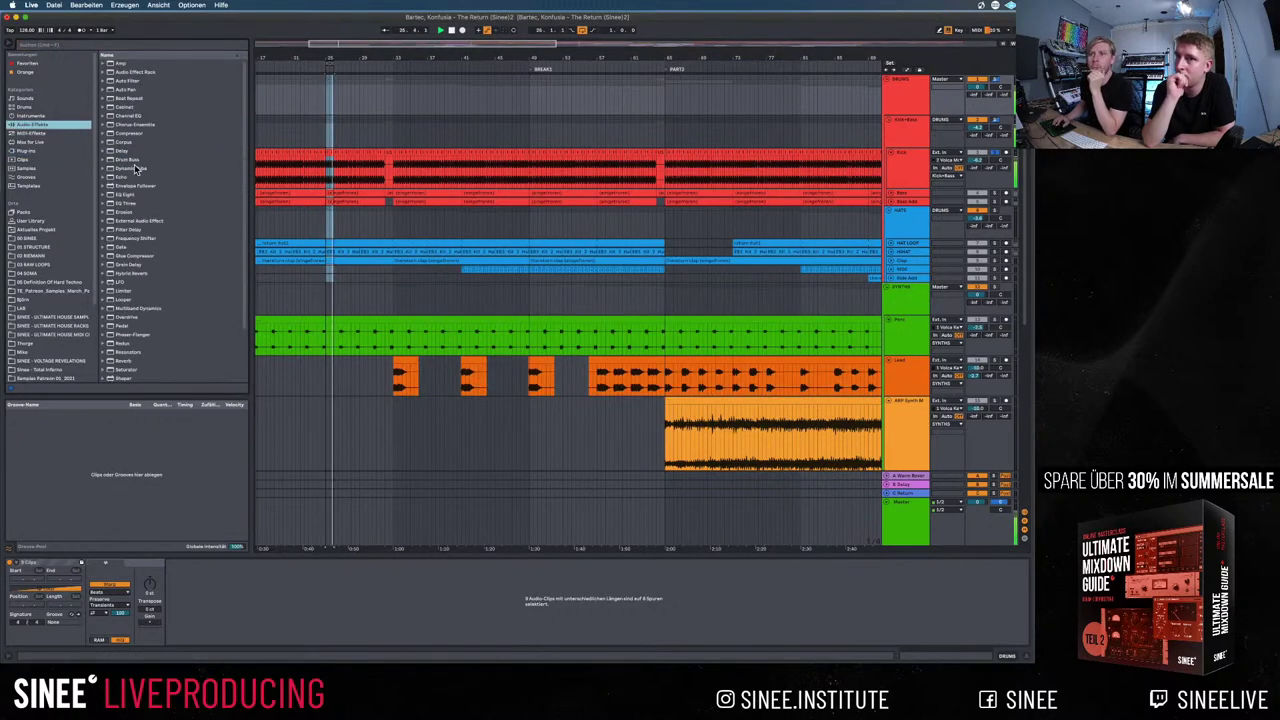
{"action": "left_click", "coordinate": [128, 195]}
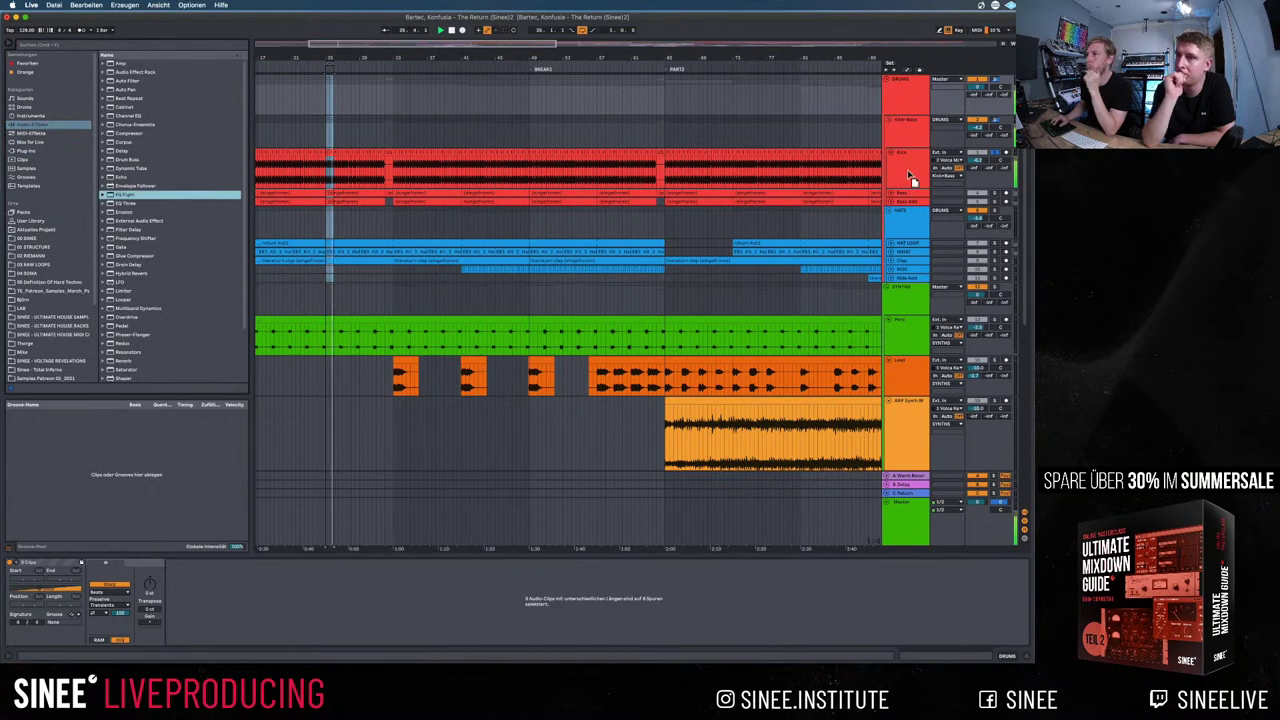
{"action": "left_click", "coordinate": [912, 180]}
{"action": "key", "text": "Return"}
{"action": "left_click", "coordinate": [196, 566]}
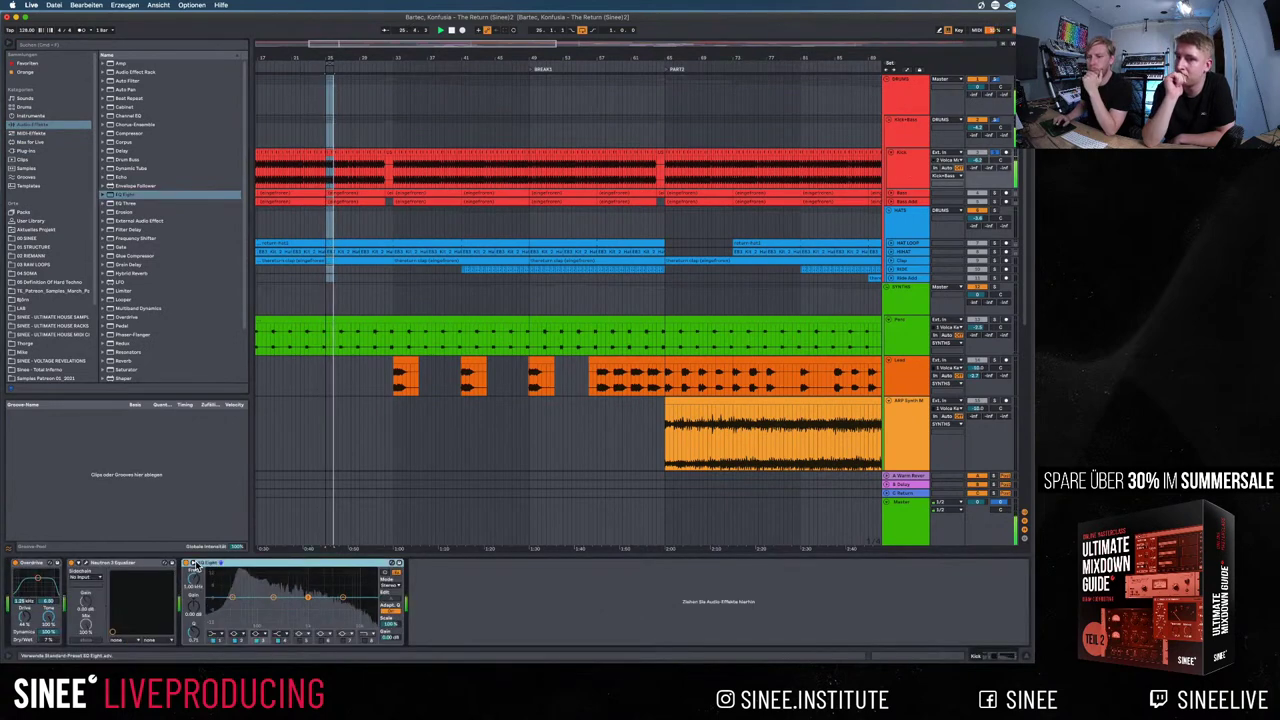
{"action": "left_click", "coordinate": [196, 566]}
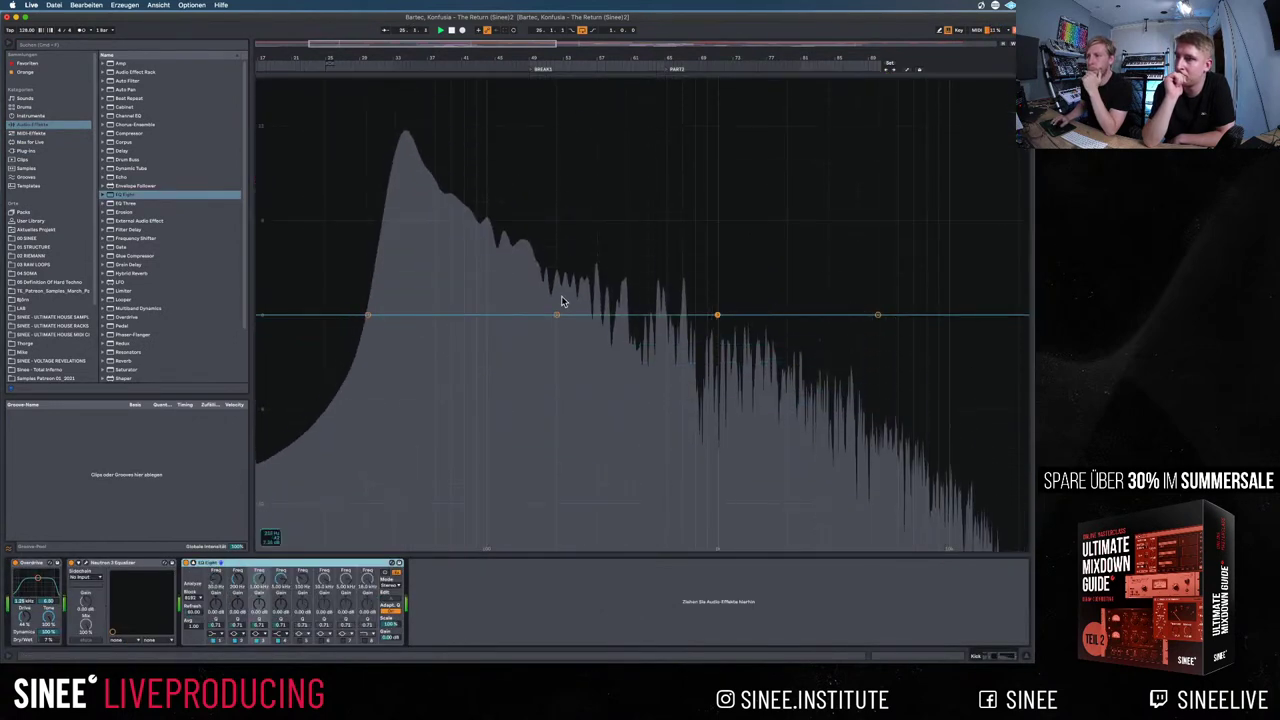
Cut two narrow notches in the Kick's EQ Eight: band 2 about -12 dB near 2.3 kHz and band 3 about -11 dB near 3.7 kHz
{"action": "left_click", "coordinate": [248, 620]}
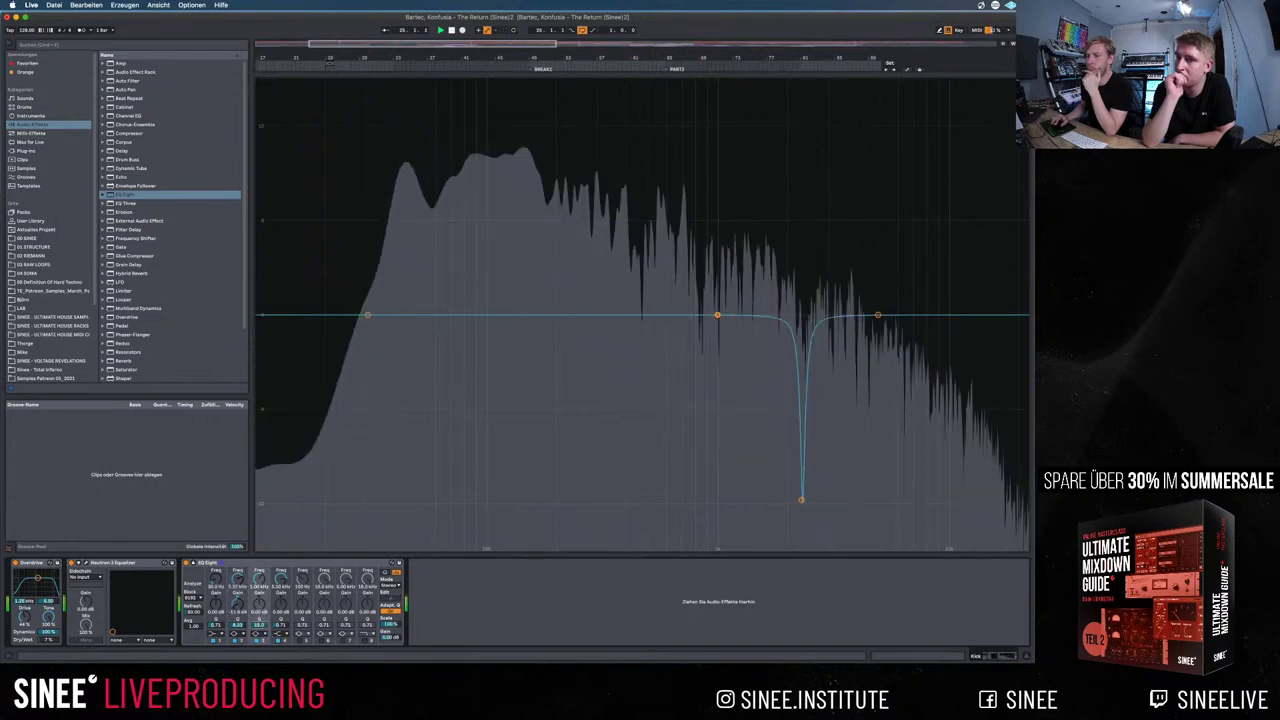
{"action": "left_click_drag", "start_coordinate": [717, 315], "coordinate": [769, 80]}
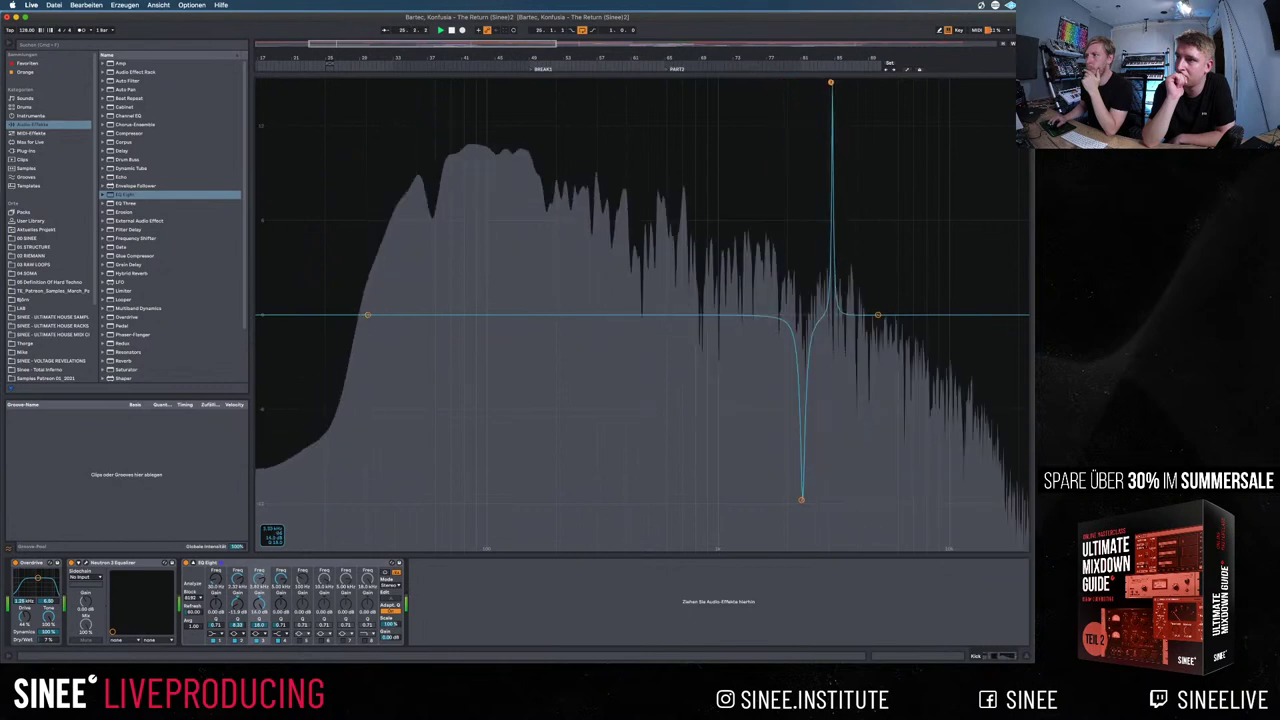
{"action": "left_click_drag", "start_coordinate": [830, 81], "coordinate": [839, 81]}
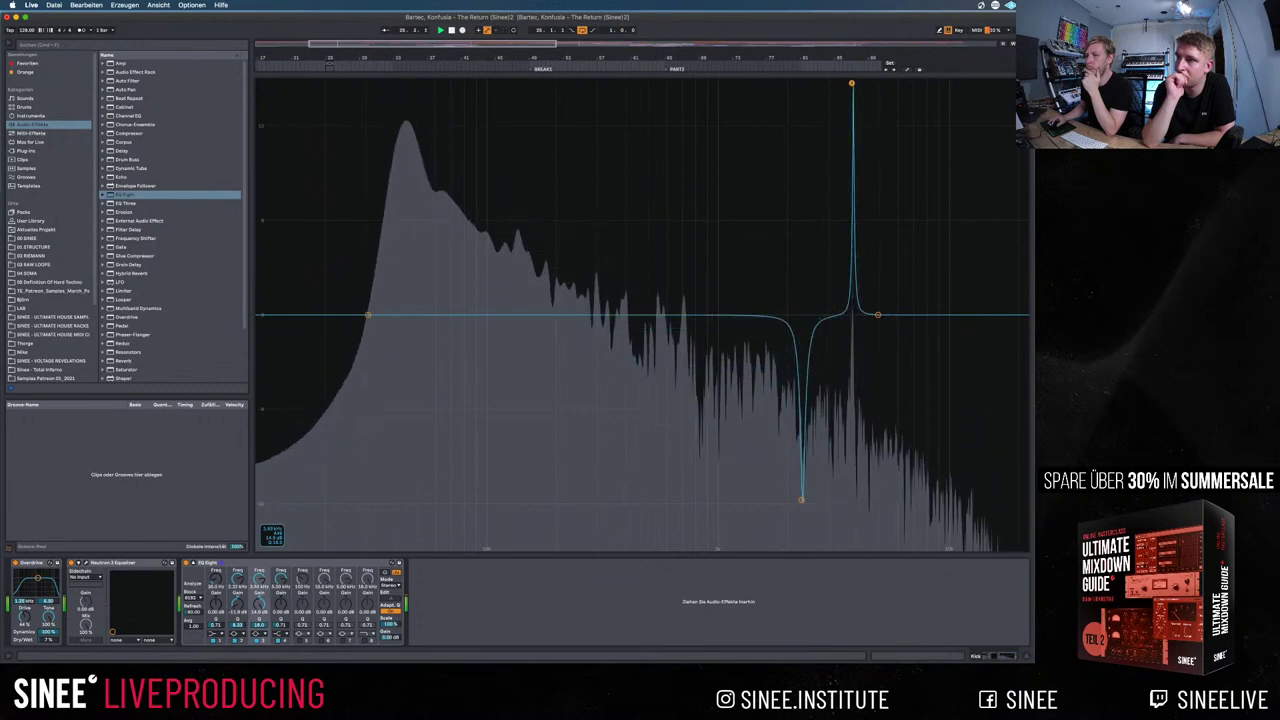
{"action": "mouse_move", "coordinate": [851, 82]}
{"action": "left_mouse_down"}
{"action": "mouse_move", "coordinate": [894, 82]}
{"action": "mouse_move", "coordinate": [854, 81]}
{"action": "left_mouse_up"}
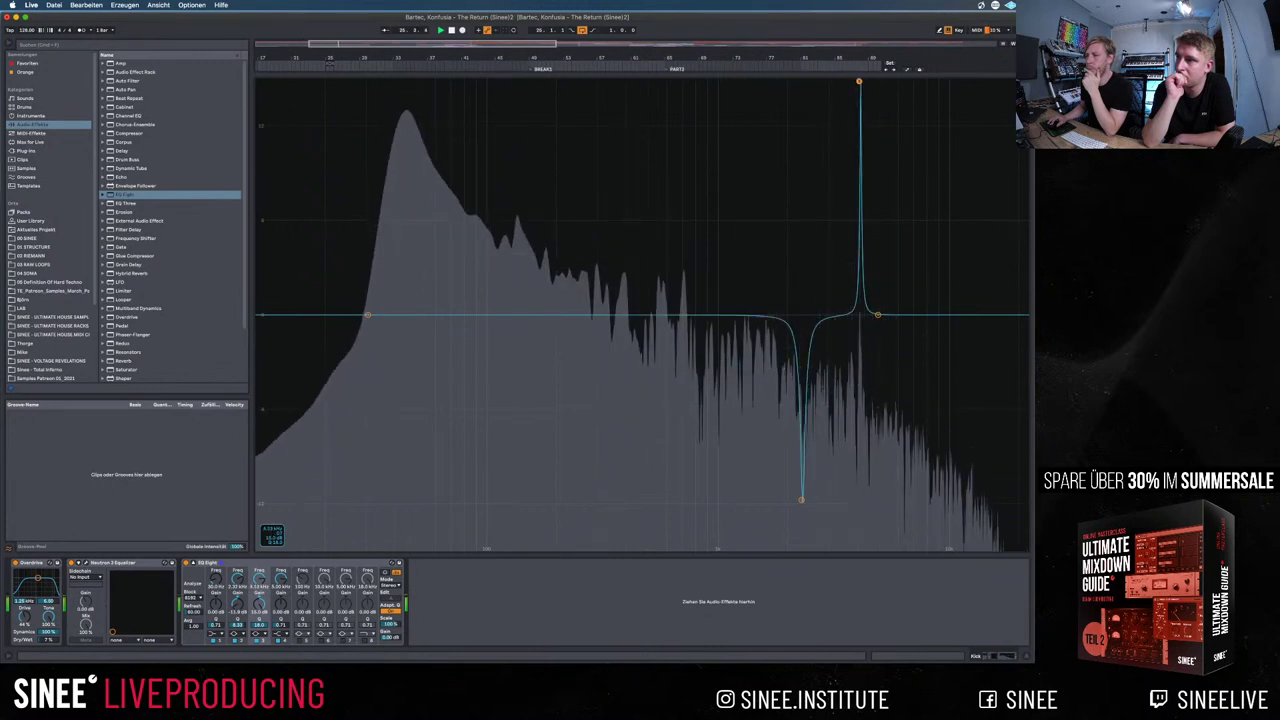
{"action": "left_click_drag", "start_coordinate": [856, 80], "coordinate": [849, 80]}
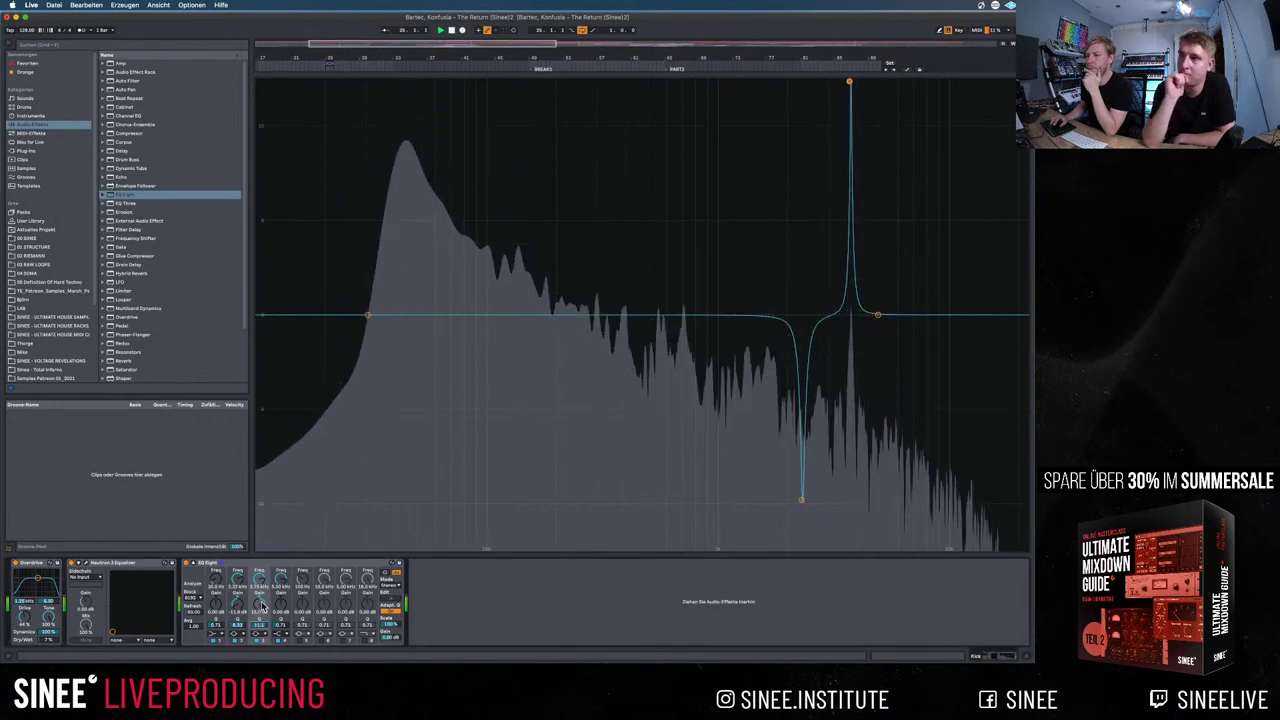
{"action": "left_click_drag", "start_coordinate": [849, 80], "coordinate": [849, 273]}
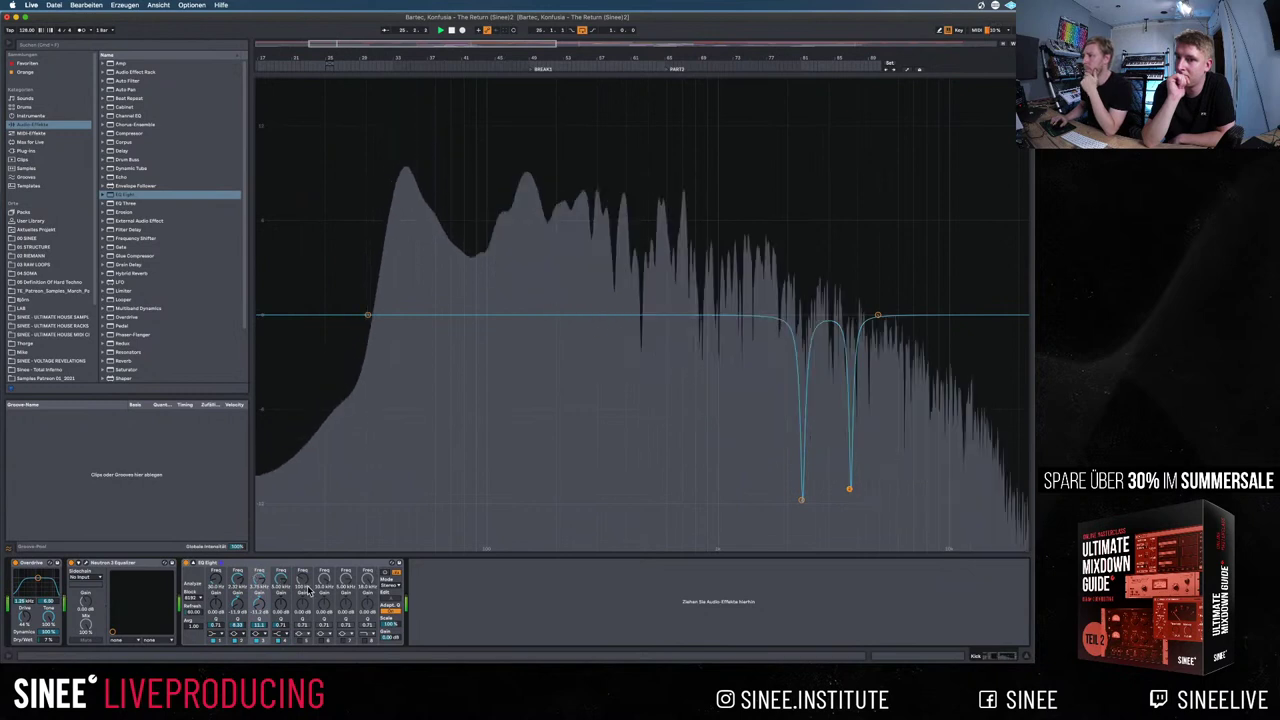
Enable EQ Eight's band 5, narrow it to a Q of 18, sweep the spectrum and notch it about -10 dB near 12 kHz
{"action": "left_click", "coordinate": [302, 643]}
{"action": "left_click", "coordinate": [302, 641]}
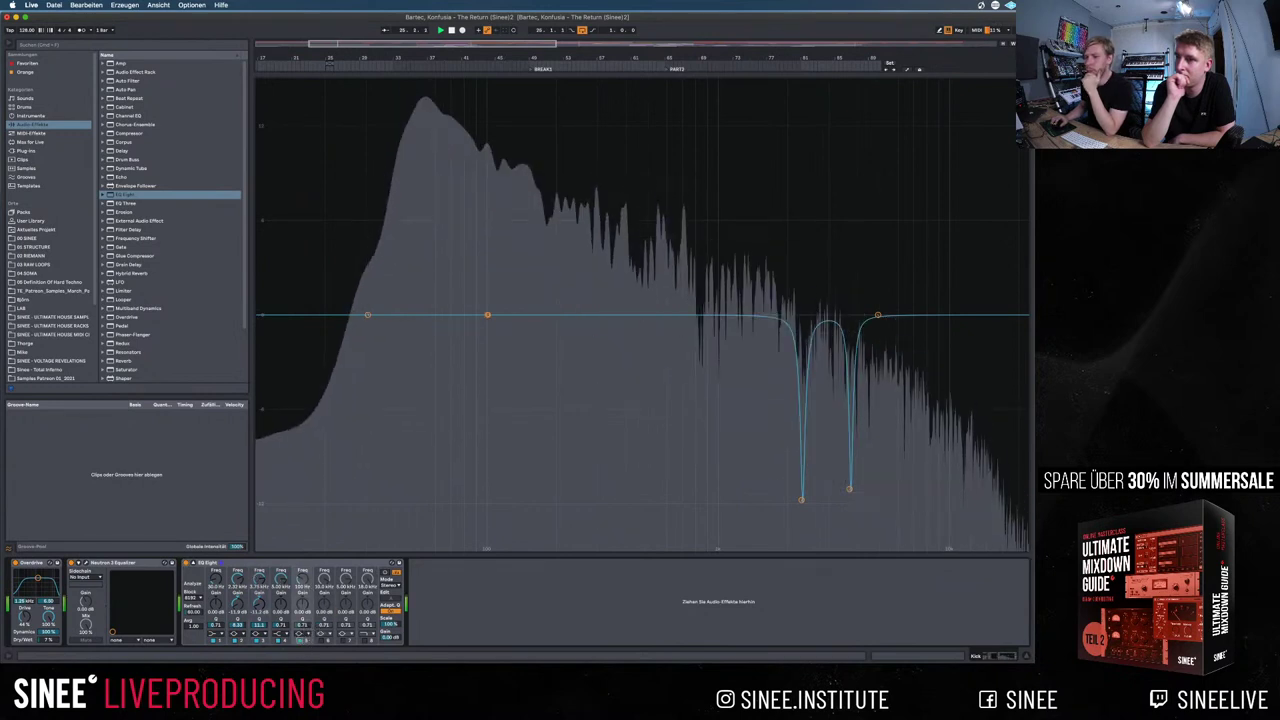
{"action": "left_click_drag", "start_coordinate": [310, 610], "coordinate": [310, 540]}
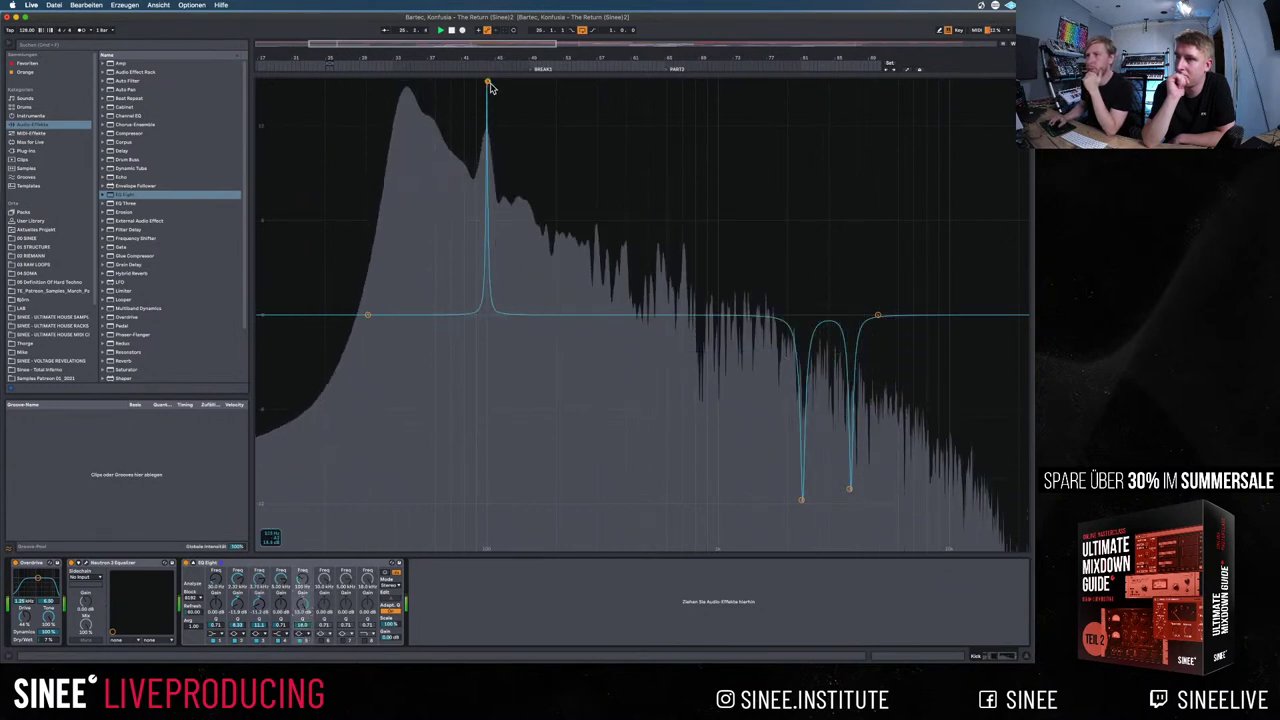
{"action": "left_click_drag", "start_coordinate": [488, 82], "coordinate": [966, 548]}
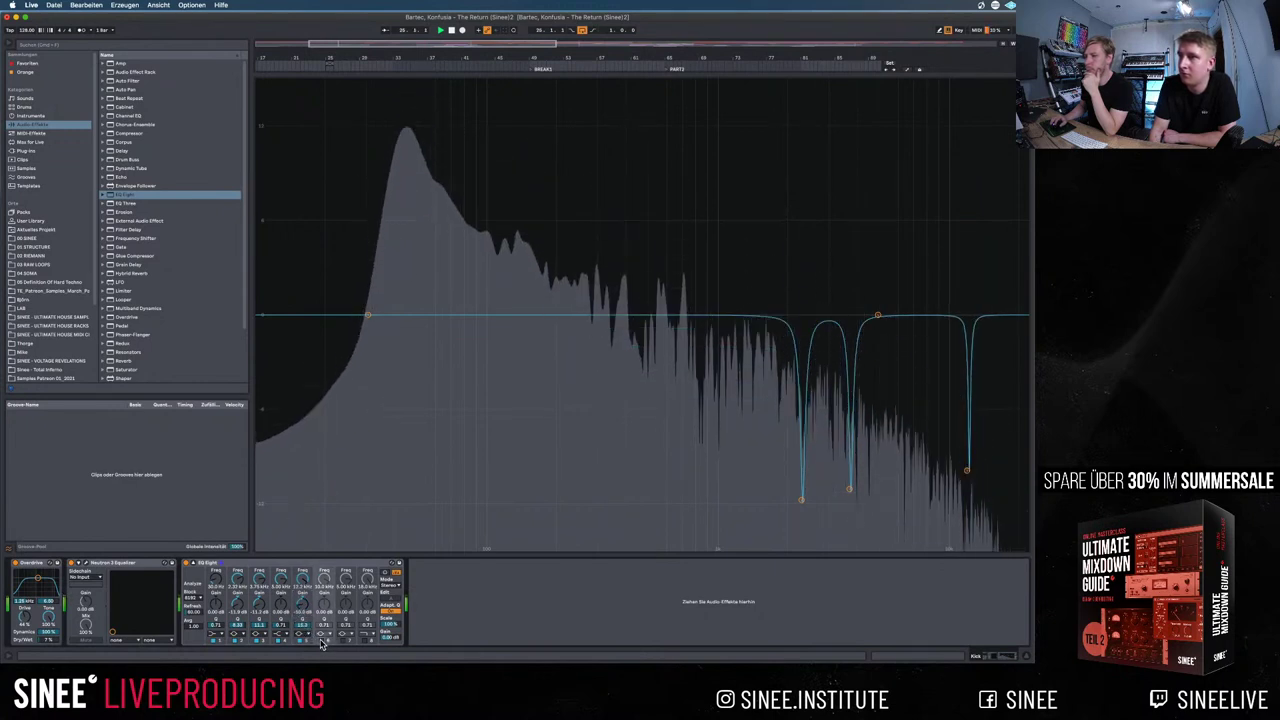
Dip band 6 about -3.4 dB near 590 Hz with a moderate width, and compare the Kick with EQ Eight bypassed
{"action": "left_click_drag", "start_coordinate": [947, 315], "coordinate": [665, 321]}
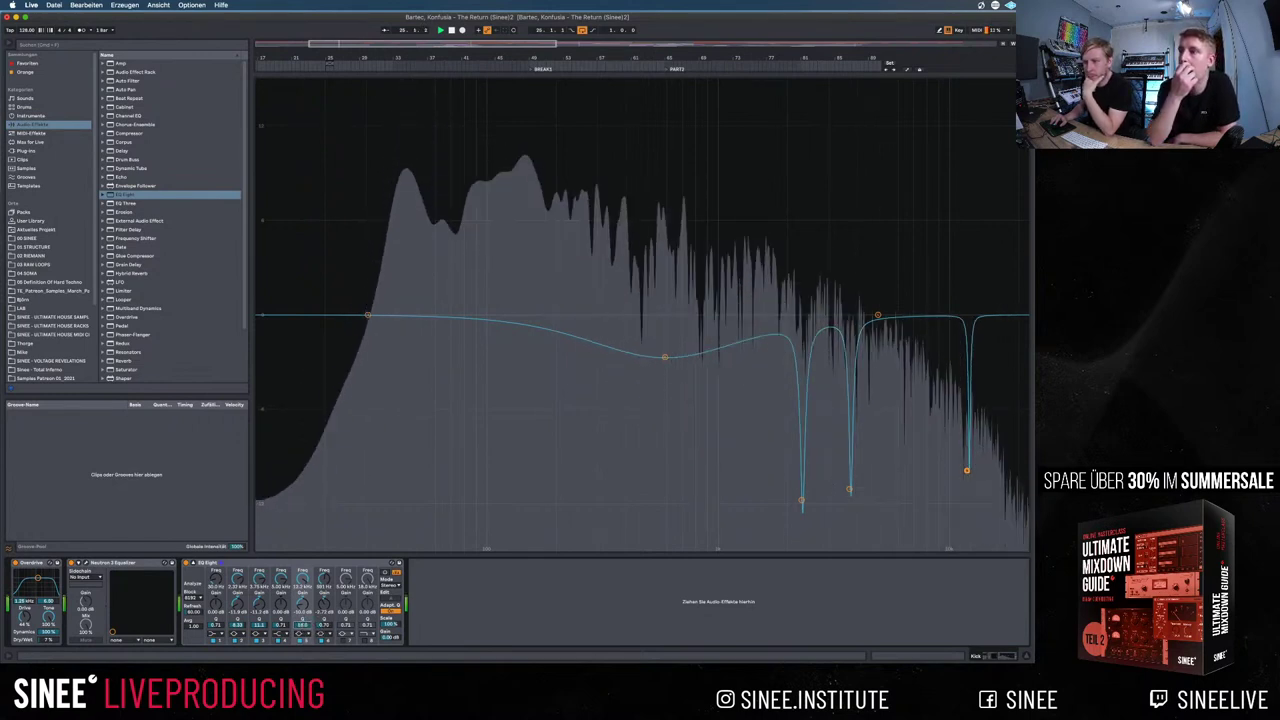
{"action": "left_click_drag", "start_coordinate": [665, 356], "coordinate": [670, 276]}
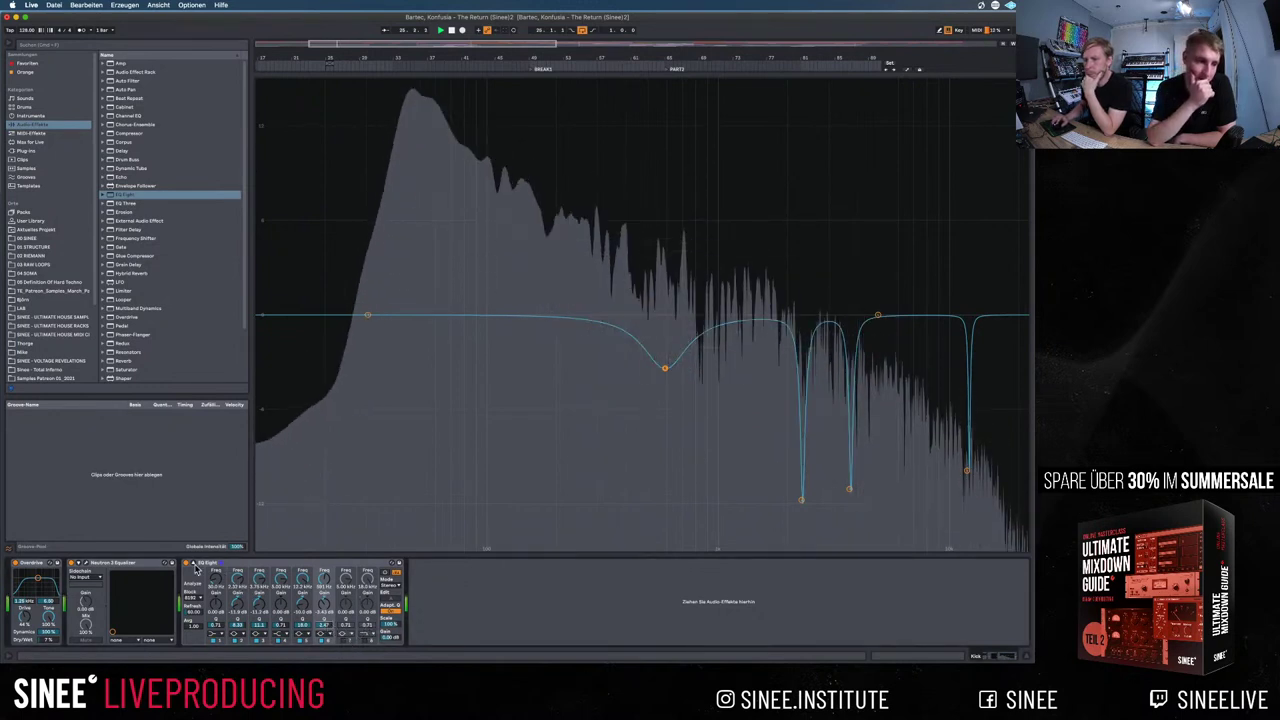
{"action": "left_click", "coordinate": [187, 564]}
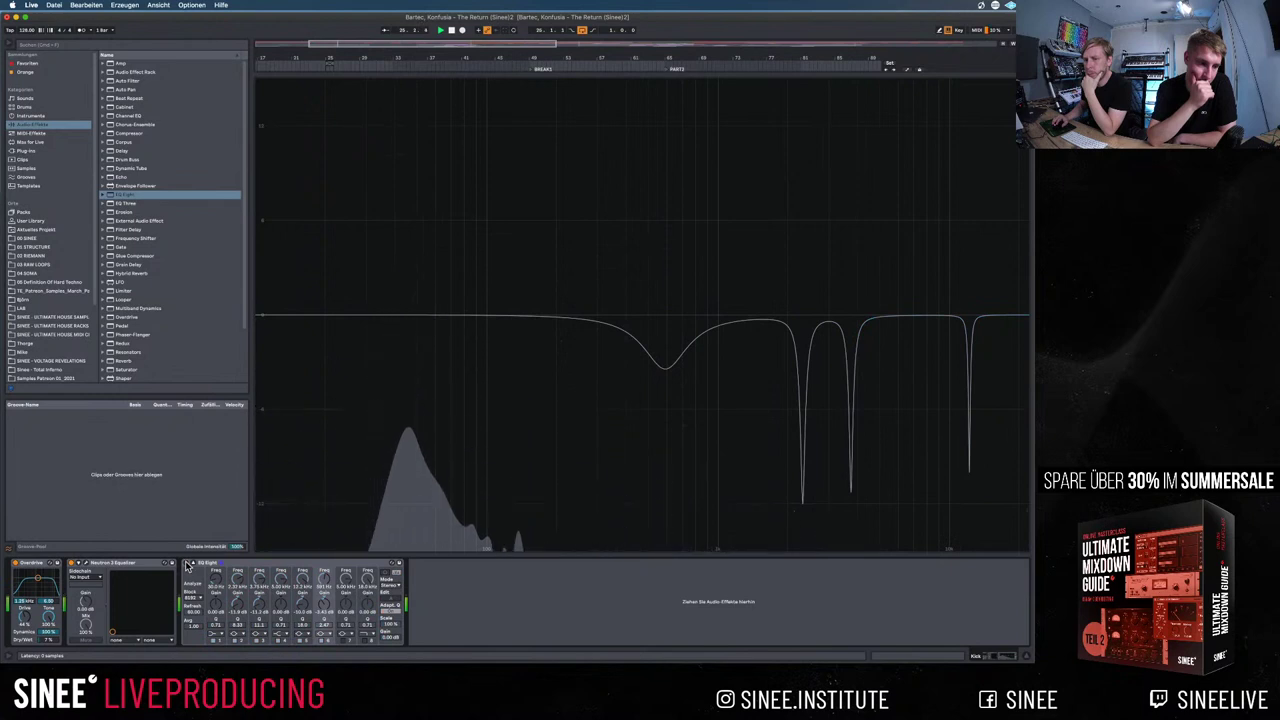
{"action": "left_click", "coordinate": [187, 564]}
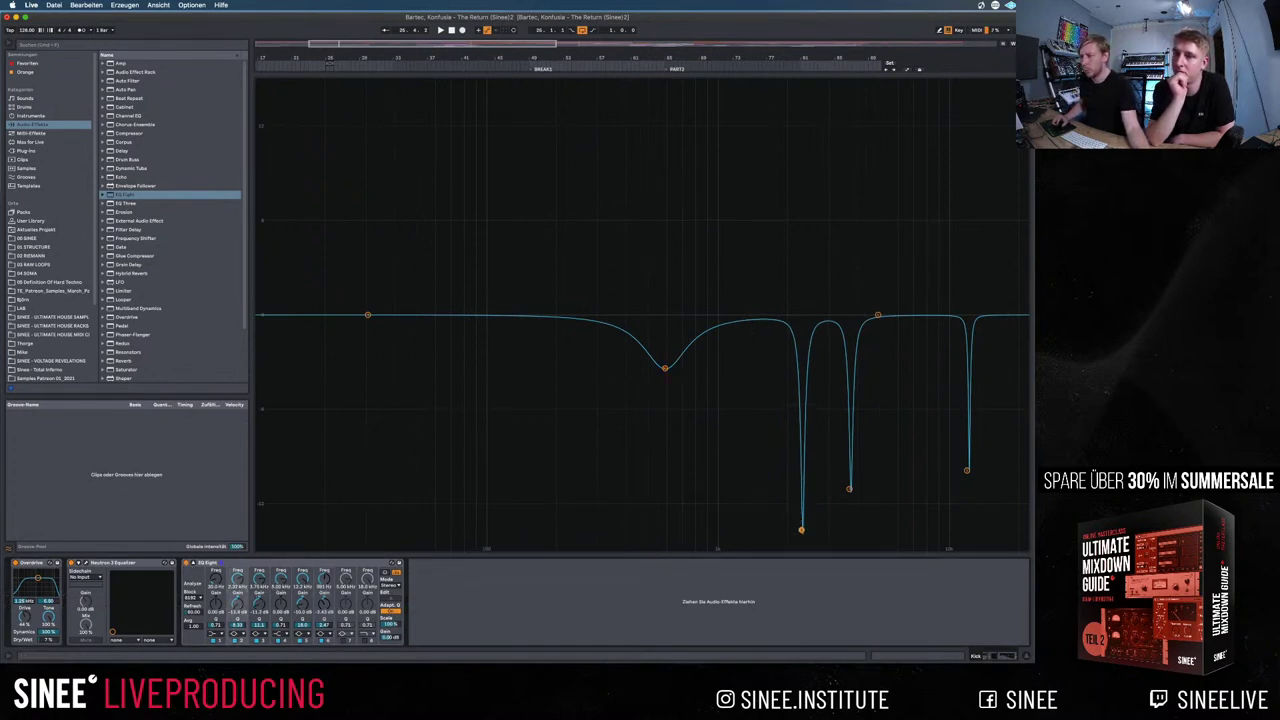
Deepen the notches on bands 2, 3 and 5 to about -13.5, -14.5 and -11.5 dB, and widen band 6's dip
{"action": "left_click", "coordinate": [262, 608]}
{"action": "key", "text": "Delete"}
{"action": "left_click_drag", "start_coordinate": [262, 608], "coordinate": [262, 642]}
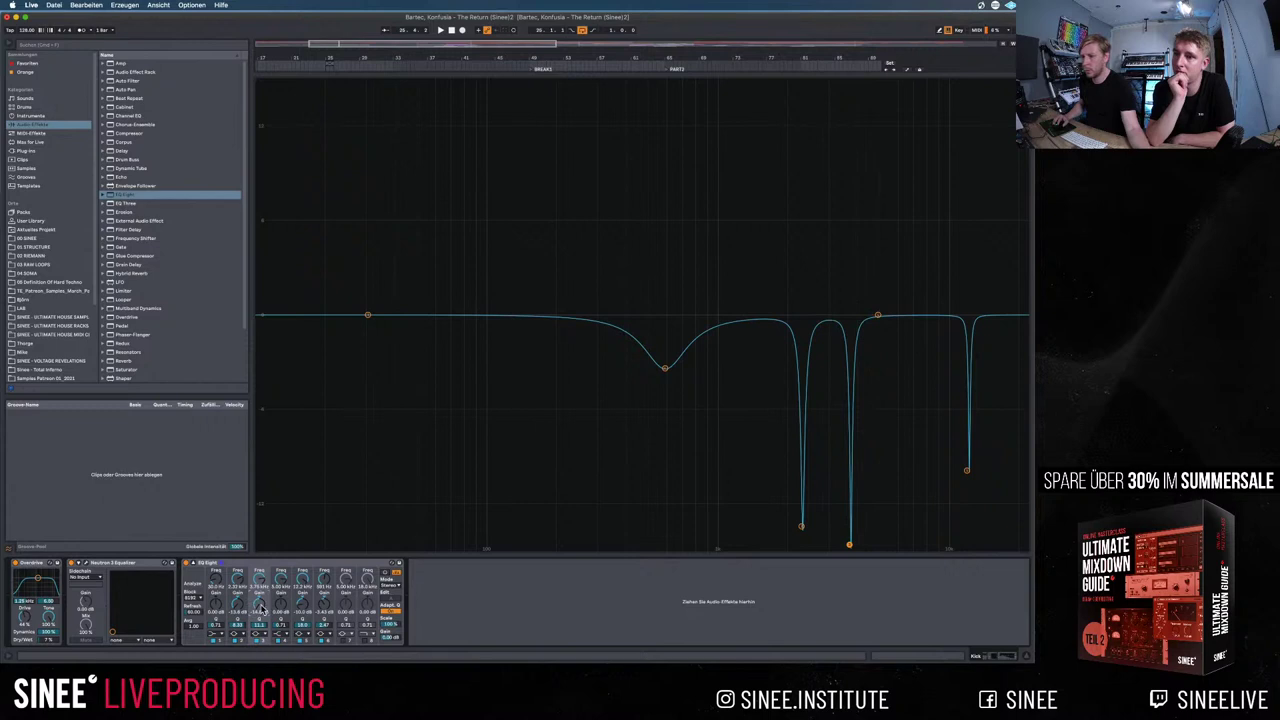
{"action": "left_click_drag", "start_coordinate": [302, 606], "coordinate": [302, 612]}
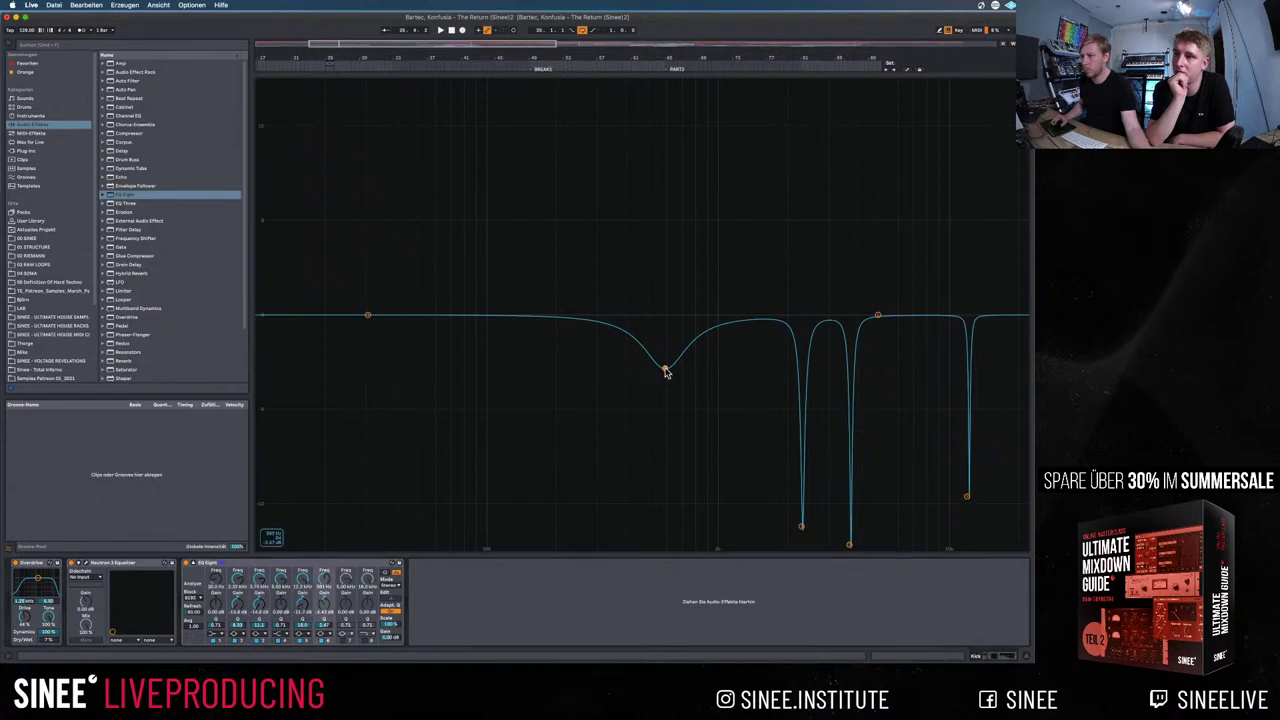
{"action": "left_click_drag", "start_coordinate": [327, 627], "coordinate": [327, 645]}
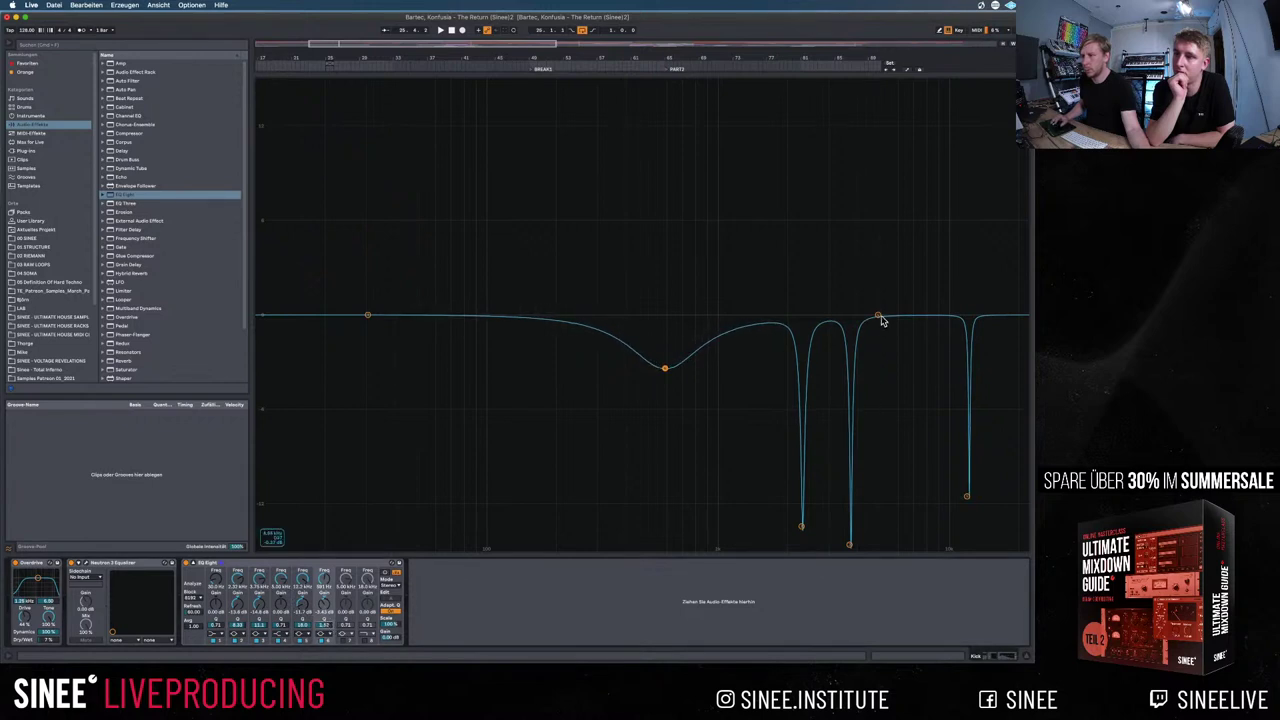
Enable band 8 with its high-cut shape replaced by one with gain, and lower band 4's high shelf to about -3.8 dB near 5.2 kHz
{"action": "left_click", "coordinate": [368, 638]}
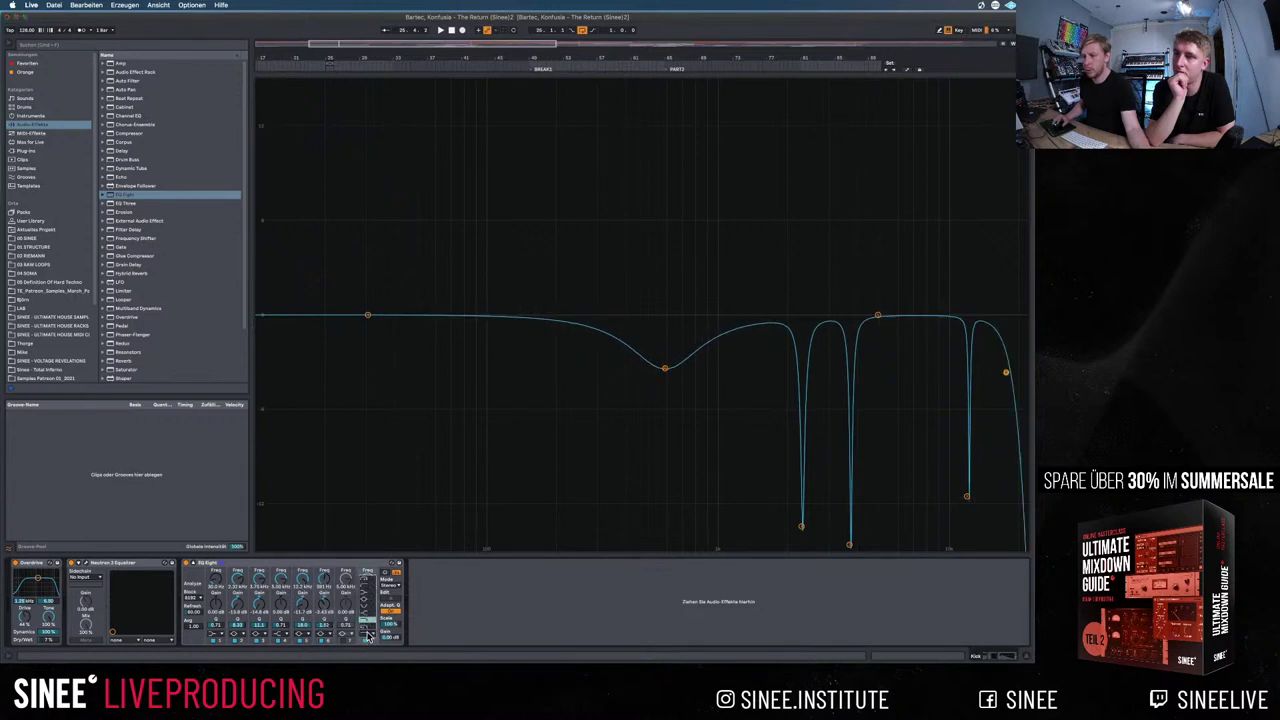
{"action": "left_click", "coordinate": [365, 613]}
{"action": "left_click_drag", "start_coordinate": [877, 316], "coordinate": [881, 375]}
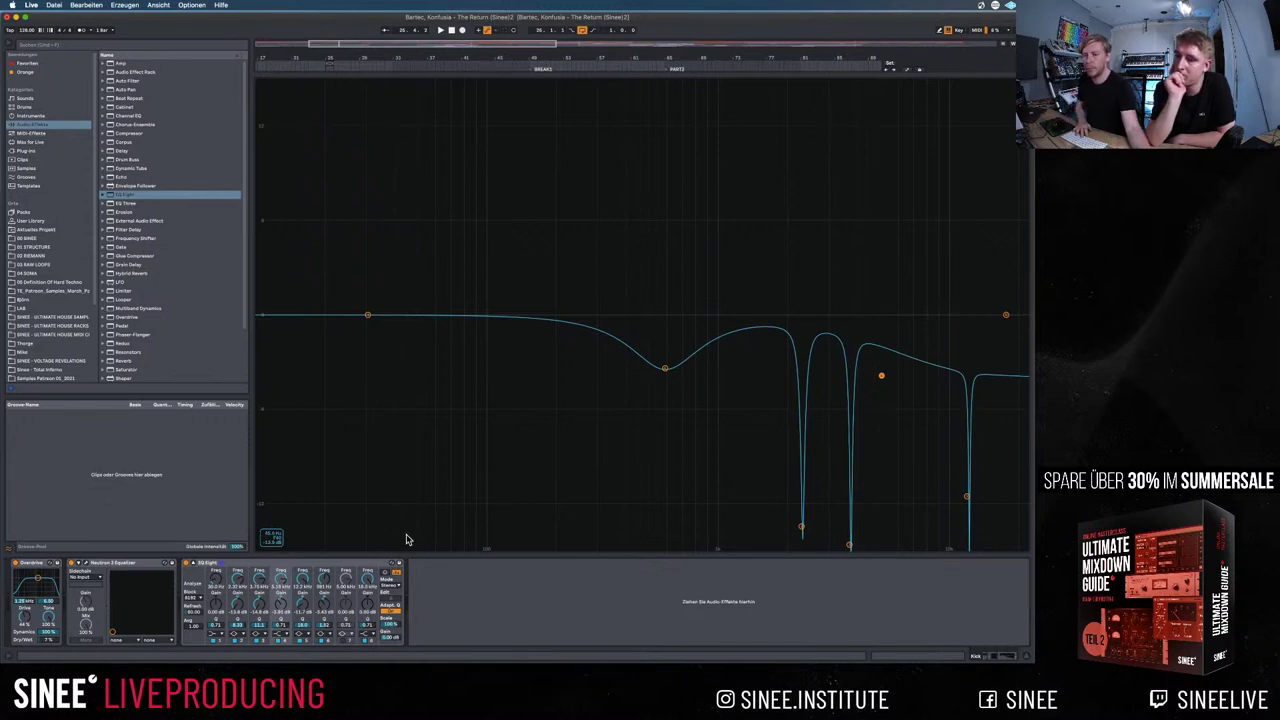
Play the Kick and compare its sound with EQ Eight bypassed and active
{"action": "key", "text": "space"}
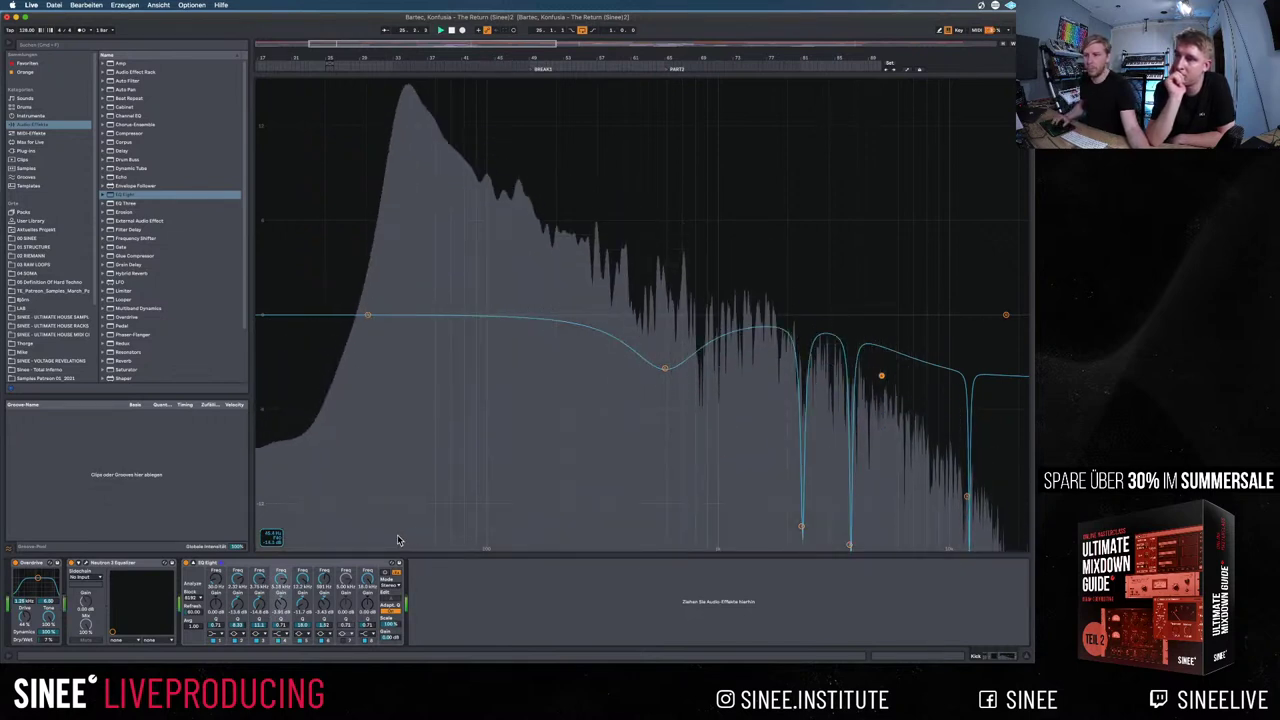
{"action": "left_click", "coordinate": [186, 564]}
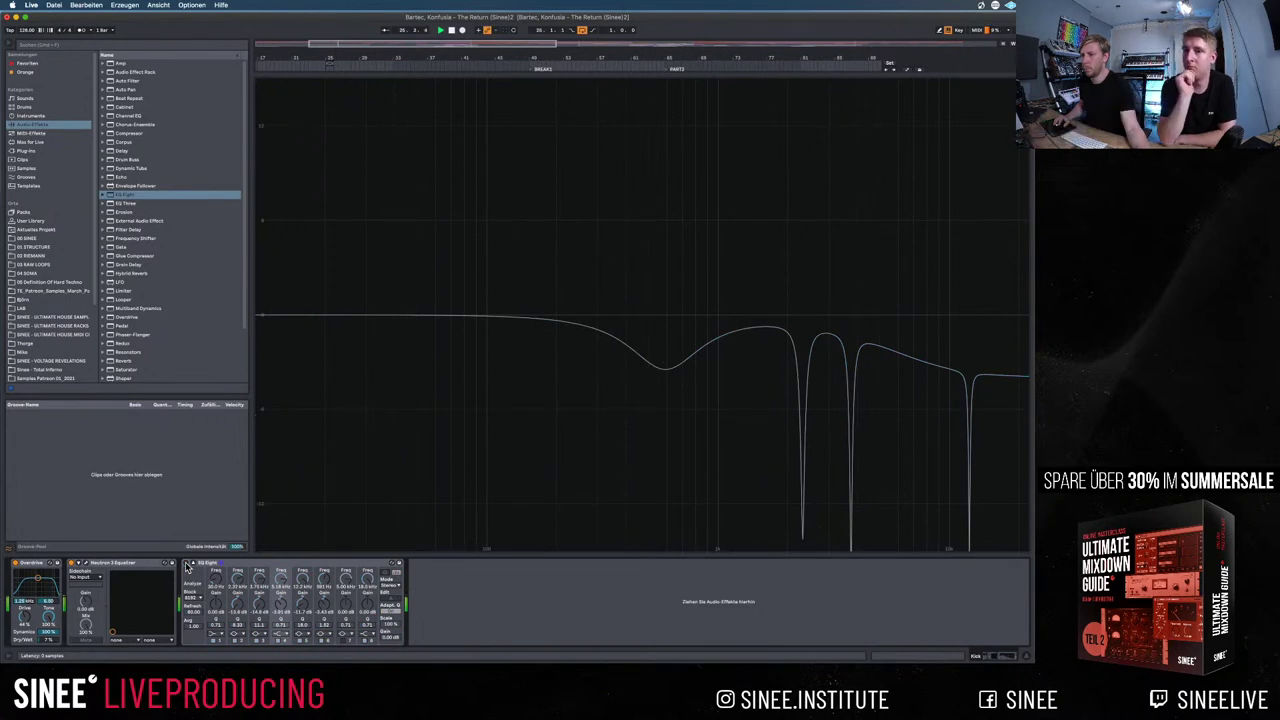
{"action": "left_click", "coordinate": [186, 564]}
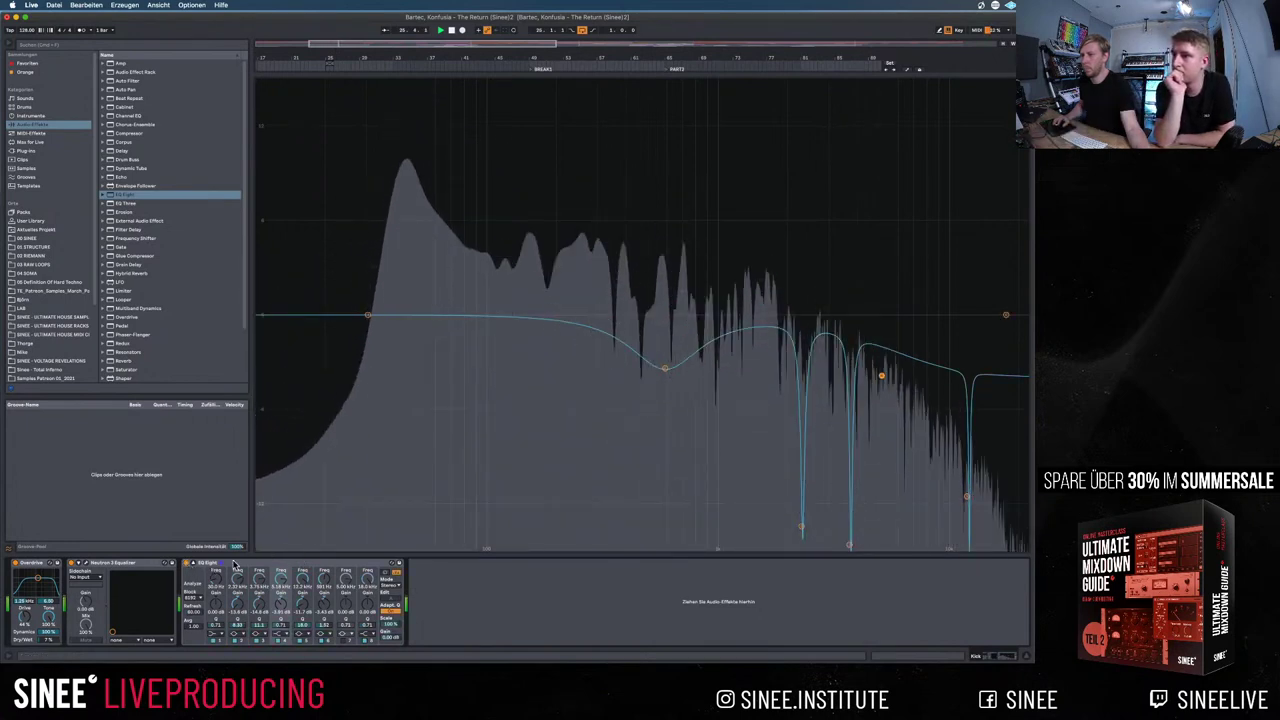
{"action": "left_click", "coordinate": [186, 564]}
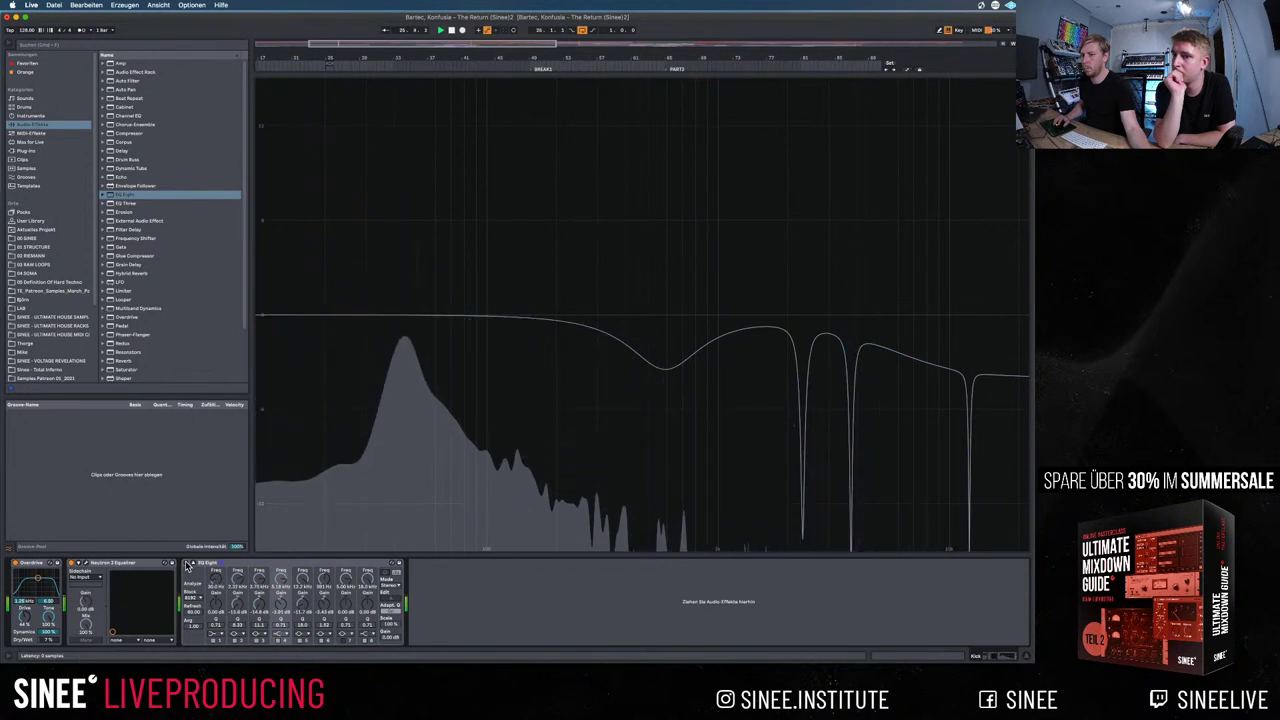
{"action": "left_click", "coordinate": [186, 564]}
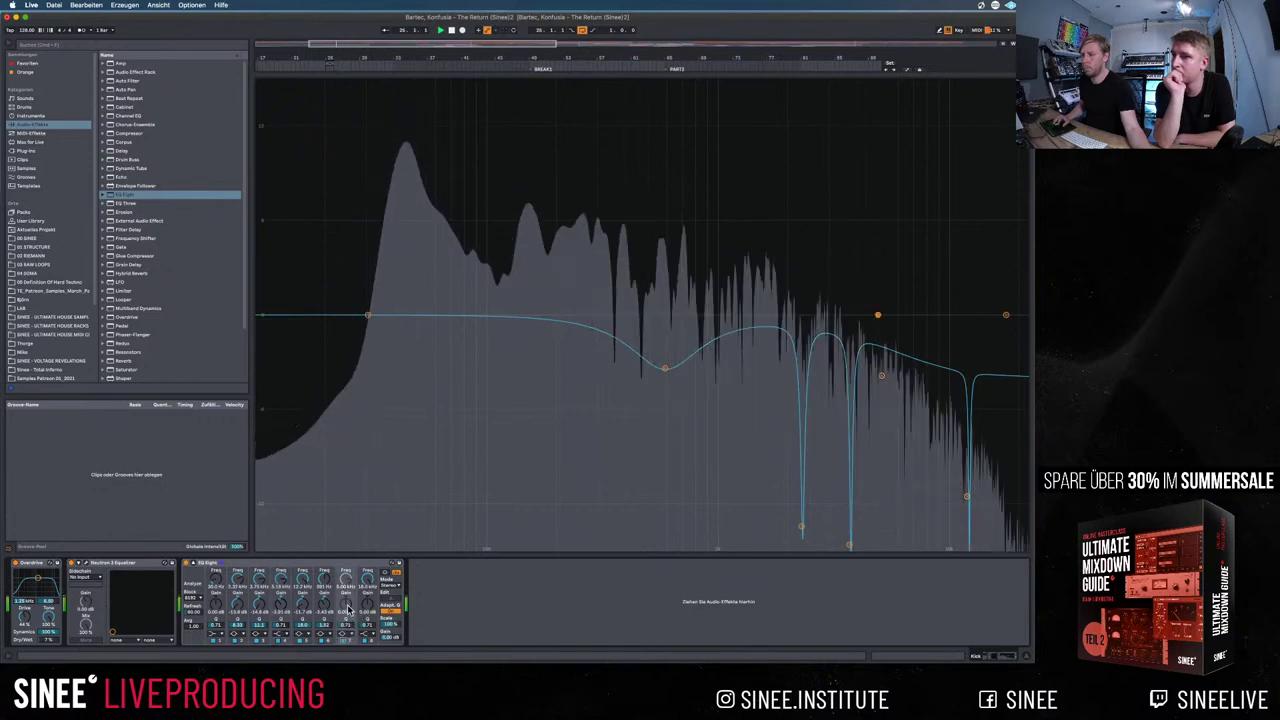
Sweep band 7 as a narrow boost to 1.57 kHz, turn it into a cut of about -1.9 dB, and compare against the bypassed EQ Eight
{"action": "left_click_drag", "start_coordinate": [346, 606], "coordinate": [346, 560]}
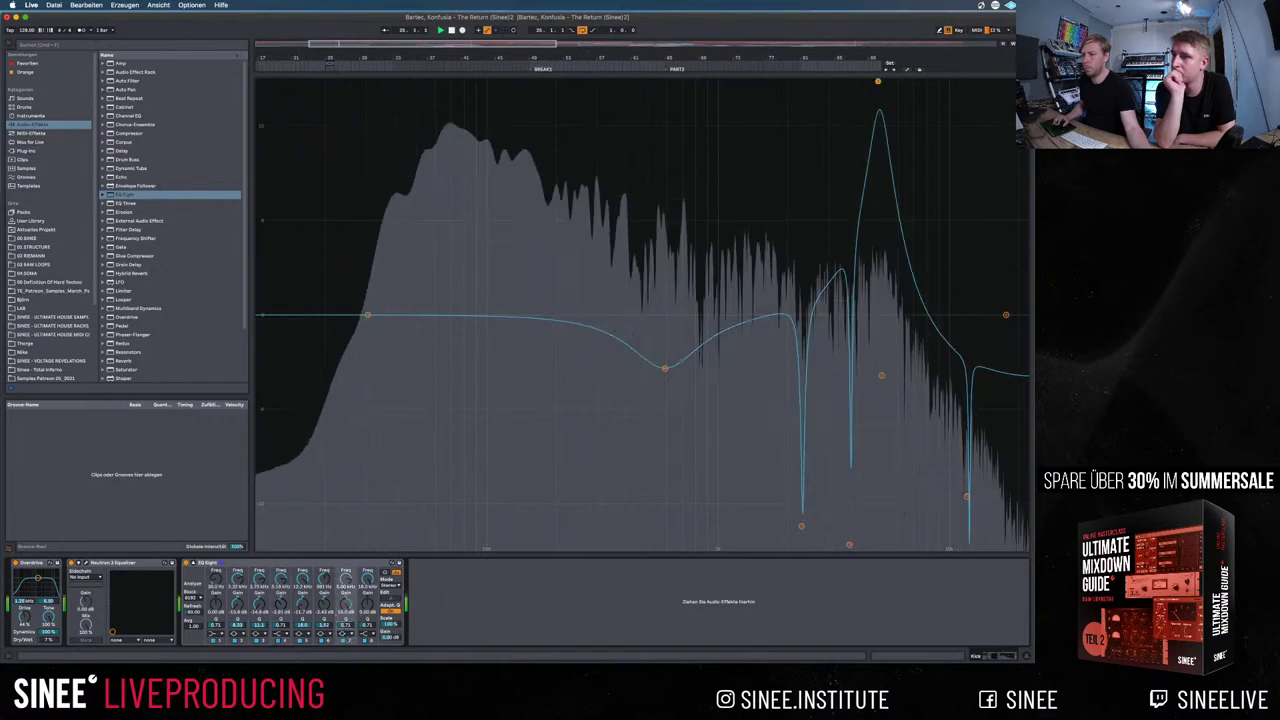
{"action": "left_click_drag", "start_coordinate": [346, 580], "coordinate": [346, 611]}
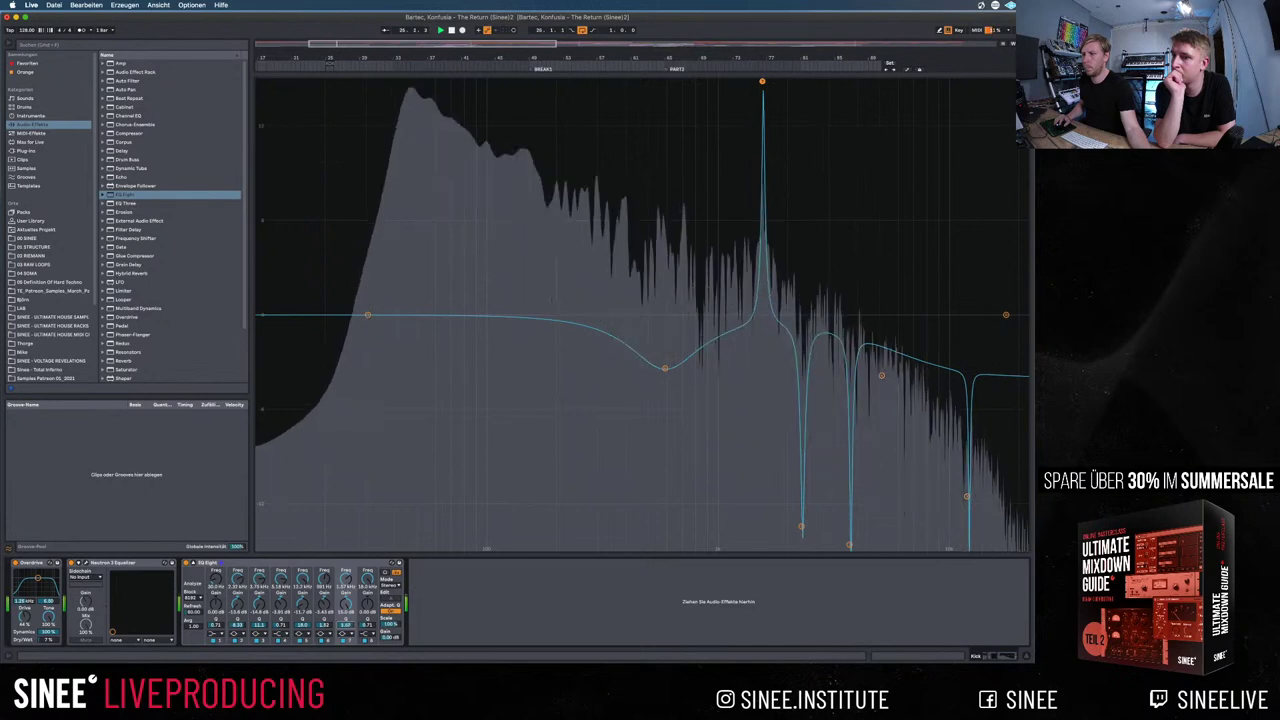
{"action": "left_click_drag", "start_coordinate": [346, 611], "coordinate": [346, 625]}
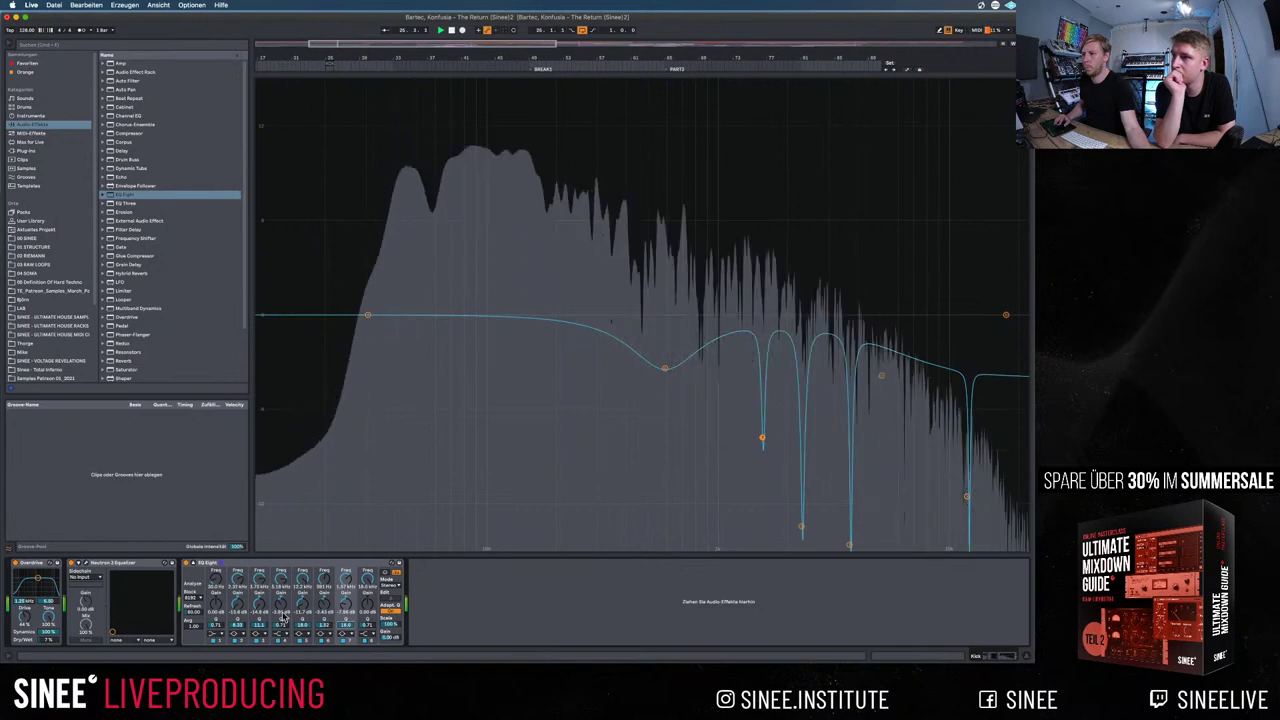
{"action": "left_click", "coordinate": [190, 565]}
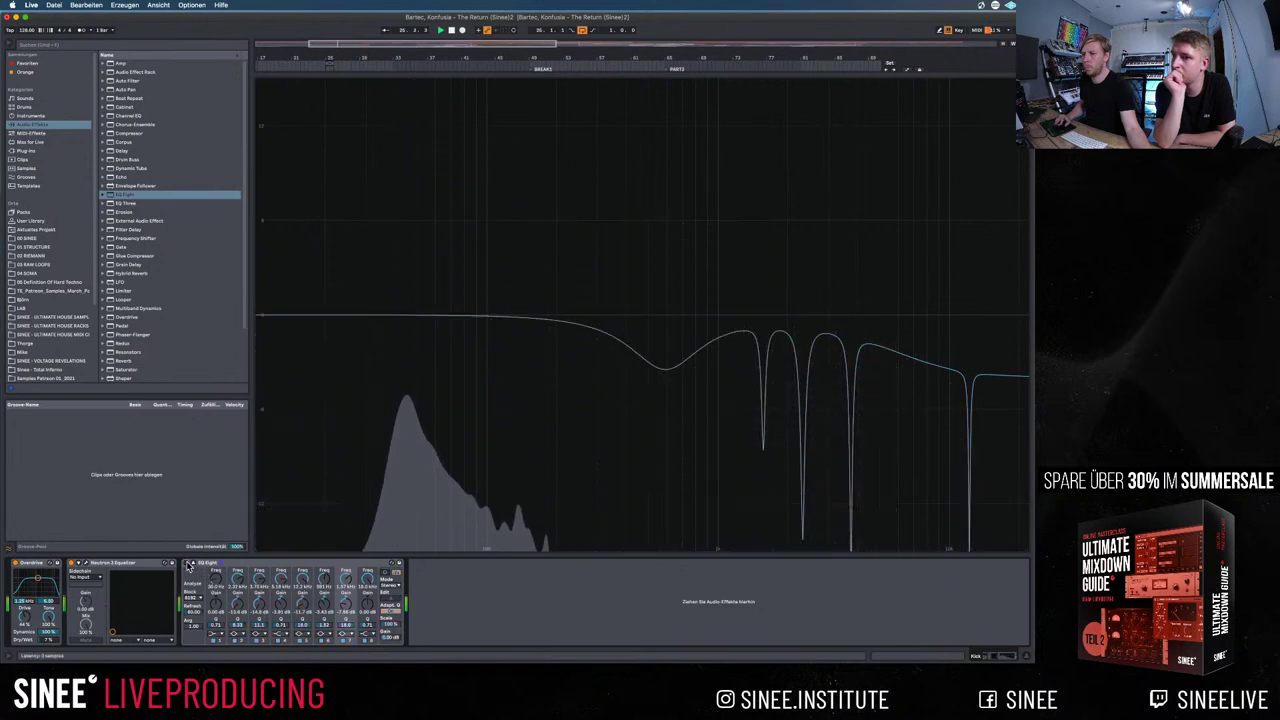
{"action": "left_click", "coordinate": [190, 565]}
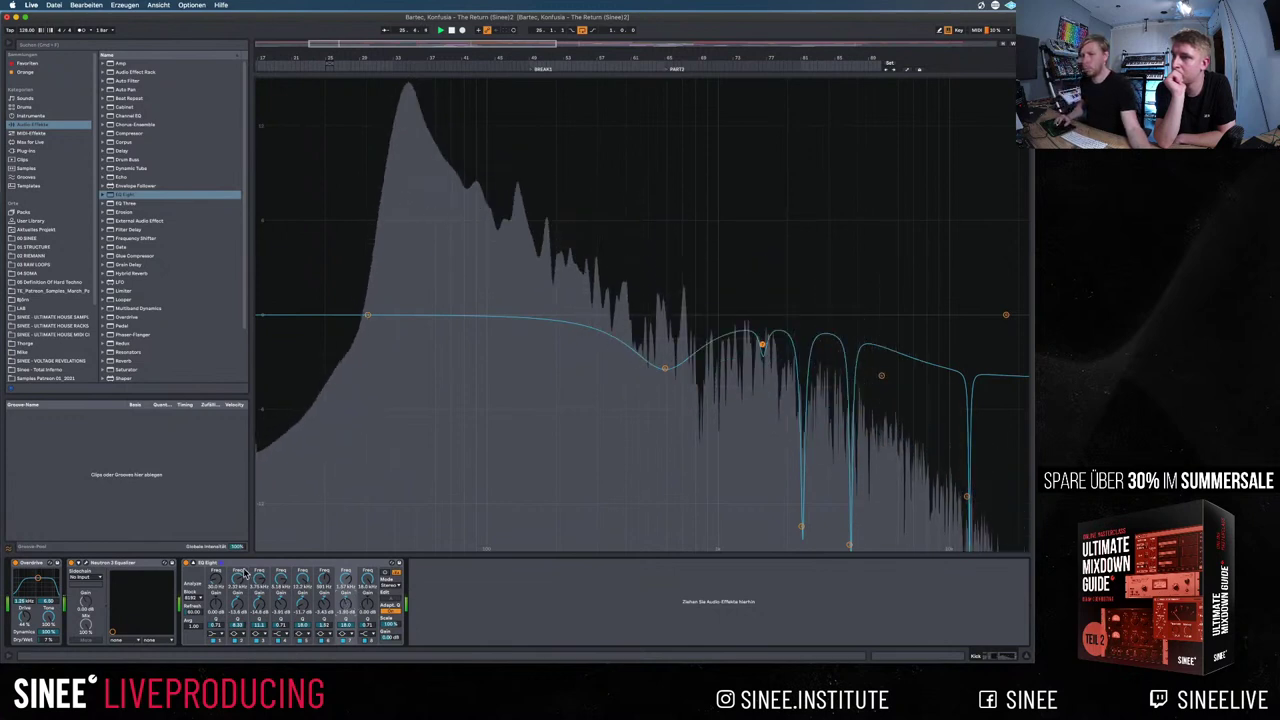
{"action": "left_click", "coordinate": [187, 566]}
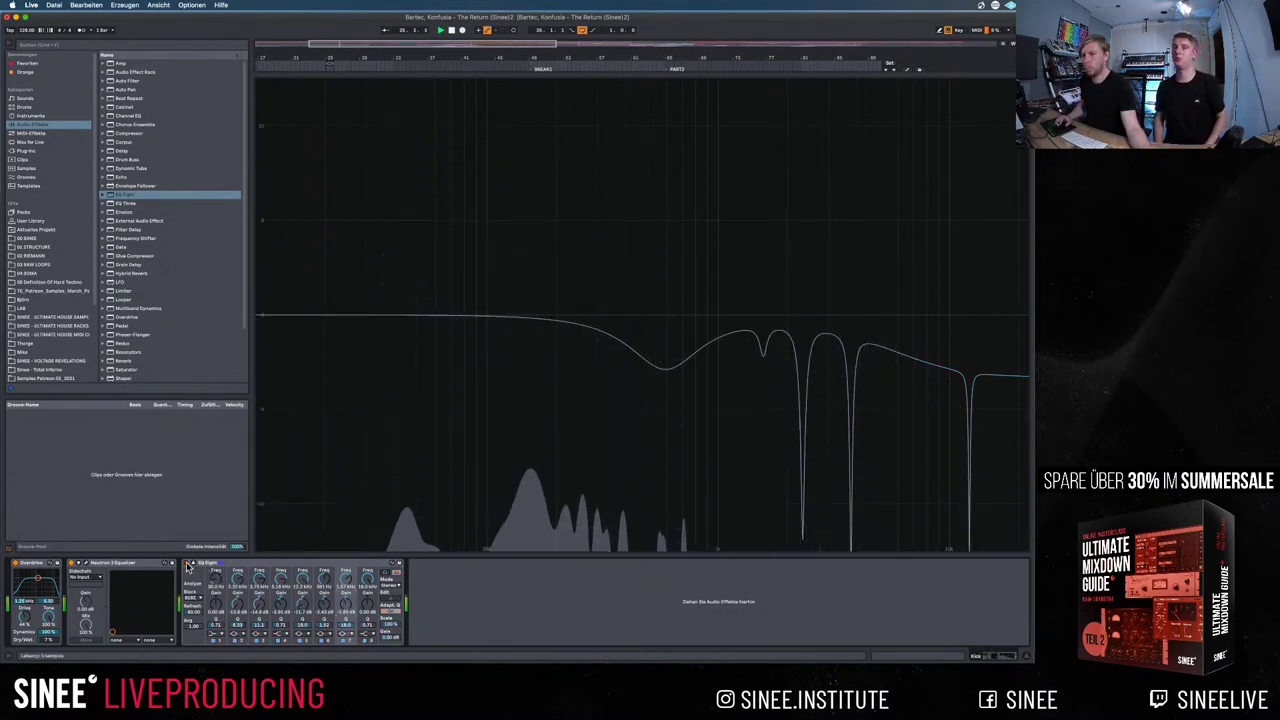
{"action": "left_click", "coordinate": [187, 566]}
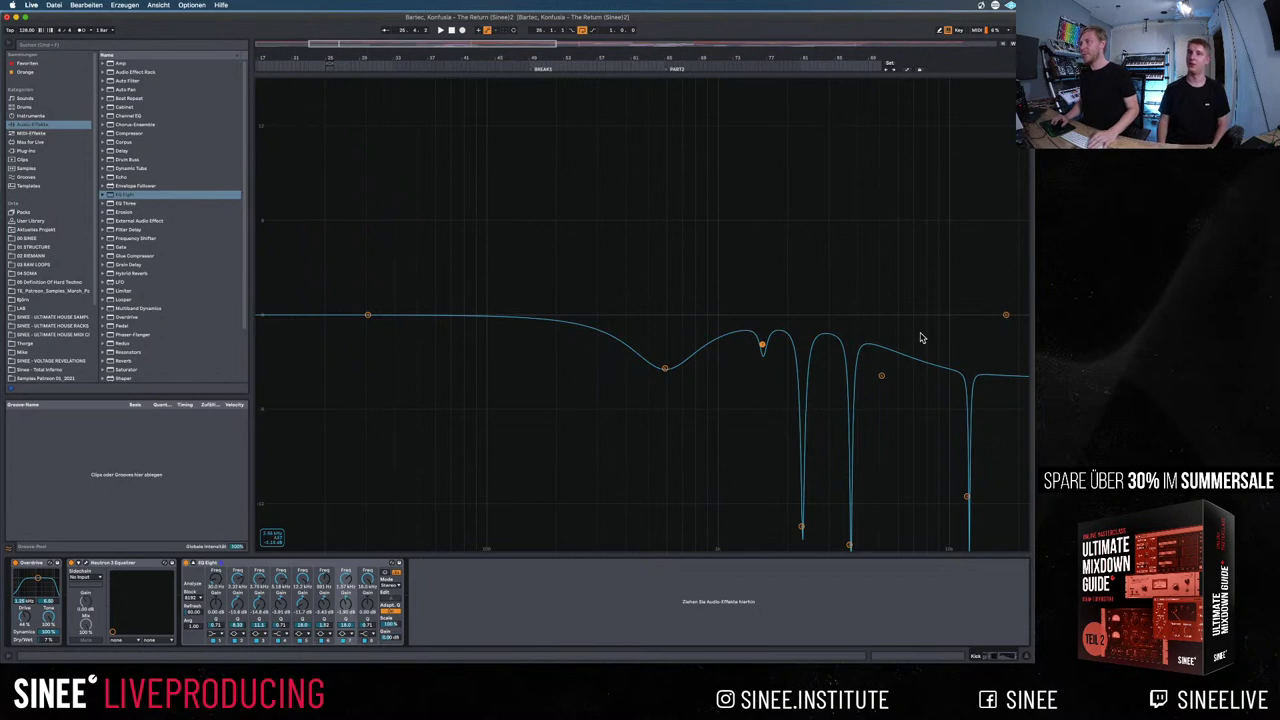
{"action": "left_click", "coordinate": [127, 45]}
{"action": "type", "text": "tra"}
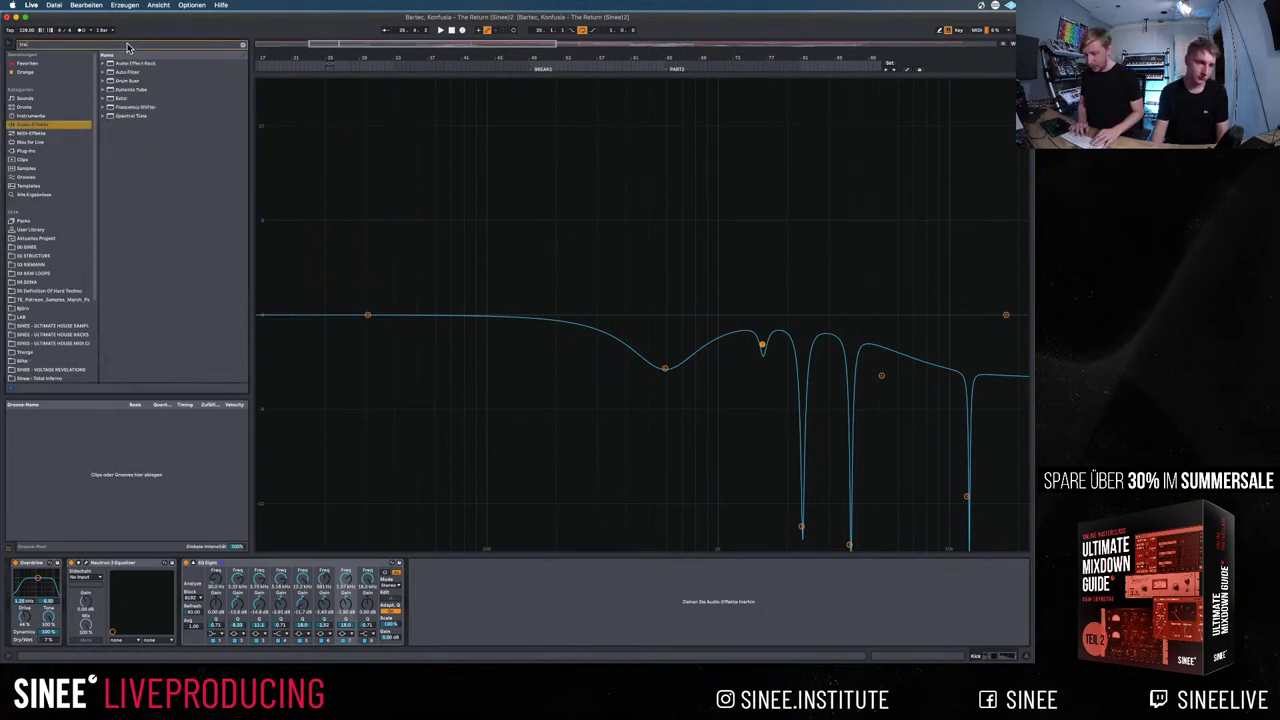
{"action": "type", "text": "nsient"}
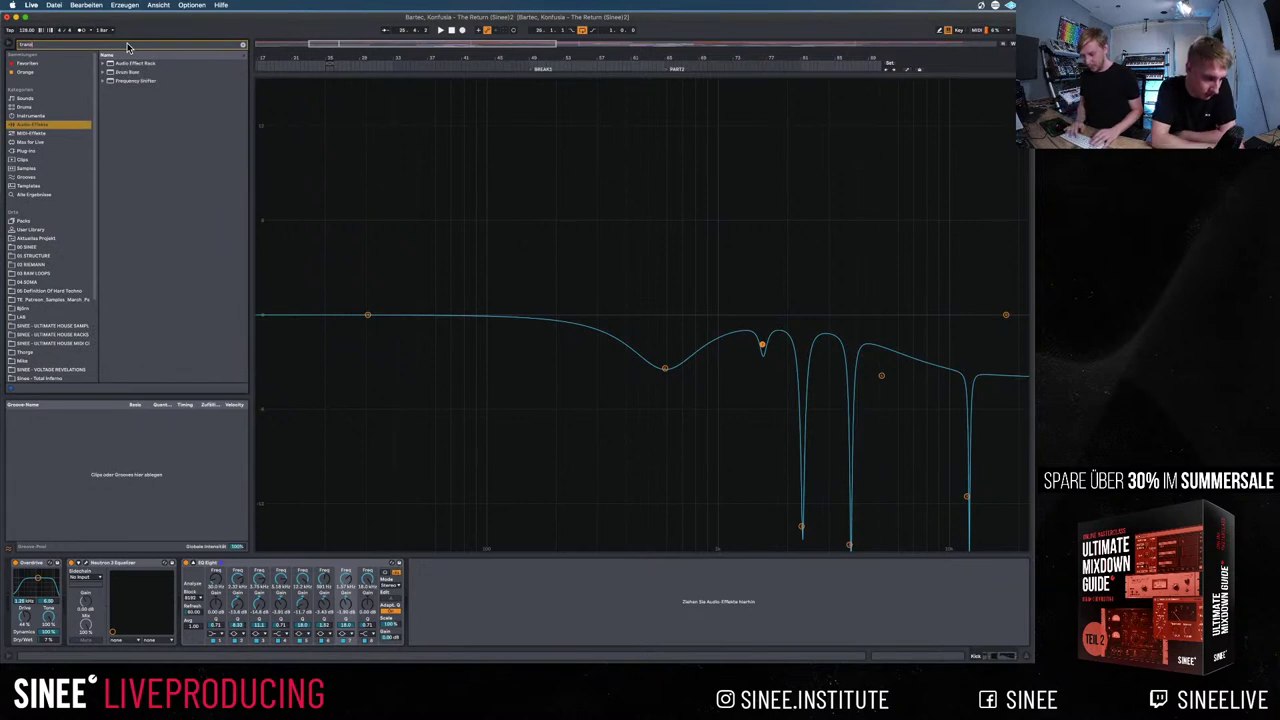
{"action": "left_click", "coordinate": [243, 47]}
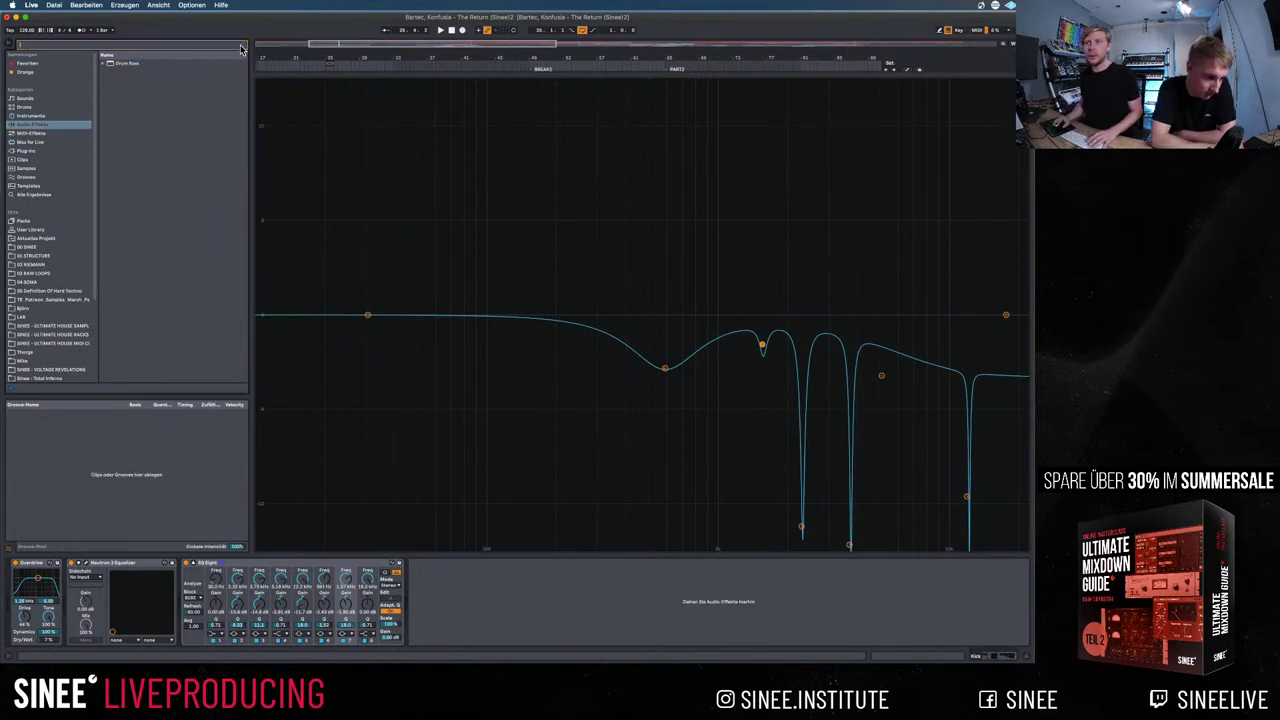
{"action": "left_click", "coordinate": [30, 66]}
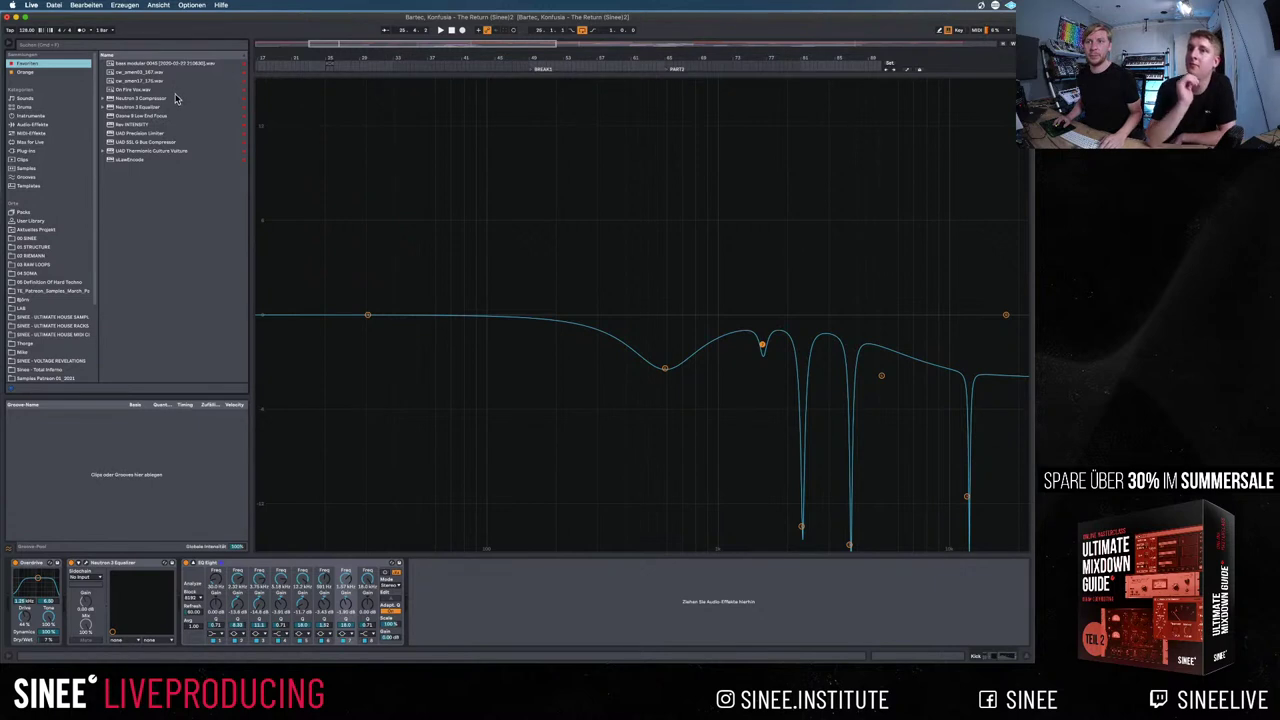
Find Neutron 3 Transient Shaper among the plug-ins, add it to the end of the Kick's chain, and play it in Precise mode
{"action": "left_click", "coordinate": [50, 47]}
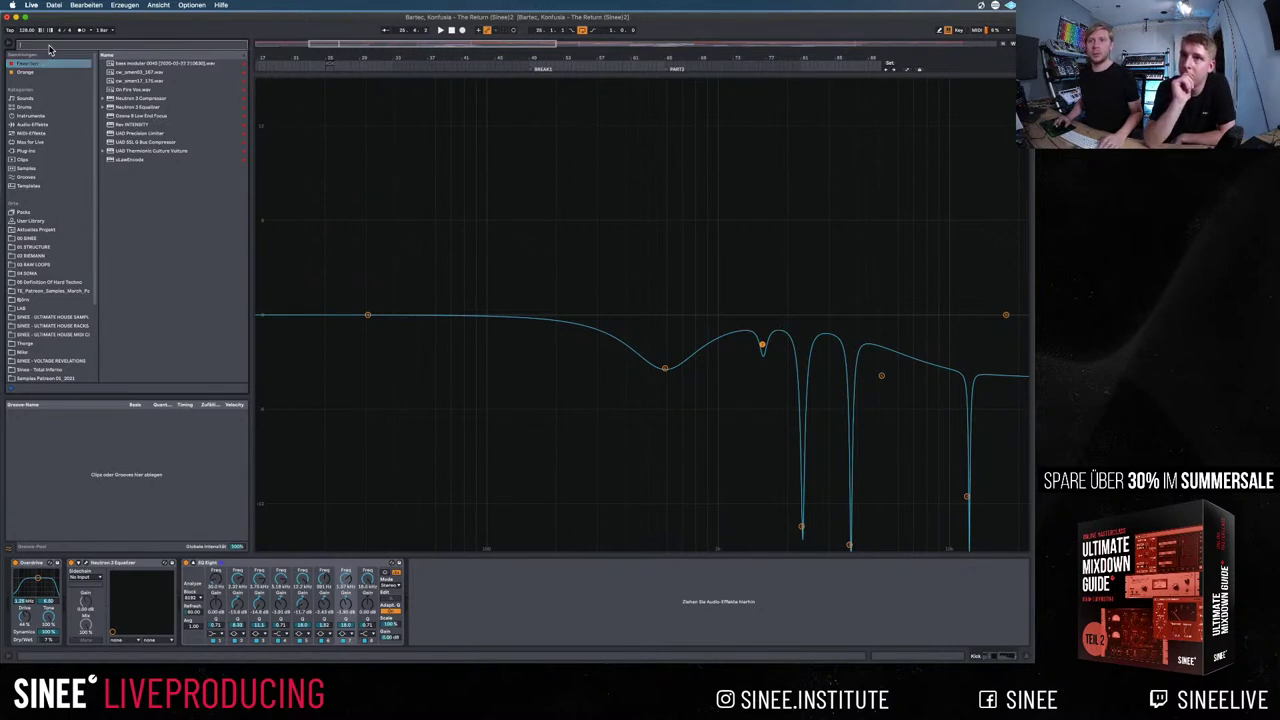
{"action": "type", "text": "transi"}
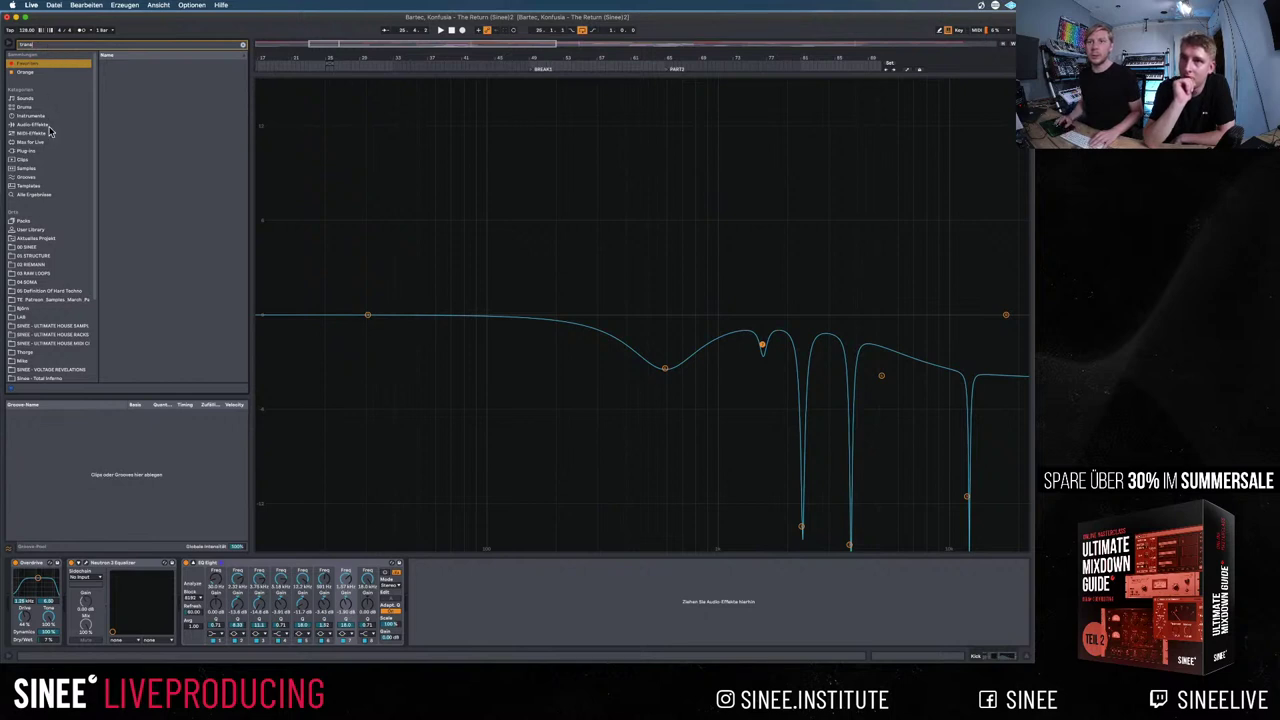
{"action": "left_click", "coordinate": [27, 152]}
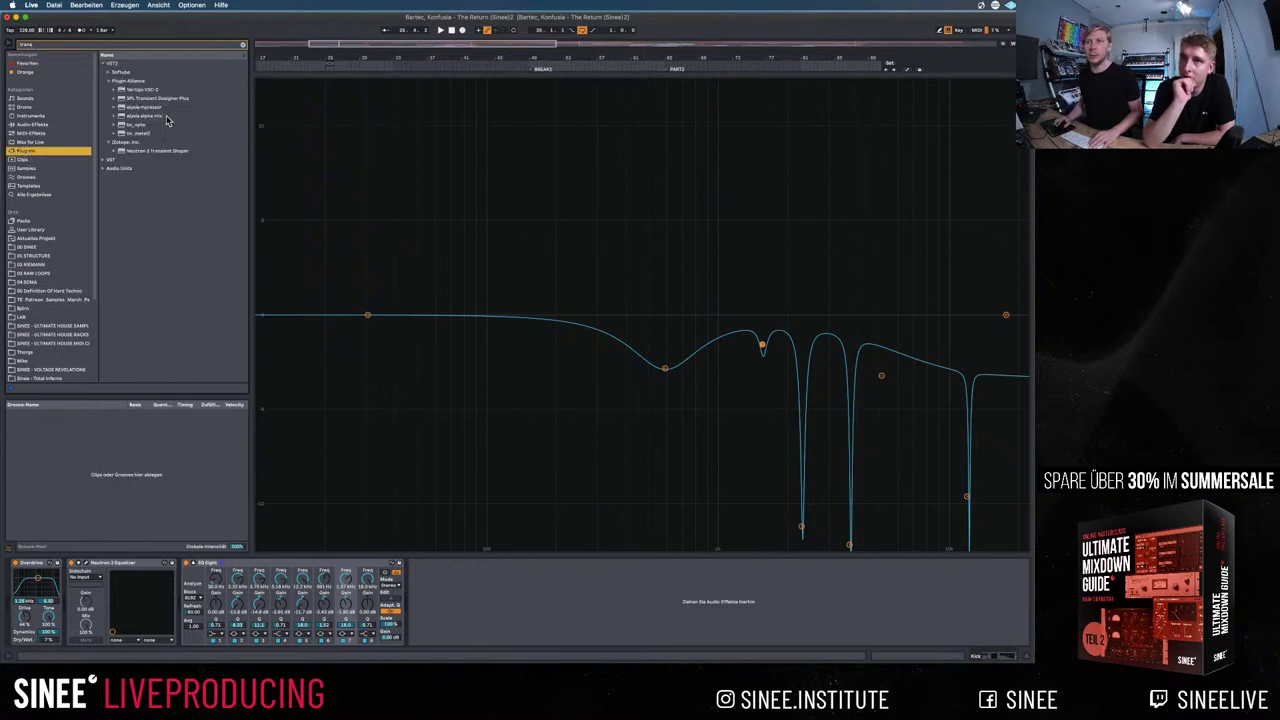
{"action": "left_click", "coordinate": [150, 151]}
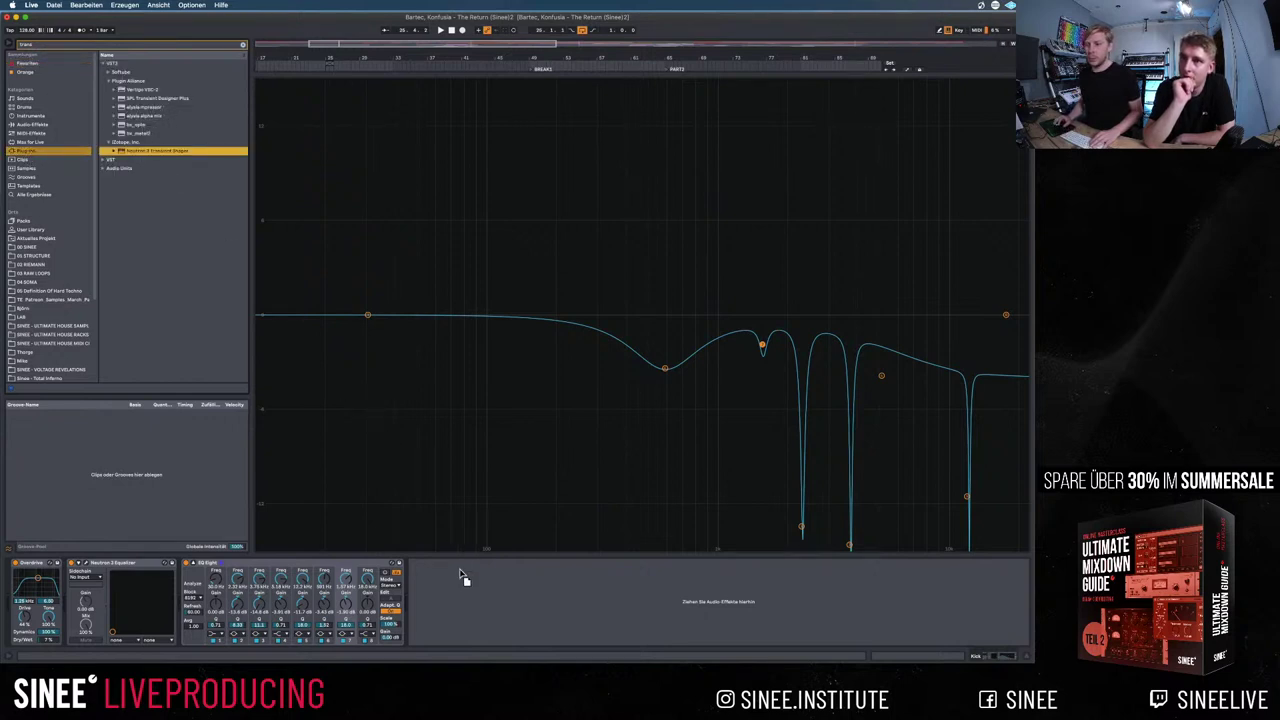
{"action": "left_click_drag", "start_coordinate": [463, 582], "coordinate": [465, 584]}
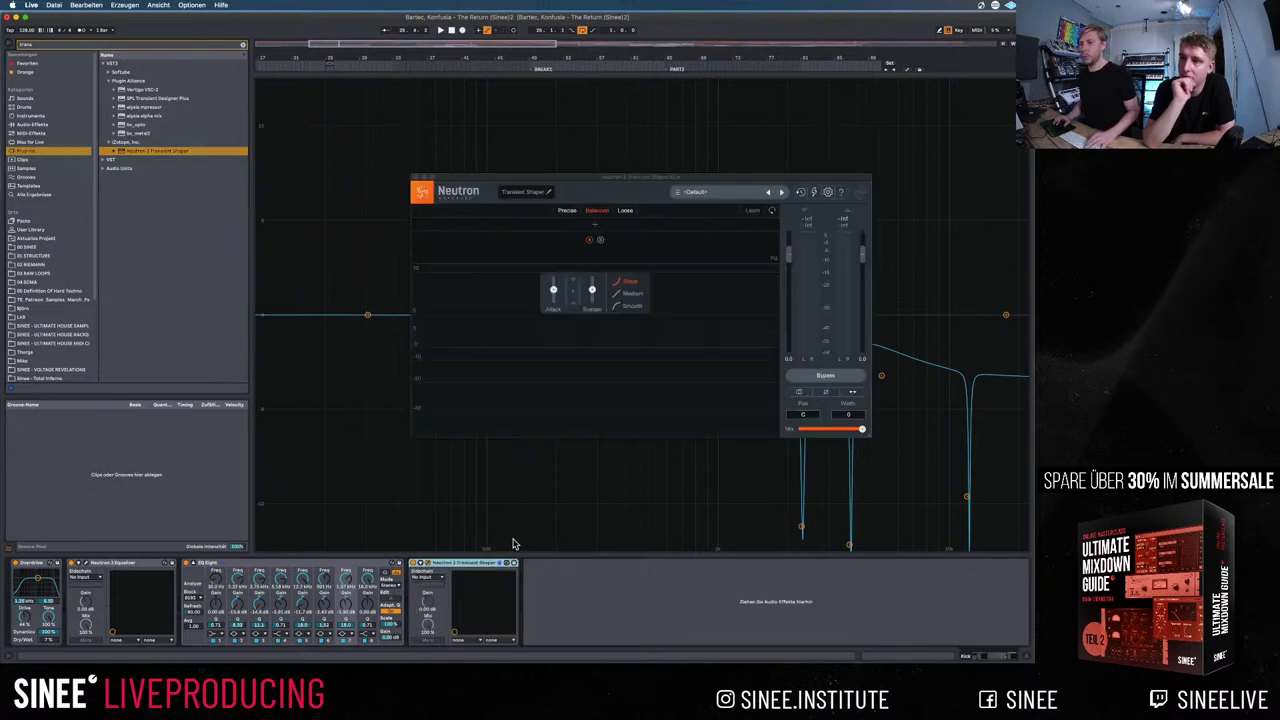
{"action": "left_click", "coordinate": [568, 212]}
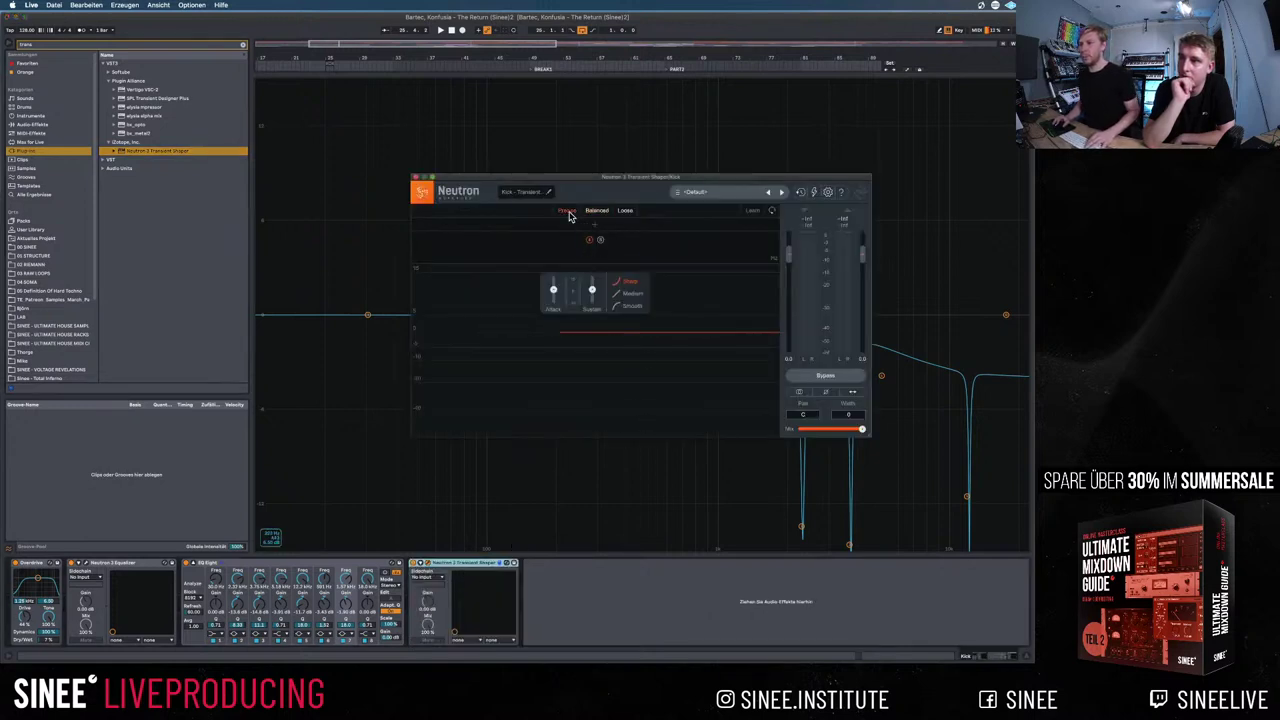
{"action": "key", "text": "space"}
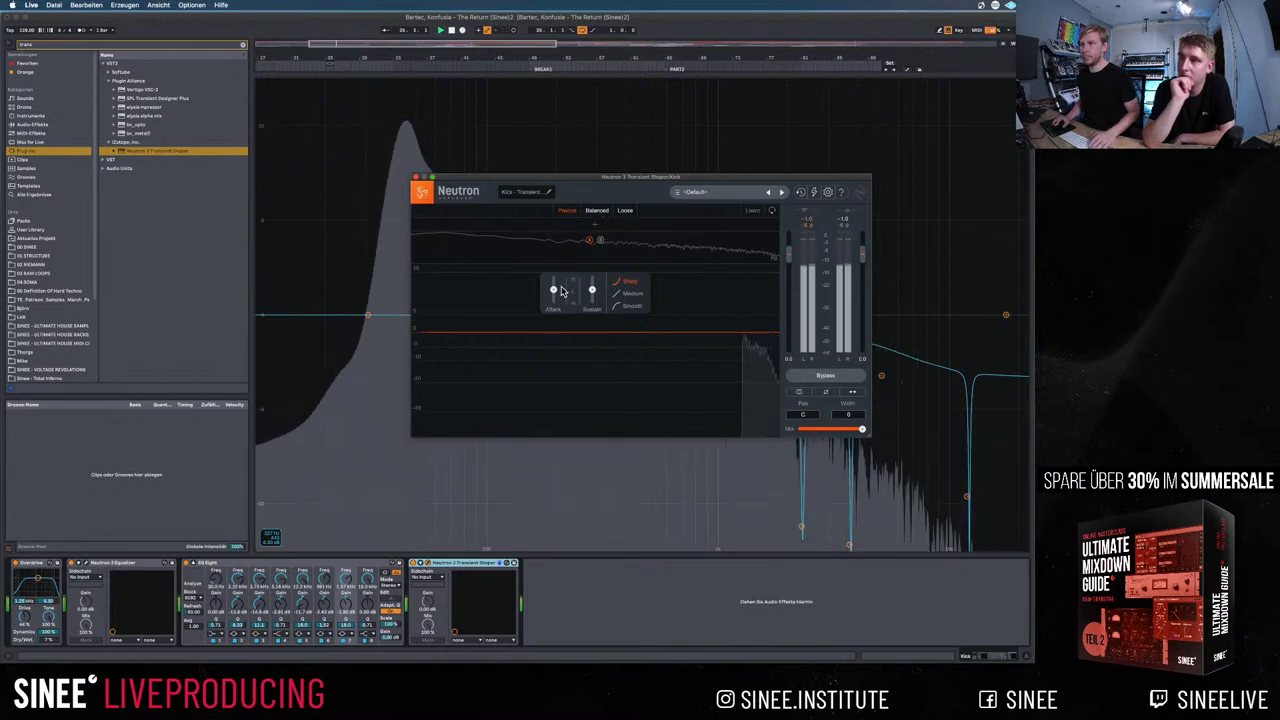
Shape the Kick with Neutron's attack and sustain in Precise and Balanced modes, settling on Precise with Medium contour while comparing against bypass
{"action": "left_click_drag", "start_coordinate": [555, 292], "coordinate": [556, 284]}
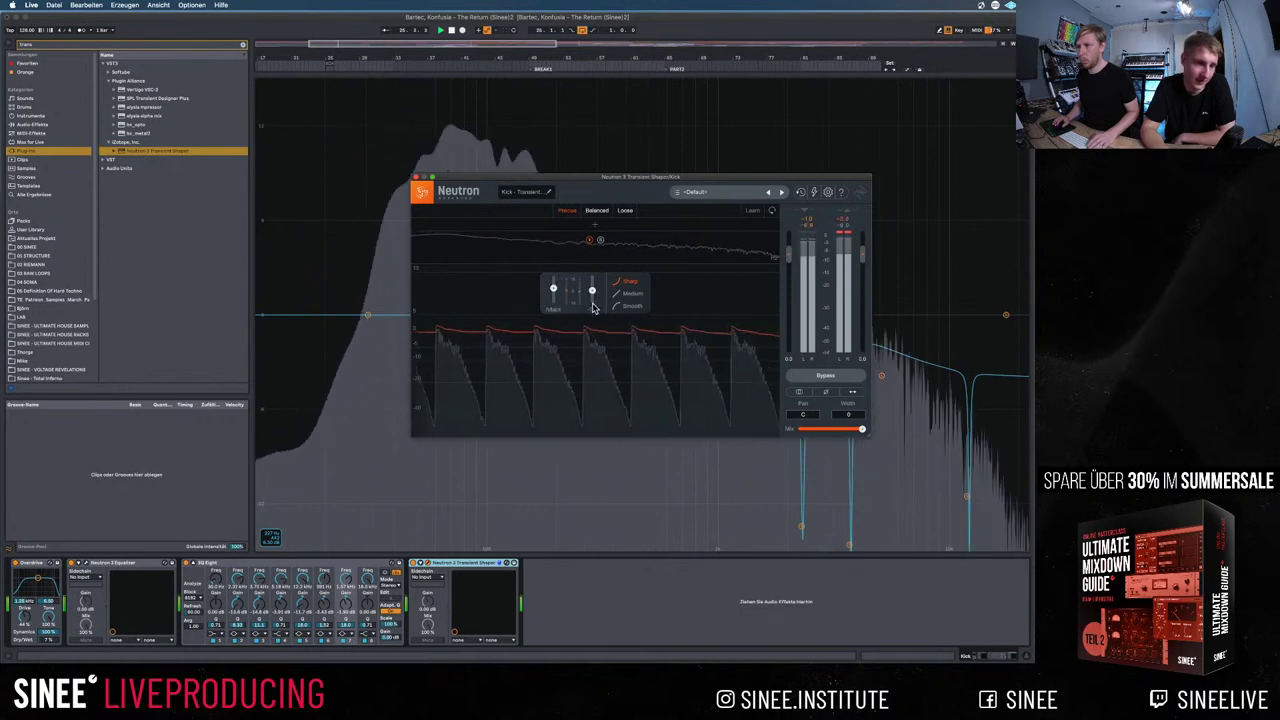
{"action": "left_click", "coordinate": [414, 568]}
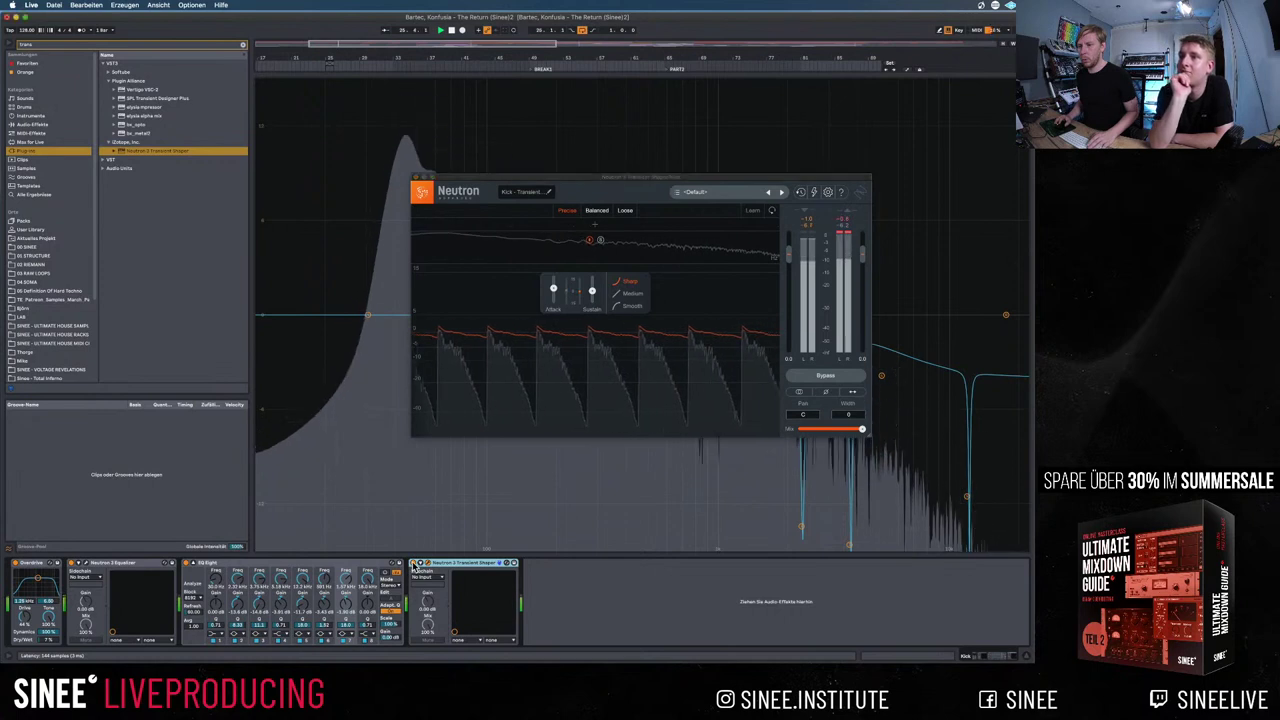
{"action": "left_click", "coordinate": [556, 291]}
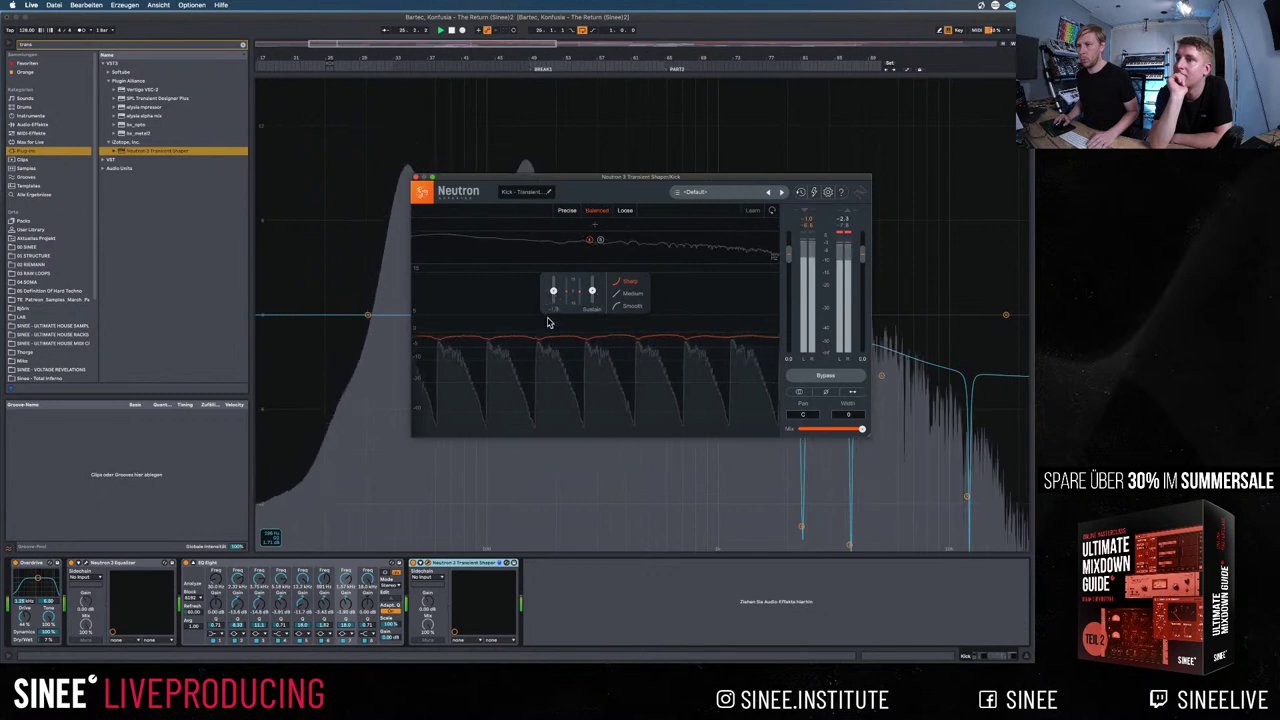
{"action": "left_click", "coordinate": [416, 566]}
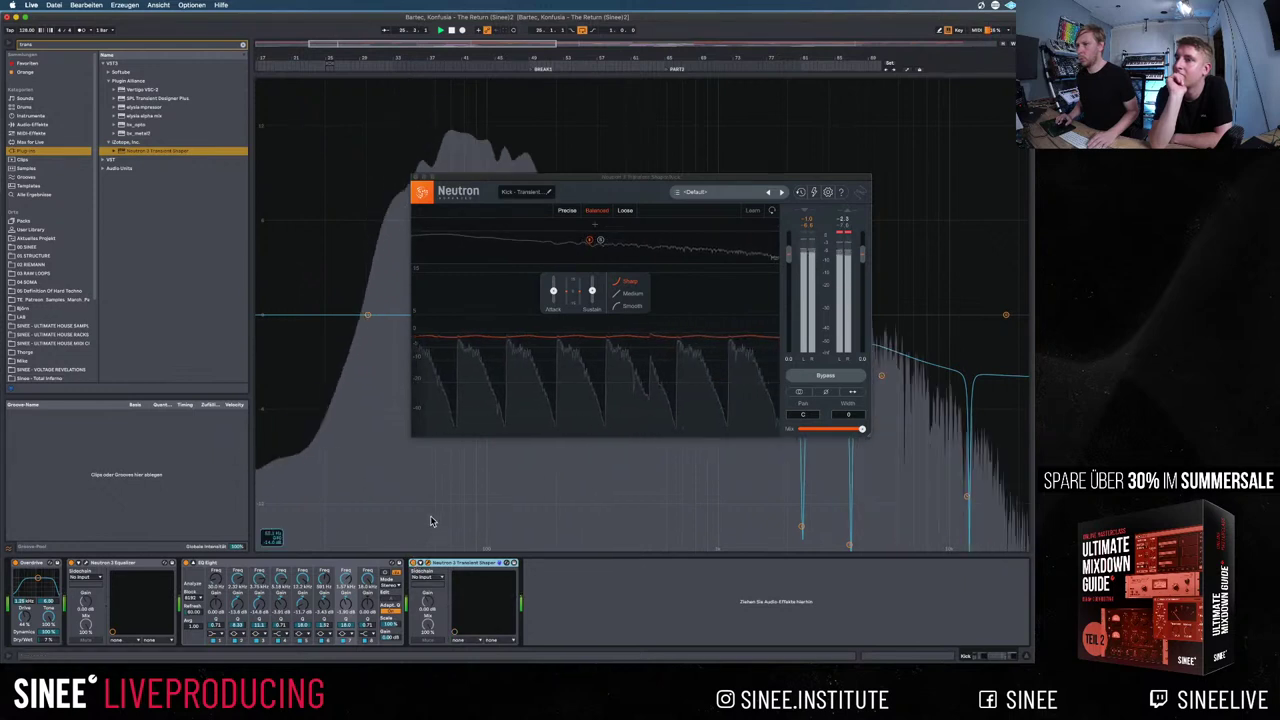
{"action": "left_click", "coordinate": [567, 212]}
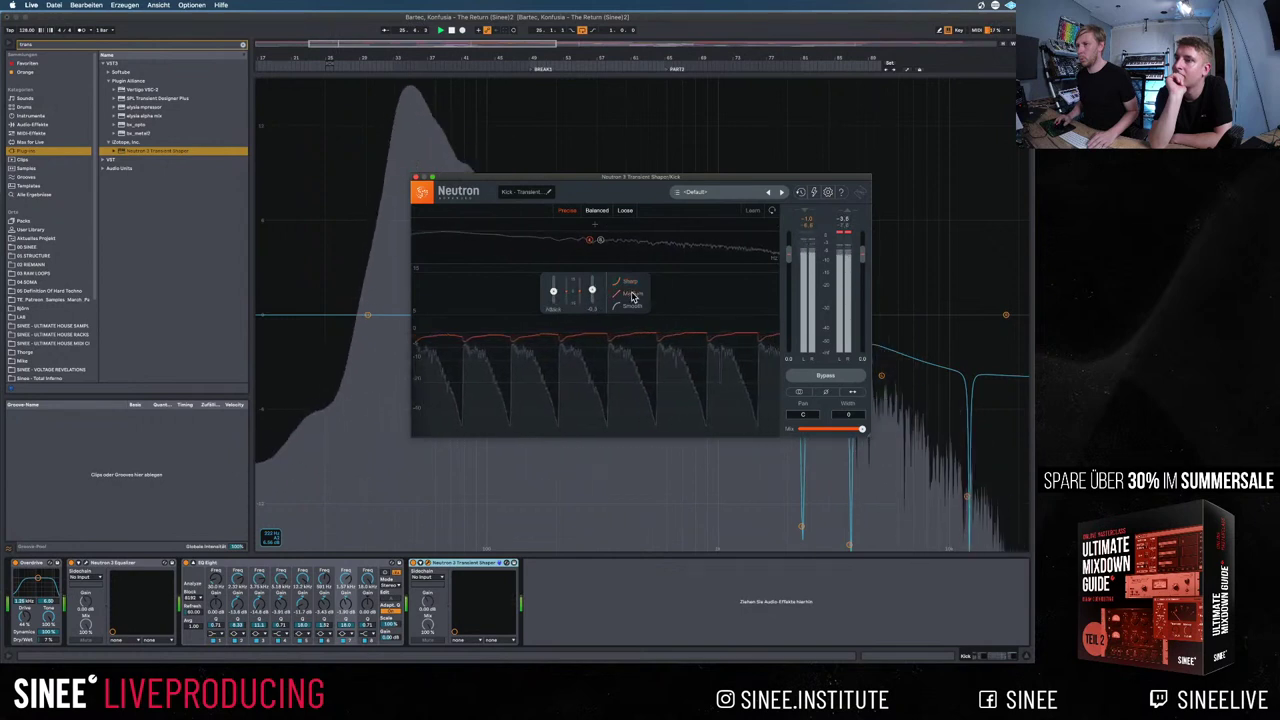
{"action": "left_click", "coordinate": [416, 567]}
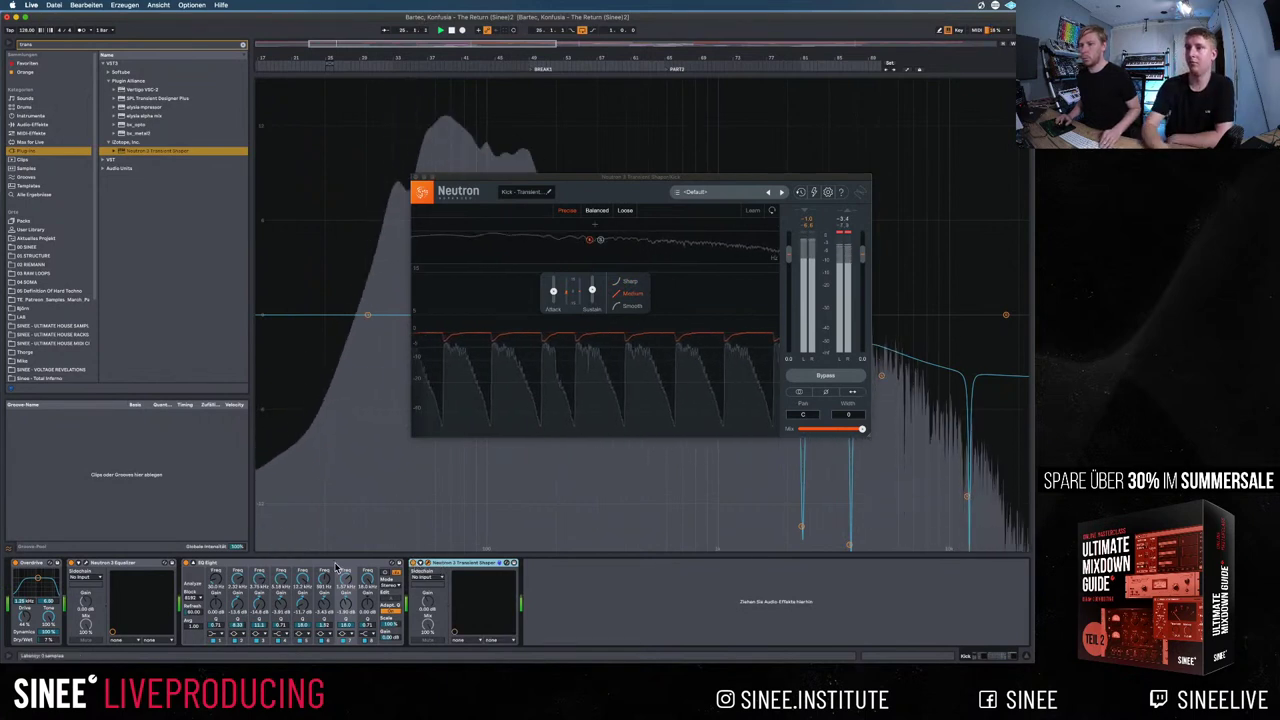
Group the Kick's EQ Eight and Neutron 3 Transient Shaper into one rack, close Neutron's window and stop playback
{"action": "left_click", "coordinate": [236, 563]}
{"action": "key", "text": "Delete"}
{"action": "key", "text": "super+z"}
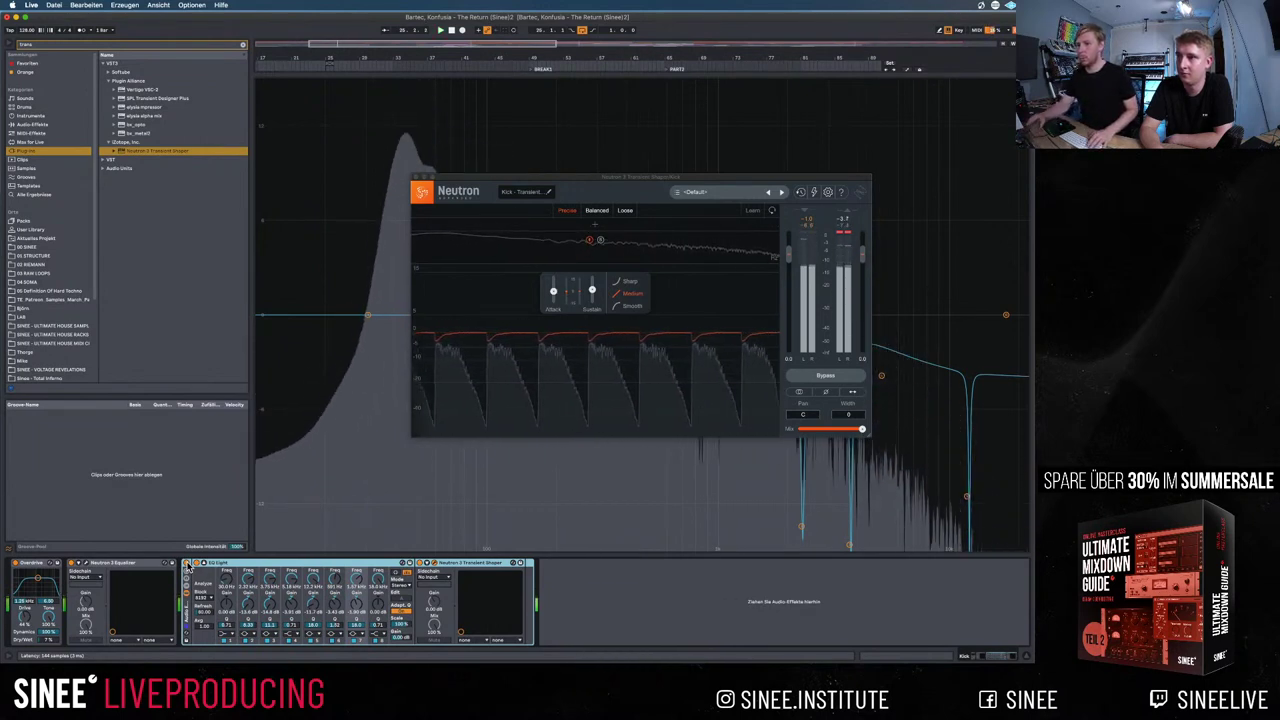
{"action": "left_click", "coordinate": [417, 177]}
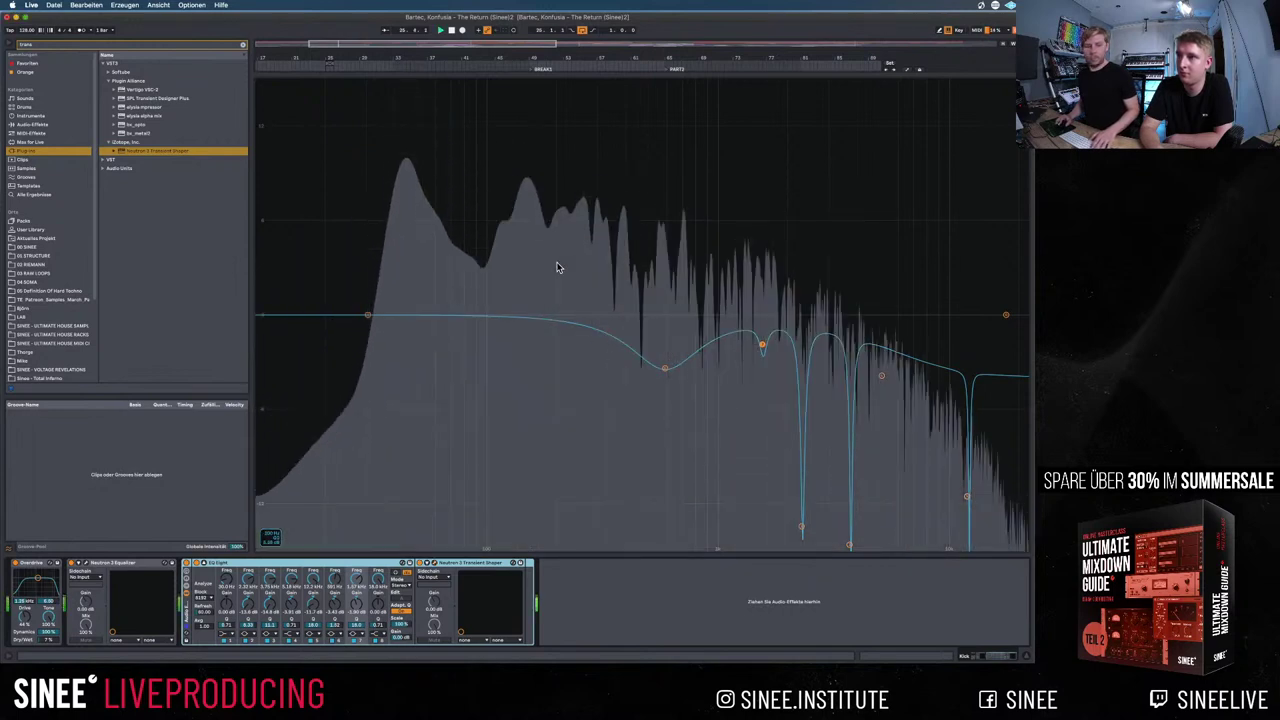
{"action": "key", "text": "space"}
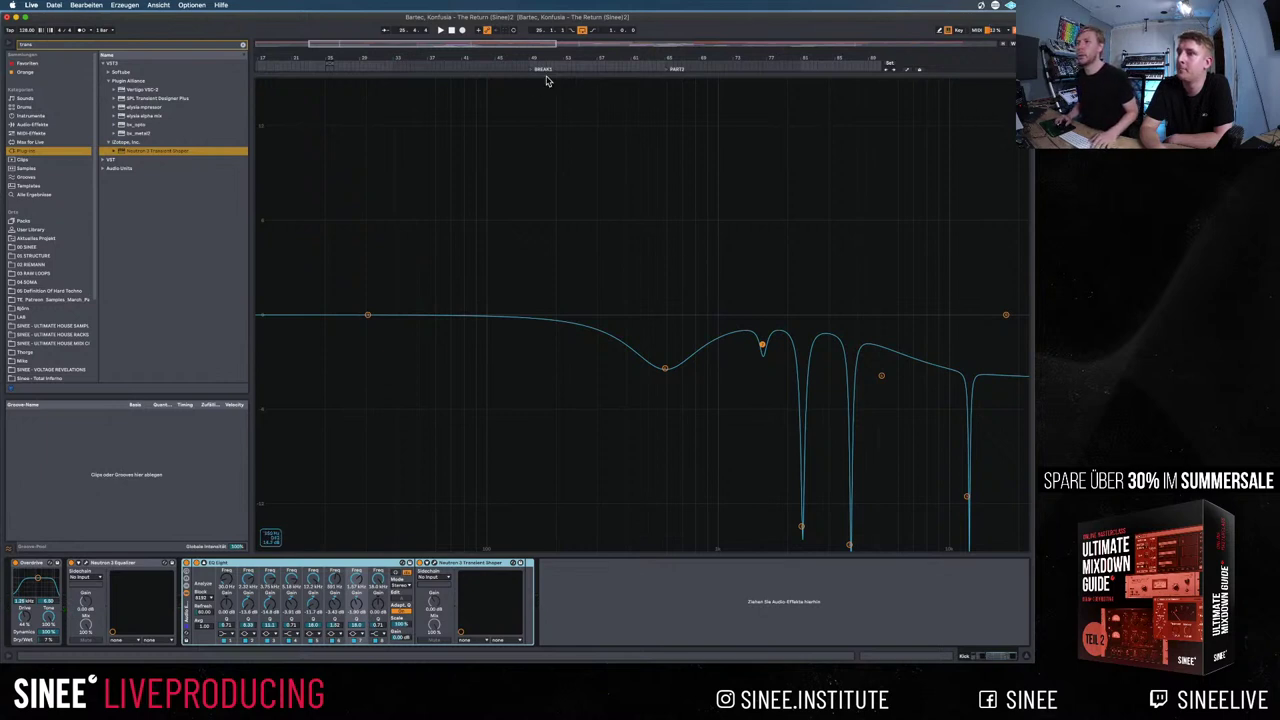
Shrink the enlarged EQ display to reveal the arrangement, solo Bass and Bass Add along with the Kick, and play them together
{"action": "left_click_drag", "start_coordinate": [550, 83], "coordinate": [580, 419]}
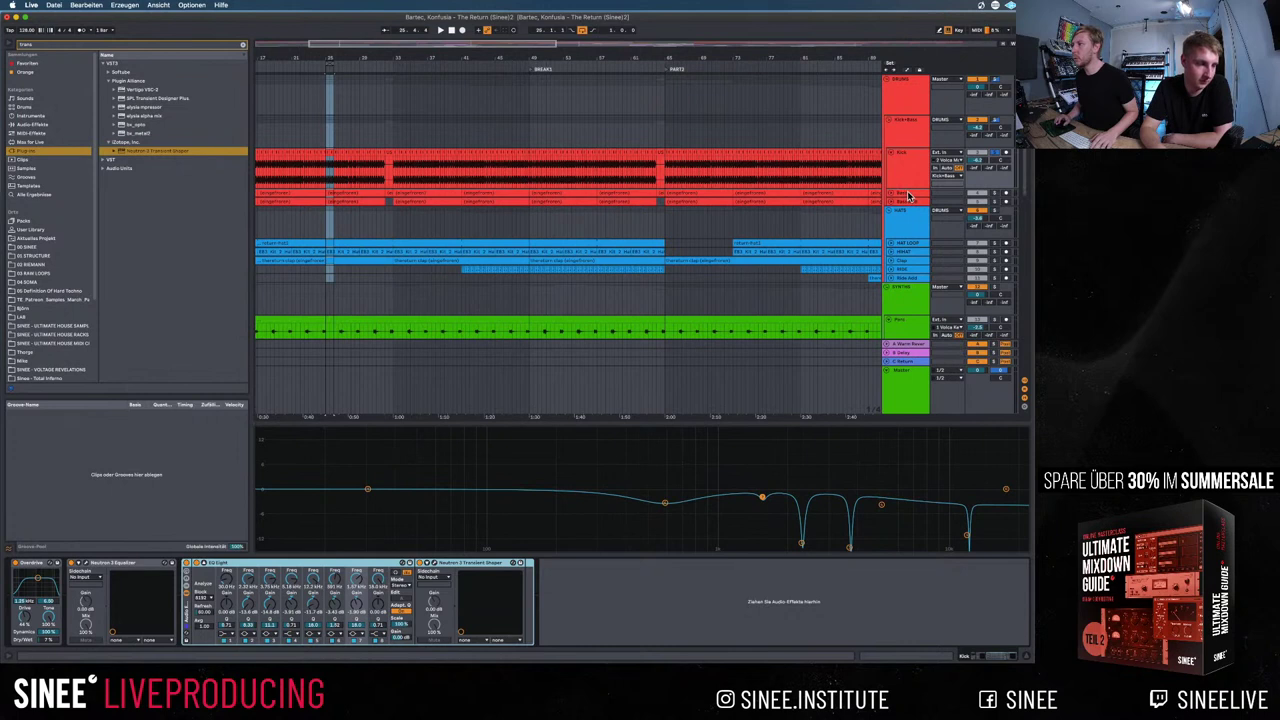
{"action": "left_click", "coordinate": [1000, 202]}
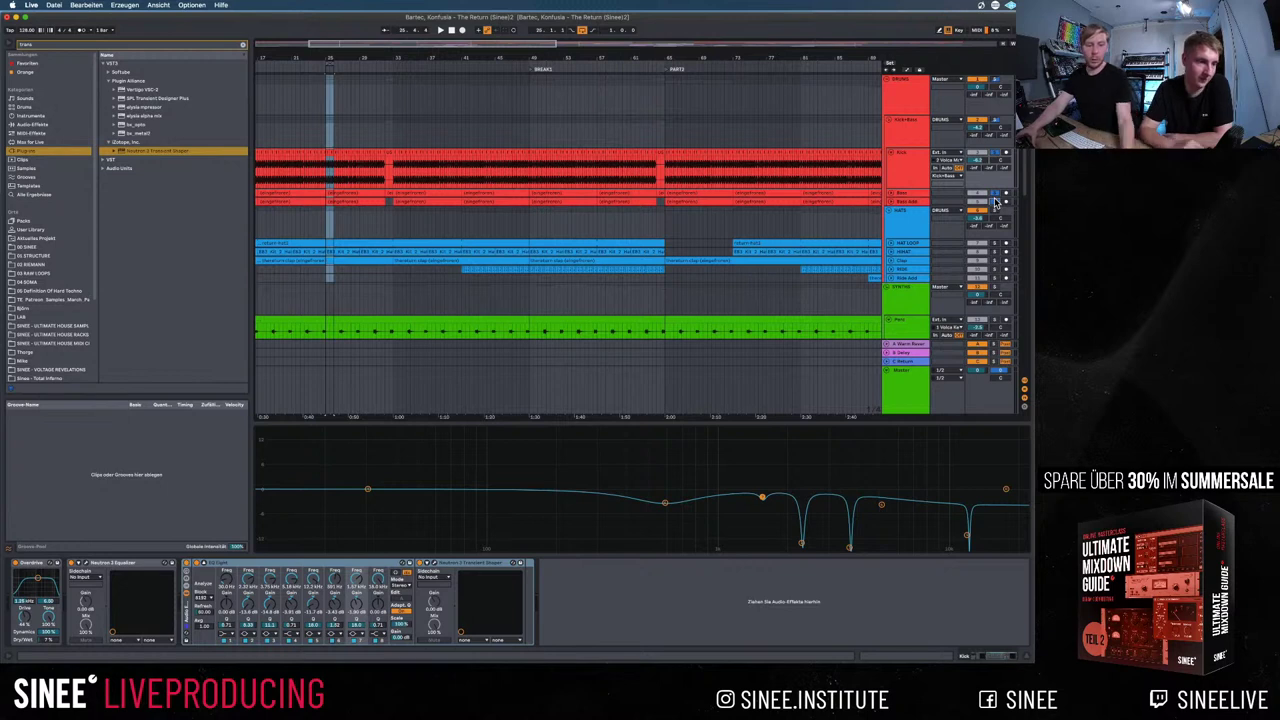
{"action": "key", "text": "space"}
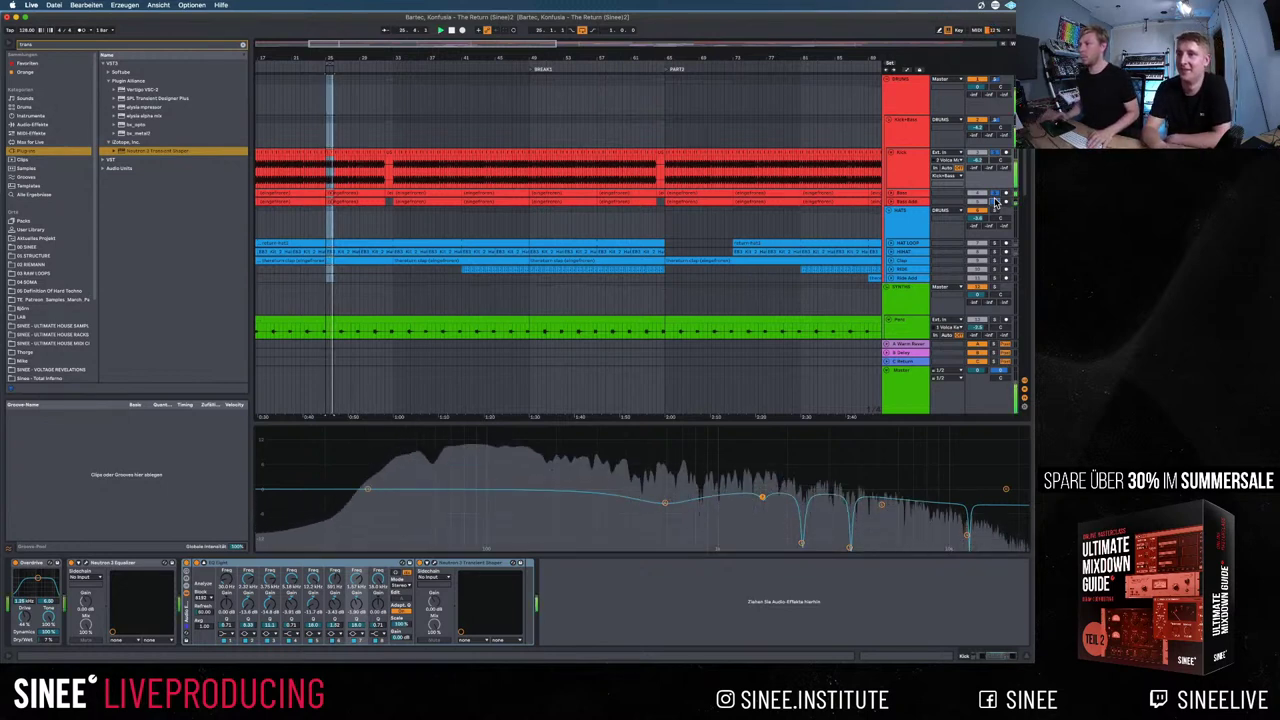
Inspect the effect chains of the Bass and Bass Add tracks and of the Kick+Bass group
{"action": "left_click", "coordinate": [908, 195]}
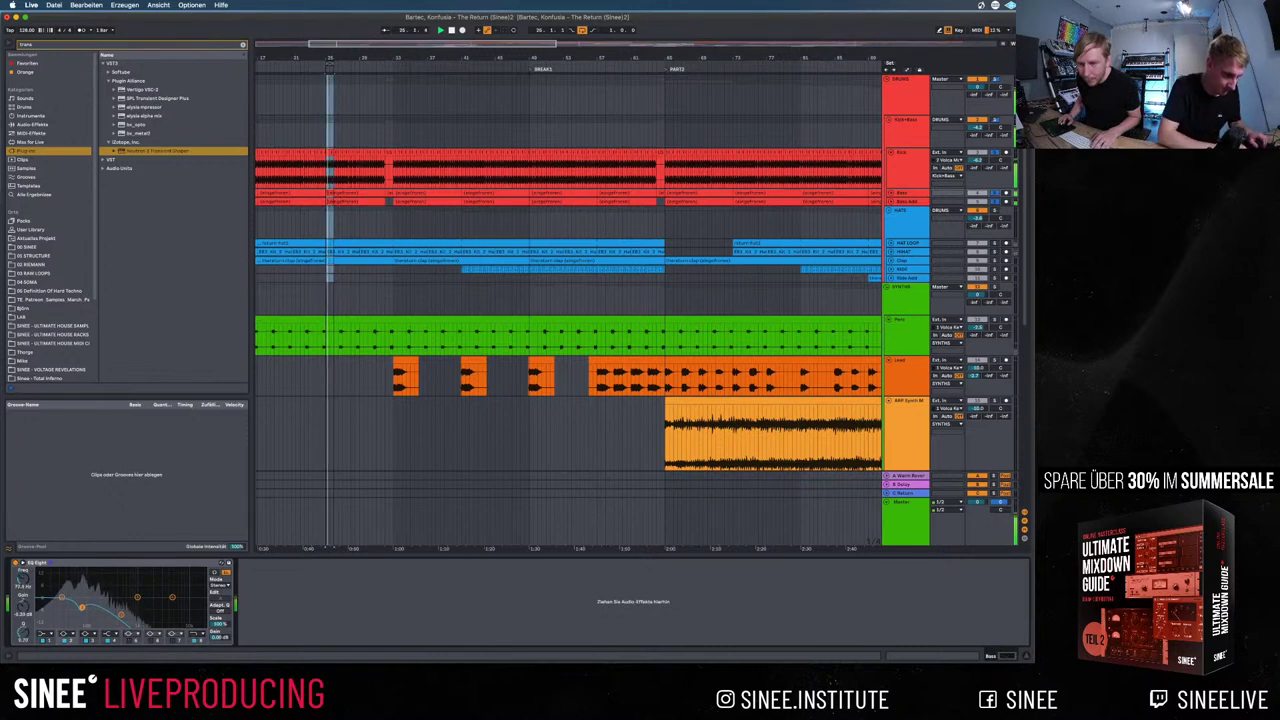
{"action": "left_click", "coordinate": [926, 199]}
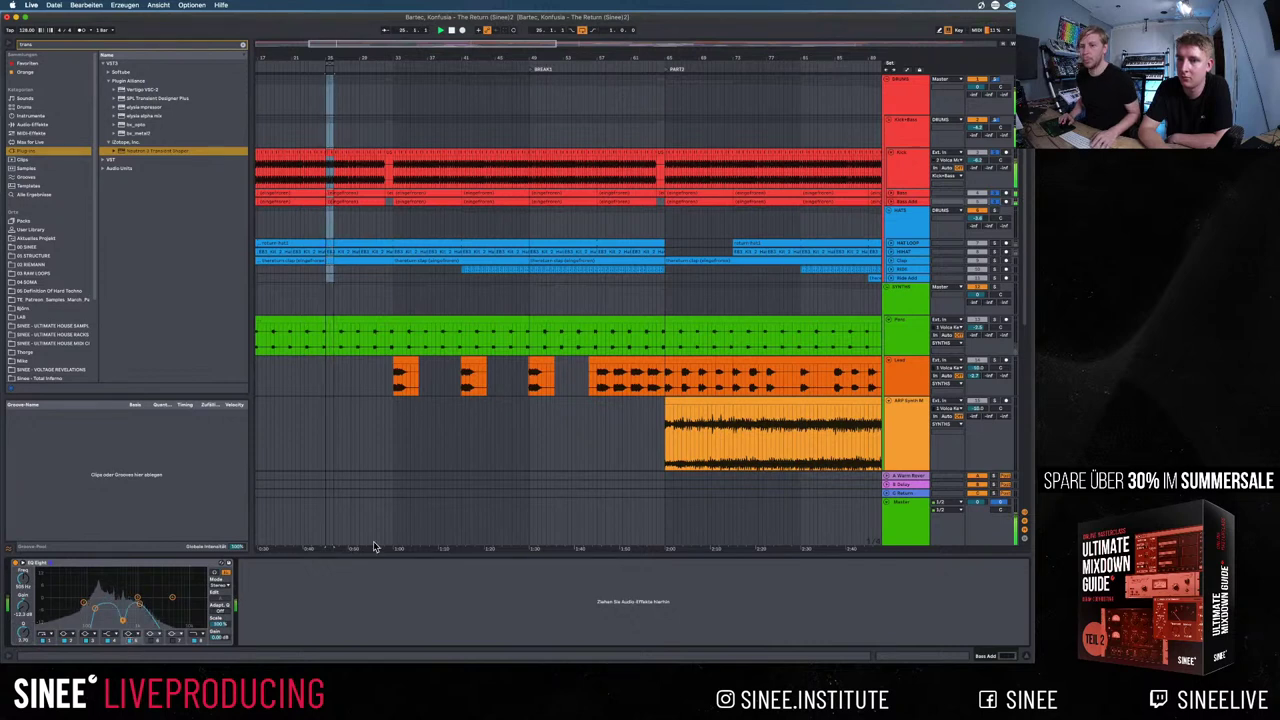
{"action": "left_click", "coordinate": [912, 128]}
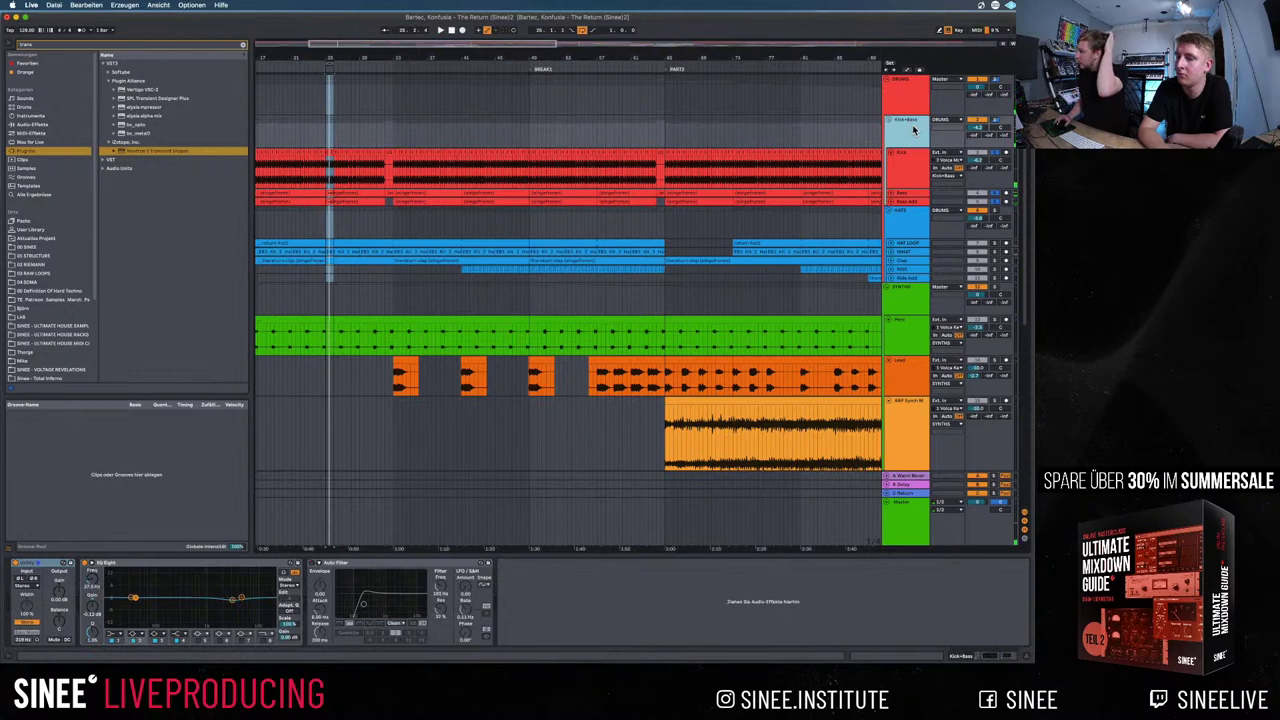
Unfold the Bass track and adjust its volume against the Kick during playback
{"action": "left_click", "coordinate": [918, 194]}
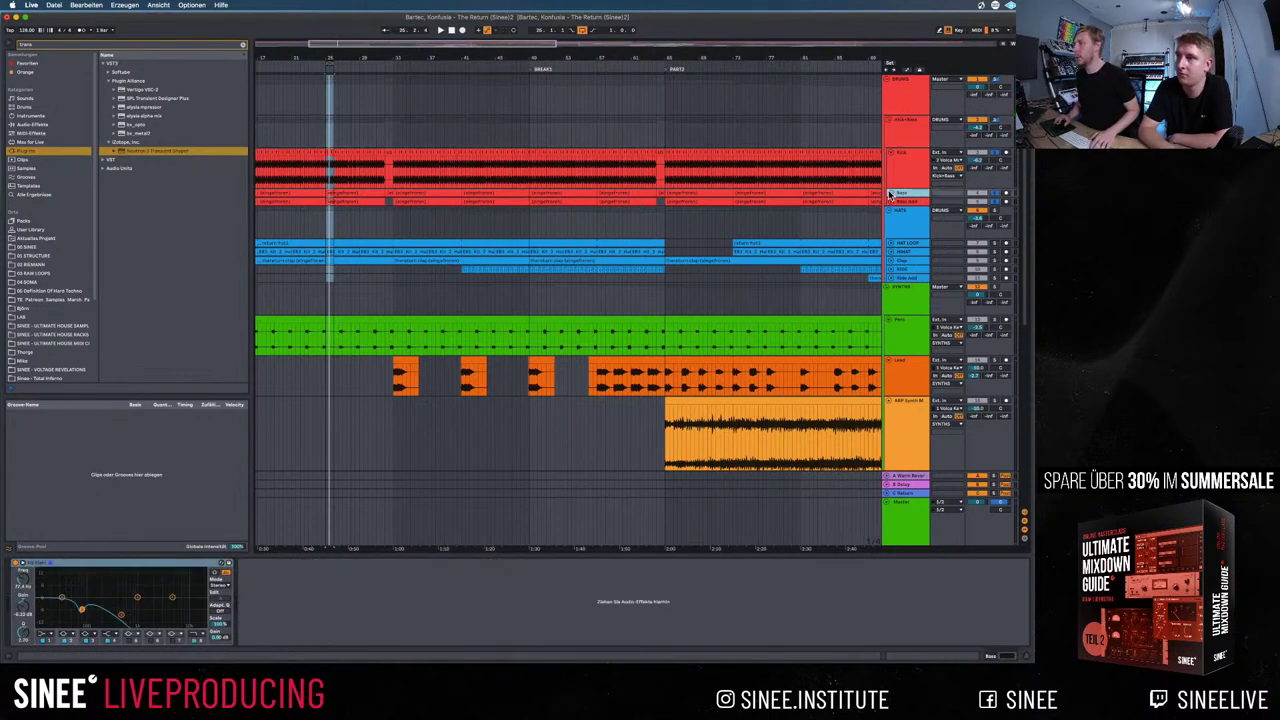
{"action": "left_click", "coordinate": [891, 194]}
{"action": "key", "text": "space"}
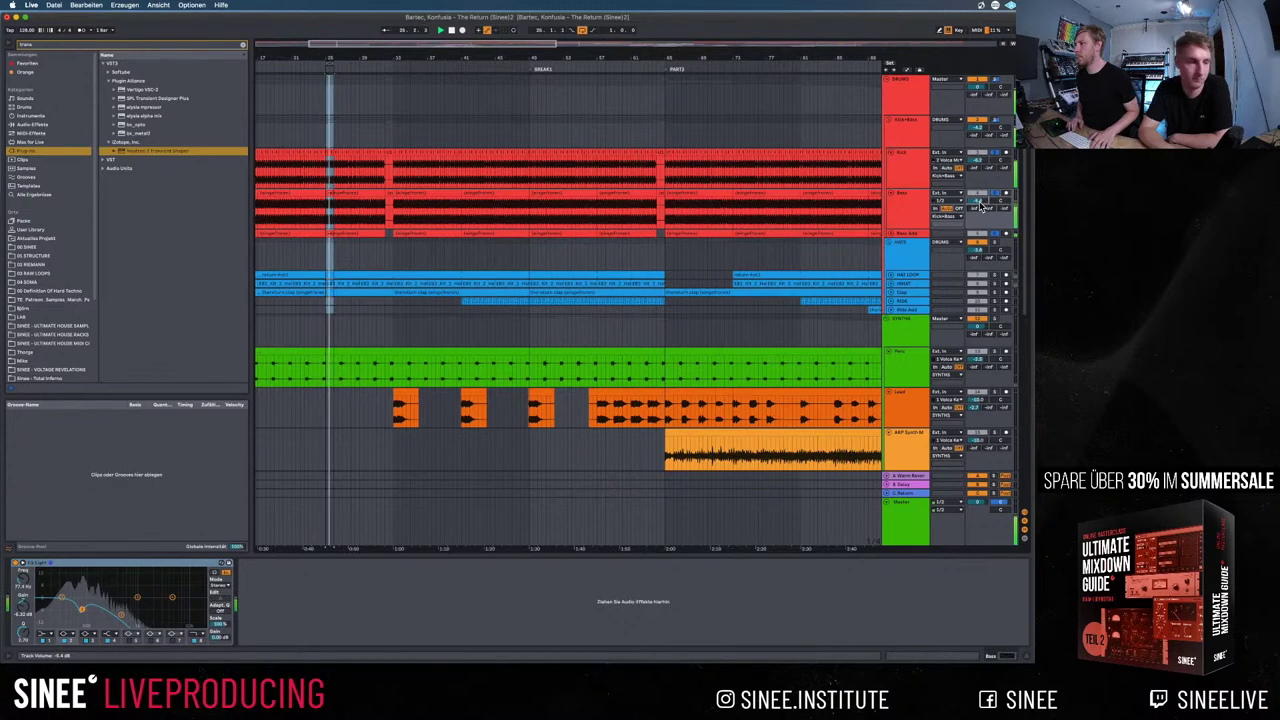
{"action": "left_click_drag", "start_coordinate": [981, 207], "coordinate": [984, 205]}
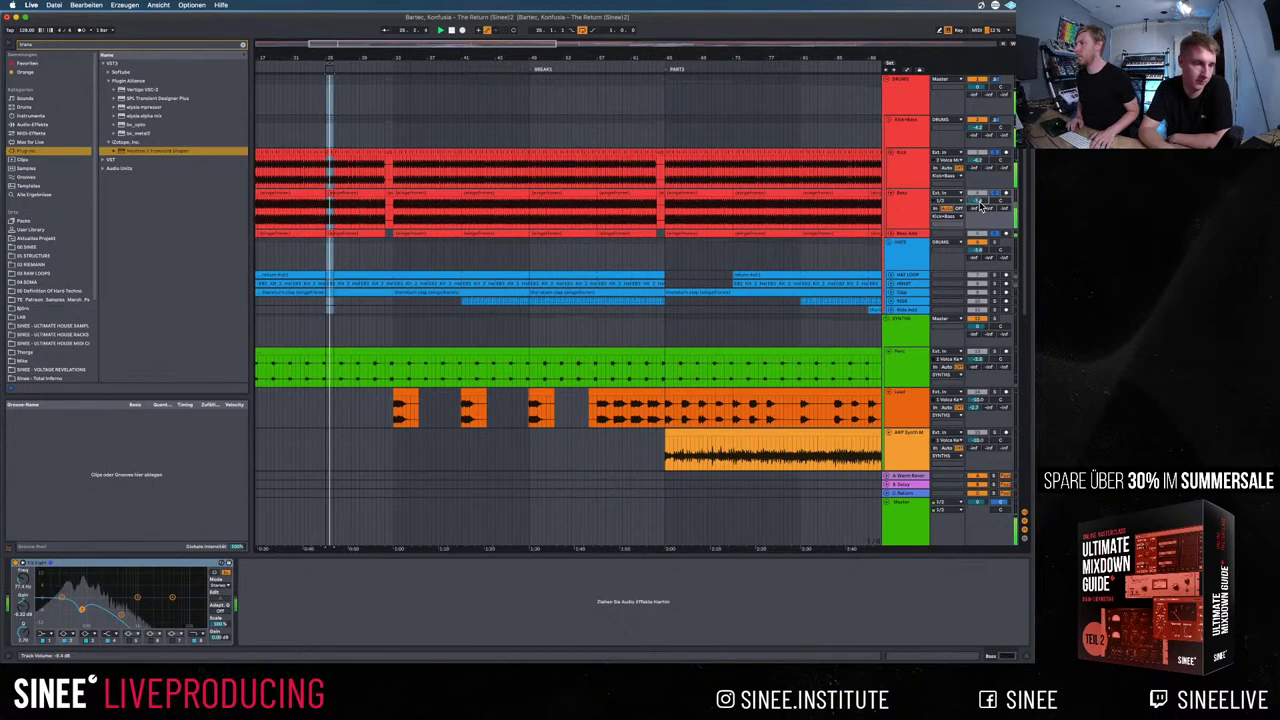
Check the Master's level in bx_meter while the soloed low-end tracks play, and close the meter
{"action": "left_click", "coordinate": [905, 508]}
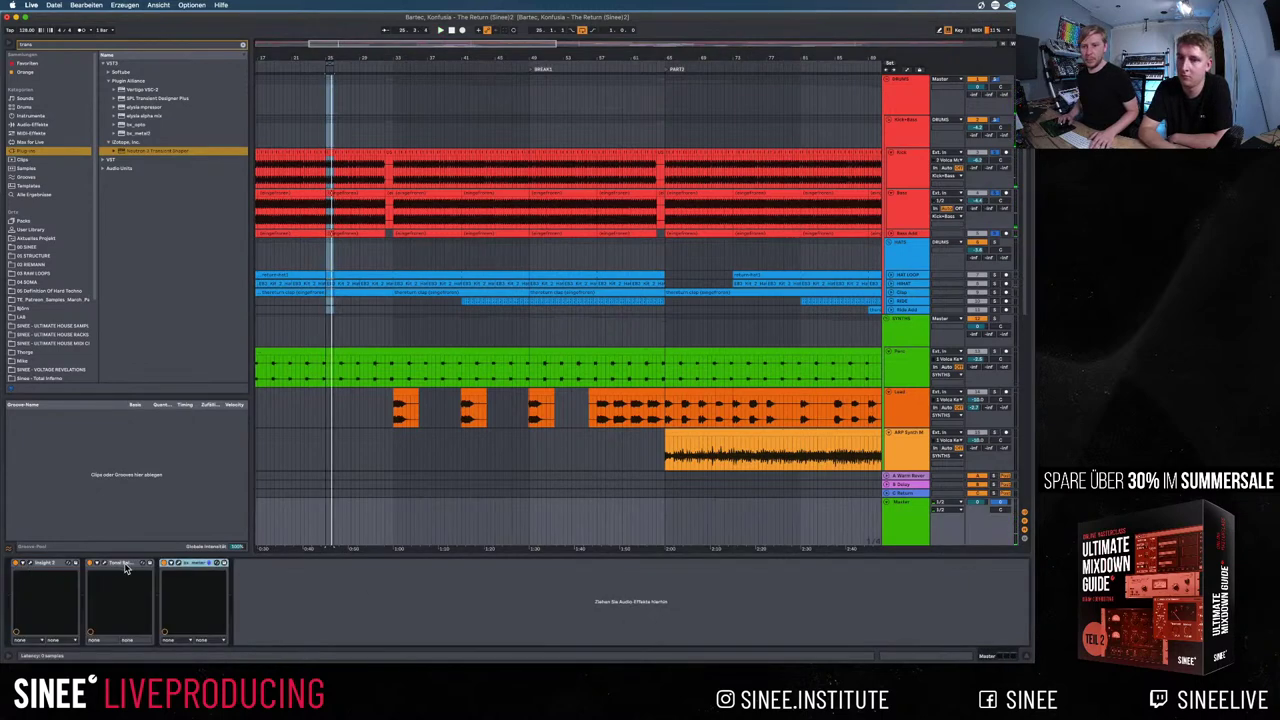
{"action": "left_click", "coordinate": [177, 565]}
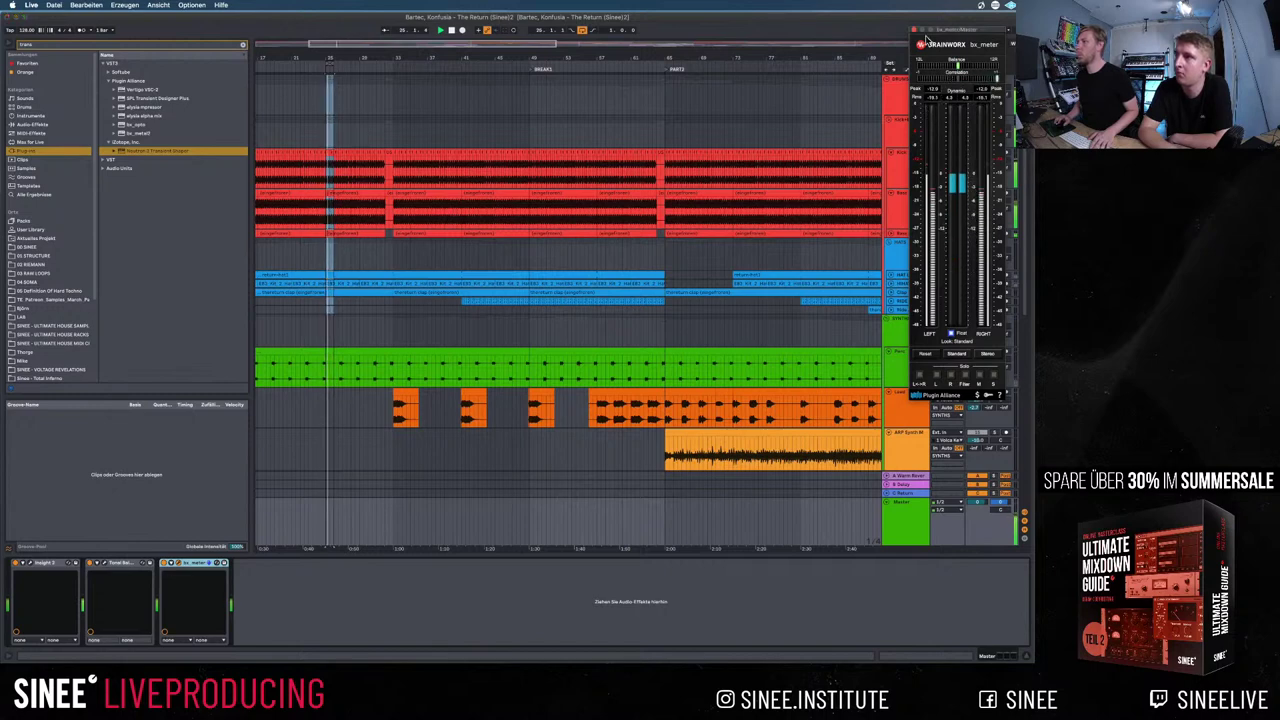
{"action": "left_click", "coordinate": [914, 29]}
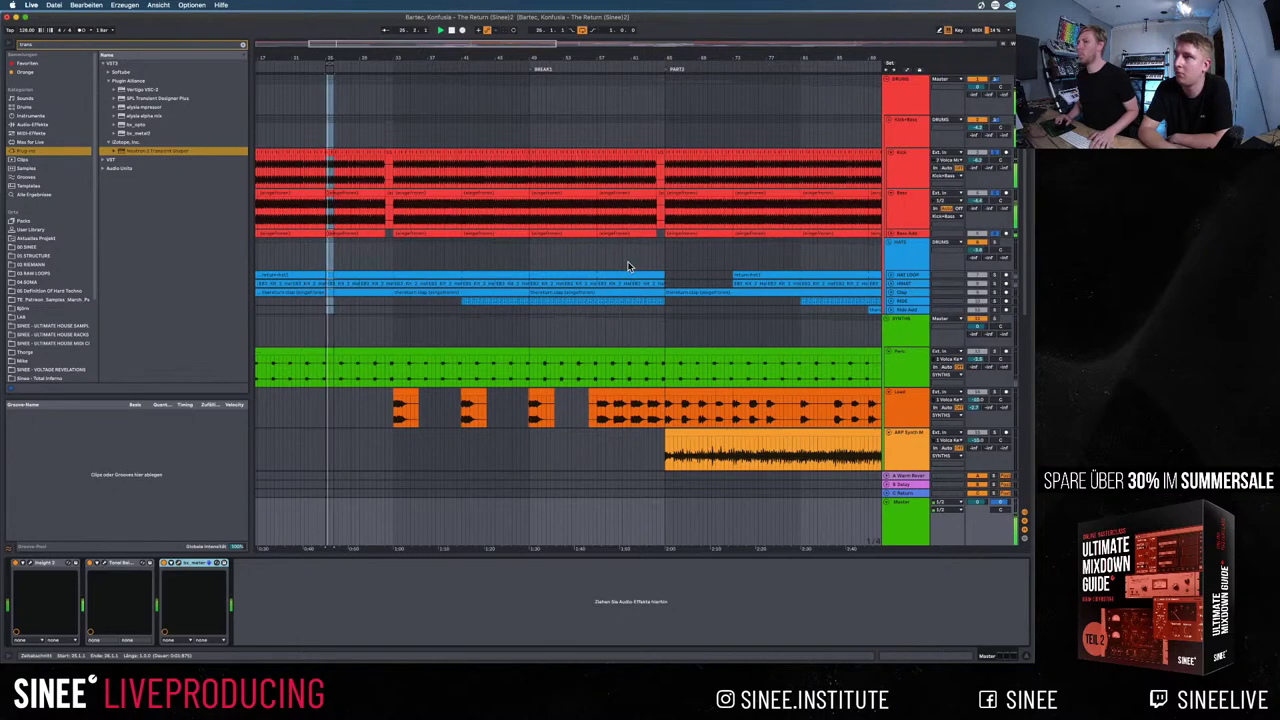
Search the plug-ins for neutron, insert Neutron 3 Equalizer after Utility on the Kick+Bass group, and delete the group's EQ Eight
{"action": "left_click", "coordinate": [910, 135]}
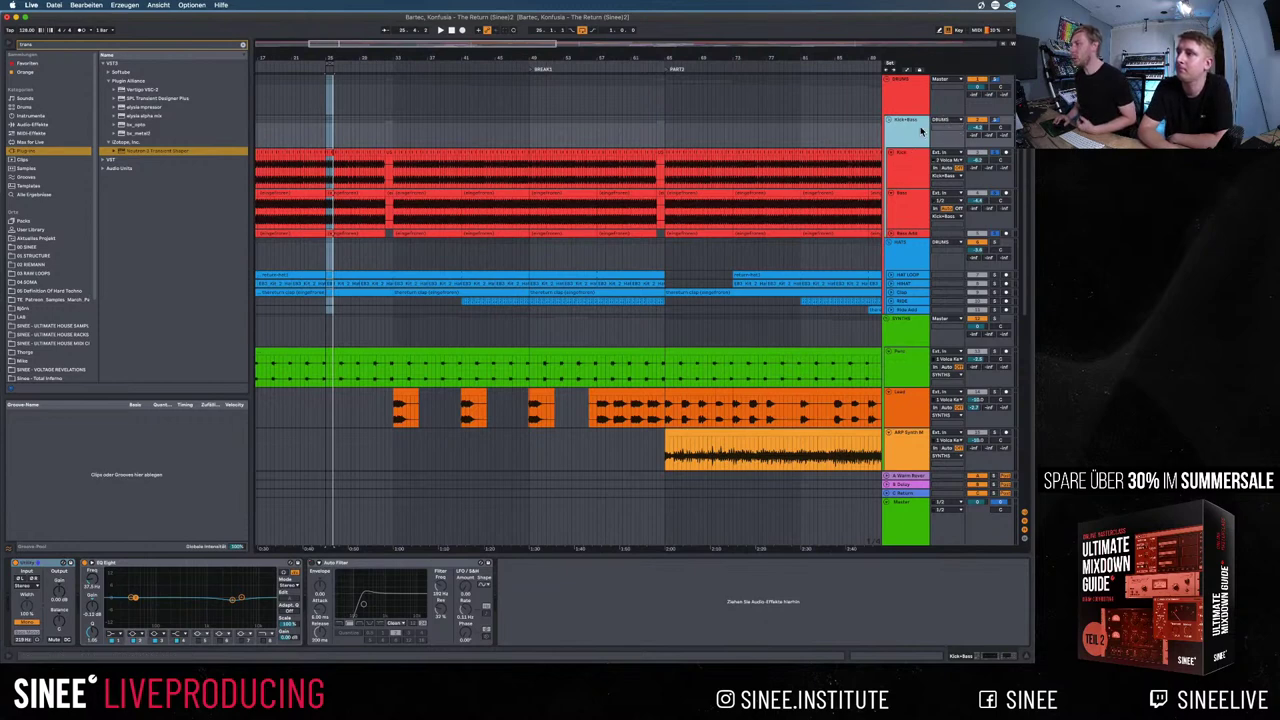
{"action": "left_click", "coordinate": [84, 47]}
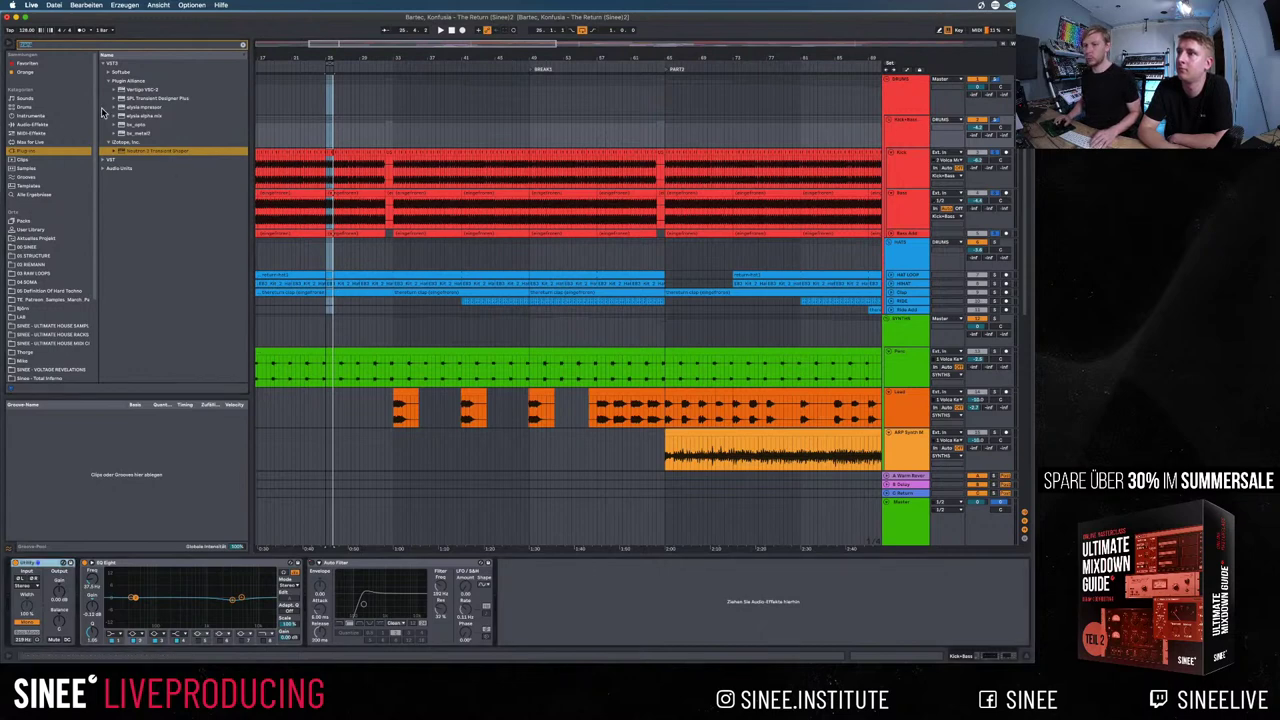
{"action": "left_click", "coordinate": [54, 44]}
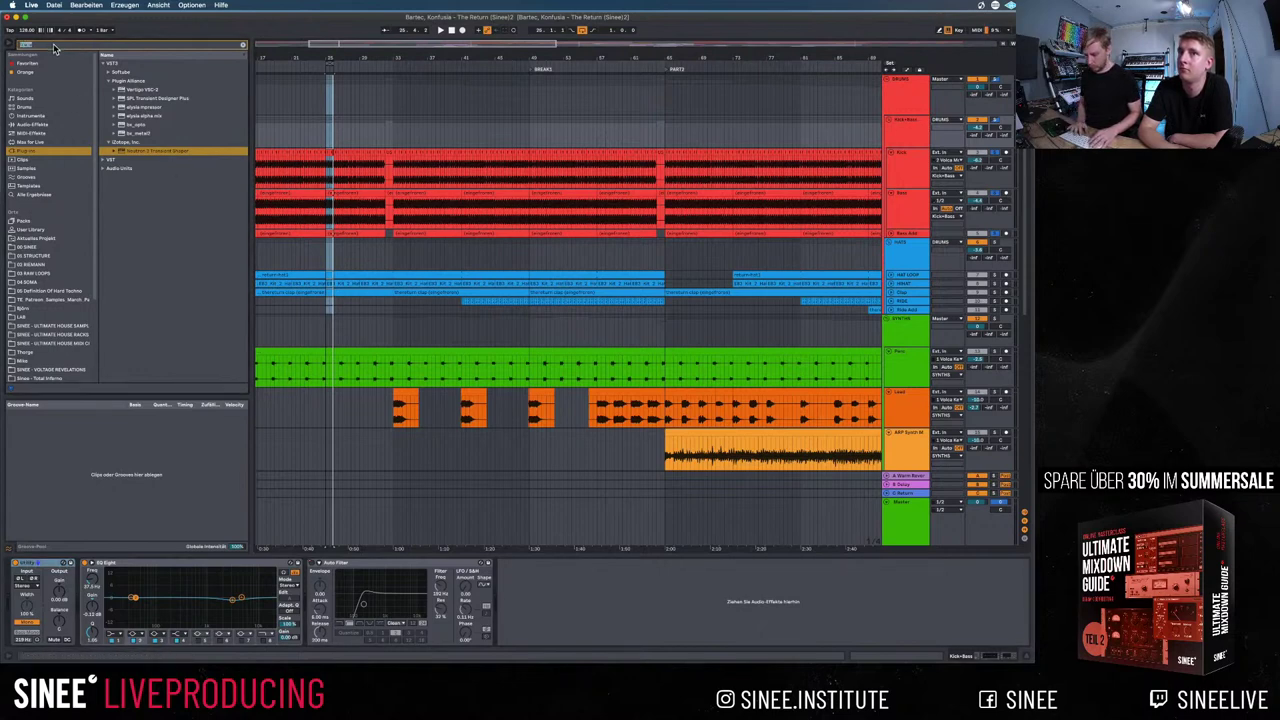
{"action": "type", "text": "neutron"}
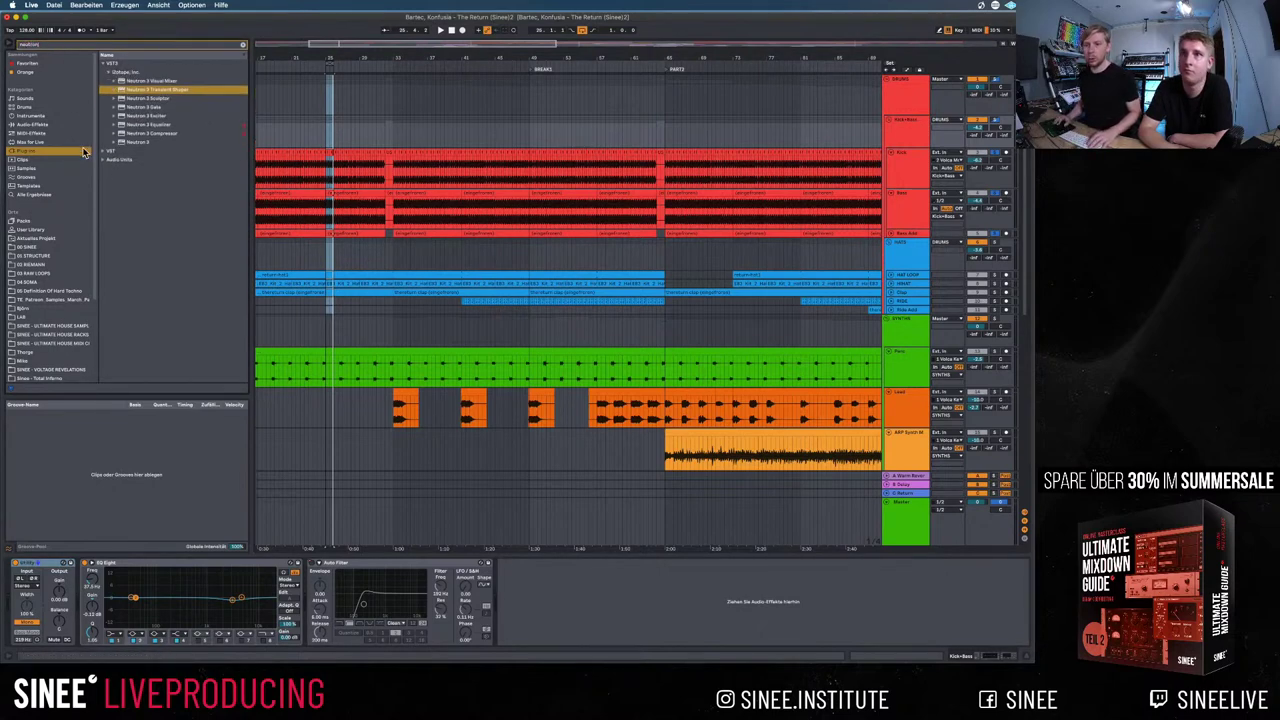
{"action": "left_click", "coordinate": [84, 152]}
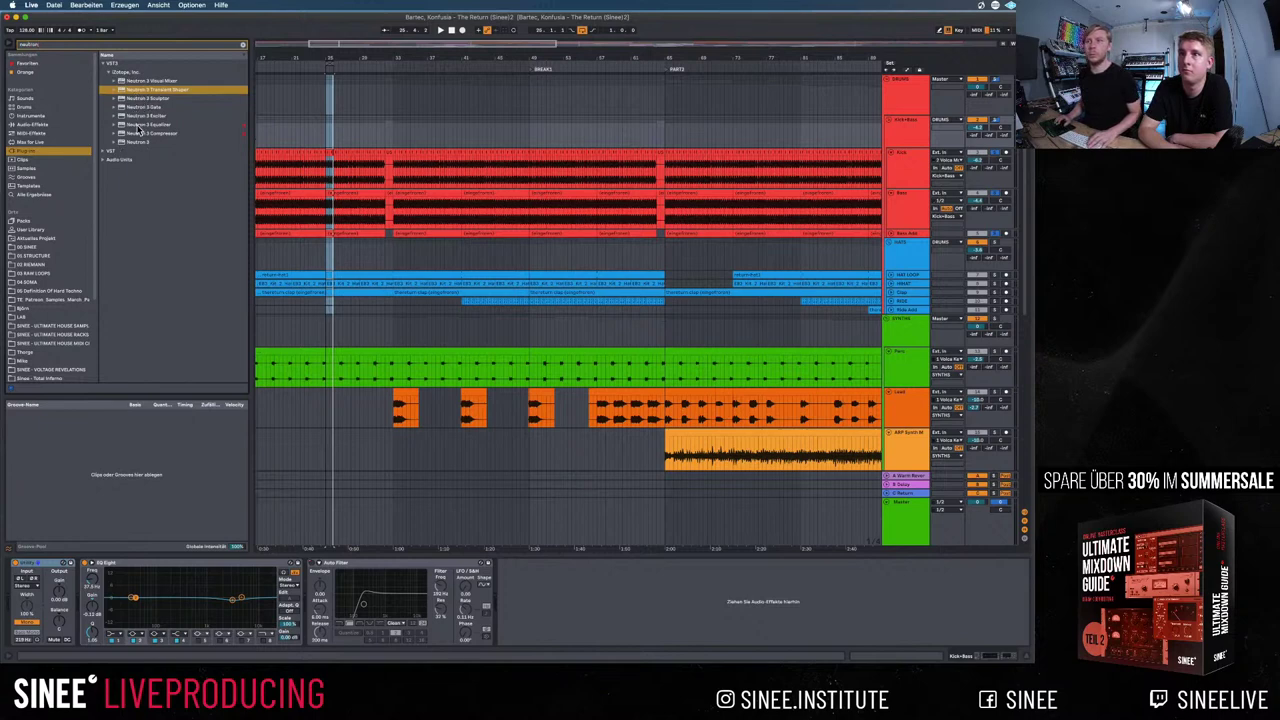
{"action": "left_click", "coordinate": [142, 125]}
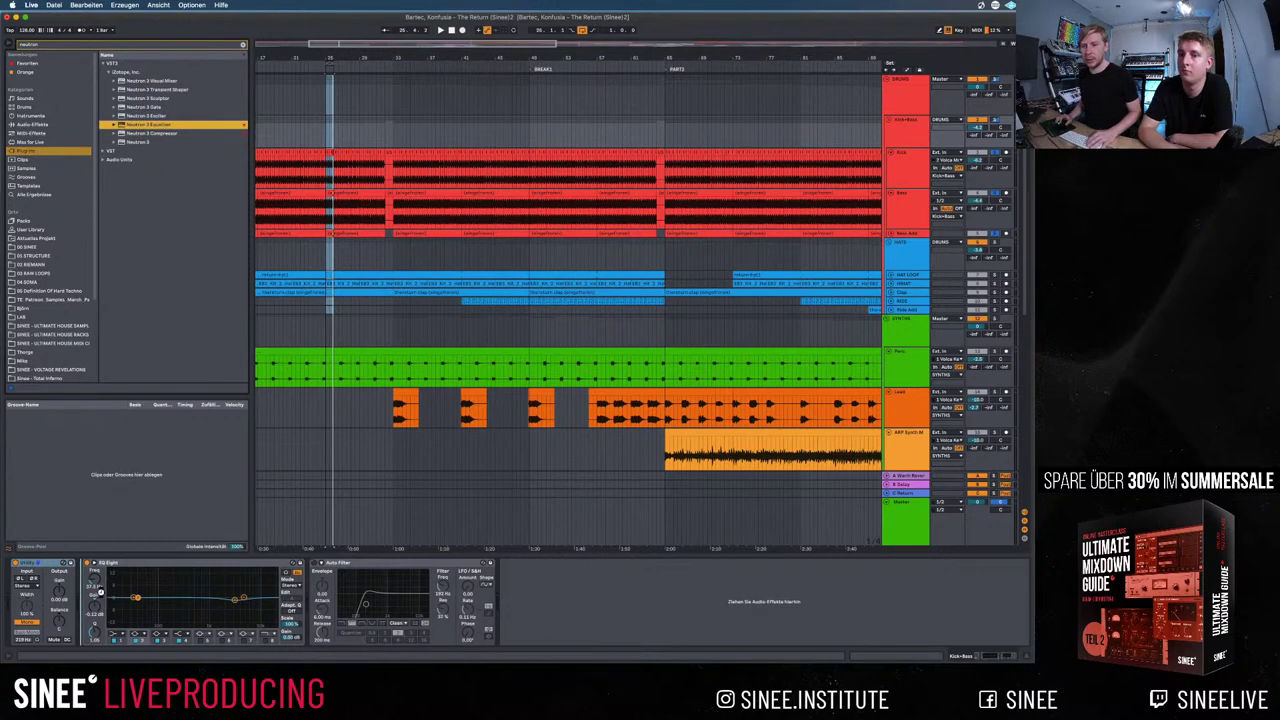
{"action": "left_click_drag", "start_coordinate": [100, 592], "coordinate": [102, 590]}
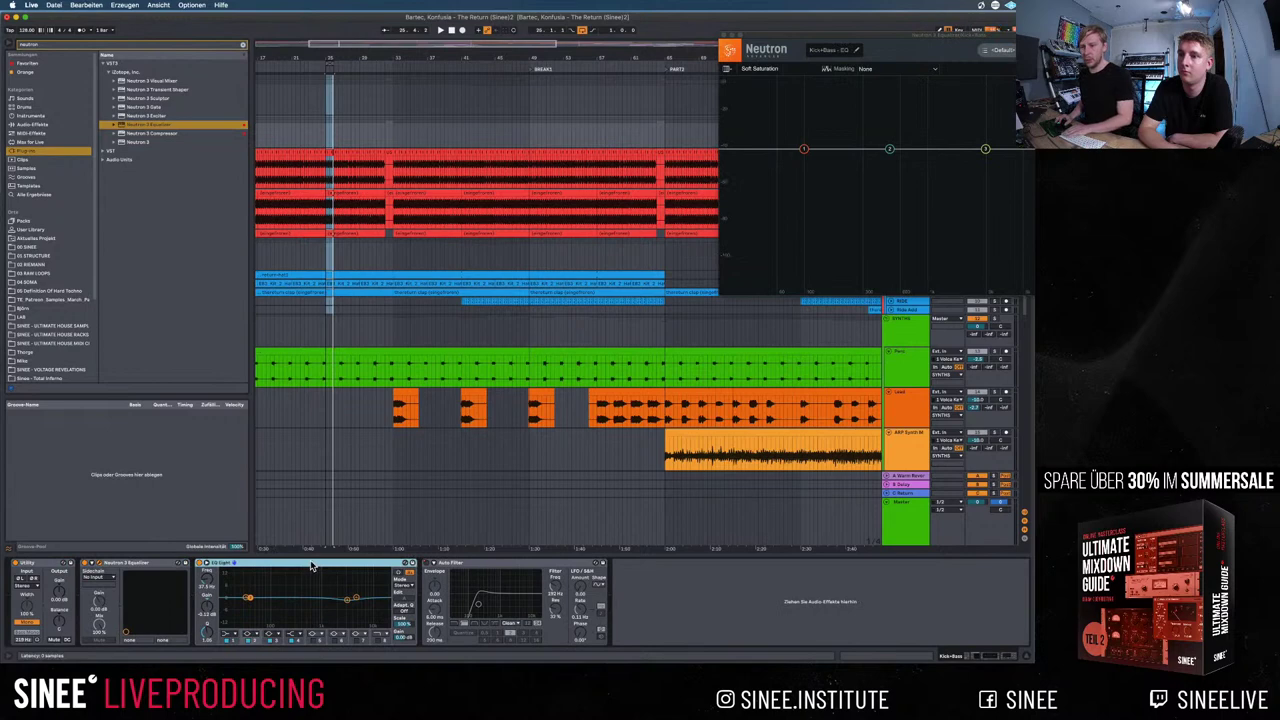
{"action": "key", "text": "Delete"}
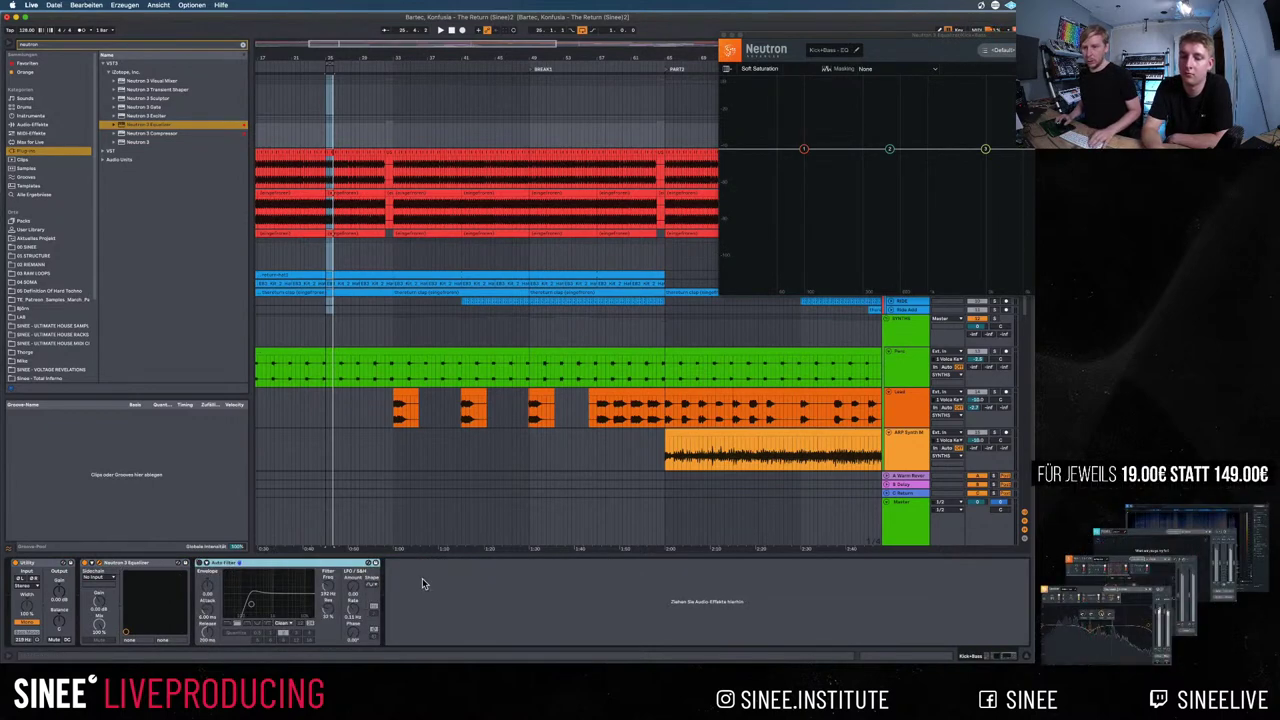
{"action": "left_click", "coordinate": [133, 566]}
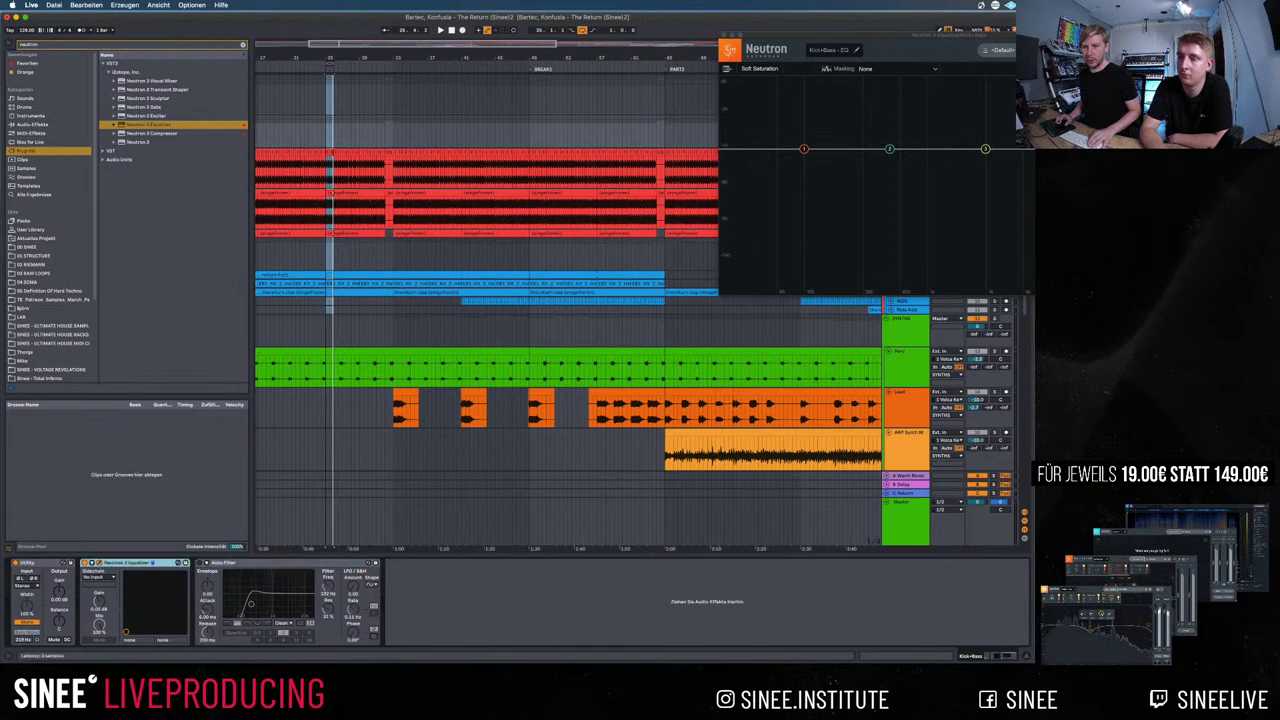
During playback, turn Neutron's band 1 into a Flat Highpass below 100 Hz and pull band 2 down to about -6.3 dB
{"action": "left_click", "coordinate": [336, 168]}
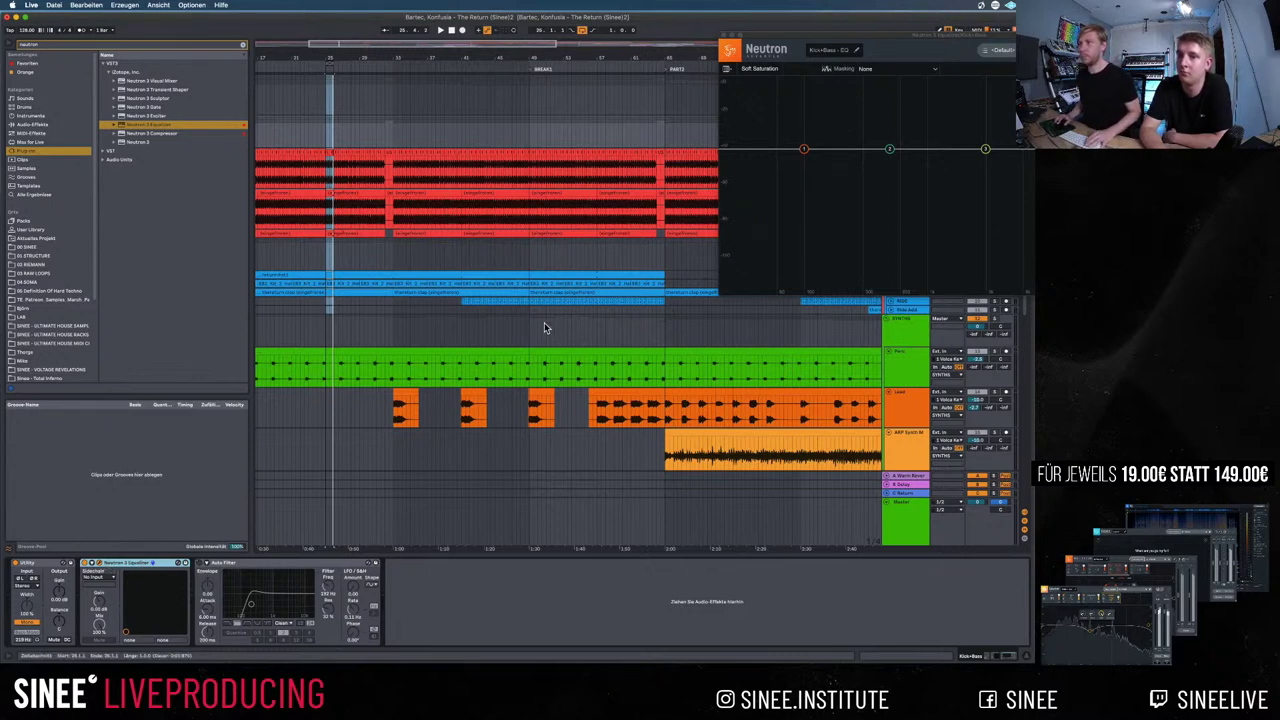
{"action": "key", "text": "space"}
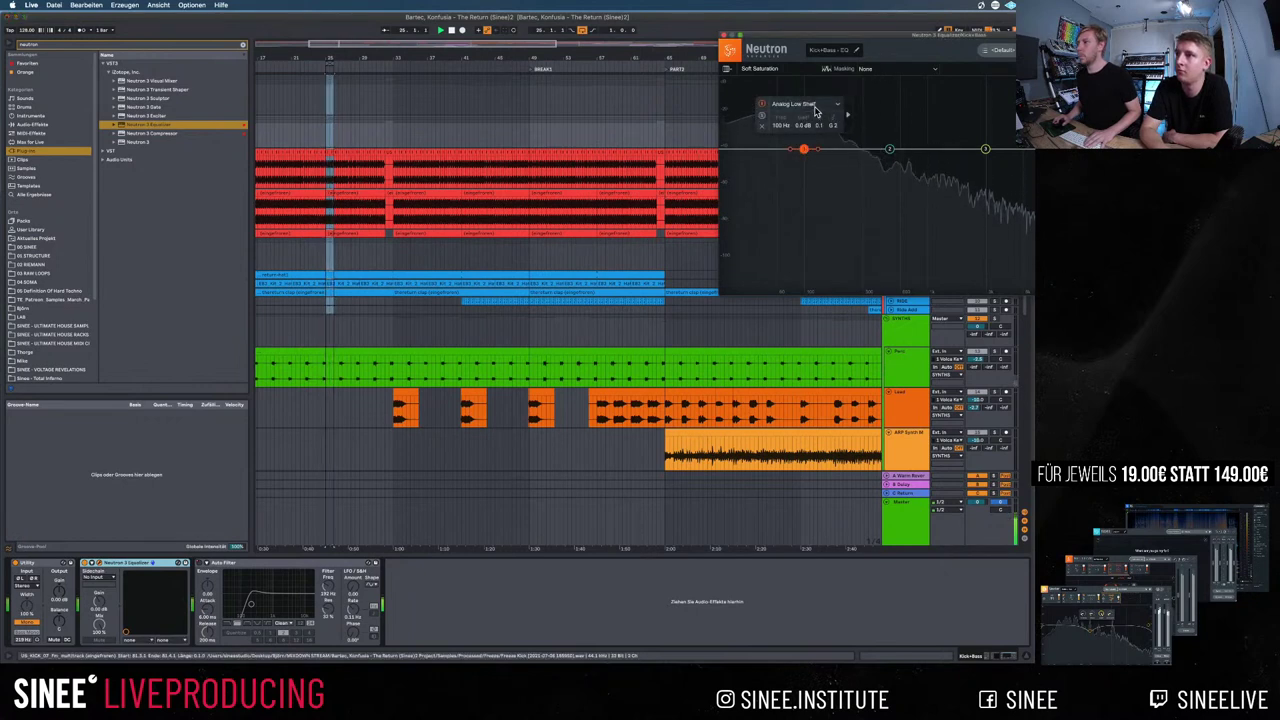
{"action": "left_click", "coordinate": [818, 105]}
{"action": "left_click", "coordinate": [796, 173]}
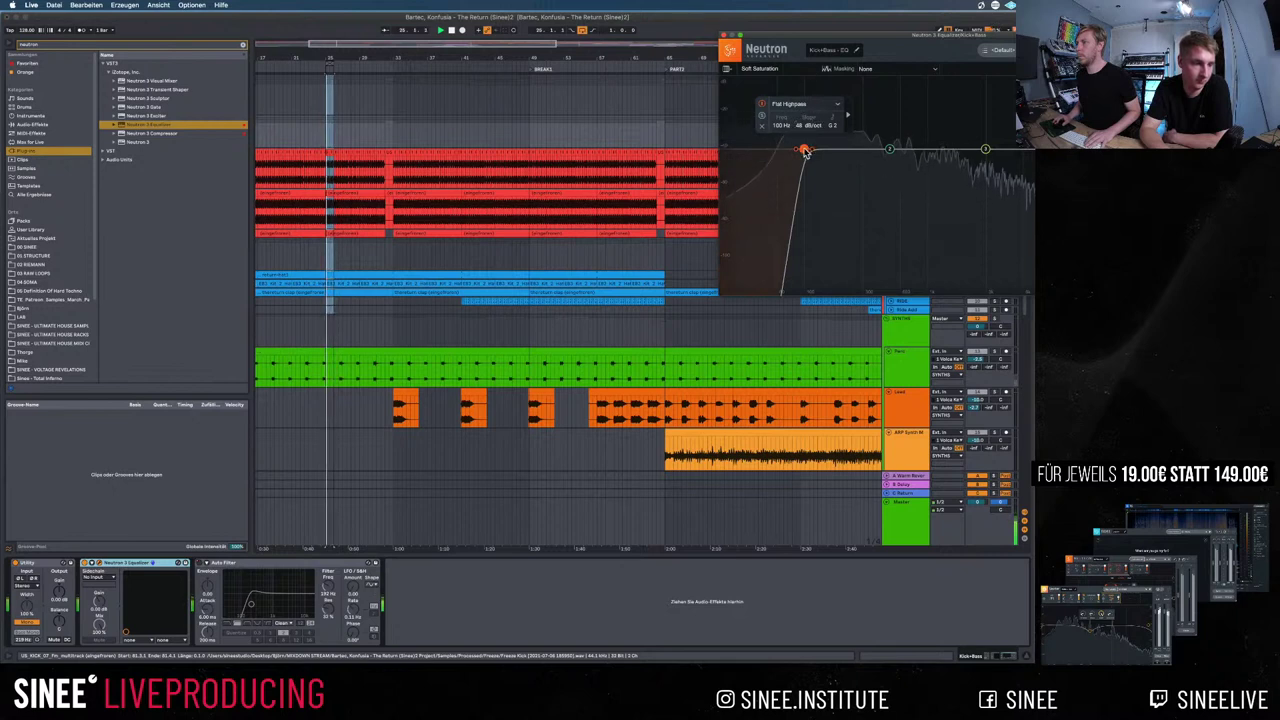
{"action": "left_click_drag", "start_coordinate": [805, 152], "coordinate": [759, 151]}
{"action": "left_click_drag", "start_coordinate": [891, 151], "coordinate": [883, 181]}
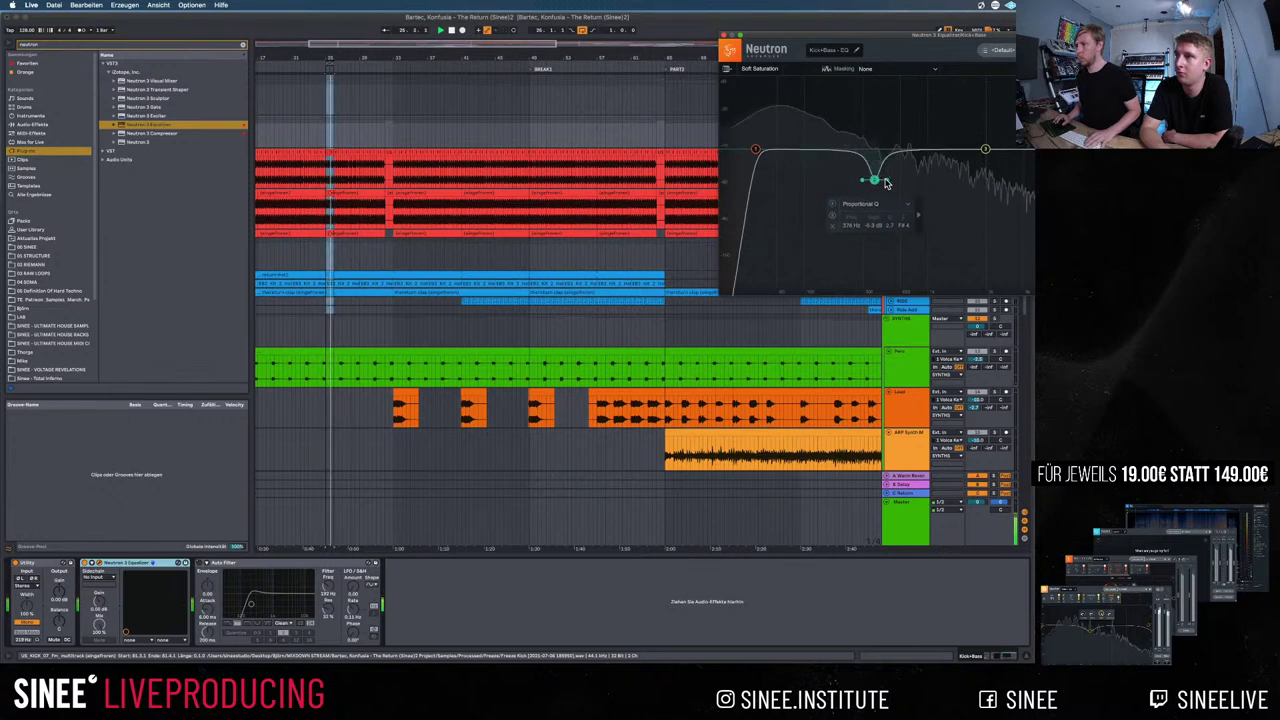
Move the mid-frequency dip in Kick+Bass's Neutron EQ to about 468 Hz at -5.2 dB, comparing with the EQ off, and close the plugin
{"action": "left_click_drag", "start_coordinate": [878, 181], "coordinate": [888, 182]}
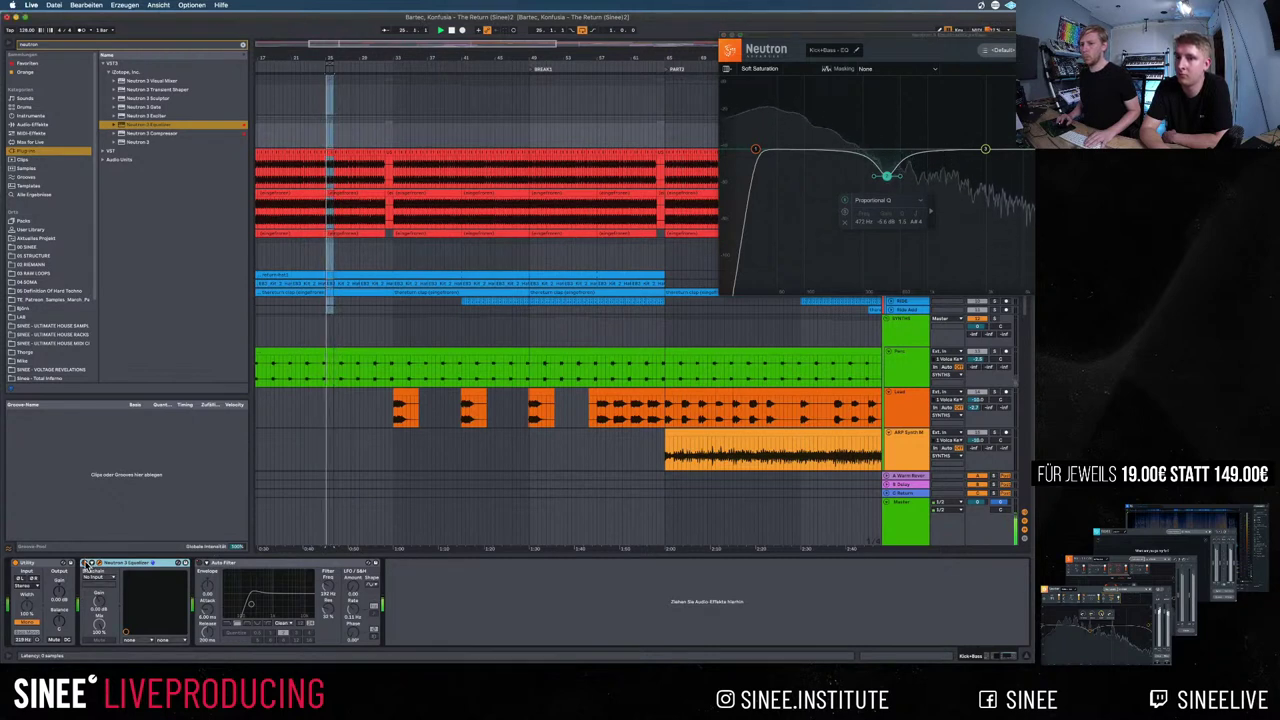
{"action": "left_click", "coordinate": [88, 565]}
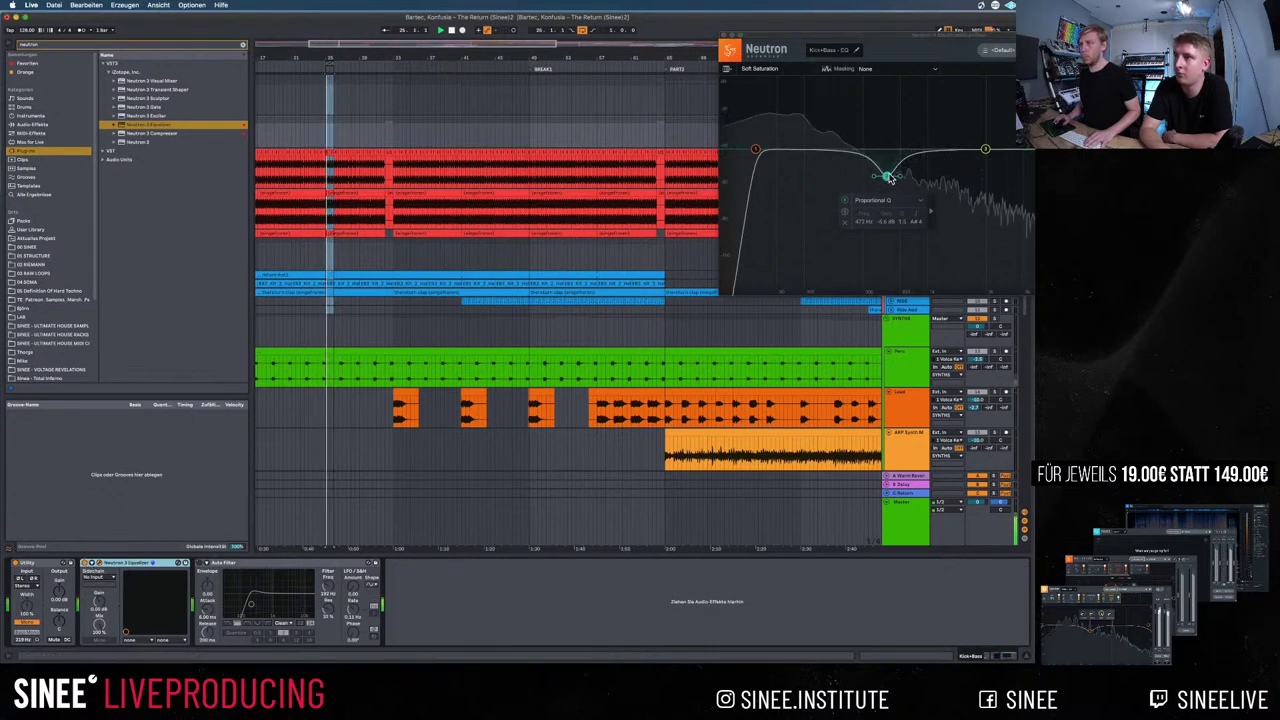
{"action": "left_click_drag", "start_coordinate": [886, 176], "coordinate": [890, 175]}
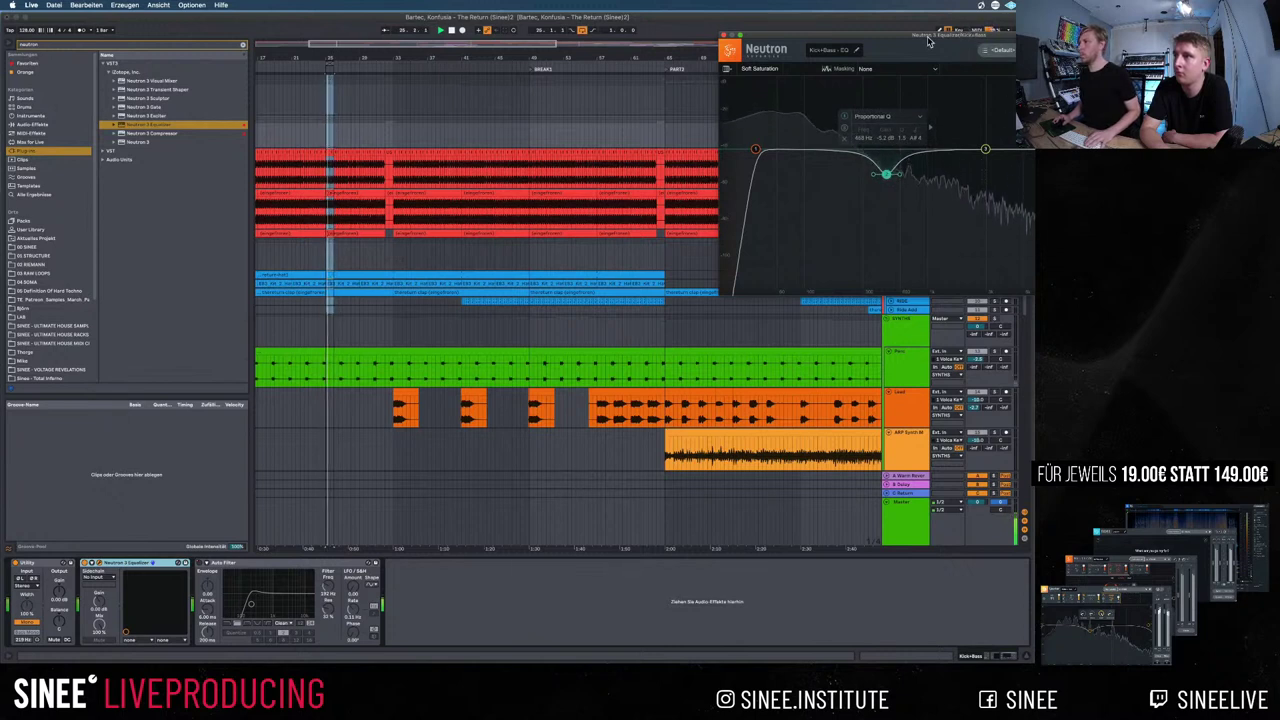
{"action": "left_click_drag", "start_coordinate": [928, 40], "coordinate": [642, 55]}
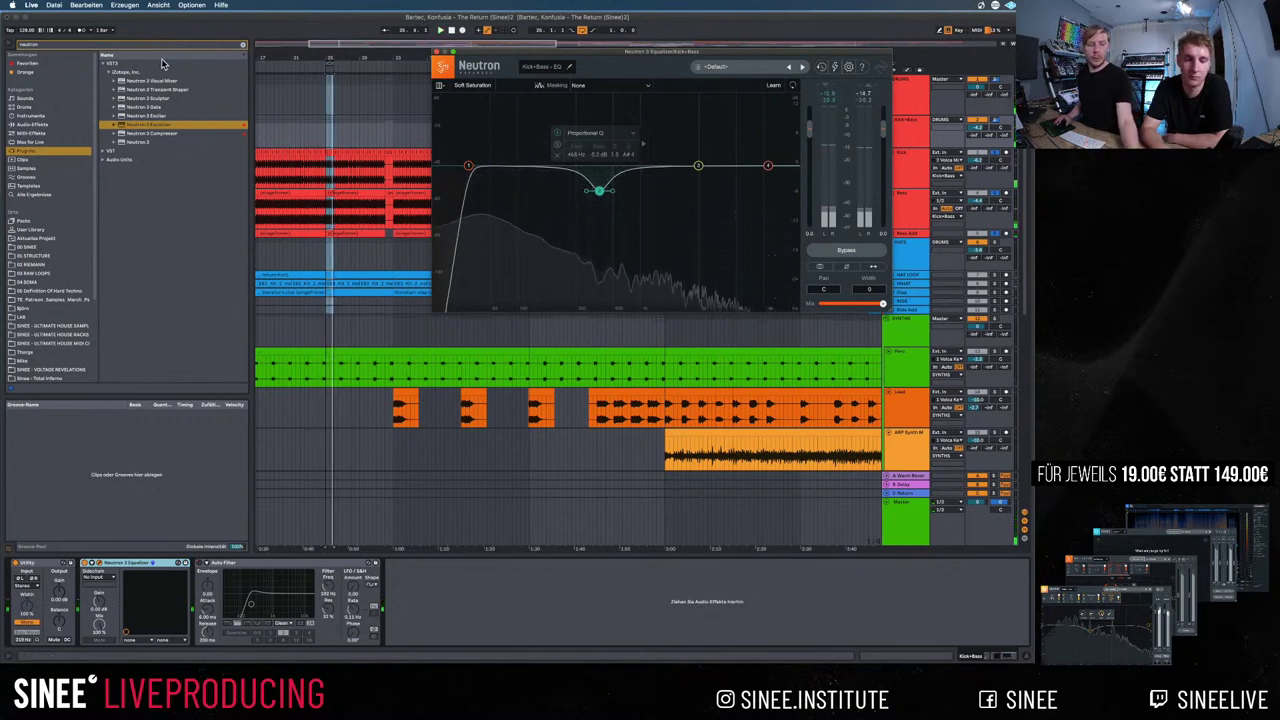
{"action": "left_click", "coordinate": [436, 52]}
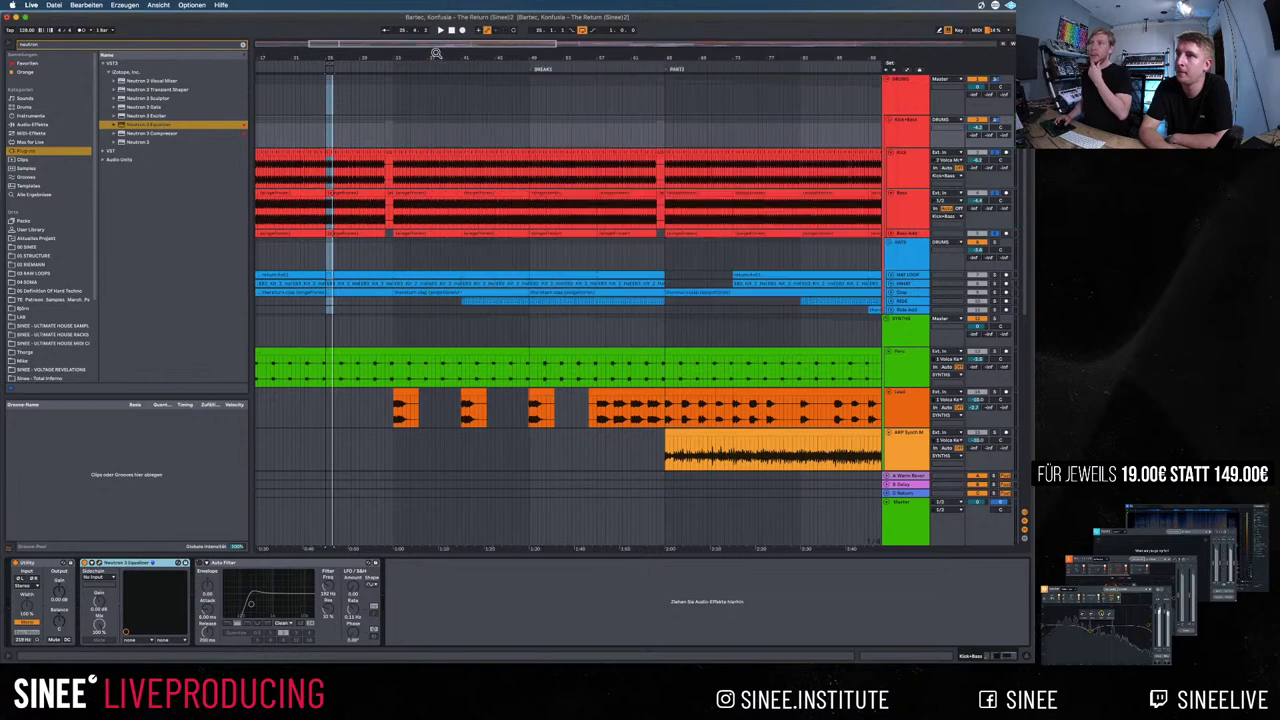
Clear the plugin search and add Neutron 3 Compressor from the favourites to the Kick+Bass chain after the Neutron 3 Equalizer
{"action": "left_click", "coordinate": [242, 46]}
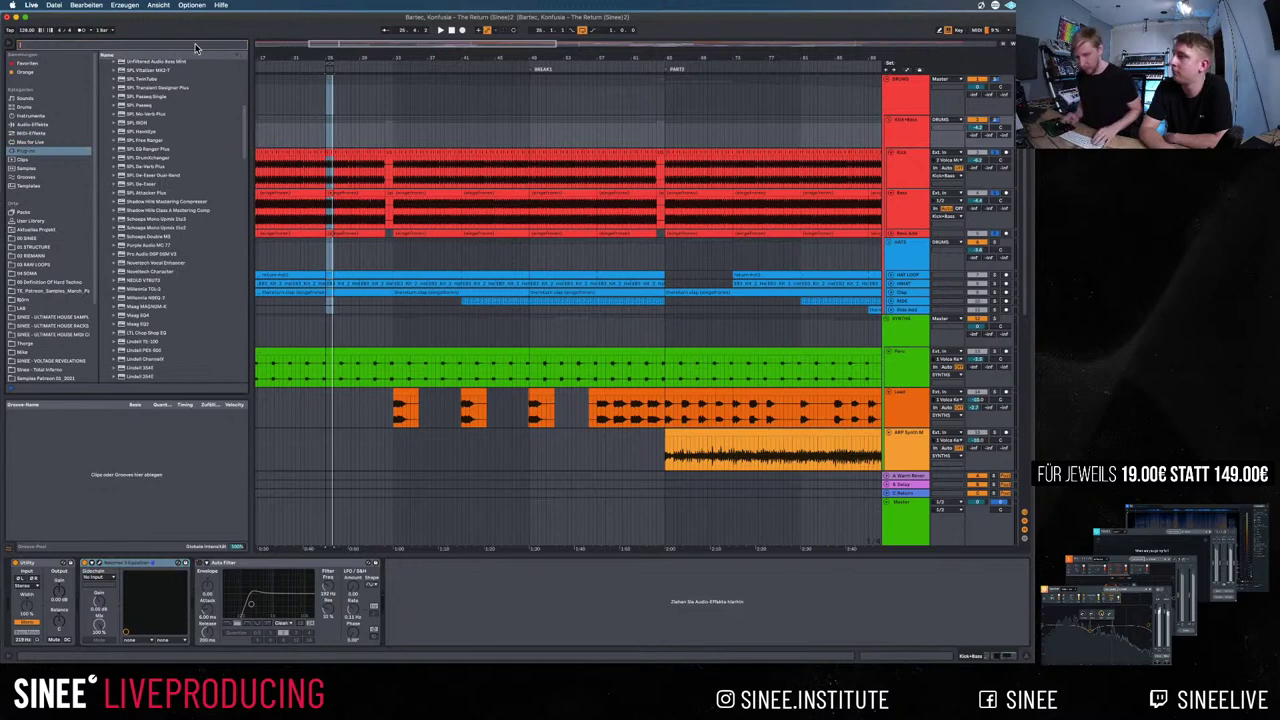
{"action": "left_click", "coordinate": [22, 64]}
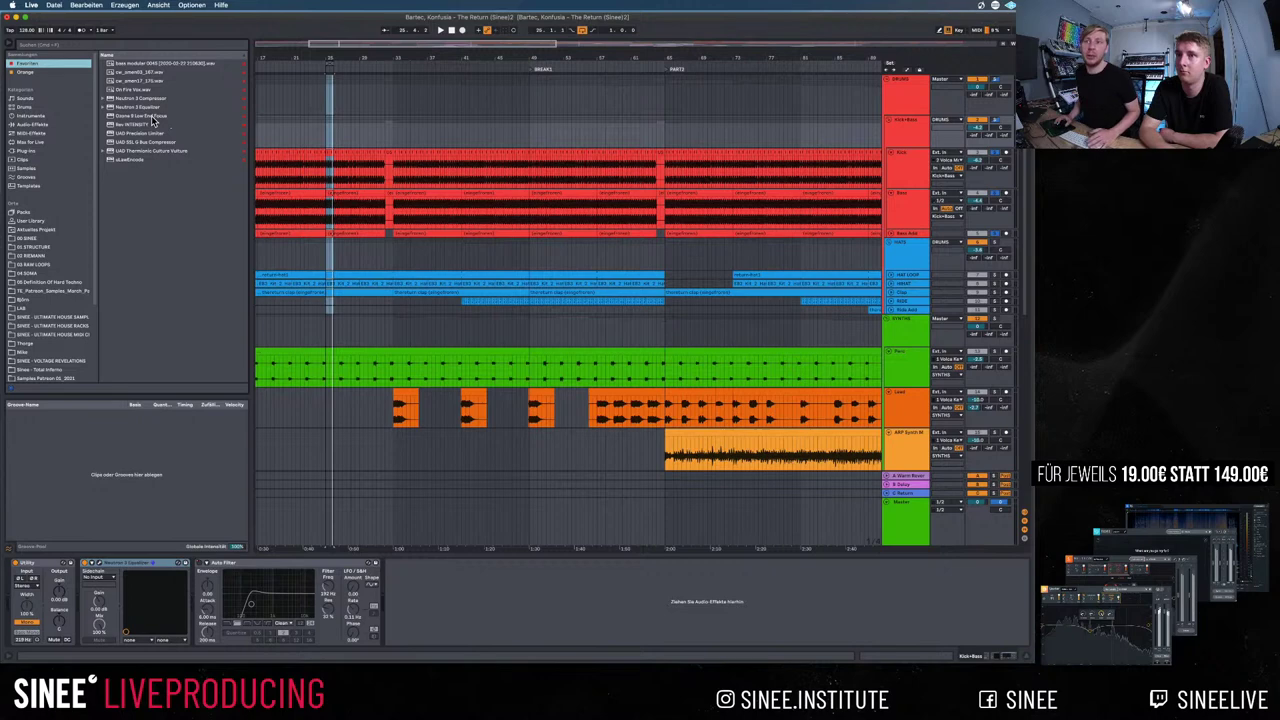
{"action": "left_click_drag", "start_coordinate": [155, 100], "coordinate": [202, 586]}
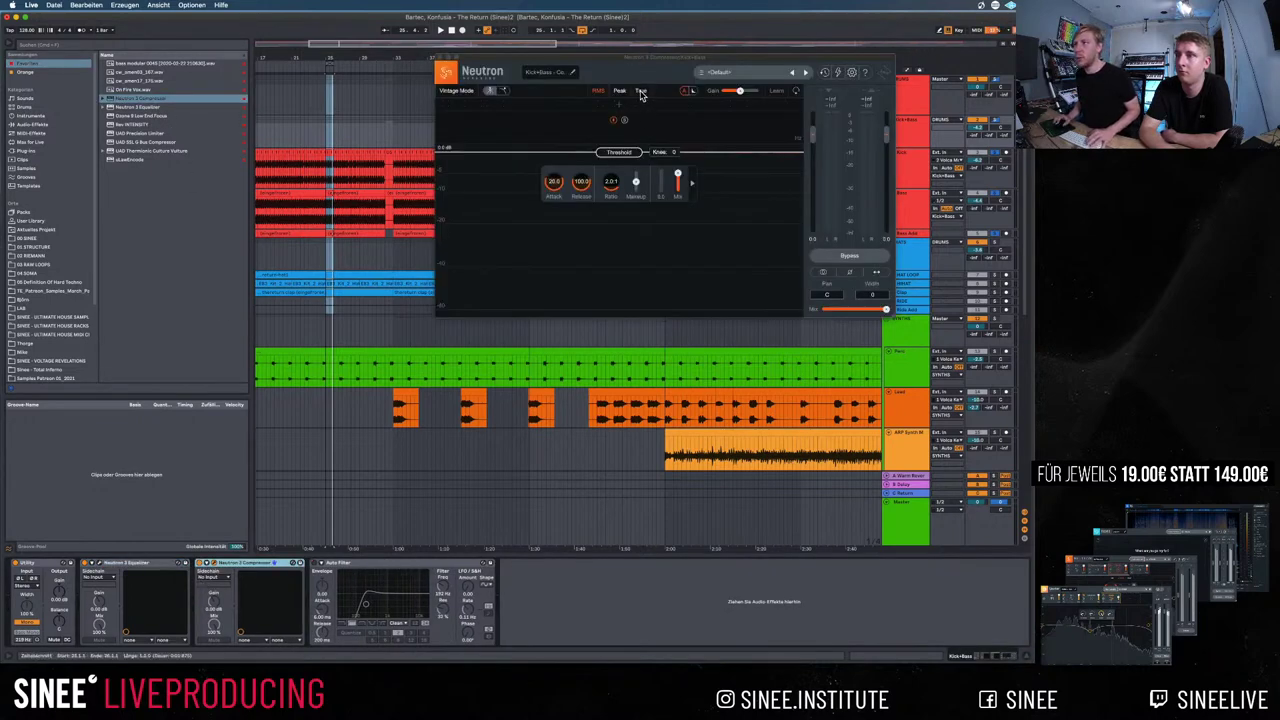
Set the compressor to True detection with 0.1 ms attack, 7 ms release, 6.8:1 ratio and about -10.4 dB threshold during playback
{"action": "left_click", "coordinate": [641, 91]}
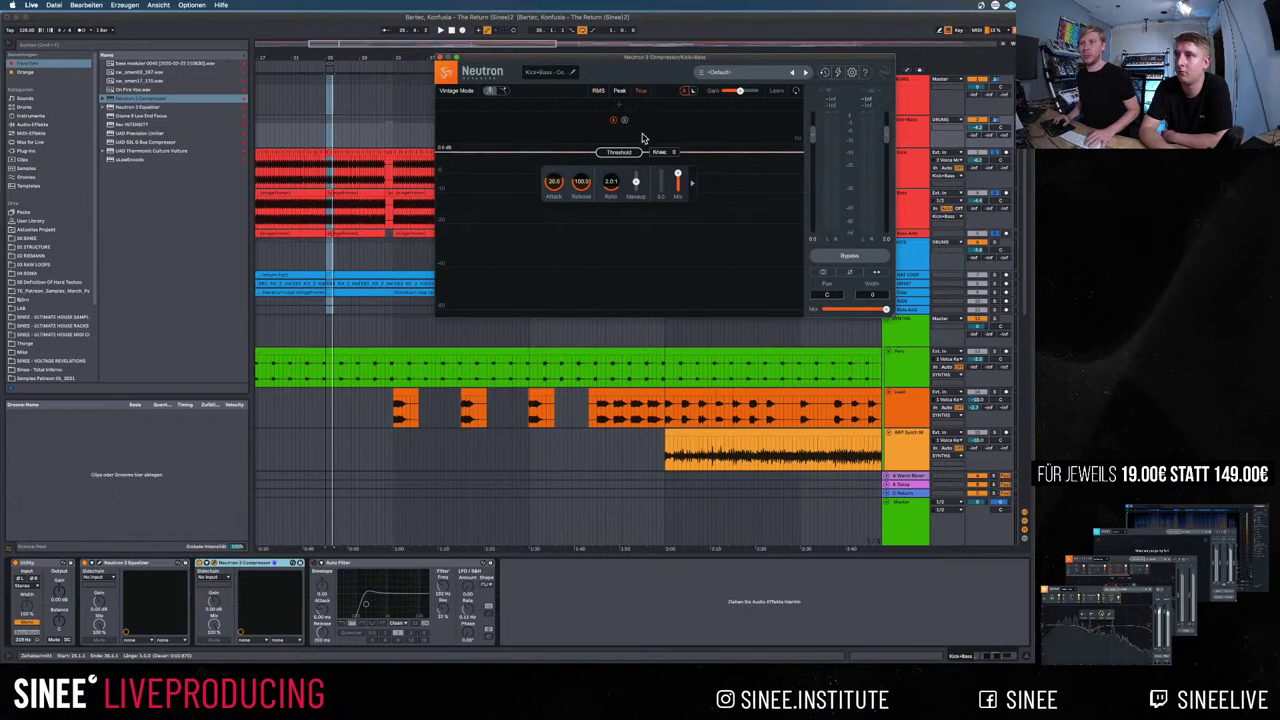
{"action": "left_click_drag", "start_coordinate": [556, 187], "coordinate": [573, 379]}
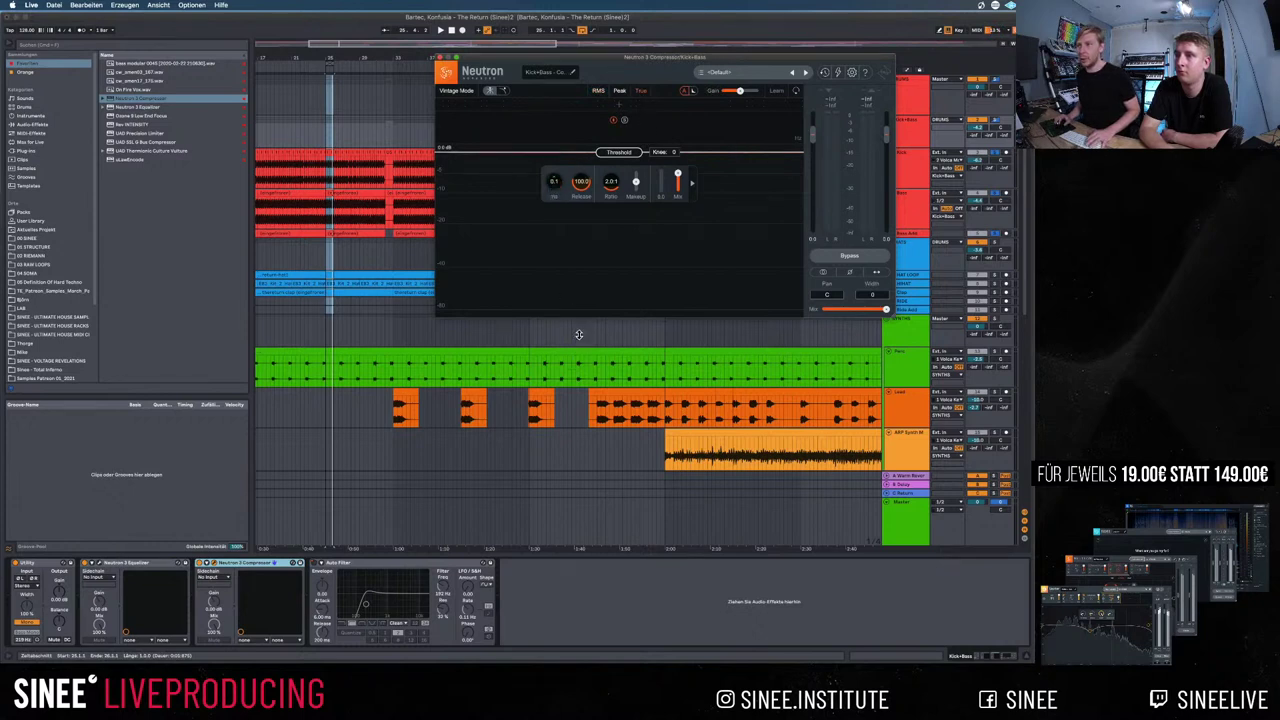
{"action": "left_click_drag", "start_coordinate": [586, 188], "coordinate": [614, 155]}
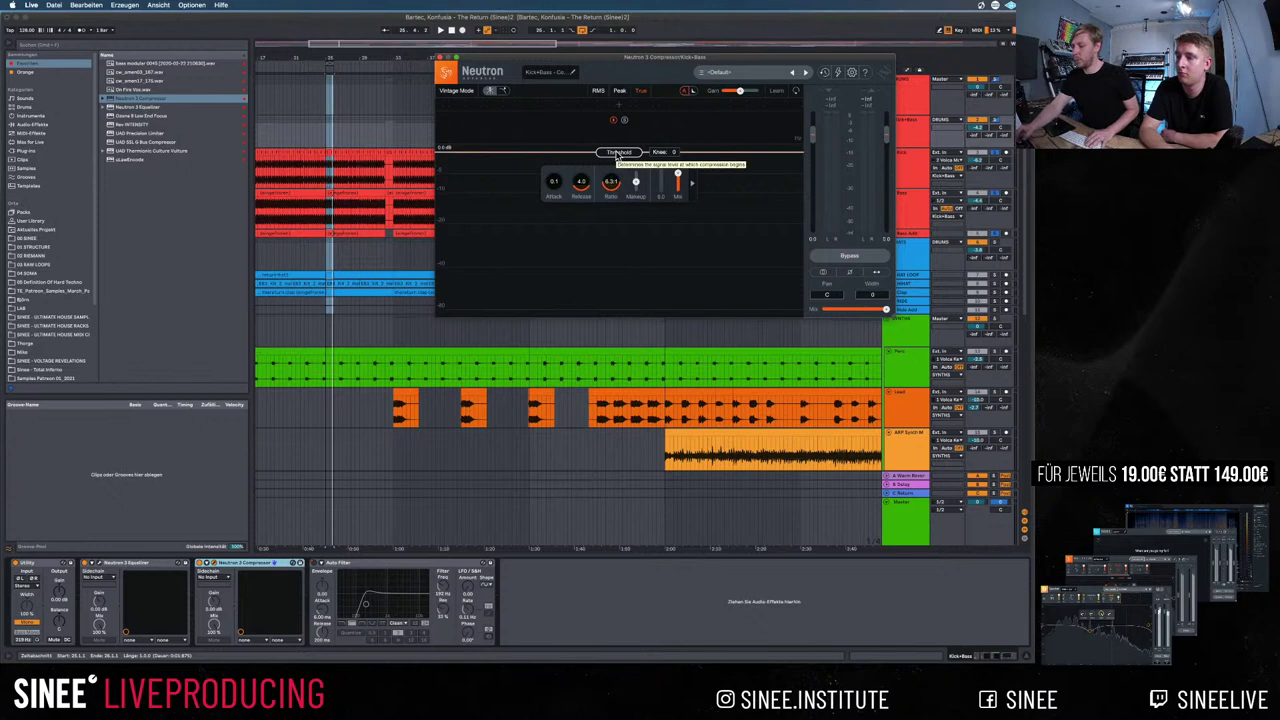
{"action": "key", "text": "space"}
{"action": "left_click_drag", "start_coordinate": [618, 153], "coordinate": [614, 197]}
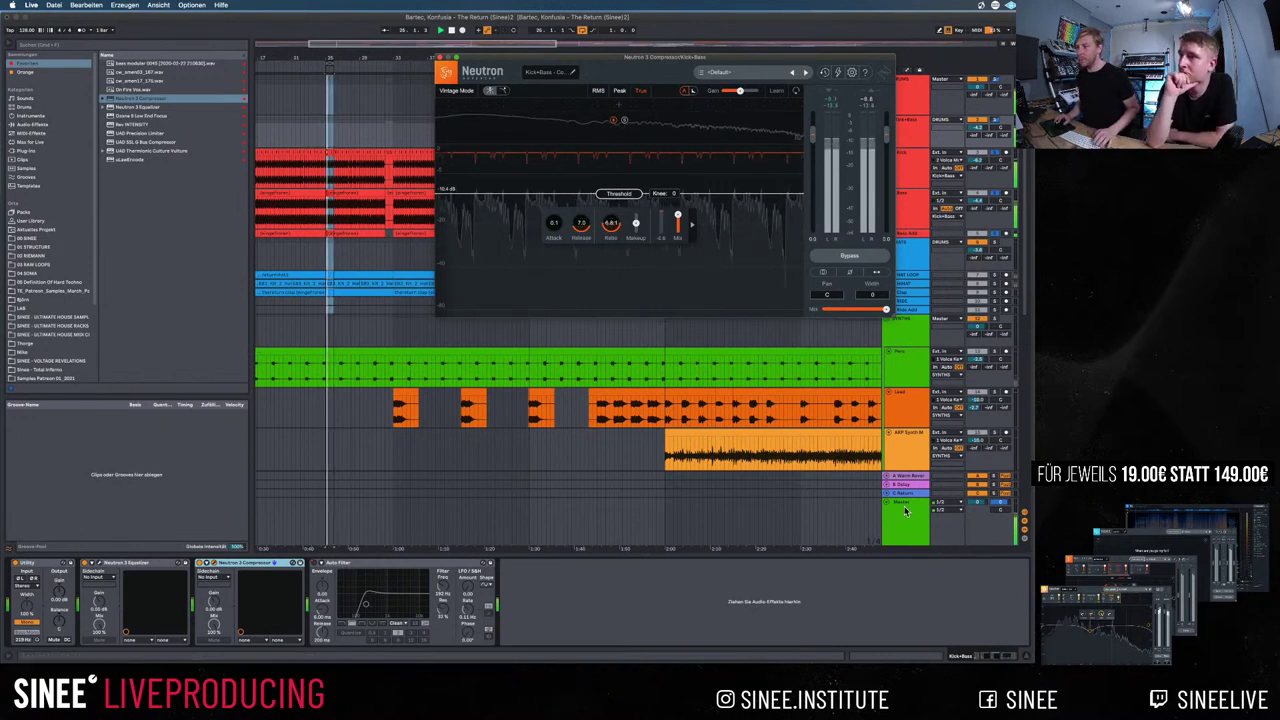
Open the bx_meter on the Master track, set the Neutron compressor's release to 14 ms and reset the meter's peak reading
{"action": "left_click", "coordinate": [300, 515]}
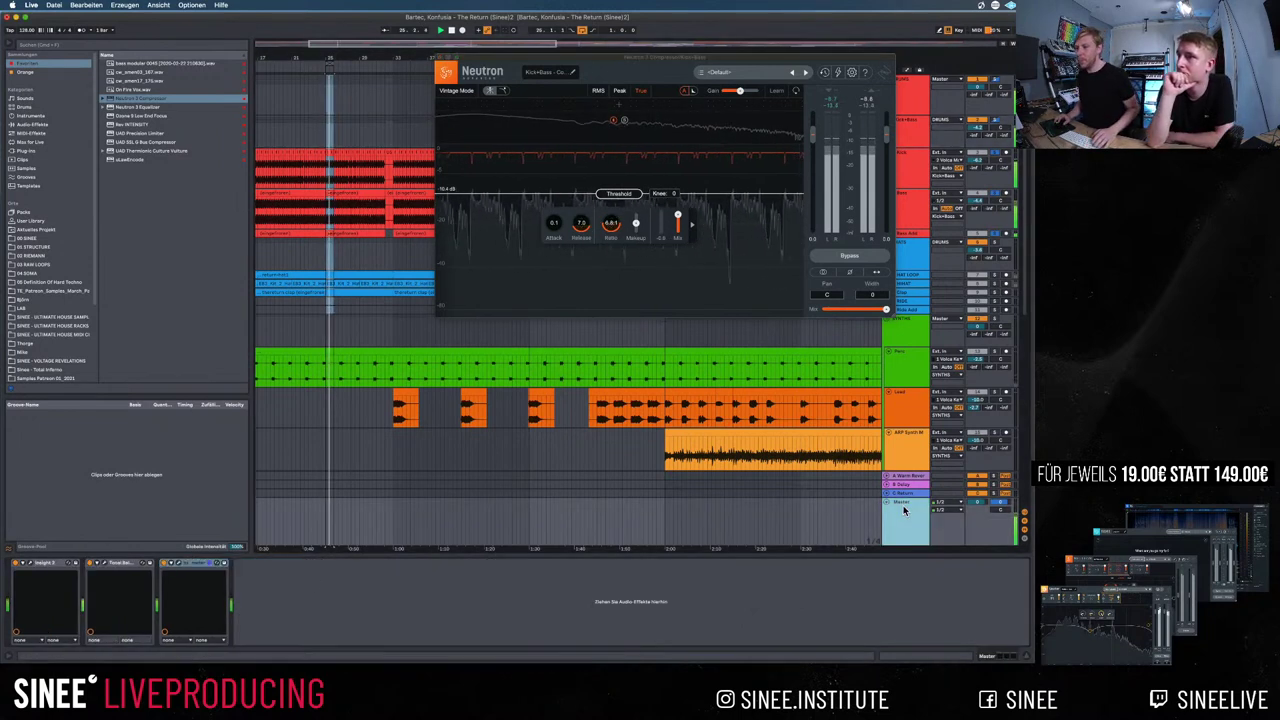
{"action": "left_click", "coordinate": [196, 574]}
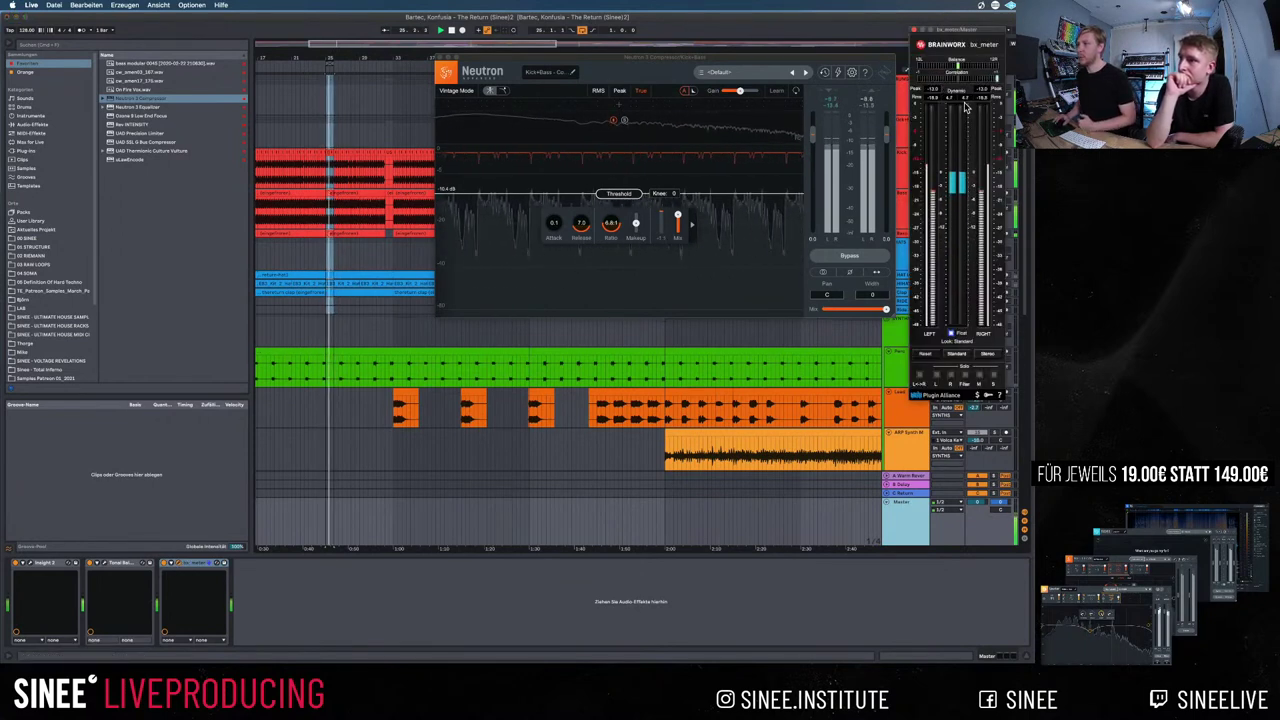
{"action": "left_click", "coordinate": [585, 226]}
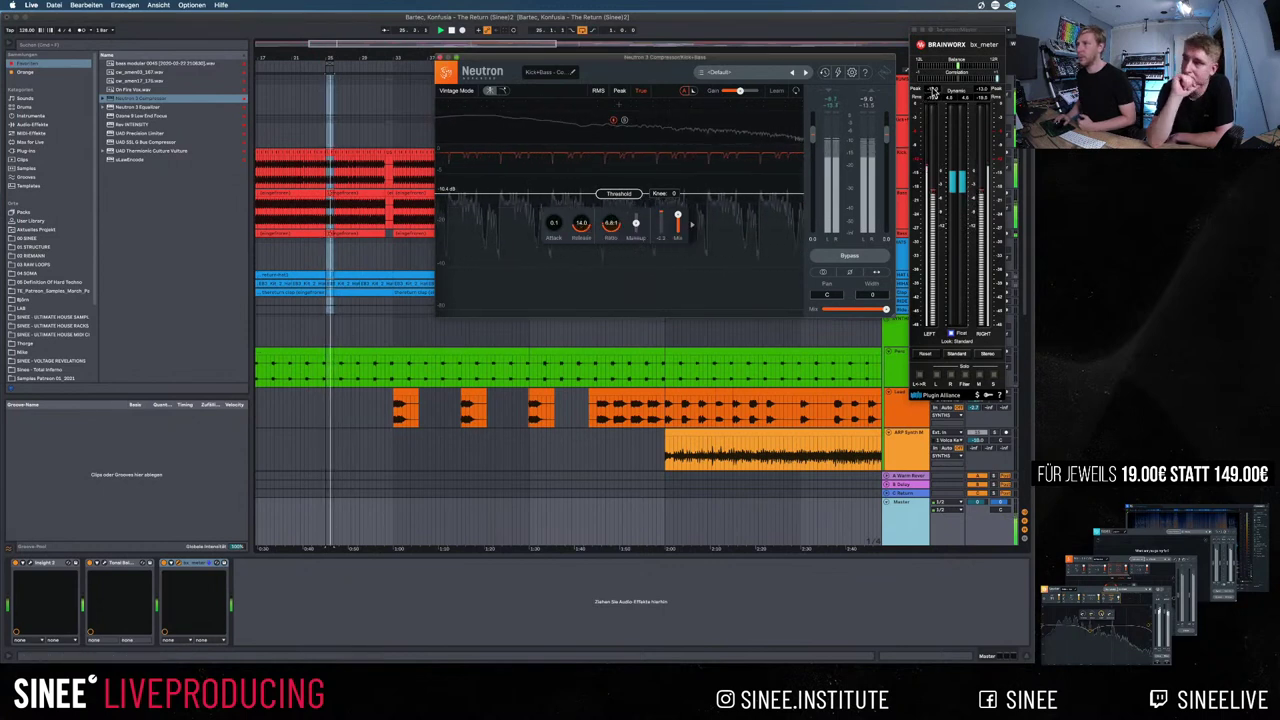
{"action": "left_click", "coordinate": [934, 92]}
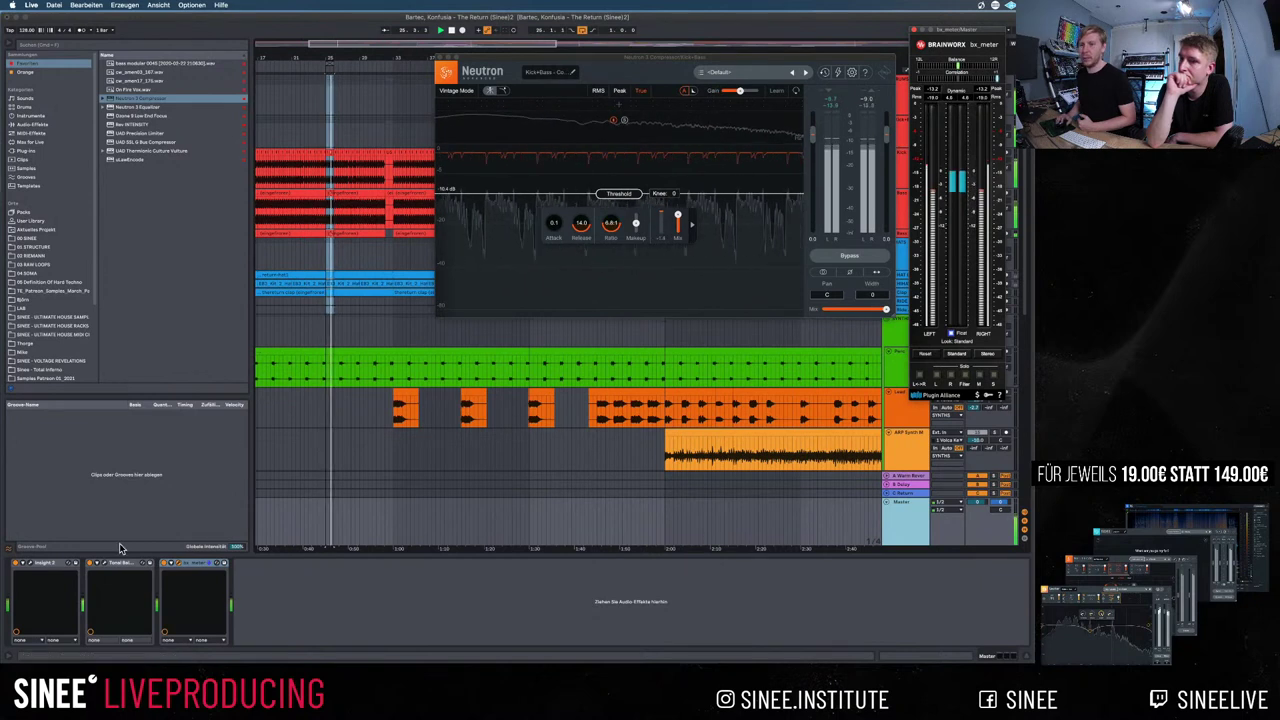
Compare the Master level on the bx_meter with the Neutron compressor bypassed and active, and close the compressor window
{"action": "left_click_drag", "start_coordinate": [776, 58], "coordinate": [648, 95]}
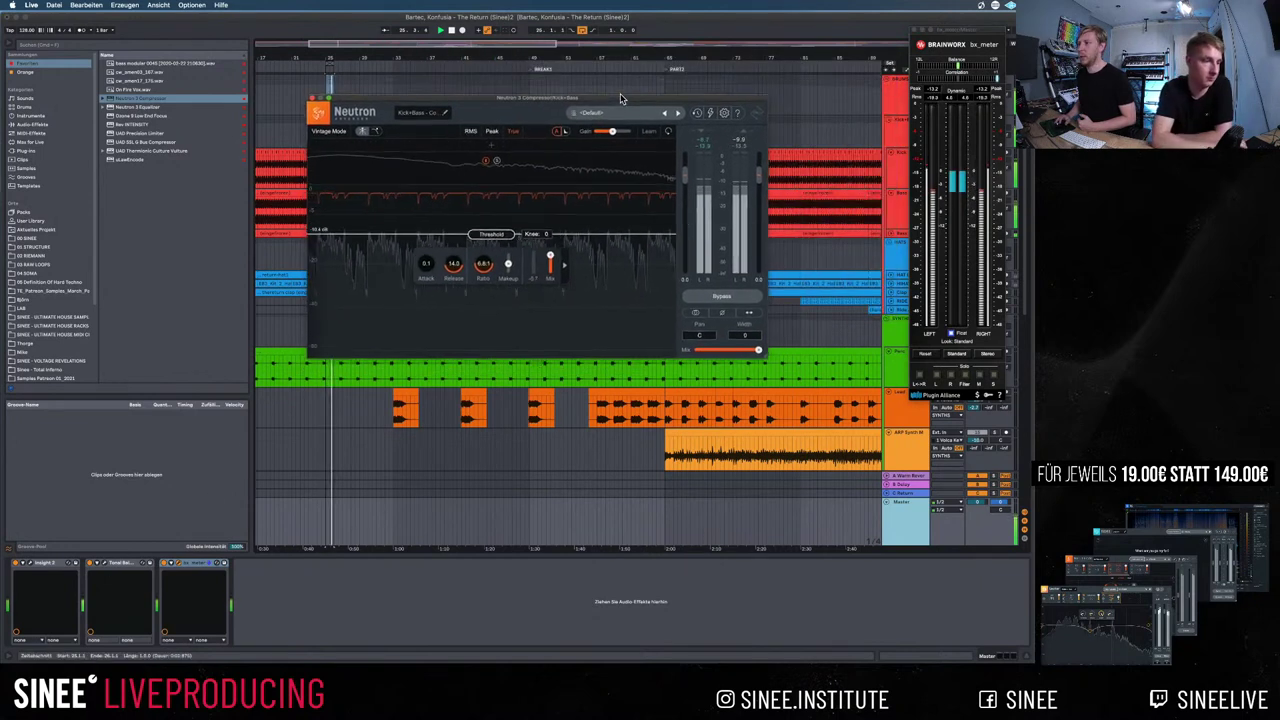
{"action": "left_click", "coordinate": [724, 292]}
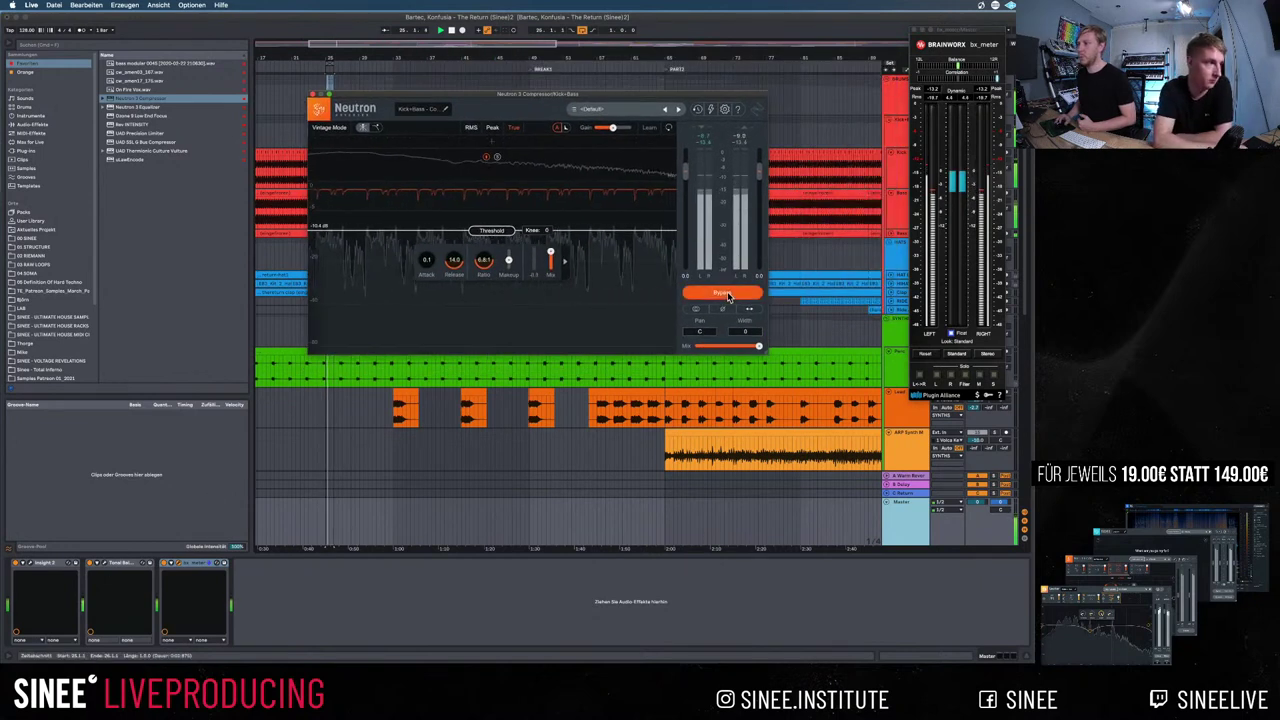
{"action": "left_click", "coordinate": [937, 91]}
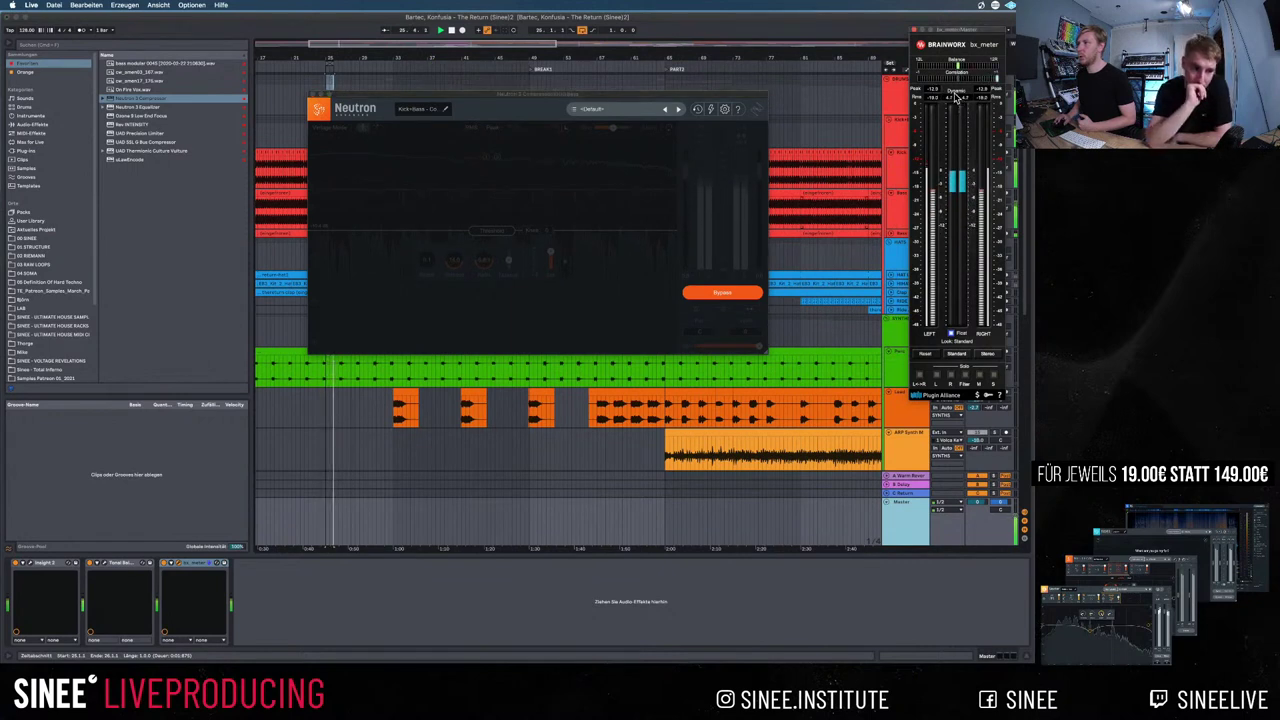
{"action": "left_click", "coordinate": [724, 293]}
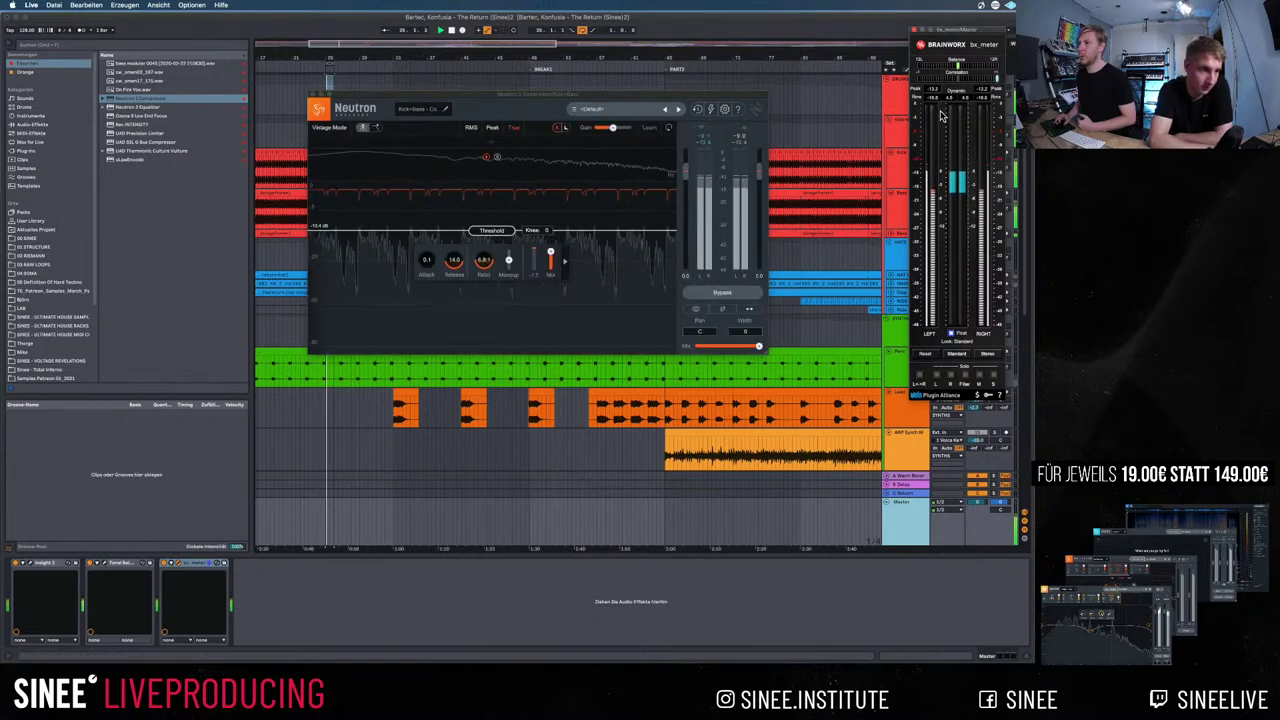
{"action": "left_click", "coordinate": [312, 95]}
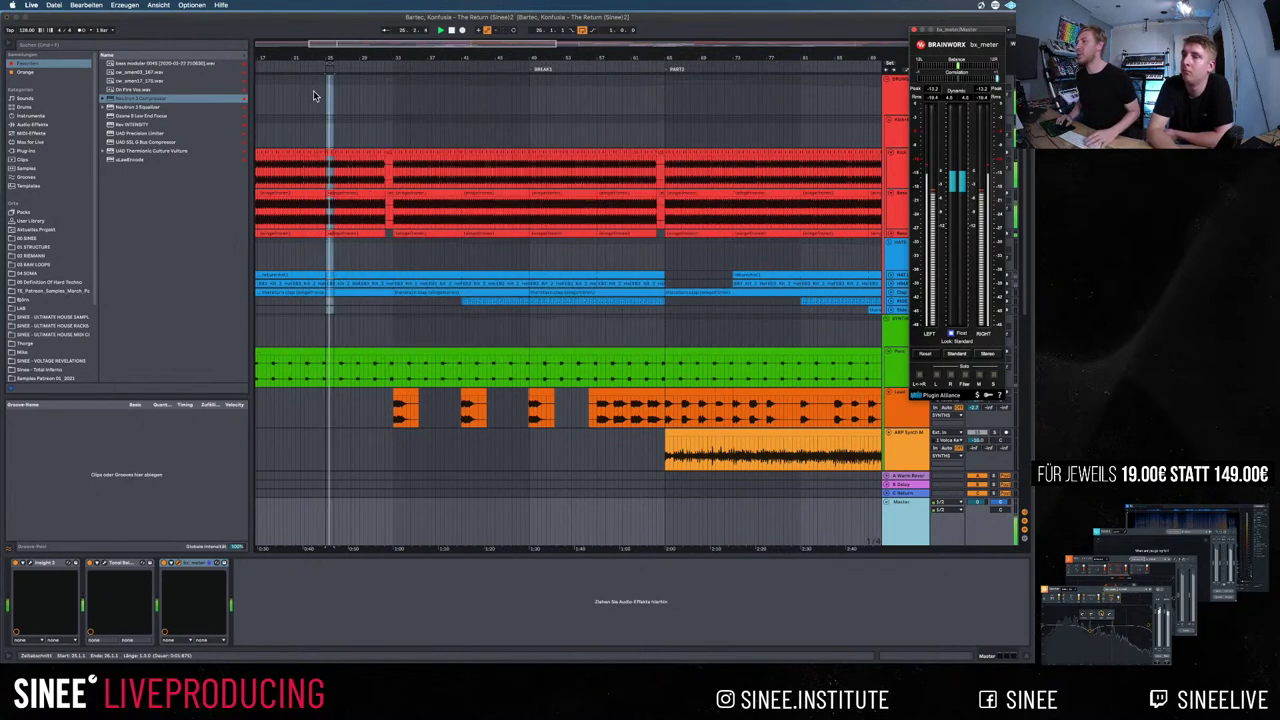
Search the favourites for "ssl" and place the UAD SSL G Bus Compressor at the end of the Kick+Bass device chain
{"action": "left_click", "coordinate": [151, 47]}
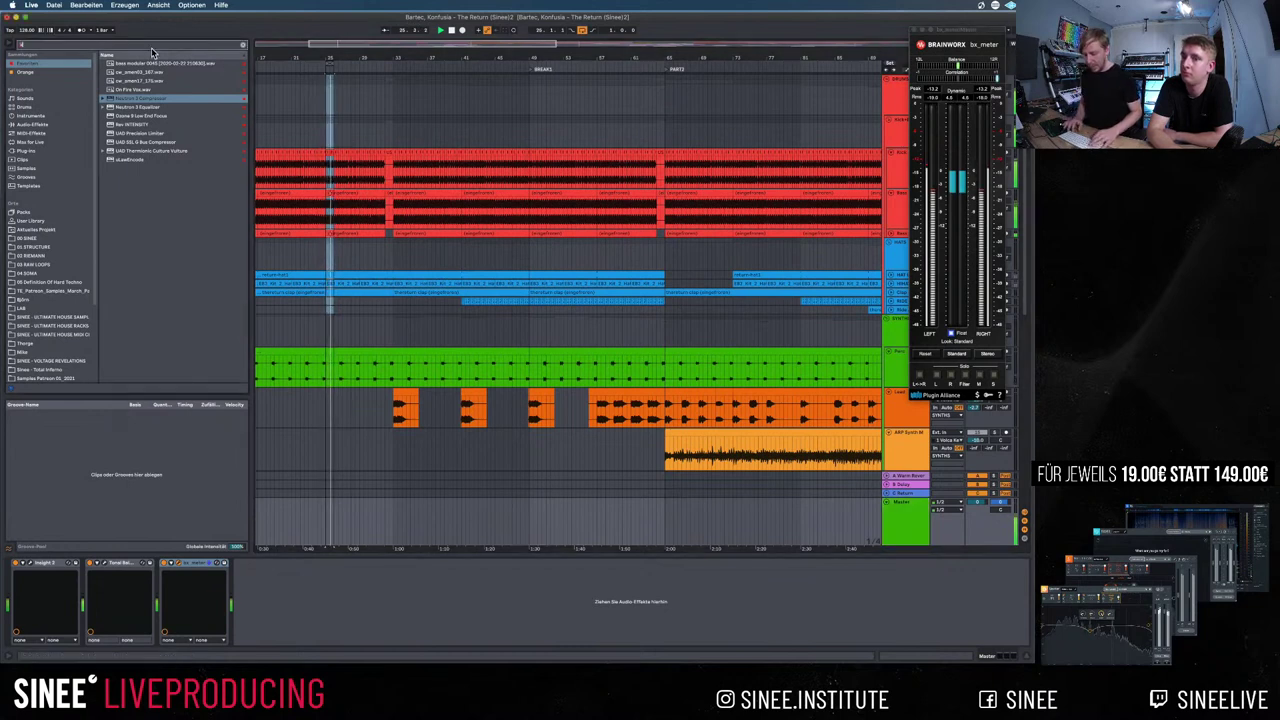
{"action": "type", "text": "ssl"}
{"action": "left_click_drag", "start_coordinate": [145, 68], "coordinate": [263, 580]}
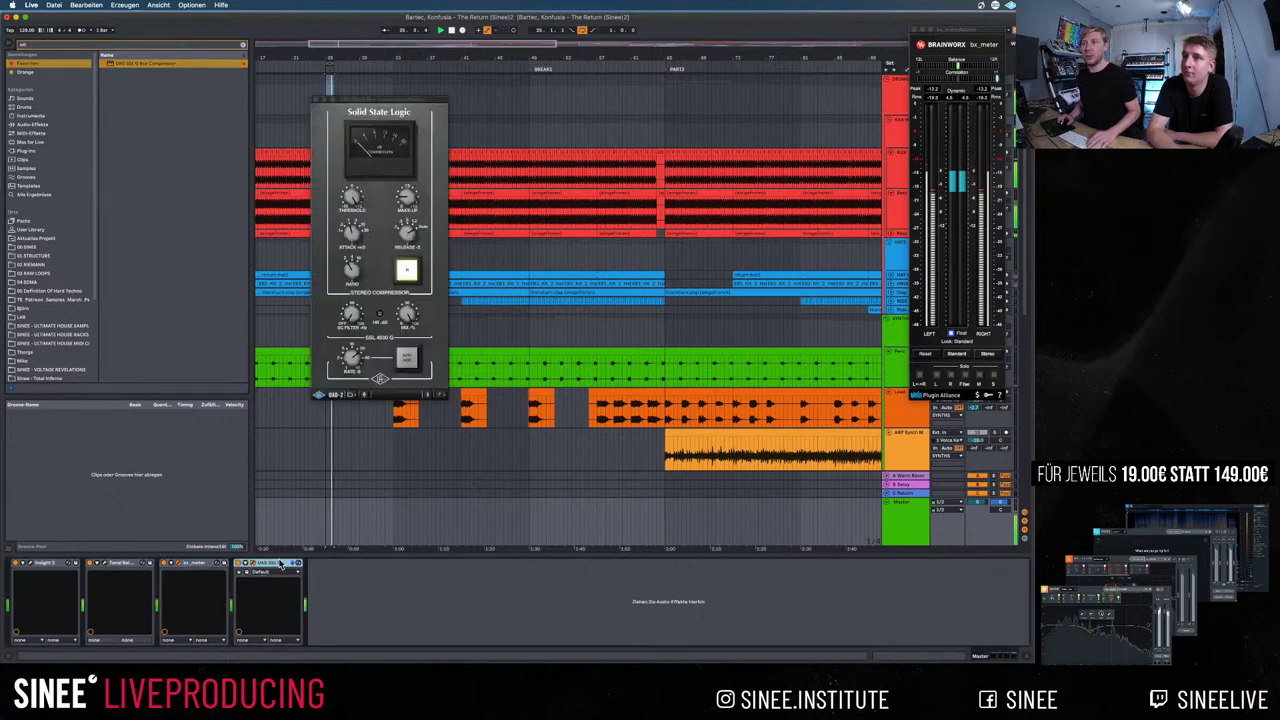
{"action": "left_click", "coordinate": [310, 531]}
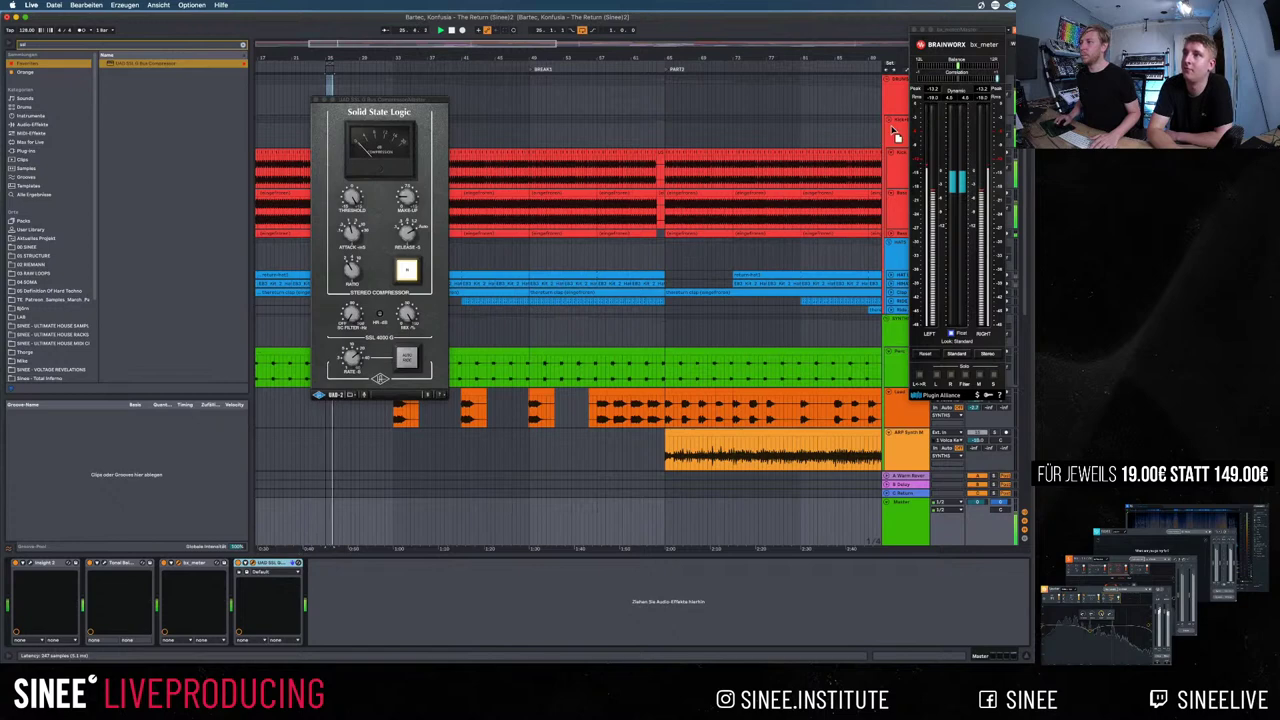
{"action": "left_click", "coordinate": [687, 368]}
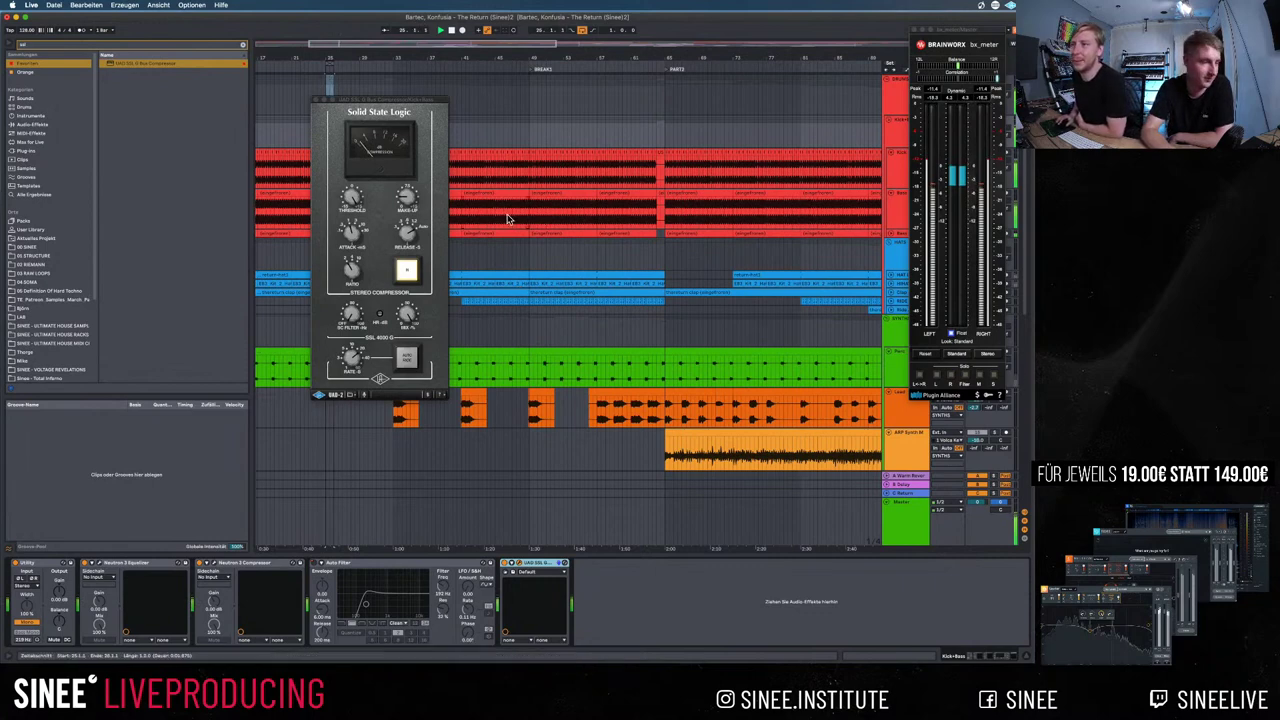
Adjust the SSL compressor's make-up gain while comparing levels with it off and on, close its window and clear the browser search
{"action": "left_click", "coordinate": [409, 205]}
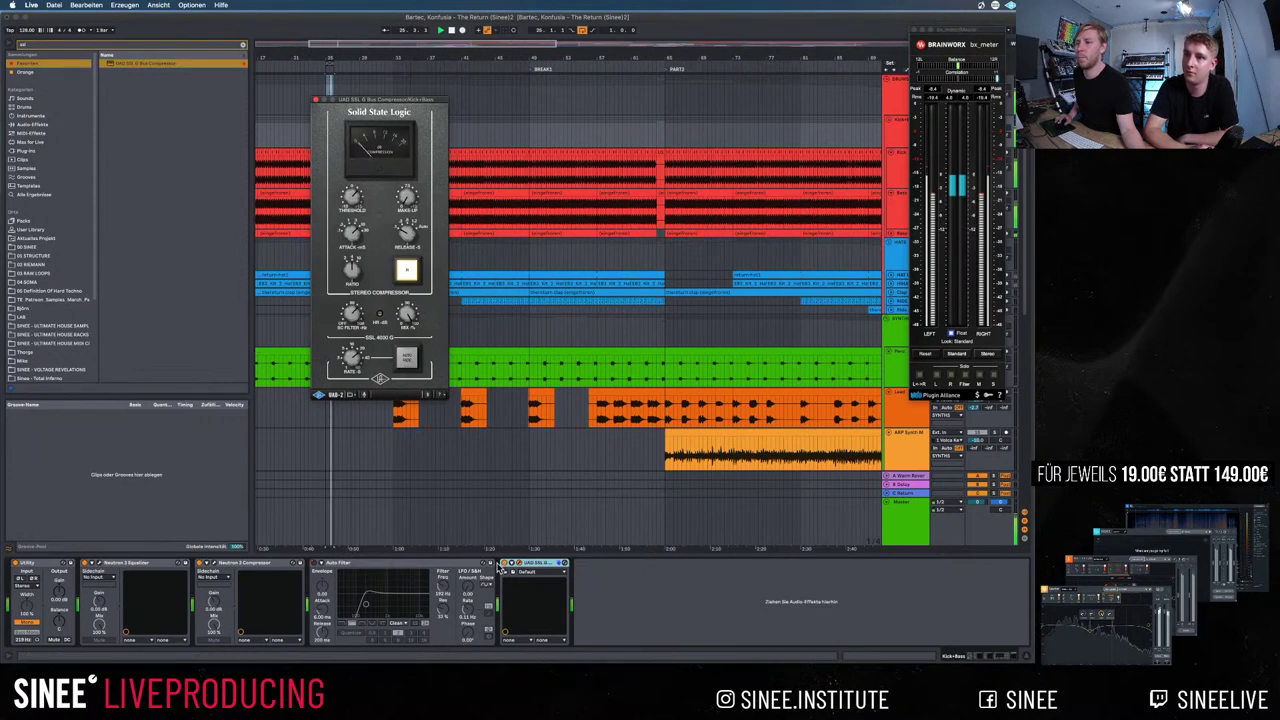
{"action": "left_click", "coordinate": [407, 270]}
{"action": "left_click", "coordinate": [407, 270]}
{"action": "left_click", "coordinate": [937, 100]}
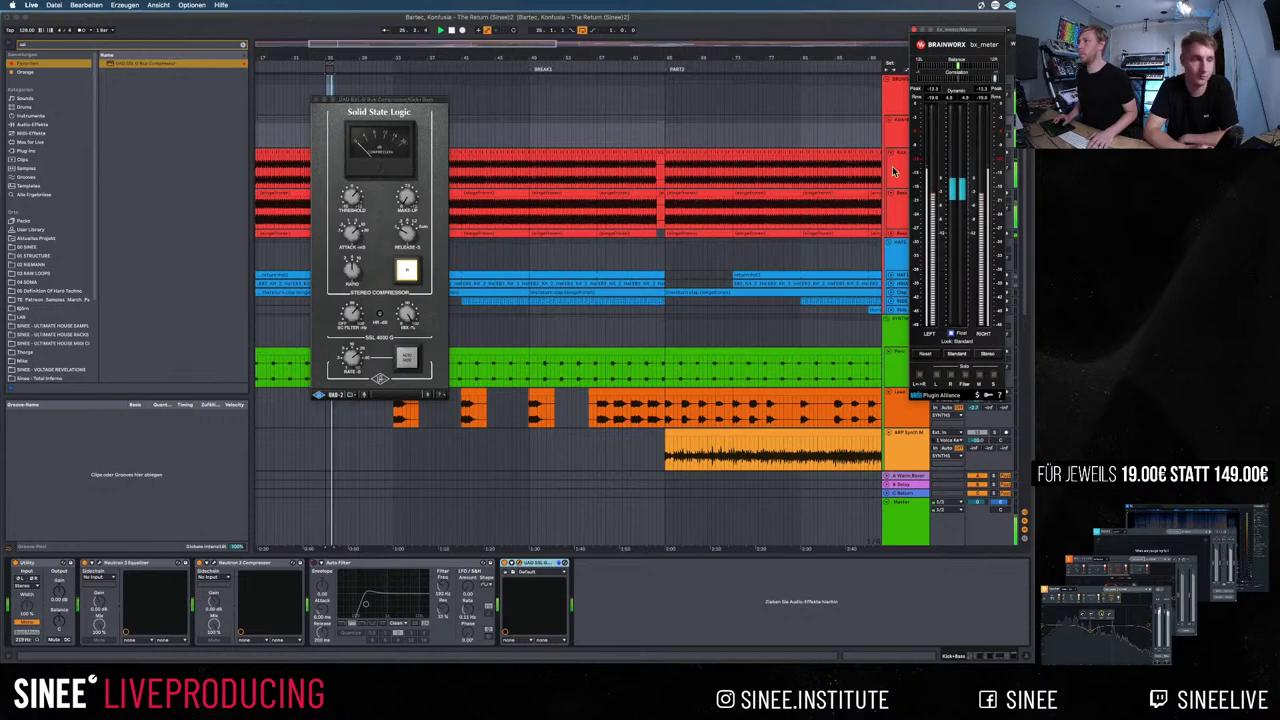
{"action": "left_click", "coordinate": [505, 567]}
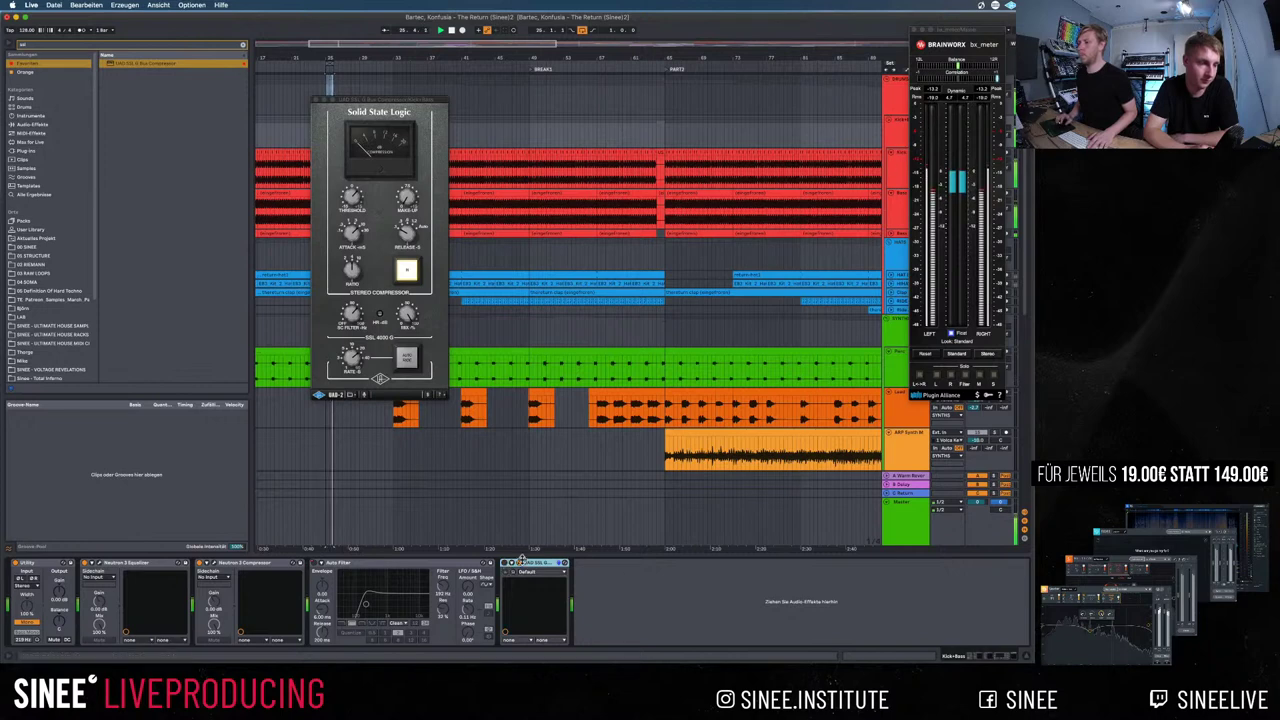
{"action": "left_click", "coordinate": [400, 197]}
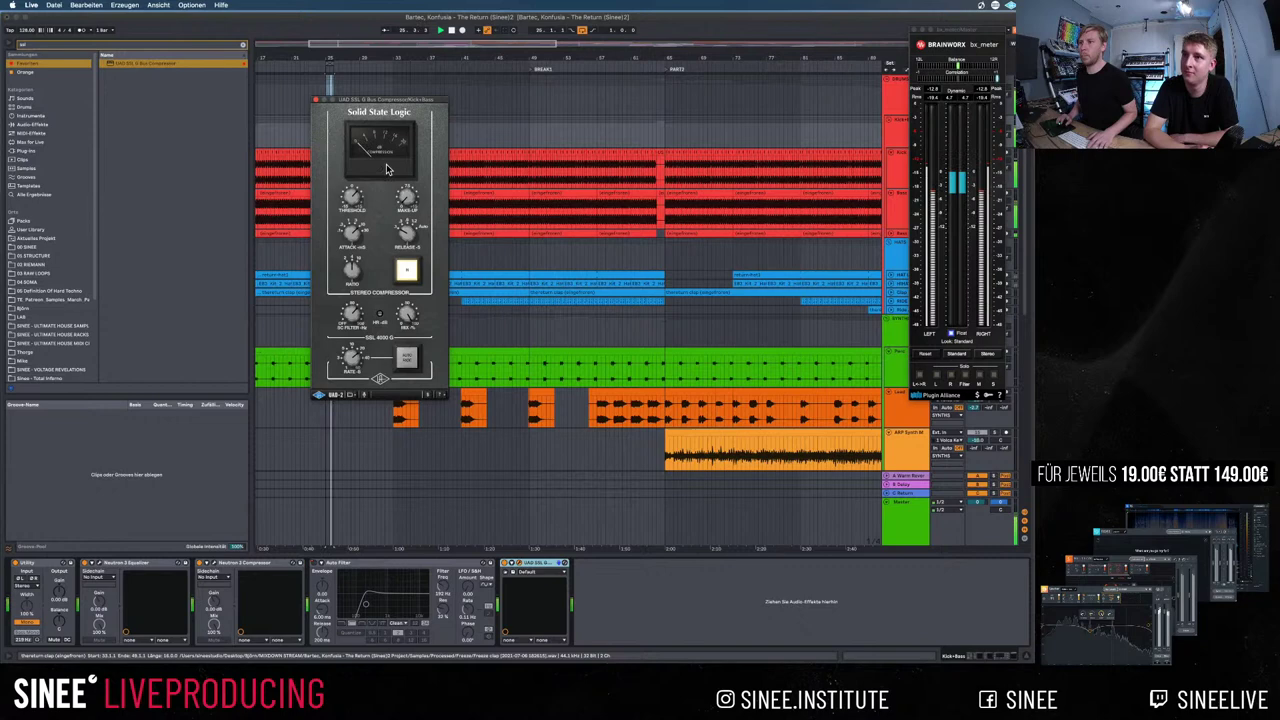
{"action": "left_click", "coordinate": [316, 100]}
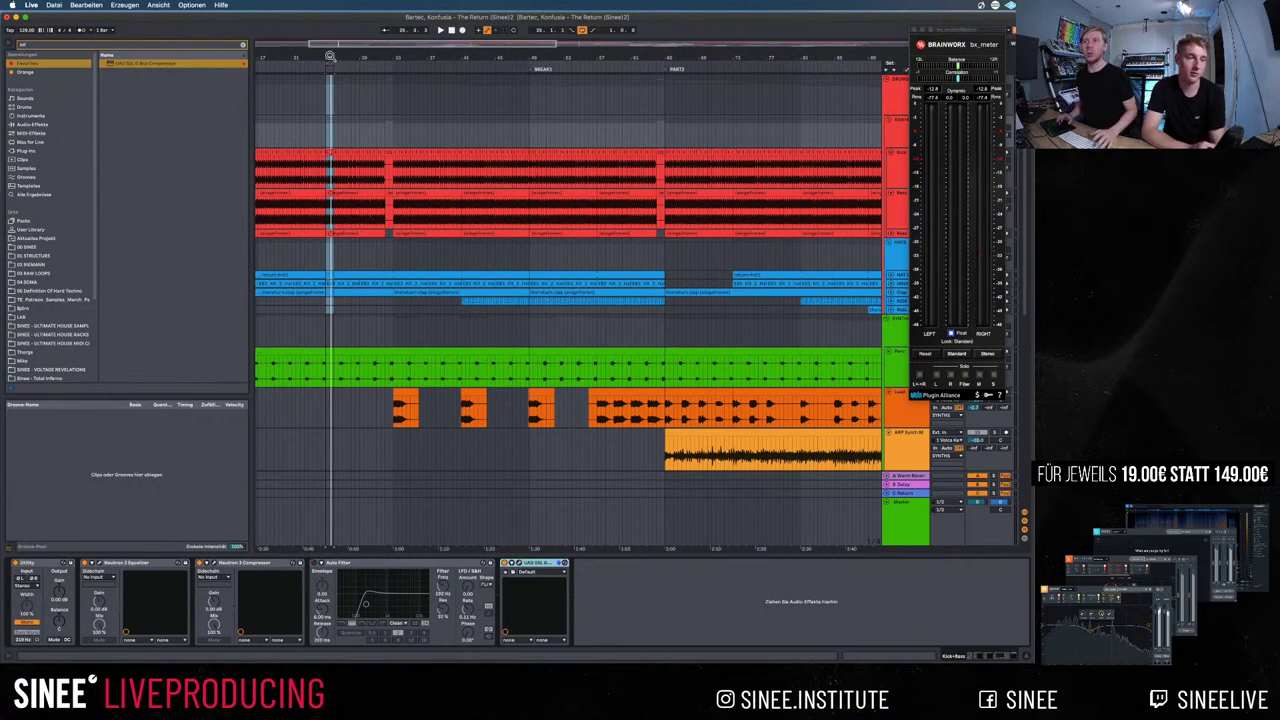
{"action": "left_click", "coordinate": [242, 45]}
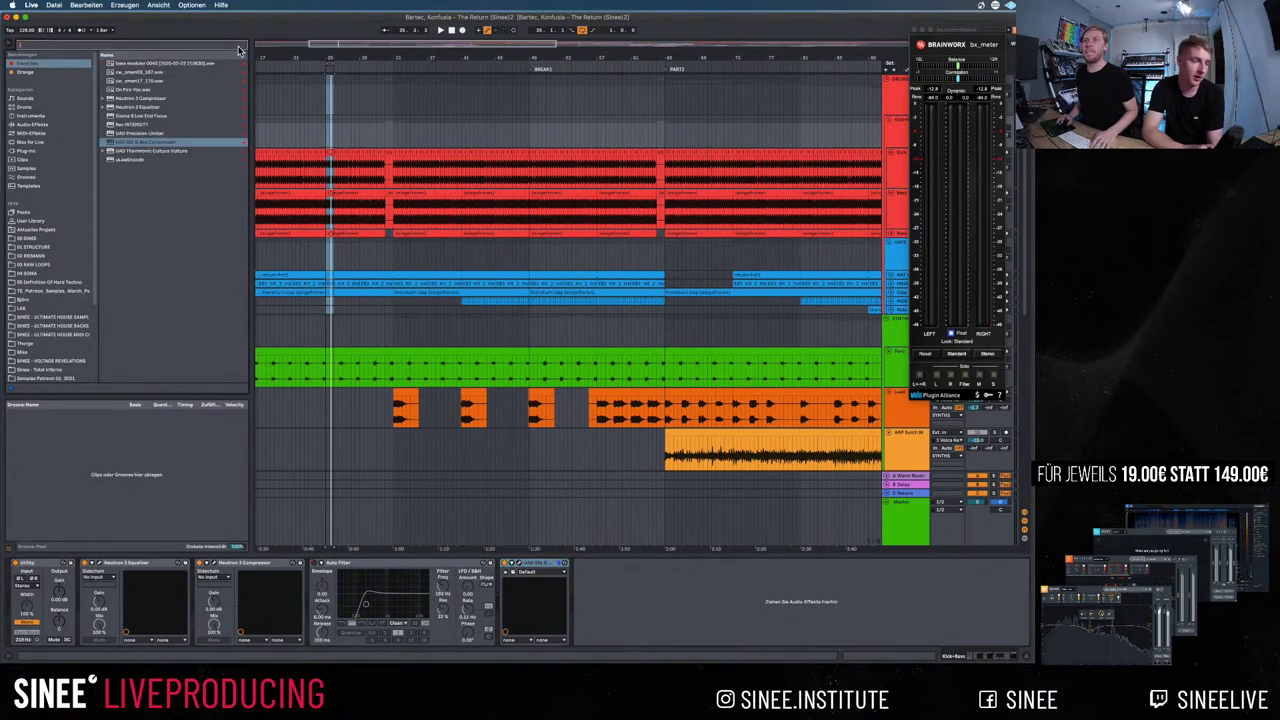
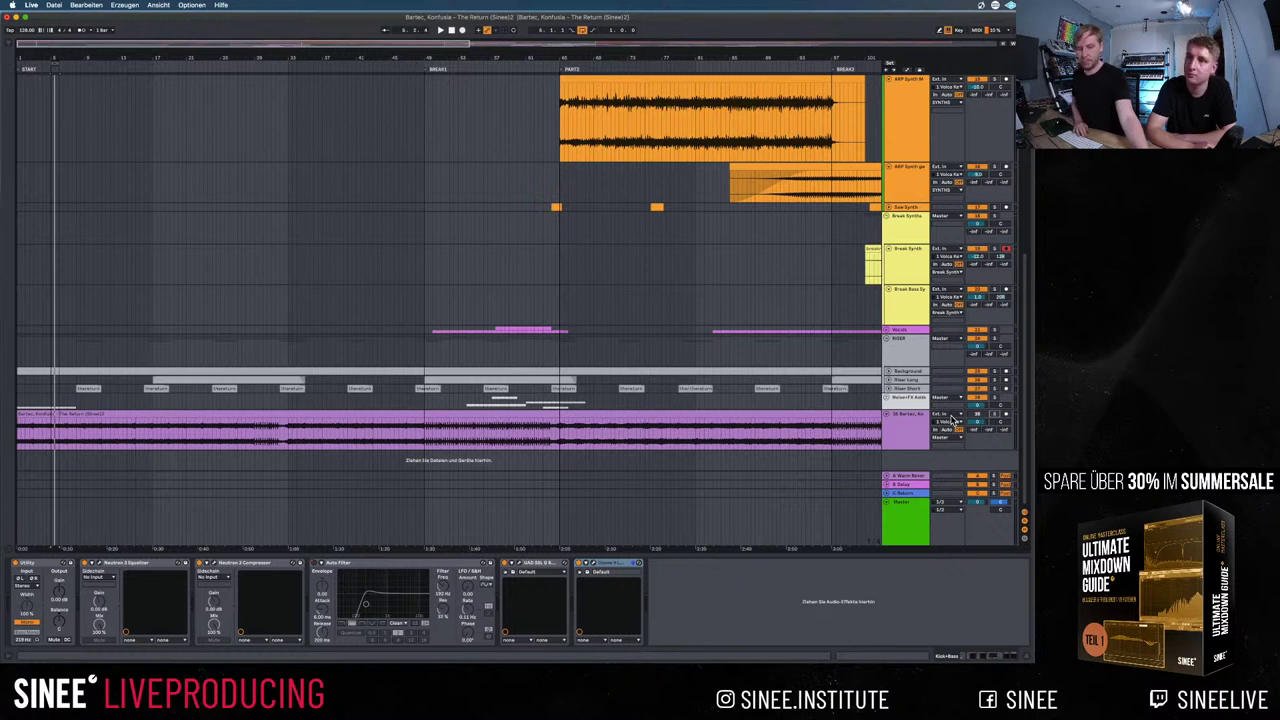
Play the arrangement against the soloed full-song audio track and return to the Kick+Bass group
{"action": "key", "text": "space"}
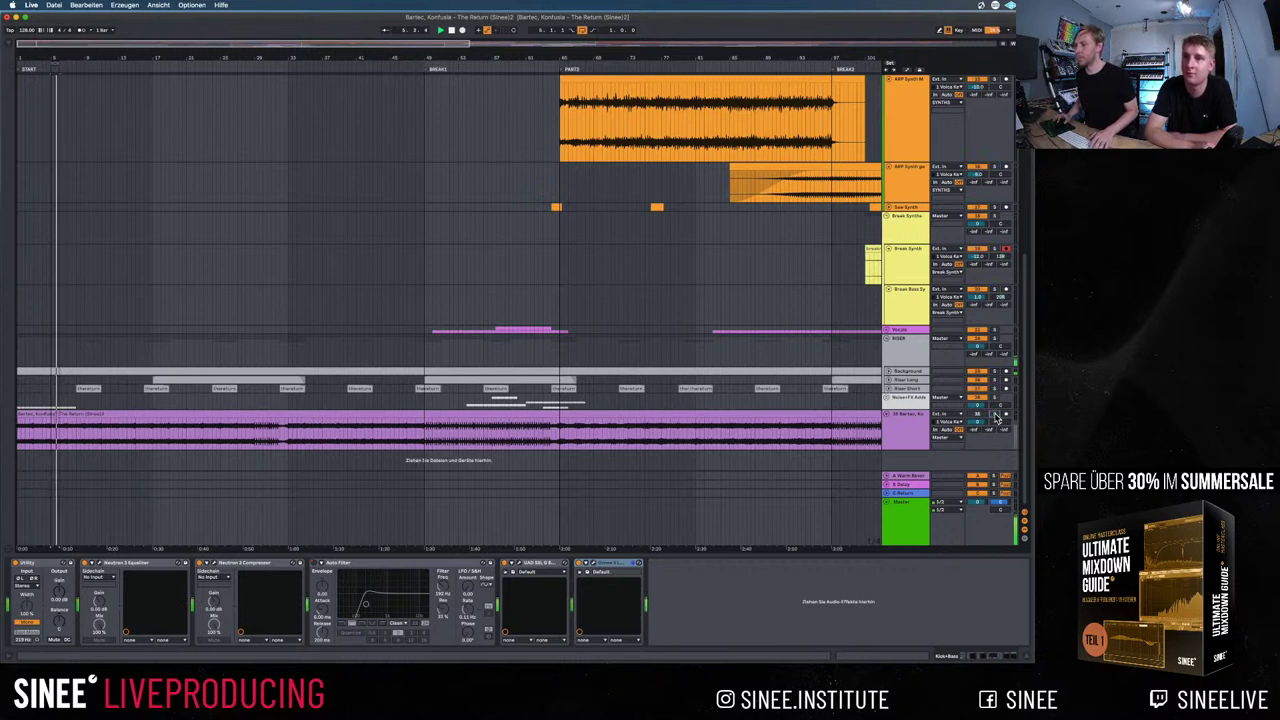
{"action": "left_click", "coordinate": [995, 415]}
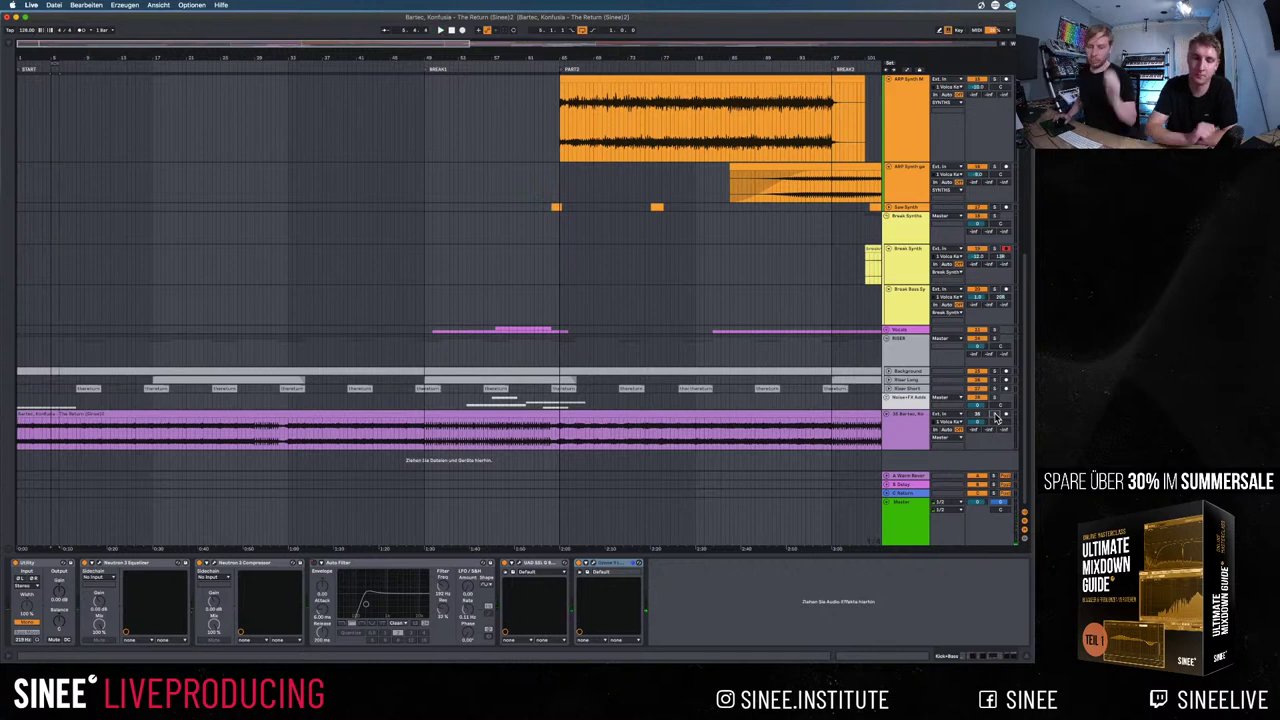
{"action": "scroll", "coordinate": [857, 334], "scroll_direction": "up", "scroll_amount": 10}
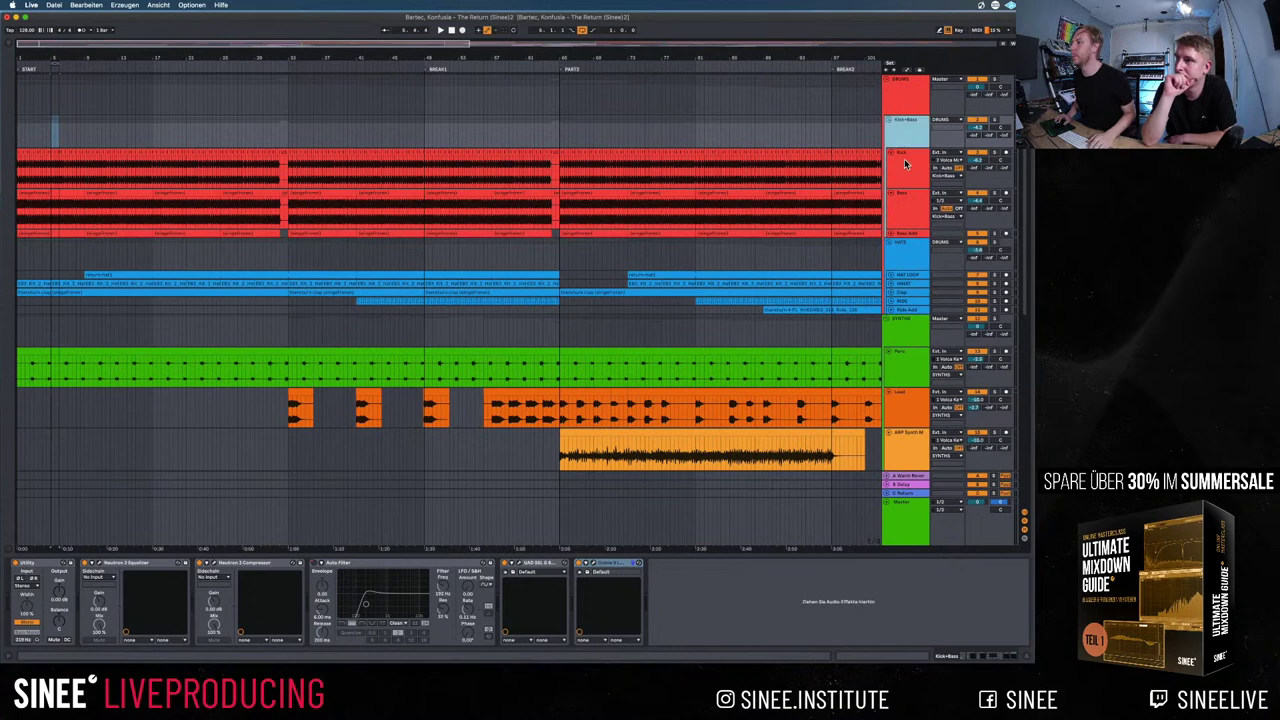
Make the two deepest notch cuts in the Kick track's EQ Eight shallower and compare the playback with the EQ off and on
{"action": "left_click", "coordinate": [904, 160]}
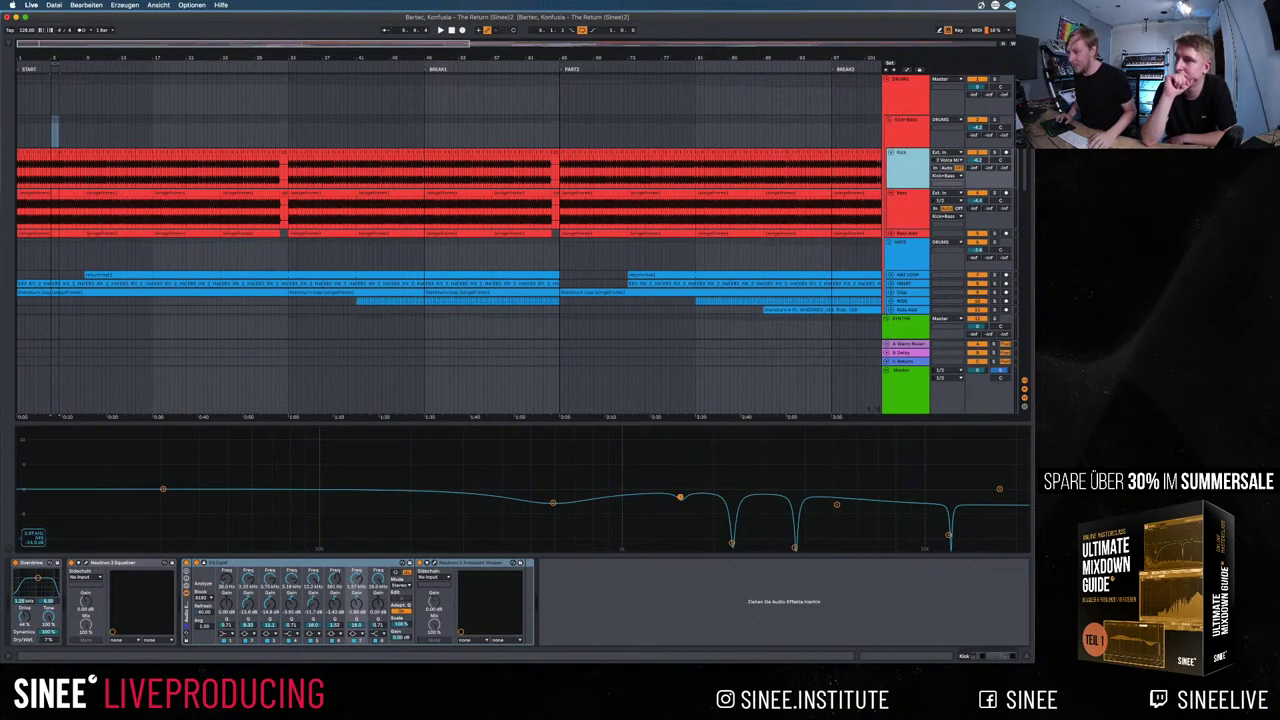
{"action": "left_click", "coordinate": [795, 549]}
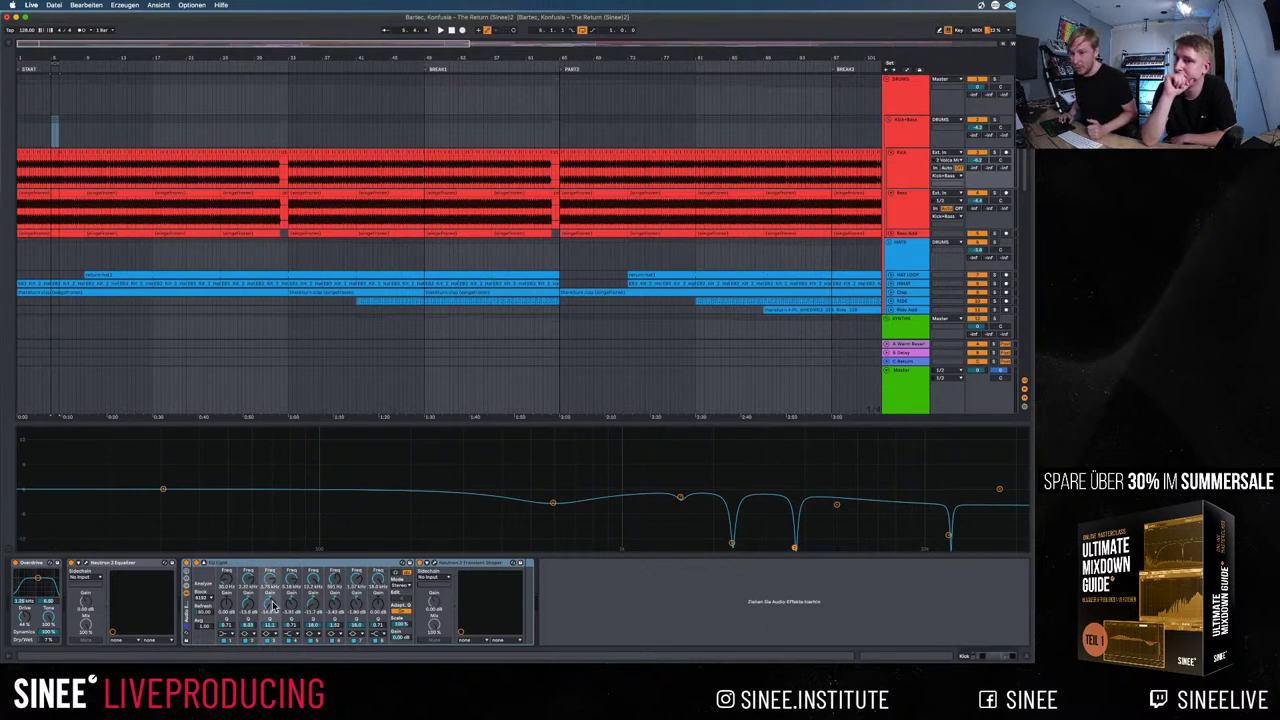
{"action": "mouse_move", "coordinate": [270, 600]}
{"action": "left_mouse_down"}
{"action": "mouse_move", "coordinate": [270, 585]}
{"action": "mouse_move", "coordinate": [247, 610]}
{"action": "left_mouse_up"}
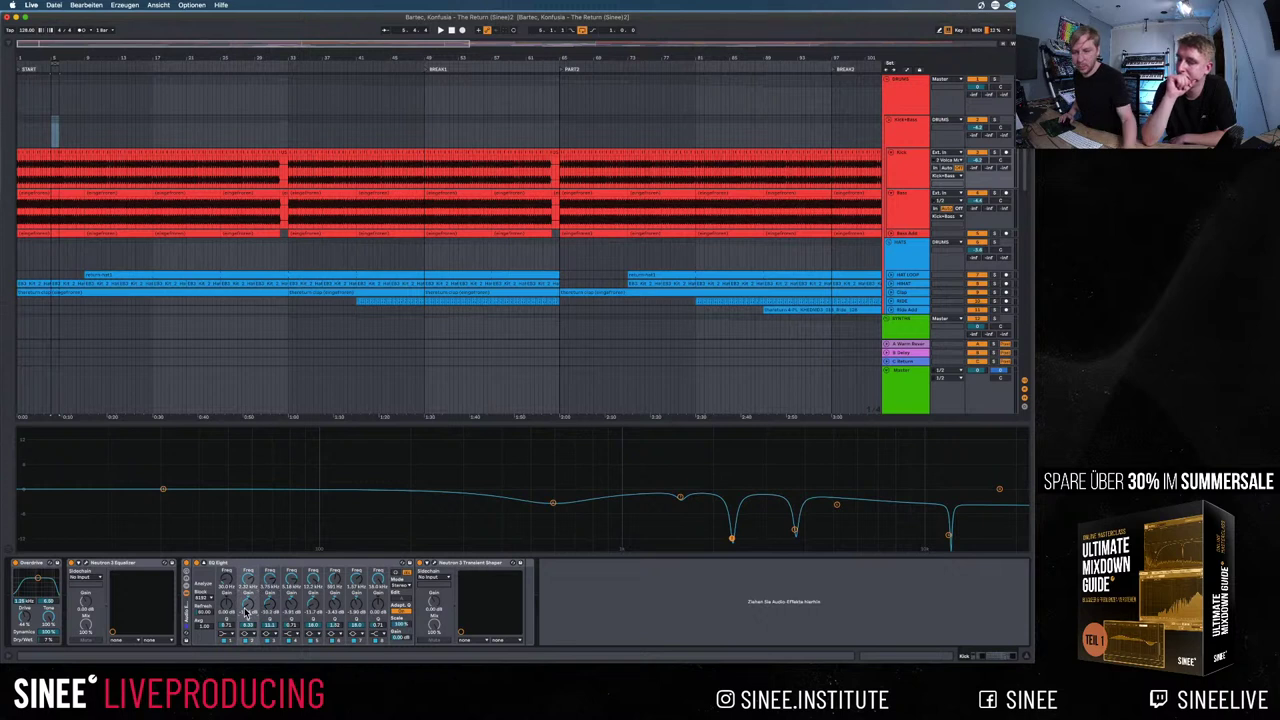
{"action": "key", "text": "space"}
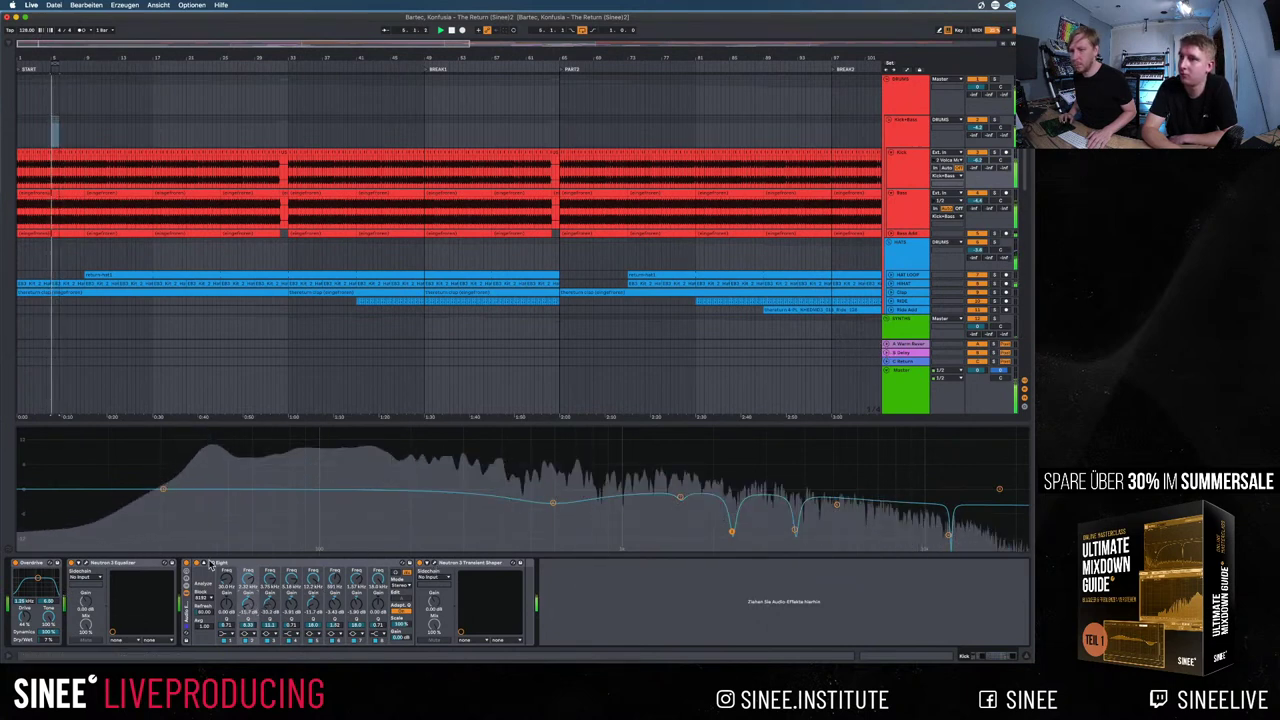
{"action": "left_click", "coordinate": [187, 563]}
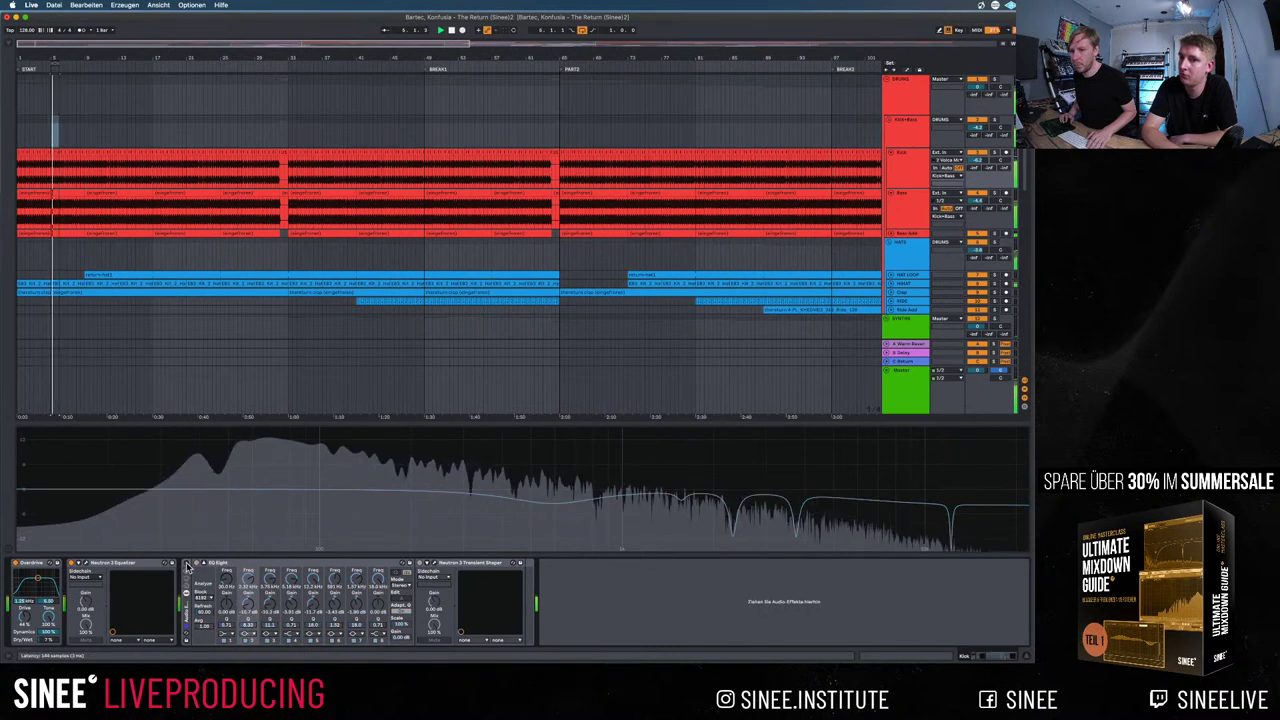
{"action": "left_click", "coordinate": [187, 565]}
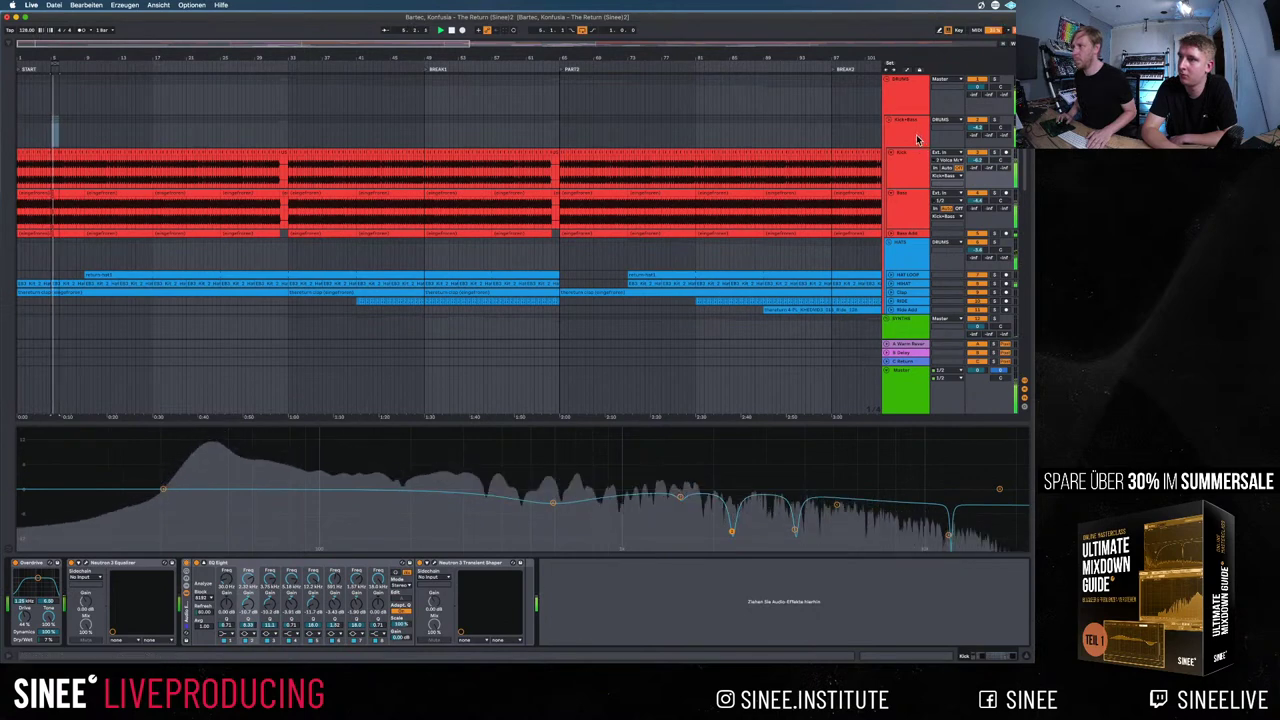
Review the device chains of the Kick+Bass group and its Kick, Bass and Bass Add tracks
{"action": "left_click", "coordinate": [886, 319]}
{"action": "left_click", "coordinate": [912, 135]}
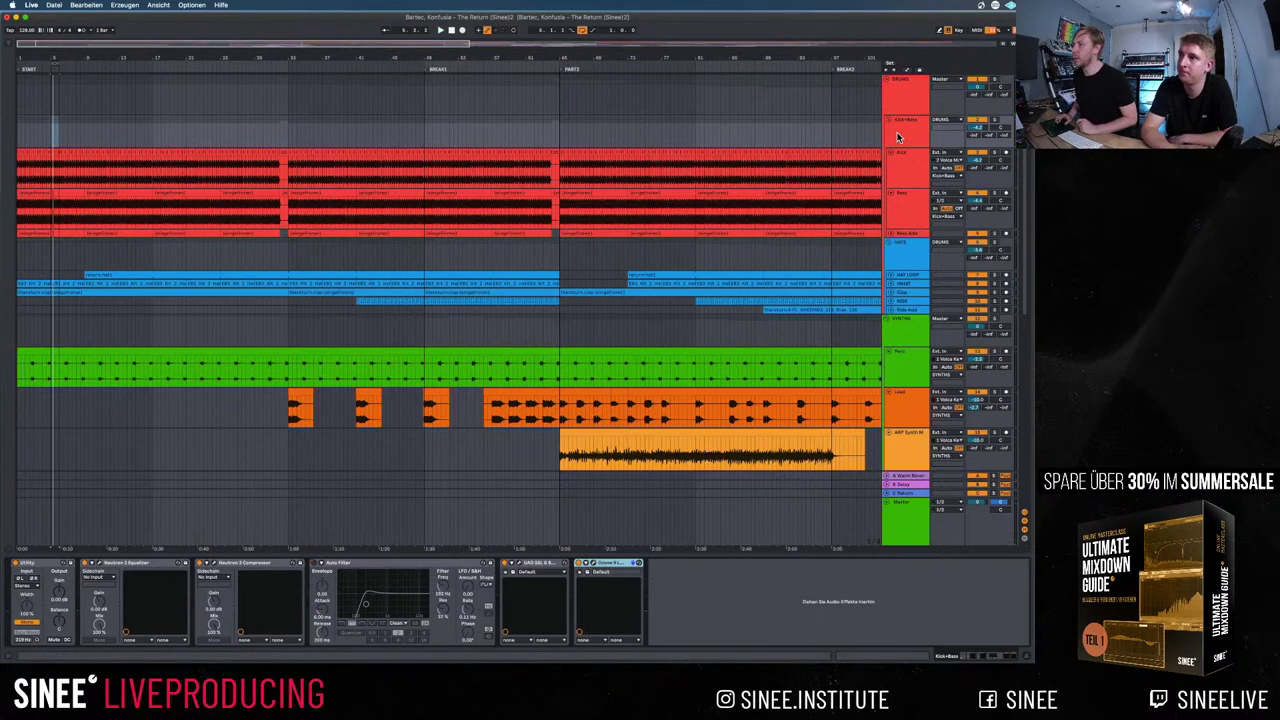
{"action": "left_click", "coordinate": [904, 163]}
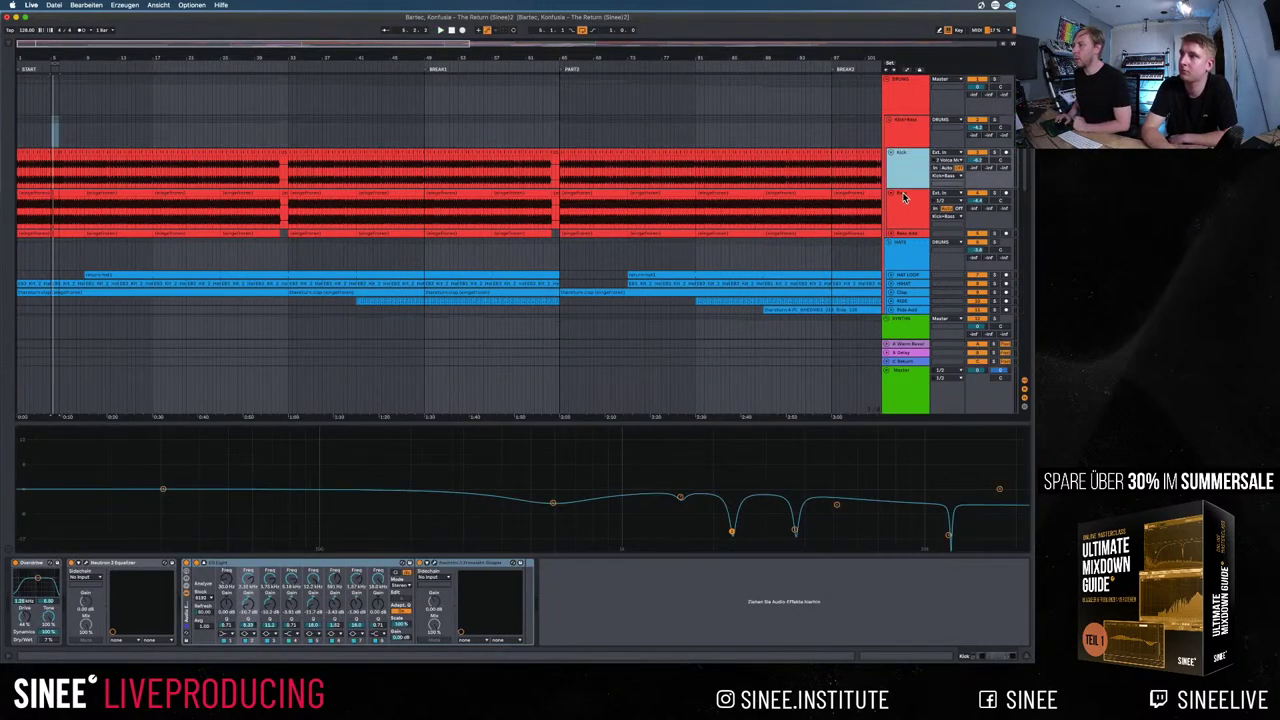
{"action": "left_click", "coordinate": [904, 197]}
{"action": "left_click", "coordinate": [907, 234]}
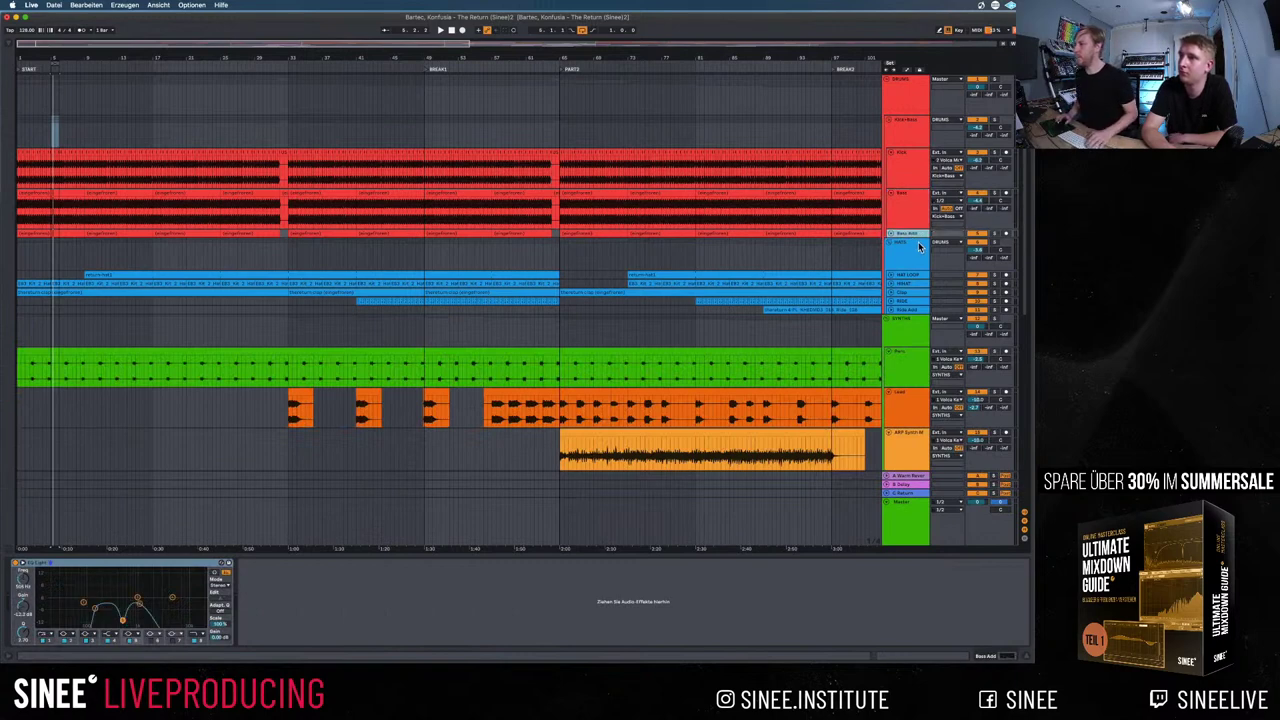
Solo the HATS group and play it from about bar 45
{"action": "left_click", "coordinate": [915, 250]}
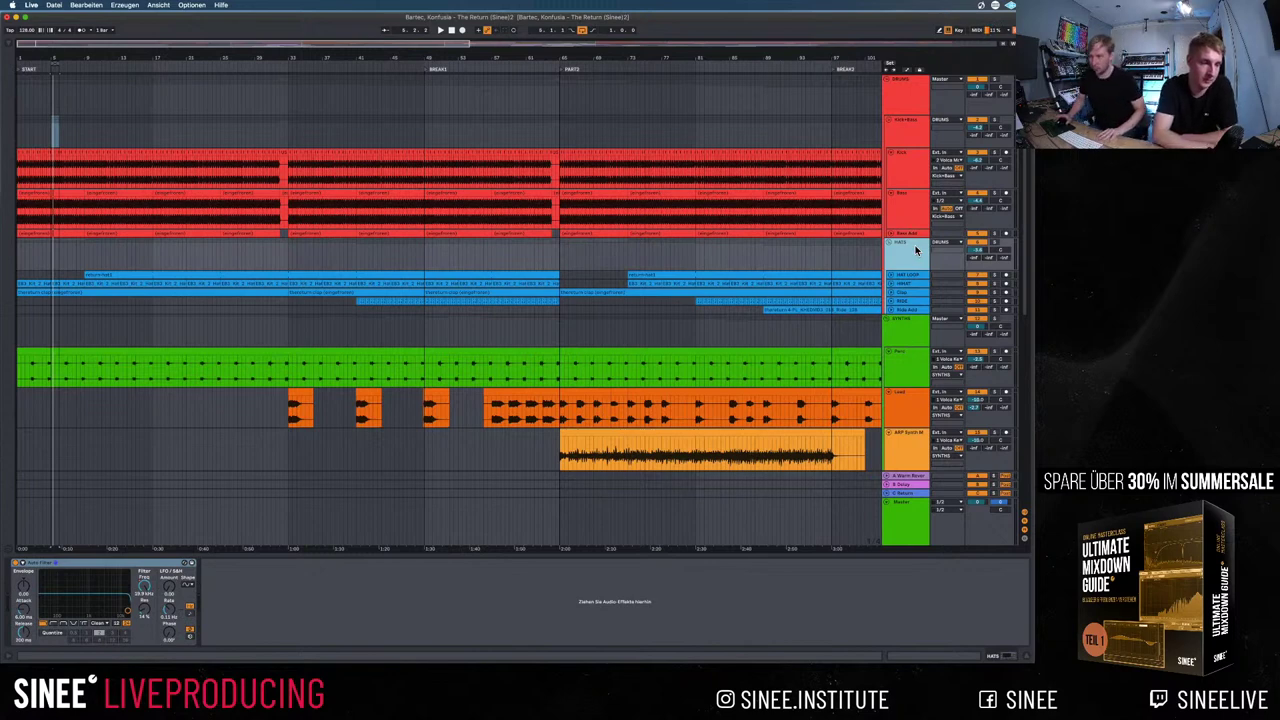
{"action": "left_click", "coordinate": [390, 250]}
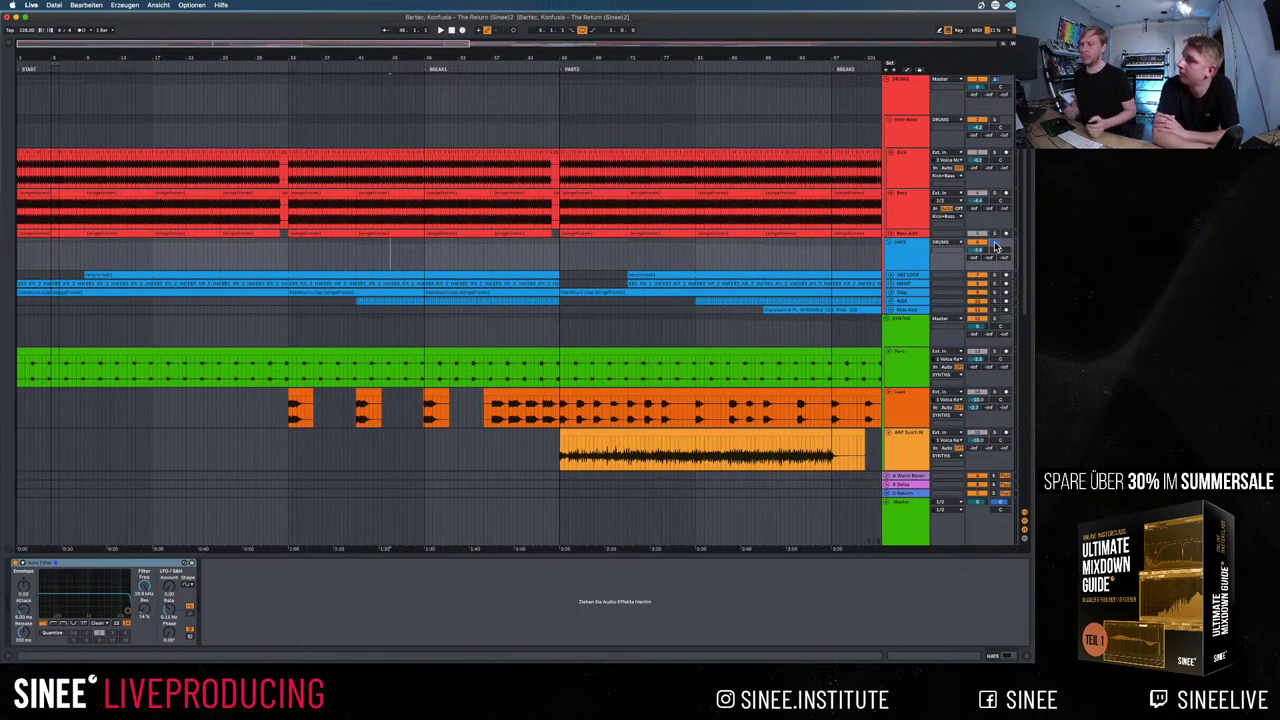
{"action": "key", "text": "space"}
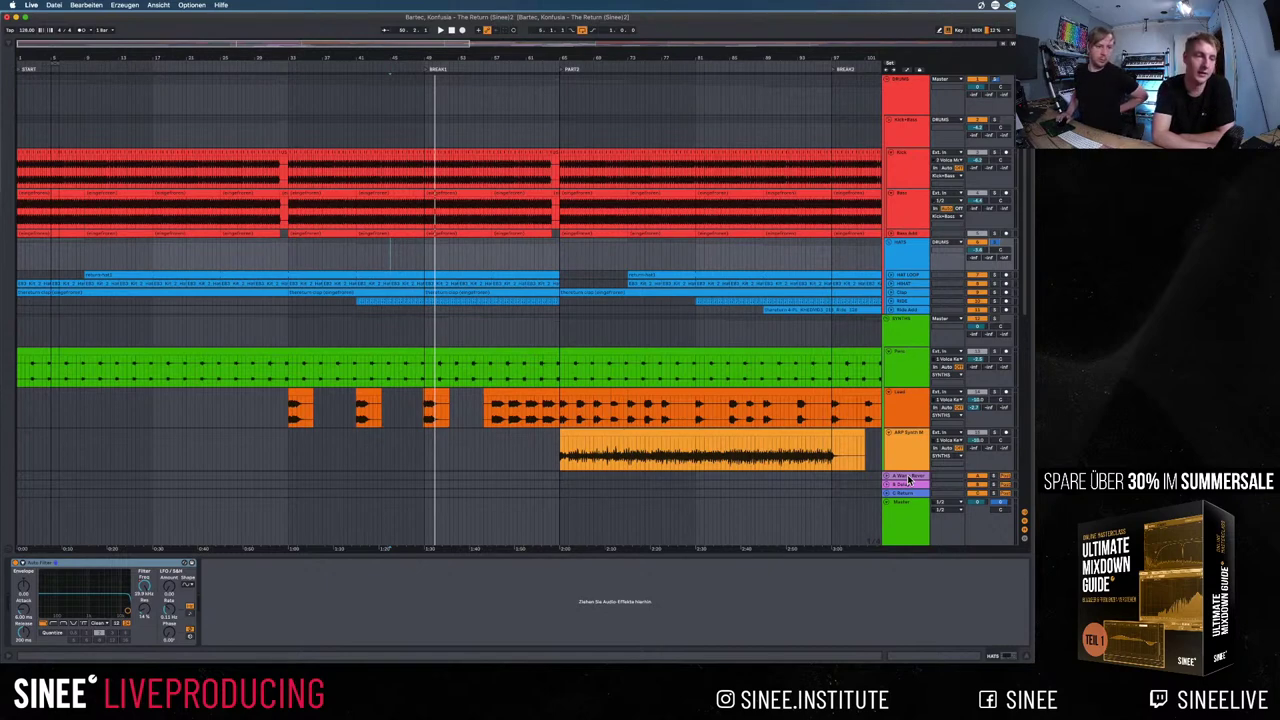
Open the Ozone Low End Focus on the Kick+Bass group, check its channel mode choices and close its window
{"action": "left_click", "coordinate": [911, 168]}
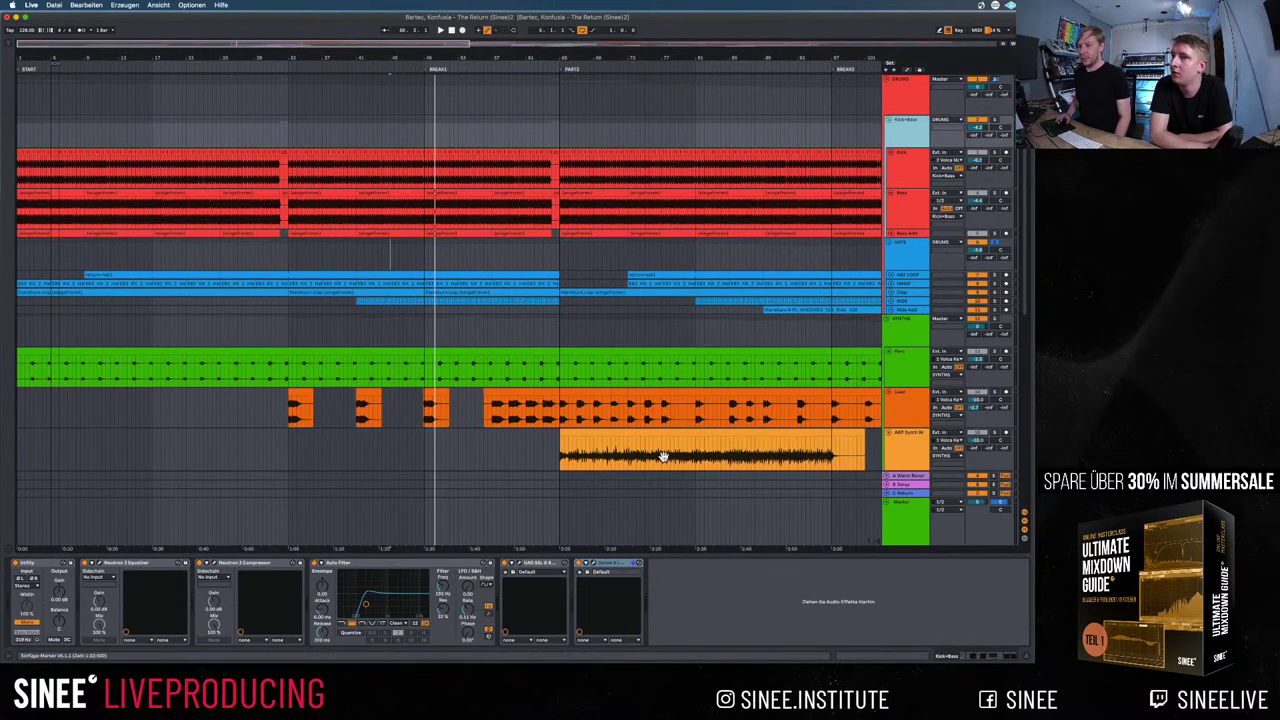
{"action": "left_click", "coordinate": [597, 564]}
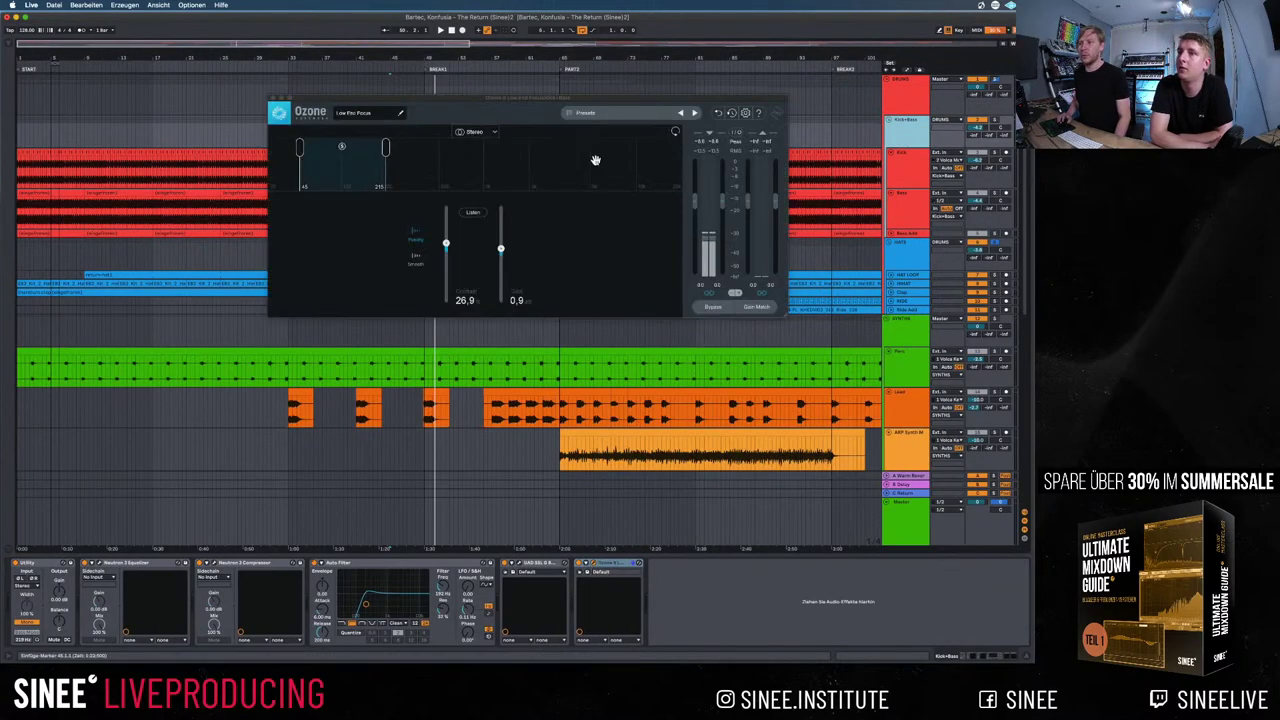
{"action": "left_click_drag", "start_coordinate": [568, 103], "coordinate": [519, 104]}
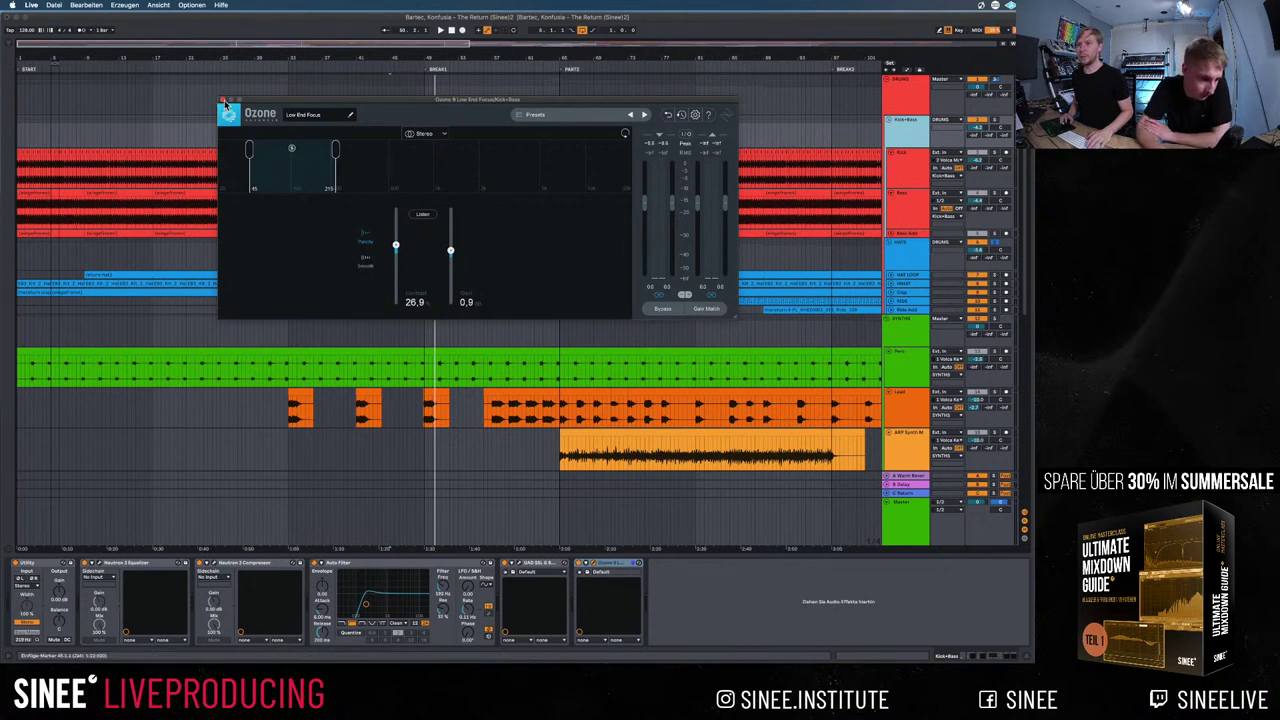
{"action": "left_click", "coordinate": [440, 134]}
{"action": "left_click", "coordinate": [441, 134]}
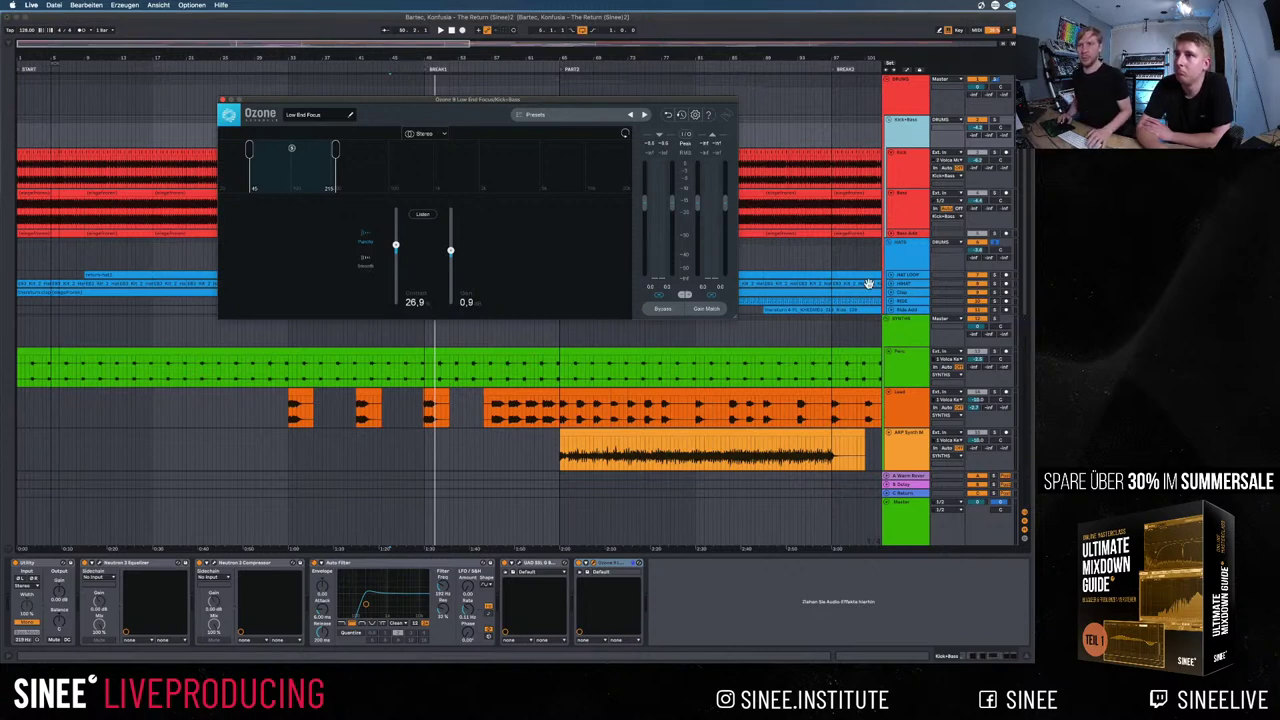
{"action": "left_click", "coordinate": [223, 102]}
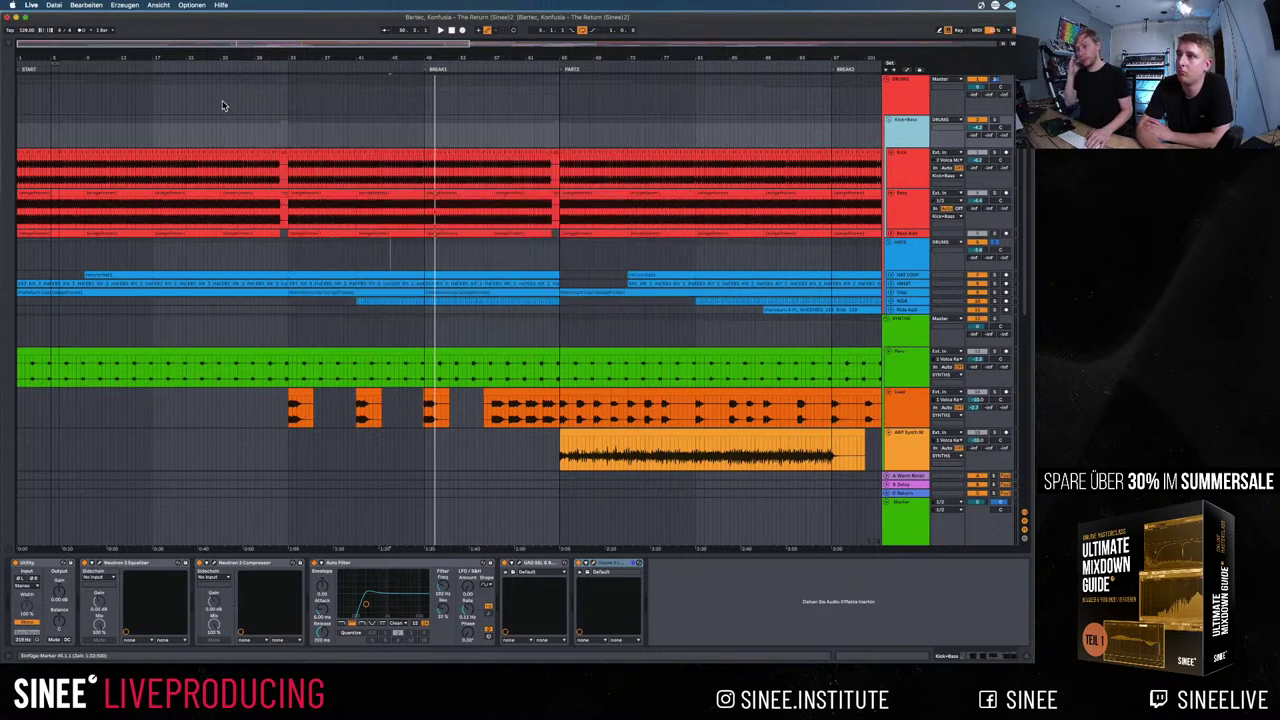
Listen to the soloed HATS group again and create a new return track below the existing returns
{"action": "left_click", "coordinate": [919, 252]}
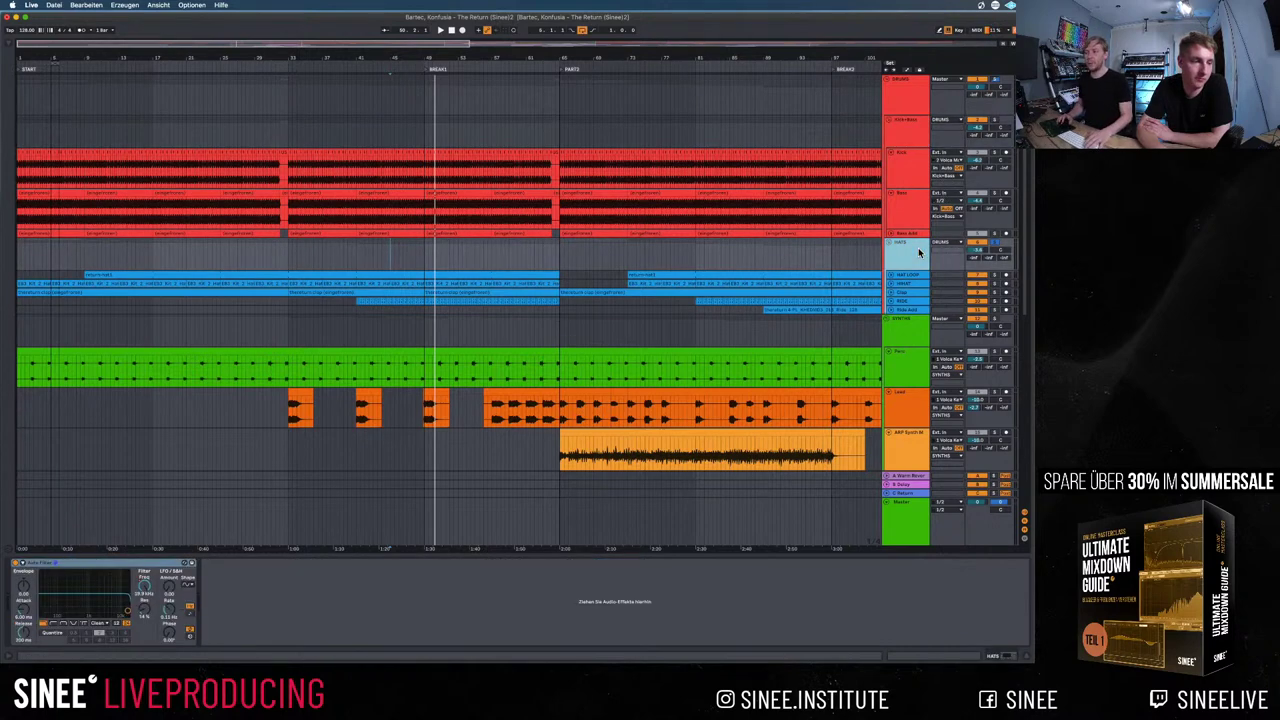
{"action": "key", "text": "space"}
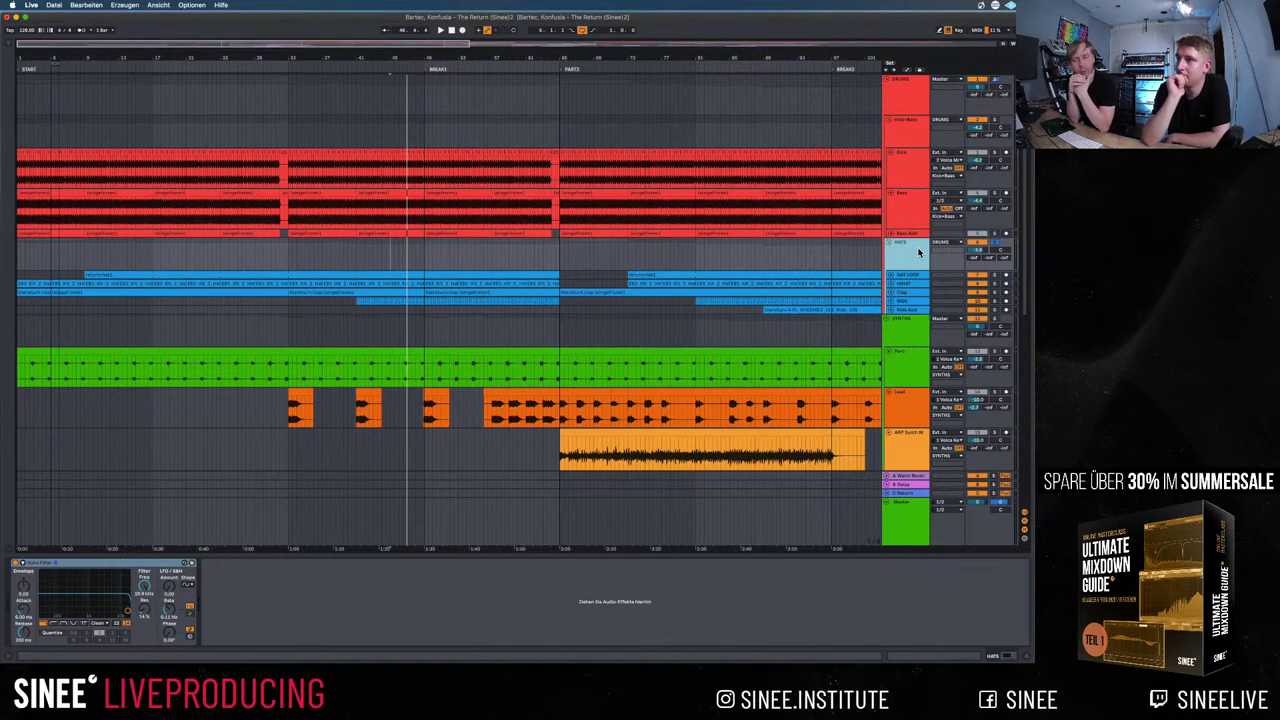
{"action": "left_click", "coordinate": [897, 497]}
{"action": "left_click", "coordinate": [55, 5]}
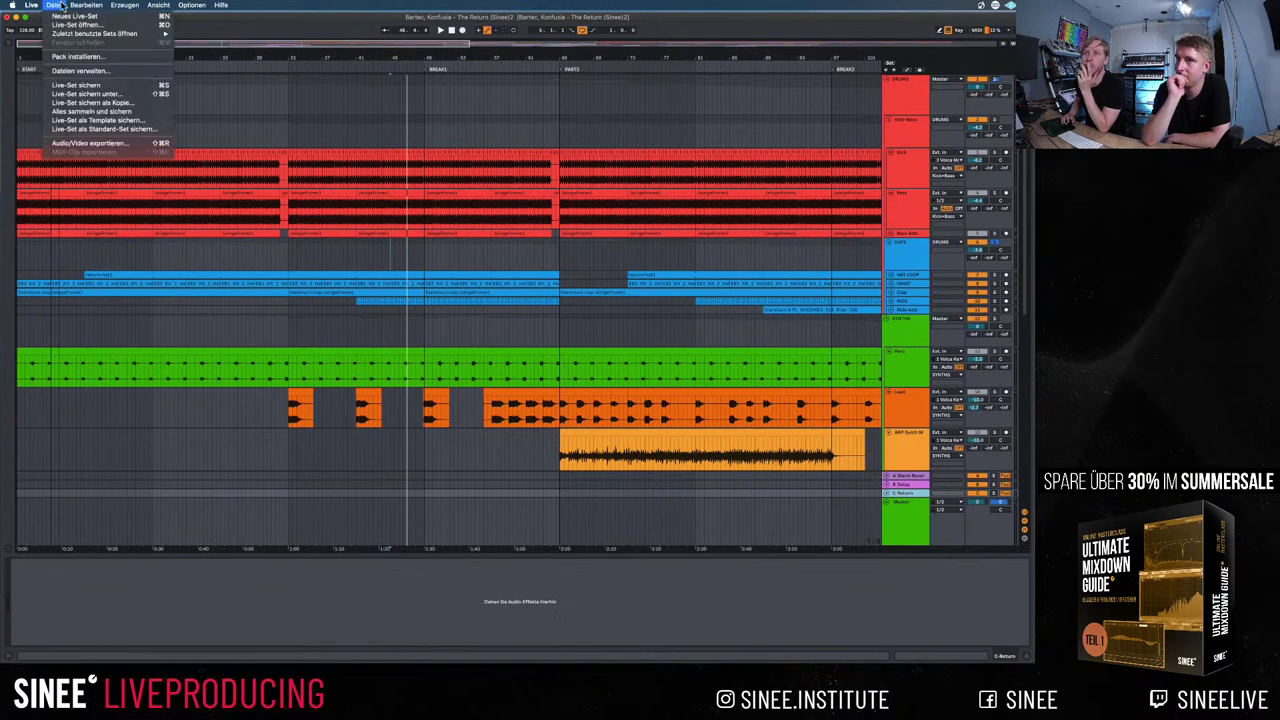
{"action": "mouse_move", "coordinate": [124, 5]}
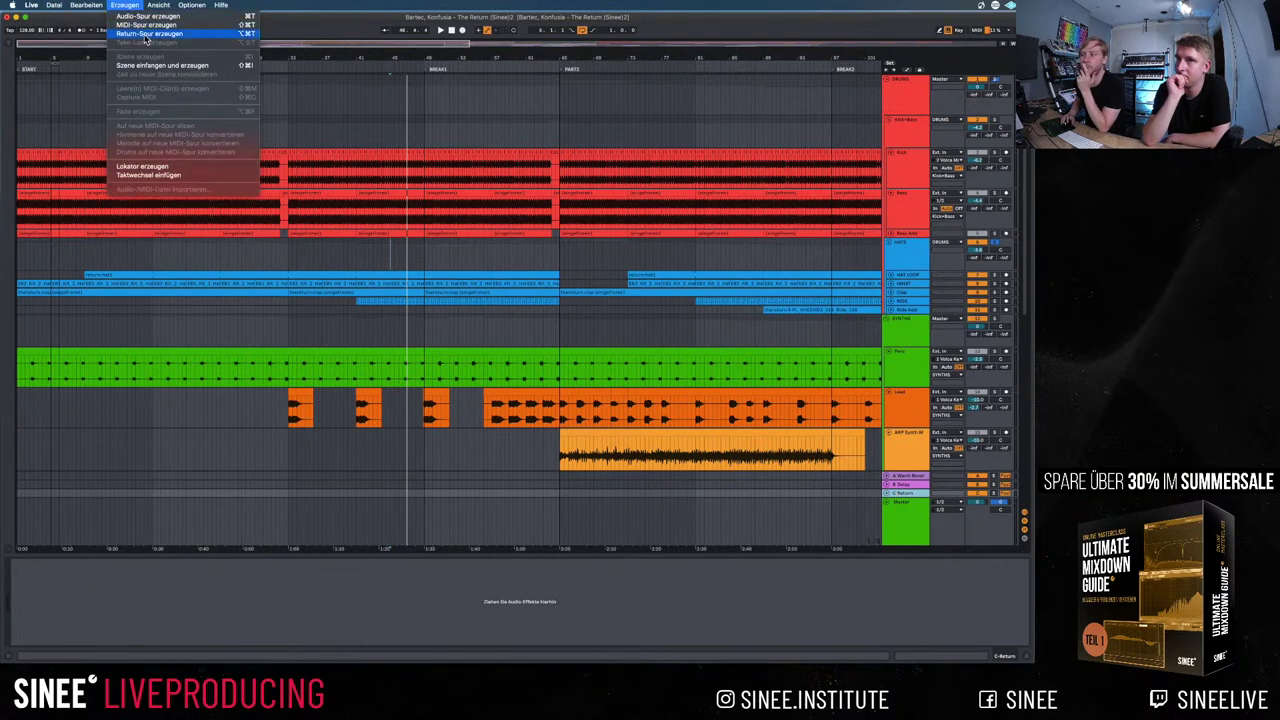
{"action": "left_click", "coordinate": [146, 35]}
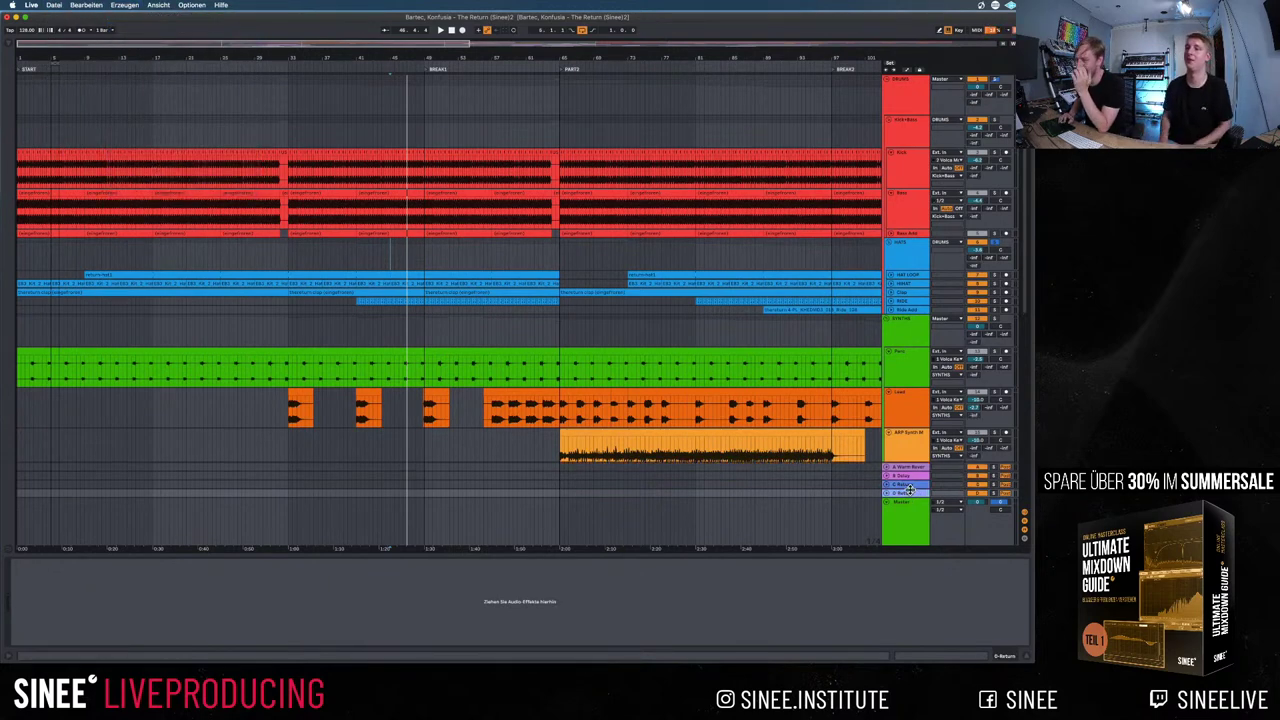
Search all browser results for "arturia" and place Rev INTENSITY on the new return track D
{"action": "left_click", "coordinate": [9, 46]}
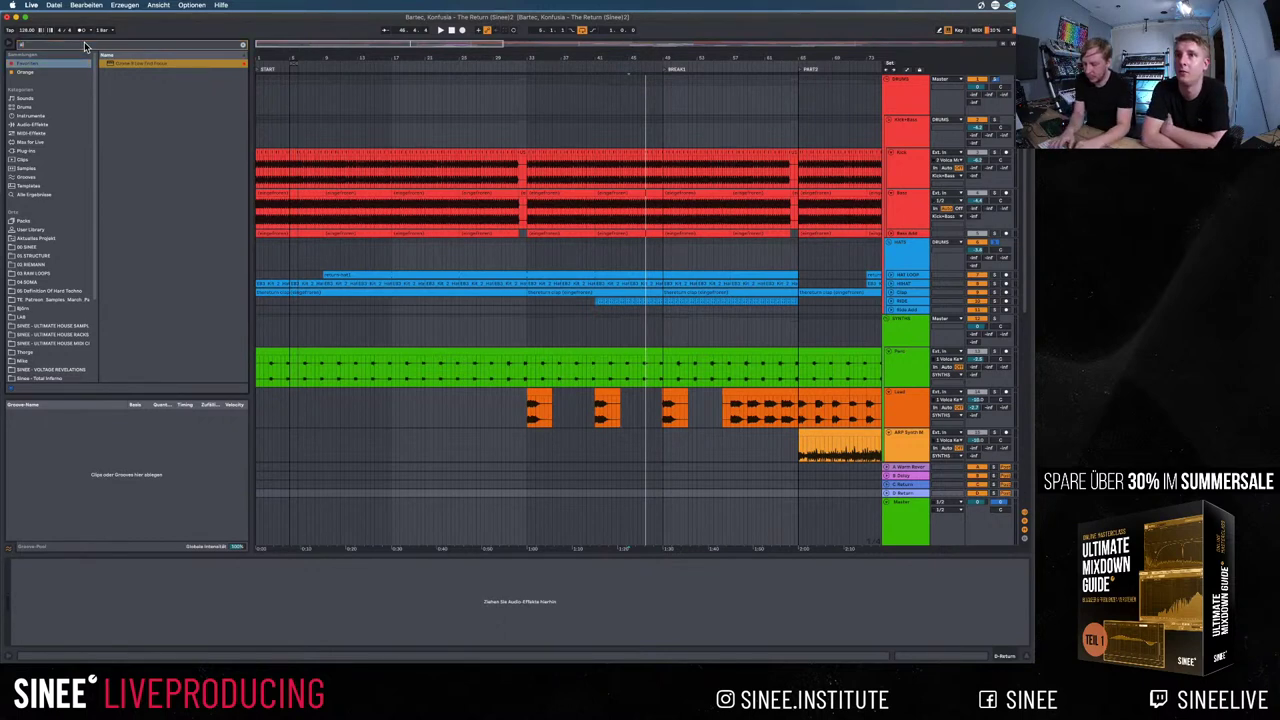
{"action": "type", "text": "rpeggi"}
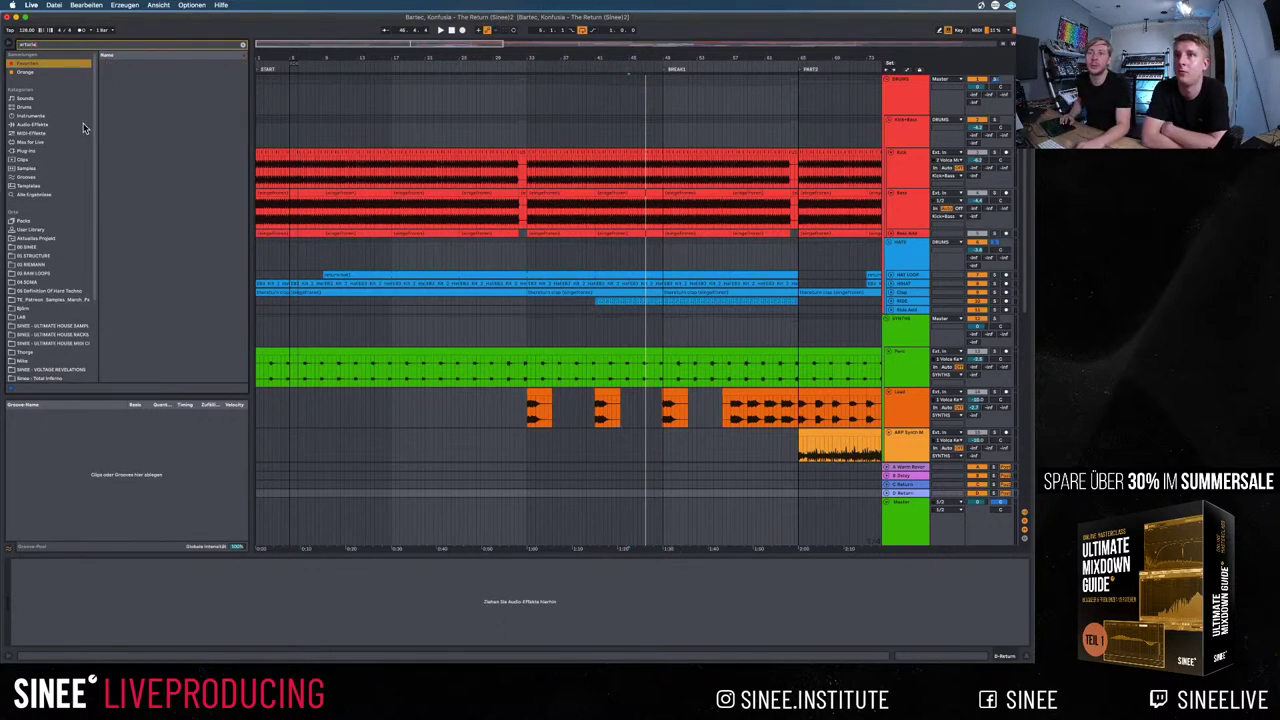
{"action": "left_click", "coordinate": [50, 194]}
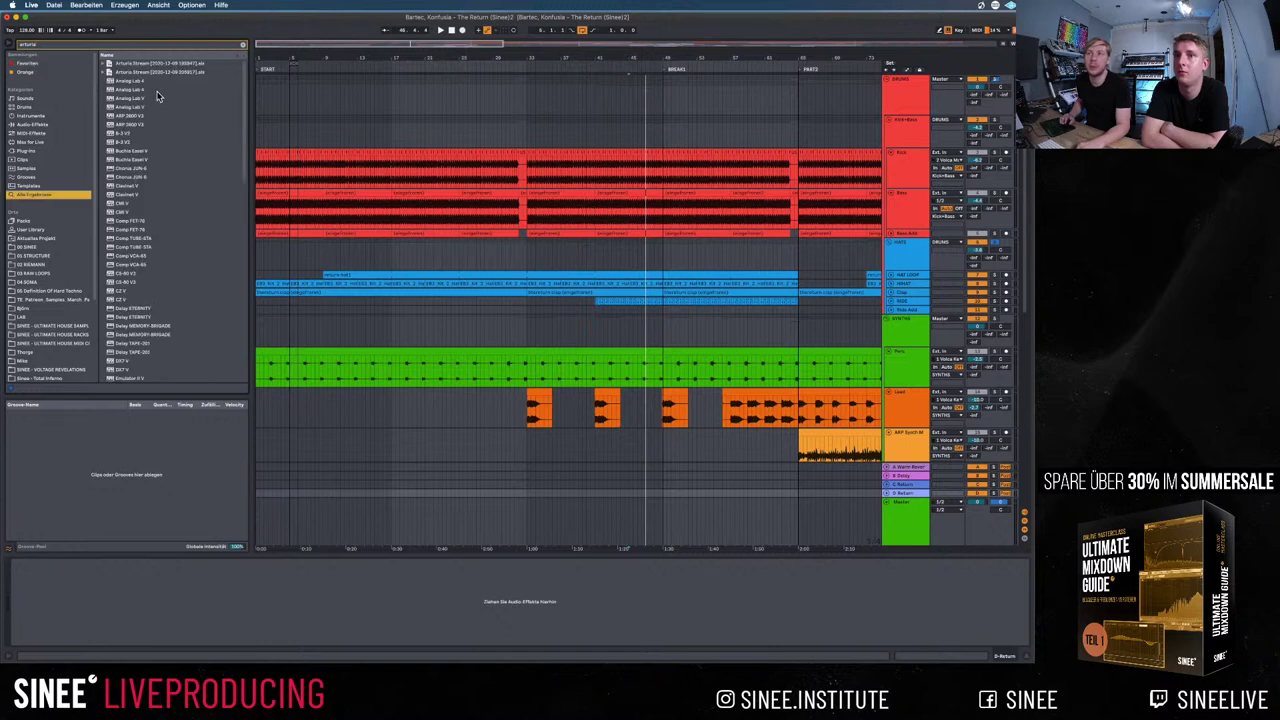
{"action": "scroll", "coordinate": [155, 220], "scroll_direction": "down", "scroll_amount": 2}
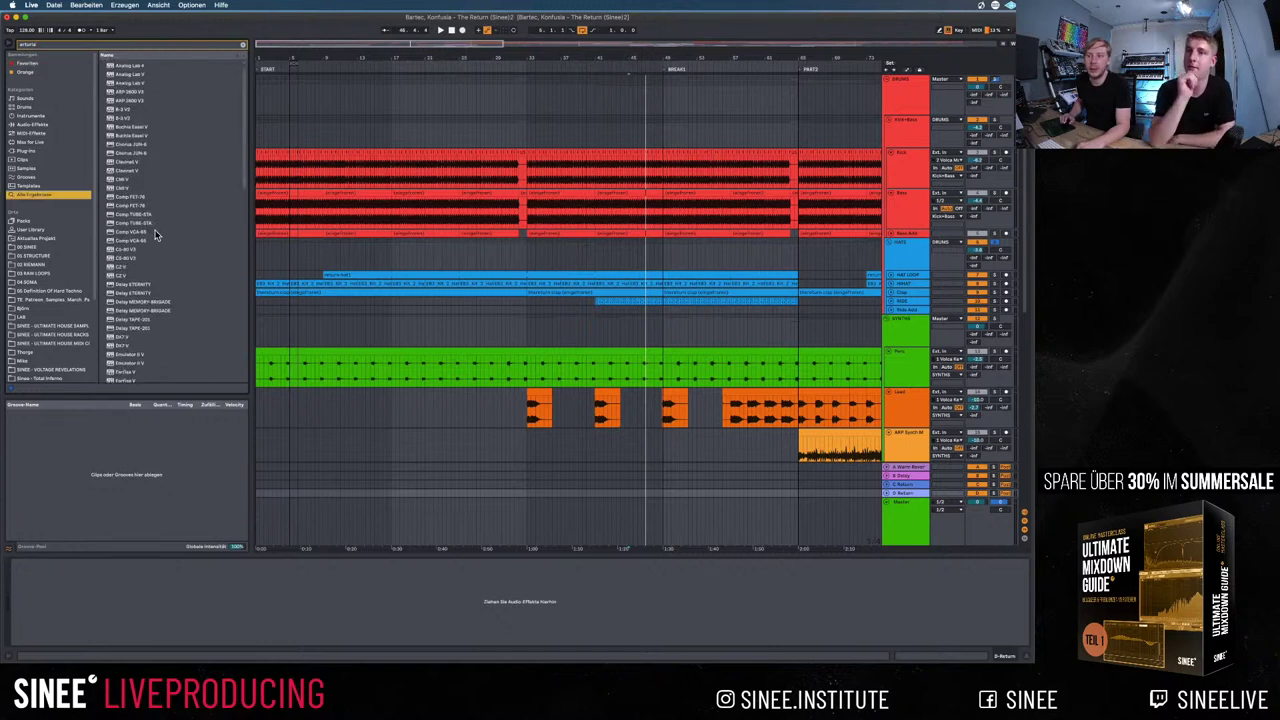
{"action": "scroll", "coordinate": [155, 240], "scroll_direction": "down", "scroll_amount": 15}
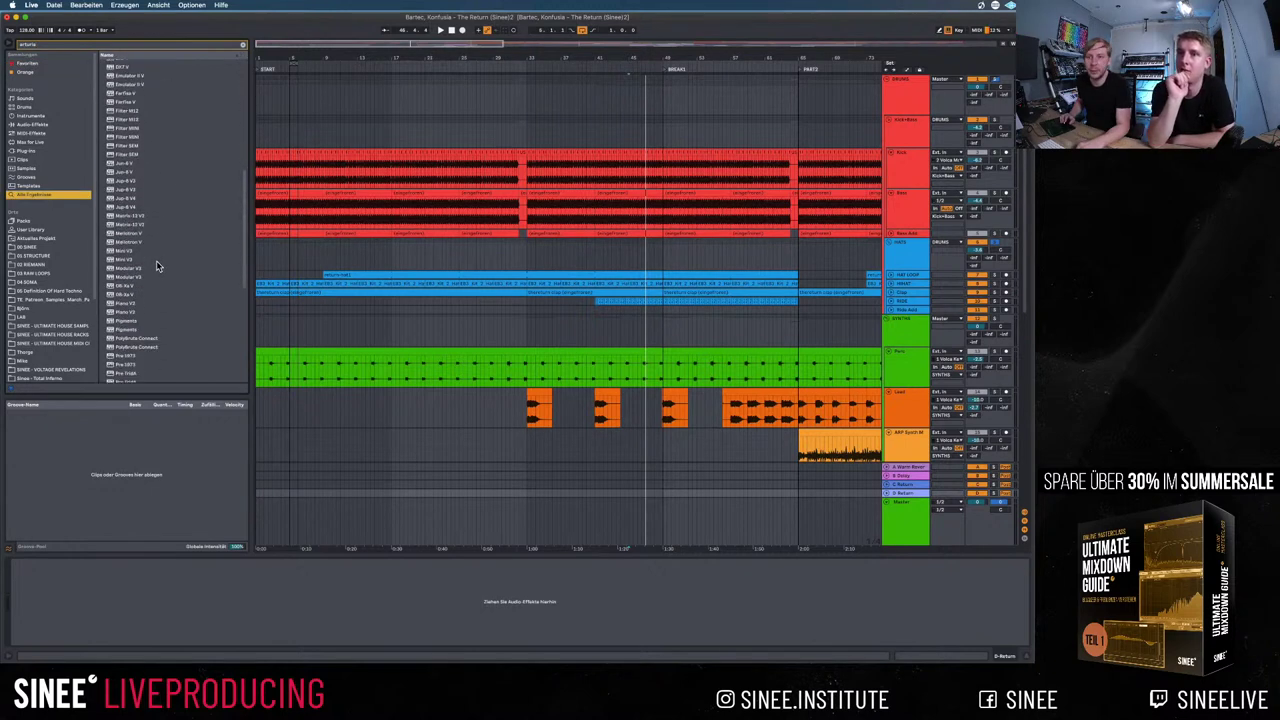
{"action": "scroll", "coordinate": [156, 266], "scroll_direction": "down", "scroll_amount": 7}
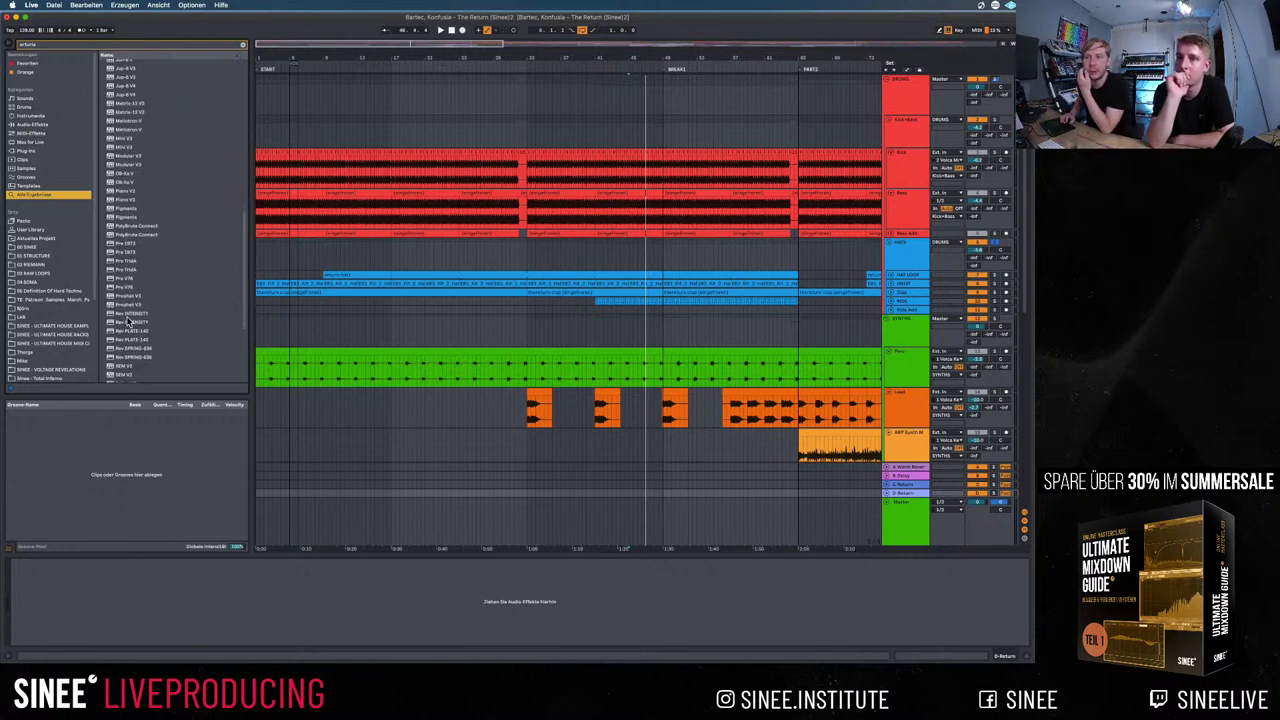
{"action": "left_click", "coordinate": [125, 314]}
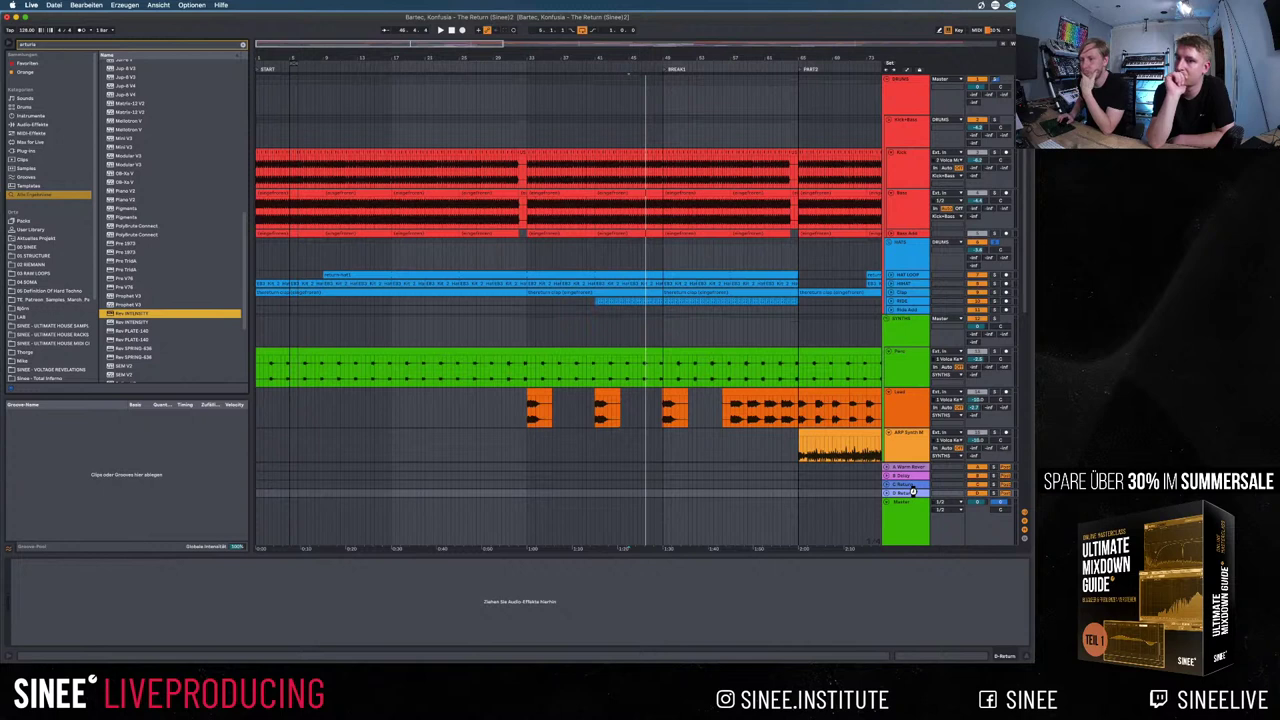
{"action": "left_click_drag", "start_coordinate": [913, 496], "coordinate": [913, 496]}
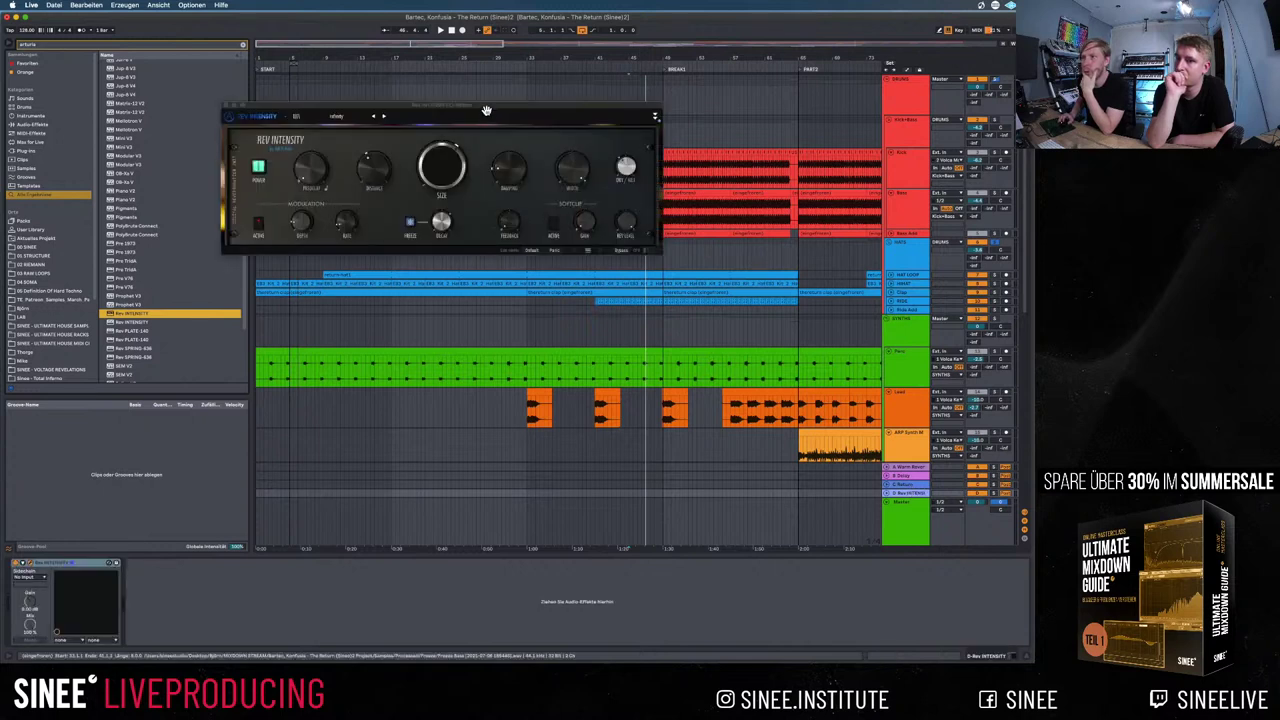
{"action": "left_click_drag", "start_coordinate": [495, 115], "coordinate": [539, 99]}
{"action": "mouse_move", "coordinate": [497, 149]}
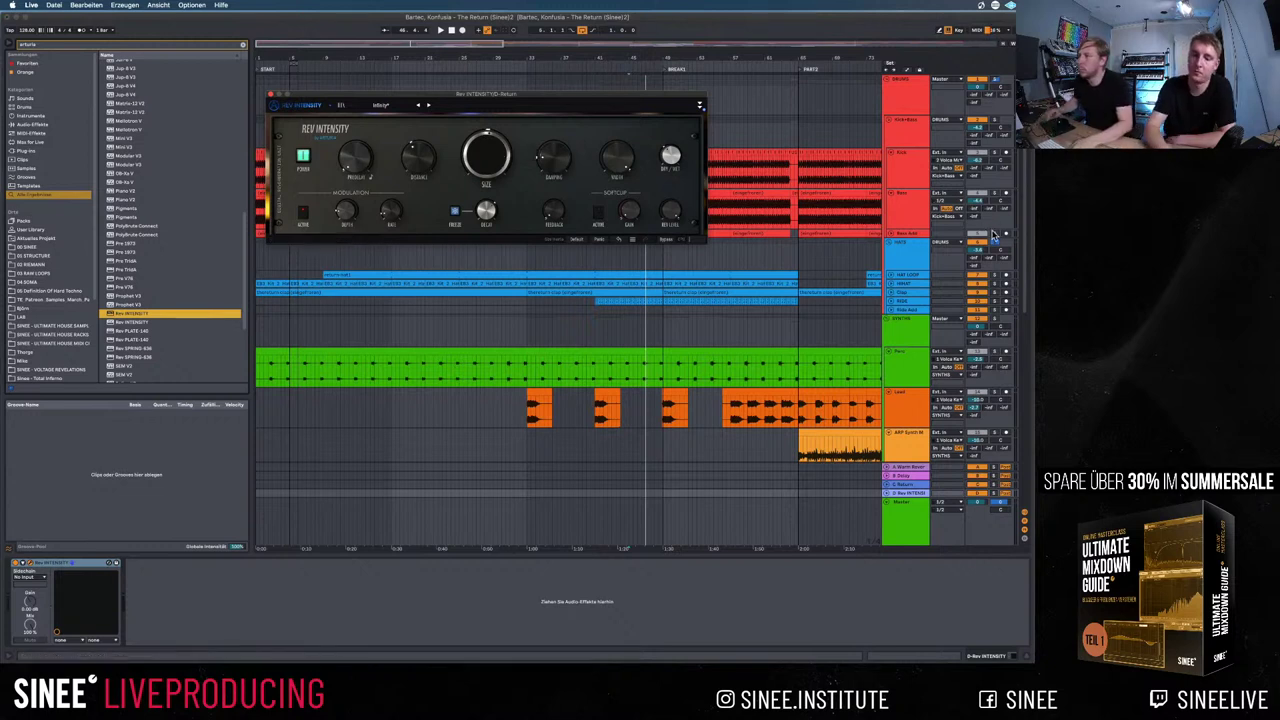
During playback, unfold HAT LOOP, the track beneath it and Clap, and raise their sends to the Rev INTENSITY return
{"action": "key", "text": "space"}
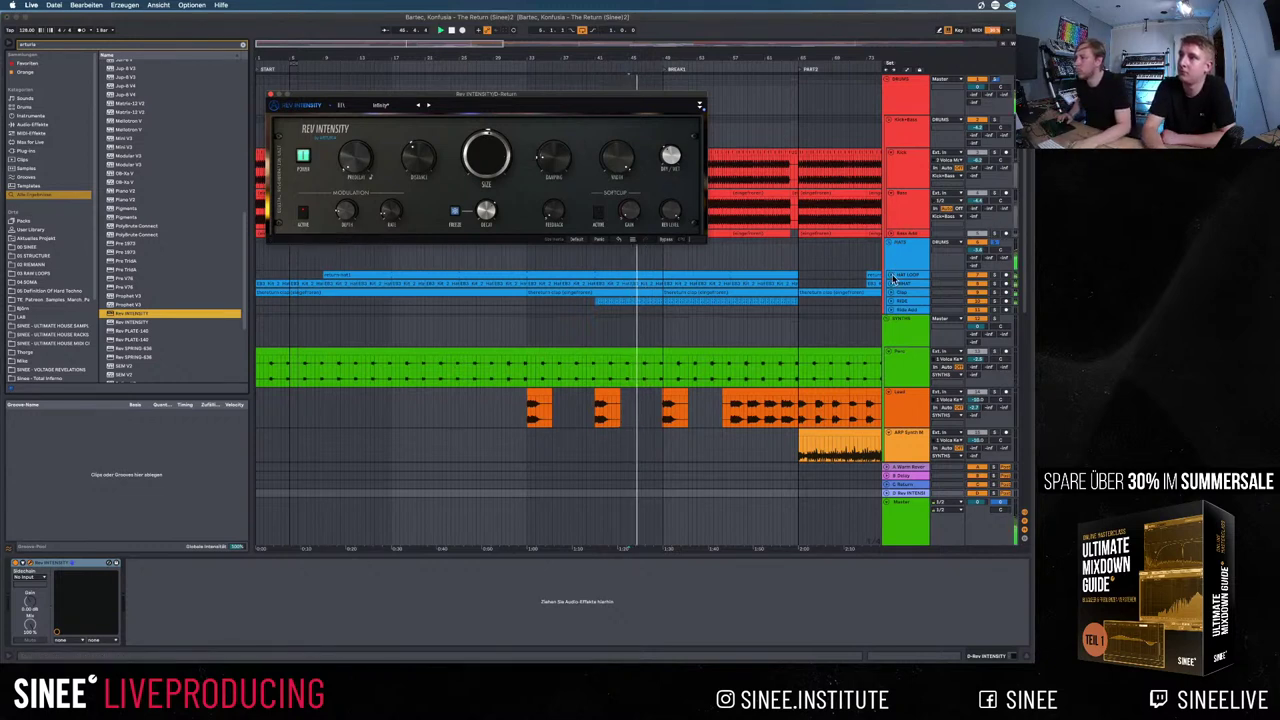
{"action": "left_click", "coordinate": [931, 283]}
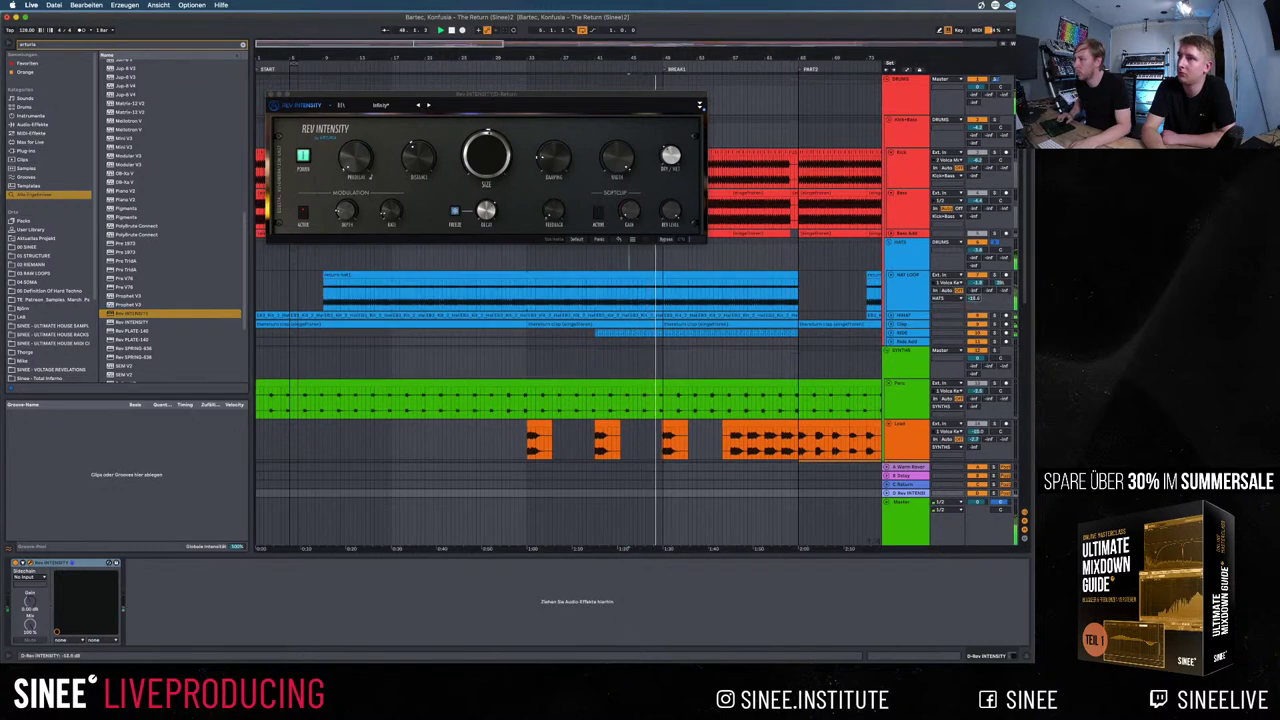
{"action": "left_click", "coordinate": [897, 320]}
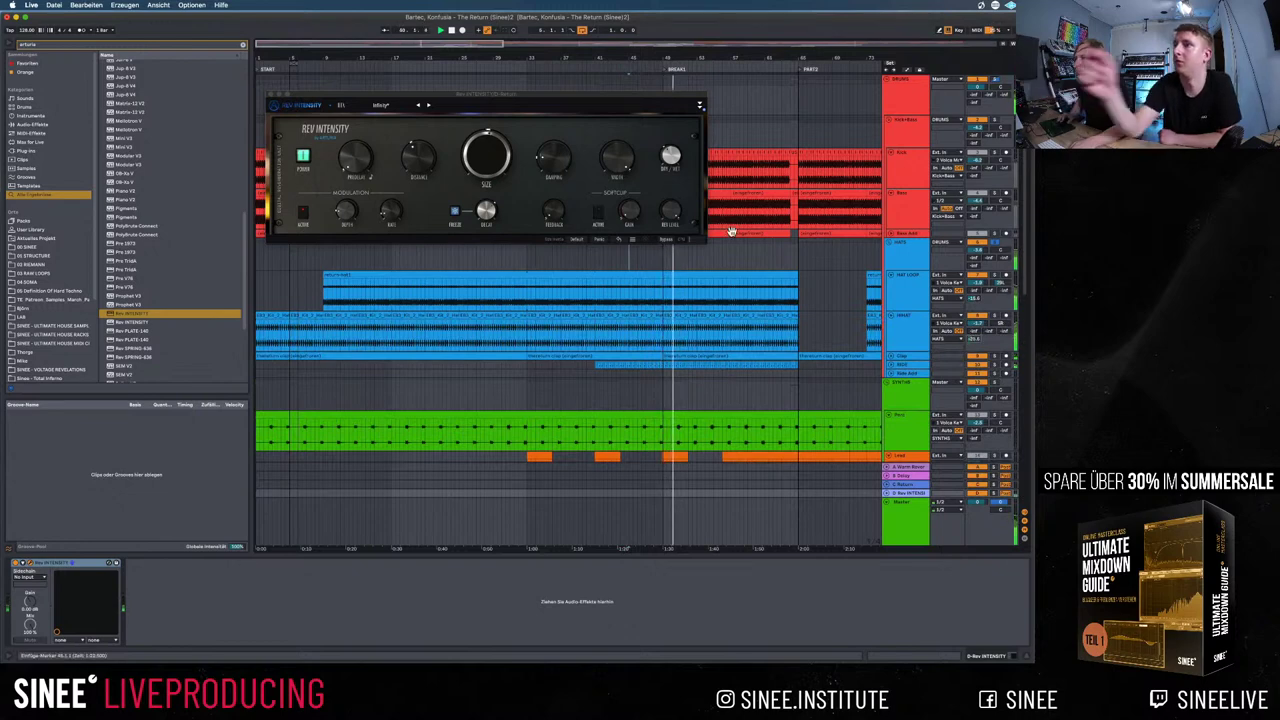
{"action": "left_click", "coordinate": [897, 357]}
{"action": "left_click_drag", "start_coordinate": [975, 382], "coordinate": [975, 390]}
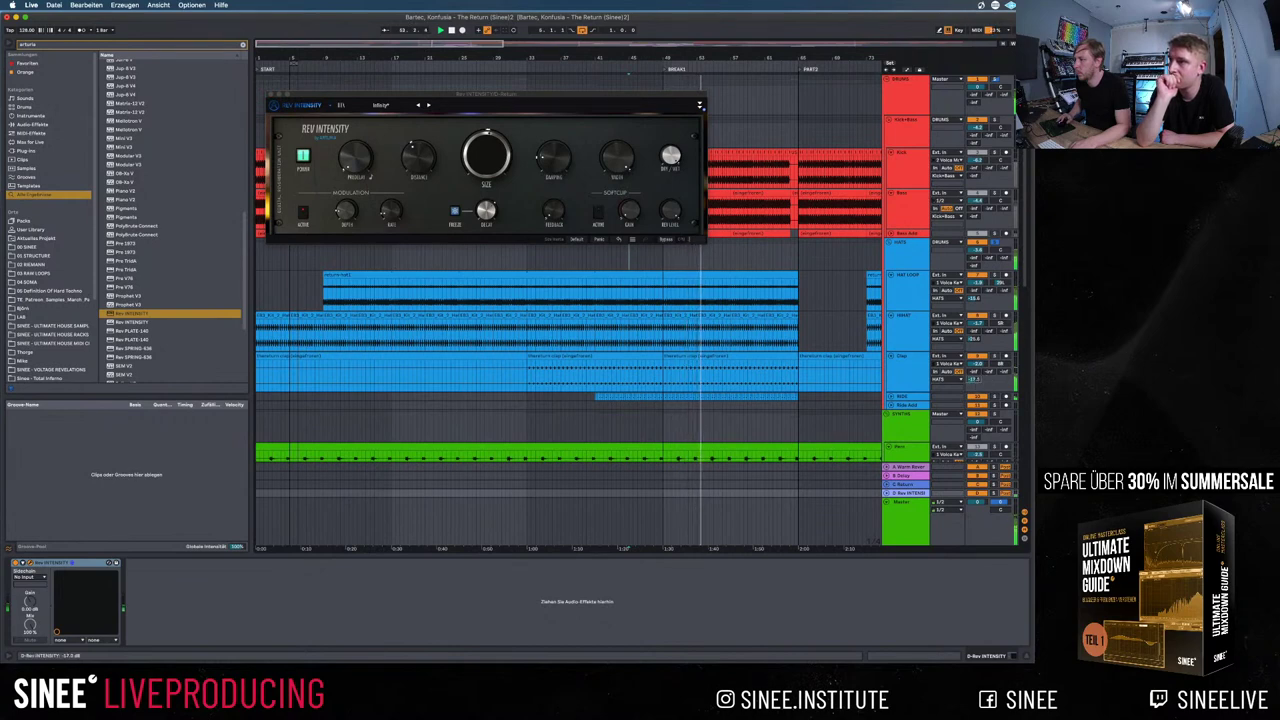
Unfold the RIDE track, raise its send to the Rev INTENSITY return, and shape the reverb with a size of 0.580 and adjusted damping
{"action": "left_click", "coordinate": [897, 397]}
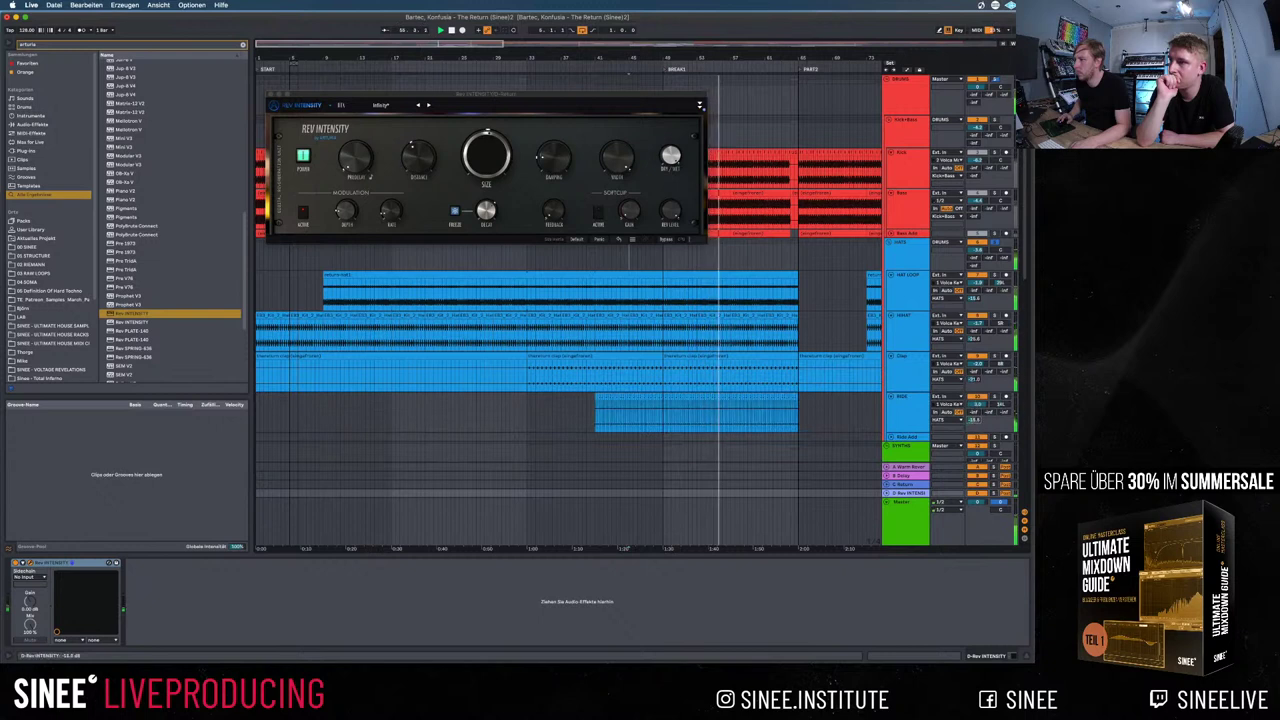
{"action": "left_click_drag", "start_coordinate": [977, 395], "coordinate": [977, 408]}
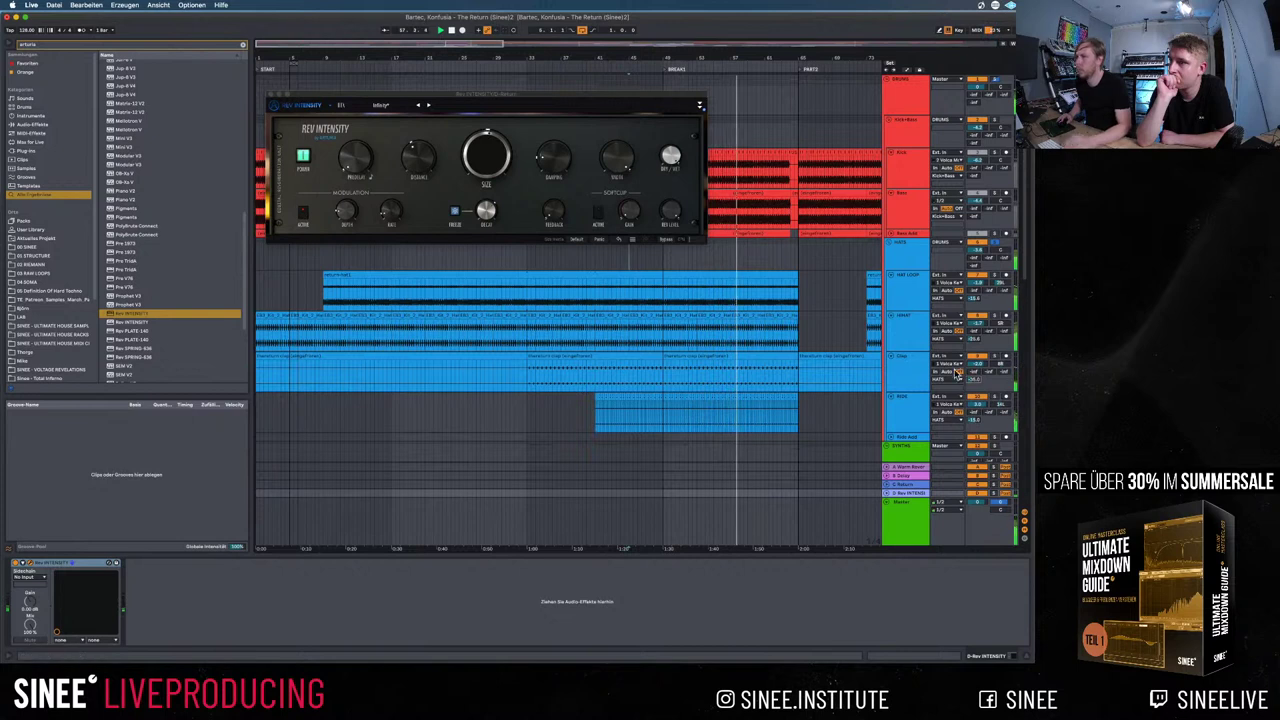
{"action": "mouse_move", "coordinate": [629, 210]}
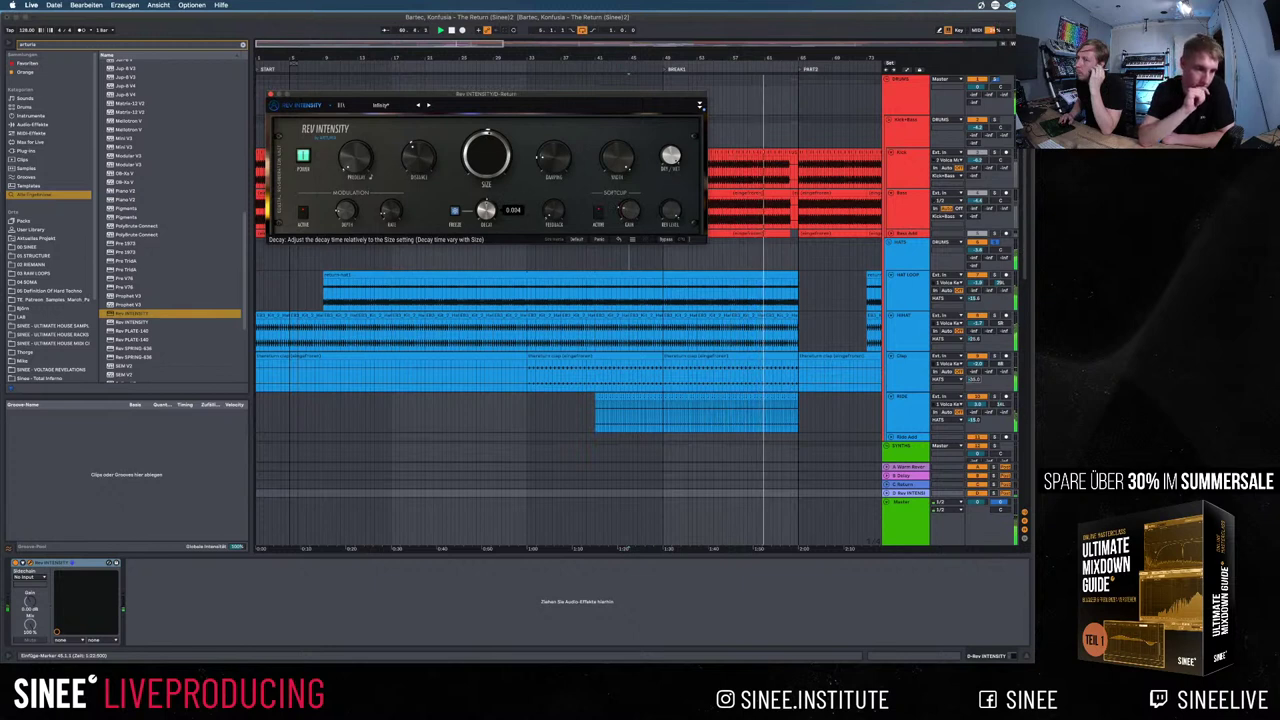
{"action": "mouse_move", "coordinate": [486, 211]}
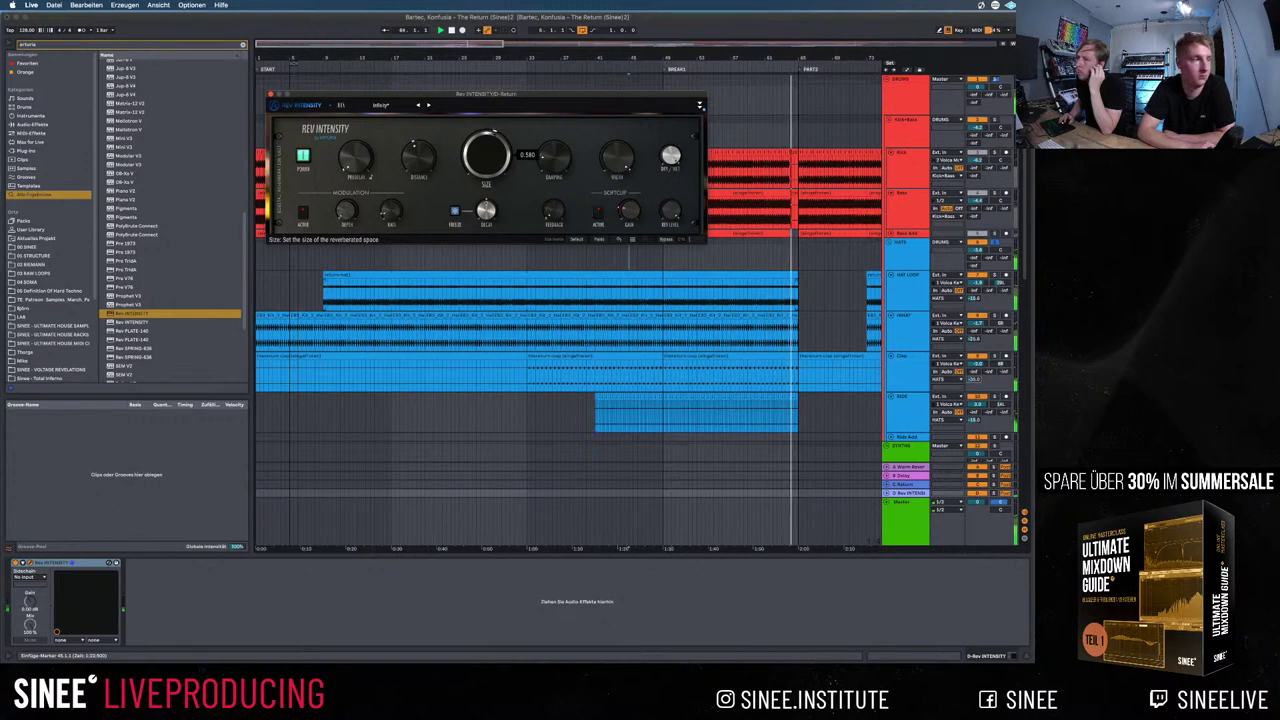
{"action": "mouse_move", "coordinate": [550, 166]}
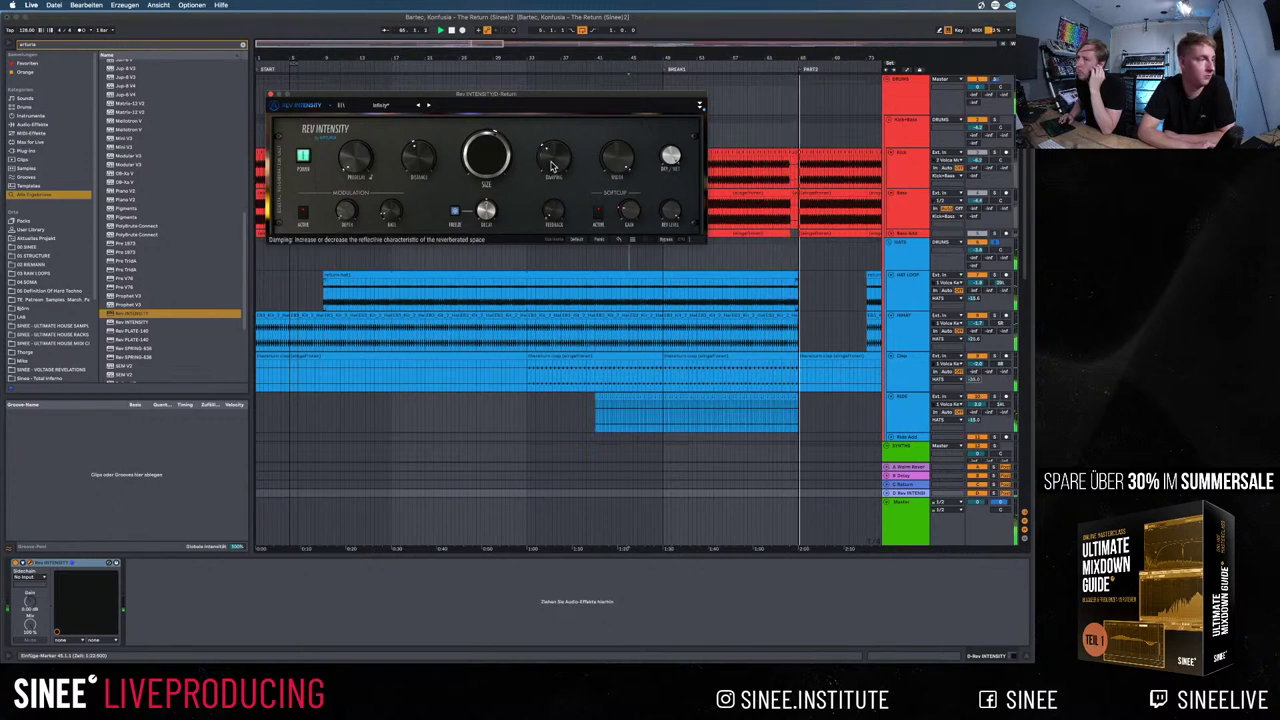
{"action": "left_click", "coordinate": [727, 130]}
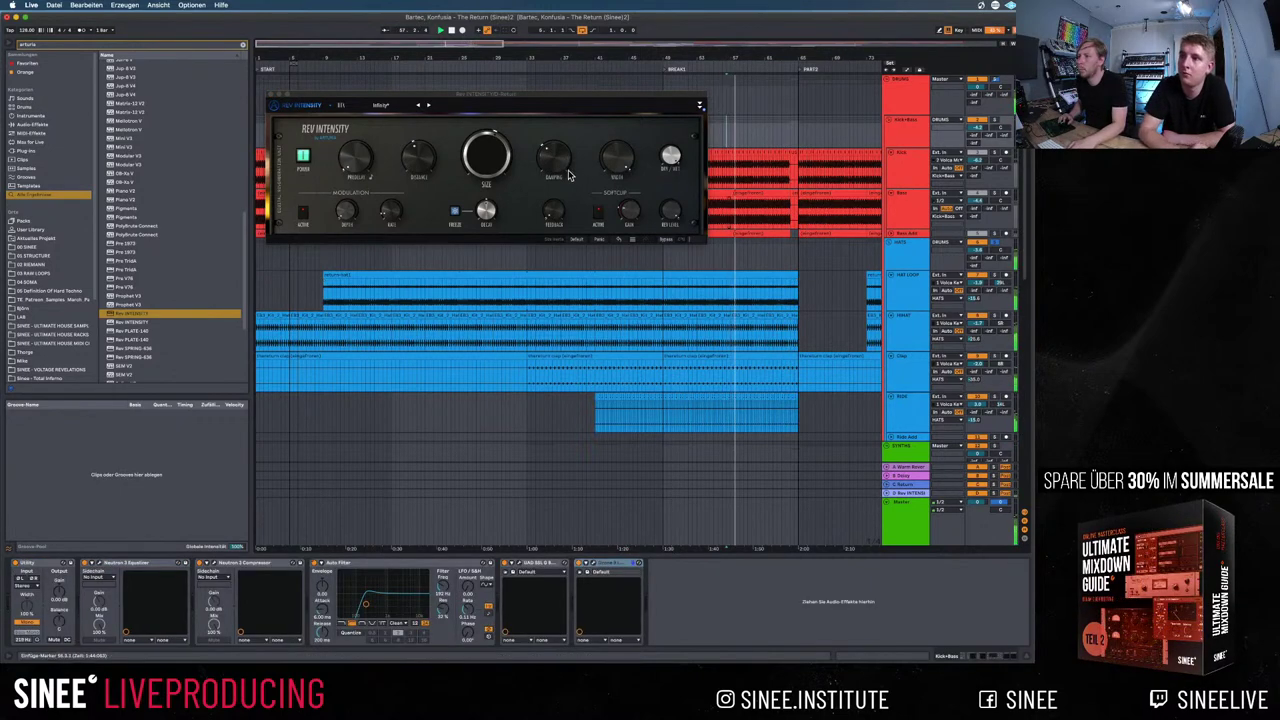
Add an EQ Eight after Rev INTENSITY on return D and raise its band 1 low cut up close to the third band
{"action": "left_click", "coordinate": [916, 492]}
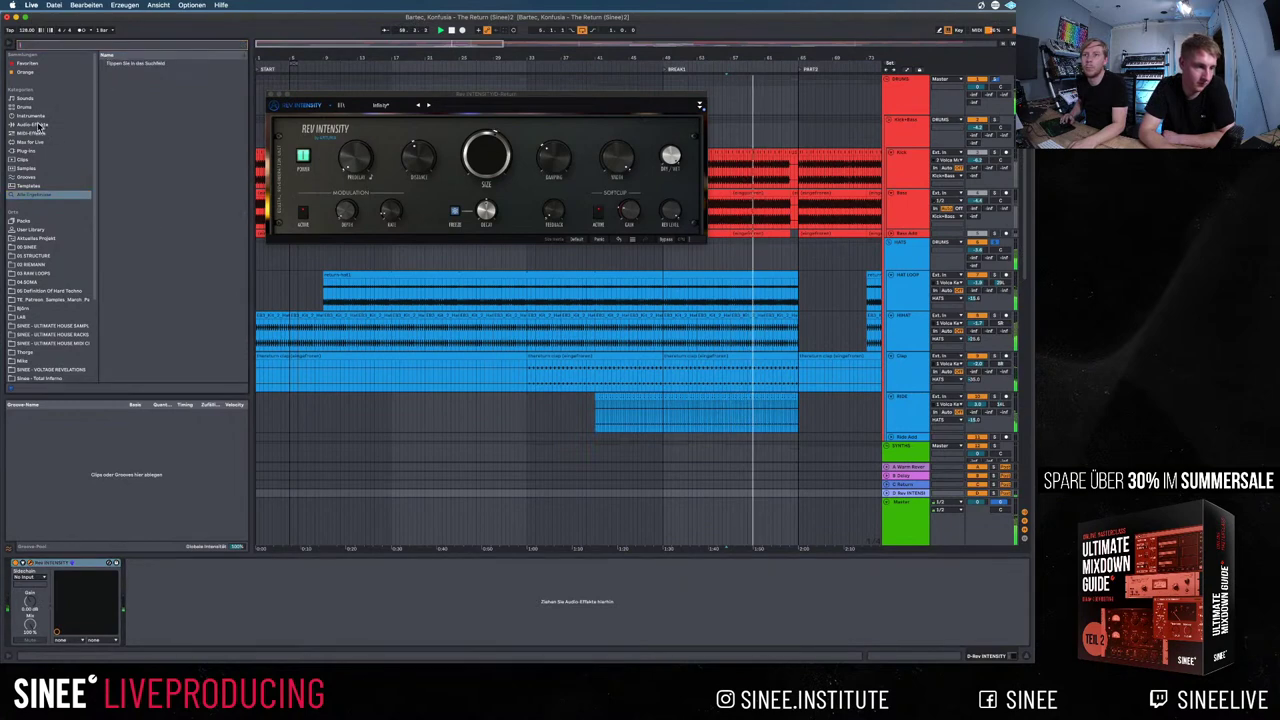
{"action": "left_click", "coordinate": [242, 45]}
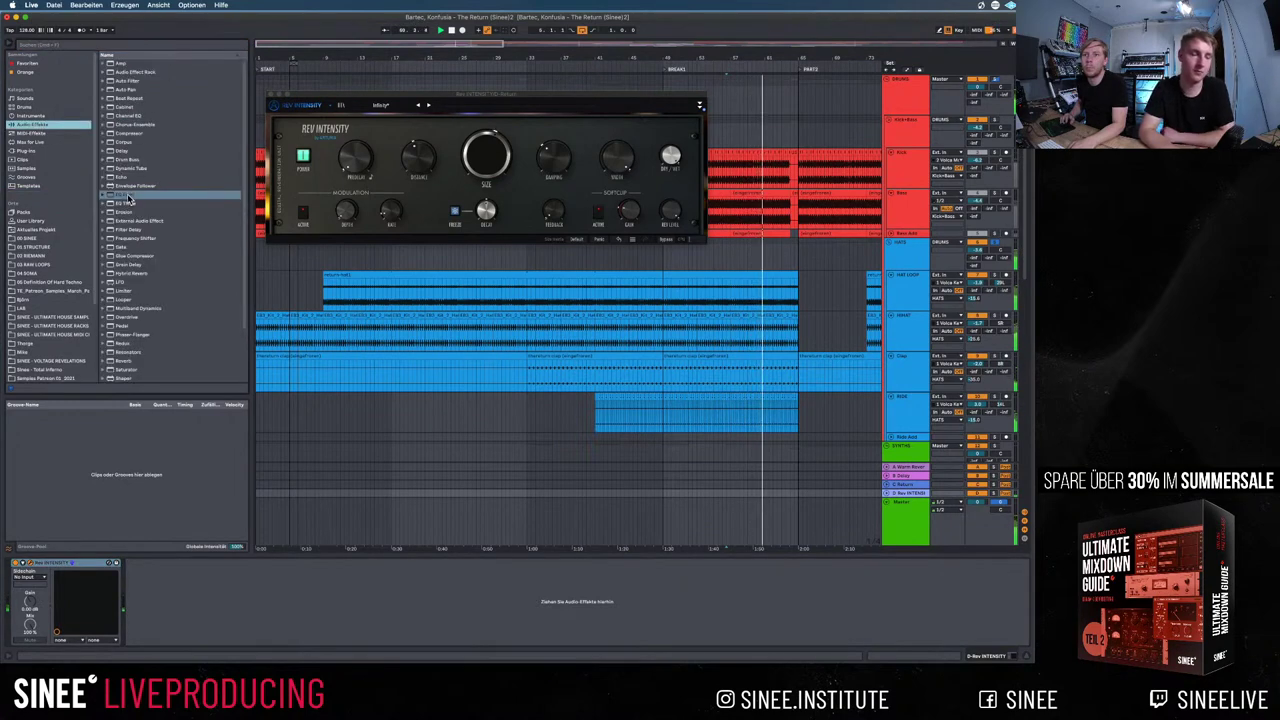
{"action": "left_click", "coordinate": [170, 194]}
{"action": "left_click_drag", "start_coordinate": [190, 580], "coordinate": [188, 582]}
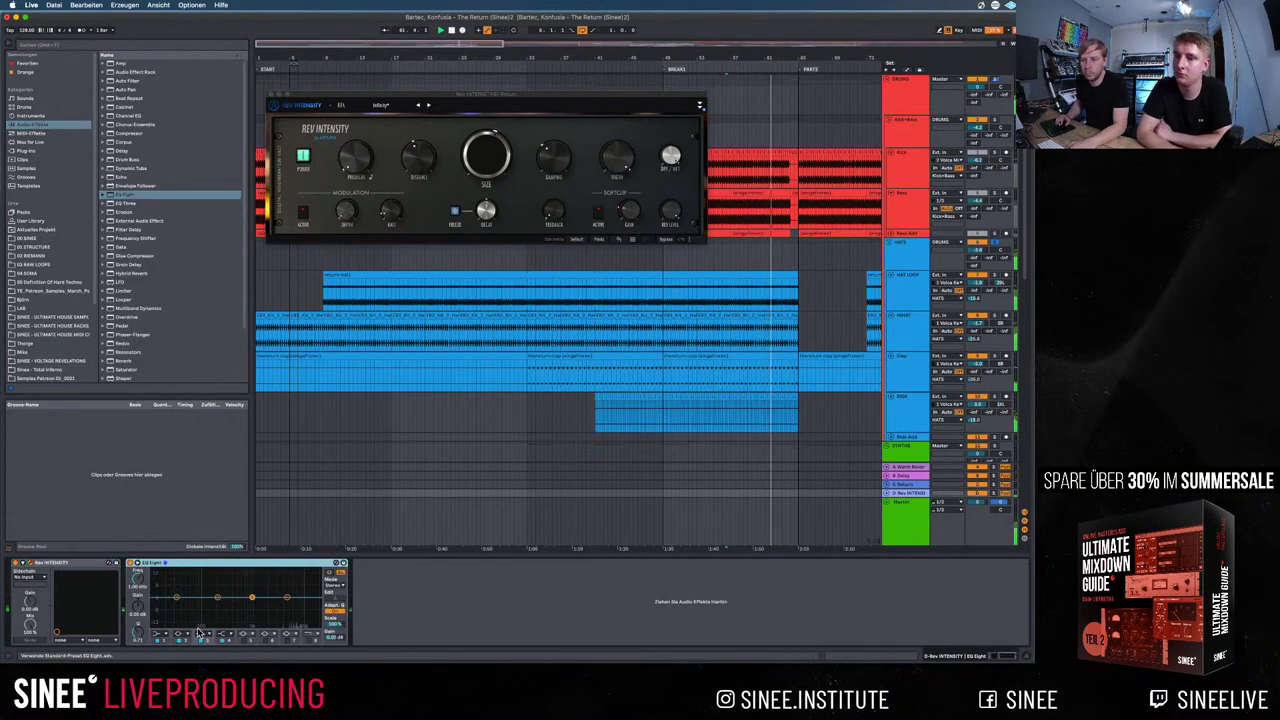
{"action": "left_click", "coordinate": [166, 638]}
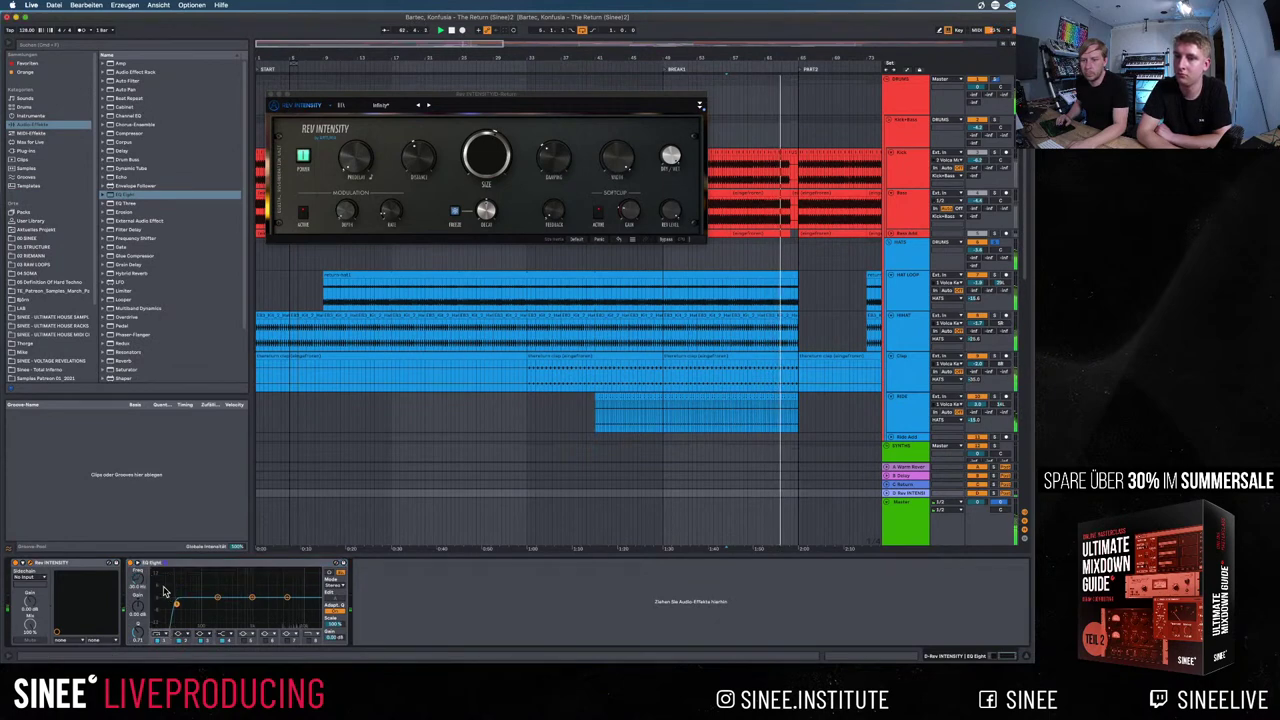
{"action": "left_click_drag", "start_coordinate": [176, 606], "coordinate": [251, 604]}
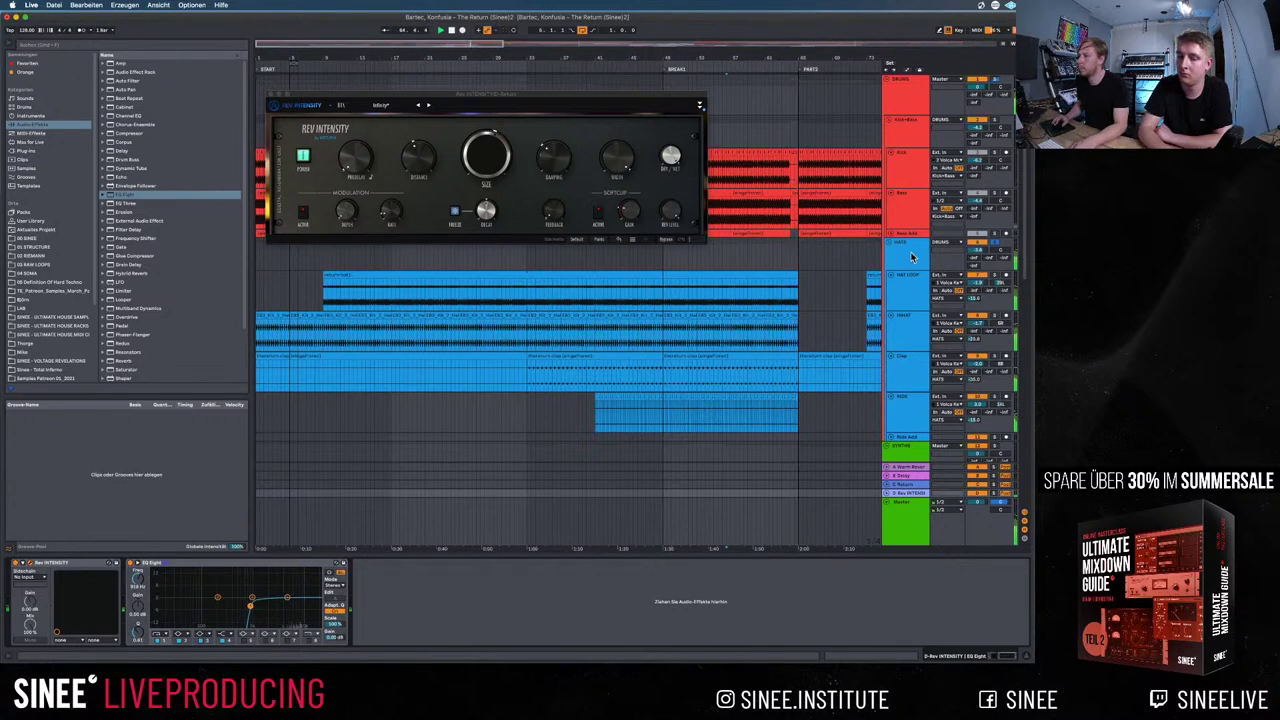
Play the drums from around bar 33 and enlarge the Rev INTENSITY return track so its mixer controls are accessible
{"action": "left_click", "coordinate": [911, 327]}
{"action": "scroll", "coordinate": [911, 327], "scroll_direction": "down", "scroll_amount": 10}
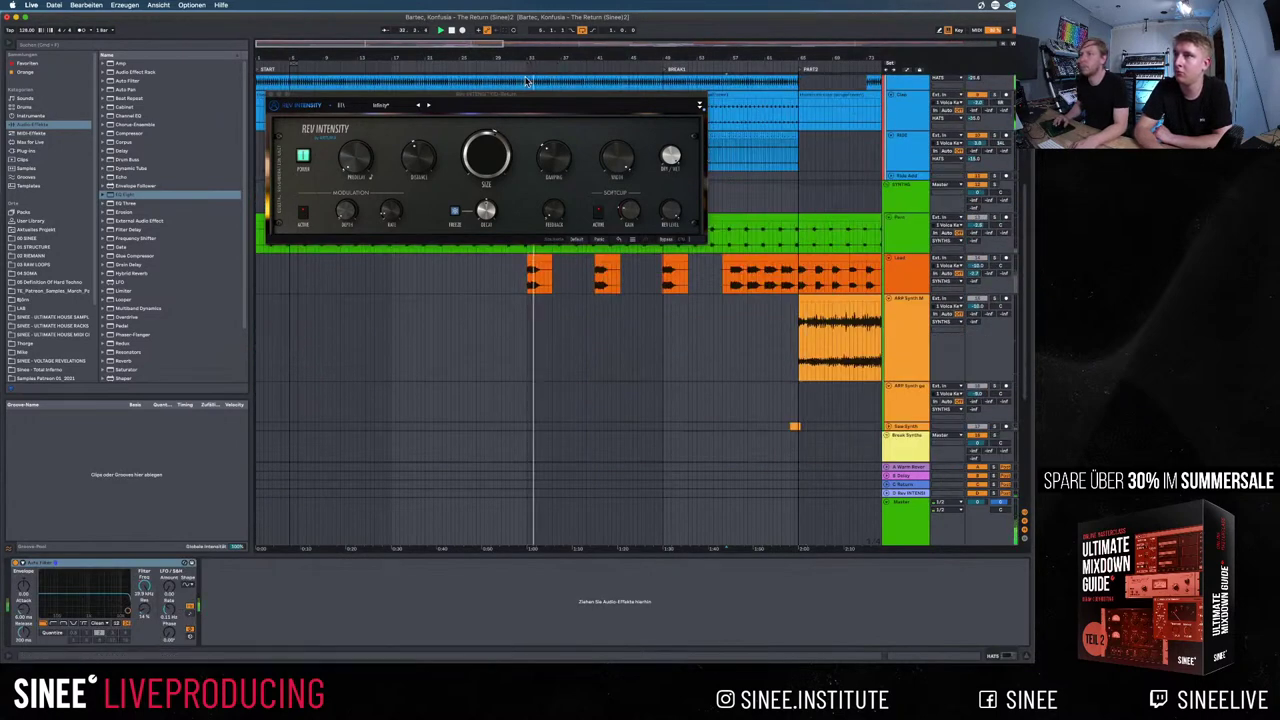
{"action": "scroll", "coordinate": [545, 82], "scroll_direction": "up", "scroll_amount": 2}
{"action": "left_click", "coordinate": [552, 83]}
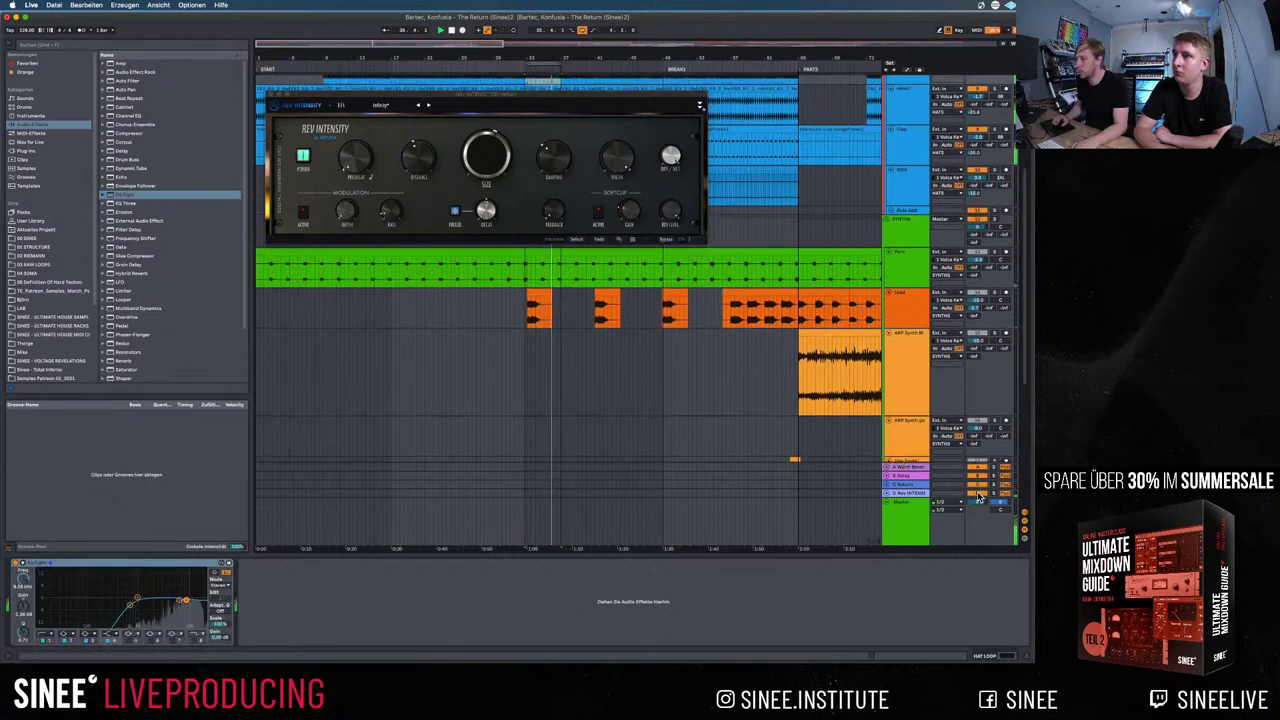
{"action": "left_click_drag", "start_coordinate": [978, 494], "coordinate": [980, 465]}
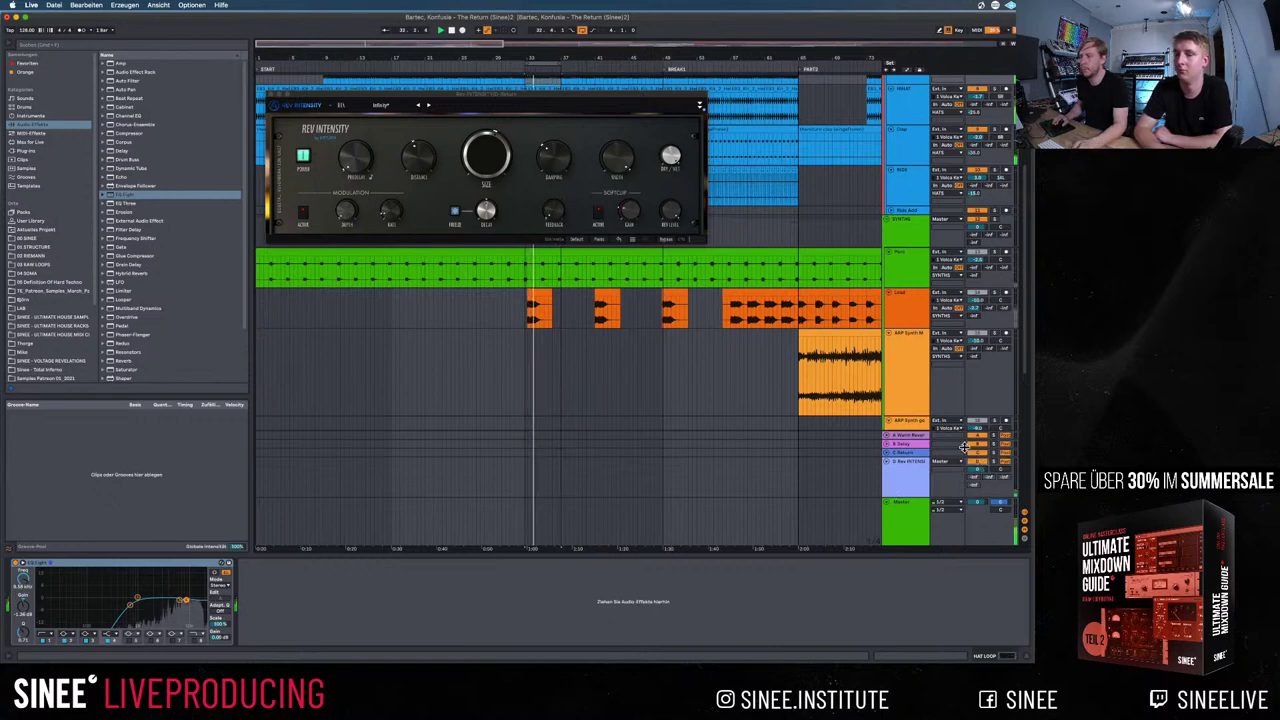
Lower the Rev INTENSITY return's volume in the Session mixer during playback and go back to the arrangement
{"action": "scroll", "coordinate": [973, 260], "scroll_direction": "up", "scroll_amount": 5}
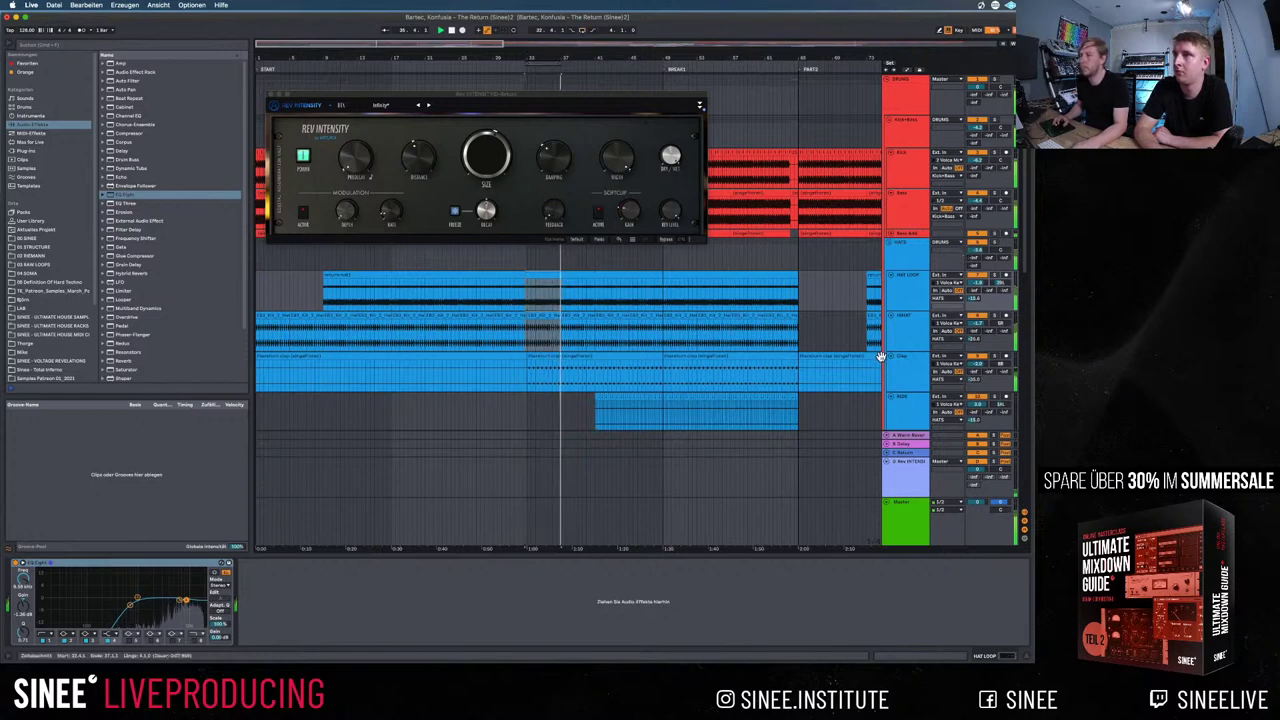
{"action": "scroll", "coordinate": [882, 355], "scroll_direction": "down", "scroll_amount": 2}
{"action": "scroll", "coordinate": [976, 350], "scroll_direction": "down", "scroll_amount": 10}
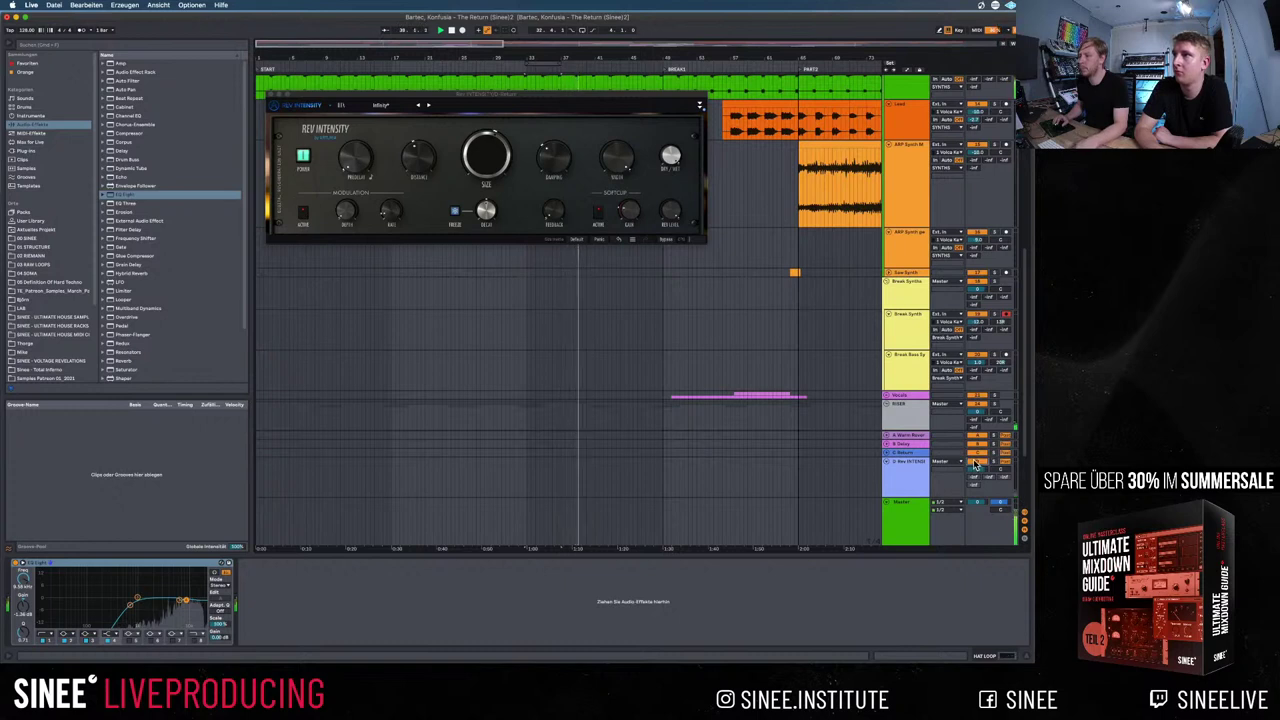
{"action": "key", "text": "Tab"}
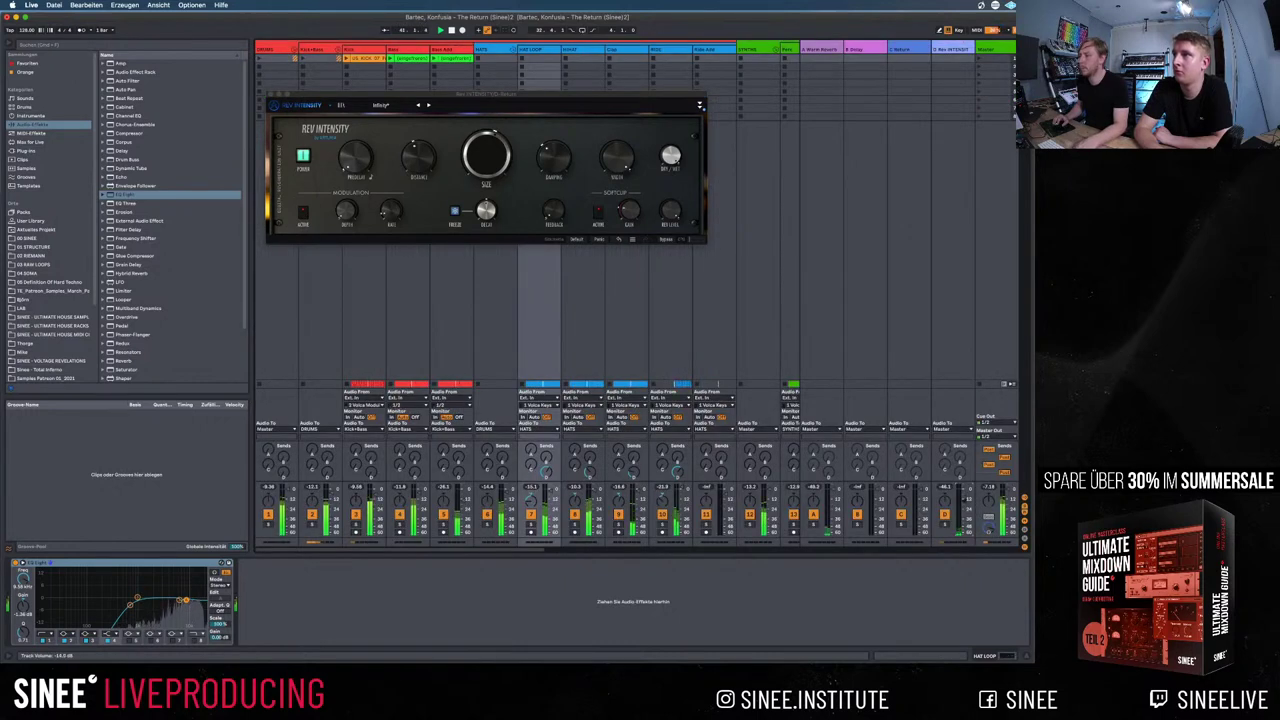
{"action": "key", "text": "Tab"}
{"action": "scroll", "coordinate": [948, 218], "scroll_direction": "up", "scroll_amount": 10}
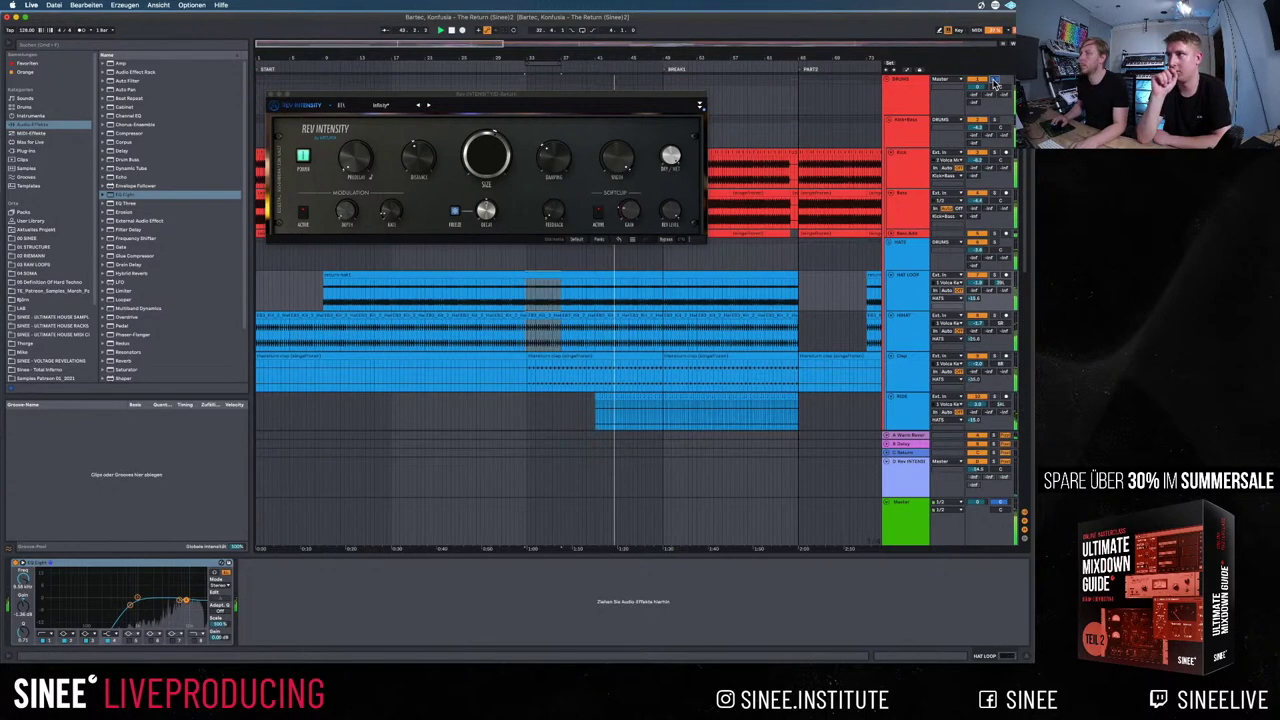
Stop playback, set the audio buffer size to 1024 samples in the preferences, and close the Rev INTENSITY and preferences windows
{"action": "left_click_drag", "start_coordinate": [628, 97], "coordinate": [610, 209]}
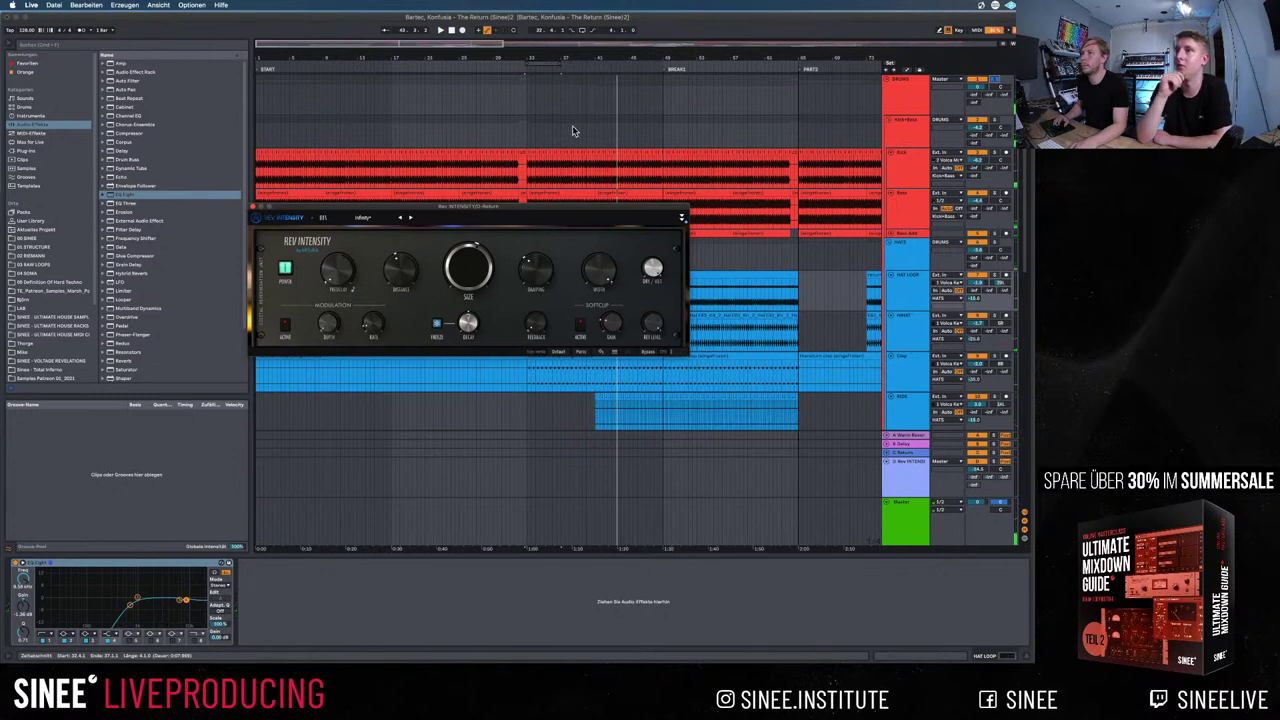
{"action": "left_click", "coordinate": [569, 126]}
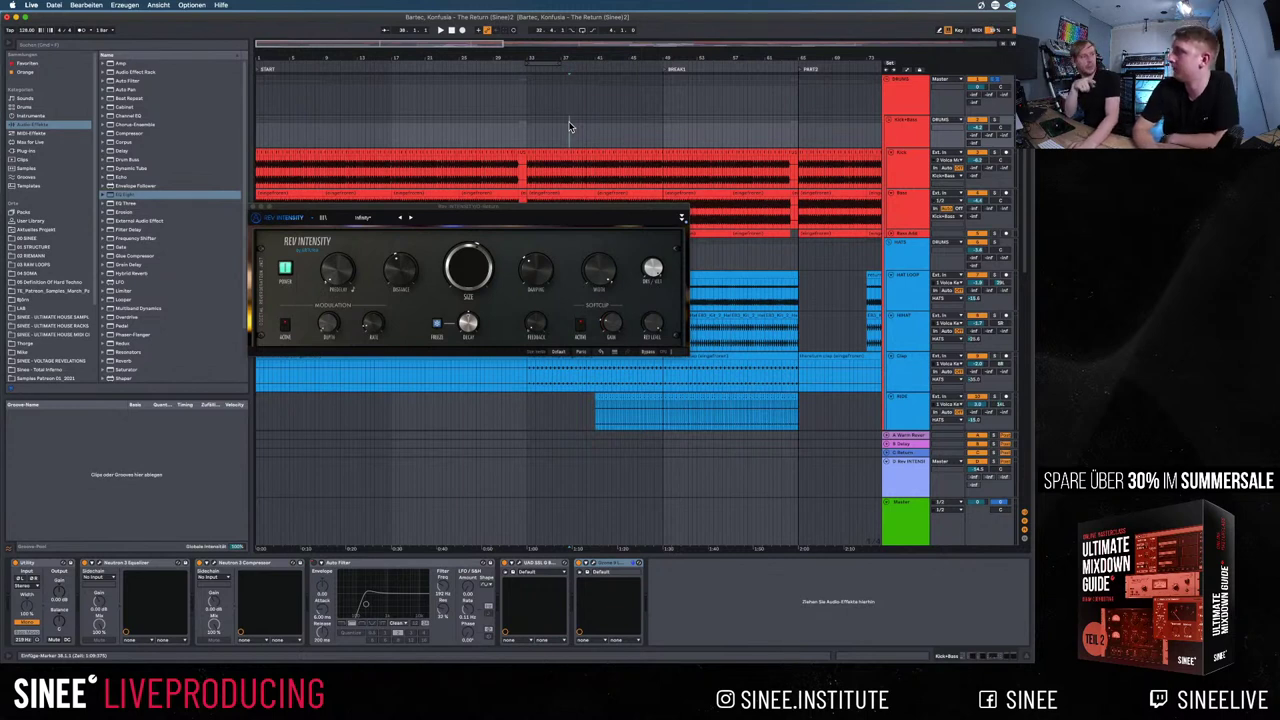
{"action": "key", "text": "super+comma"}
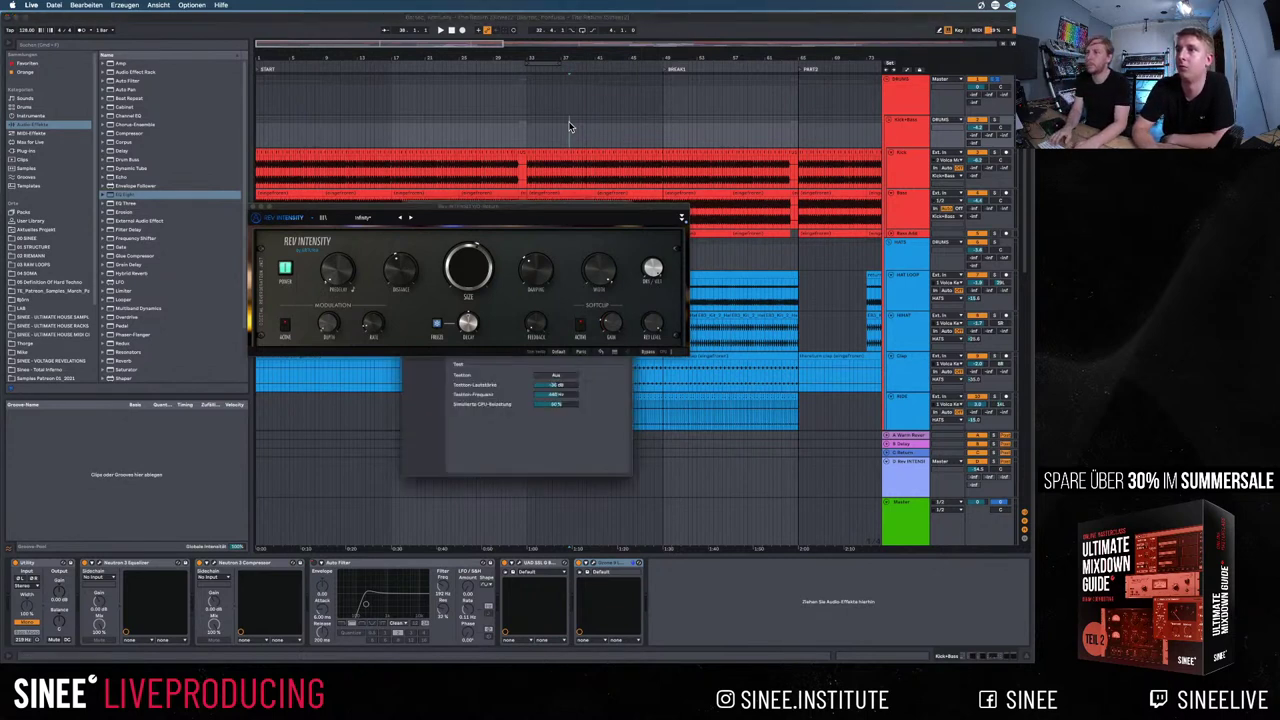
{"action": "left_click_drag", "start_coordinate": [538, 213], "coordinate": [575, 73]}
{"action": "left_click", "coordinate": [572, 320]}
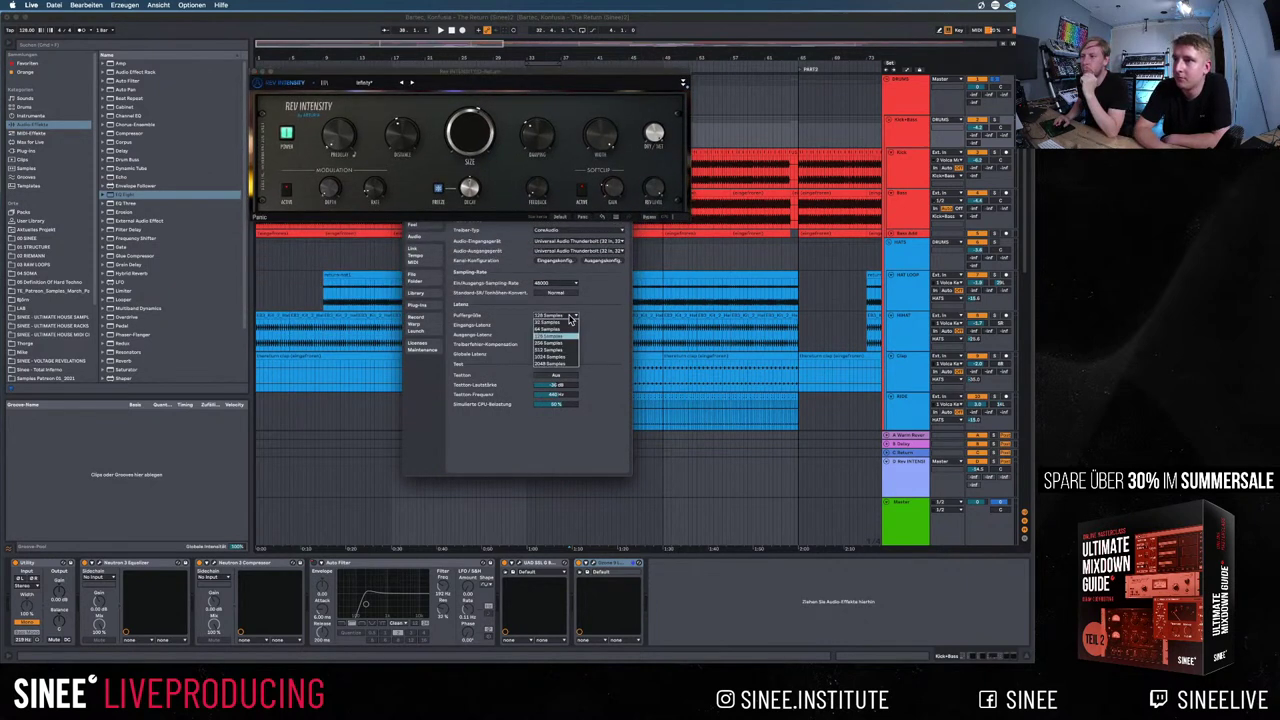
{"action": "left_click", "coordinate": [561, 358]}
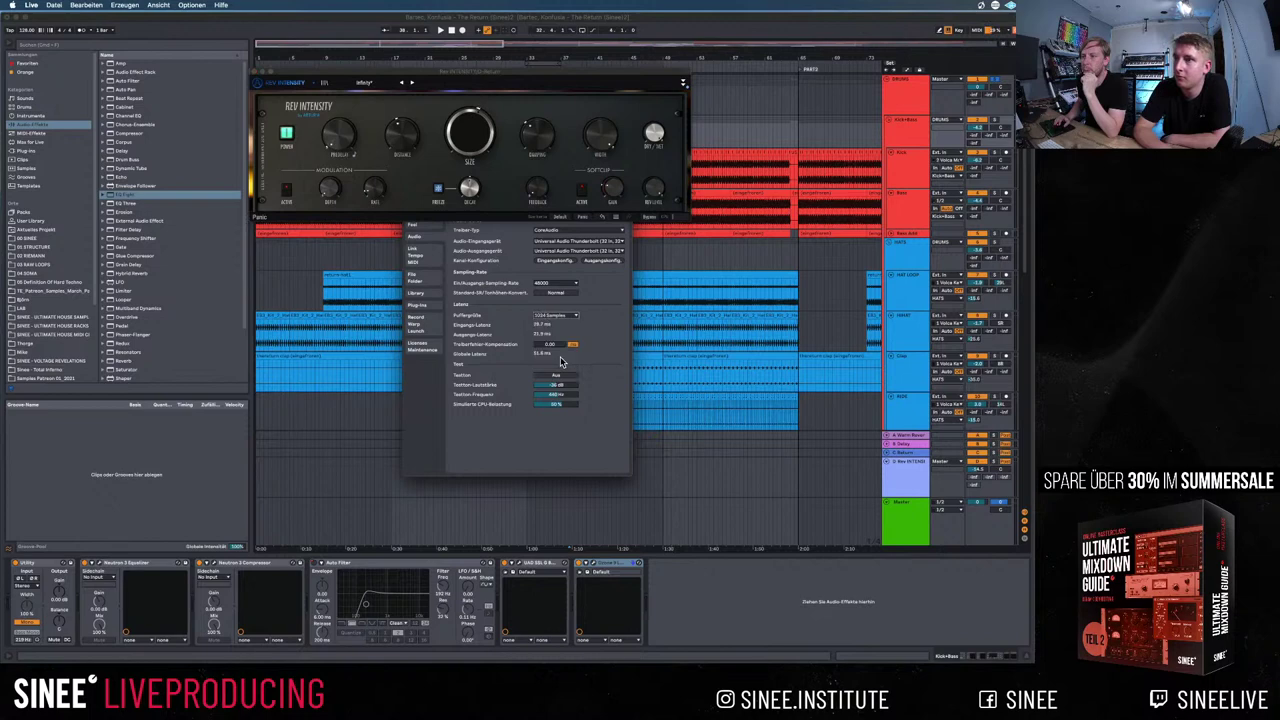
{"action": "left_click", "coordinate": [257, 78]}
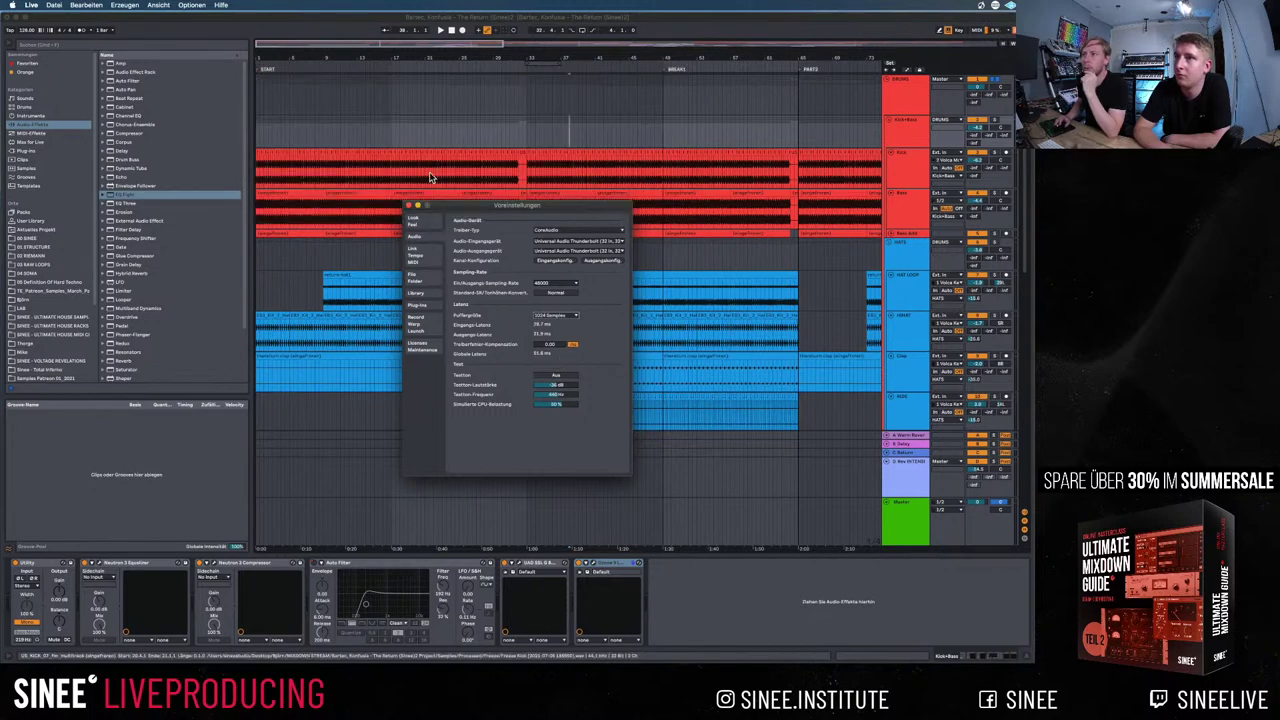
{"action": "key", "text": "Escape"}
Replay the drums from about bar 37 and check the Rev INTENSITY return's level in the Session mixer
{"action": "left_click", "coordinate": [565, 124]}
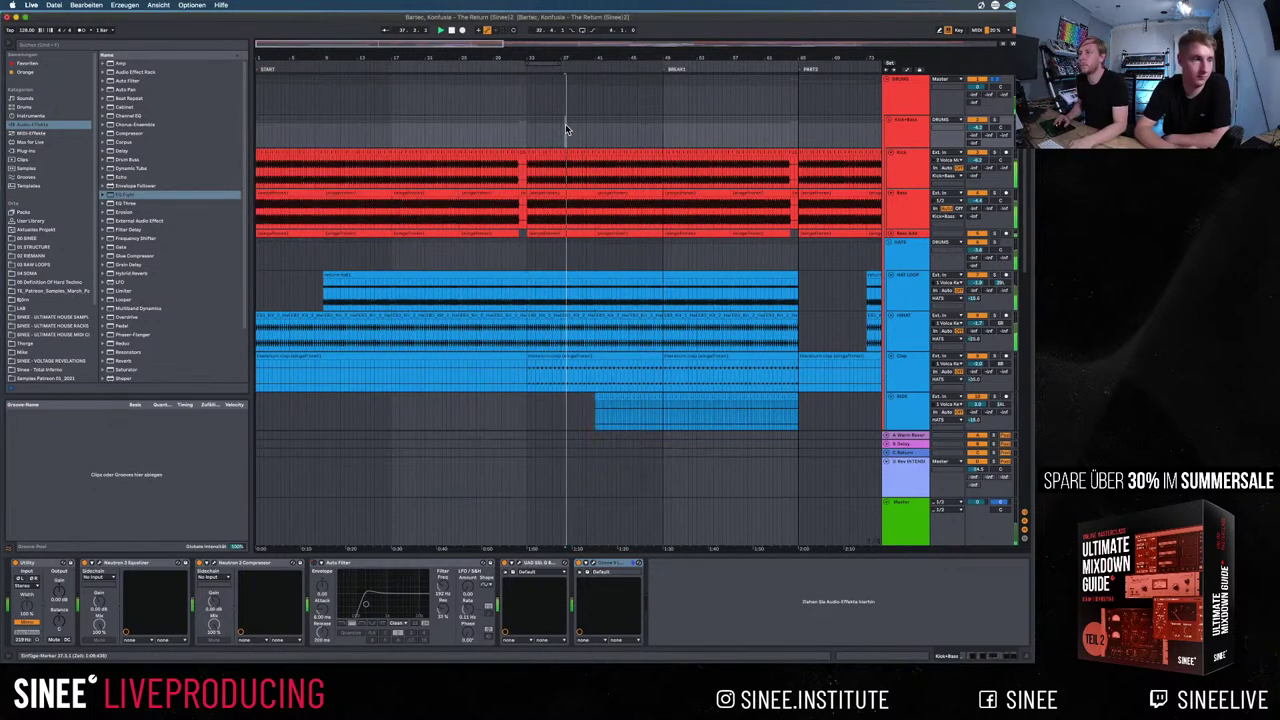
{"action": "key", "text": "space"}
{"action": "double_click", "coordinate": [451, 30]}
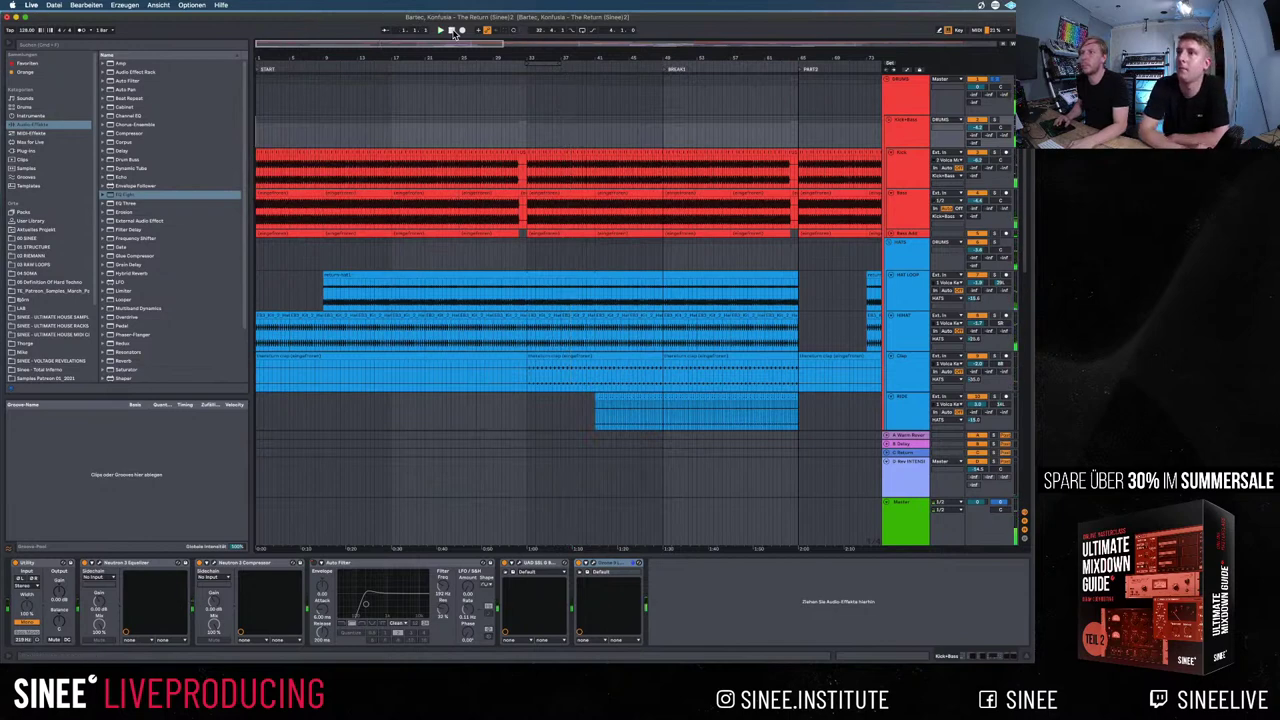
{"action": "key", "text": "space"}
{"action": "left_click", "coordinate": [566, 135]}
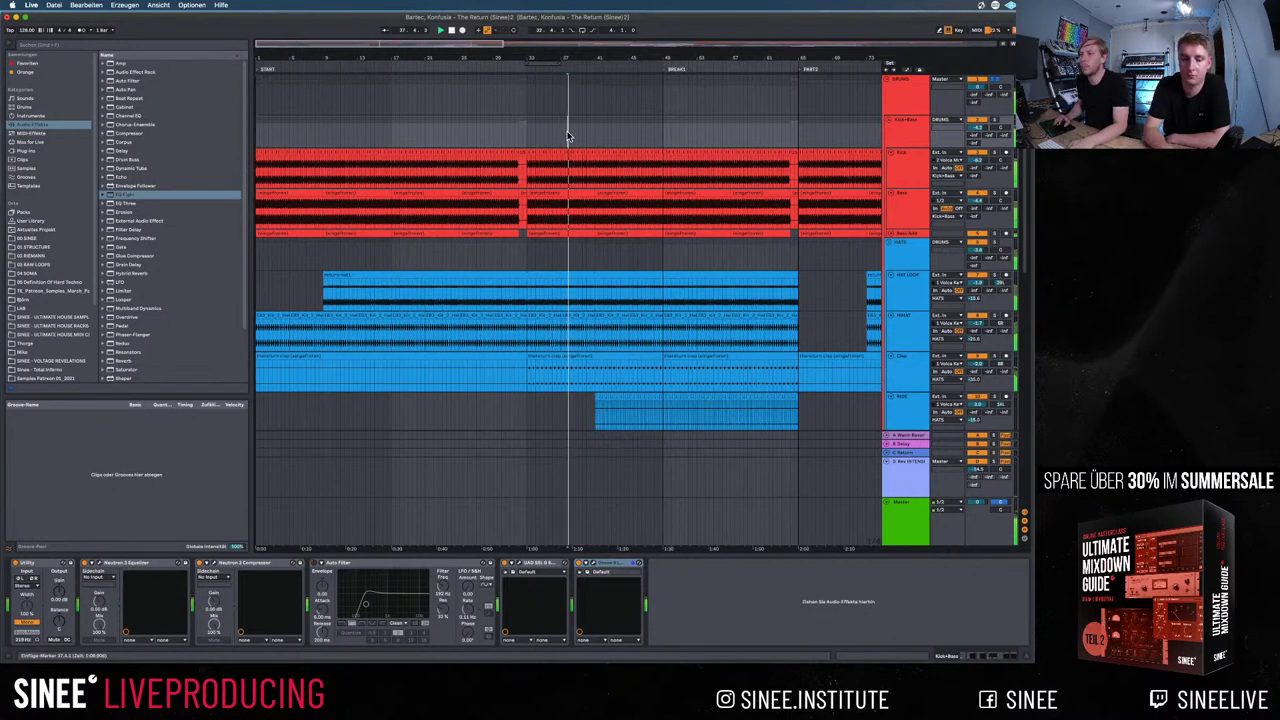
{"action": "scroll", "coordinate": [853, 280], "scroll_direction": "down", "scroll_amount": 3}
{"action": "key", "text": "Tab"}
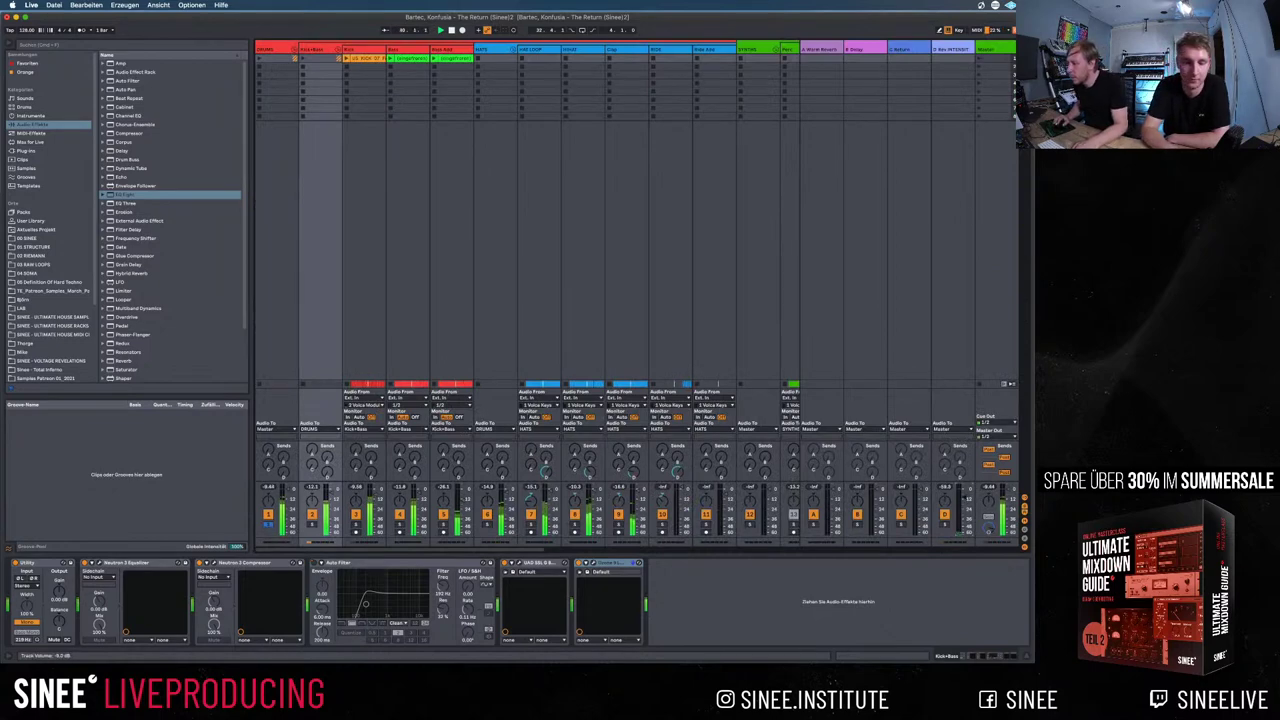
{"action": "key", "text": "Tab"}
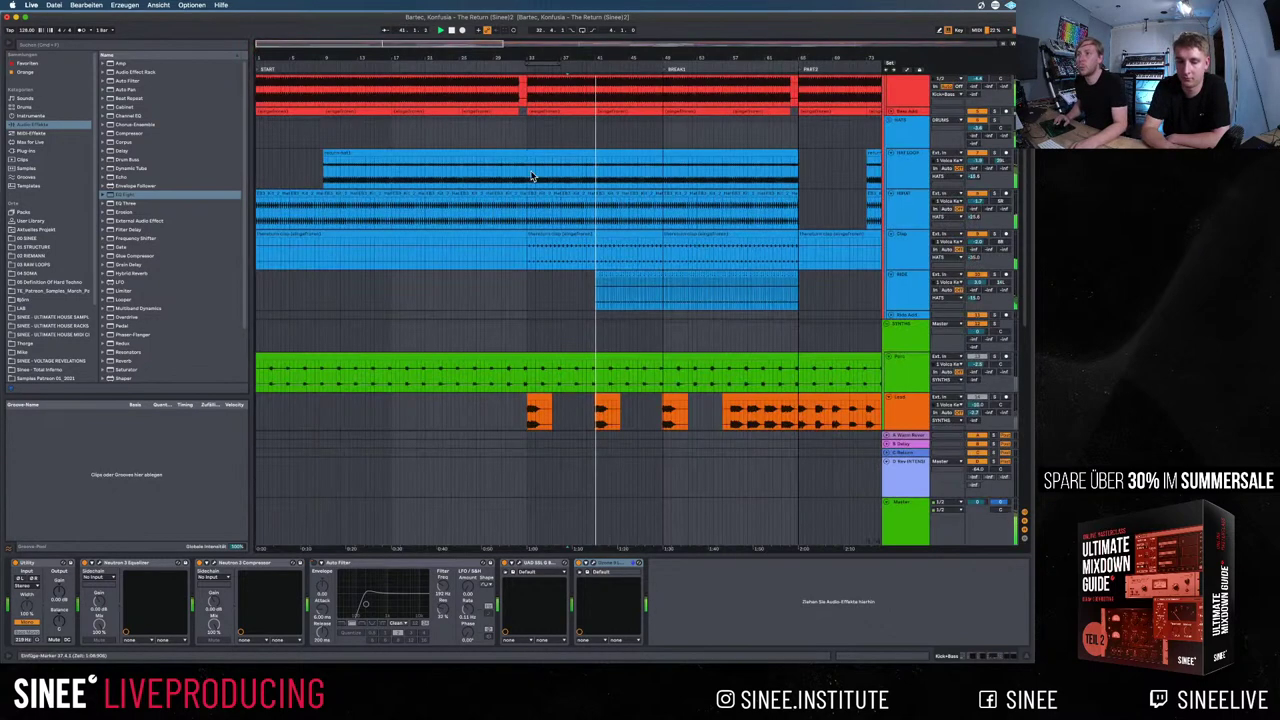
Loop bars 17 to 25 of the HATS group and balance the Rev INTENSITY return against the playing drums in the mixer
{"action": "left_click_drag", "start_coordinate": [392, 137], "coordinate": [460, 138]}
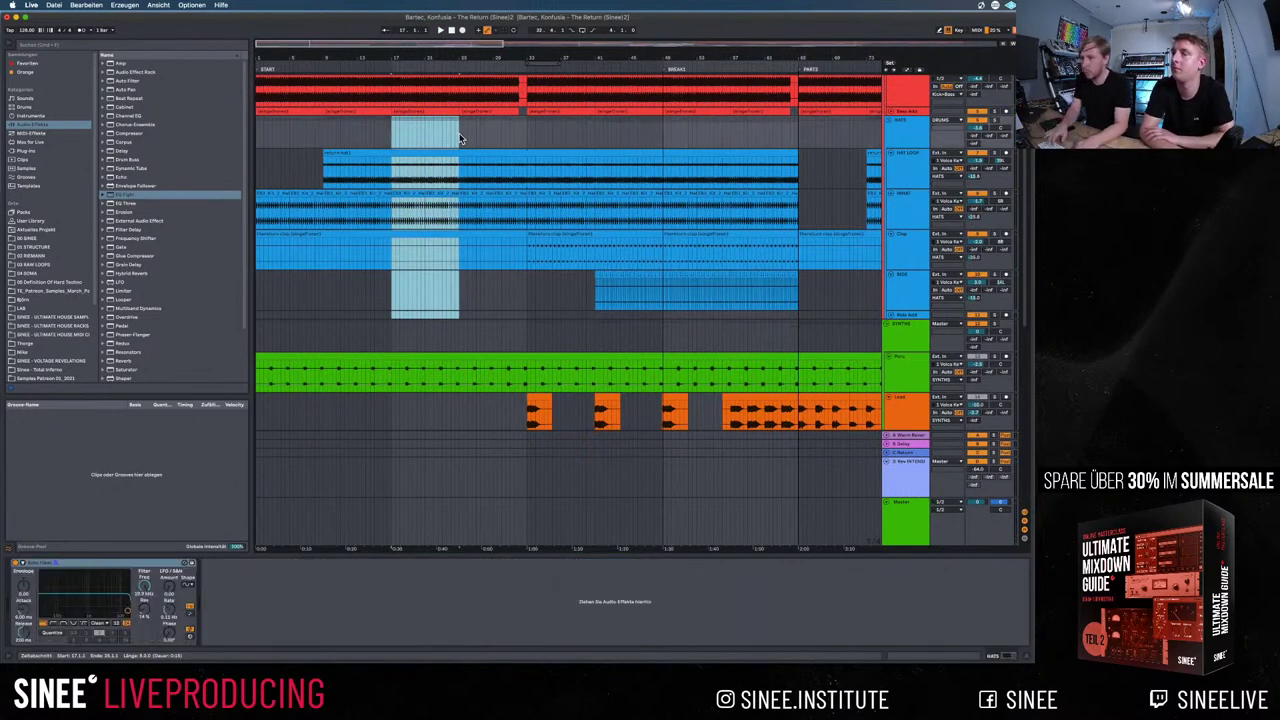
{"action": "key", "text": "Tab"}
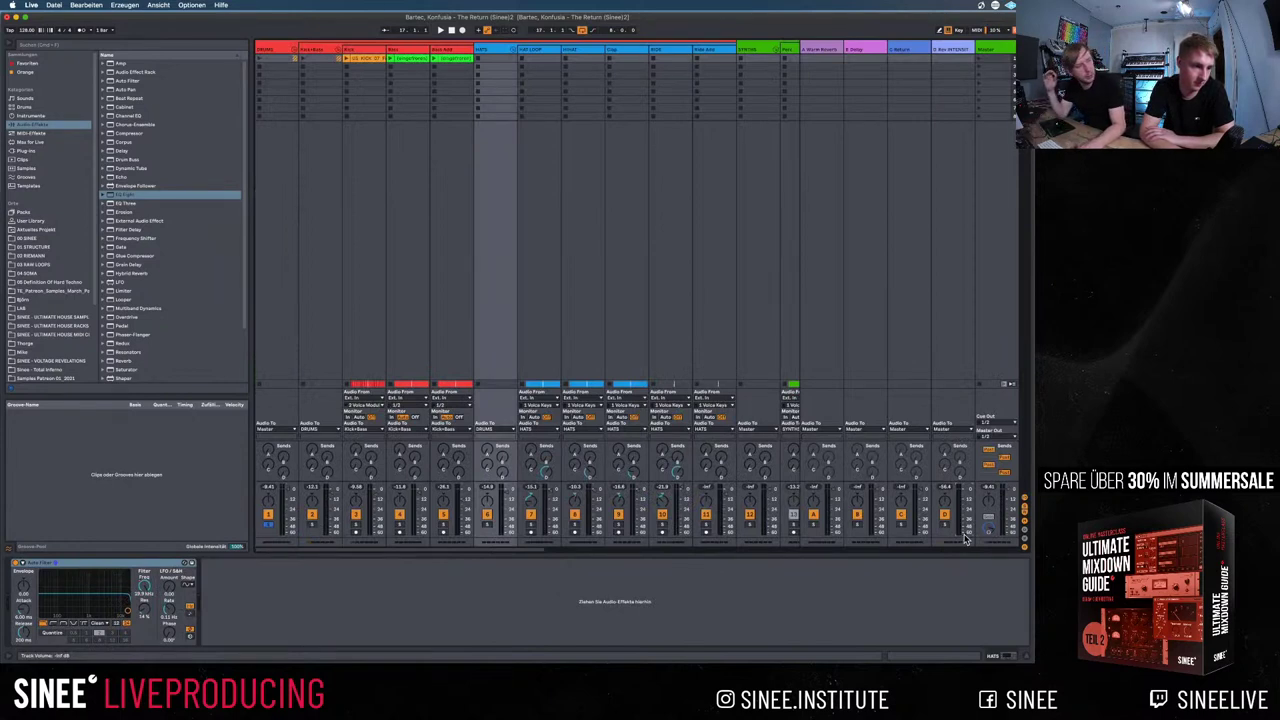
{"action": "key", "text": "space"}
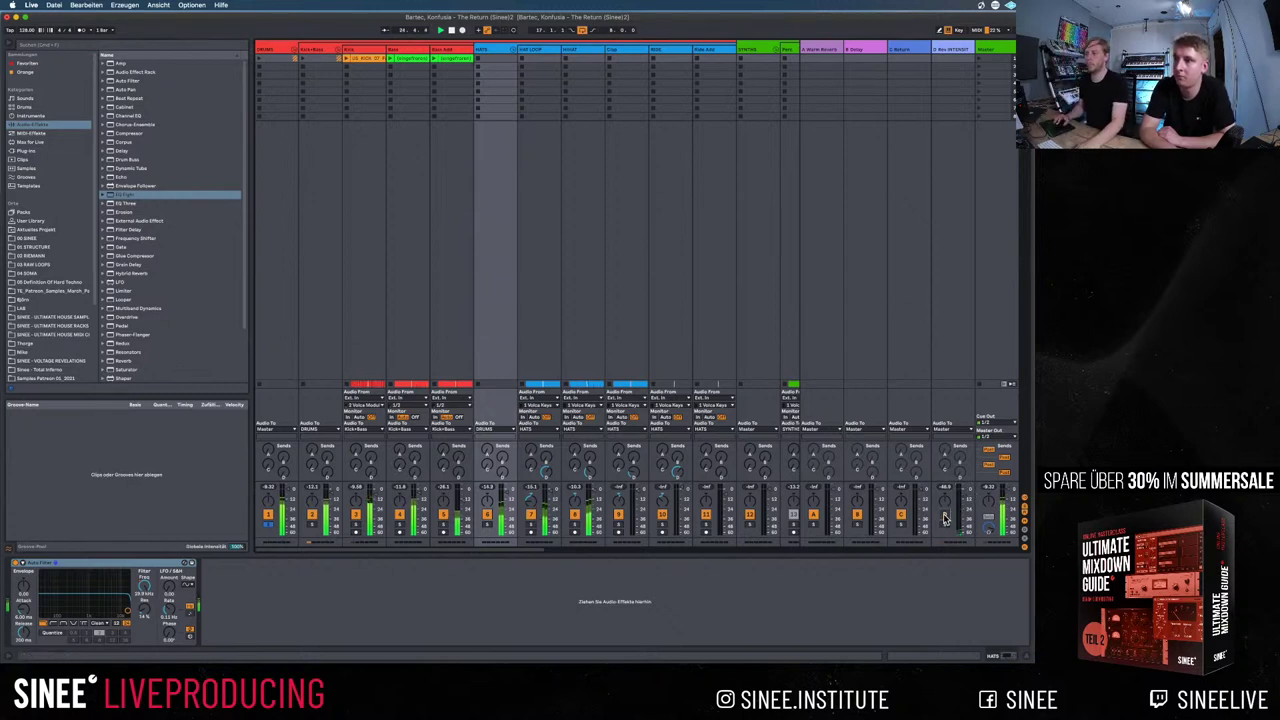
{"action": "key", "text": "Tab"}
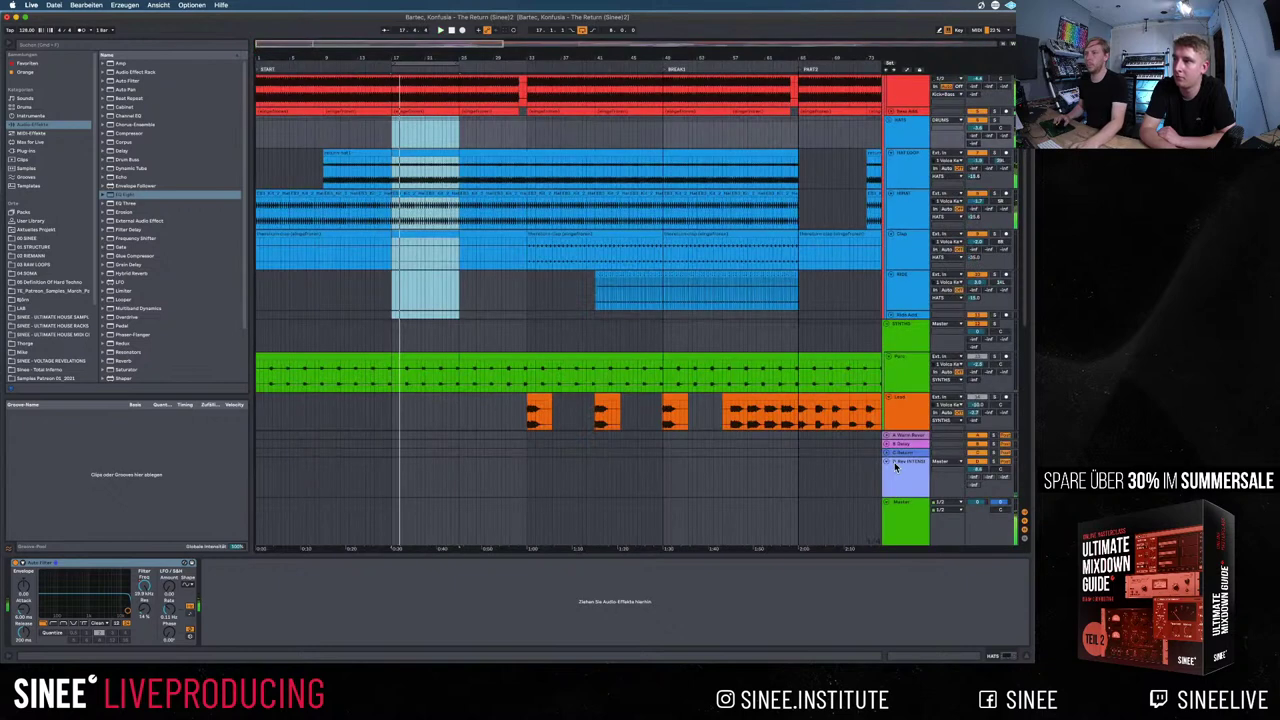
Select the Clap track inside the HATS group and listen to it soloed in the loop
{"action": "left_click", "coordinate": [913, 135]}
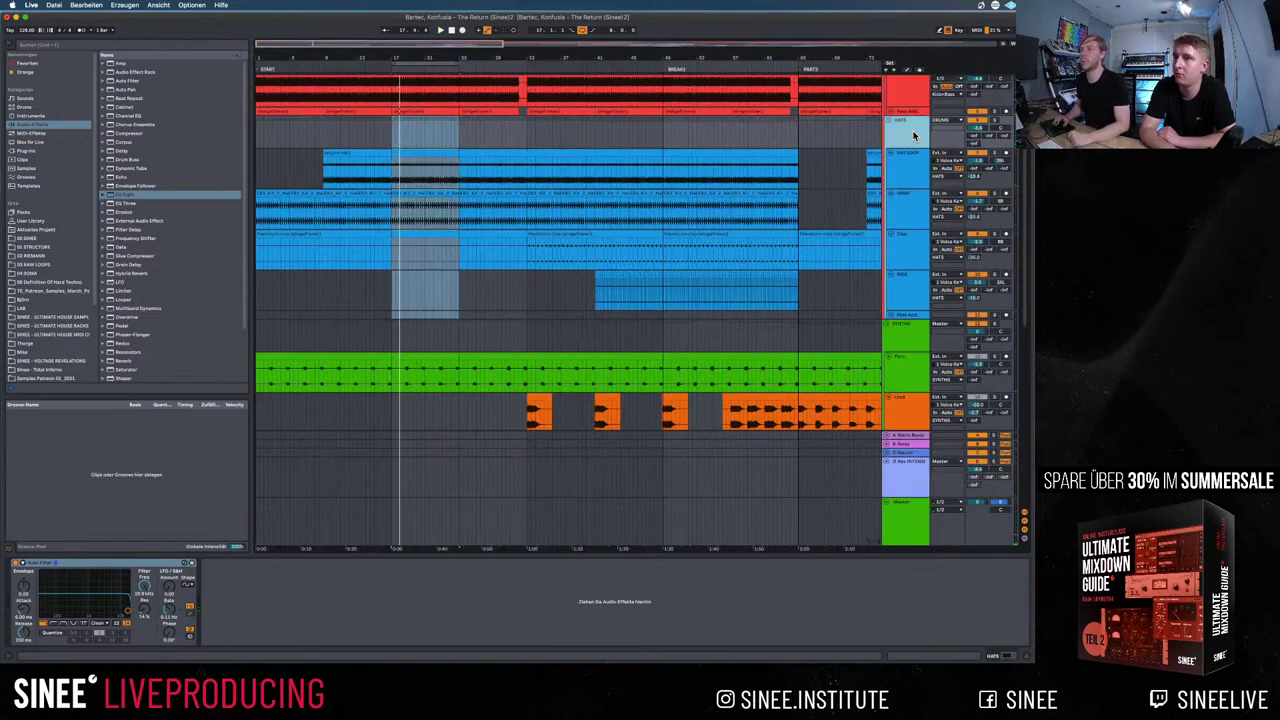
{"action": "left_click", "coordinate": [903, 238]}
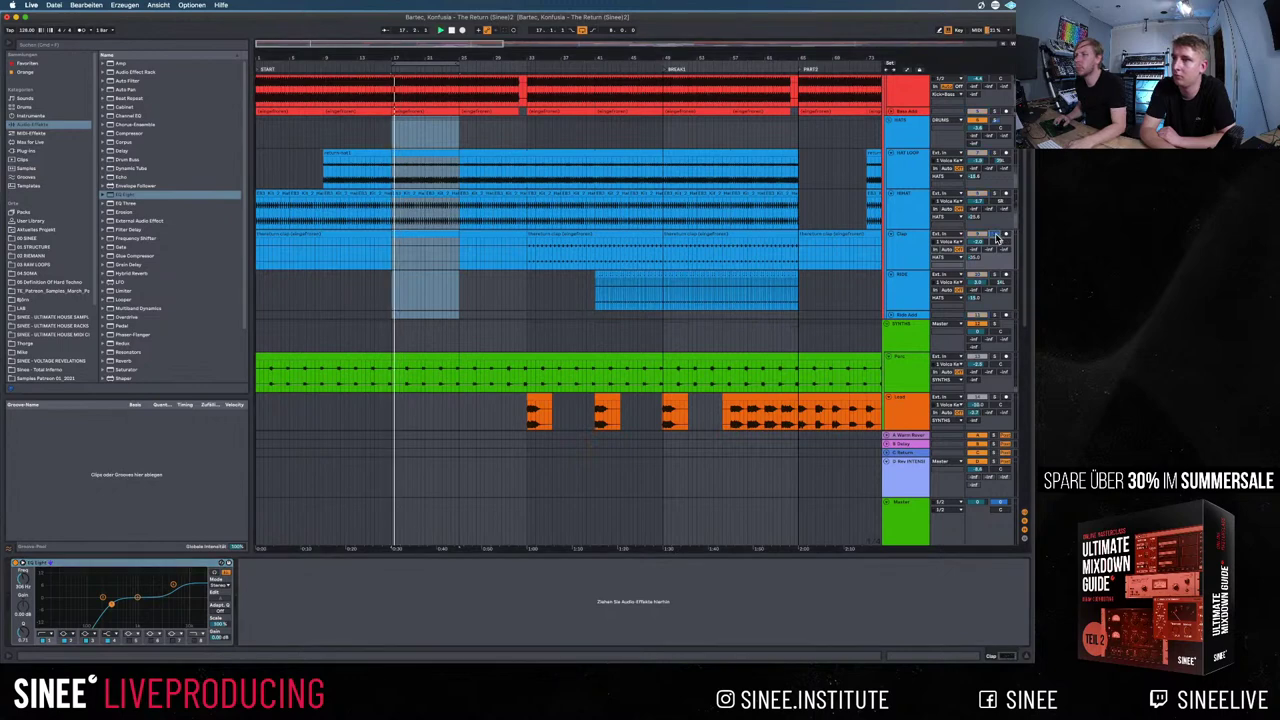
Search the browser for "pultec" and add UAD Pultec-Pro Legacy after EQ Eight on the Clap track, moving its window clear of the clips
{"action": "left_click", "coordinate": [575, 250]}
{"action": "key", "text": "space"}
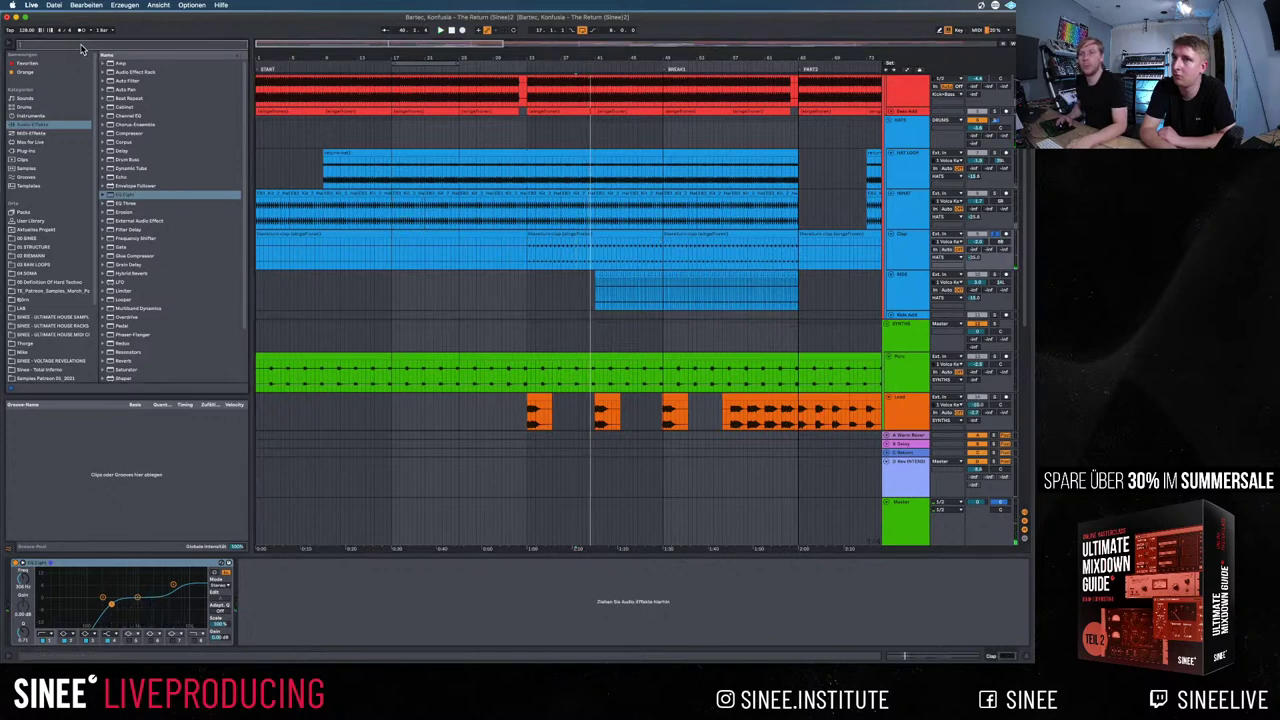
{"action": "type", "text": "pultec"}
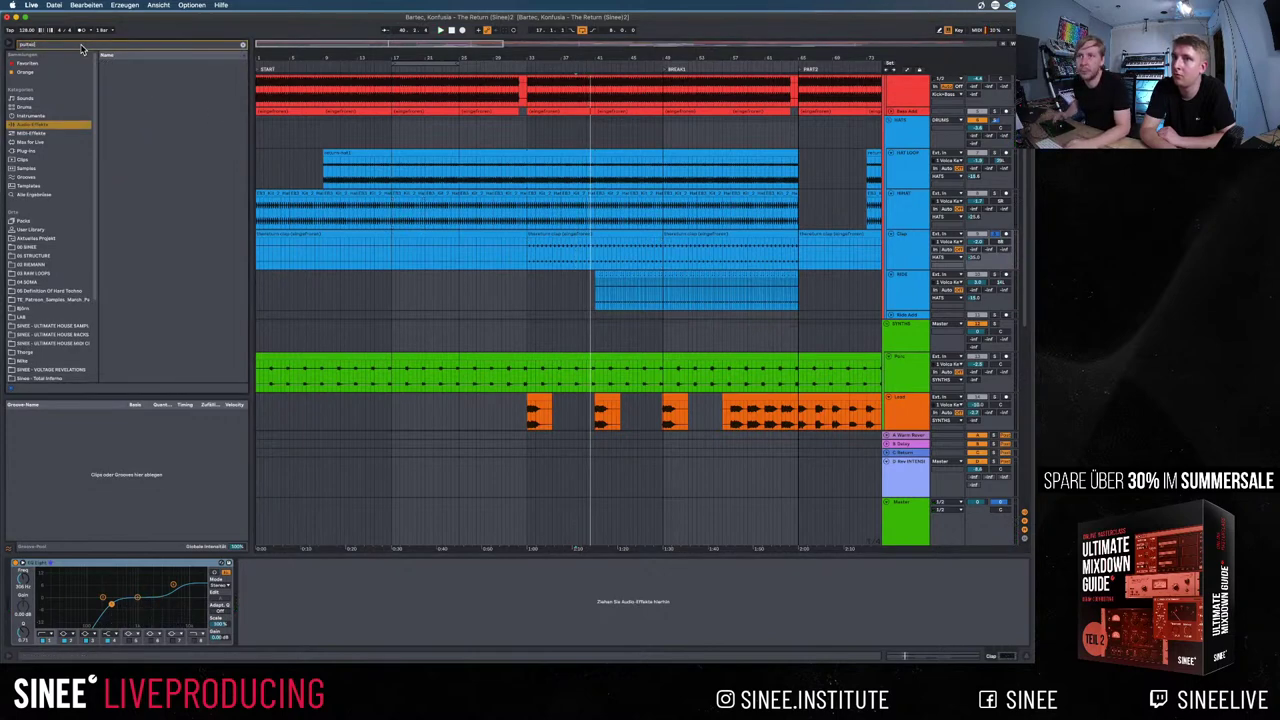
{"action": "left_click", "coordinate": [42, 195]}
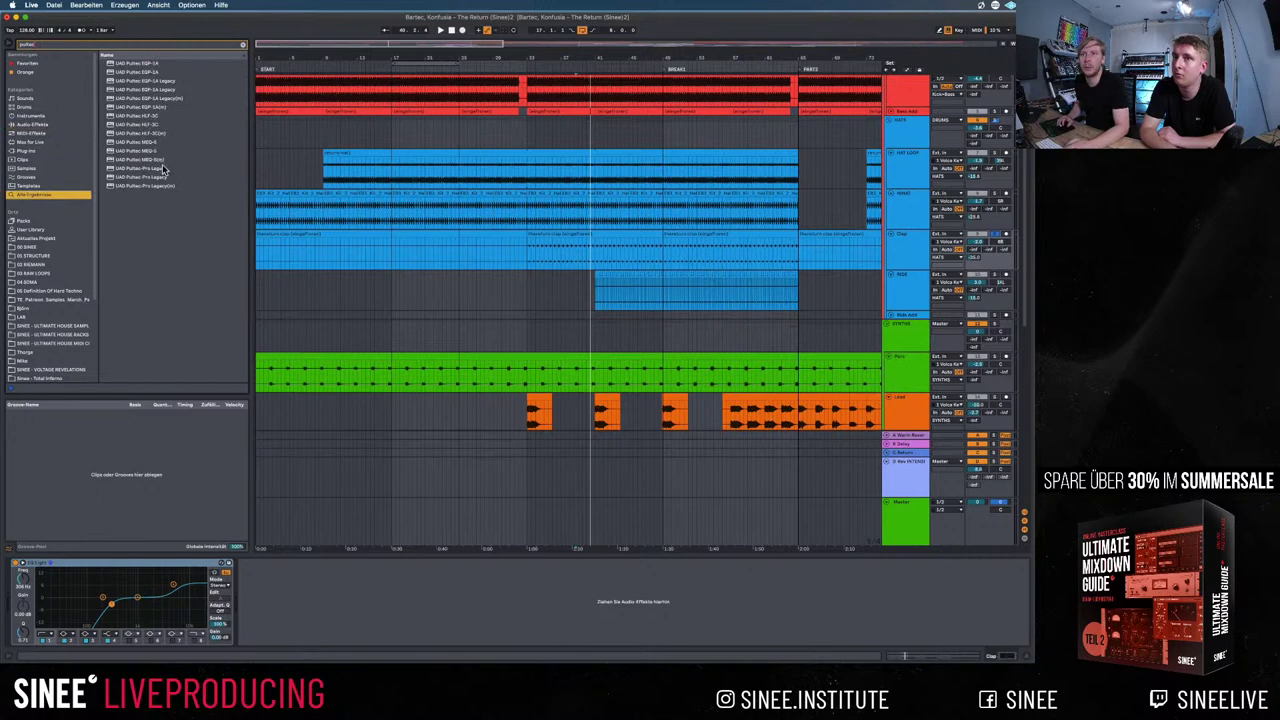
{"action": "left_click_drag", "start_coordinate": [150, 166], "coordinate": [324, 605]}
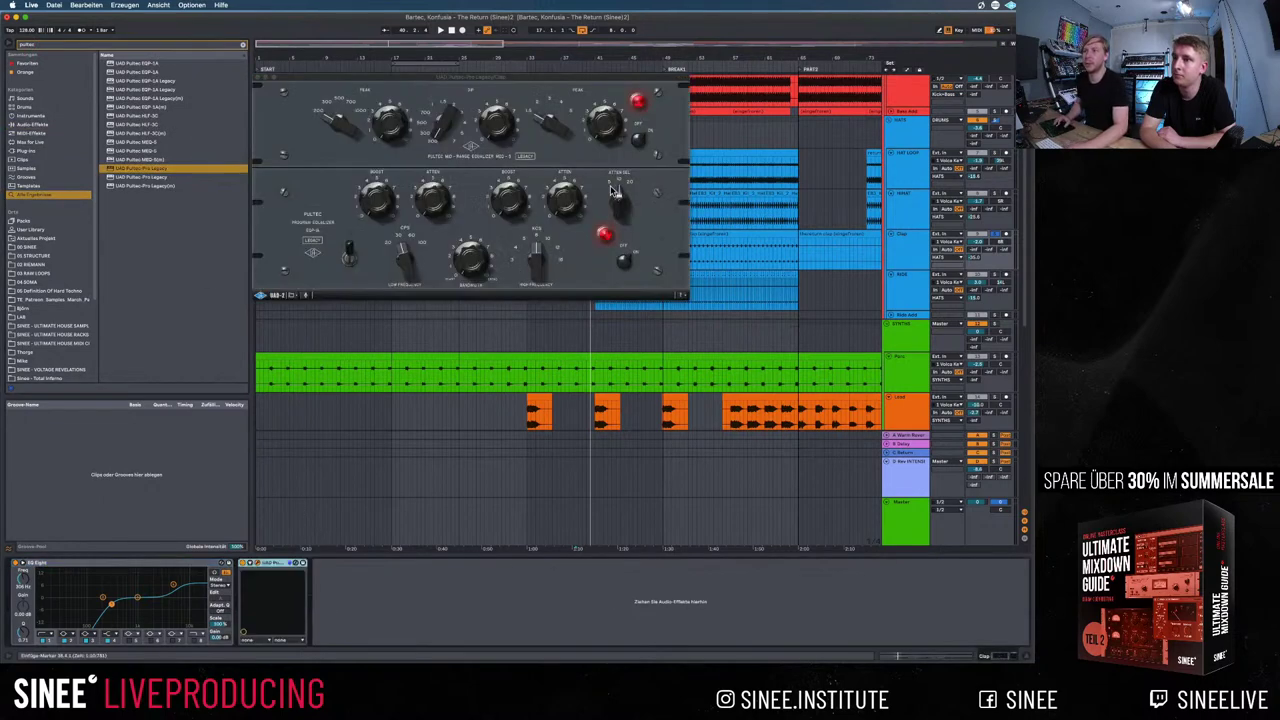
{"action": "left_click", "coordinate": [577, 320]}
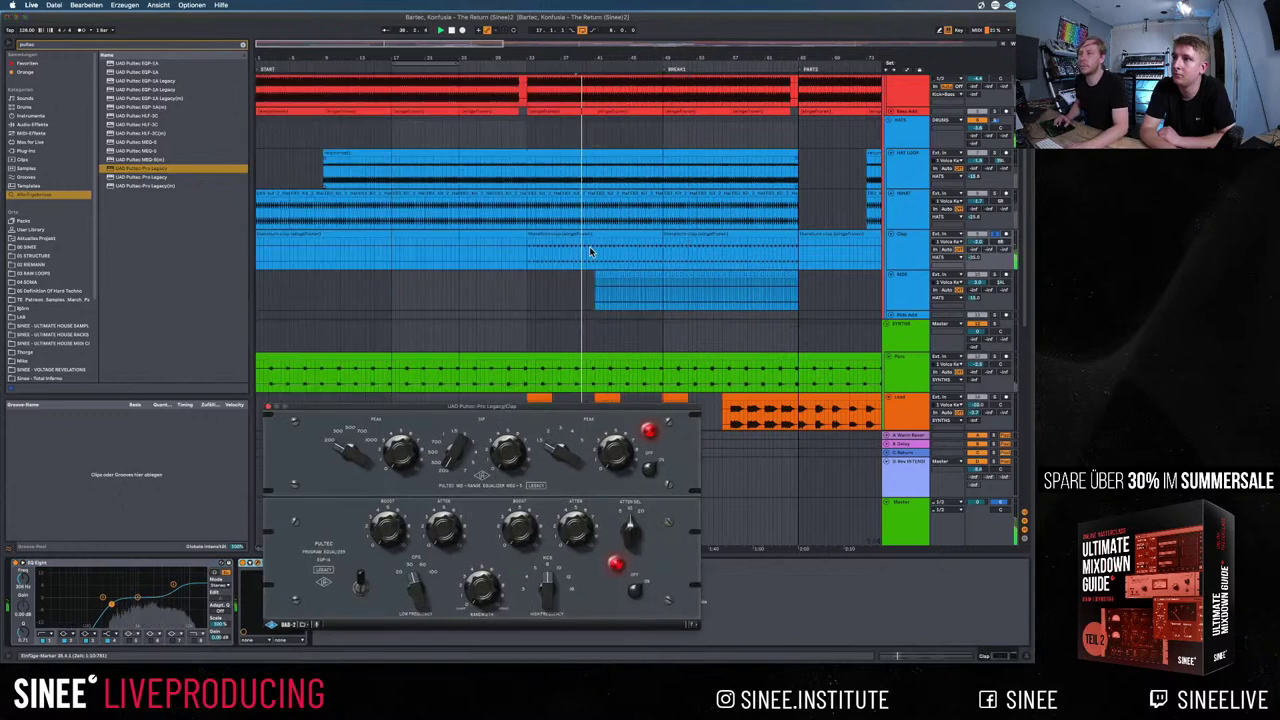
Loop bars 37 to 41 of the Clap track and play the loop
{"action": "left_click_drag", "start_coordinate": [577, 253], "coordinate": [595, 249]}
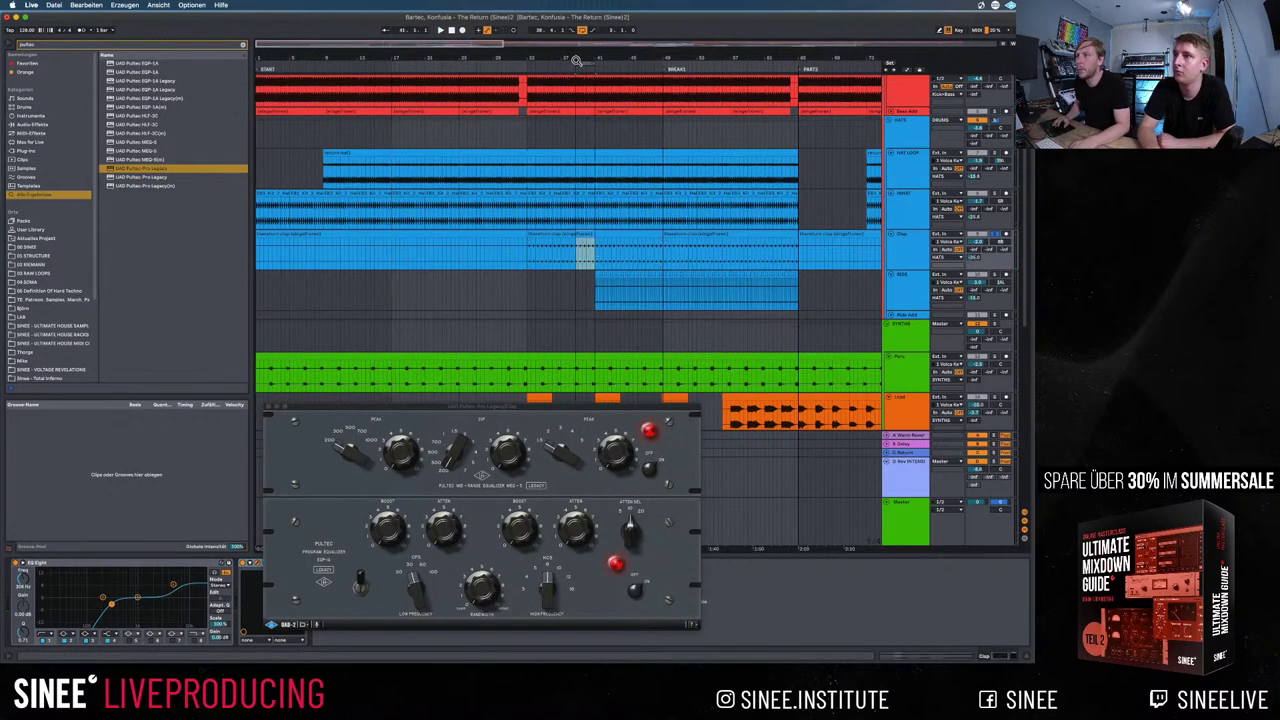
{"action": "left_click_drag", "start_coordinate": [576, 60], "coordinate": [562, 60]}
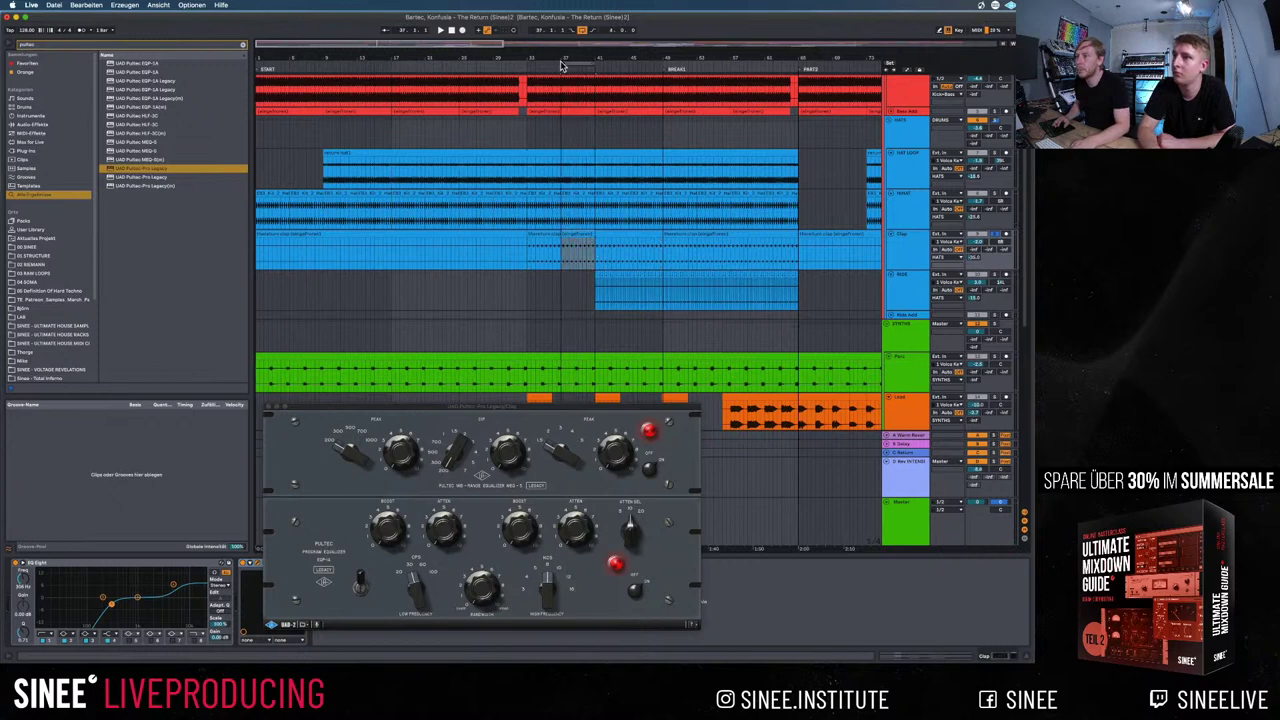
{"action": "key", "text": "space"}
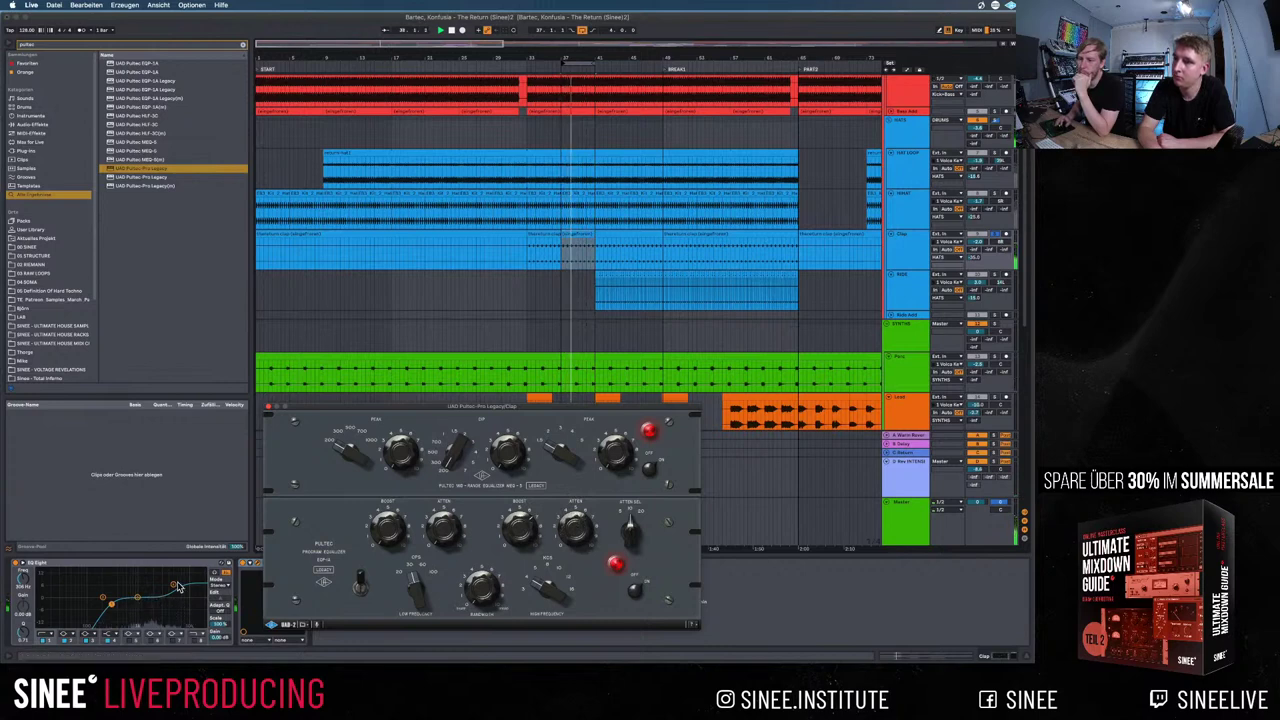
In the Clap track's EQ Eight, shift the high shelf to a higher frequency and add a narrow cut in the upper mids
{"action": "left_click_drag", "start_coordinate": [178, 587], "coordinate": [184, 587]}
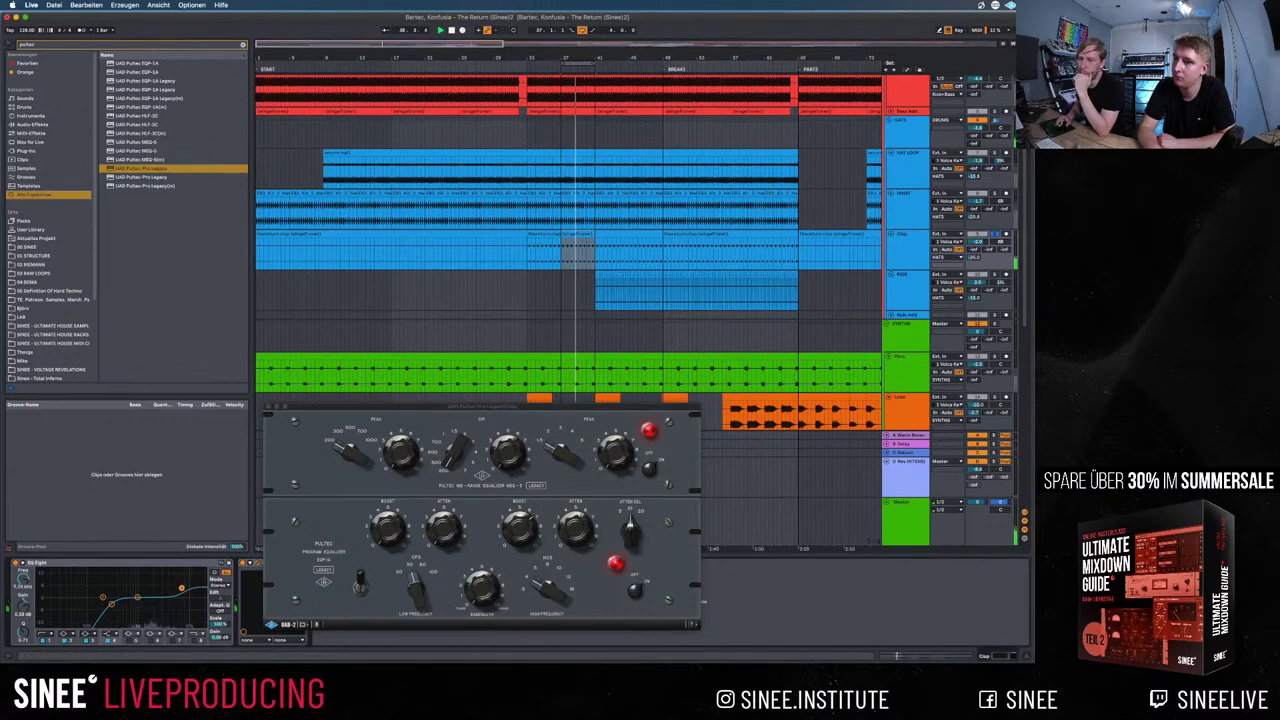
{"action": "left_click", "coordinate": [172, 643]}
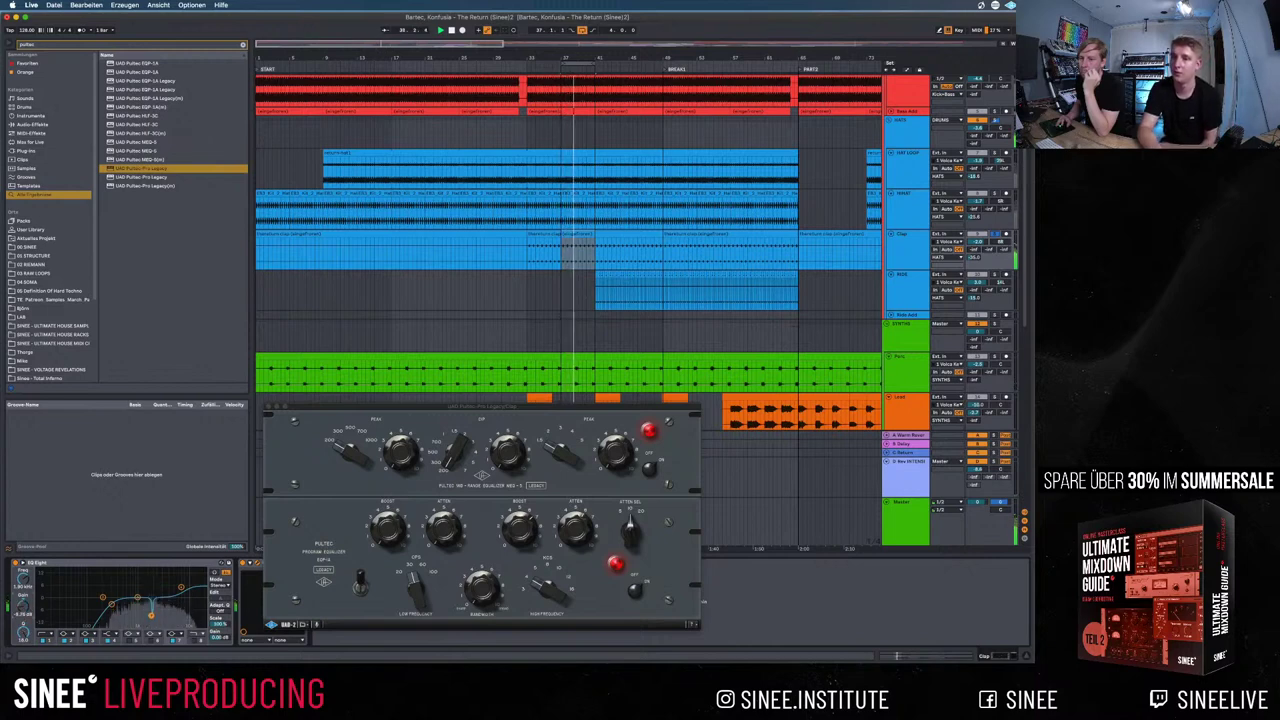
{"action": "left_click_drag", "start_coordinate": [151, 570], "coordinate": [151, 615]}
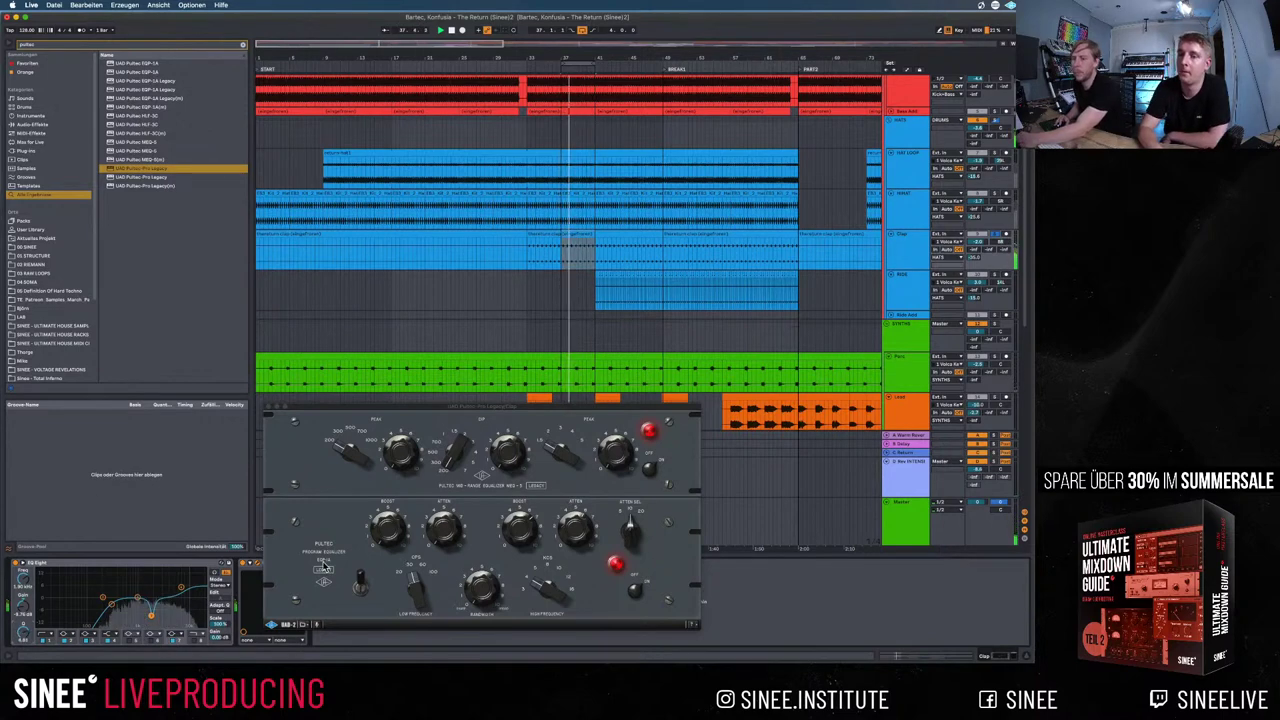
Move the Pultec window clear of the device chain and check the plug-in's controls against the playing clap
{"action": "left_click_drag", "start_coordinate": [392, 410], "coordinate": [534, 380]}
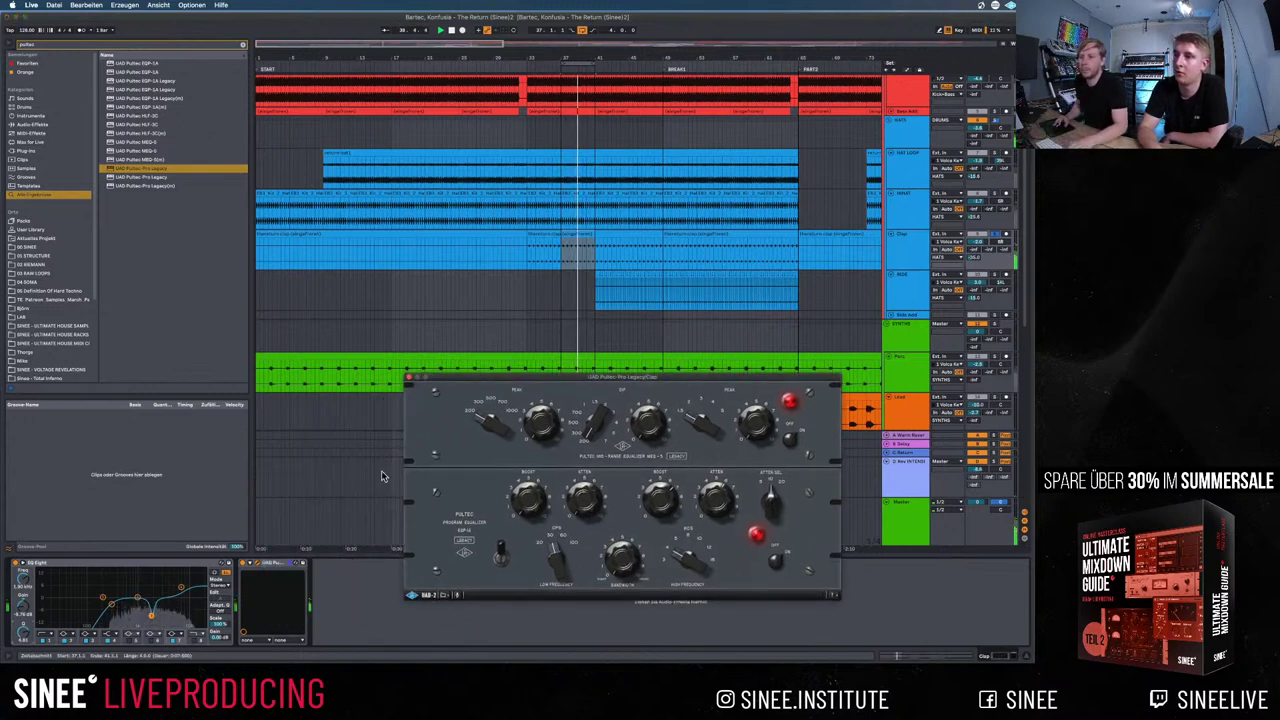
{"action": "left_click", "coordinate": [243, 567]}
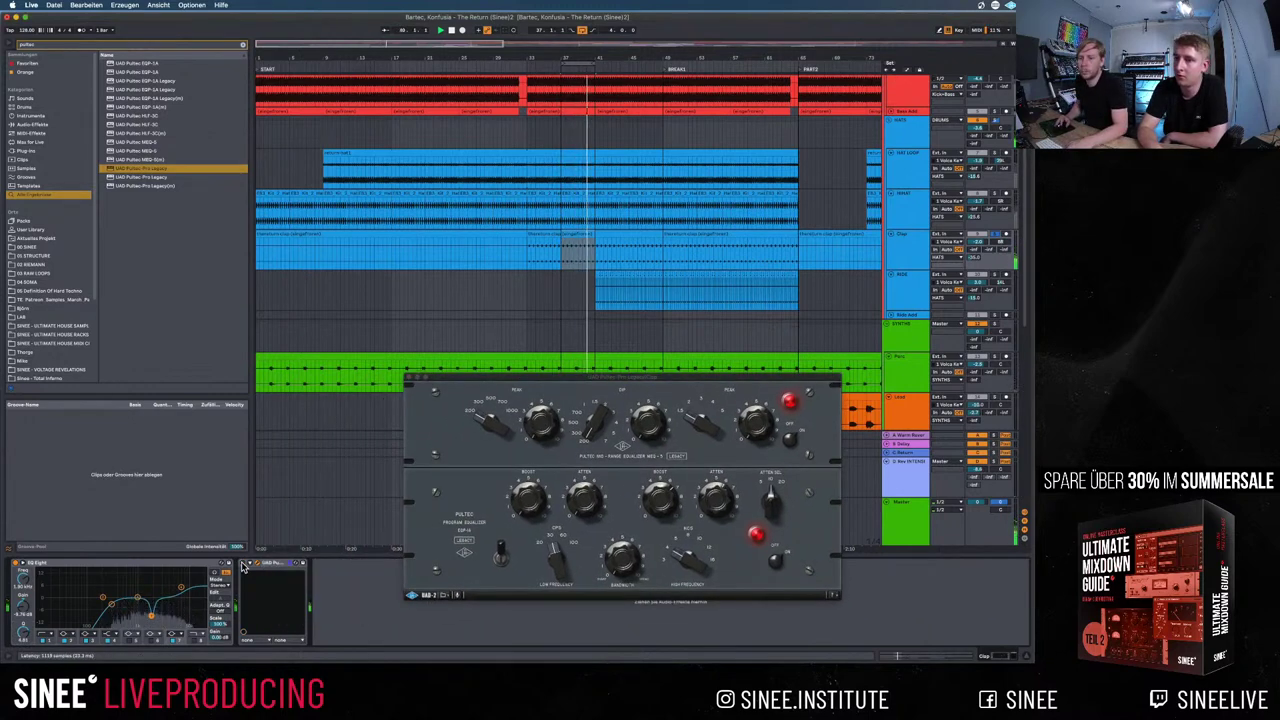
{"action": "left_click", "coordinate": [665, 505]}
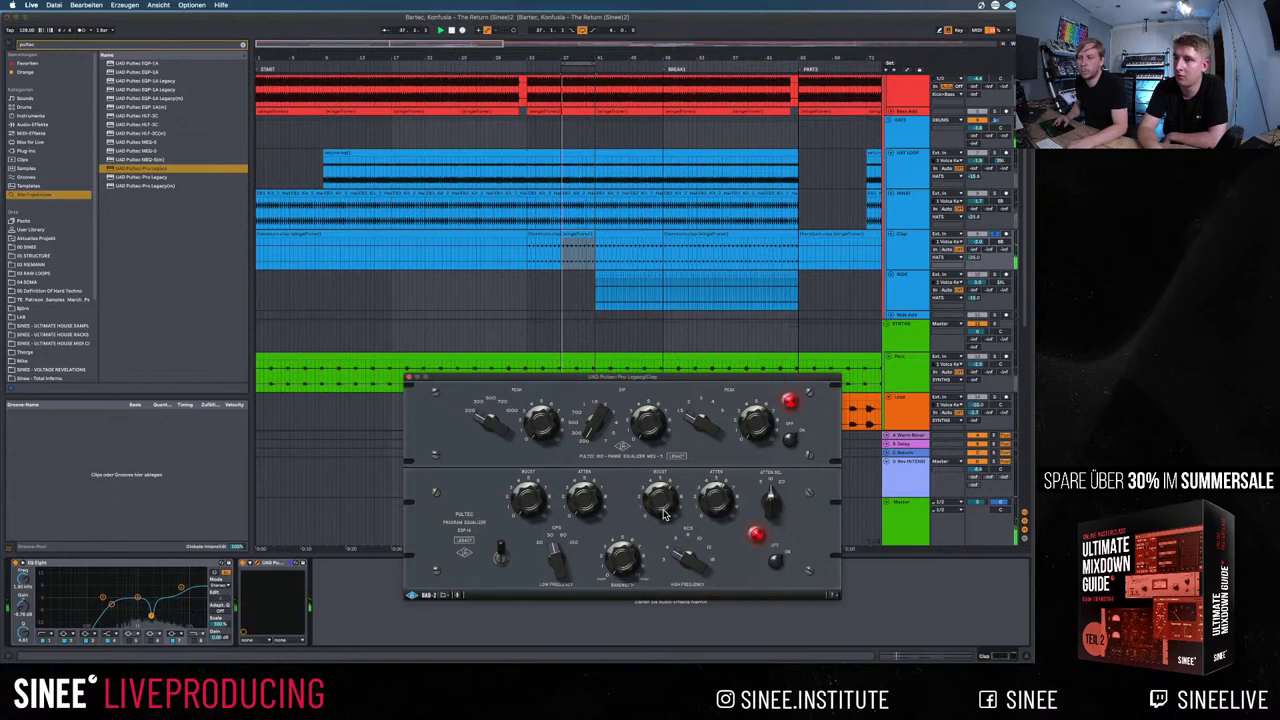
Clear the browser search and add the favourite Neutron 3 Compressor after the Pultec on the Clap track
{"action": "left_click", "coordinate": [242, 45]}
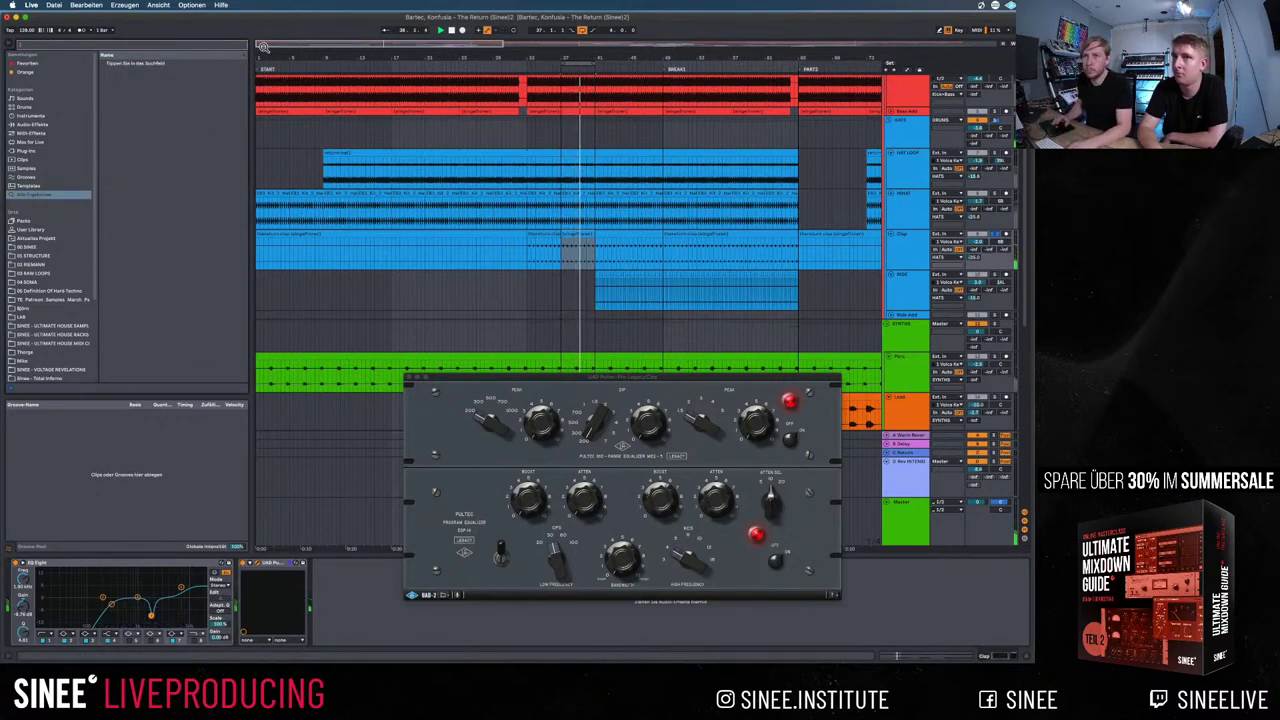
{"action": "left_click", "coordinate": [27, 63]}
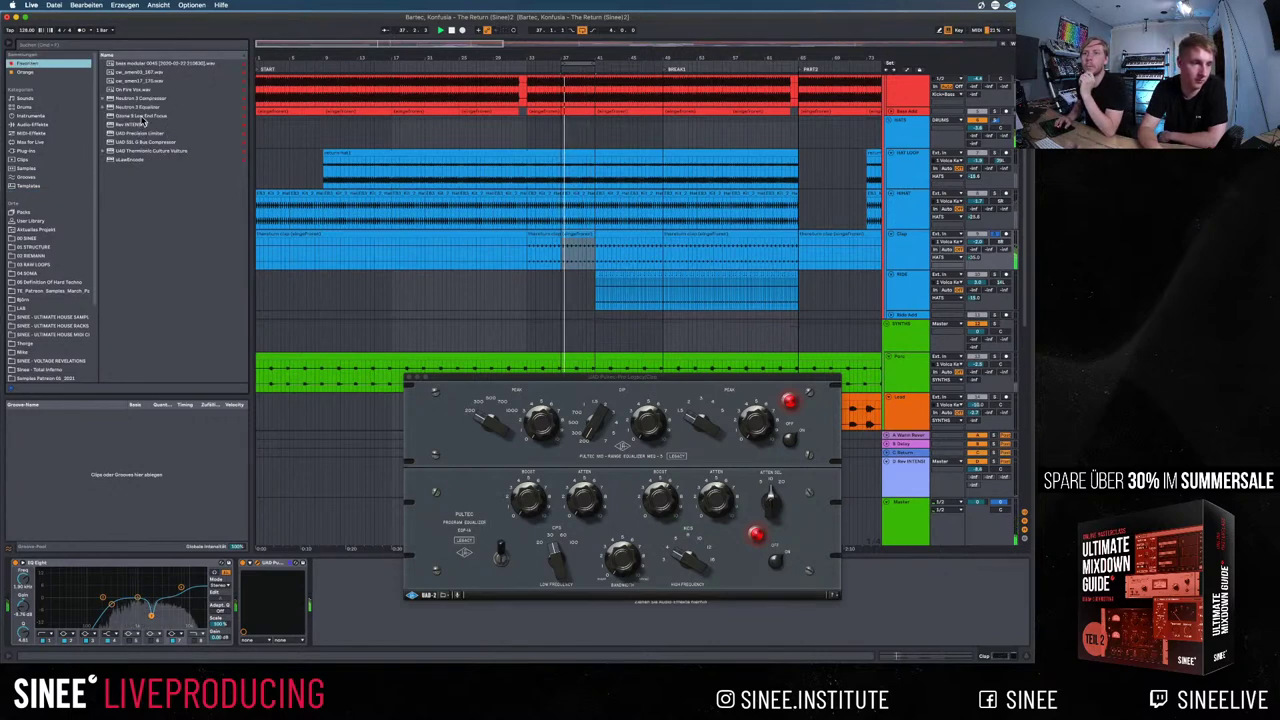
{"action": "left_click_drag", "start_coordinate": [140, 98], "coordinate": [366, 600]}
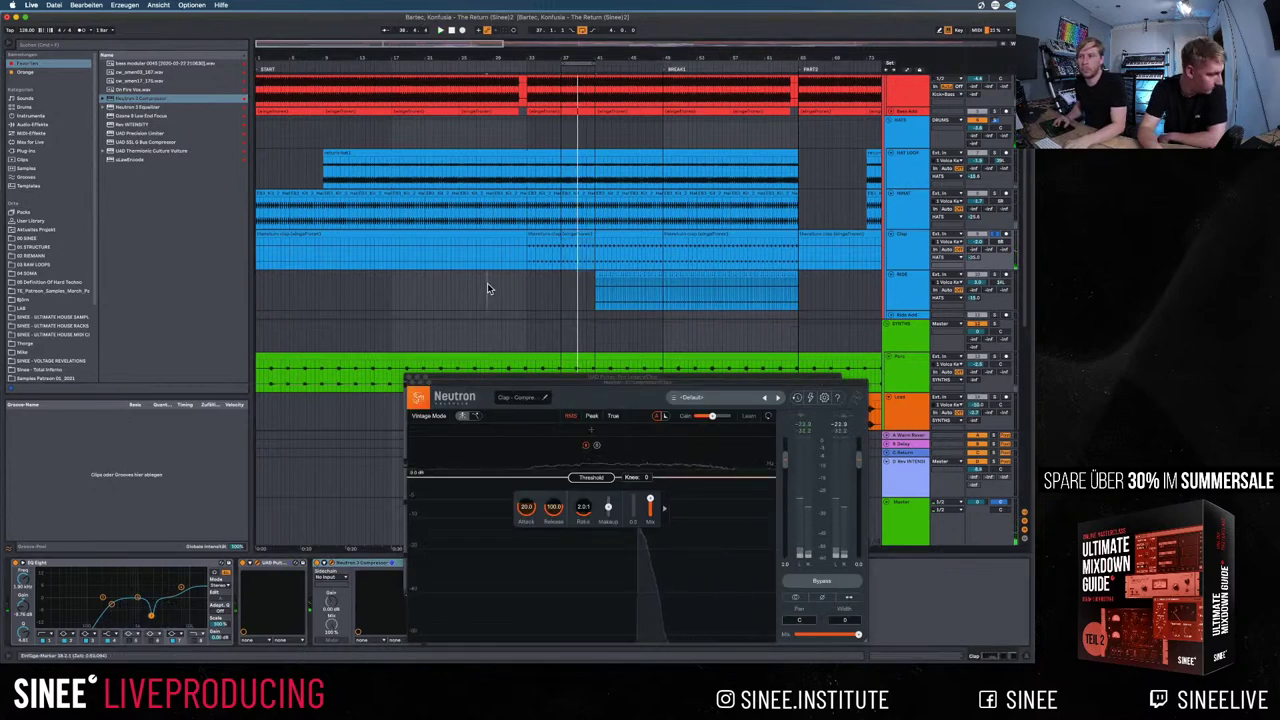
Switch the Neutron compressor's level detection to True, reposition its window, and close the Pultec window
{"action": "left_click", "coordinate": [487, 287]}
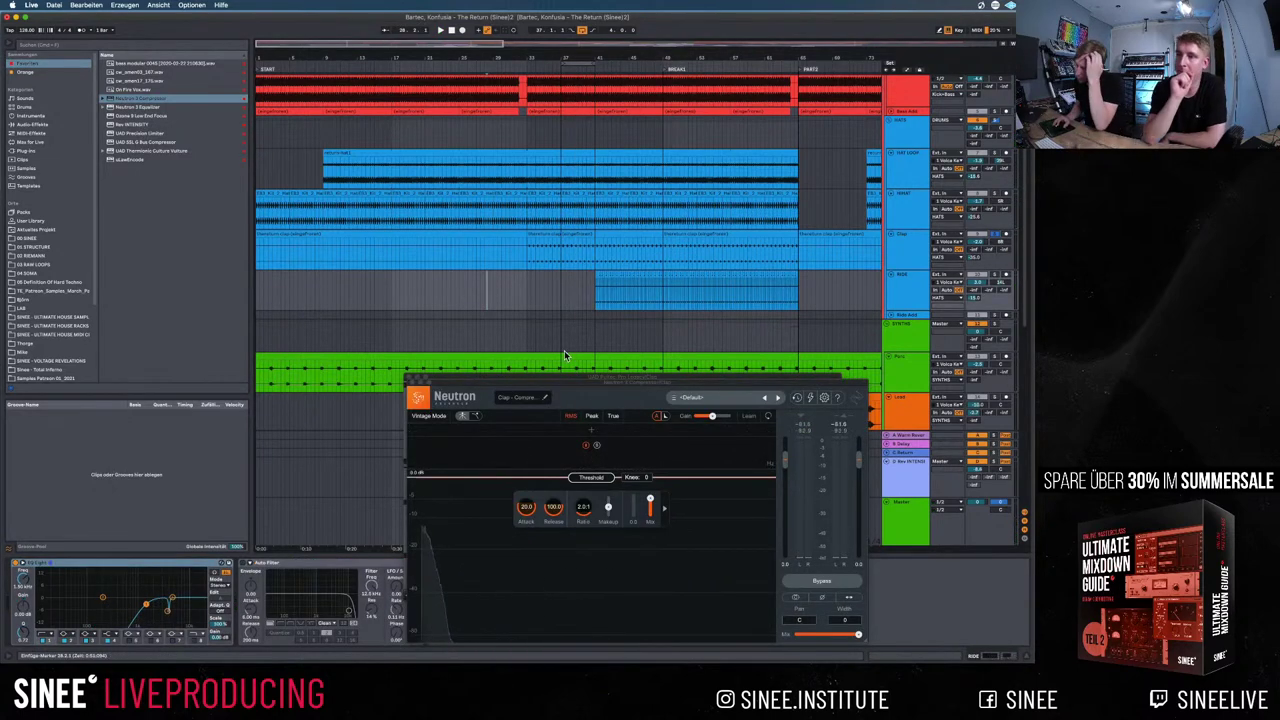
{"action": "left_click", "coordinate": [614, 416]}
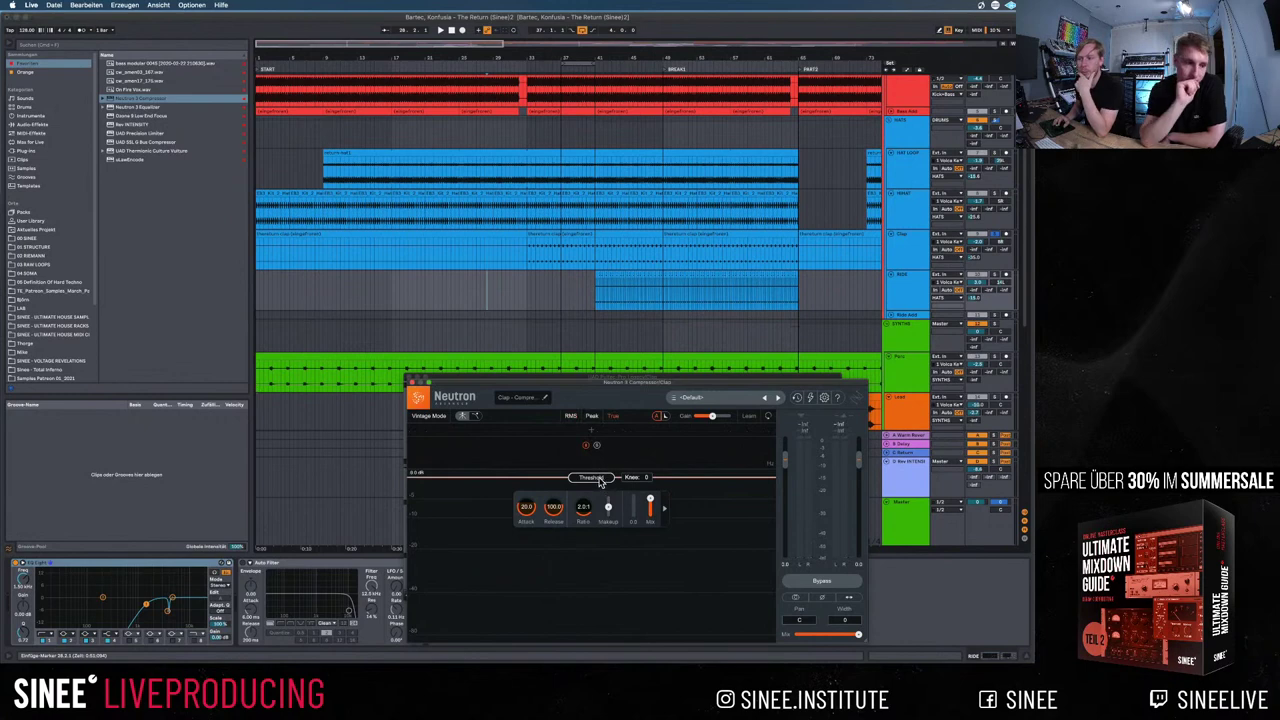
{"action": "left_click_drag", "start_coordinate": [599, 385], "coordinate": [398, 106]}
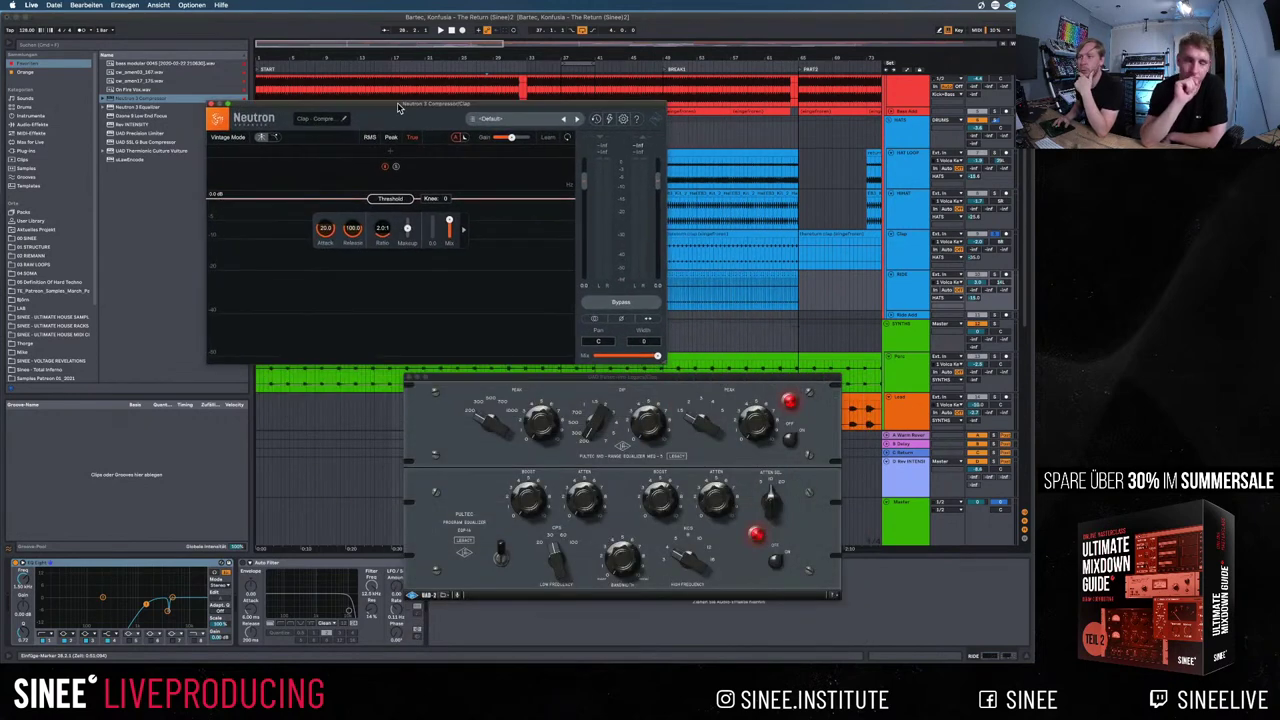
{"action": "left_click", "coordinate": [407, 379]}
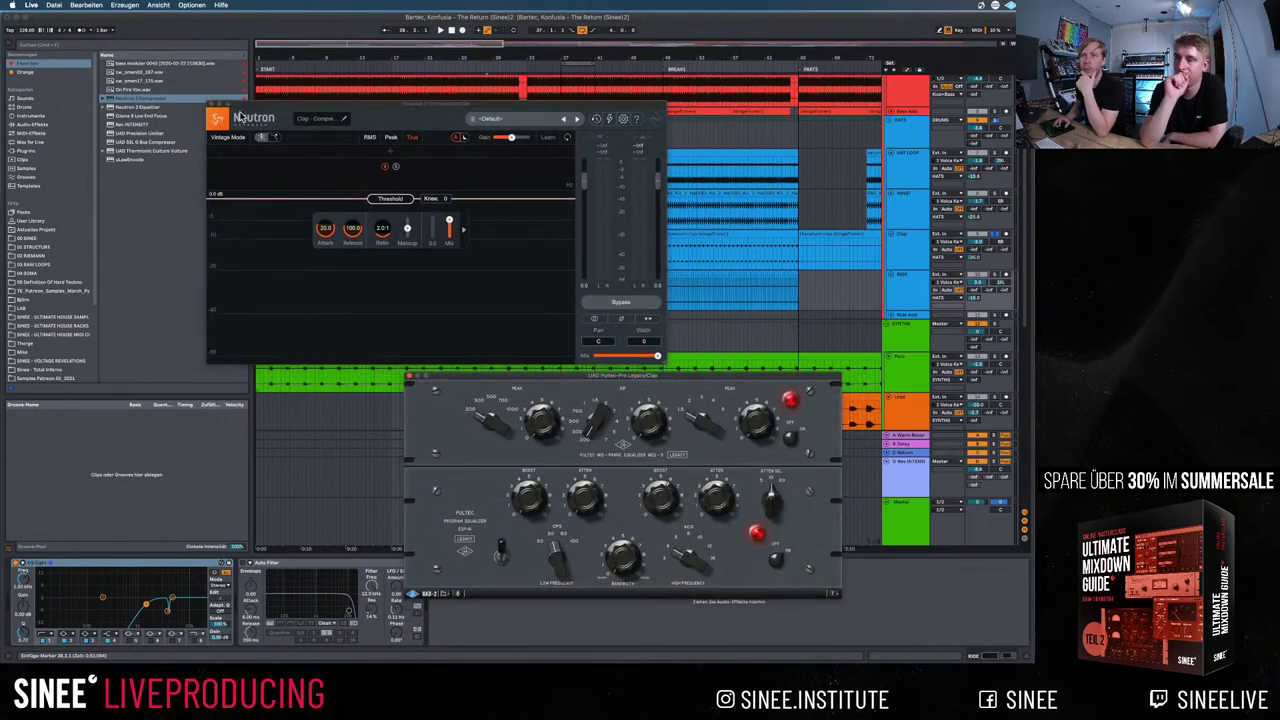
{"action": "left_click", "coordinate": [410, 377]}
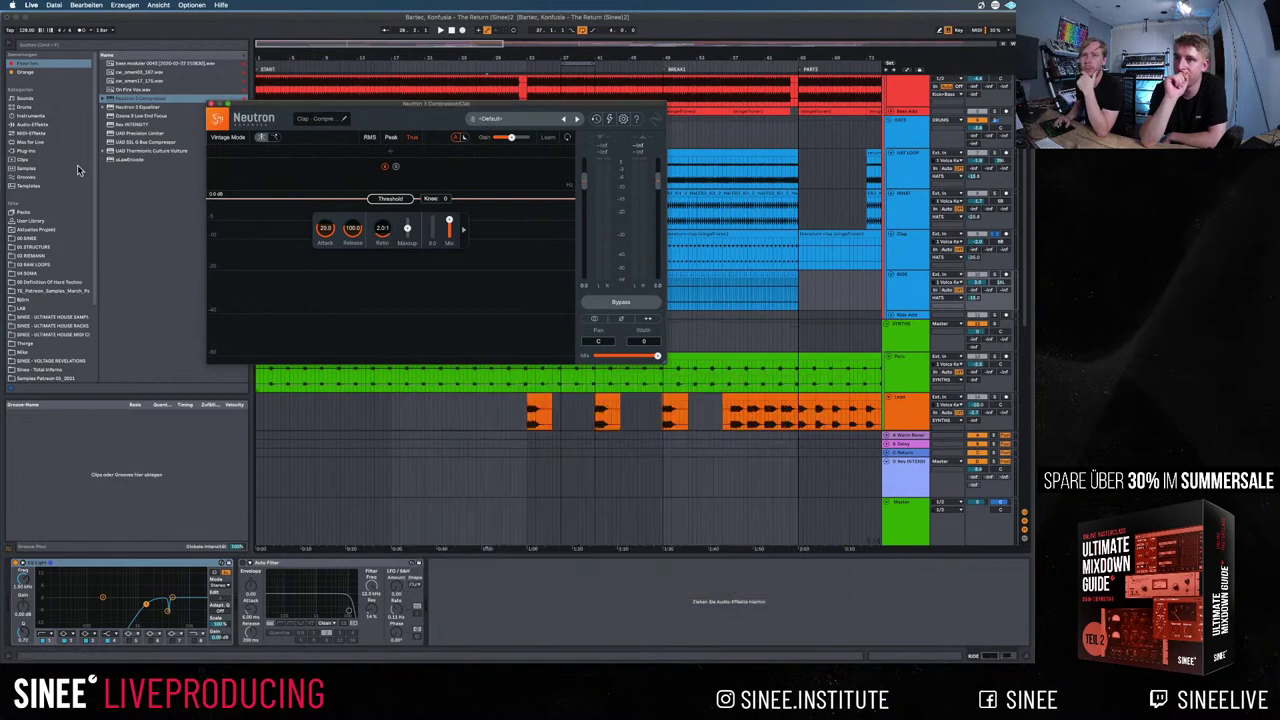
Add Live's Compressor to the Ride track, switch it to Peak detection, and delete it again
{"action": "left_click", "coordinate": [26, 125]}
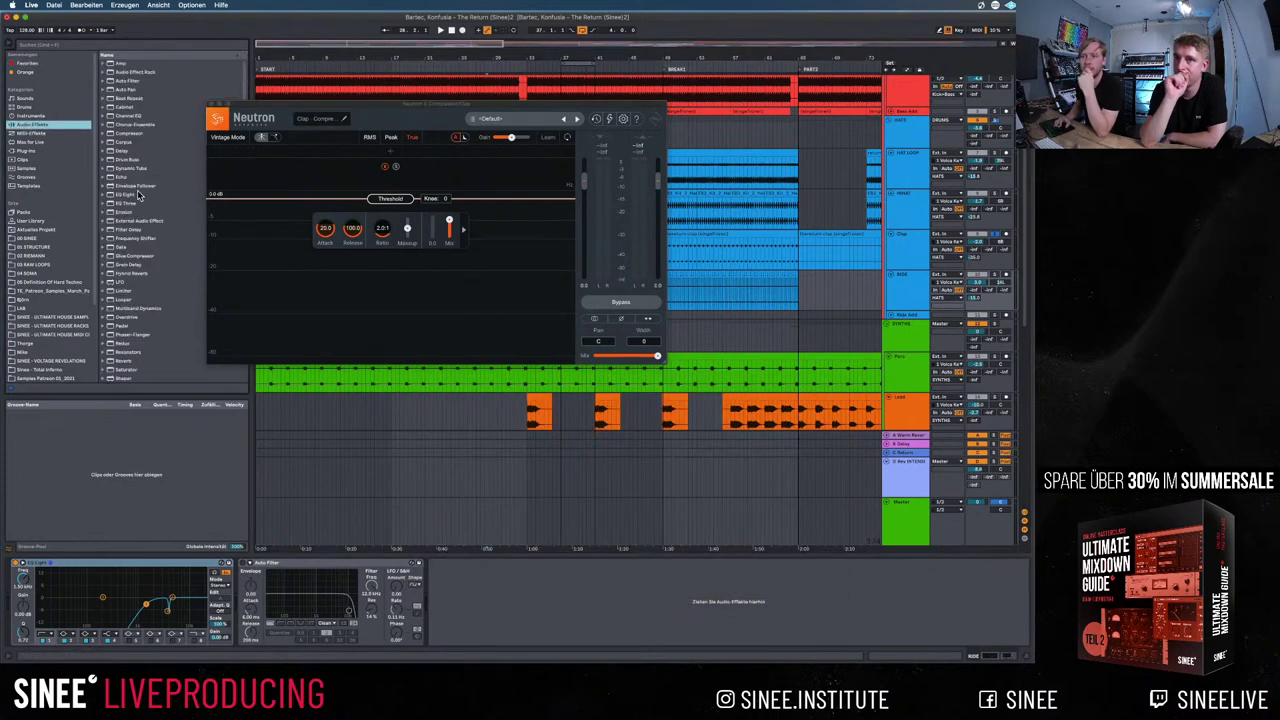
{"action": "left_click_drag", "start_coordinate": [126, 135], "coordinate": [478, 590]}
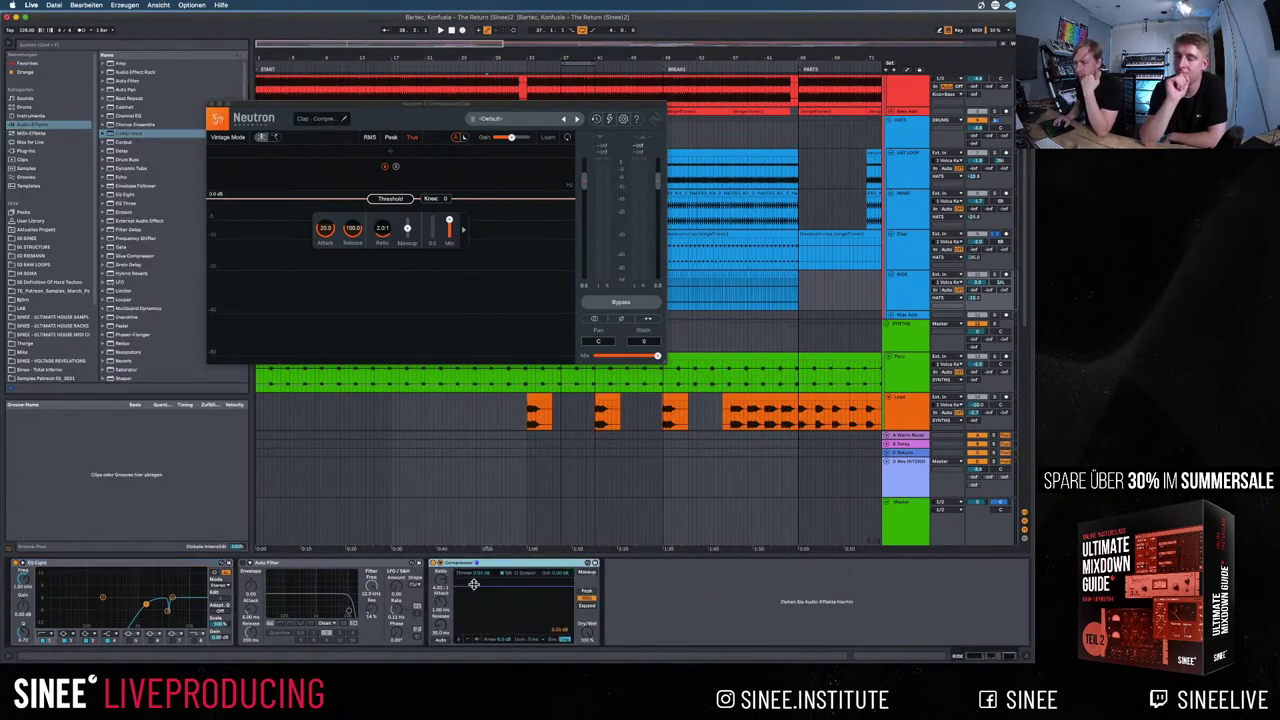
{"action": "left_click", "coordinate": [588, 591]}
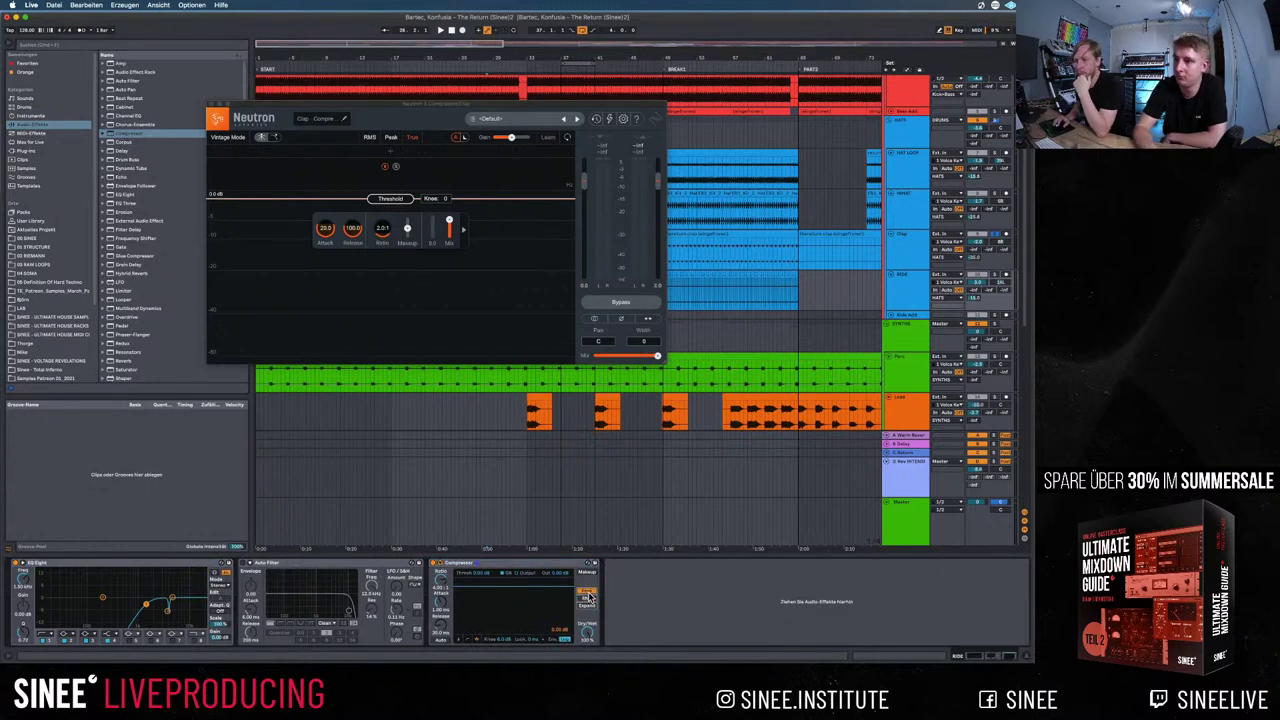
{"action": "left_click", "coordinate": [520, 570]}
{"action": "key", "text": "Delete"}
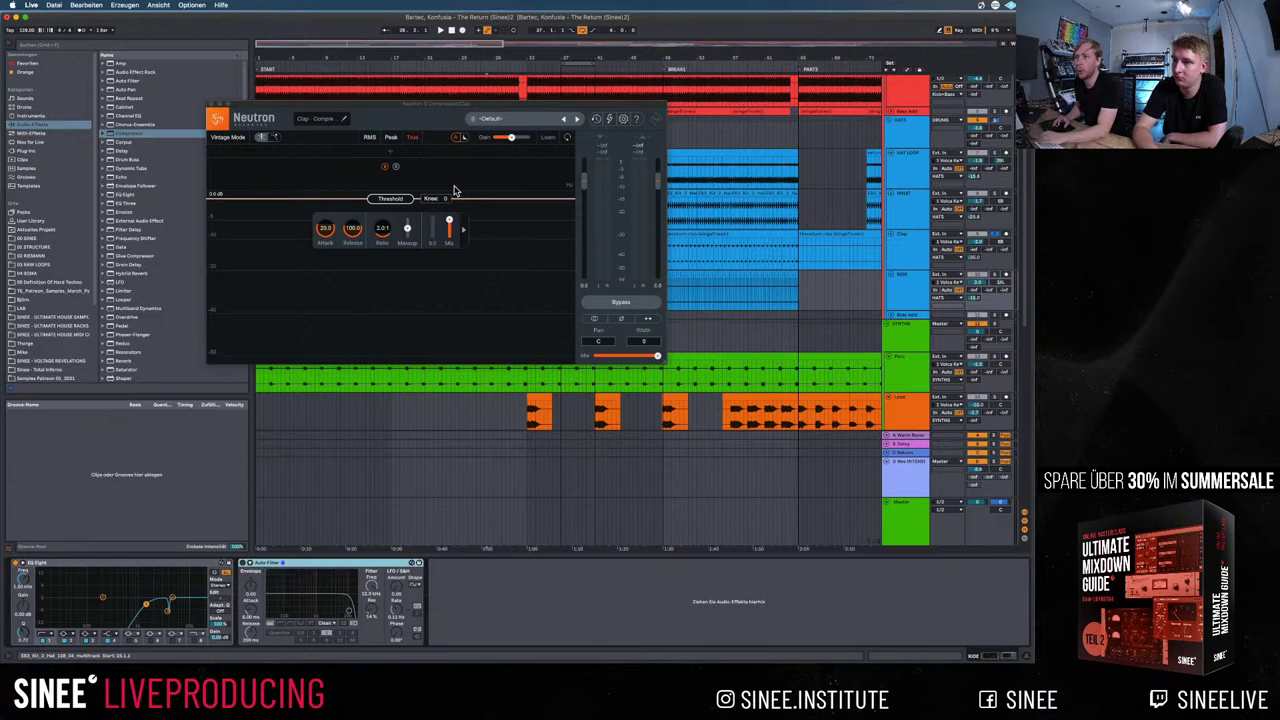
Set the clap's Neutron compressor to attack 0.2, release 9.7, ratio about 6.1:1, and threshold about -16.6 dB during playback
{"action": "left_click", "coordinate": [410, 139]}
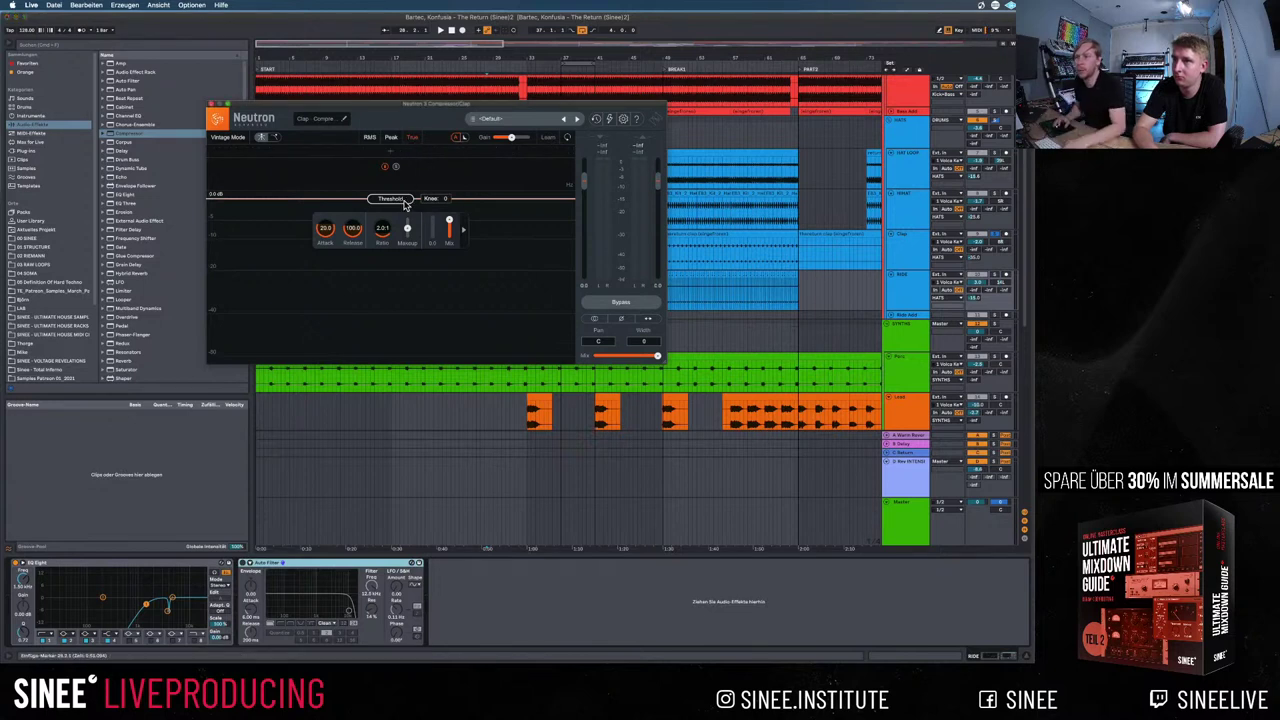
{"action": "left_click_drag", "start_coordinate": [469, 111], "coordinate": [533, 203]}
{"action": "left_click_drag", "start_coordinate": [455, 297], "coordinate": [455, 364]}
{"action": "left_click_drag", "start_coordinate": [373, 387], "coordinate": [386, 443]}
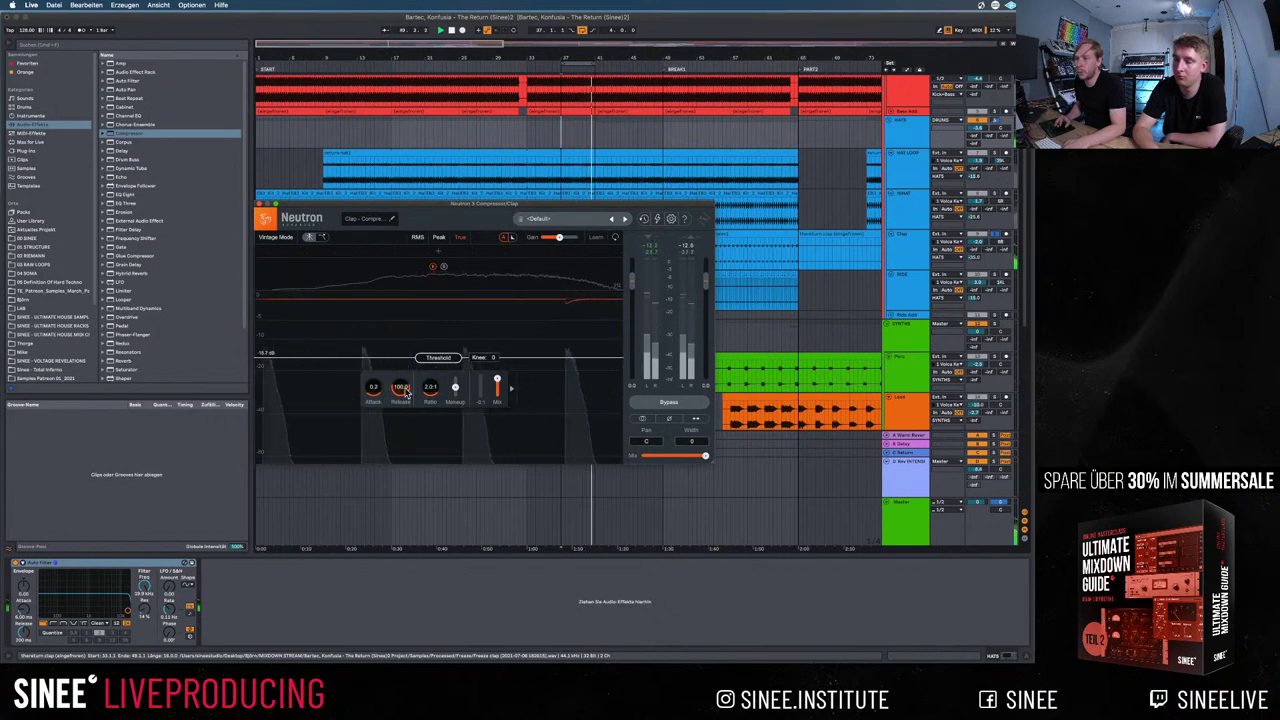
{"action": "left_click_drag", "start_coordinate": [406, 393], "coordinate": [410, 440]}
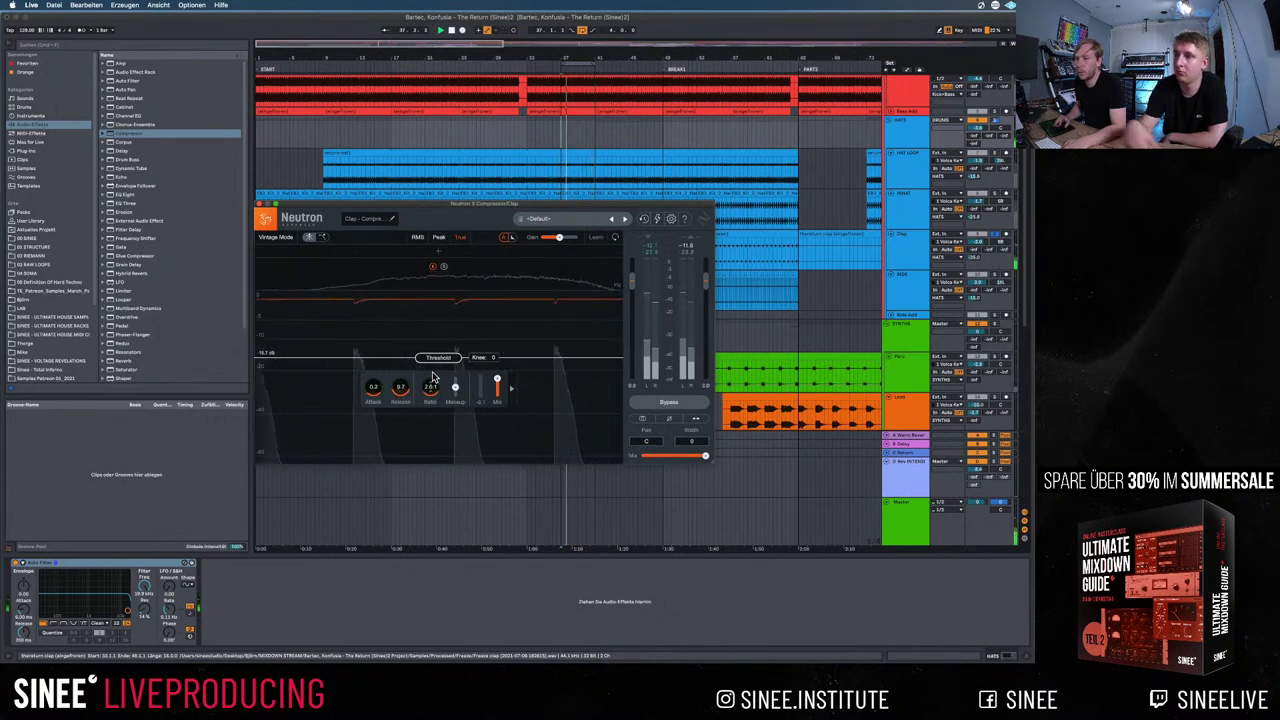
{"action": "left_click_drag", "start_coordinate": [431, 388], "coordinate": [432, 409]}
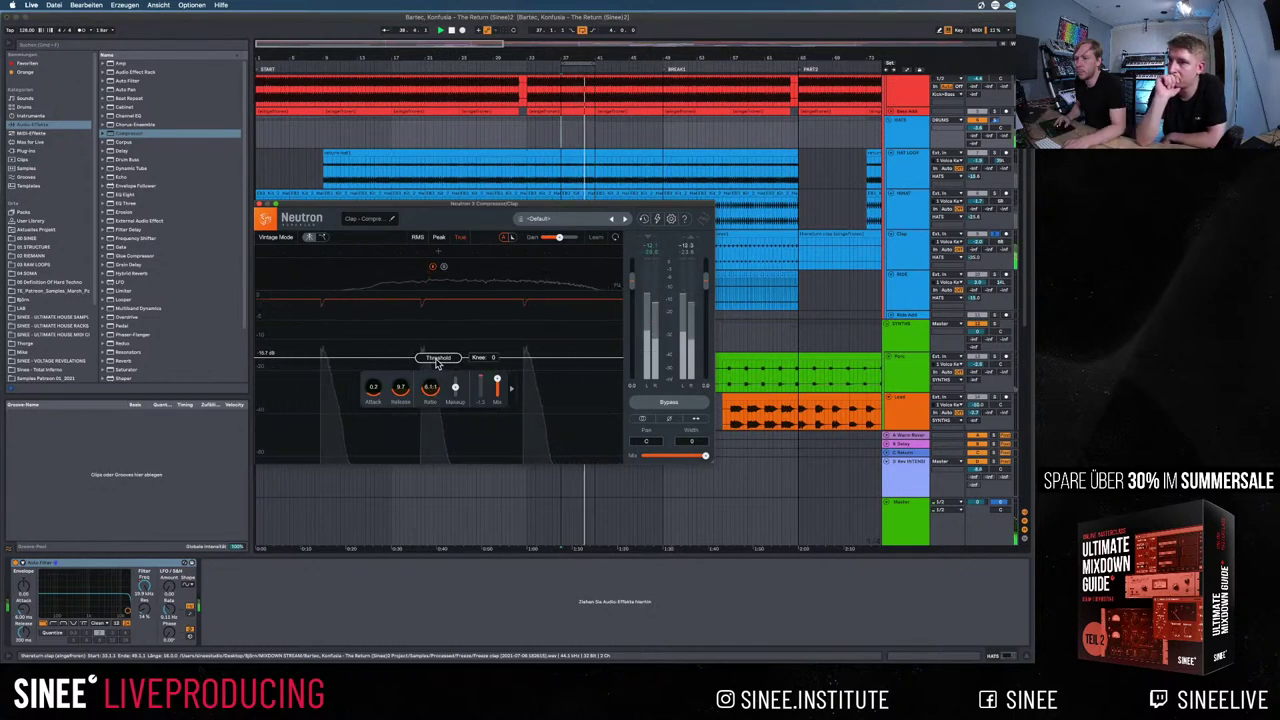
{"action": "left_click_drag", "start_coordinate": [436, 363], "coordinate": [436, 367]}
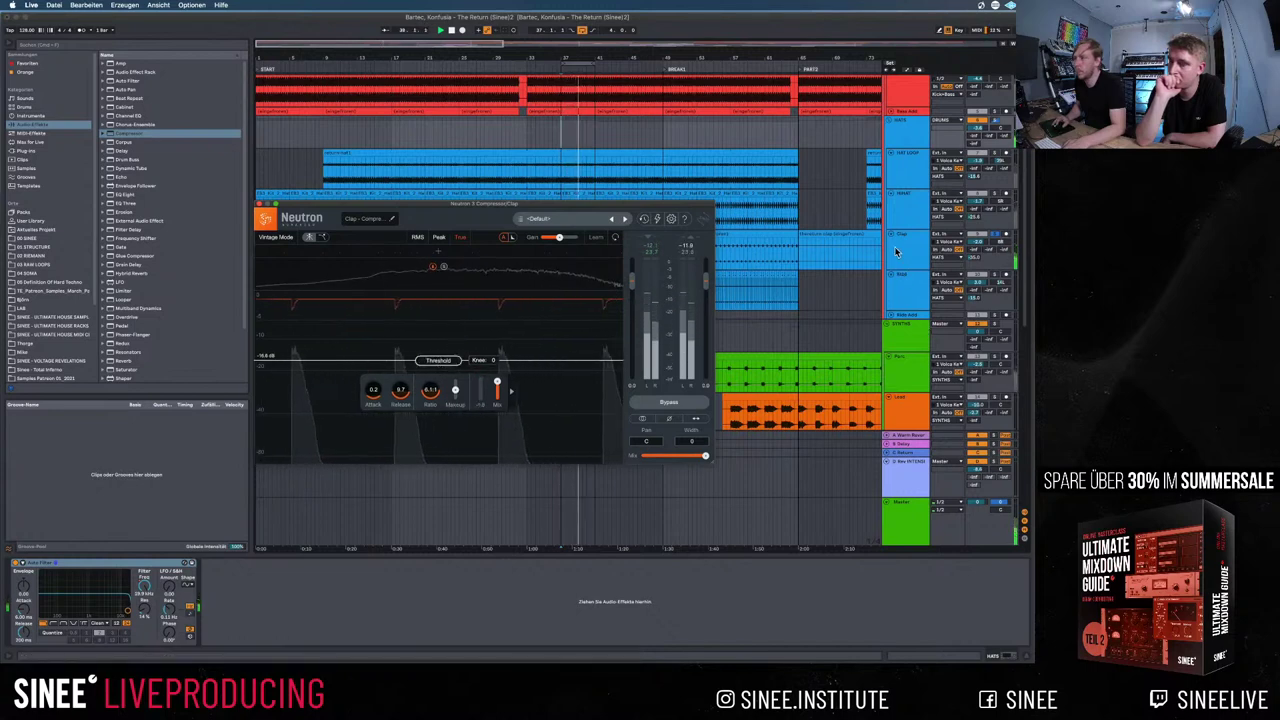
Sweep a narrow boosted band through the high mids in the Clap's EQ Eight during playback, and enlarge the EQ curve display
{"action": "left_click", "coordinate": [370, 563]}
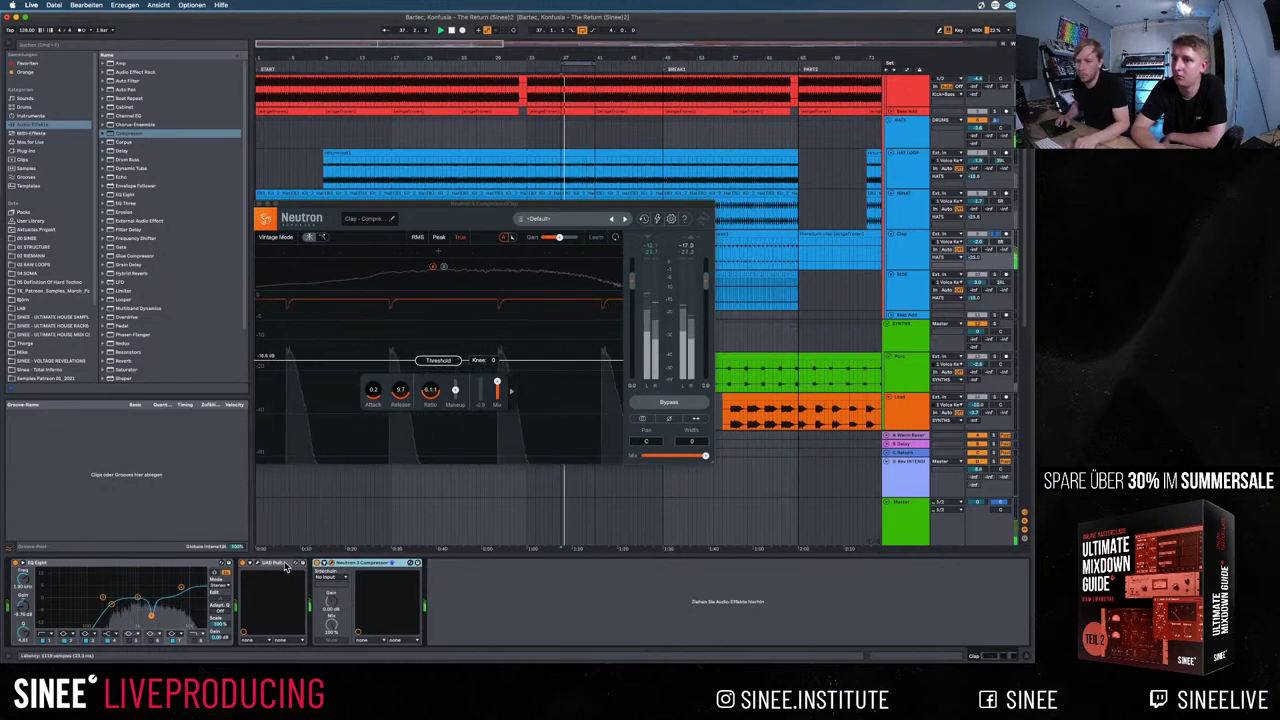
{"action": "left_click", "coordinate": [183, 572]}
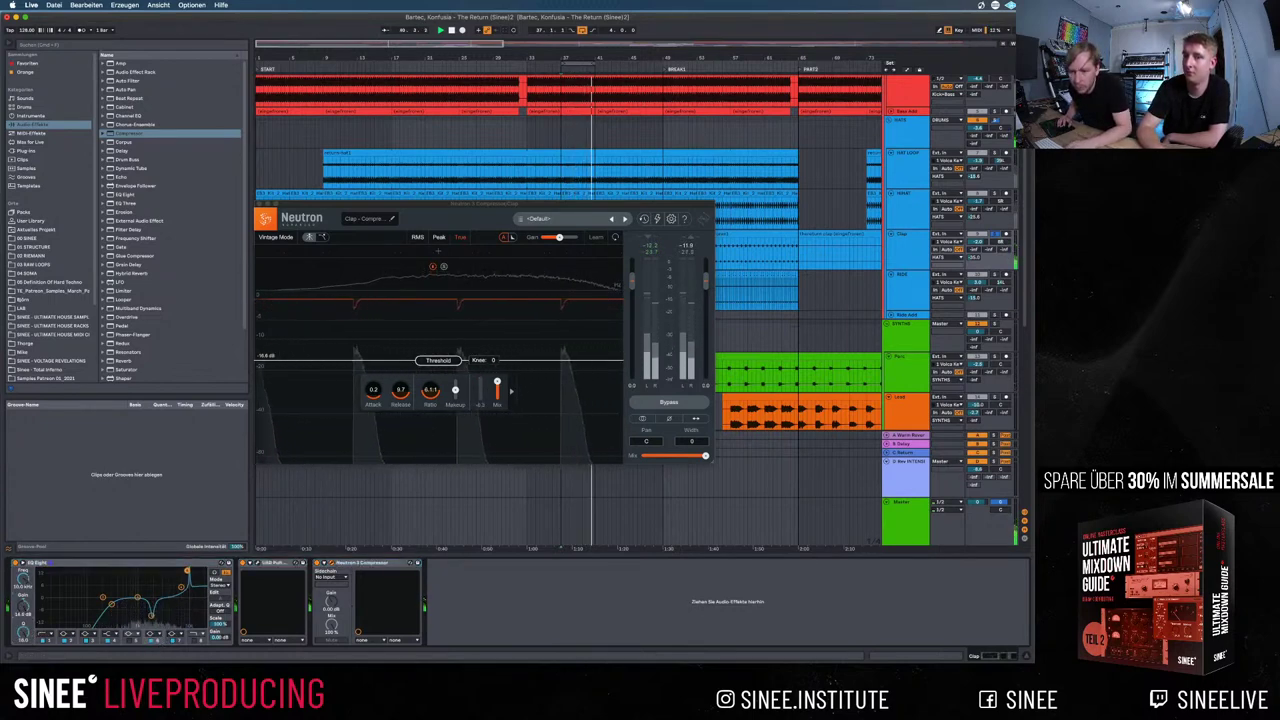
{"action": "left_click_drag", "start_coordinate": [180, 581], "coordinate": [164, 580]}
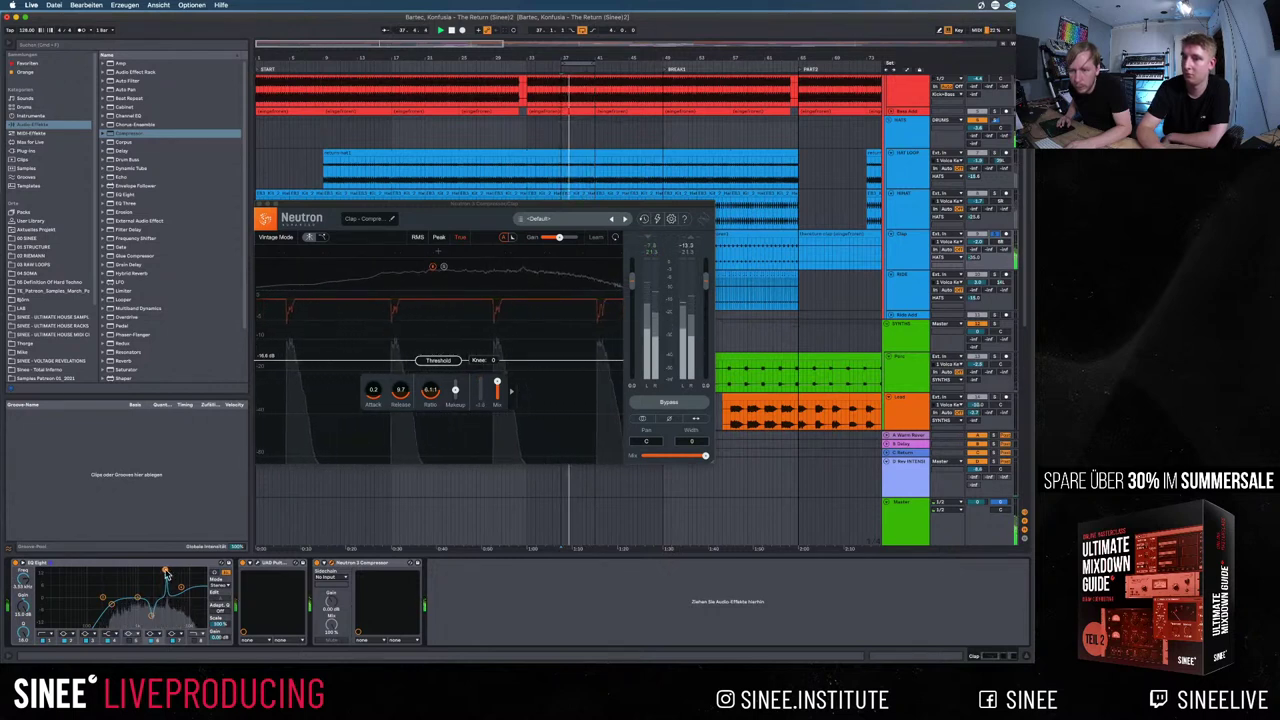
{"action": "left_click_drag", "start_coordinate": [167, 574], "coordinate": [134, 570]}
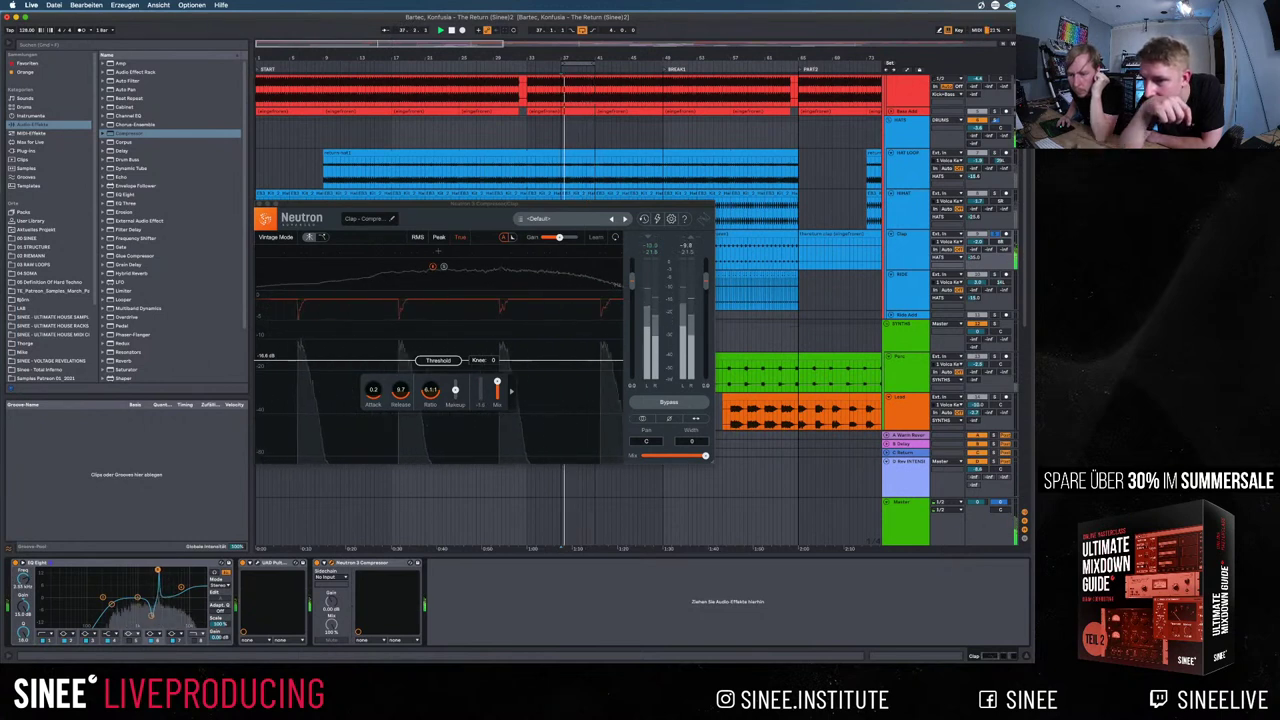
{"action": "left_click", "coordinate": [212, 572]}
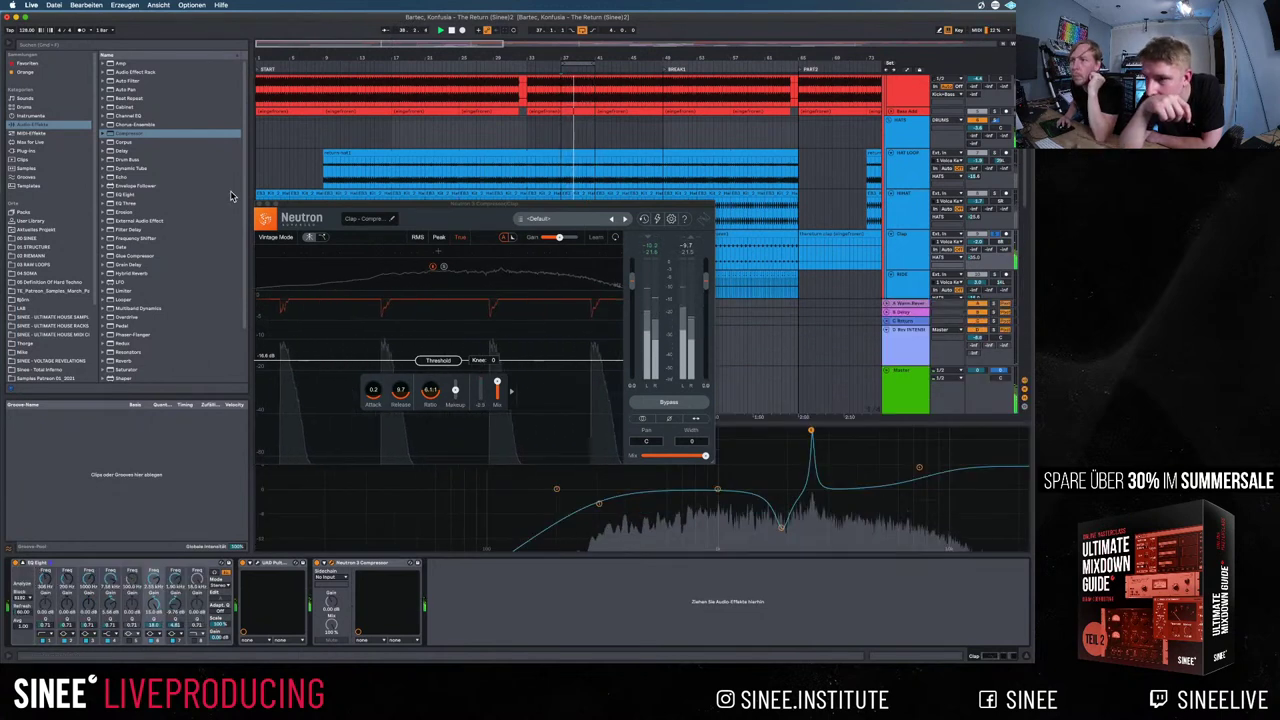
Hide the plug-in windows, turn the narrow boost into a cut at about 2.3 kHz, and adjust the neighbouring cut's Q
{"action": "key", "text": "super+alt+p"}
{"action": "left_click_drag", "start_coordinate": [811, 431], "coordinate": [799, 431]}
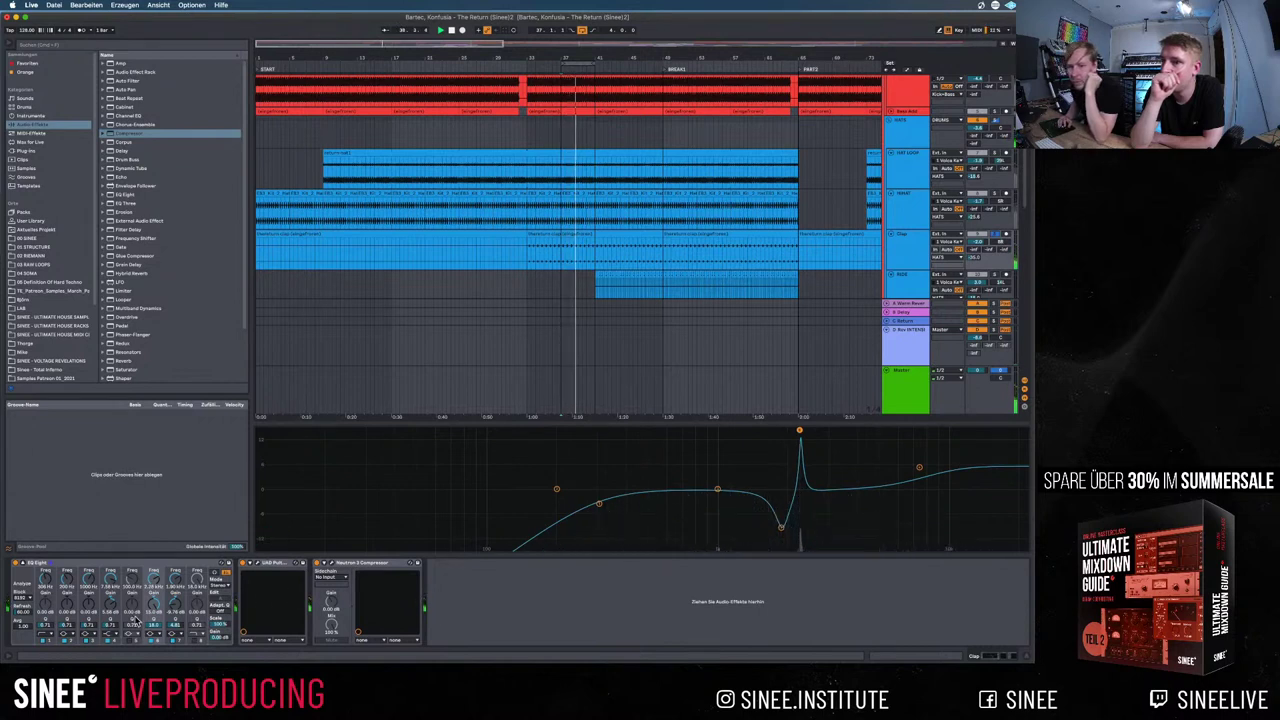
{"action": "left_click_drag", "start_coordinate": [160, 607], "coordinate": [160, 655]}
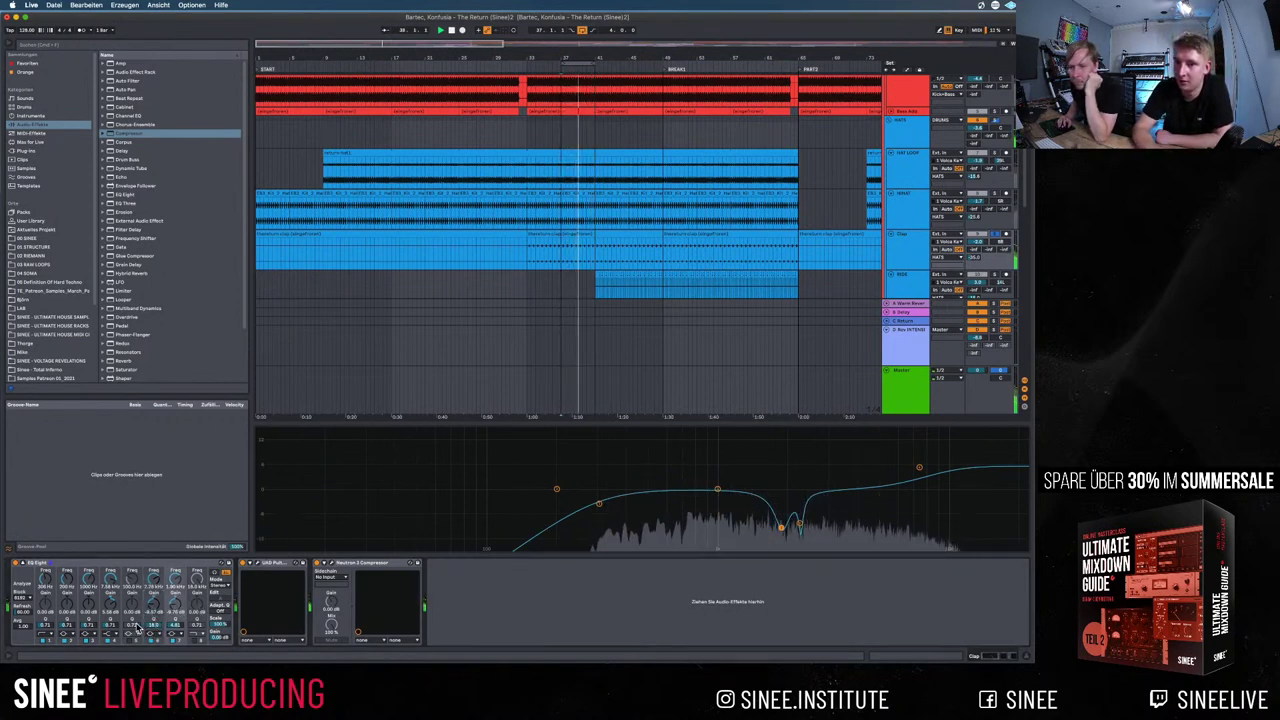
{"action": "left_click_drag", "start_coordinate": [165, 628], "coordinate": [178, 625]}
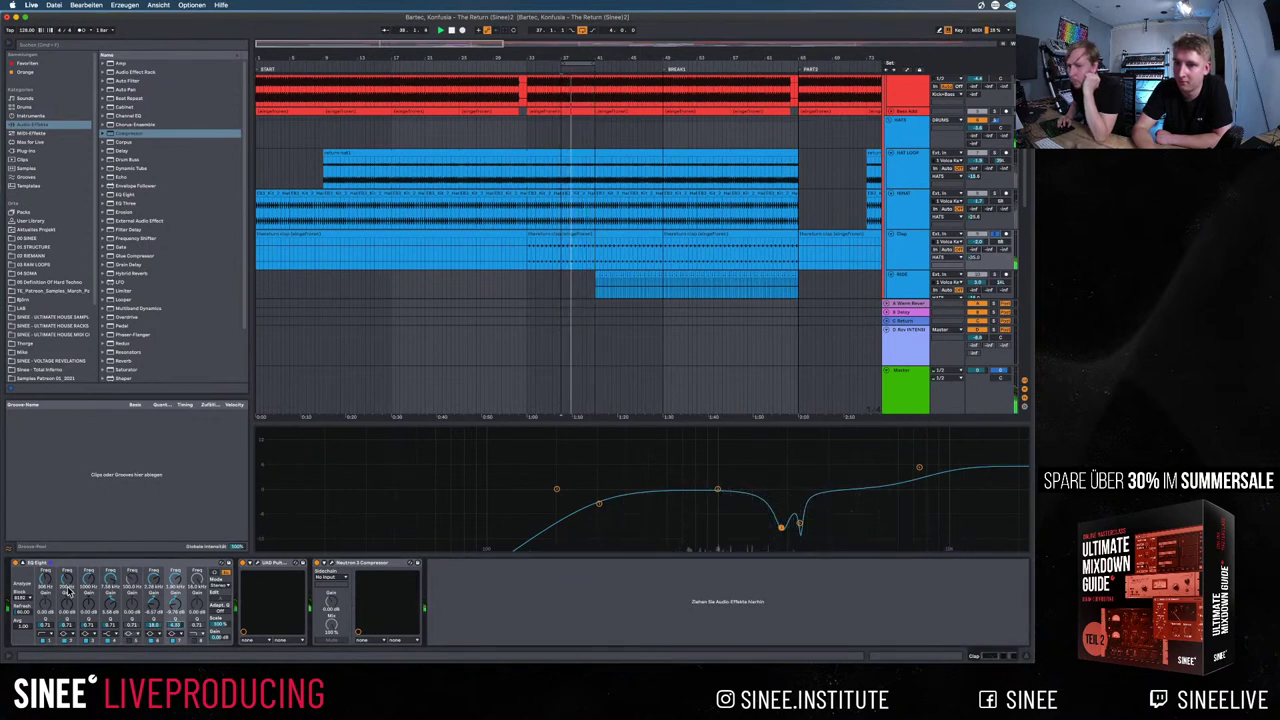
Compare the clap with its EQ Eight bypassed and active, and take the Clap track out of solo
{"action": "left_click", "coordinate": [16, 566]}
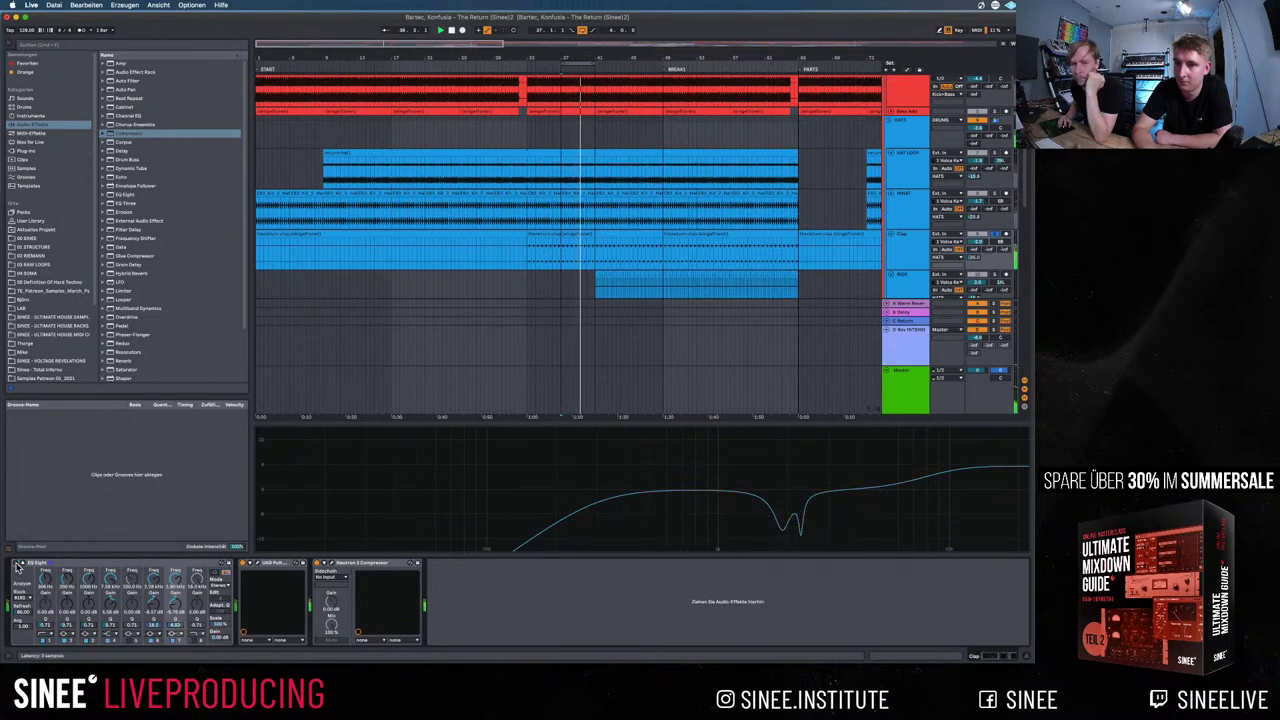
{"action": "left_click", "coordinate": [16, 566]}
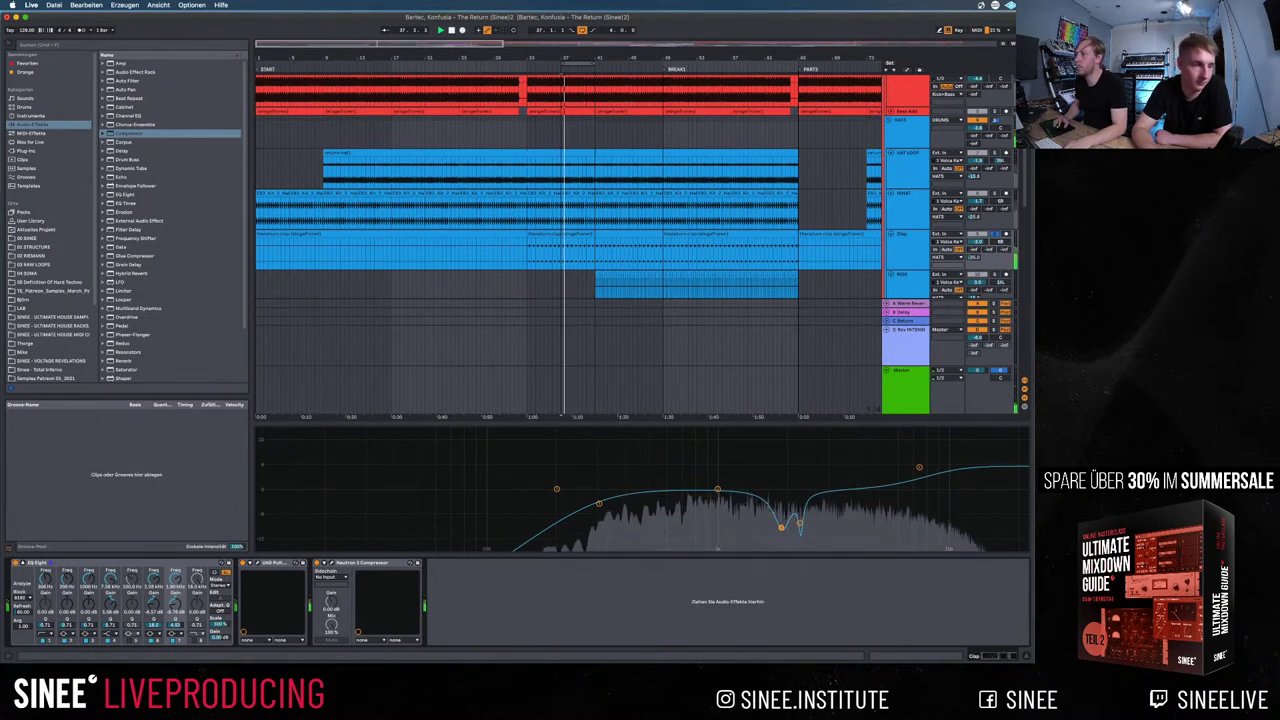
{"action": "left_click", "coordinate": [997, 235]}
{"action": "left_click", "coordinate": [997, 236]}
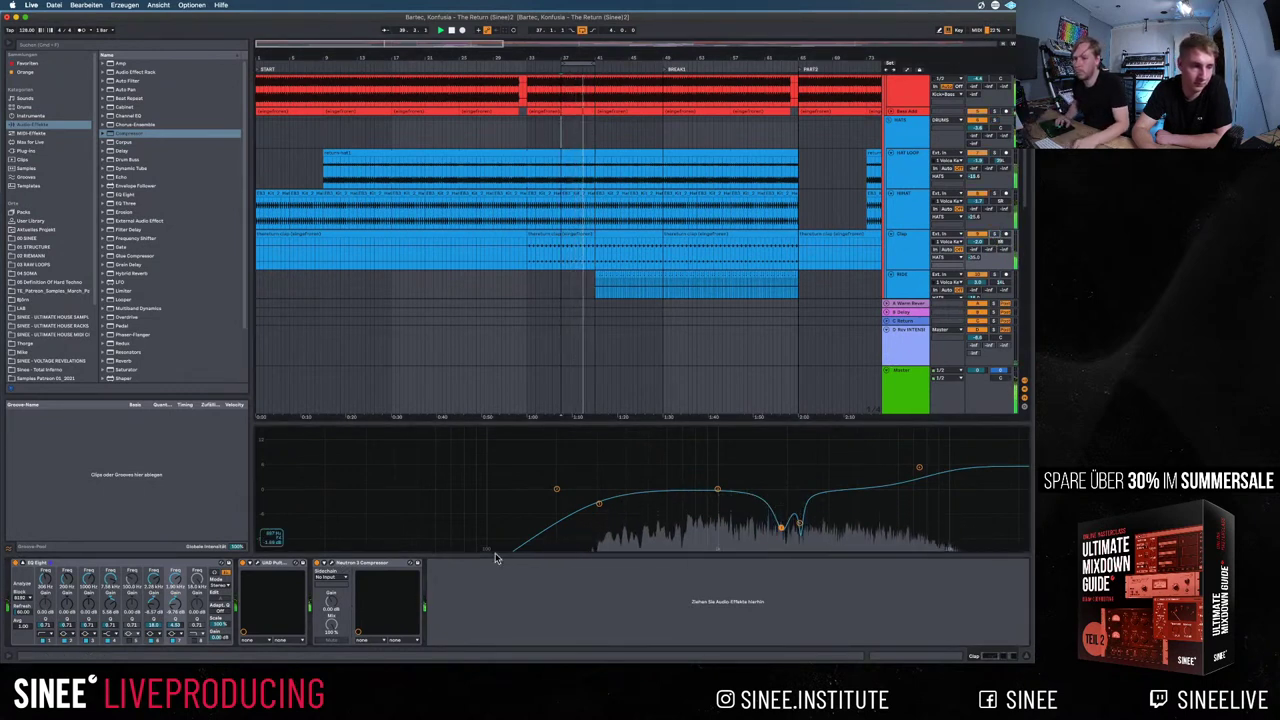
Group all the Clap's devices into one rack and compare the mix with the rack on and off
{"action": "left_click", "coordinate": [181, 566]}
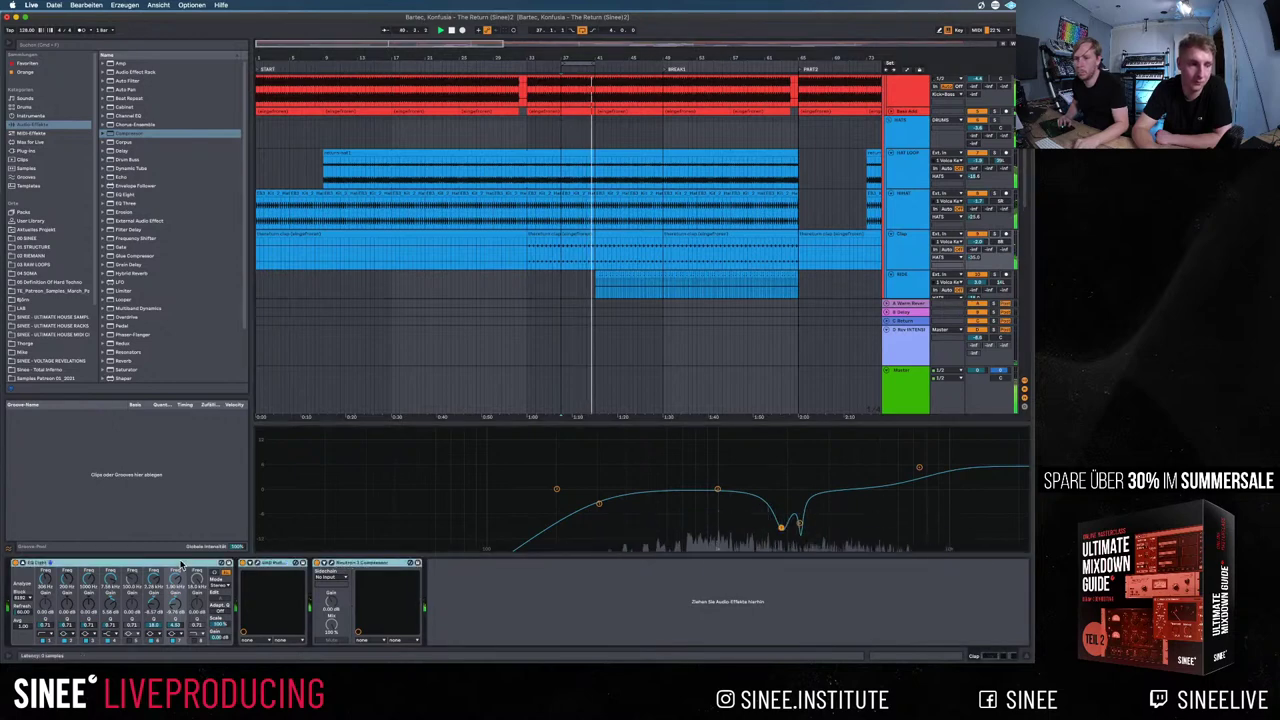
{"action": "key", "text": "super+g"}
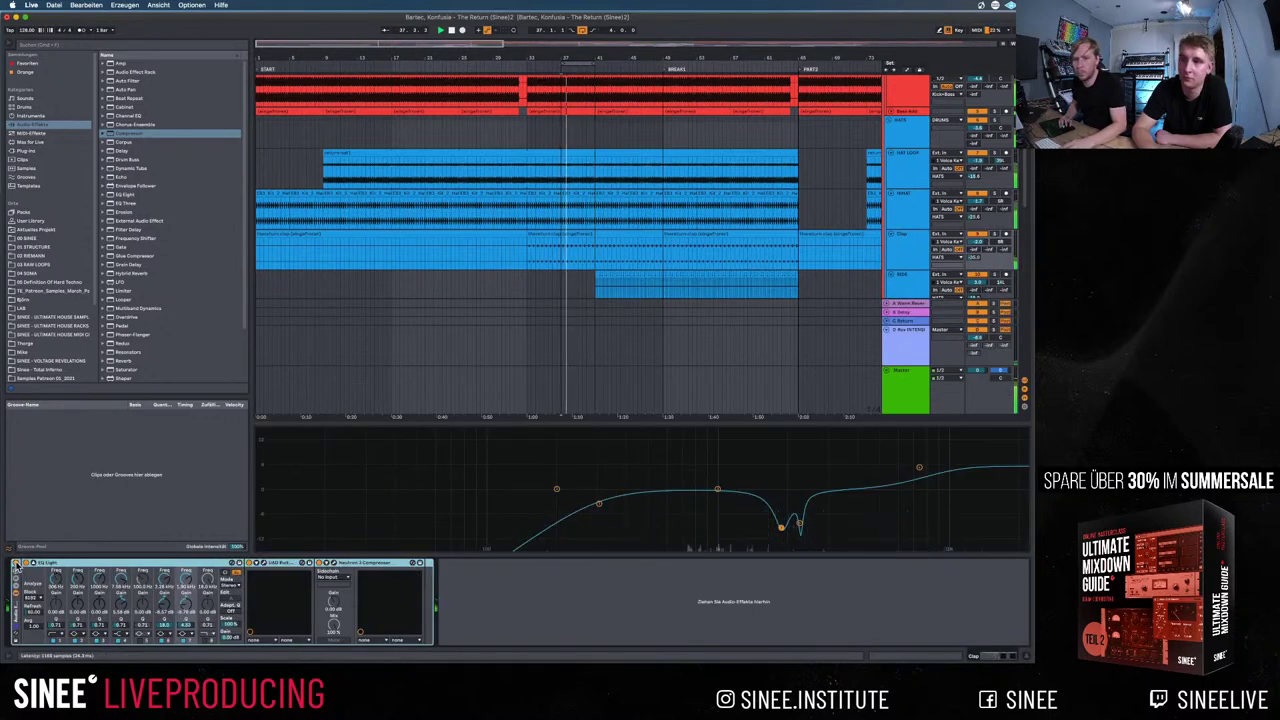
{"action": "left_click", "coordinate": [16, 565]}
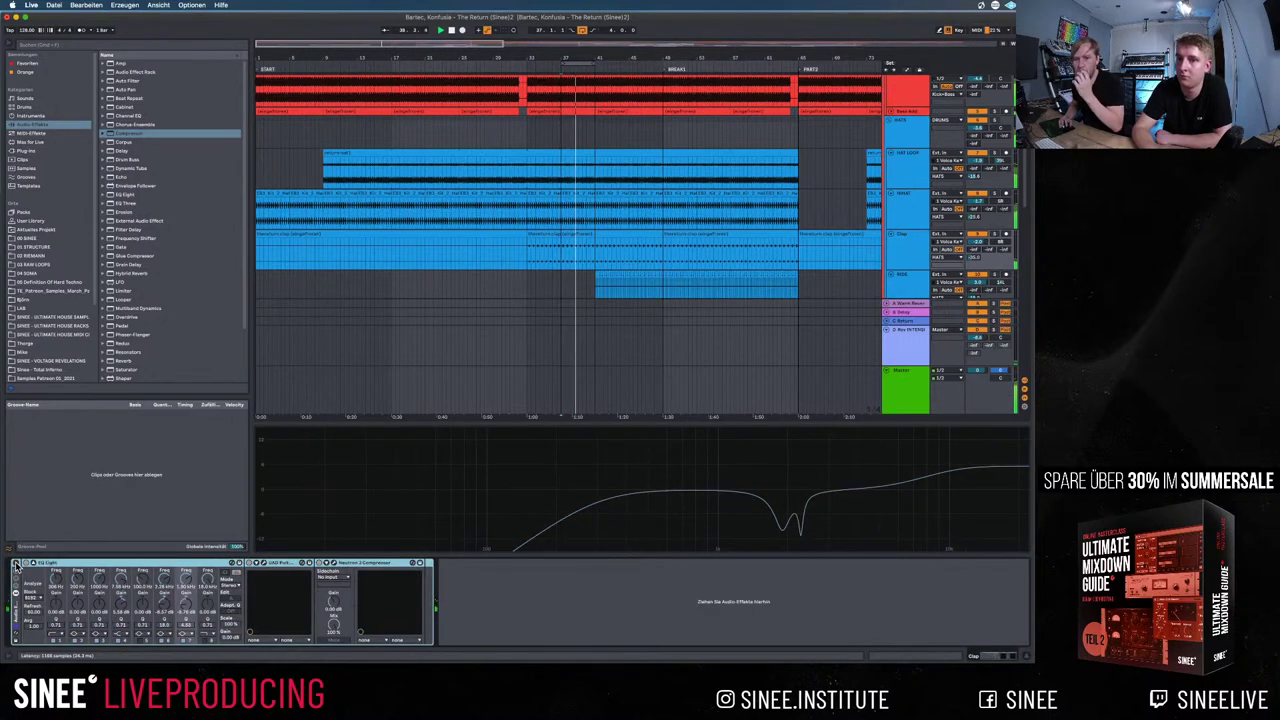
{"action": "left_click", "coordinate": [16, 565]}
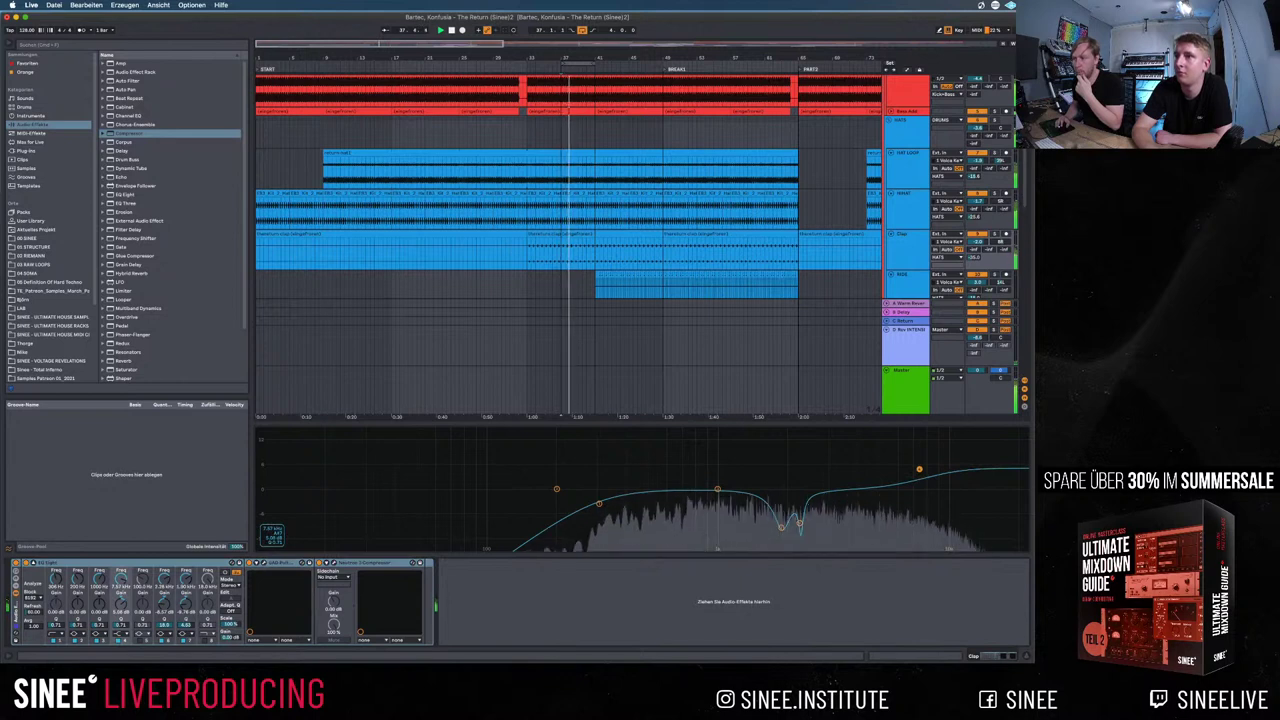
{"action": "left_click", "coordinate": [16, 566]}
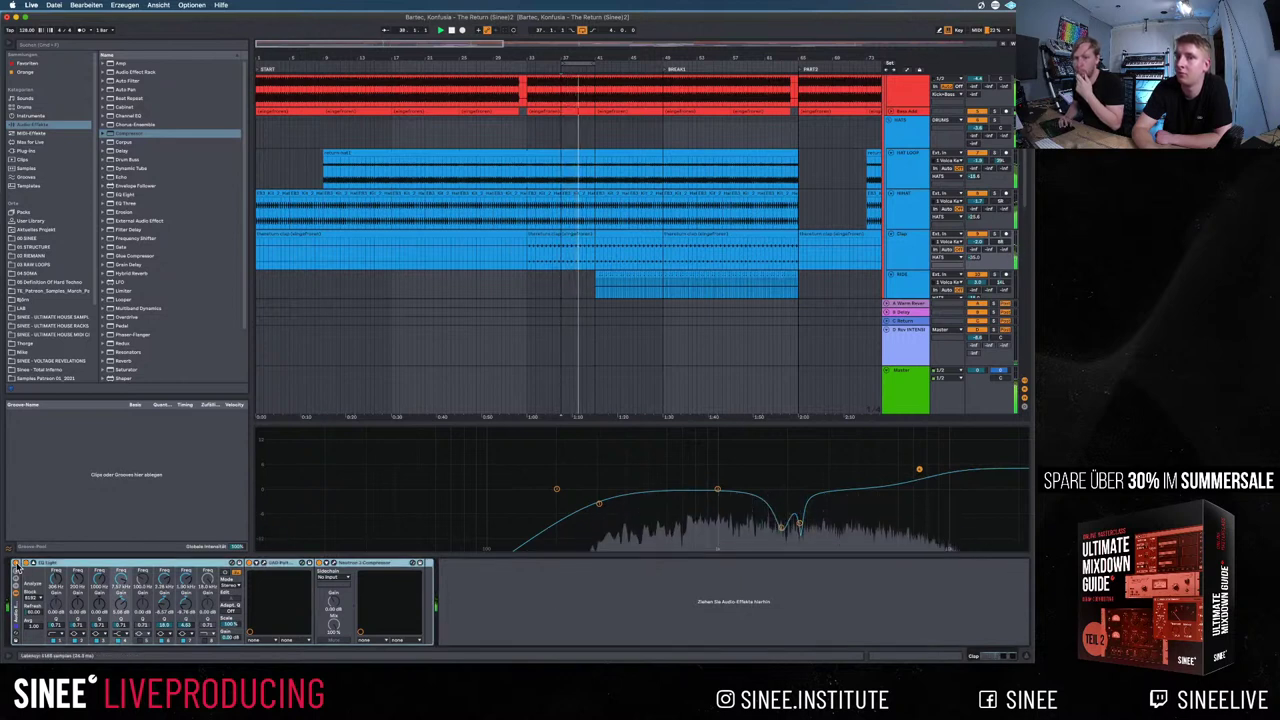
{"action": "left_click", "coordinate": [16, 565]}
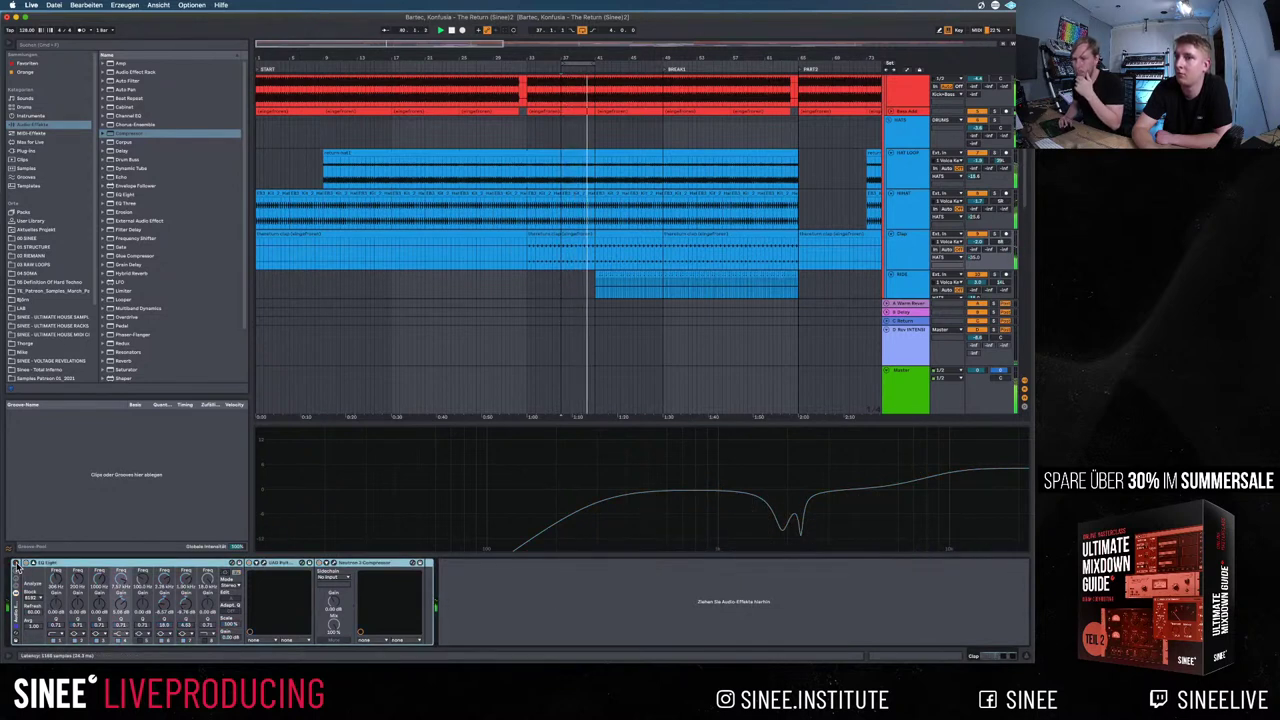
Lower the Clap EQ's high shelf at about 7.2 kHz to a slight cut and compare the rack bypassed and active
{"action": "left_click", "coordinate": [16, 566]}
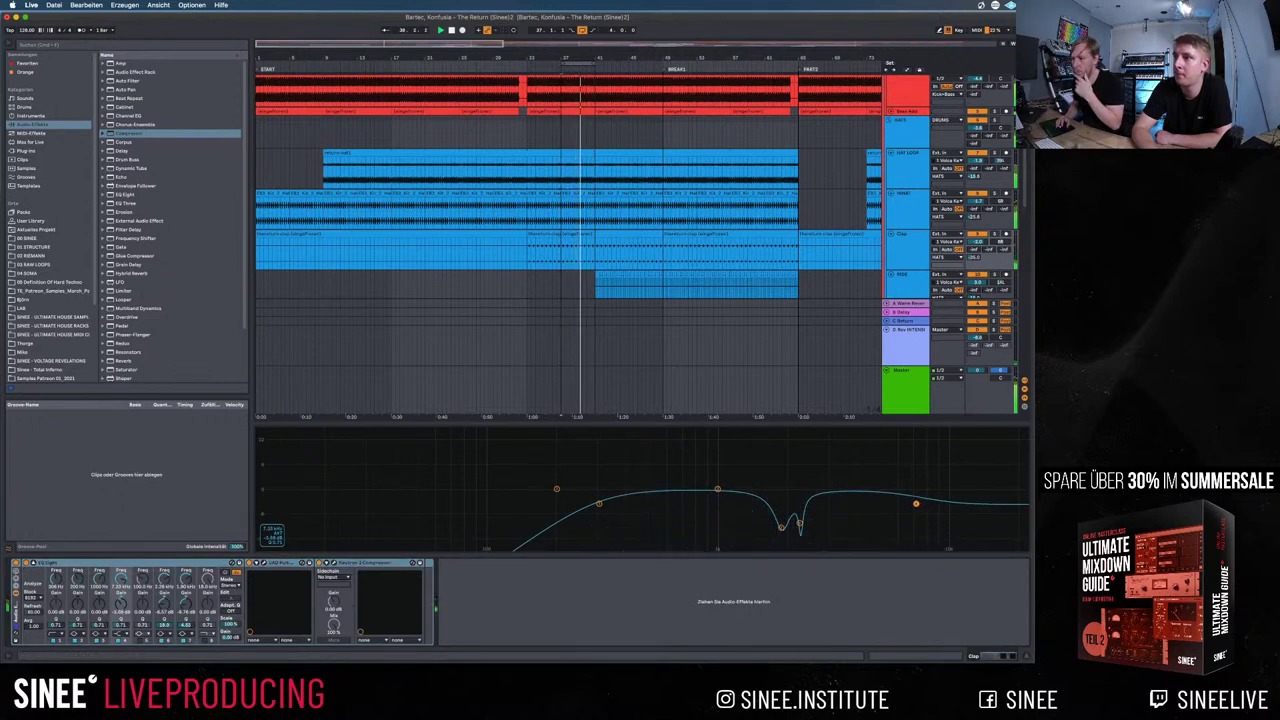
{"action": "left_click", "coordinate": [16, 565]}
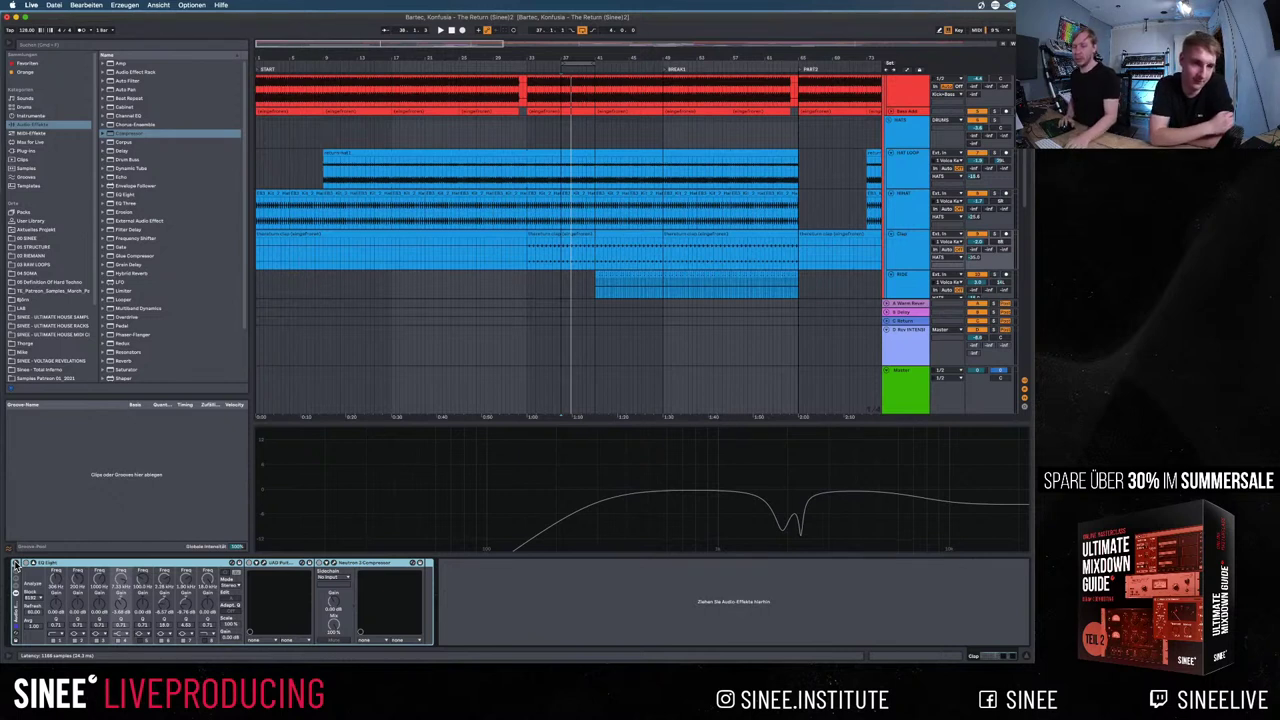
{"action": "left_click", "coordinate": [14, 565]}
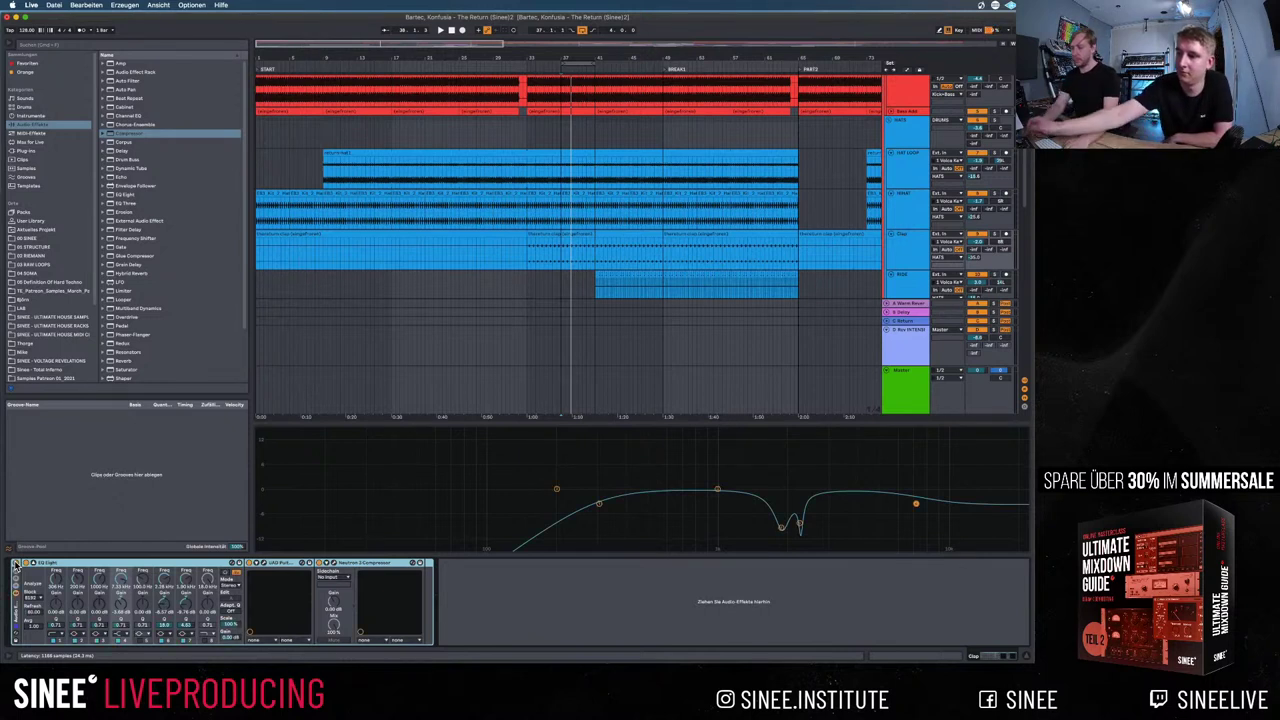
{"action": "key", "text": "space"}
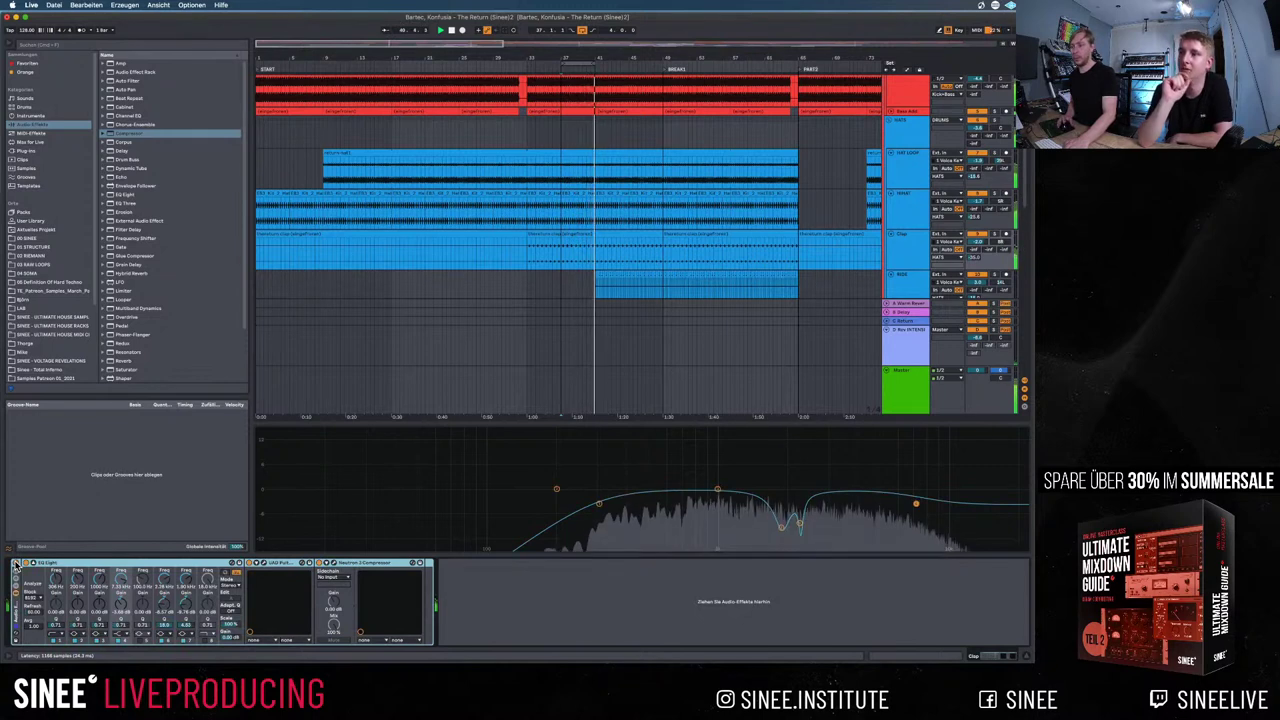
Lower the Clap's Neutron compressor threshold slightly, and close its window with the browser hidden
{"action": "left_click", "coordinate": [338, 563]}
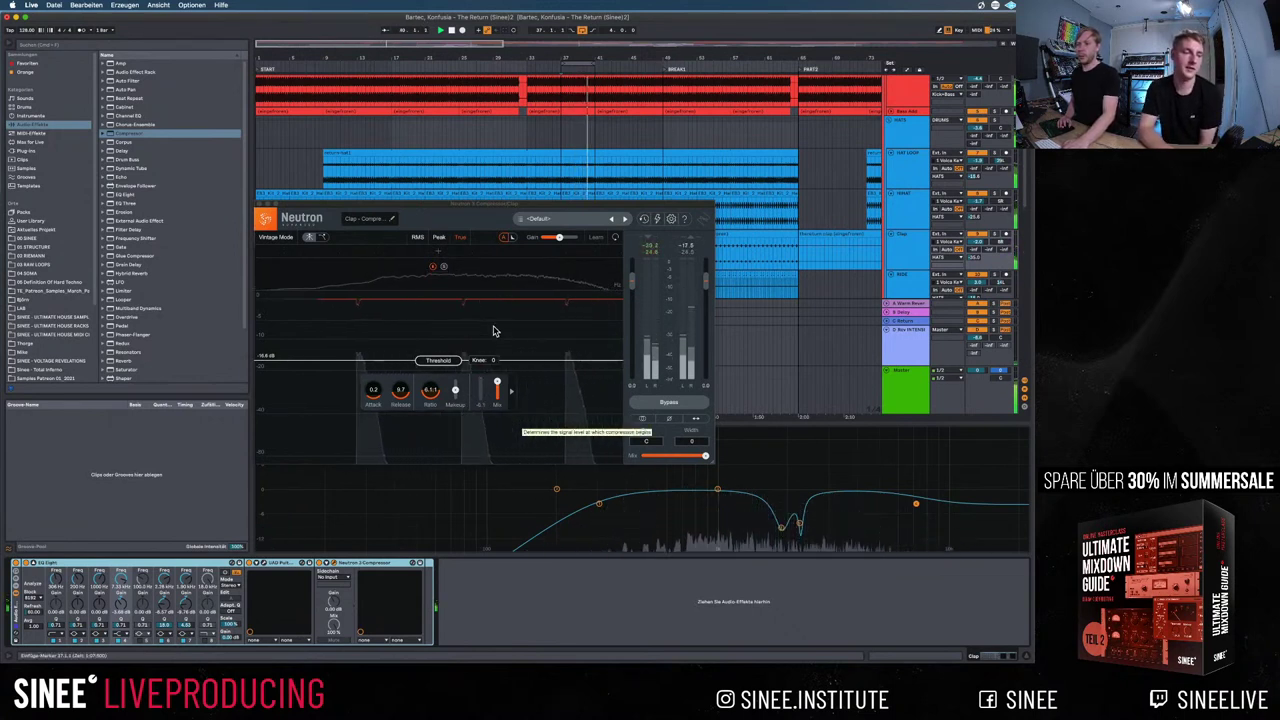
{"action": "left_click_drag", "start_coordinate": [438, 361], "coordinate": [444, 368]}
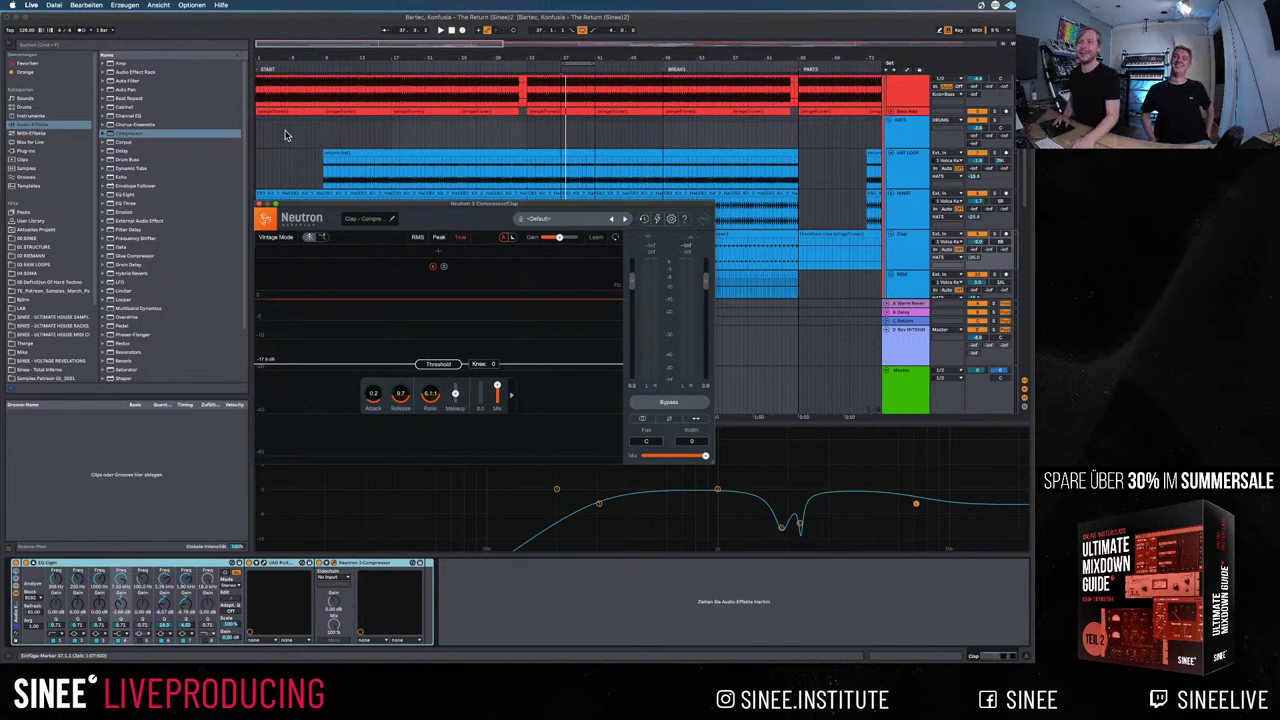
{"action": "left_click", "coordinate": [9, 48]}
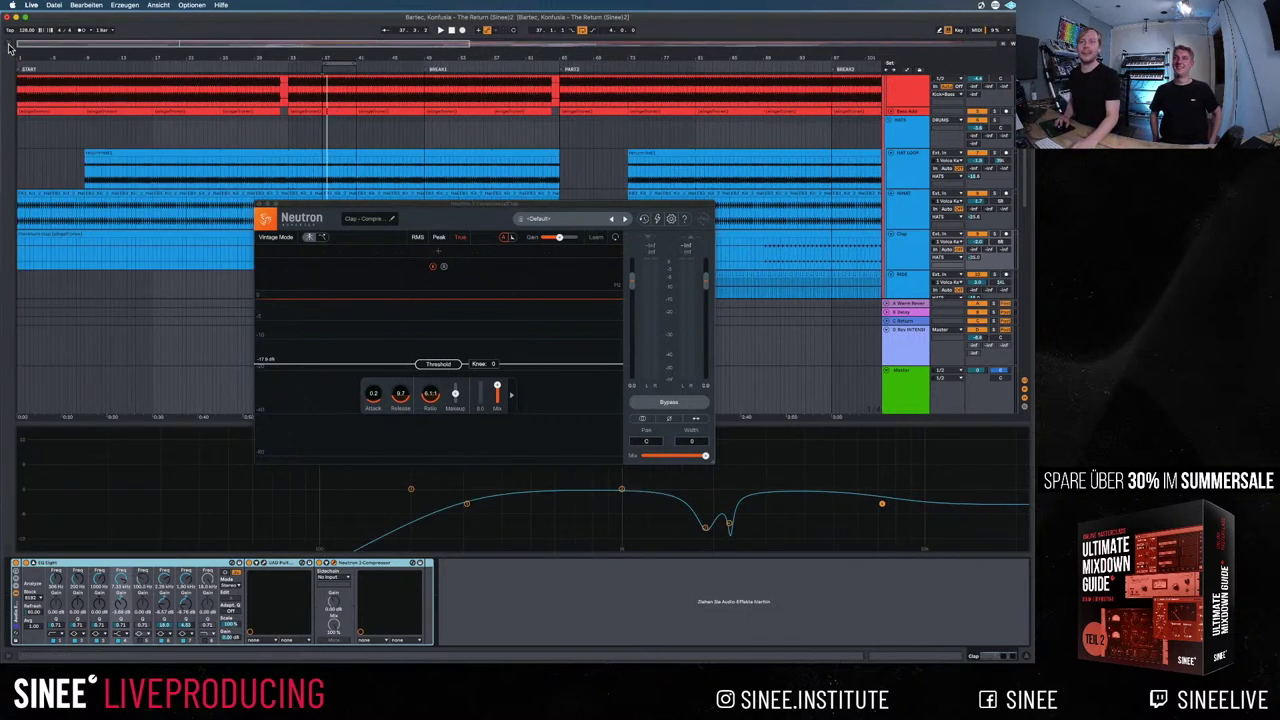
{"action": "left_click", "coordinate": [259, 206]}
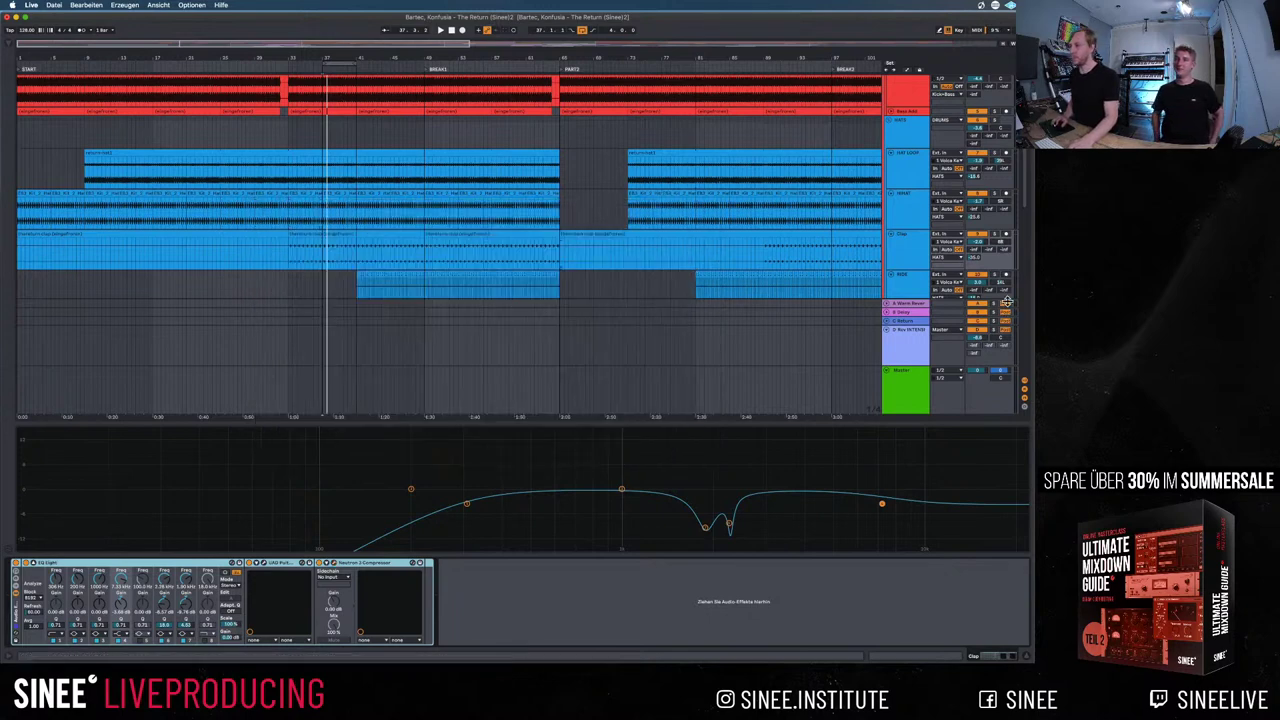
Select the HATS group track to show its devices, and reopen the browser at a narrower width
{"action": "scroll", "coordinate": [955, 271], "scroll_direction": "down", "scroll_amount": 10}
{"action": "scroll", "coordinate": [955, 271], "scroll_direction": "down", "scroll_amount": 2}
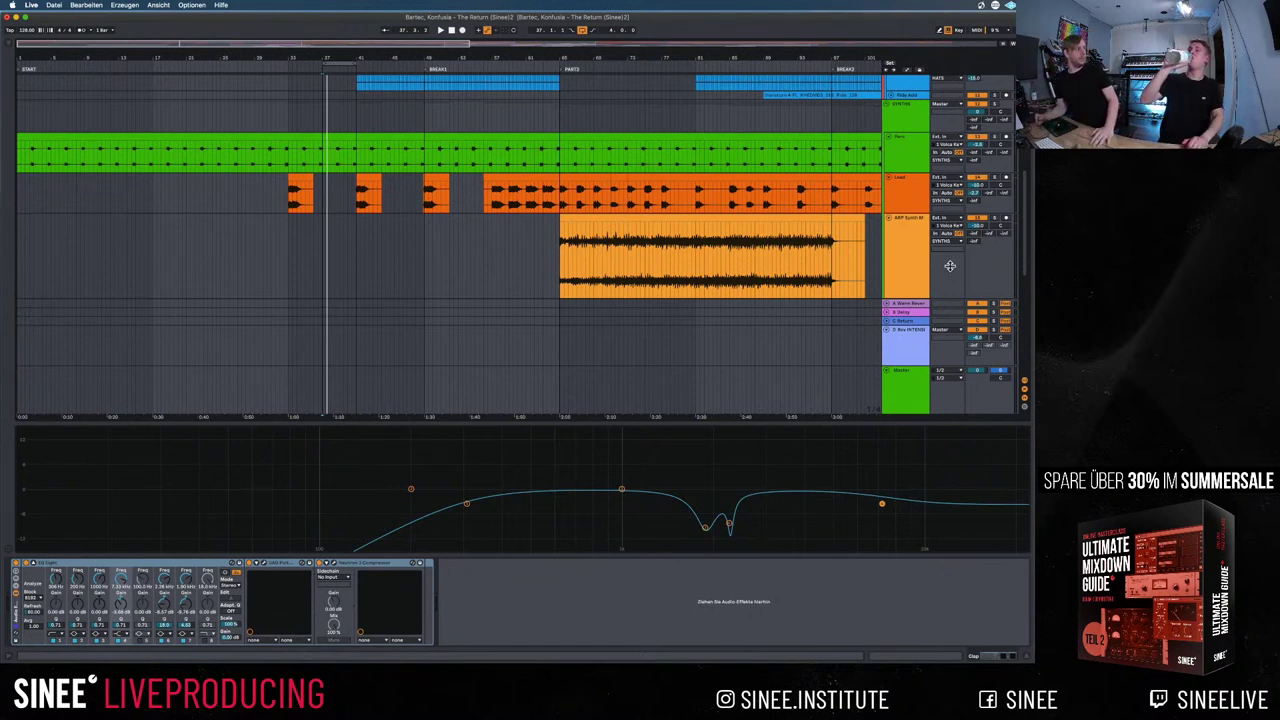
{"action": "scroll", "coordinate": [747, 218], "scroll_direction": "up", "scroll_amount": 10}
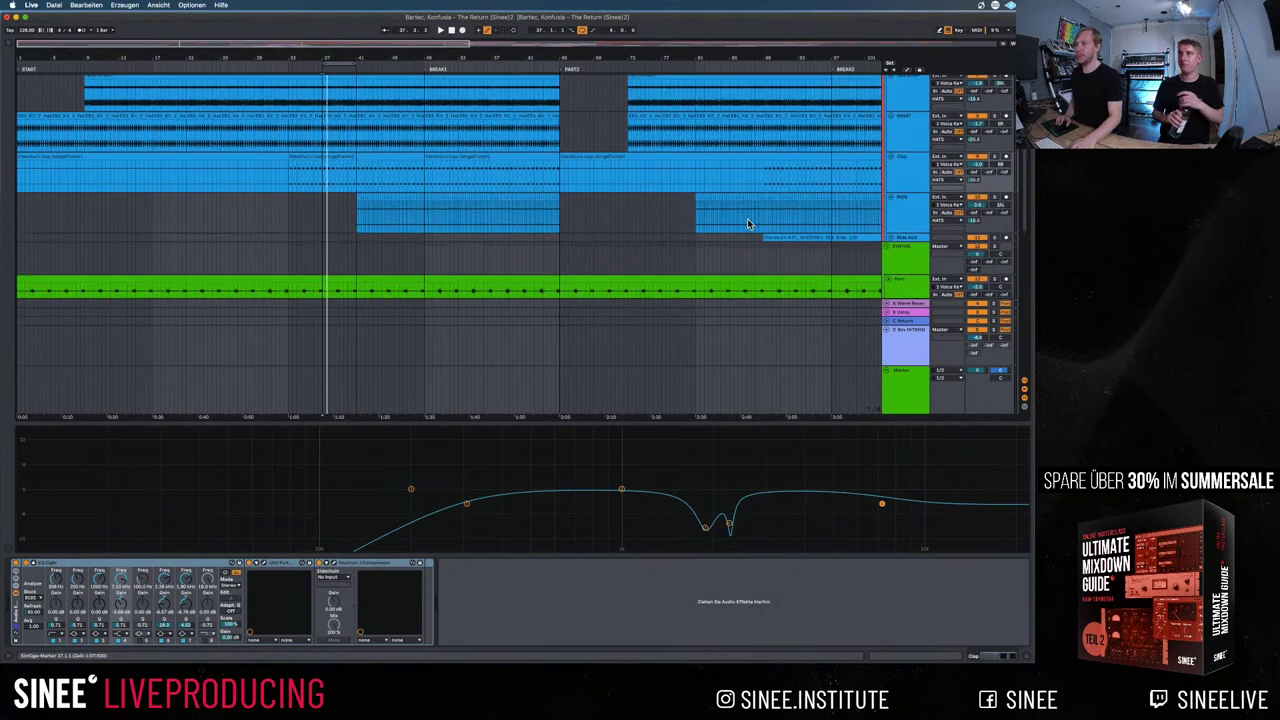
{"action": "left_click", "coordinate": [907, 125]}
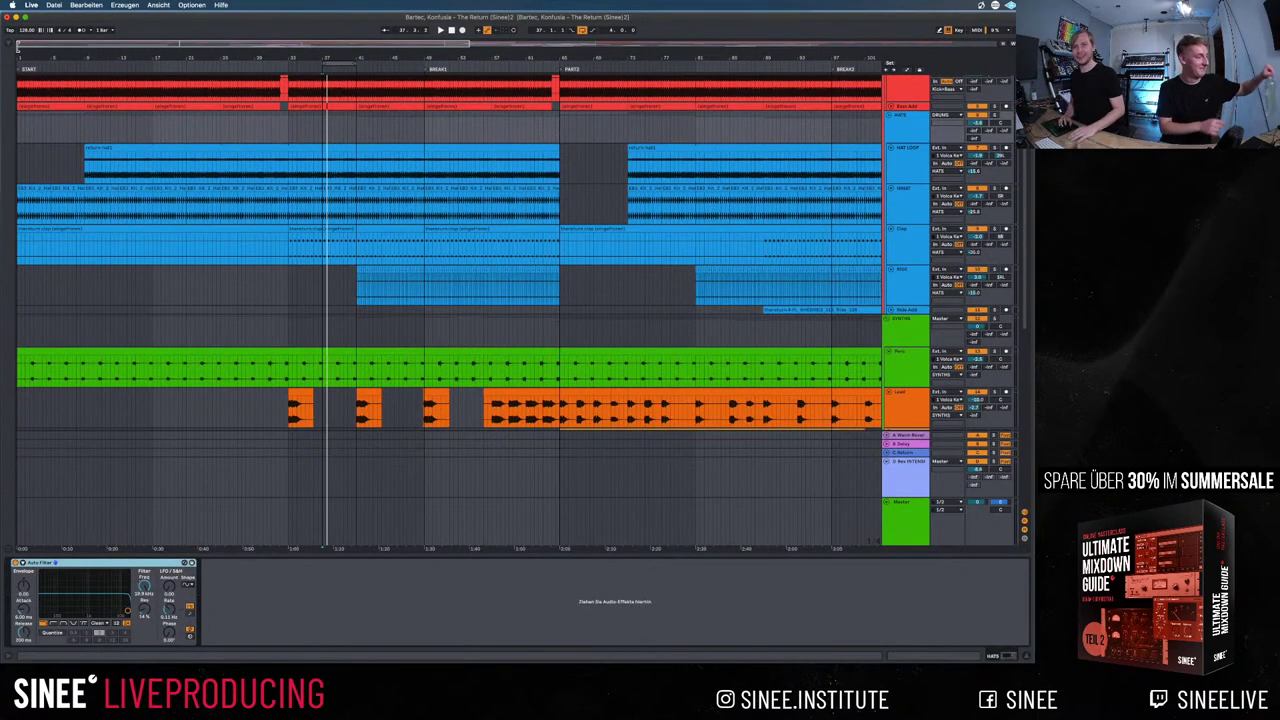
{"action": "left_click", "coordinate": [11, 47]}
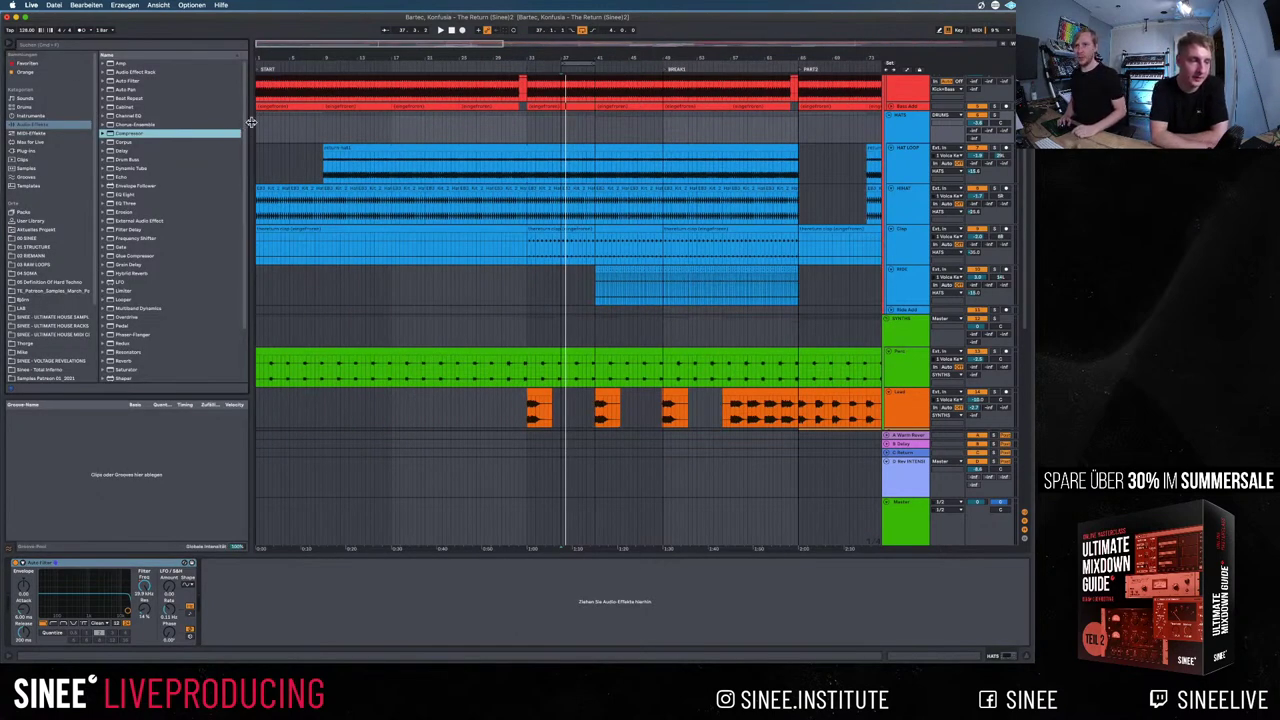
{"action": "left_click_drag", "start_coordinate": [248, 122], "coordinate": [228, 124]}
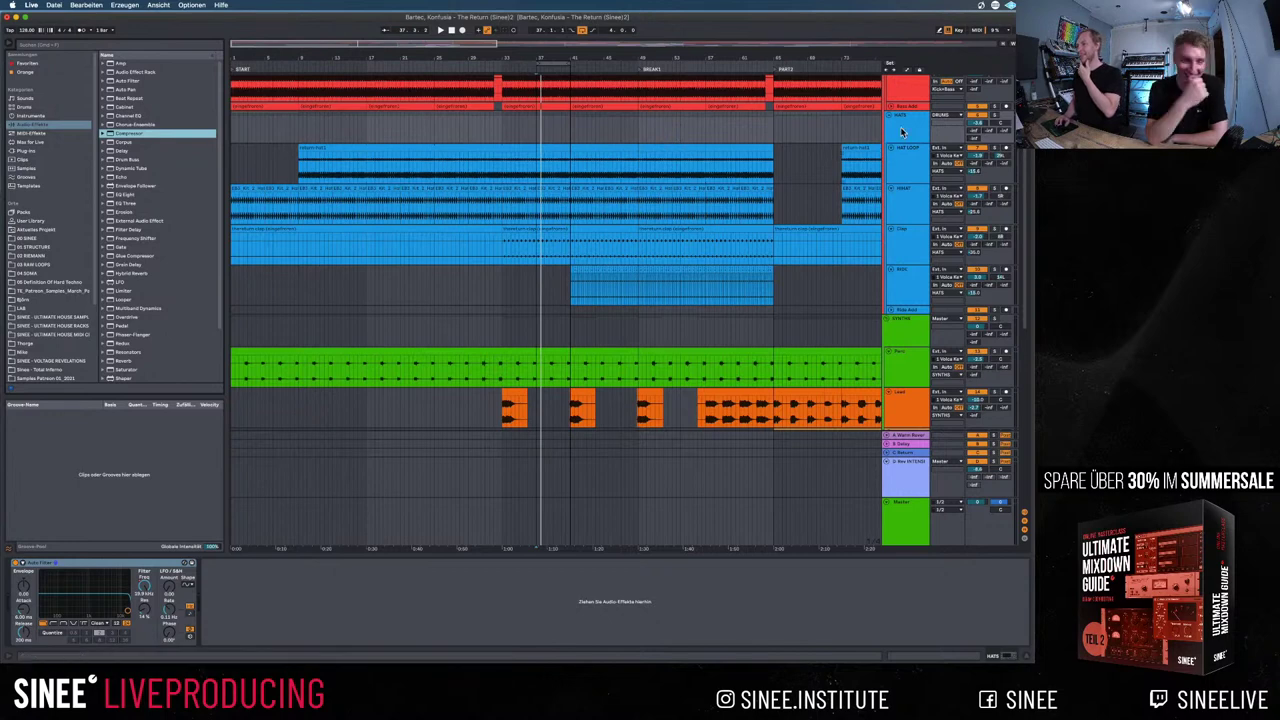
Search the browser for "smooth" and show the matching plug-ins
{"action": "left_click", "coordinate": [230, 118]}
{"action": "left_click", "coordinate": [100, 46]}
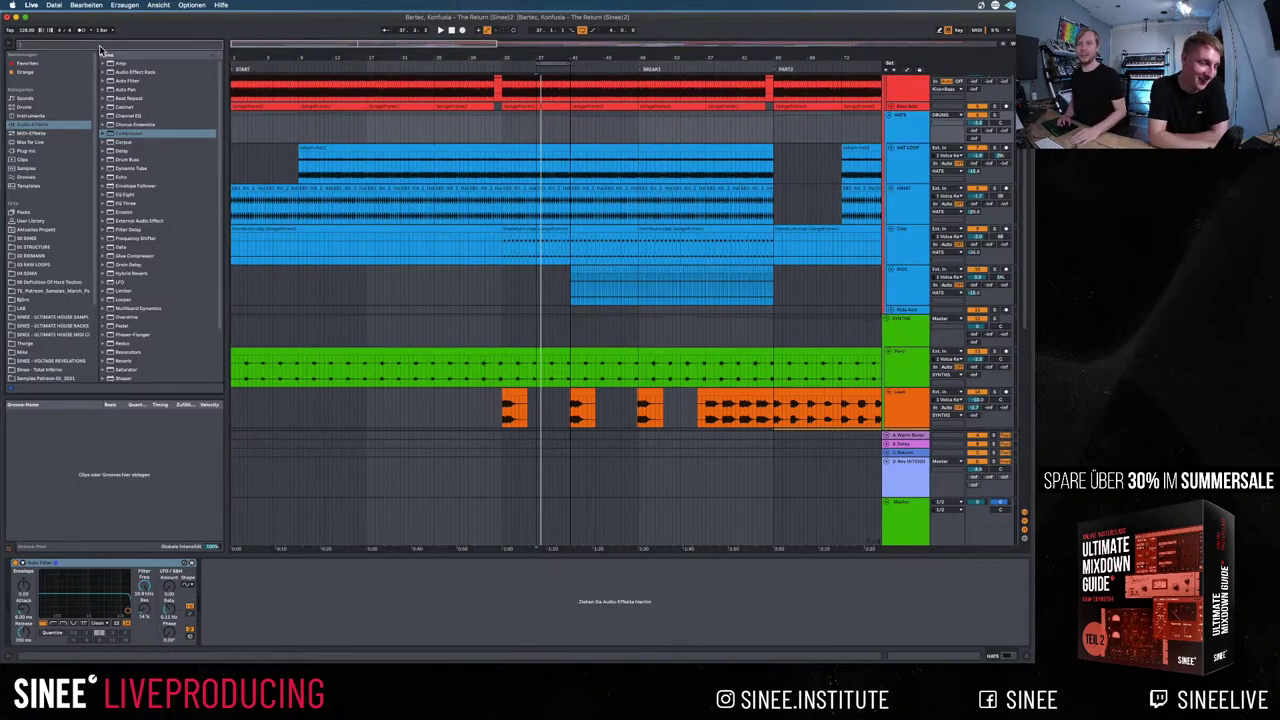
{"action": "type", "text": "channel"}
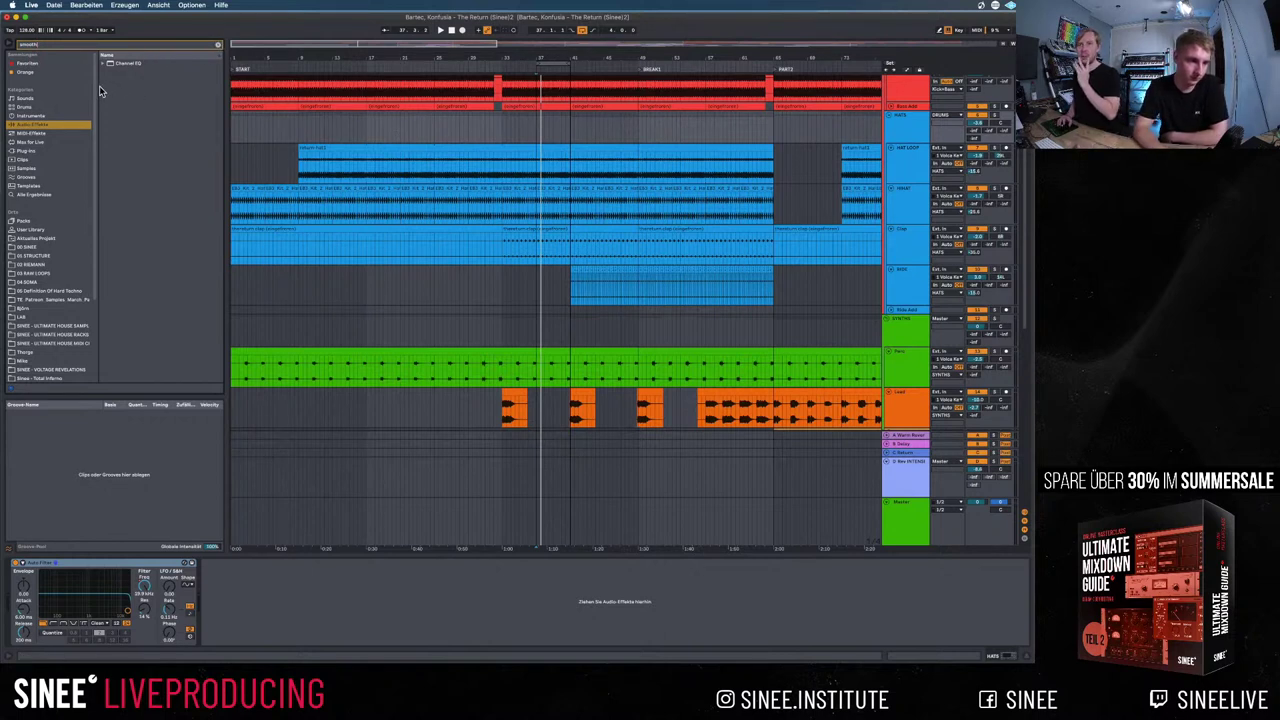
{"action": "left_click", "coordinate": [32, 151]}
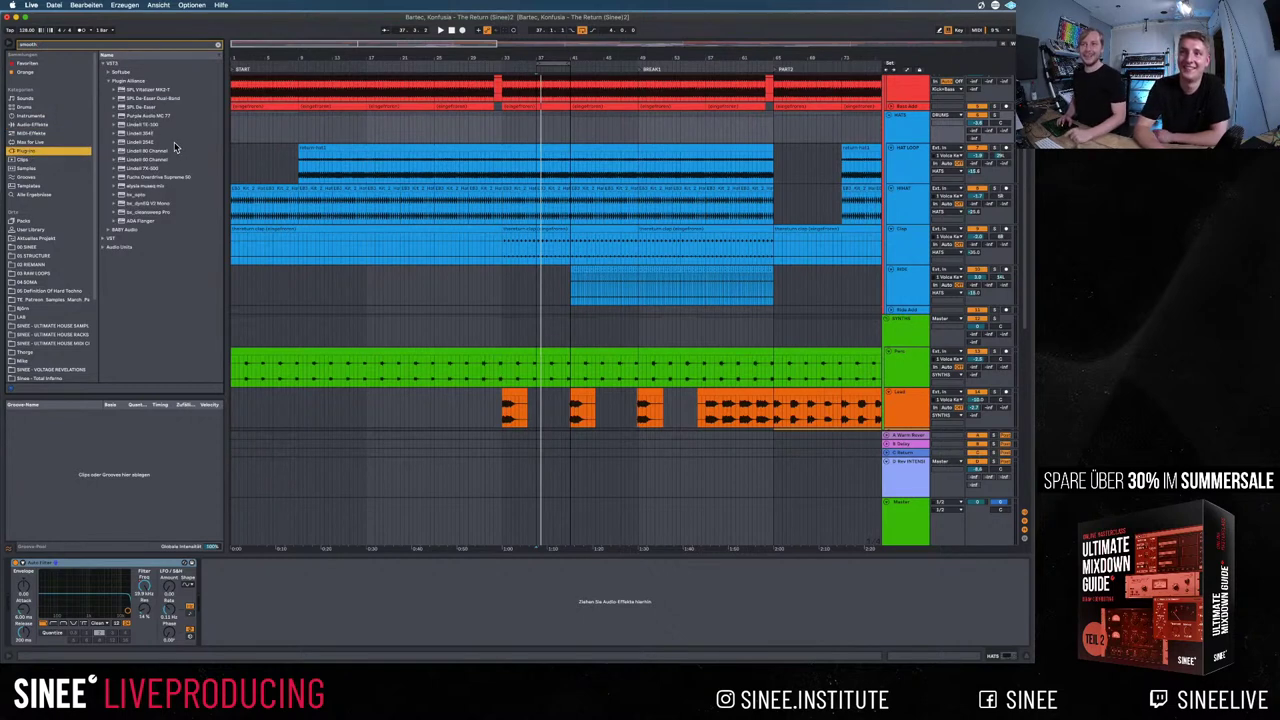
Add BABY Audio's Smooth Operator after the HATS group's Auto Filter, and reposition its window with the browser hidden
{"action": "left_click", "coordinate": [112, 230]}
{"action": "left_click_drag", "start_coordinate": [143, 106], "coordinate": [257, 591]}
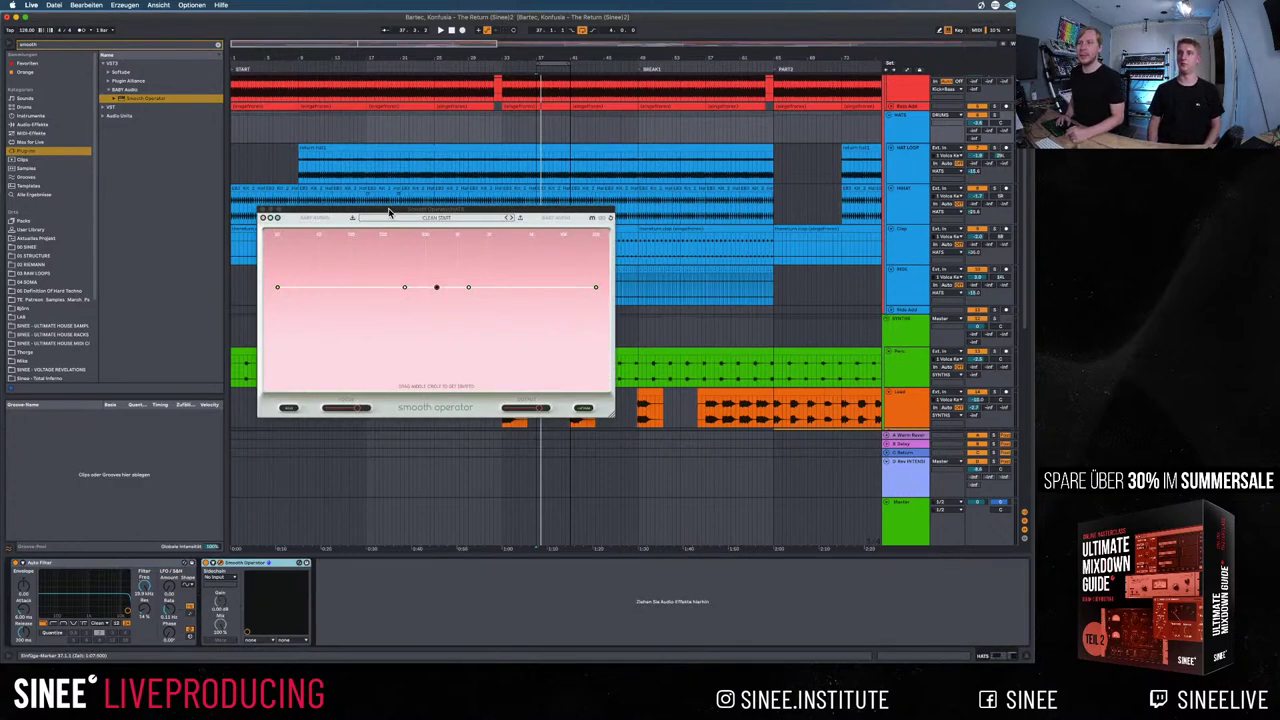
{"action": "left_click_drag", "start_coordinate": [390, 212], "coordinate": [518, 210]}
{"action": "key", "text": "super+alt+b"}
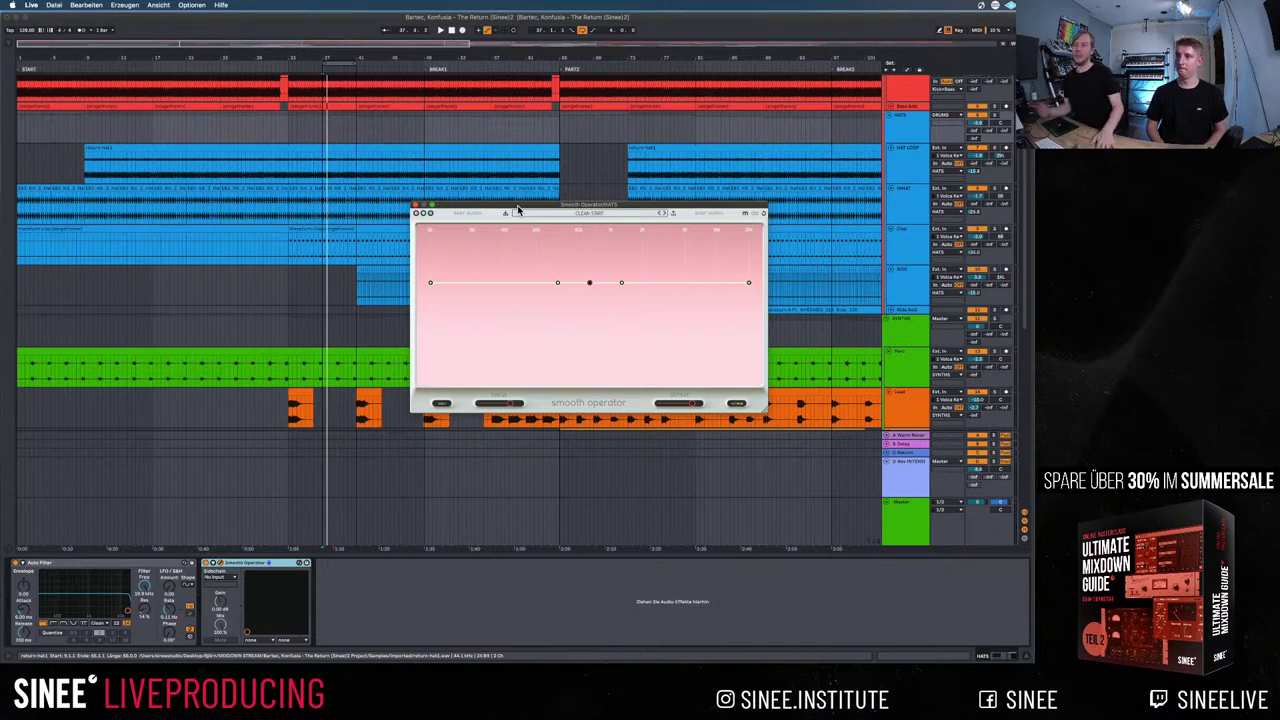
Reposition the Smooth Operator window and lower its high bands on the HATS group during playback, comparing against bypass
{"action": "left_click_drag", "start_coordinate": [518, 210], "coordinate": [525, 186]}
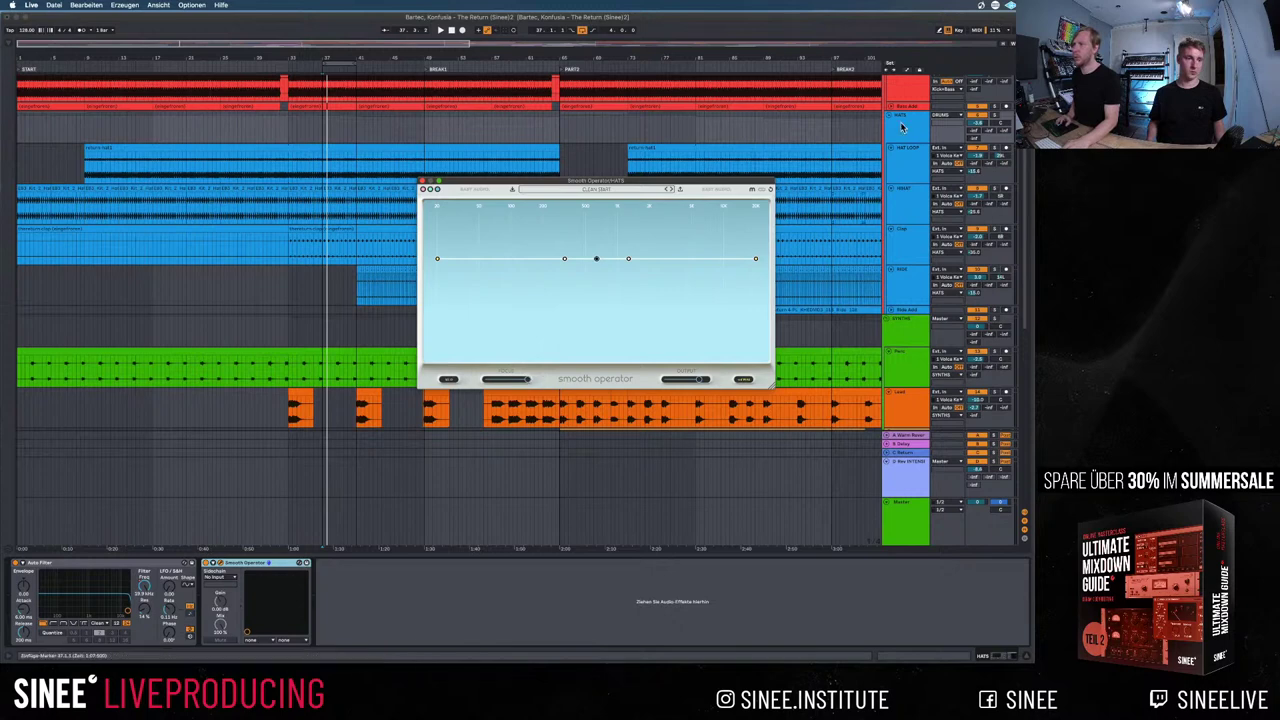
{"action": "key", "text": "space"}
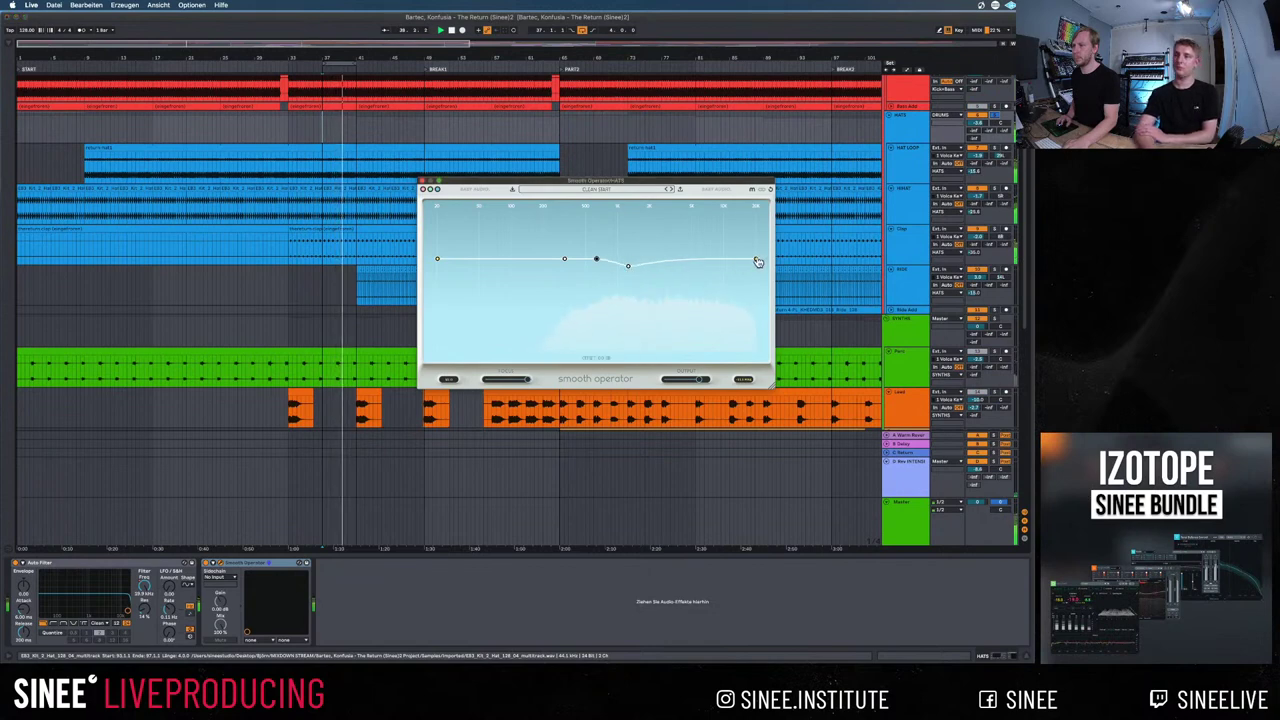
{"action": "left_click_drag", "start_coordinate": [757, 262], "coordinate": [757, 306]}
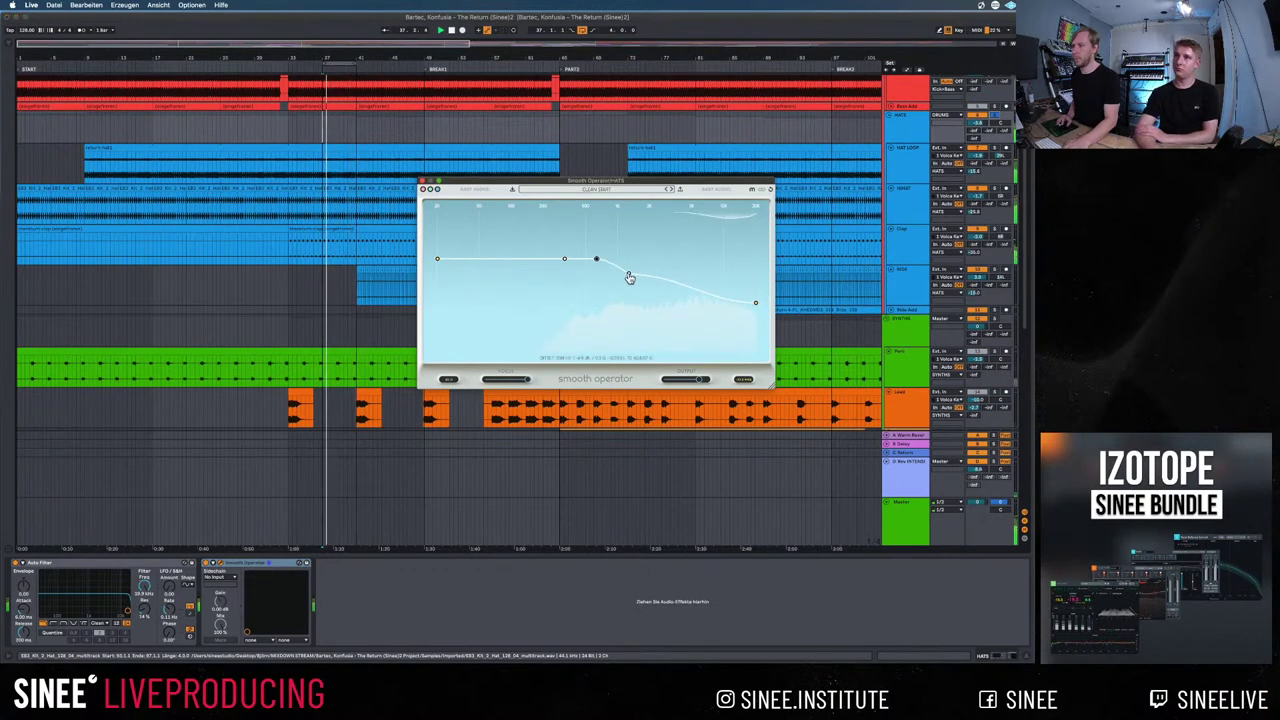
{"action": "left_click_drag", "start_coordinate": [596, 259], "coordinate": [596, 265]}
{"action": "left_click_drag", "start_coordinate": [757, 313], "coordinate": [755, 304]}
{"action": "left_click", "coordinate": [210, 566]}
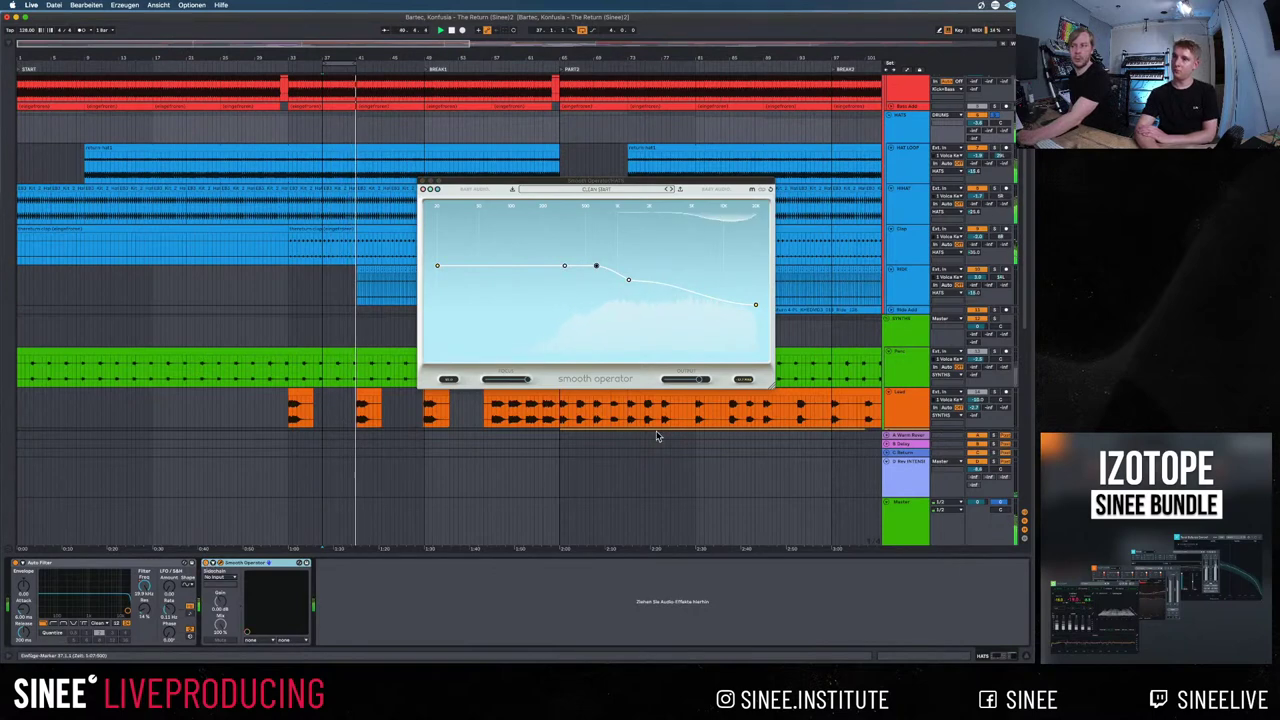
Deepen Smooth Operator's upper-mid dip and fine-tune its highest band, comparing the HATS group with the effect bypassed
{"action": "left_click_drag", "start_coordinate": [755, 305], "coordinate": [756, 312]}
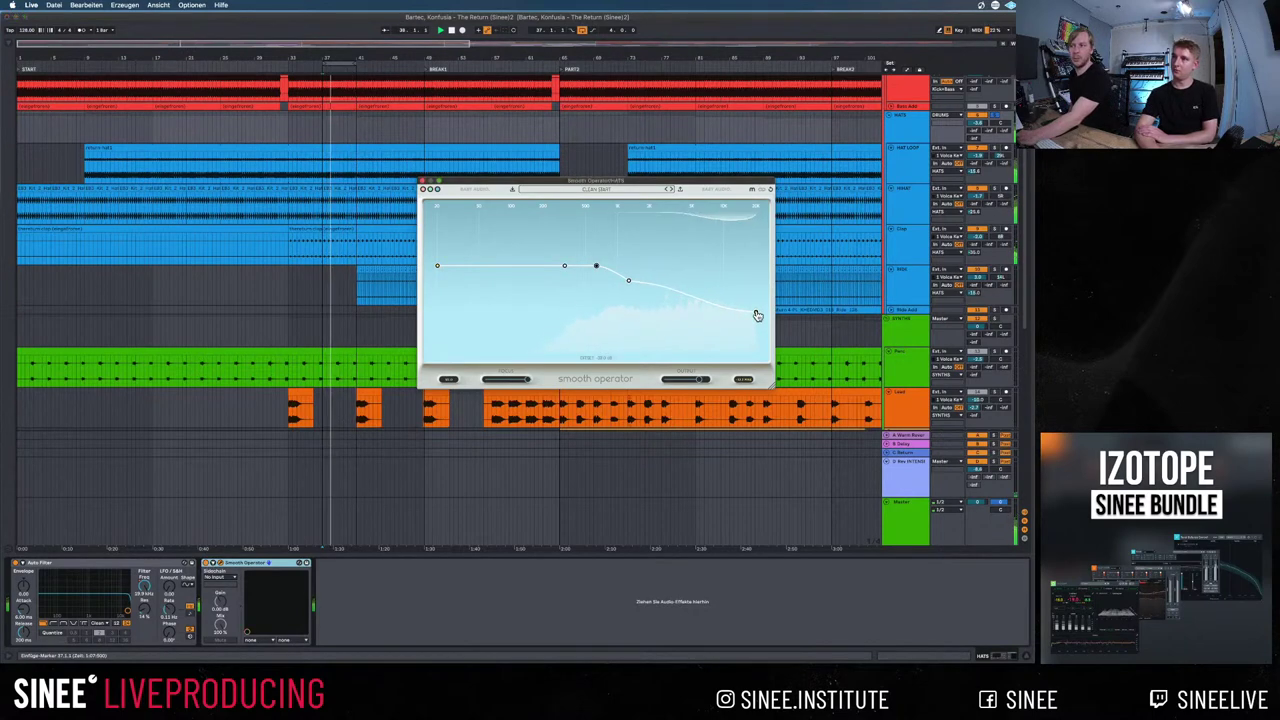
{"action": "left_click_drag", "start_coordinate": [628, 280], "coordinate": [643, 297]}
{"action": "left_click", "coordinate": [208, 568]}
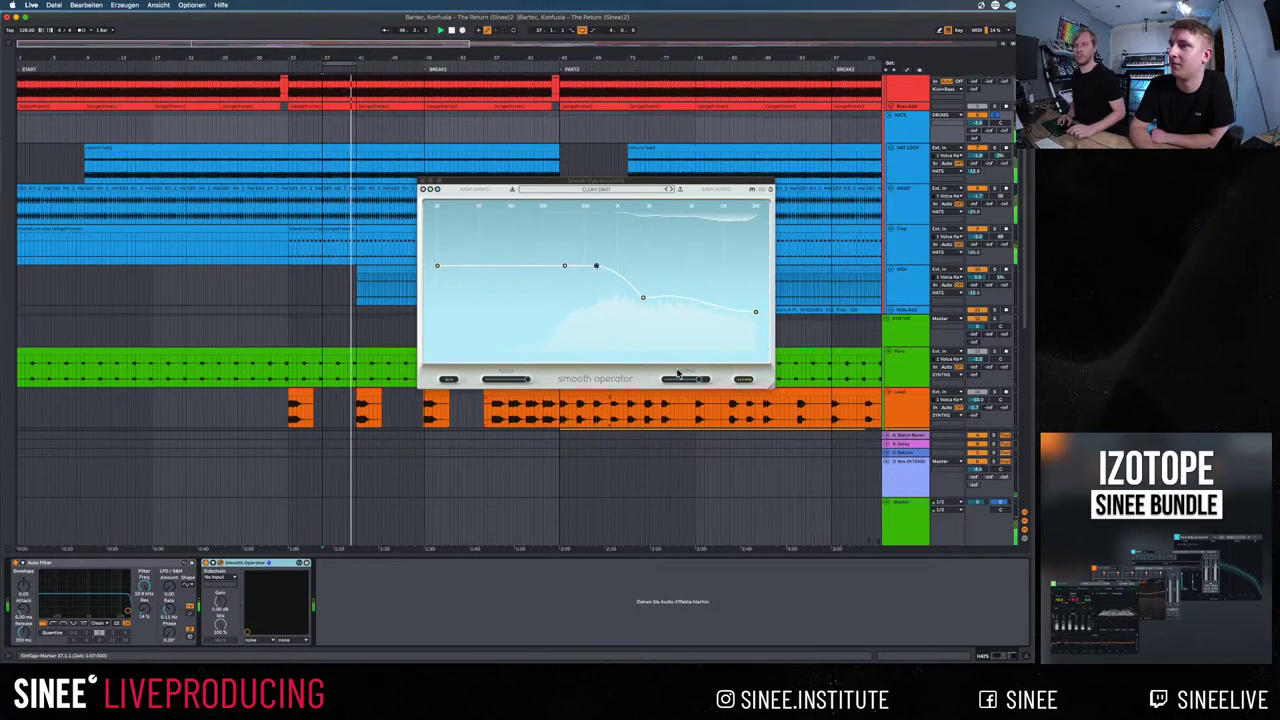
{"action": "left_click", "coordinate": [758, 308]}
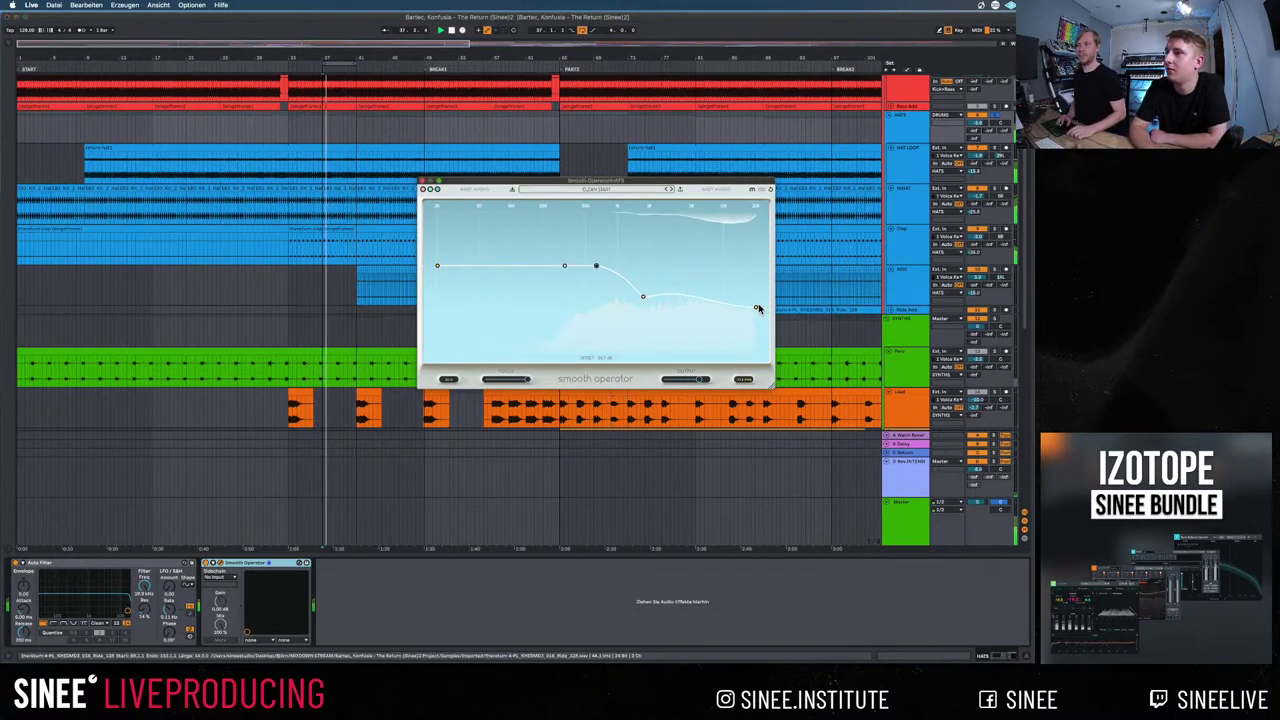
{"action": "left_click_drag", "start_coordinate": [758, 308], "coordinate": [758, 302]}
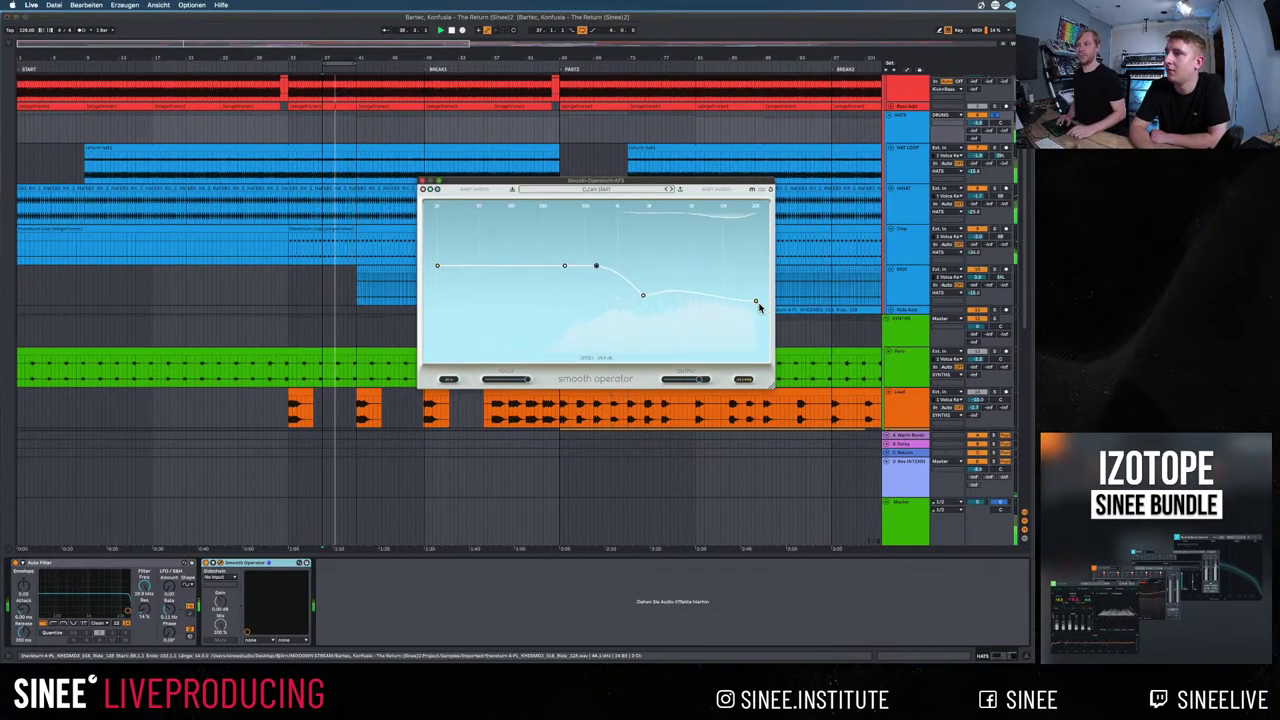
{"action": "left_click", "coordinate": [207, 566]}
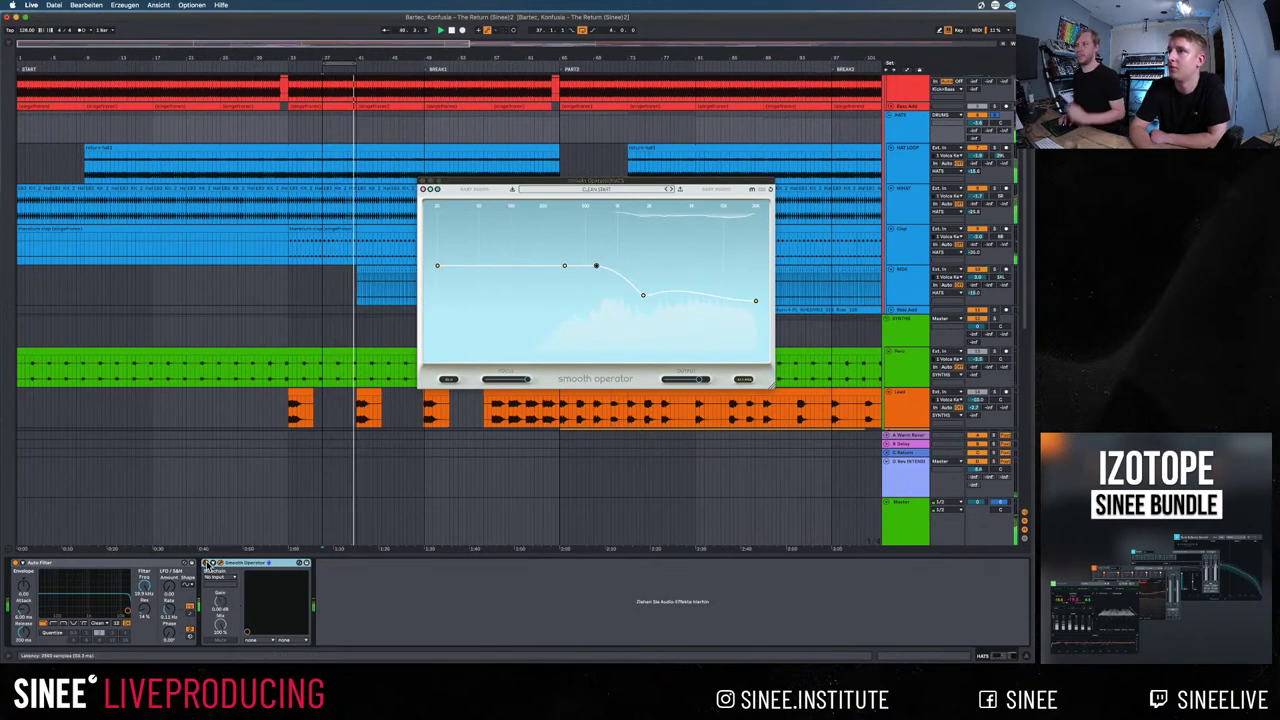
Lower the Clap's EQ Eight high shelf further and set its Pultec's high-frequency selector to a lower frequency
{"action": "left_click", "coordinate": [906, 246]}
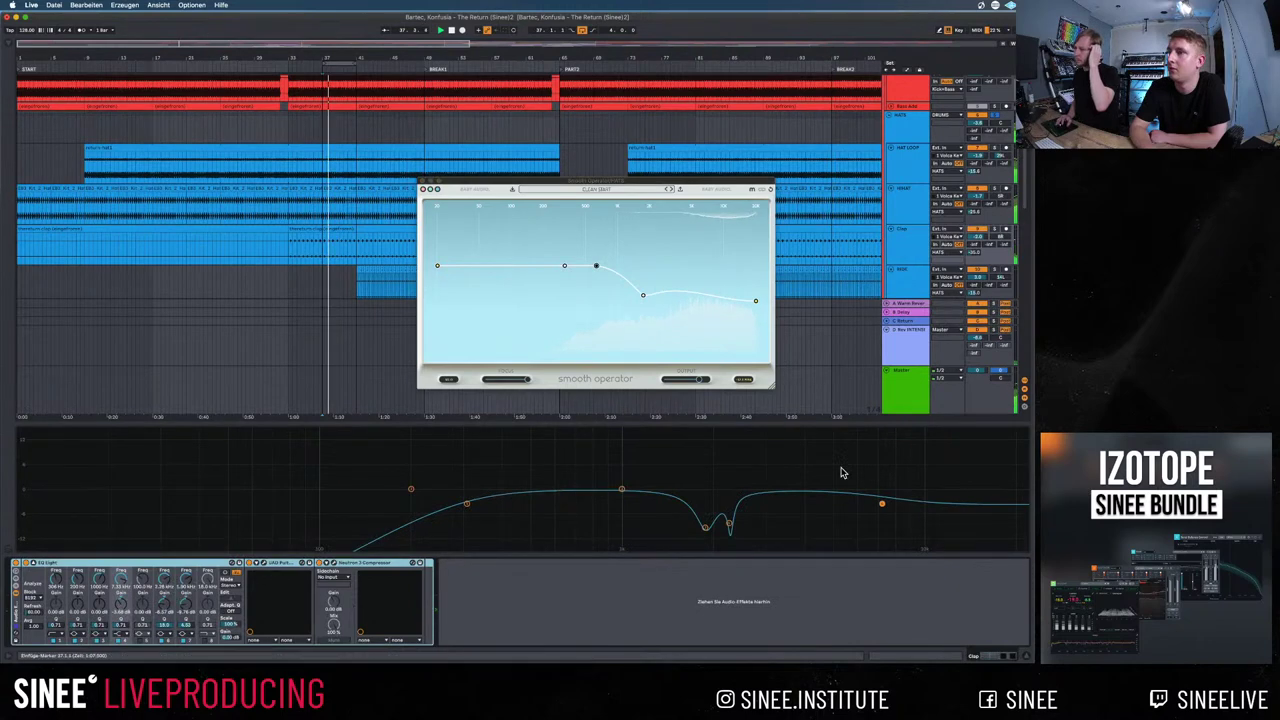
{"action": "left_click_drag", "start_coordinate": [882, 503], "coordinate": [878, 523]}
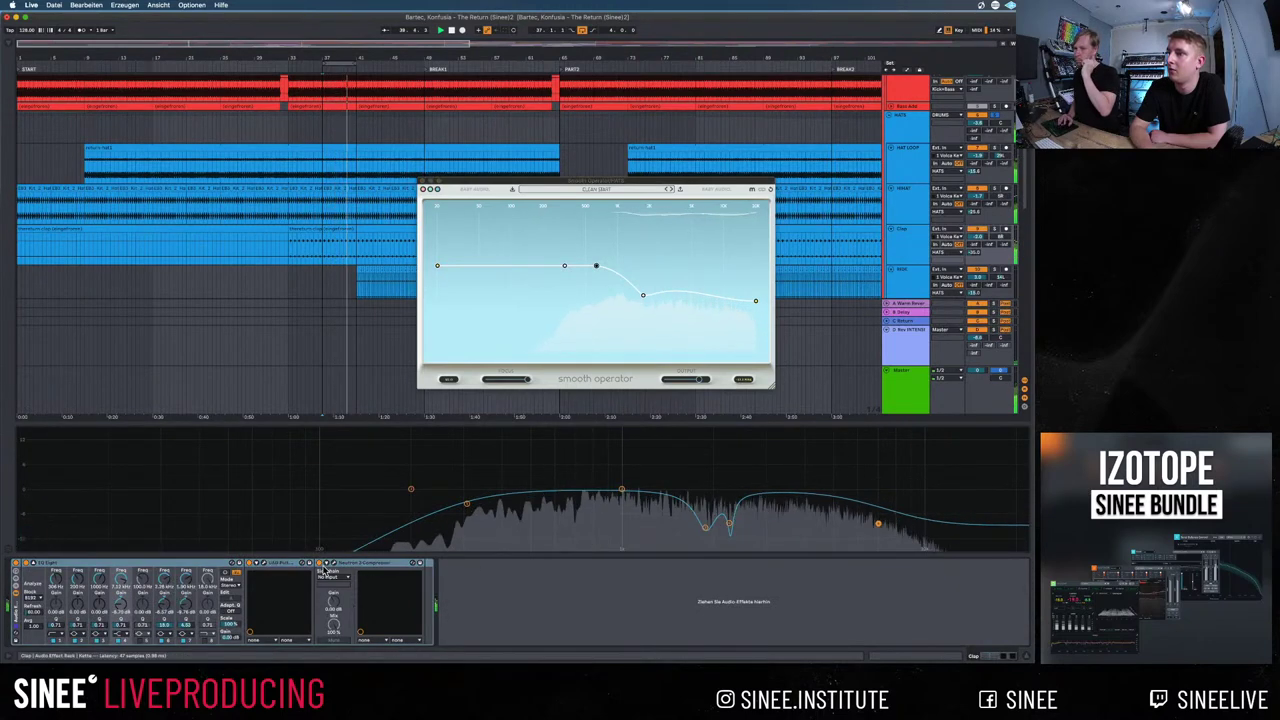
{"action": "left_click", "coordinate": [282, 568]}
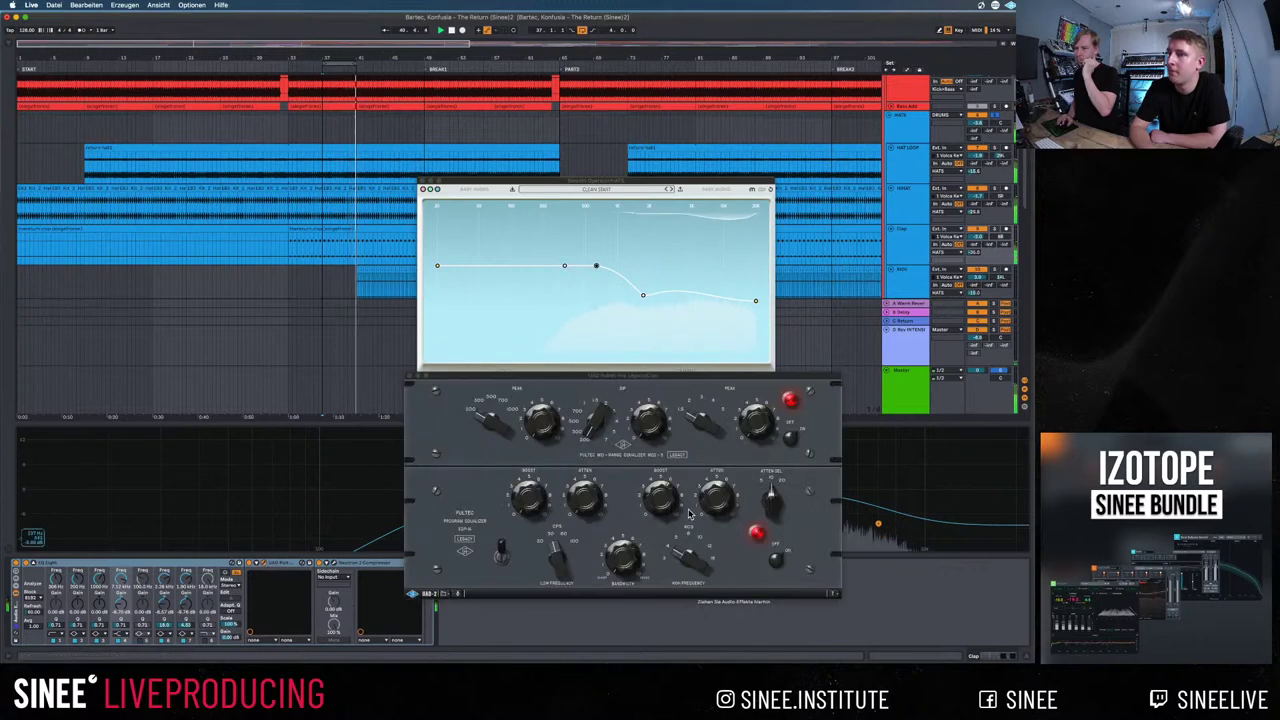
{"action": "left_click_drag", "start_coordinate": [684, 558], "coordinate": [686, 580]}
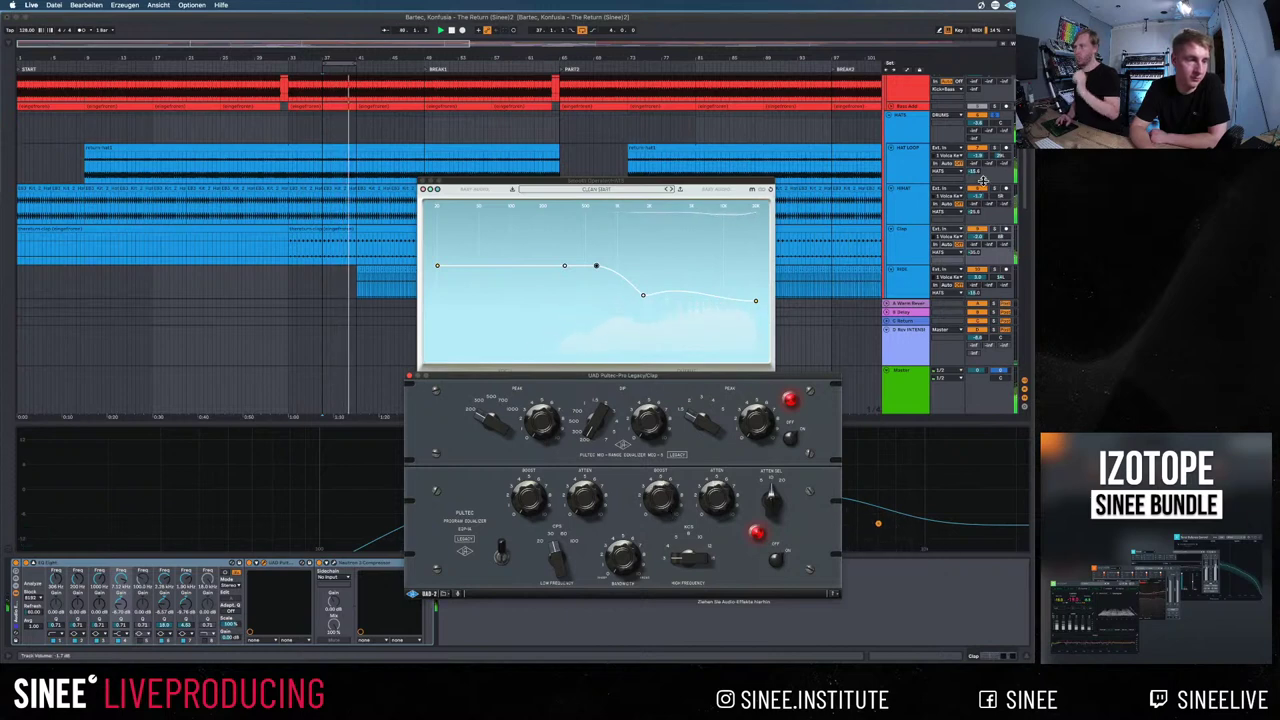
Solo the DRUMS group and close the Smooth Operator window
{"action": "scroll", "coordinate": [990, 120], "scroll_direction": "up", "scroll_amount": 3}
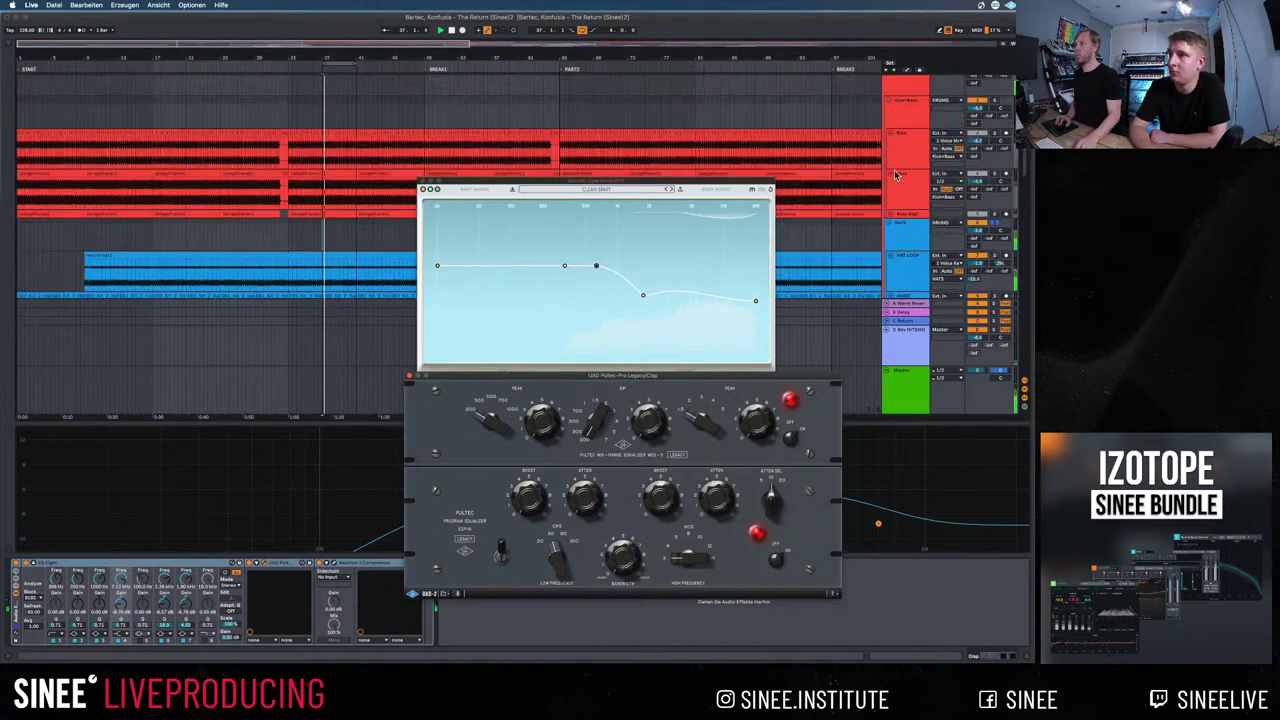
{"action": "left_click", "coordinate": [996, 82]}
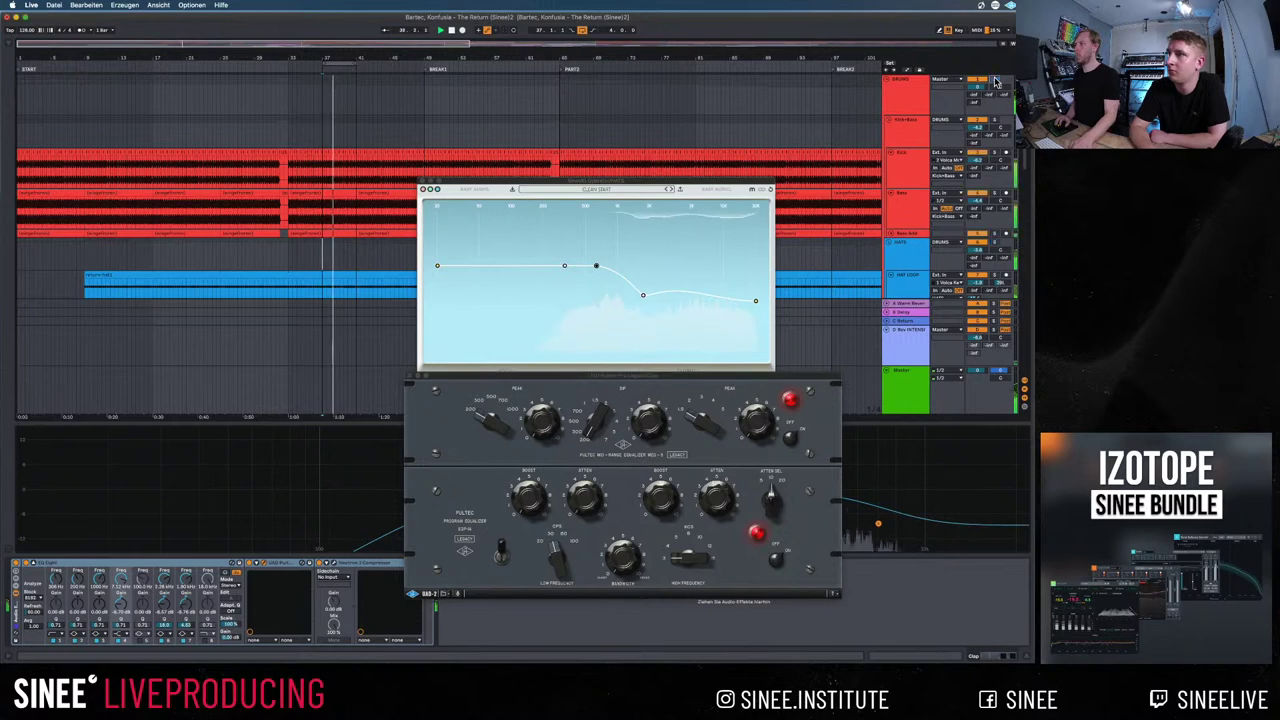
{"action": "left_click", "coordinate": [423, 187]}
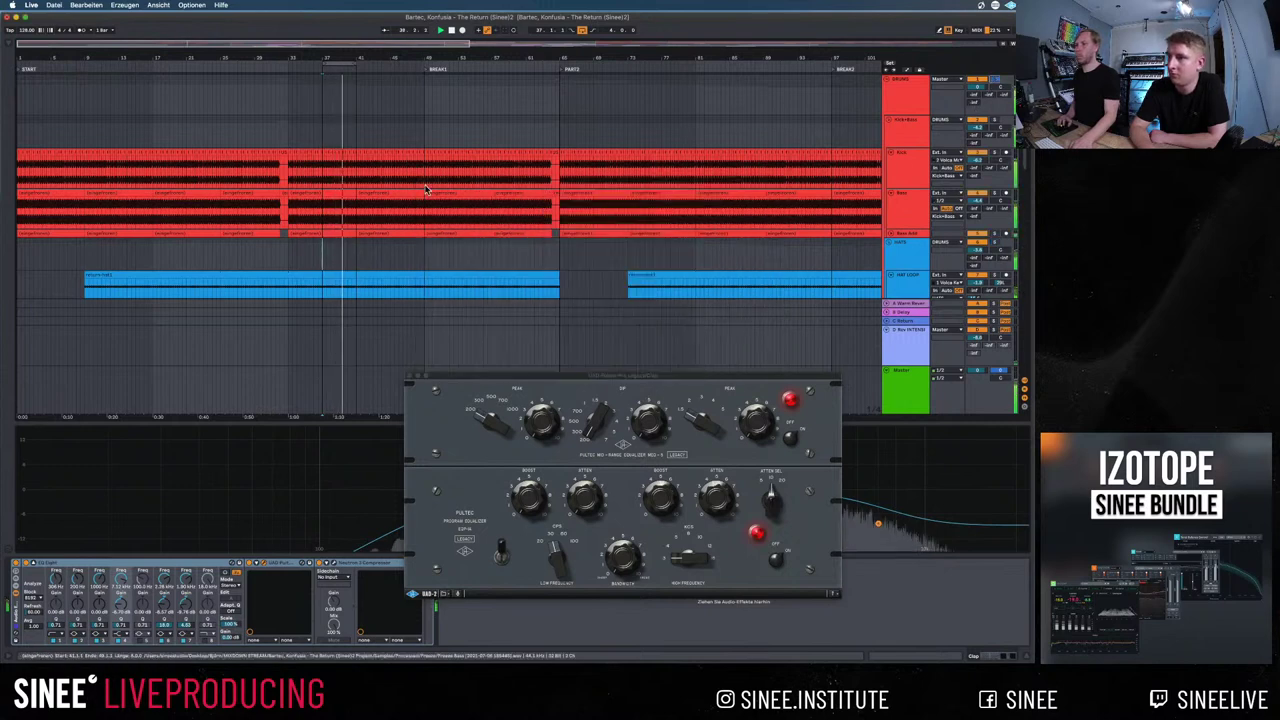
{"action": "scroll", "coordinate": [360, 232], "scroll_direction": "down", "scroll_amount": 10}
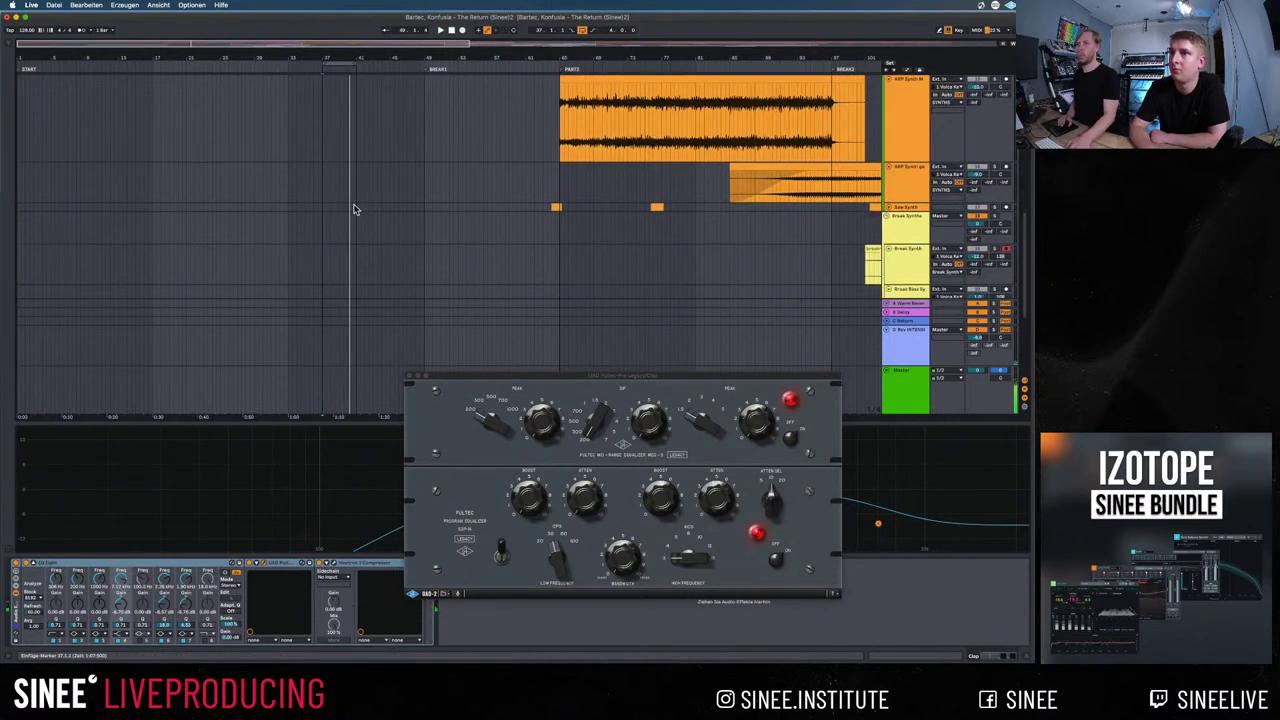
{"action": "scroll", "coordinate": [153, 163], "scroll_direction": "up", "scroll_amount": 10}
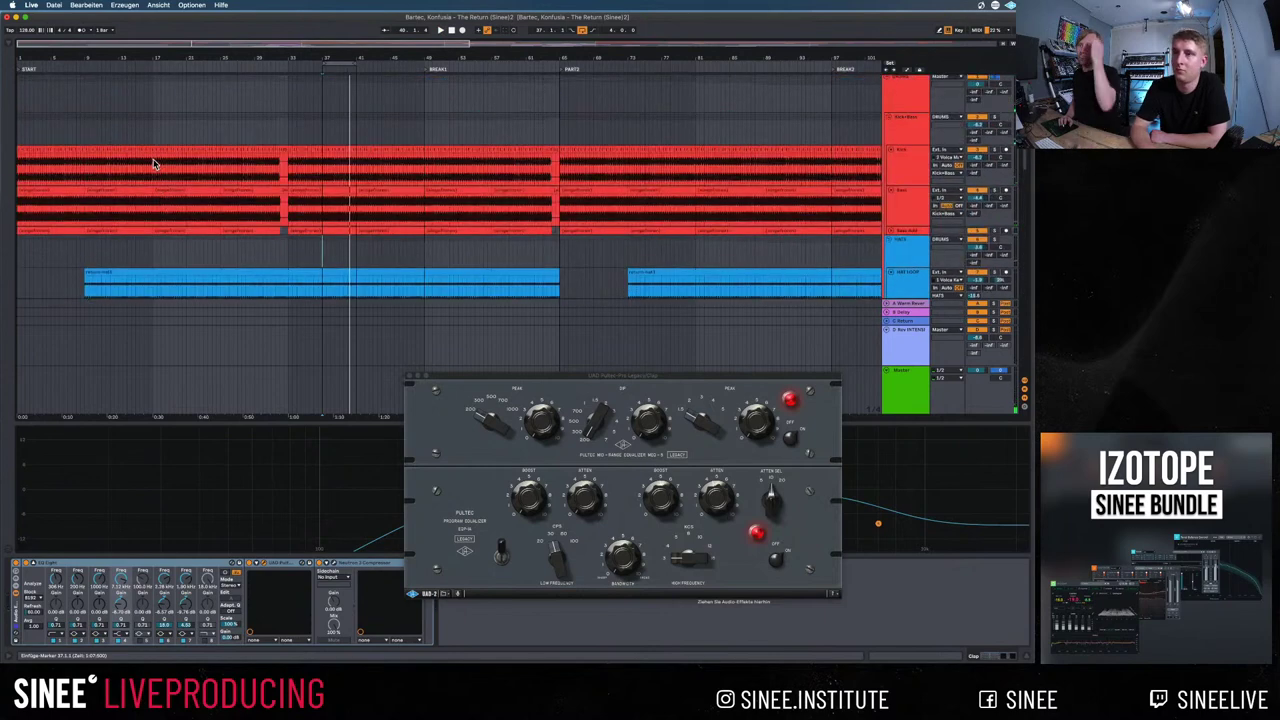
Play from bar 17 with the Pultec window closed, and switch the purple full-track reference's solo to compare it with the mix
{"action": "left_click", "coordinate": [153, 90]}
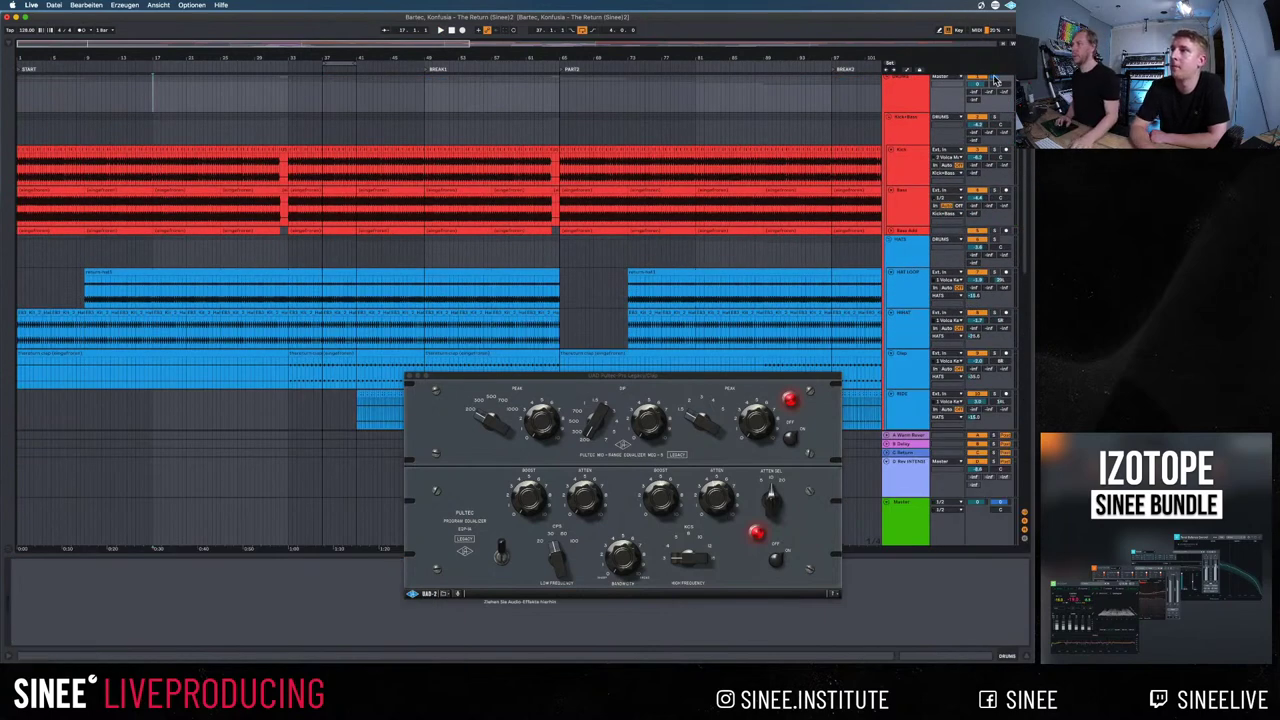
{"action": "key", "text": "space"}
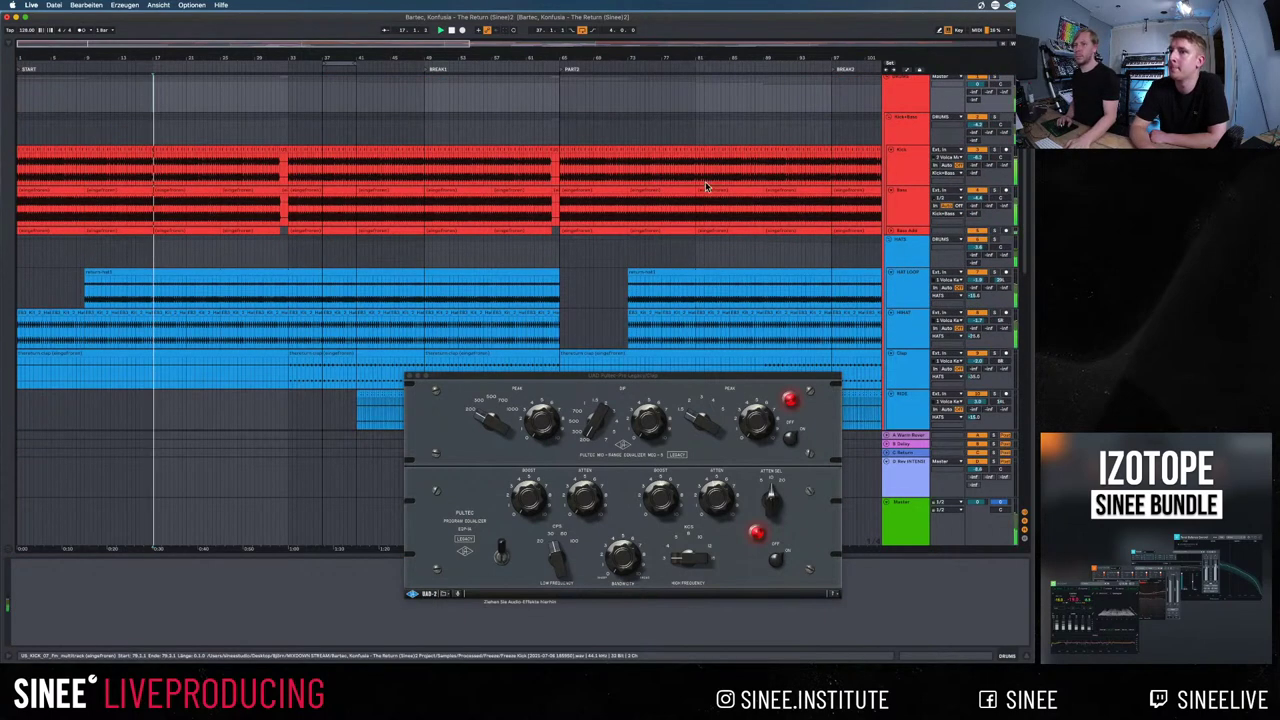
{"action": "left_click", "coordinate": [409, 377]}
{"action": "scroll", "coordinate": [694, 360], "scroll_direction": "down", "scroll_amount": 15}
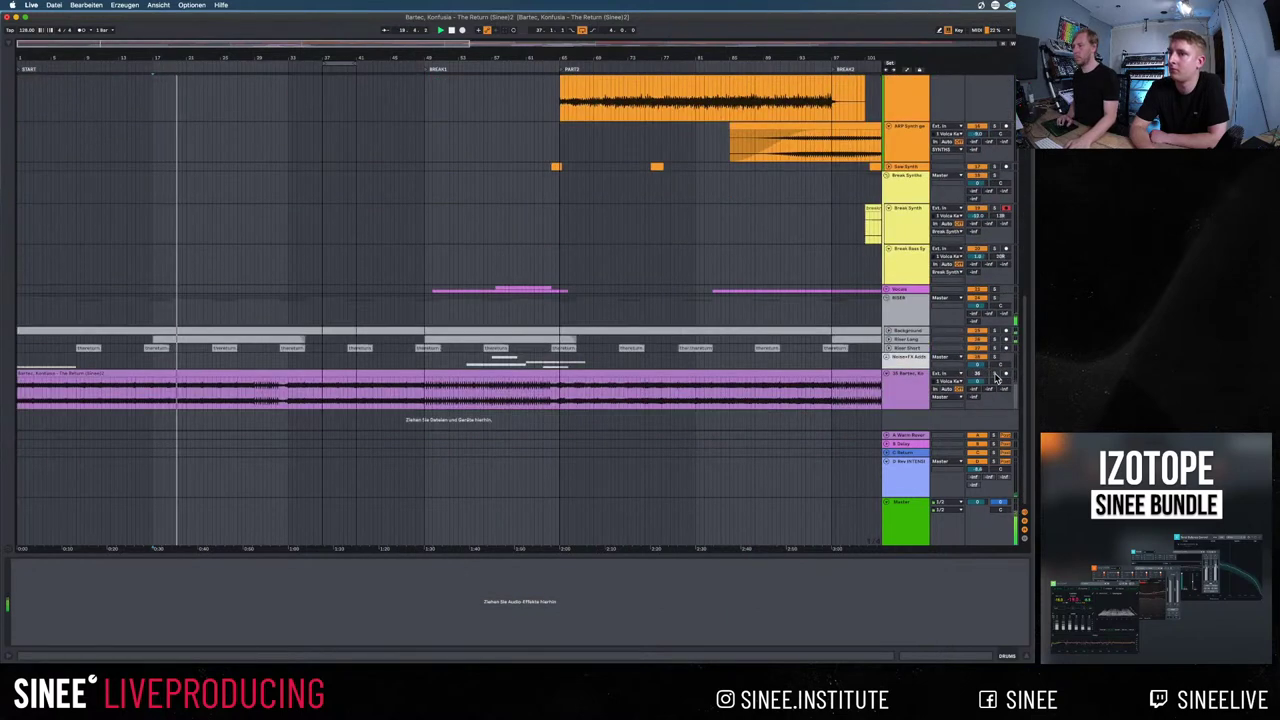
{"action": "left_click", "coordinate": [995, 376]}
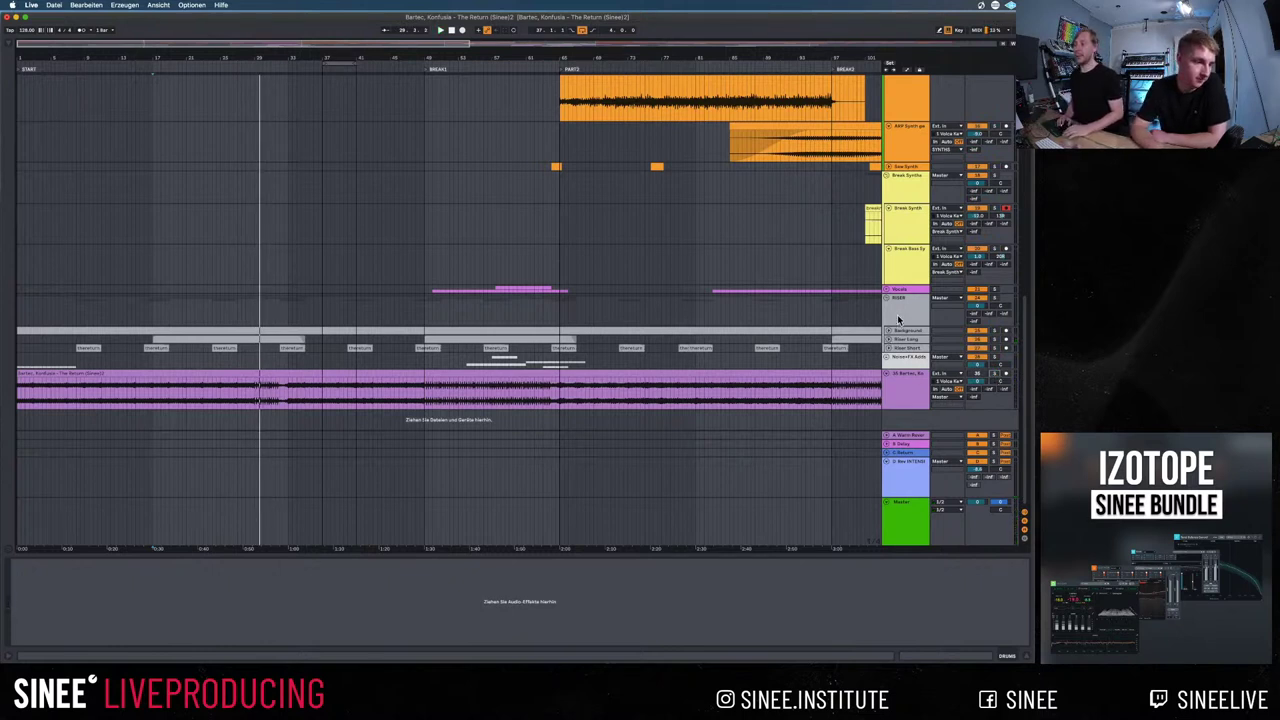
Look through the arrangement's tracks and check the devices on the HAT LOOP and Clap tracks
{"action": "scroll", "coordinate": [897, 314], "scroll_direction": "up", "scroll_amount": 10}
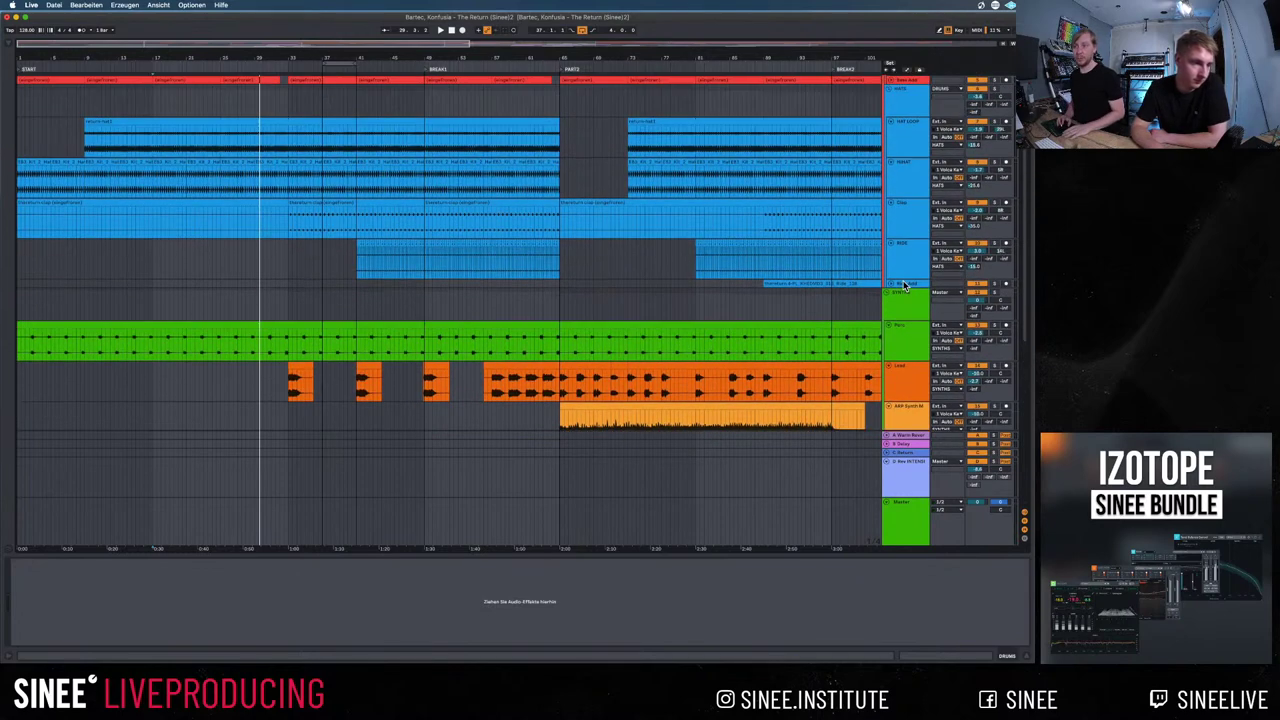
{"action": "scroll", "coordinate": [903, 286], "scroll_direction": "down", "scroll_amount": 10}
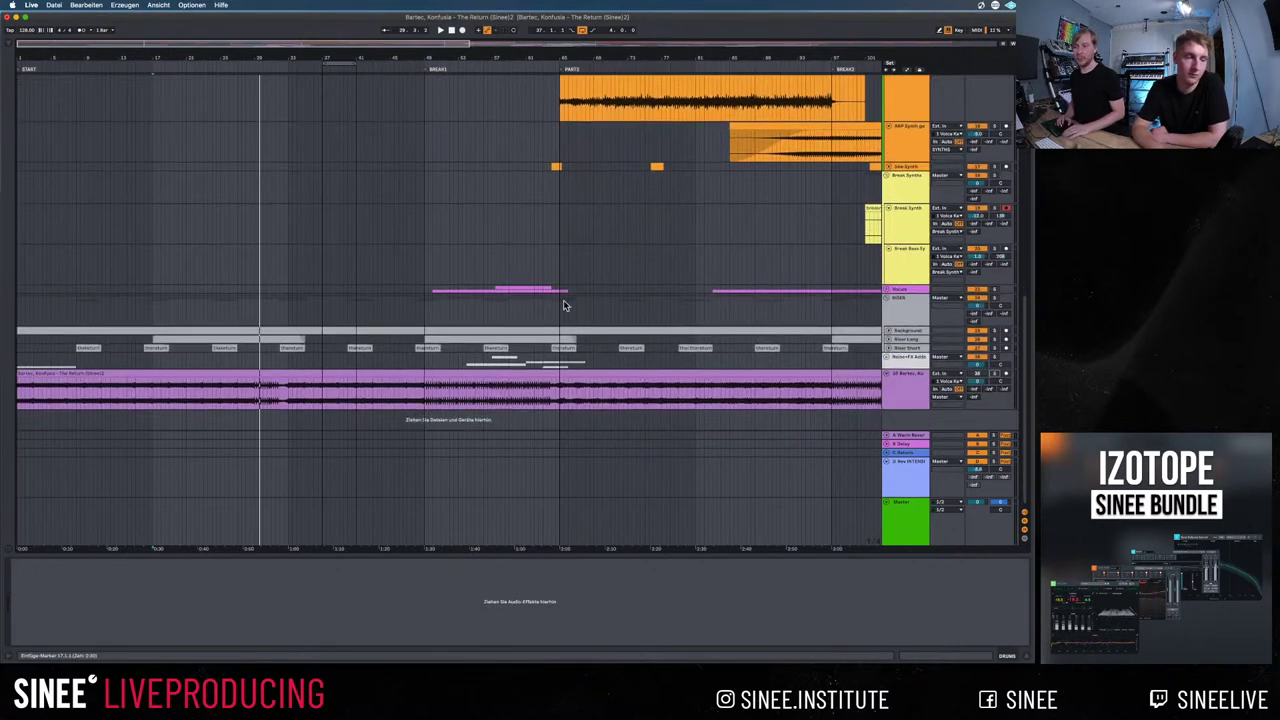
{"action": "scroll", "coordinate": [735, 294], "scroll_direction": "up", "scroll_amount": 10}
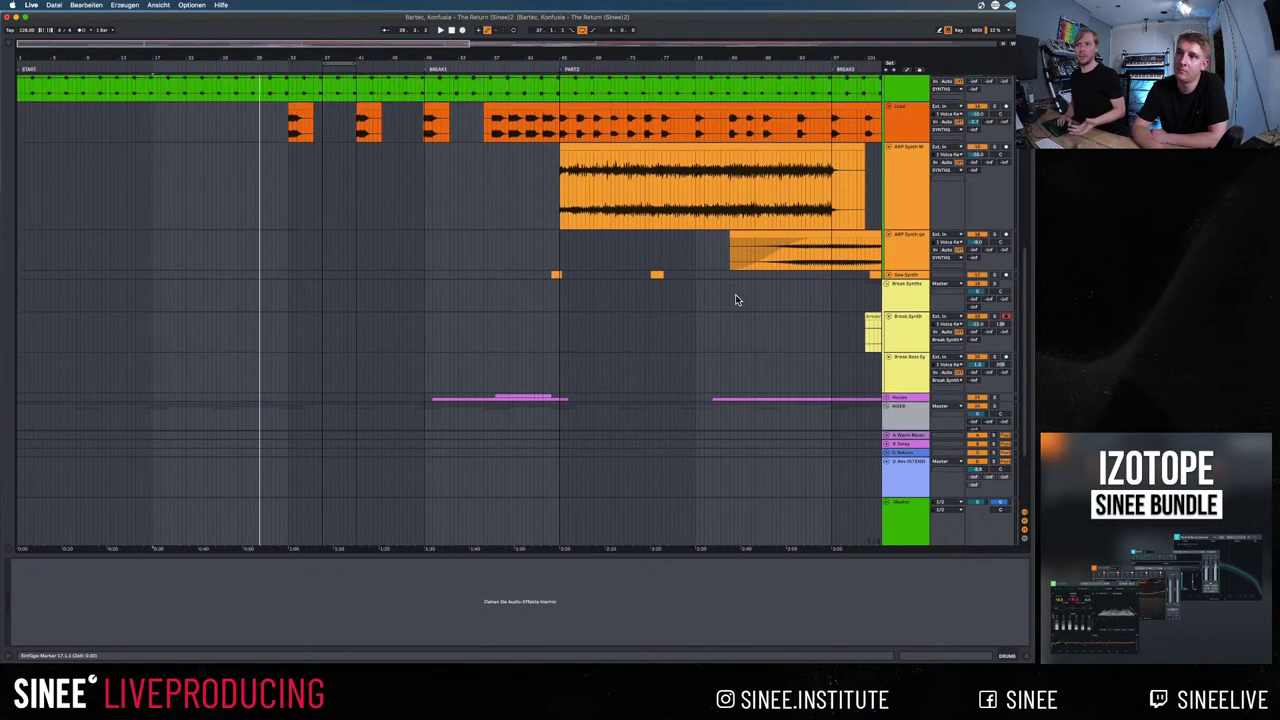
{"action": "scroll", "coordinate": [740, 300], "scroll_direction": "up", "scroll_amount": 10}
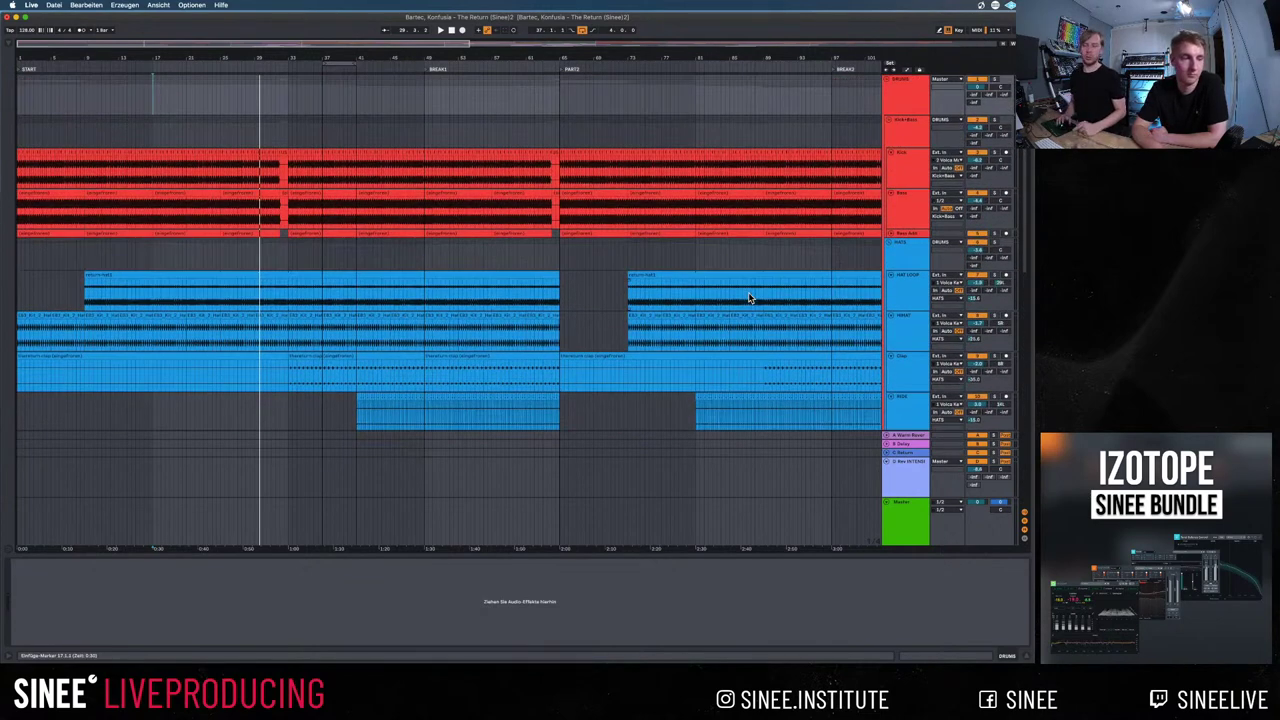
{"action": "left_click", "coordinate": [906, 343]}
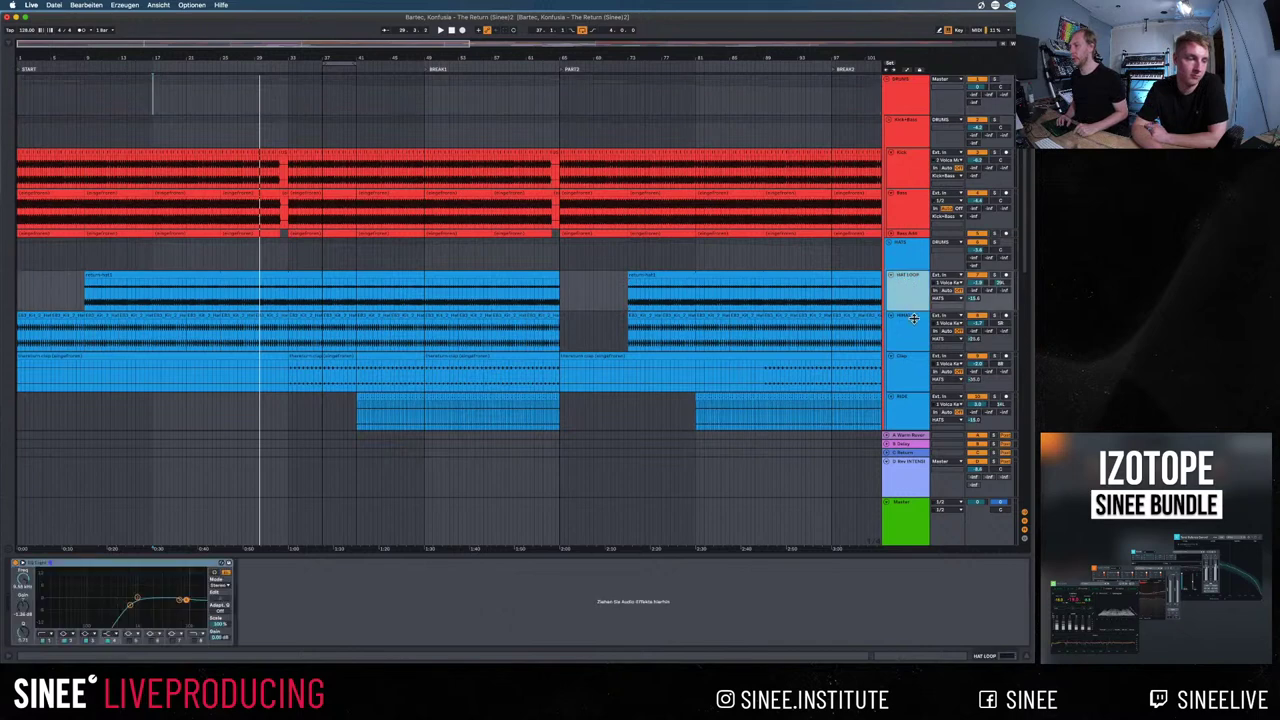
{"action": "left_click", "coordinate": [906, 298]}
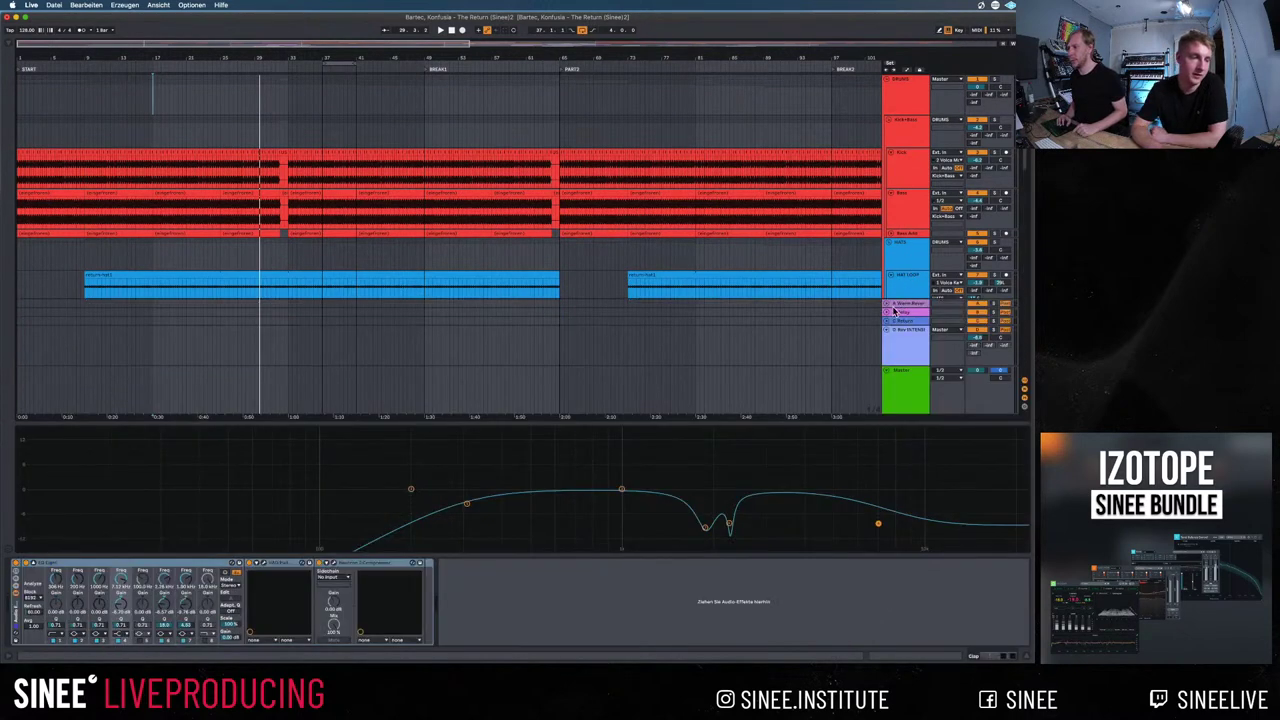
{"action": "key", "text": "ctrl+z"}
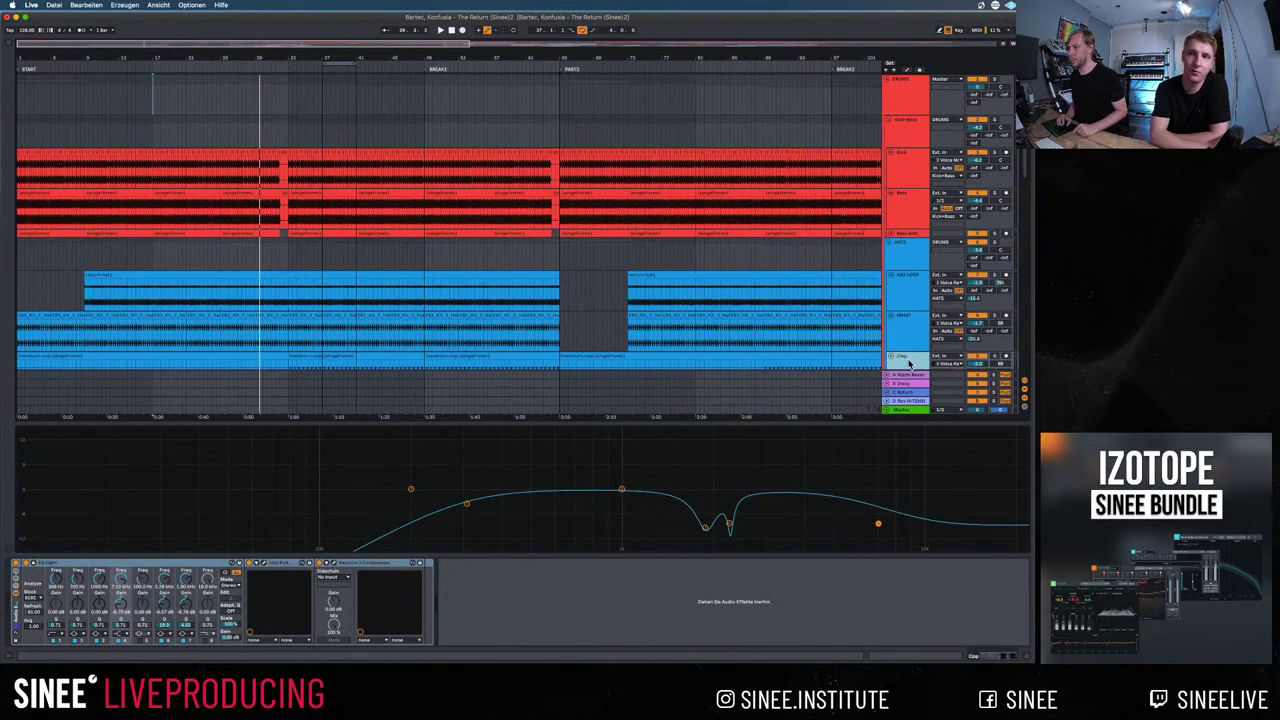
{"action": "key", "text": "ctrl+z"}
{"action": "scroll", "coordinate": [921, 340], "scroll_direction": "down", "scroll_amount": 3}
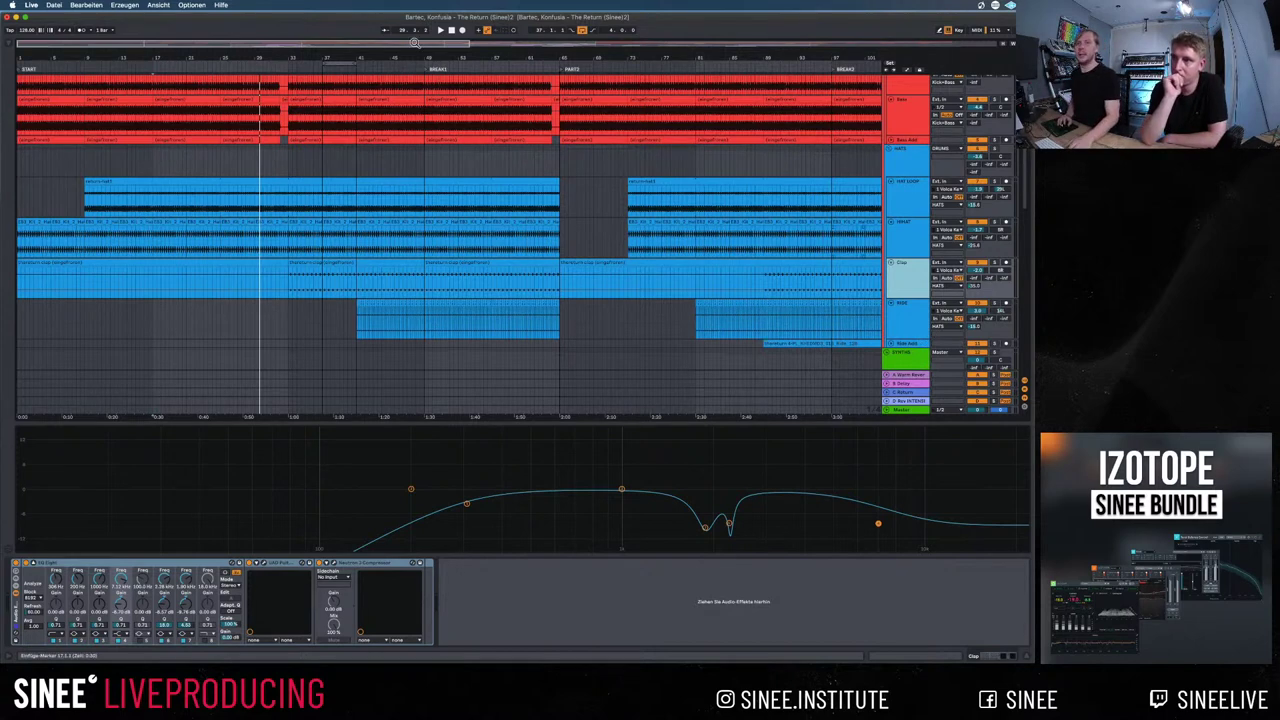
Show the HATS group's devices and search the reopened browser for "sooth"
{"action": "left_click", "coordinate": [910, 158]}
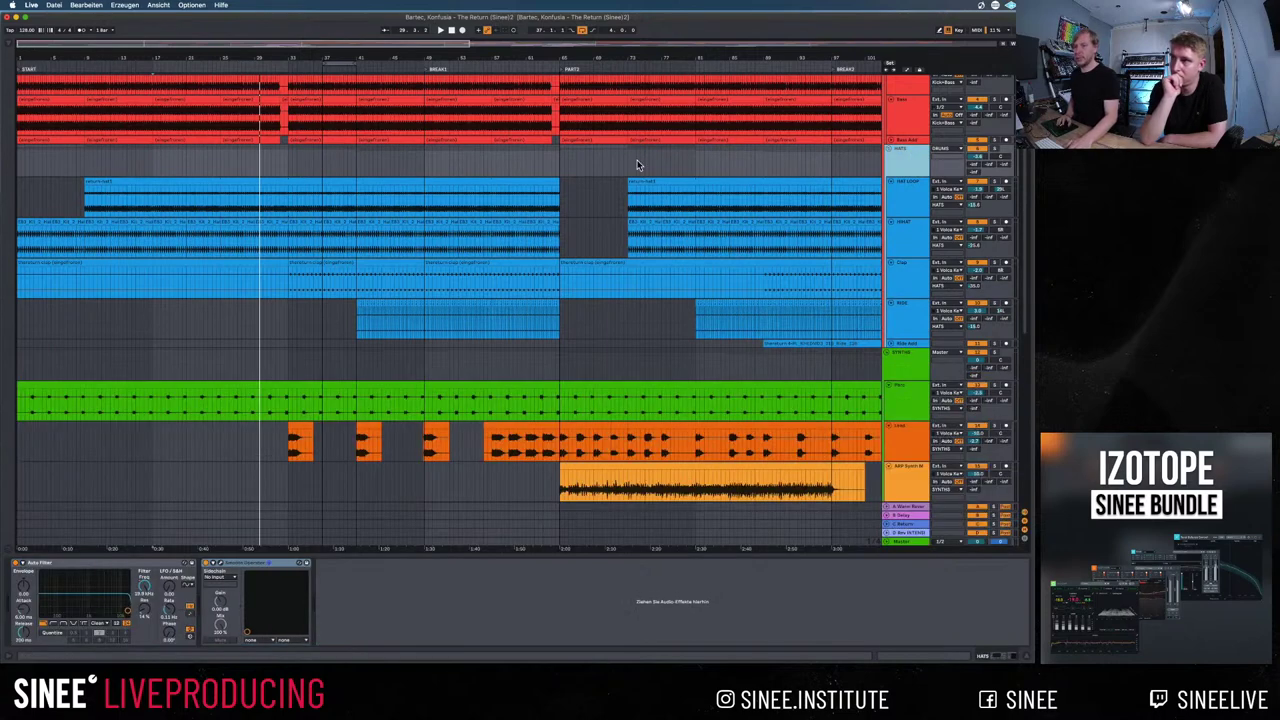
{"action": "left_click", "coordinate": [14, 48]}
{"action": "left_click", "coordinate": [58, 48]}
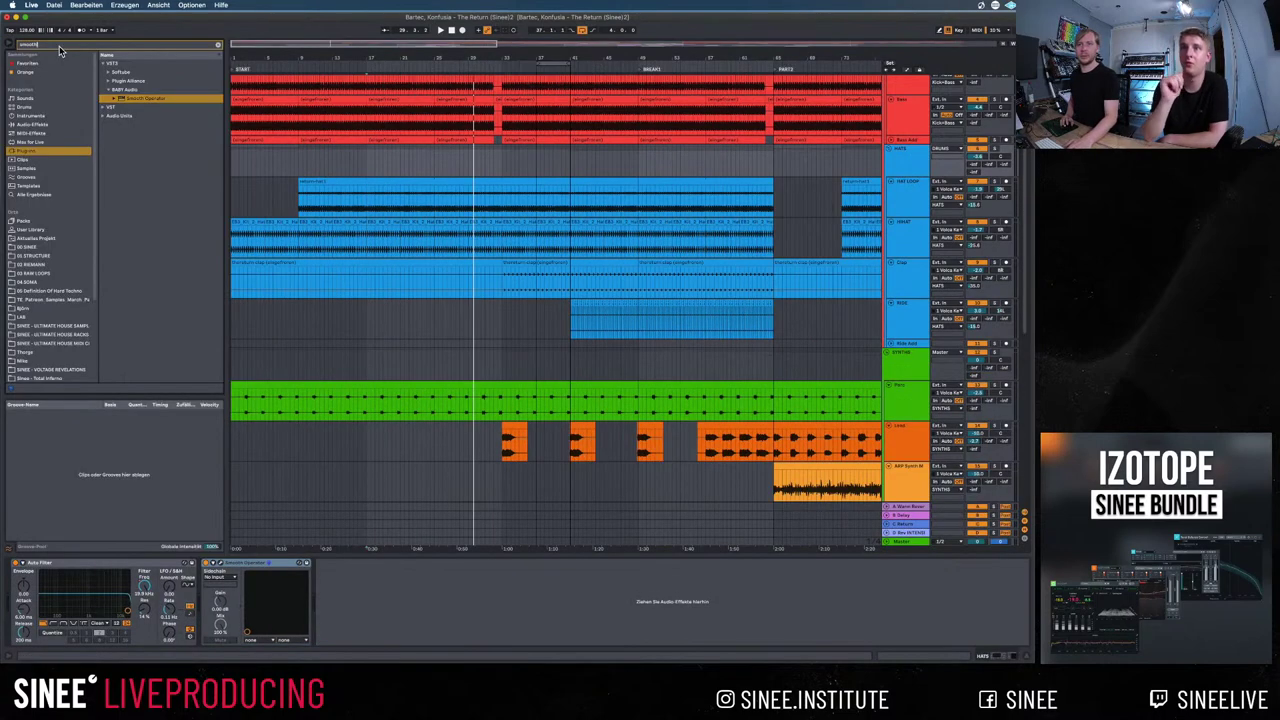
{"action": "type", "text": "sooth"}
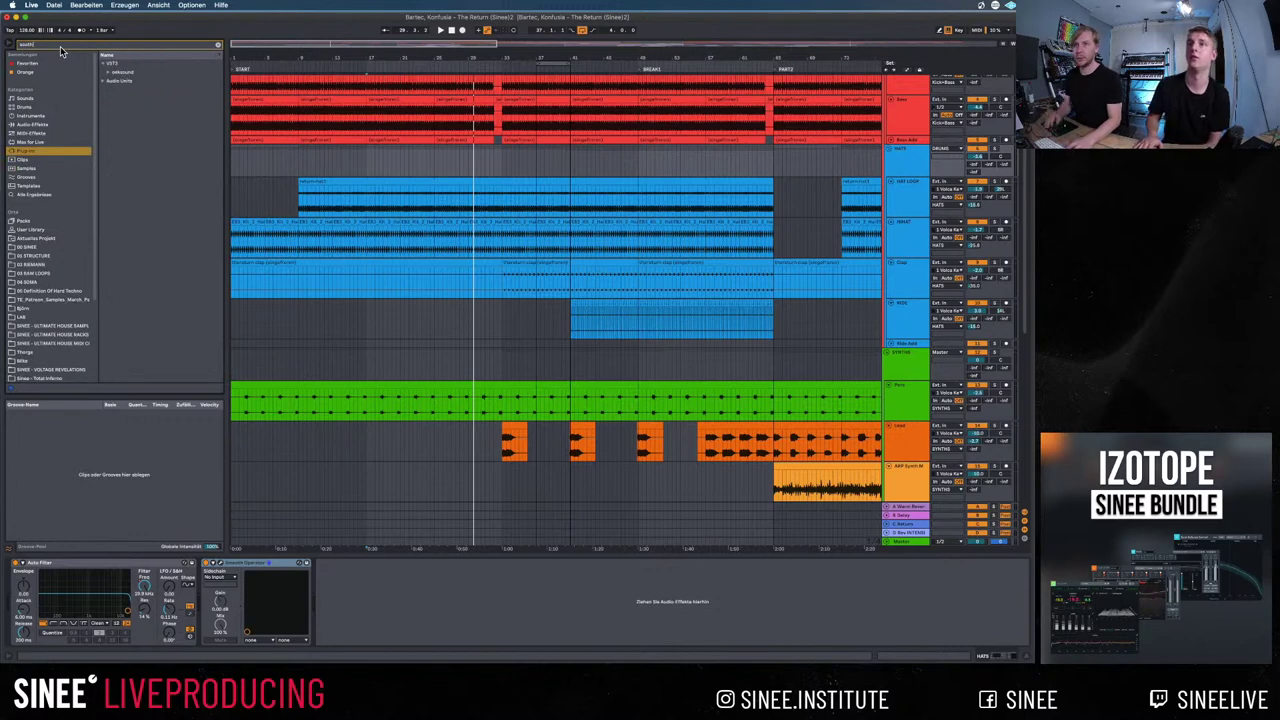
Add oeksound's soothe2 after Smooth Operator on the HATS group and start playback
{"action": "left_click", "coordinate": [108, 72]}
{"action": "left_click_drag", "start_coordinate": [130, 80], "coordinate": [342, 596]}
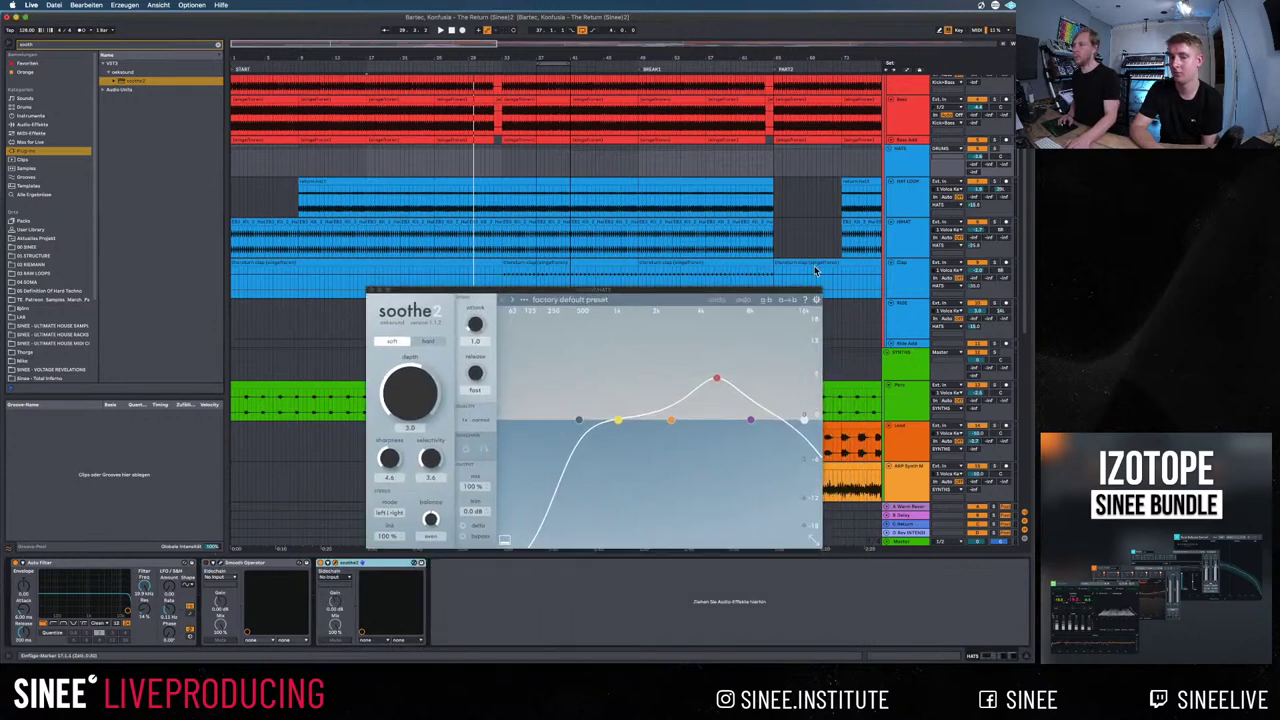
{"action": "key", "text": "space"}
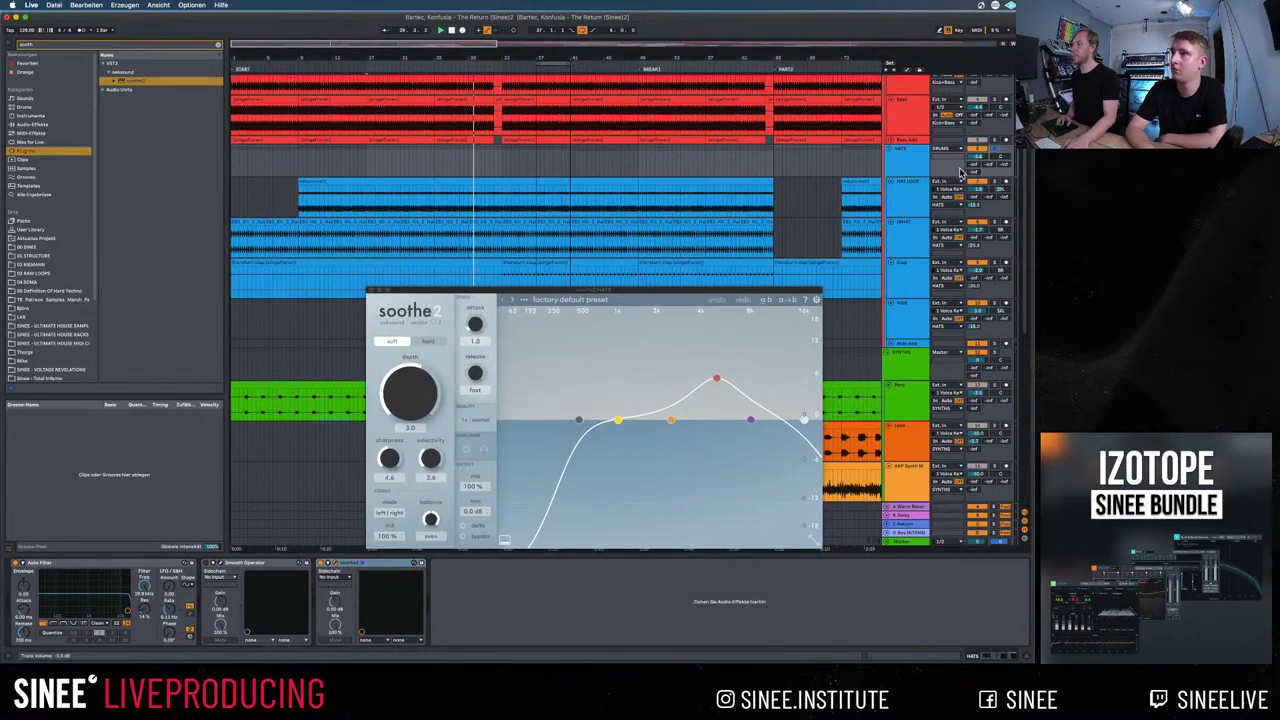
Move soothe2's red band to just below 8 kHz at 6.9 dB, and raise the depth and the sharpness, the latter to about 6.8
{"action": "left_click_drag", "start_coordinate": [716, 379], "coordinate": [746, 373]}
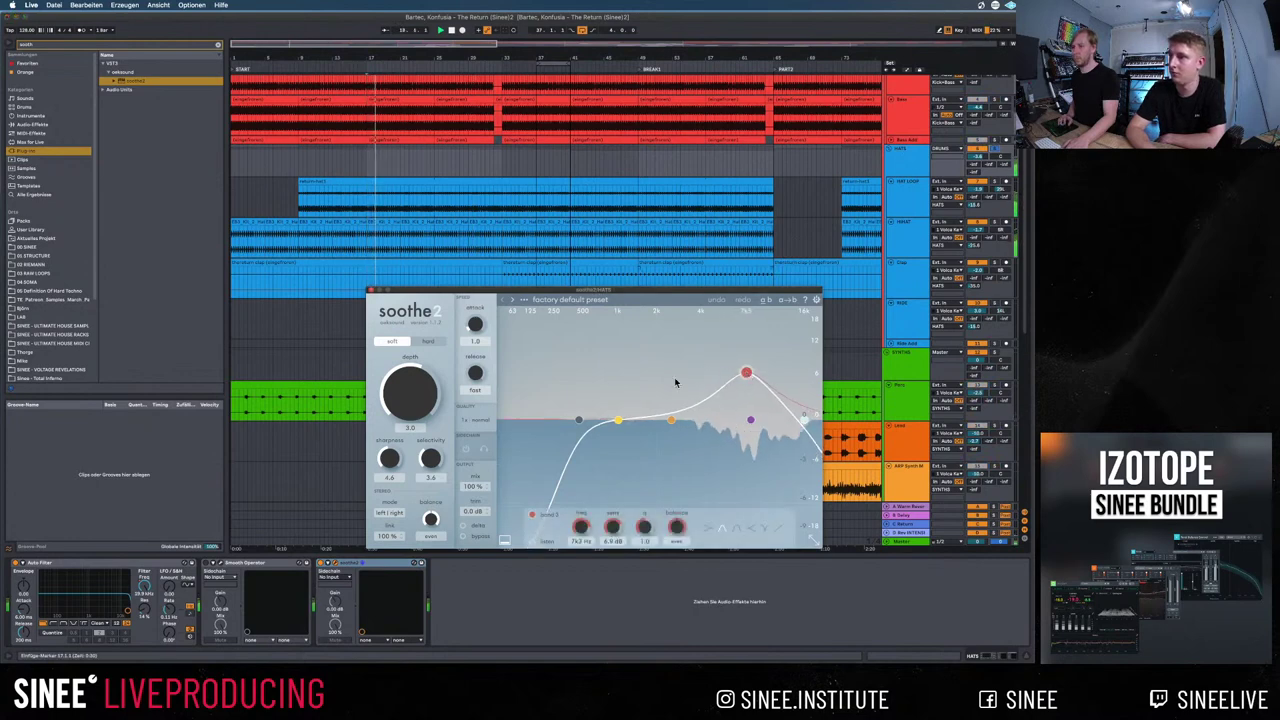
{"action": "left_click_drag", "start_coordinate": [426, 392], "coordinate": [428, 373]}
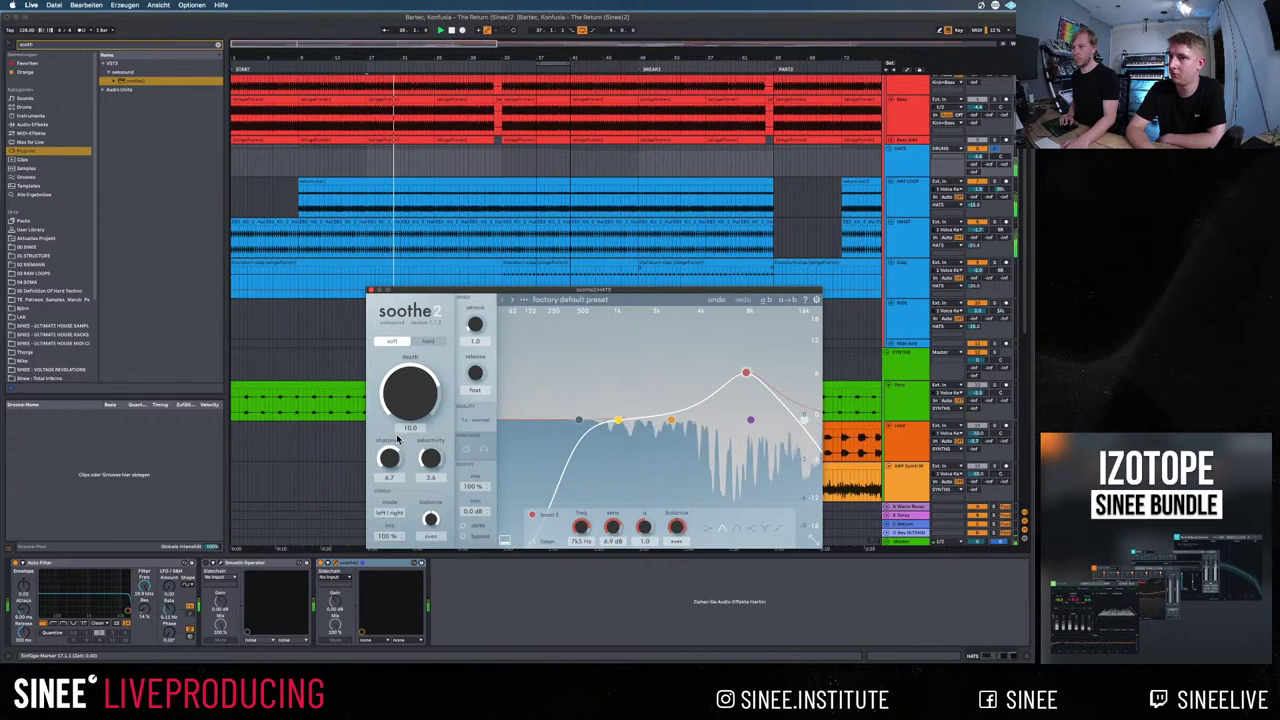
{"action": "left_click_drag", "start_coordinate": [398, 440], "coordinate": [398, 444]}
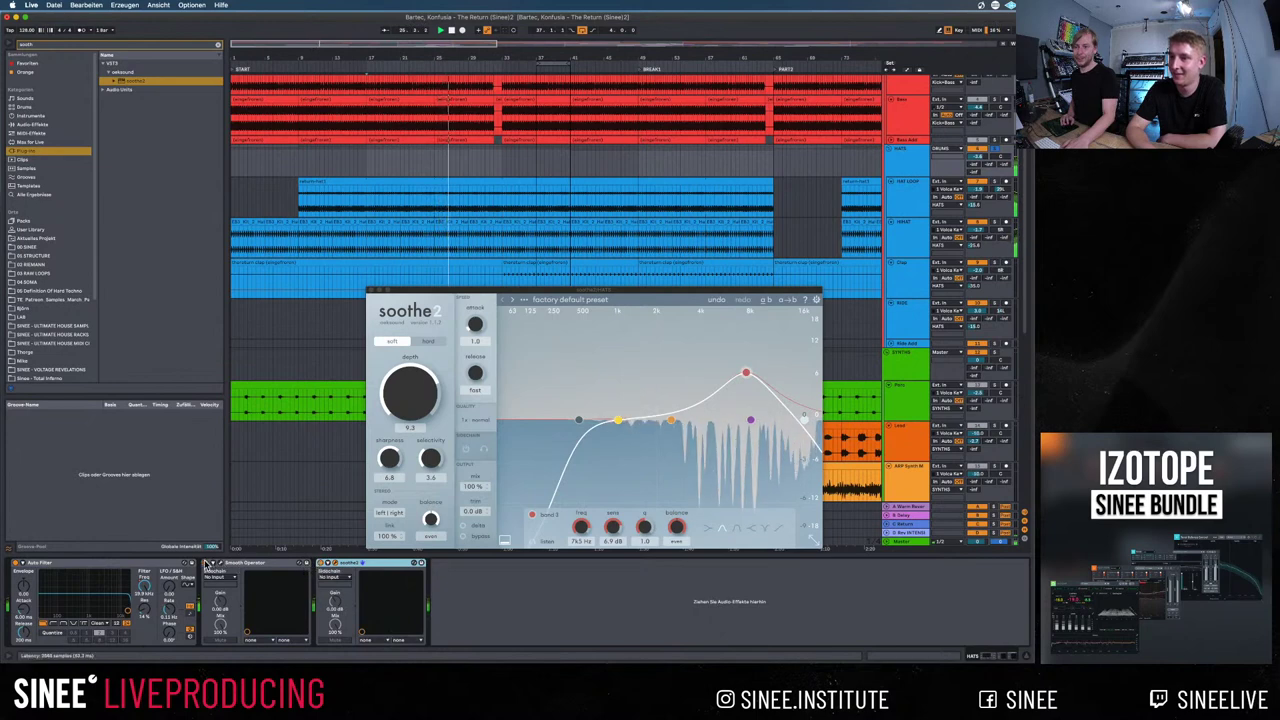
Lower soothe2's depth to 6.0 and audition the HATS group with that setting
{"action": "left_click_drag", "start_coordinate": [421, 390], "coordinate": [421, 412]}
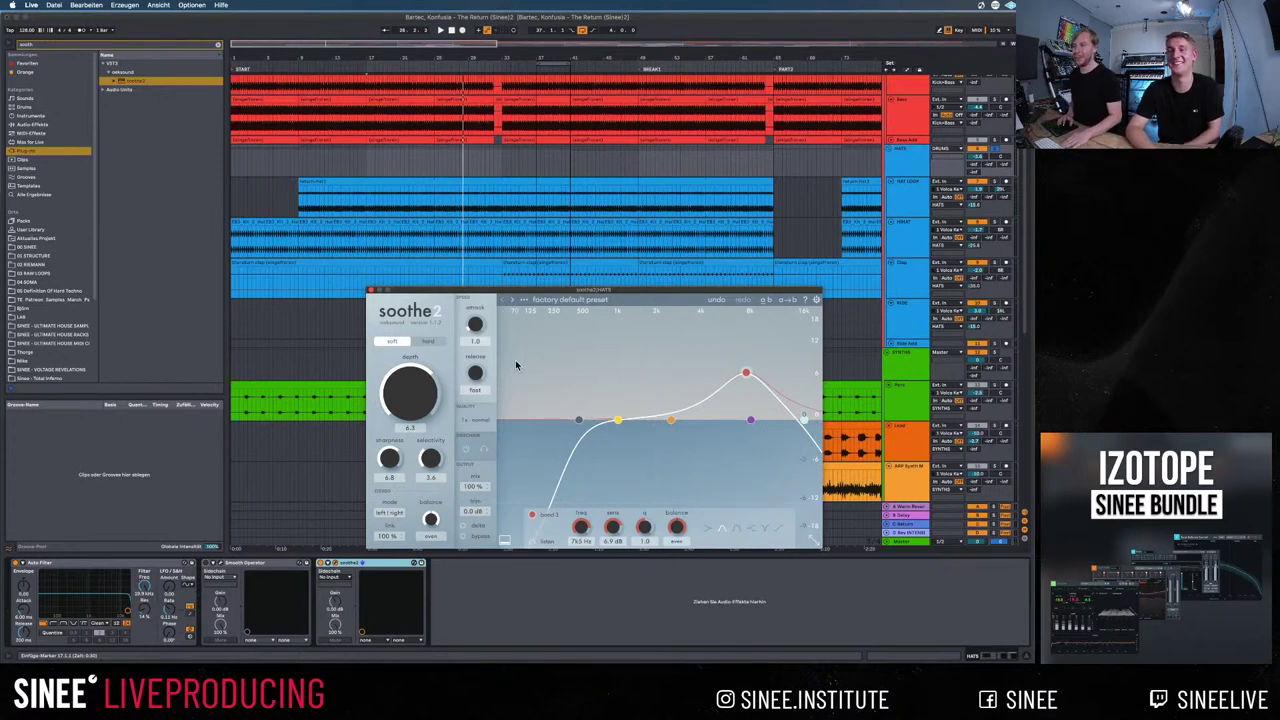
{"action": "key", "text": "space"}
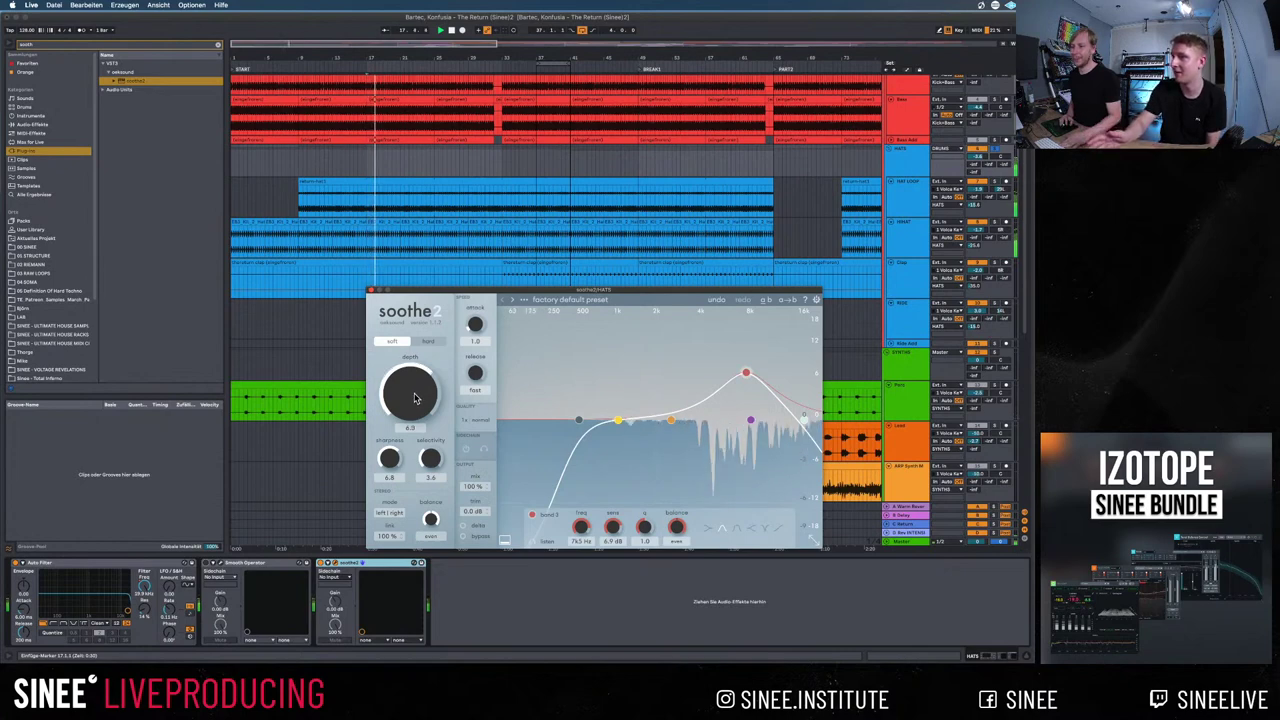
{"action": "scroll", "coordinate": [415, 398], "scroll_direction": "down", "scroll_amount": 3}
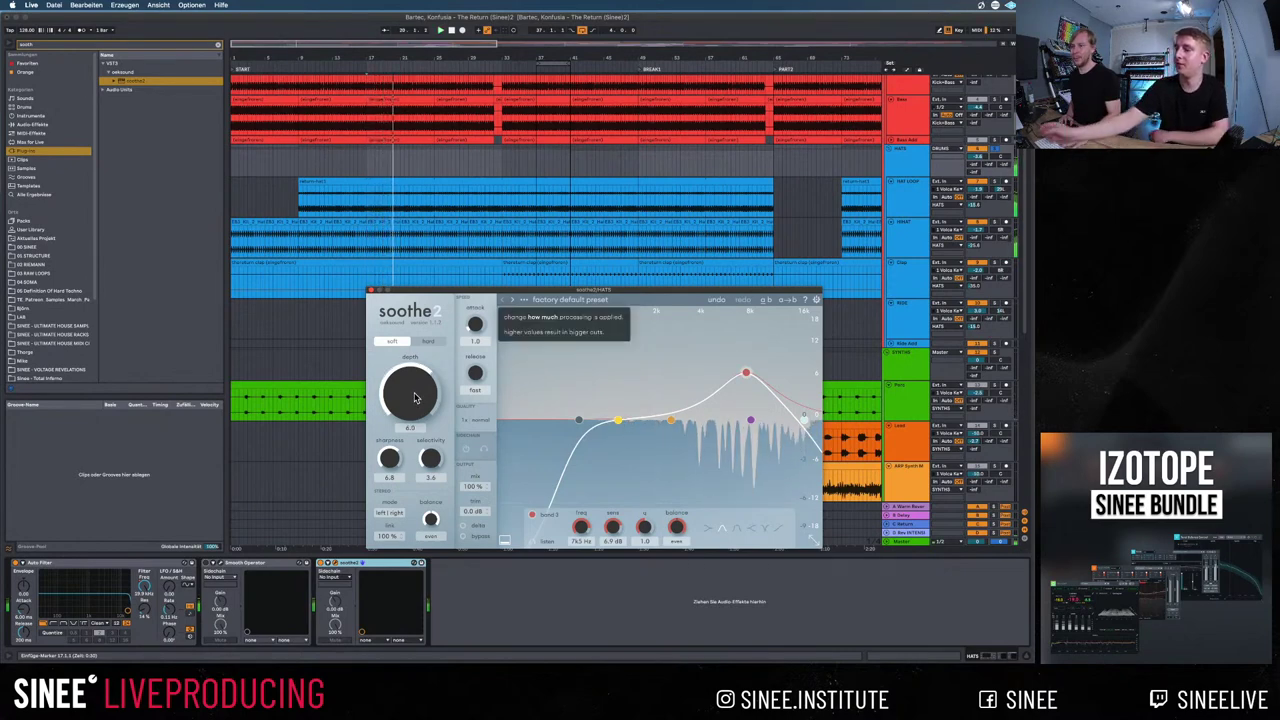
{"action": "key", "text": "space"}
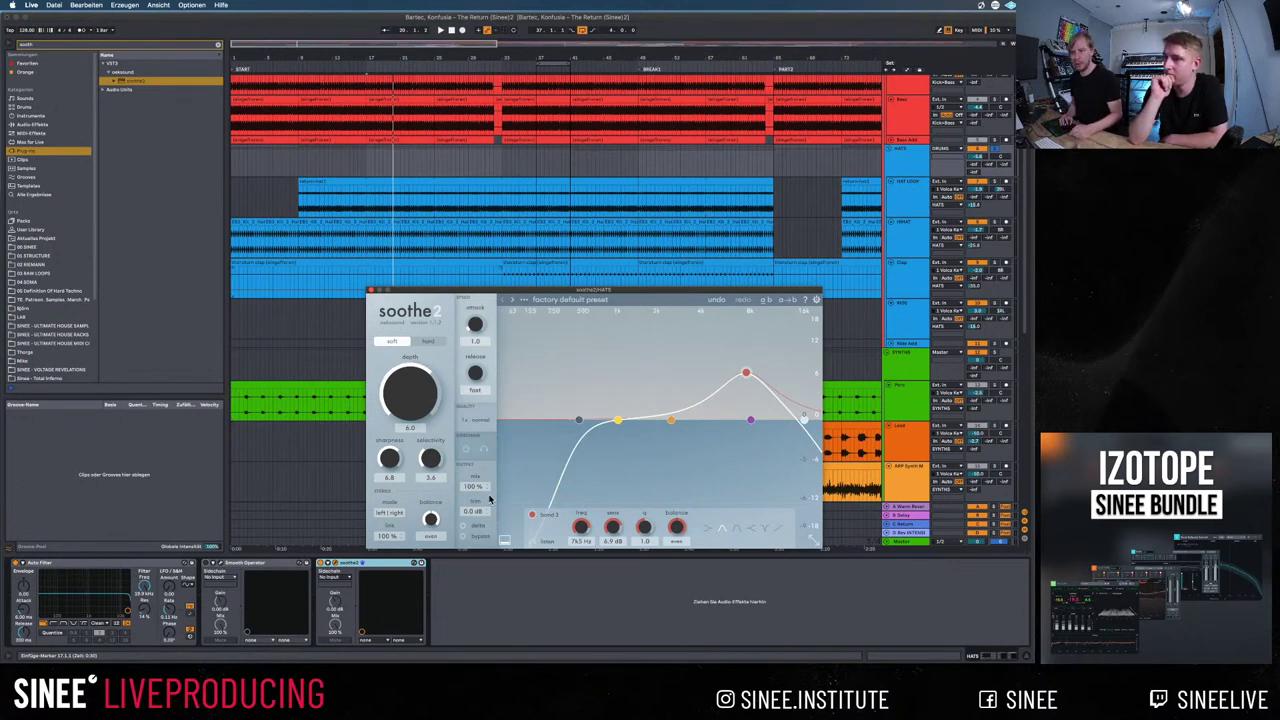
Check soothe2's real-time resolution options in its quality settings and close the plug-in window
{"action": "left_click", "coordinate": [475, 423]}
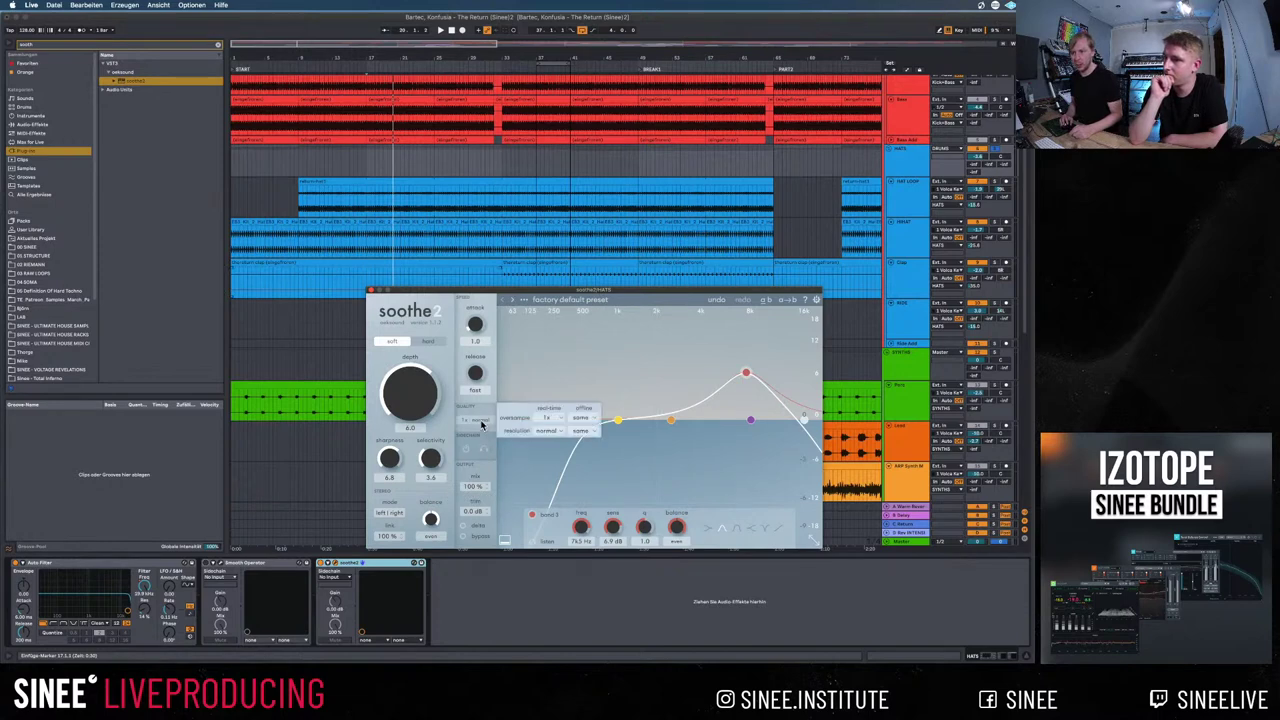
{"action": "left_click", "coordinate": [548, 432]}
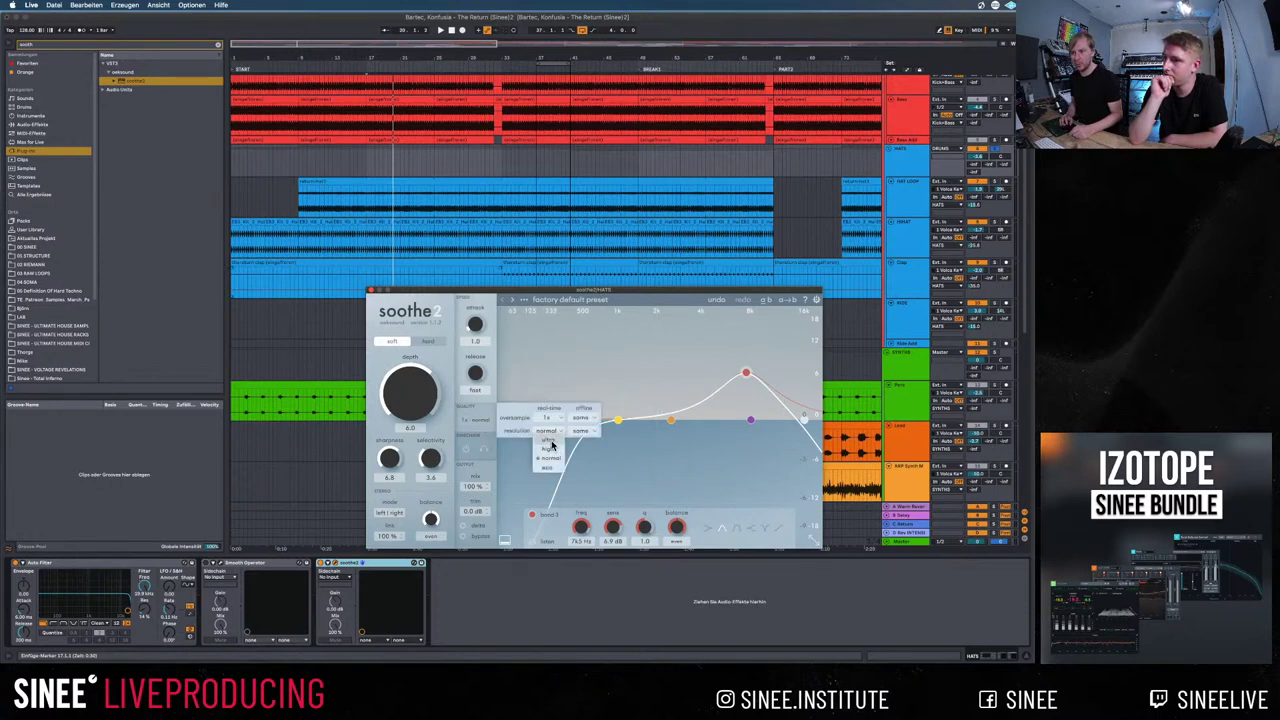
{"action": "left_click", "coordinate": [550, 455]}
{"action": "left_click", "coordinate": [372, 290]}
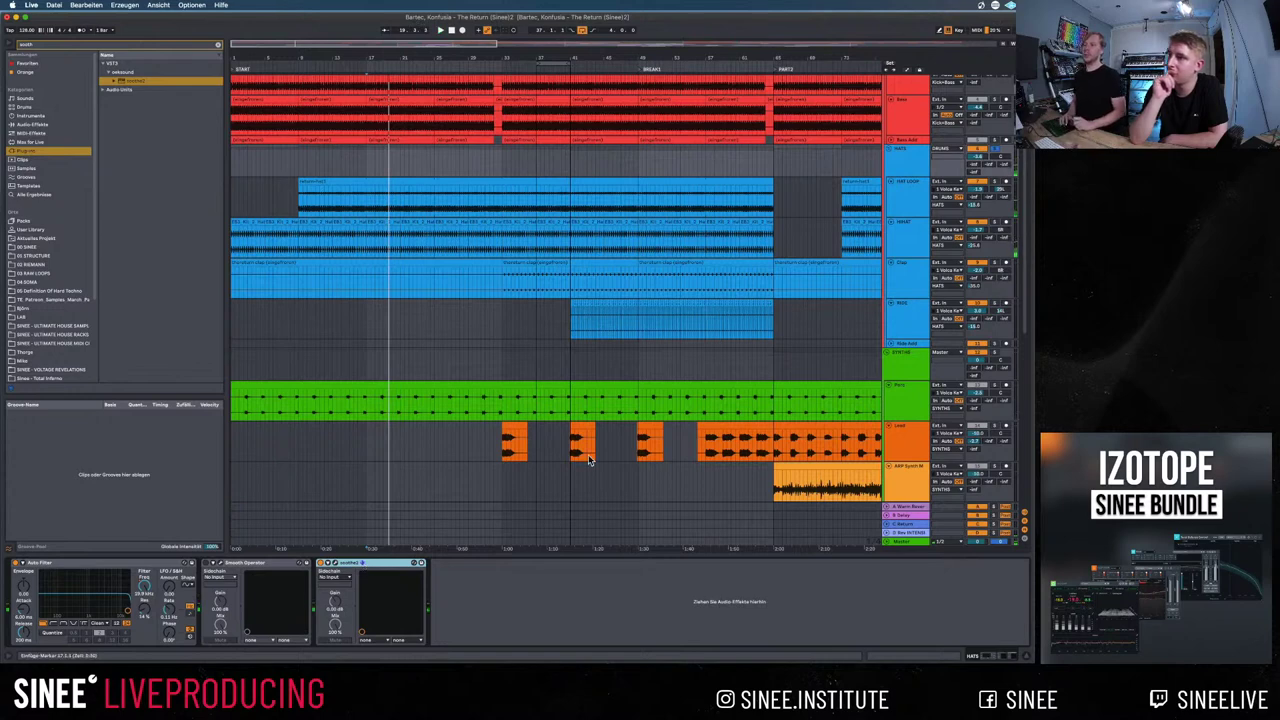
Search the browser for tube plug-ins and insert Plugin Alliance's SPL TwinTube between Smooth Operator and soothe2 on the HATS group
{"action": "left_click", "coordinate": [153, 46]}
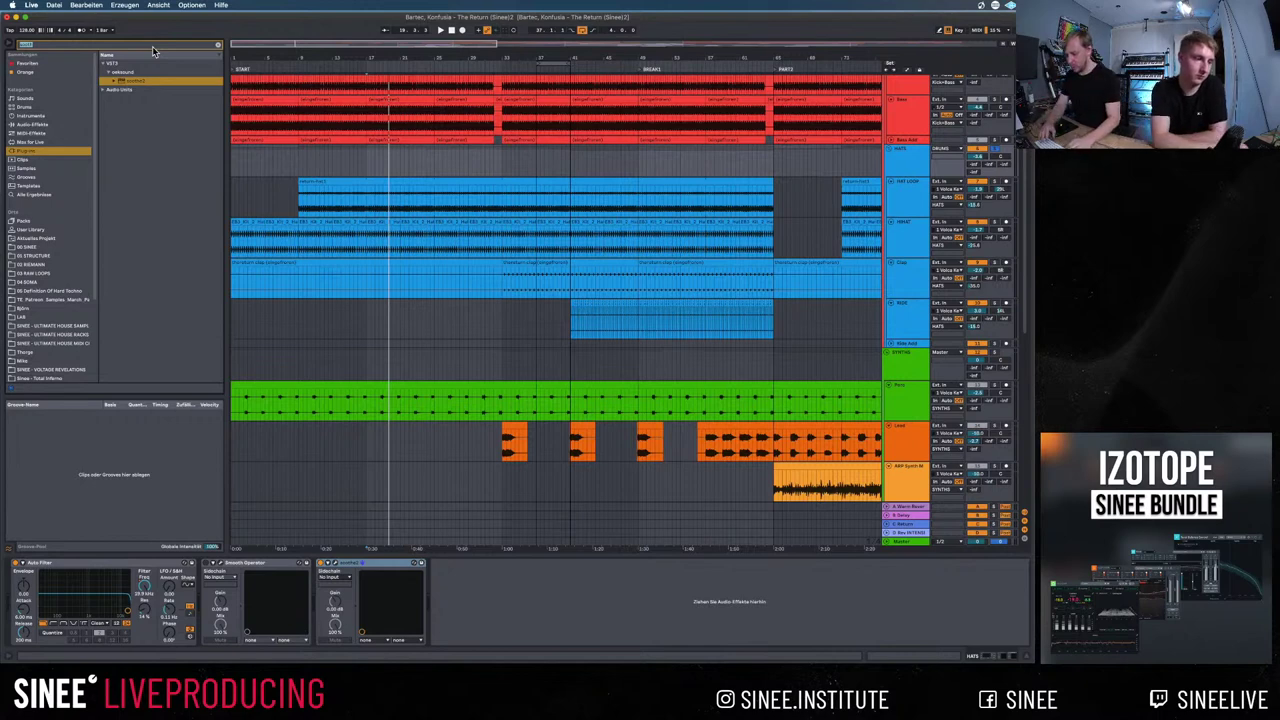
{"action": "type", "text": "fil"}
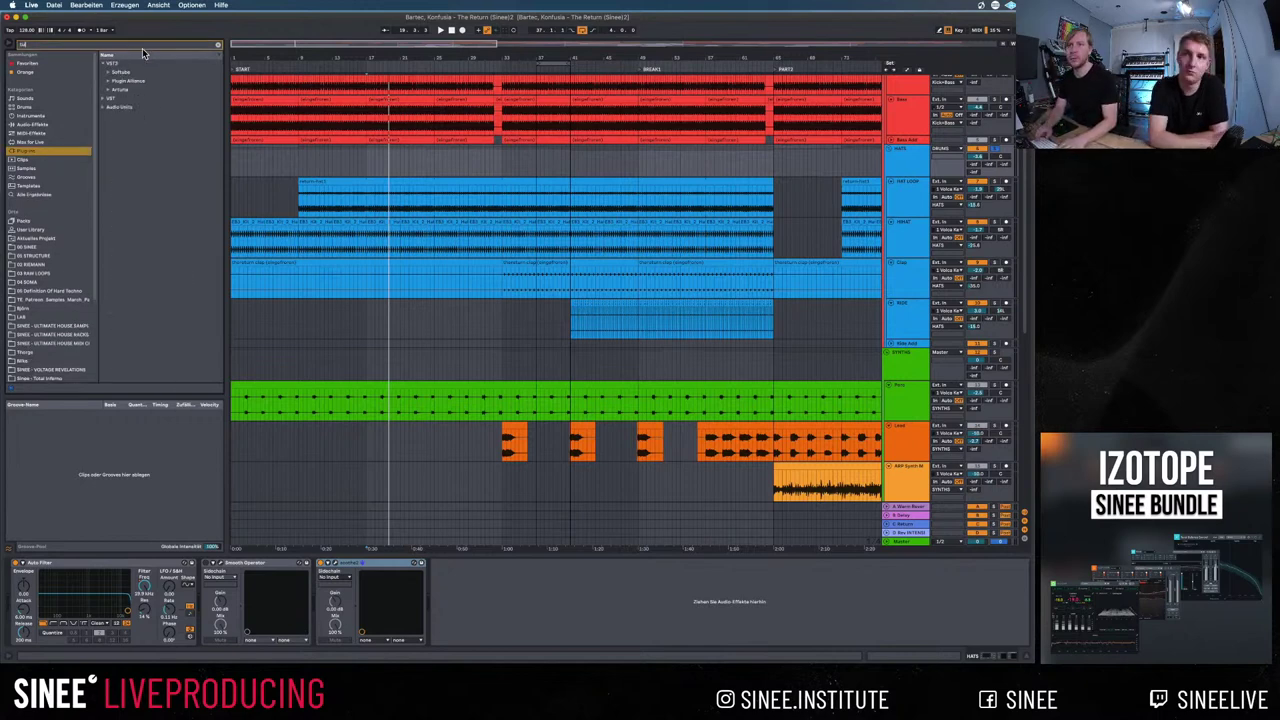
{"action": "type", "text": "e"}
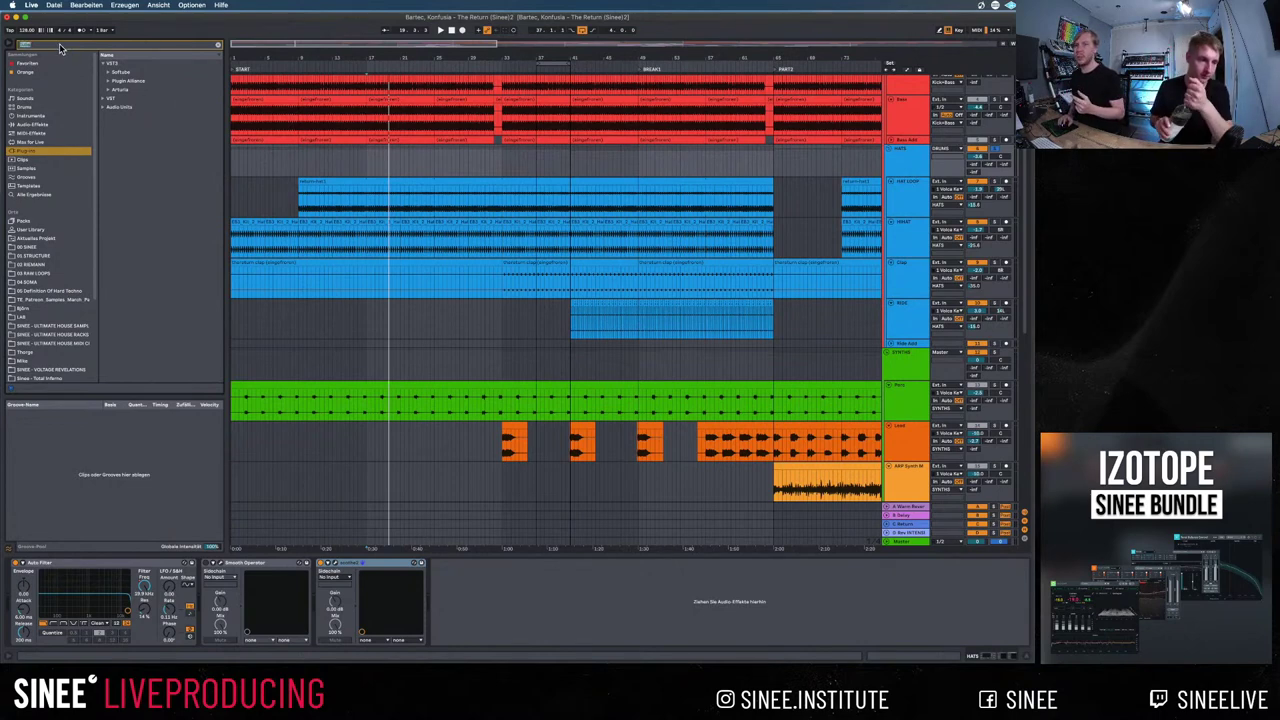
{"action": "left_click", "coordinate": [104, 99]}
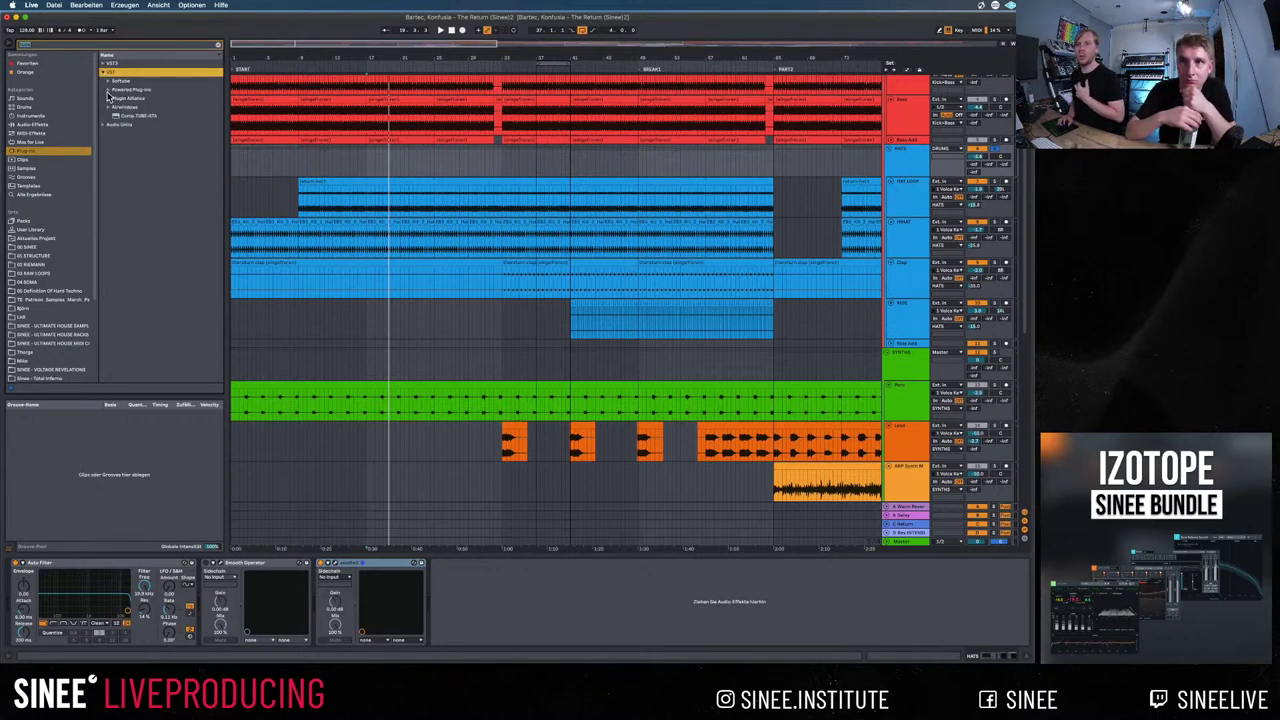
{"action": "left_click", "coordinate": [109, 100]}
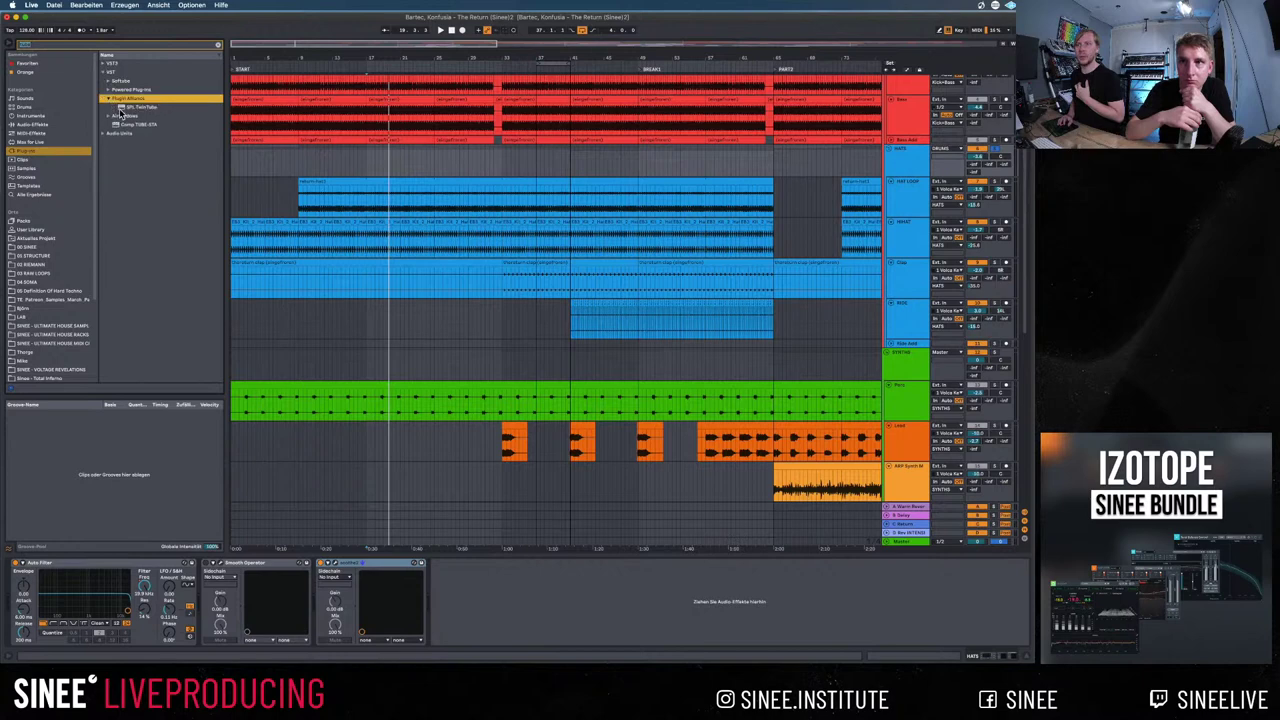
{"action": "left_click_drag", "start_coordinate": [121, 109], "coordinate": [317, 577]}
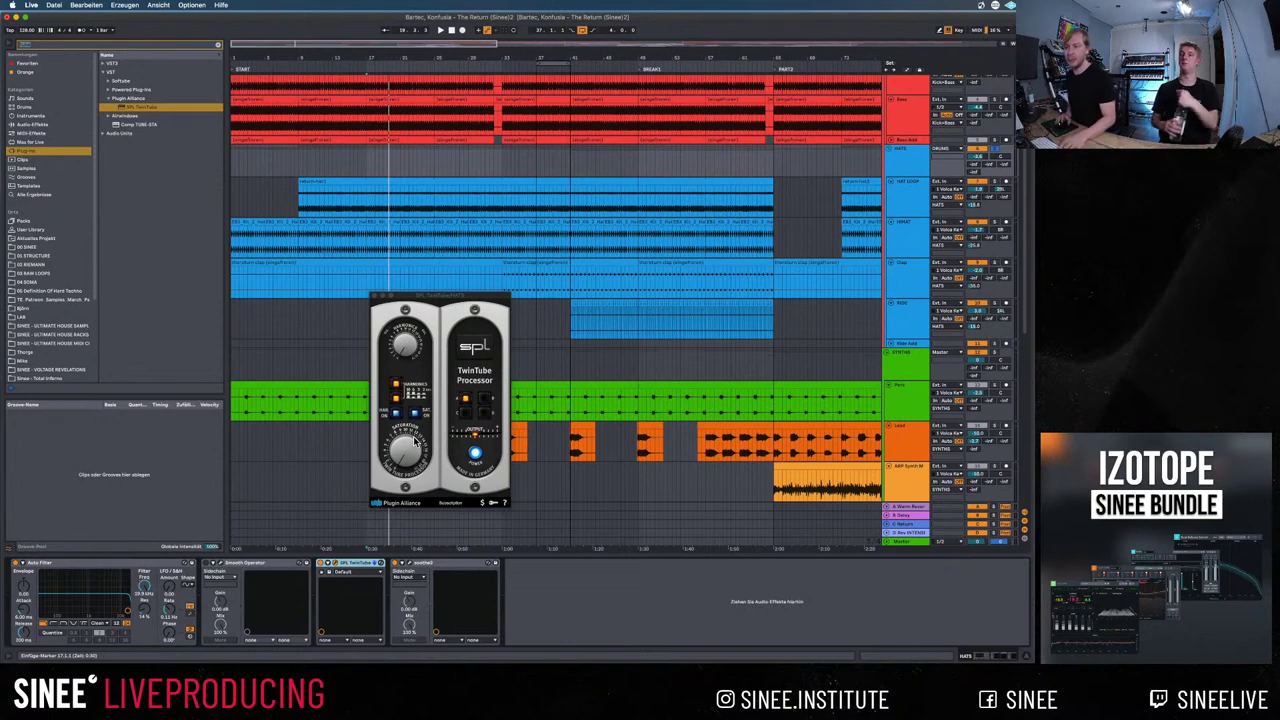
Play the HATS group while trying TwinTube's saturation section, and toggle soothe2 for comparison
{"action": "key", "text": "space"}
{"action": "left_click", "coordinate": [414, 413]}
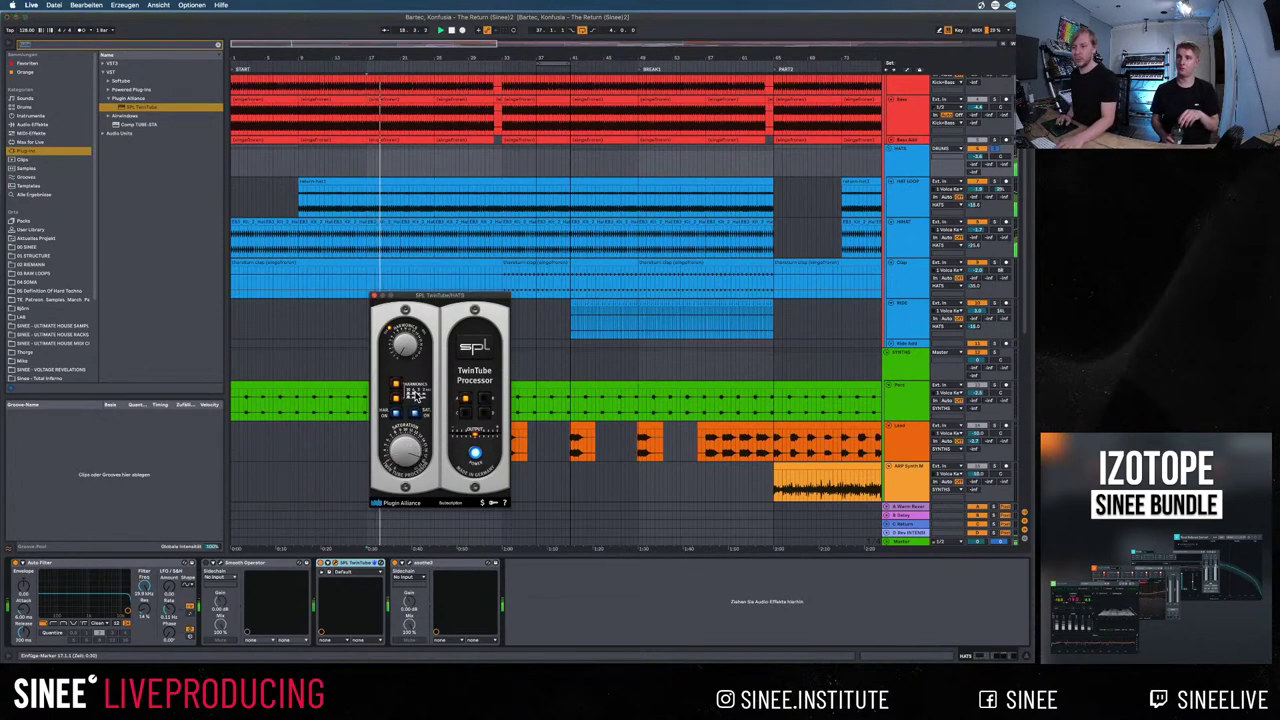
{"action": "left_click", "coordinate": [397, 566]}
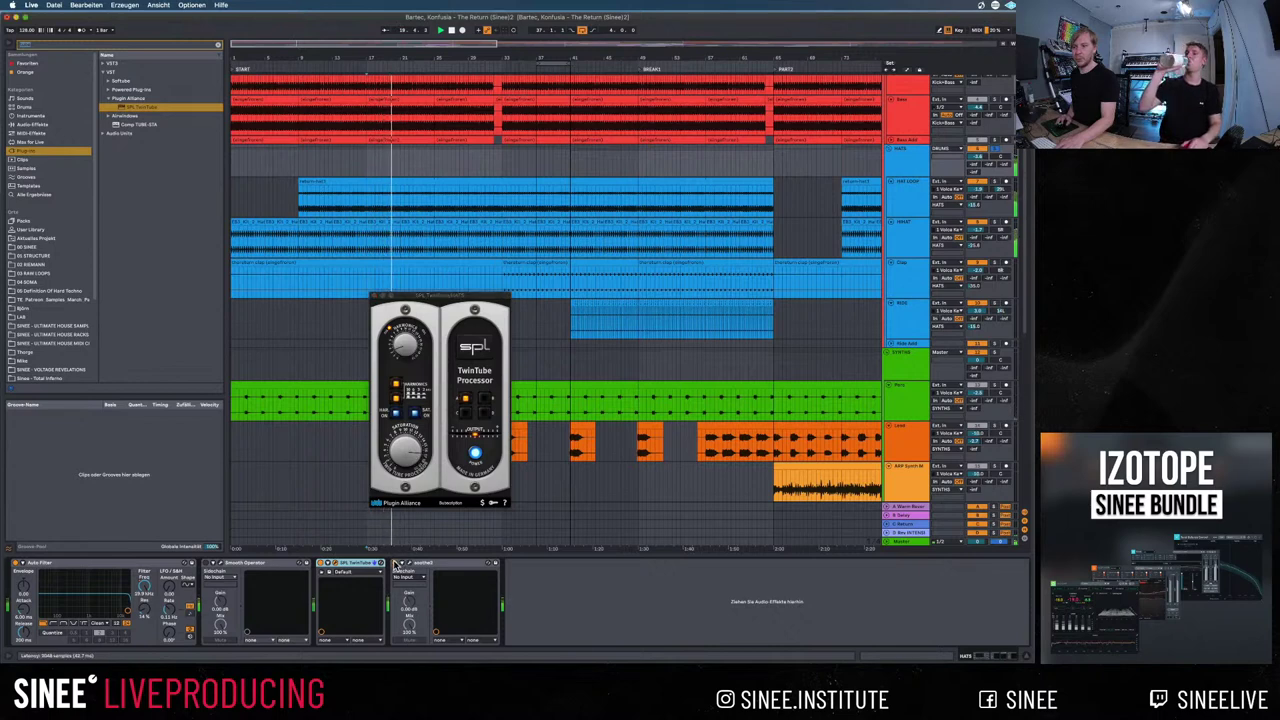
{"action": "left_click", "coordinate": [406, 447]}
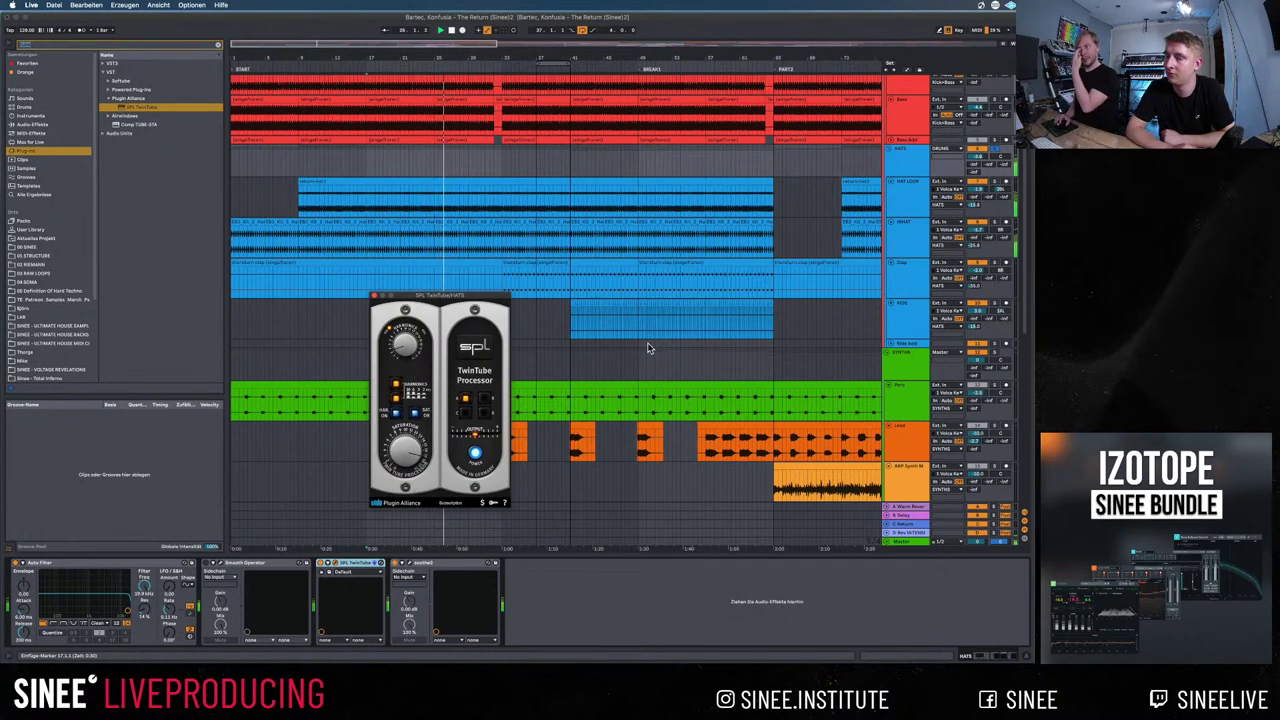
Look at the Clap track's device chain during playback and return to the HATS group's devices
{"action": "left_click", "coordinate": [915, 162]}
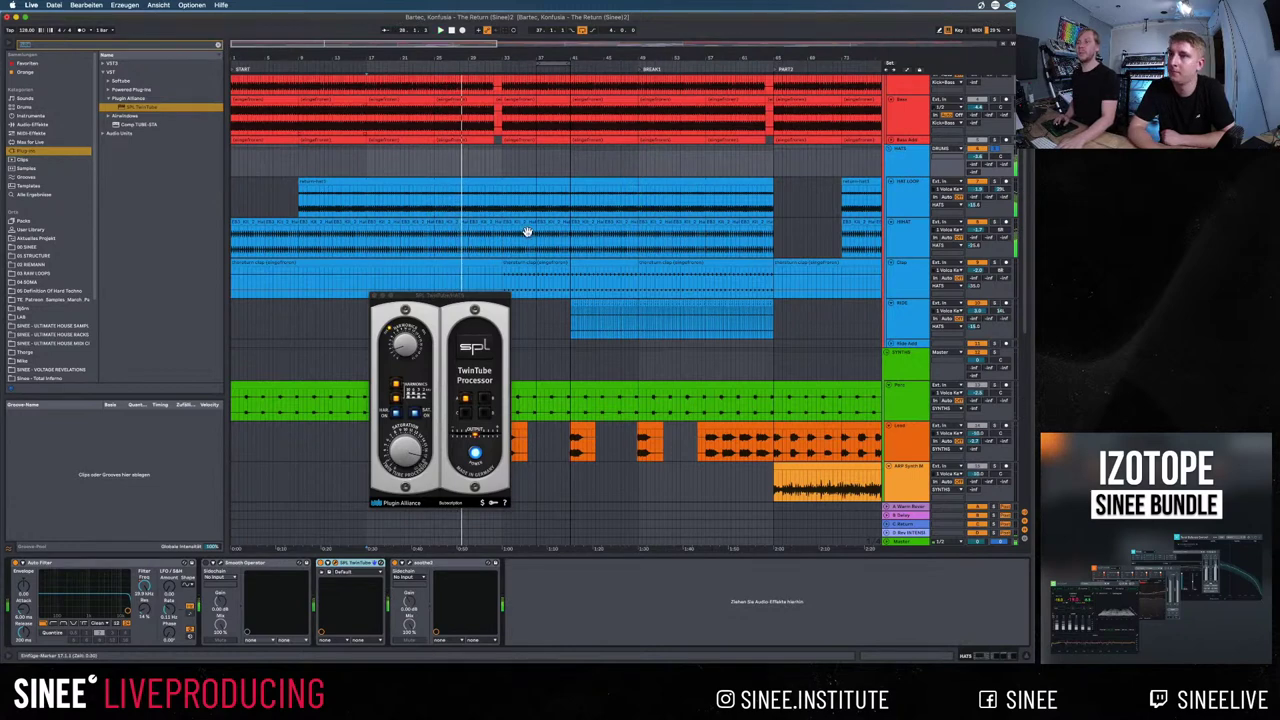
{"action": "left_click", "coordinate": [521, 260]}
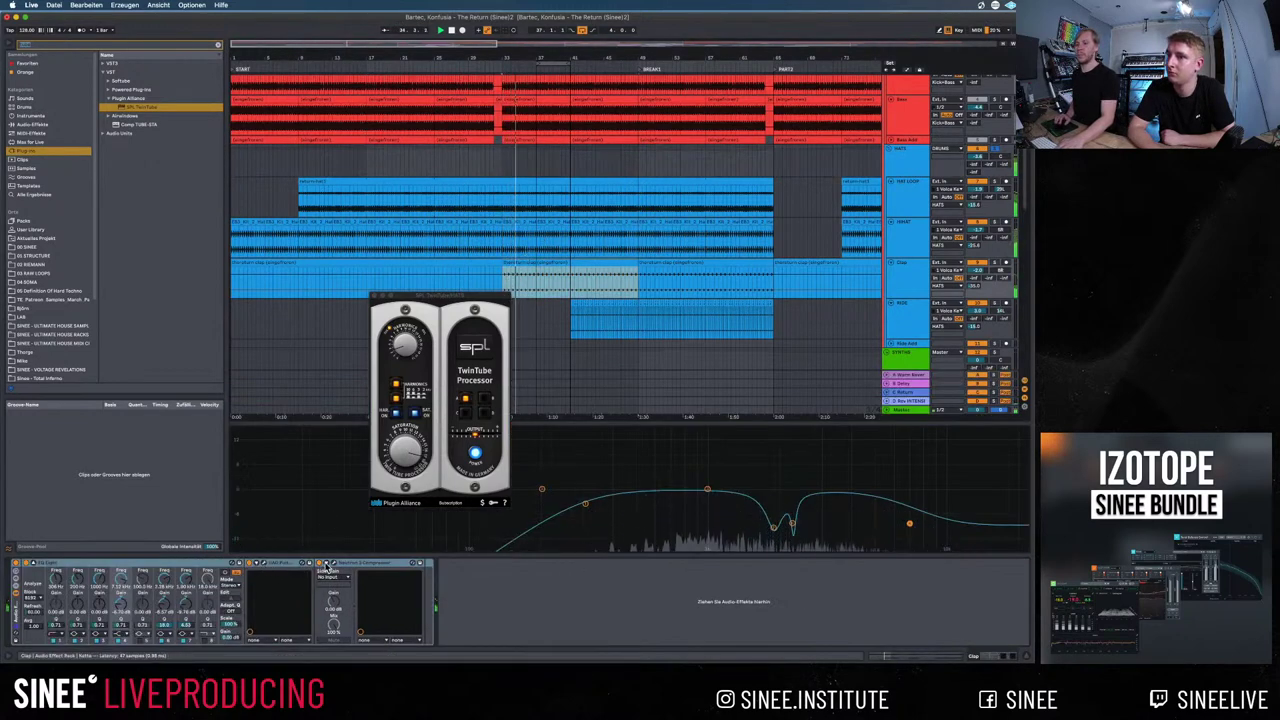
{"action": "left_click", "coordinate": [888, 242]}
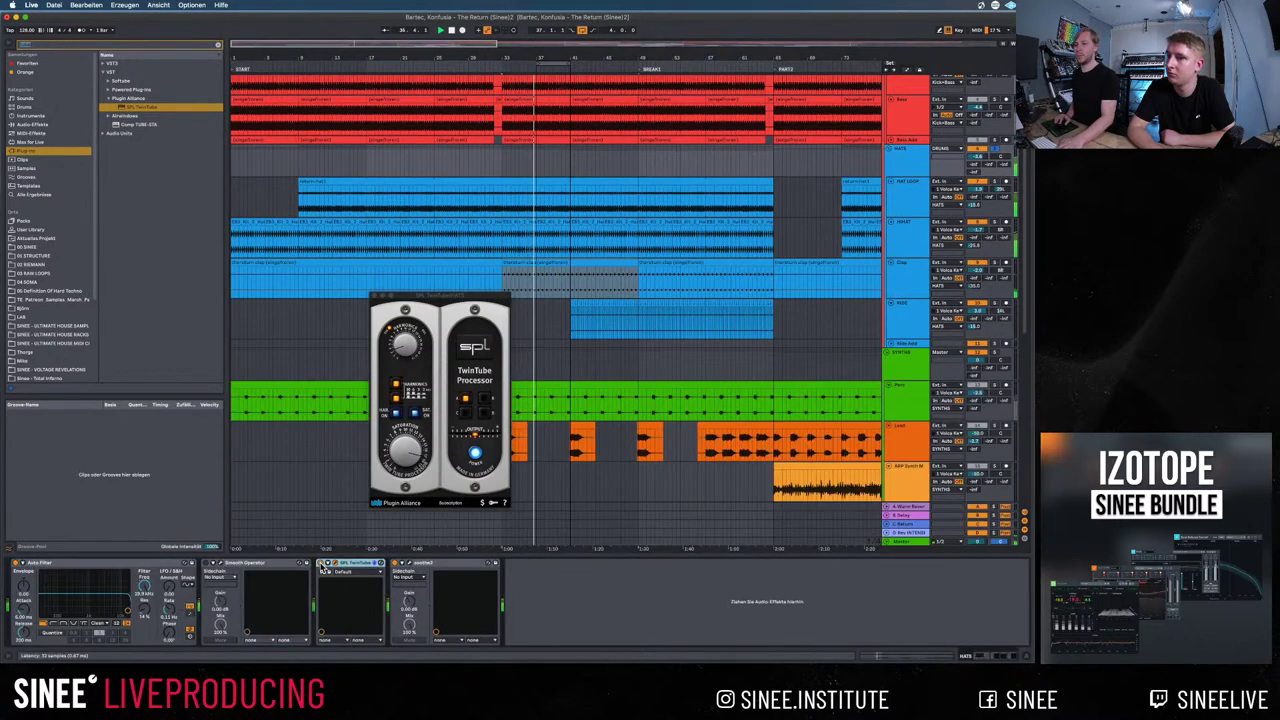
Search the browser for "neutron" and add Neutron 3 Compressor after soothe2 on the HATS group
{"action": "left_click", "coordinate": [218, 46]}
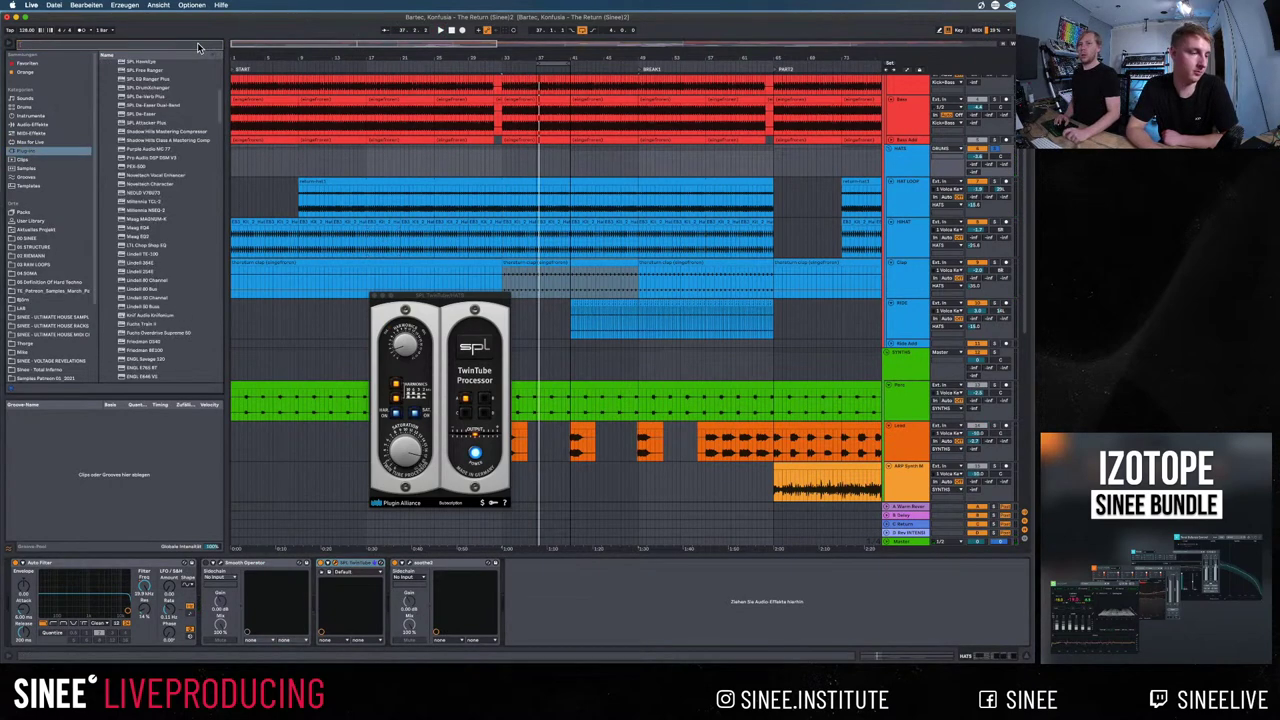
{"action": "type", "text": "neutron"}
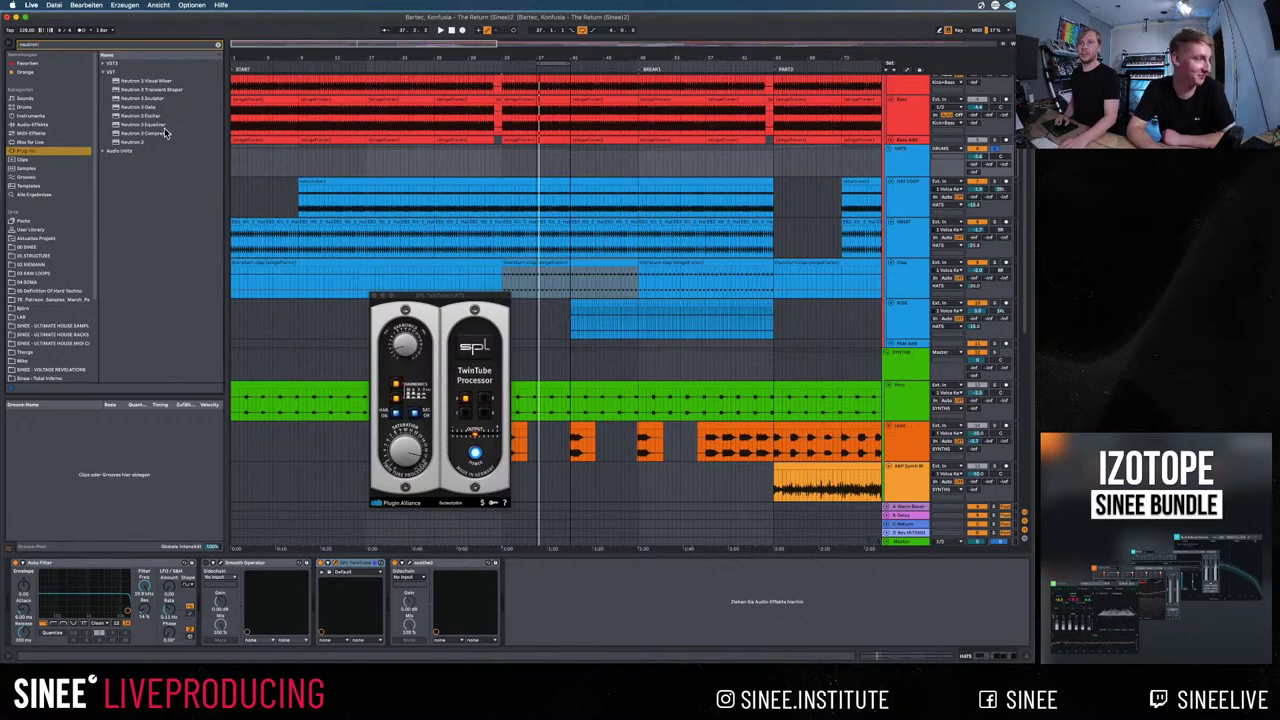
{"action": "left_click_drag", "start_coordinate": [166, 133], "coordinate": [548, 576]}
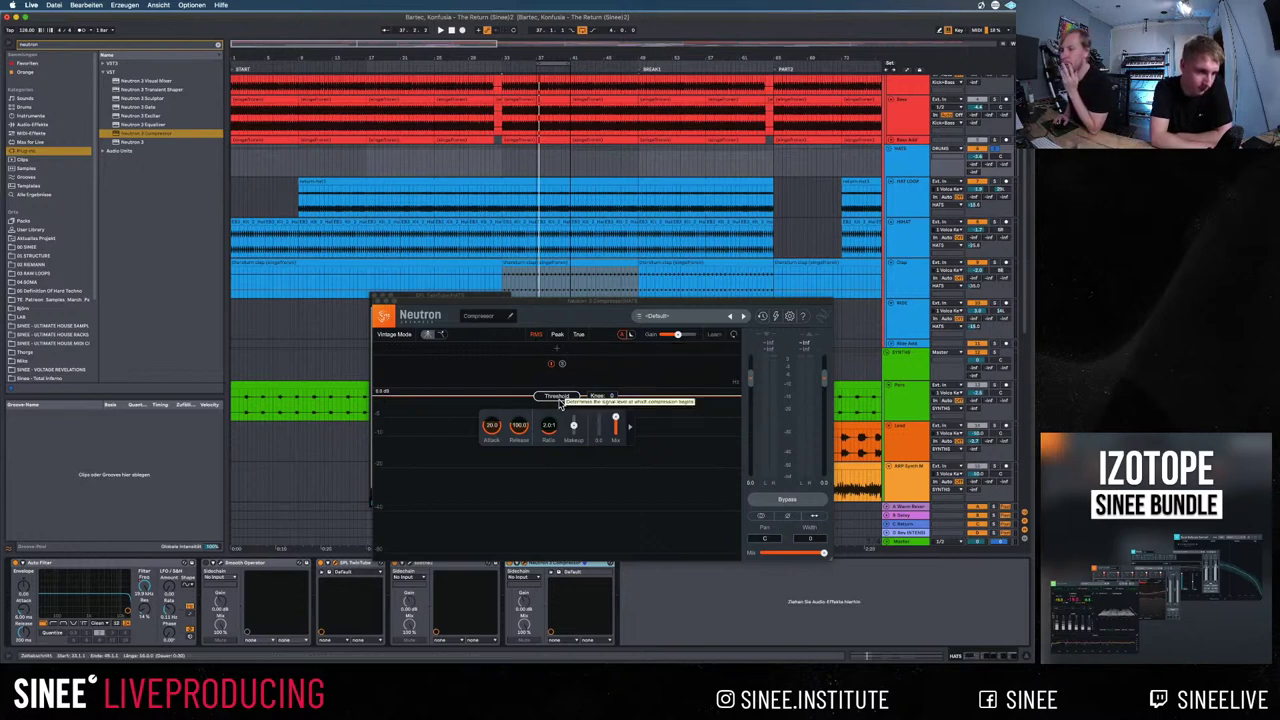
Set the Neutron compressor's threshold to about -17.5 dB, attack 11.5, release 7.3 and ratio 4.5:1 while auditioning the hats
{"action": "left_click_drag", "start_coordinate": [560, 403], "coordinate": [526, 513]}
{"action": "key", "text": "space"}
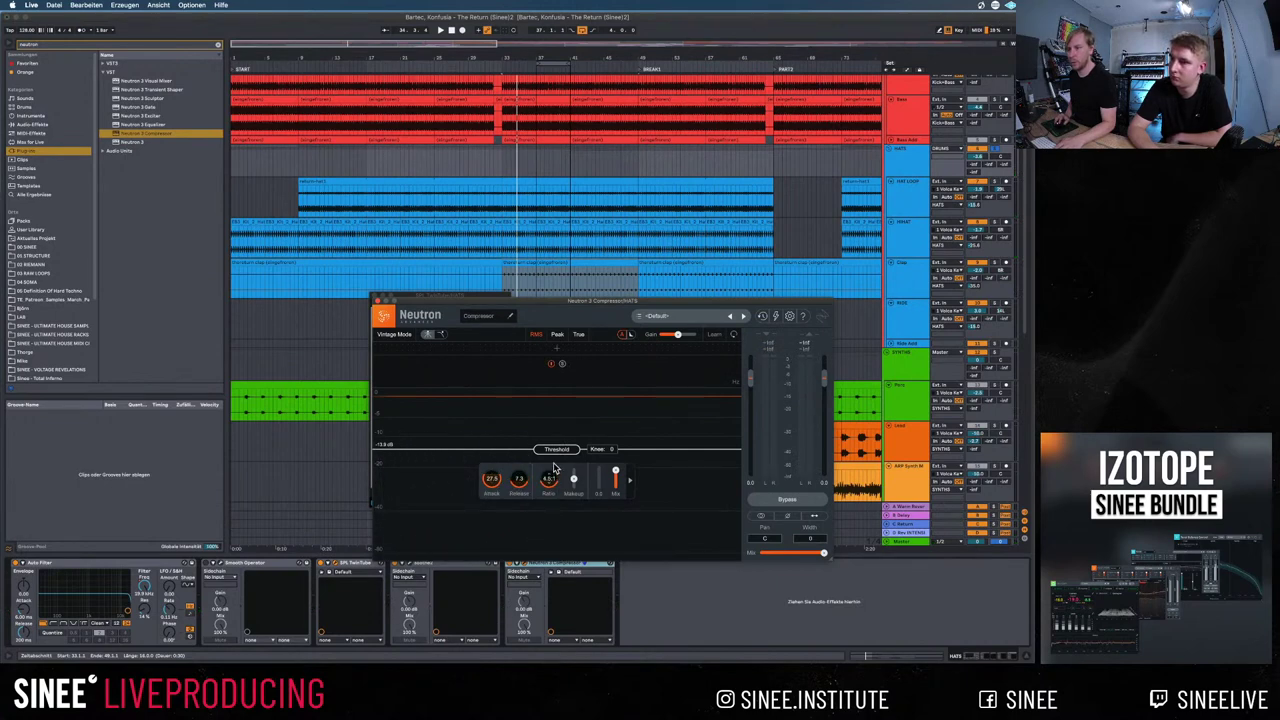
{"action": "key", "text": "space"}
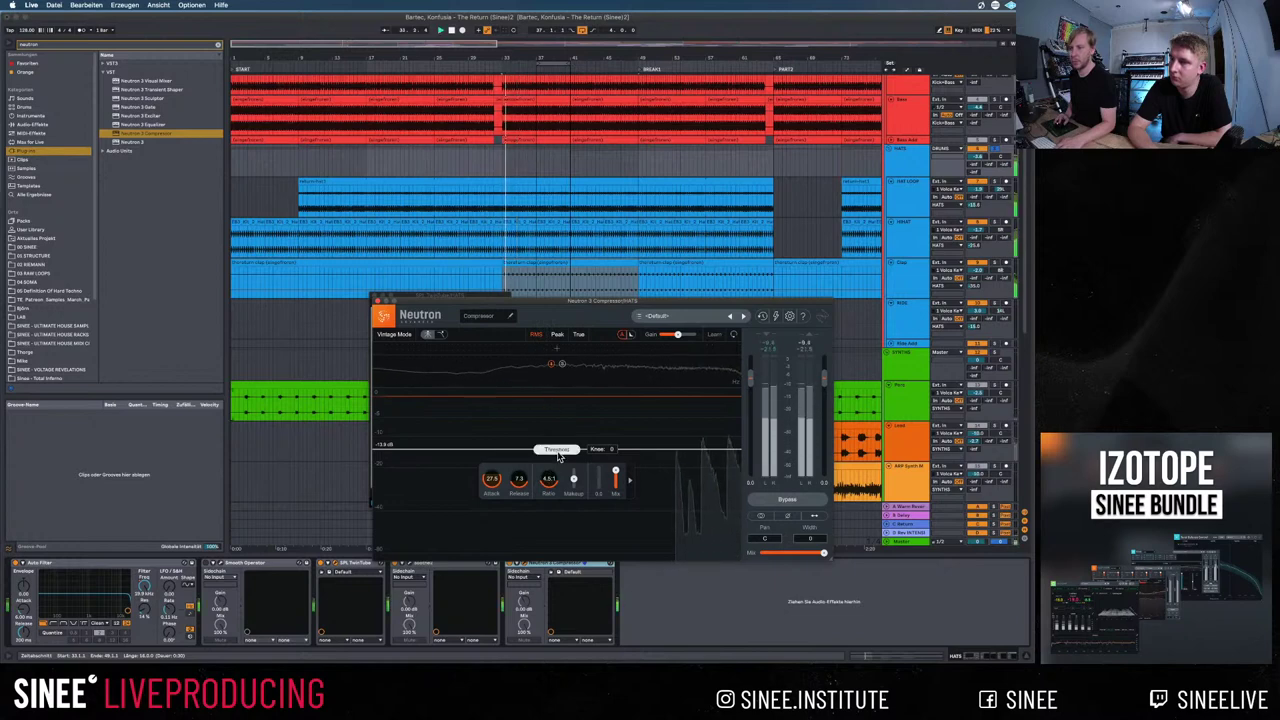
{"action": "left_click_drag", "start_coordinate": [557, 450], "coordinate": [493, 504]}
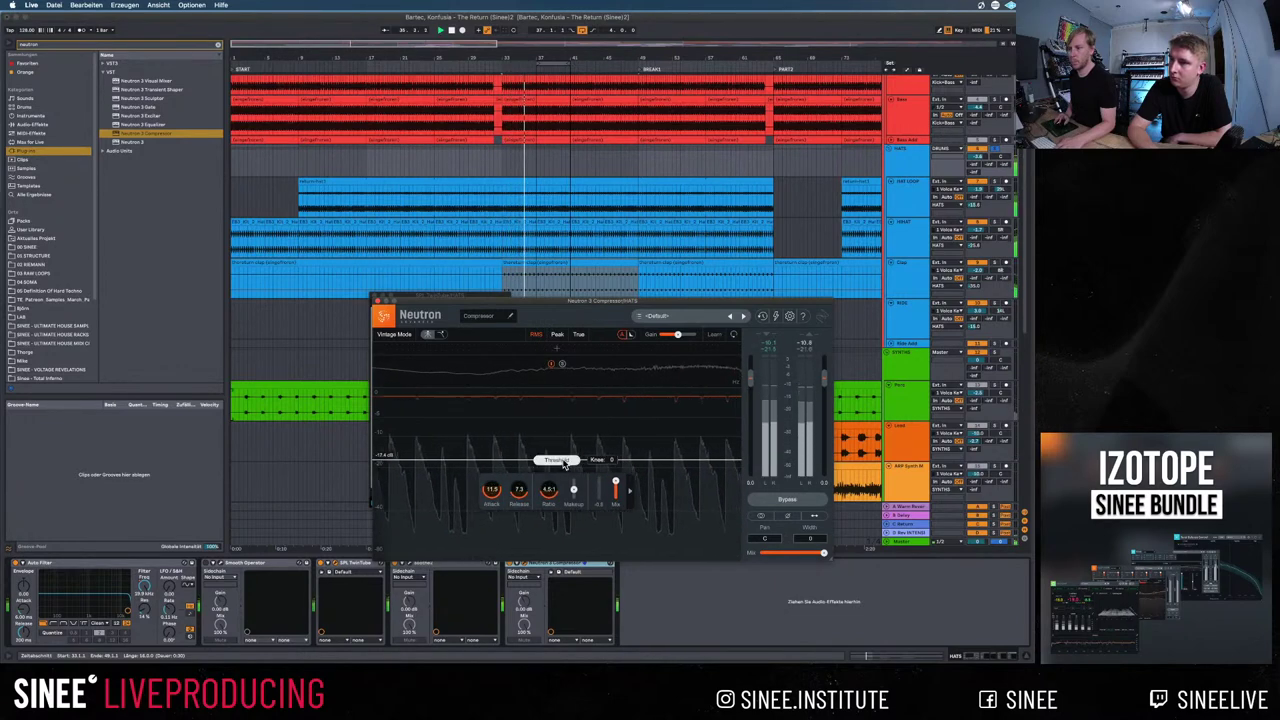
{"action": "left_click_drag", "start_coordinate": [558, 460], "coordinate": [559, 467]}
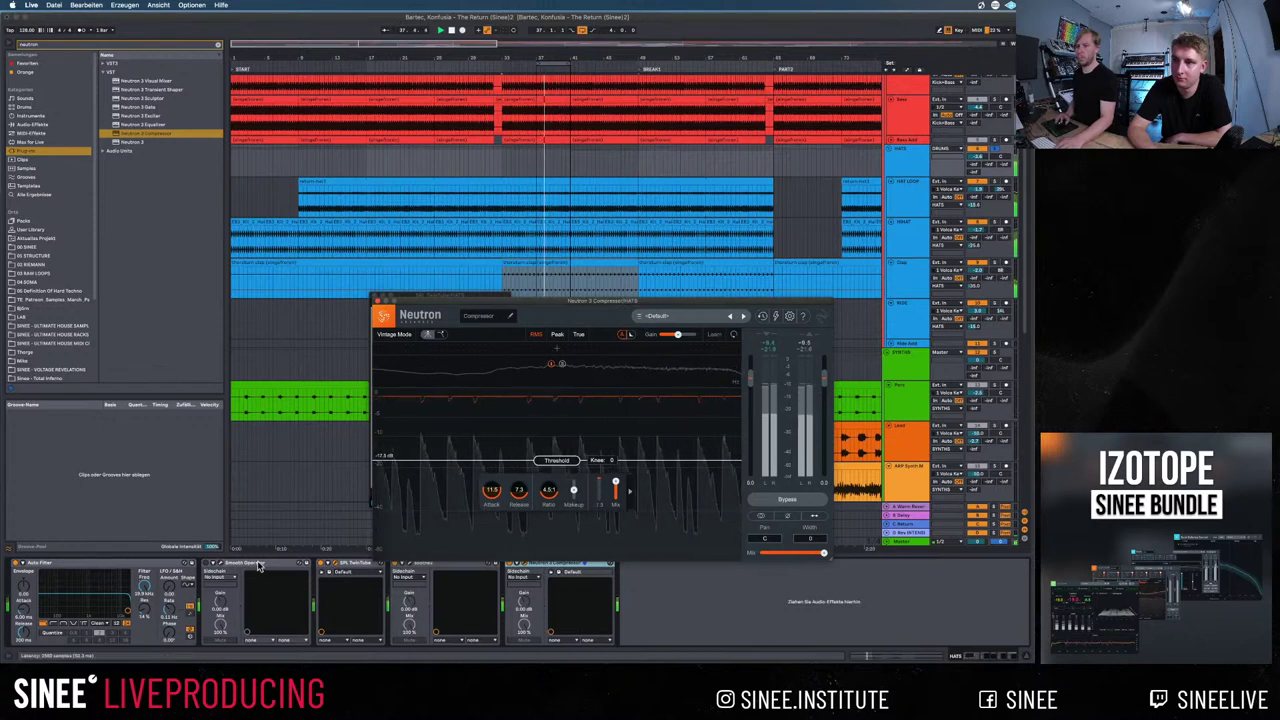
Turn off the HATS group's solo, play the full mix from bar 17, and show the Master's devices
{"action": "left_click", "coordinate": [995, 153]}
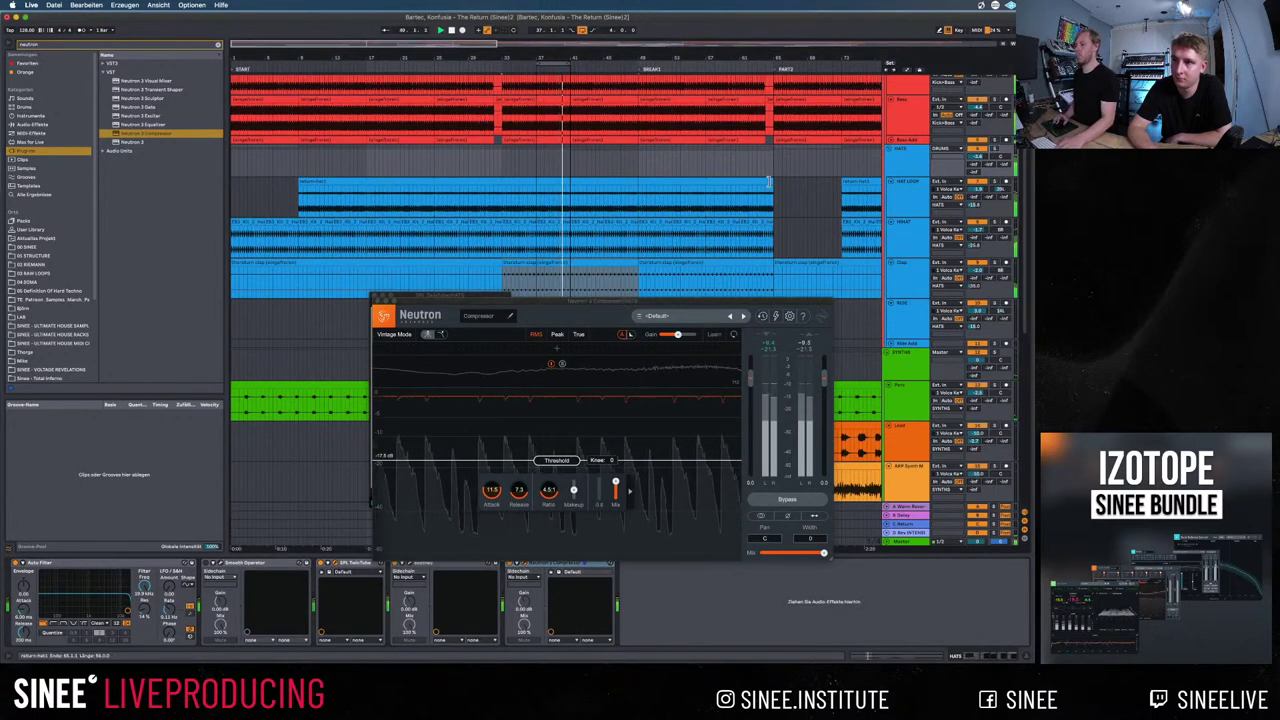
{"action": "left_click", "coordinate": [367, 157]}
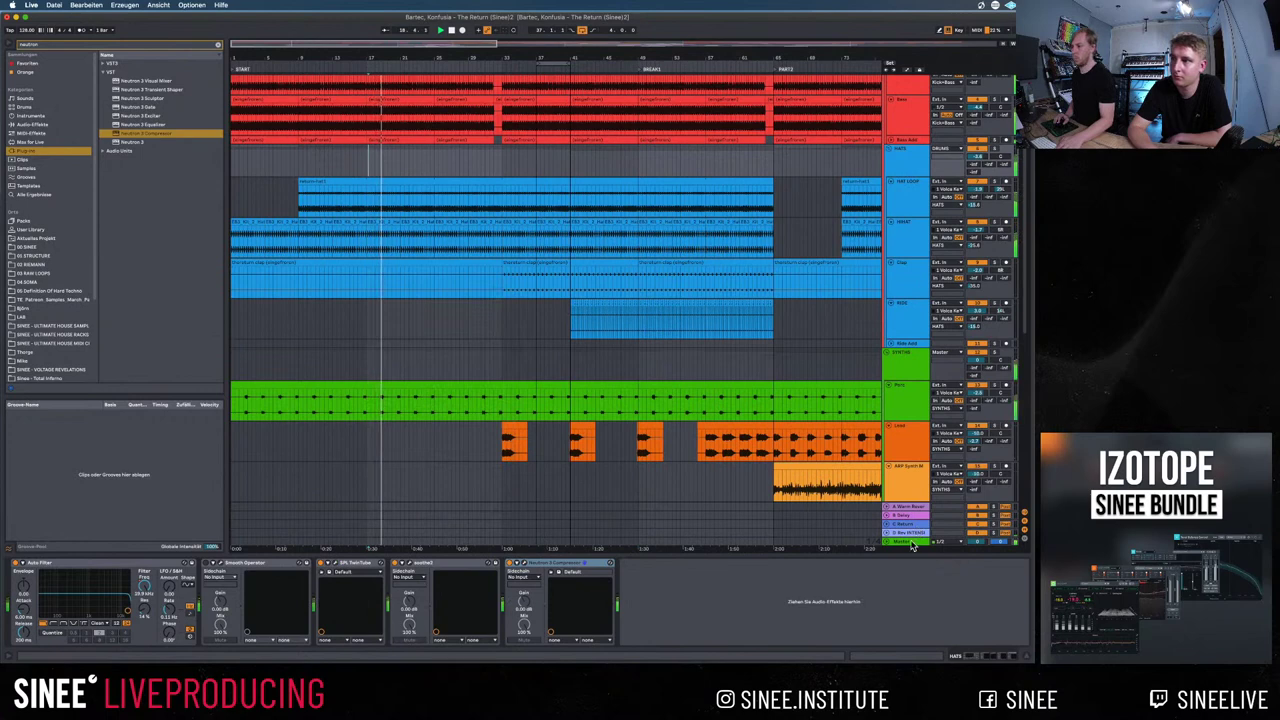
{"action": "left_click", "coordinate": [843, 541]}
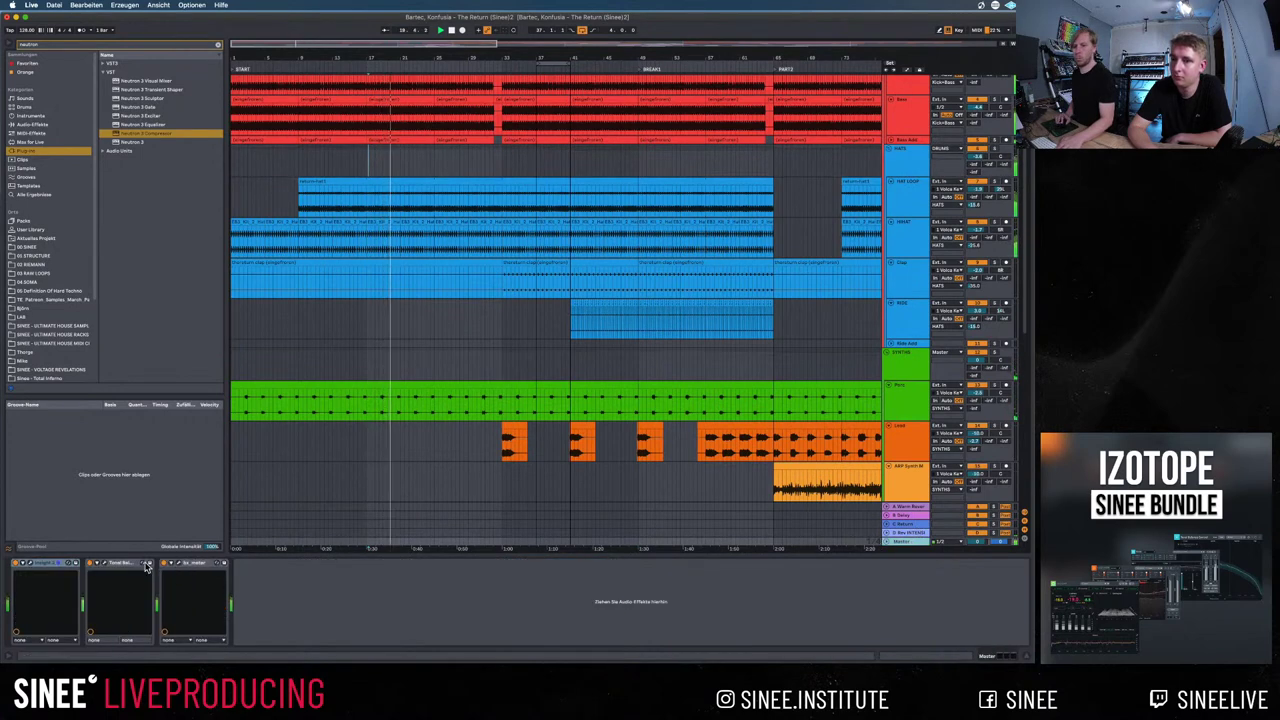
Compare the full mix with the purple reference track using its solo, and return to the drum groups
{"action": "scroll", "coordinate": [906, 428], "scroll_direction": "down", "scroll_amount": 3}
{"action": "scroll", "coordinate": [906, 428], "scroll_direction": "down", "scroll_amount": 8}
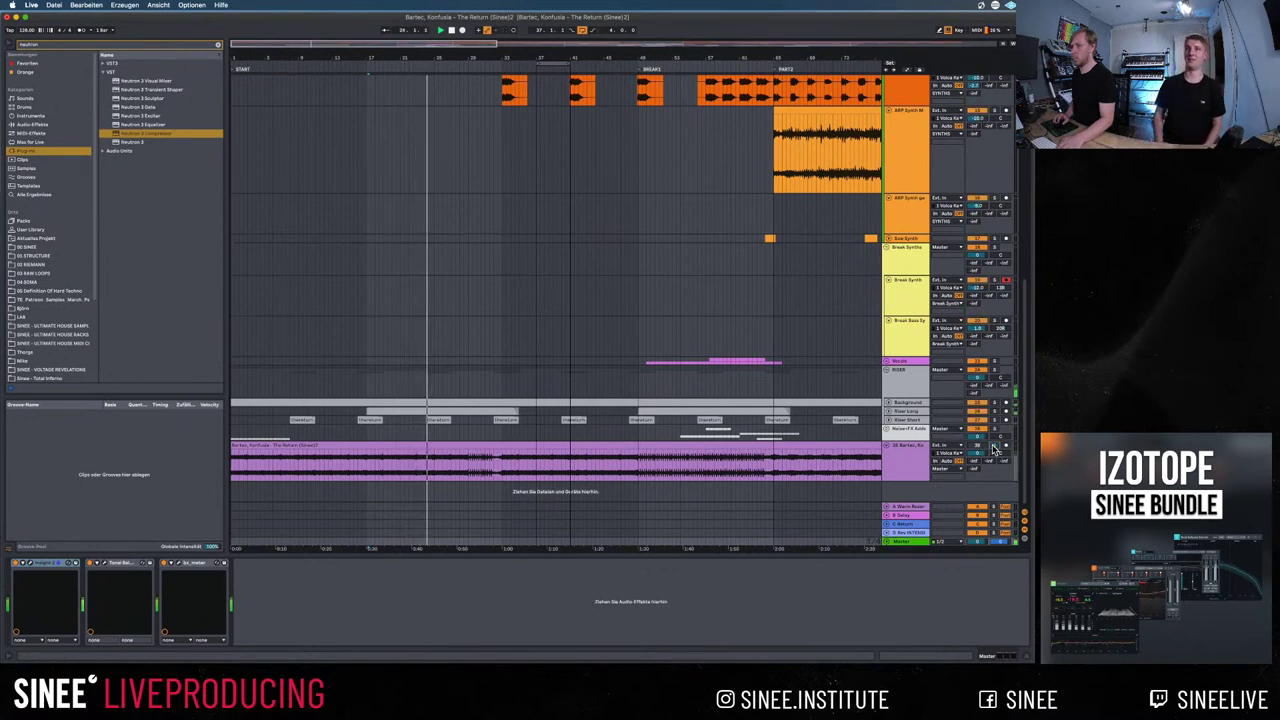
{"action": "scroll", "coordinate": [889, 393], "scroll_direction": "up", "scroll_amount": 8}
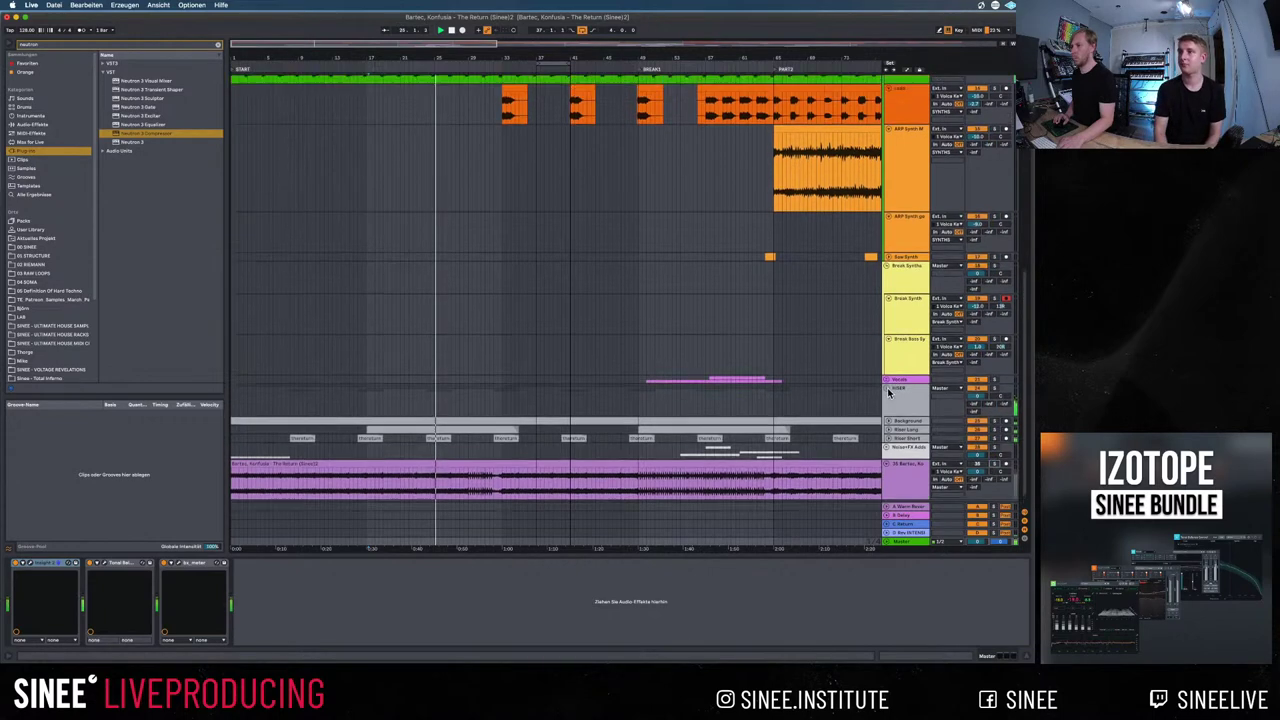
{"action": "scroll", "coordinate": [889, 393], "scroll_direction": "up", "scroll_amount": 4}
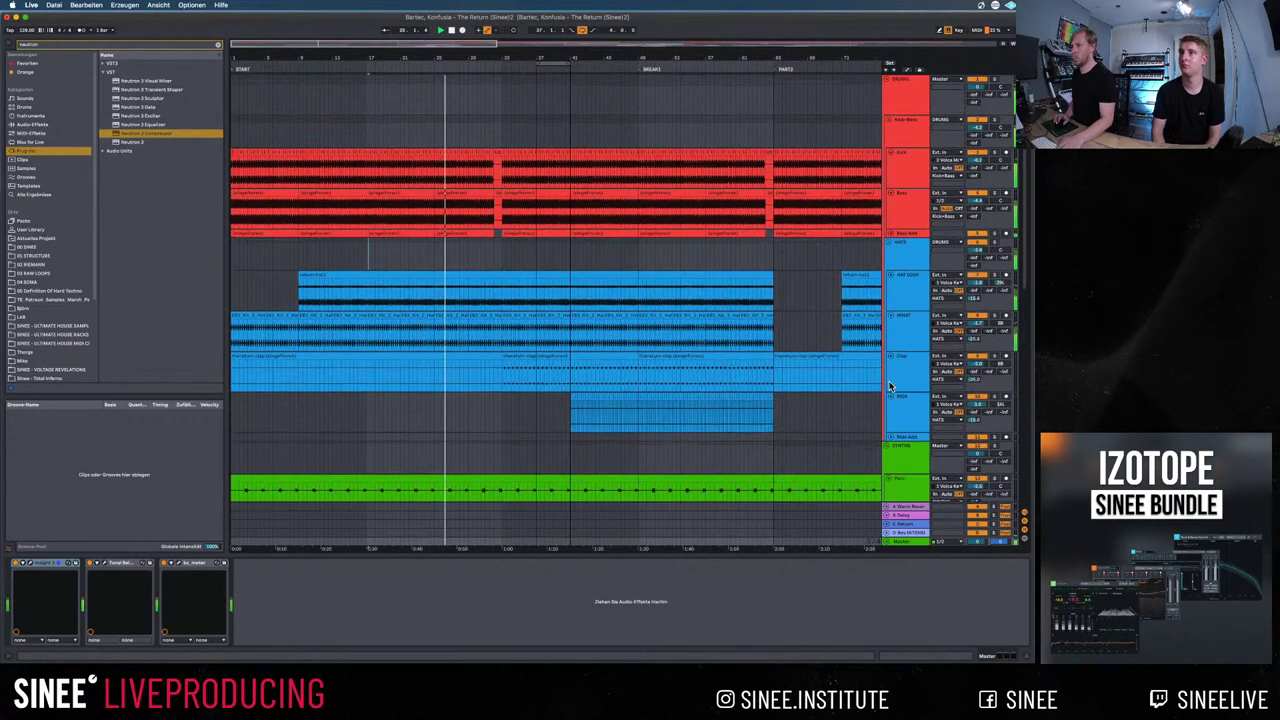
Lower the HATS group's volume slightly and review the device chains of the Kick+Bass, HATS and DRUMS groups
{"action": "left_click", "coordinate": [907, 121]}
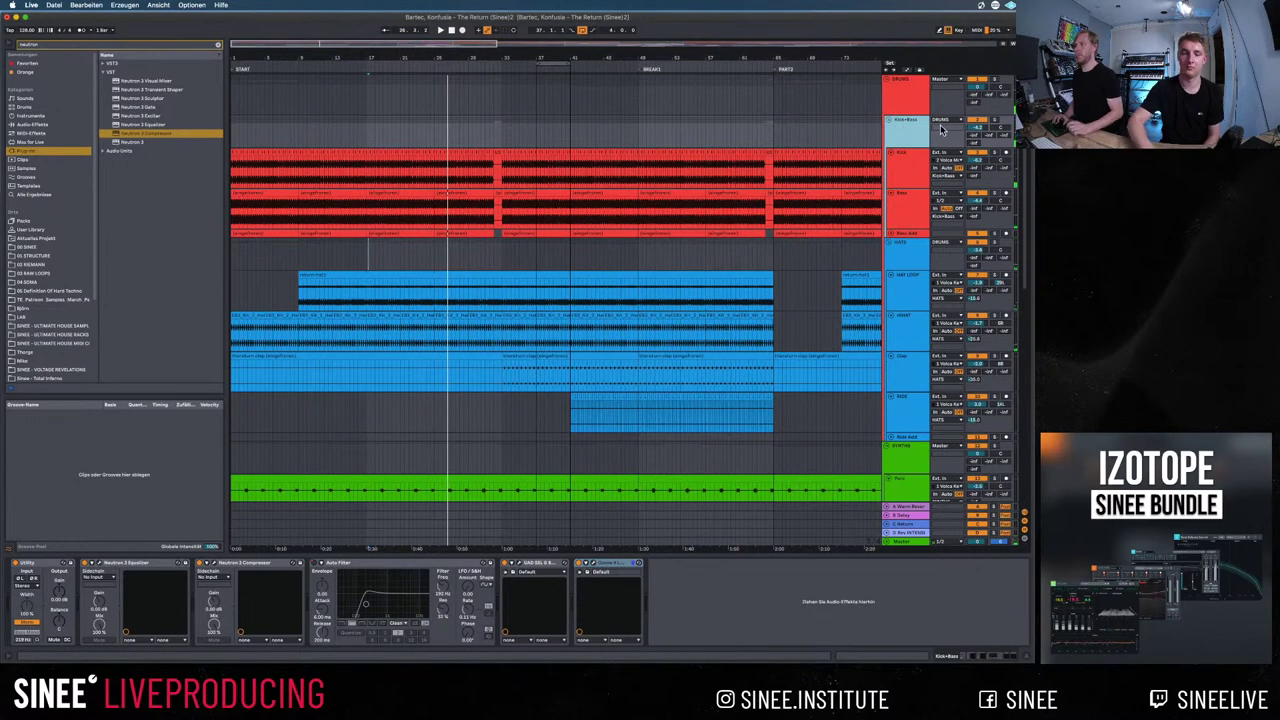
{"action": "left_click", "coordinate": [986, 253]}
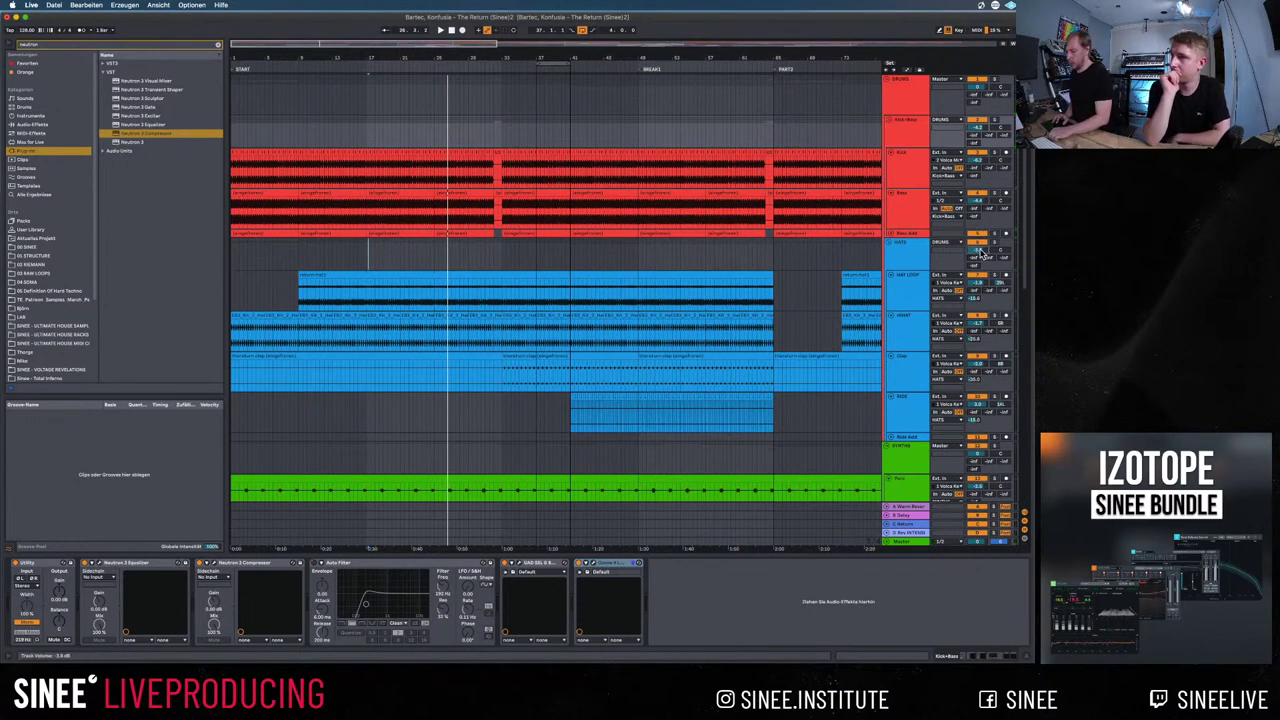
{"action": "left_click", "coordinate": [905, 87]}
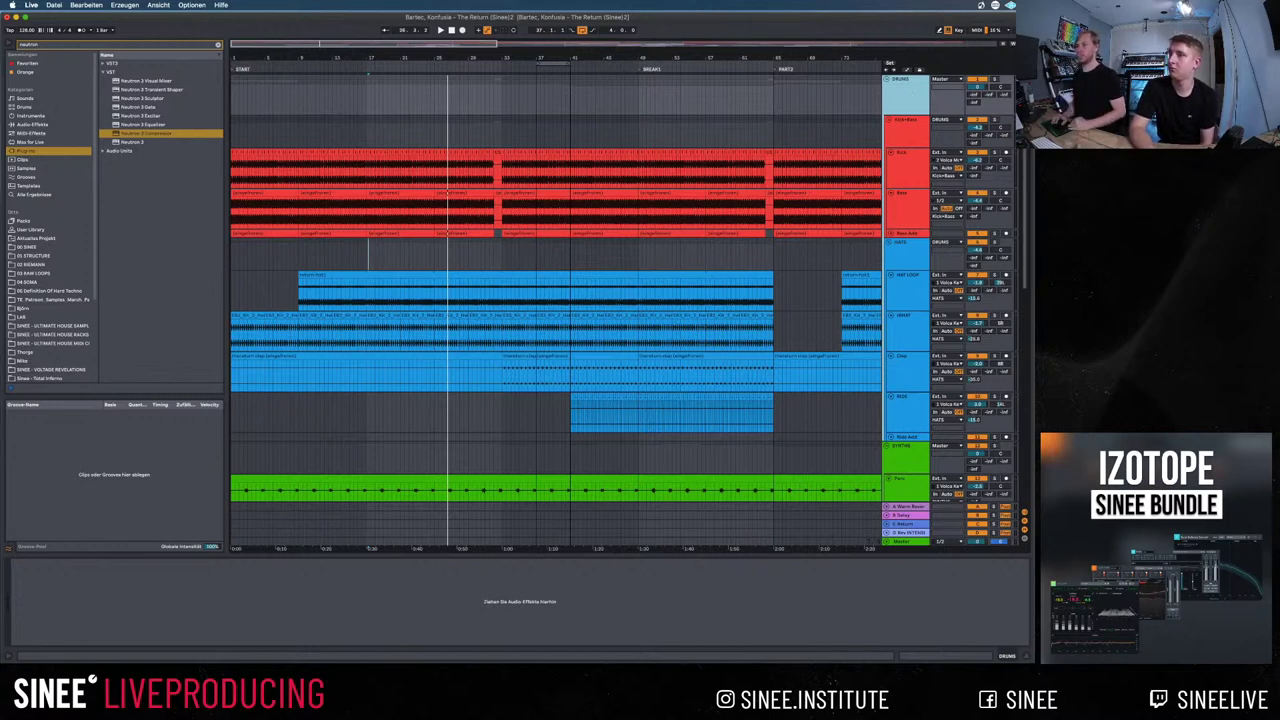
{"action": "left_click", "coordinate": [904, 133]}
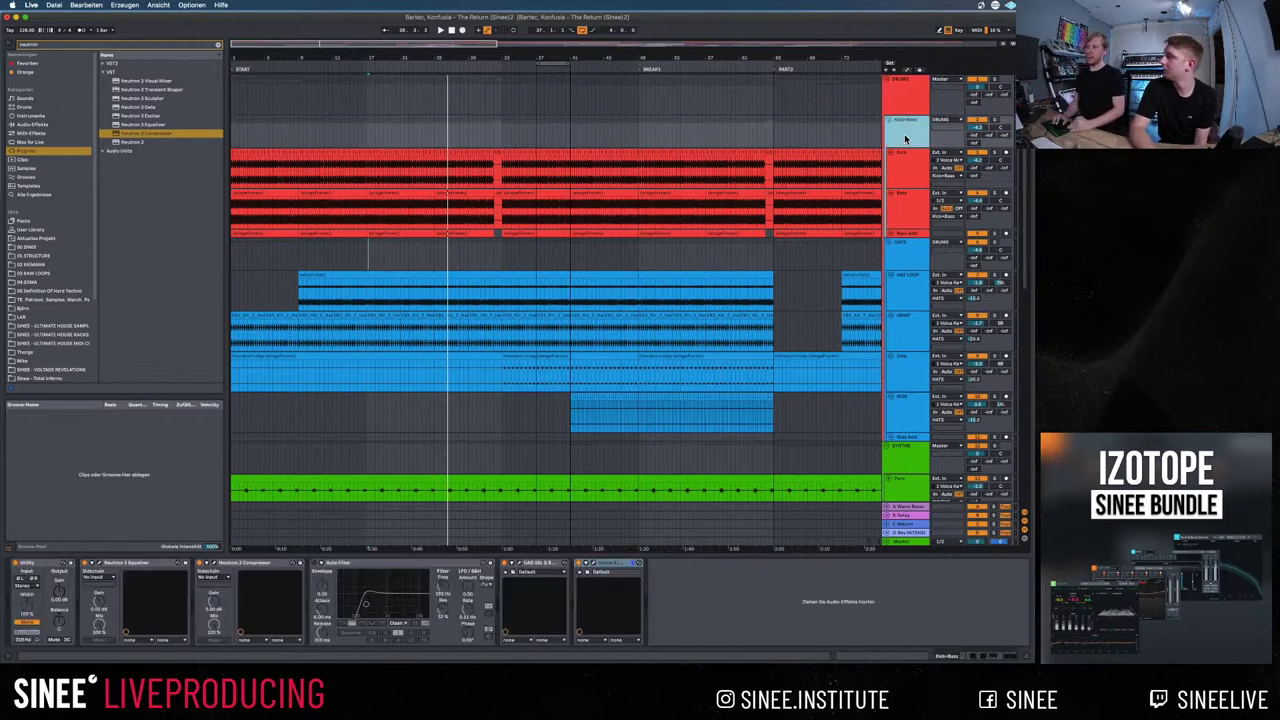
{"action": "left_click", "coordinate": [903, 251]}
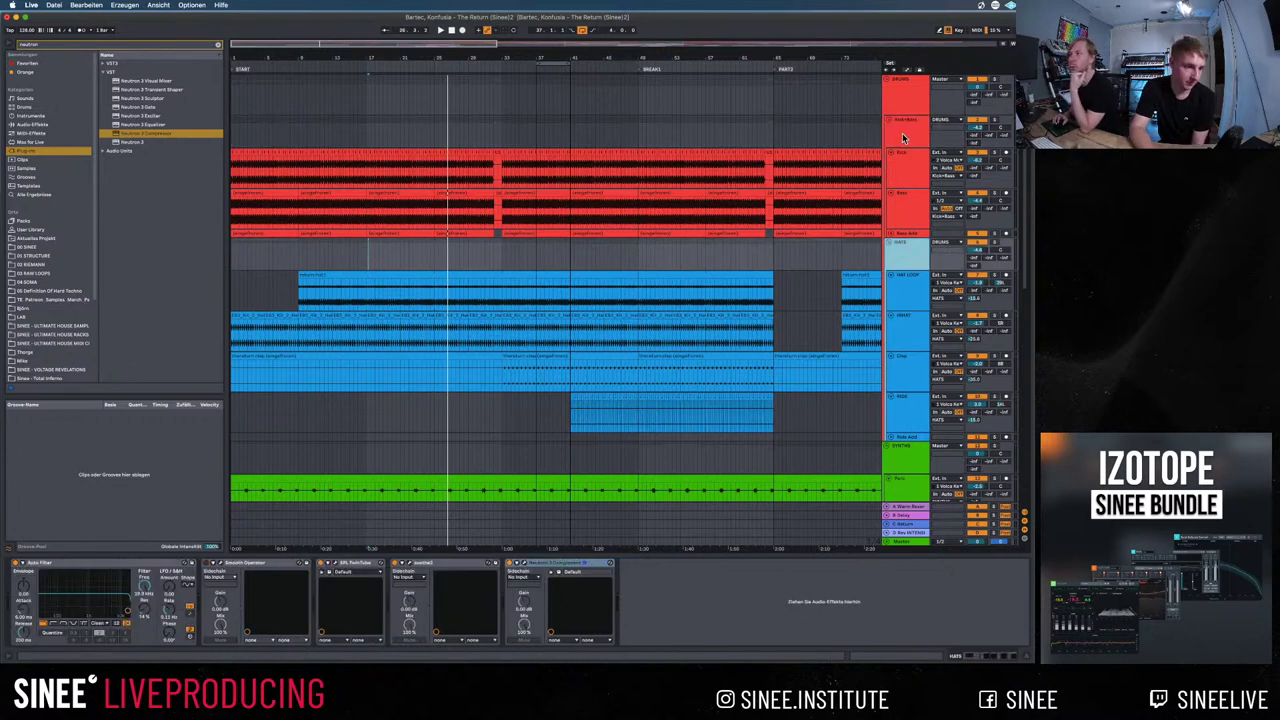
{"action": "left_click", "coordinate": [902, 136]}
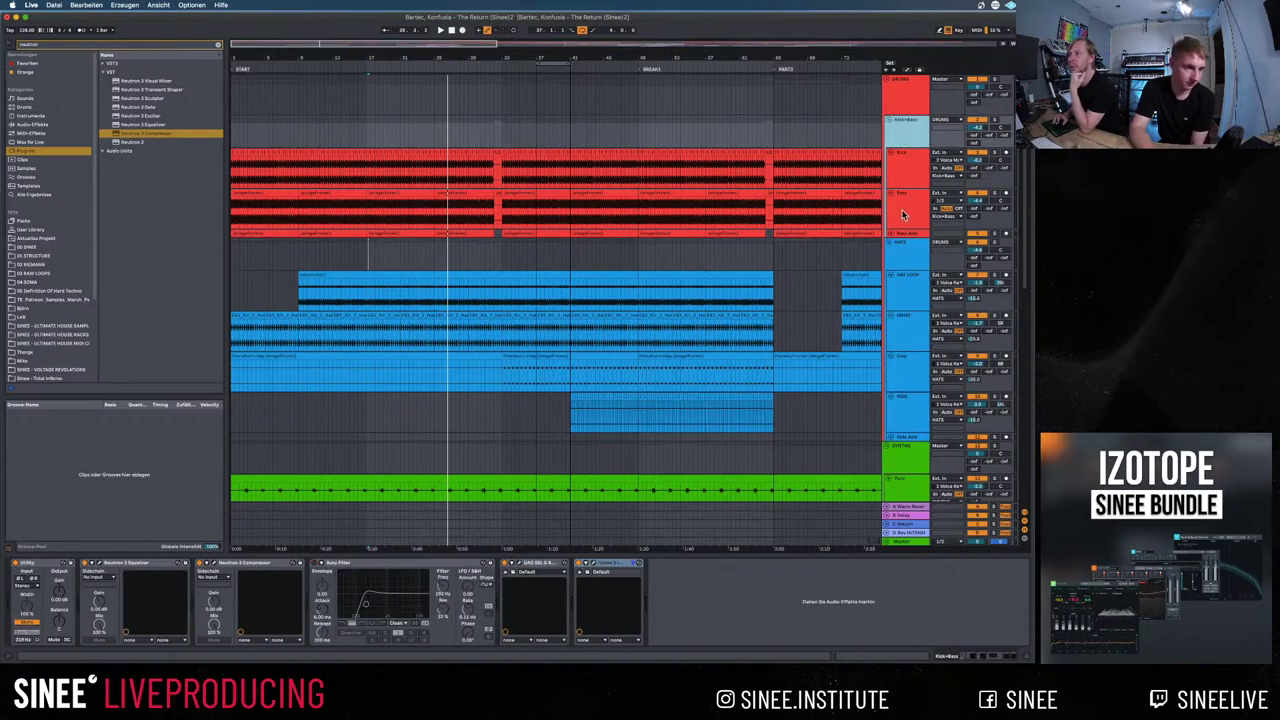
{"action": "left_click", "coordinate": [907, 257]}
{"action": "left_click", "coordinate": [903, 101]}
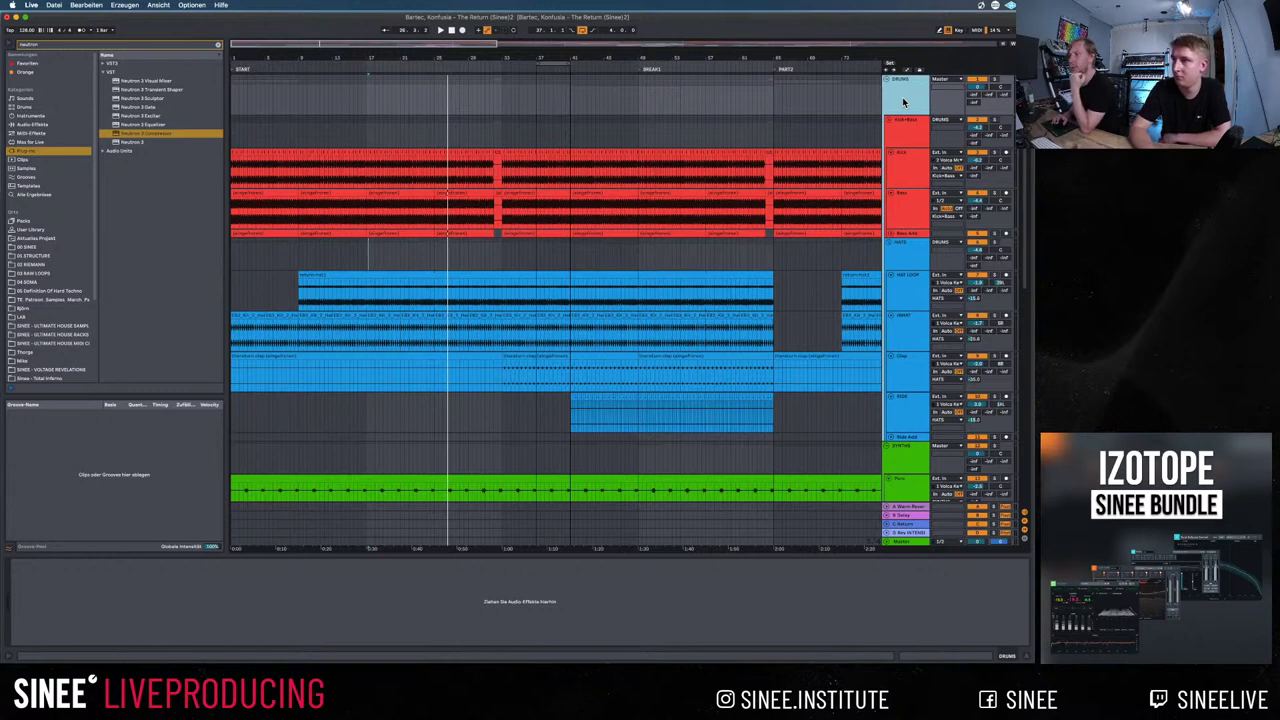
Search the browser for "ssl" and add the UAD SSL G Bus Compressor to the DRUMS group
{"action": "left_click", "coordinate": [147, 45]}
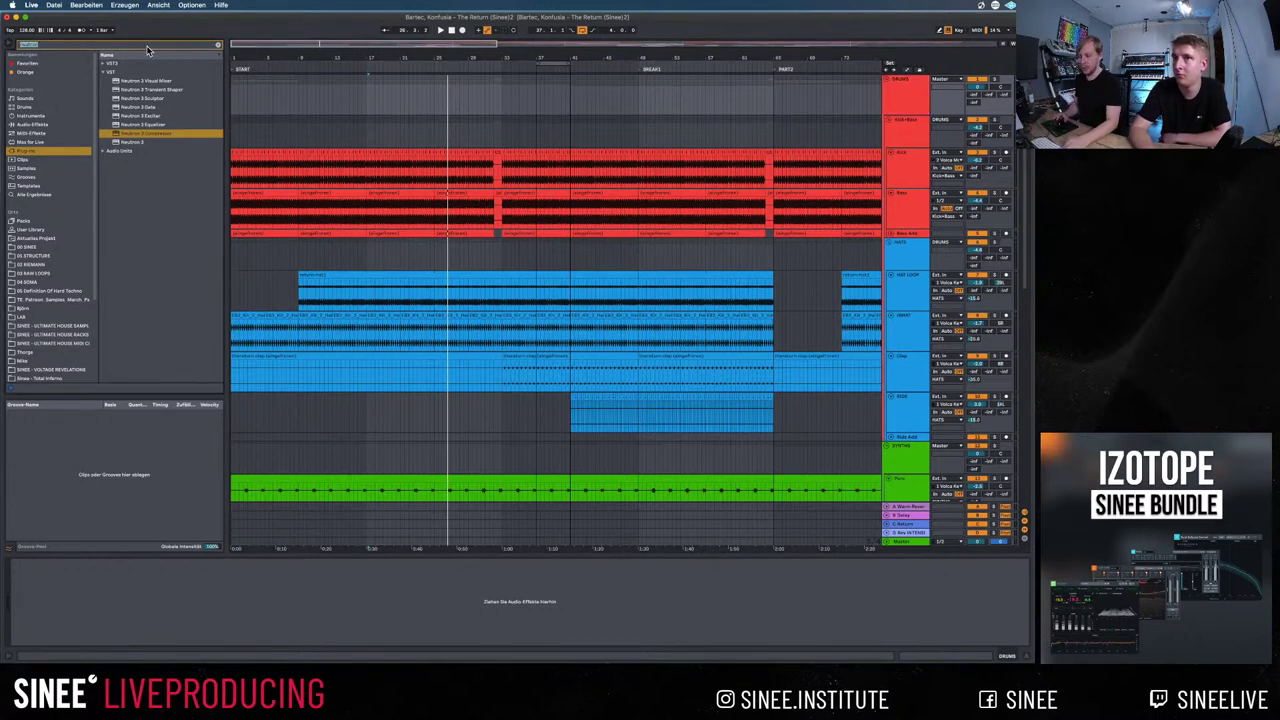
{"action": "type", "text": "ssl"}
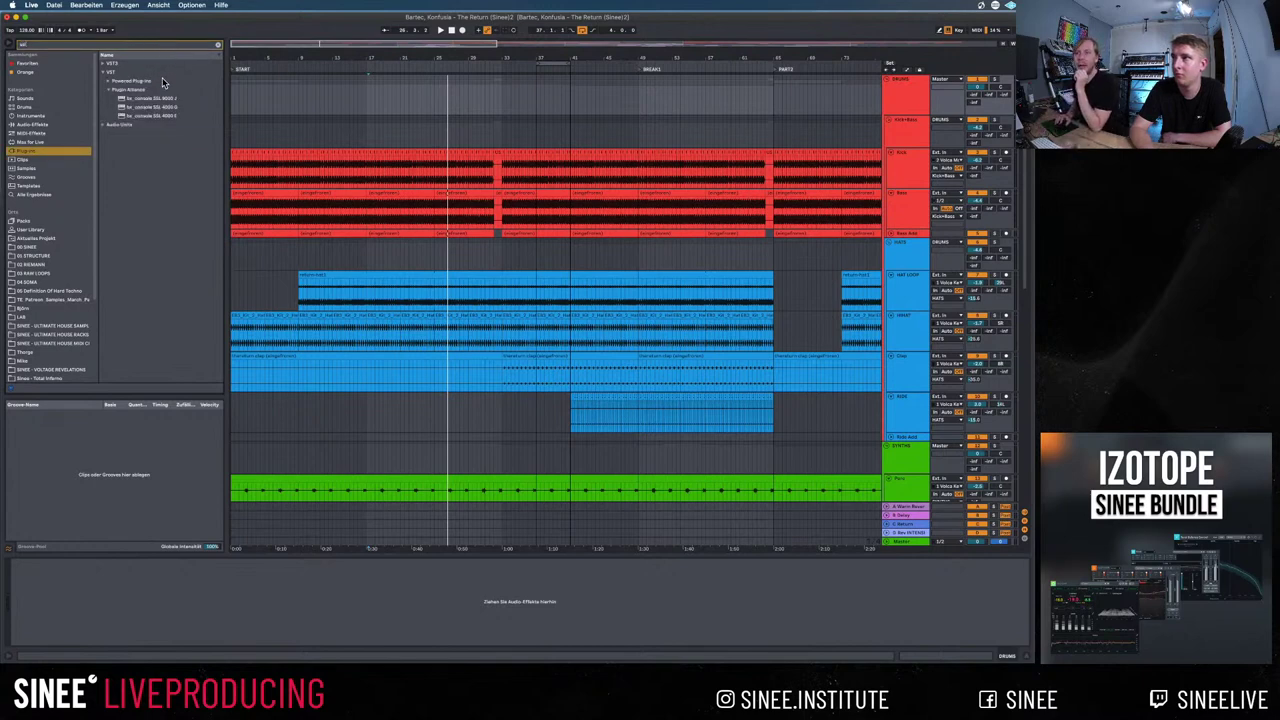
{"action": "left_click", "coordinate": [108, 82]}
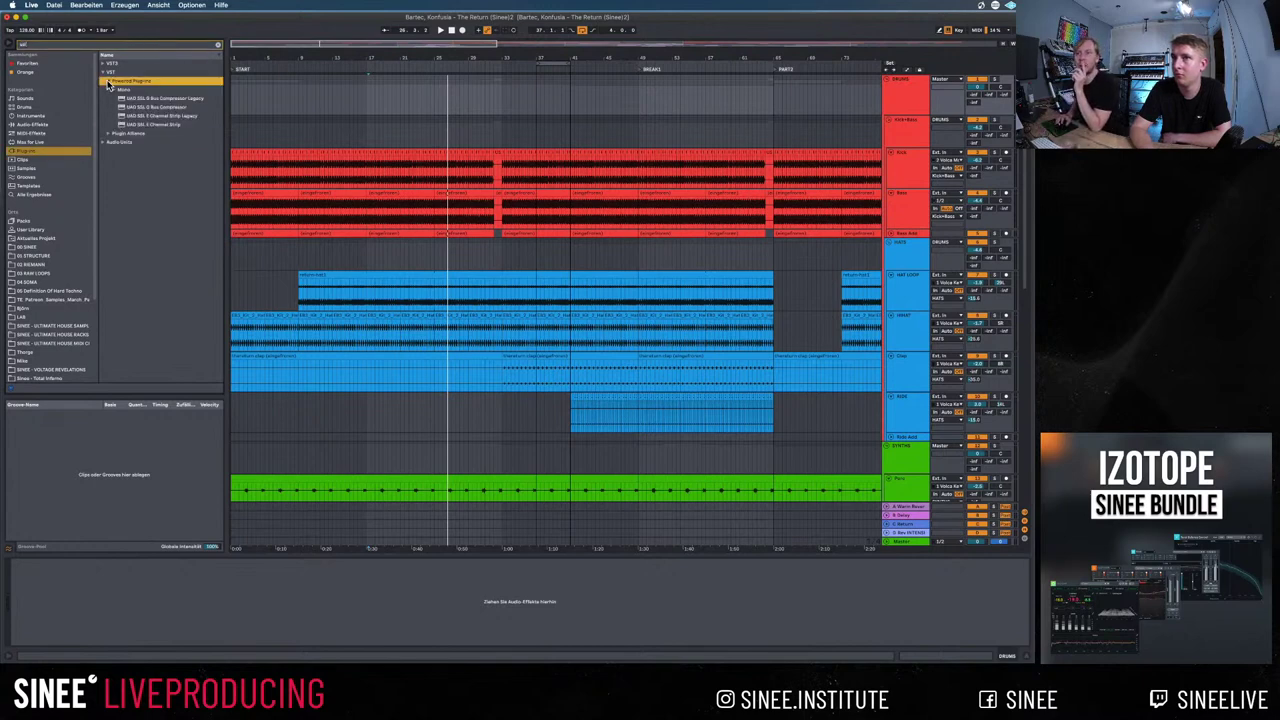
{"action": "left_click", "coordinate": [158, 108]}
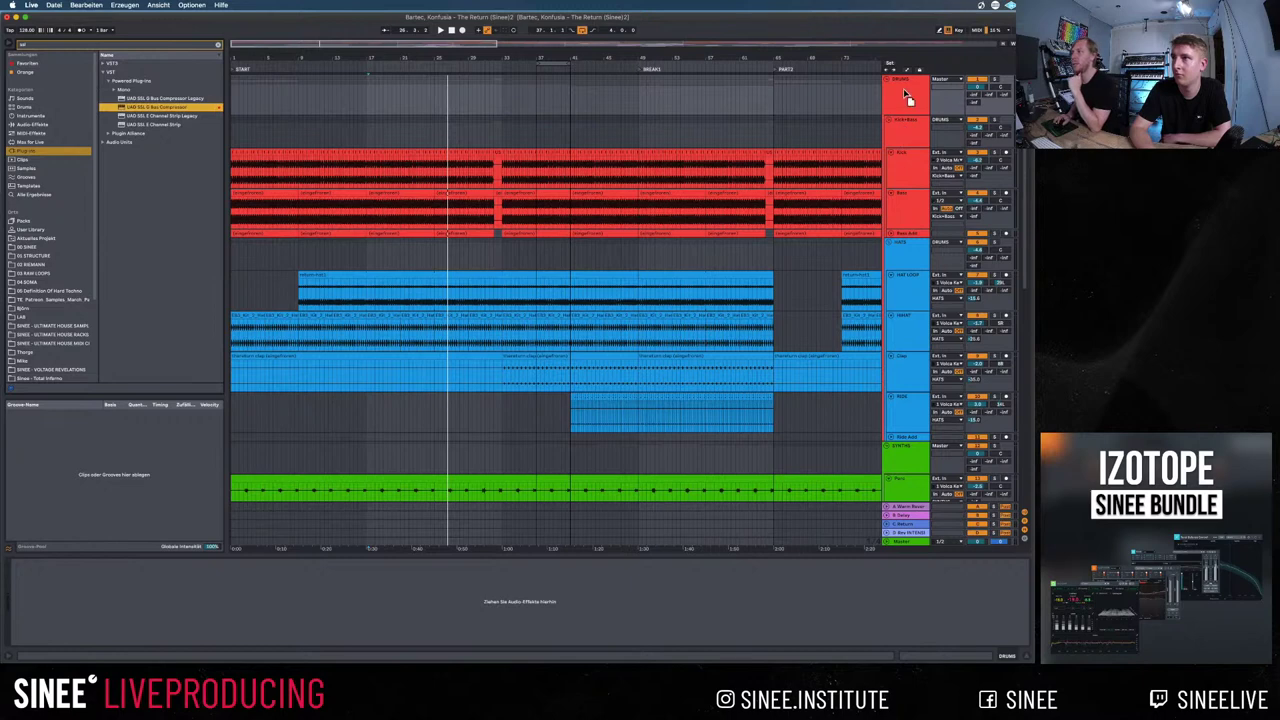
{"action": "left_click_drag", "start_coordinate": [903, 89], "coordinate": [904, 93]}
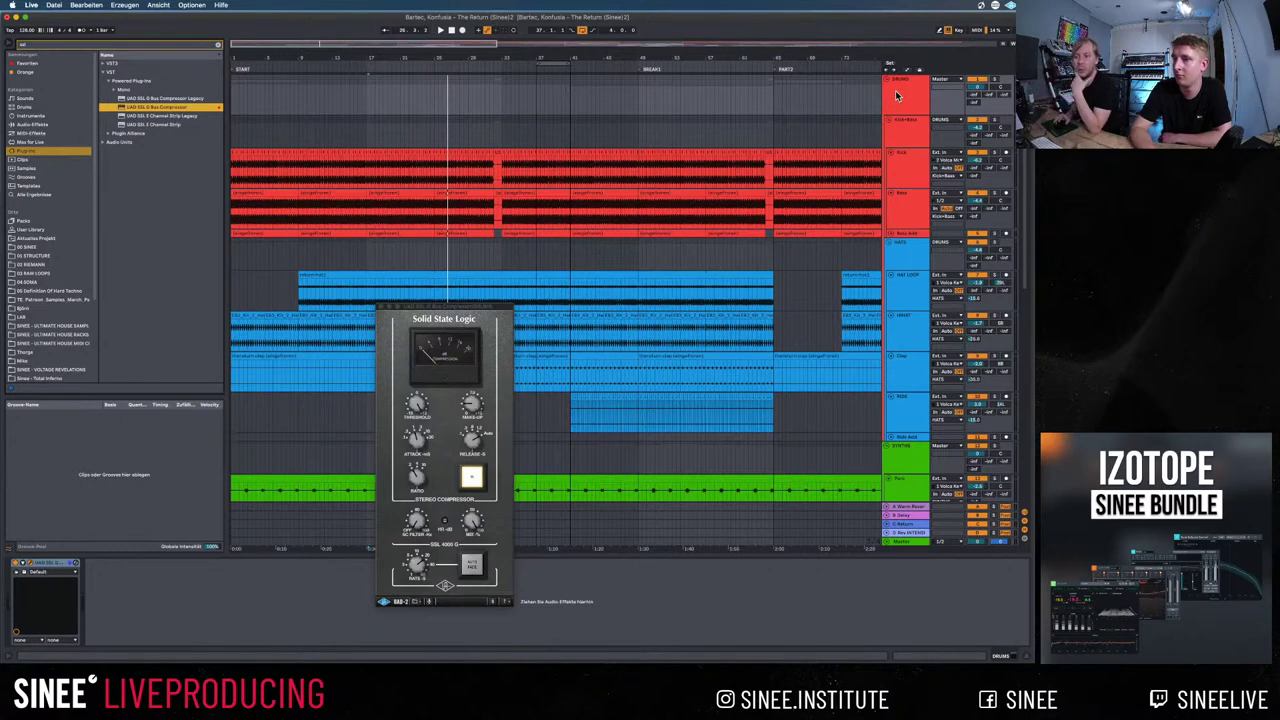
Play the mix, open bx_meter from the Master's devices, and return to the DRUMS group's device chain
{"action": "left_click", "coordinate": [421, 438]}
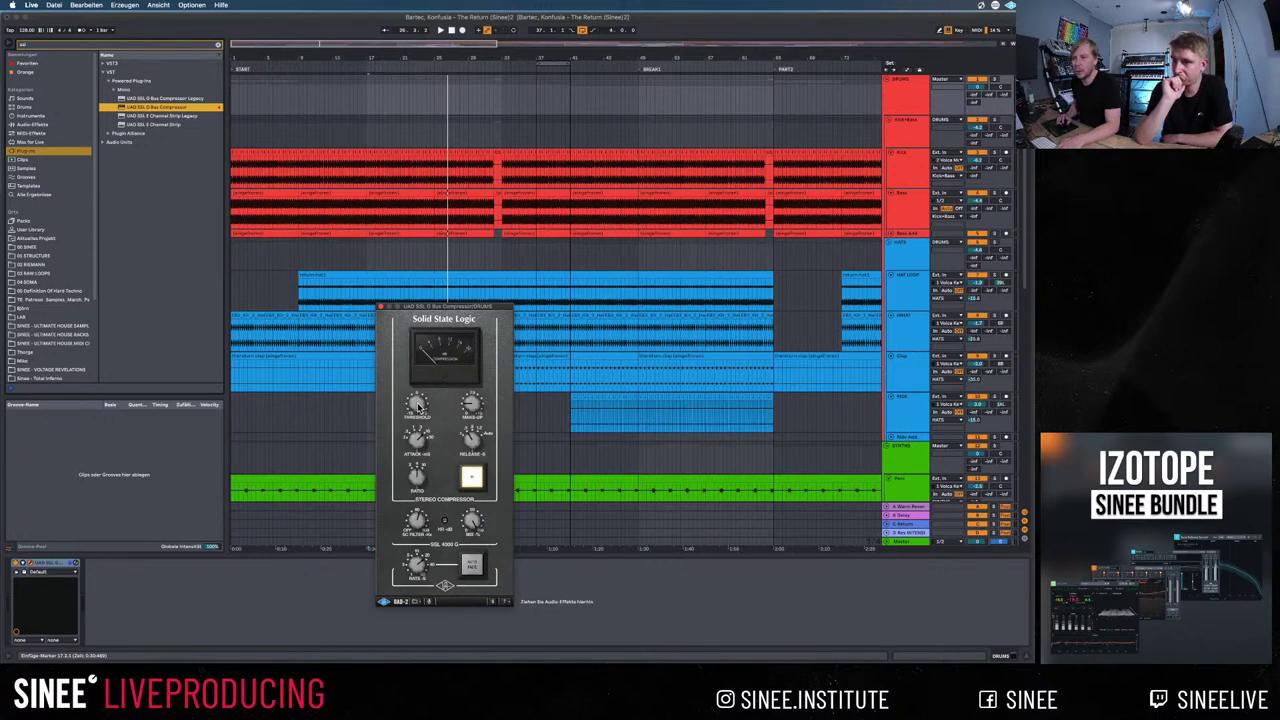
{"action": "key", "text": "space"}
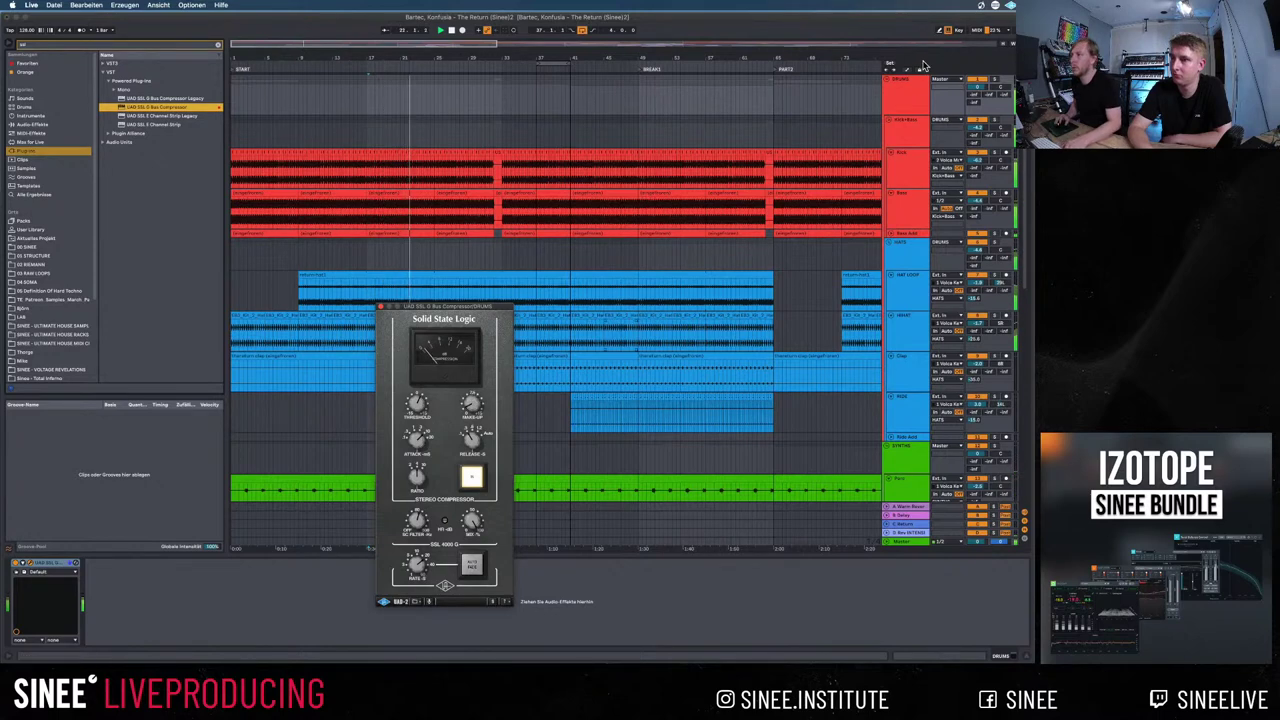
{"action": "key", "text": "Tab"}
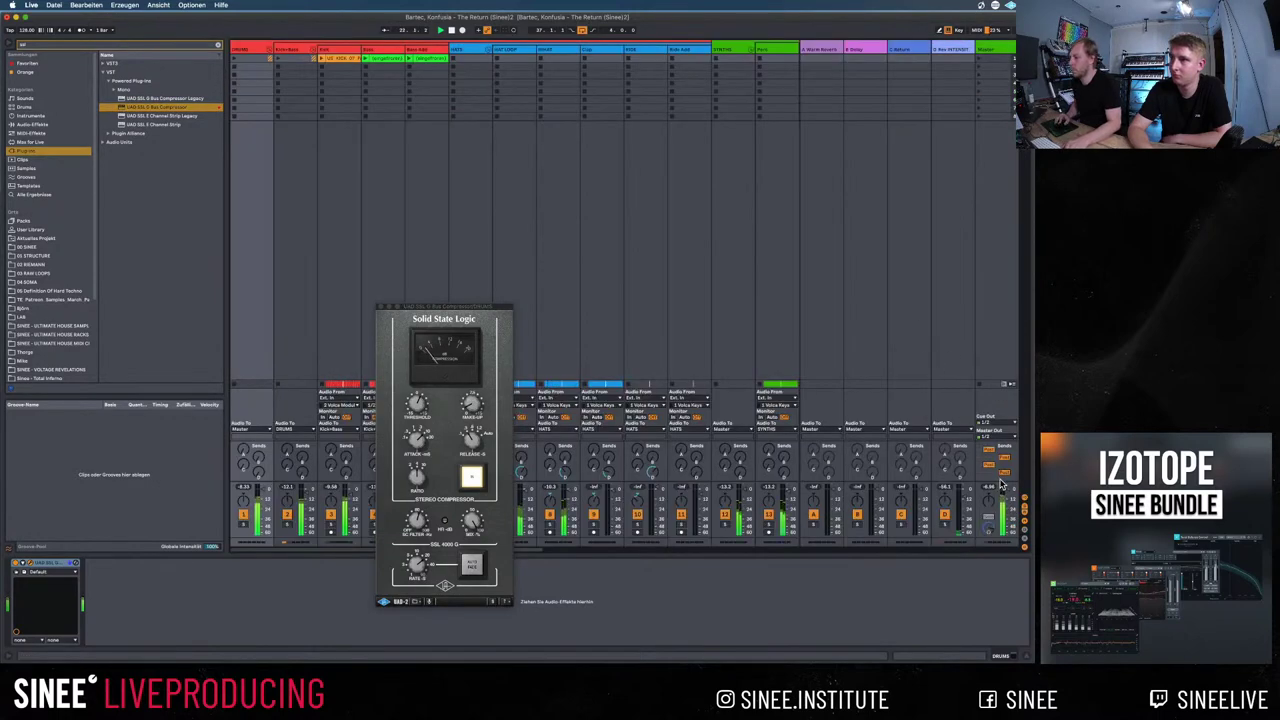
{"action": "key", "text": "Tab"}
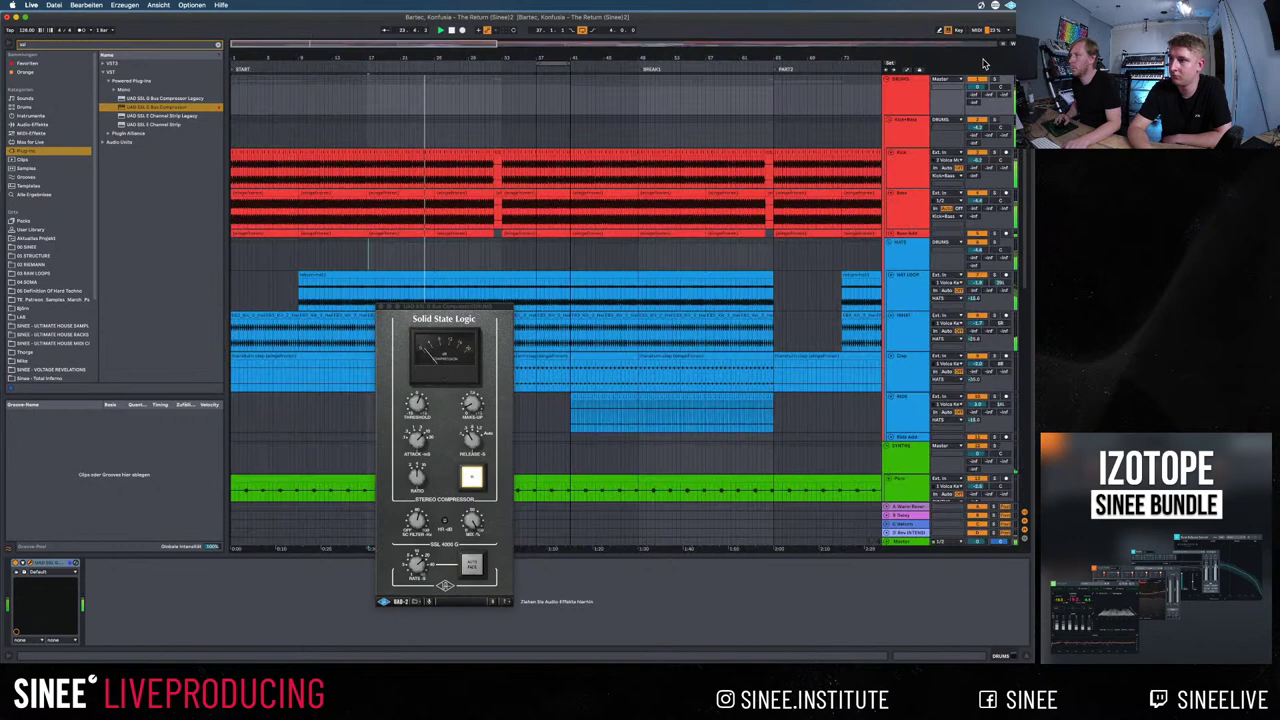
{"action": "left_click", "coordinate": [913, 543]}
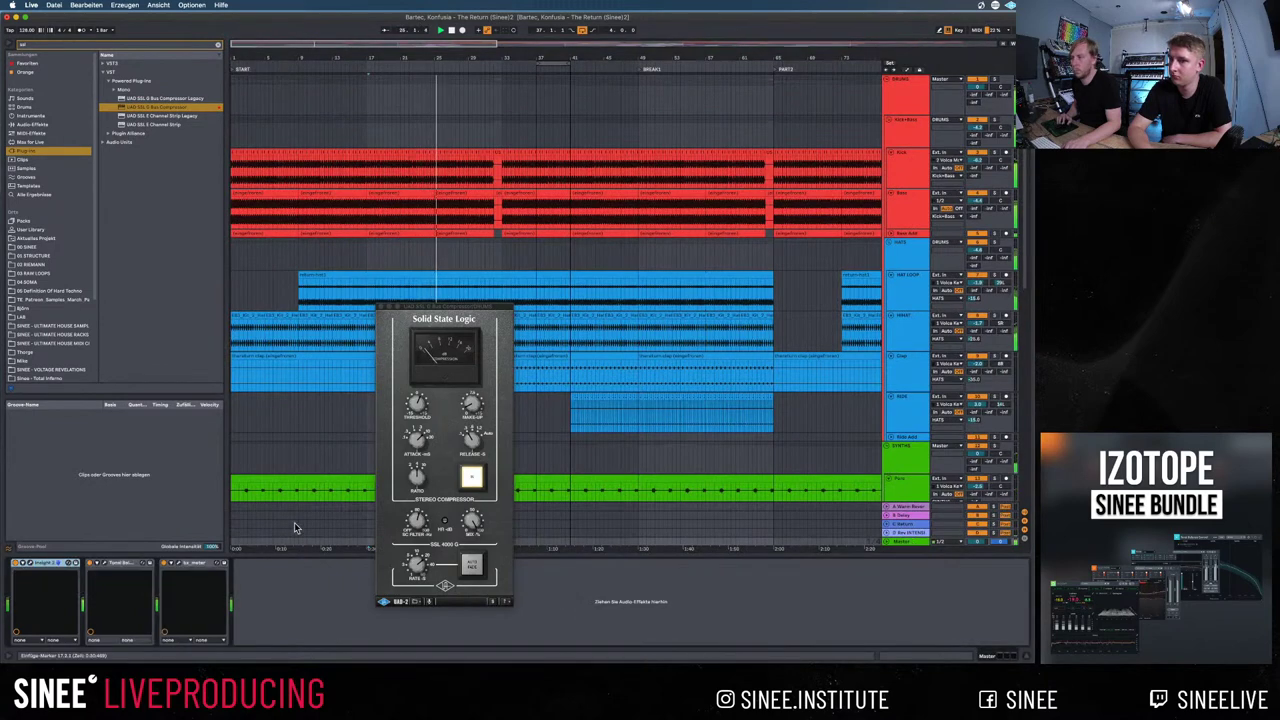
{"action": "left_click", "coordinate": [185, 566]}
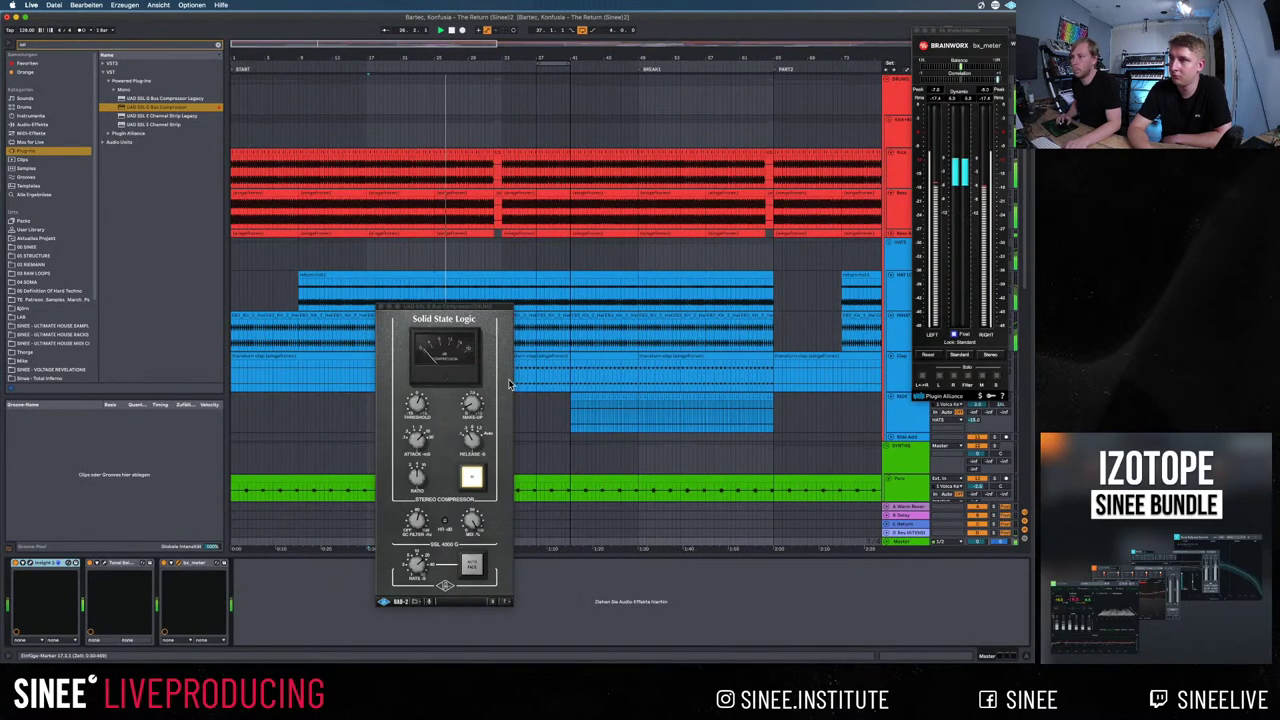
{"action": "left_click", "coordinate": [889, 84]}
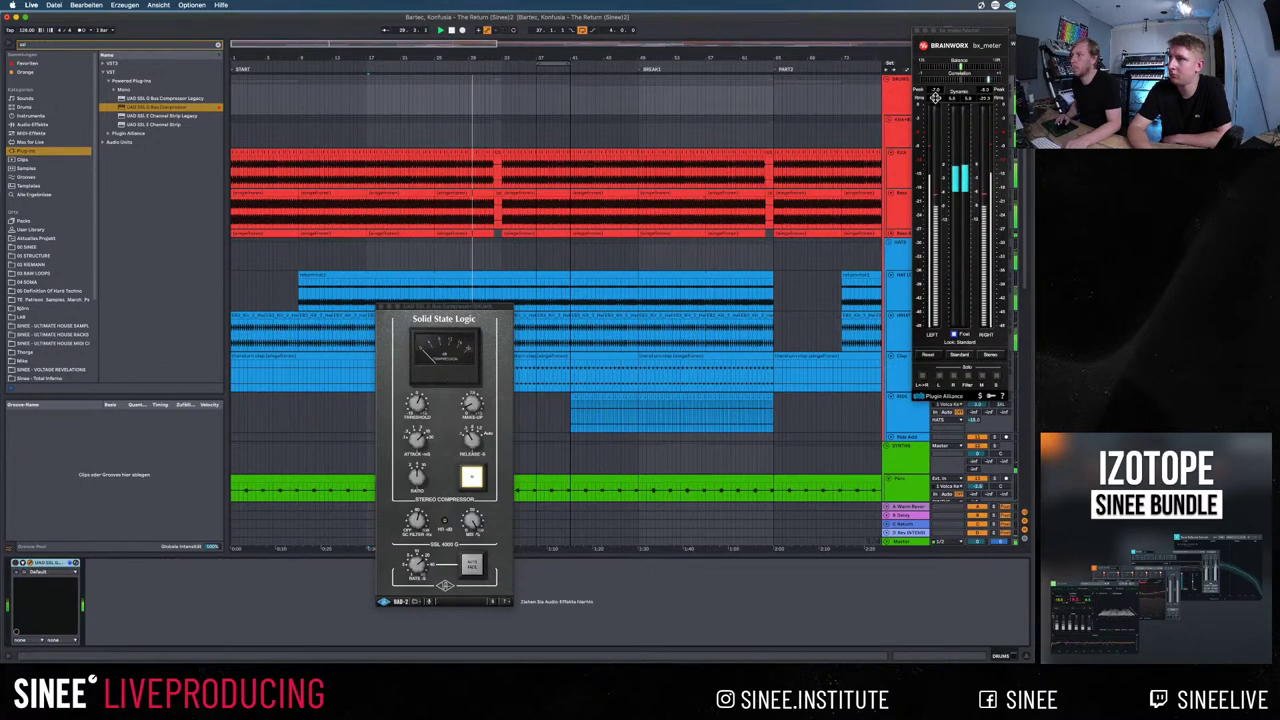
Adjust the SSL compressor's make-up gain against bx_meter's peak levels while playing from about bar 12, and close both plug-in windows
{"action": "left_click_drag", "start_coordinate": [328, 90], "coordinate": [366, 90]}
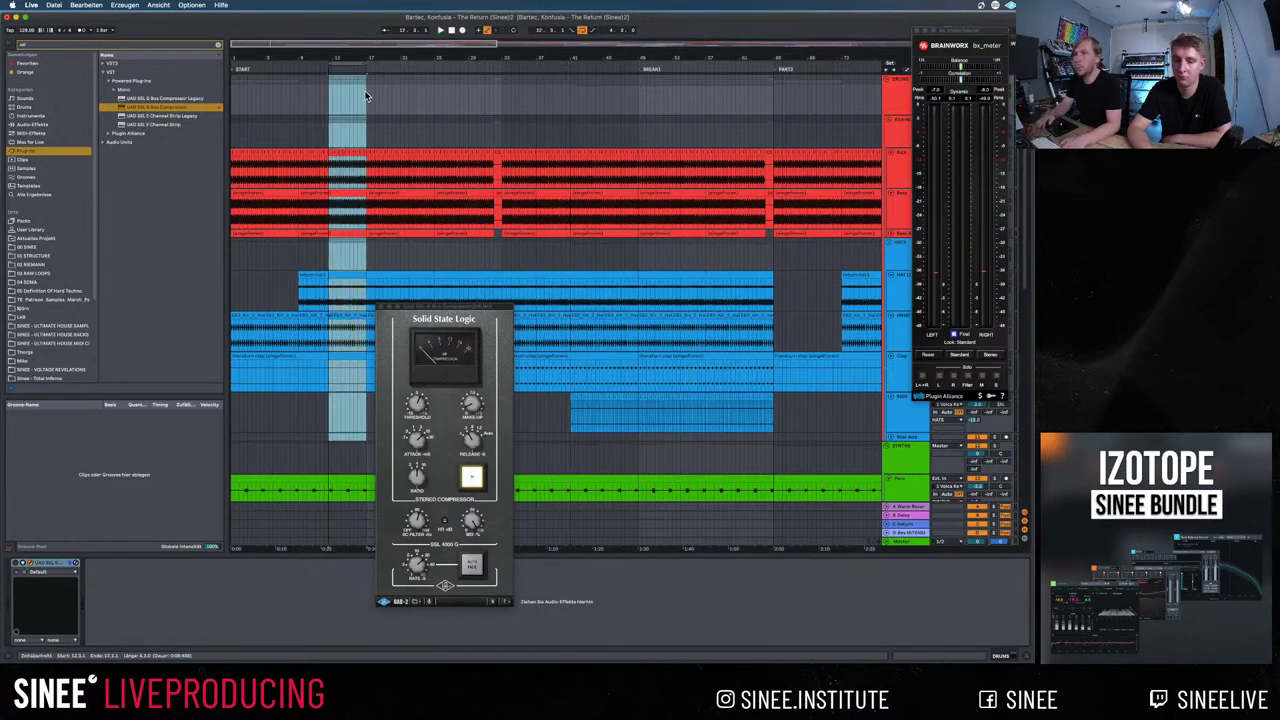
{"action": "key", "text": "space"}
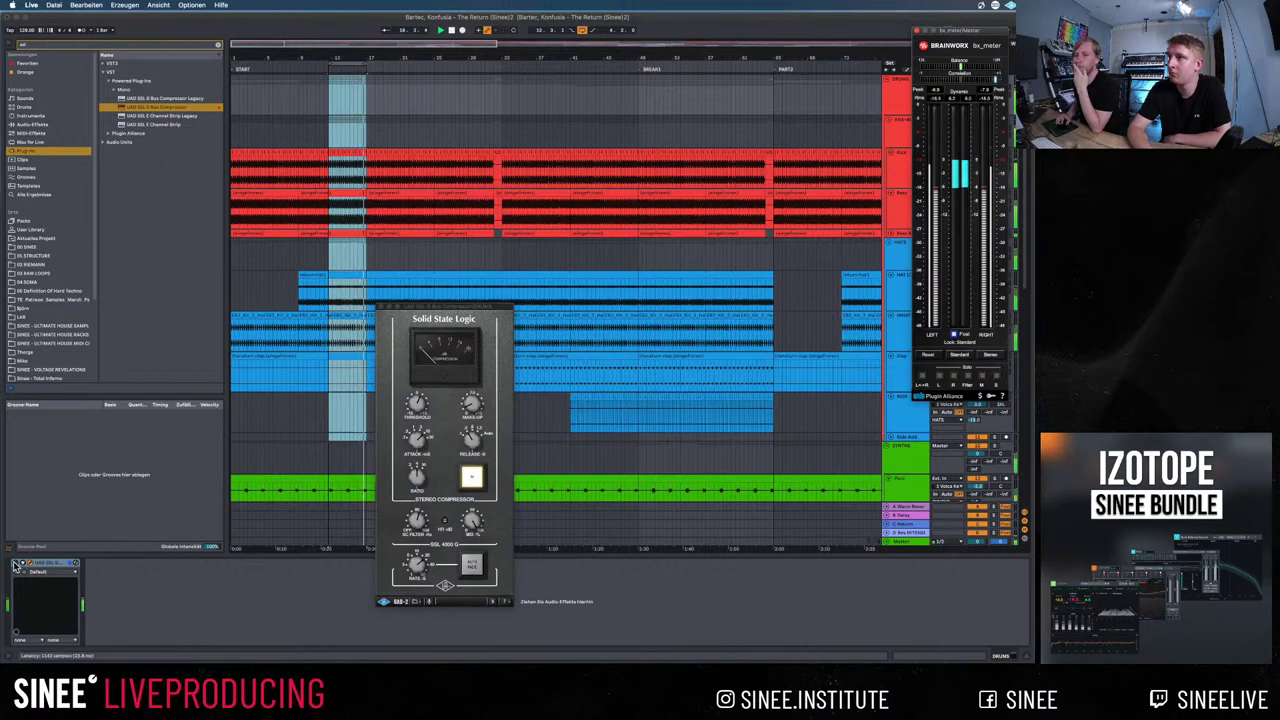
{"action": "left_click", "coordinate": [241, 428]}
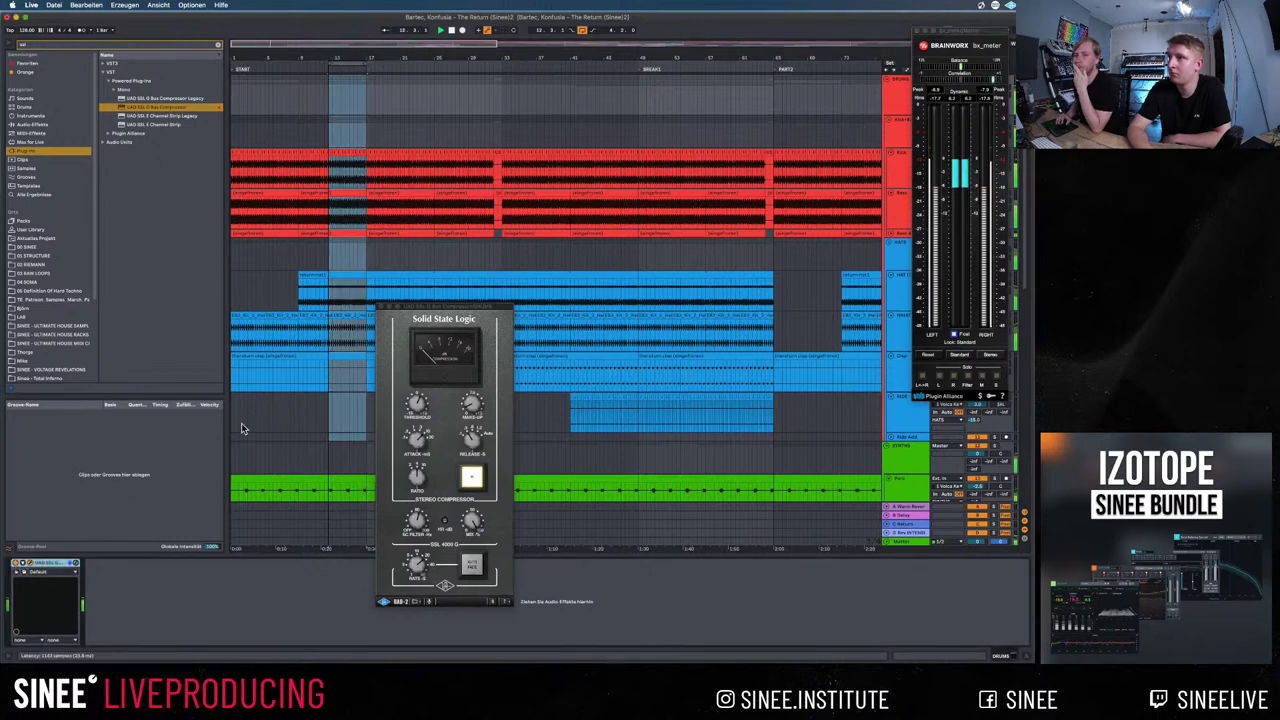
{"action": "left_click", "coordinate": [940, 103]}
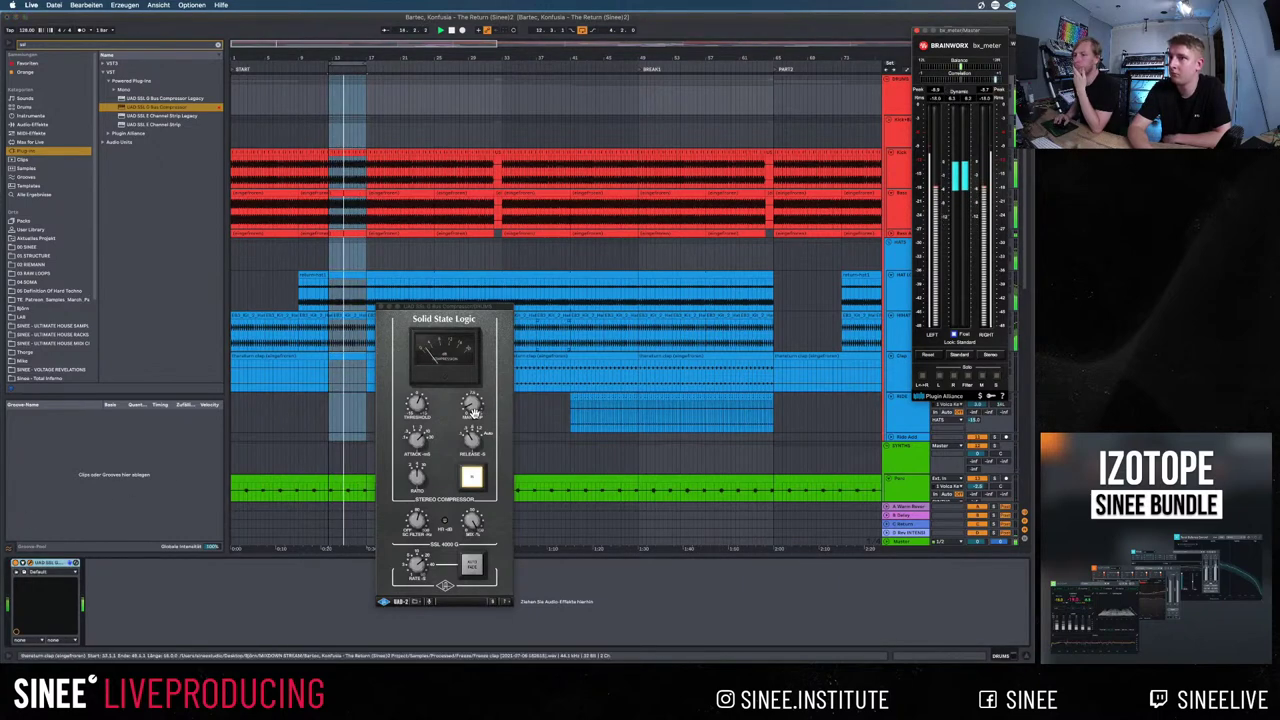
{"action": "left_click", "coordinate": [477, 410]}
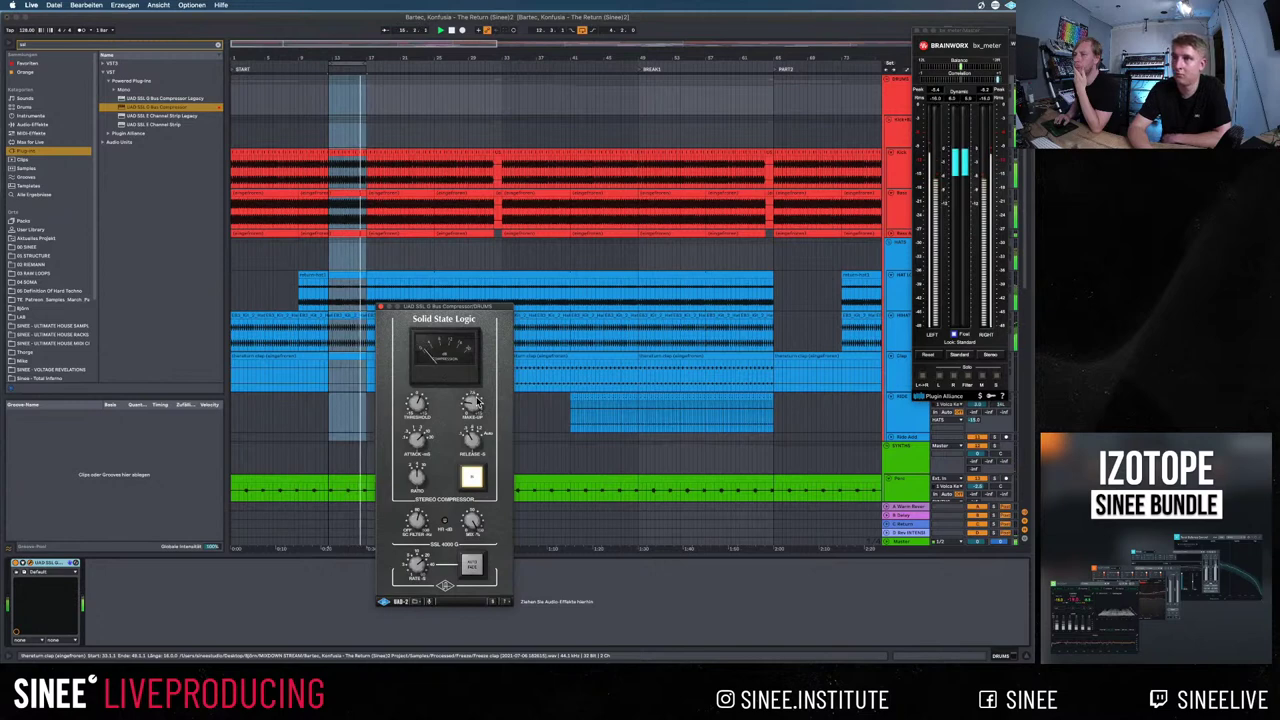
{"action": "left_click", "coordinate": [936, 99]}
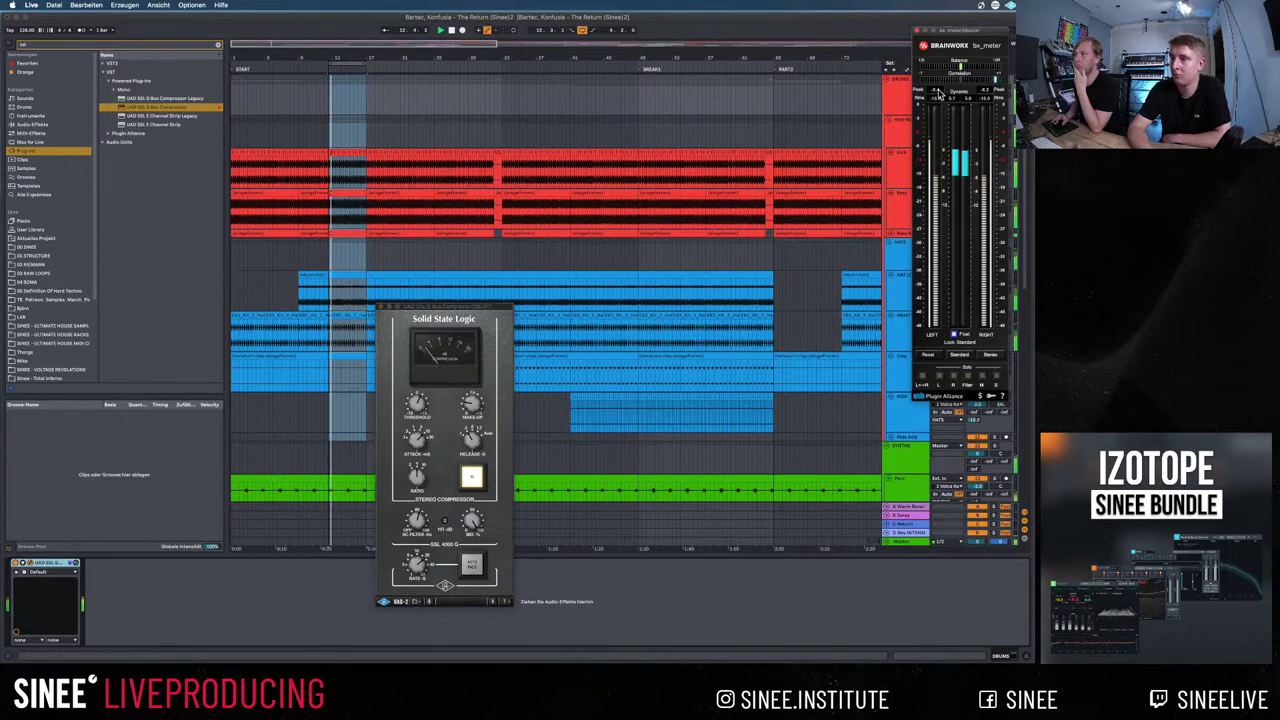
{"action": "left_click", "coordinate": [551, 385]}
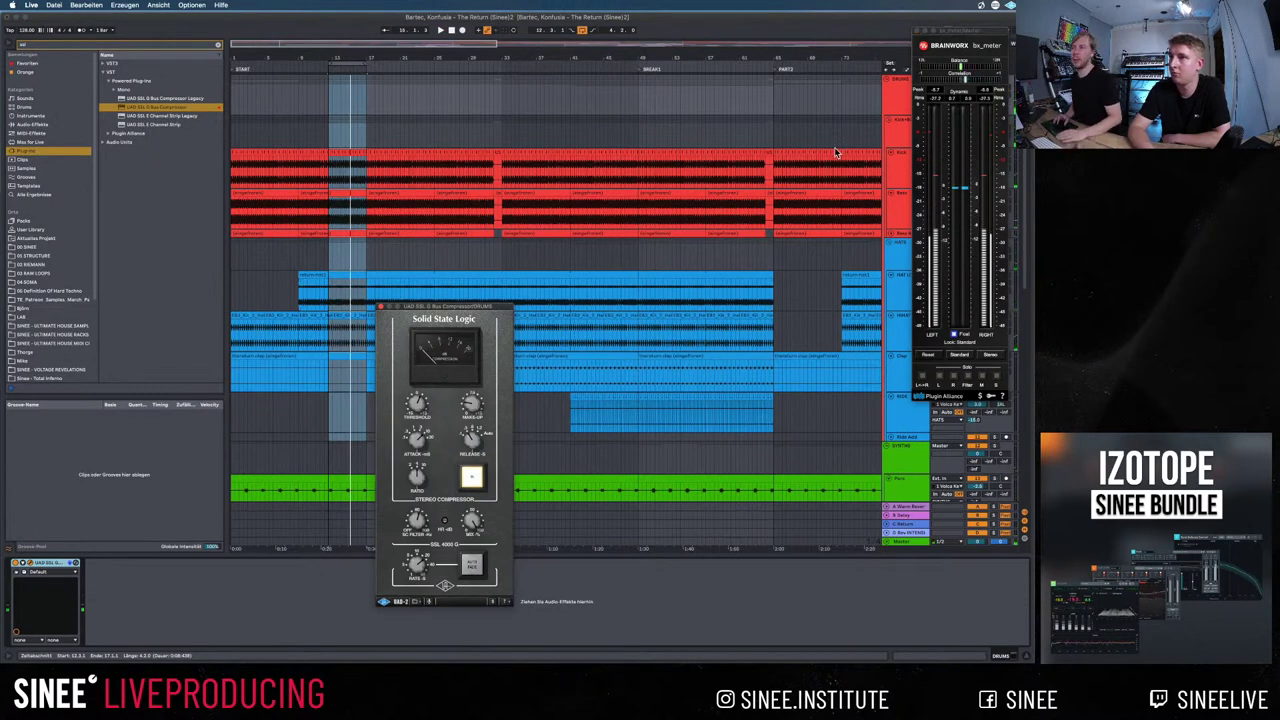
{"action": "left_click", "coordinate": [401, 300]}
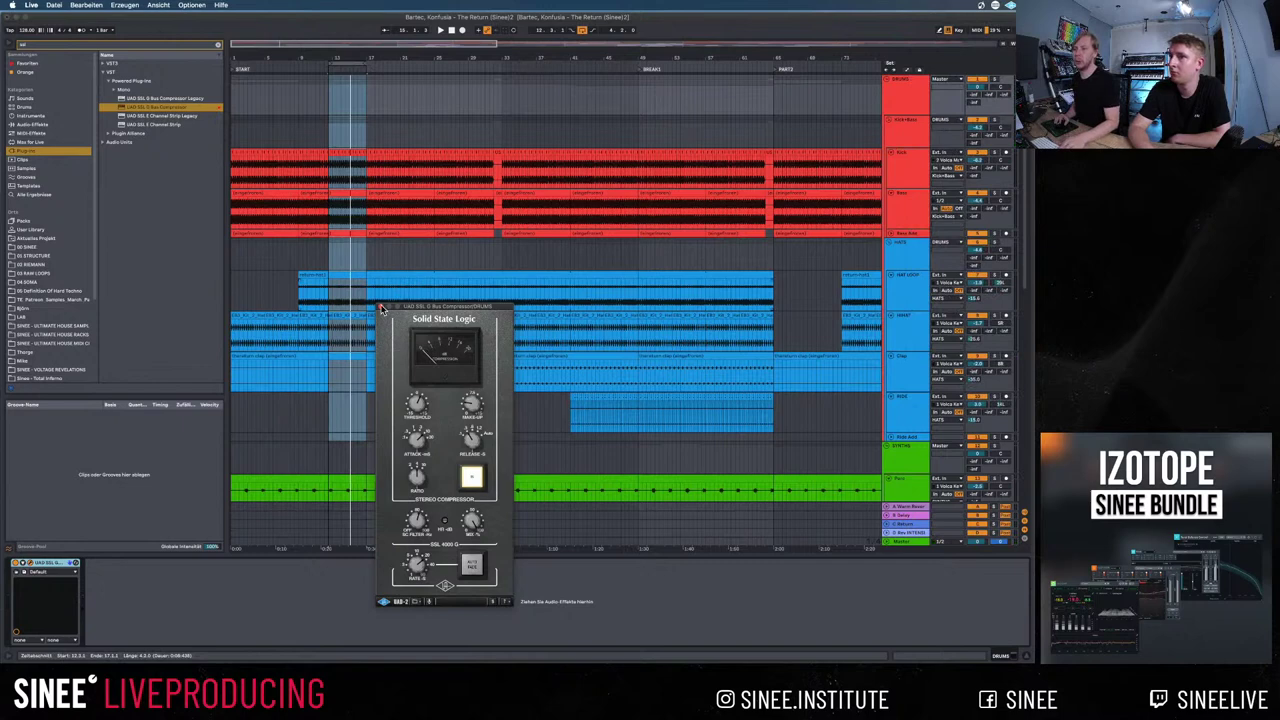
{"action": "left_click", "coordinate": [381, 306]}
Solo the SYNTHS group, play it from the PART2 marker, and show the Lead track's devices
{"action": "scroll", "coordinate": [560, 323], "scroll_direction": "down", "scroll_amount": 5}
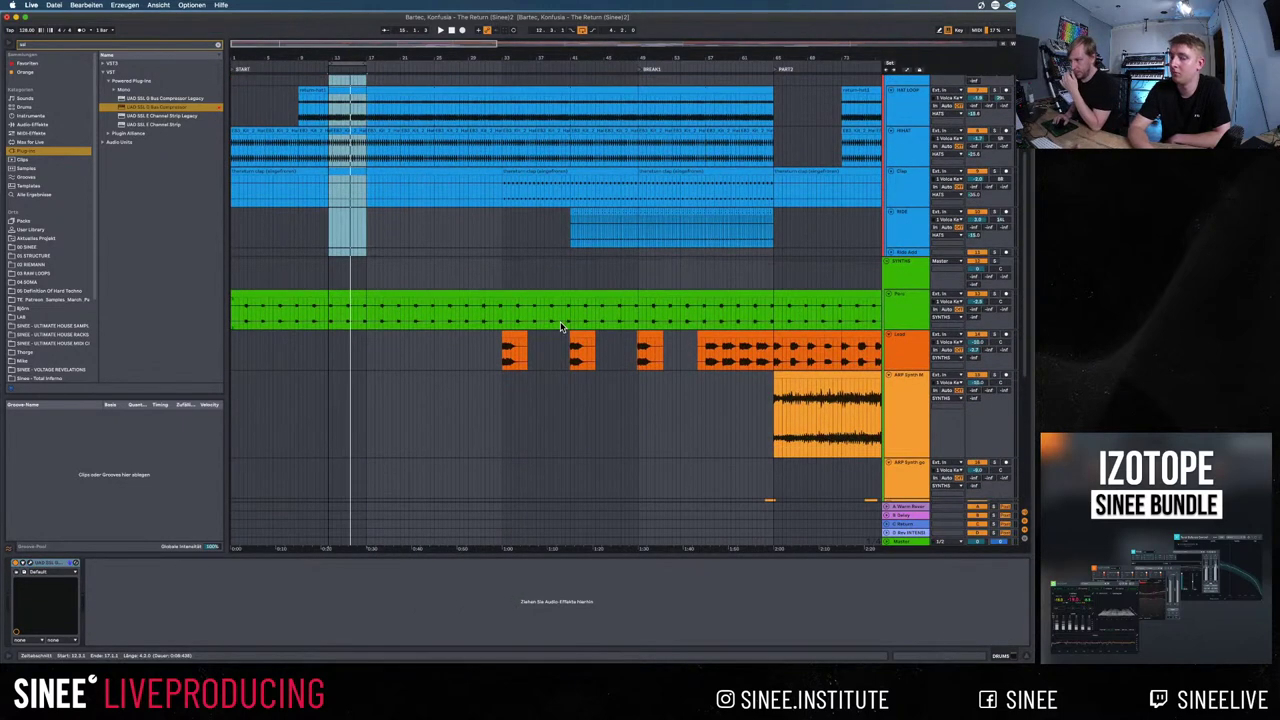
{"action": "scroll", "coordinate": [910, 270], "scroll_direction": "down", "scroll_amount": 4}
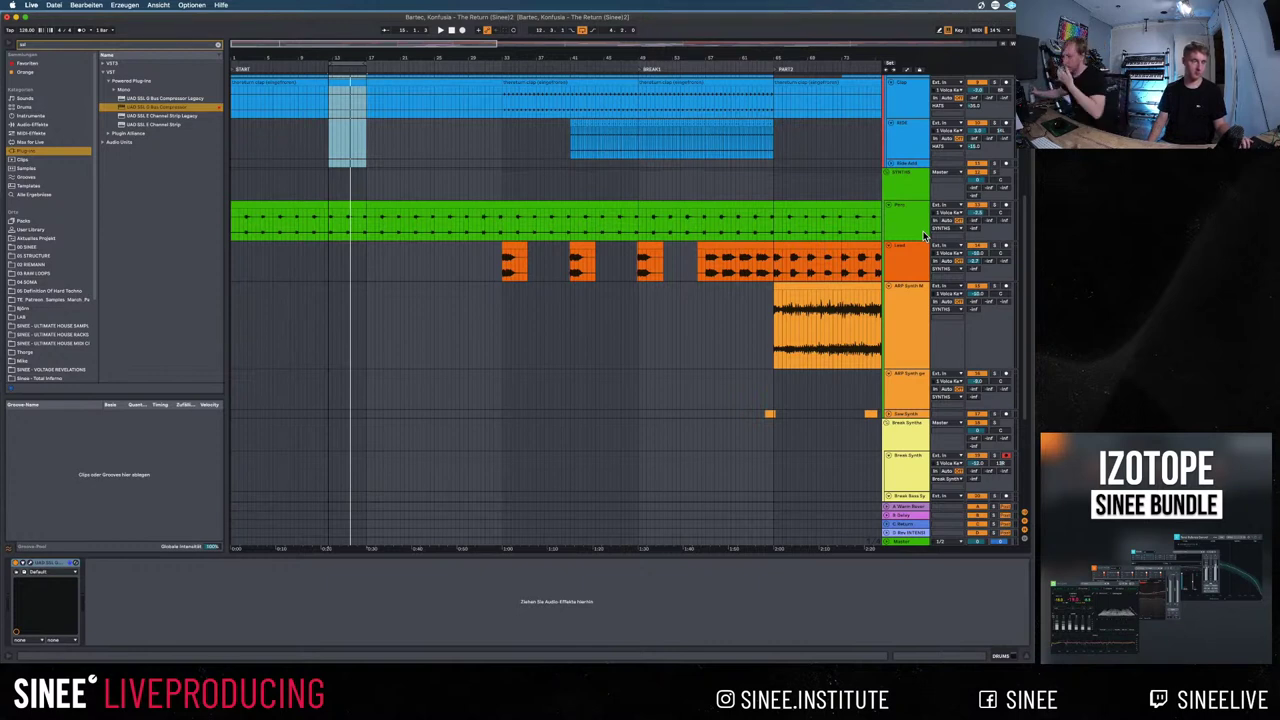
{"action": "left_click", "coordinate": [894, 224]}
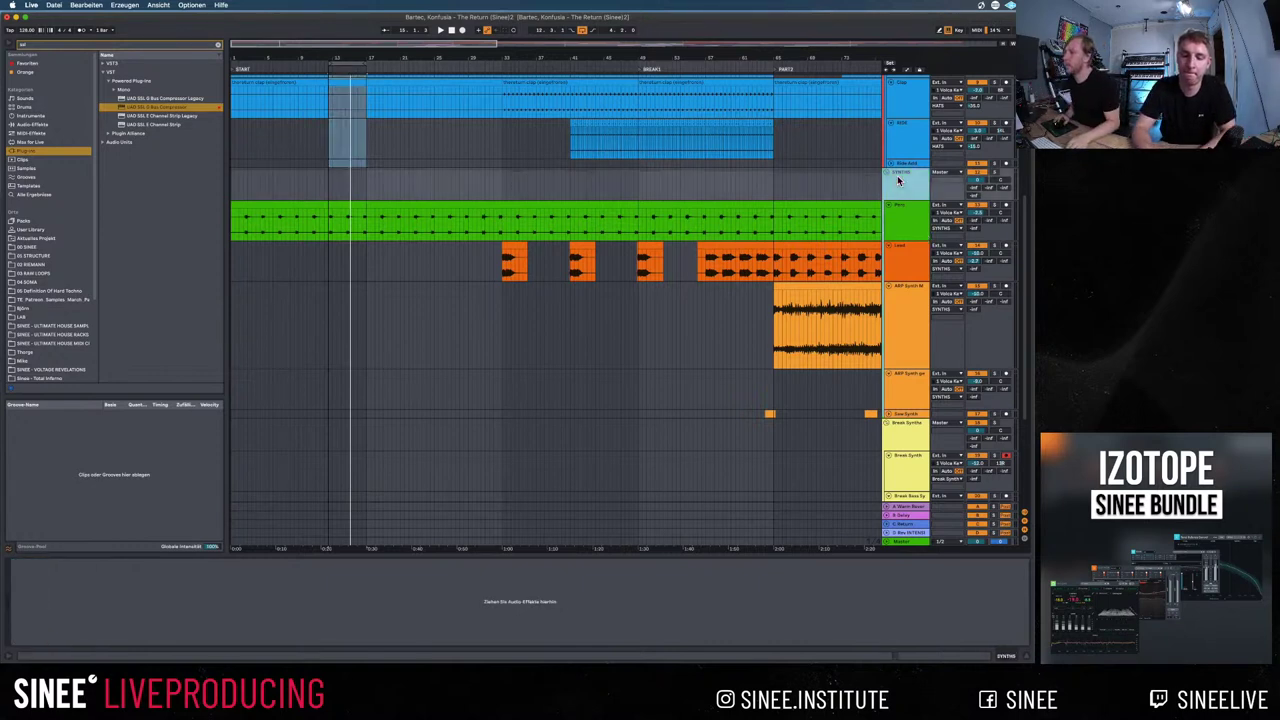
{"action": "scroll", "coordinate": [897, 235], "scroll_direction": "right", "scroll_amount": 15}
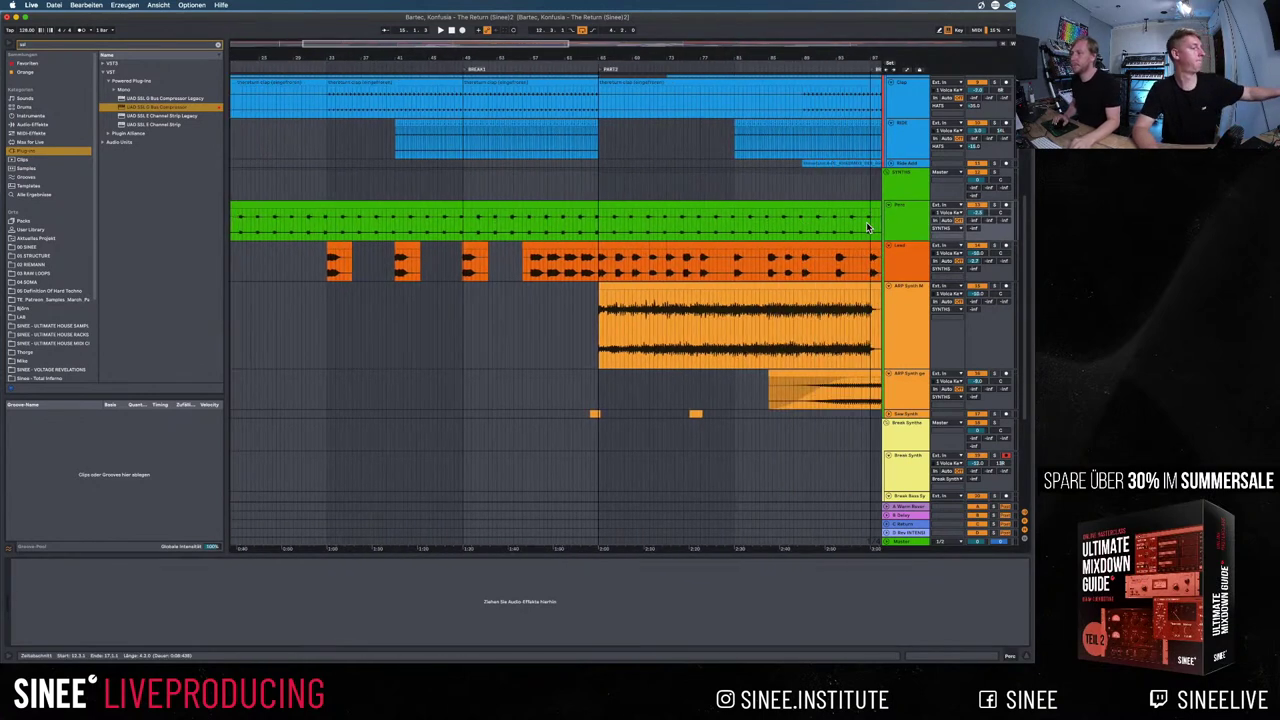
{"action": "left_click", "coordinate": [900, 250]}
{"action": "left_click", "coordinate": [585, 191]}
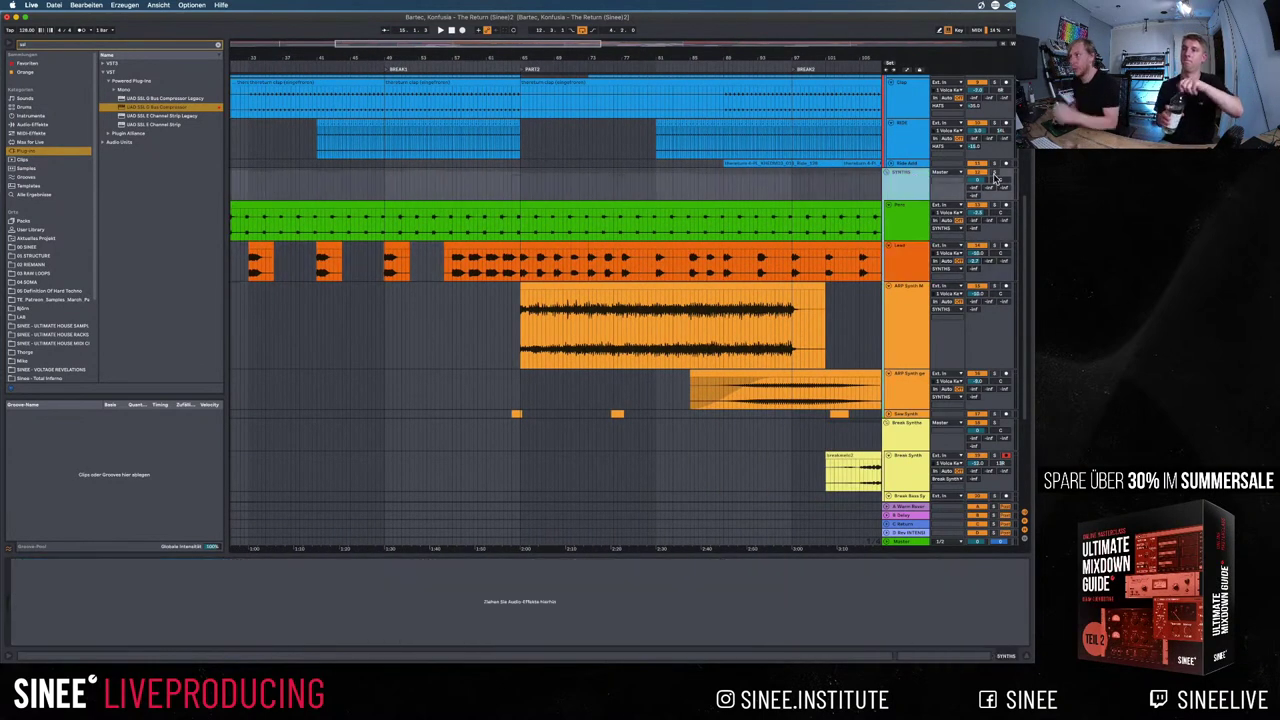
{"action": "left_click", "coordinate": [519, 184]}
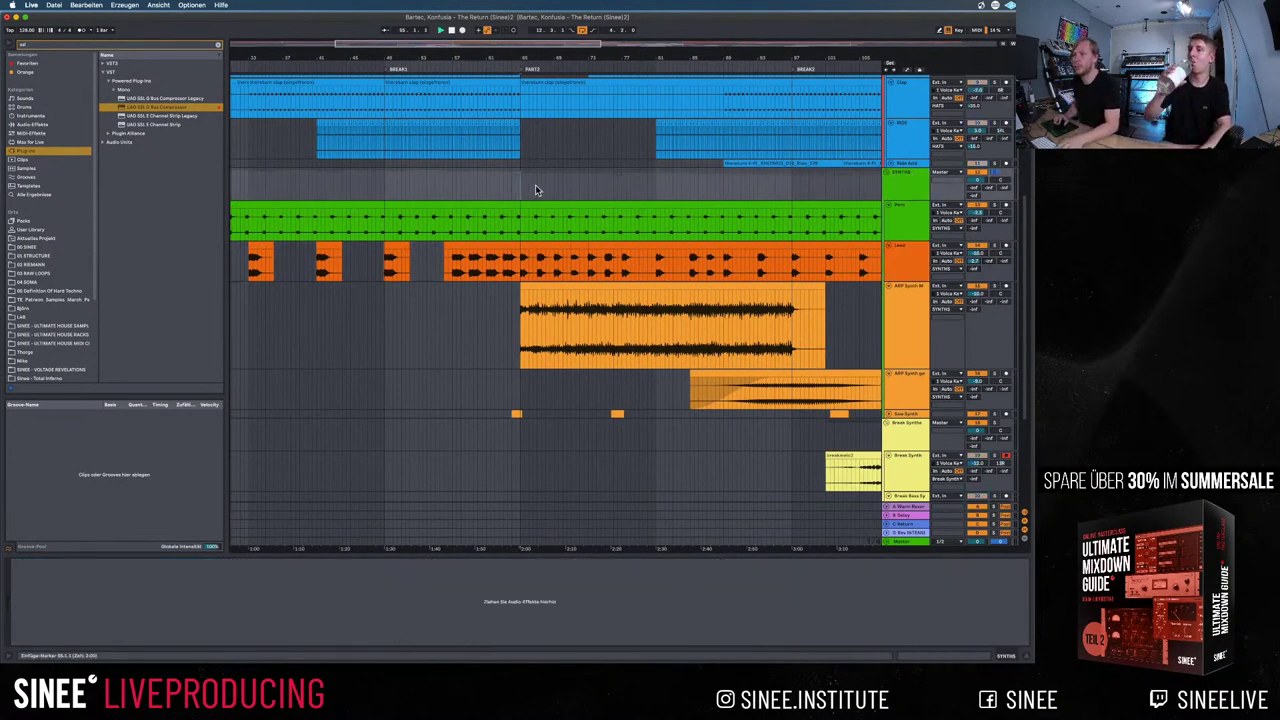
{"action": "key", "text": "space"}
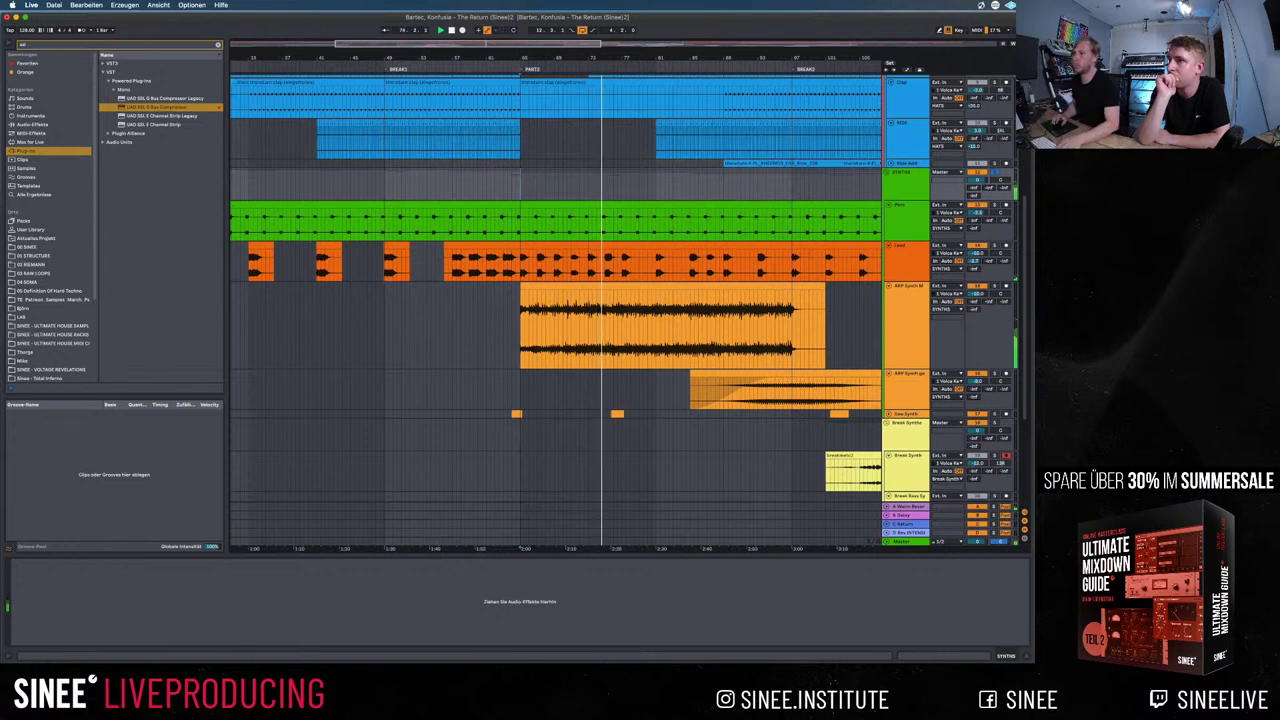
{"action": "left_click", "coordinate": [914, 262]}
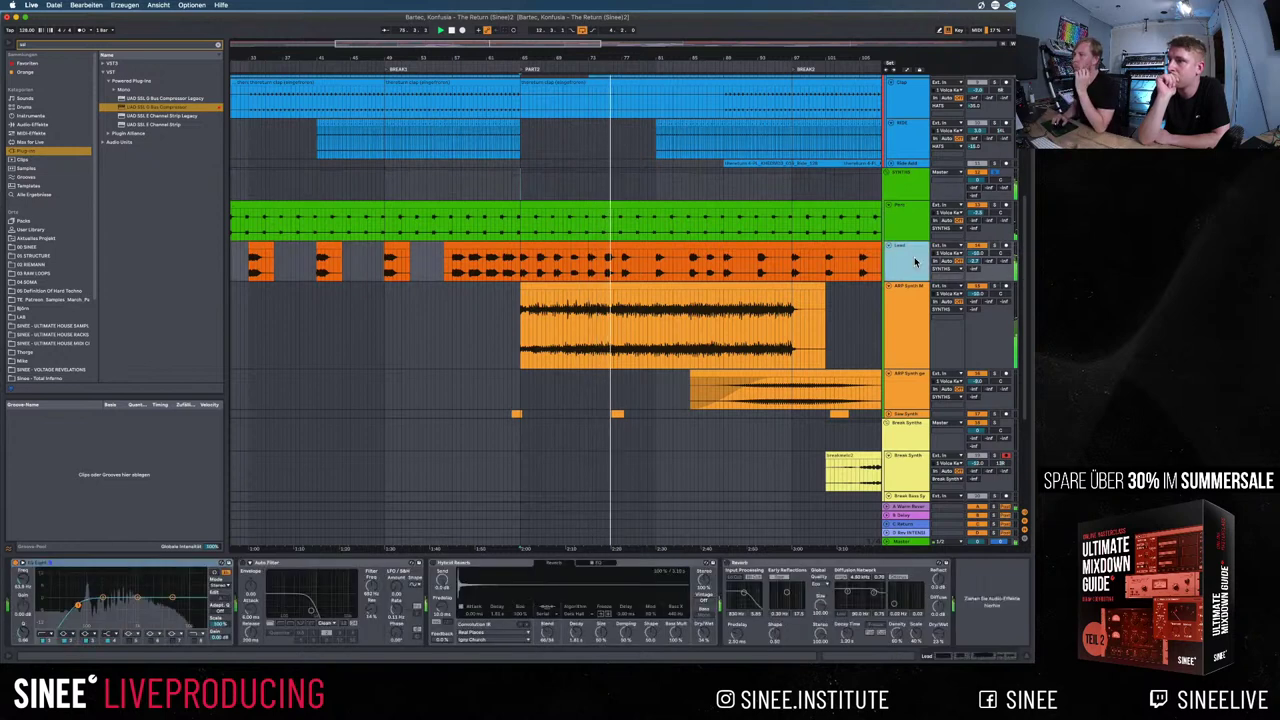
Delete the Hybrid Reverb from the Lead and ARP Synth M tracks and check the remaining synth tracks' device chains
{"action": "left_click", "coordinate": [481, 565]}
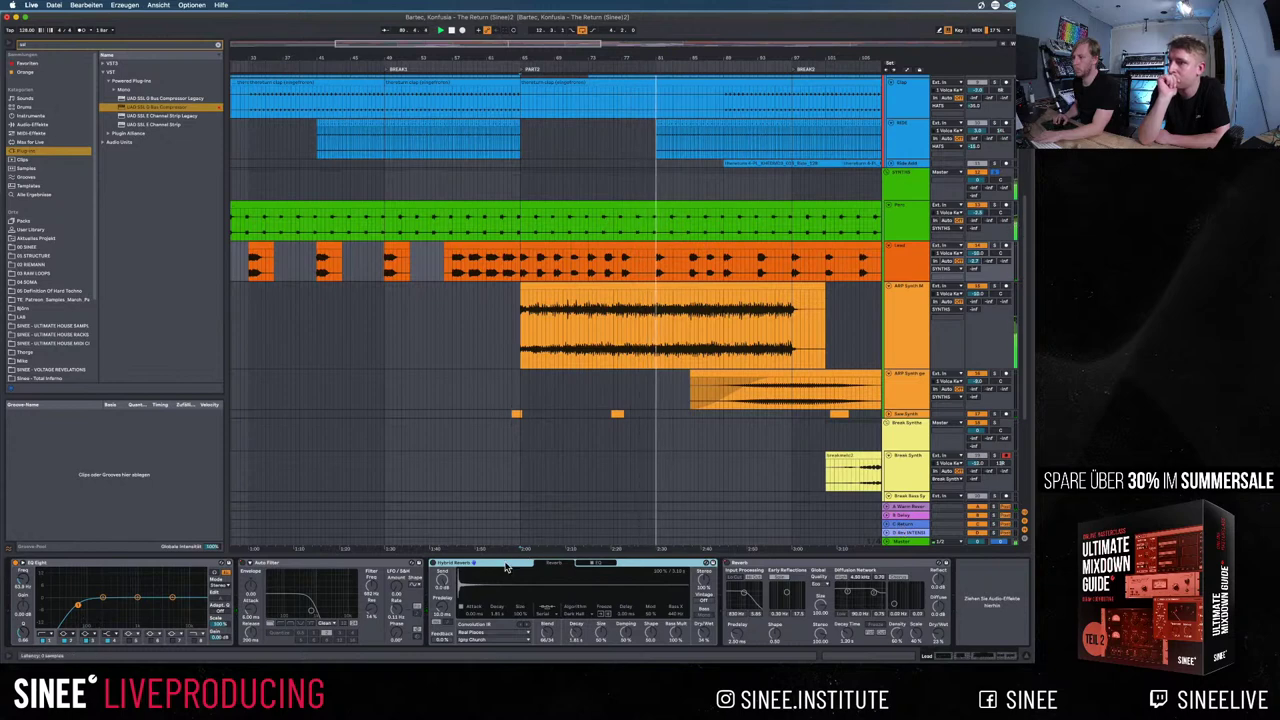
{"action": "left_click", "coordinate": [907, 290]}
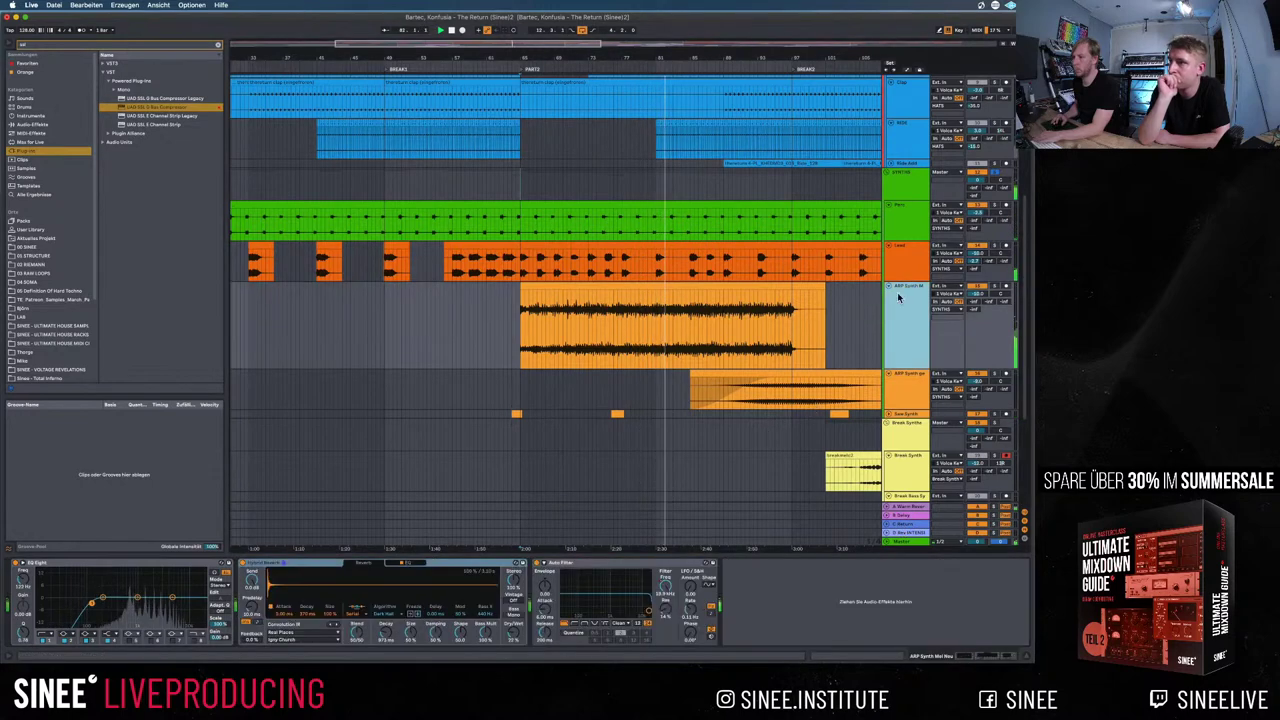
{"action": "left_click", "coordinate": [246, 565]}
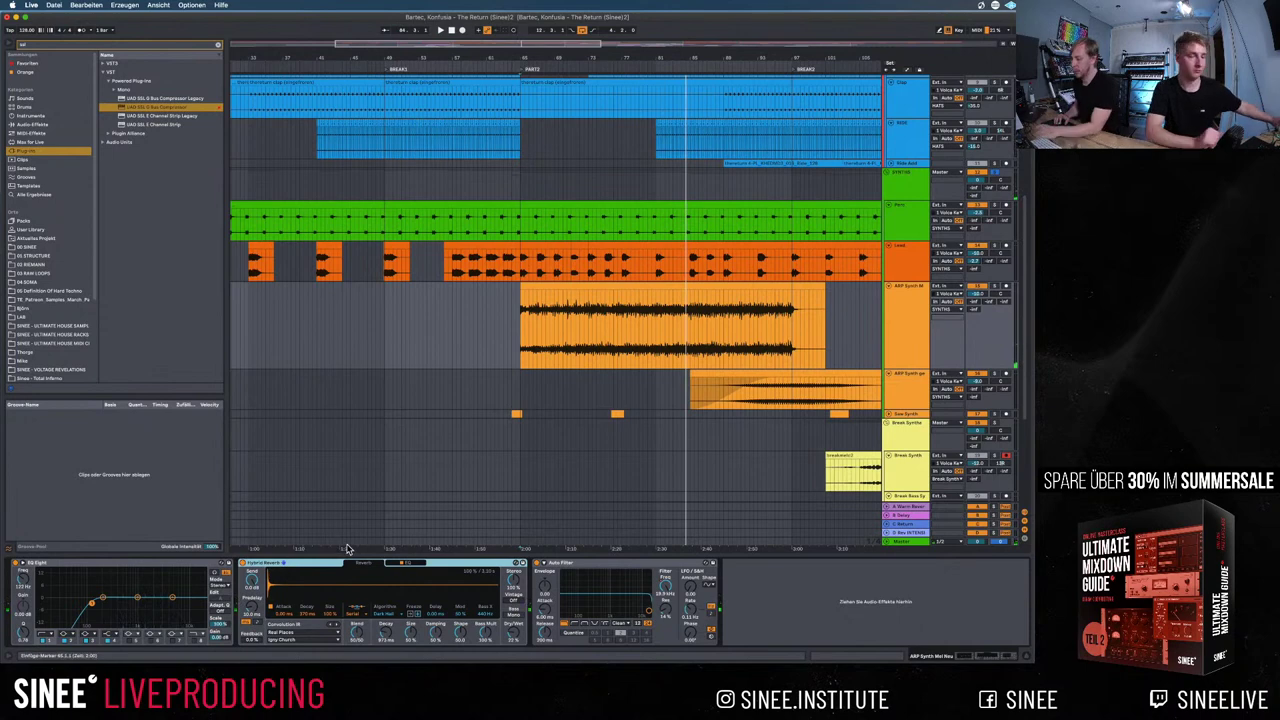
{"action": "left_click", "coordinate": [910, 246]}
{"action": "left_click", "coordinate": [912, 221]}
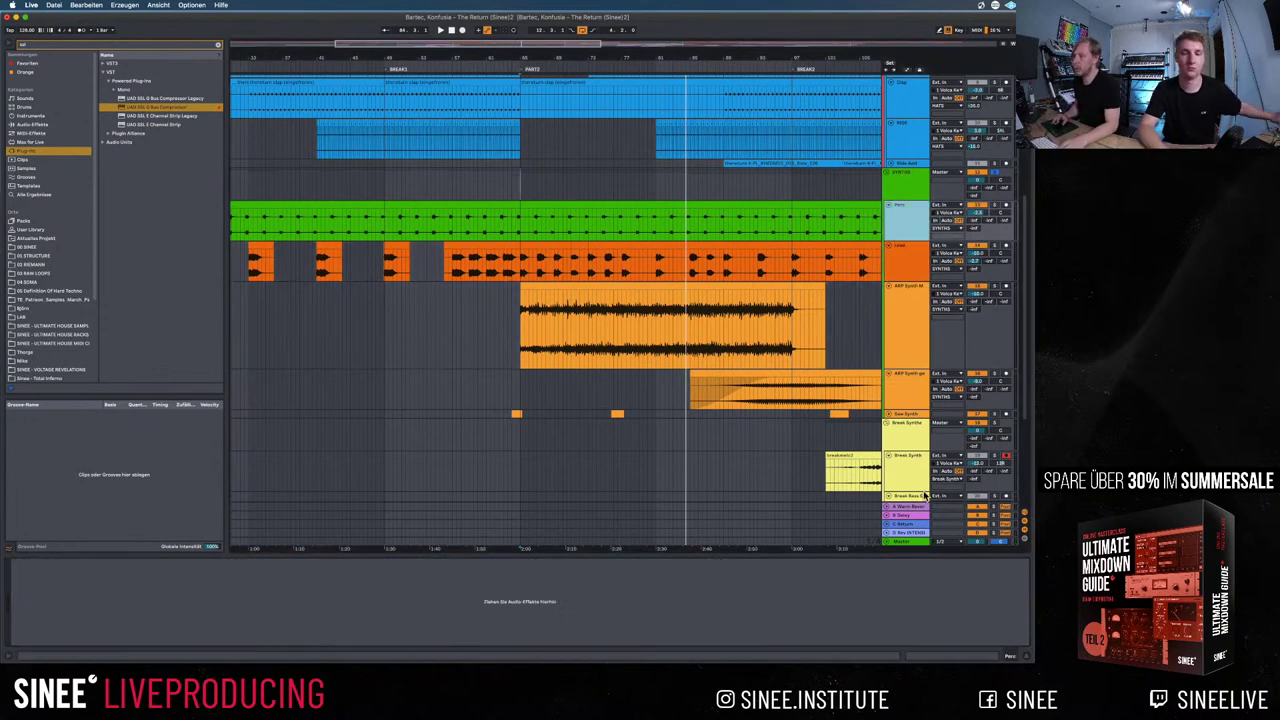
{"action": "left_click", "coordinate": [909, 525]}
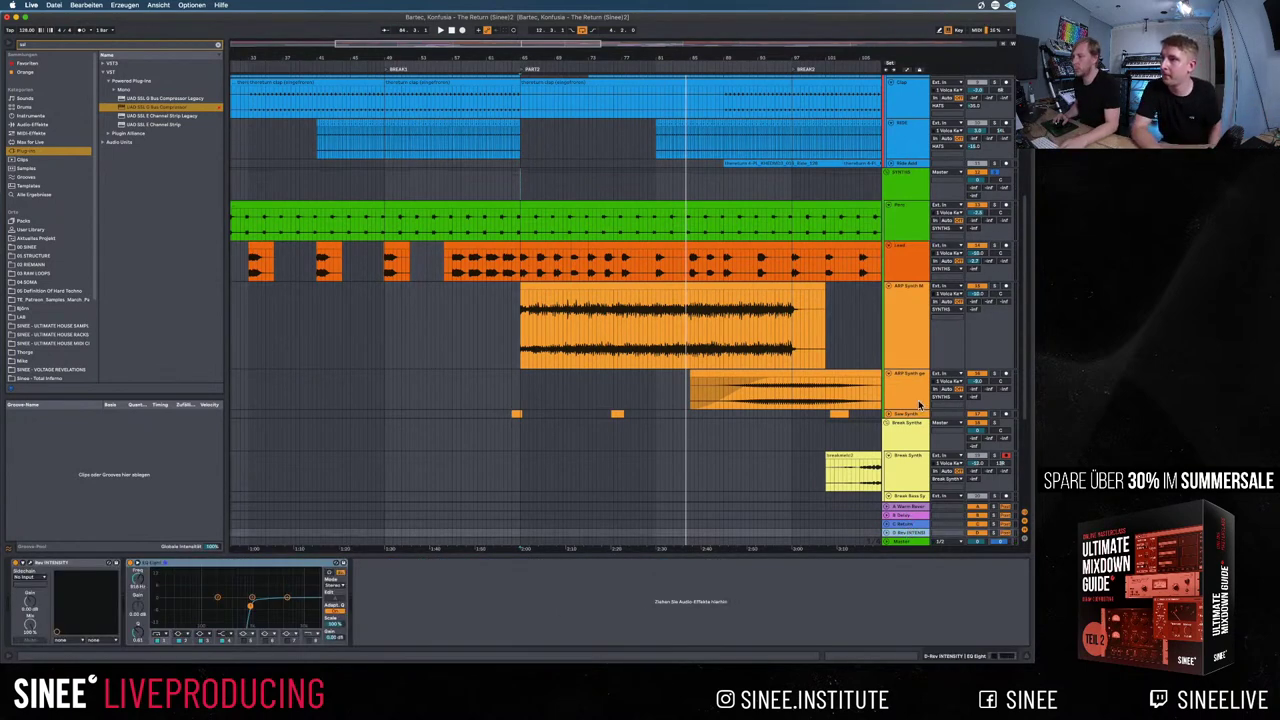
{"action": "left_click", "coordinate": [912, 250]}
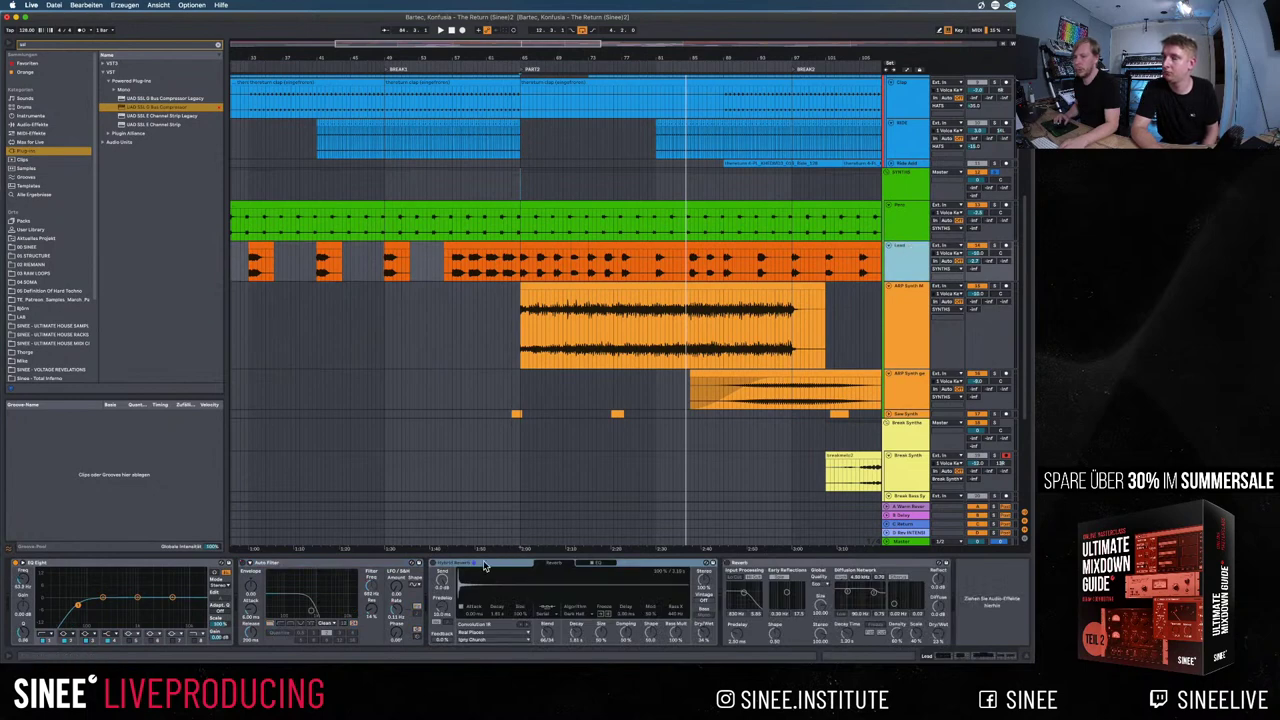
{"action": "left_click", "coordinate": [895, 317]}
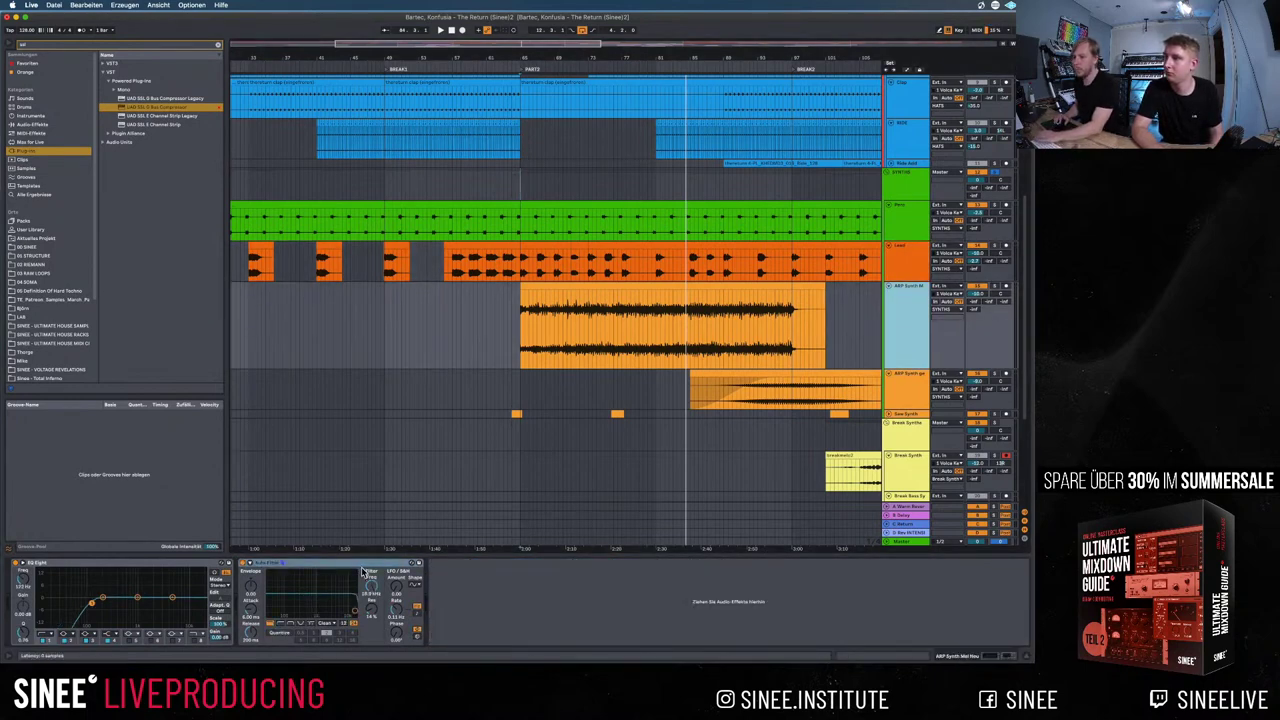
{"action": "left_click", "coordinate": [893, 229]}
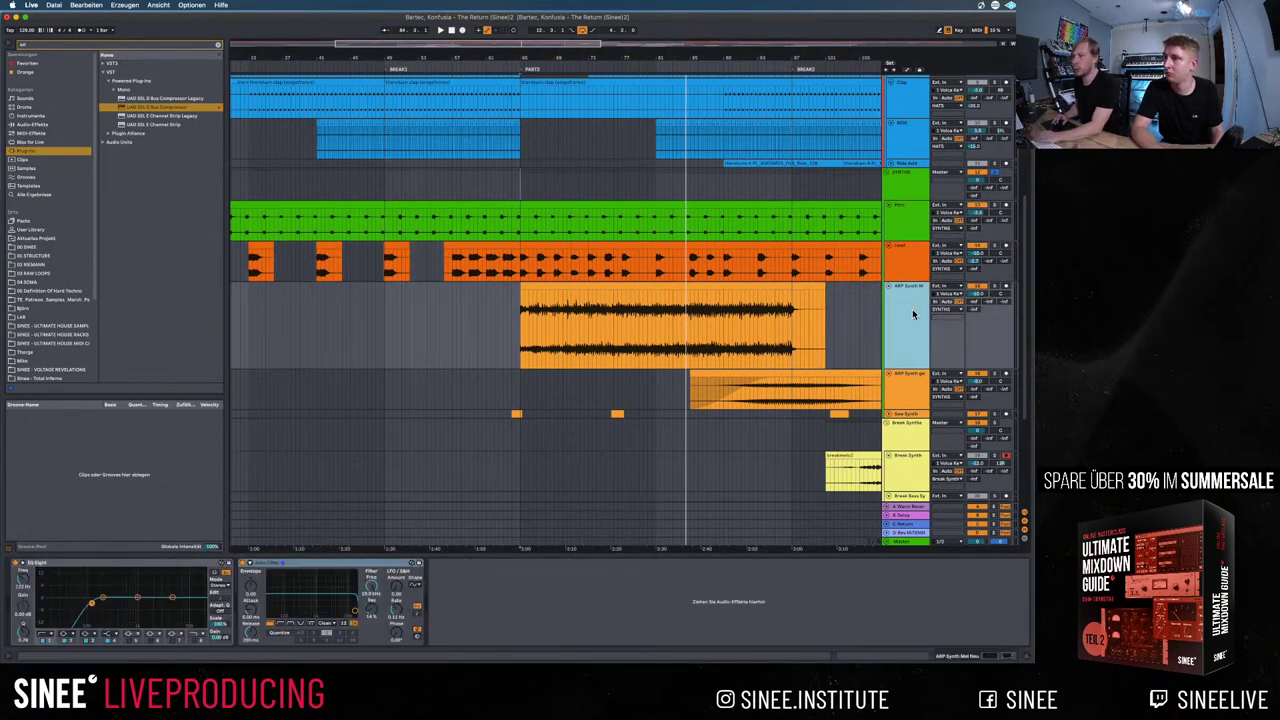
{"action": "left_click", "coordinate": [914, 311]}
{"action": "left_click", "coordinate": [904, 389]}
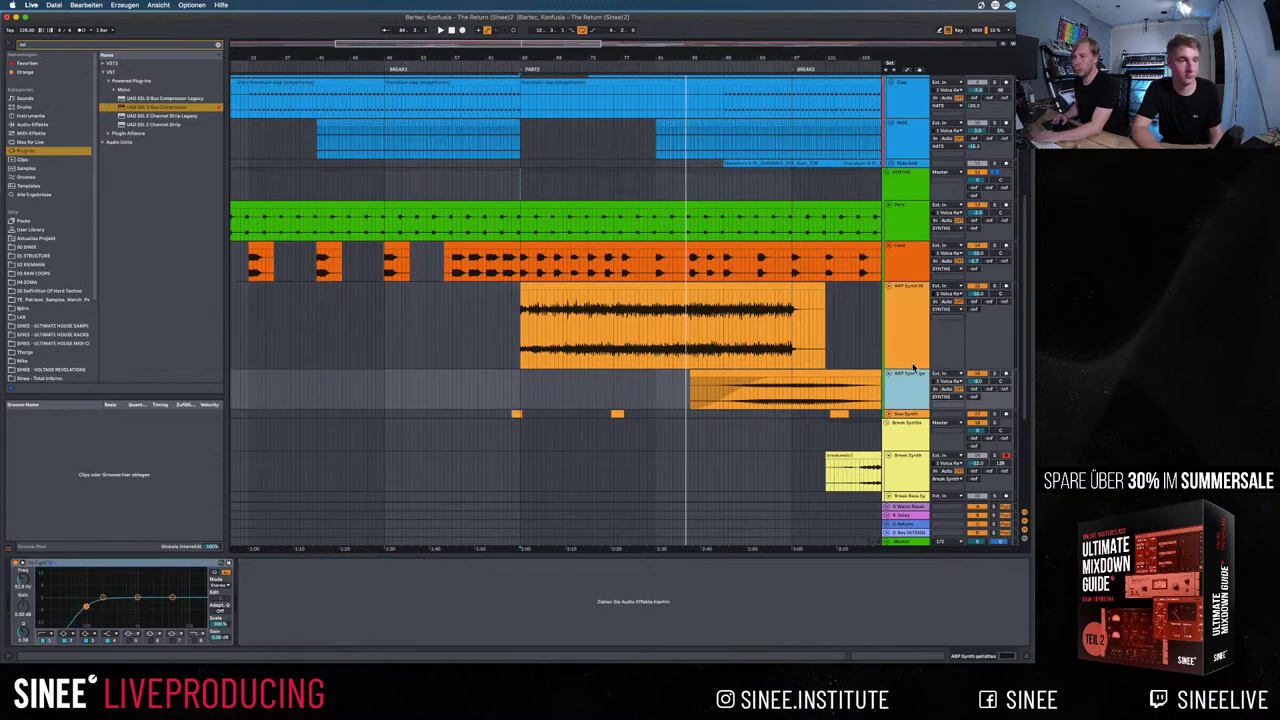
Copy the Rev INTENSITY reverb from return track D and paste it onto the empty return track C
{"action": "left_click", "coordinate": [914, 262]}
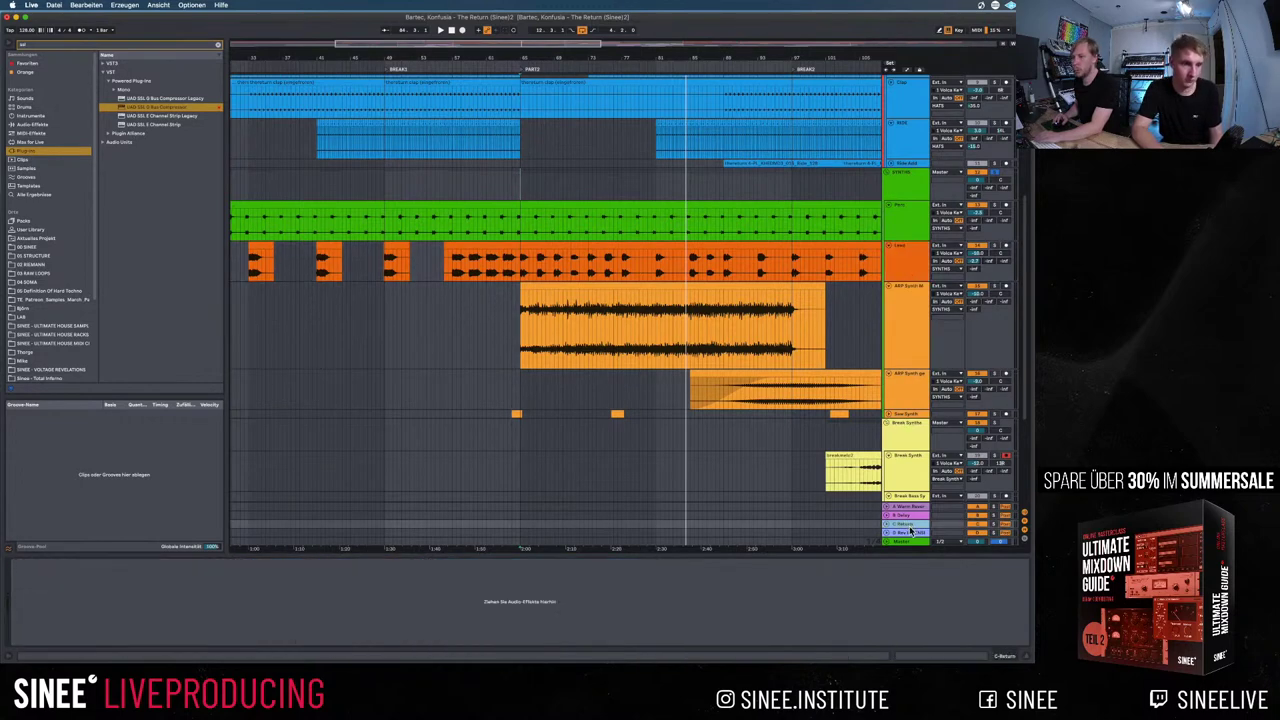
{"action": "left_click", "coordinate": [906, 532]}
{"action": "left_click", "coordinate": [80, 565]}
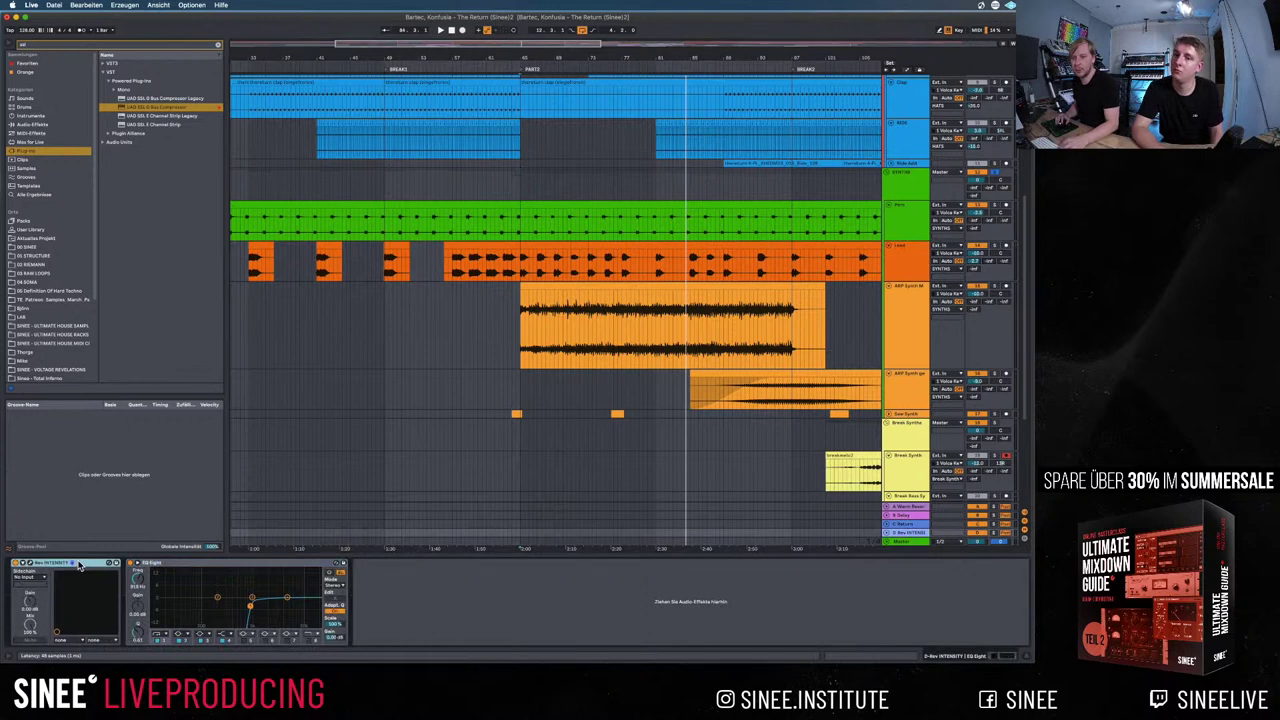
{"action": "left_click", "coordinate": [904, 524]}
{"action": "key", "text": "super+v"}
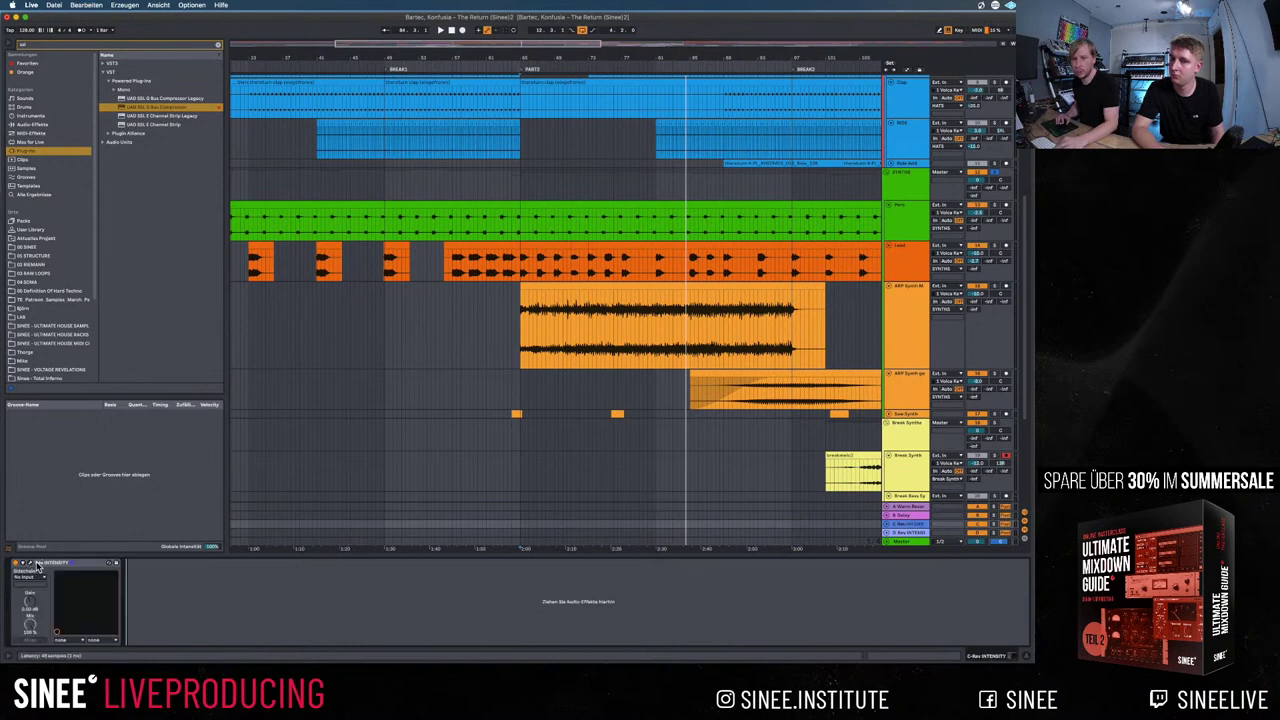
Open Rev INTENSITY on return track C and adjust its Damping and Predelay, checking the Decay and Dry/Wet controls
{"action": "left_click", "coordinate": [30, 563]}
{"action": "left_click_drag", "start_coordinate": [487, 75], "coordinate": [567, 124]}
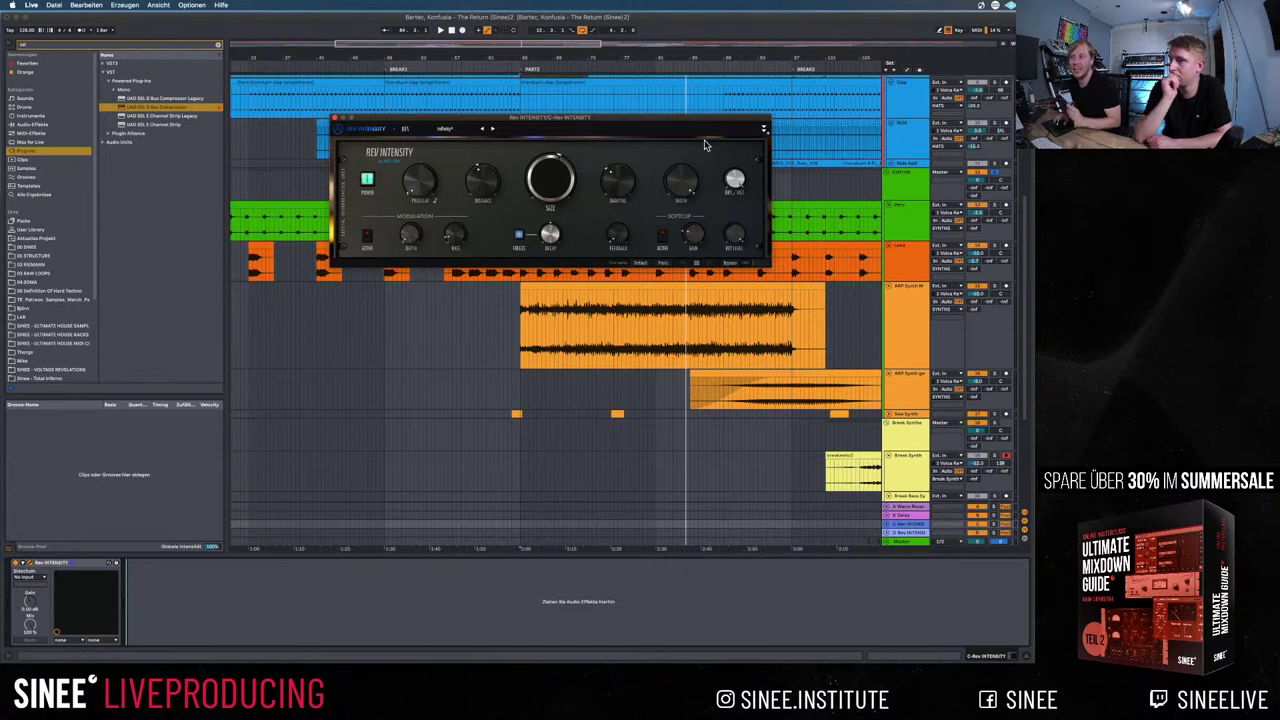
{"action": "left_click", "coordinate": [631, 184]}
{"action": "left_click", "coordinate": [550, 234]}
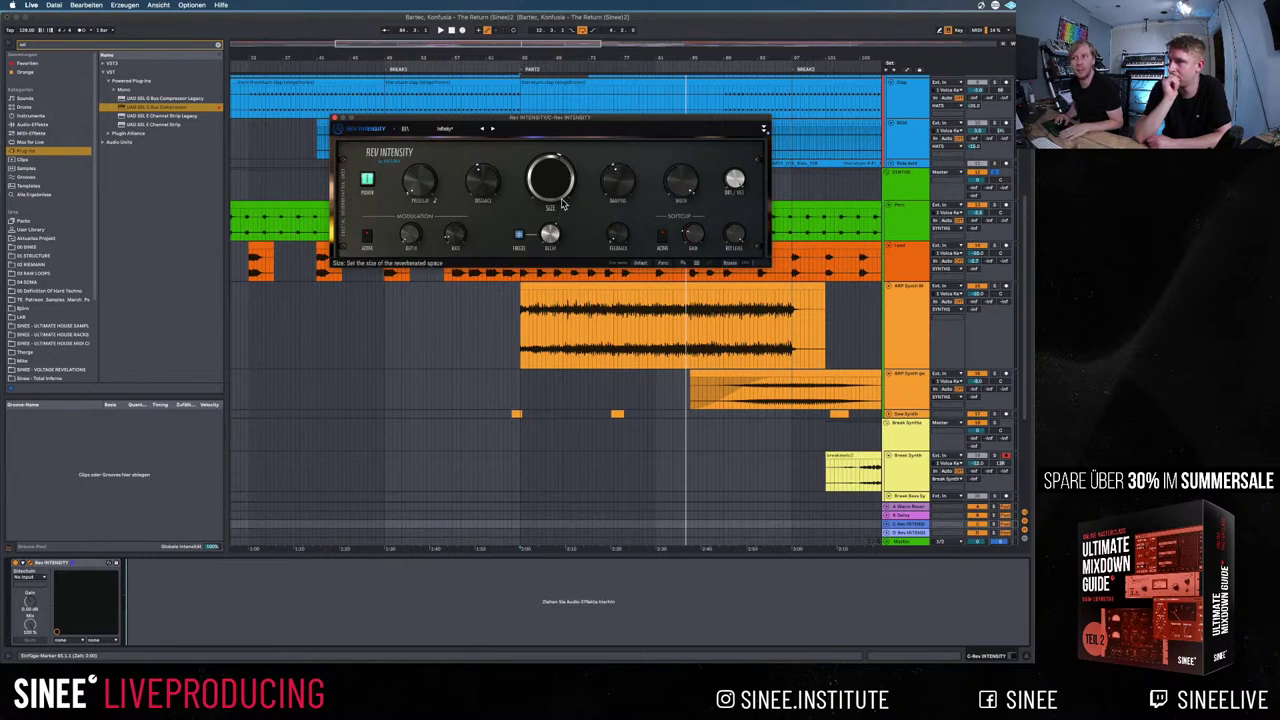
{"action": "left_click_drag", "start_coordinate": [628, 191], "coordinate": [625, 187]}
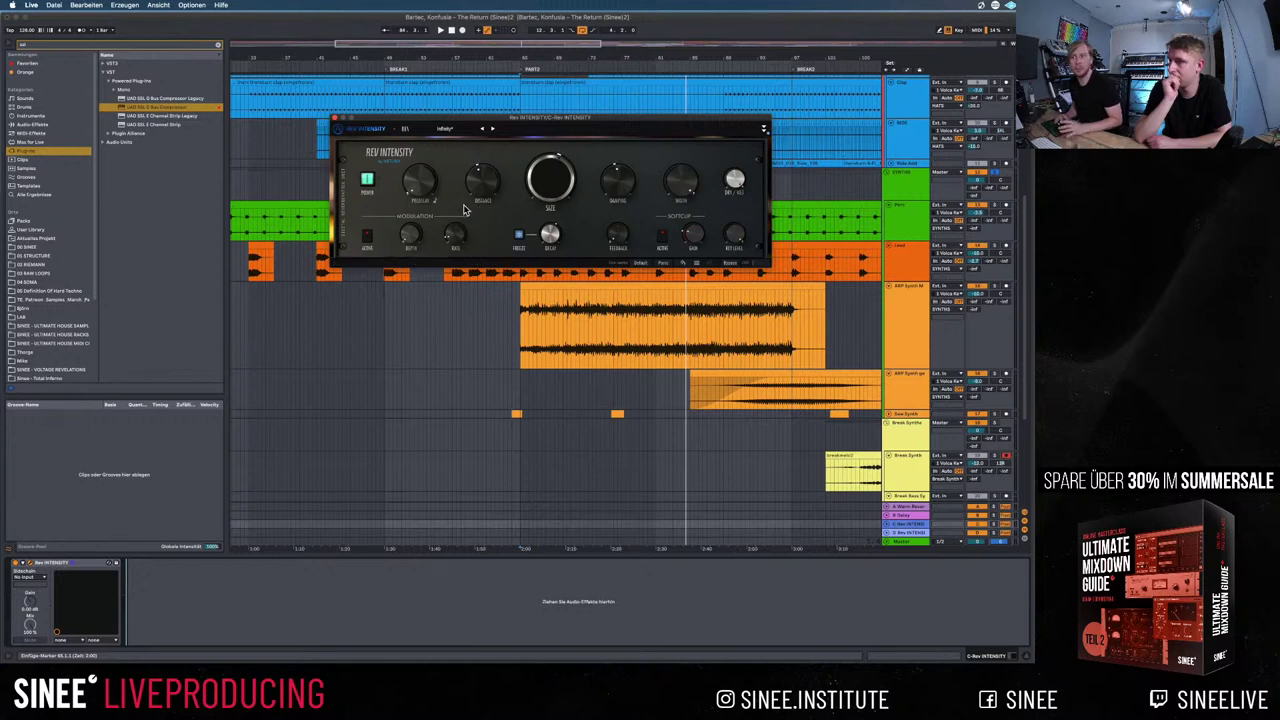
{"action": "left_click", "coordinate": [420, 180]}
{"action": "left_click_drag", "start_coordinate": [420, 180], "coordinate": [428, 187]}
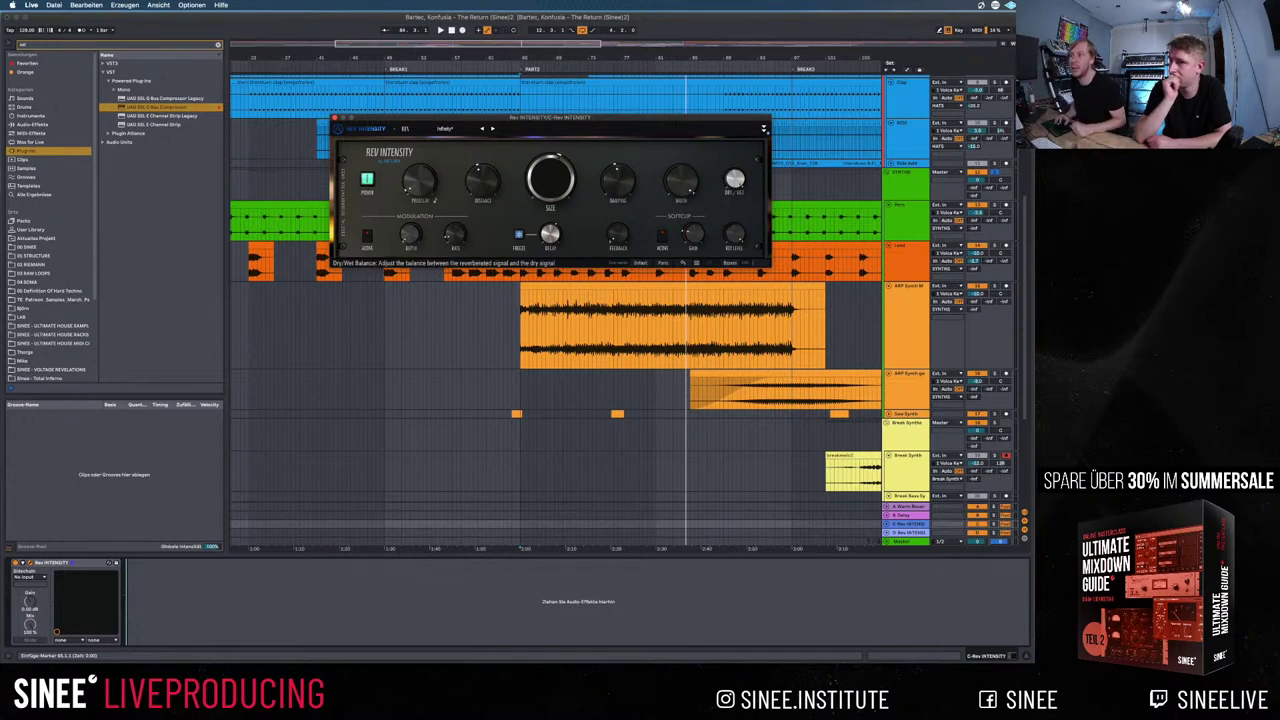
{"action": "left_click", "coordinate": [735, 183]}
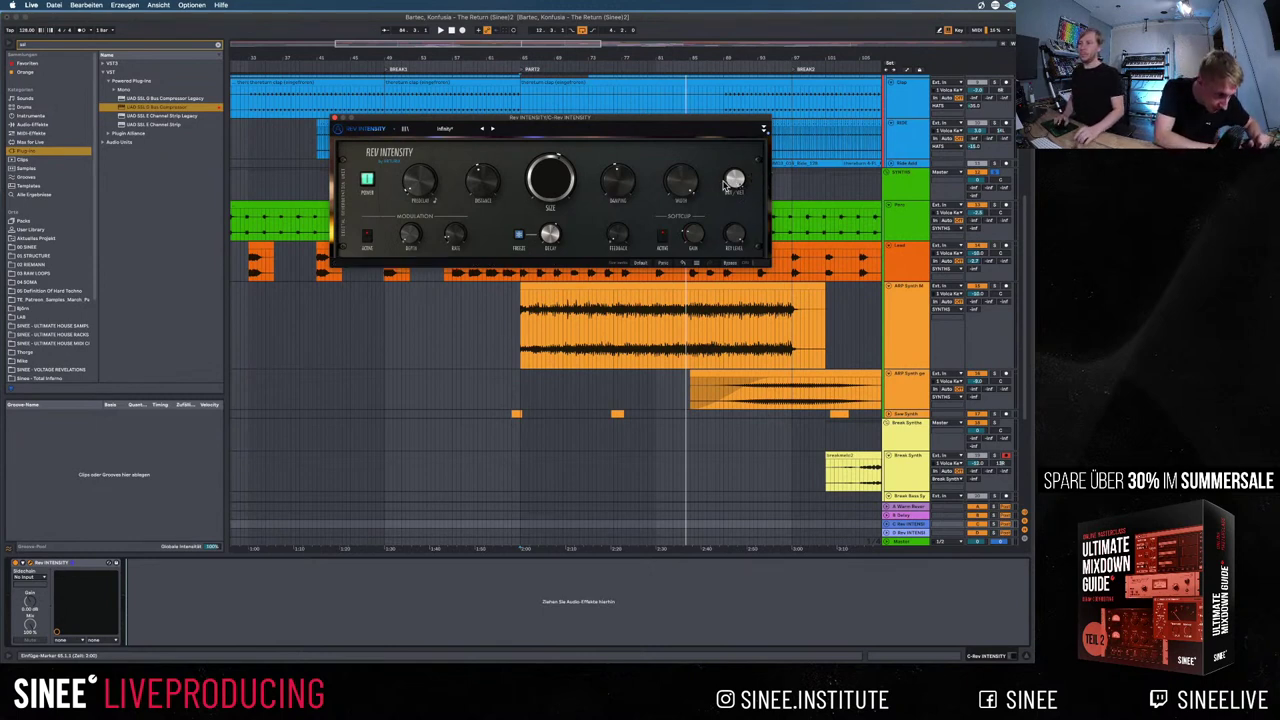
Hide the browser and move the Rev INTENSITY window below the main synth clips in the arrangement
{"action": "left_click_drag", "start_coordinate": [671, 128], "coordinate": [417, 156]}
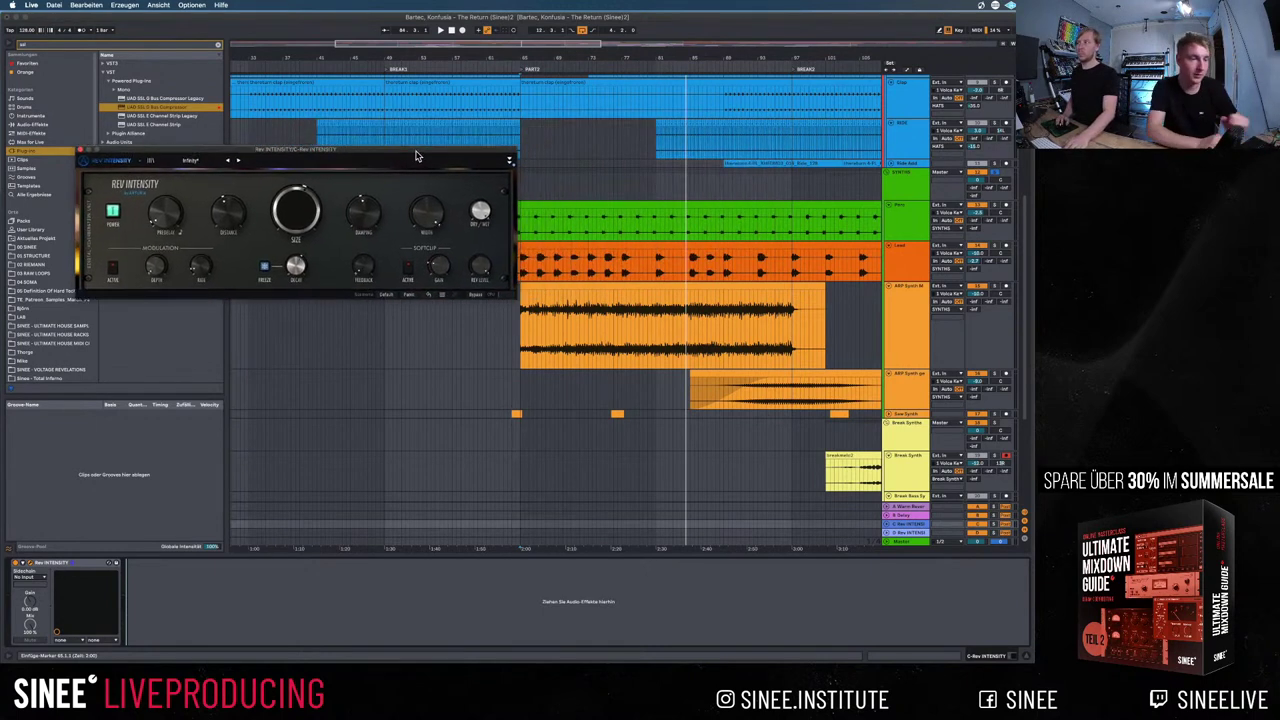
{"action": "left_click", "coordinate": [14, 46]}
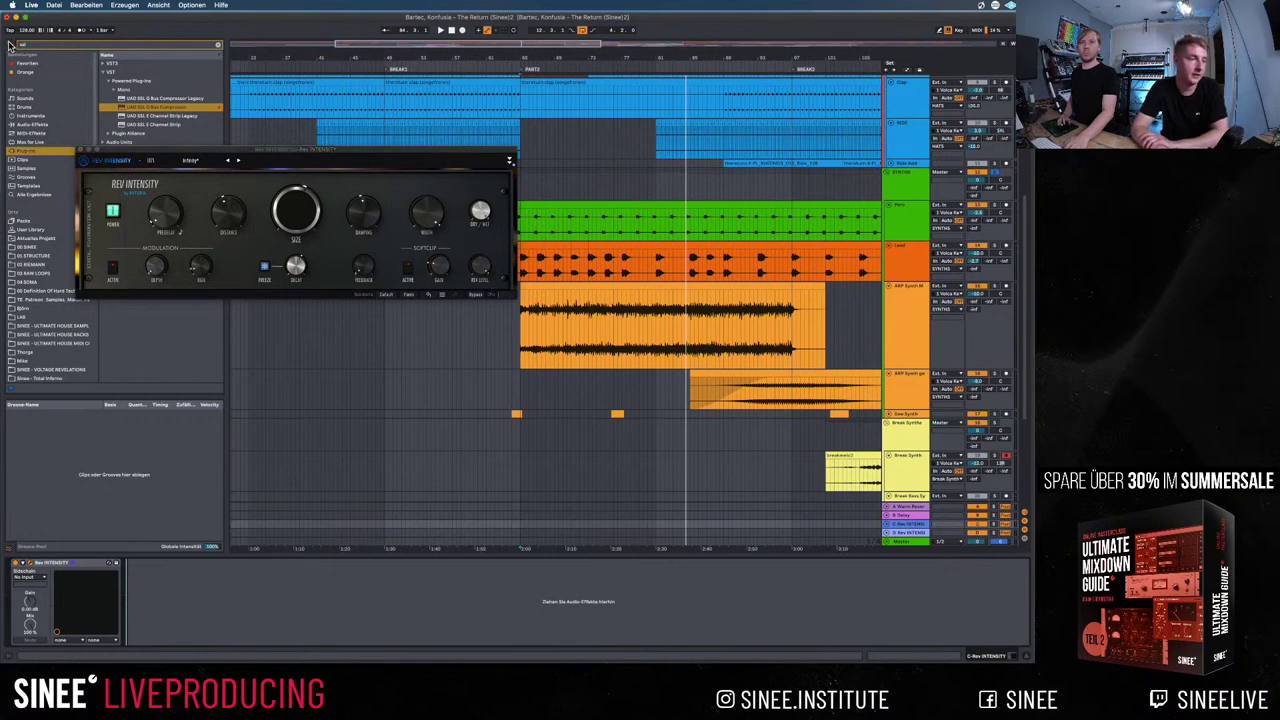
{"action": "left_click_drag", "start_coordinate": [205, 152], "coordinate": [398, 152]}
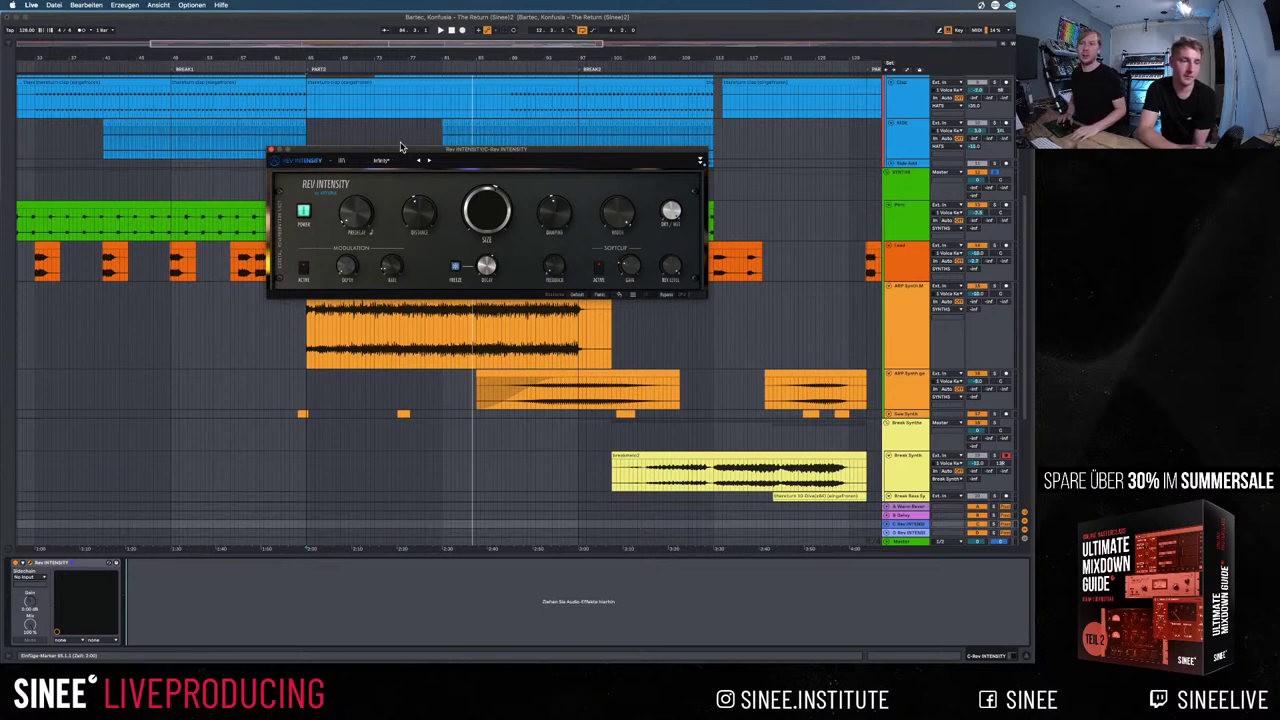
{"action": "left_click_drag", "start_coordinate": [316, 164], "coordinate": [381, 406]}
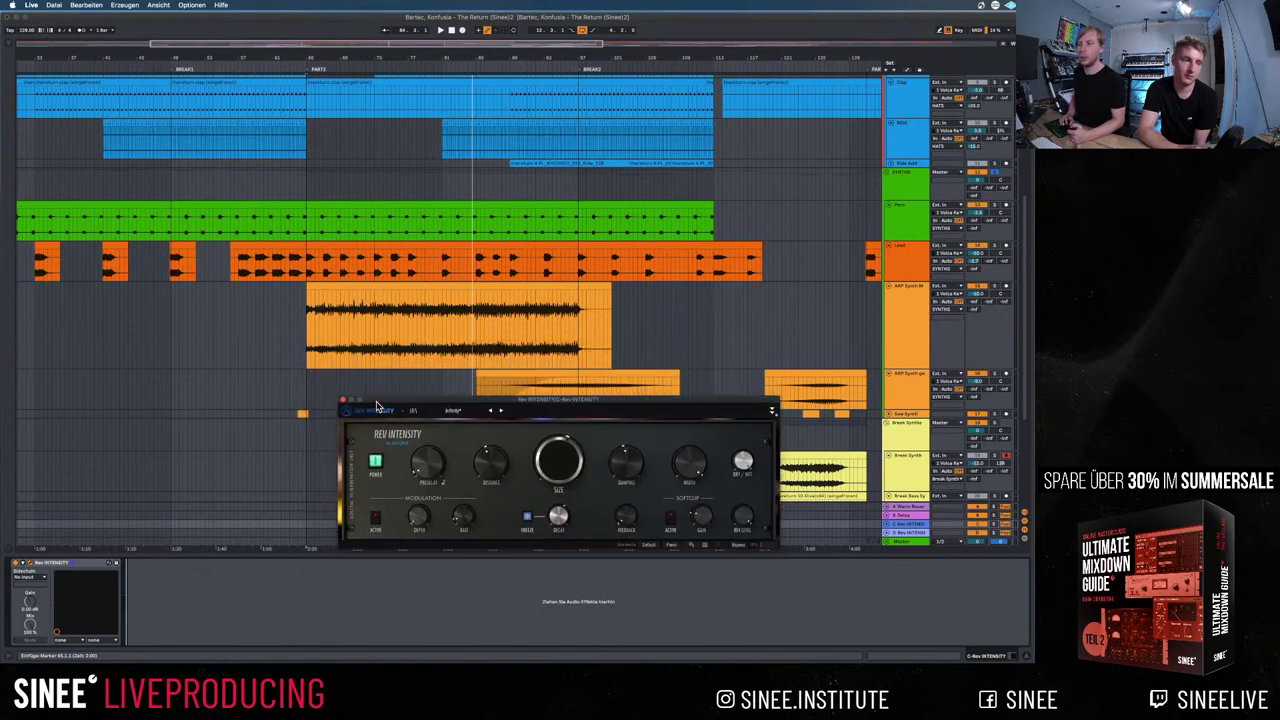
{"action": "left_click", "coordinate": [377, 396]}
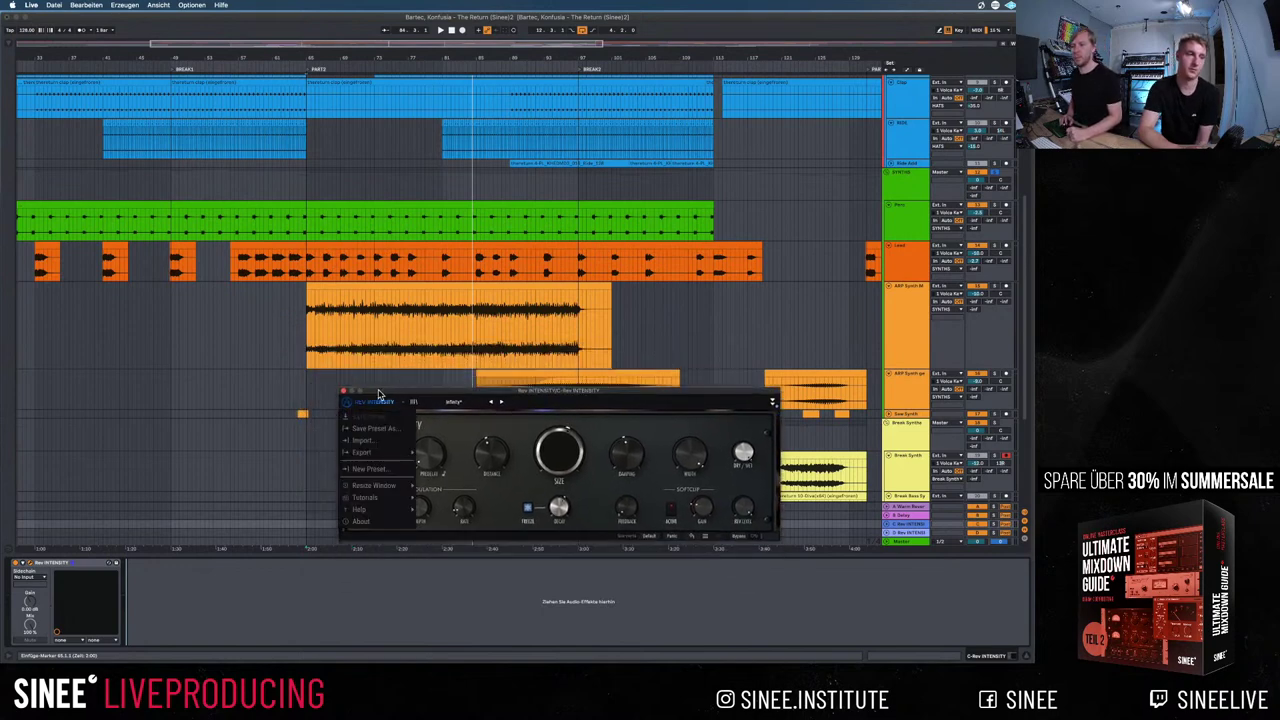
{"action": "left_click", "coordinate": [405, 395]}
{"action": "left_click_drag", "start_coordinate": [420, 396], "coordinate": [559, 406]}
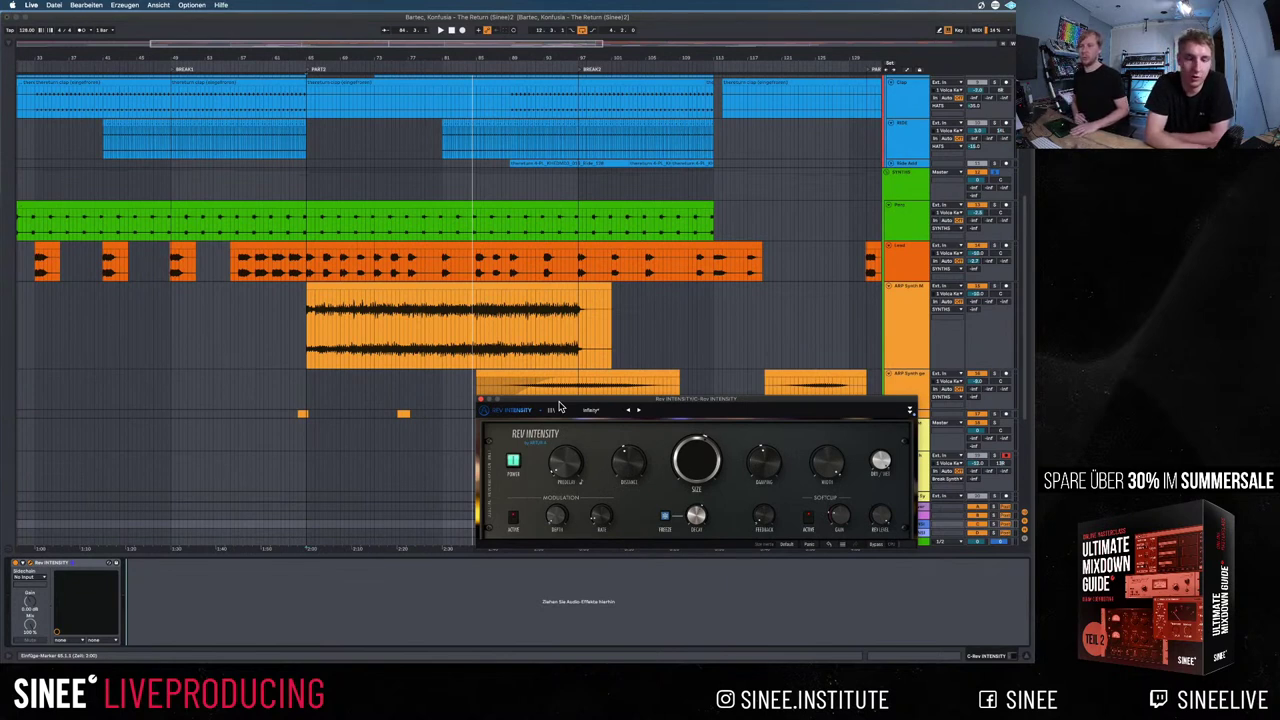
{"action": "left_click_drag", "start_coordinate": [559, 406], "coordinate": [468, 452]}
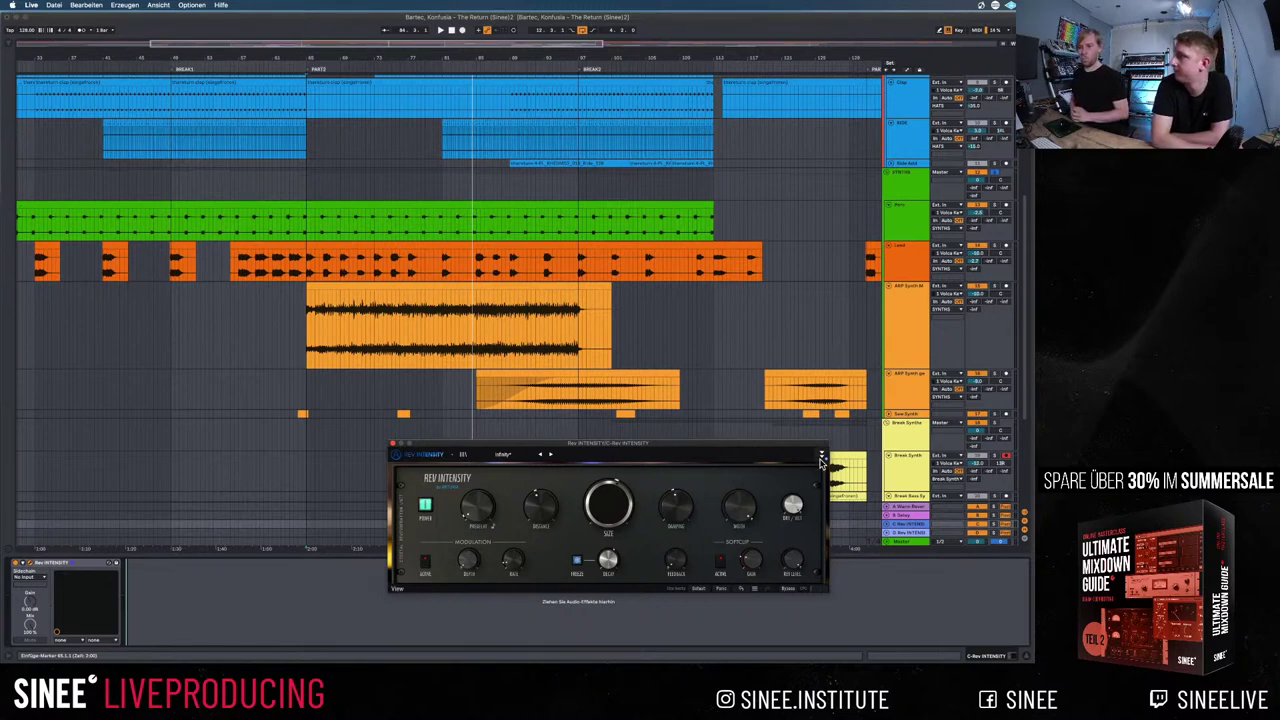
Open bx_meter from the Master's devices and play the soloed SYNTHS group from about bar 81
{"action": "left_click", "coordinate": [307, 185]}
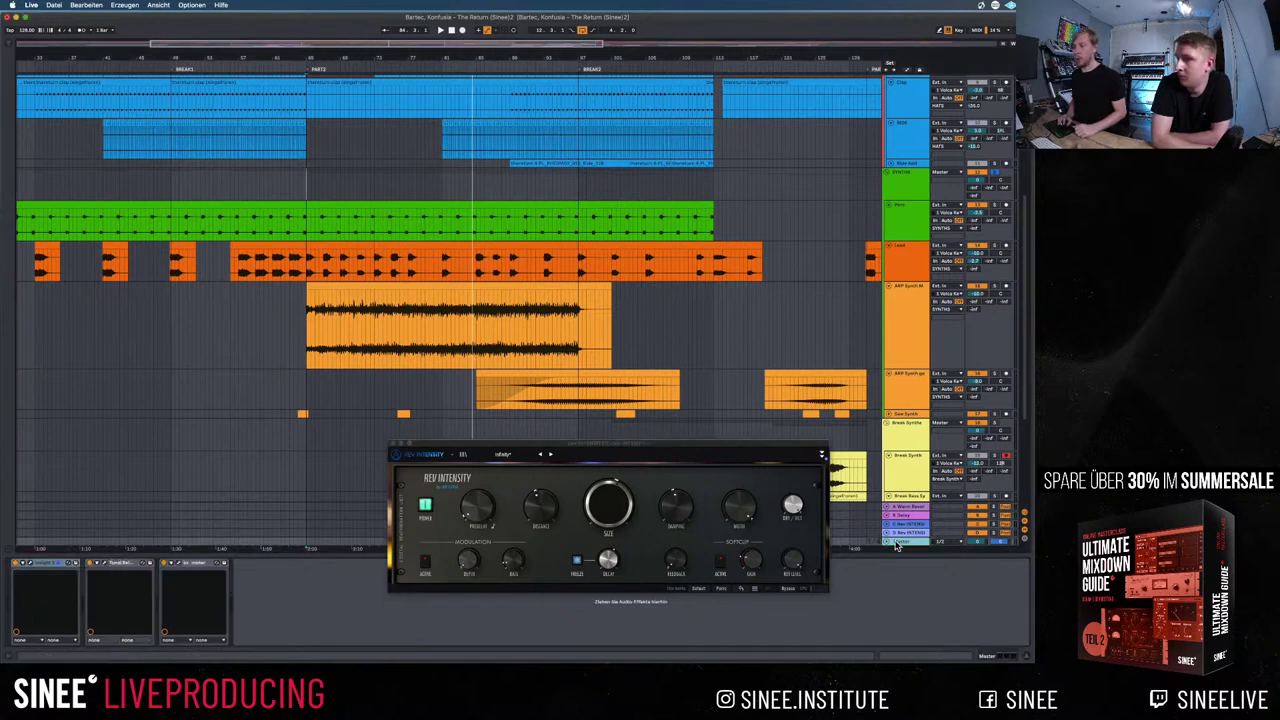
{"action": "left_click", "coordinate": [183, 562]}
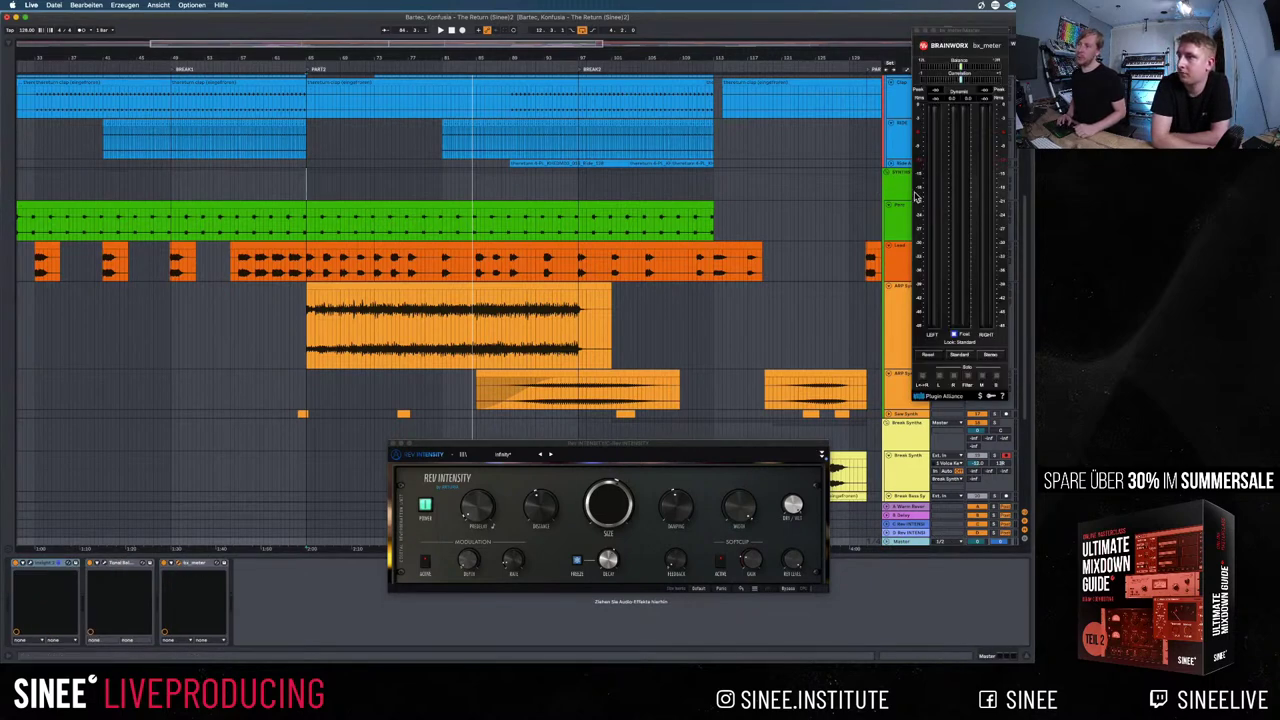
{"action": "left_click", "coordinate": [446, 190]}
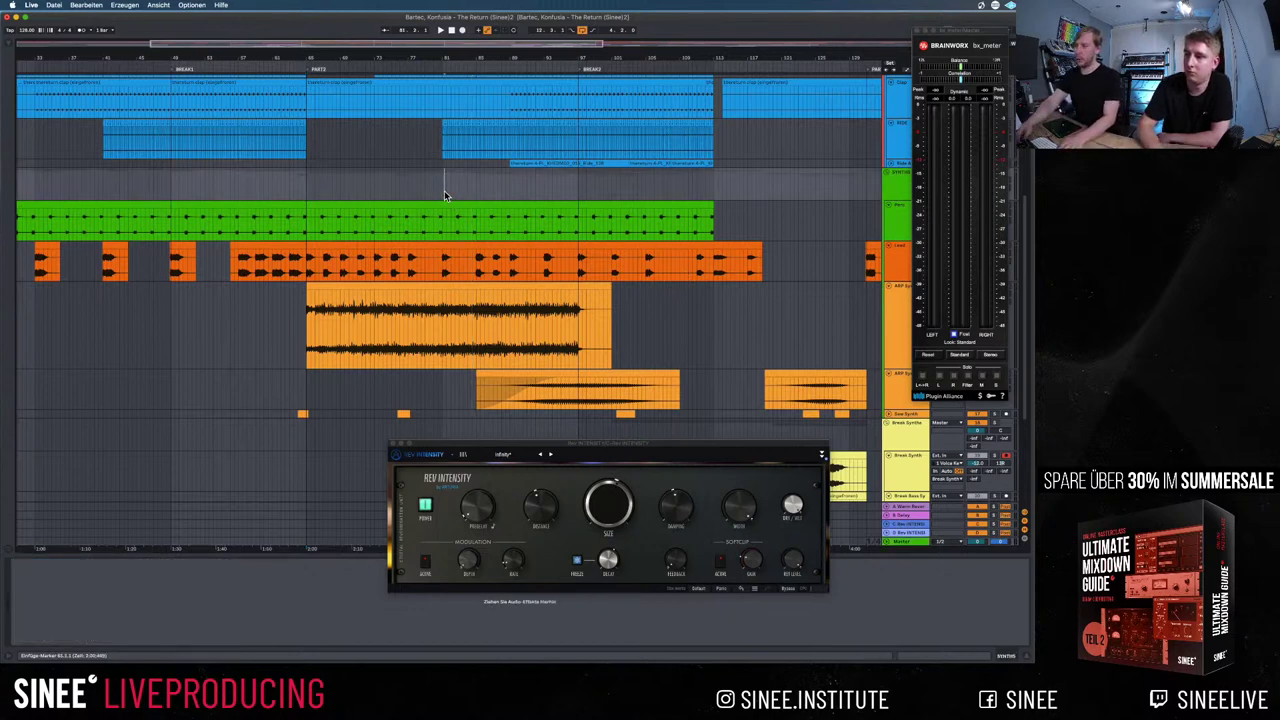
{"action": "key", "text": "space"}
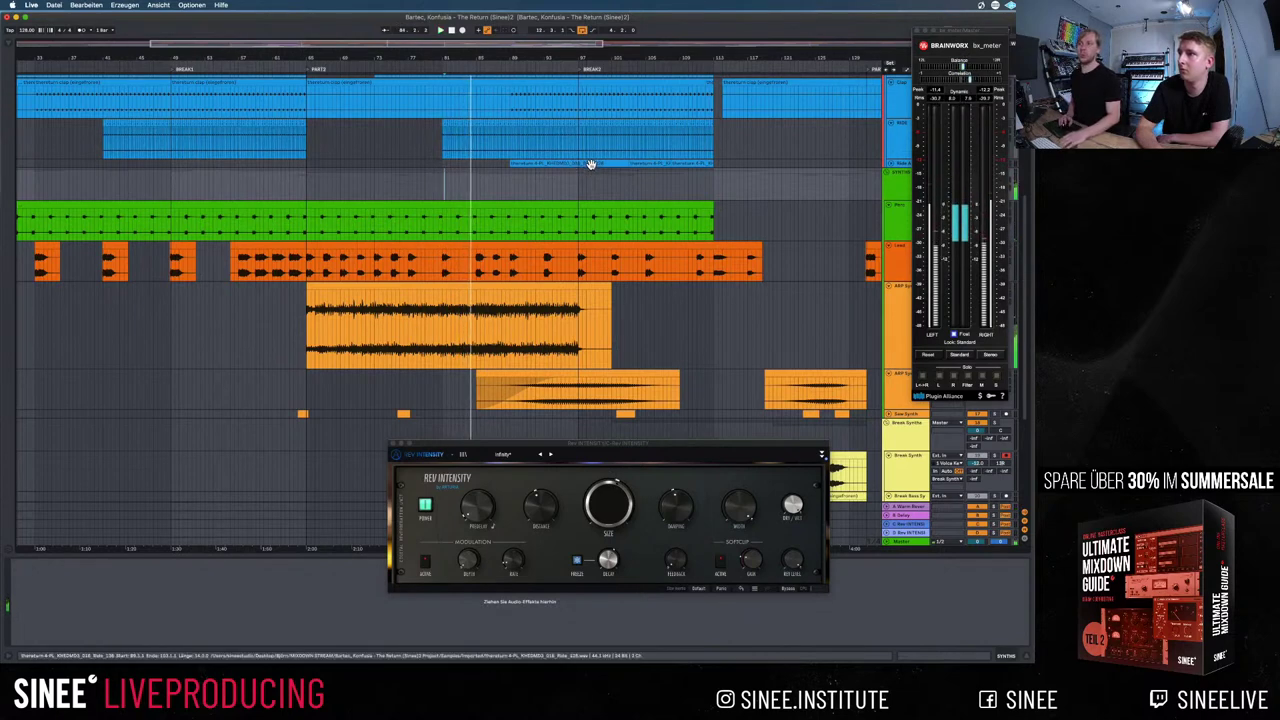
Check the levels on bx_meter while playing from about bar 52 and again from about bar 44, and close the meter
{"action": "left_click", "coordinate": [203, 170]}
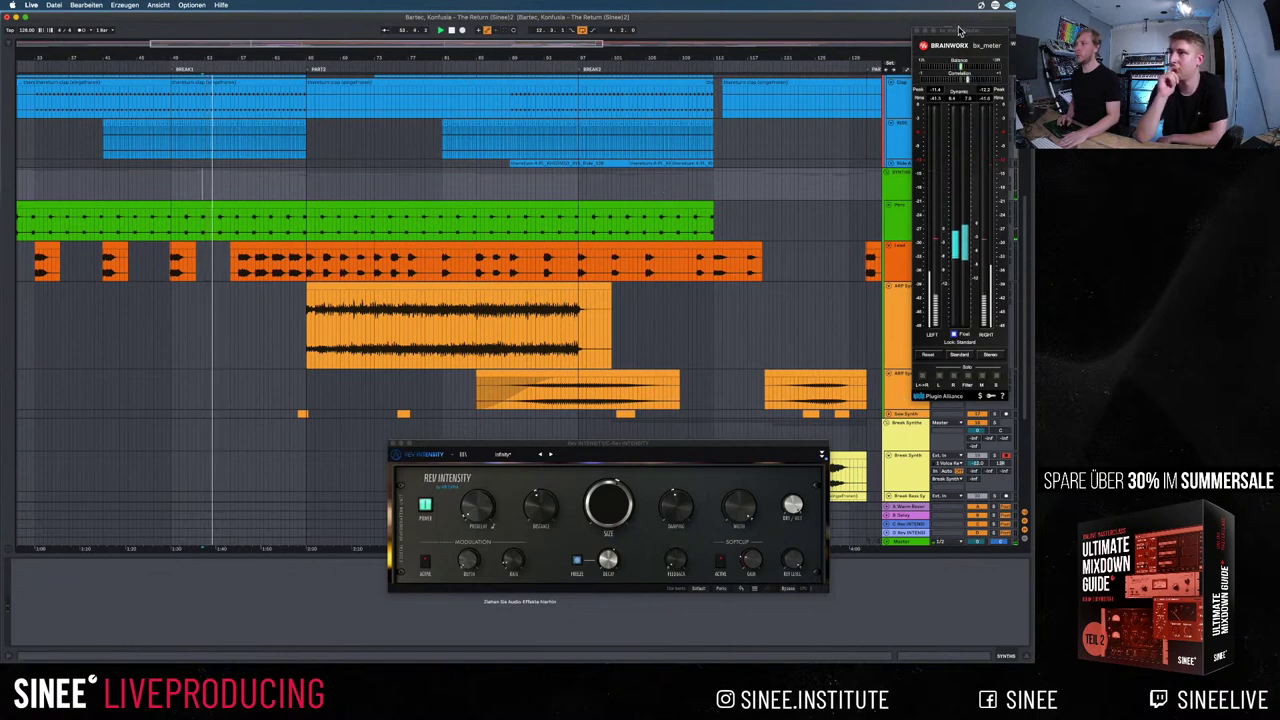
{"action": "left_click_drag", "start_coordinate": [957, 37], "coordinate": [684, 80]}
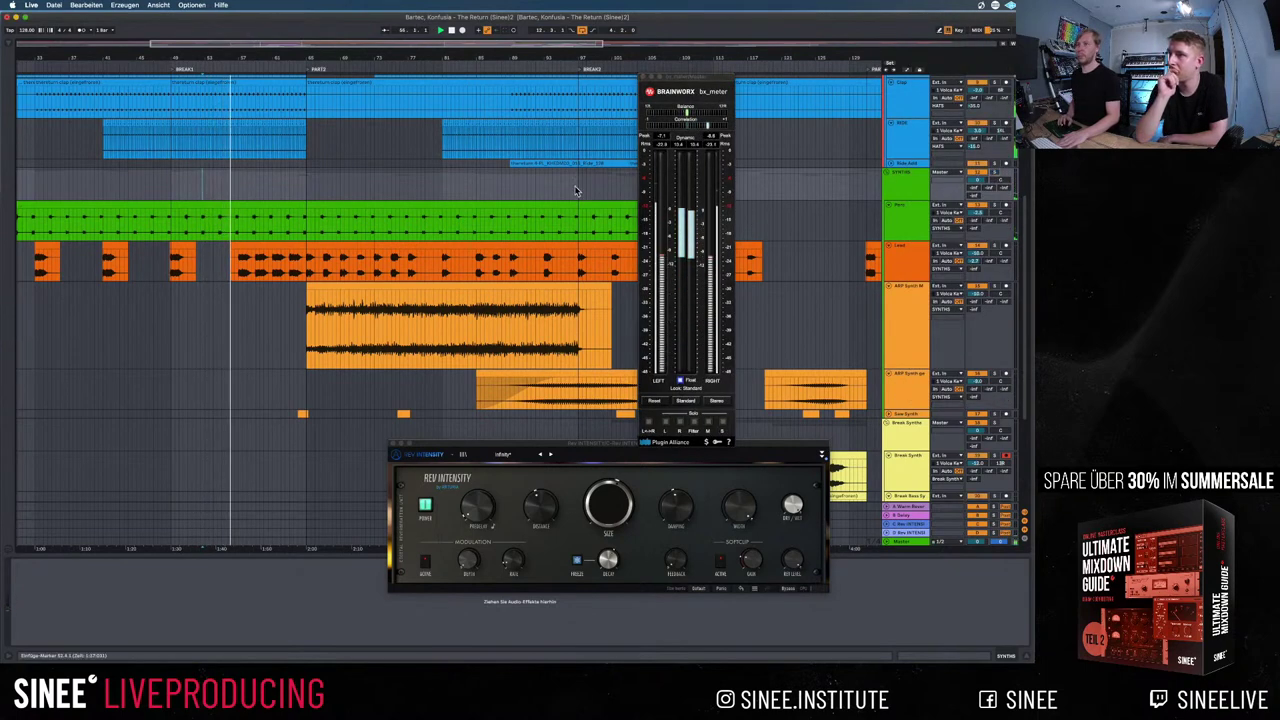
{"action": "left_click", "coordinate": [134, 168]}
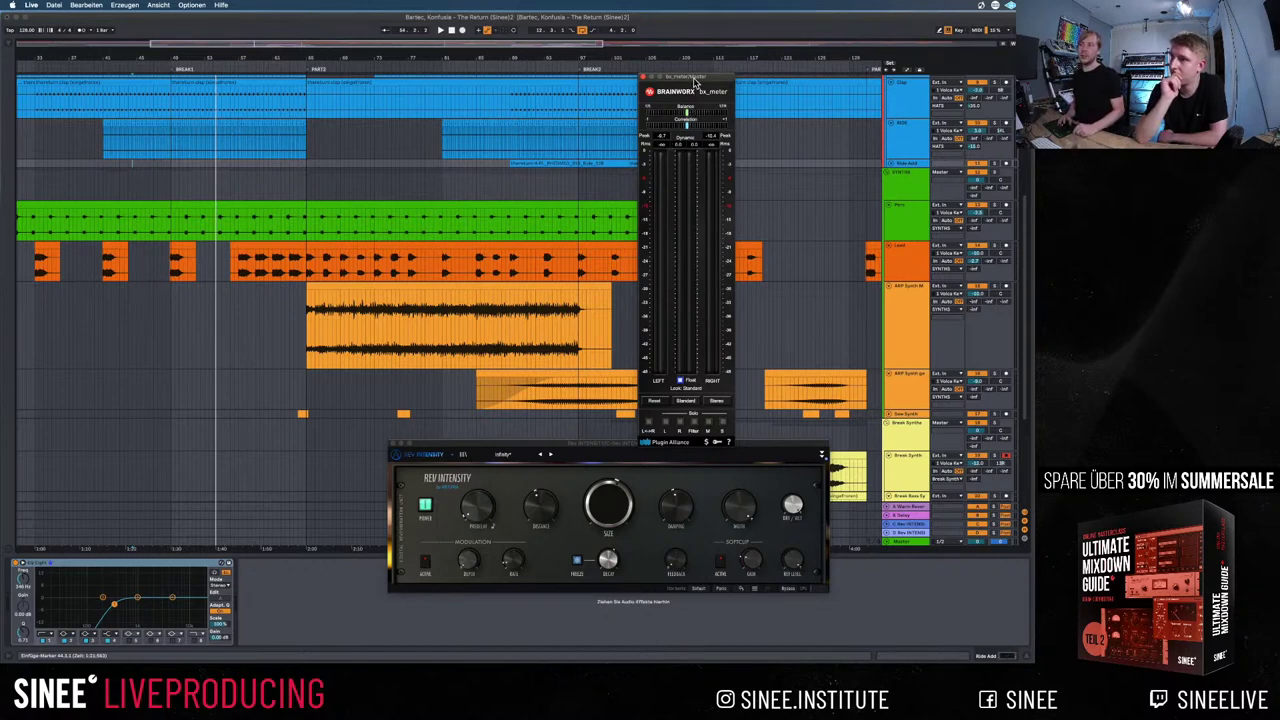
{"action": "left_click_drag", "start_coordinate": [705, 80], "coordinate": [854, 72]}
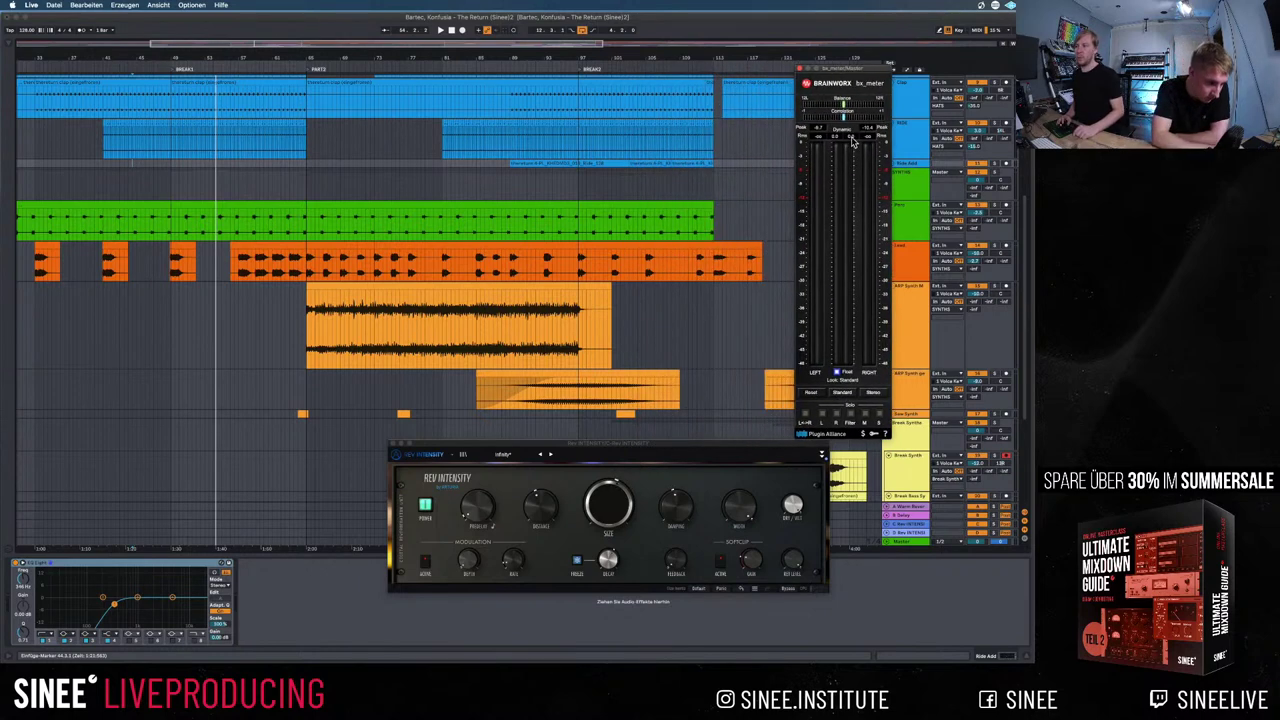
{"action": "left_click", "coordinate": [801, 69]}
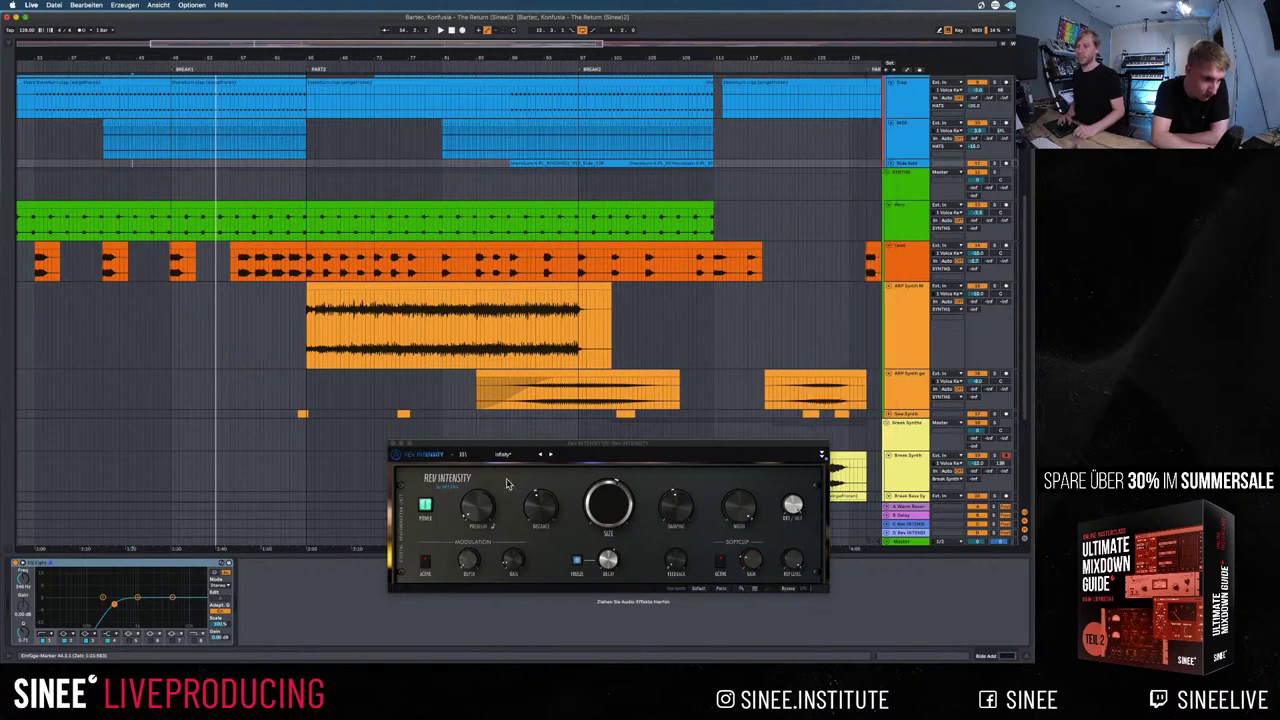
Shift the Rev INTENSITY window aside, set the playback start at about bar 65 on the Lead clip, and solo the Lead track
{"action": "left_click_drag", "start_coordinate": [490, 448], "coordinate": [428, 440]}
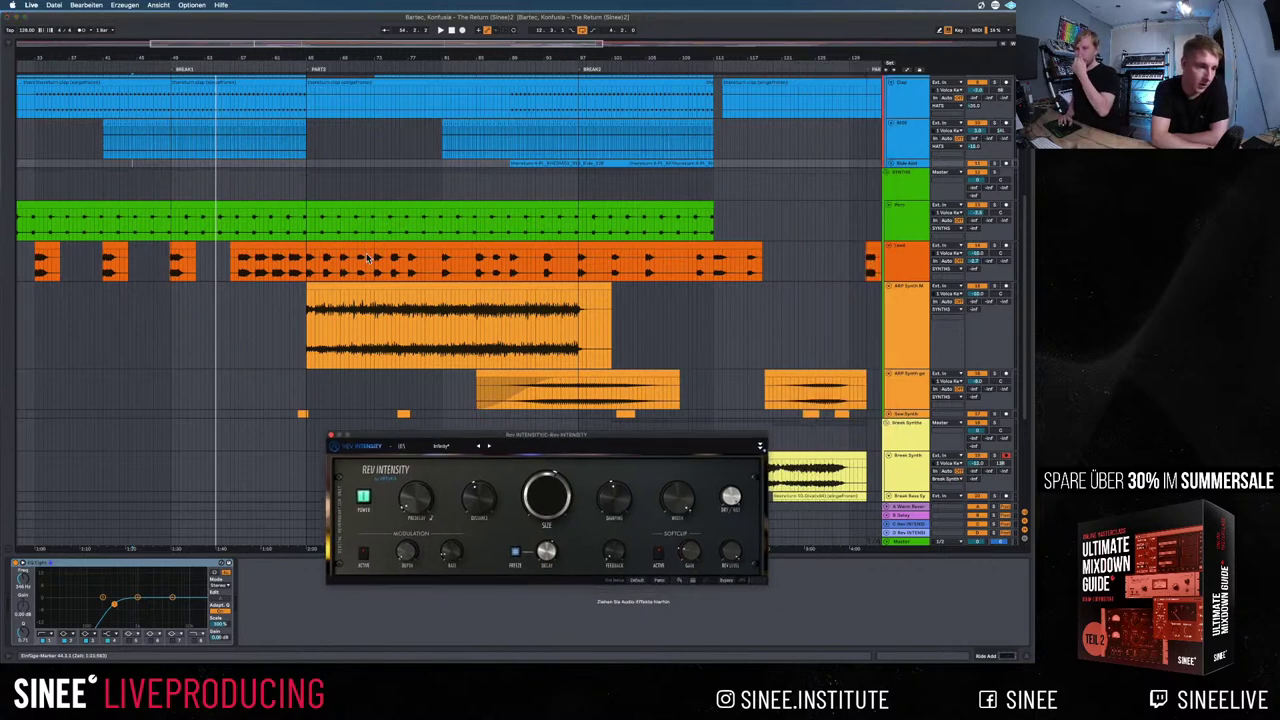
{"action": "left_click", "coordinate": [309, 265]}
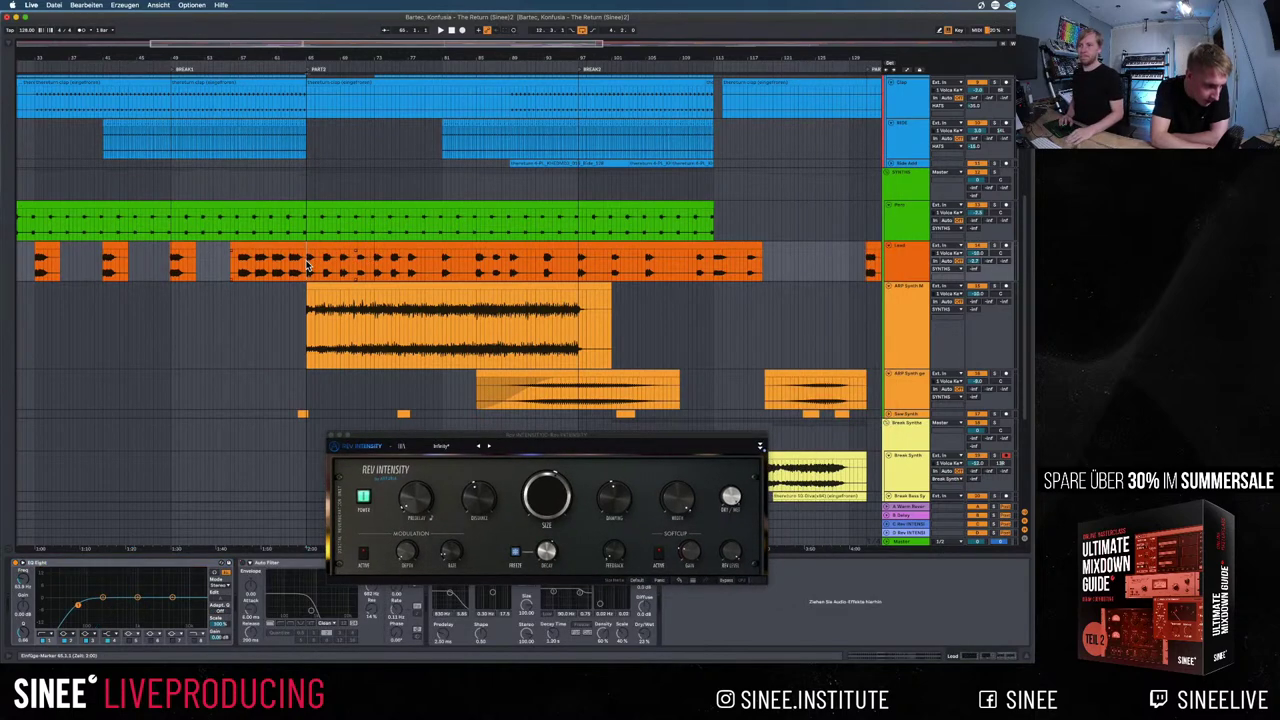
{"action": "left_click", "coordinate": [995, 246]}
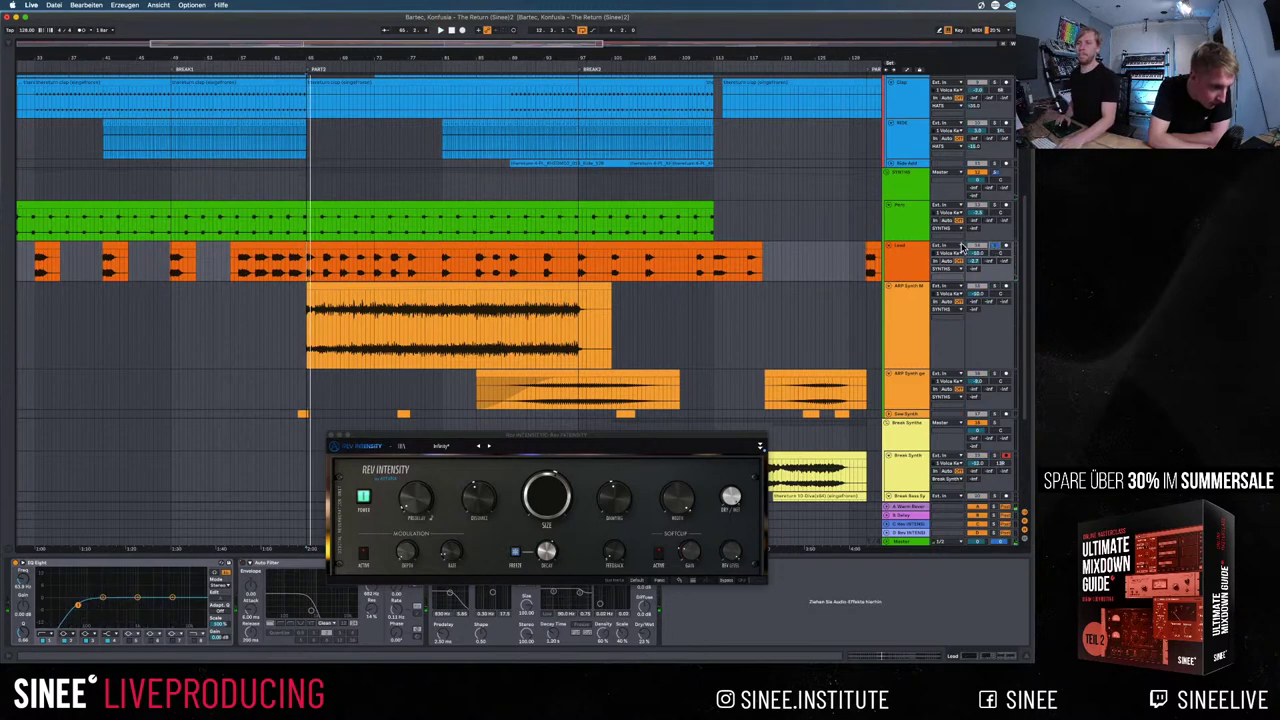
Show all browser favourites without a search filter and insert Neutron 3 Equalizer after EQ Eight on the Lead track
{"action": "left_click", "coordinate": [10, 46]}
{"action": "left_click", "coordinate": [40, 63]}
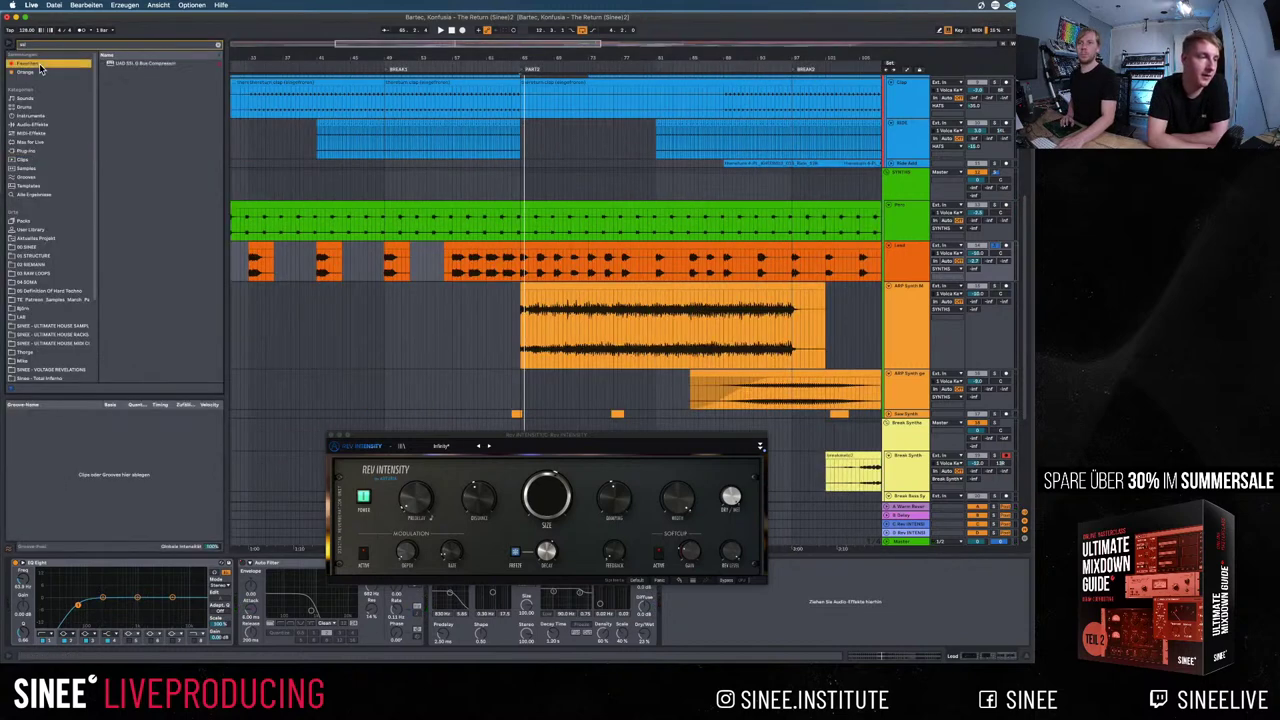
{"action": "left_click", "coordinate": [218, 46]}
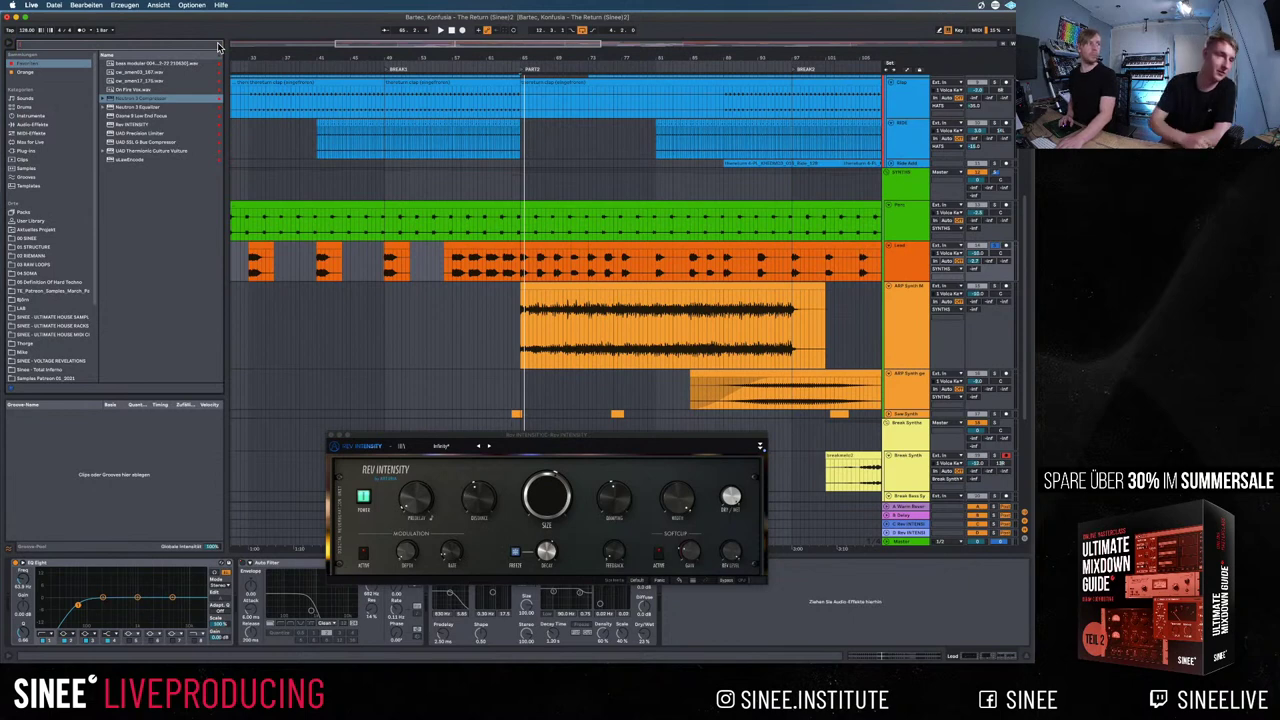
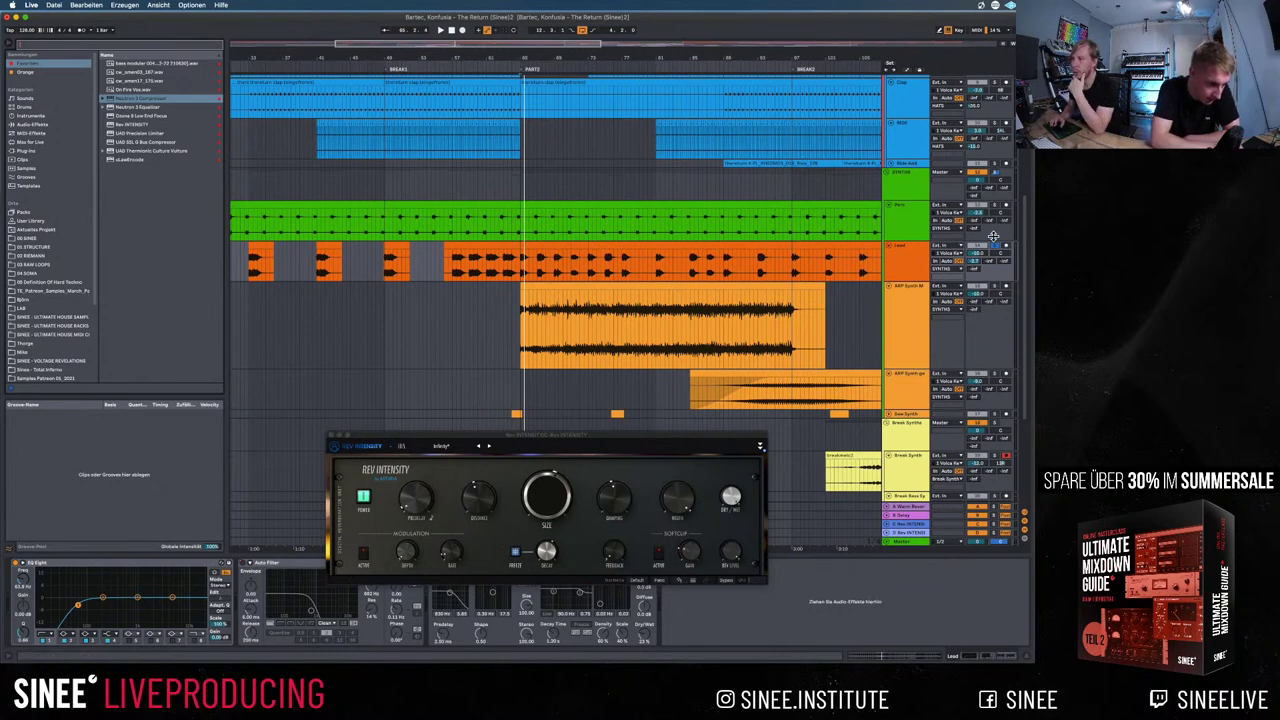
{"action": "left_click", "coordinate": [908, 257]}
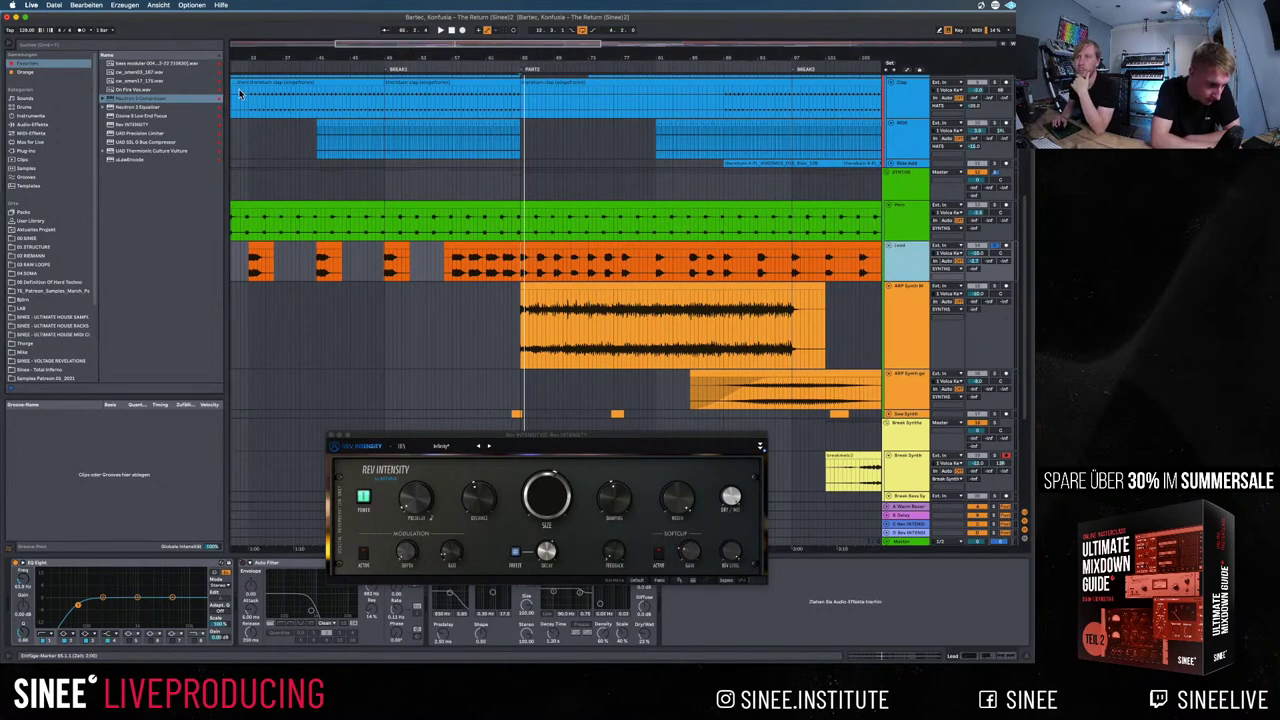
{"action": "left_click_drag", "start_coordinate": [155, 107], "coordinate": [160, 118]}
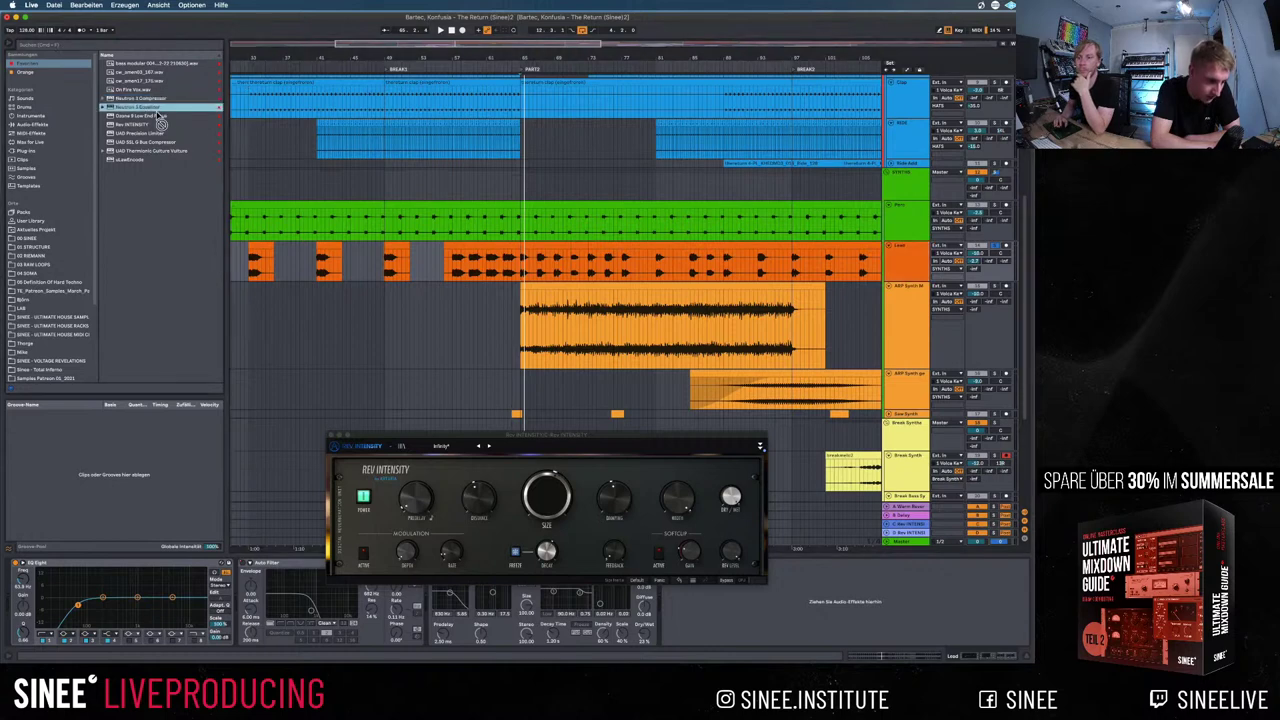
{"action": "left_click_drag", "start_coordinate": [265, 433], "coordinate": [263, 602]}
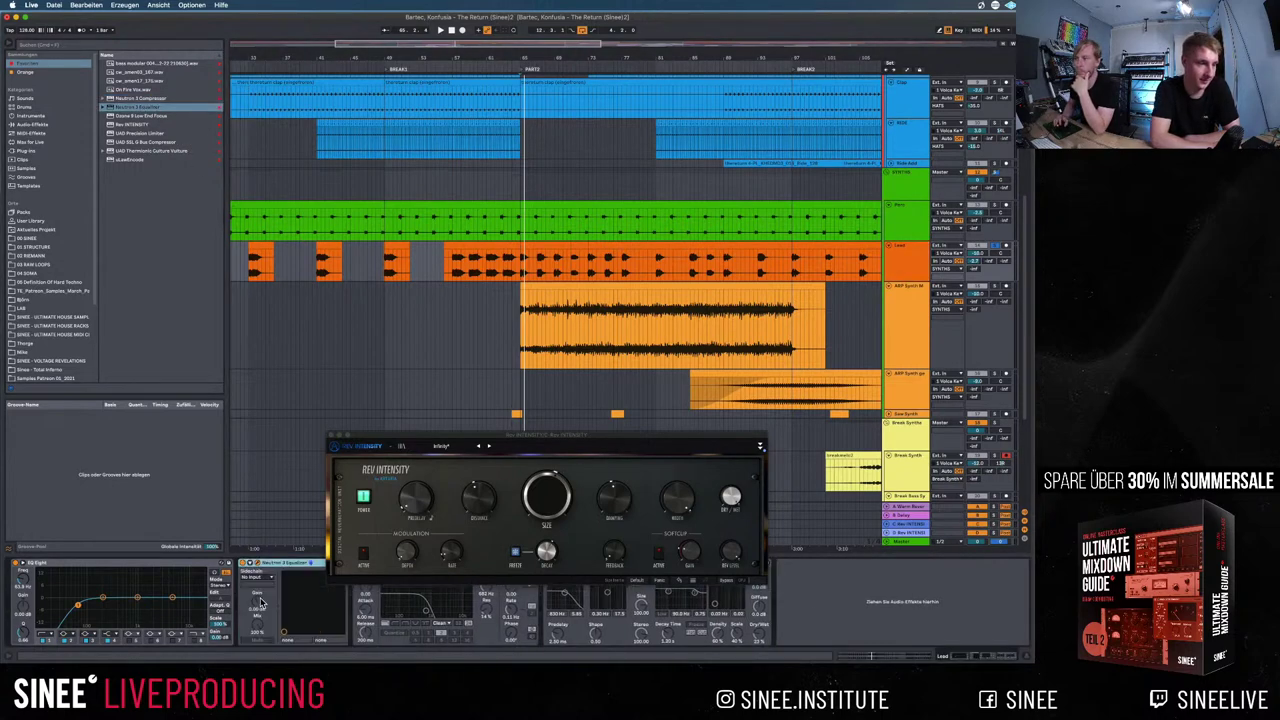
Insert Neutron 3 Equalizer after EQ Eight on the ARP Synth Mel track and arrange both Neutron windows side by side above Rev INTENSITY
{"action": "left_click", "coordinate": [895, 305]}
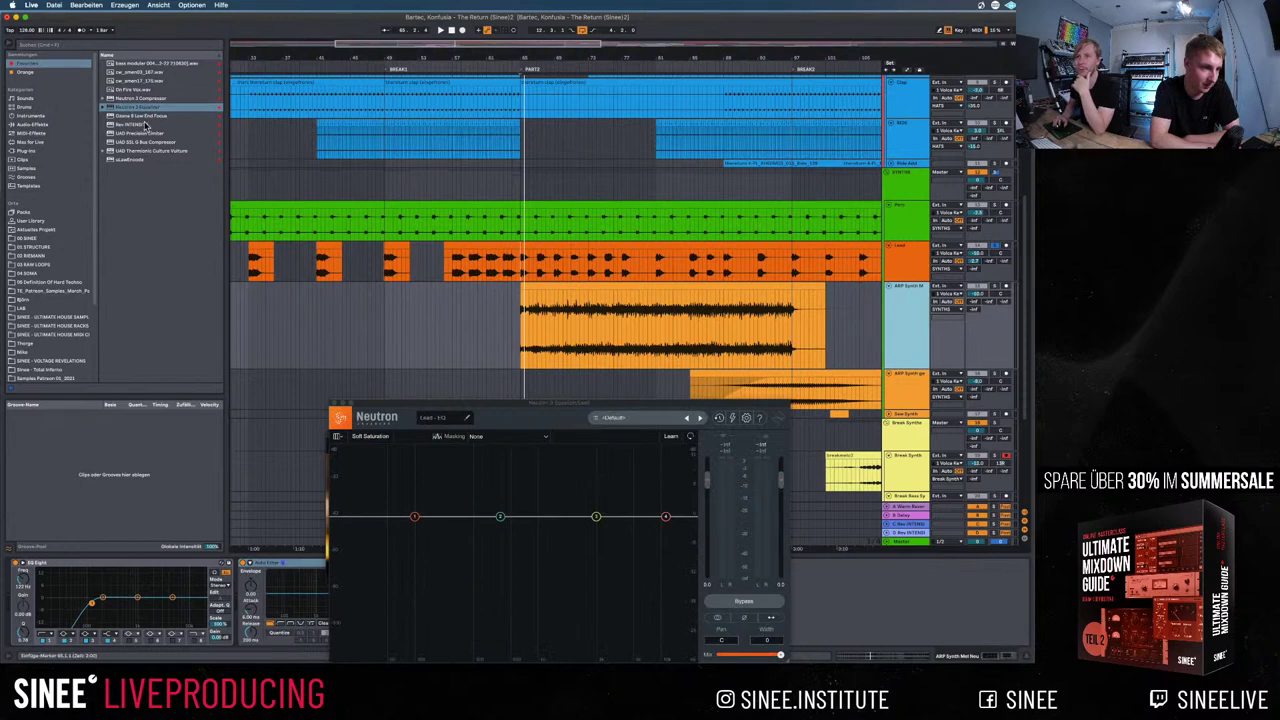
{"action": "left_click_drag", "start_coordinate": [137, 107], "coordinate": [255, 585]}
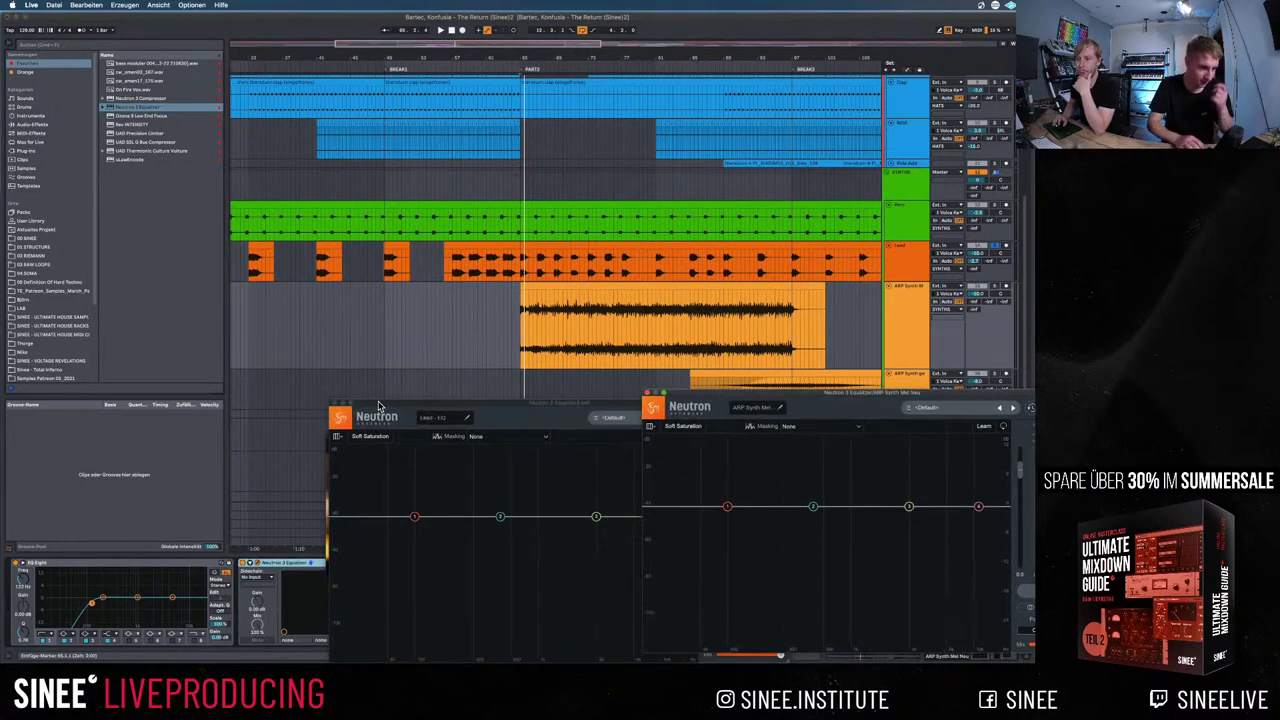
{"action": "left_click_drag", "start_coordinate": [378, 405], "coordinate": [135, 240]}
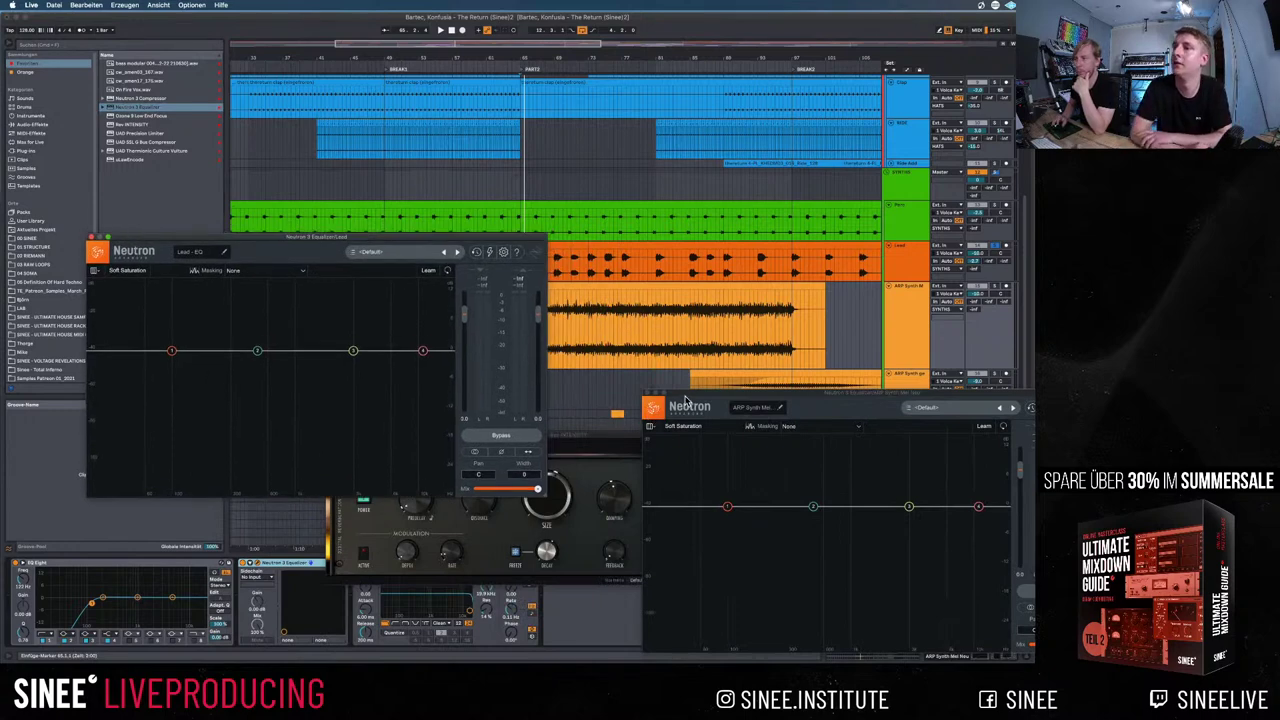
{"action": "left_click_drag", "start_coordinate": [686, 401], "coordinate": [639, 259]}
{"action": "left_click_drag", "start_coordinate": [475, 240], "coordinate": [423, 226]}
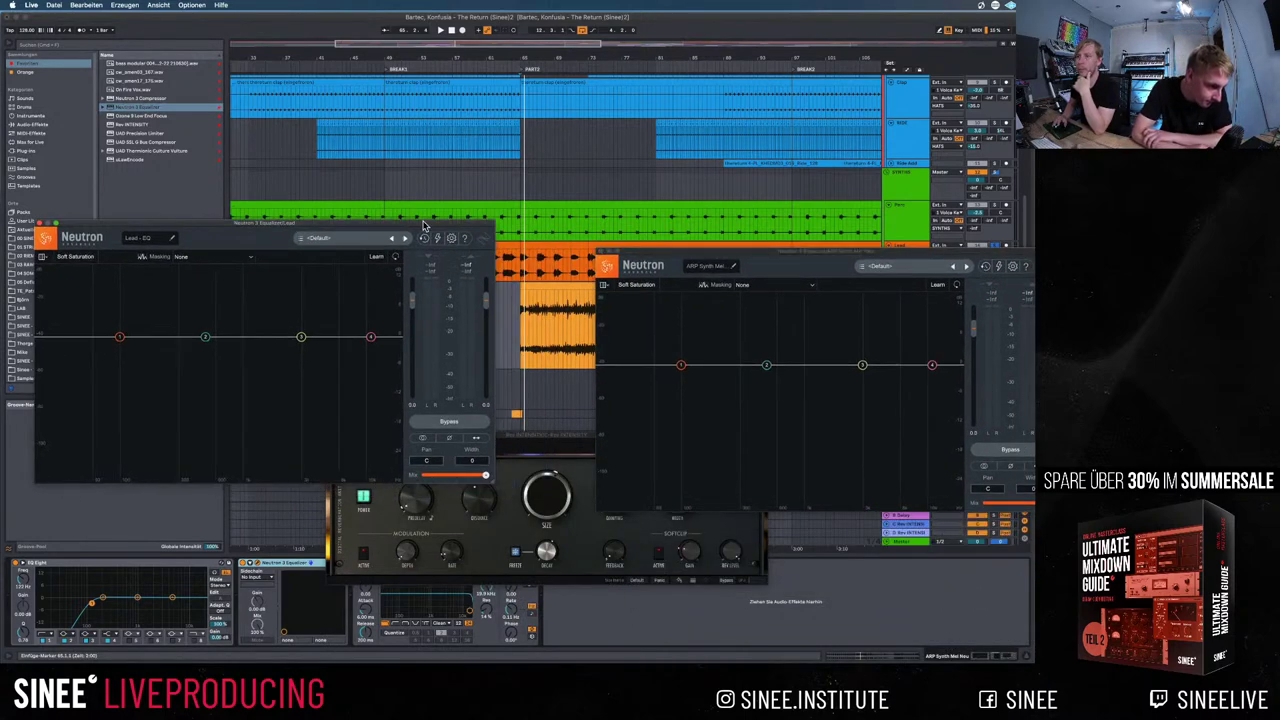
{"action": "left_click_drag", "start_coordinate": [662, 262], "coordinate": [611, 210]}
{"action": "left_click_drag", "start_coordinate": [537, 434], "coordinate": [543, 497]}
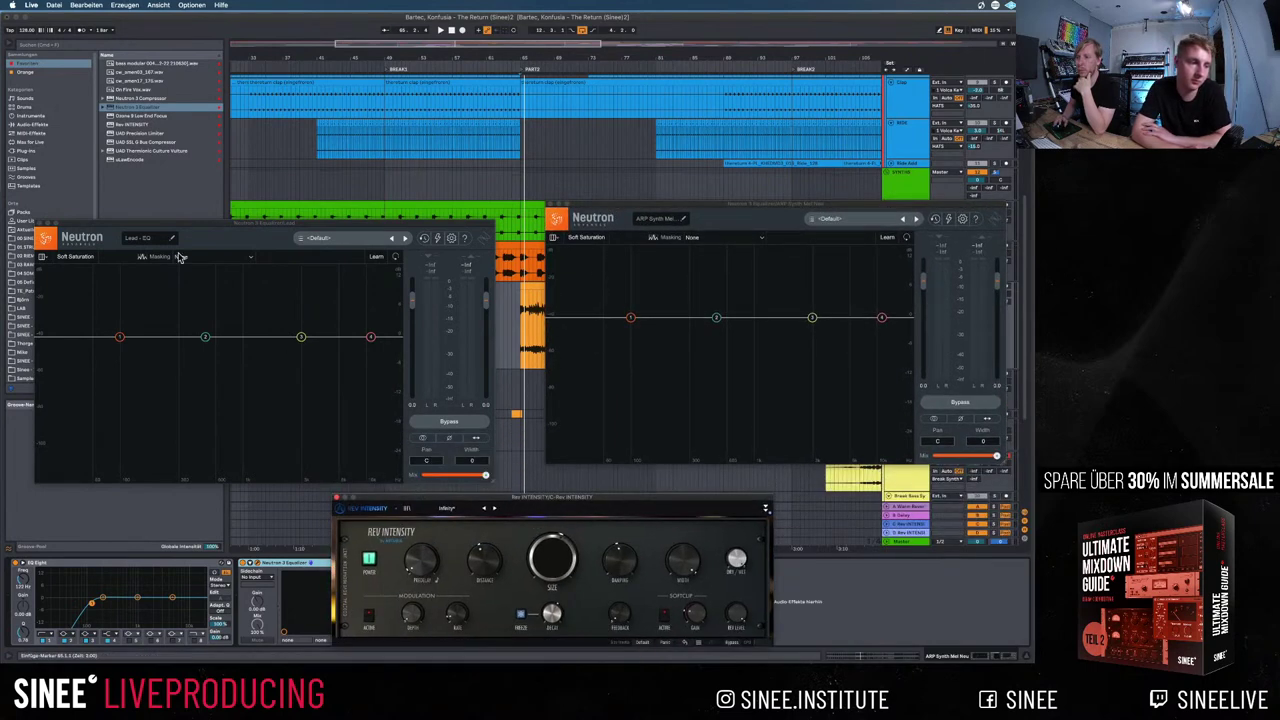
Close both Neutron windows and move the Rev INTENSITY window below the synth clips
{"action": "left_click", "coordinate": [40, 227]}
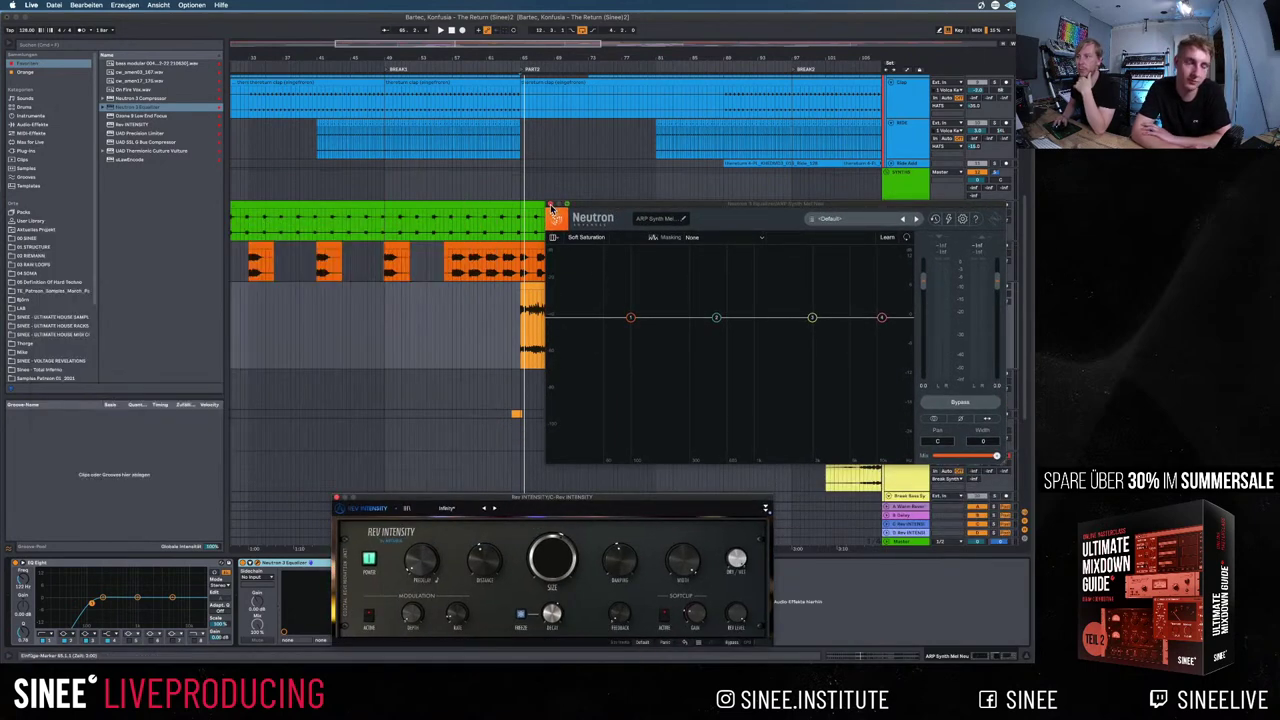
{"action": "left_click", "coordinate": [552, 209]}
{"action": "left_click_drag", "start_coordinate": [549, 492], "coordinate": [427, 384]}
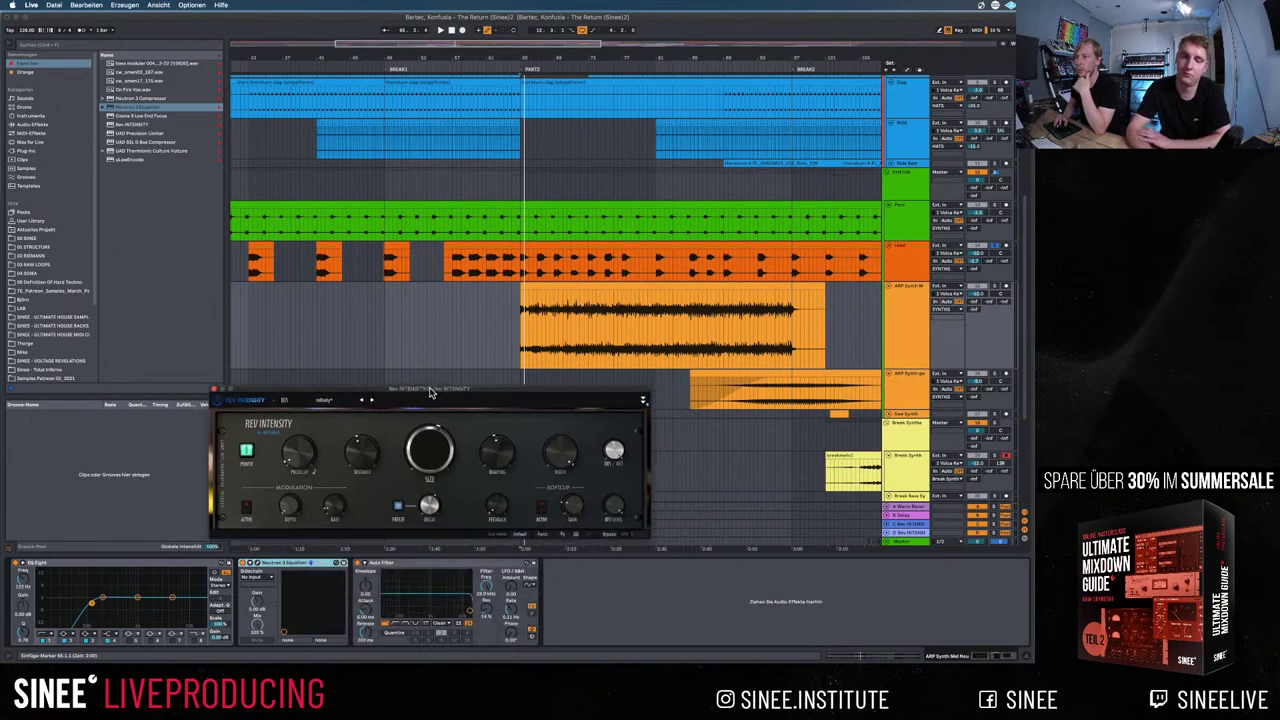
Listen to the Lead with the ARP Synth soloed from about bar 73, and from about bar 66 with Perc soloed too
{"action": "left_click", "coordinate": [907, 318]}
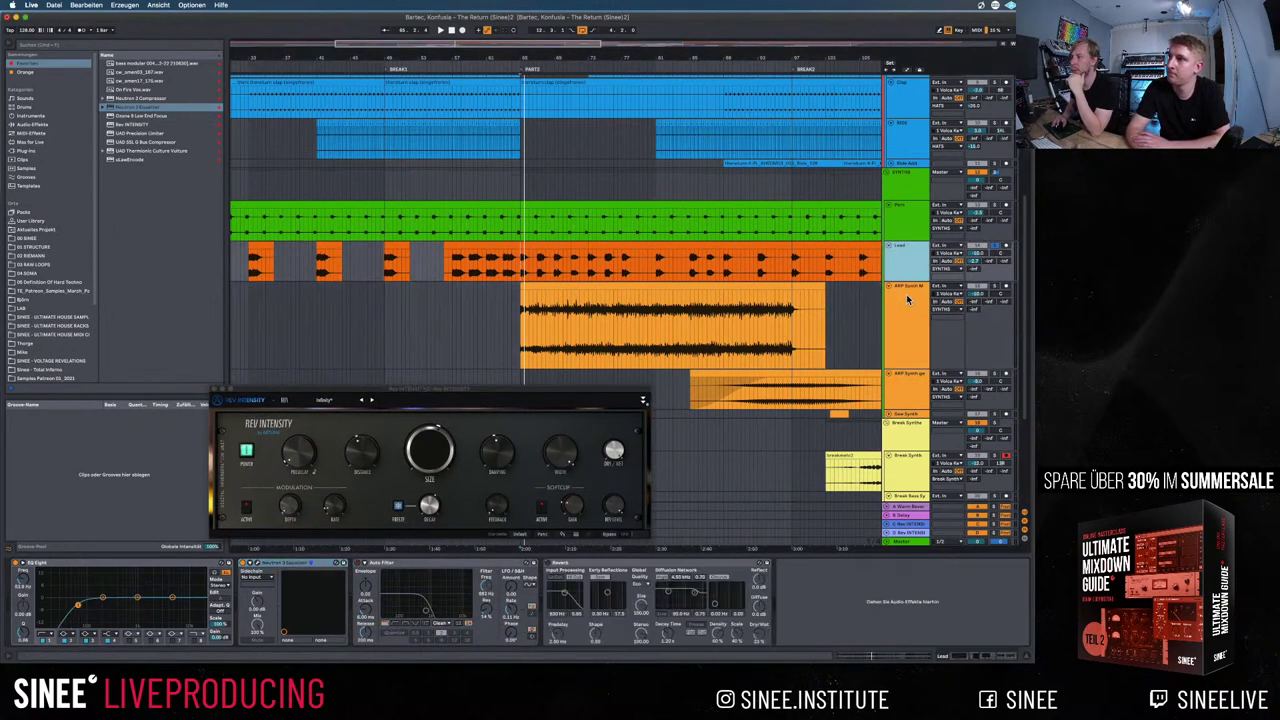
{"action": "left_click", "coordinate": [591, 273]}
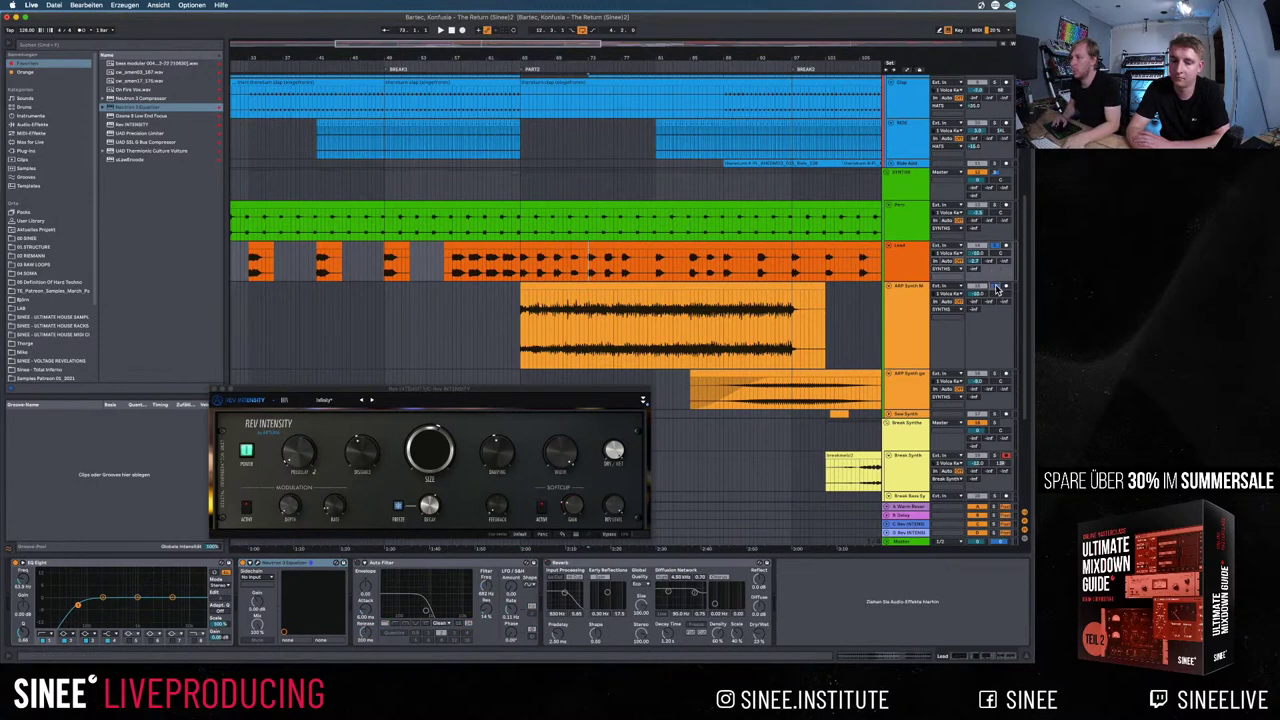
{"action": "key", "text": "space"}
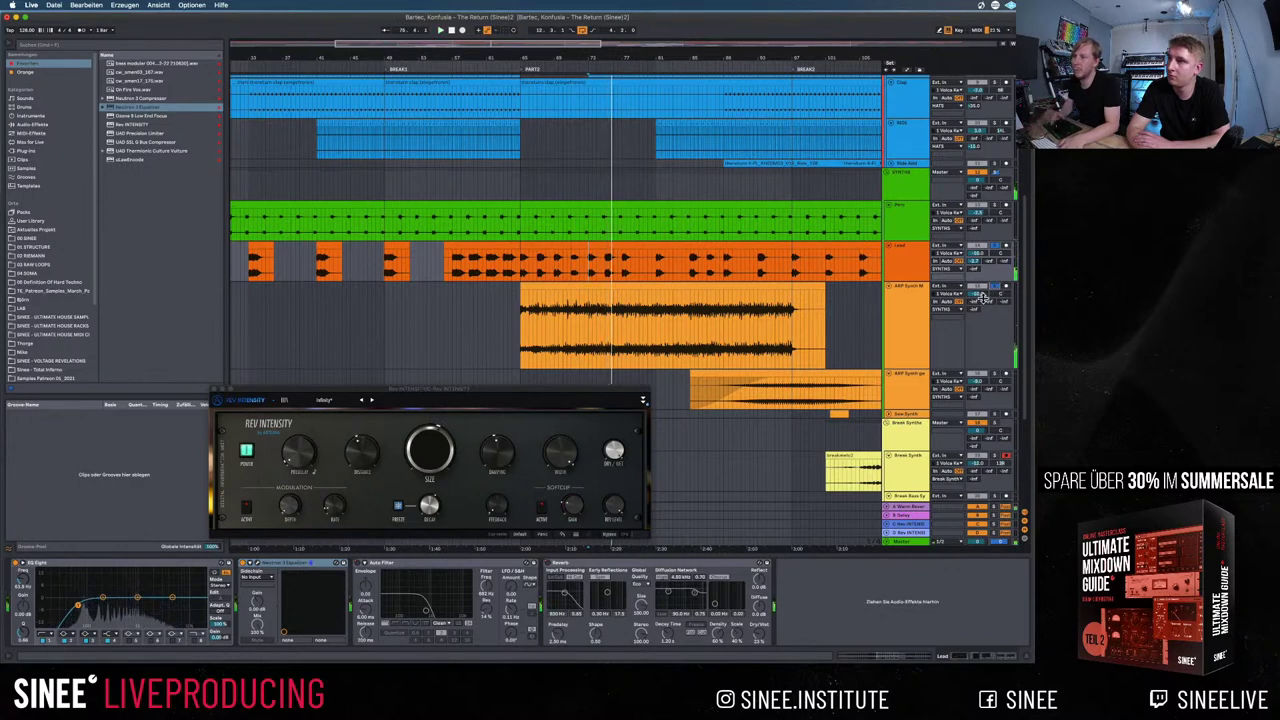
{"action": "key", "text": "space"}
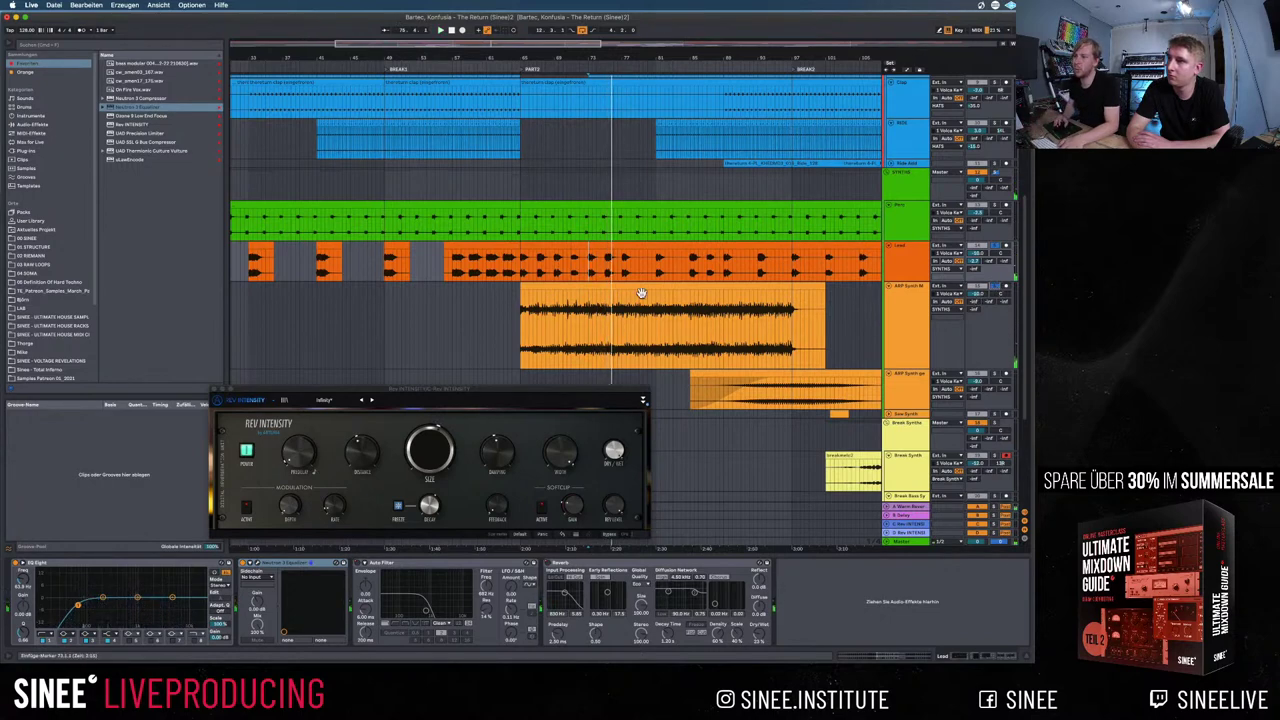
{"action": "left_click", "coordinate": [533, 230]}
{"action": "key", "text": "space"}
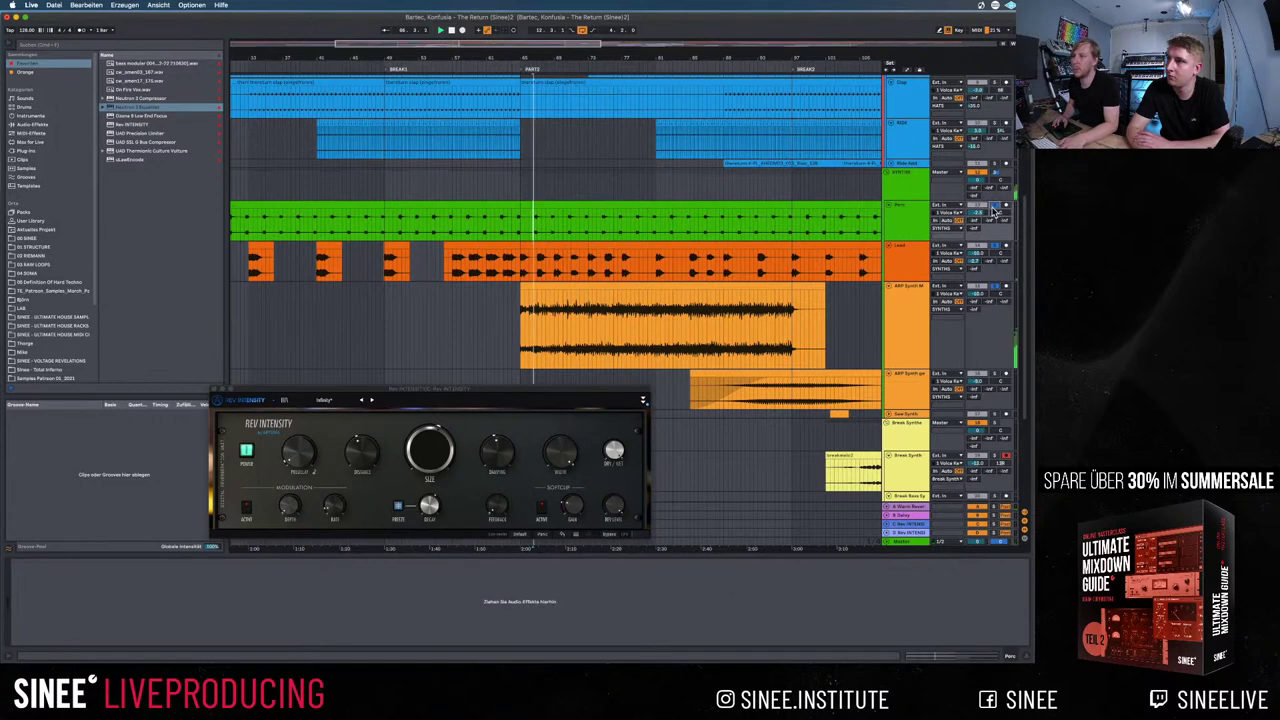
{"action": "left_click", "coordinate": [633, 231]}
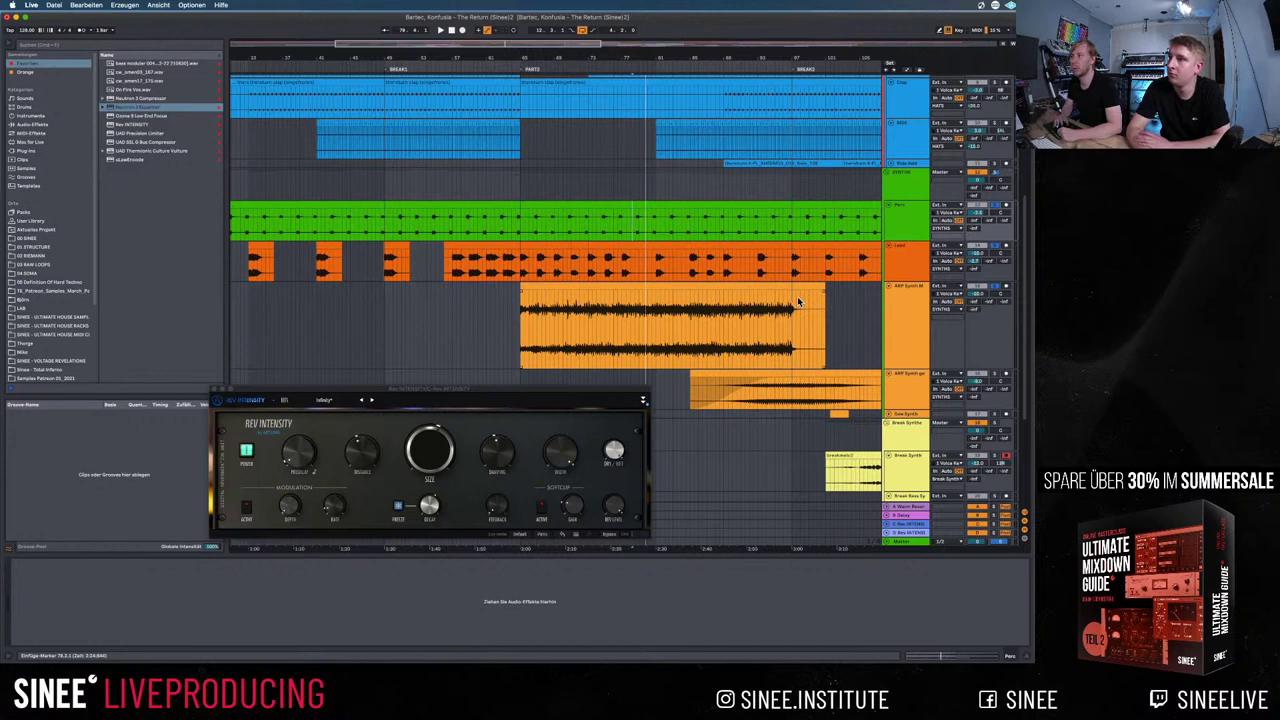
Examine the devices on the Warm Reverb return track A and move the Rev INTENSITY window up
{"action": "left_click", "coordinate": [903, 181]}
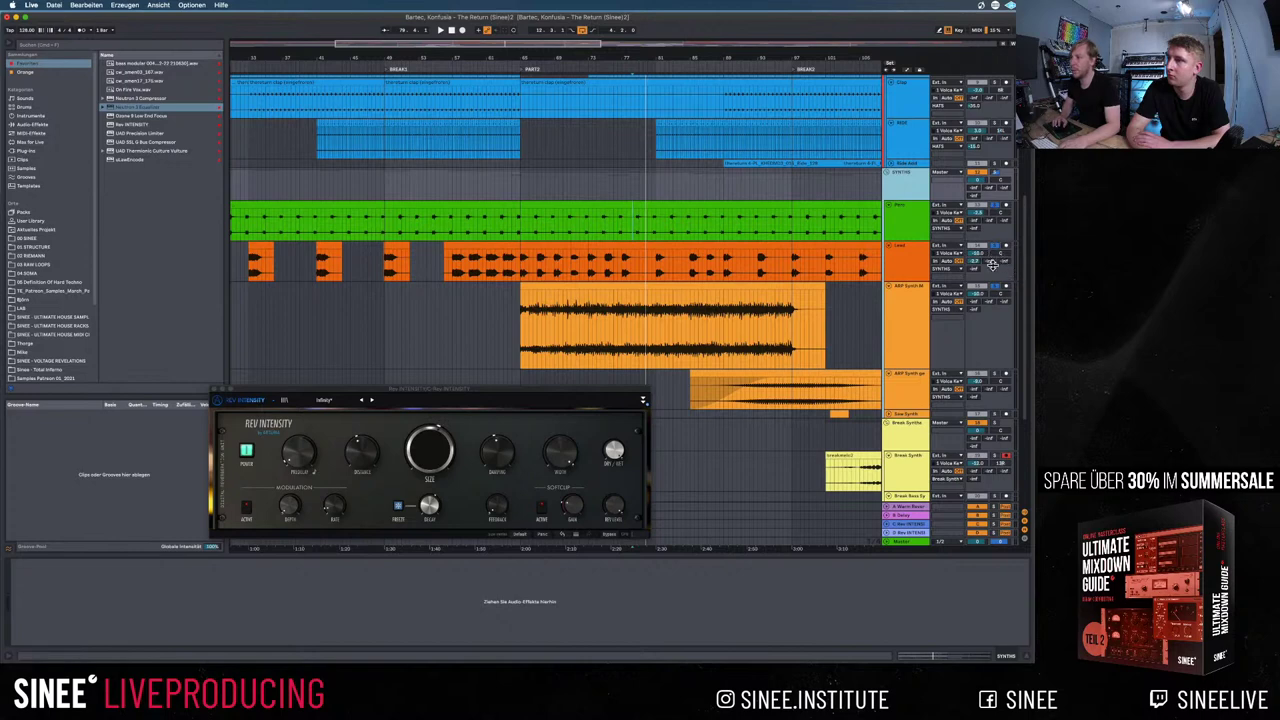
{"action": "left_click", "coordinate": [913, 510]}
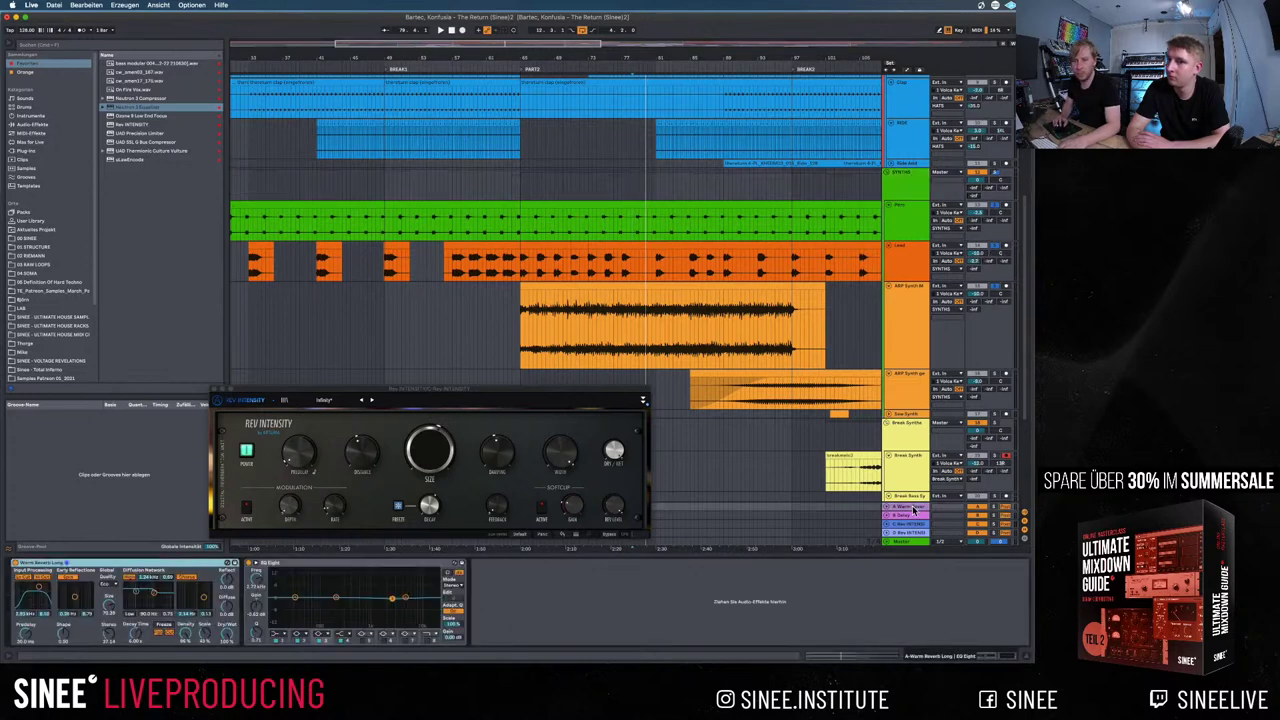
{"action": "left_click_drag", "start_coordinate": [466, 395], "coordinate": [467, 369]}
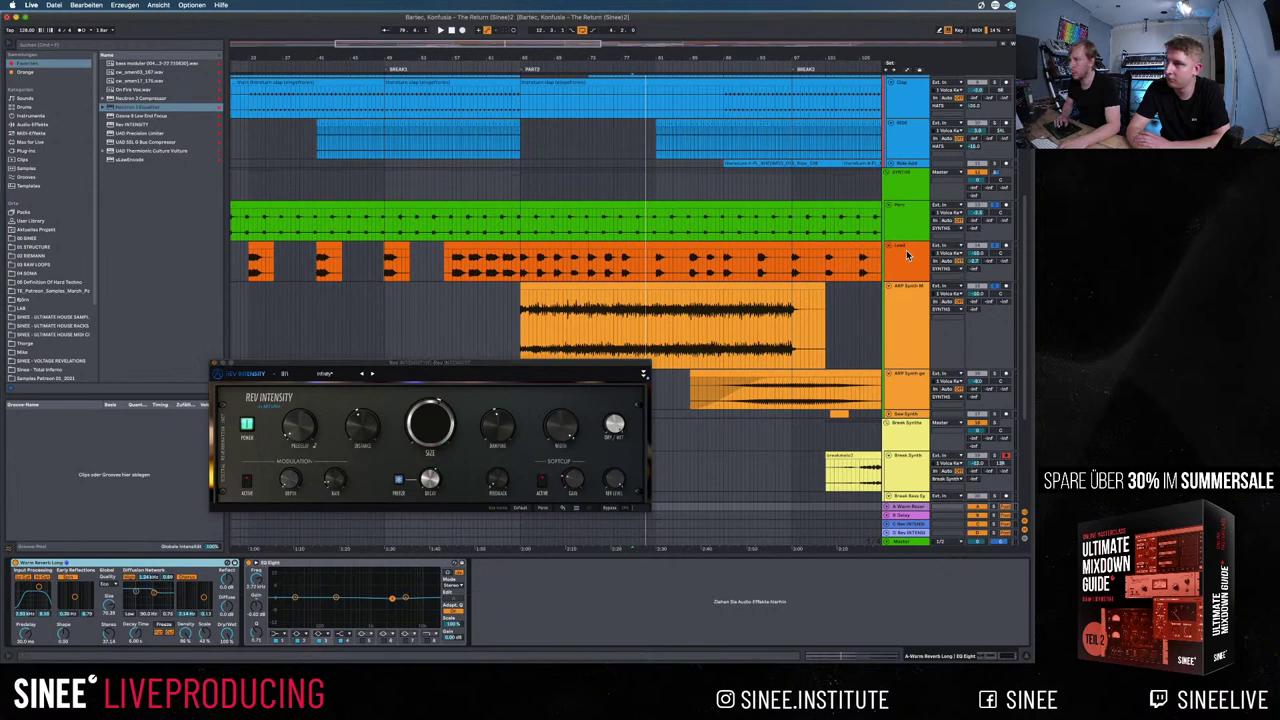
Play the soloed synths from about bar 78 with the Lead's devices shown, and check the Warm Reverb return's devices again
{"action": "left_click", "coordinate": [907, 256]}
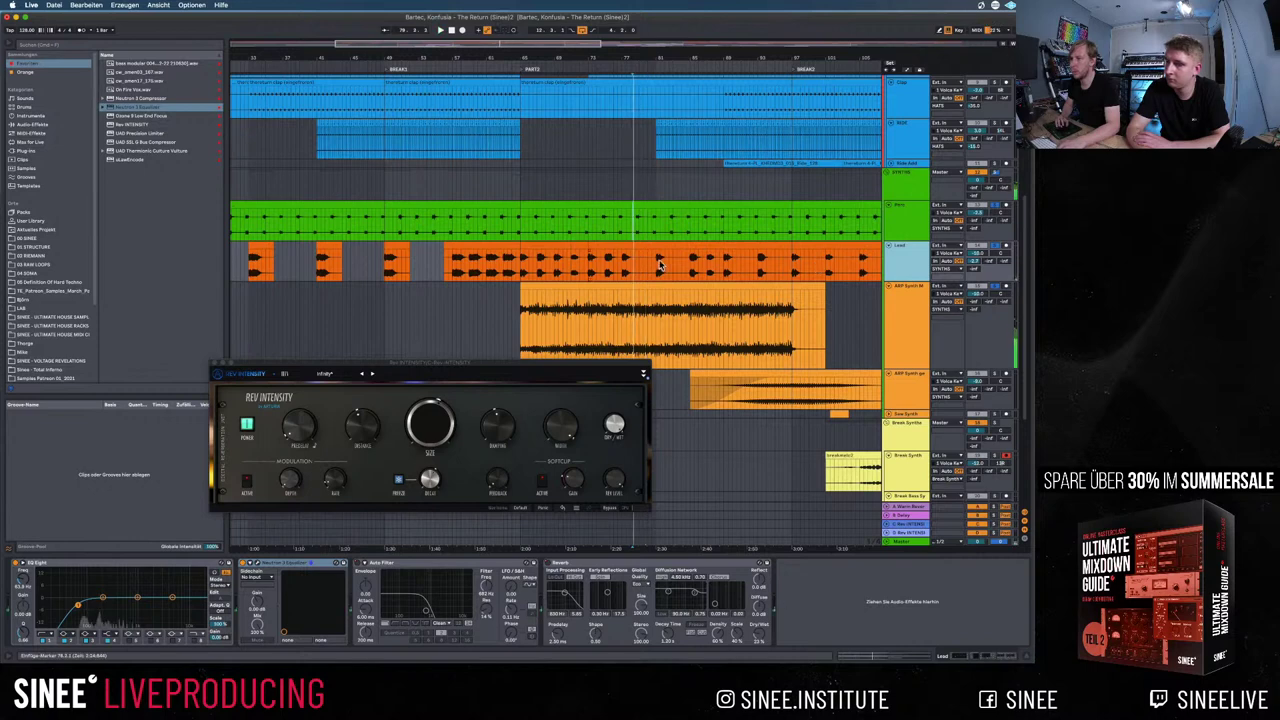
{"action": "key", "text": "space"}
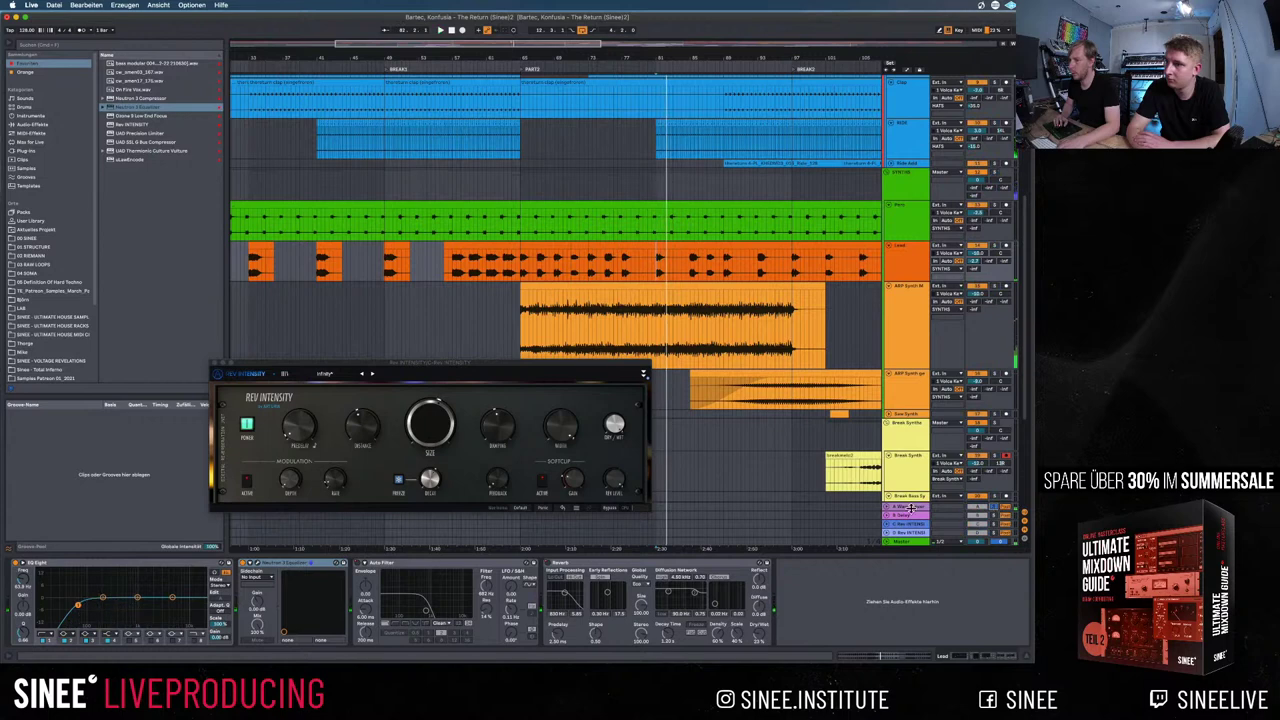
{"action": "left_click", "coordinate": [907, 508]}
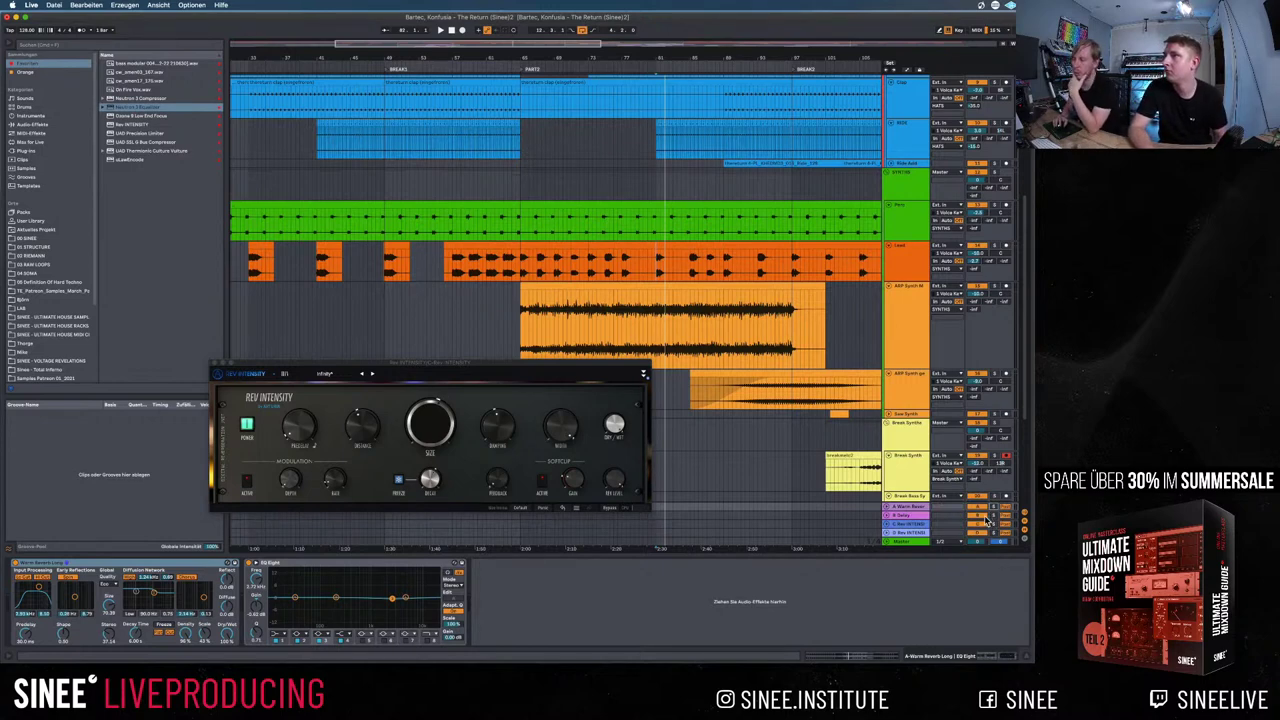
Set the Lead's send to return C Rev INTENSITY to -12 dB and the ARP Synth Mel's to about -12 dB
{"action": "left_click", "coordinate": [921, 525]}
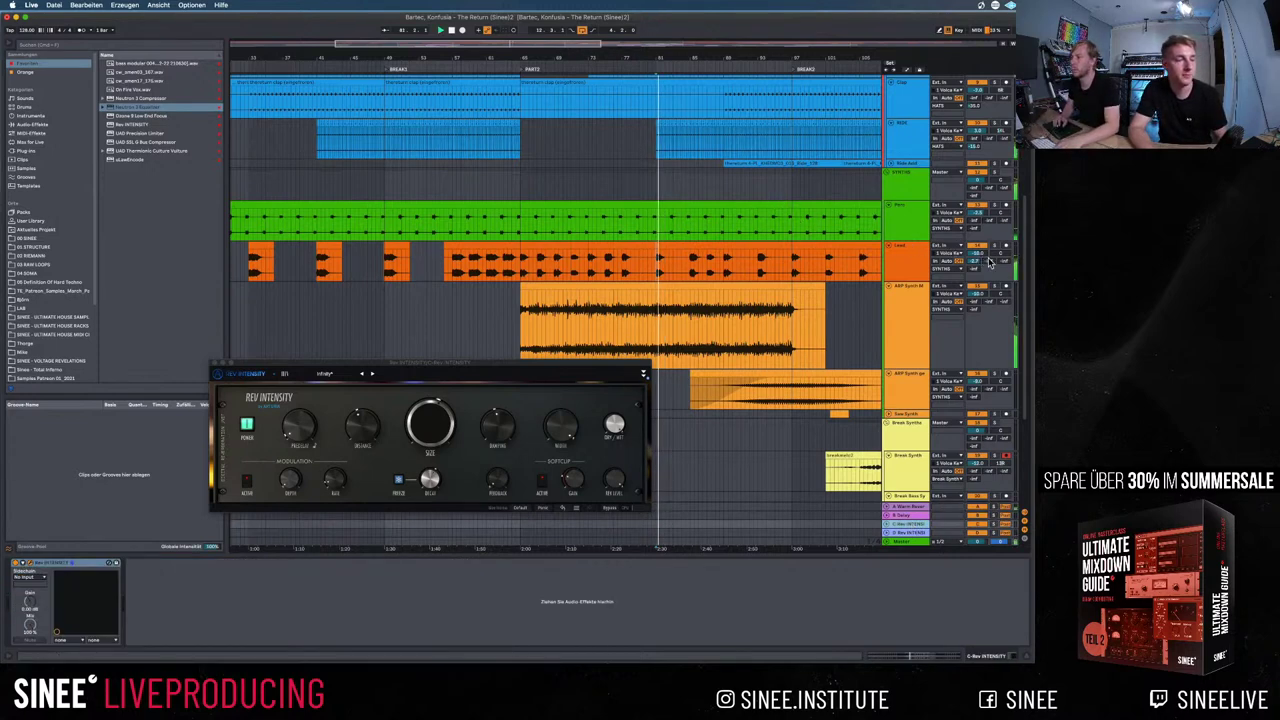
{"action": "left_click_drag", "start_coordinate": [995, 245], "coordinate": [992, 265]}
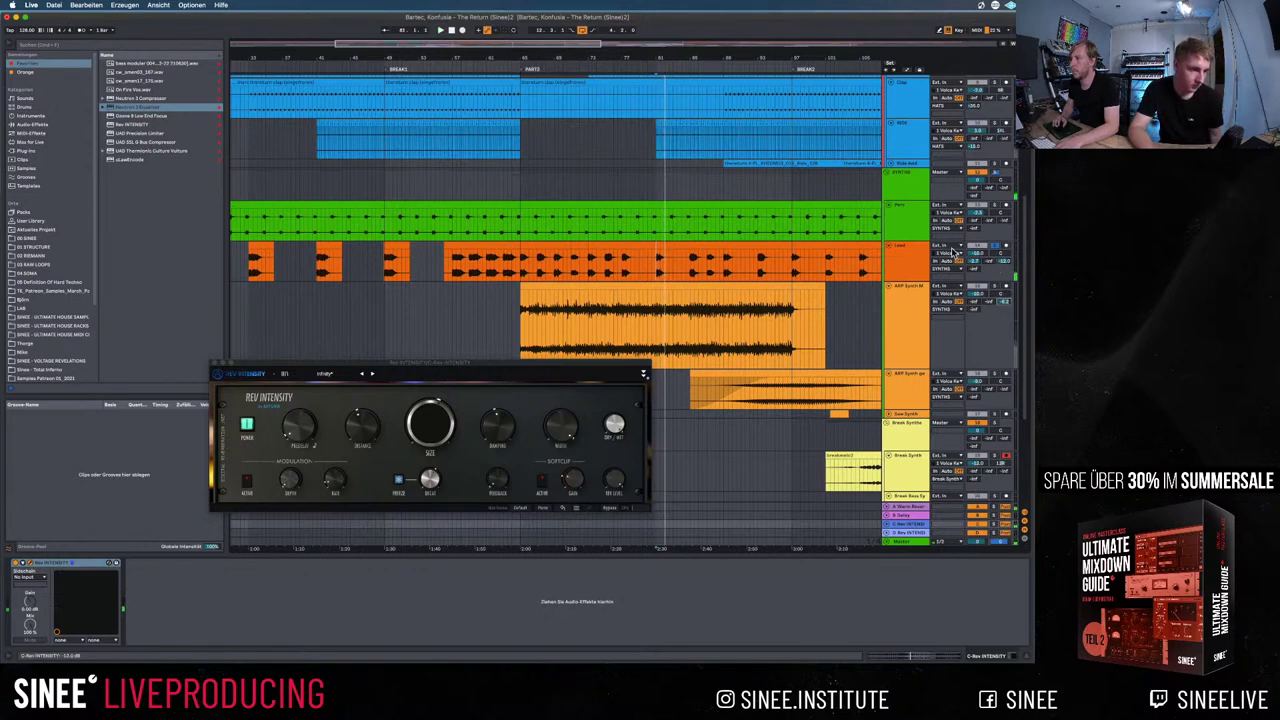
{"action": "left_click", "coordinate": [910, 259]}
{"action": "left_click", "coordinate": [1006, 304]}
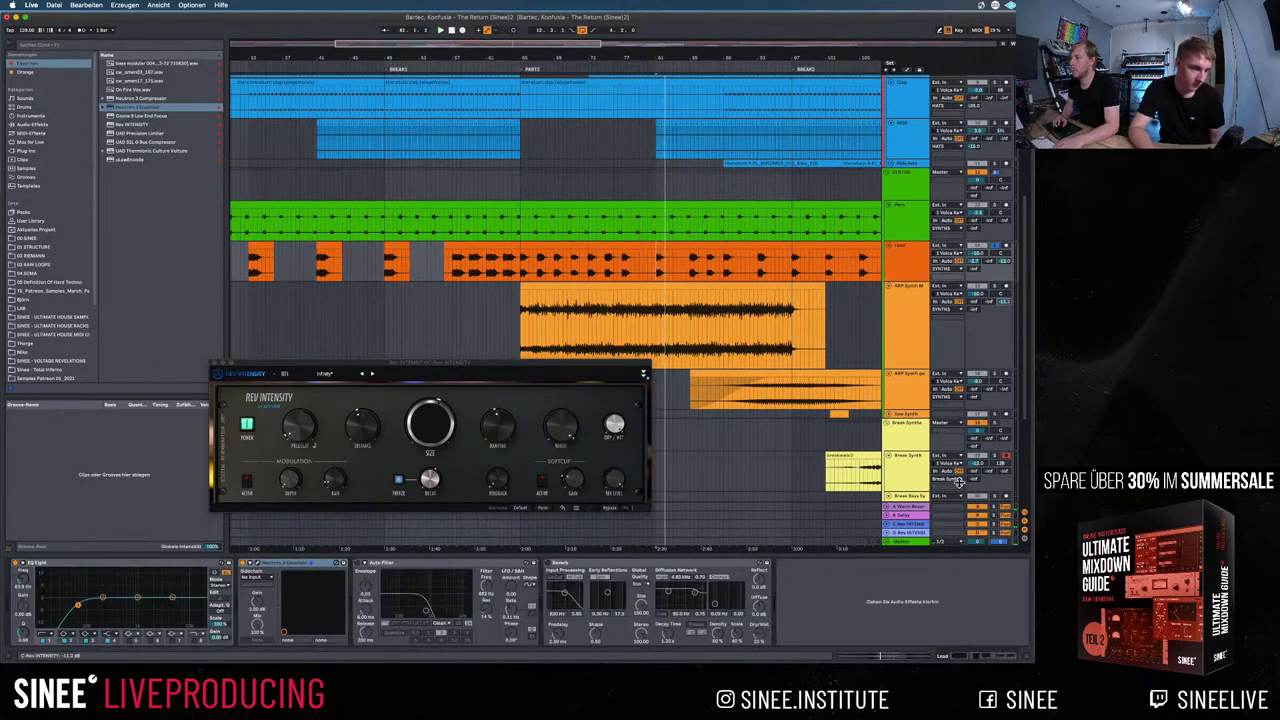
Play the soloed synths while adjusting Rev INTENSITY's Decay and Rev Level, and switch to the mixer view with the return channels
{"action": "key", "text": "space"}
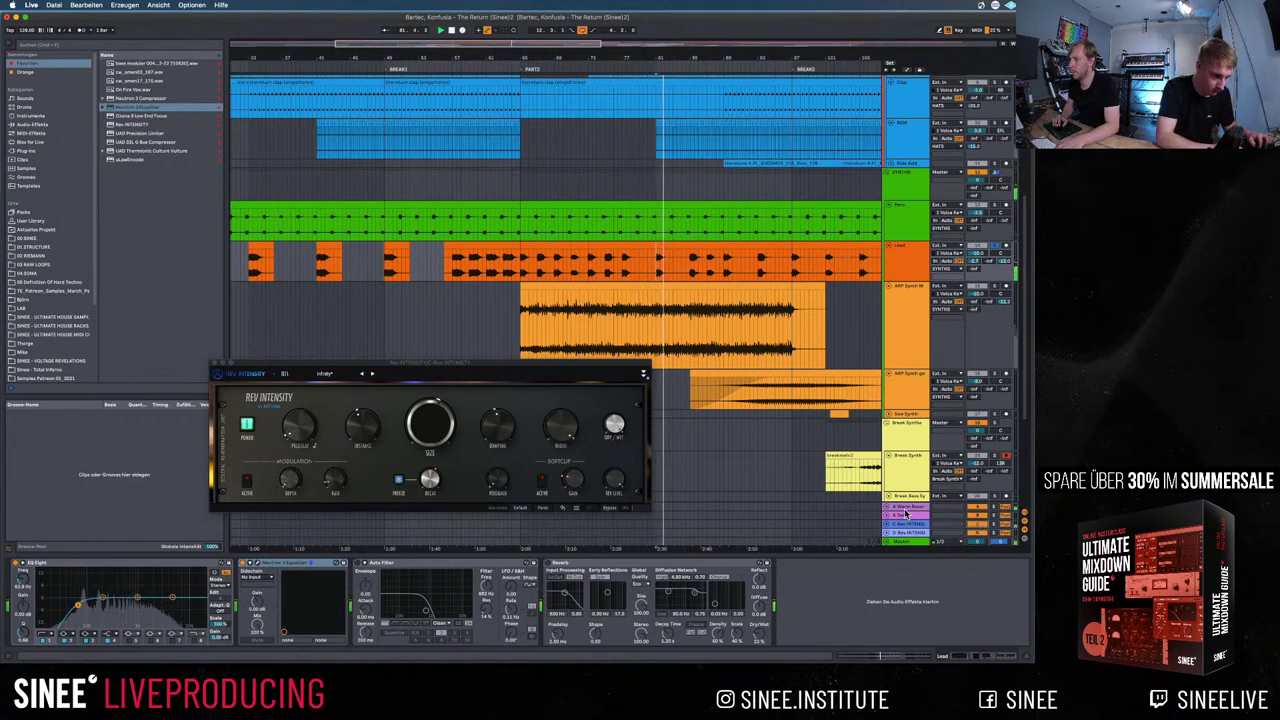
{"action": "left_click", "coordinate": [430, 480]}
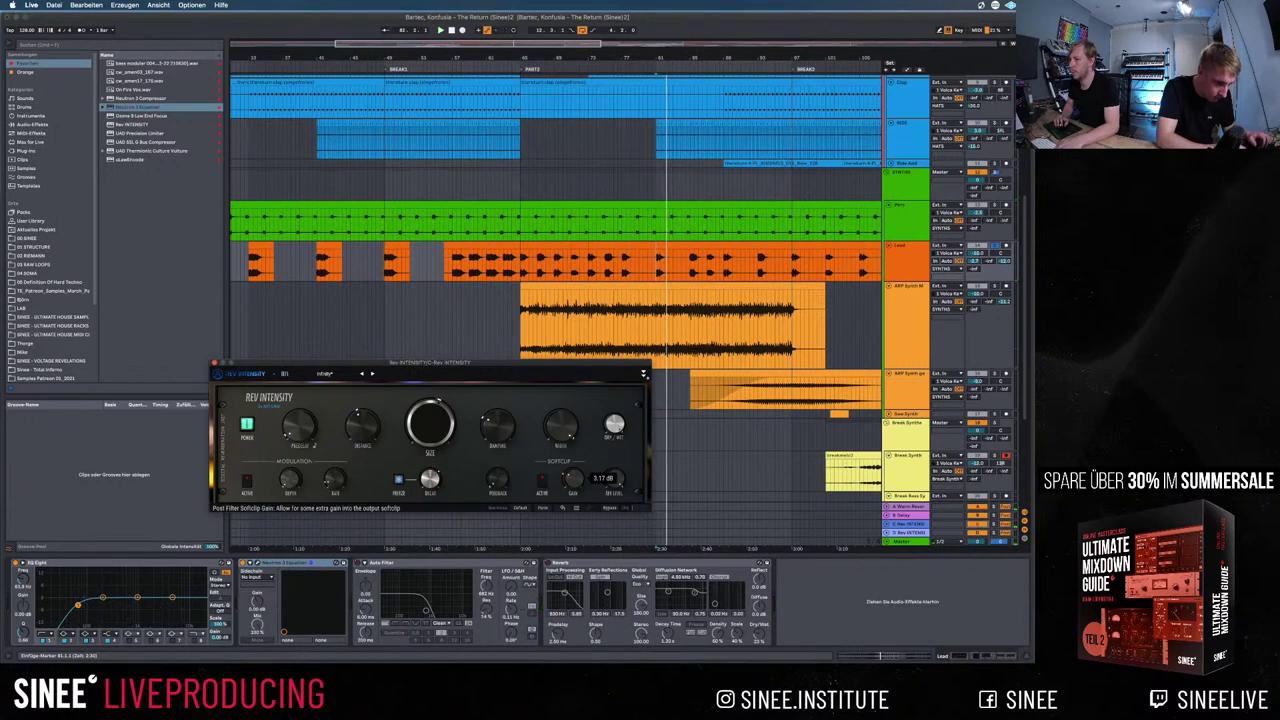
{"action": "left_click_drag", "start_coordinate": [612, 478], "coordinate": [612, 474]}
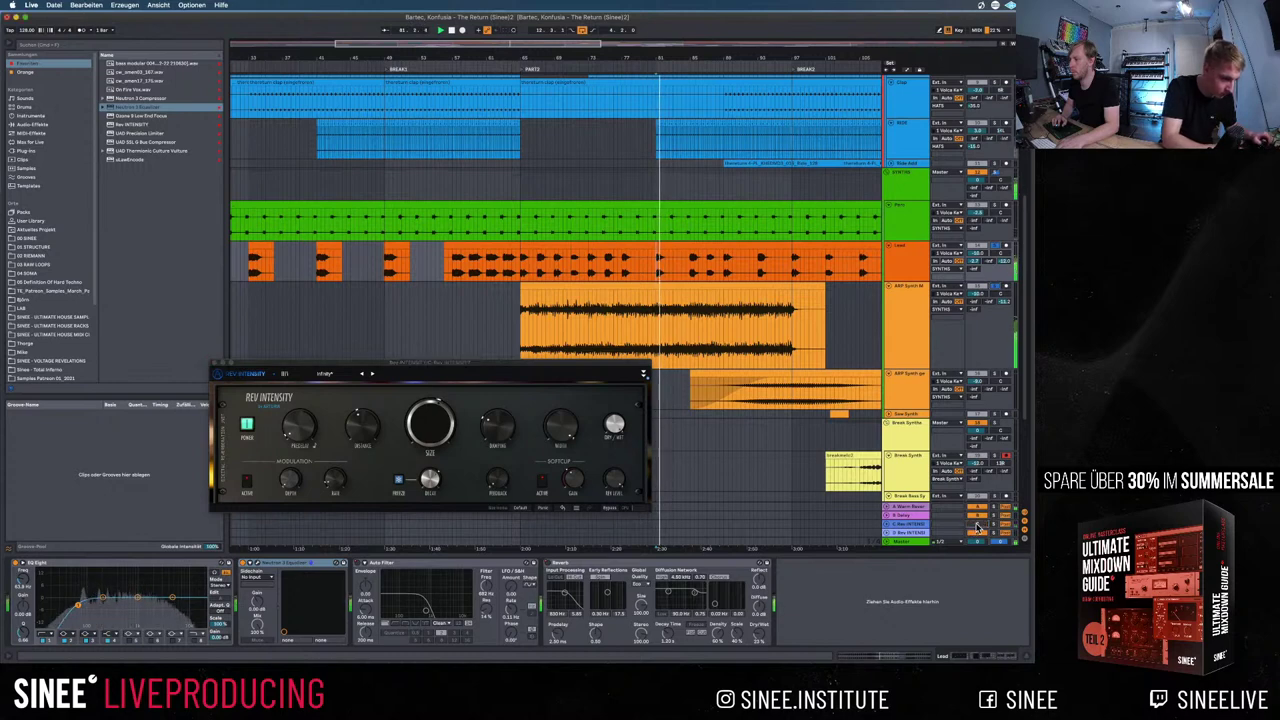
{"action": "key", "text": "Tab"}
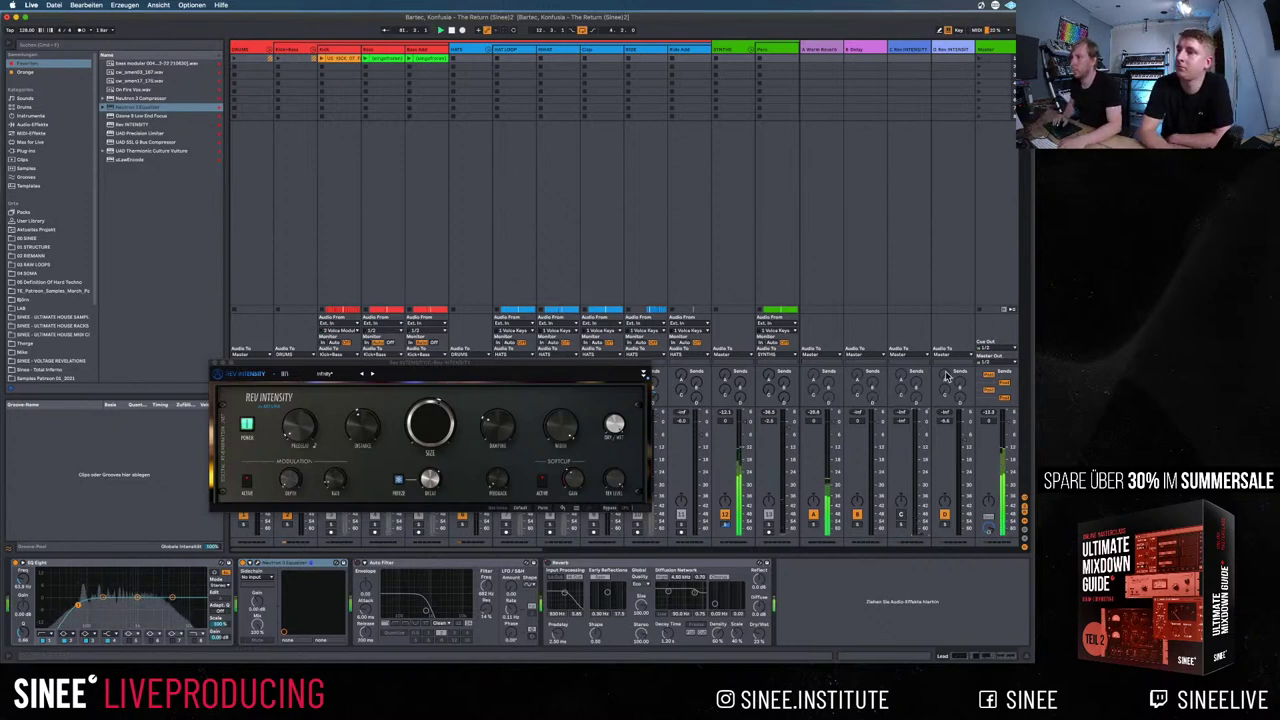
Switch return C Rev INTENSITY back on in the mixer and close its plug-in window in the arrangement view
{"action": "left_click_drag", "start_coordinate": [912, 527], "coordinate": [920, 497]}
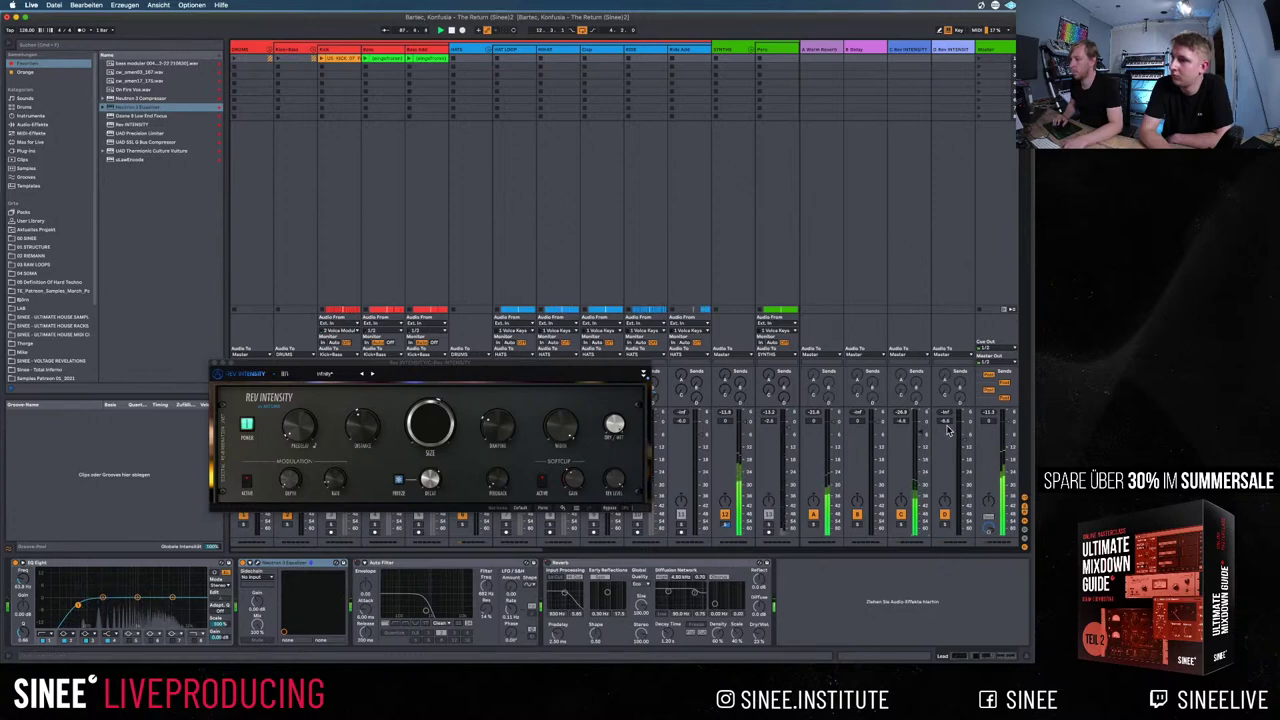
{"action": "key", "text": "Tab"}
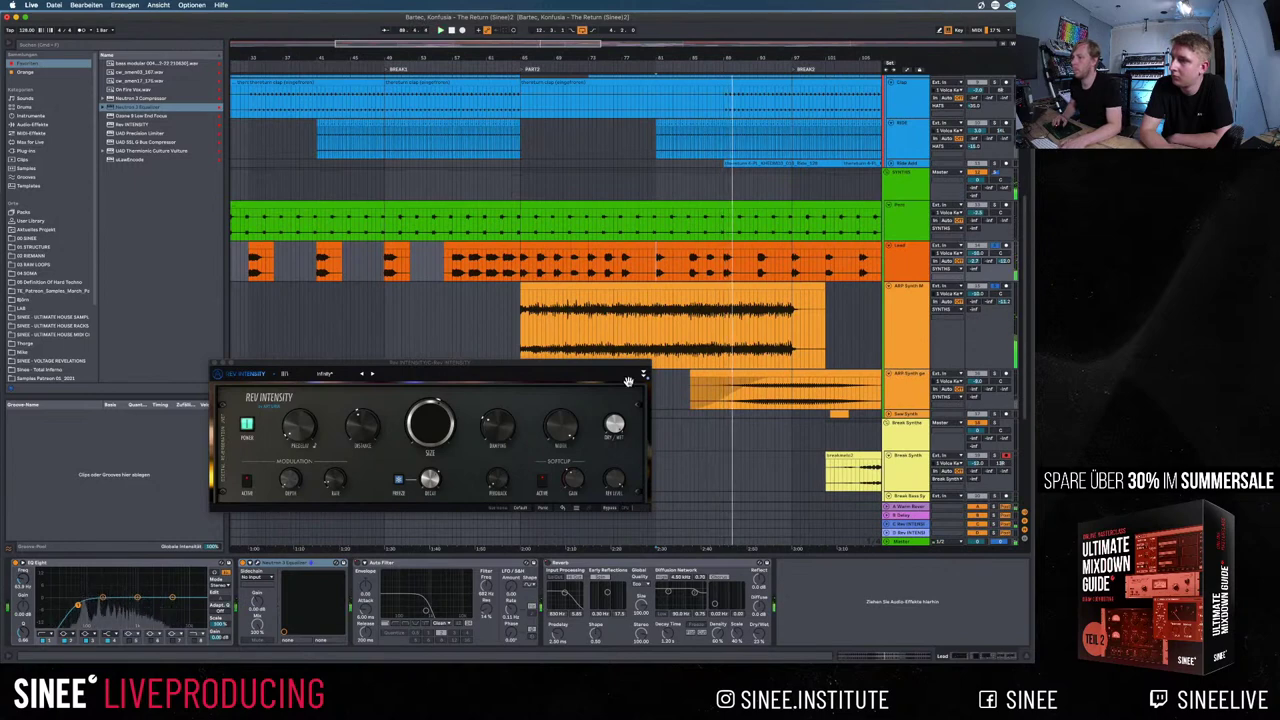
{"action": "left_click_drag", "start_coordinate": [206, 366], "coordinate": [190, 359]}
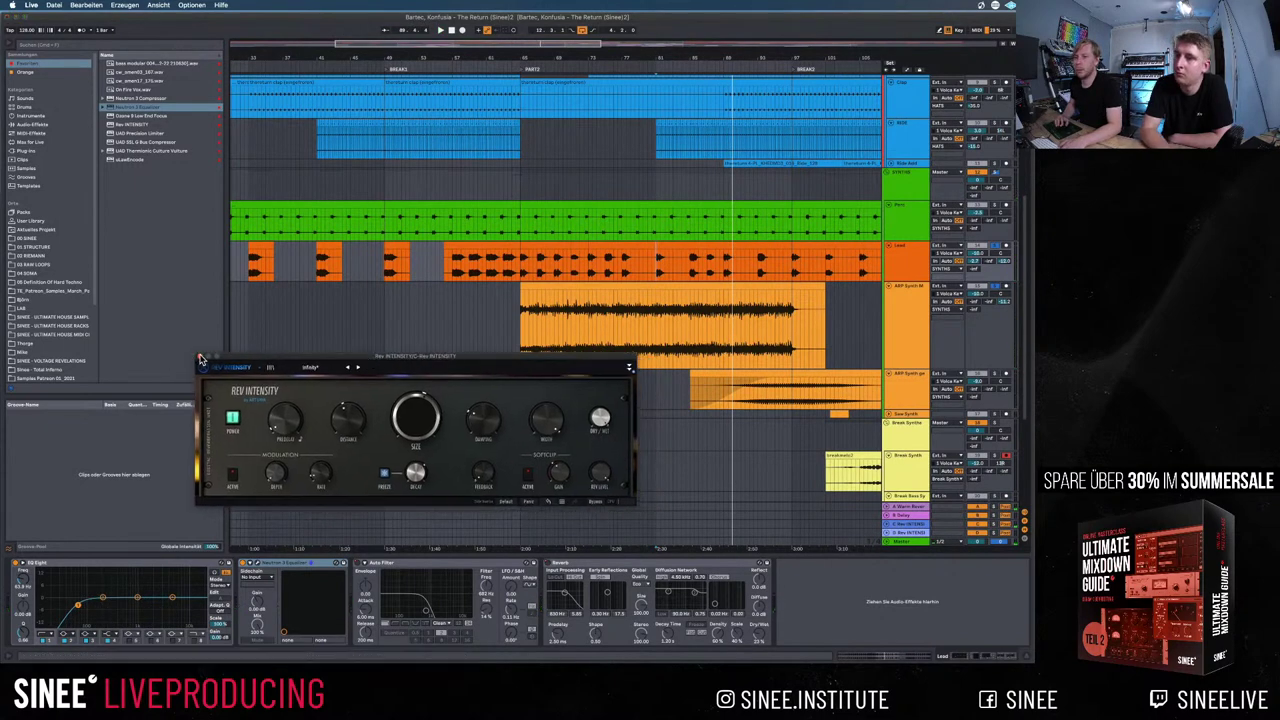
{"action": "left_click", "coordinate": [199, 356]}
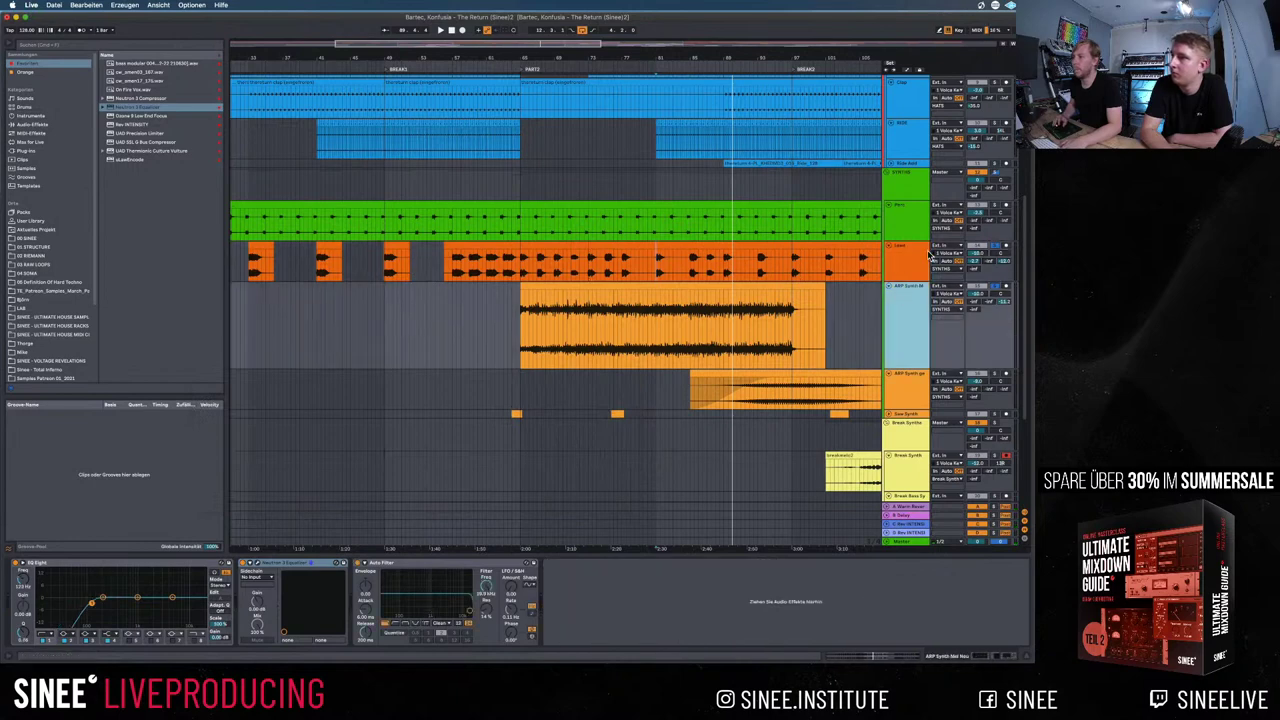
Open the Neutron equalizers of the Lead and ARP Synth Mel Neu tracks and arrange both windows so they do not overlap
{"action": "left_click", "coordinate": [906, 300]}
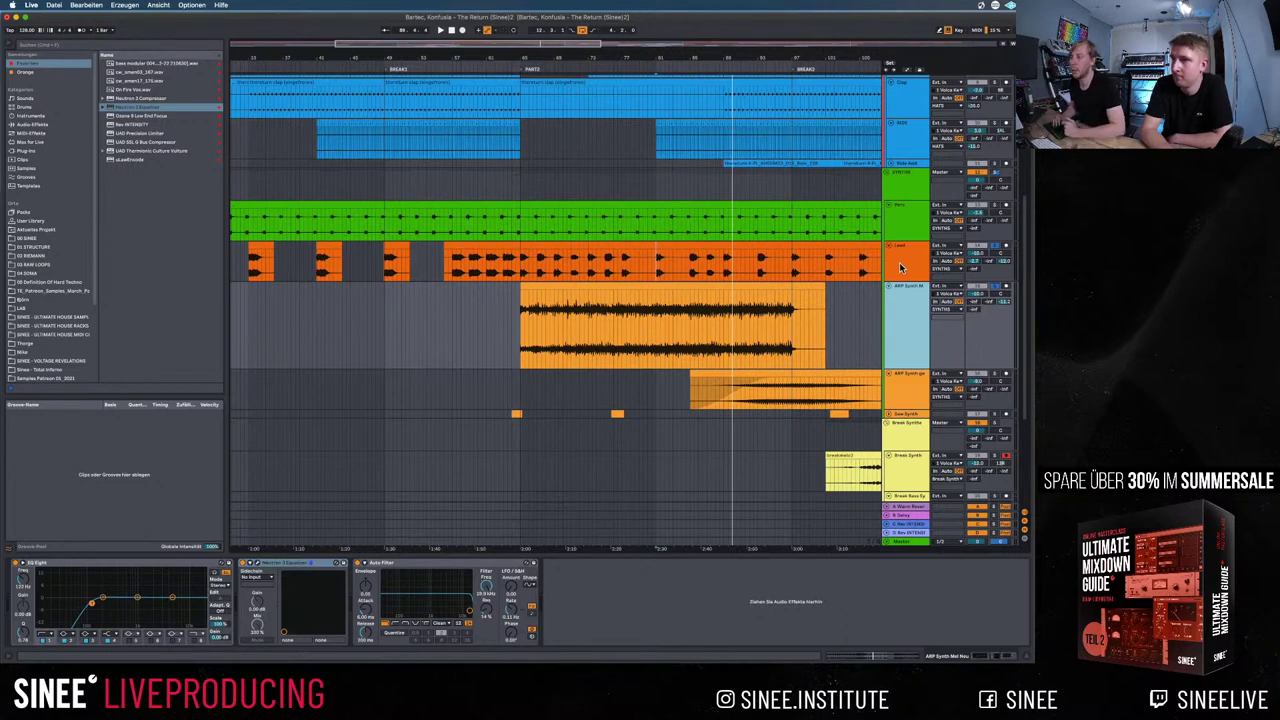
{"action": "left_click", "coordinate": [900, 267]}
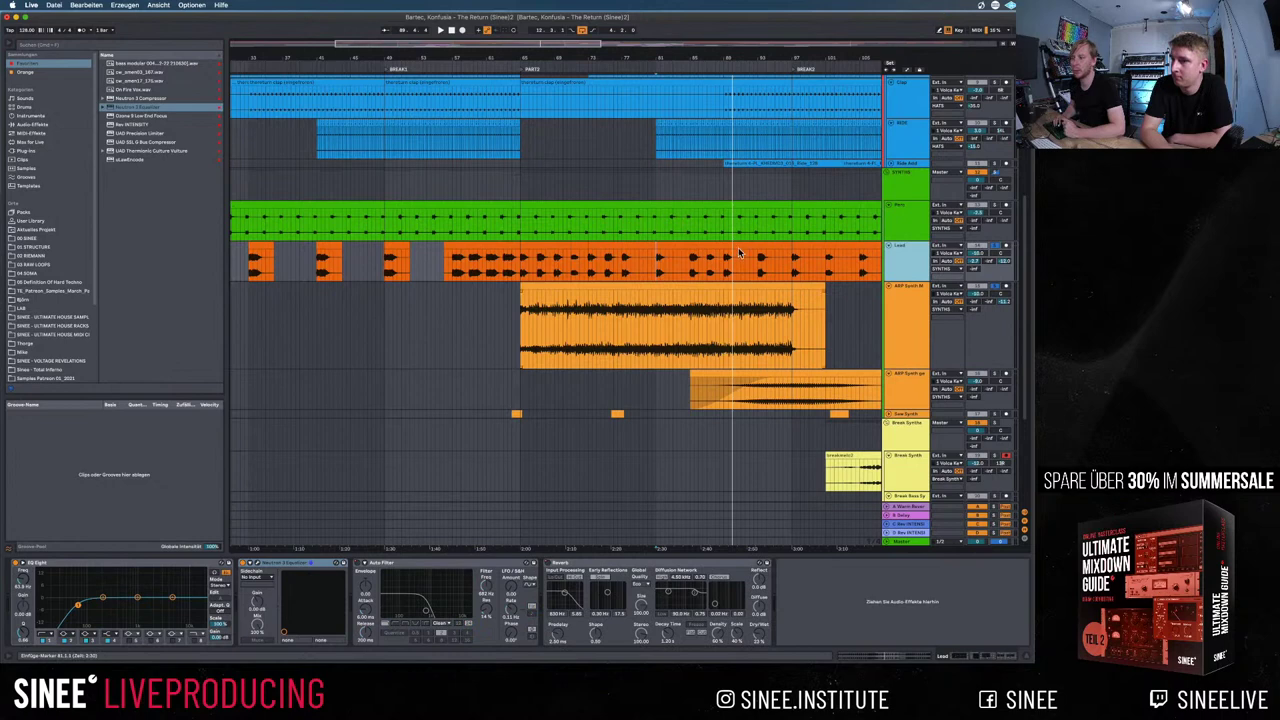
{"action": "left_click", "coordinate": [606, 266]}
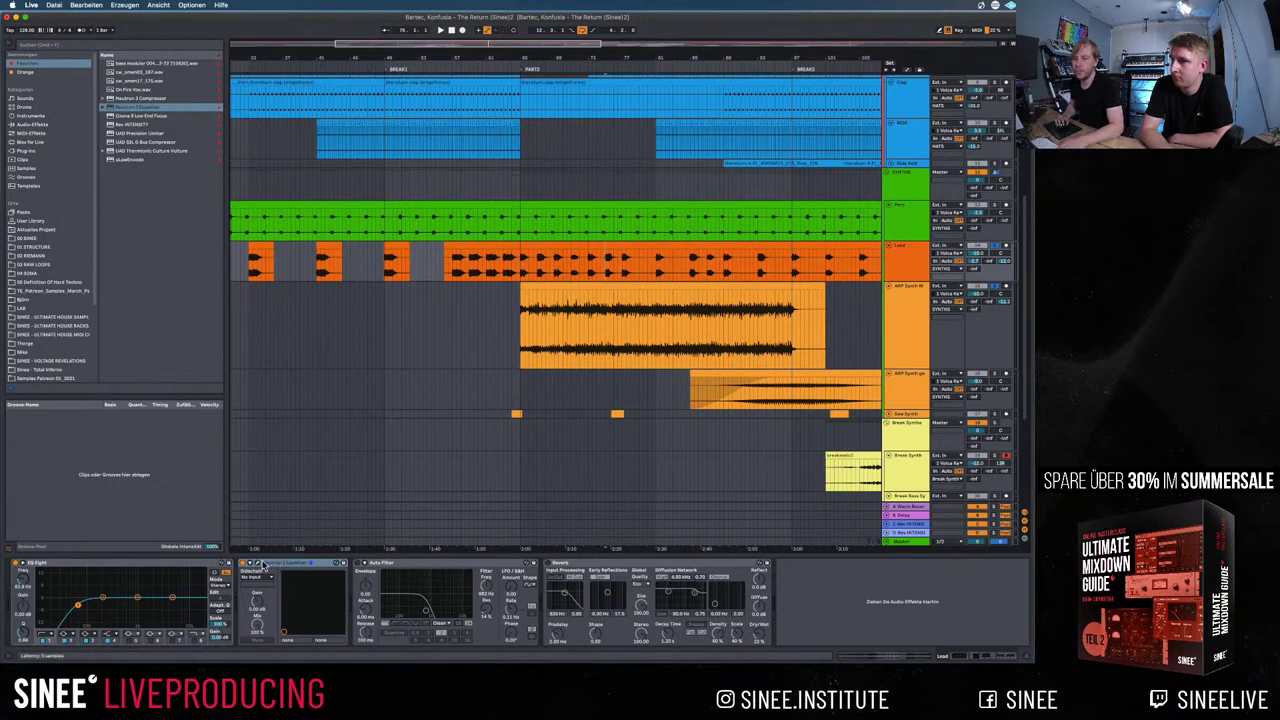
{"action": "left_click", "coordinate": [256, 565]}
{"action": "left_click_drag", "start_coordinate": [405, 228], "coordinate": [390, 198]}
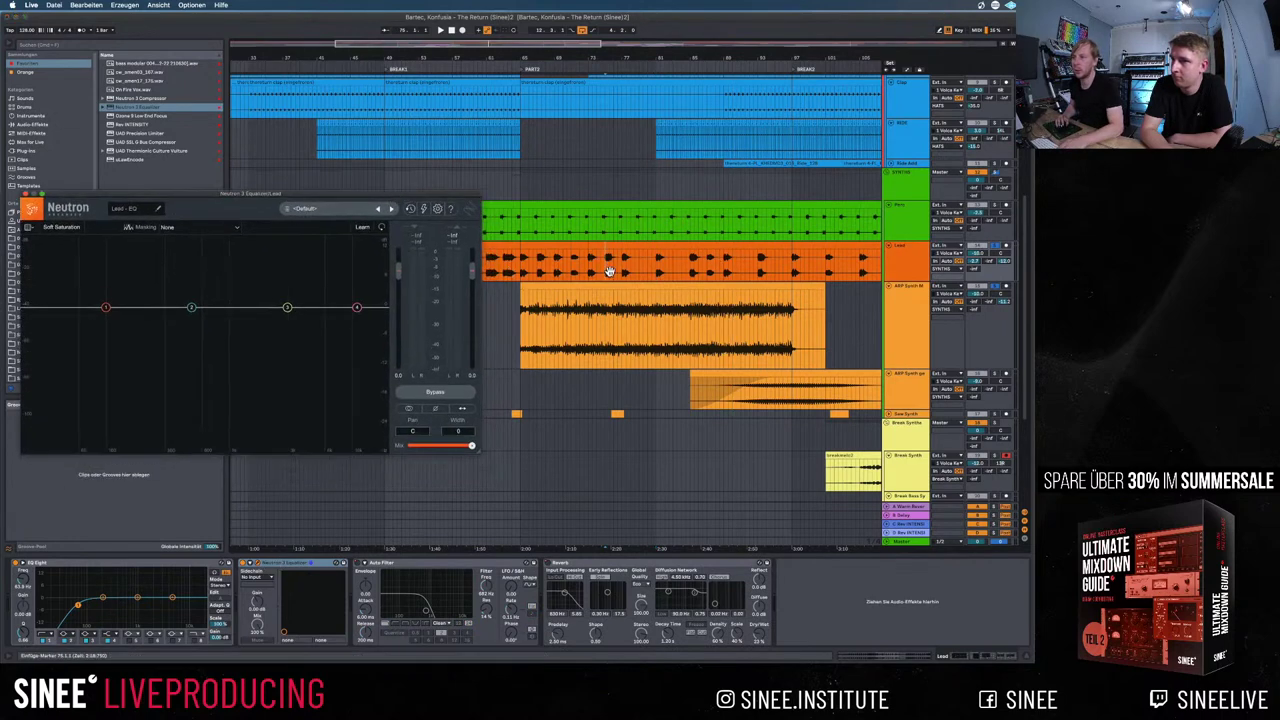
{"action": "left_click", "coordinate": [869, 319]}
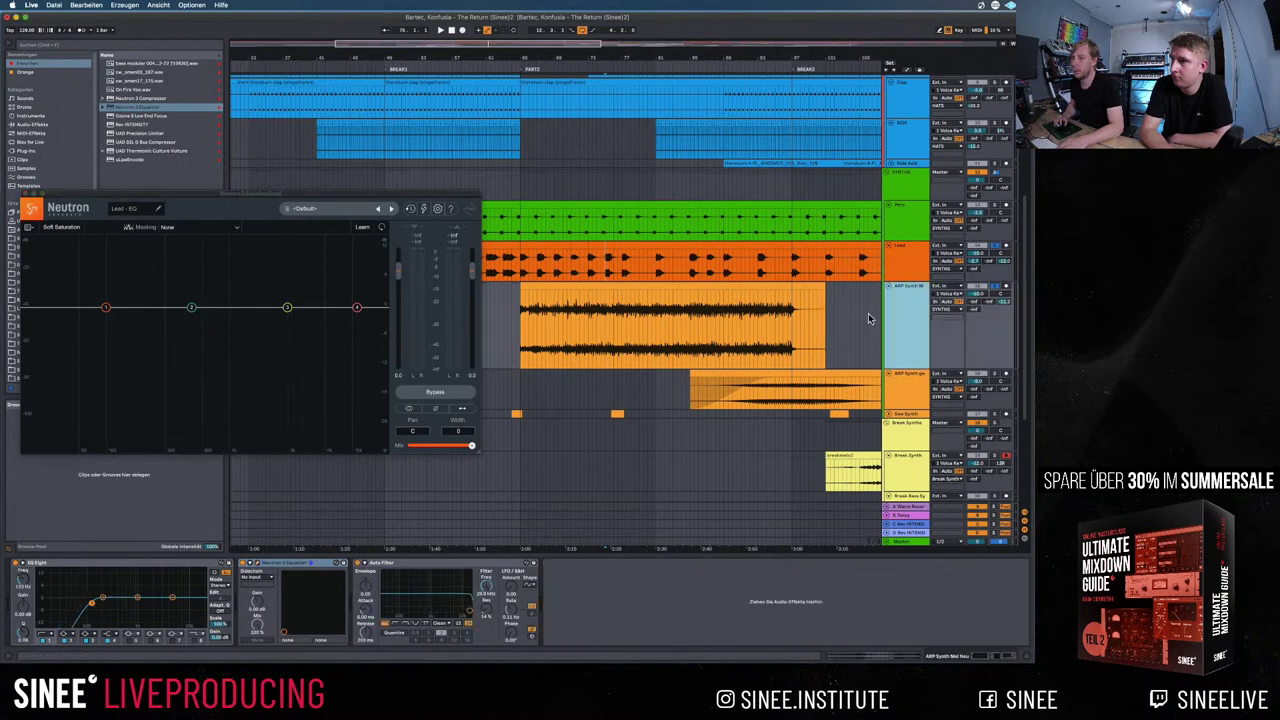
{"action": "left_click", "coordinate": [258, 566]}
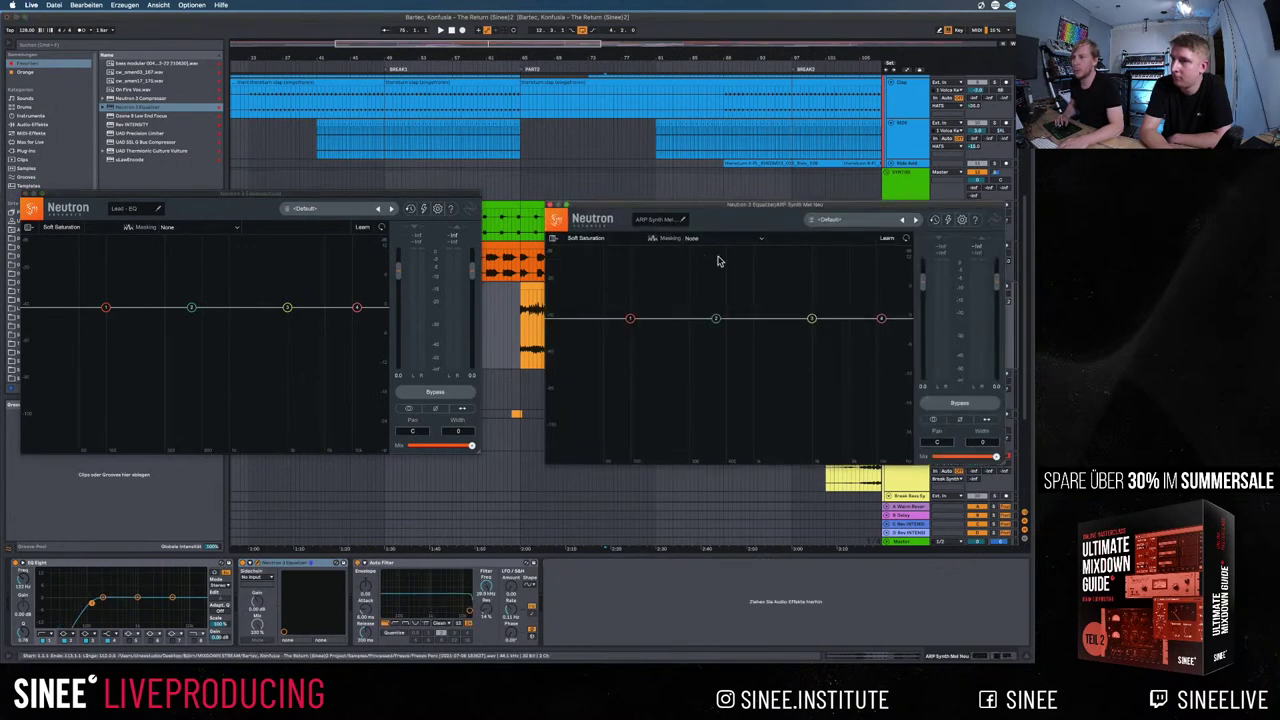
{"action": "left_click_drag", "start_coordinate": [717, 205], "coordinate": [702, 361]}
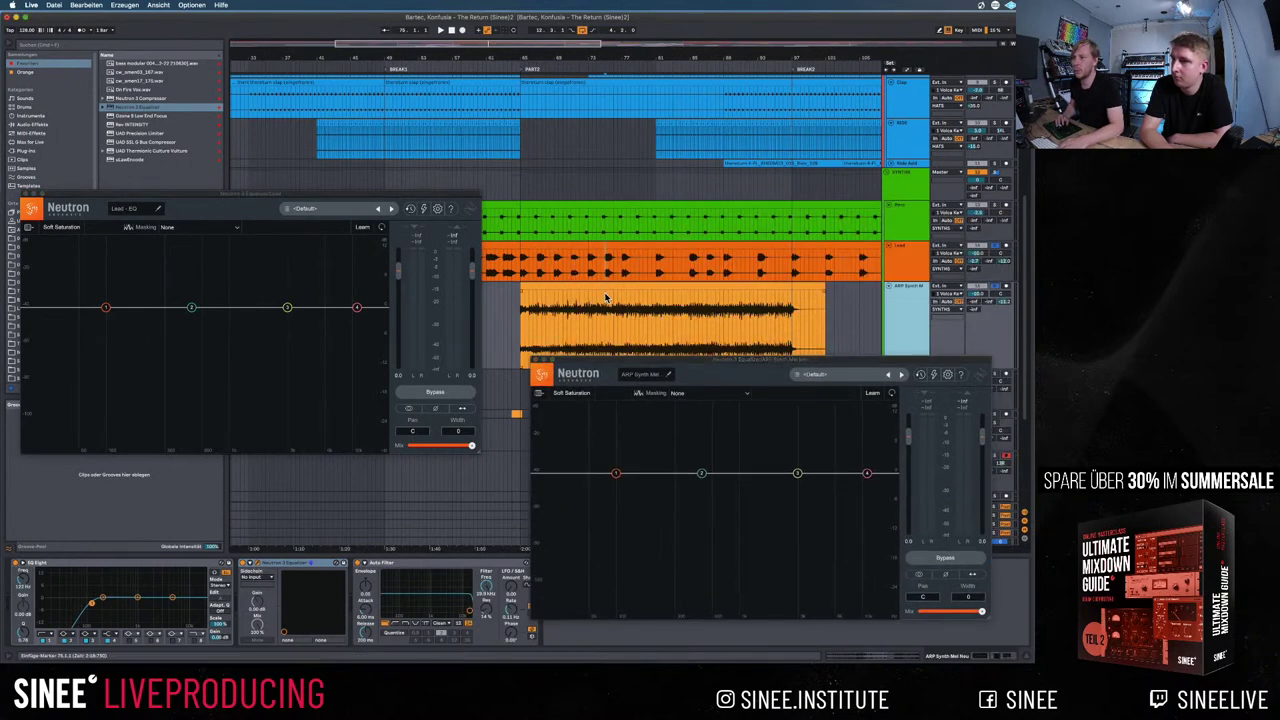
Play the synths from bar 75 and set the Lead EQ's Masking source to ARP Synth Mel Neu - EQ
{"action": "left_click_drag", "start_coordinate": [604, 297], "coordinate": [622, 298]}
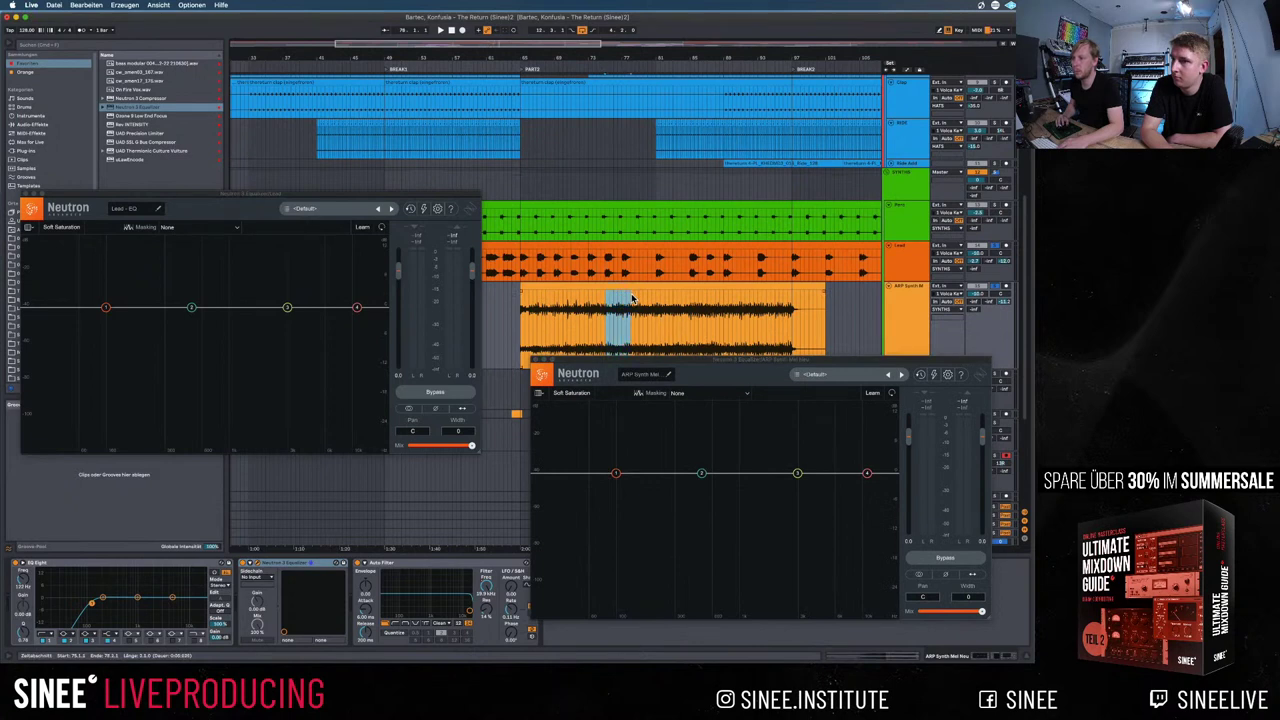
{"action": "key", "text": "space"}
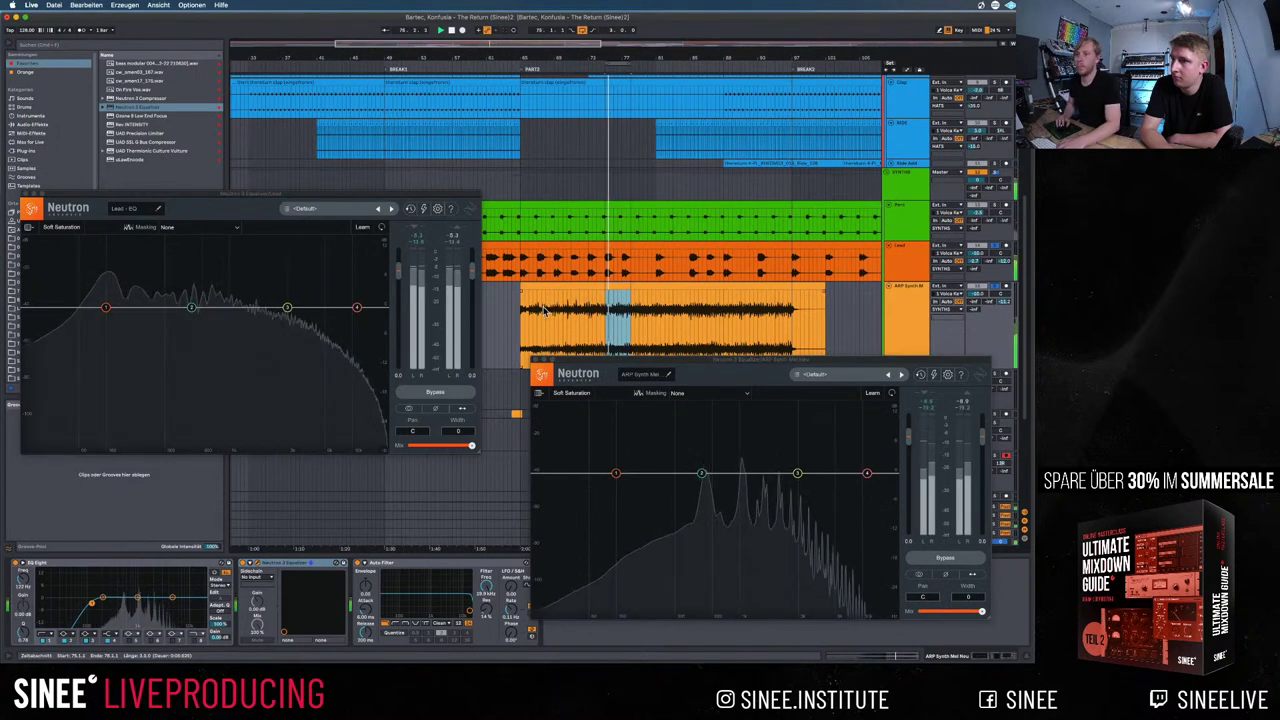
{"action": "left_click", "coordinate": [176, 227]}
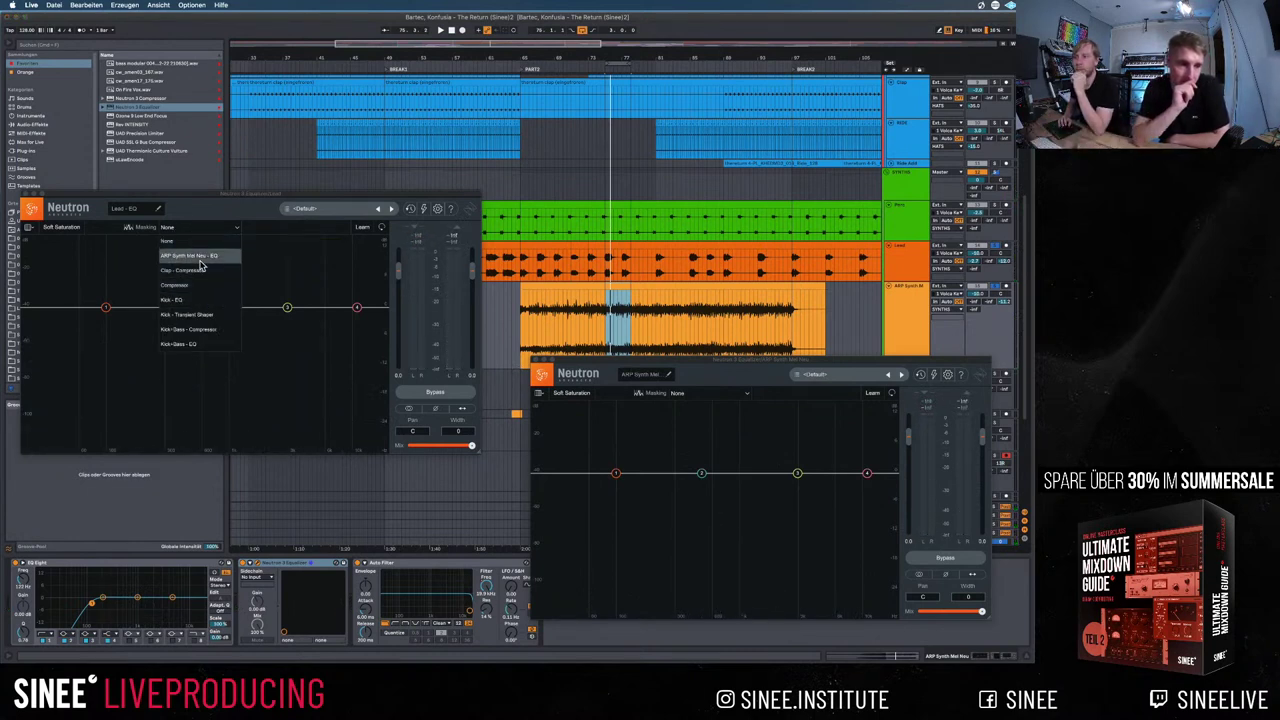
{"action": "left_click", "coordinate": [200, 256]}
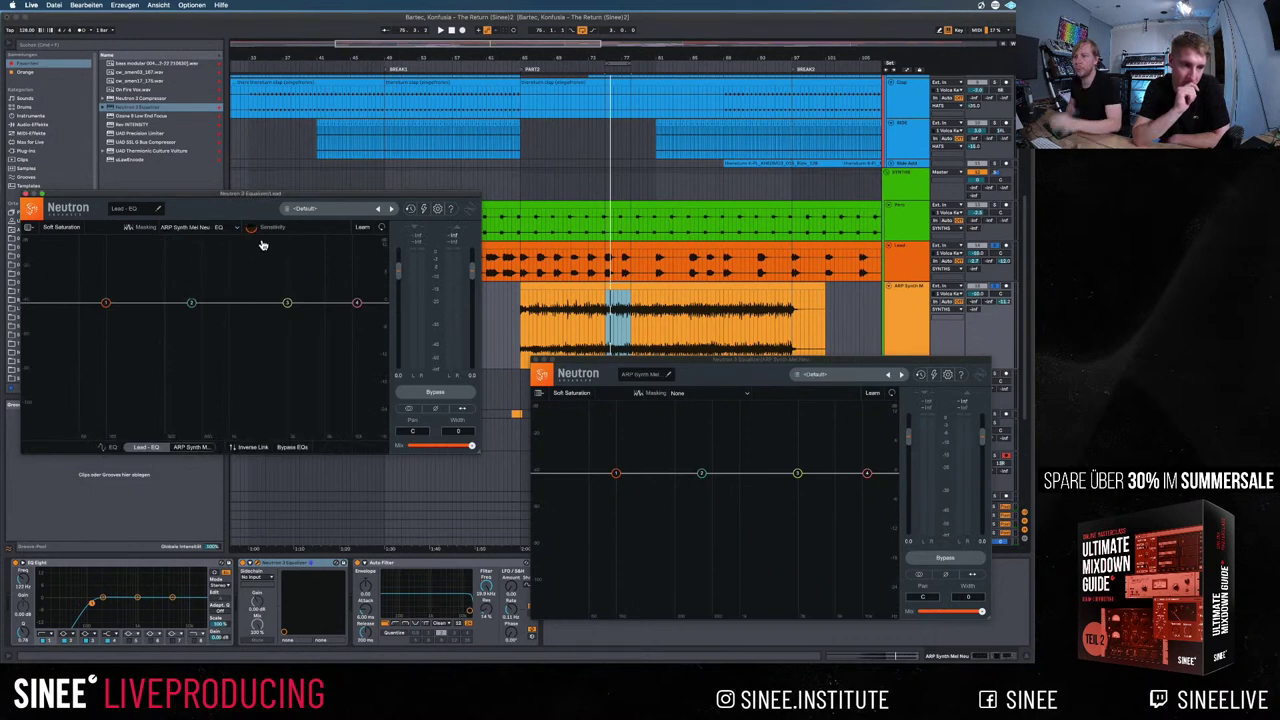
{"action": "key", "text": "space"}
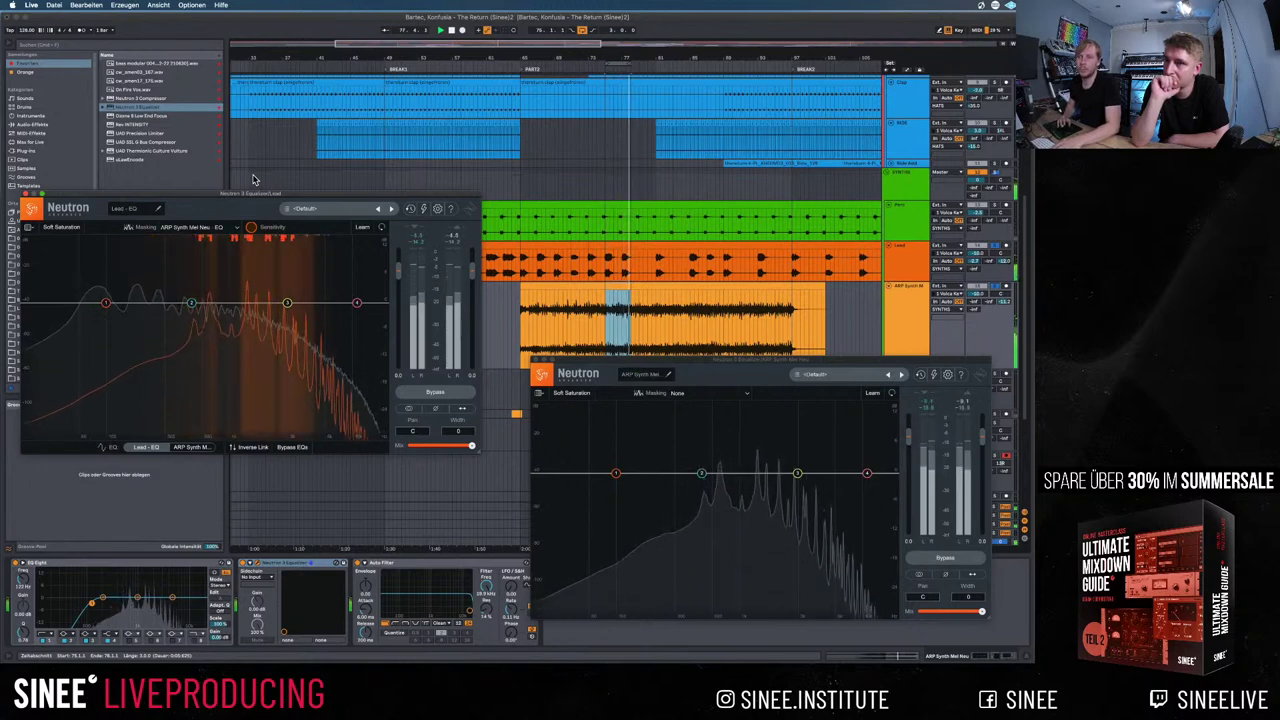
Turn band 1 of the Lead EQ into a Flat Highpass at about 194 Hz with a 12 dB/oct slope, playing from bar 74
{"action": "left_click", "coordinate": [597, 176]}
{"action": "scroll", "coordinate": [598, 185], "scroll_direction": "up", "scroll_amount": 5}
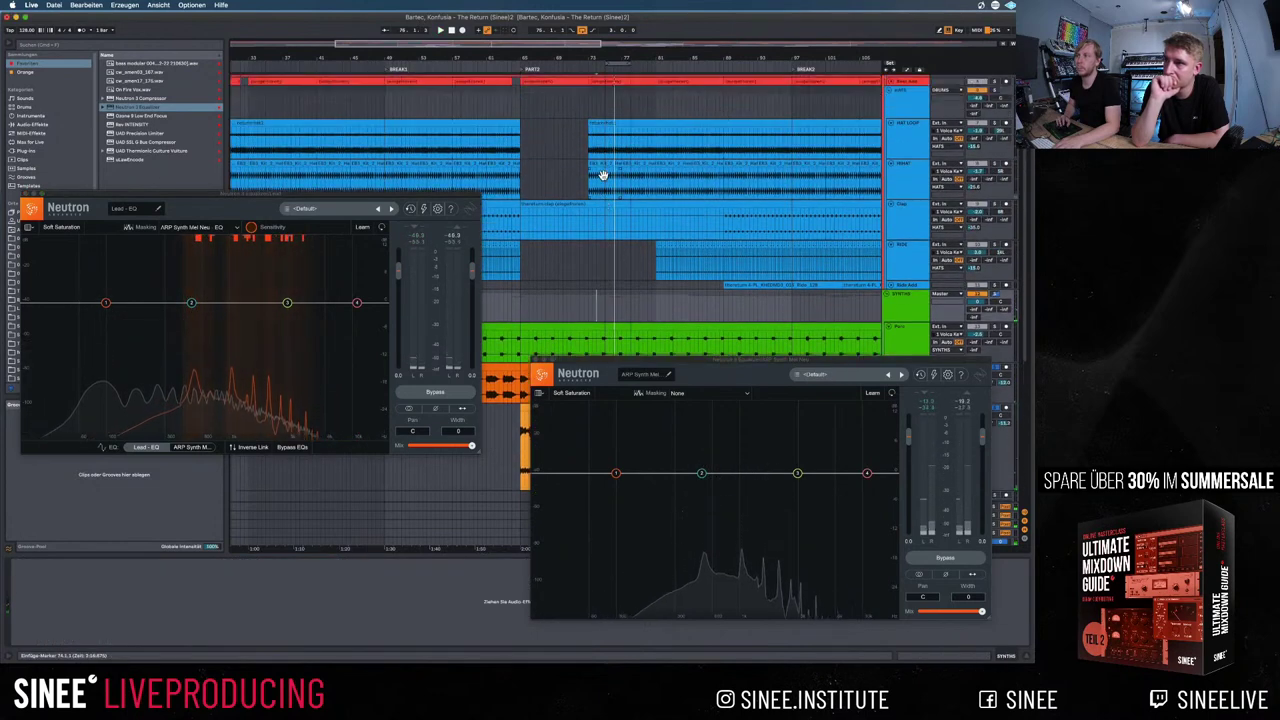
{"action": "scroll", "coordinate": [600, 198], "scroll_direction": "down", "scroll_amount": 4}
{"action": "scroll", "coordinate": [600, 198], "scroll_direction": "down", "scroll_amount": 2}
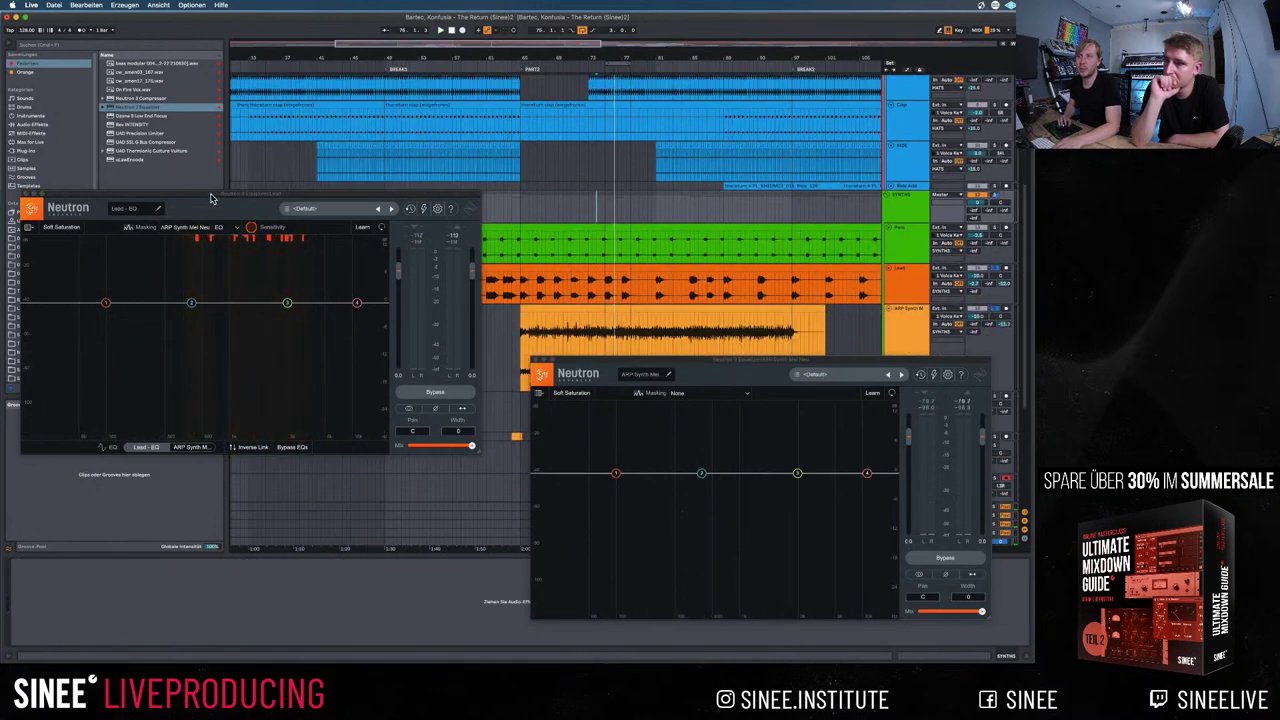
{"action": "left_click_drag", "start_coordinate": [211, 198], "coordinate": [223, 194]}
{"action": "left_click", "coordinate": [118, 299]}
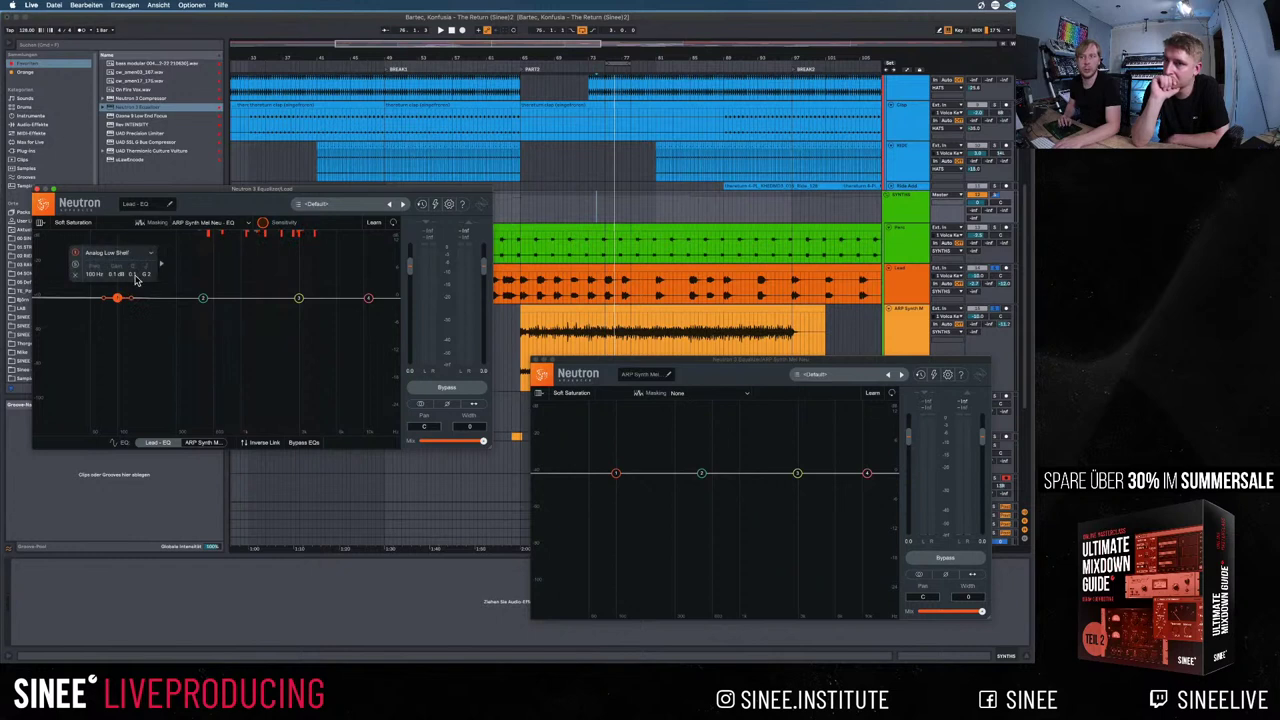
{"action": "left_click", "coordinate": [160, 321]}
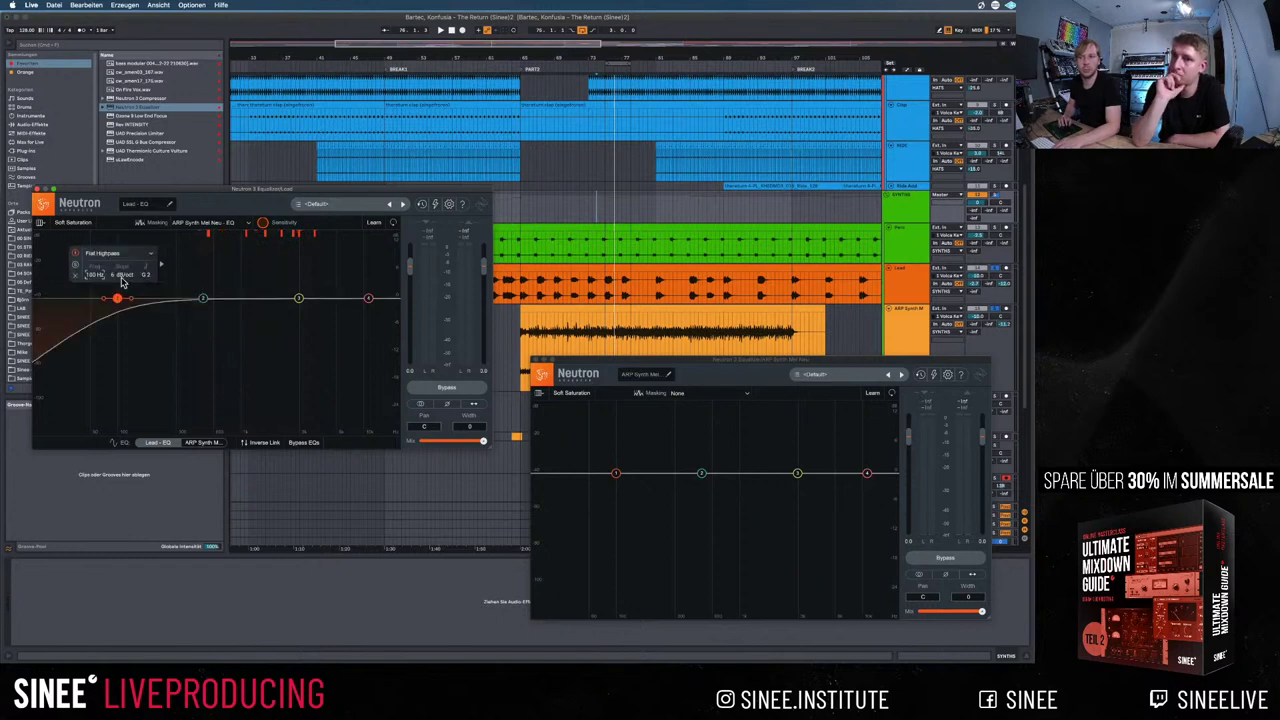
{"action": "key", "text": "space"}
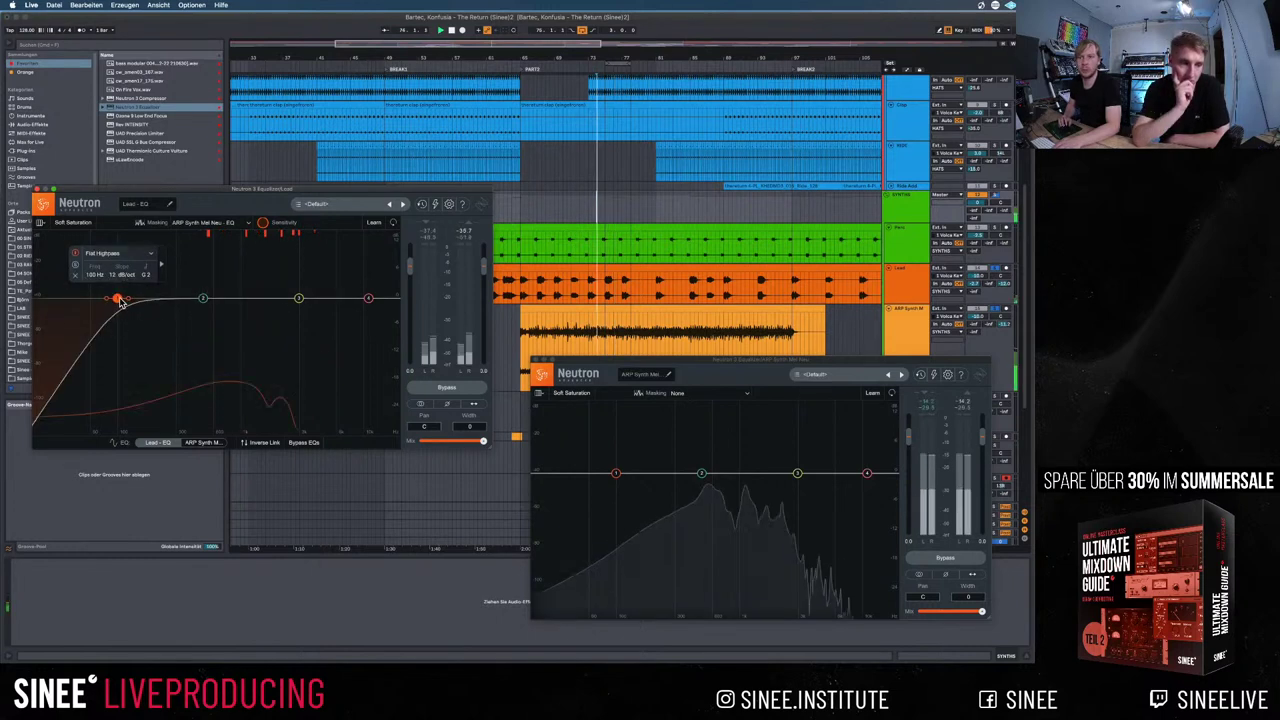
{"action": "left_click_drag", "start_coordinate": [118, 299], "coordinate": [155, 300]}
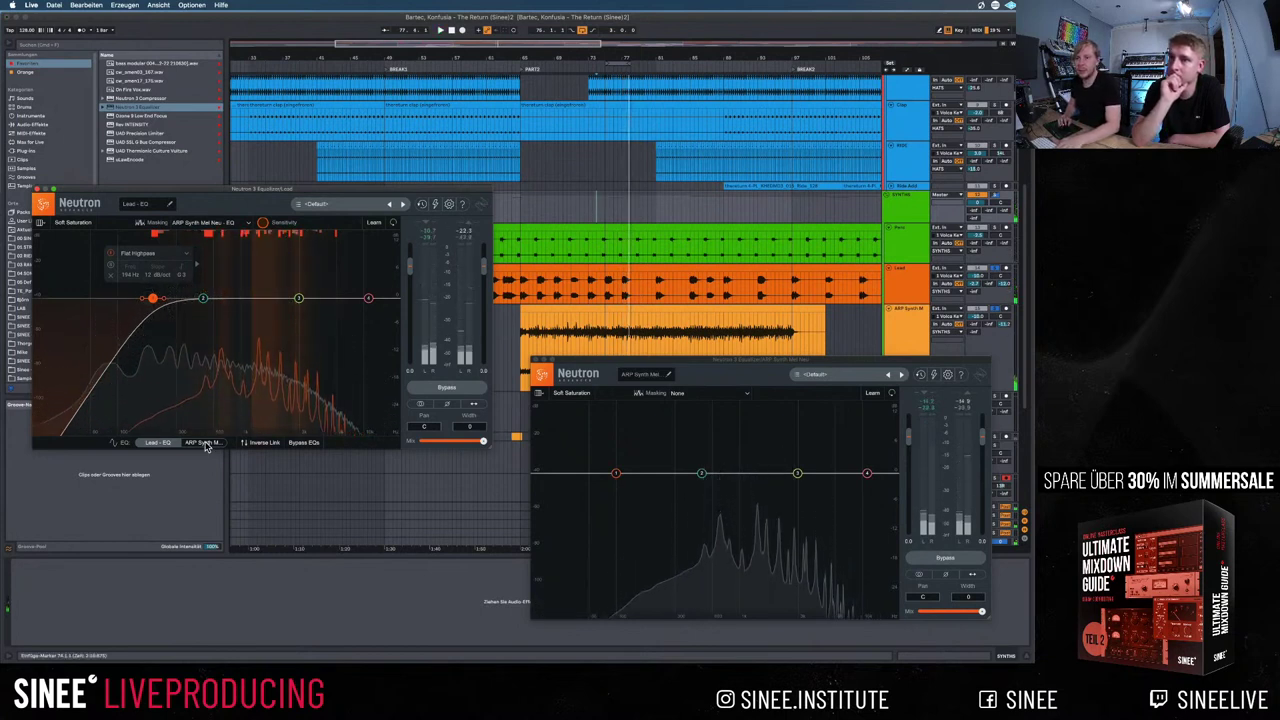
Cut band 2 of the ARP Synth EQ by about 10.5 dB near 564 Hz with a wide Q of 0.4
{"action": "double_click", "coordinate": [152, 298]}
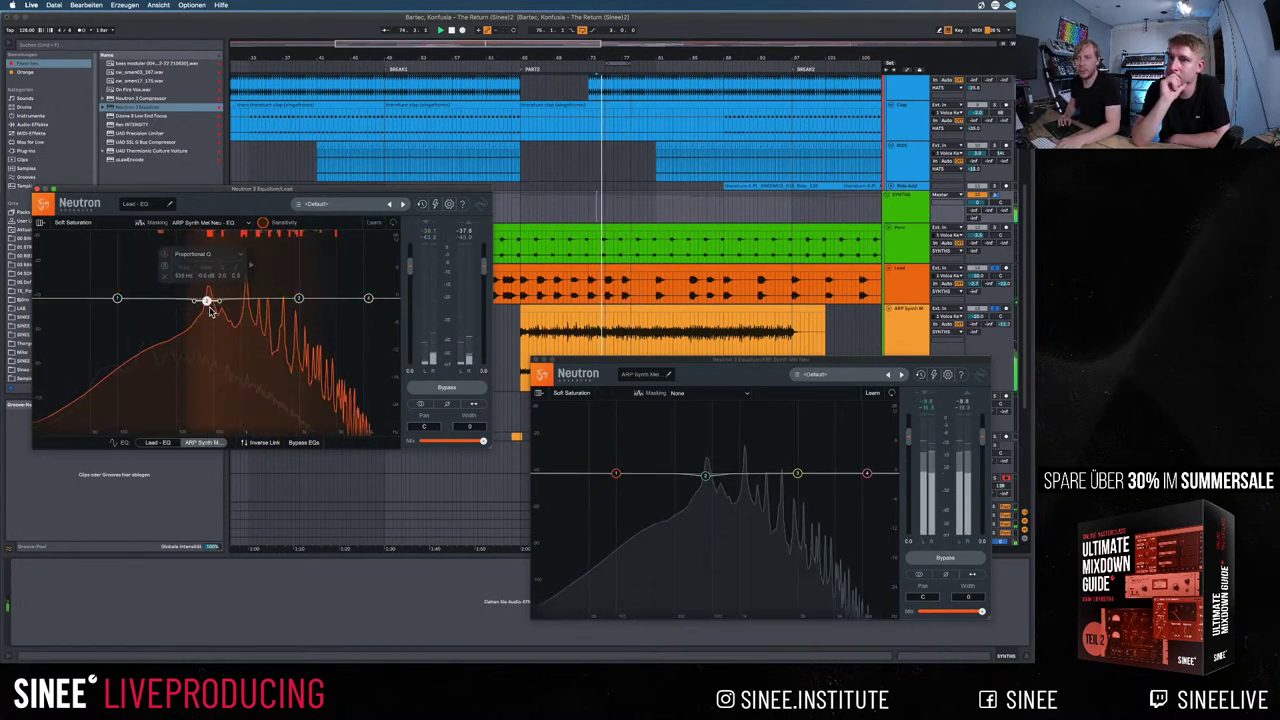
{"action": "left_click_drag", "start_coordinate": [206, 303], "coordinate": [210, 338]}
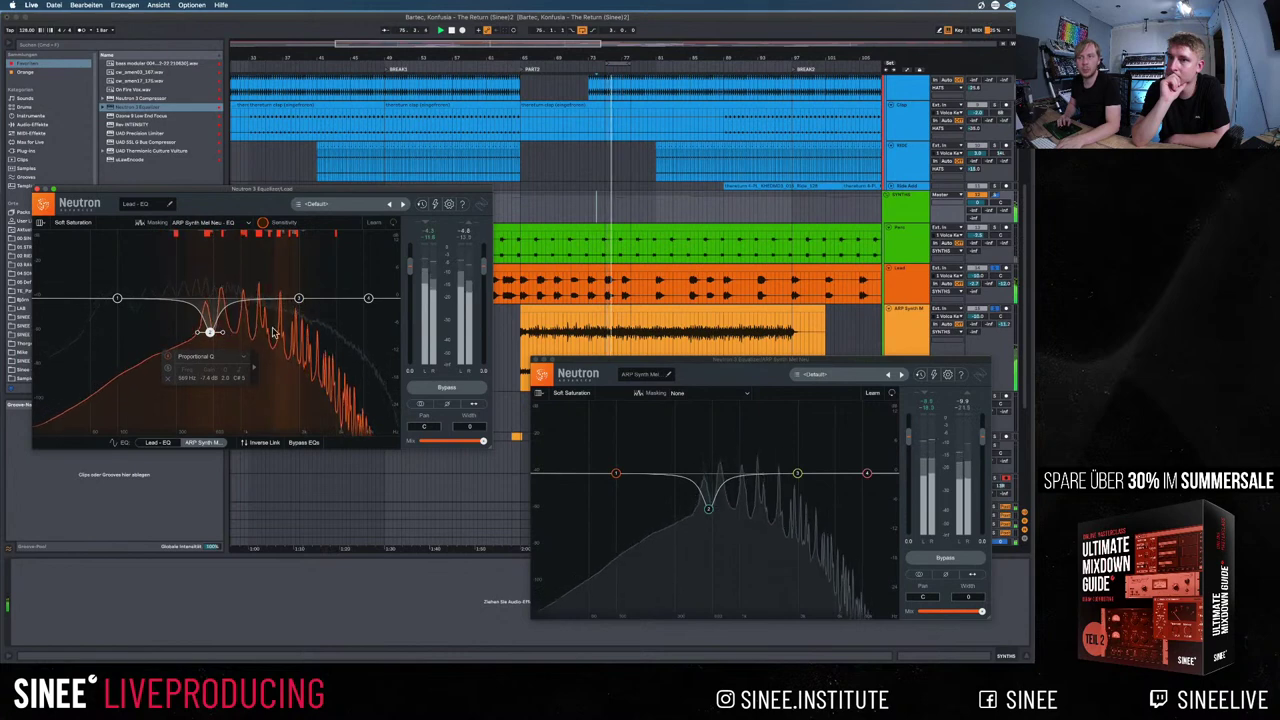
{"action": "scroll", "coordinate": [226, 339], "scroll_direction": "down", "scroll_amount": 3}
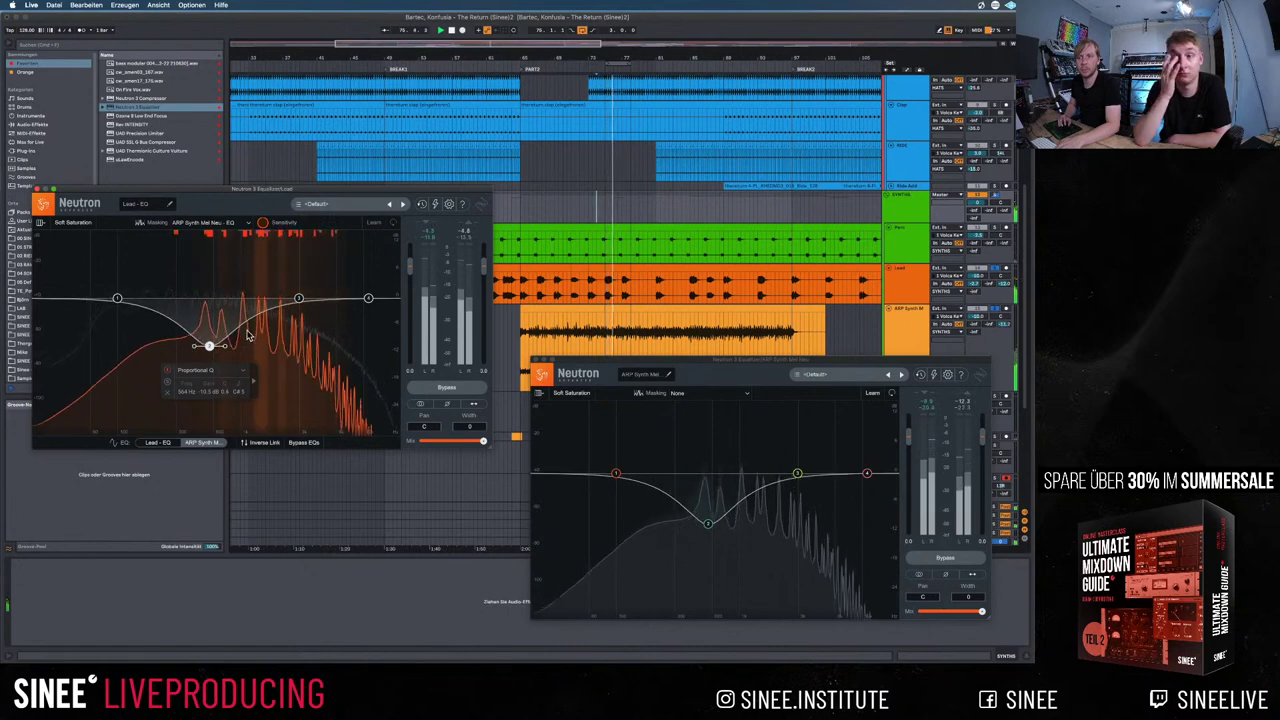
{"action": "key", "text": "super+z"}
{"action": "key", "text": "super+z"}
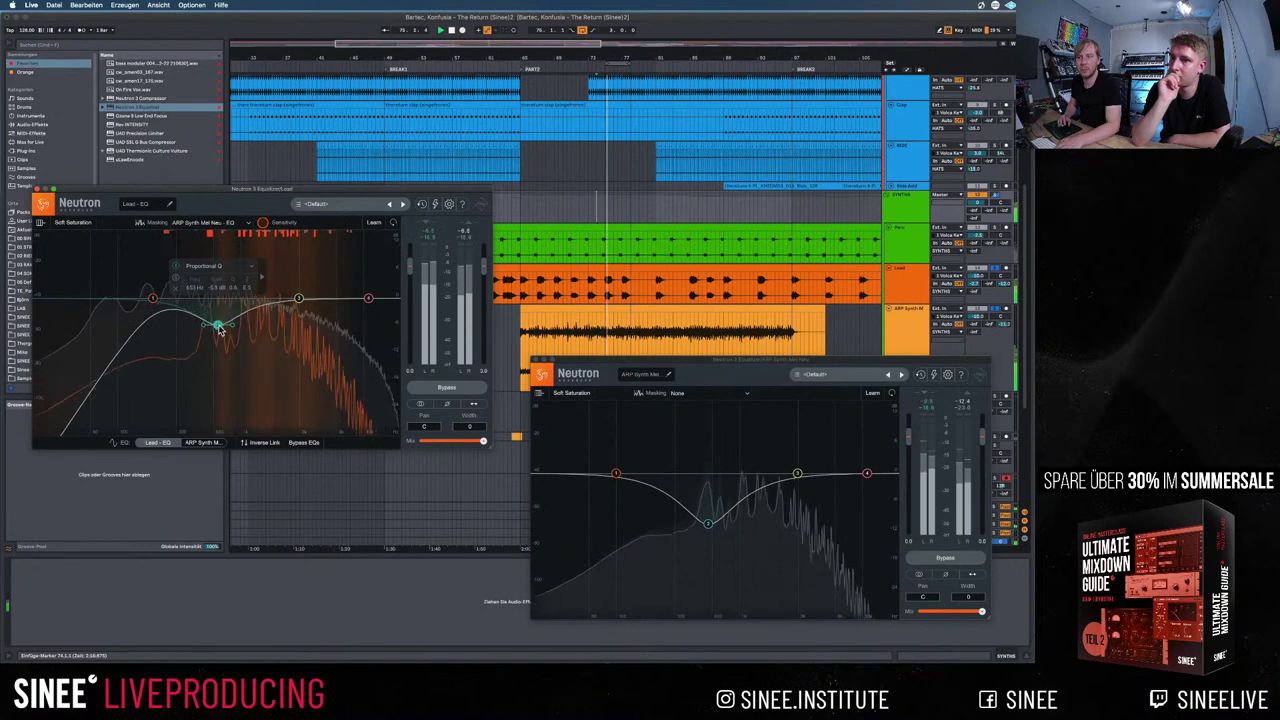
In the Lead EQ, cut band 2 by about 7 dB near 659 Hz and boost band 3 by 2.7 dB at about 2970 Hz
{"action": "left_click_drag", "start_coordinate": [220, 330], "coordinate": [219, 334]}
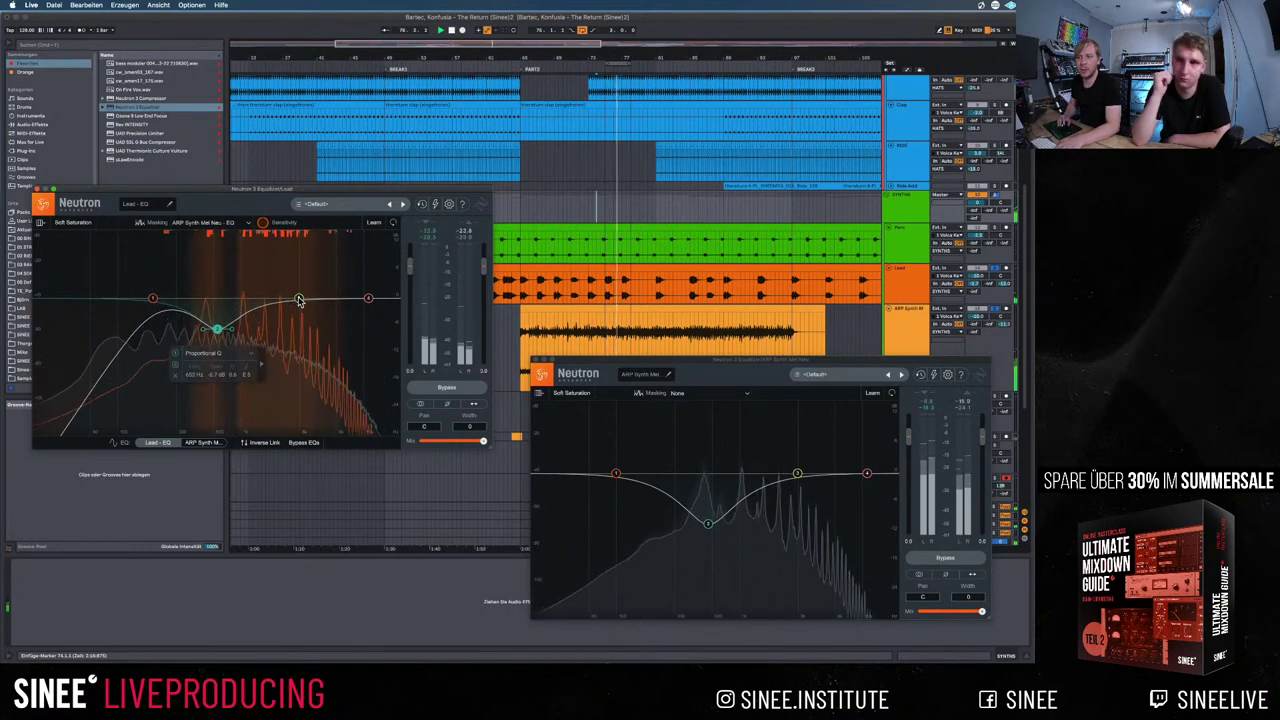
{"action": "left_click_drag", "start_coordinate": [299, 300], "coordinate": [308, 287]}
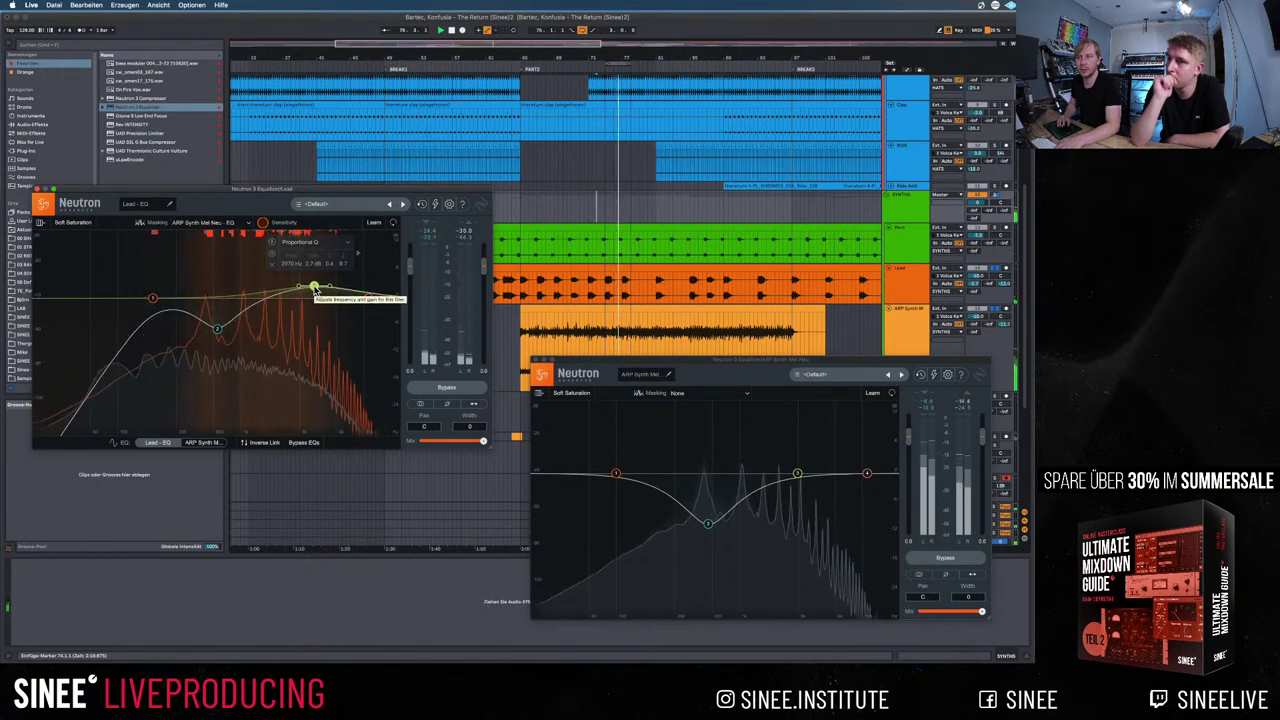
{"action": "left_click_drag", "start_coordinate": [220, 331], "coordinate": [222, 334]}
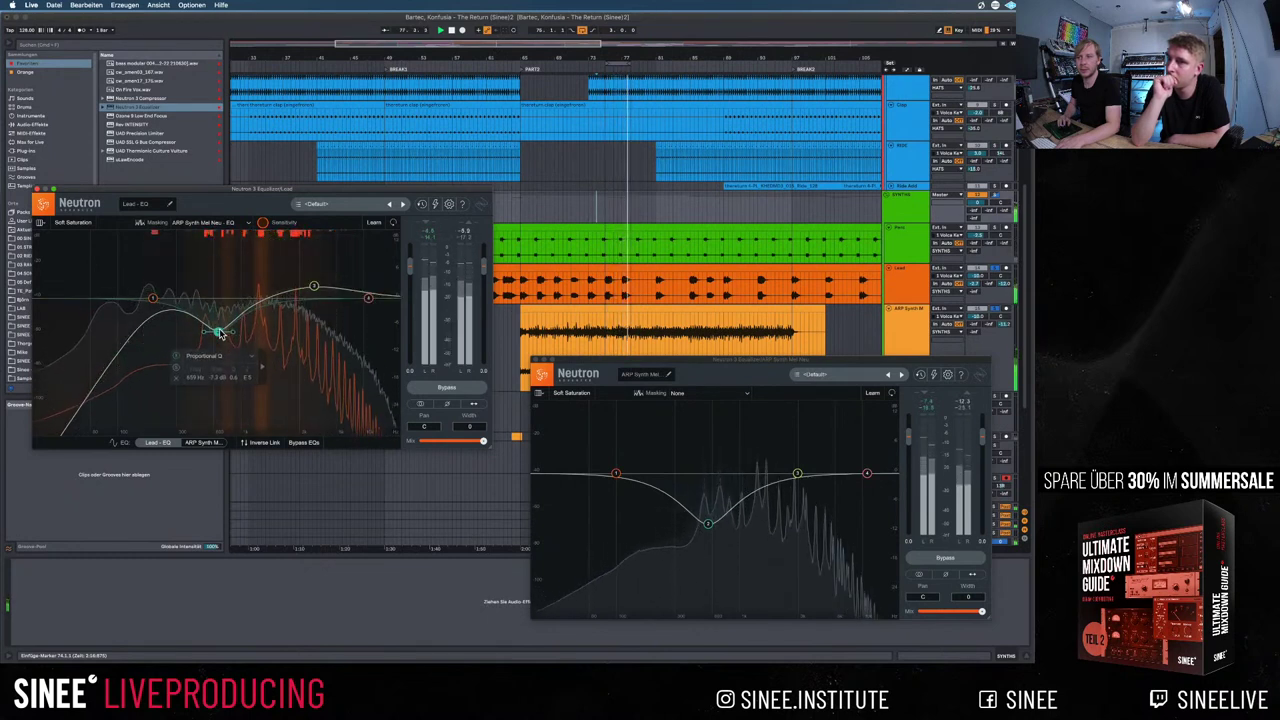
{"action": "left_click", "coordinate": [313, 289]}
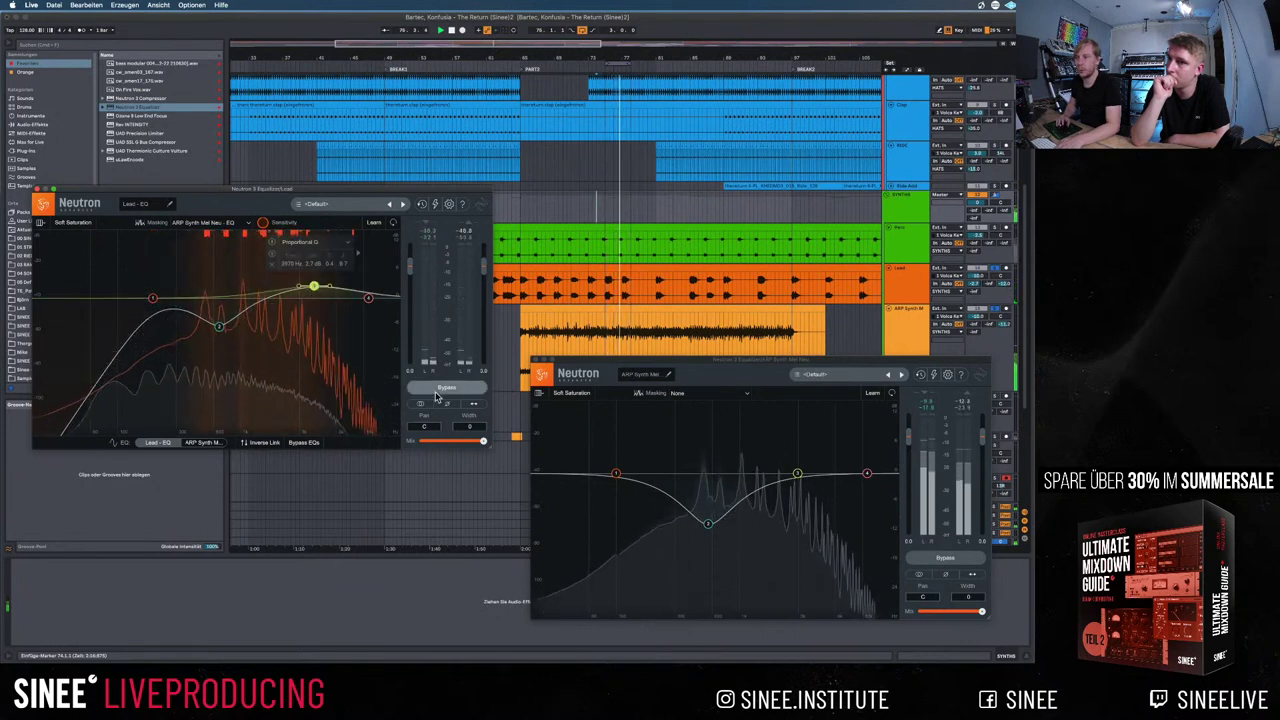
Move the ARP synth EQ's third band up in frequency, raise its high shelf by about 2.4 dB, and compare against bypassing both EQs
{"action": "left_click", "coordinate": [797, 476]}
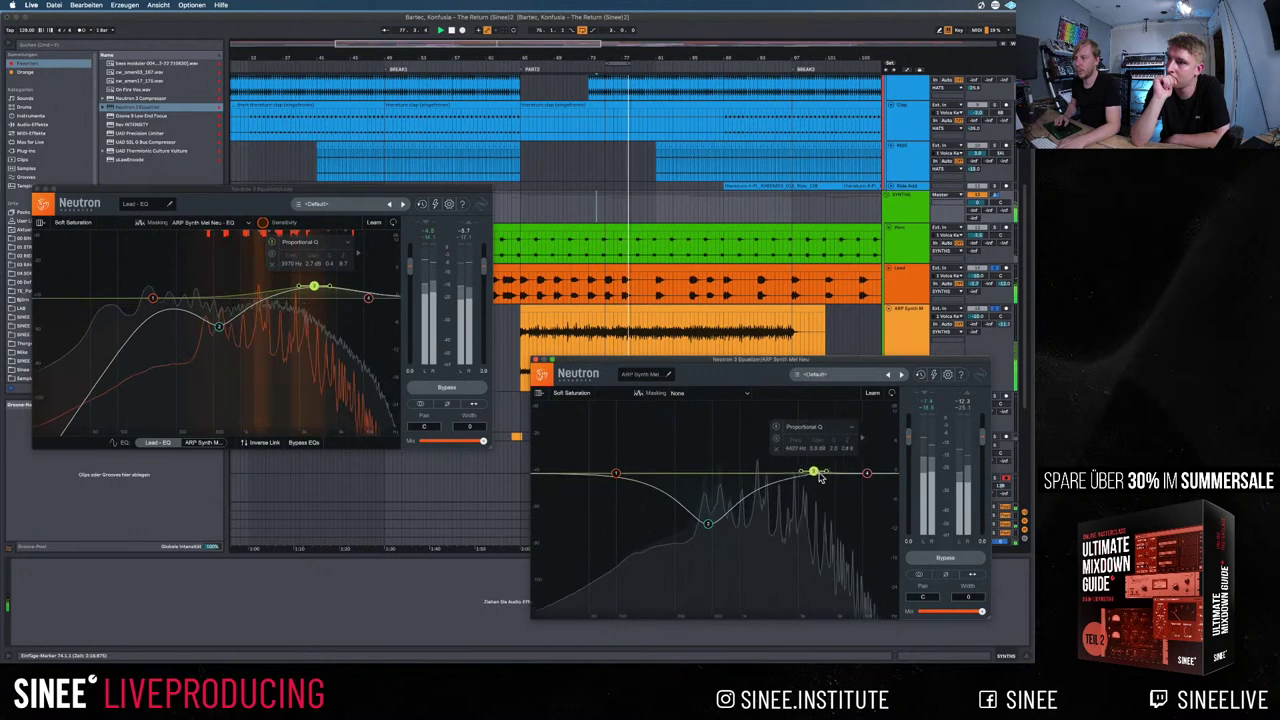
{"action": "left_click_drag", "start_coordinate": [862, 466], "coordinate": [853, 463]}
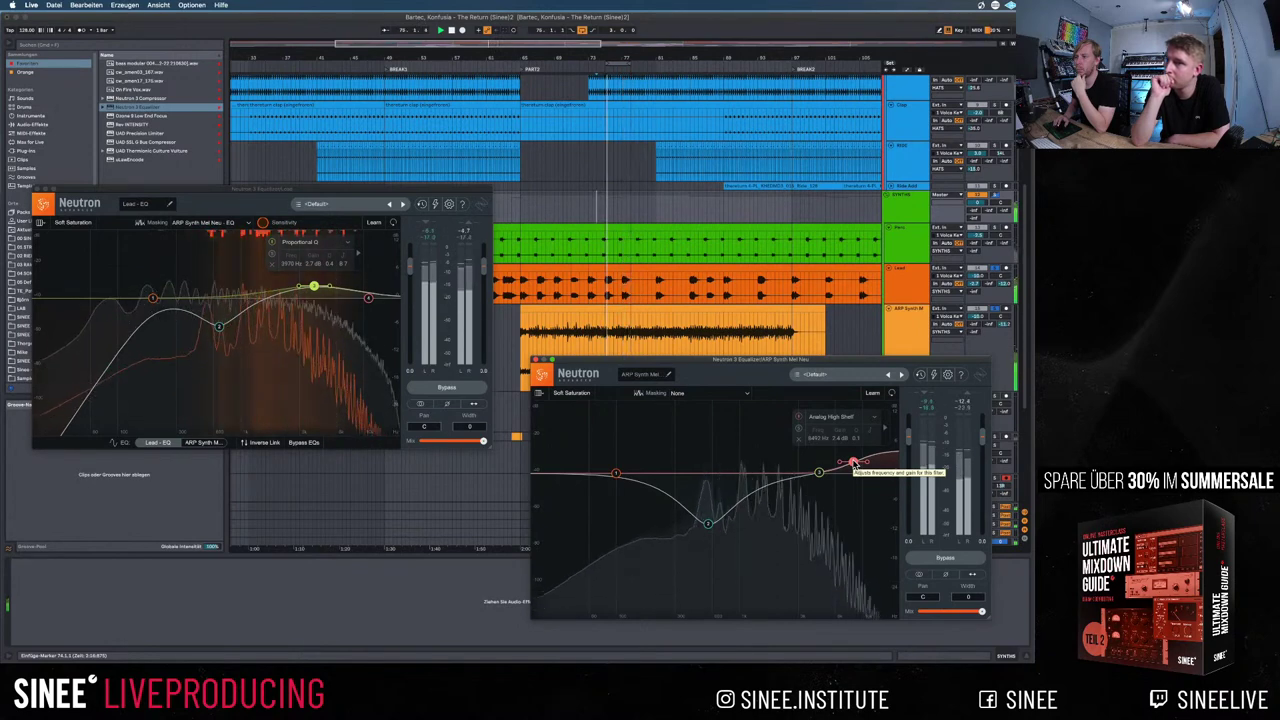
{"action": "left_click", "coordinate": [297, 445]}
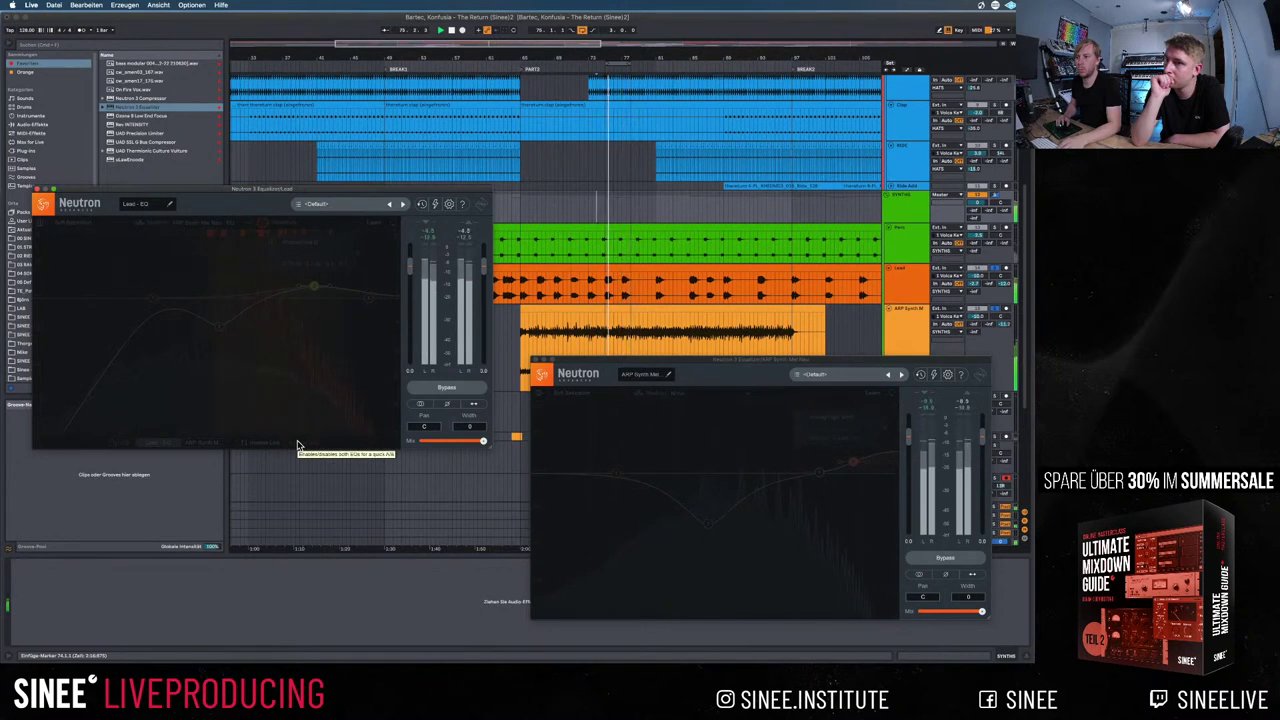
{"action": "left_click", "coordinate": [297, 445]}
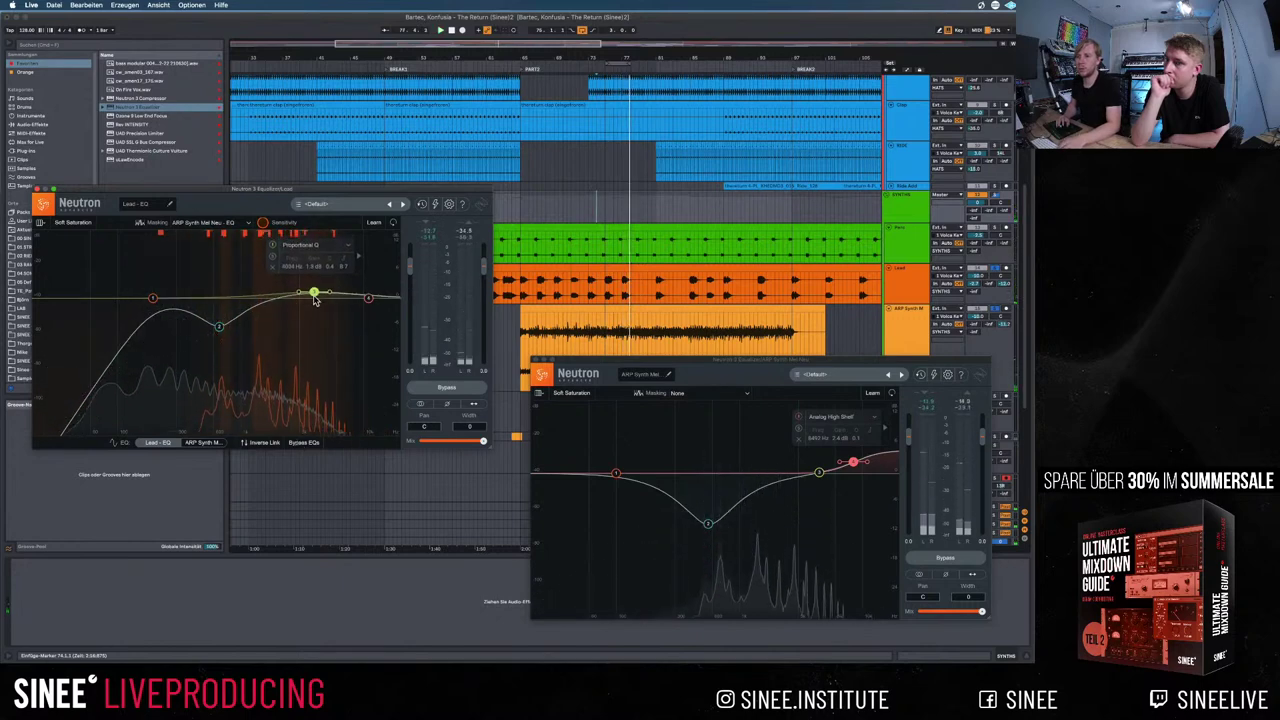
Reshape the Lead EQ with a broad band 3 boost around 1.3 kHz and a band 2 cut of about 5.2 dB near 561 Hz
{"action": "left_click_drag", "start_coordinate": [313, 290], "coordinate": [314, 301]}
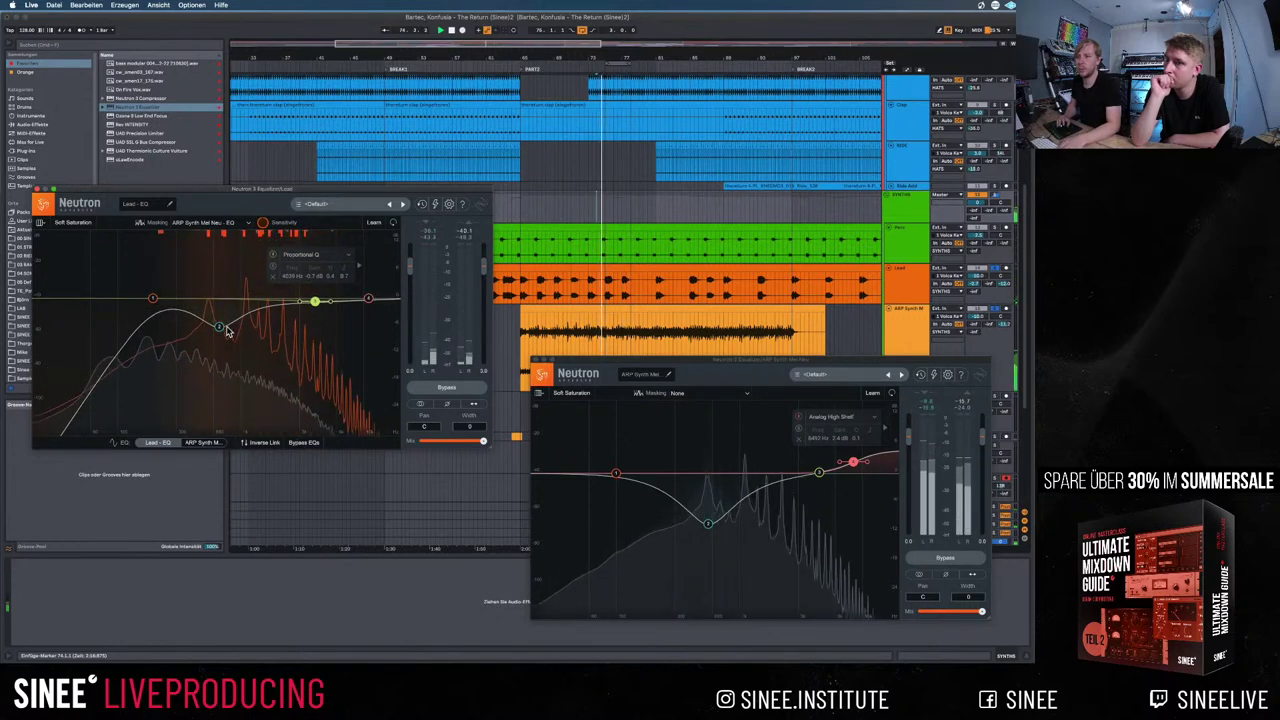
{"action": "left_click_drag", "start_coordinate": [219, 329], "coordinate": [219, 330]}
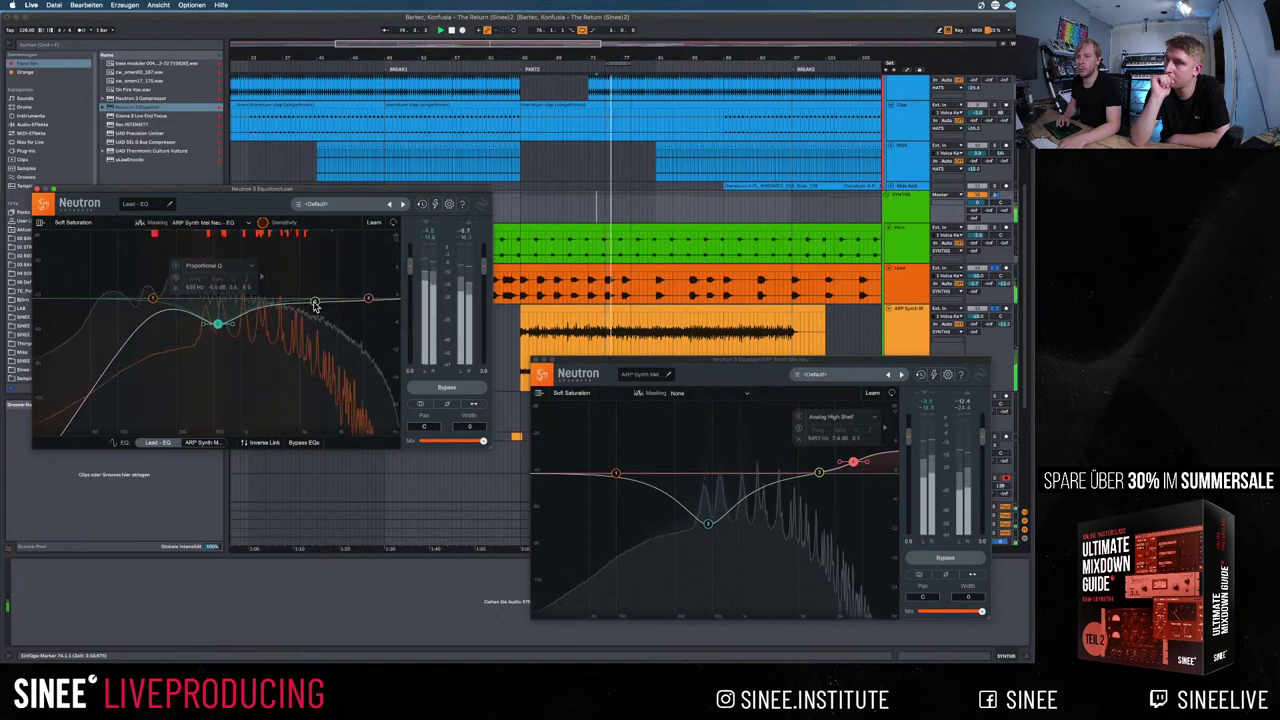
{"action": "left_click_drag", "start_coordinate": [275, 285], "coordinate": [270, 280]}
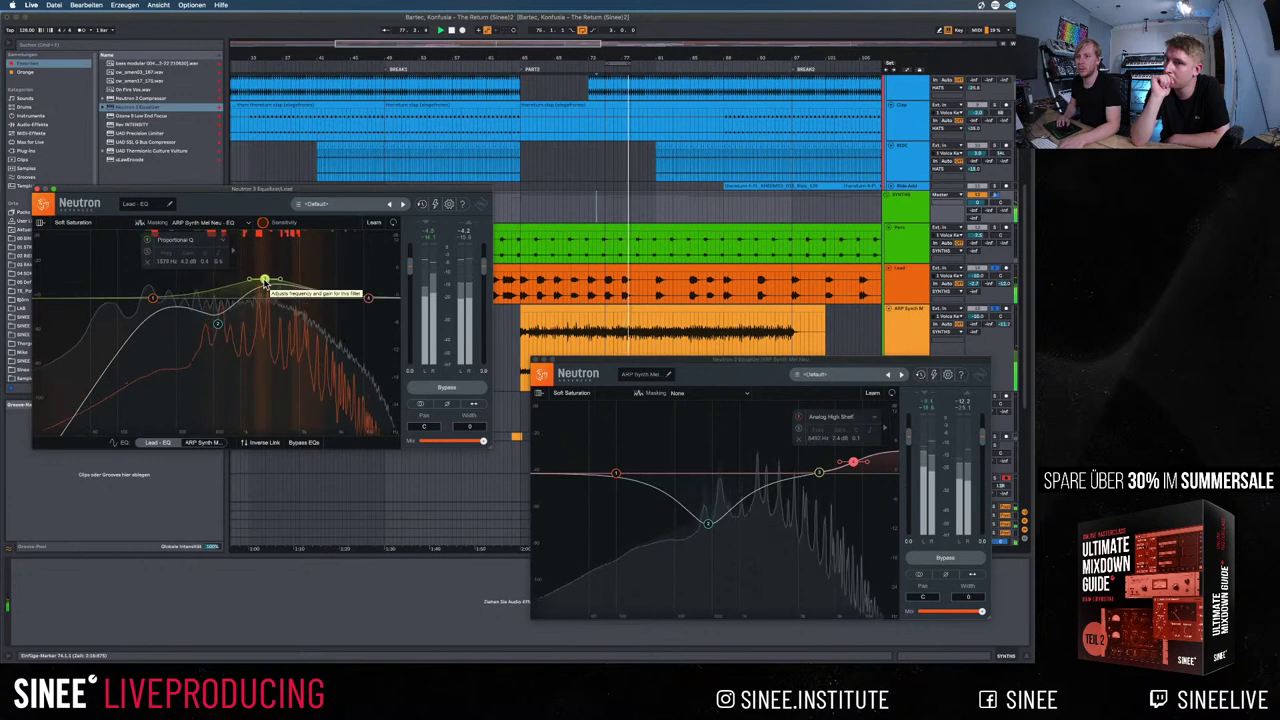
{"action": "left_click_drag", "start_coordinate": [256, 278], "coordinate": [250, 269]}
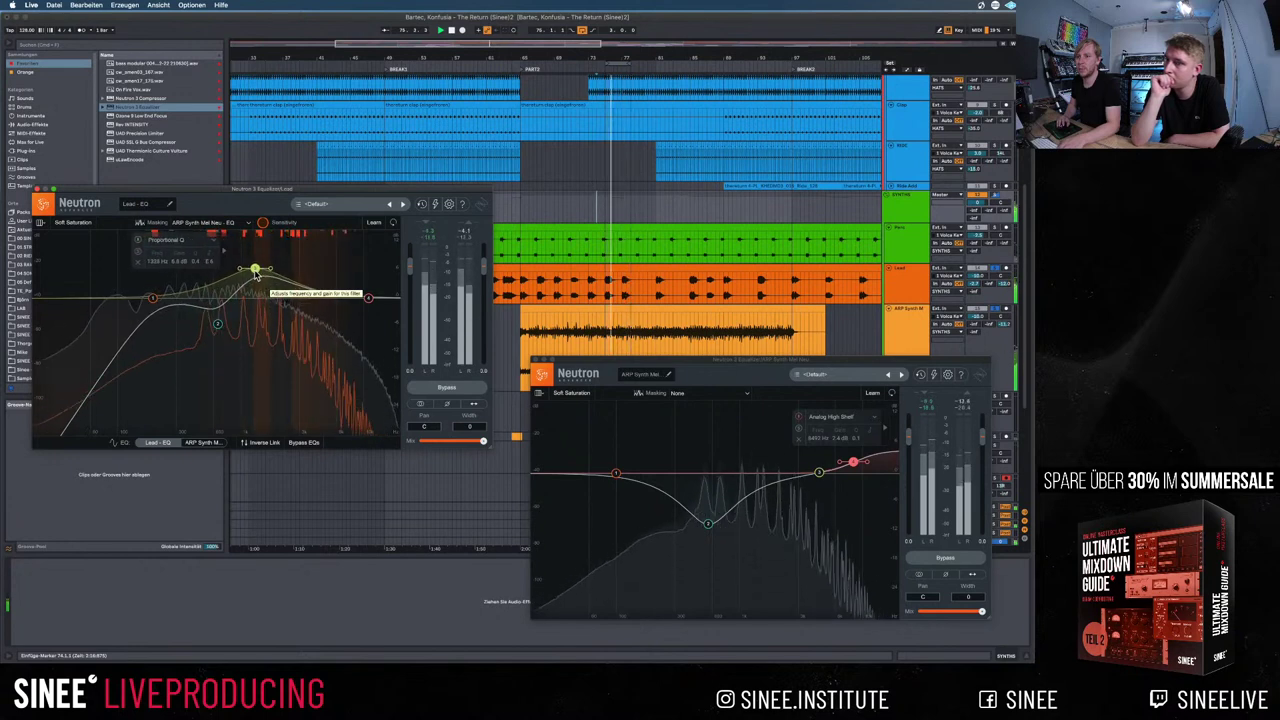
{"action": "left_click_drag", "start_coordinate": [266, 283], "coordinate": [207, 298]}
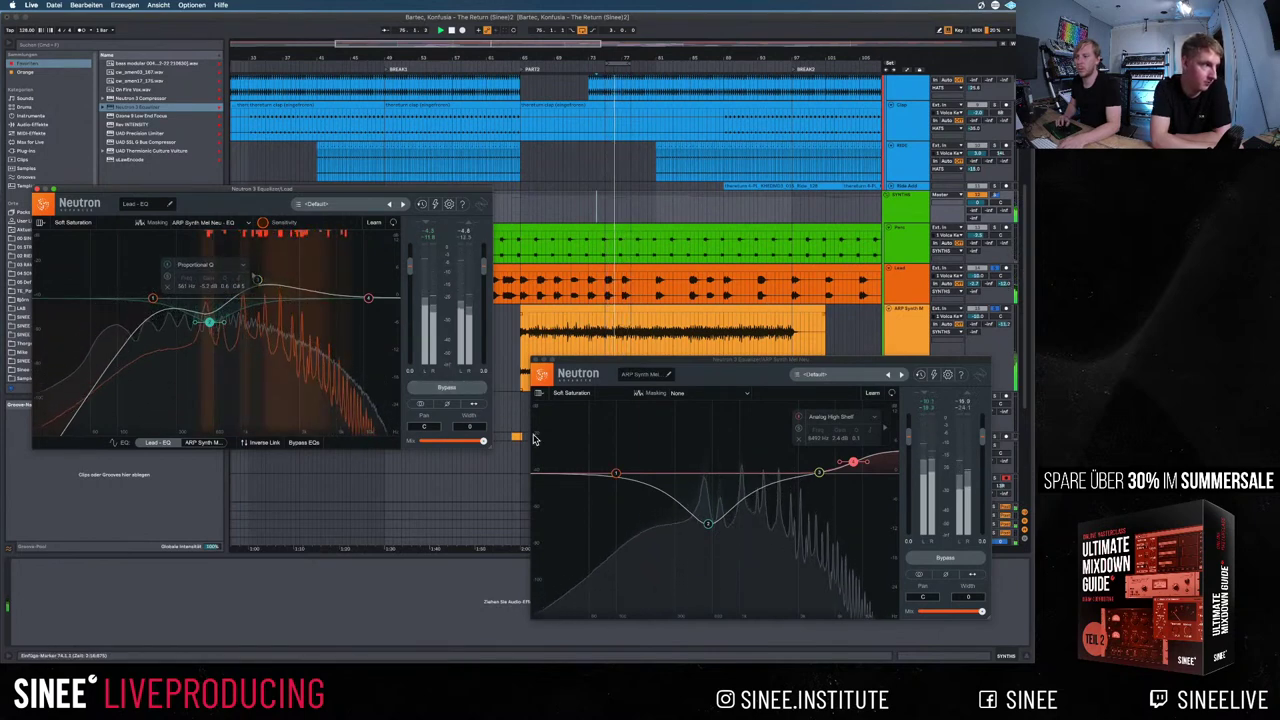
Change the ARP synth EQ's low band to a 24 dB/oct Flat Highpass near 307 Hz and ease the band 2 cut to about -9 dB
{"action": "left_click", "coordinate": [640, 490]}
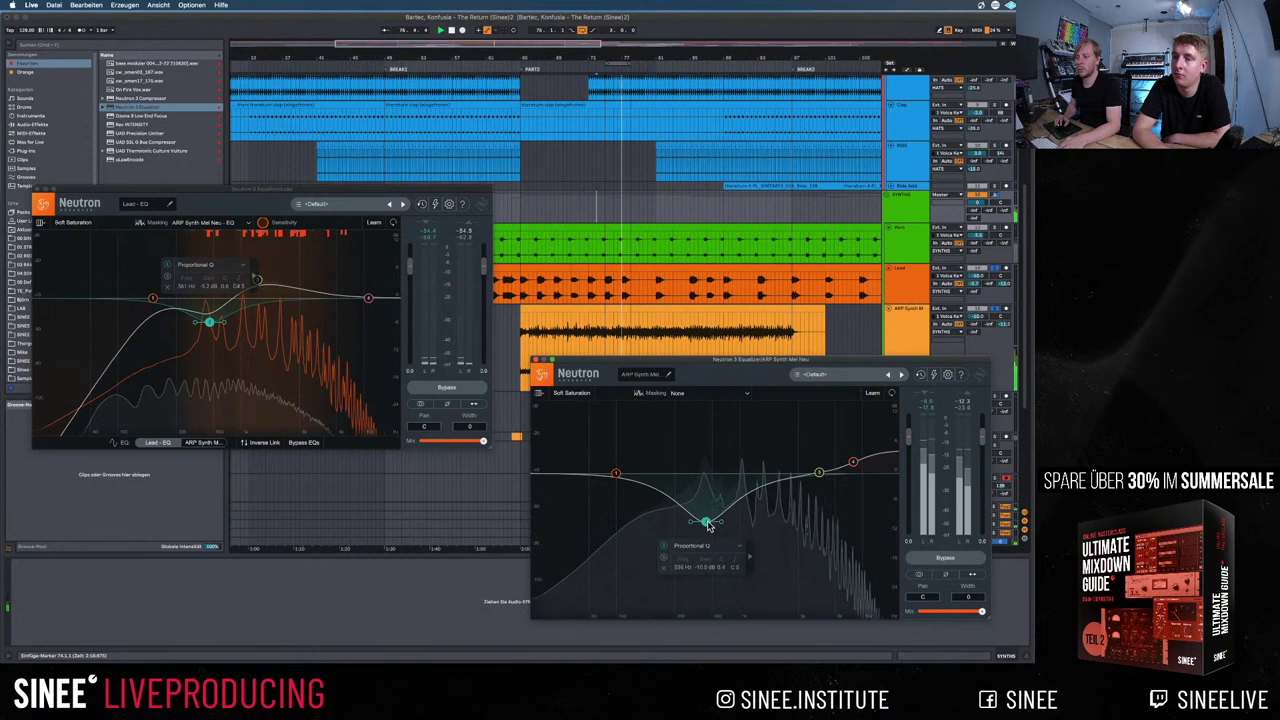
{"action": "left_click", "coordinate": [615, 475]}
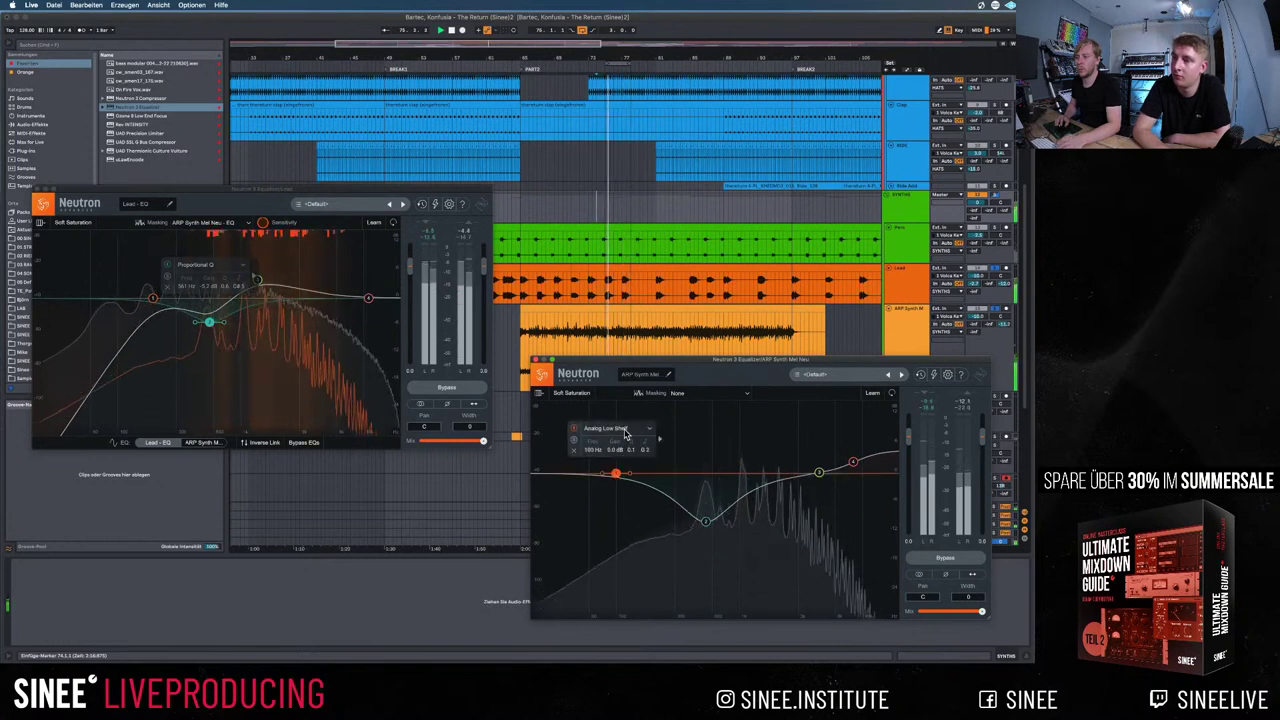
{"action": "left_click", "coordinate": [626, 432]}
{"action": "left_click", "coordinate": [612, 490]}
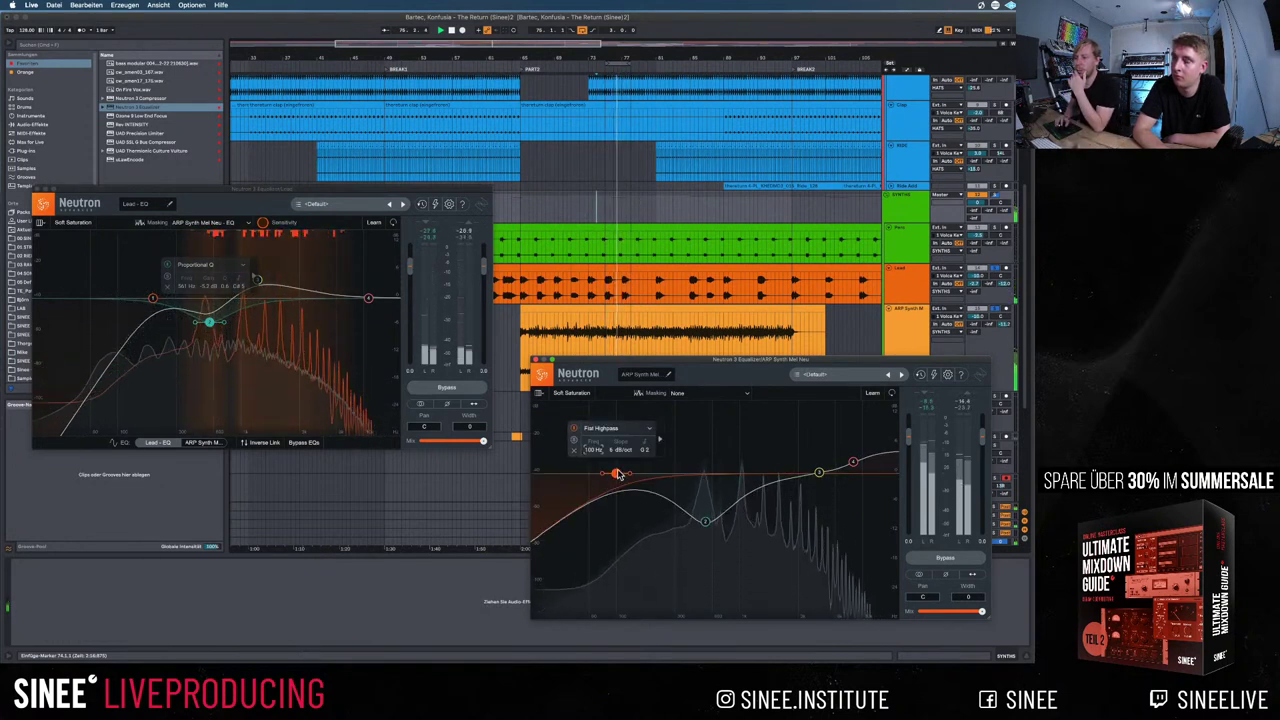
{"action": "left_click_drag", "start_coordinate": [626, 453], "coordinate": [679, 481]}
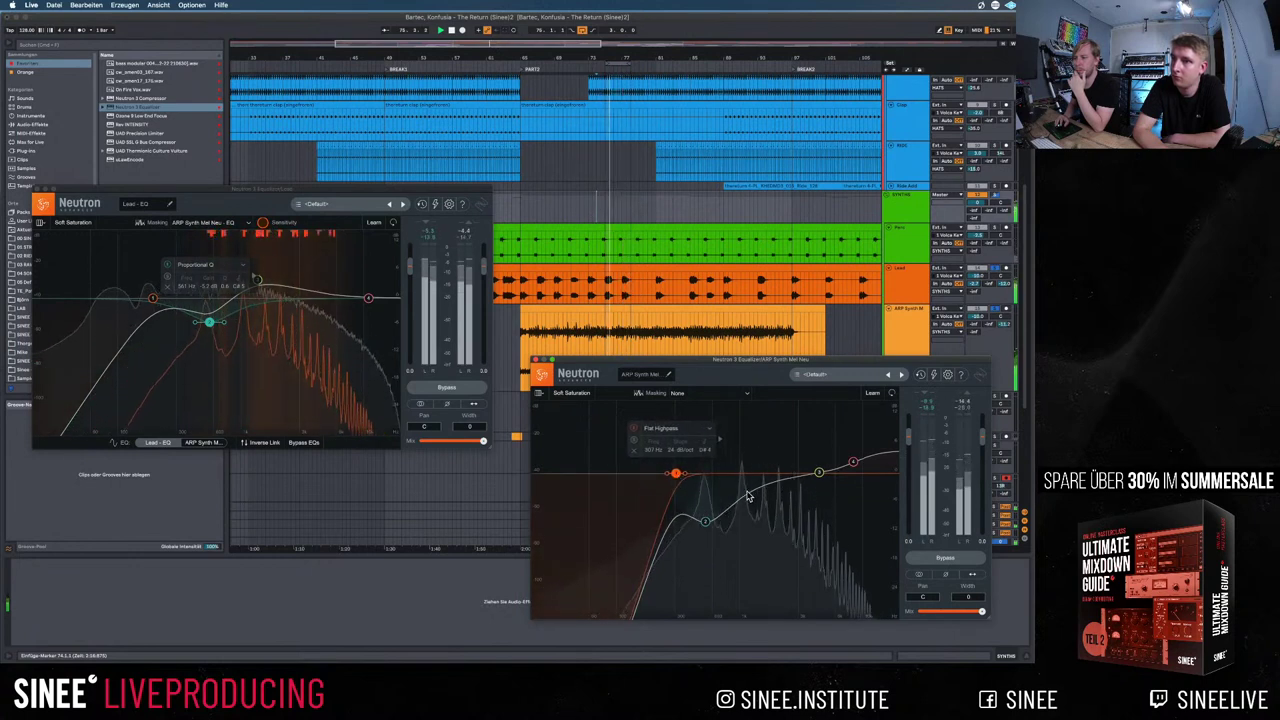
{"action": "left_click", "coordinate": [707, 522]}
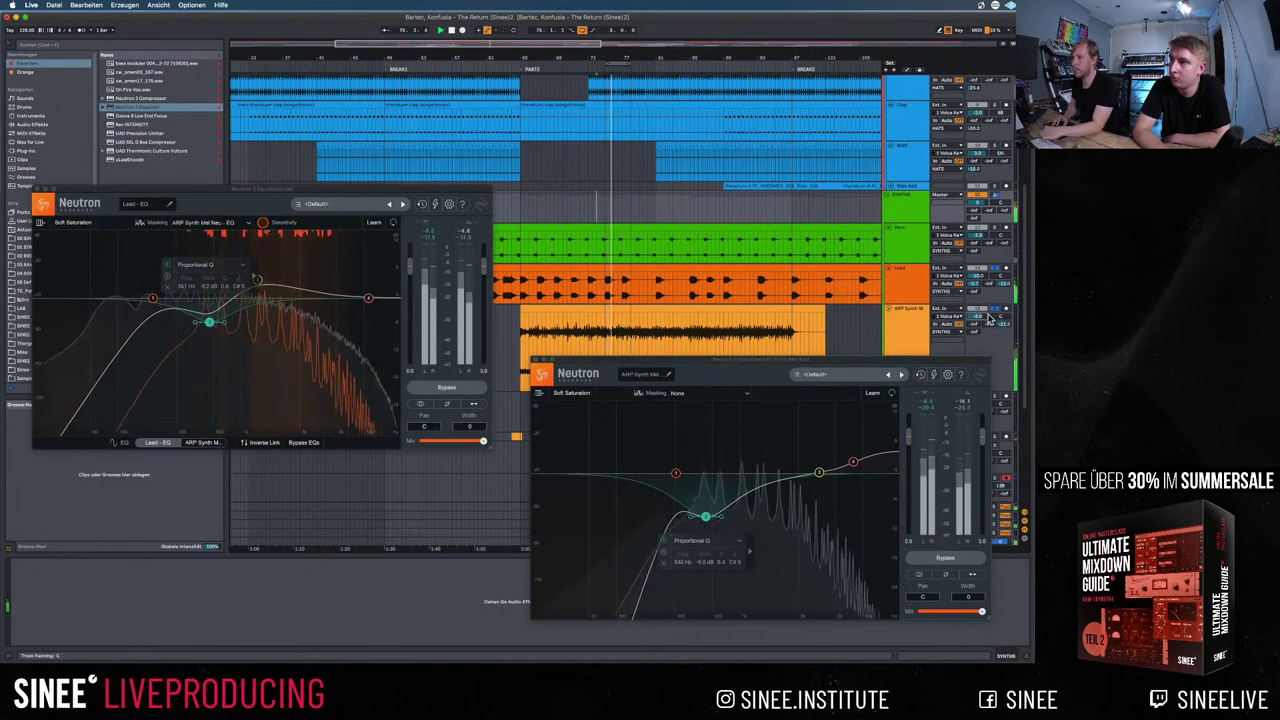
Compare the sound with both EQs bypassed and active, and restart playback from an earlier point in the arrangement
{"action": "left_click", "coordinate": [304, 443]}
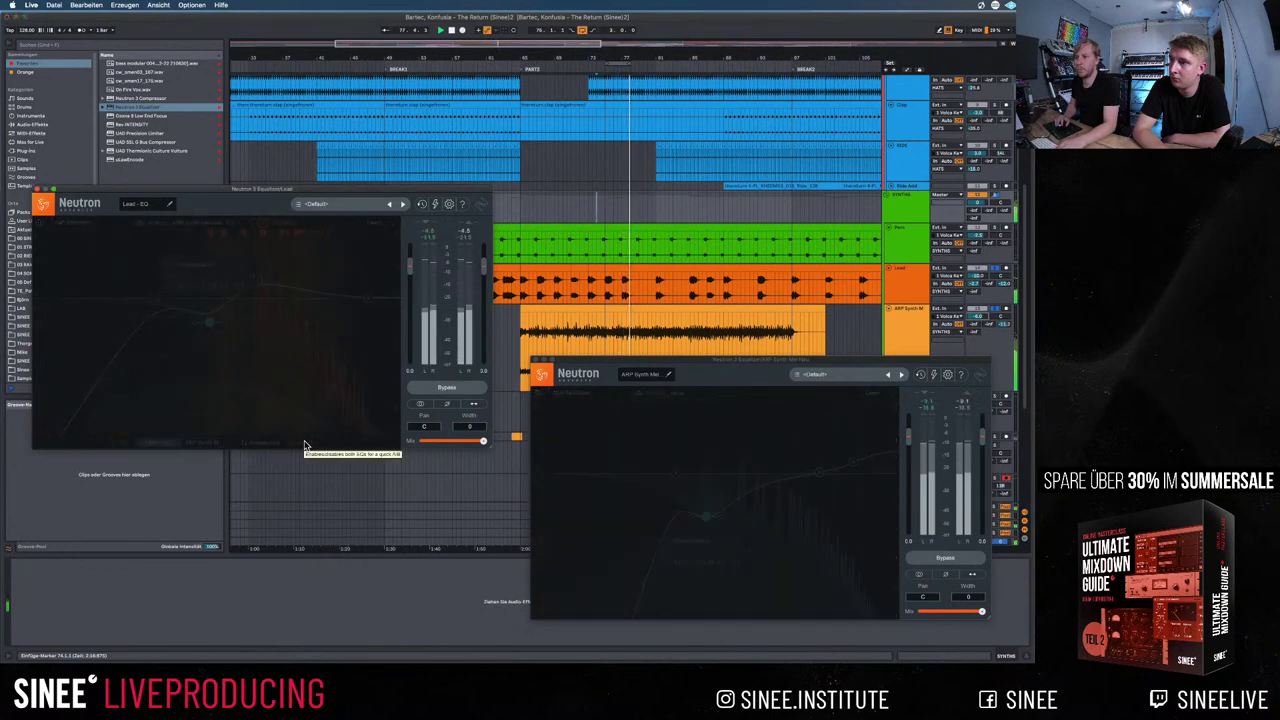
{"action": "left_click", "coordinate": [305, 445]}
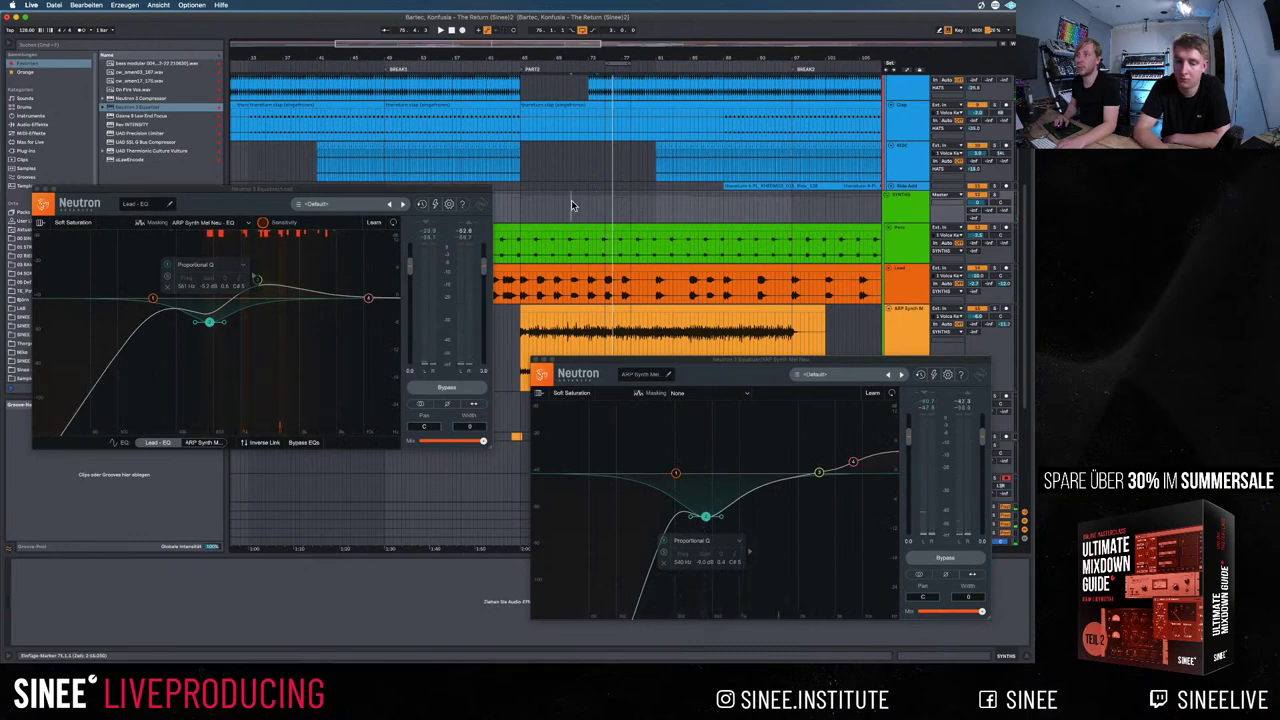
{"action": "left_click", "coordinate": [571, 205]}
{"action": "key", "text": "space"}
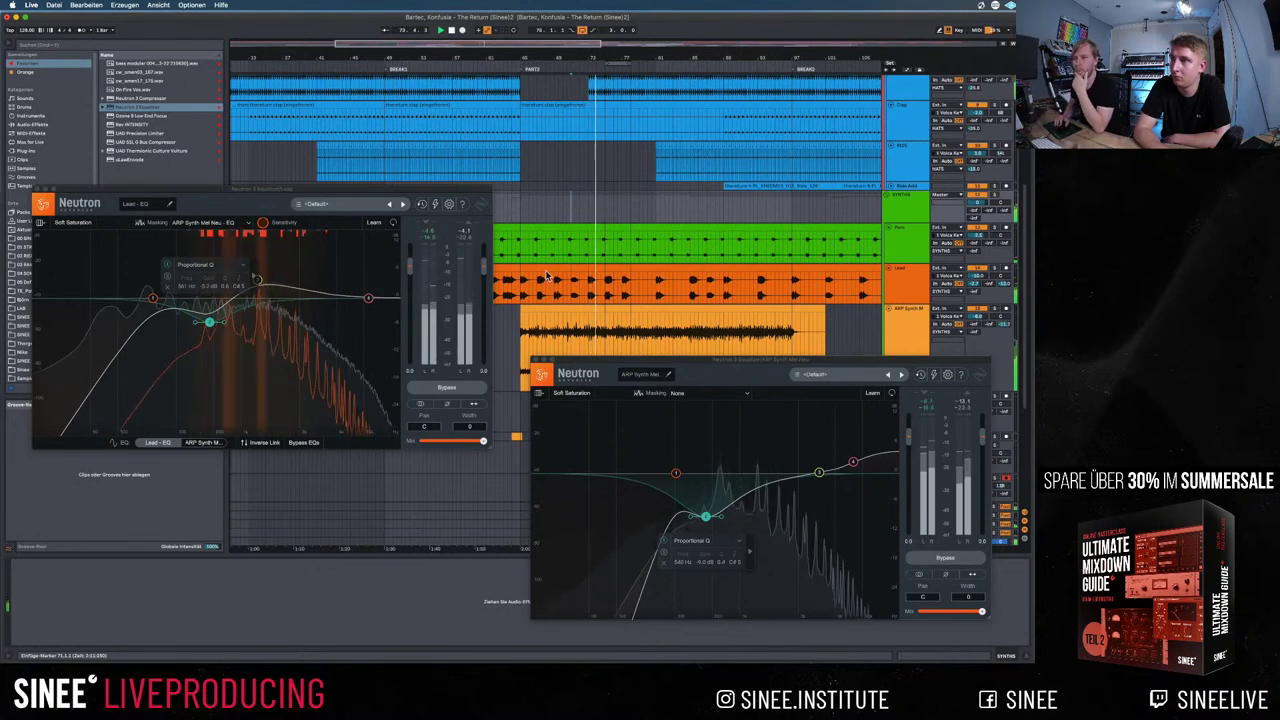
Lower the Lead EQ's band 3 boost to about 2.4 dB, cut its high shelf by about 1.8 dB, and compare against bypass
{"action": "left_click", "coordinate": [256, 279]}
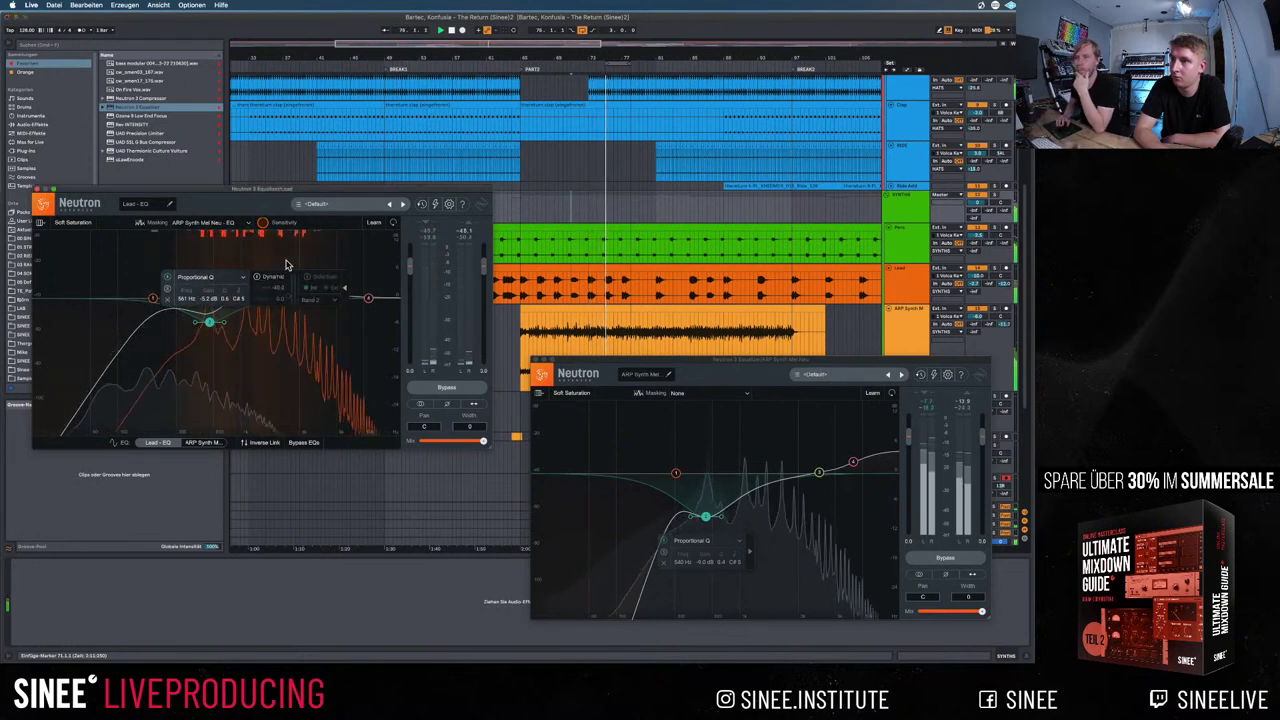
{"action": "left_click_drag", "start_coordinate": [258, 298], "coordinate": [258, 286]}
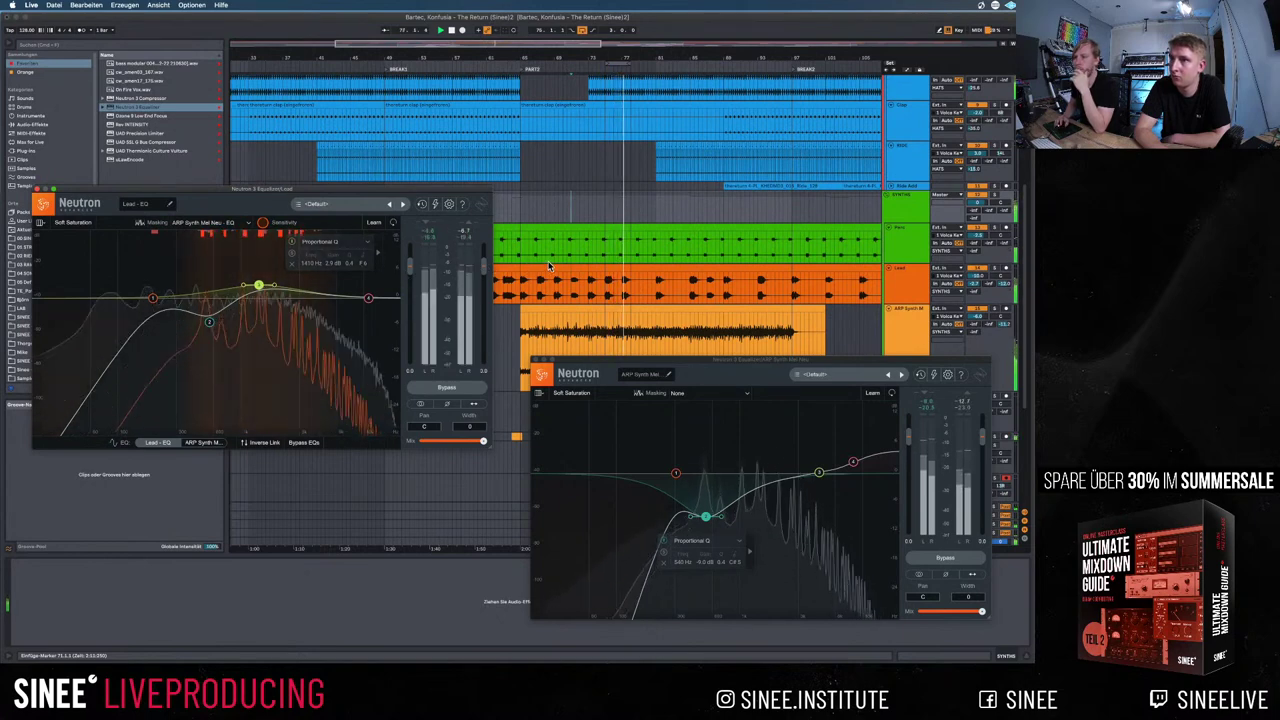
{"action": "left_click_drag", "start_coordinate": [268, 290], "coordinate": [266, 293]}
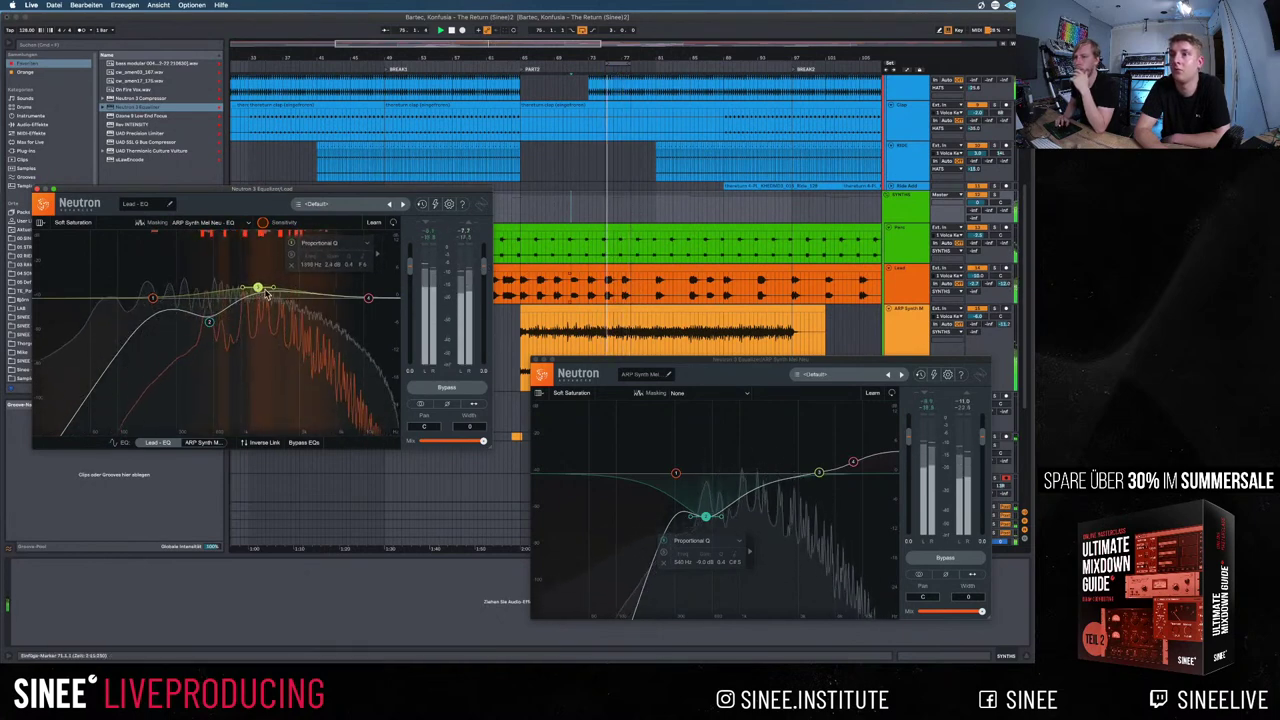
{"action": "left_click_drag", "start_coordinate": [368, 298], "coordinate": [363, 305]}
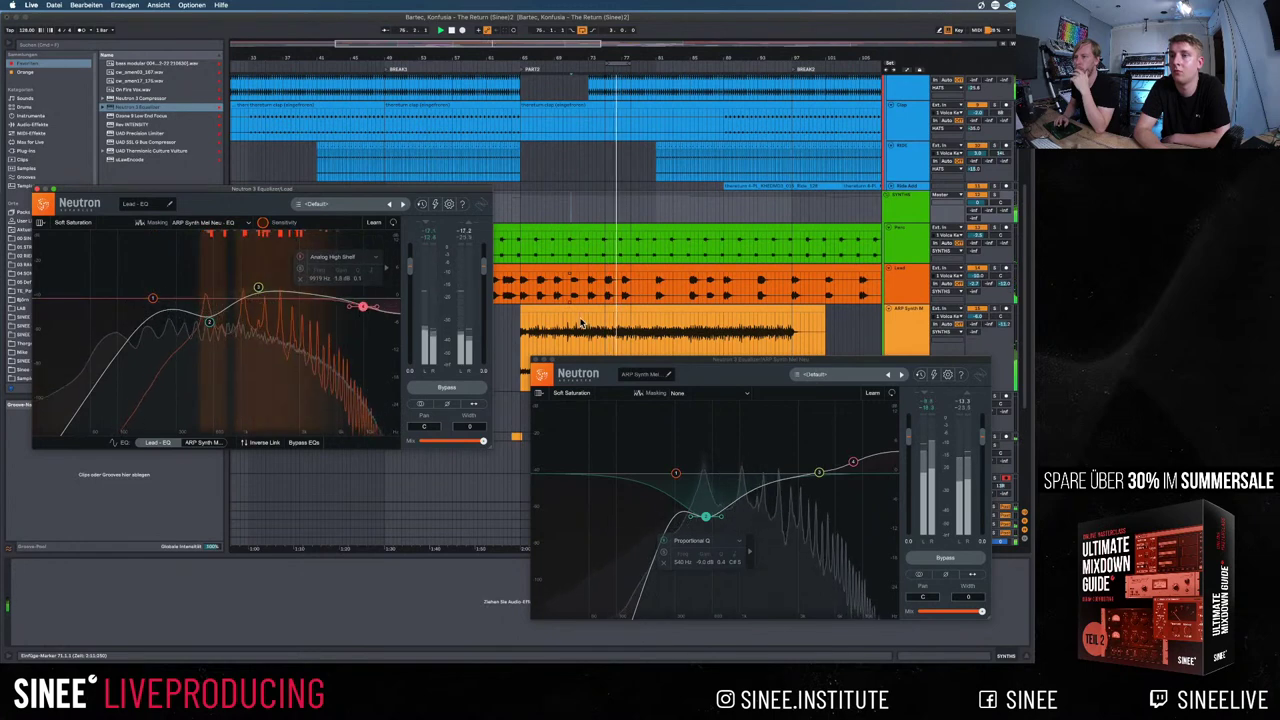
{"action": "left_click", "coordinate": [693, 160]}
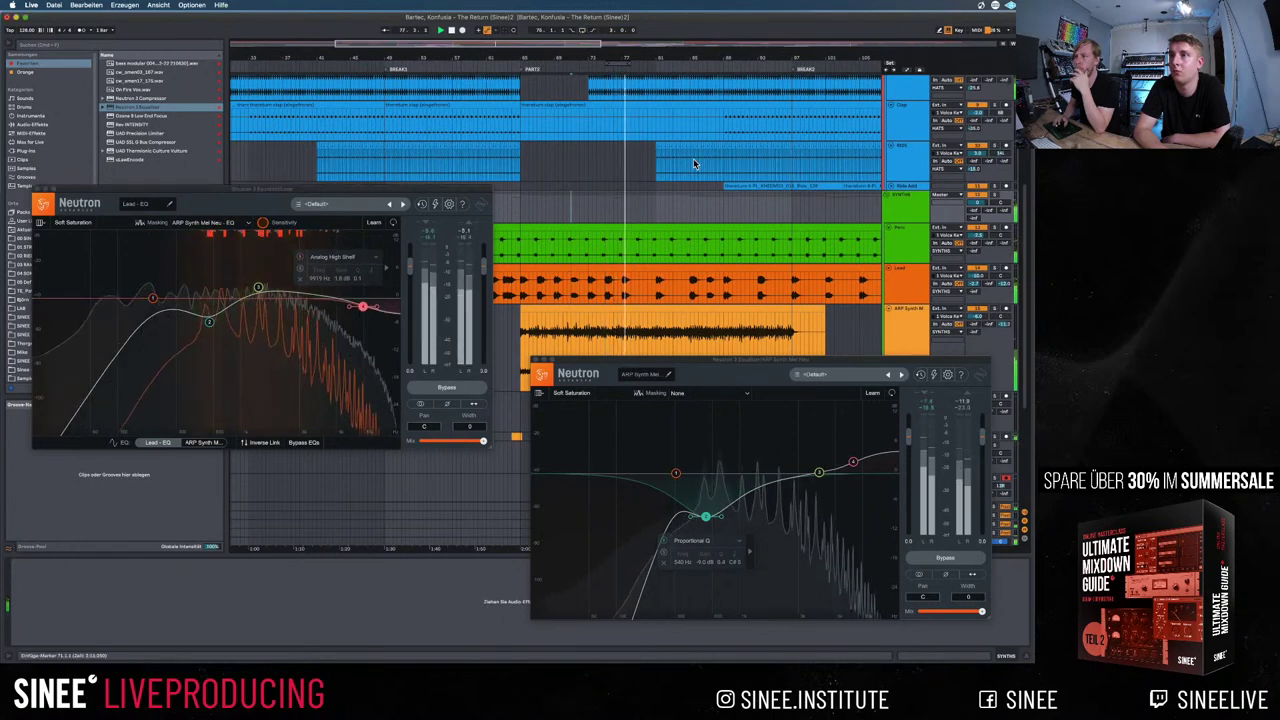
{"action": "left_click", "coordinate": [306, 444]}
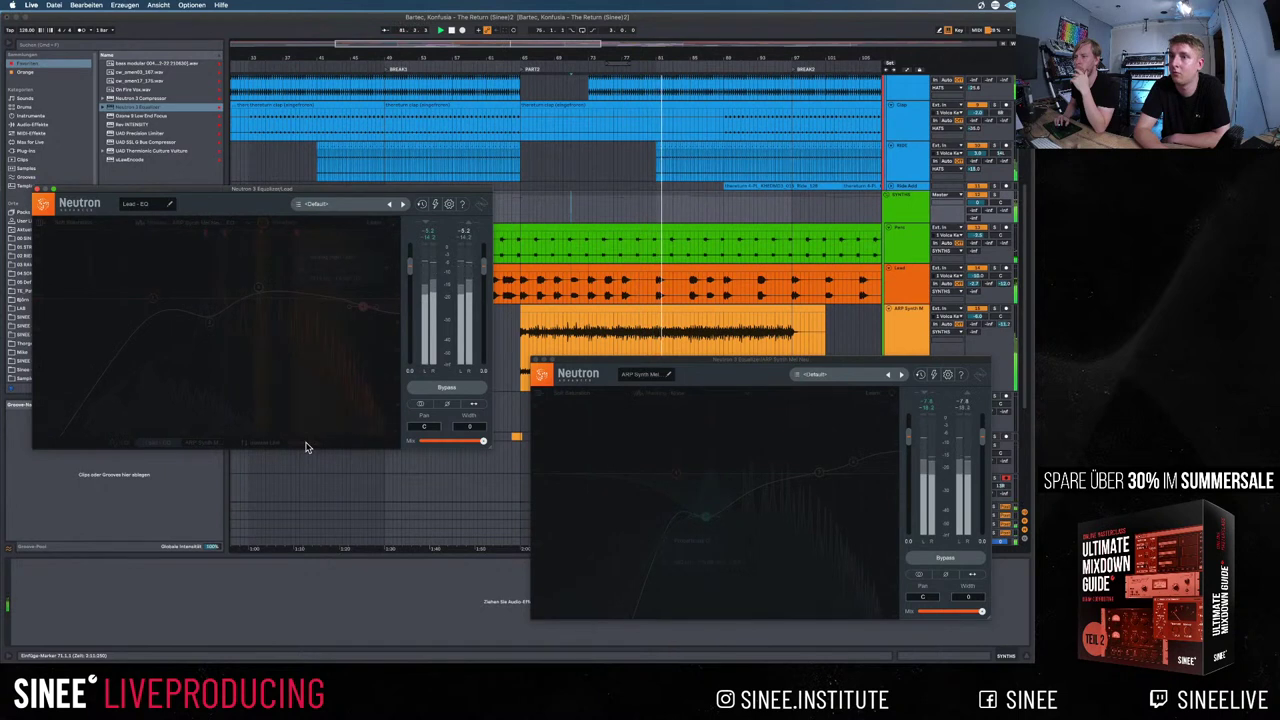
{"action": "left_click", "coordinate": [306, 445]}
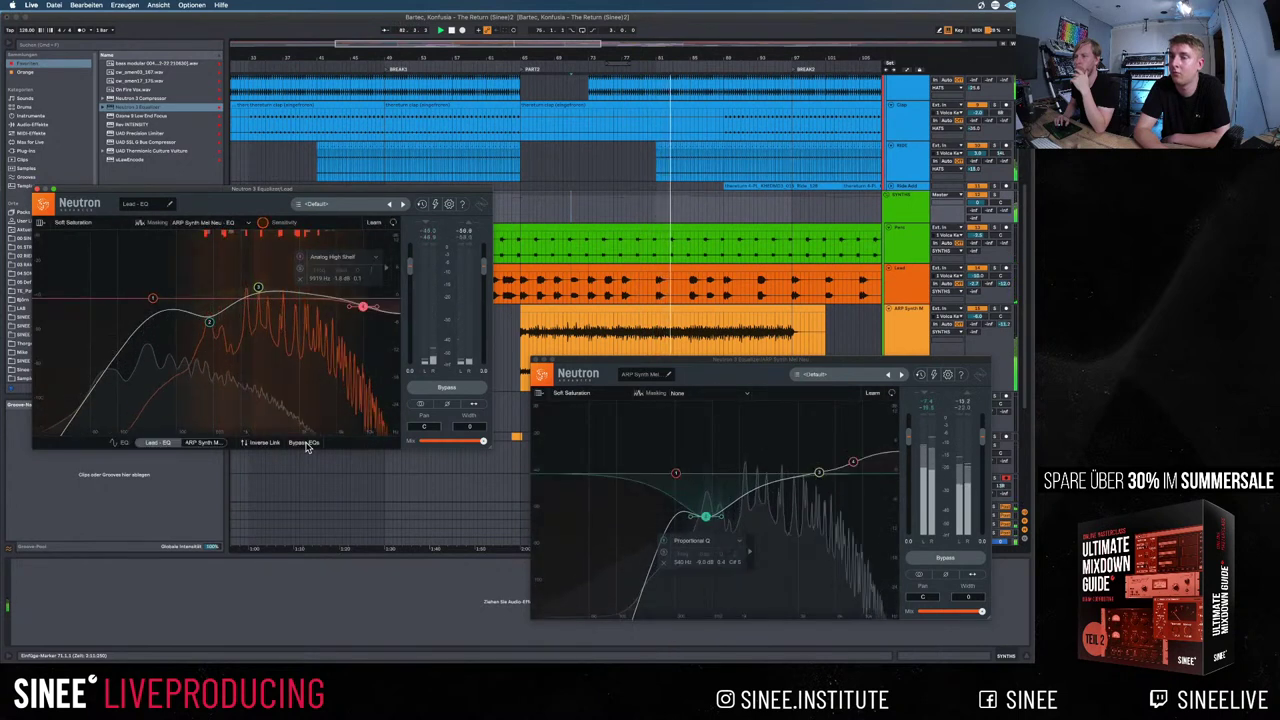
Reduce the ARP synth EQ's low-mid cut, lower its highpass to about 267 Hz, and cut its high shelf by about 2.3 dB
{"action": "left_click_drag", "start_coordinate": [705, 517], "coordinate": [700, 502]}
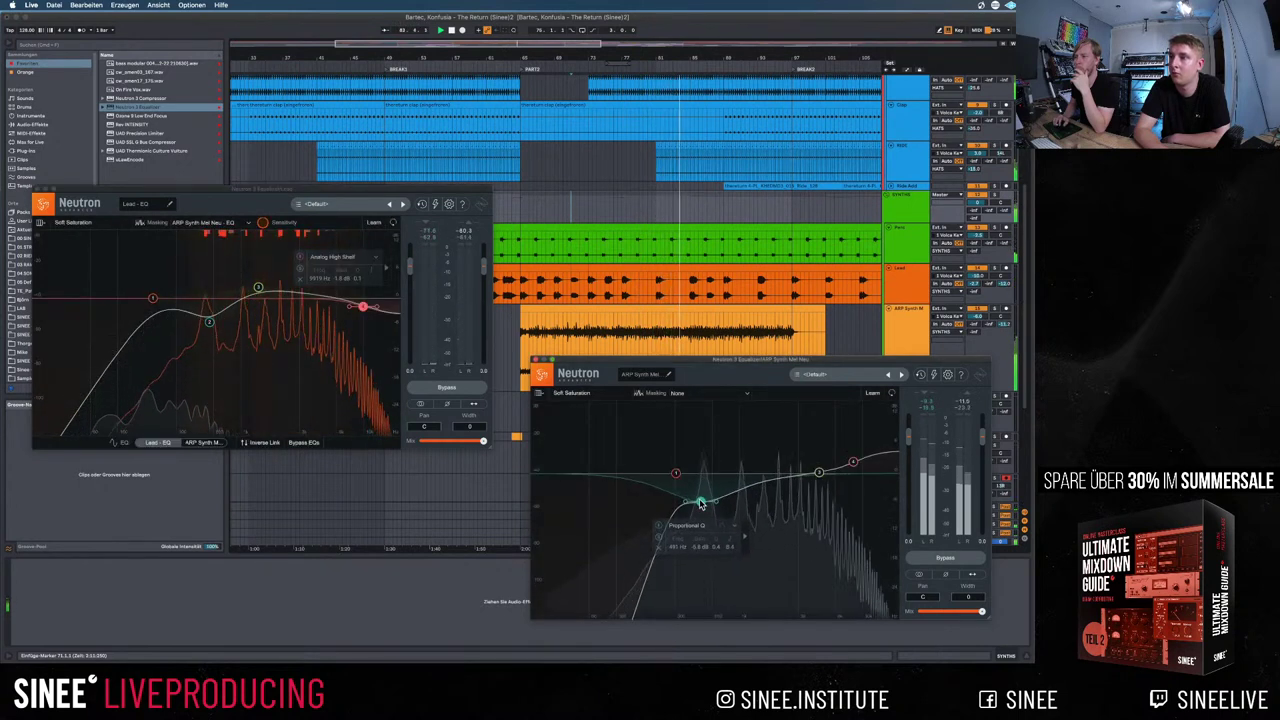
{"action": "left_click", "coordinate": [676, 473]}
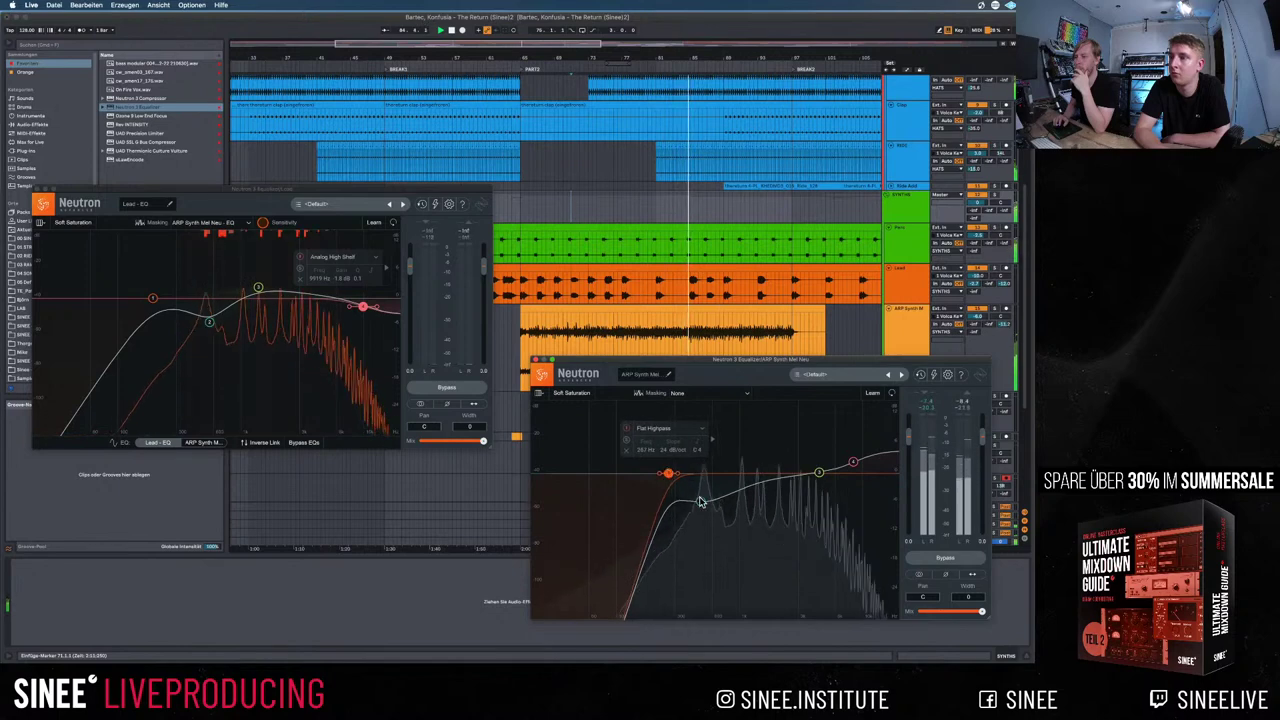
{"action": "left_click", "coordinate": [700, 502]}
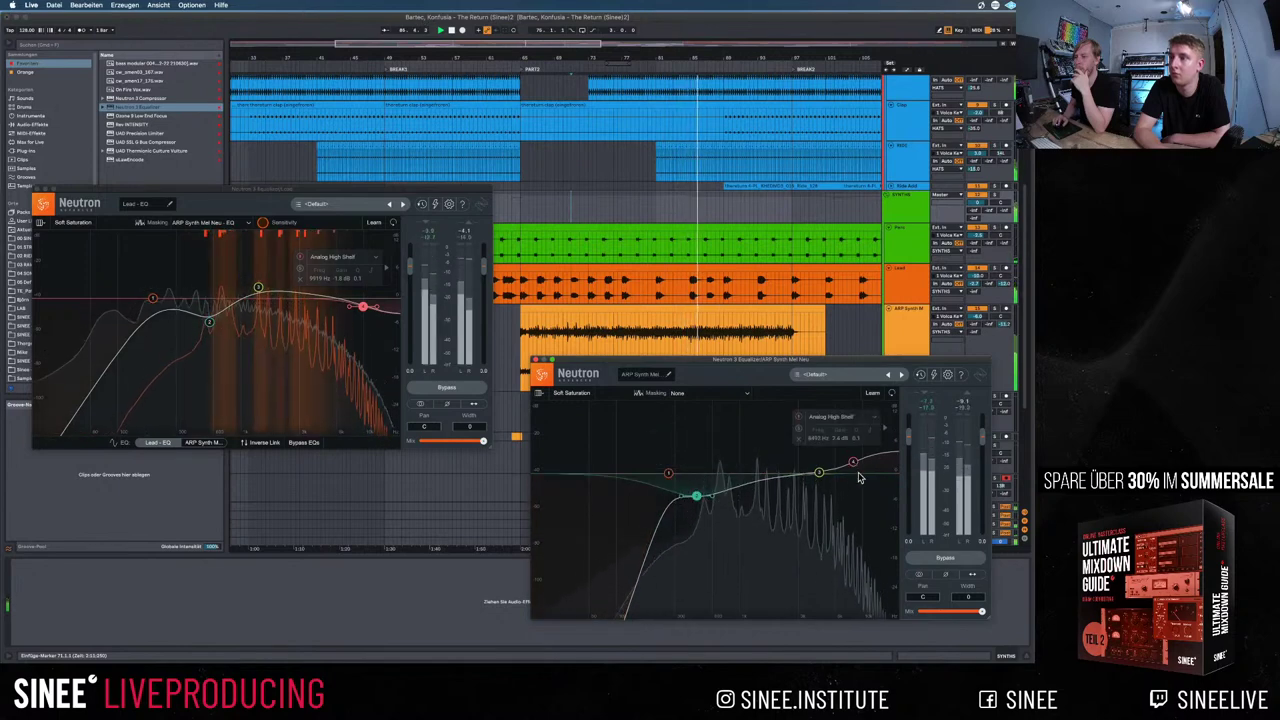
{"action": "left_click_drag", "start_coordinate": [853, 464], "coordinate": [860, 484]}
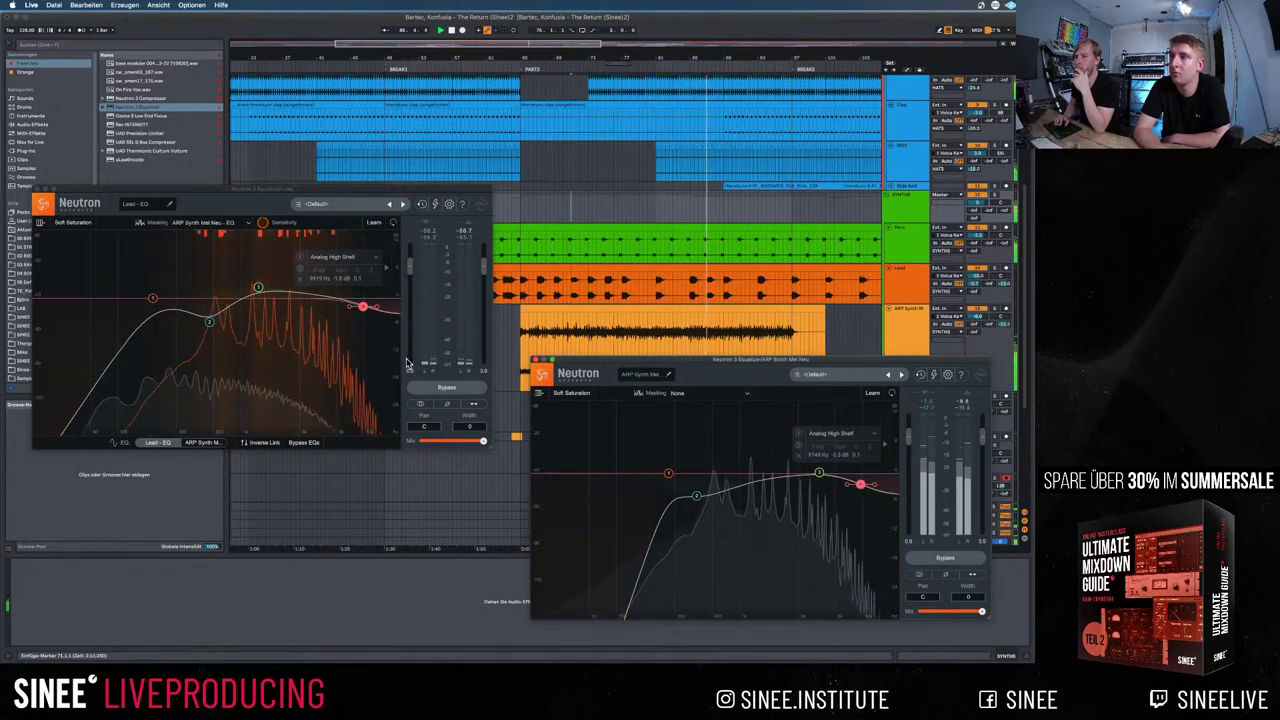
Ease the Lead EQ's band 2 cut to about -4.1 dB near 580 Hz and compare the result with both EQs bypassed
{"action": "left_click", "coordinate": [209, 322]}
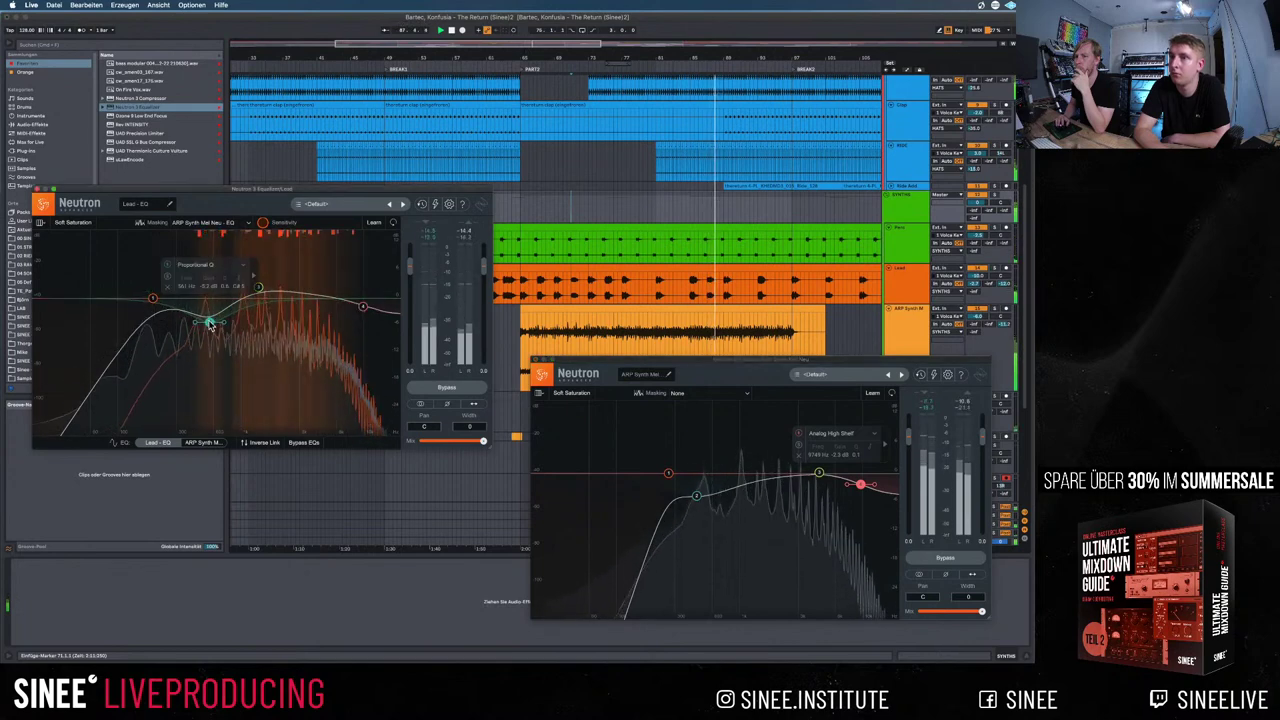
{"action": "left_click", "coordinate": [305, 445]}
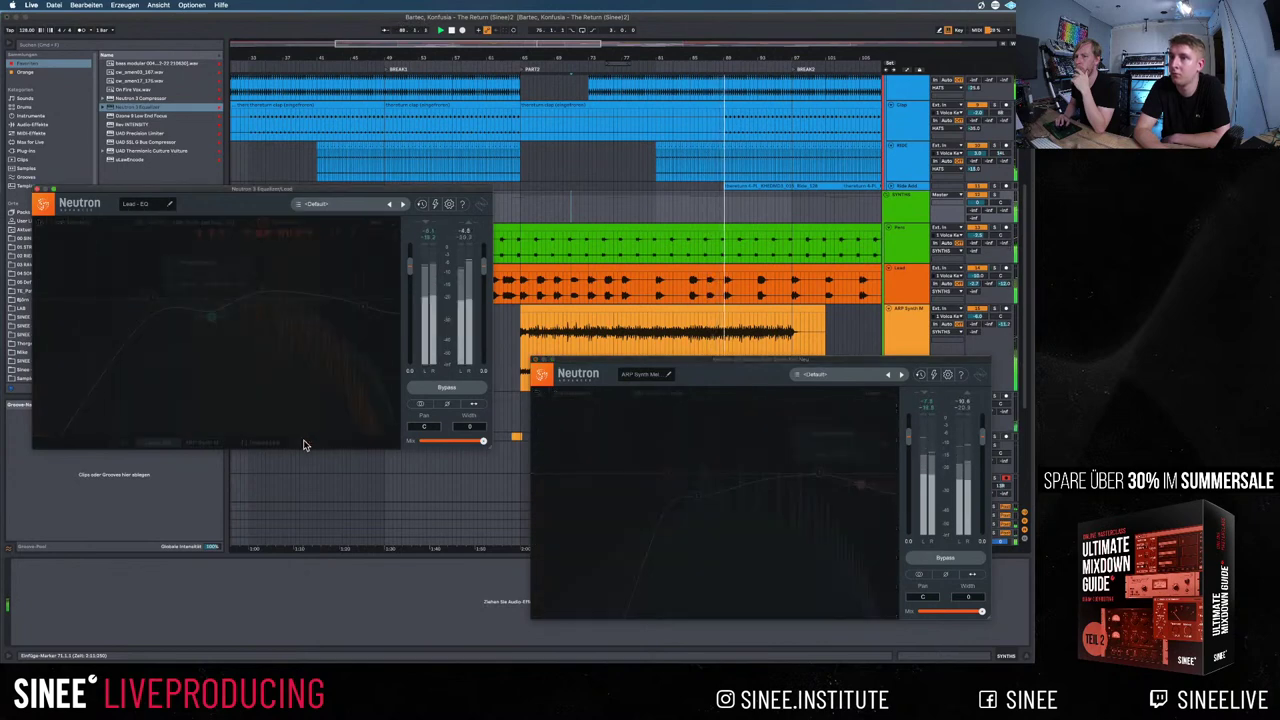
{"action": "left_click", "coordinate": [305, 445]}
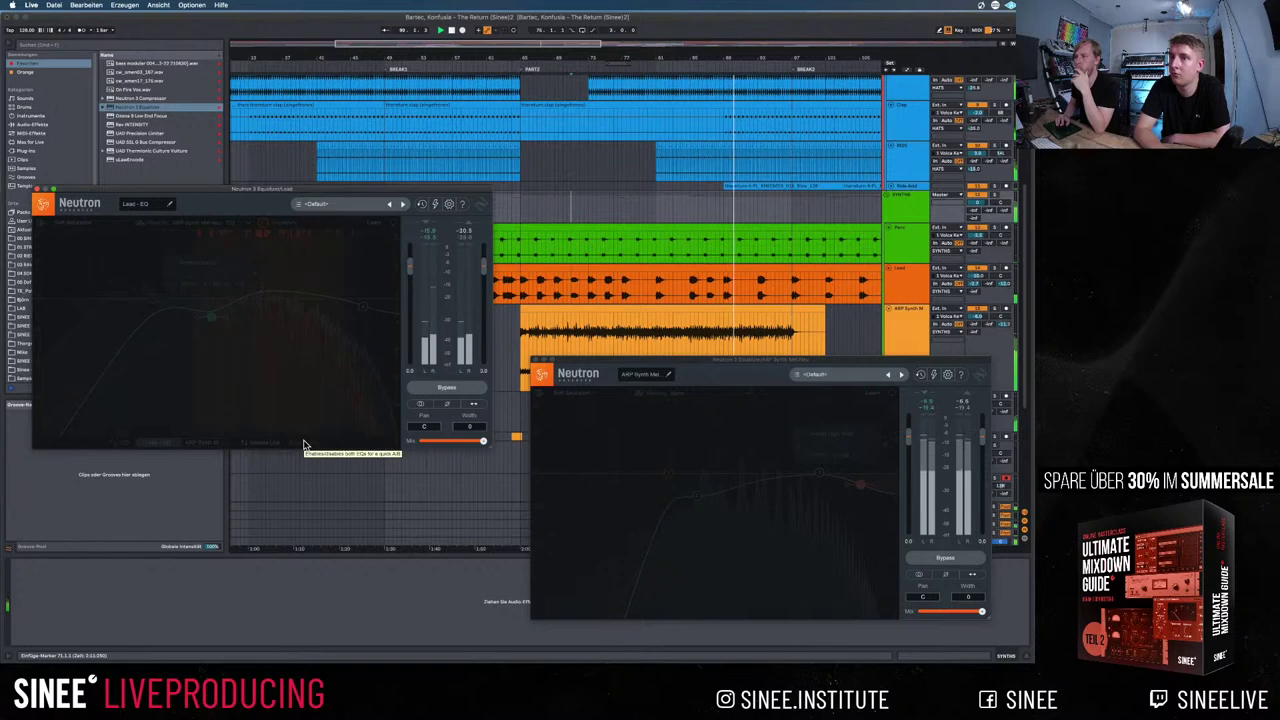
{"action": "left_click", "coordinate": [305, 445]}
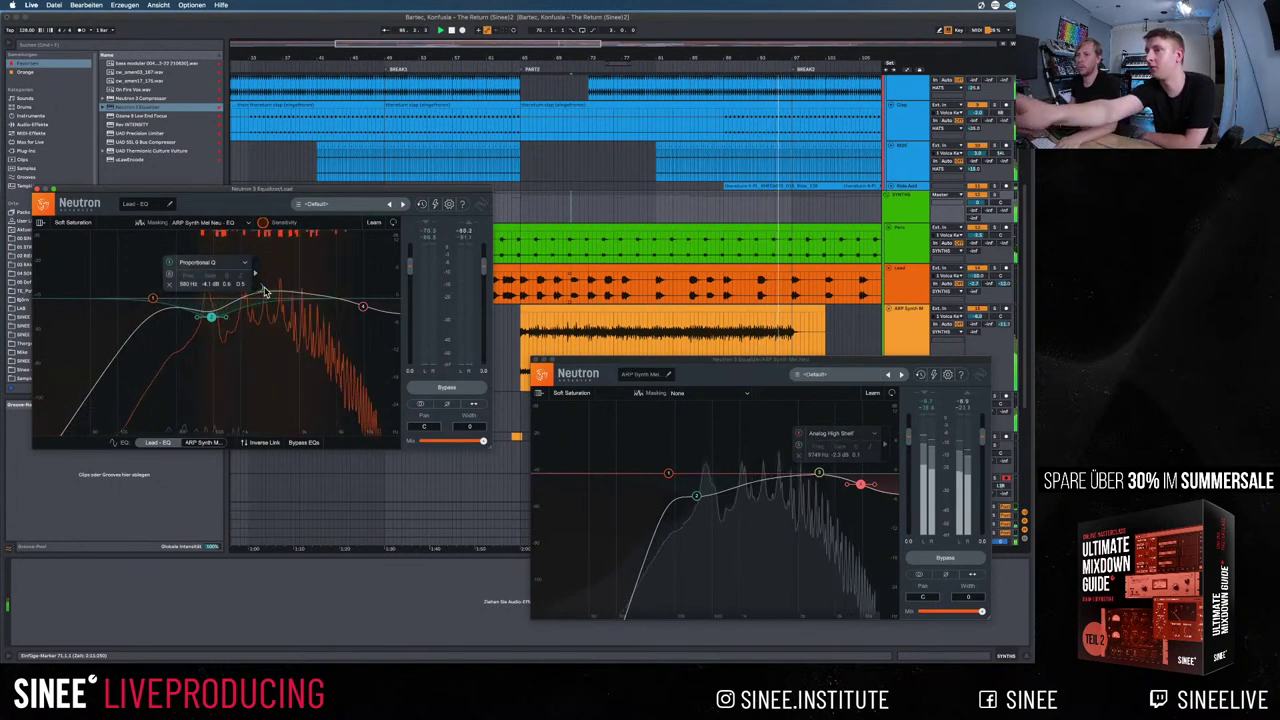
Shift the Lead EQ's band 3 boost up to about 3.9 kHz while replaying from the start of the ARP synth clip
{"action": "left_click_drag", "start_coordinate": [266, 288], "coordinate": [312, 285]}
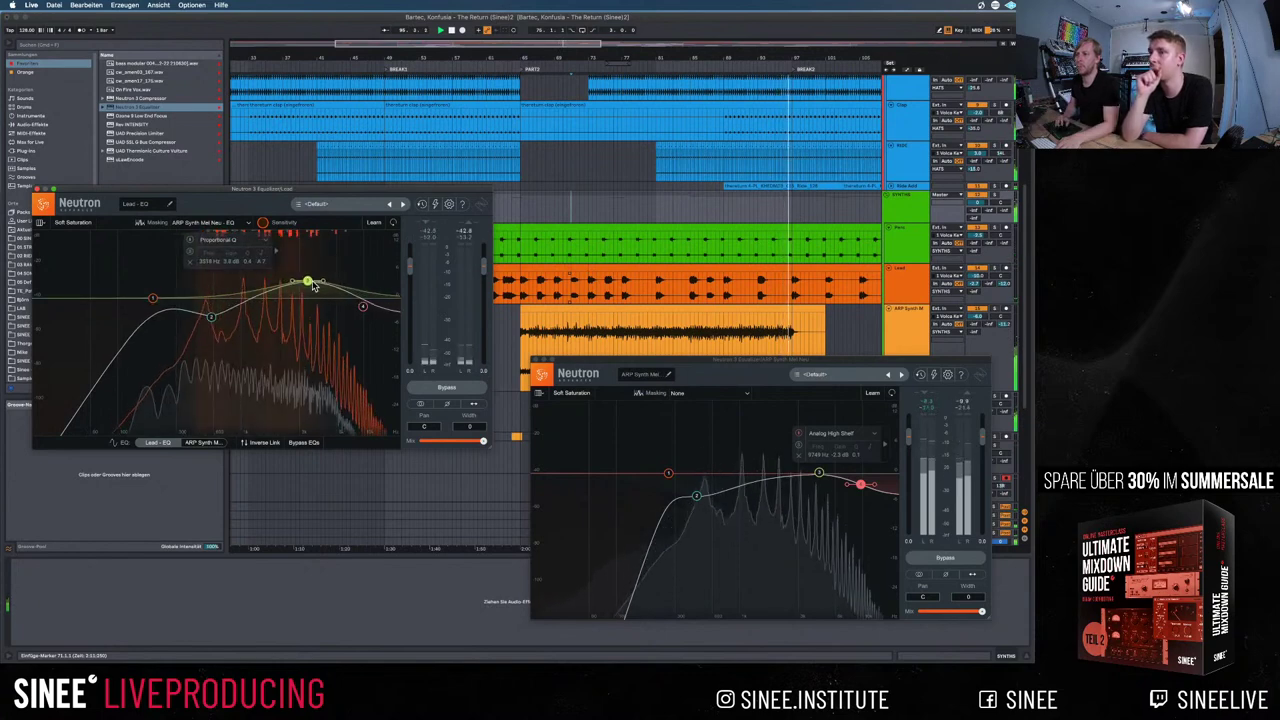
{"action": "left_click", "coordinate": [521, 290]}
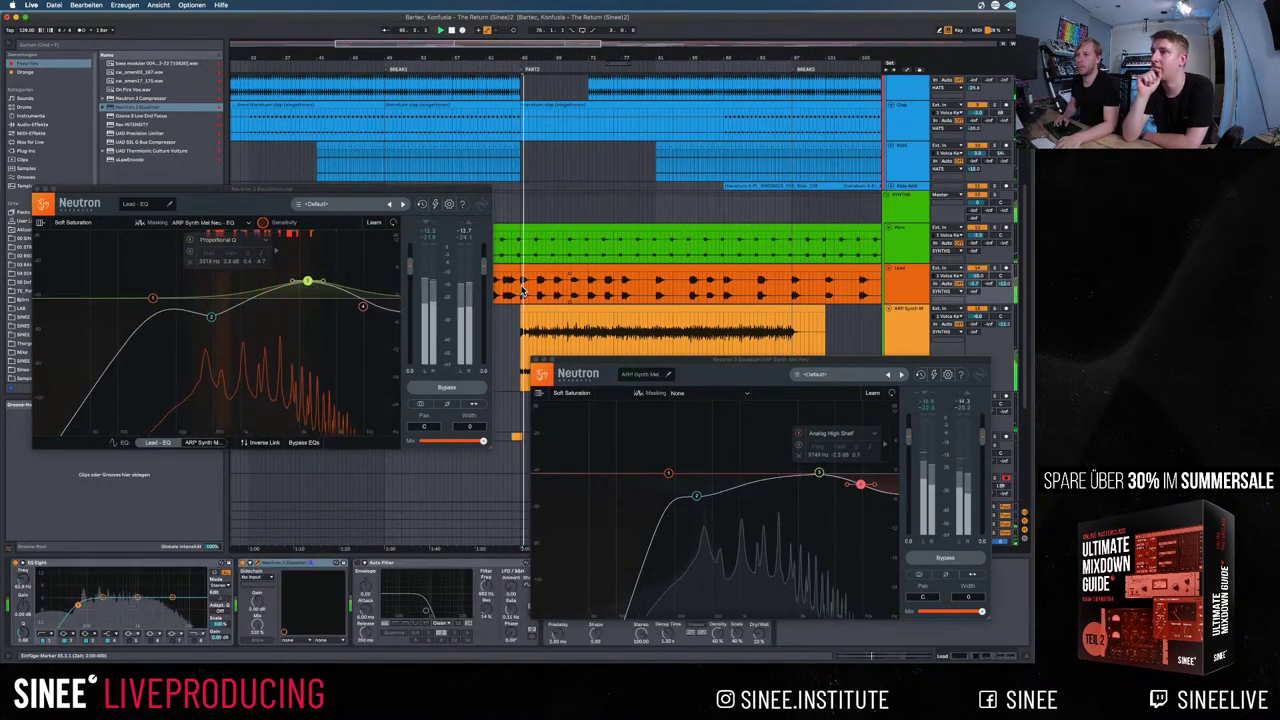
{"action": "left_click", "coordinate": [308, 282]}
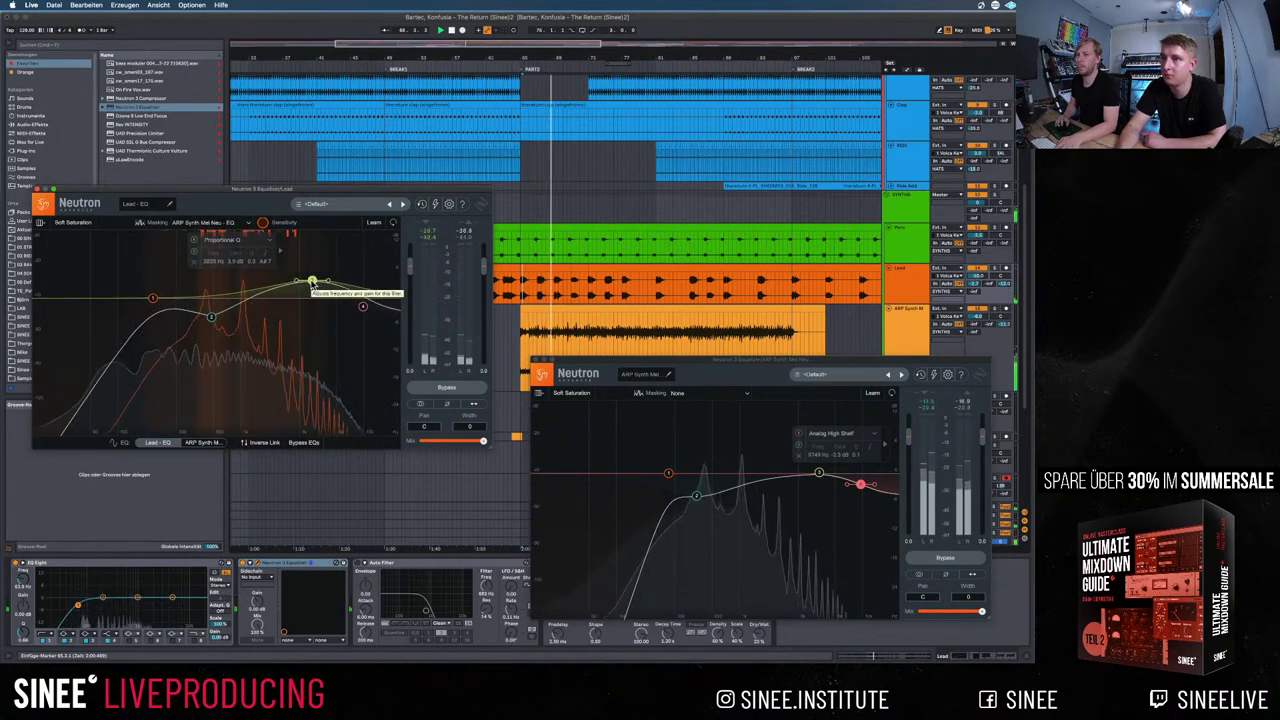
Close the Lead track's Neutron EQ window, find soothe2 among the Audio Units plug-ins, and load it on the Lead track
{"action": "left_click", "coordinate": [910, 317]}
{"action": "left_click", "coordinate": [37, 190]}
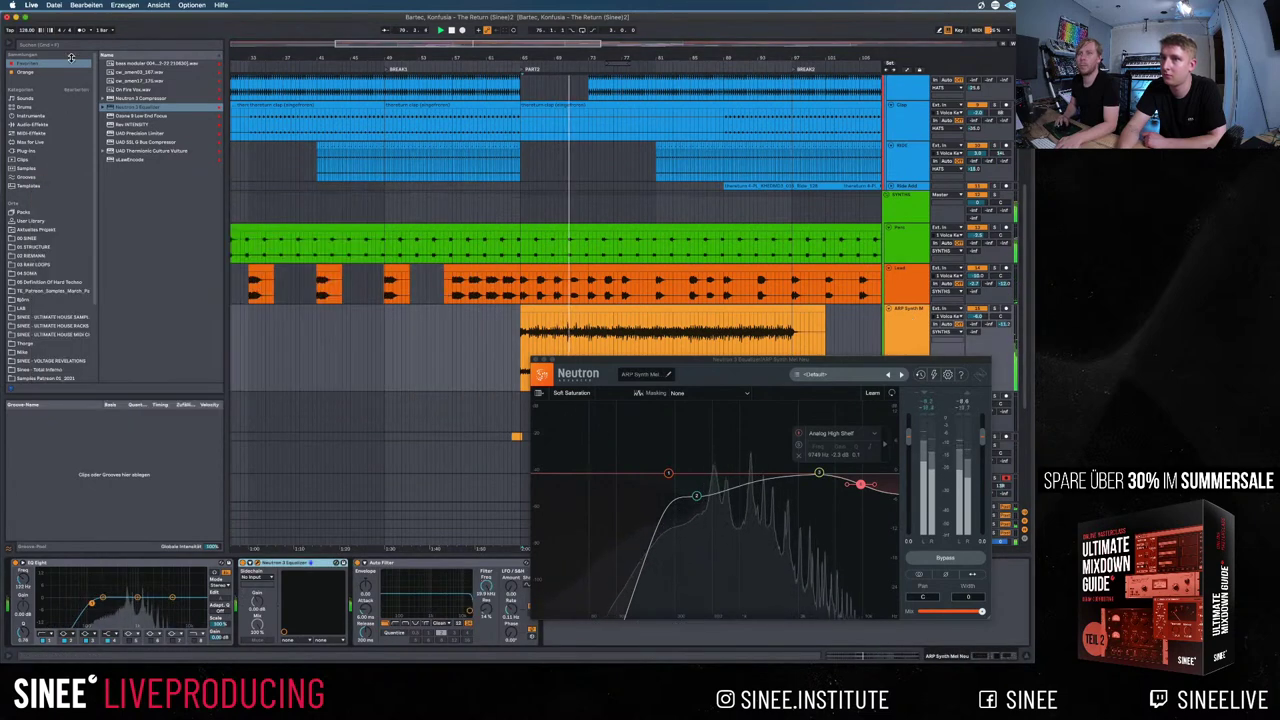
{"action": "left_click", "coordinate": [74, 48]}
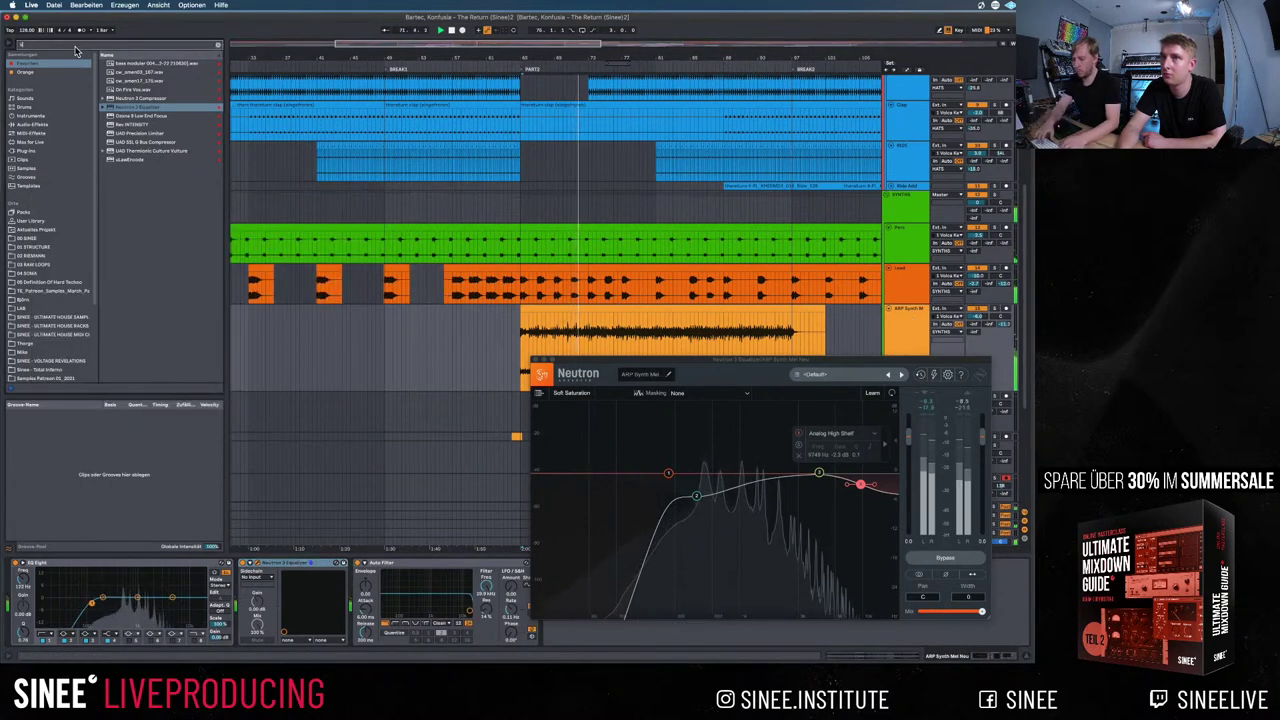
{"action": "type", "text": "soot"}
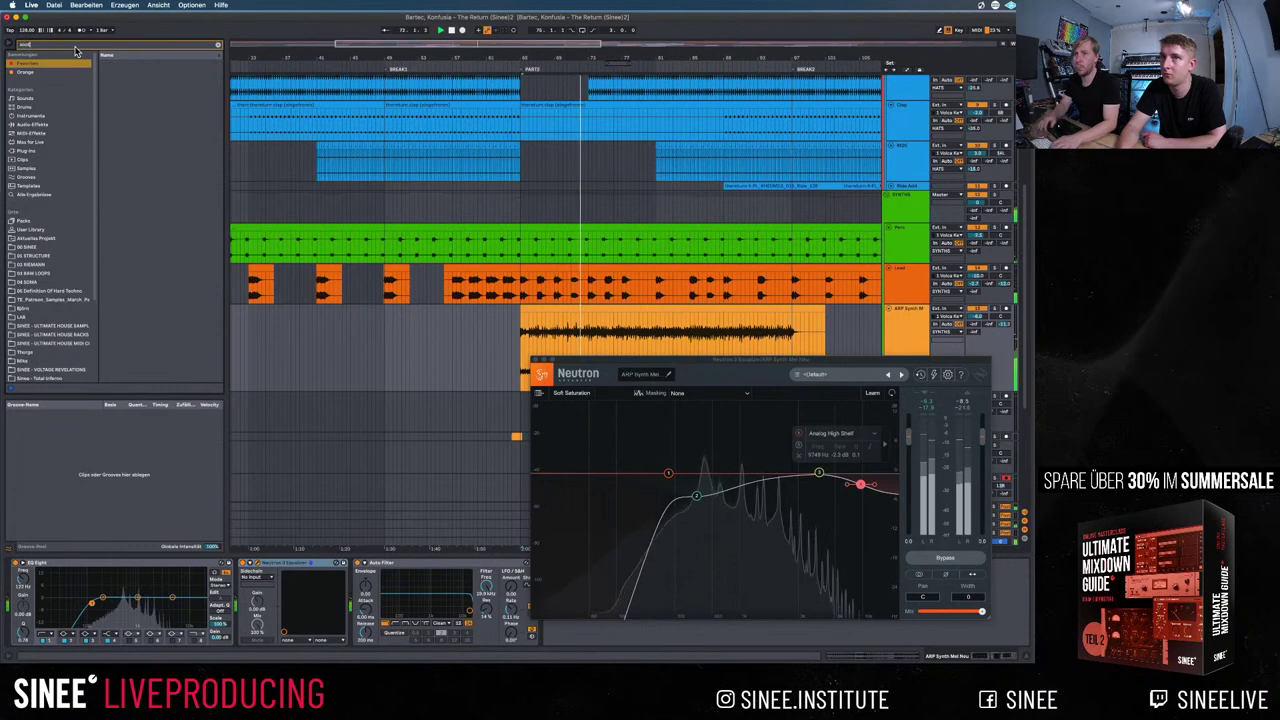
{"action": "left_click", "coordinate": [30, 151]}
{"action": "left_click", "coordinate": [104, 73]}
{"action": "left_click", "coordinate": [128, 90]}
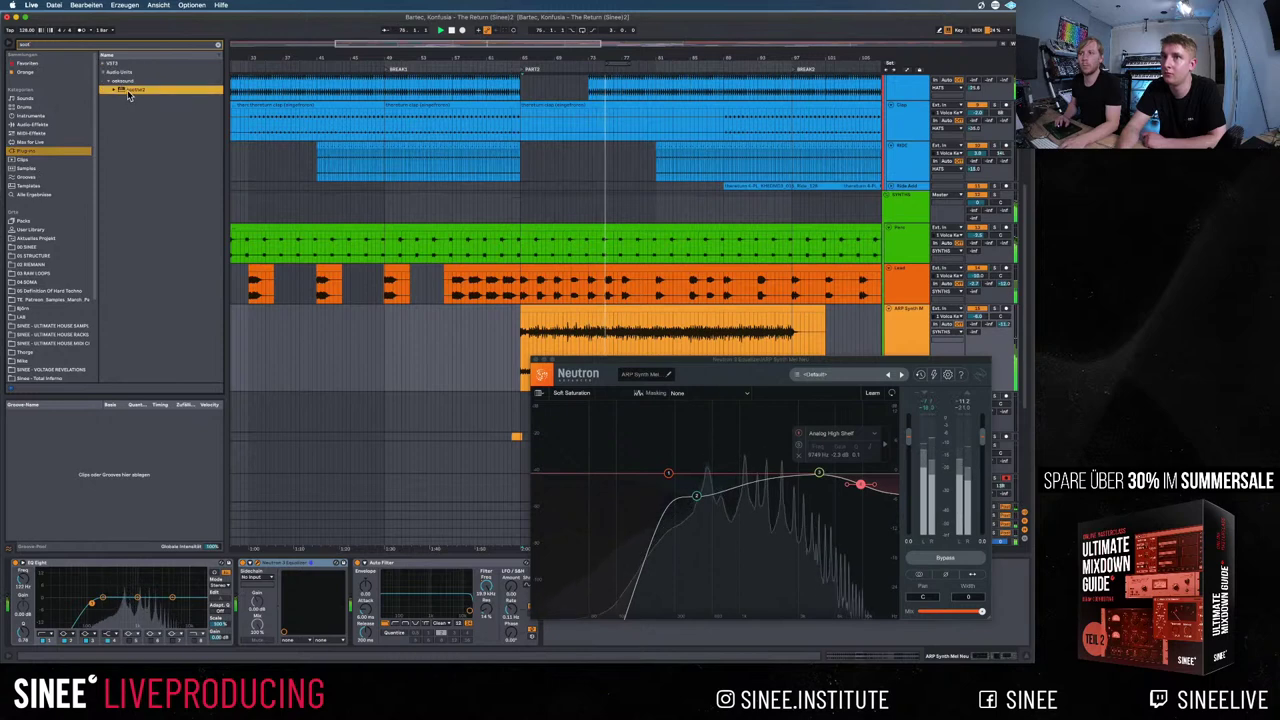
{"action": "left_click", "coordinate": [908, 286]}
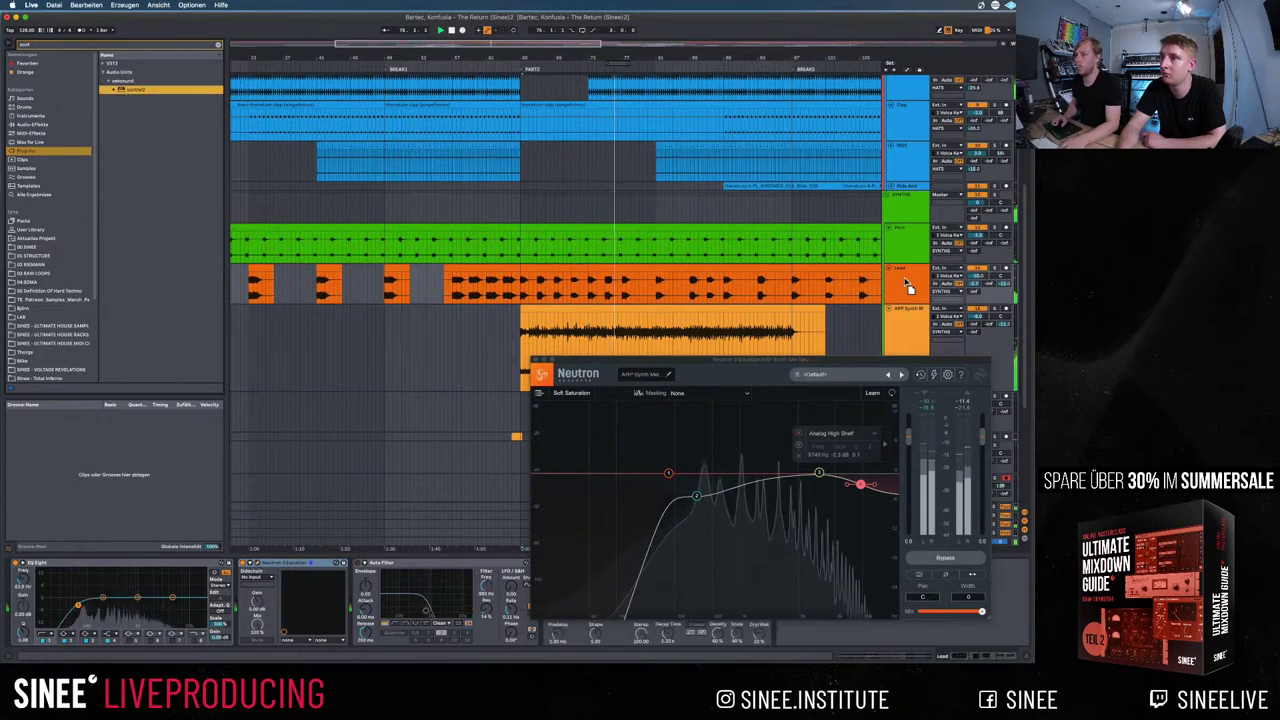
{"action": "key", "text": "Return"}
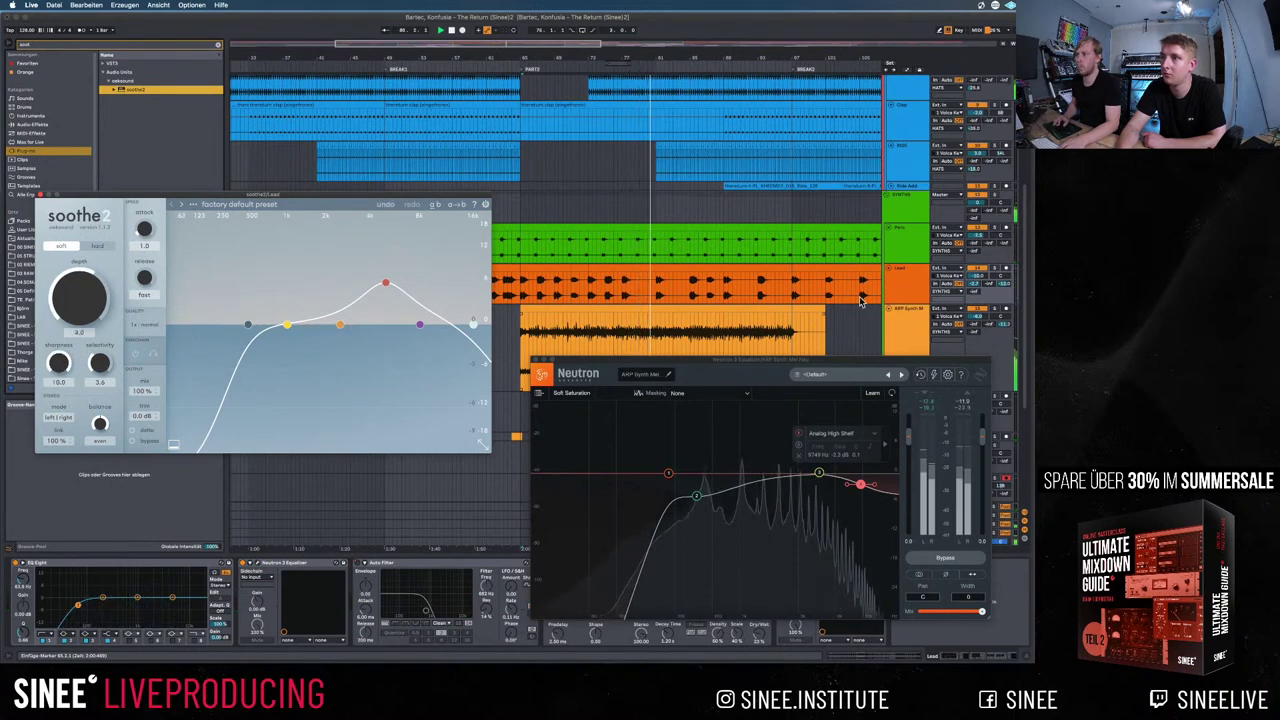
Move soothe2 from the Lead track to the ARP Synth track and position the Neutron window clear of it
{"action": "left_click_drag", "start_coordinate": [760, 359], "coordinate": [458, 301]}
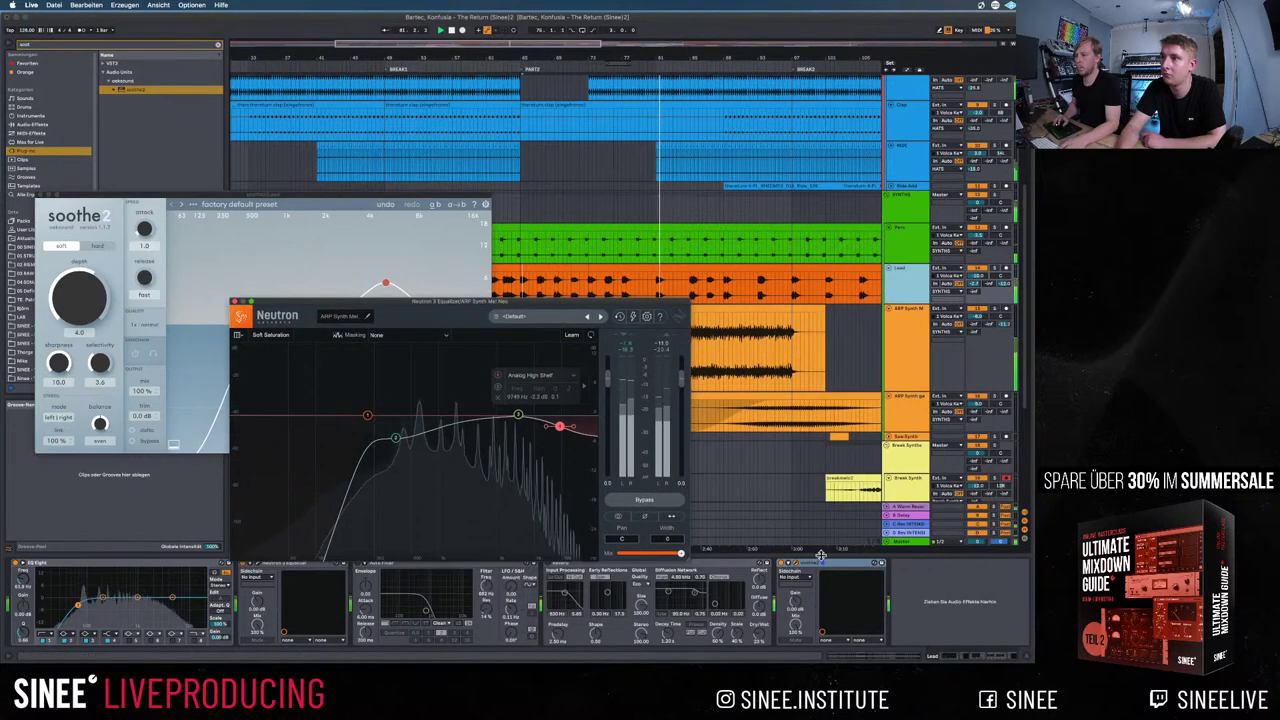
{"action": "left_click", "coordinate": [487, 316]}
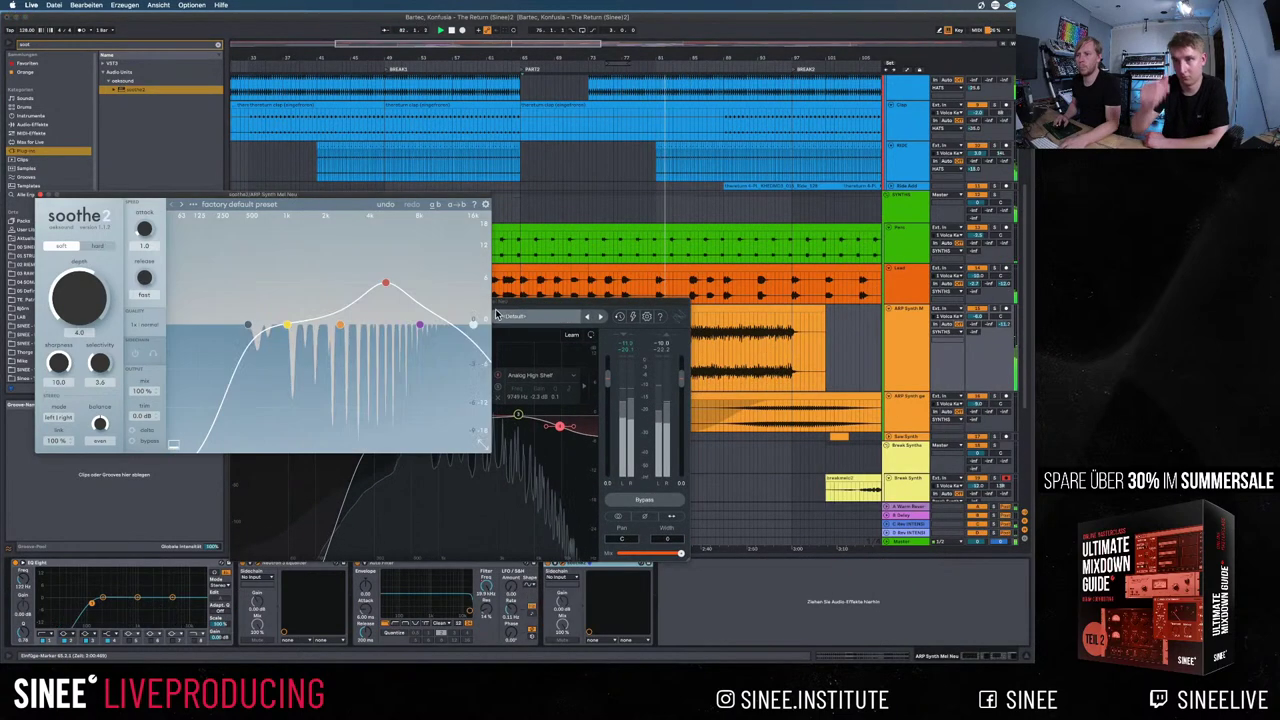
{"action": "left_click_drag", "start_coordinate": [496, 306], "coordinate": [655, 382]}
Set soothe2's band 3 sensitivity to about 5.4 dB and its depth to about -1.1, and close the ARP synth's Neutron EQ window
{"action": "left_click", "coordinate": [388, 287]}
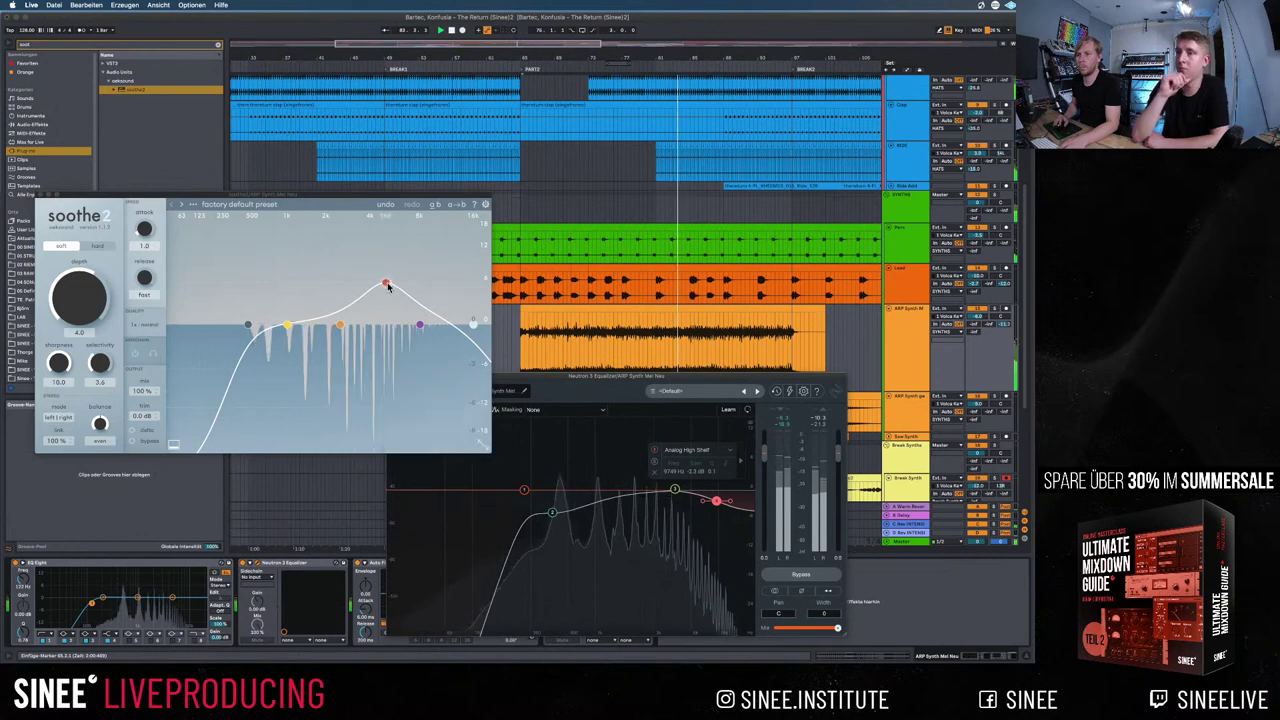
{"action": "left_click_drag", "start_coordinate": [388, 287], "coordinate": [388, 291]}
{"action": "left_click_drag", "start_coordinate": [80, 296], "coordinate": [88, 311]}
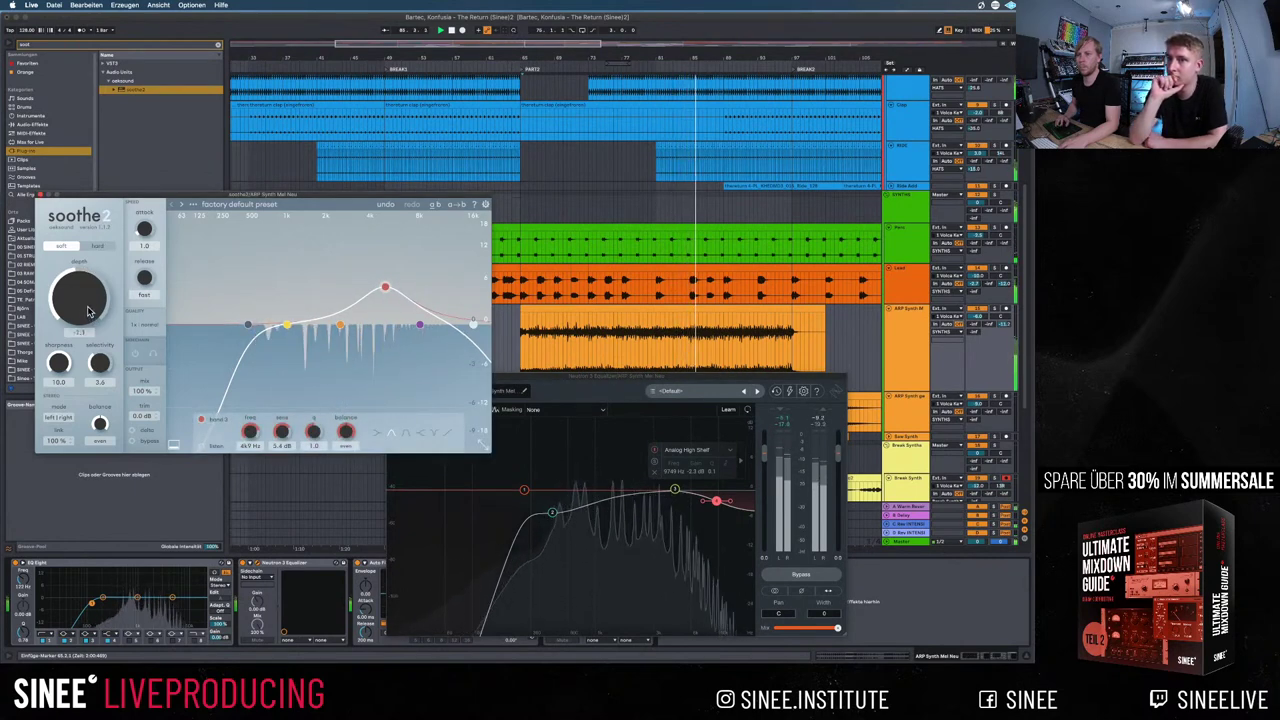
{"action": "left_click_drag", "start_coordinate": [495, 386], "coordinate": [621, 367]}
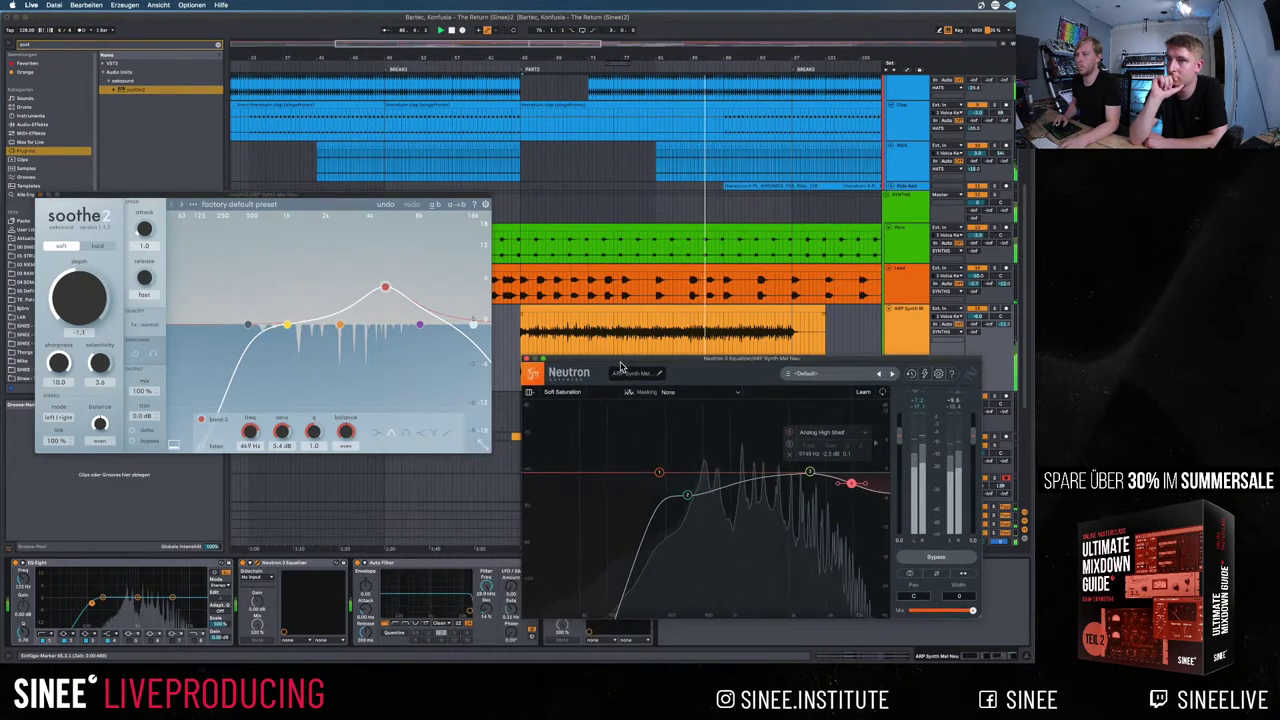
{"action": "key", "text": "super+w"}
Move soothe2 from the ARP Synth track to the SYNTHS group, reduce its band 3 sensitivity to about 4.4 dB, and close its window
{"action": "left_click", "coordinate": [552, 567]}
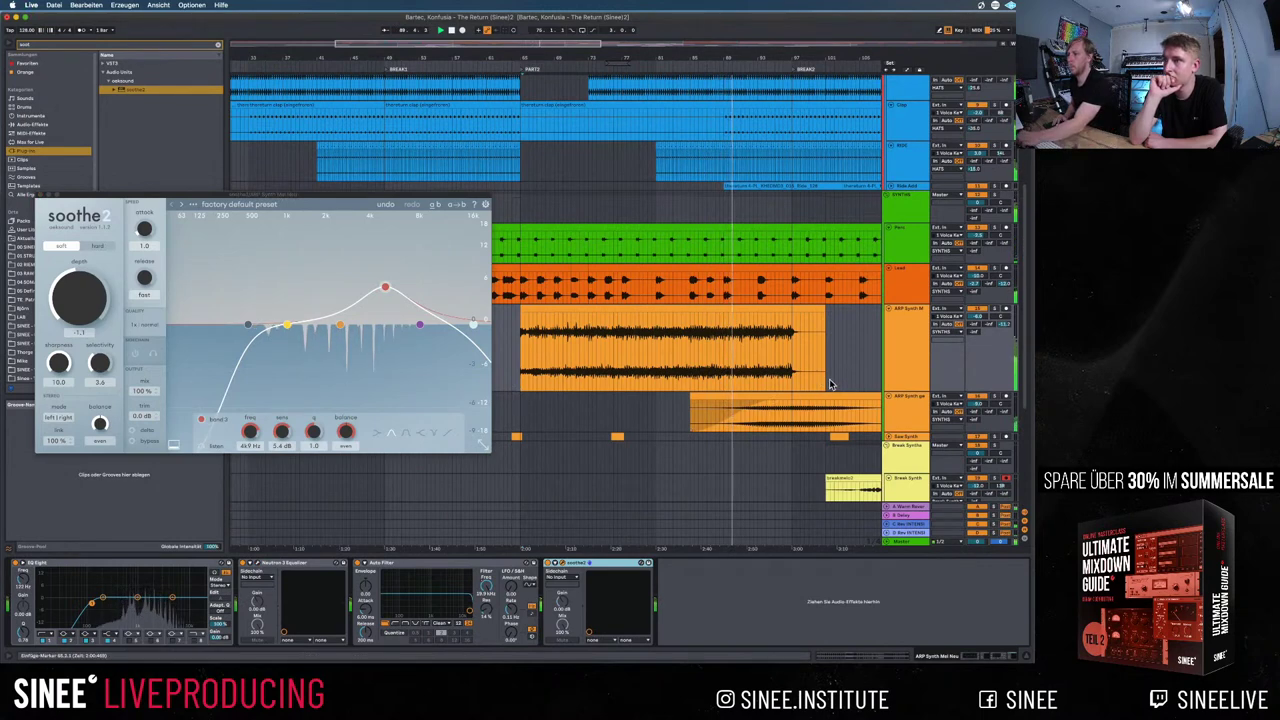
{"action": "scroll", "coordinate": [850, 402], "scroll_direction": "down", "scroll_amount": 5}
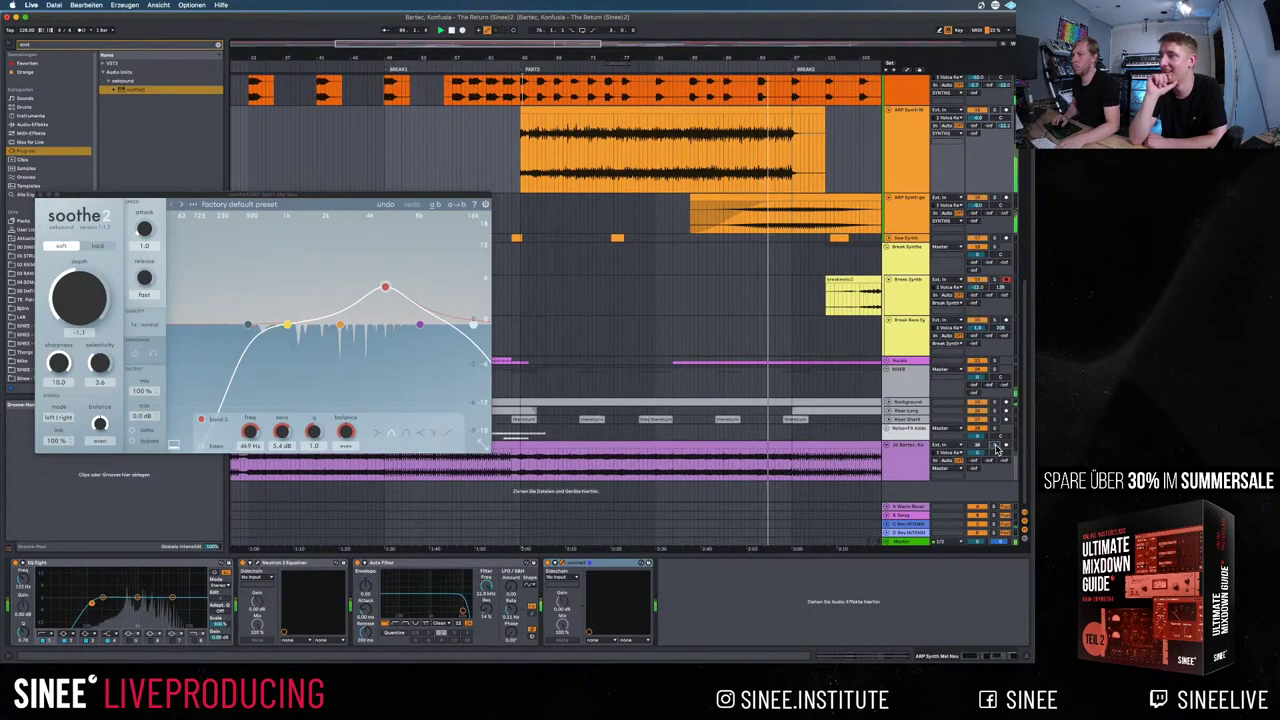
{"action": "left_click", "coordinate": [845, 403]}
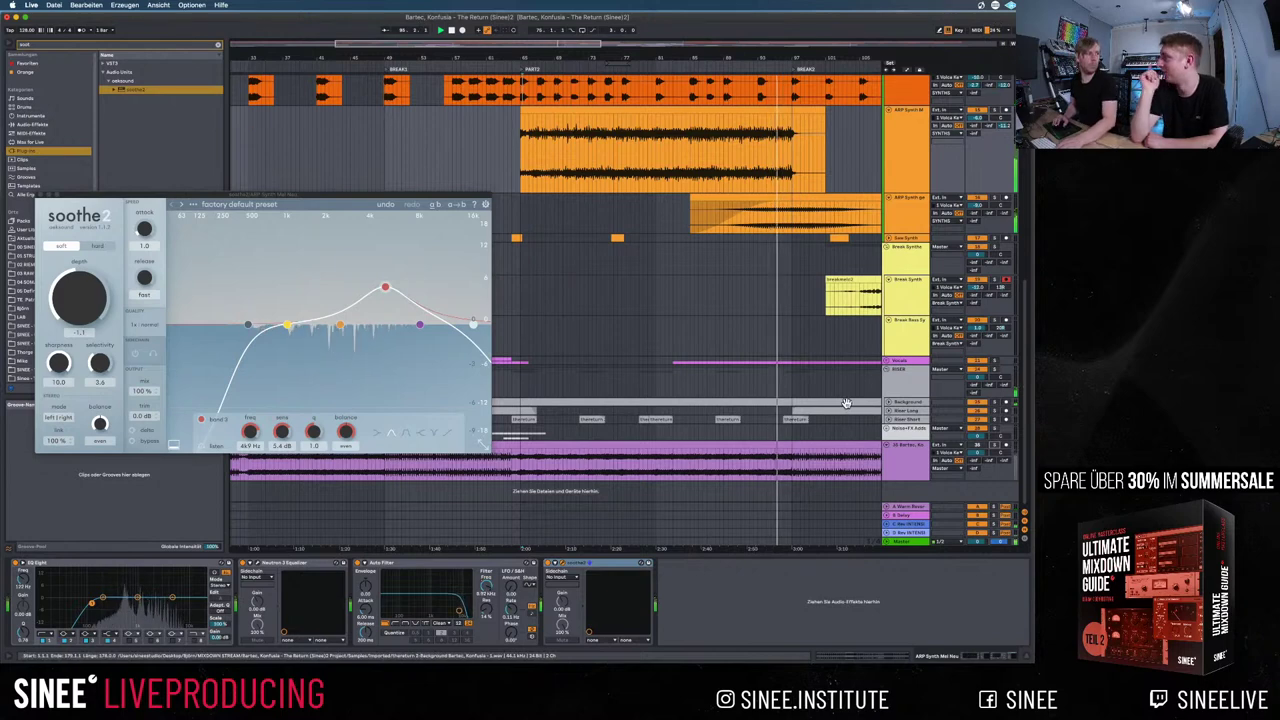
{"action": "scroll", "coordinate": [822, 357], "scroll_direction": "up", "scroll_amount": 1}
{"action": "scroll", "coordinate": [822, 357], "scroll_direction": "up", "scroll_amount": 7}
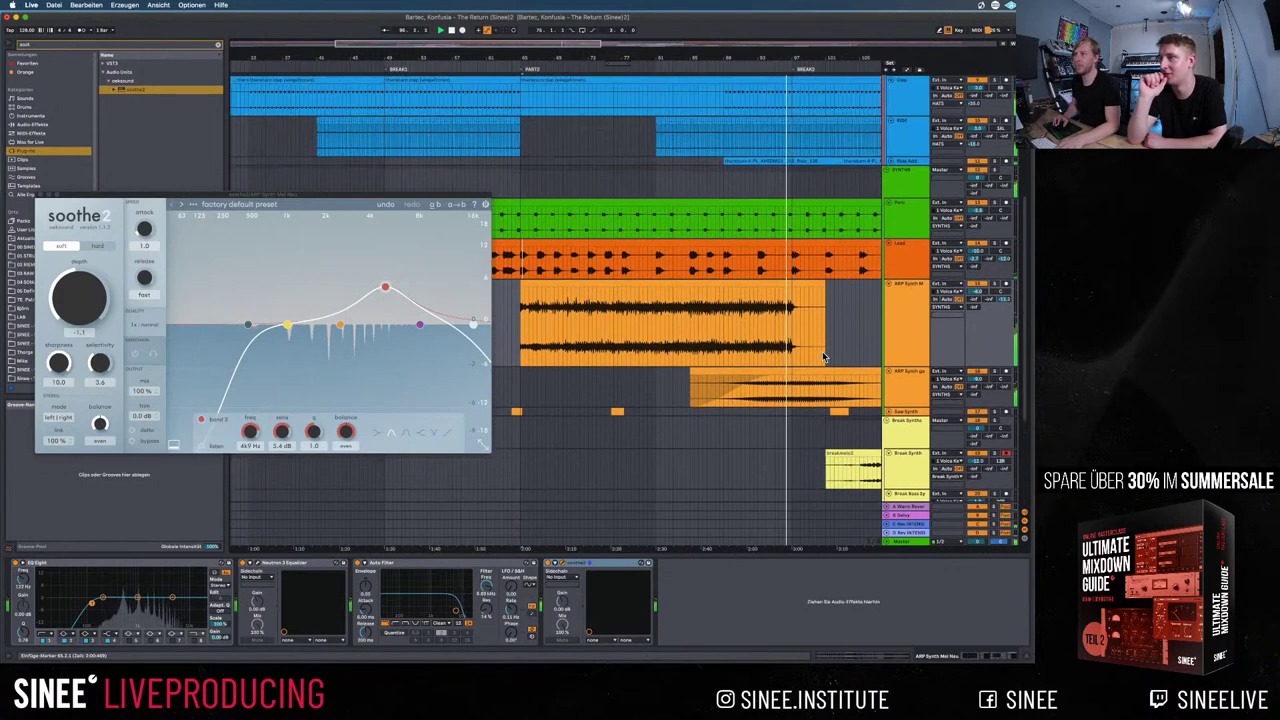
{"action": "scroll", "coordinate": [833, 358], "scroll_direction": "down", "scroll_amount": 1}
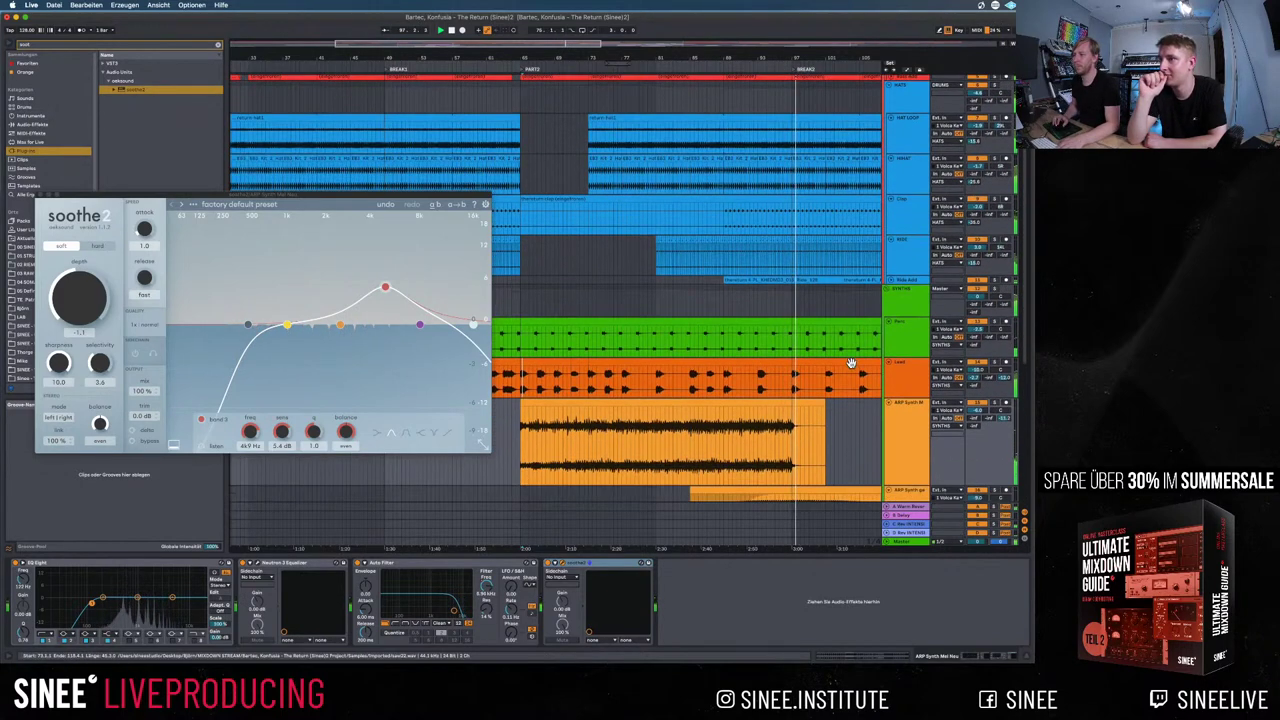
{"action": "left_click", "coordinate": [901, 303]}
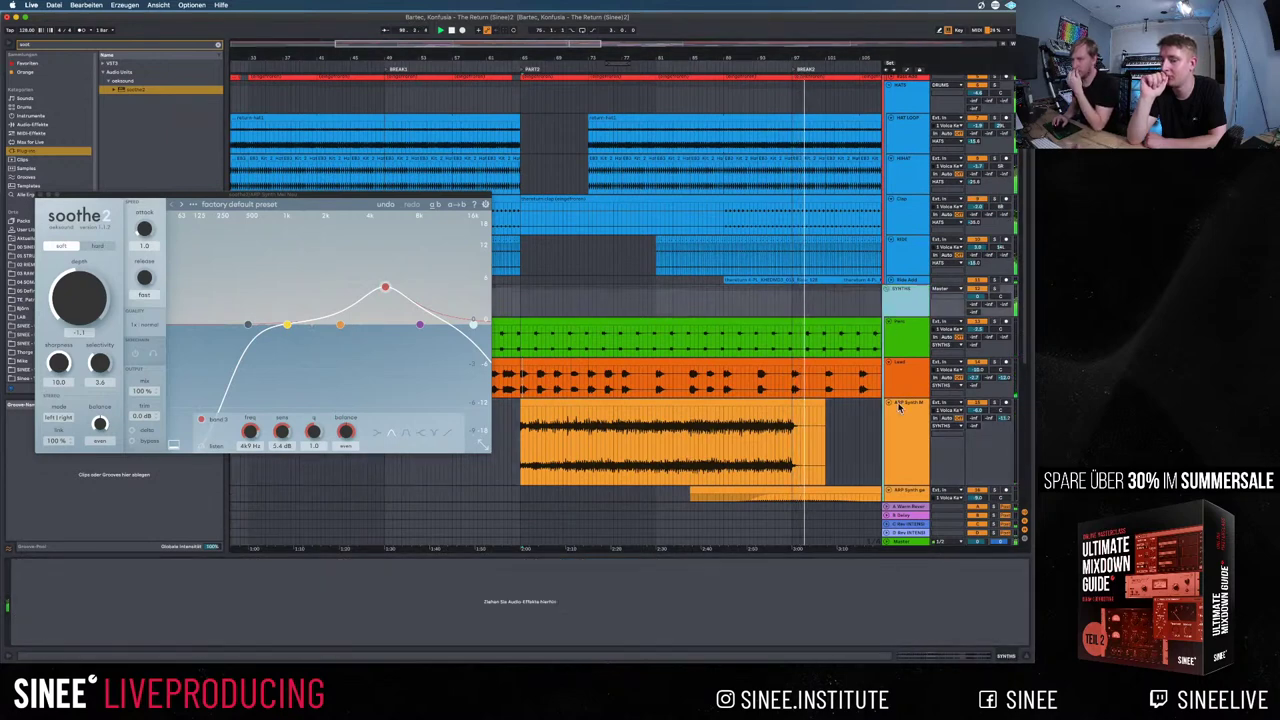
{"action": "left_click", "coordinate": [835, 372]}
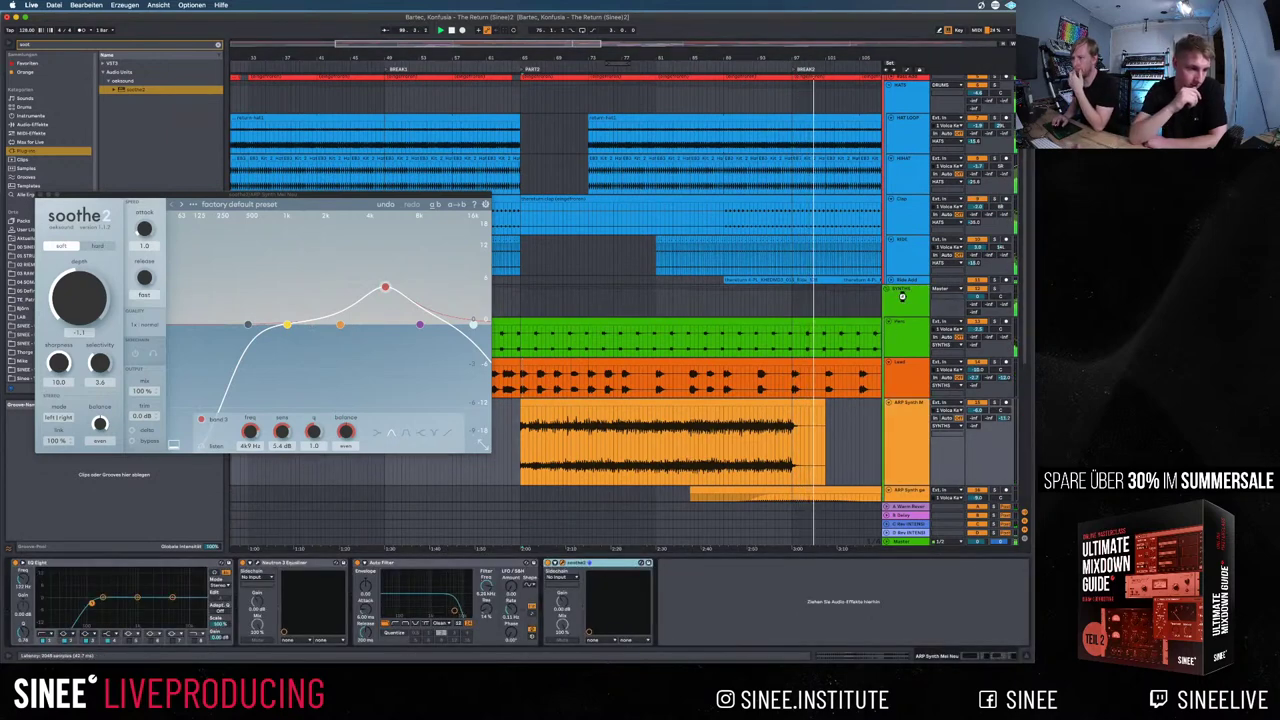
{"action": "left_click", "coordinate": [650, 300]}
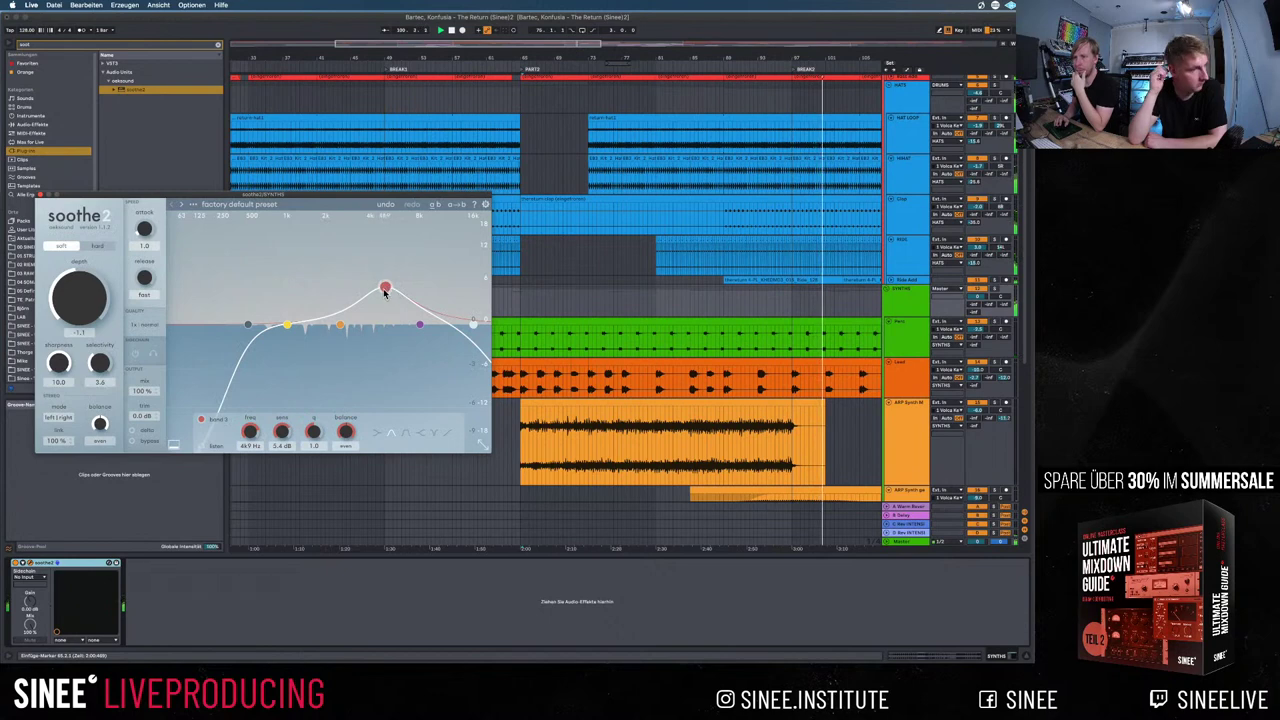
{"action": "left_click_drag", "start_coordinate": [385, 292], "coordinate": [381, 297]}
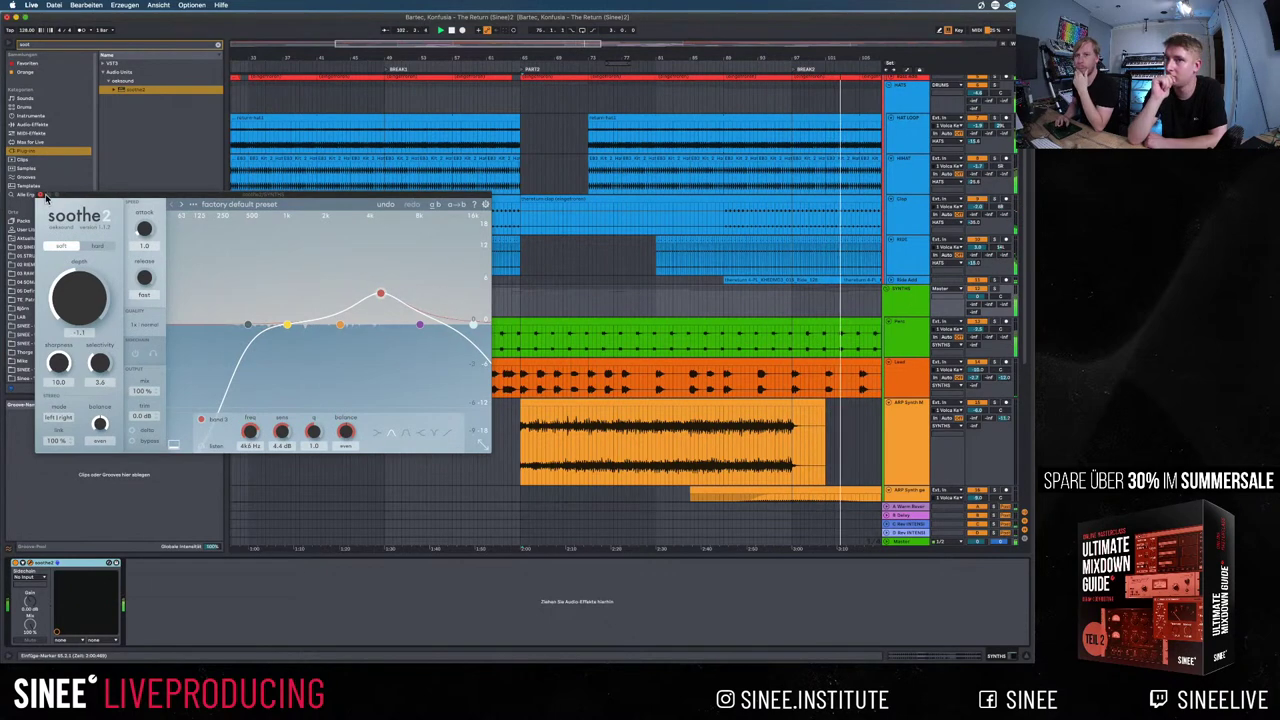
{"action": "left_click", "coordinate": [41, 196]}
Search the plug-ins for Neutron and load Neutron 3 Equalizer after soothe2 on the SYNTHS group
{"action": "left_click", "coordinate": [218, 46]}
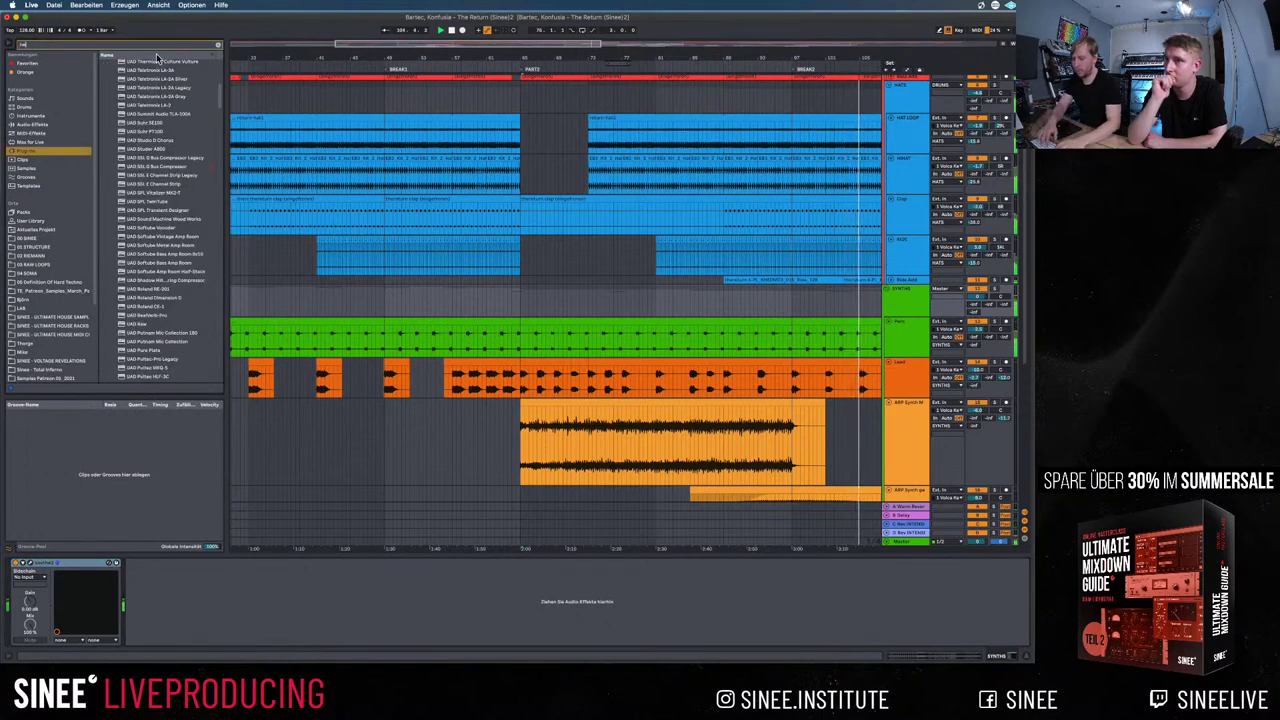
{"action": "type", "text": "neutron"}
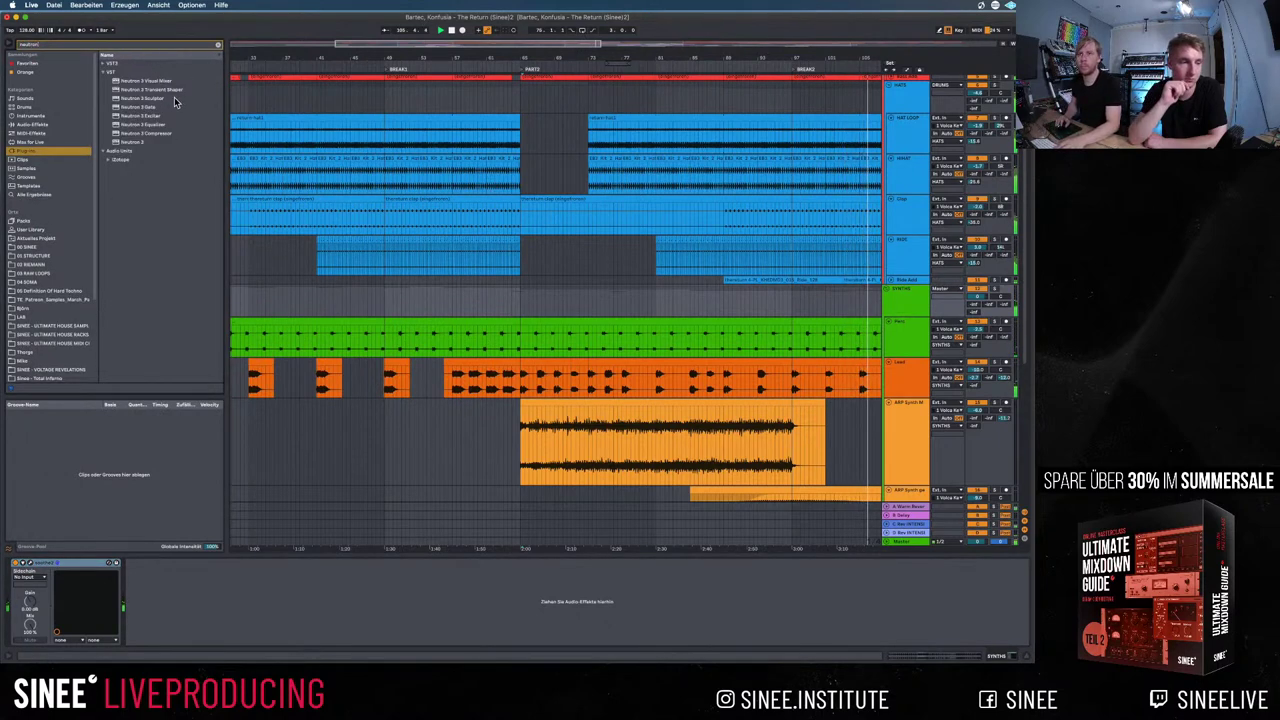
{"action": "left_click", "coordinate": [163, 125]}
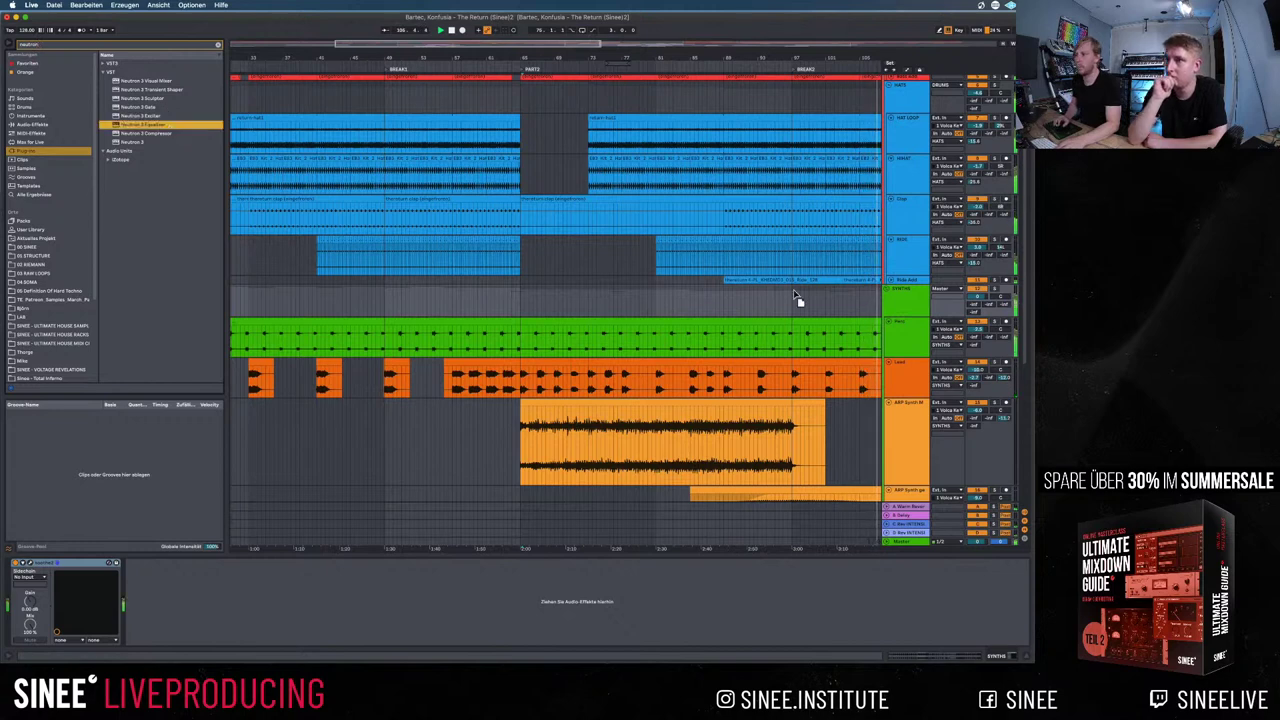
{"action": "key", "text": "Return"}
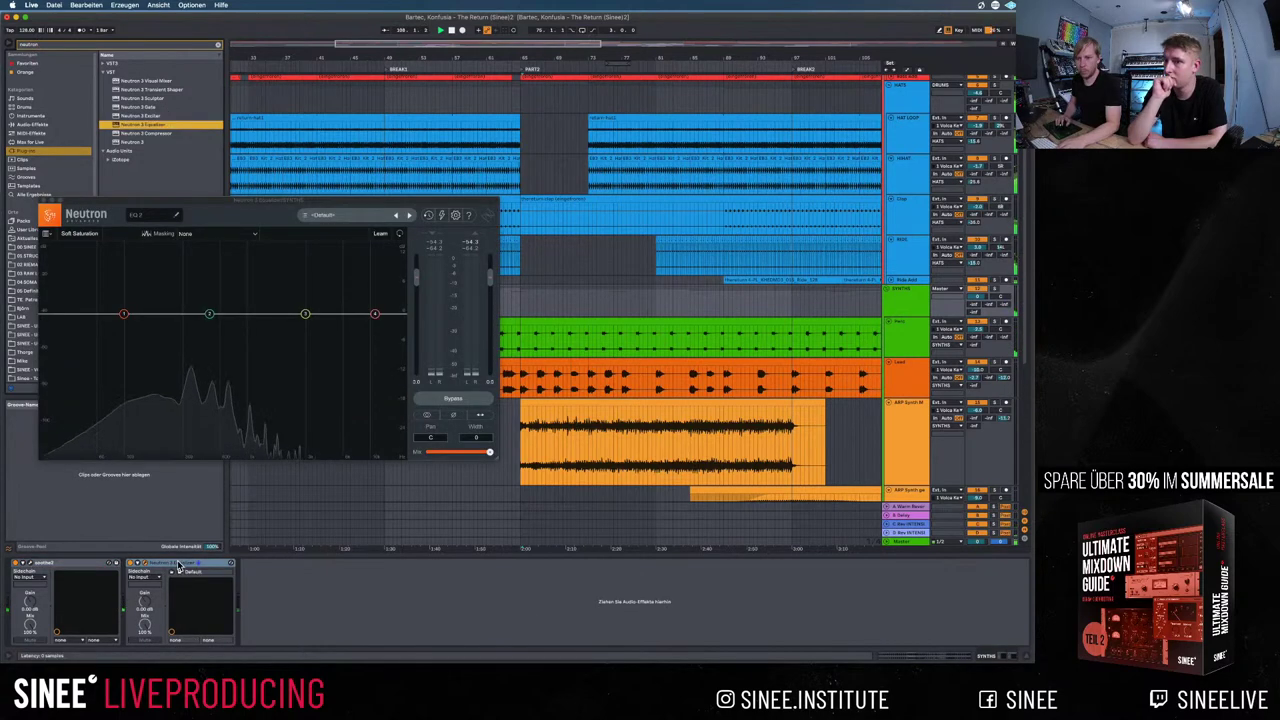
Make band 1 of the SYNTHS group's Neutron EQ a Flat Highpass at about 145 Hz, tuning it against the break section
{"action": "left_click", "coordinate": [125, 316]}
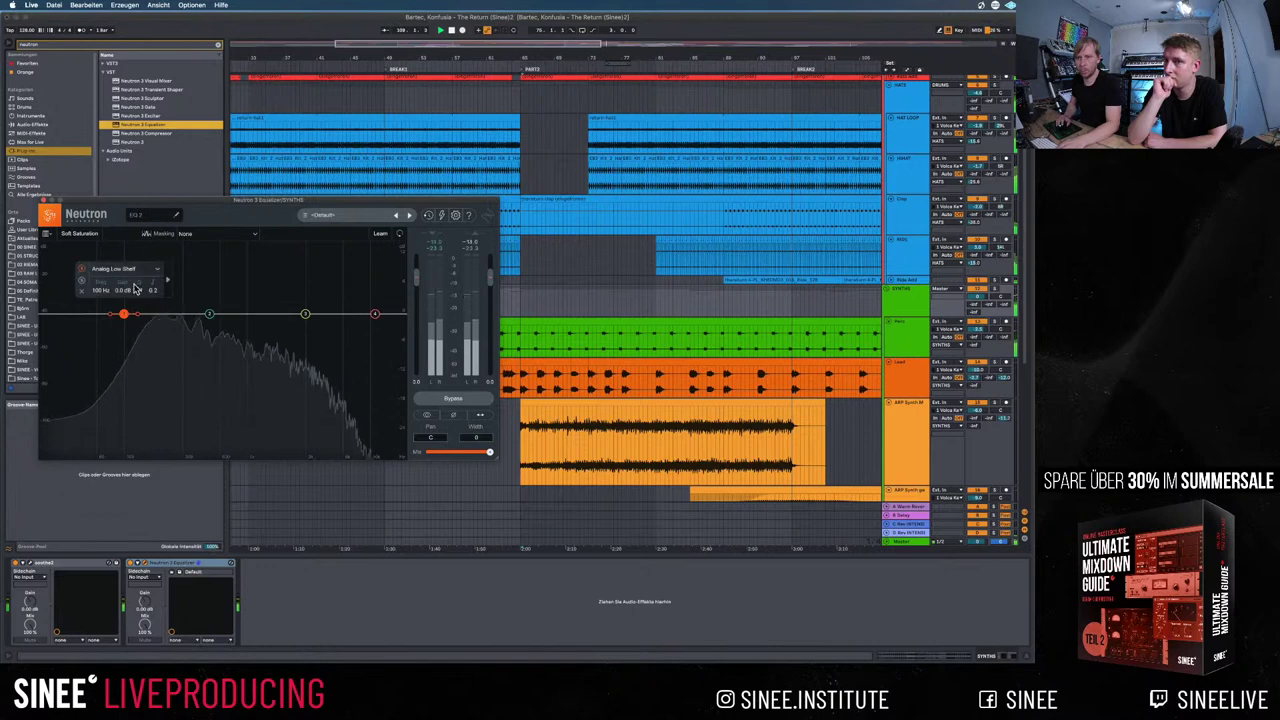
{"action": "left_click", "coordinate": [147, 273]}
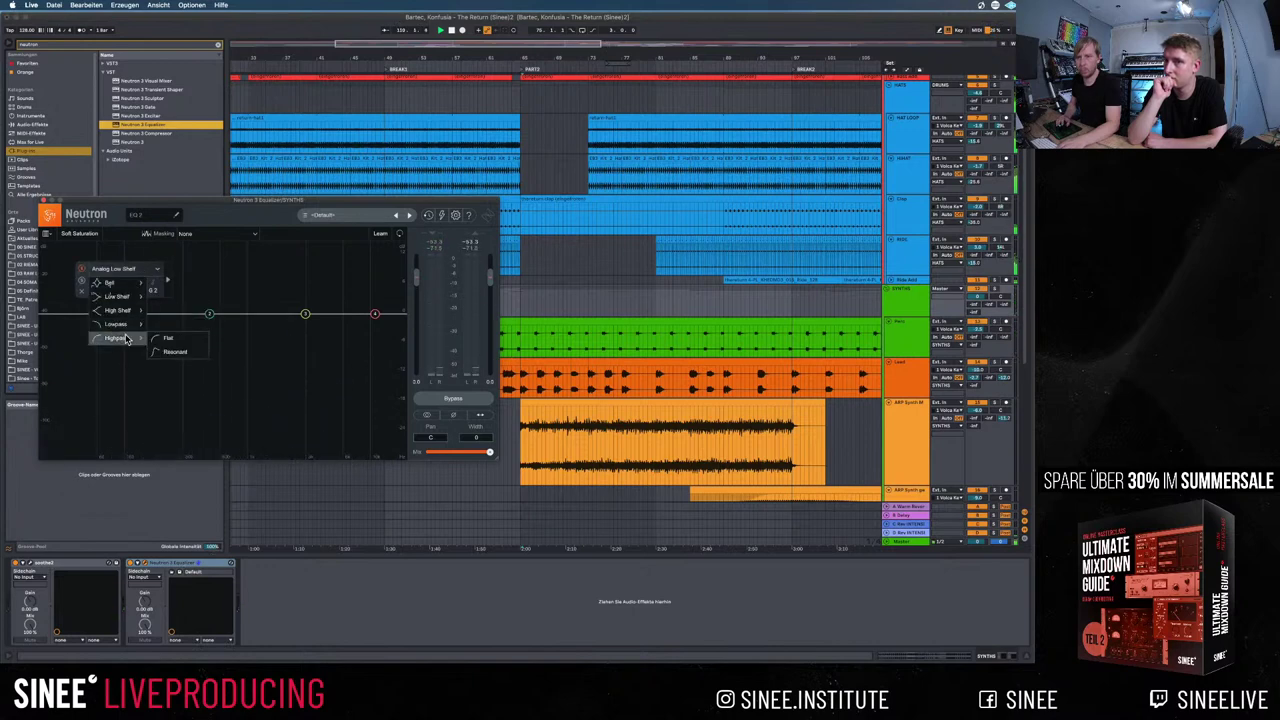
{"action": "left_click", "coordinate": [165, 333]}
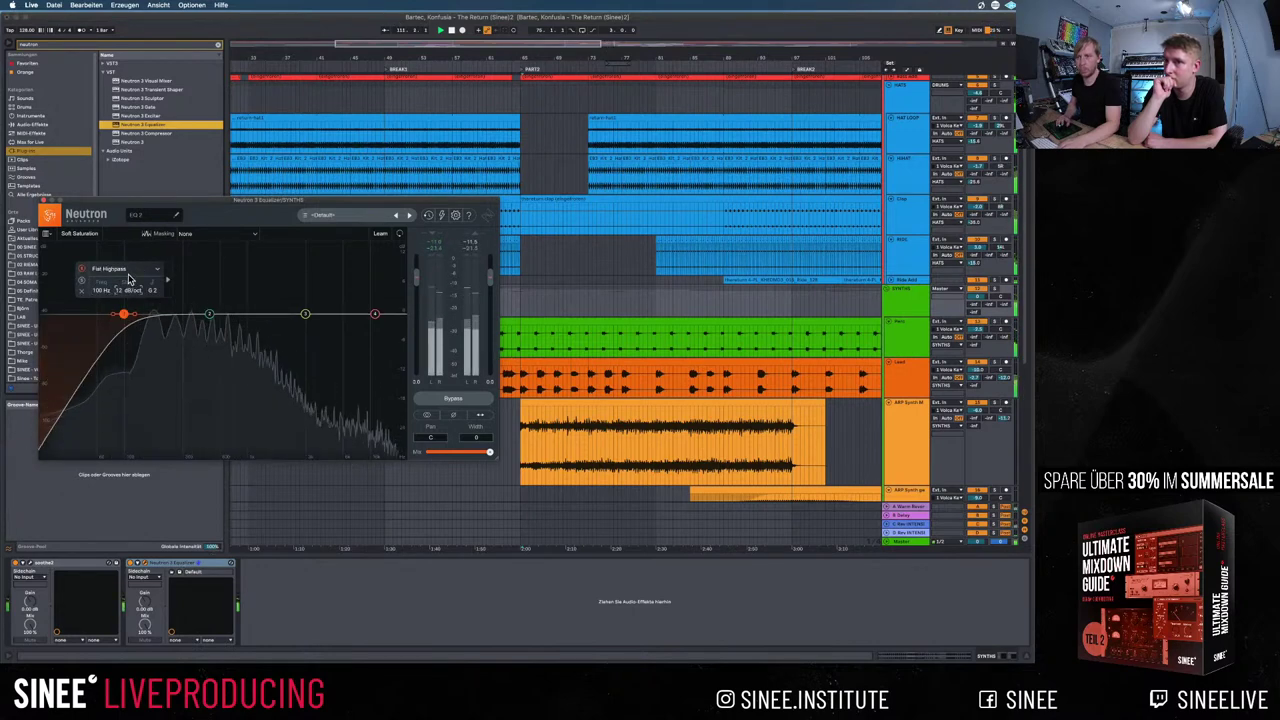
{"action": "left_click_drag", "start_coordinate": [128, 316], "coordinate": [160, 318]}
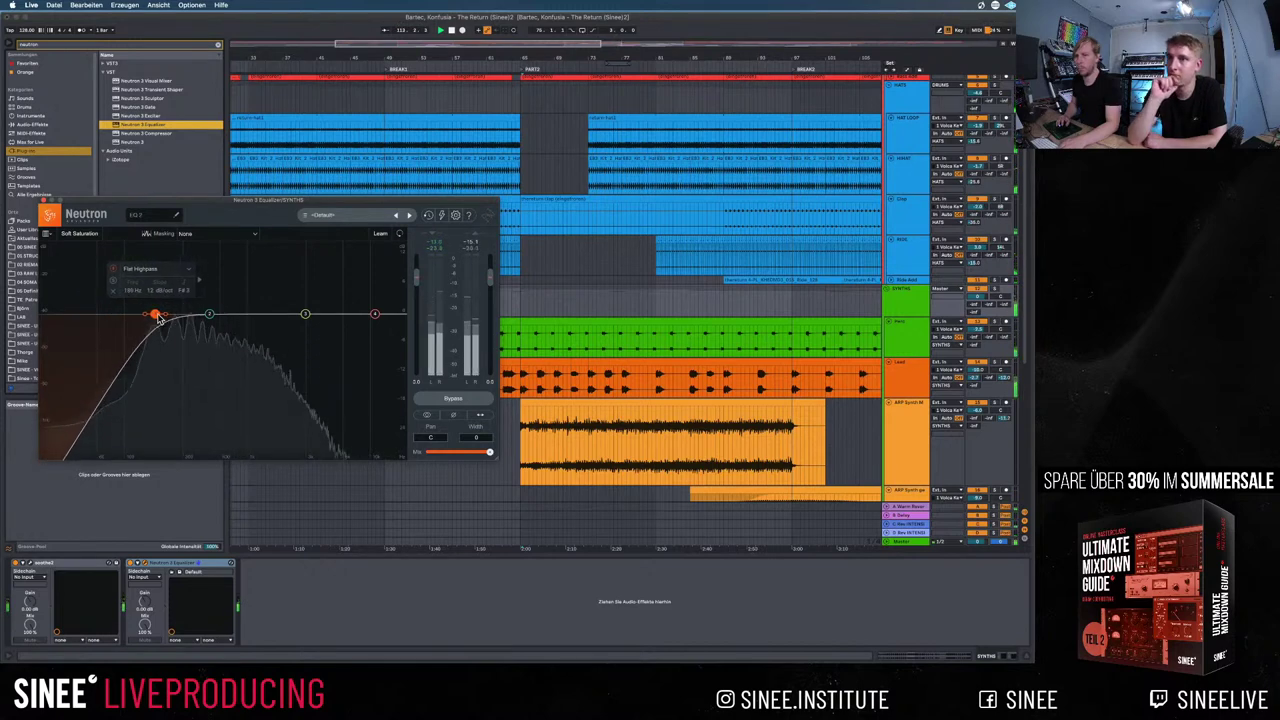
{"action": "scroll", "coordinate": [594, 274], "scroll_direction": "right", "scroll_amount": 10}
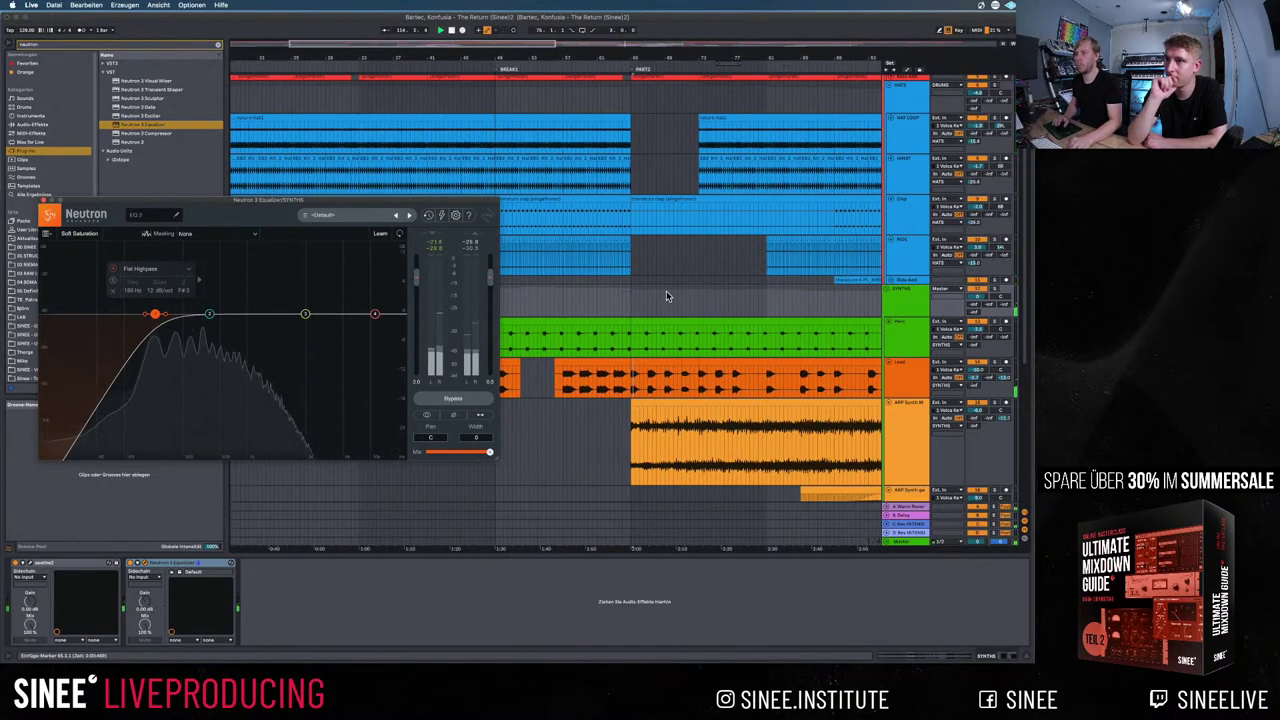
{"action": "scroll", "coordinate": [701, 311], "scroll_direction": "down", "scroll_amount": 10}
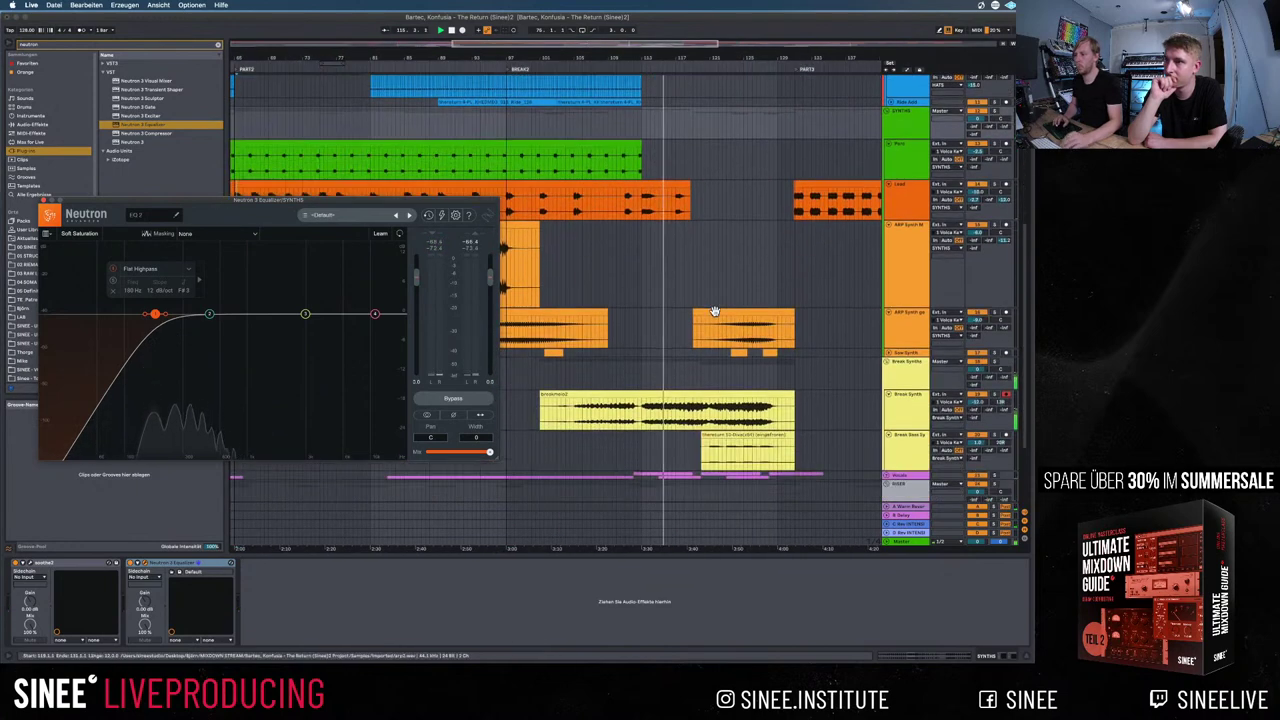
{"action": "left_click_drag", "start_coordinate": [154, 311], "coordinate": [141, 315]}
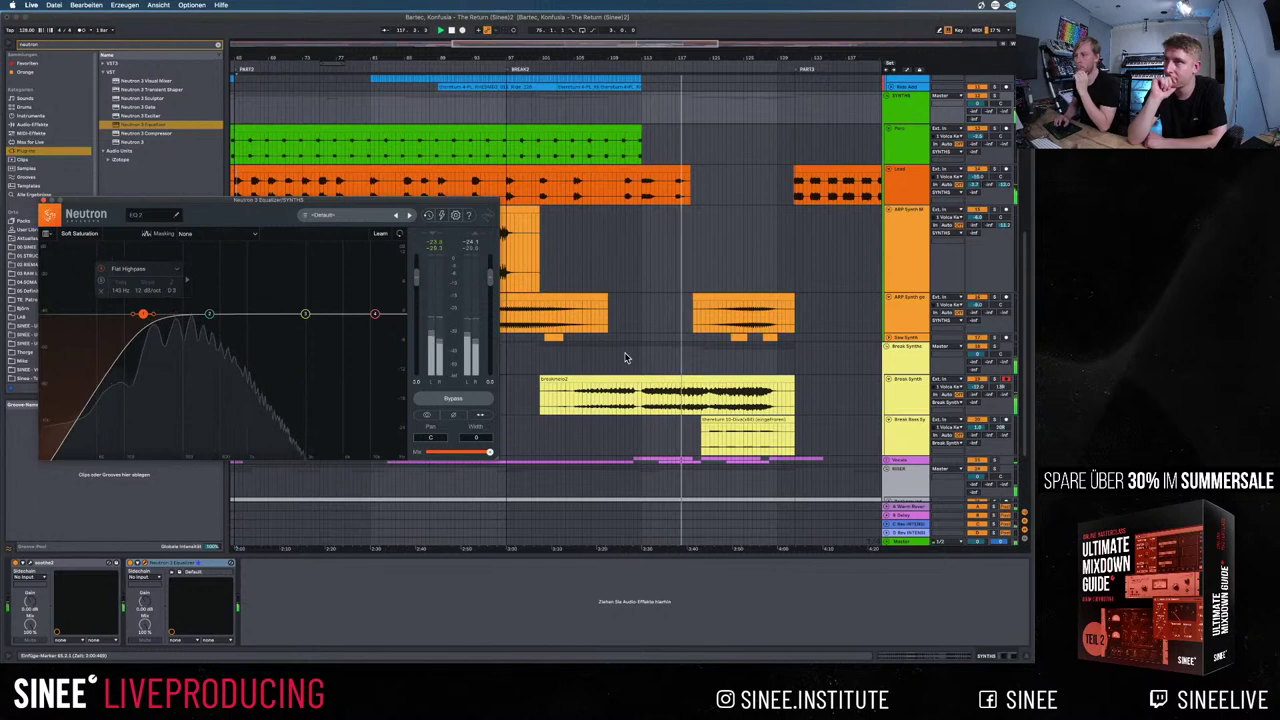
Lower the first band's cutoff in the Break Bass Synth's EQ Eight and fine-tune its position
{"action": "left_click", "coordinate": [904, 366]}
{"action": "left_click", "coordinate": [898, 388]}
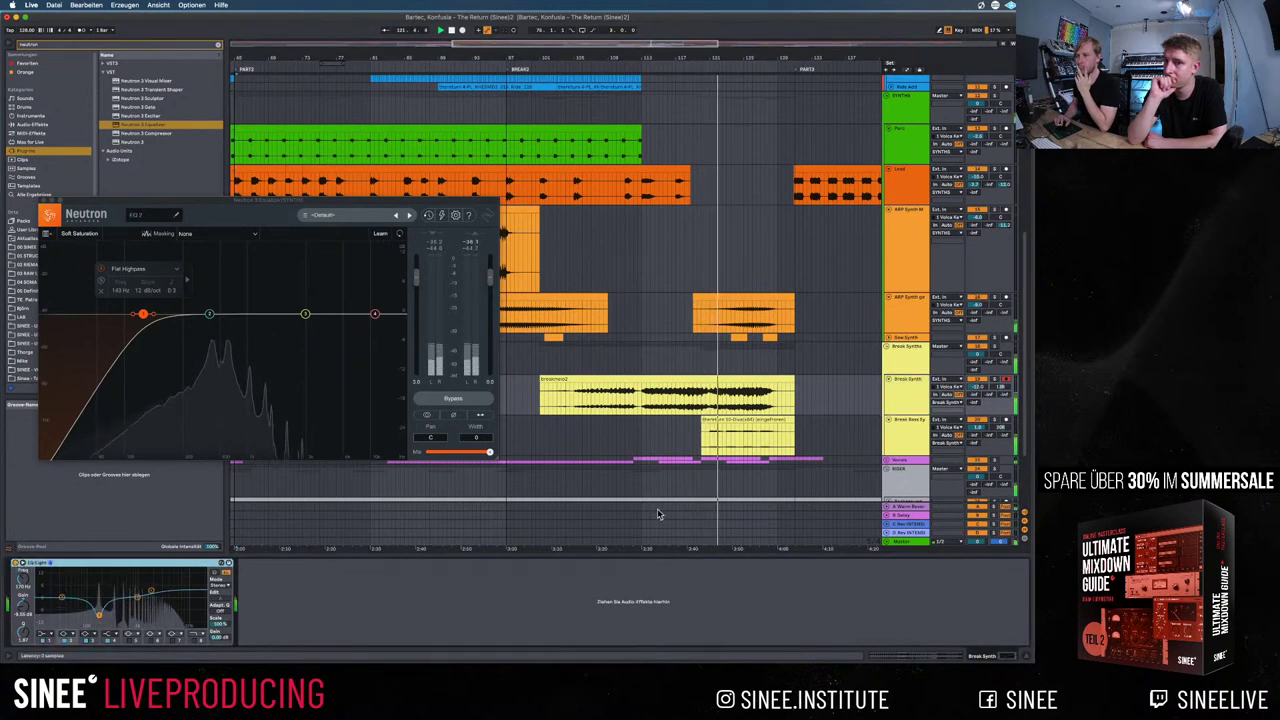
{"action": "left_click", "coordinate": [912, 434]}
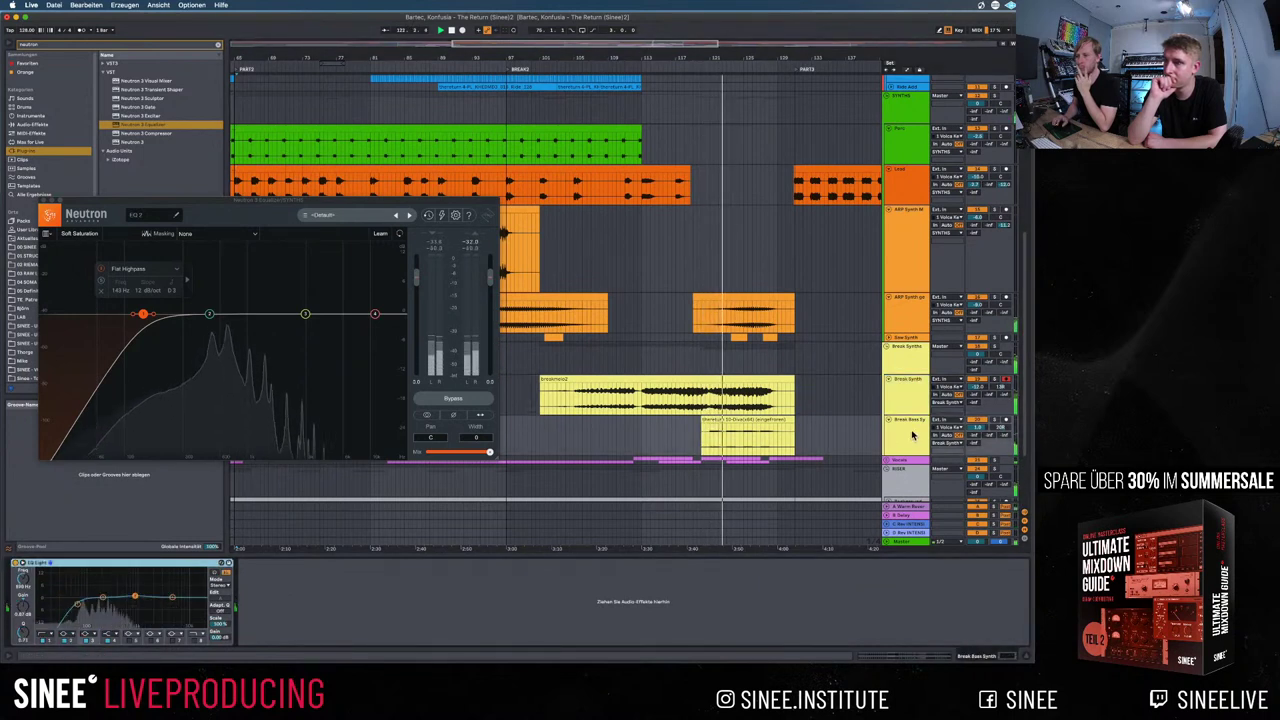
{"action": "left_click", "coordinate": [76, 605]}
{"action": "left_click_drag", "start_coordinate": [74, 607], "coordinate": [62, 605]}
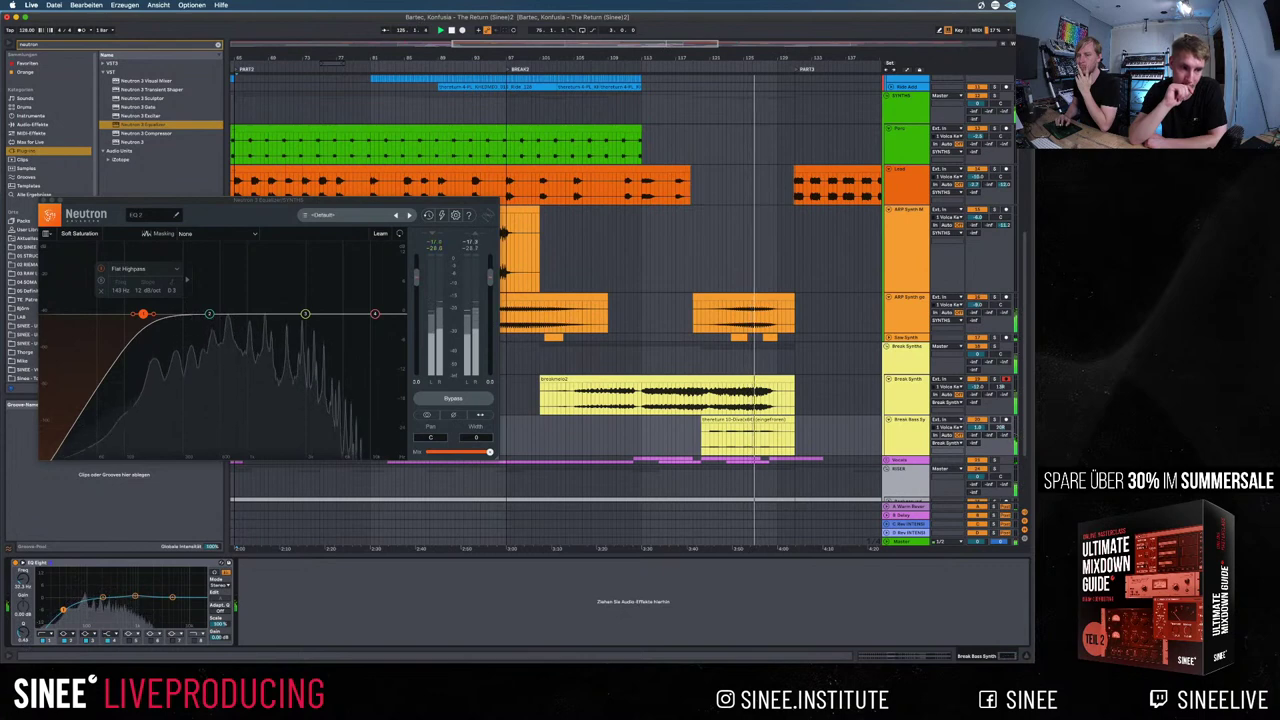
{"action": "left_click", "coordinate": [62, 608]}
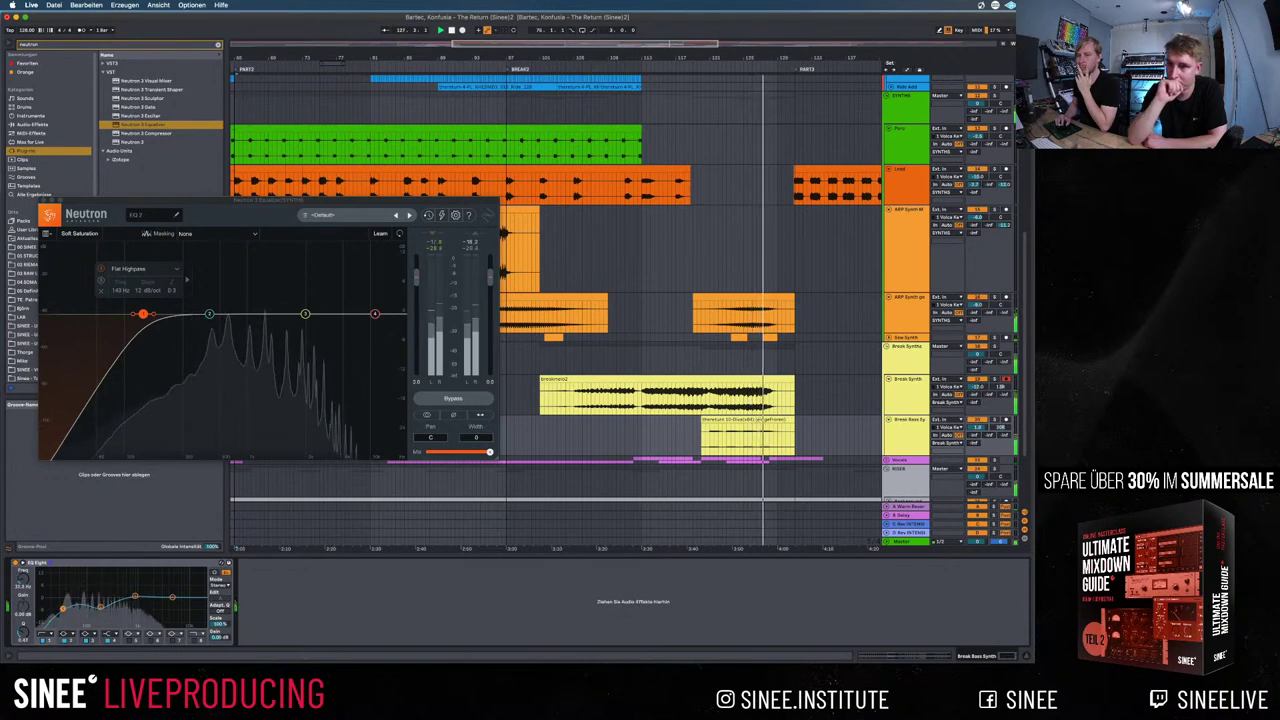
Compare the mix around the start of PART3 with the soloed reference track, and resume playback of the mix just before PART3
{"action": "scroll", "coordinate": [830, 366], "scroll_direction": "down", "scroll_amount": 2}
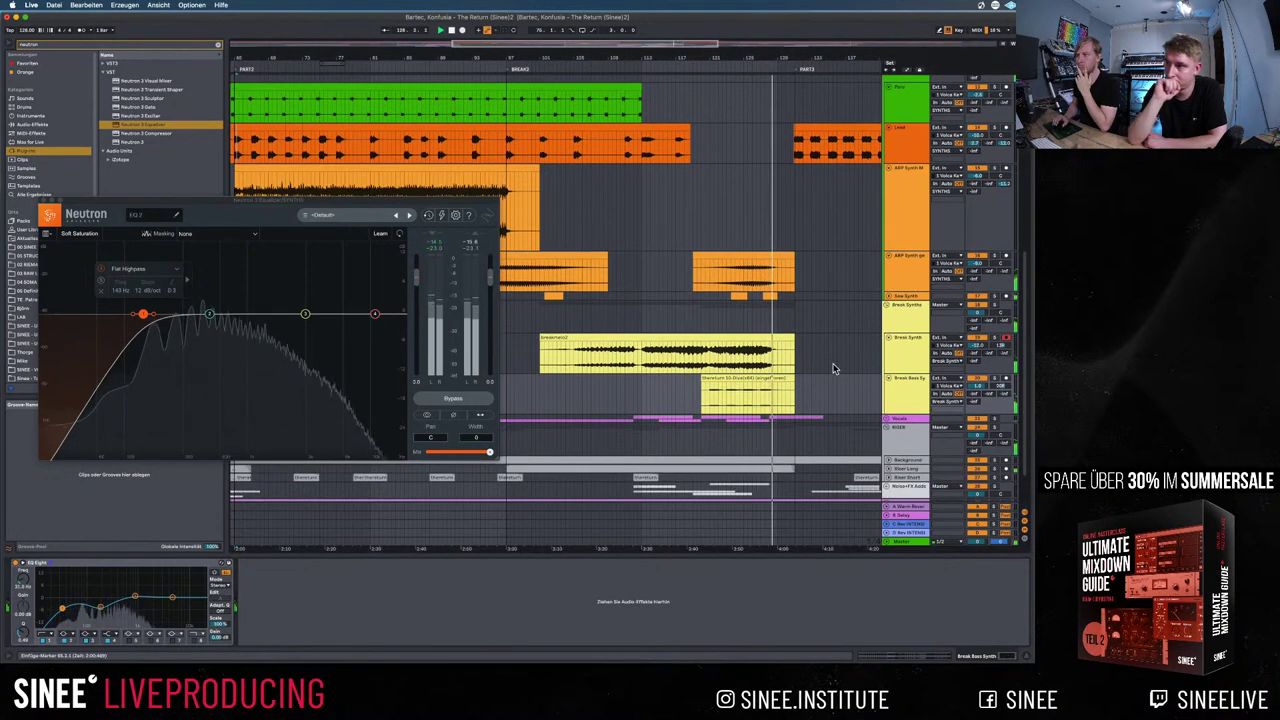
{"action": "scroll", "coordinate": [836, 365], "scroll_direction": "up", "scroll_amount": 5}
{"action": "scroll", "coordinate": [836, 366], "scroll_direction": "up", "scroll_amount": 3}
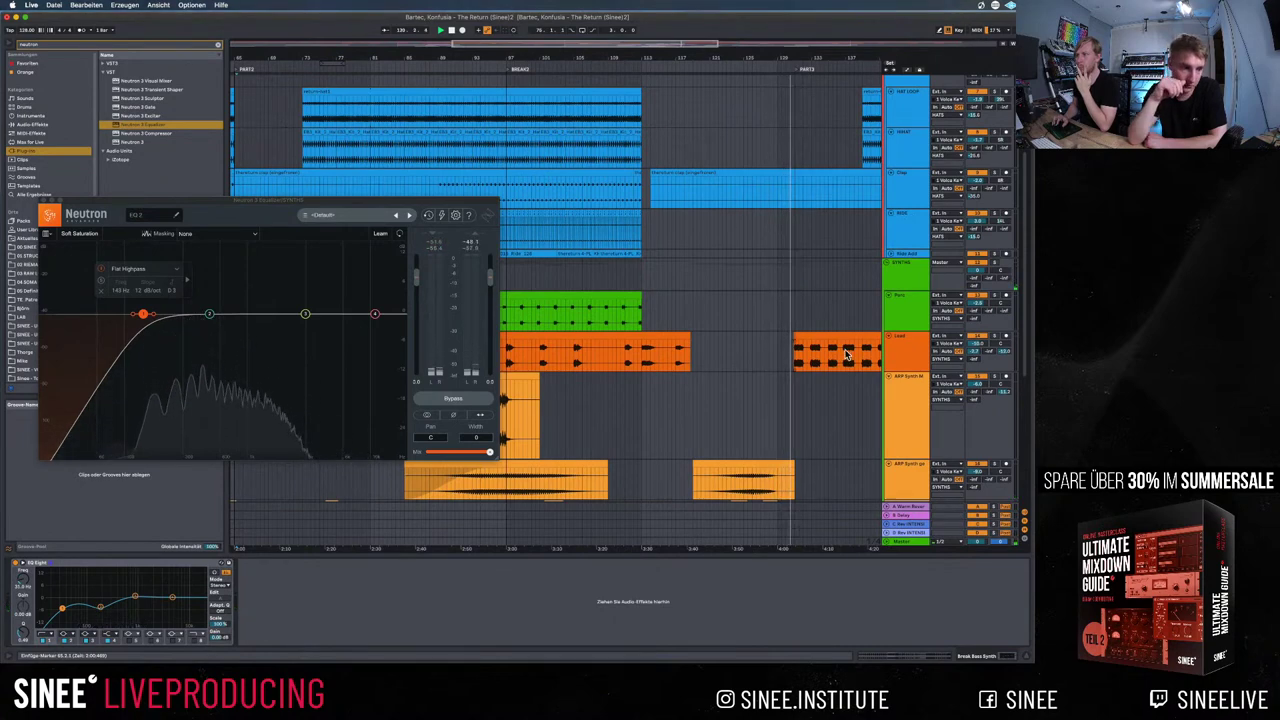
{"action": "scroll", "coordinate": [843, 354], "scroll_direction": "down", "scroll_amount": 8}
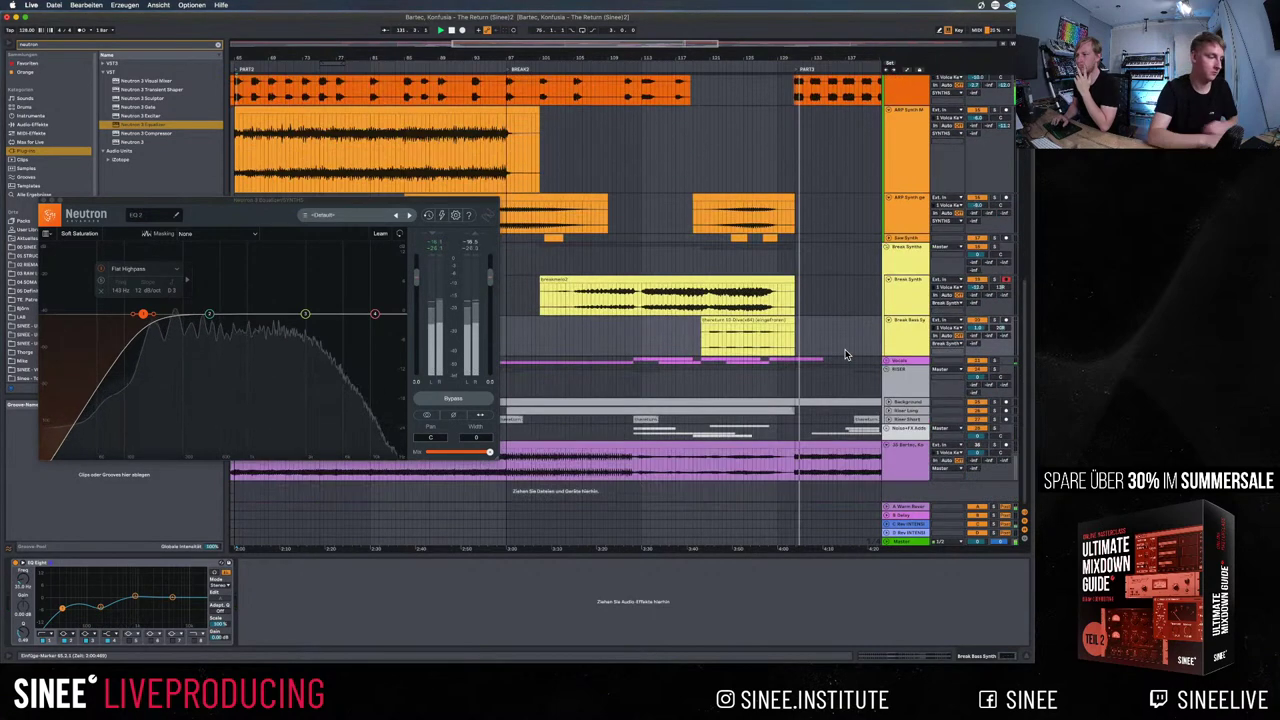
{"action": "left_click", "coordinate": [750, 168]}
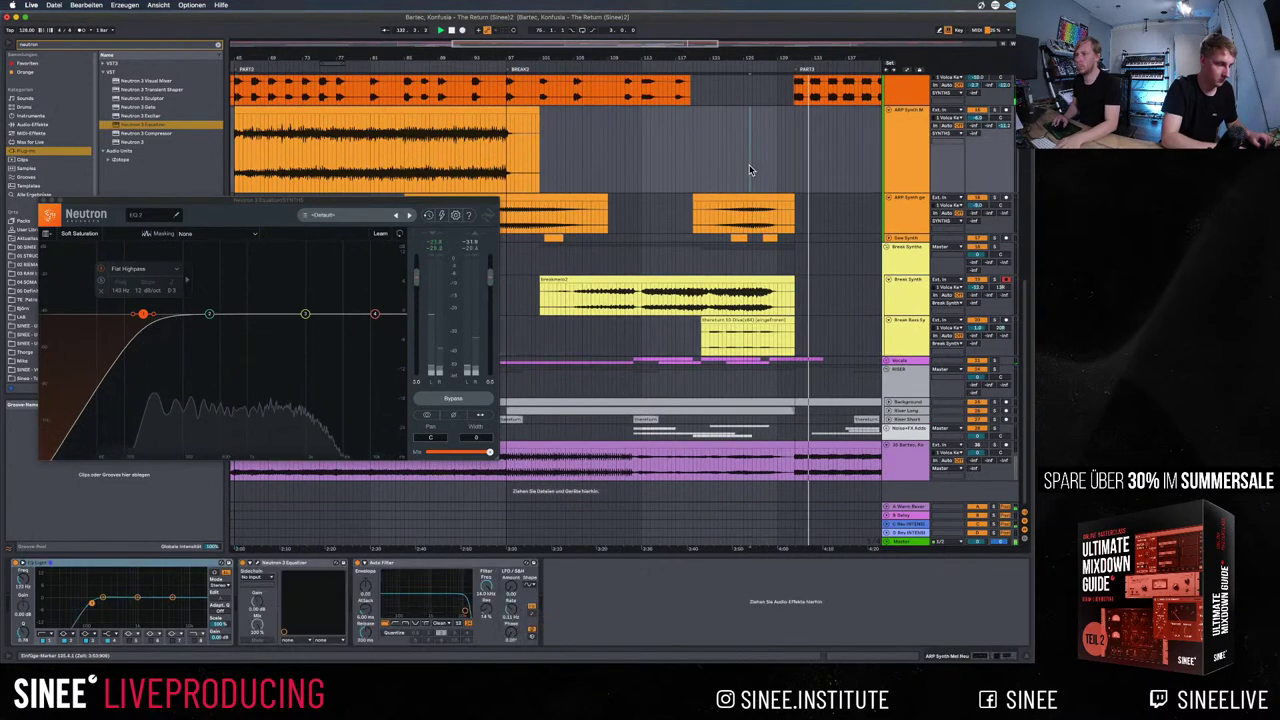
{"action": "left_click", "coordinate": [997, 447]}
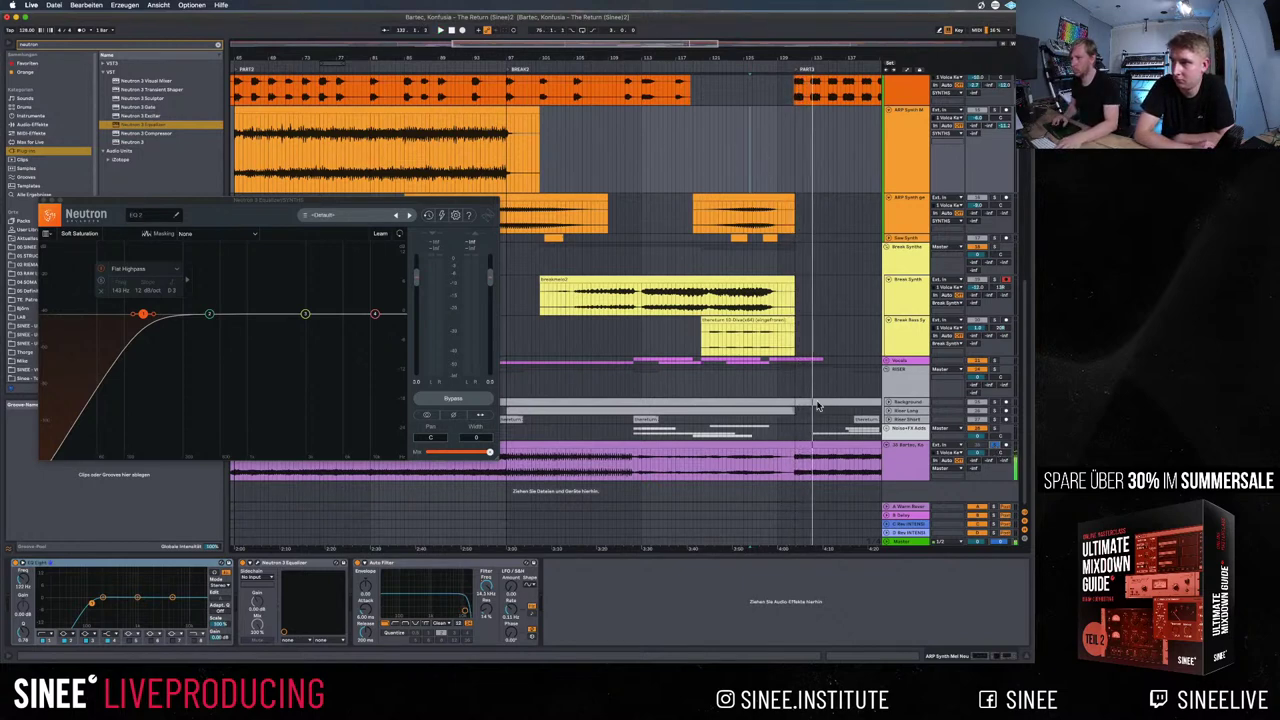
{"action": "left_click", "coordinate": [784, 390]}
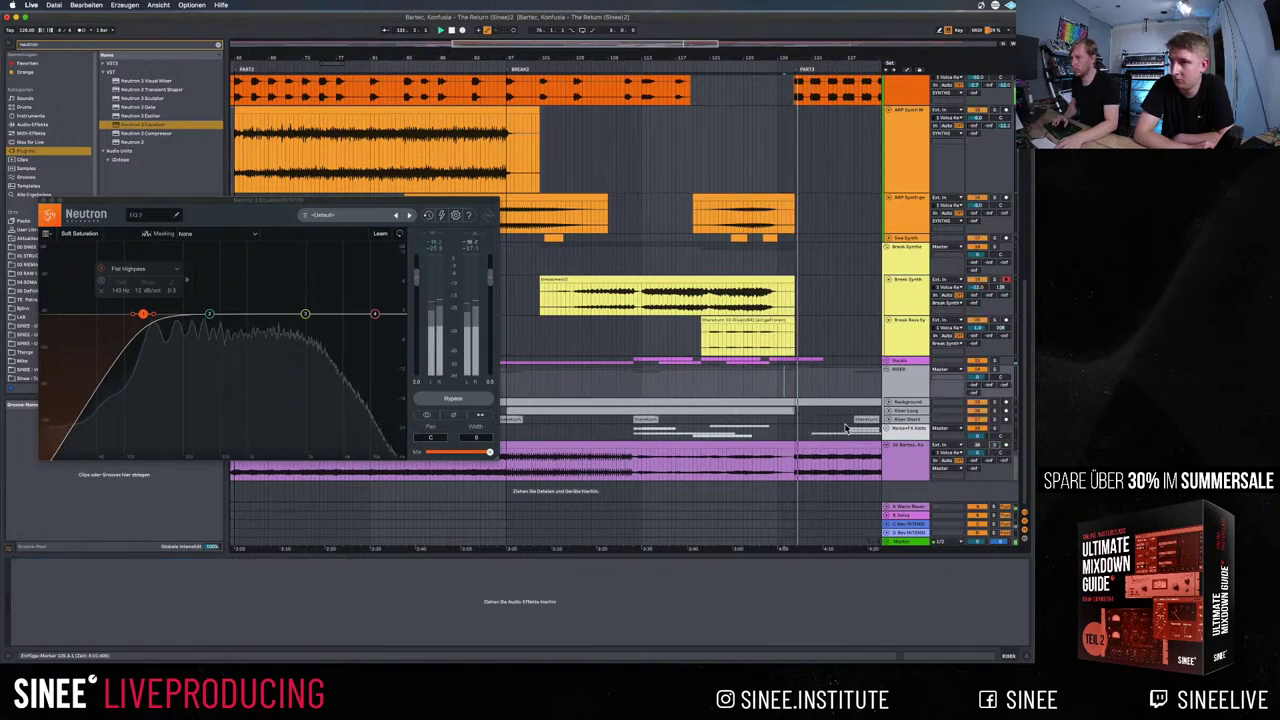
In the Lead track's Neutron EQ, deepen band 2's cut slightly and reduce band 3's boost to about 3.1 dB, and hide the plug-in windows
{"action": "scroll", "coordinate": [840, 375], "scroll_direction": "up", "scroll_amount": 3}
{"action": "scroll", "coordinate": [840, 375], "scroll_direction": "up", "scroll_amount": 3}
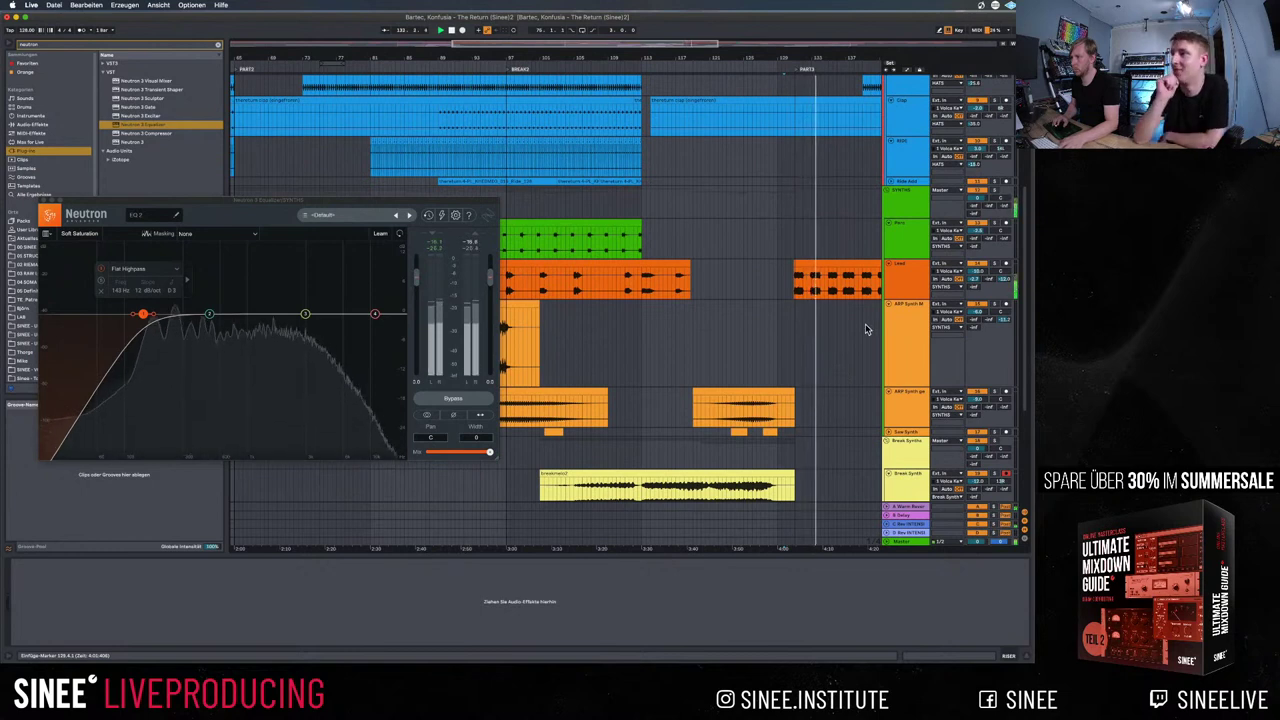
{"action": "left_click", "coordinate": [912, 278]}
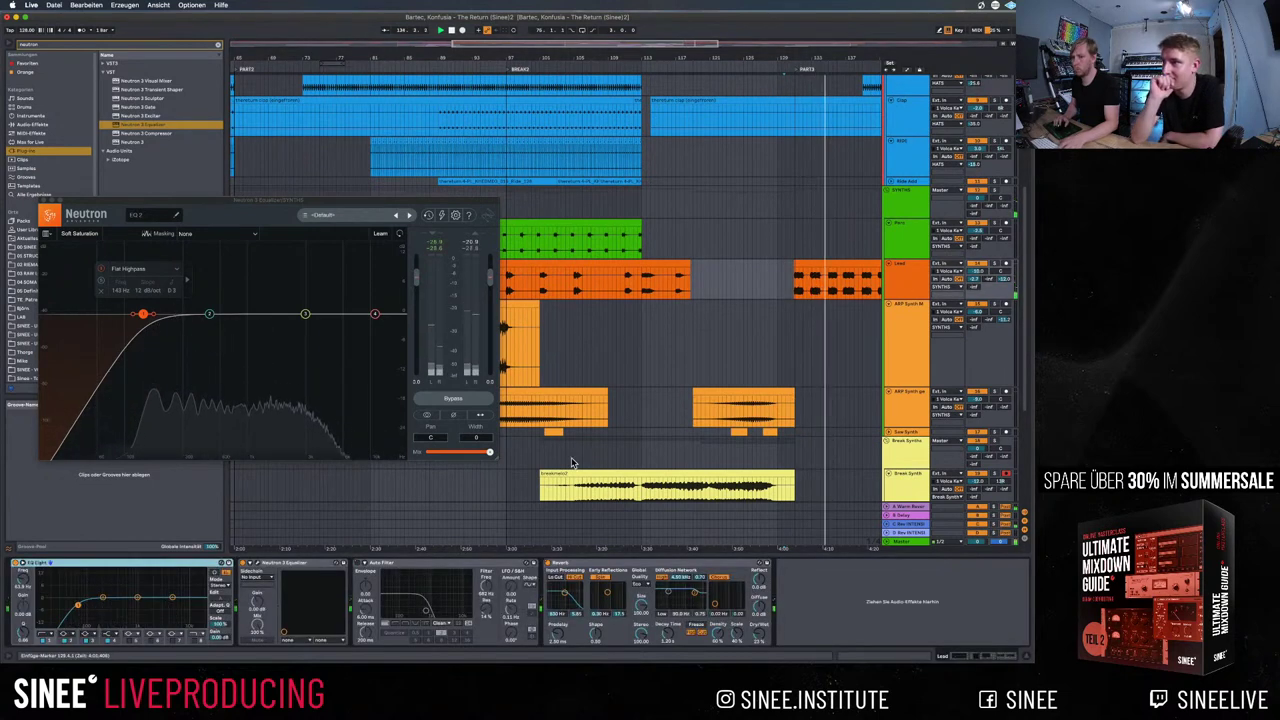
{"action": "left_click", "coordinate": [265, 568]}
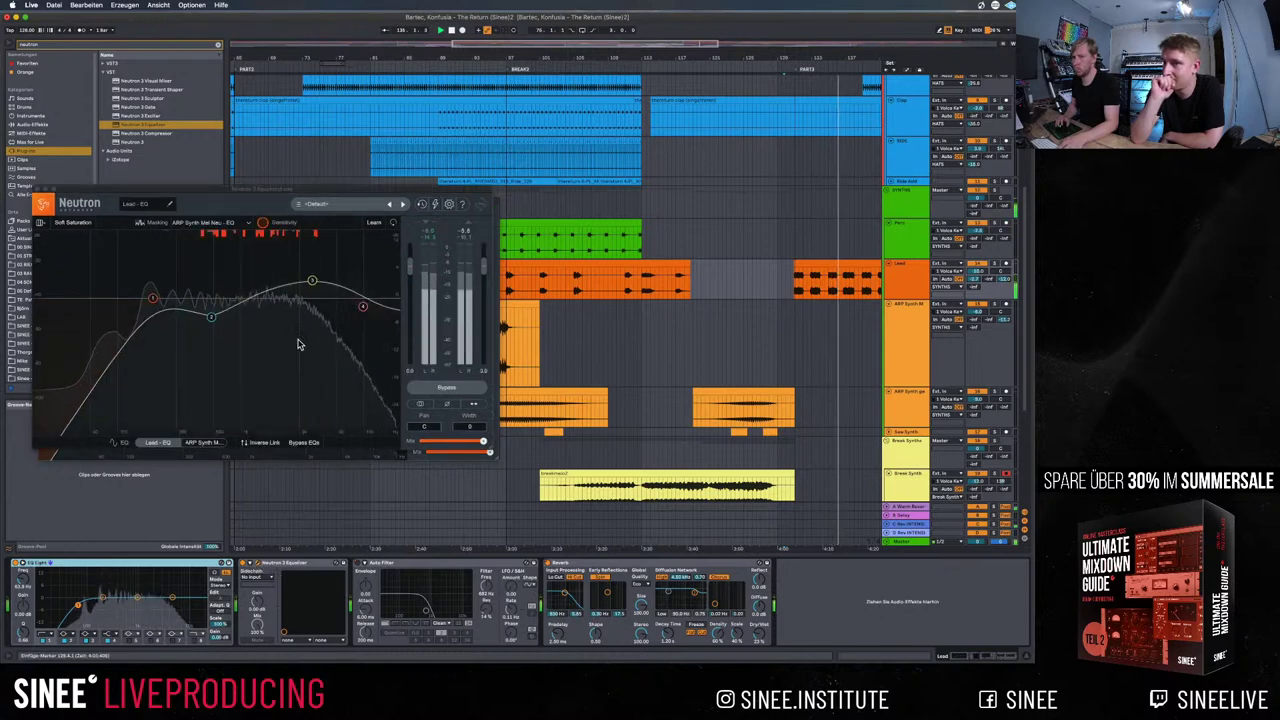
{"action": "left_click", "coordinate": [212, 319]}
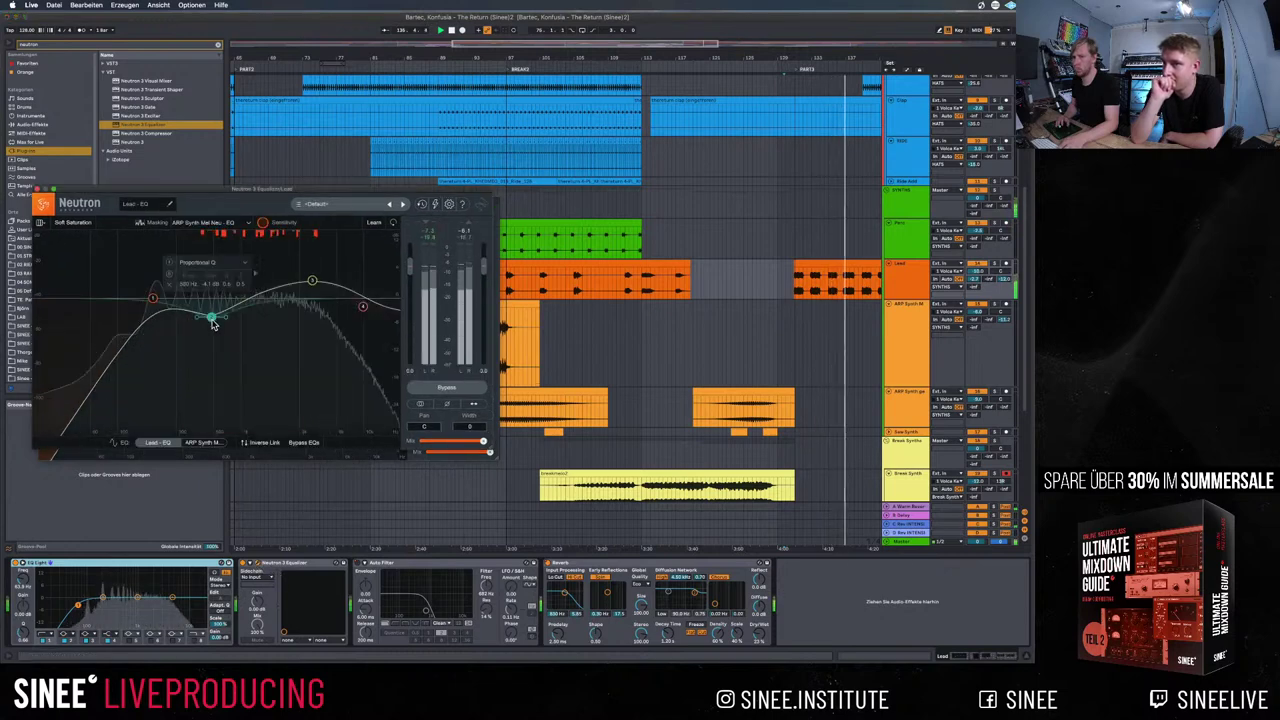
{"action": "left_click", "coordinate": [312, 283]}
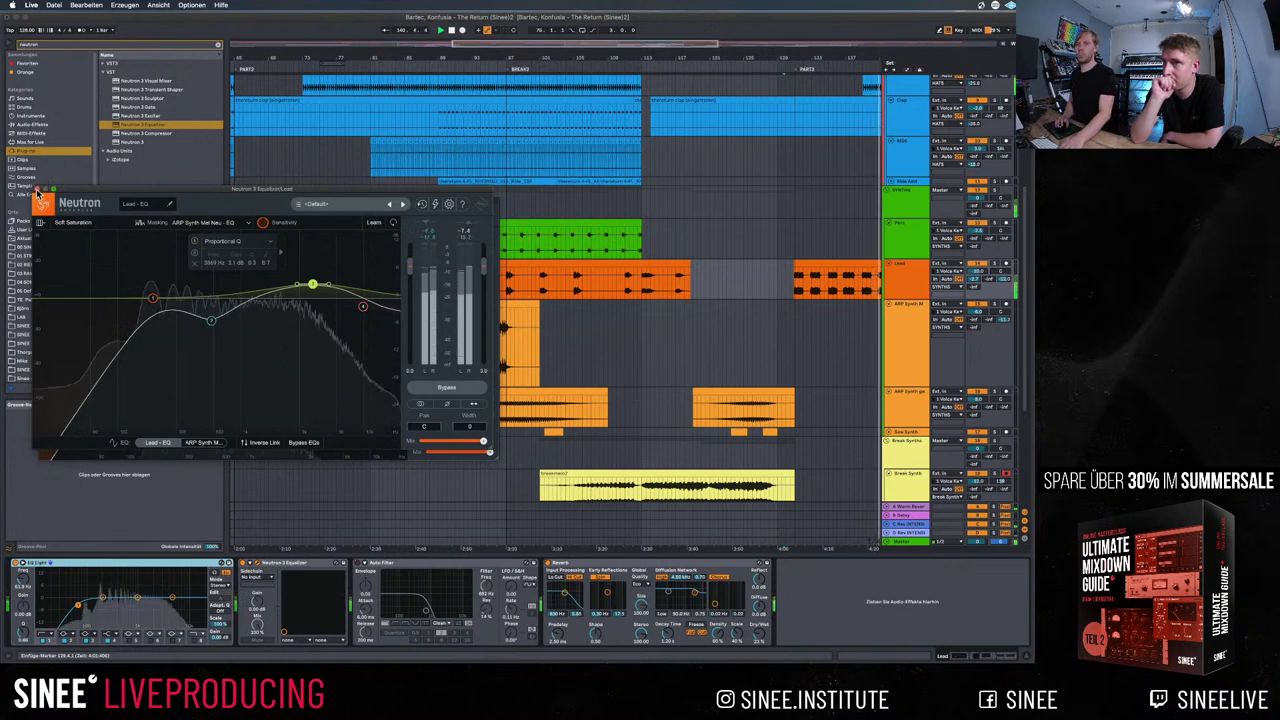
{"action": "key", "text": "super+alt+p"}
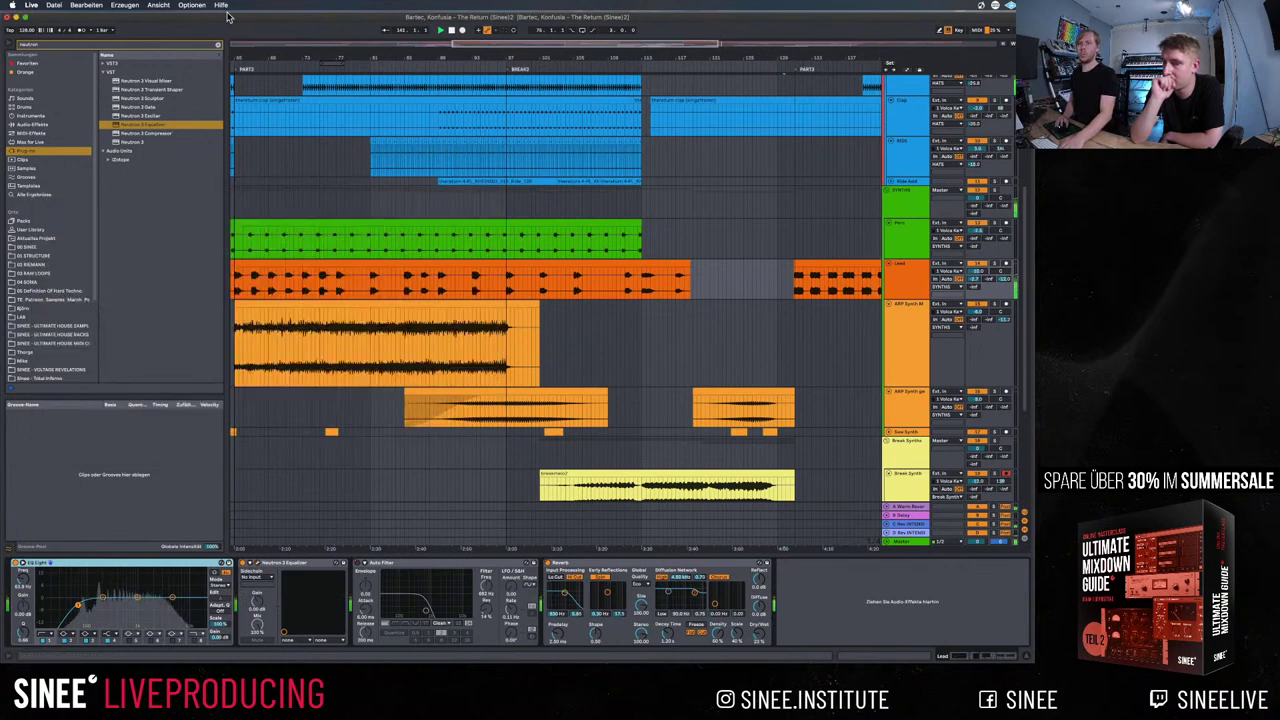
Search the plug-ins for "la", load UAD Teletronix LA-2A Gray on the SYNTHS group, and adjust its peak reduction and gain
{"action": "left_click", "coordinate": [218, 47]}
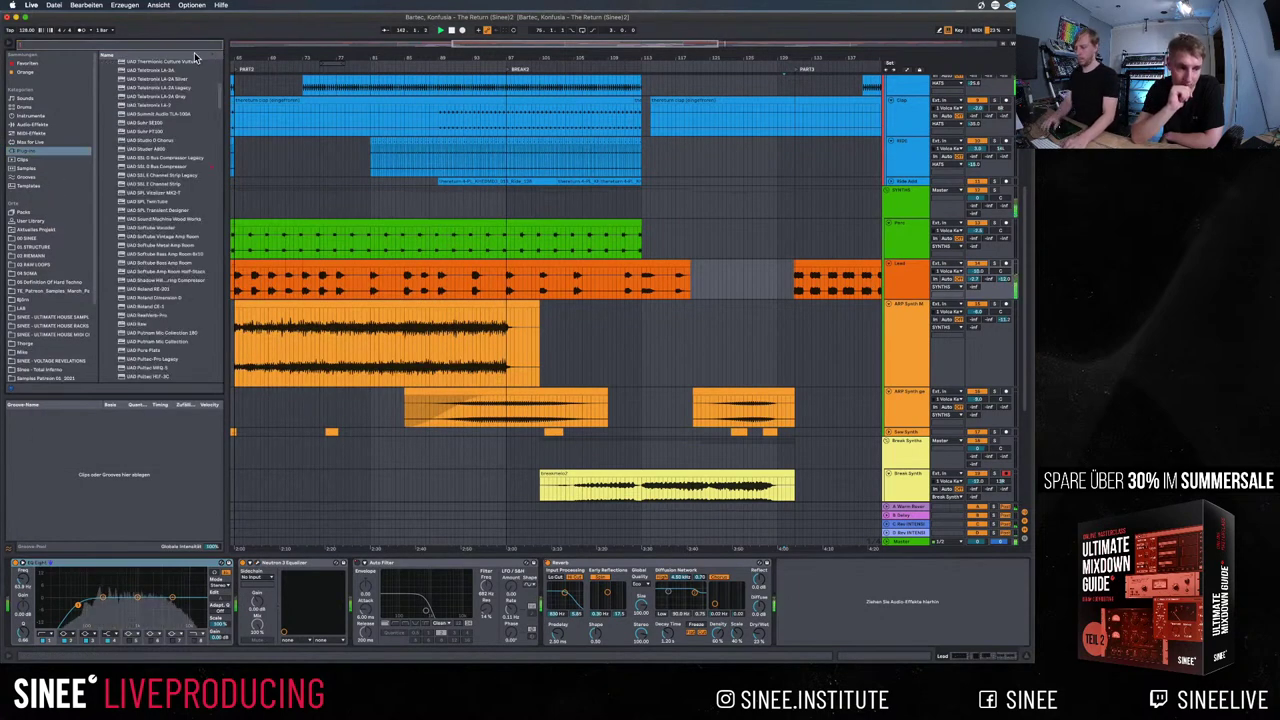
{"action": "type", "text": "la"}
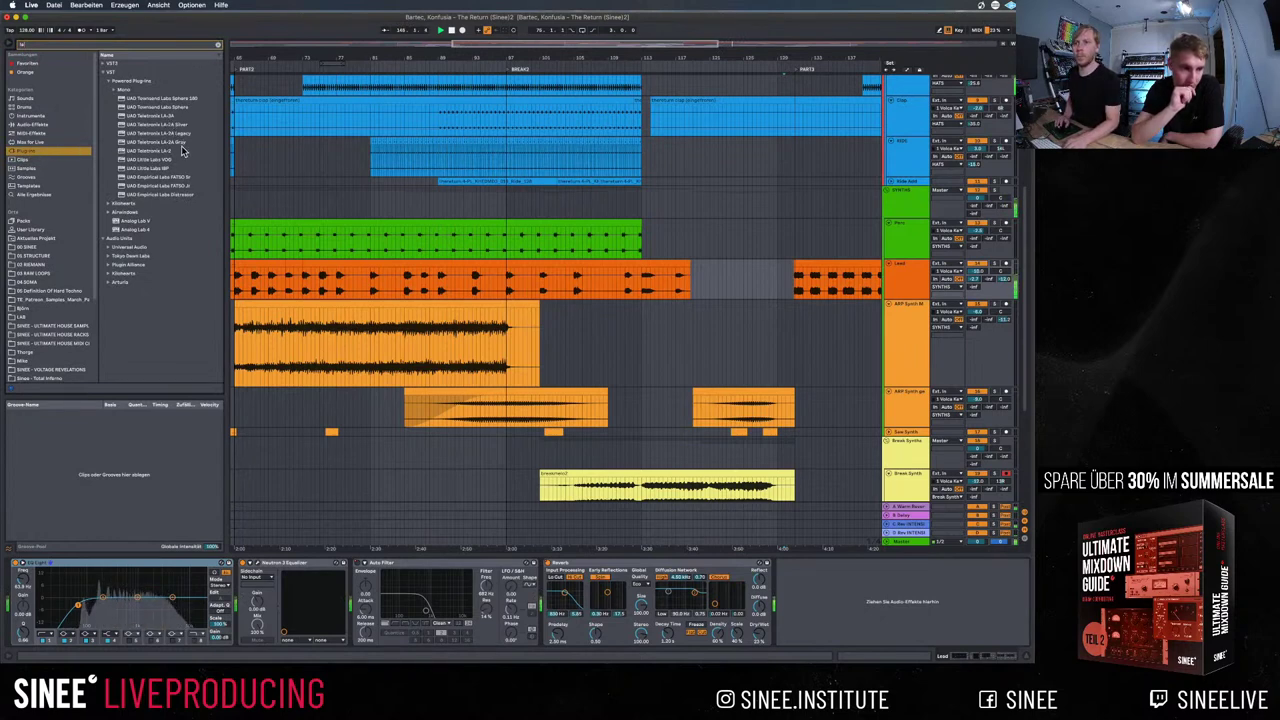
{"action": "left_click", "coordinate": [165, 143]}
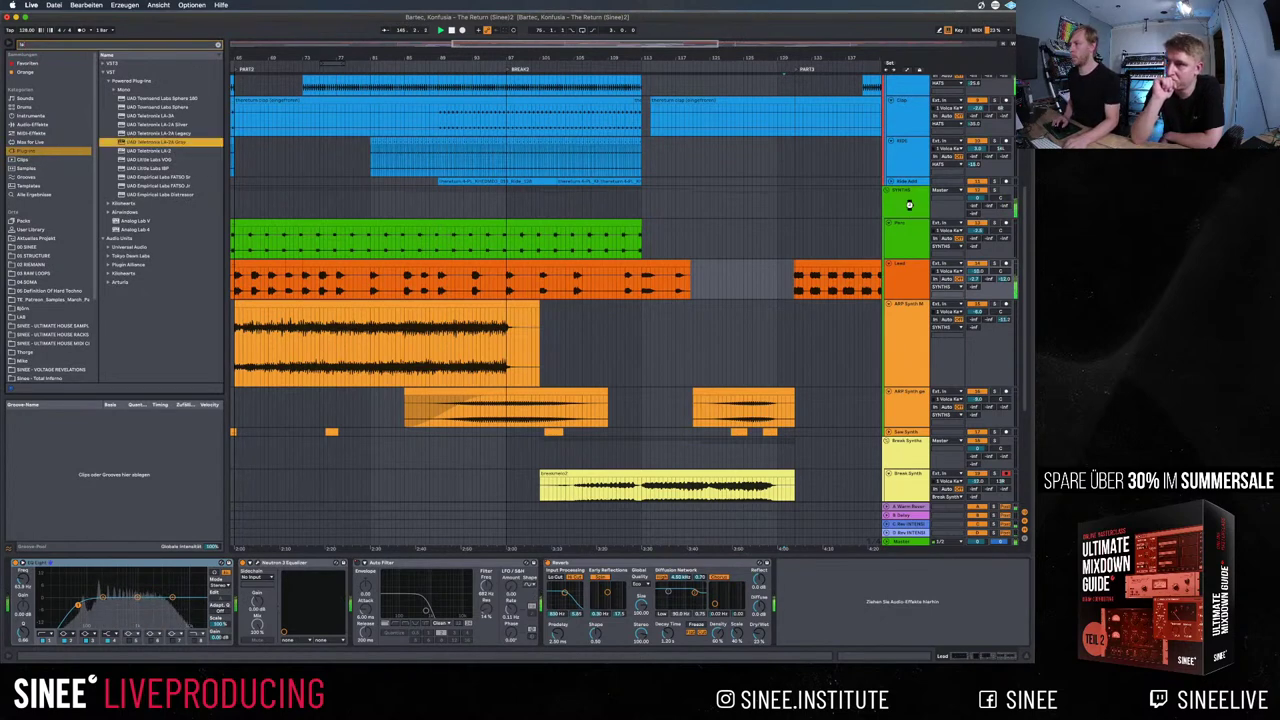
{"action": "left_click_drag", "start_coordinate": [904, 203], "coordinate": [907, 206]}
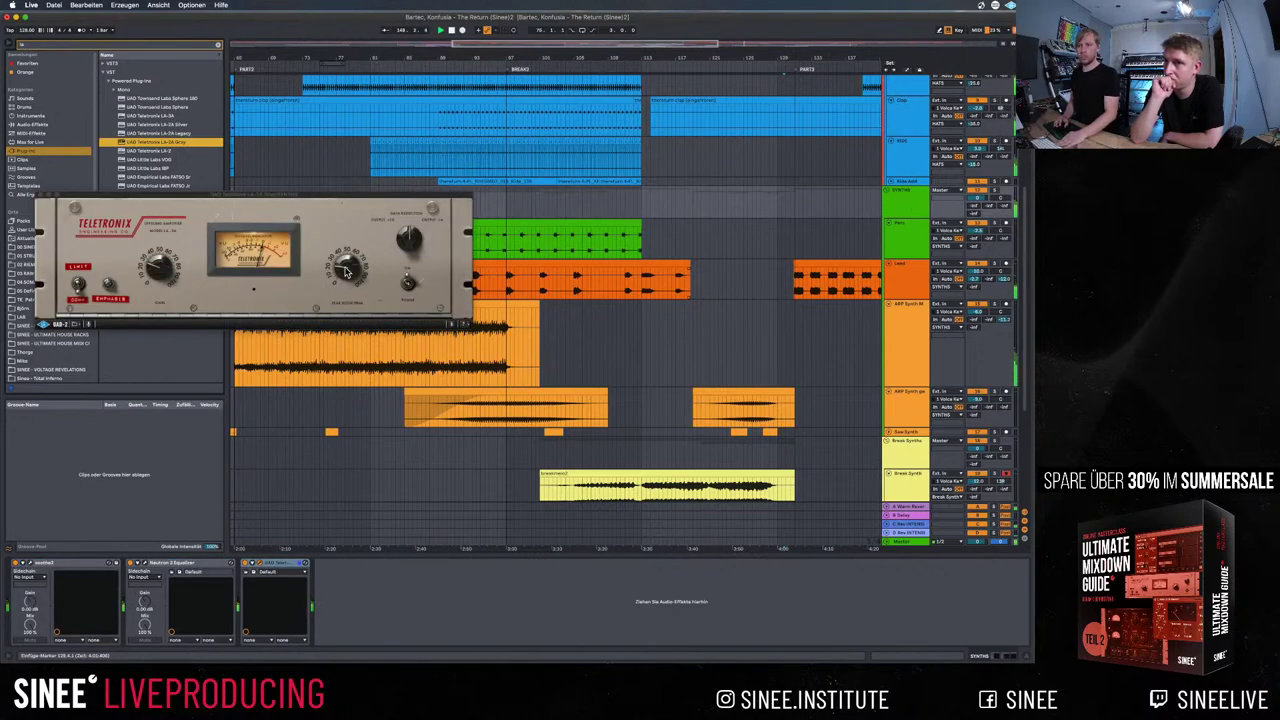
{"action": "left_click", "coordinate": [346, 270]}
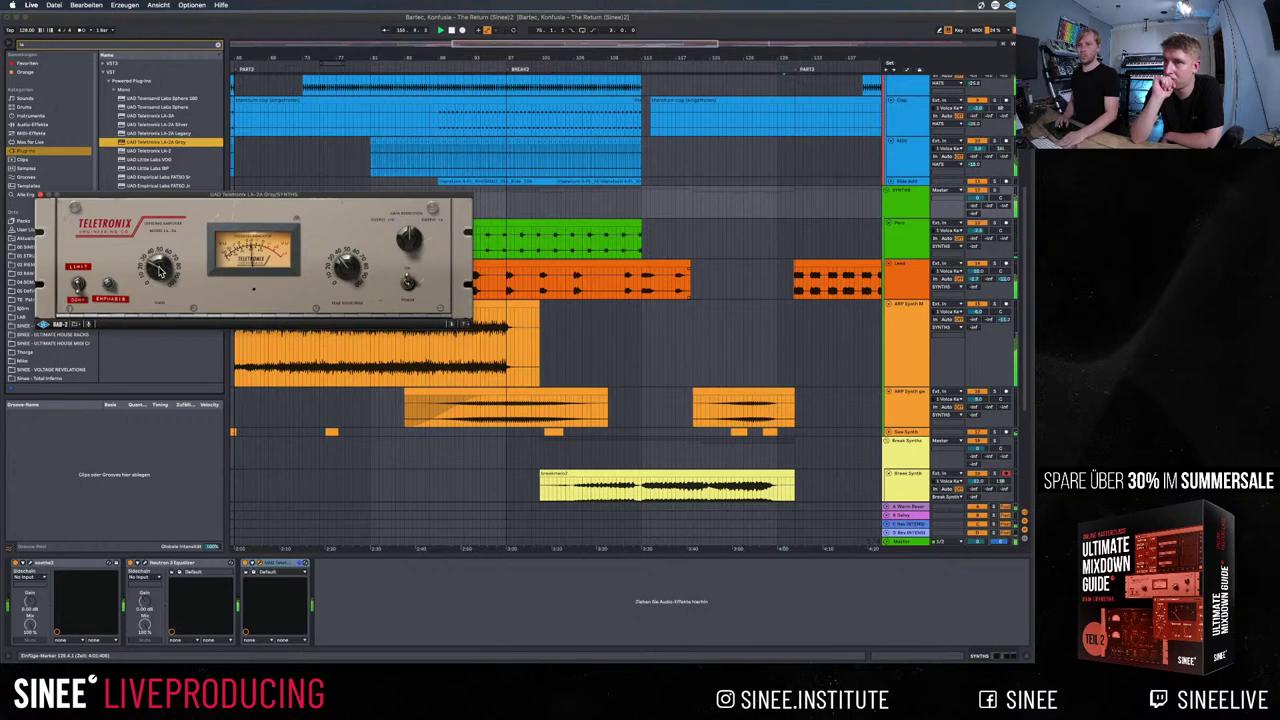
Move soothe2 behind the LA-2A on the SYNTHS group, setting its depth to 1.0 and shifting band 2 to about 2.3 kHz
{"action": "left_click", "coordinate": [270, 572]}
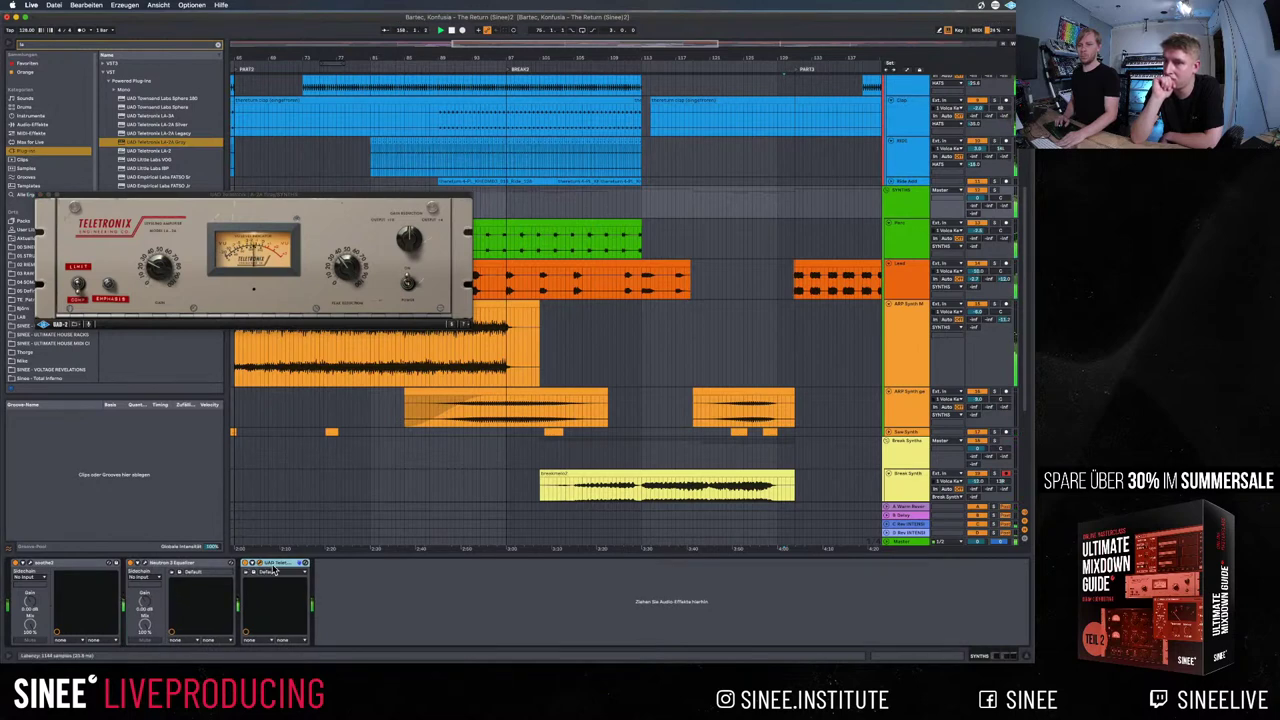
{"action": "left_click_drag", "start_coordinate": [338, 585], "coordinate": [340, 582]}
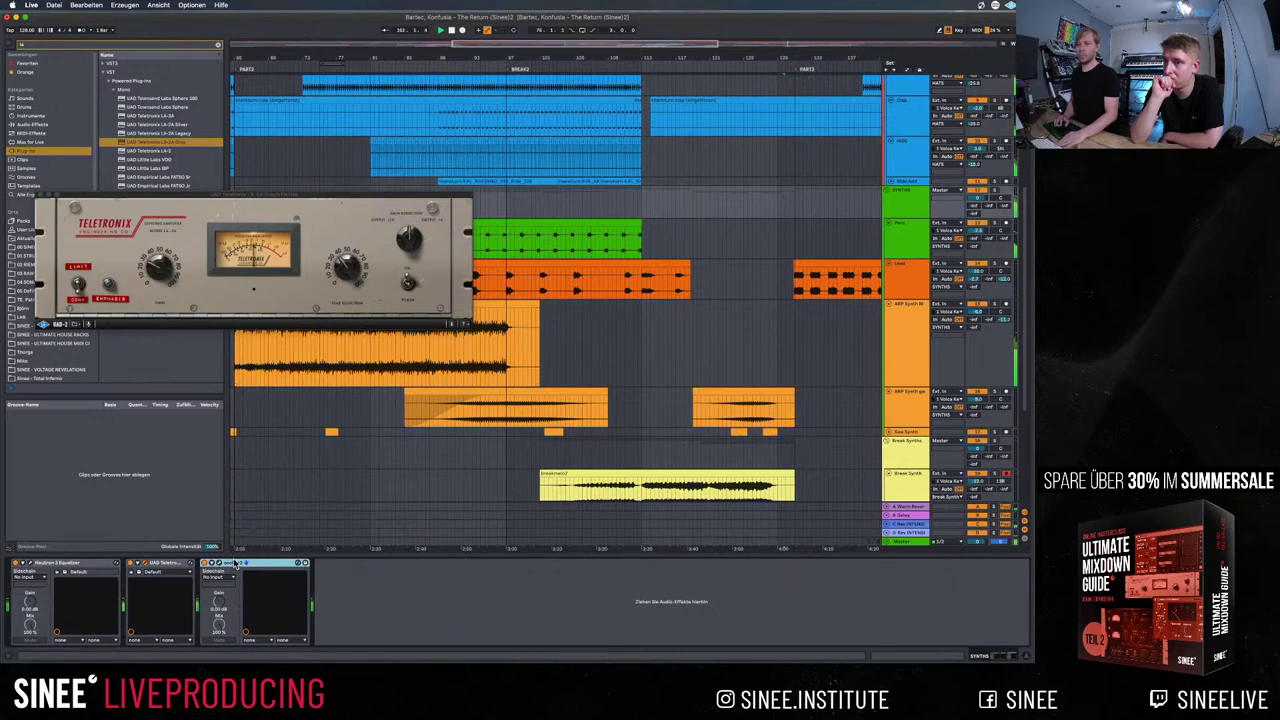
{"action": "left_click", "coordinate": [223, 567]}
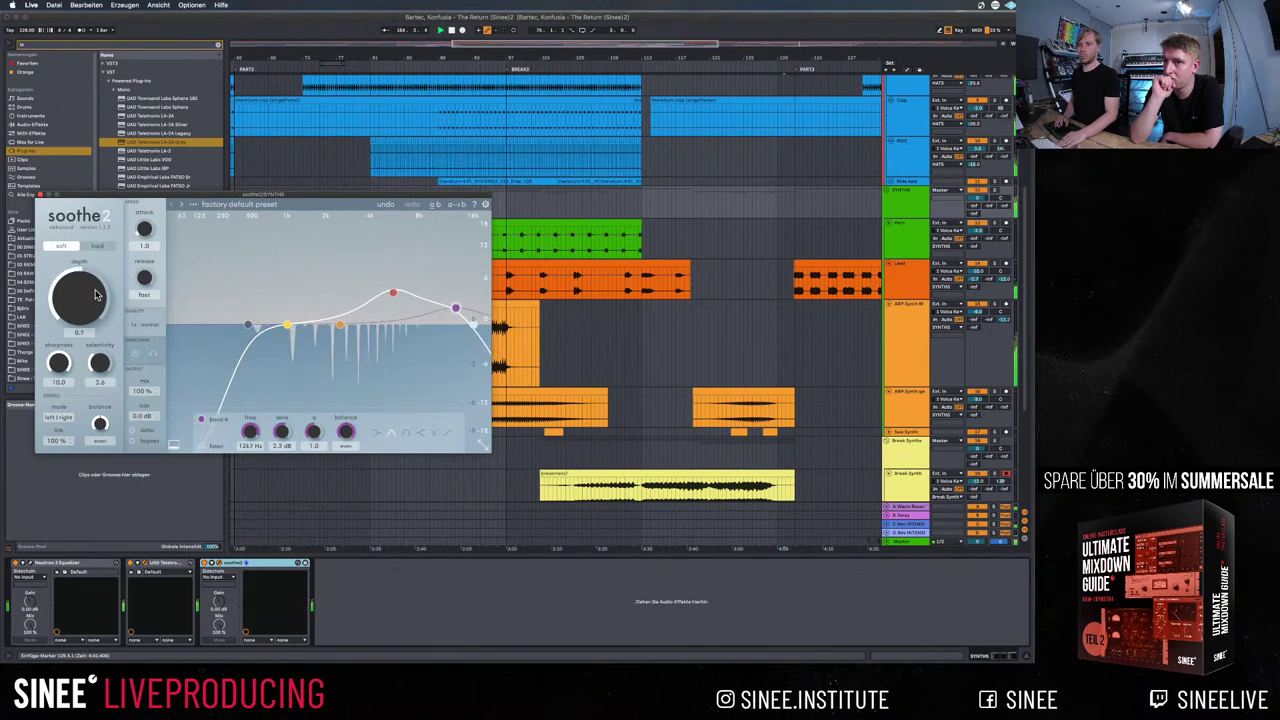
{"action": "left_click", "coordinate": [341, 326]}
Group the SYNTHS group's Neutron EQ, LA-2A and soothe2 into one rack, compare it bypassed and active, and close the soothe2 window
{"action": "left_click", "coordinate": [147, 566]}
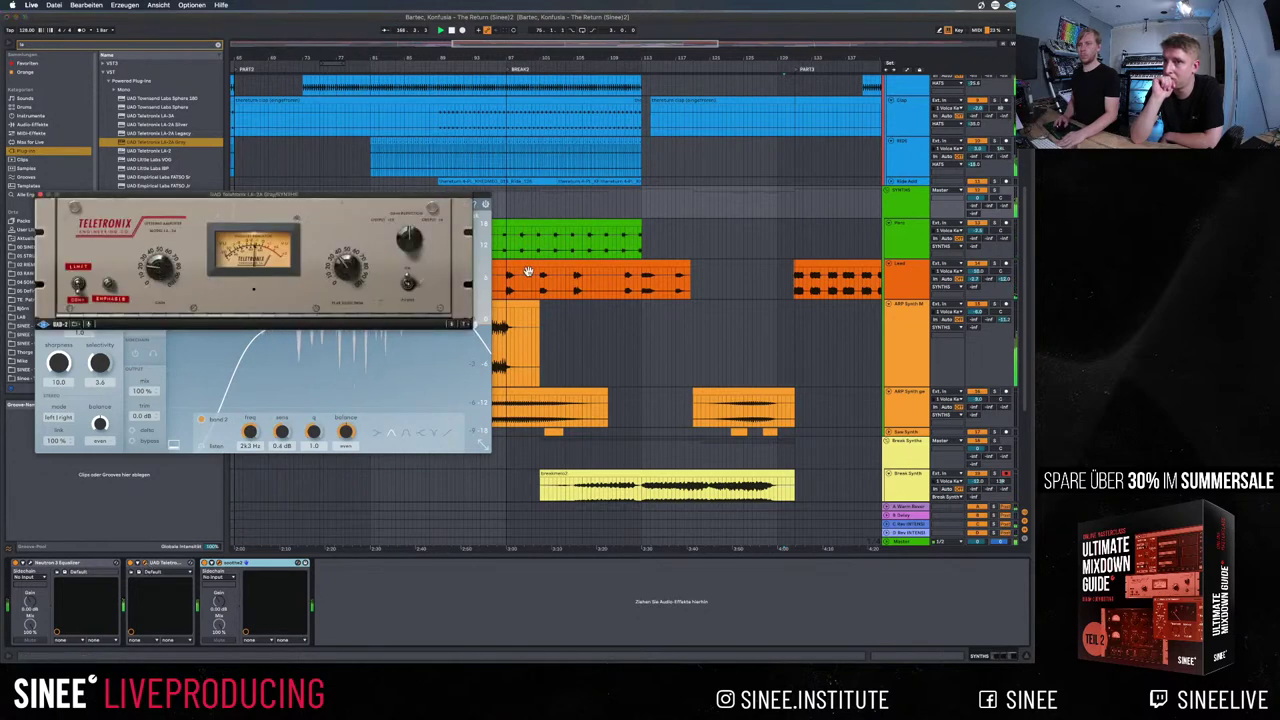
{"action": "scroll", "coordinate": [709, 258], "scroll_direction": "right", "scroll_amount": 6}
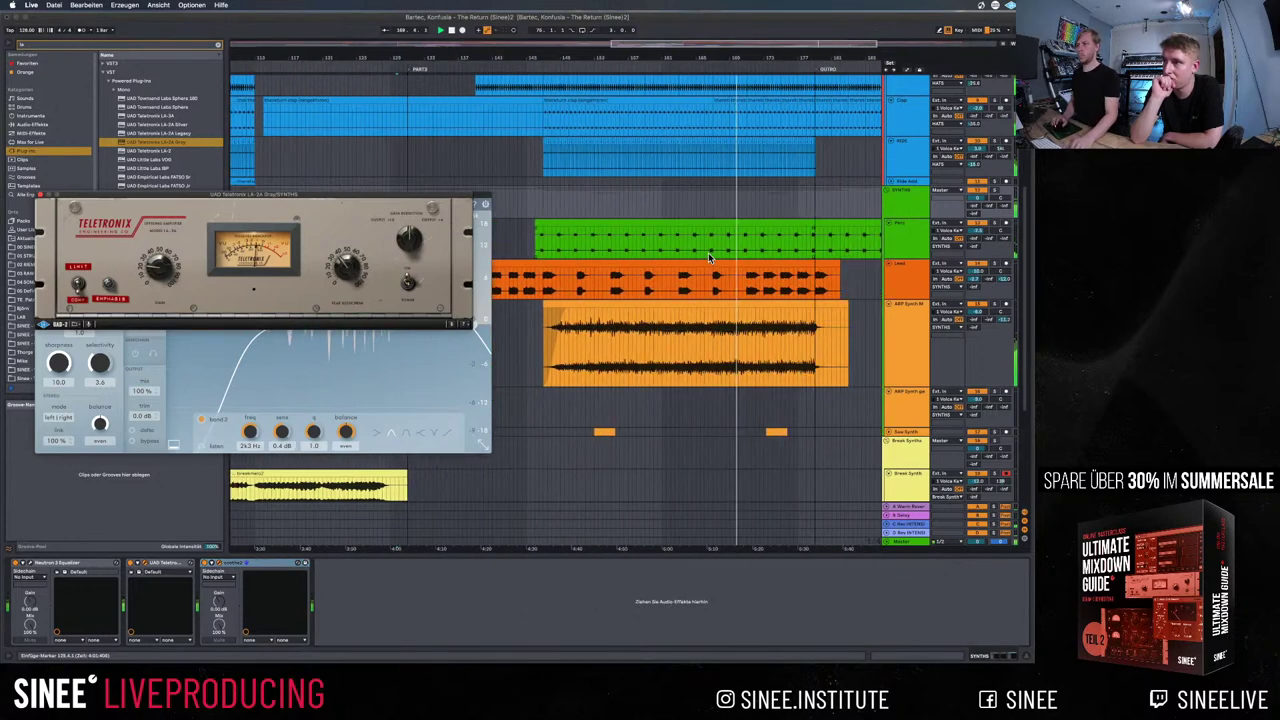
{"action": "scroll", "coordinate": [709, 258], "scroll_direction": "right", "scroll_amount": 3}
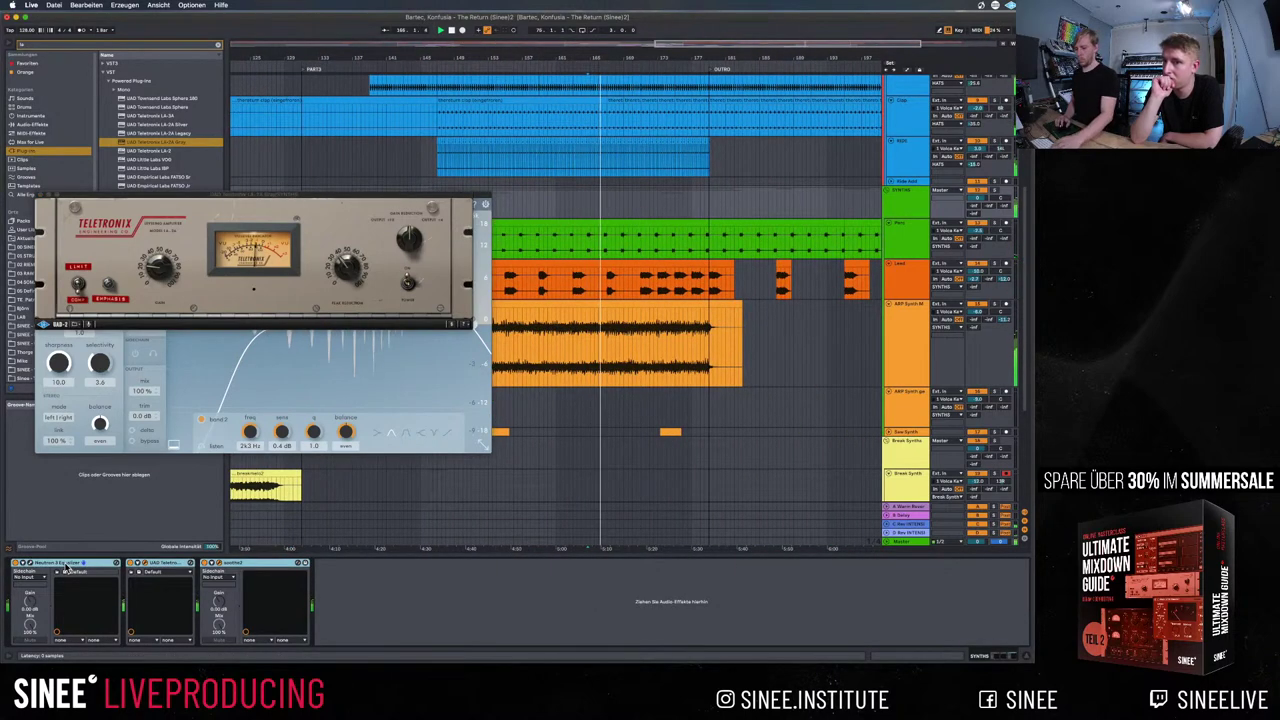
{"action": "left_click", "coordinate": [15, 566]}
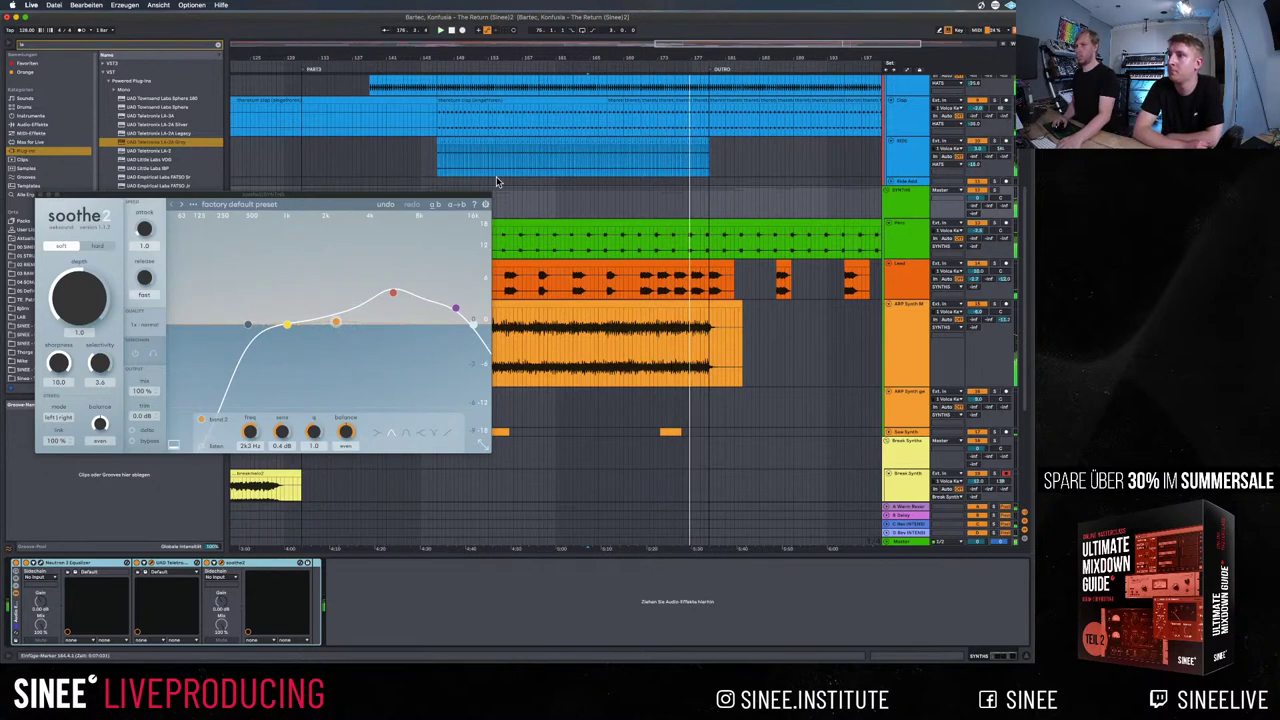
{"action": "left_click", "coordinate": [451, 31]}
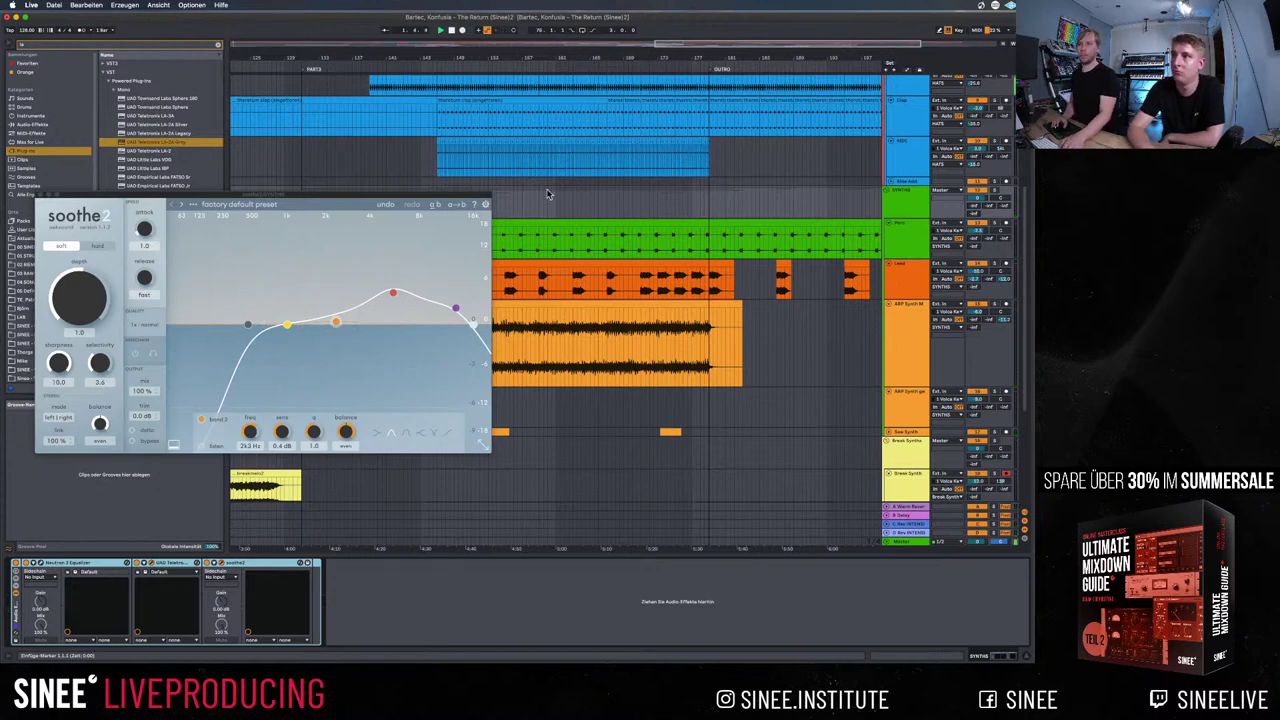
{"action": "left_click", "coordinate": [40, 195]}
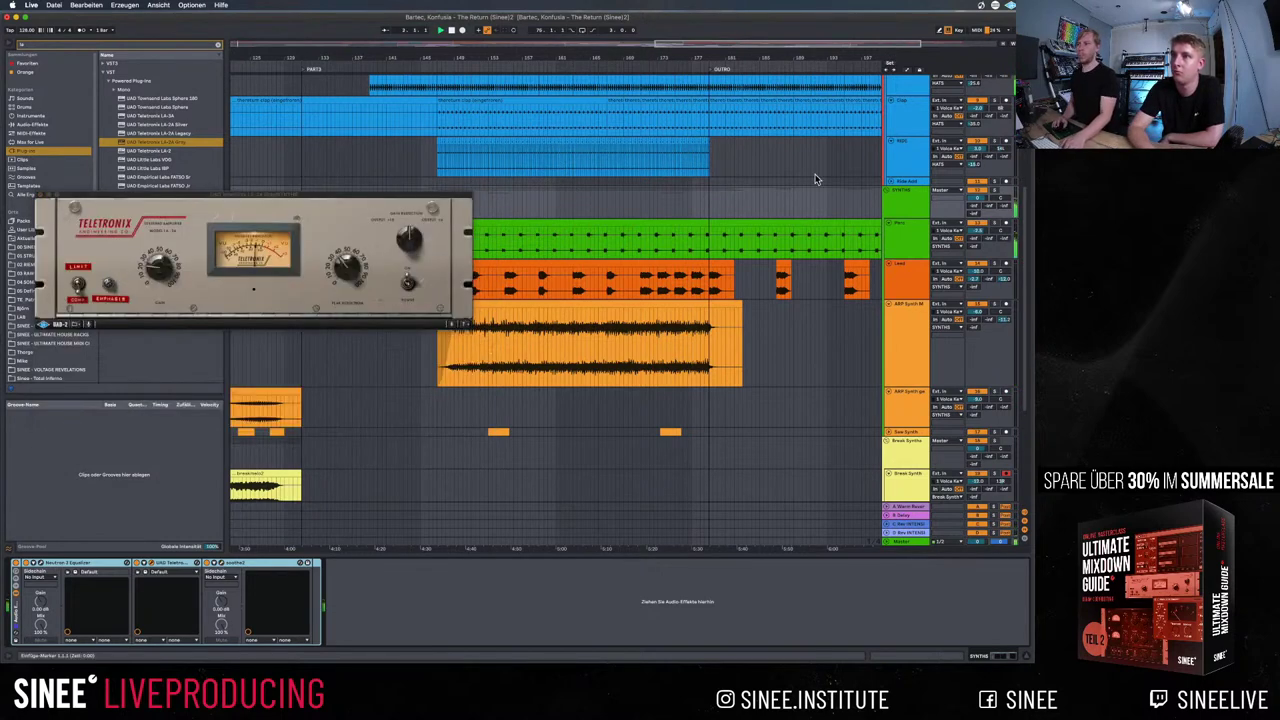
Solo the hi-hat track below HAT LOOP and add an EQ Eight at the end of its effects chain
{"action": "scroll", "coordinate": [815, 179], "scroll_direction": "up", "scroll_amount": 5}
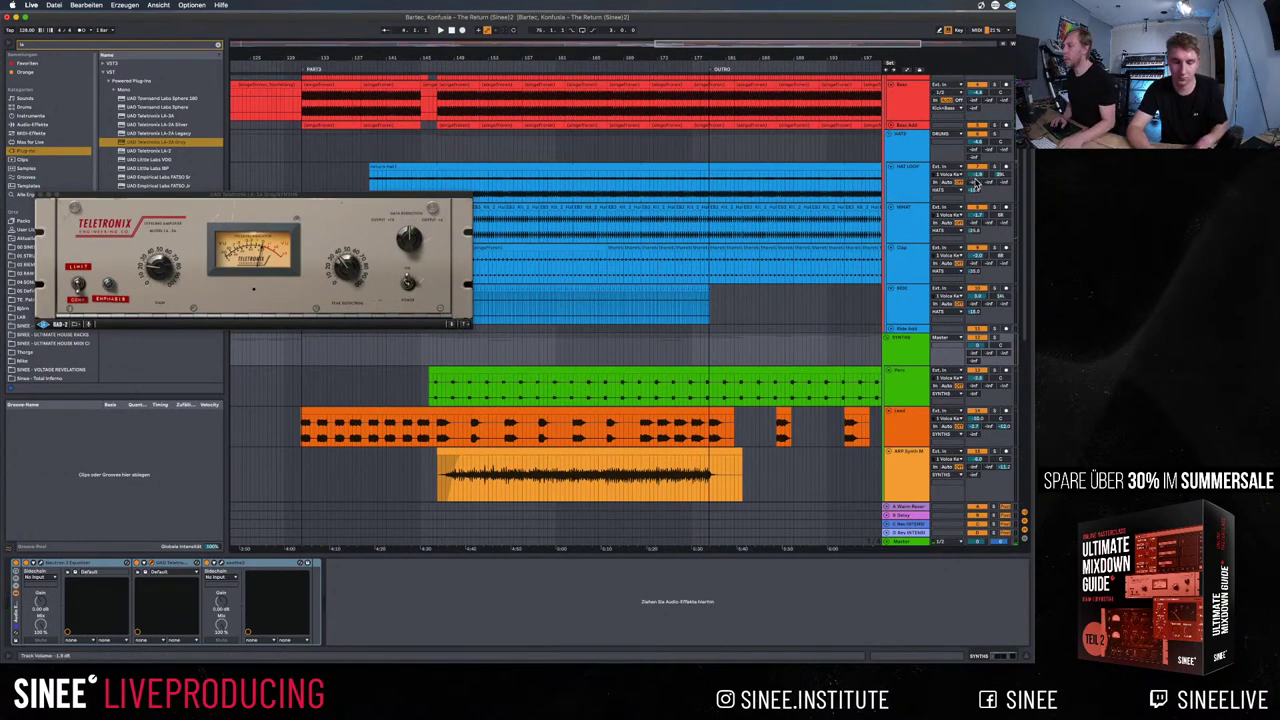
{"action": "left_click", "coordinate": [982, 215]}
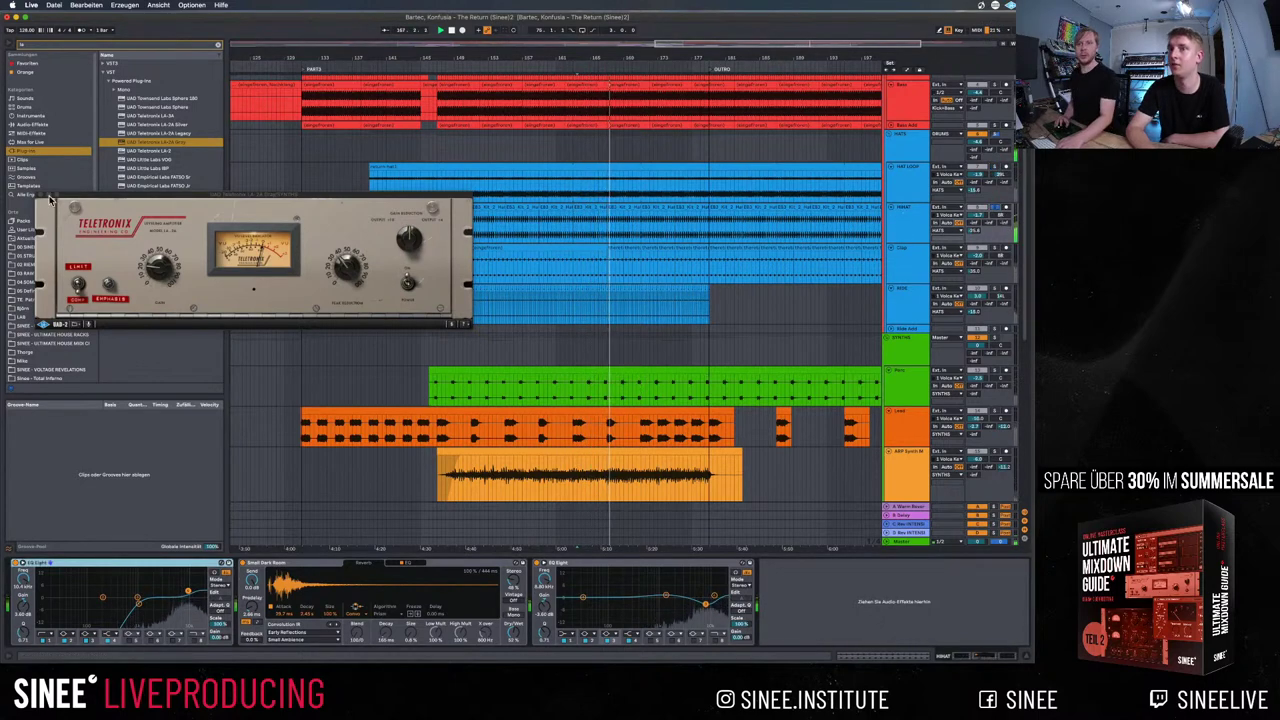
{"action": "key", "text": "super+alt+p"}
{"action": "left_click", "coordinate": [218, 45]}
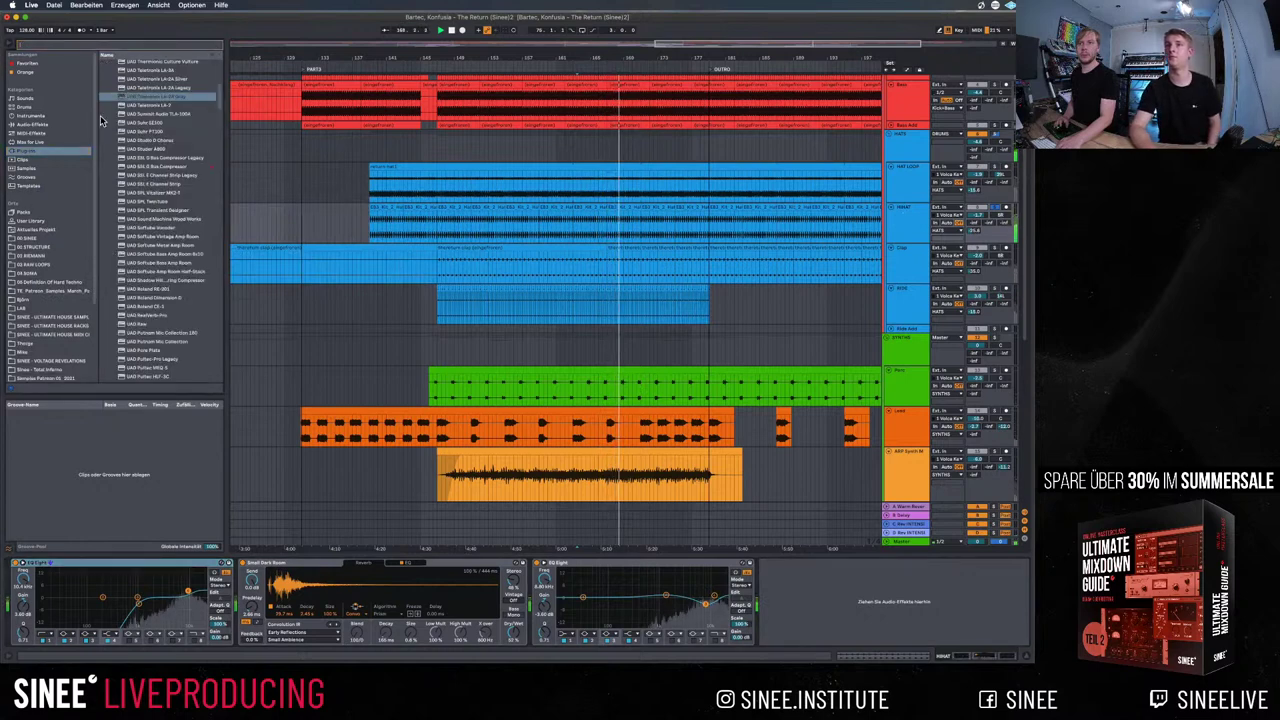
{"action": "left_click", "coordinate": [44, 126]}
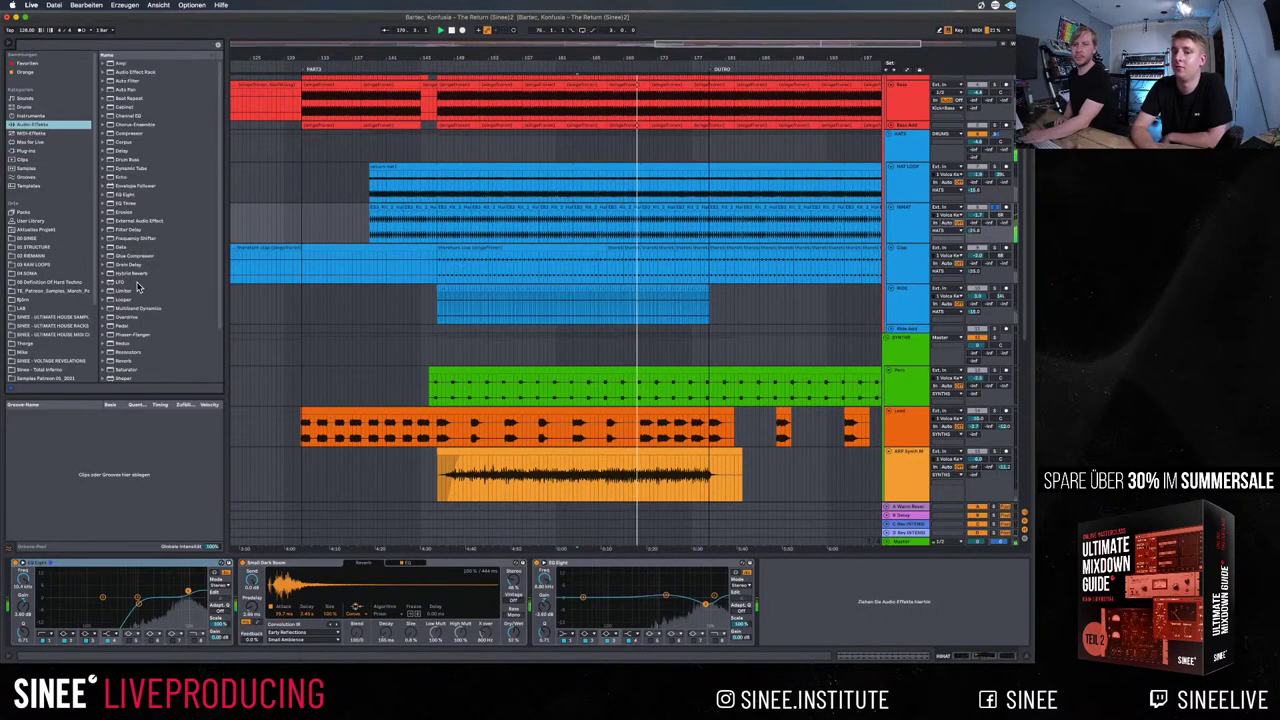
{"action": "left_click_drag", "start_coordinate": [130, 194], "coordinate": [785, 590]}
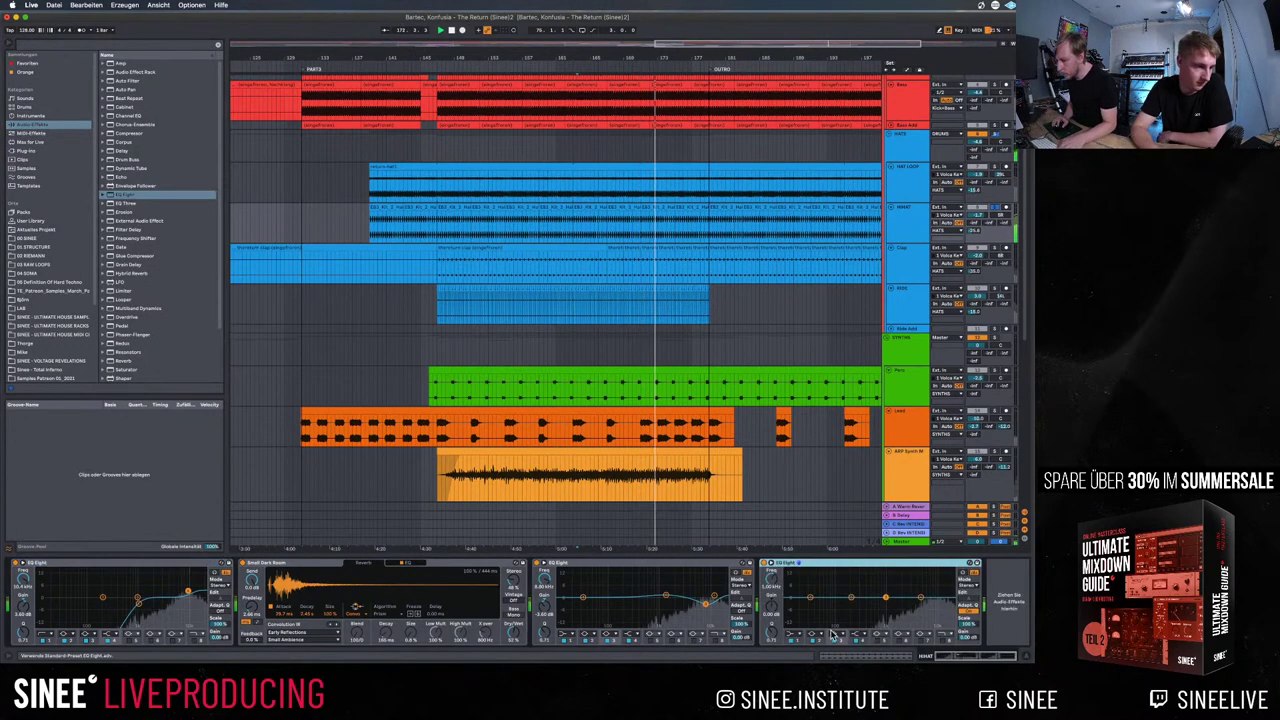
Sweep a narrow boost through the soloed hi-hat's new EQ Eight and turn it into a notch cut at about 7.4 kHz
{"action": "left_click", "coordinate": [712, 617]}
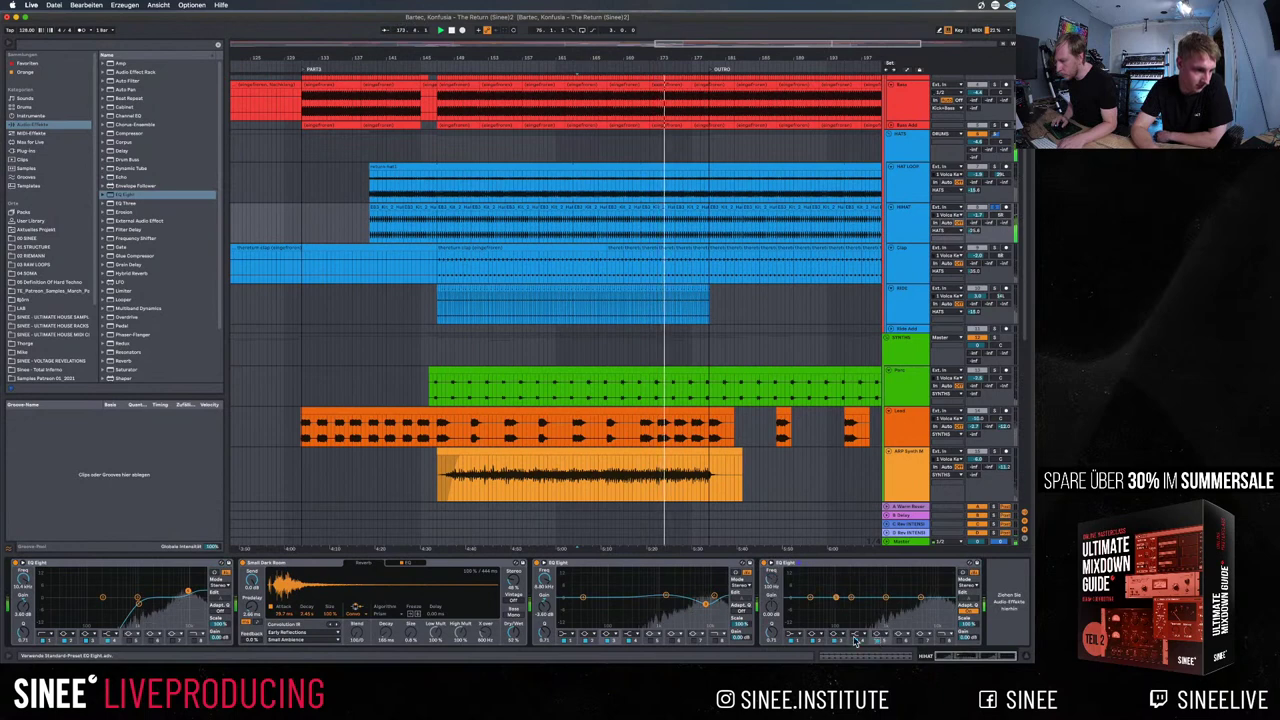
{"action": "key", "text": "space"}
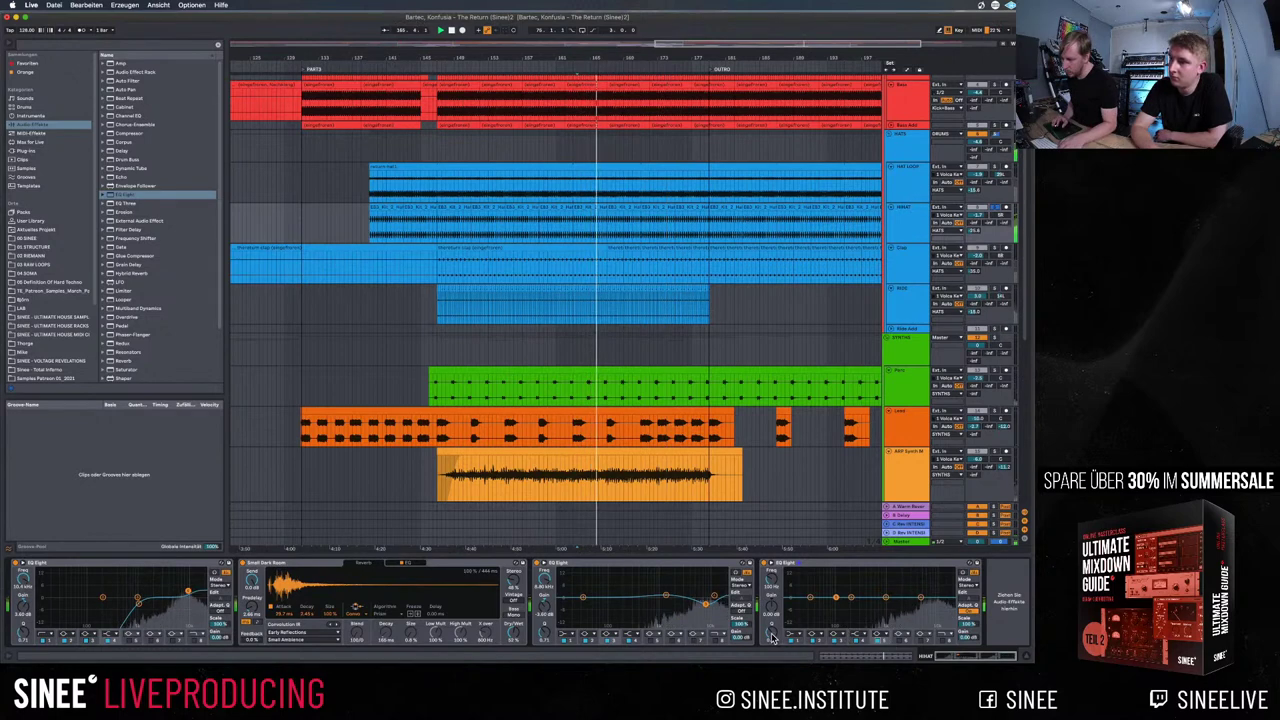
{"action": "left_click_drag", "start_coordinate": [836, 597], "coordinate": [836, 570]}
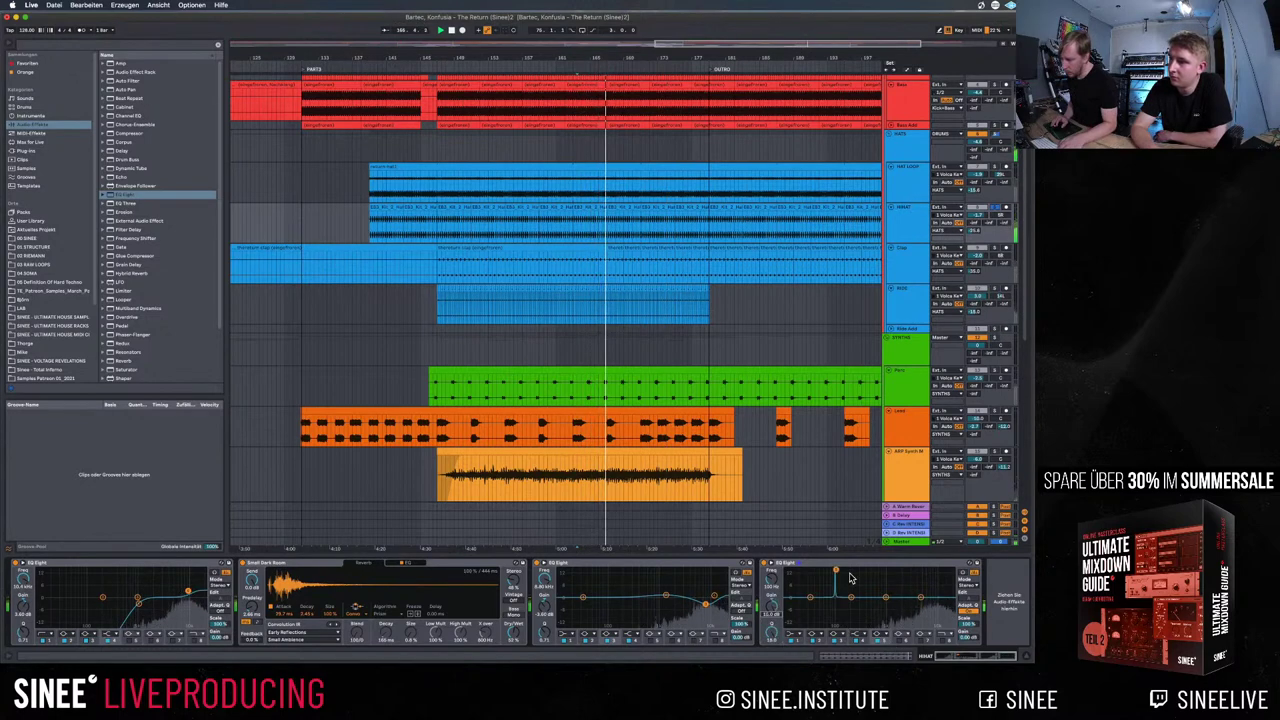
{"action": "left_click", "coordinate": [771, 565]}
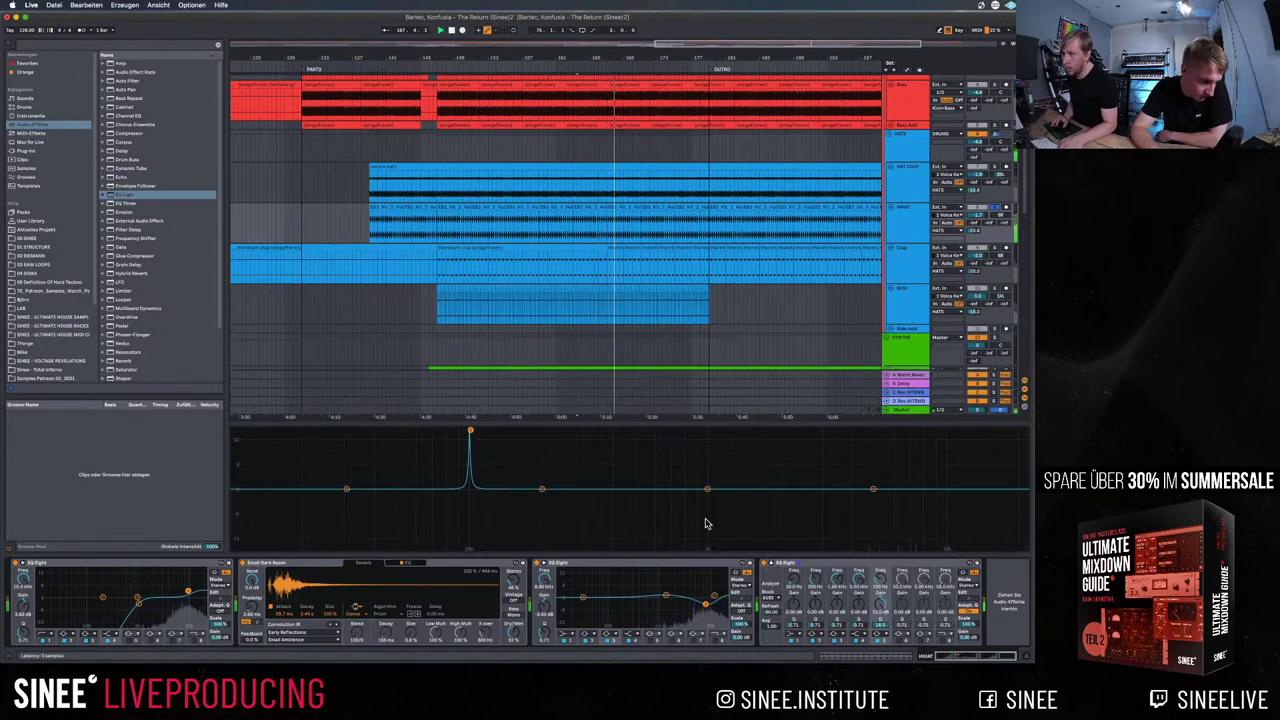
{"action": "left_click_drag", "start_coordinate": [640, 431], "coordinate": [868, 431]}
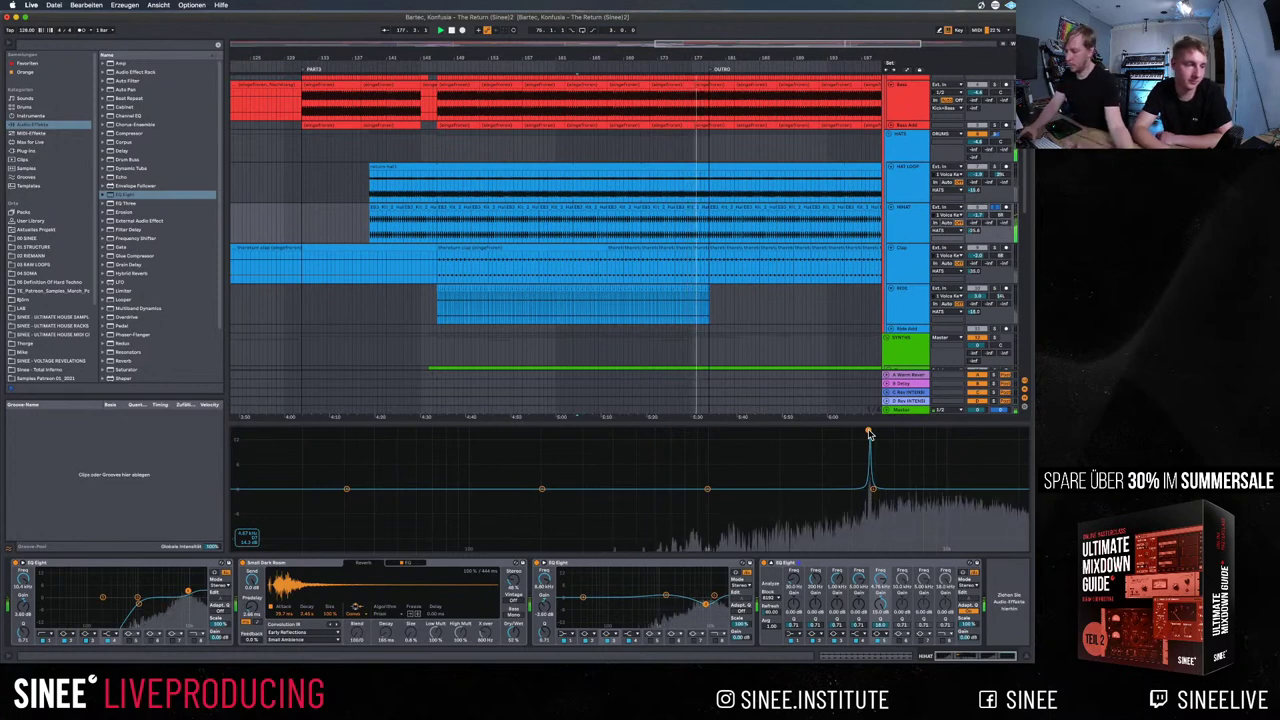
{"action": "left_click_drag", "start_coordinate": [869, 433], "coordinate": [913, 431]}
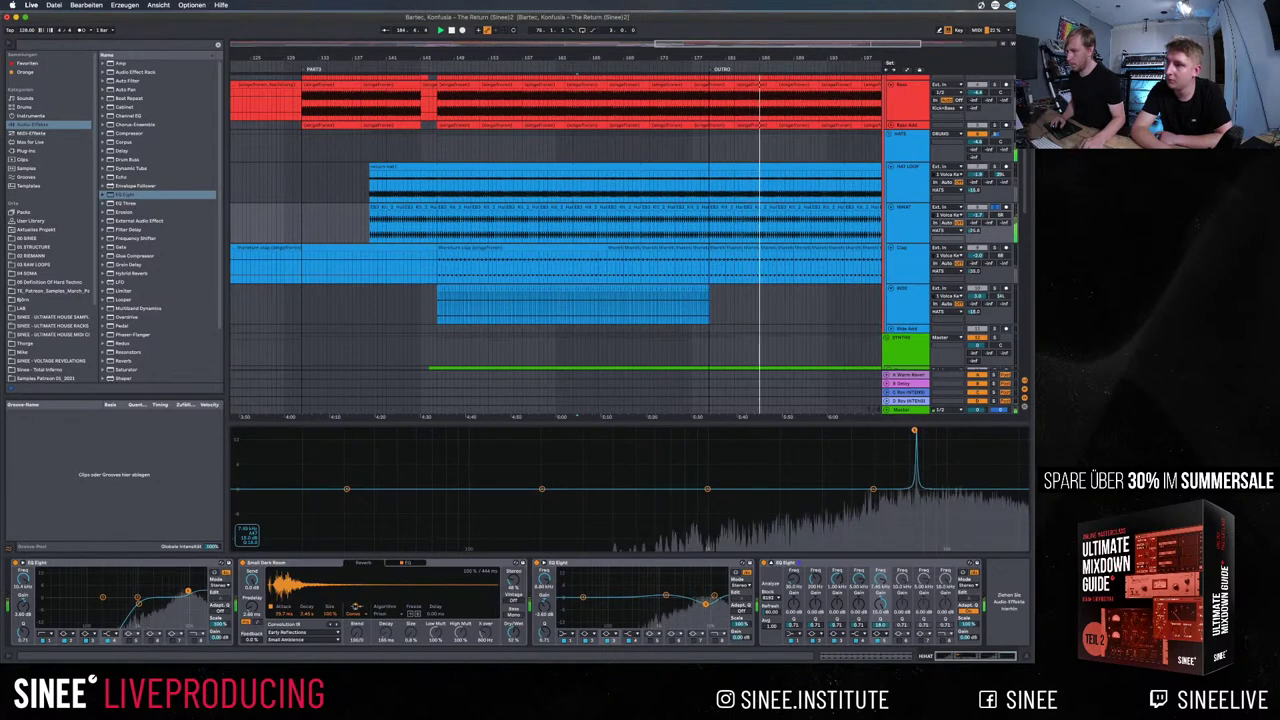
{"action": "left_click_drag", "start_coordinate": [914, 431], "coordinate": [914, 509]}
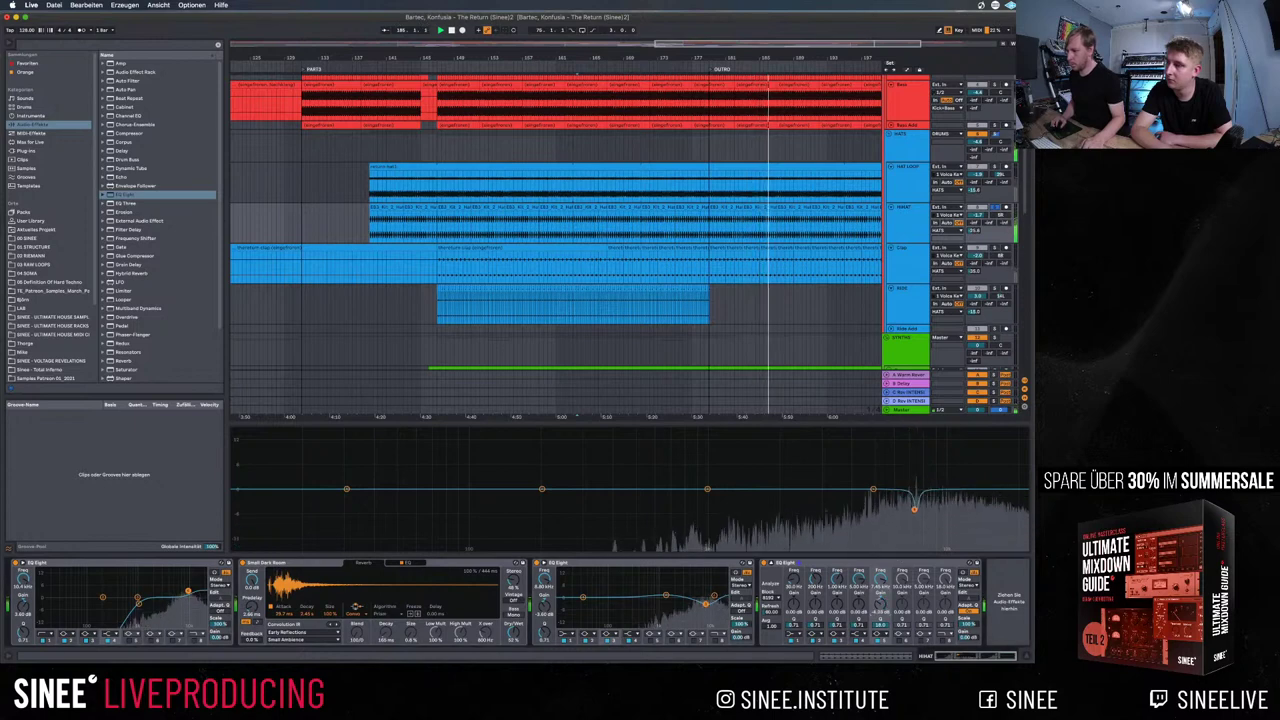
Add a second narrow cut at about 4.7 kHz in the hi-hat's EQ Eight and compare the EQ bypassed and active
{"action": "left_click", "coordinate": [902, 636]}
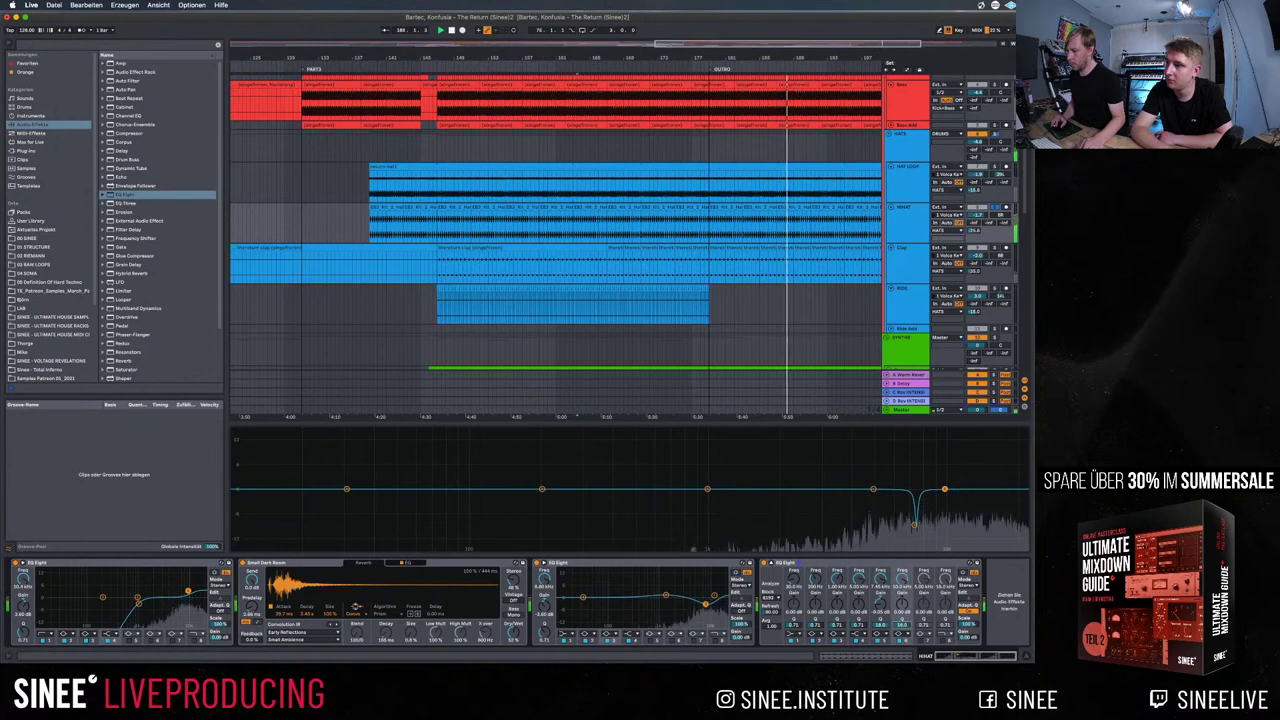
{"action": "left_click_drag", "start_coordinate": [944, 489], "coordinate": [866, 527]}
{"action": "left_click", "coordinate": [764, 564]}
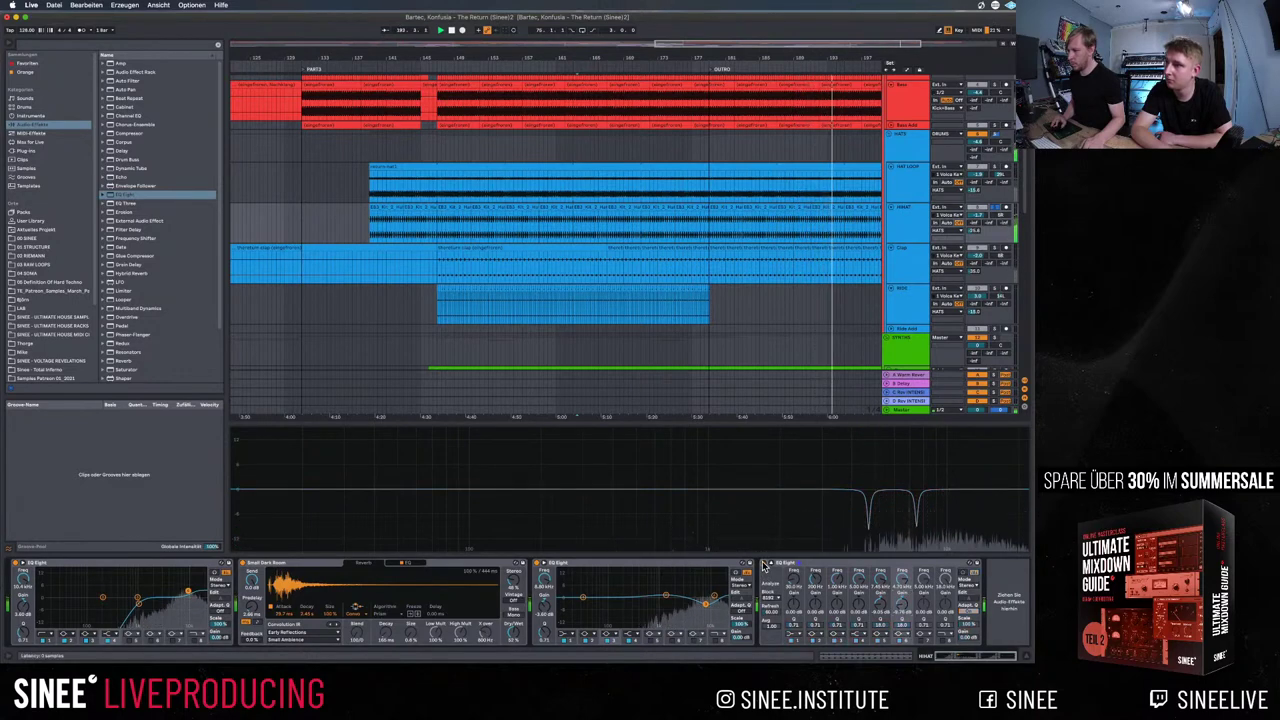
{"action": "left_click", "coordinate": [764, 564]}
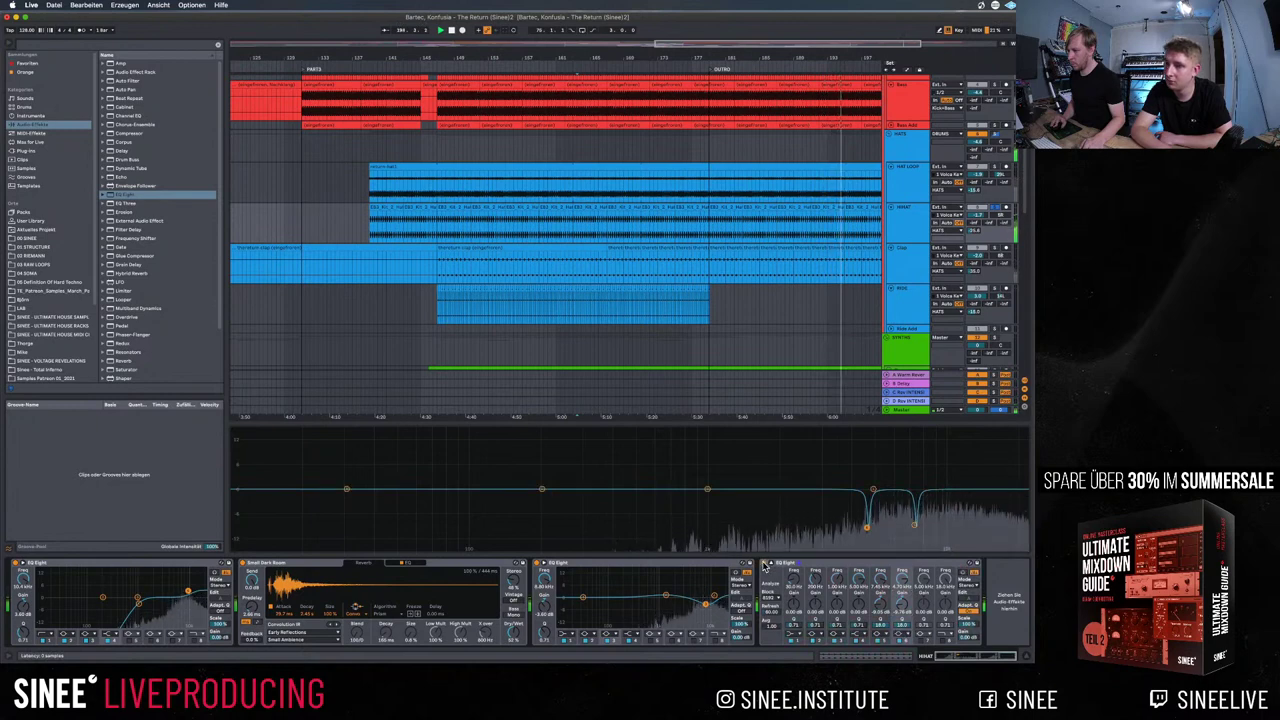
Roll off the hi-hat's highest frequencies with EQ Eight band 8, then unsolo the track and check the EQ in the full mix
{"action": "left_click", "coordinate": [944, 628]}
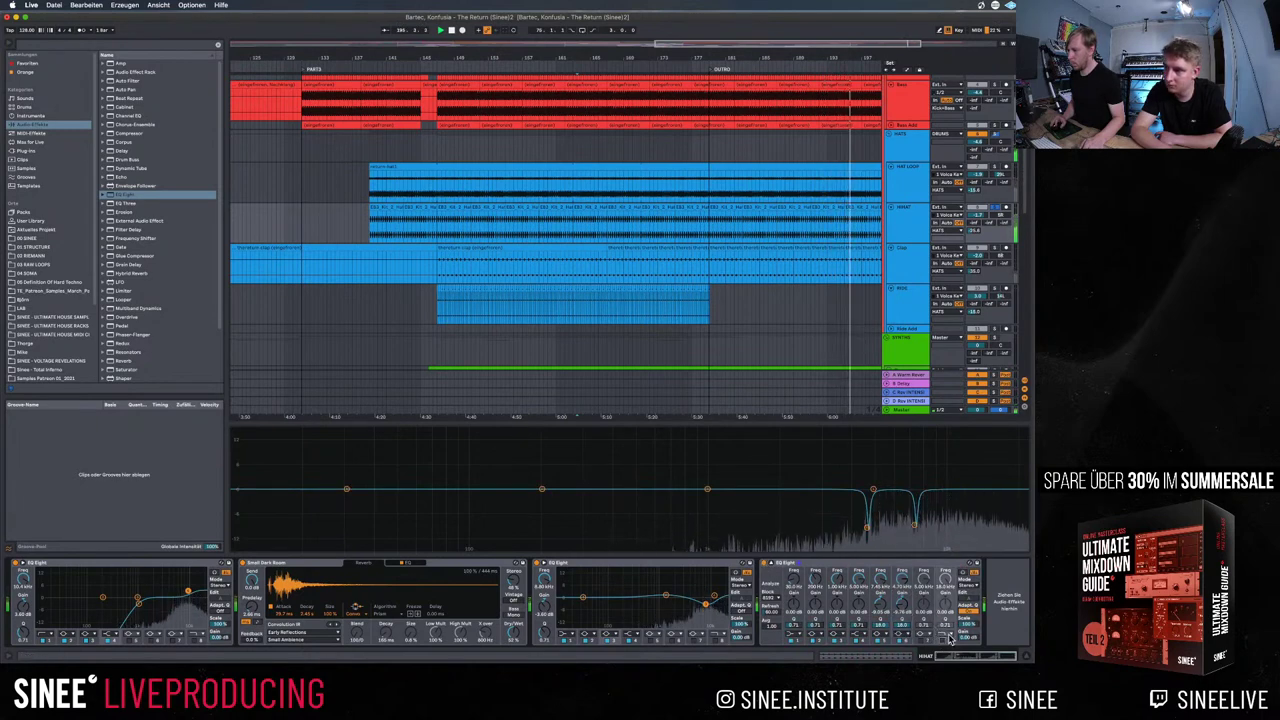
{"action": "left_click_drag", "start_coordinate": [1006, 508], "coordinate": [999, 505]}
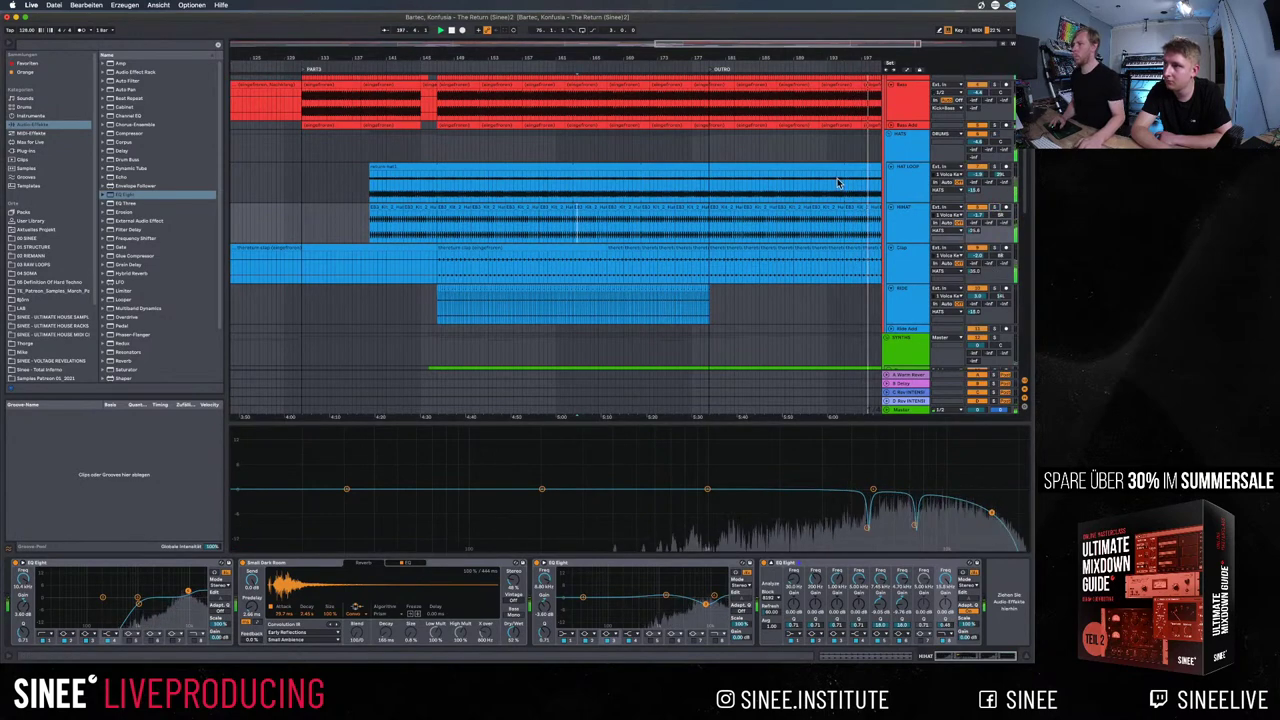
{"action": "left_click", "coordinate": [745, 156]}
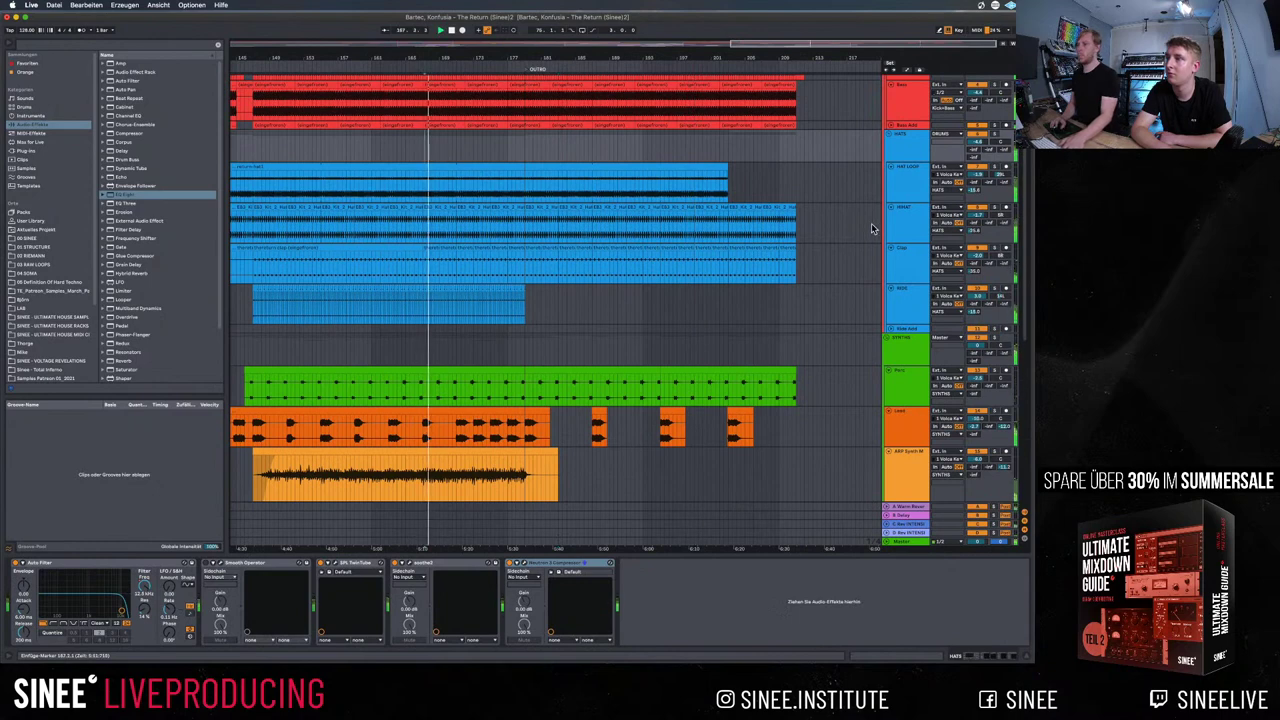
{"action": "left_click", "coordinate": [926, 213]}
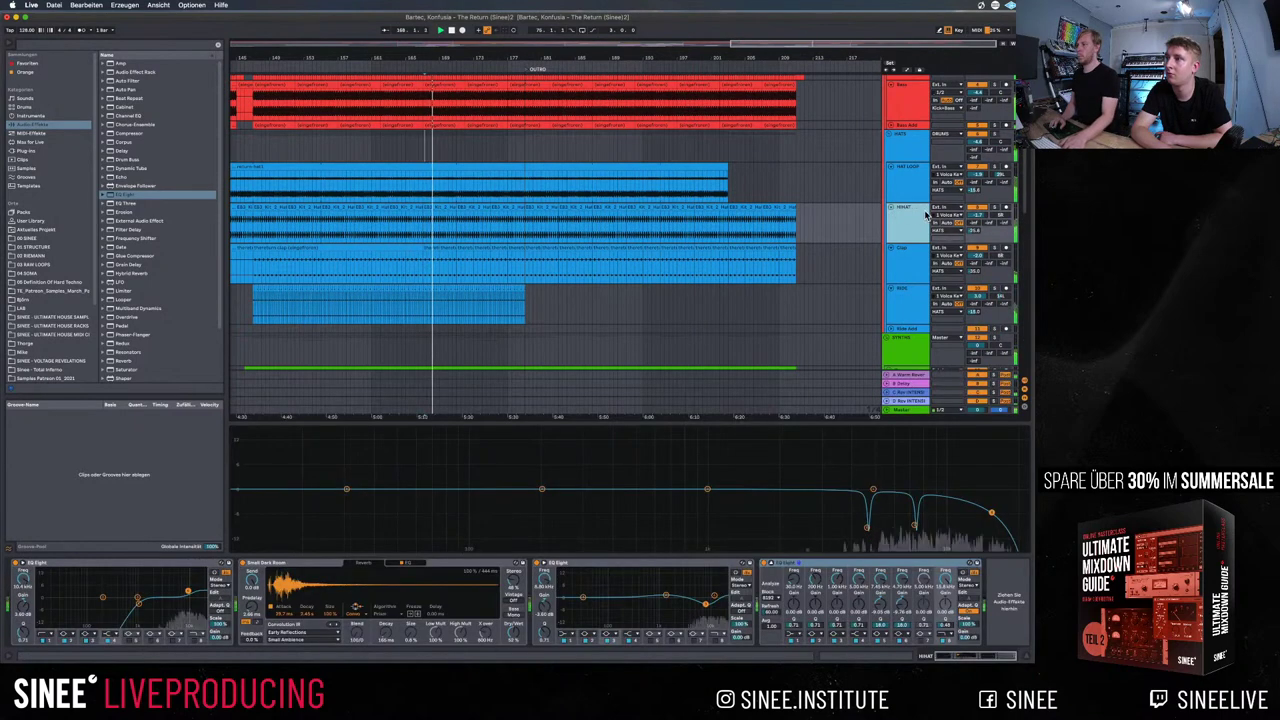
{"action": "left_click", "coordinate": [765, 566]}
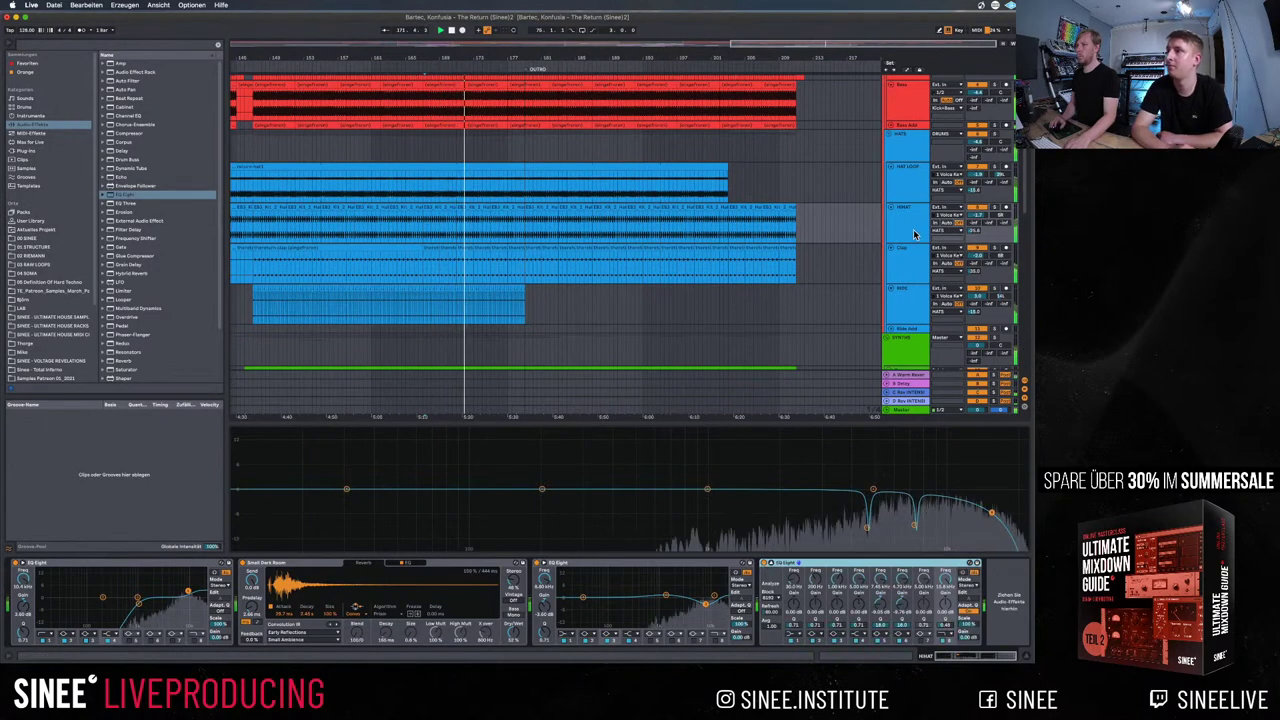
Solo the Perc track in the SYNTHS group and play it from a selection starting at bar 173
{"action": "scroll", "coordinate": [797, 283], "scroll_direction": "down", "scroll_amount": 15}
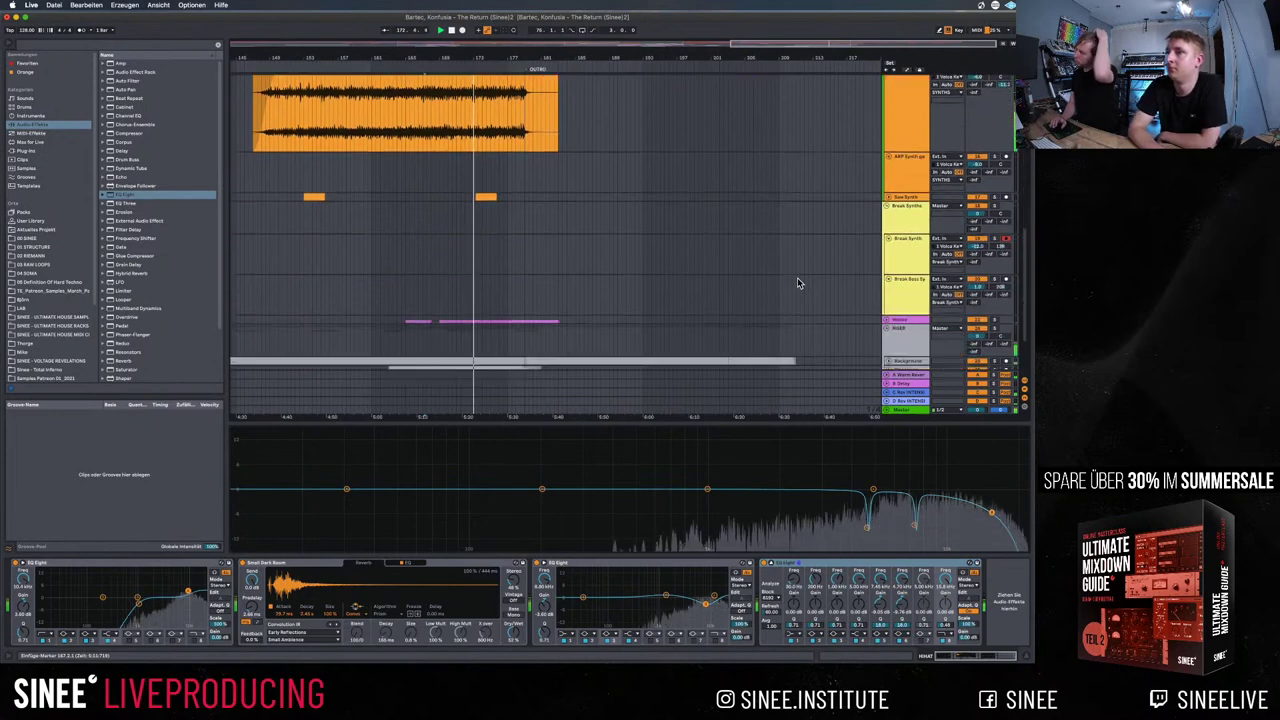
{"action": "scroll", "coordinate": [790, 270], "scroll_direction": "up", "scroll_amount": 15}
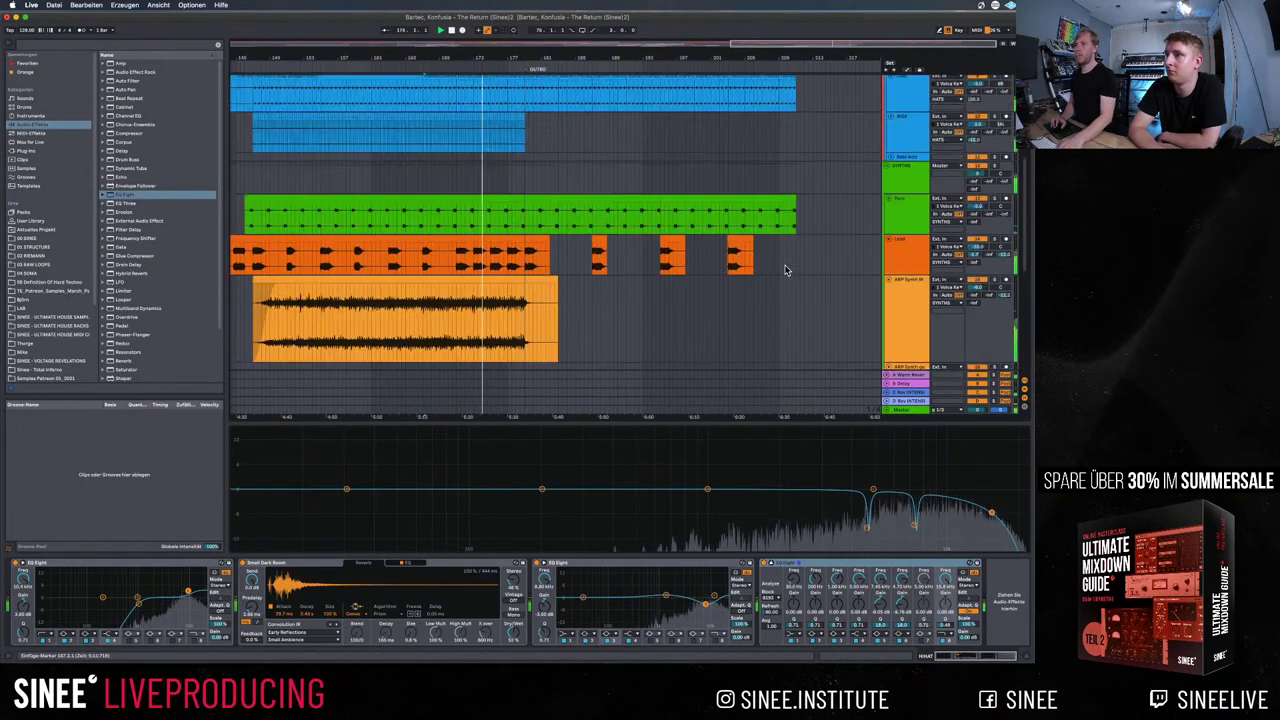
{"action": "left_click", "coordinate": [995, 240]}
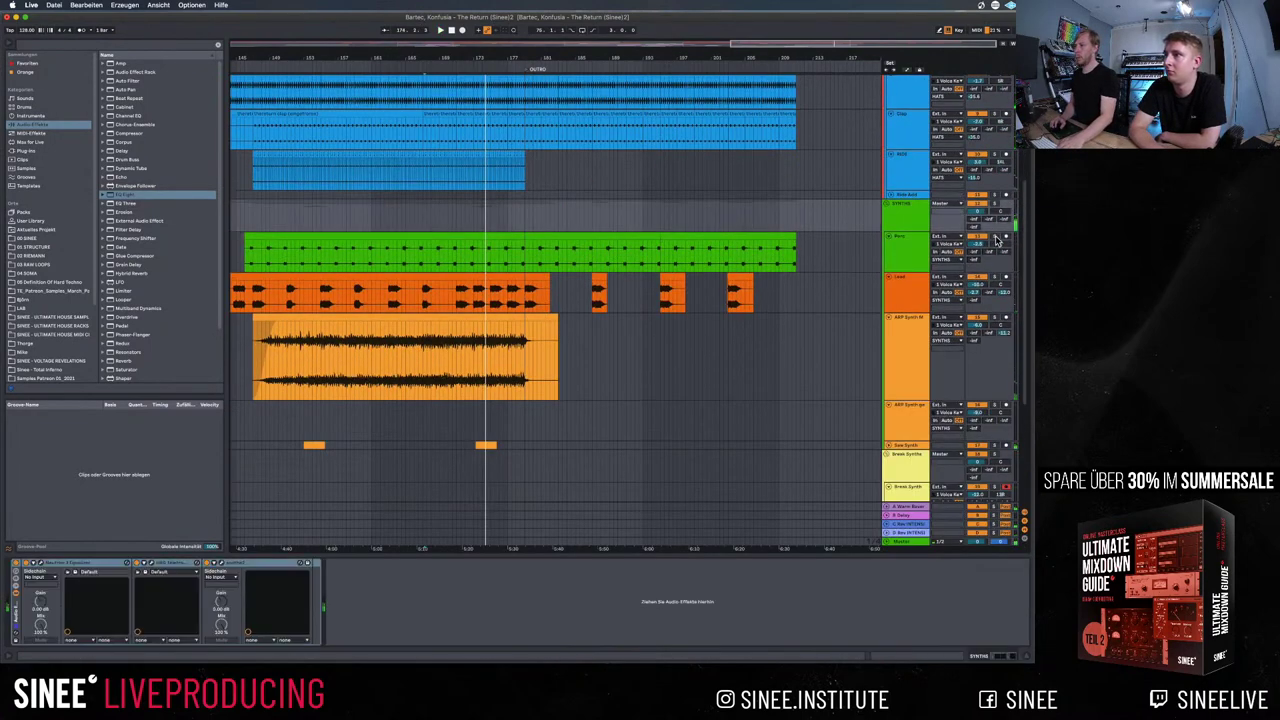
{"action": "key", "text": "space"}
{"action": "left_click_drag", "start_coordinate": [495, 252], "coordinate": [478, 257]}
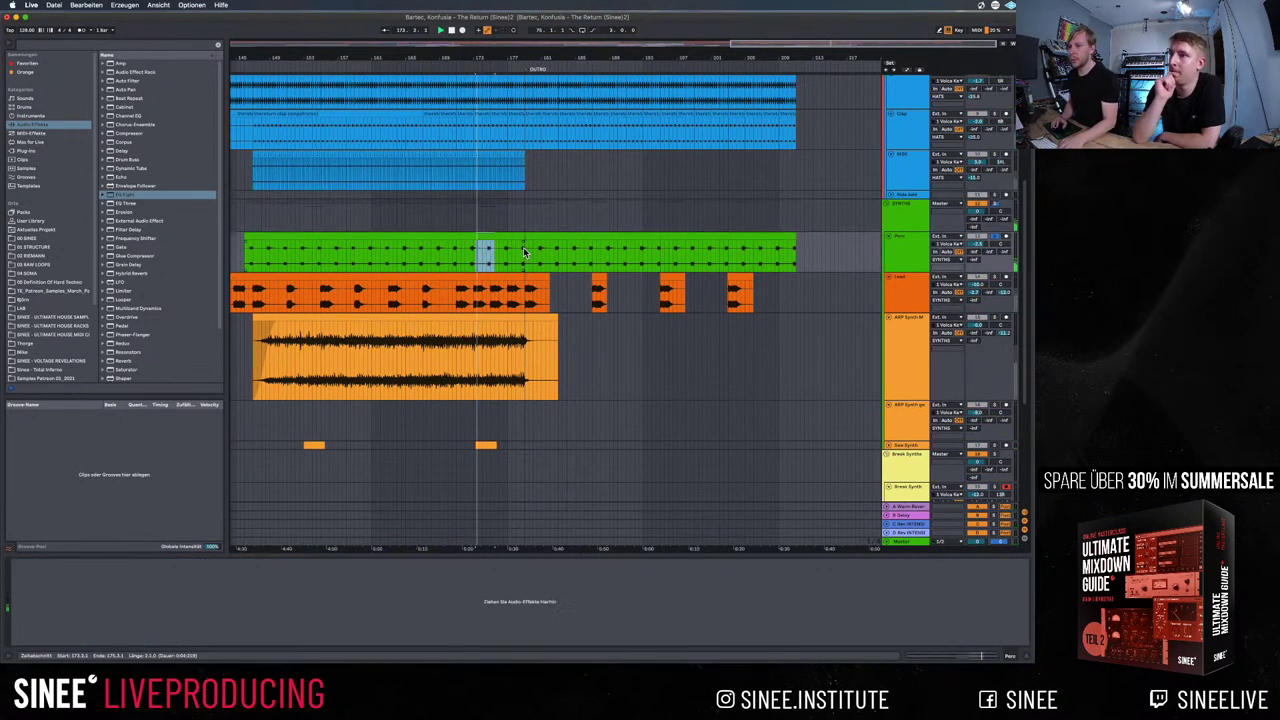
{"action": "key", "text": "space"}
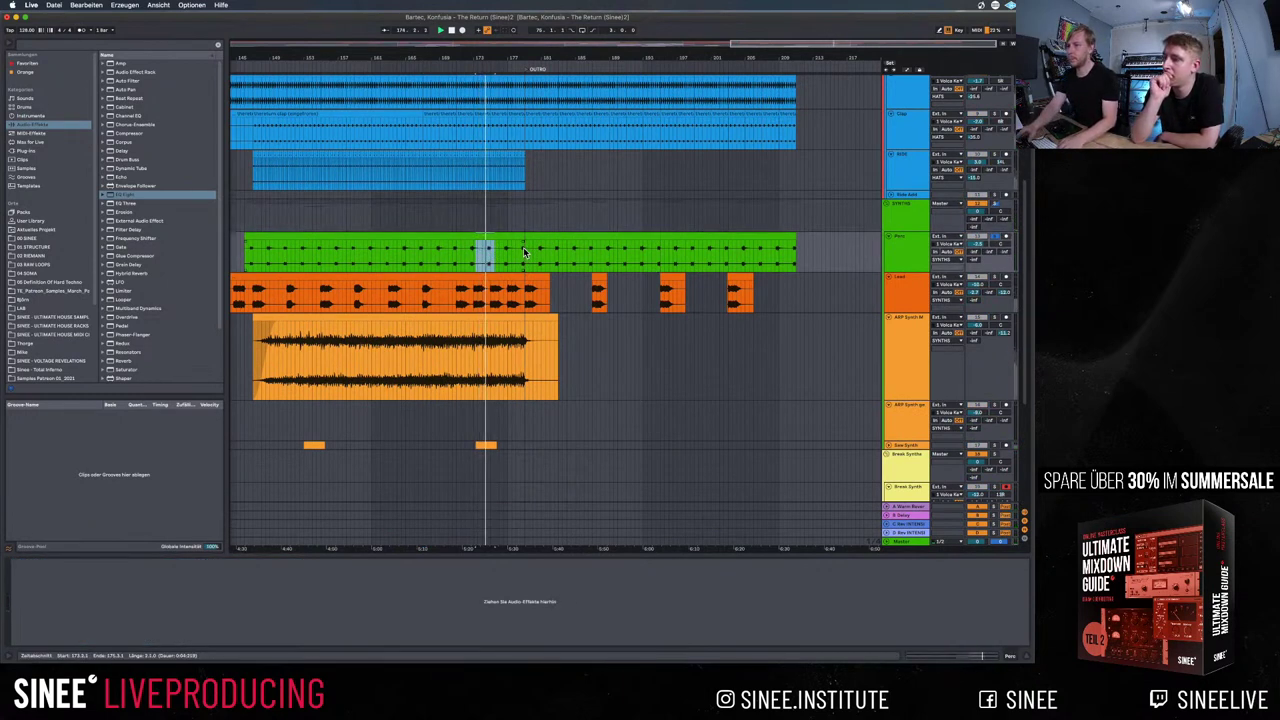
Search all browser content for "neutron", load Neutron 3 Equalizer on the Perc track, and move its window clear of the Perc clip
{"action": "left_click", "coordinate": [895, 242]}
{"action": "left_click_drag", "start_coordinate": [124, 197], "coordinate": [457, 248]}
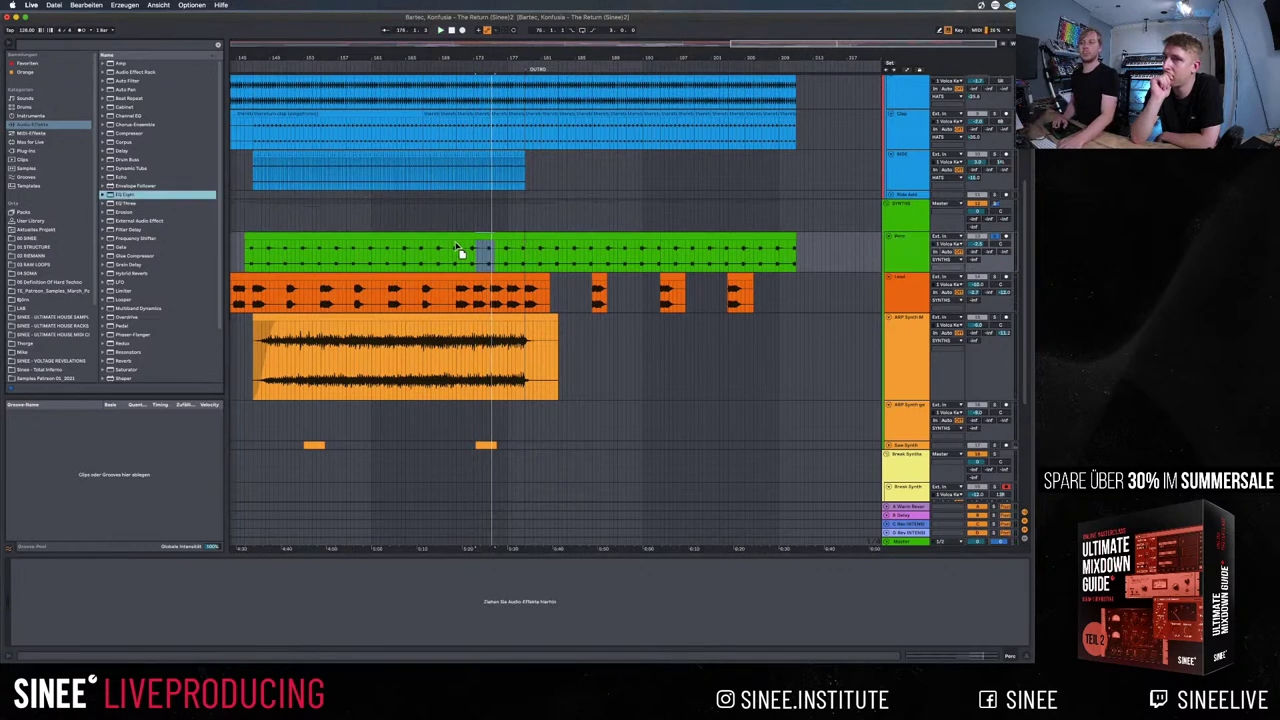
{"action": "left_click", "coordinate": [55, 46]}
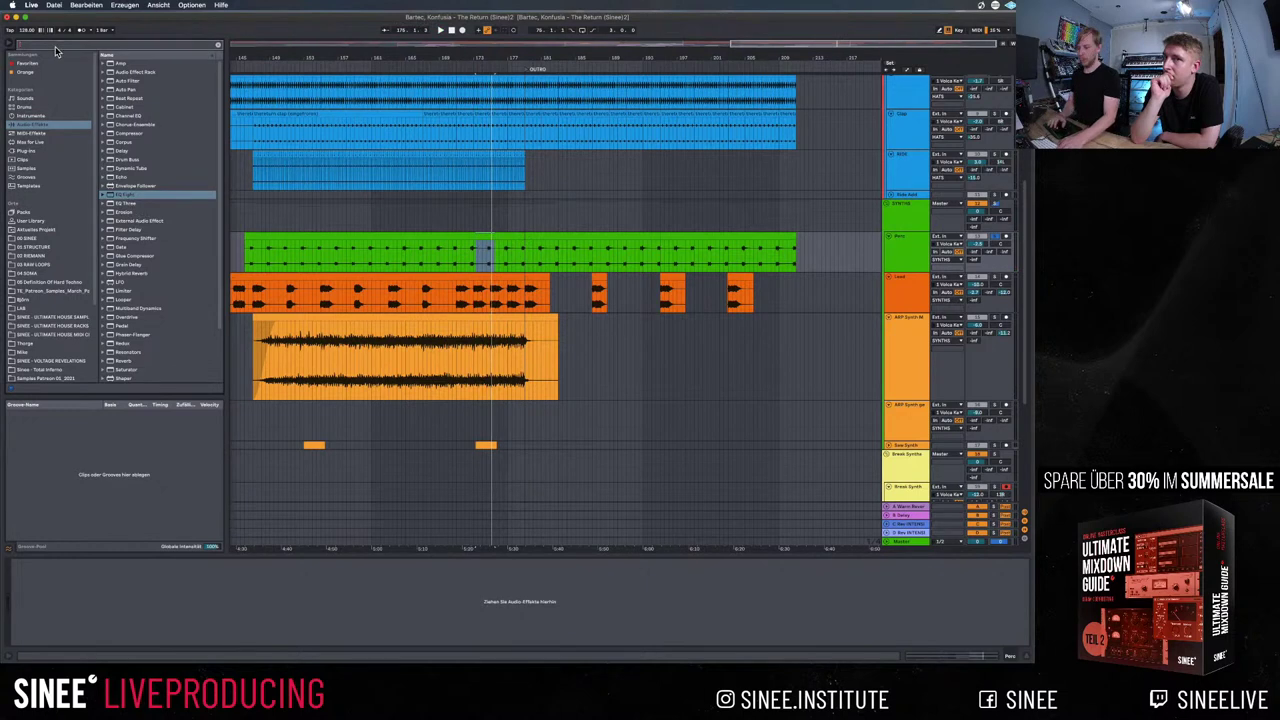
{"action": "type", "text": "health"}
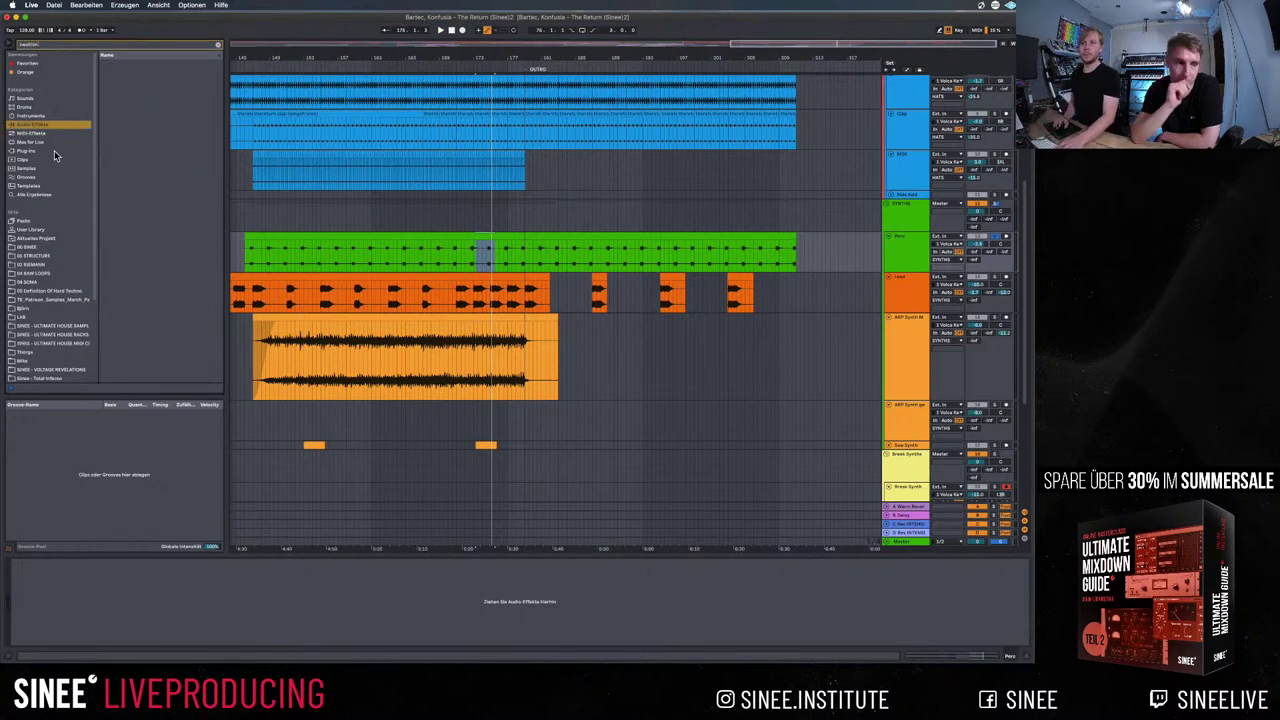
{"action": "left_click", "coordinate": [32, 195]}
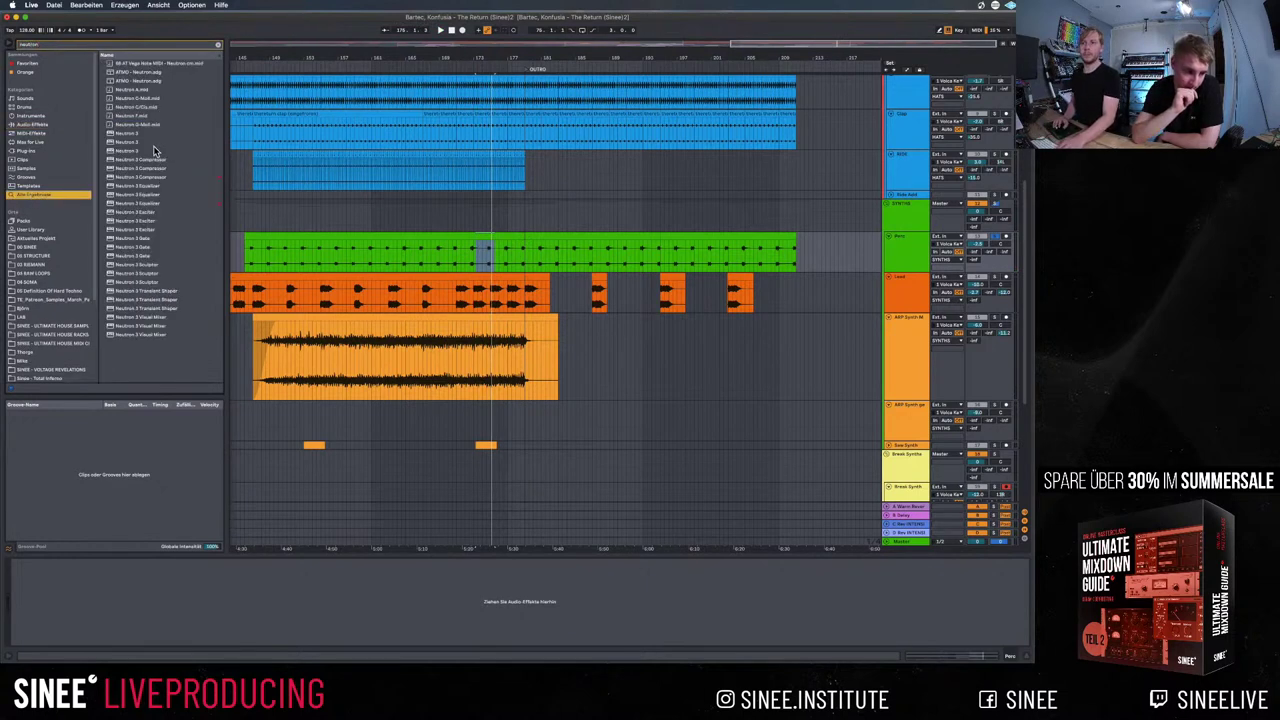
{"action": "left_click_drag", "start_coordinate": [143, 197], "coordinate": [491, 257]}
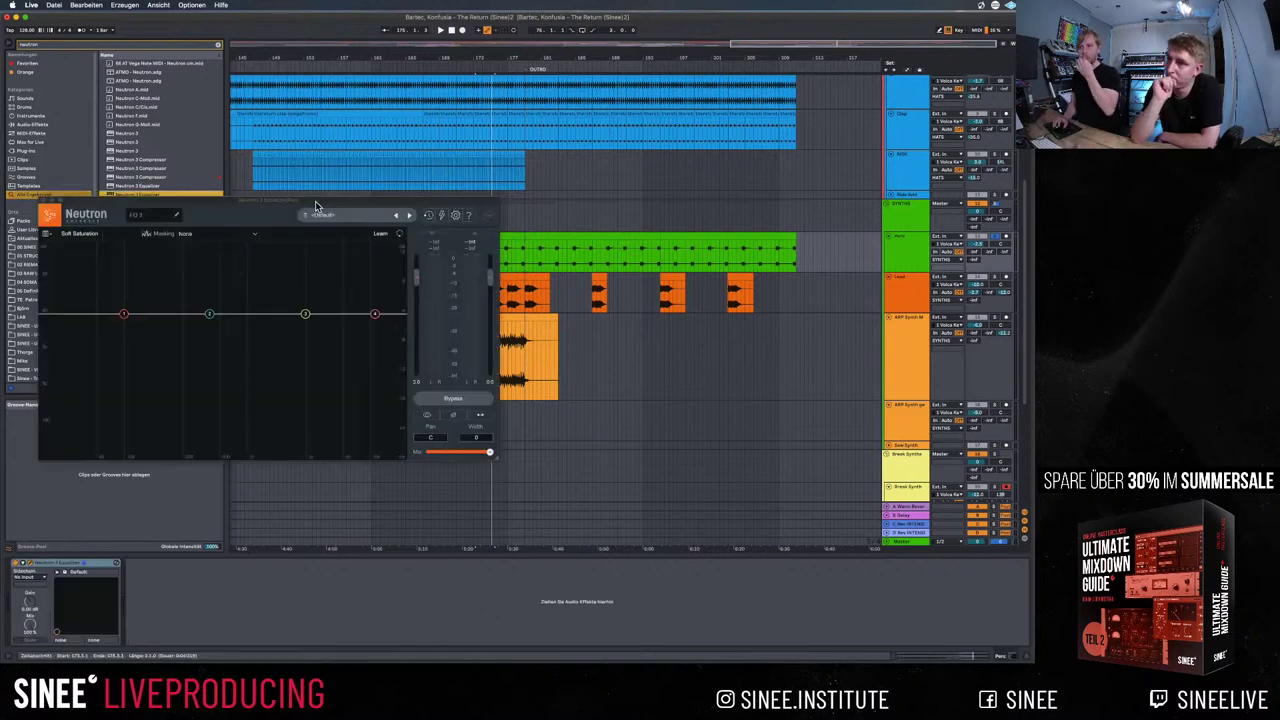
{"action": "left_click_drag", "start_coordinate": [316, 207], "coordinate": [659, 361]}
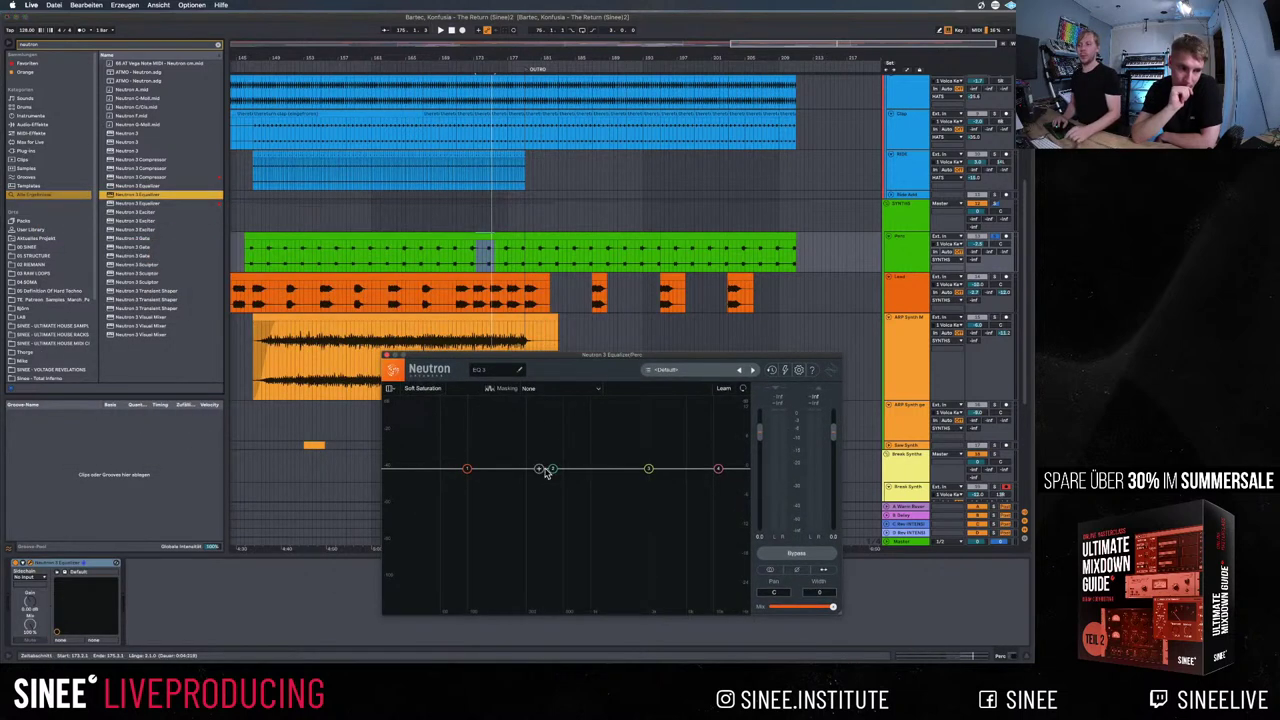
Boost band 2 of the Perc equalizer by about 5 dB below 300 Hz and loop a short slice of the clip around bar 174
{"action": "left_click_drag", "start_coordinate": [550, 469], "coordinate": [524, 455]}
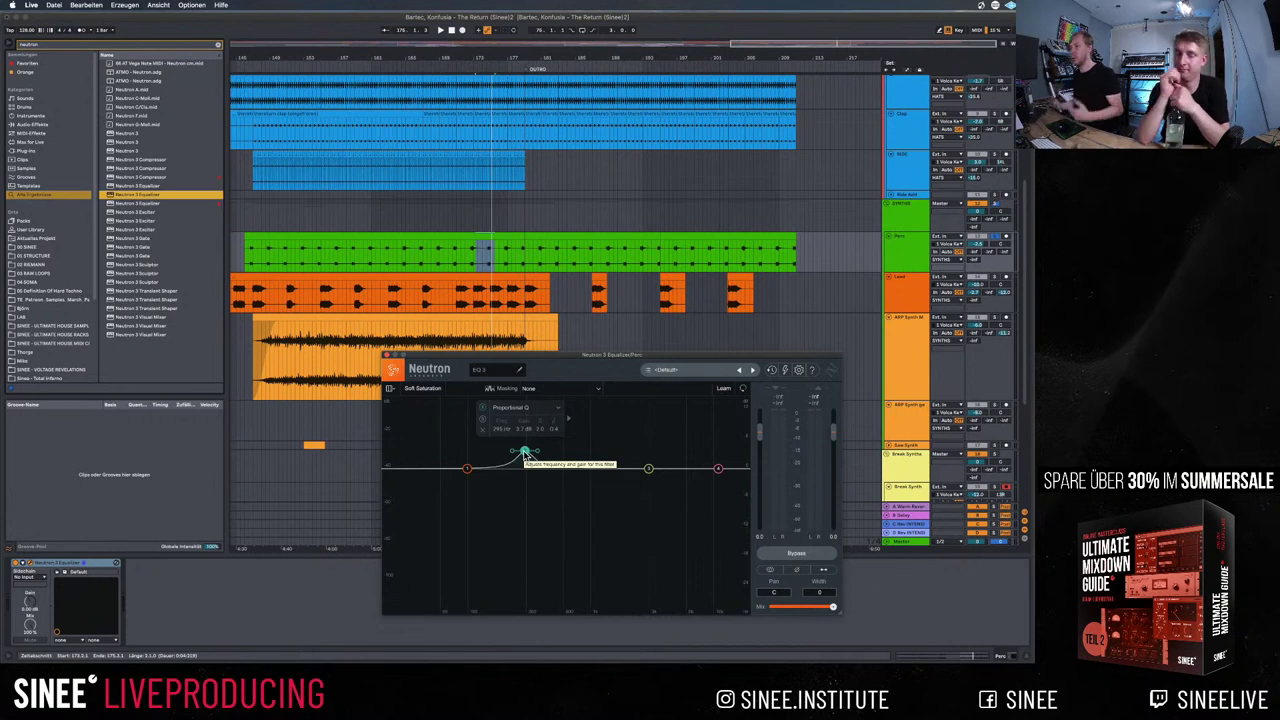
{"action": "left_click_drag", "start_coordinate": [523, 449], "coordinate": [523, 444]}
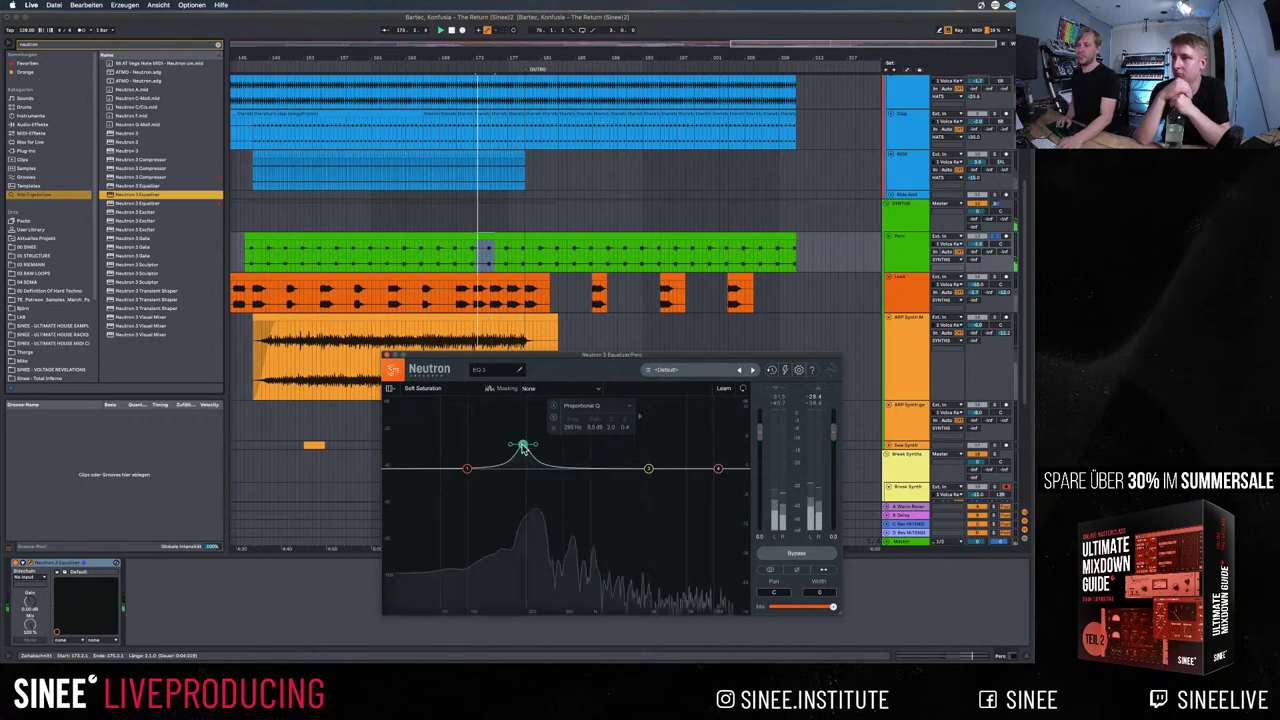
{"action": "left_click", "coordinate": [490, 262]}
{"action": "left_click", "coordinate": [484, 261]}
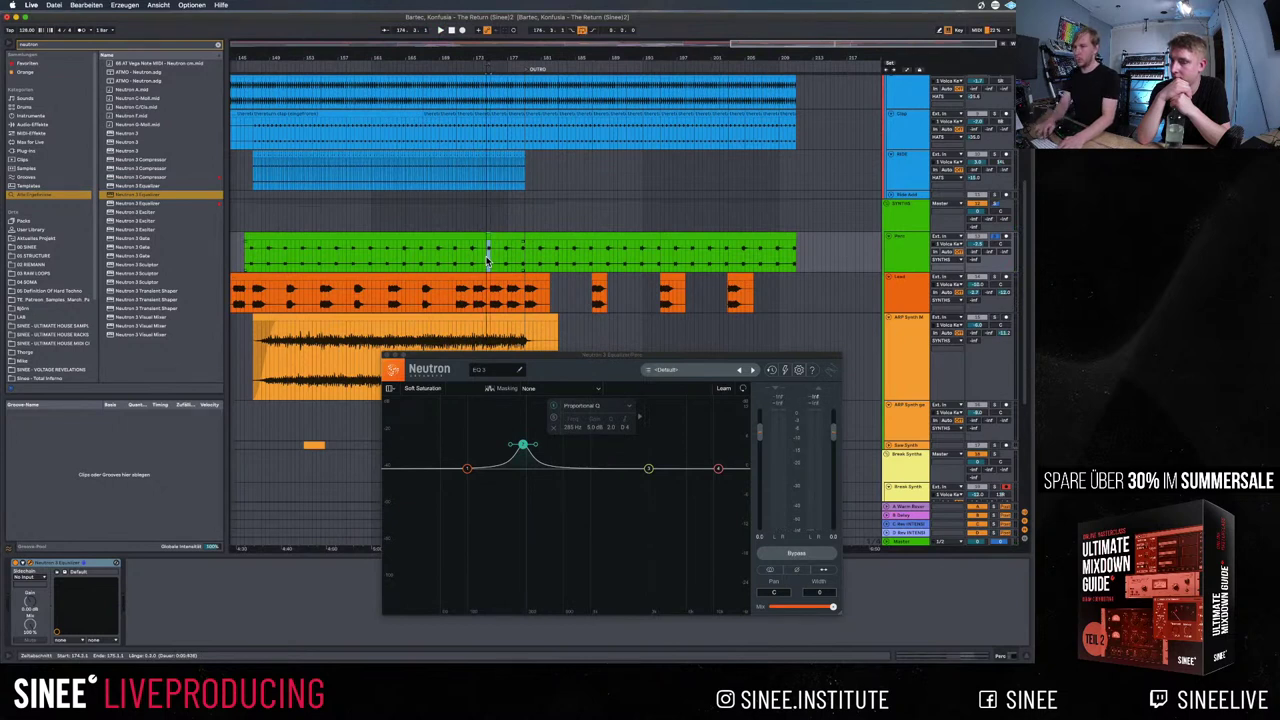
{"action": "key", "text": "space"}
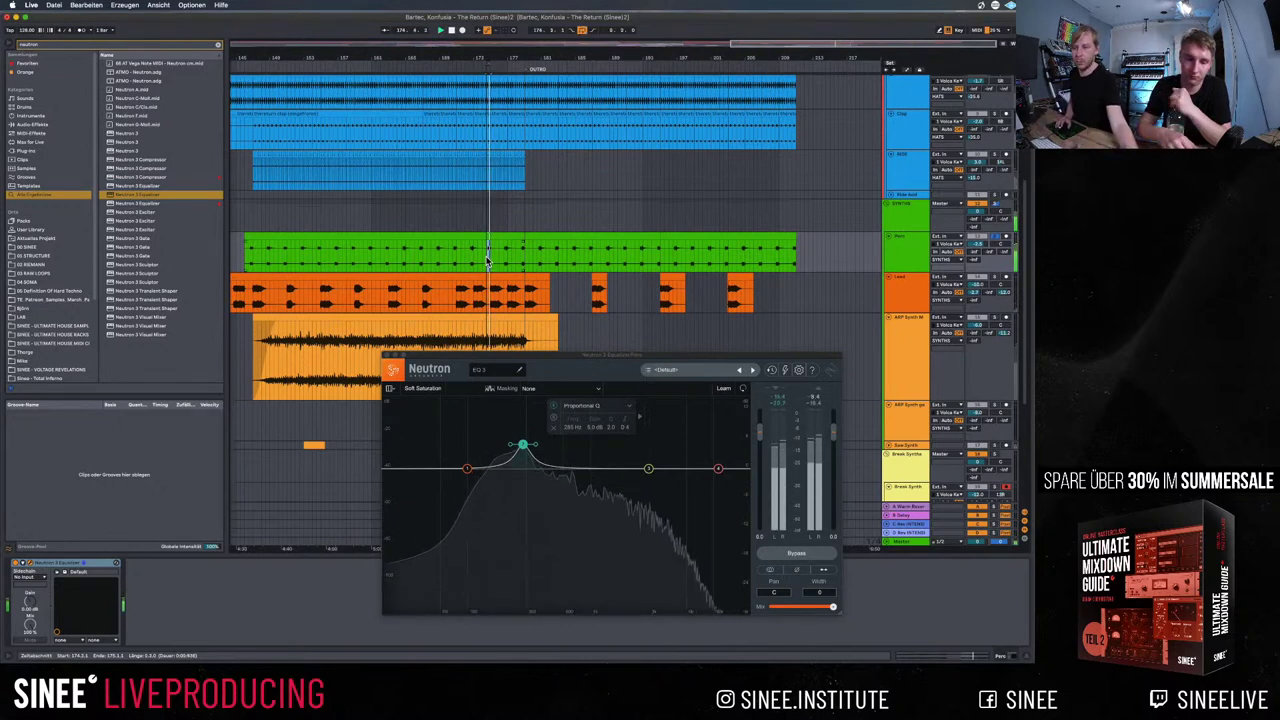
Sweep the Perc equalizer's band 2 boost across the mids and turn it into a cut of about 7 dB near 390 Hz
{"action": "left_click", "coordinate": [524, 443]}
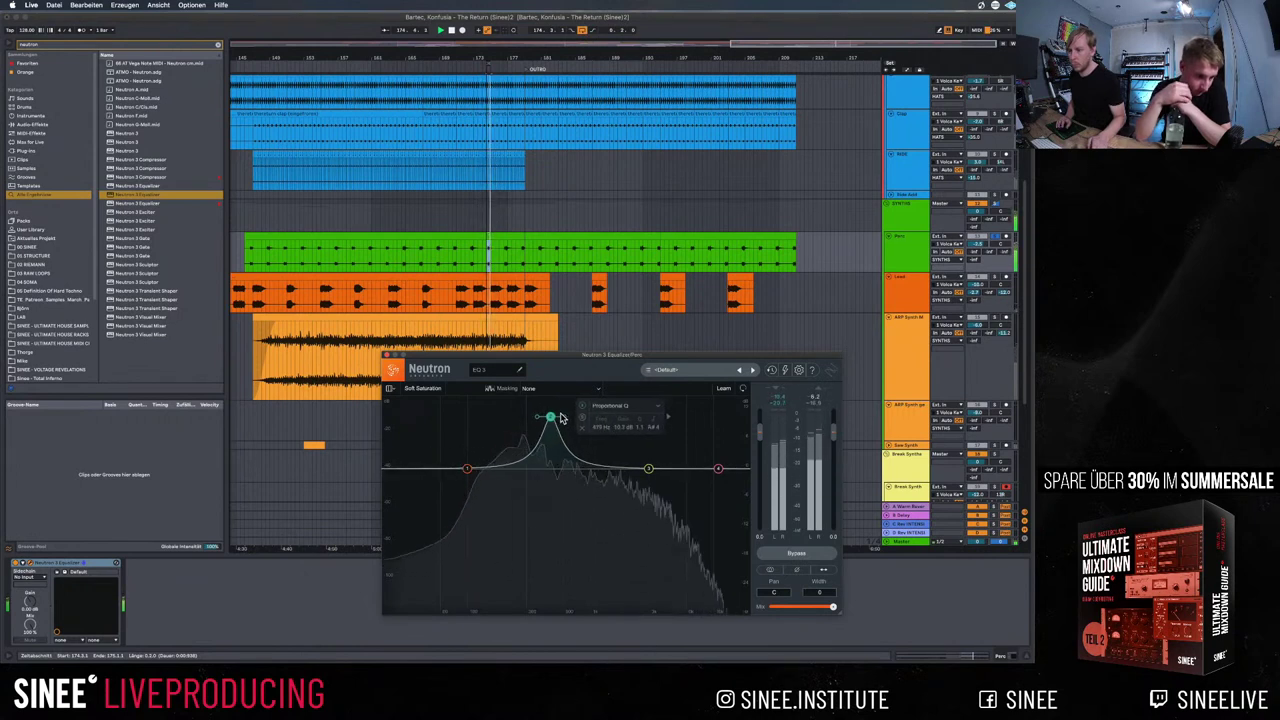
{"action": "left_click_drag", "start_coordinate": [574, 416], "coordinate": [634, 417]}
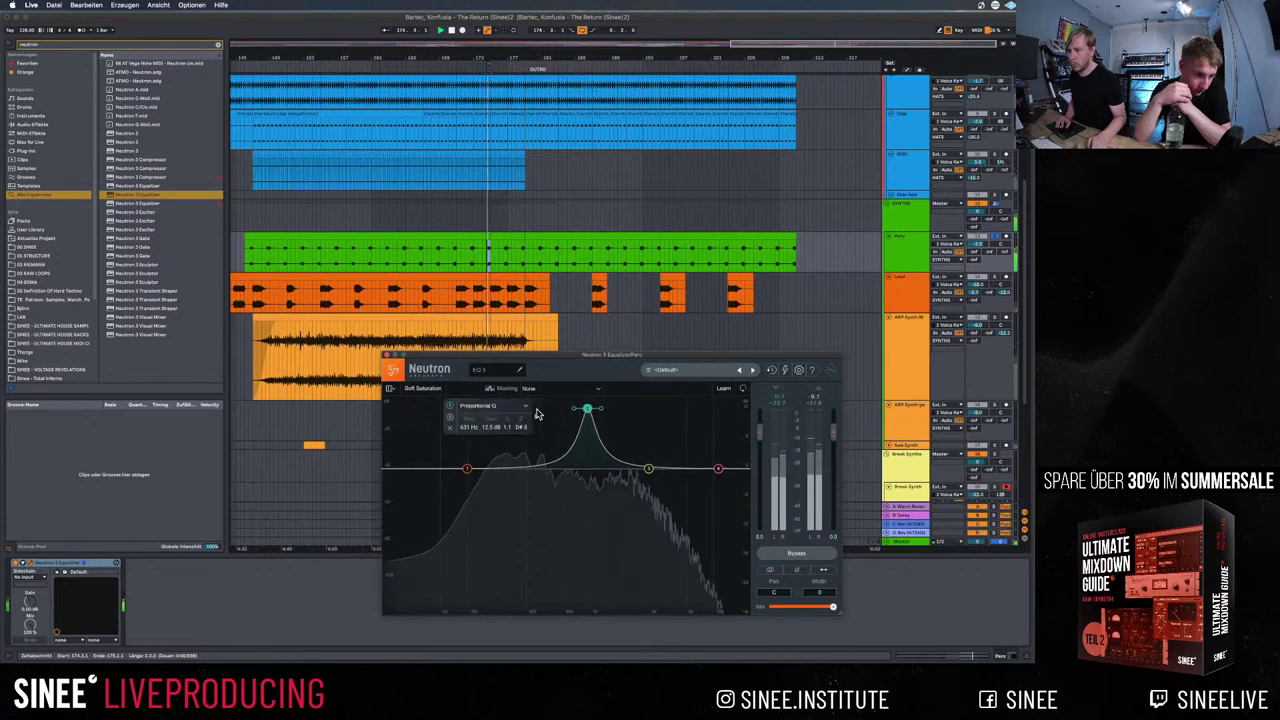
{"action": "left_click_drag", "start_coordinate": [537, 414], "coordinate": [517, 420]}
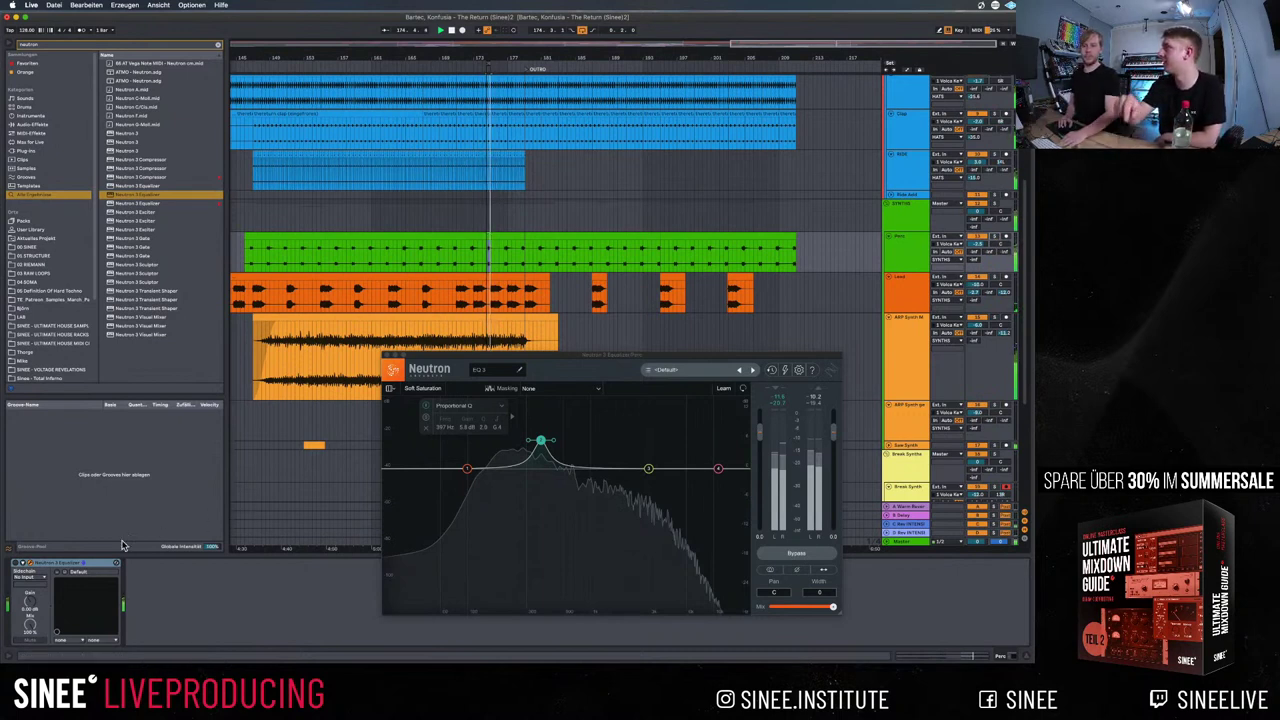
{"action": "left_click", "coordinate": [541, 442]}
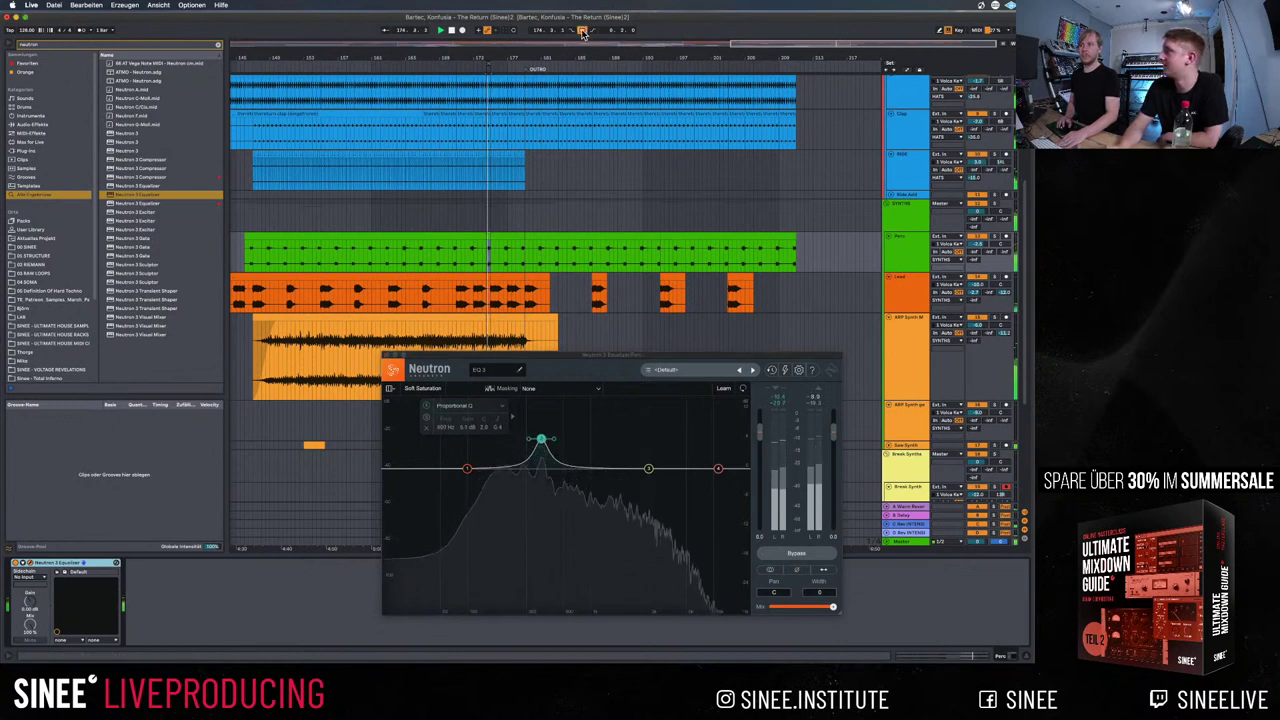
{"action": "left_click_drag", "start_coordinate": [541, 440], "coordinate": [538, 508]}
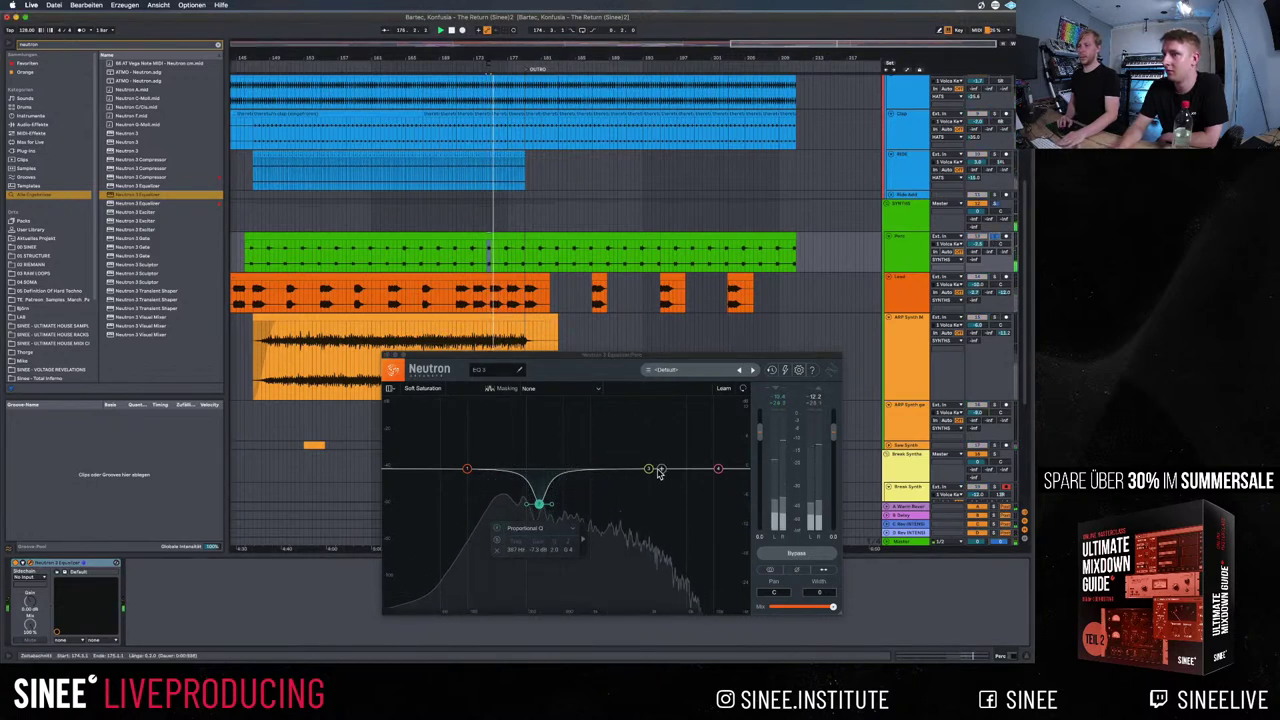
Boost band 3 of the Perc equalizer by about 5 dB near 2 kHz and ease the band 2 cut to about 4 dB
{"action": "mouse_move", "coordinate": [648, 468]}
{"action": "left_mouse_down"}
{"action": "mouse_move", "coordinate": [613, 449]}
{"action": "mouse_move", "coordinate": [631, 449]}
{"action": "left_mouse_up"}
{"action": "scroll", "coordinate": [619, 444], "scroll_direction": "down", "scroll_amount": 2}
{"action": "scroll", "coordinate": [631, 449], "scroll_direction": "up", "scroll_amount": 2}
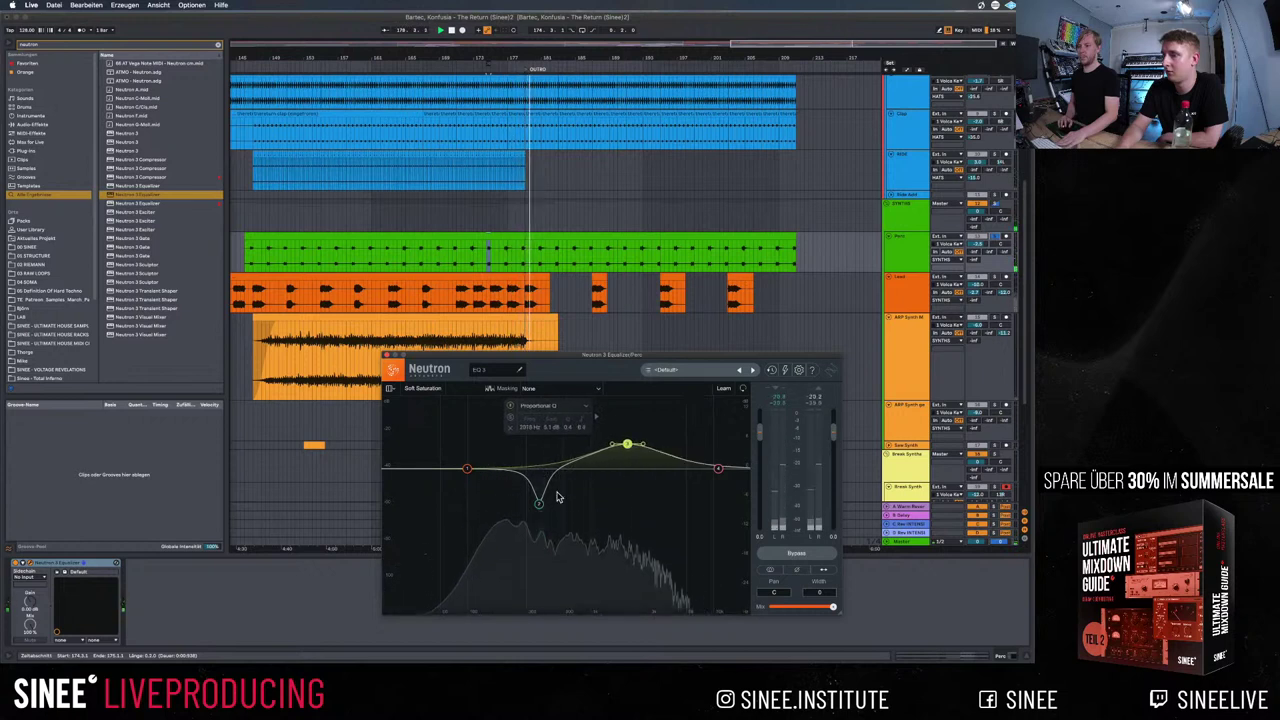
{"action": "scroll", "coordinate": [538, 502], "scroll_direction": "up", "scroll_amount": 3}
{"action": "left_click_drag", "start_coordinate": [538, 502], "coordinate": [538, 489]}
{"action": "scroll", "coordinate": [540, 489], "scroll_direction": "down", "scroll_amount": 3}
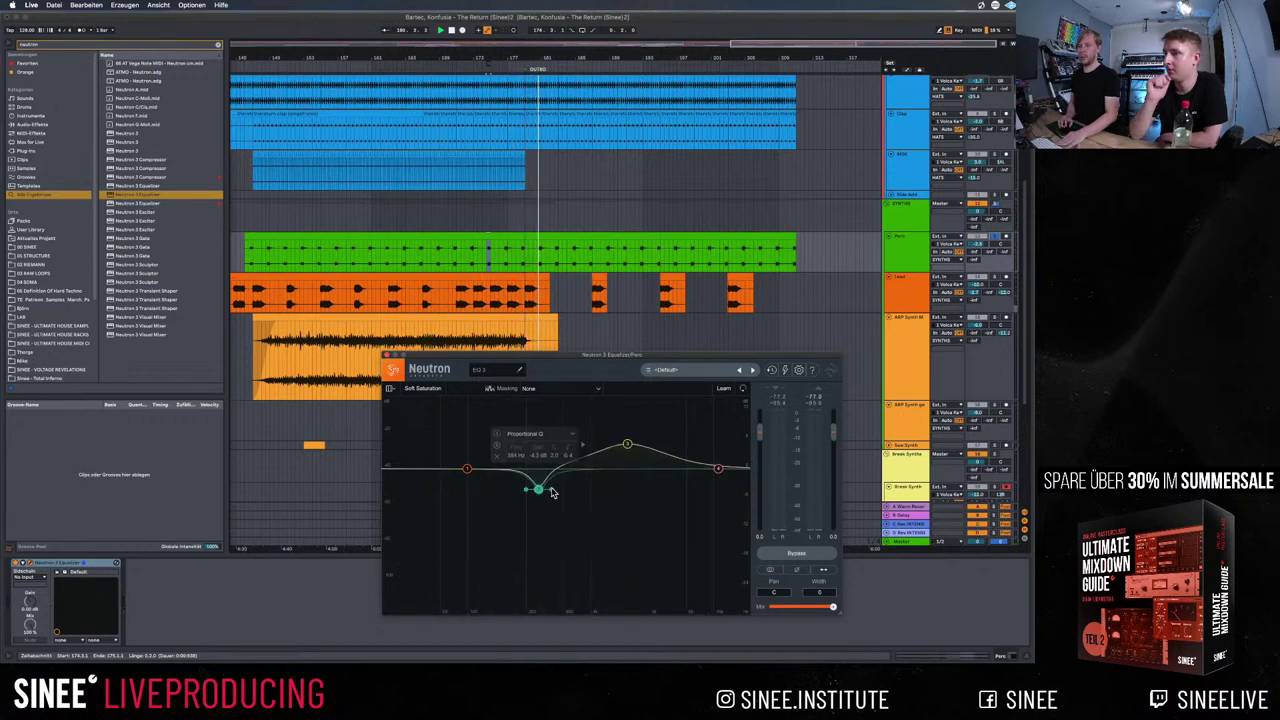
Turn band 2 of the Perc equalizer into a boost of about 4 dB near 384 Hz and pull band 3 down to a slight cut
{"action": "scroll", "coordinate": [538, 490], "scroll_direction": "up", "scroll_amount": 2}
{"action": "left_click_drag", "start_coordinate": [538, 489], "coordinate": [538, 457]}
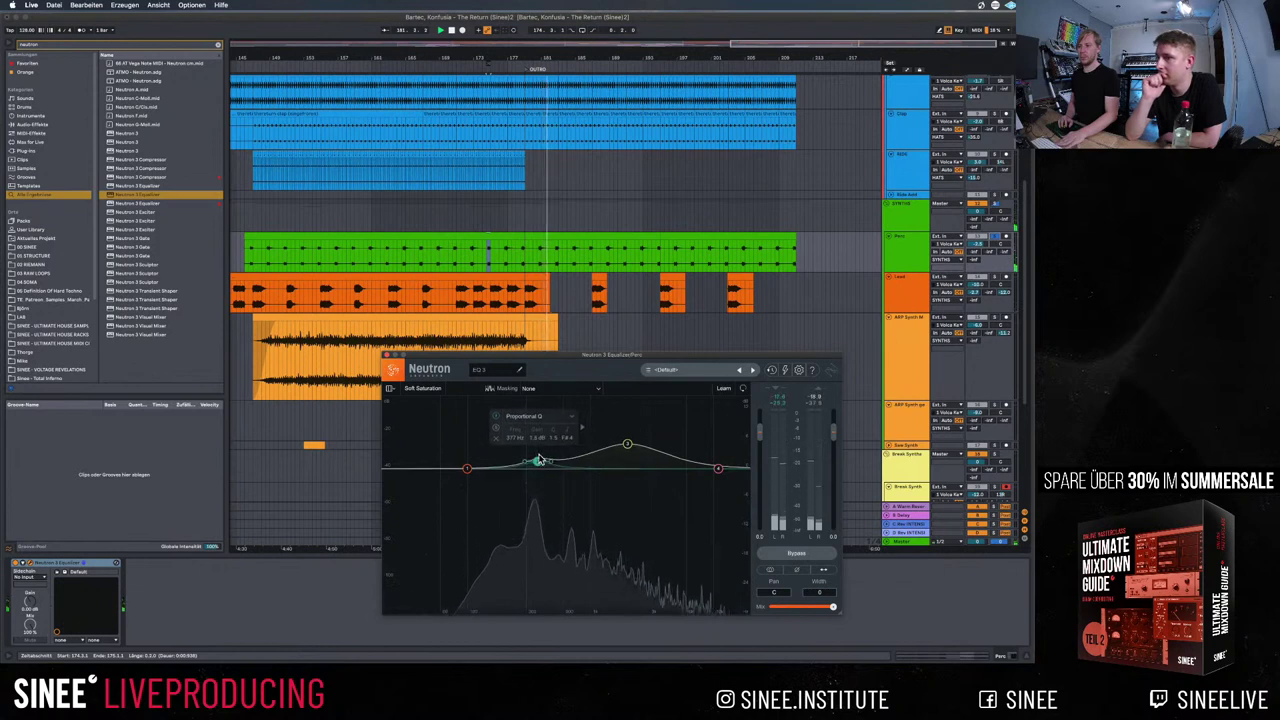
{"action": "left_click_drag", "start_coordinate": [627, 443], "coordinate": [624, 476]}
{"action": "left_click", "coordinate": [538, 455]}
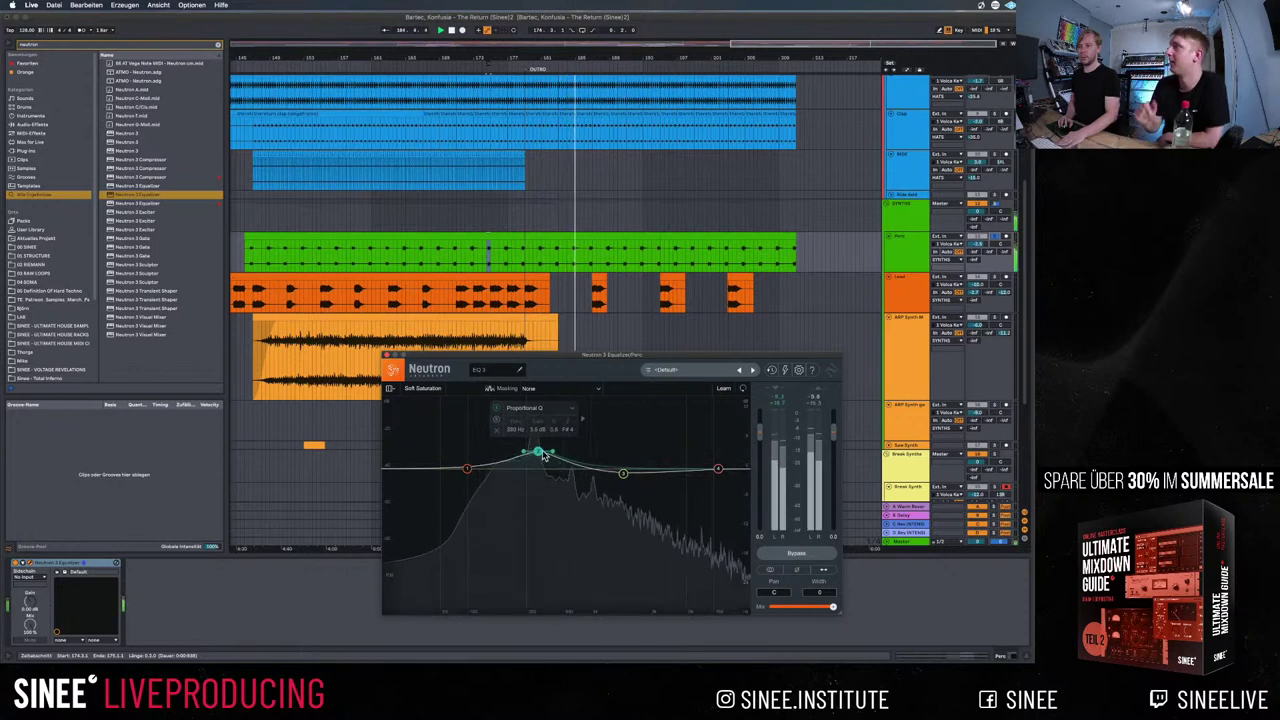
{"action": "mouse_move", "coordinate": [526, 455]}
{"action": "left_mouse_down"}
{"action": "mouse_move", "coordinate": [537, 471]}
{"action": "mouse_move", "coordinate": [538, 451]}
{"action": "mouse_move", "coordinate": [551, 451]}
{"action": "left_mouse_up"}
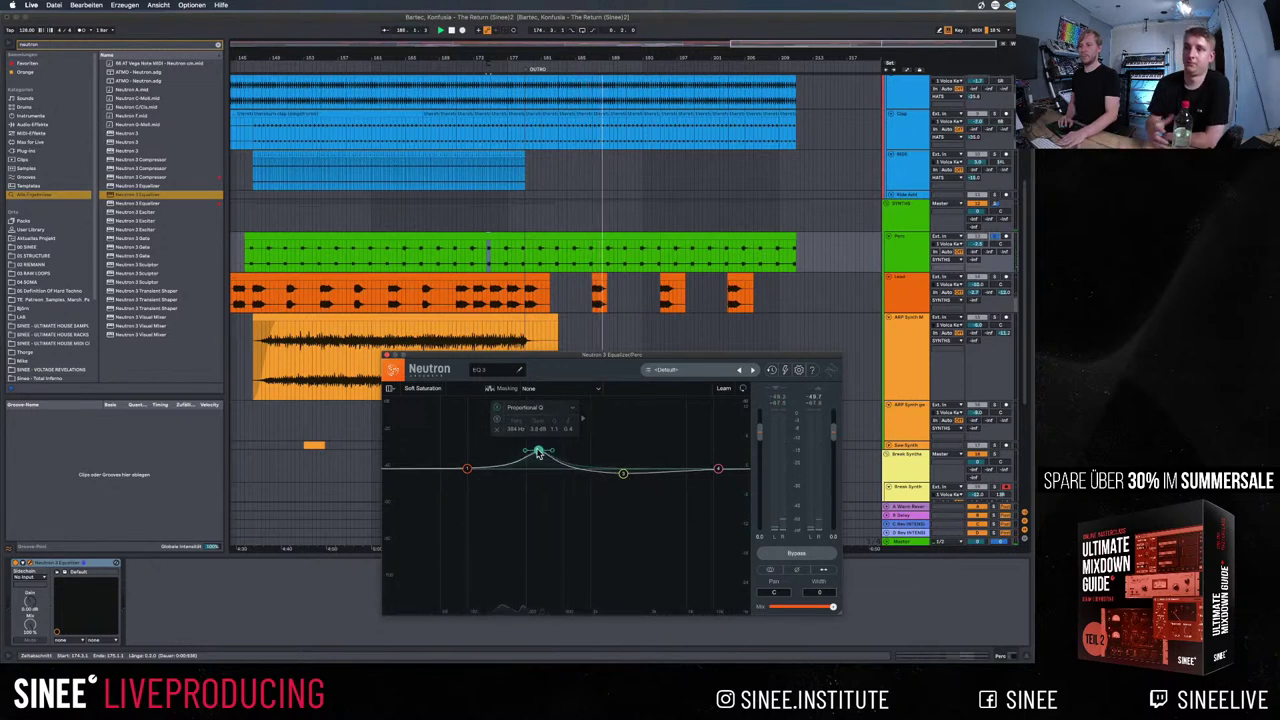
Search the browser for the Compressor and add it after the Neutron 3 Equalizer on the Perc track
{"action": "left_click", "coordinate": [101, 46]}
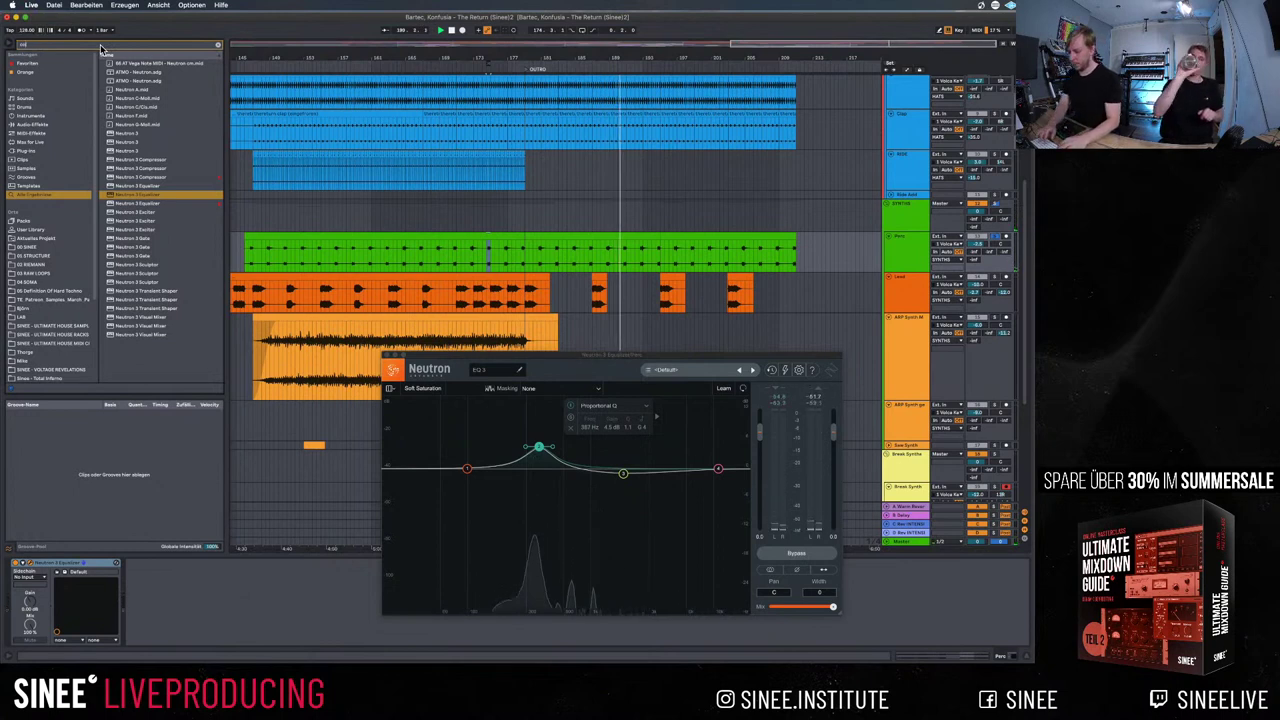
{"action": "type", "text": "compress"}
{"action": "left_click_drag", "start_coordinate": [131, 65], "coordinate": [141, 583]}
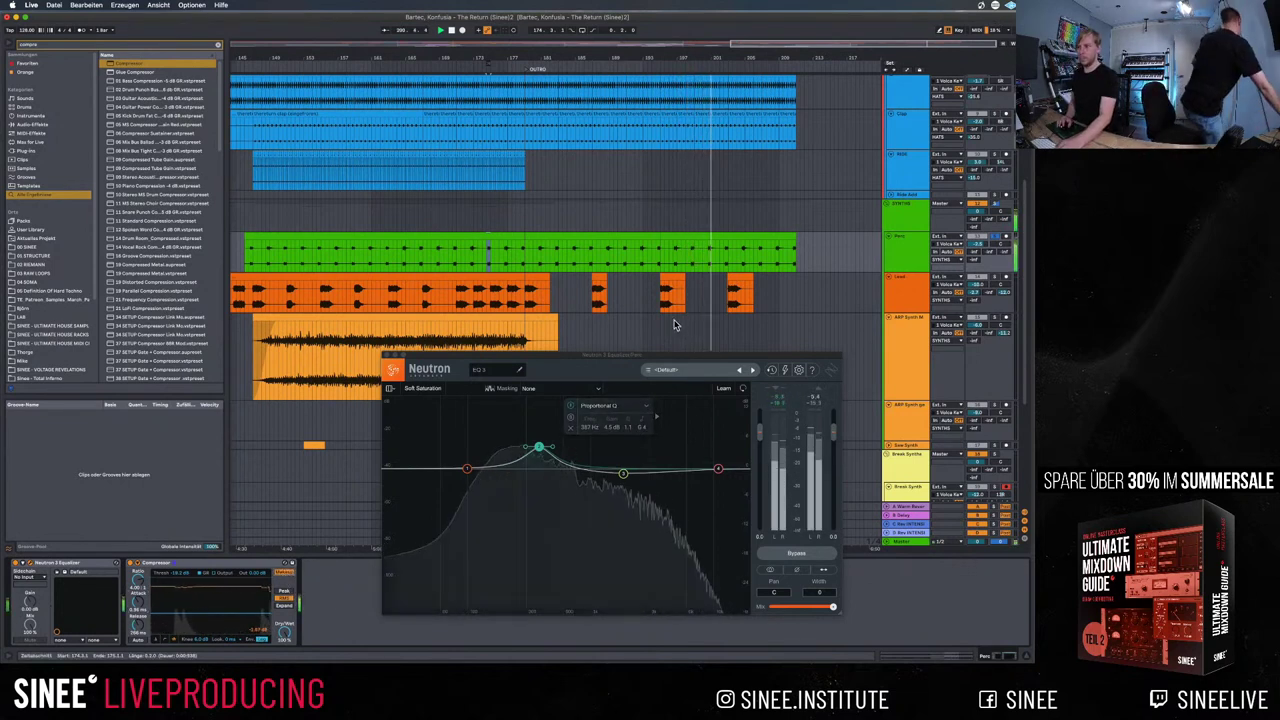
Play the full mix from bar 165, trim the Perc equalizer's band 2 boost slightly, and close the Neutron window
{"action": "left_click", "coordinate": [405, 215]}
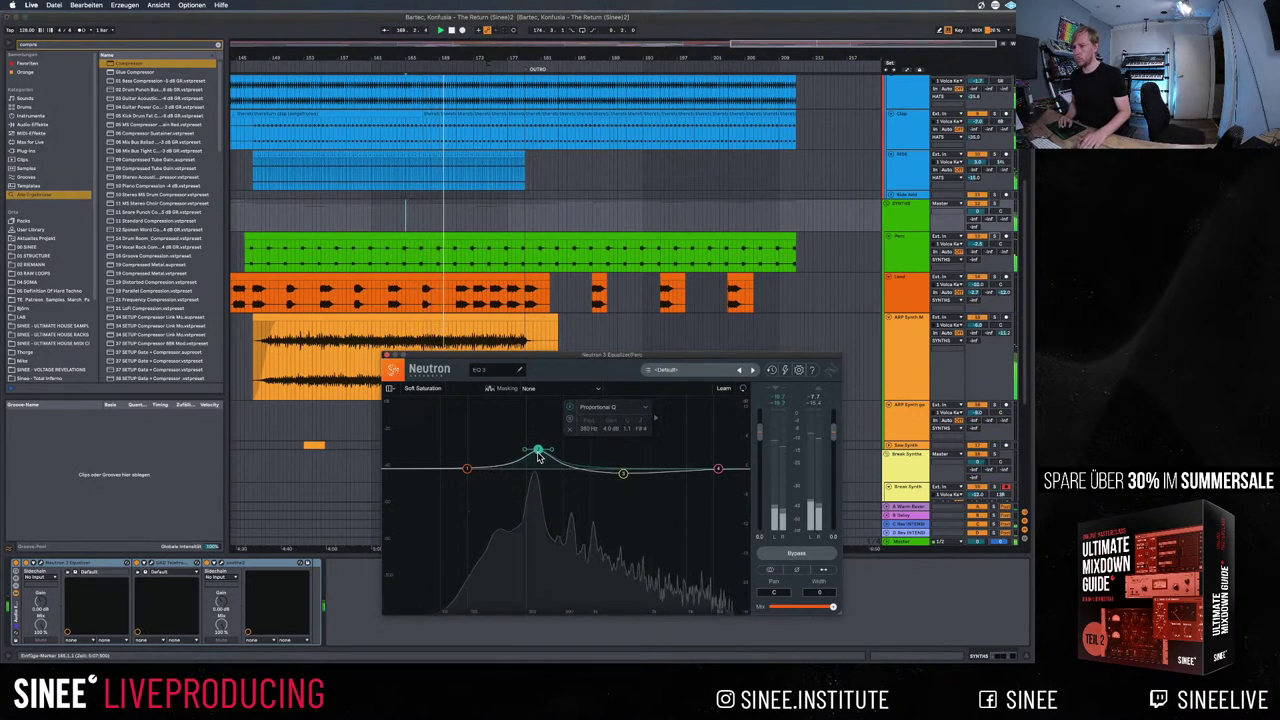
{"action": "left_click_drag", "start_coordinate": [538, 450], "coordinate": [539, 456]}
{"action": "left_click", "coordinate": [389, 357]}
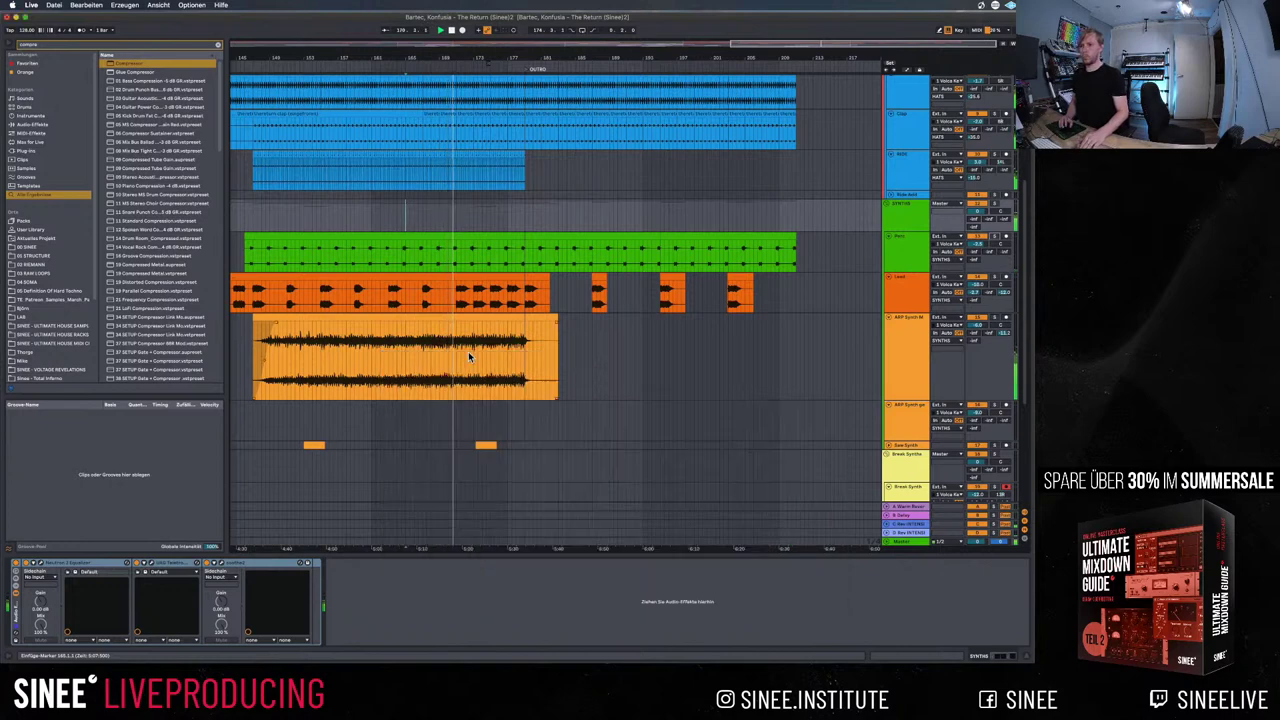
Unfold the Background track in the RISER group and play it soloed from bar 165
{"action": "scroll", "coordinate": [540, 336], "scroll_direction": "down", "scroll_amount": 1}
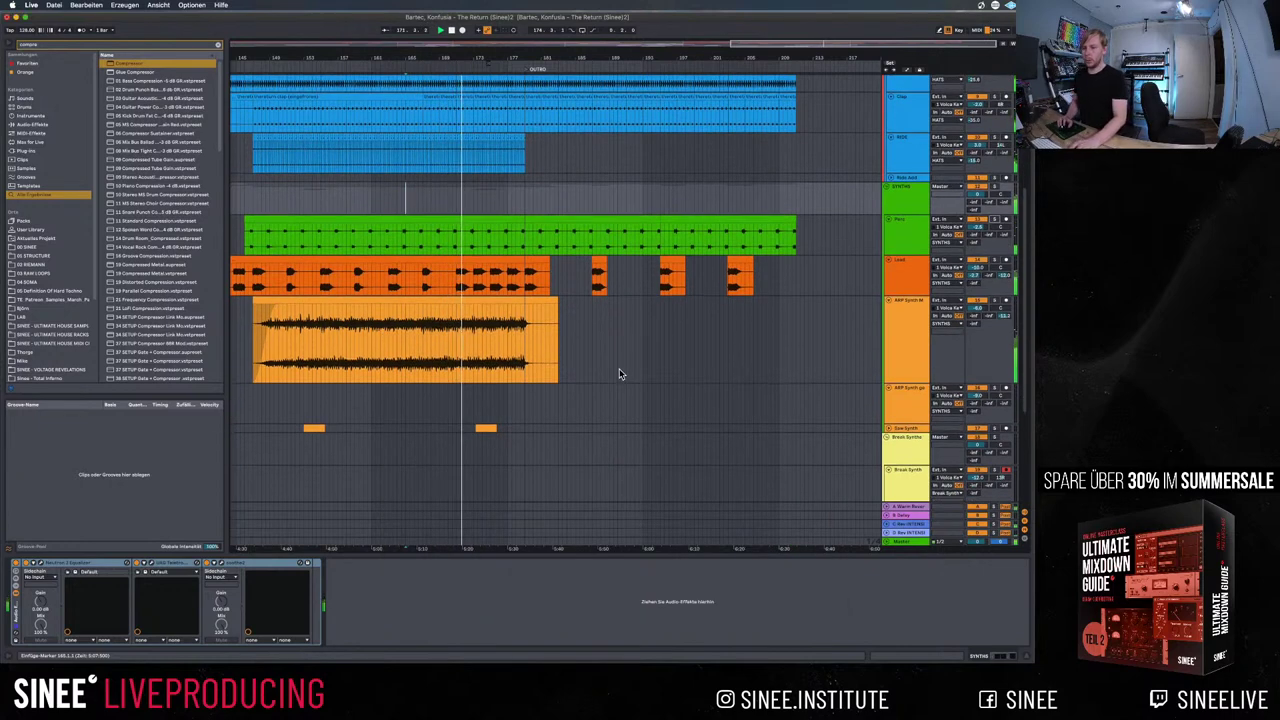
{"action": "scroll", "coordinate": [620, 371], "scroll_direction": "down", "scroll_amount": 8}
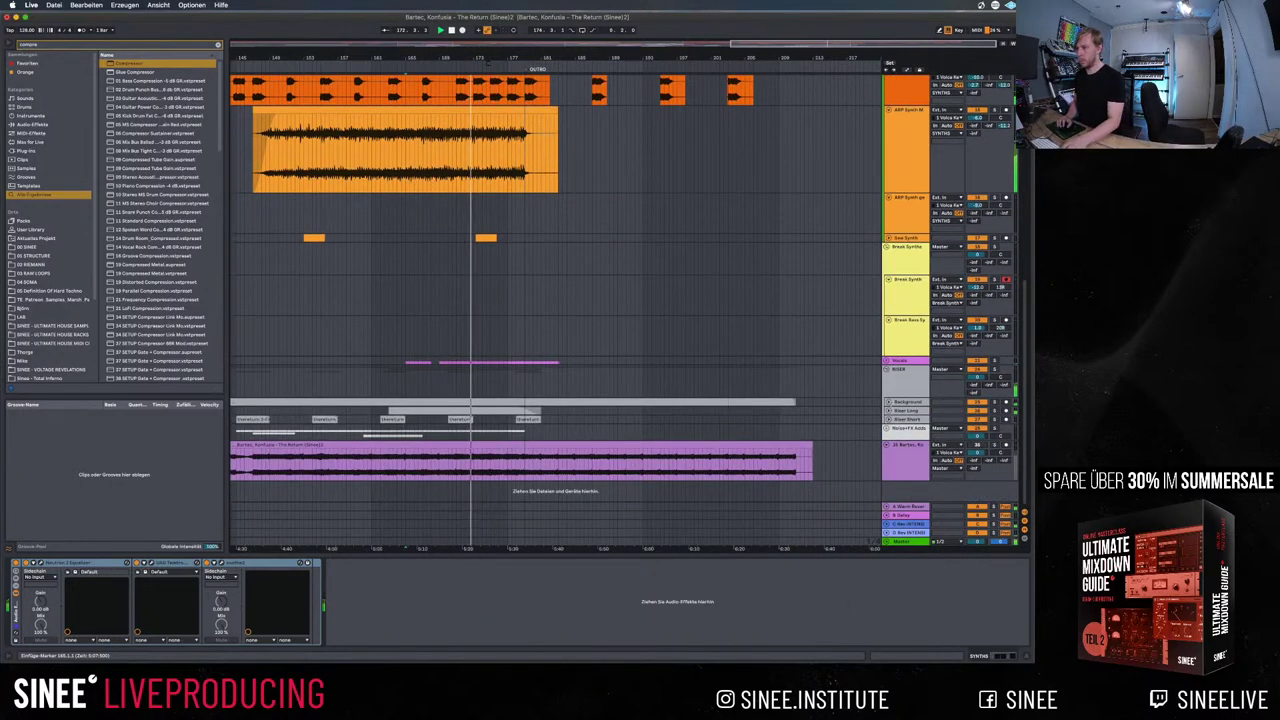
{"action": "left_click", "coordinate": [906, 402]}
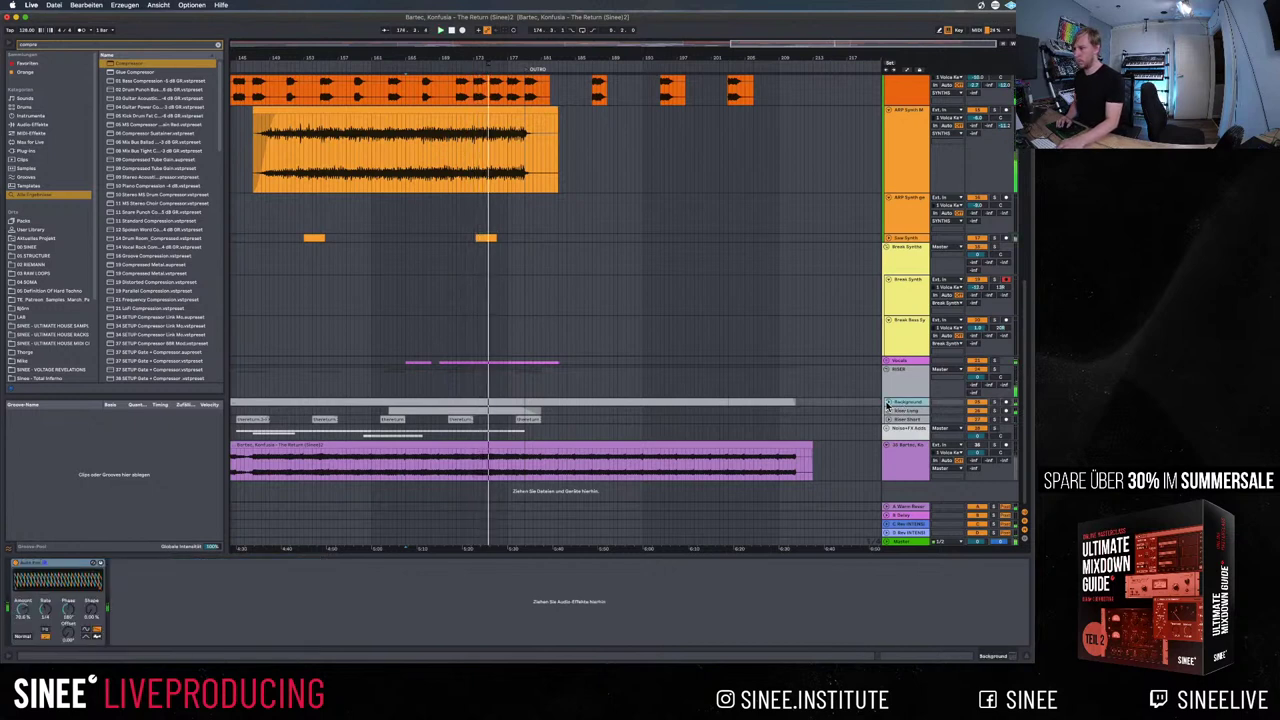
{"action": "left_click", "coordinate": [888, 402]}
{"action": "key", "text": "space"}
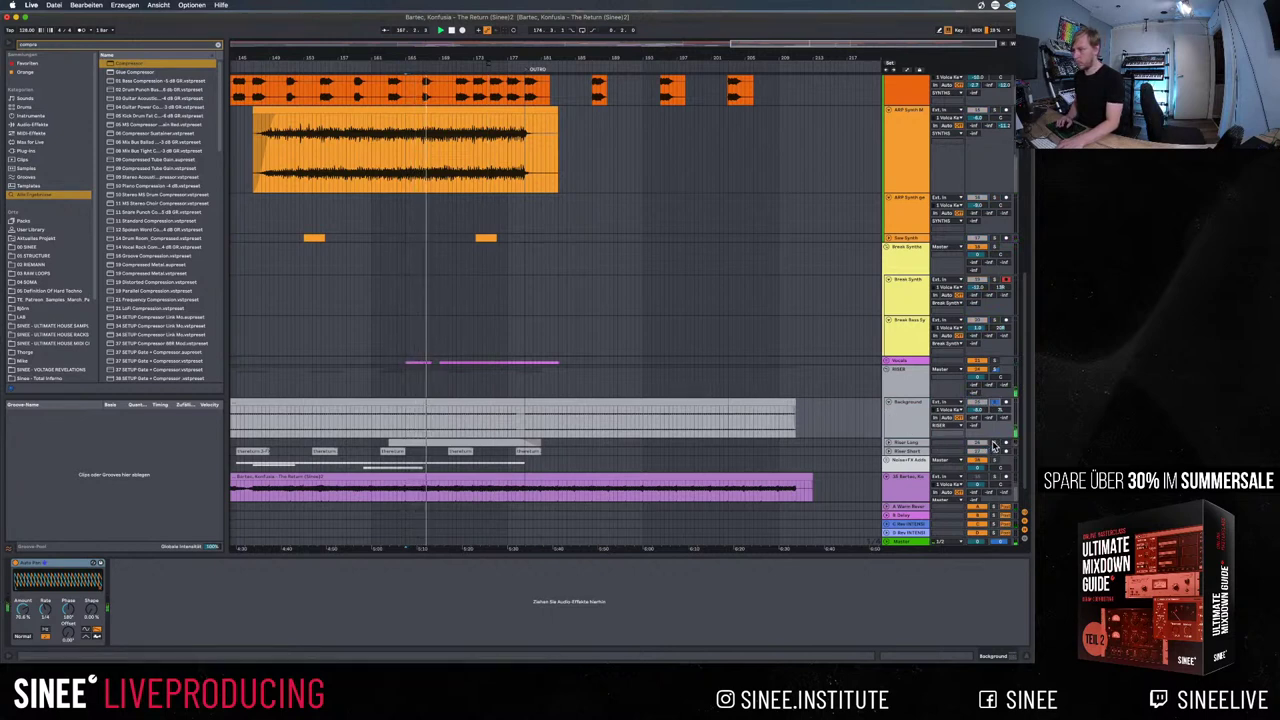
Solo the Riser Long track and cut about 8 dB near 660 Hz with its EQ Eight
{"action": "left_click", "coordinate": [905, 442]}
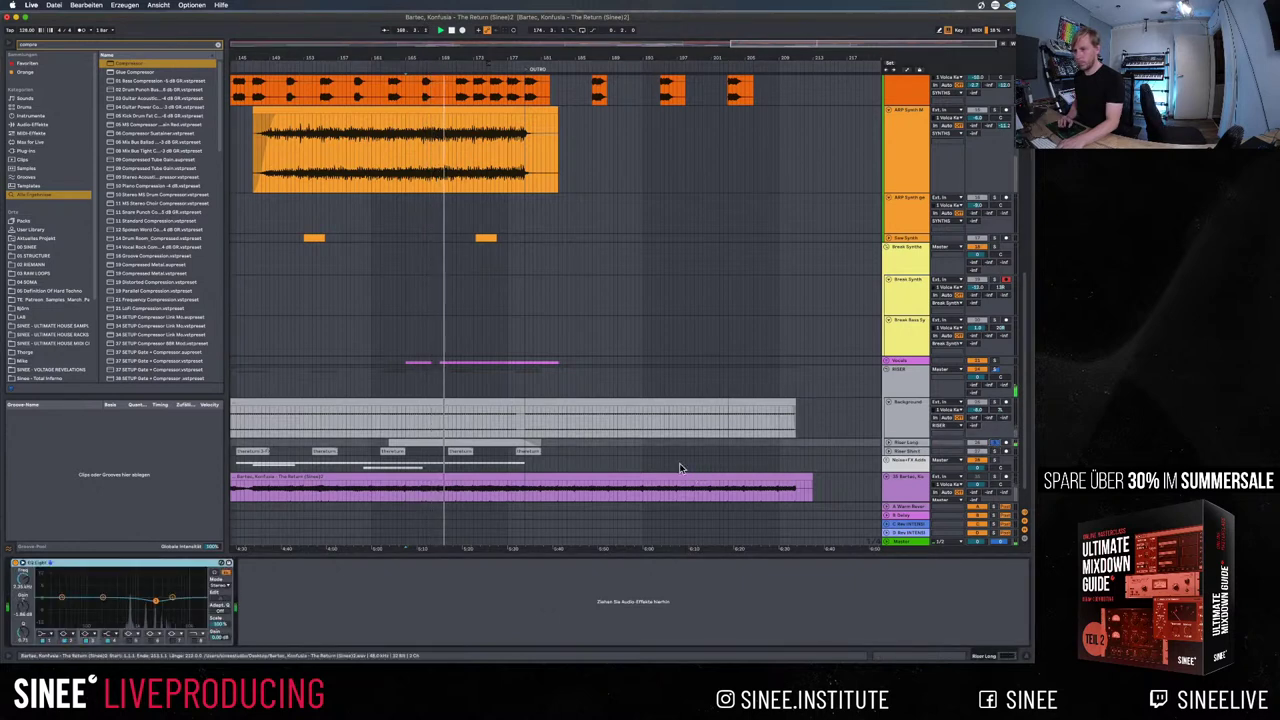
{"action": "left_click", "coordinate": [411, 455]}
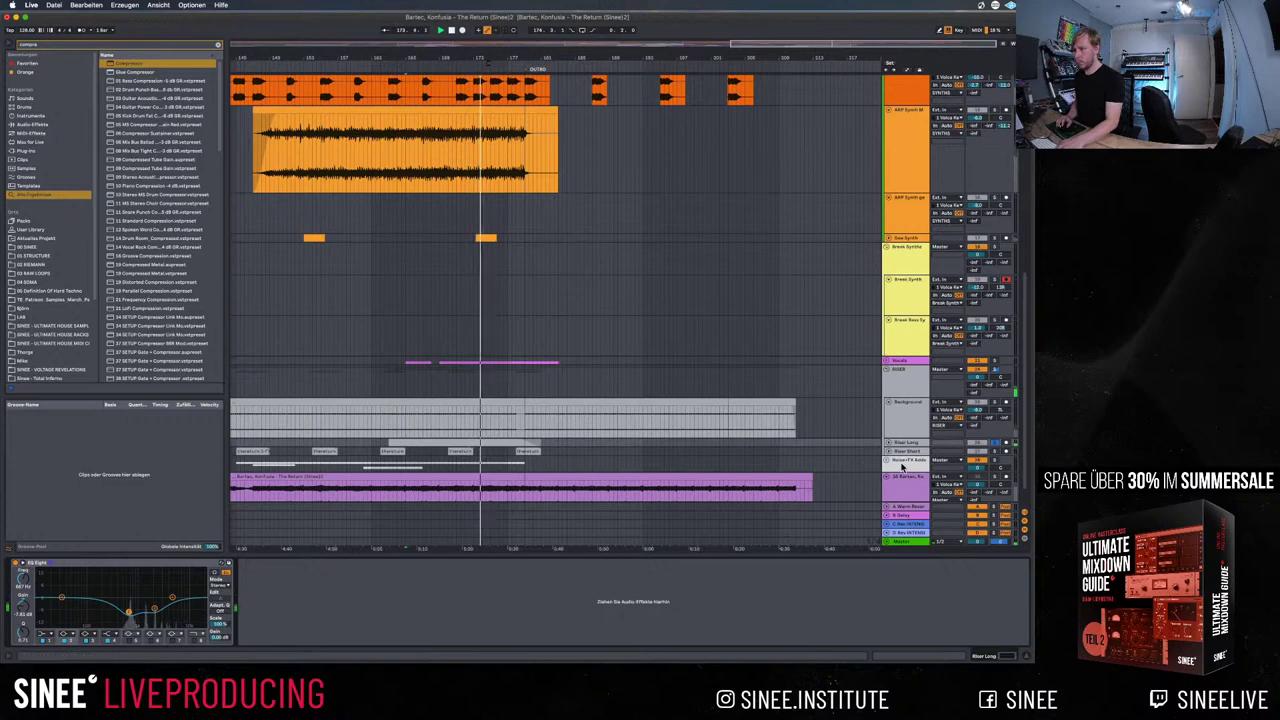
Unfold and solo the Noise+FX Adds group and play it from around bar 138
{"action": "left_click", "coordinate": [887, 462]}
{"action": "left_click", "coordinate": [887, 461]}
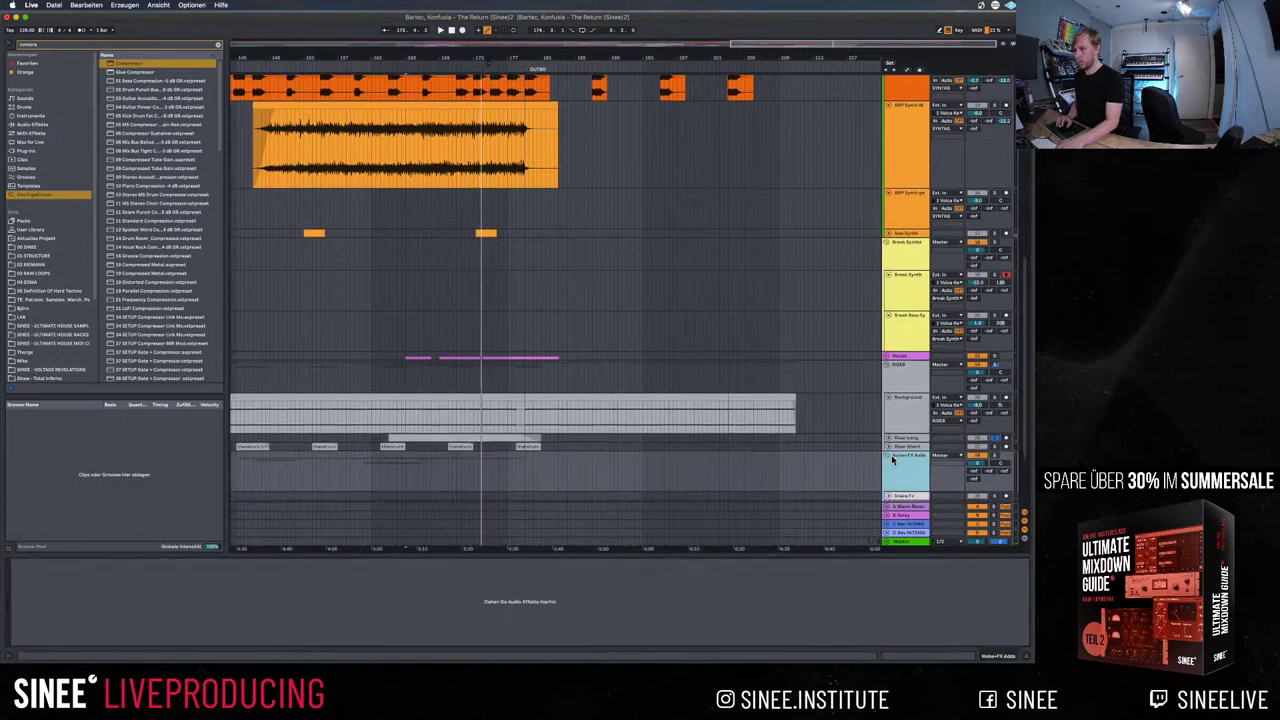
{"action": "scroll", "coordinate": [976, 410], "scroll_direction": "down", "scroll_amount": 4}
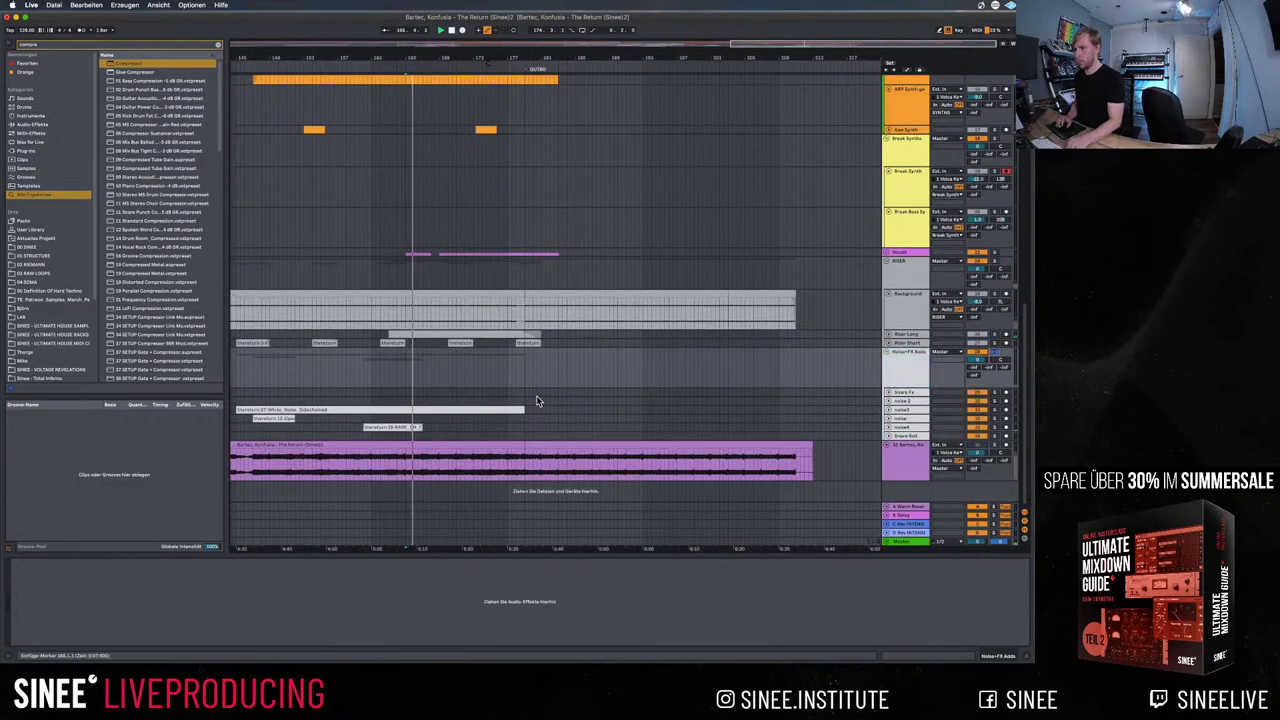
{"action": "scroll", "coordinate": [536, 395], "scroll_direction": "left", "scroll_amount": 5}
{"action": "left_click", "coordinate": [400, 375]}
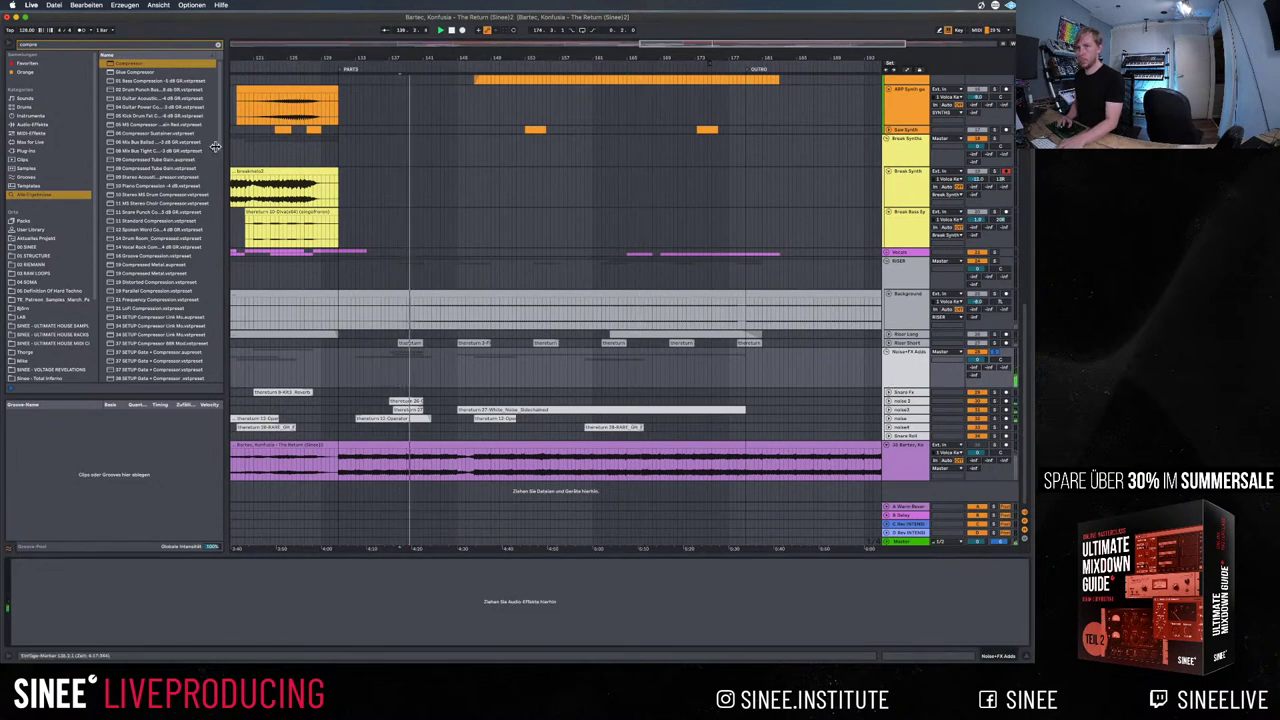
Find SmoothOperator among the plug-ins, load it on the Noise+FX Adds group, and pull its mid and high curve nodes down during playback
{"action": "type", "text": "smooth"}
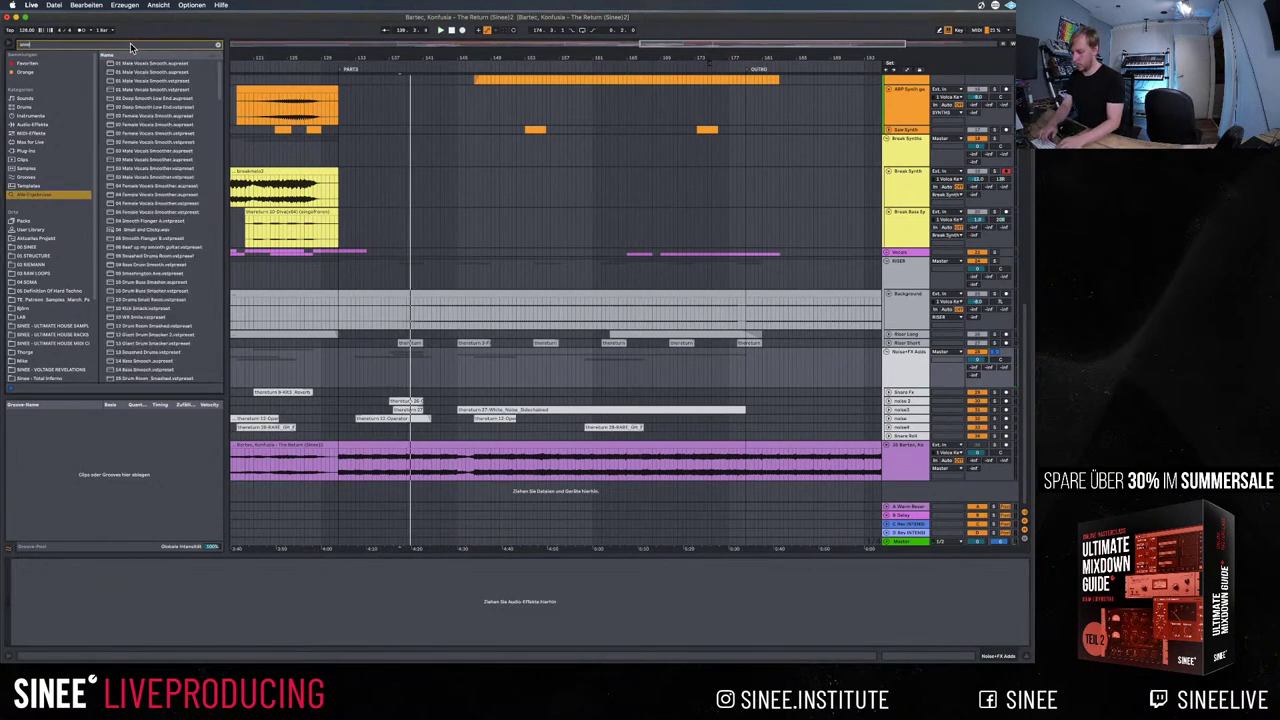
{"action": "left_click", "coordinate": [37, 124]}
{"action": "left_click", "coordinate": [27, 151]}
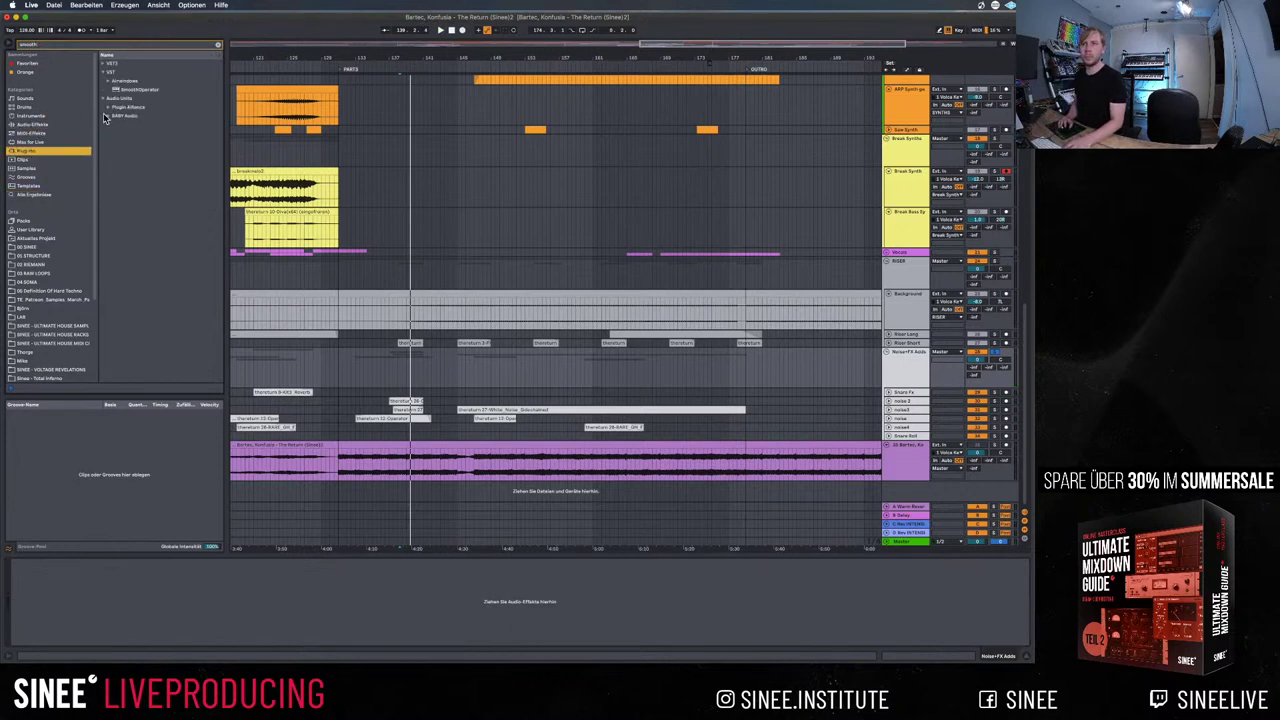
{"action": "double_click", "coordinate": [130, 90]}
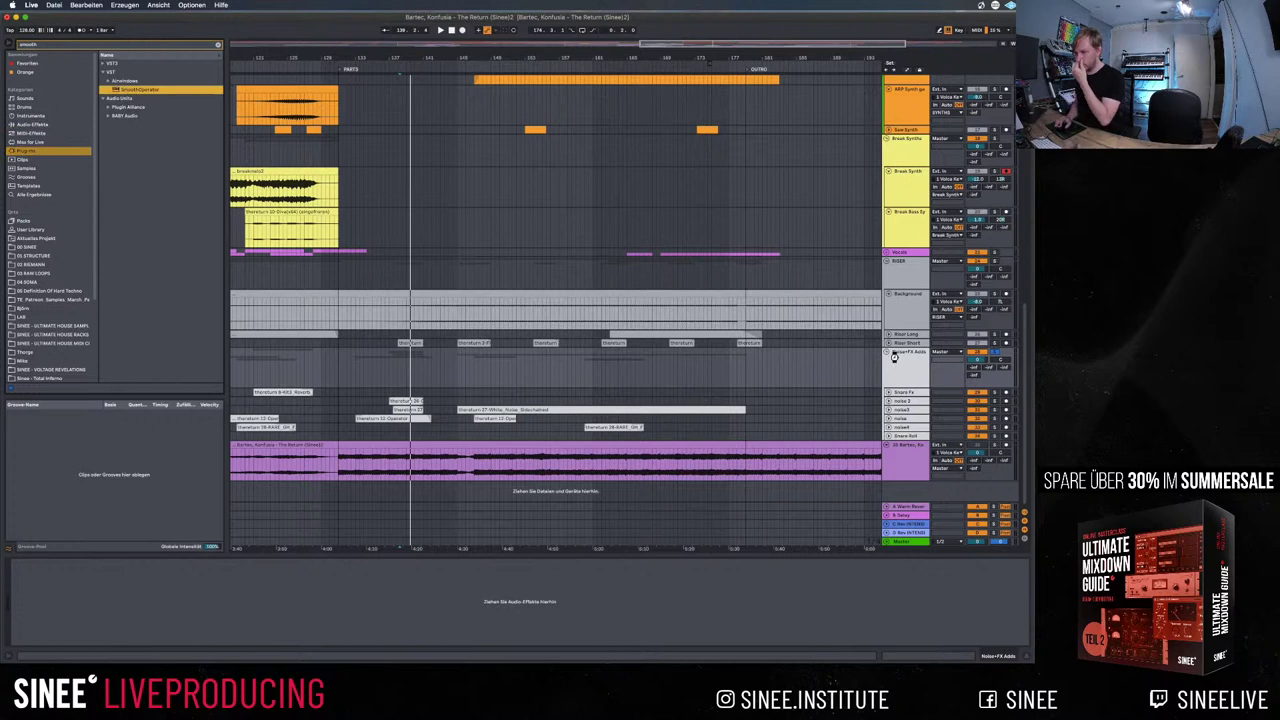
{"action": "key", "text": "space"}
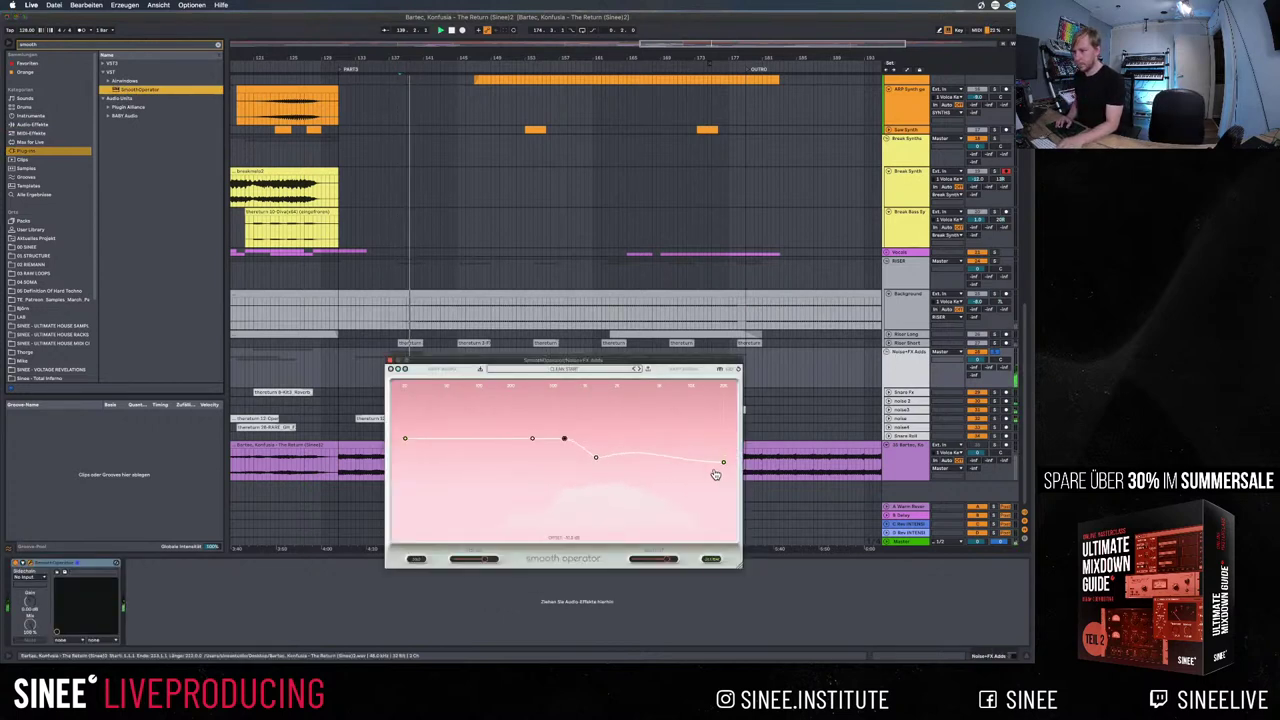
{"action": "left_click_drag", "start_coordinate": [715, 474], "coordinate": [710, 484]}
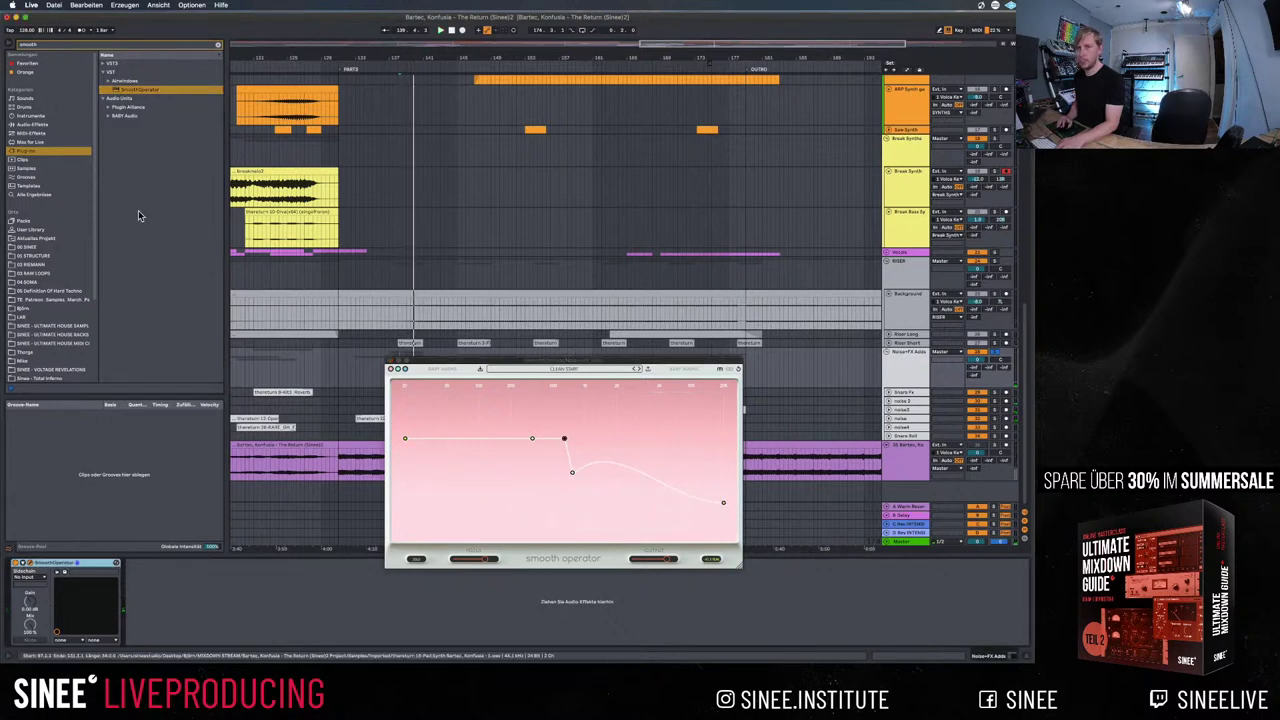
Insert EQ Eight ahead of SmoothOperator with a cut of about 6 dB near 1.5 kHz, and close the SmoothOperator window
{"action": "left_click", "coordinate": [218, 47]}
{"action": "left_click", "coordinate": [44, 126]}
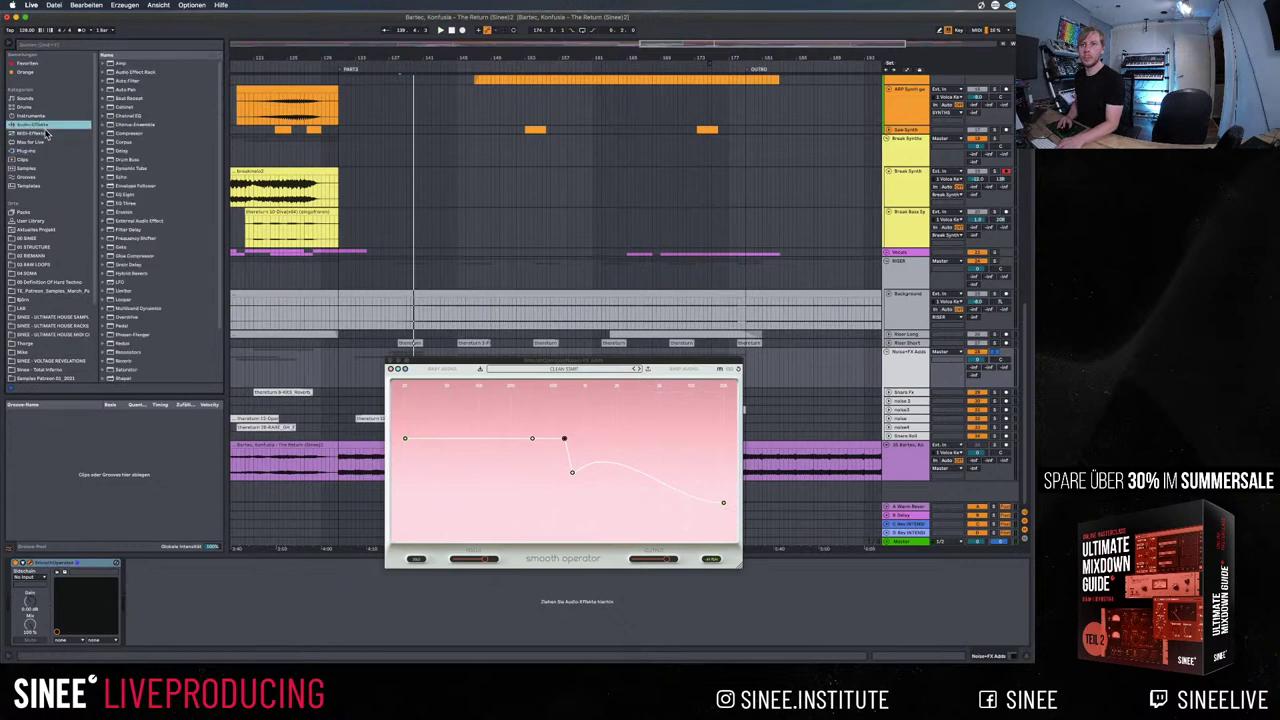
{"action": "left_click", "coordinate": [129, 195]}
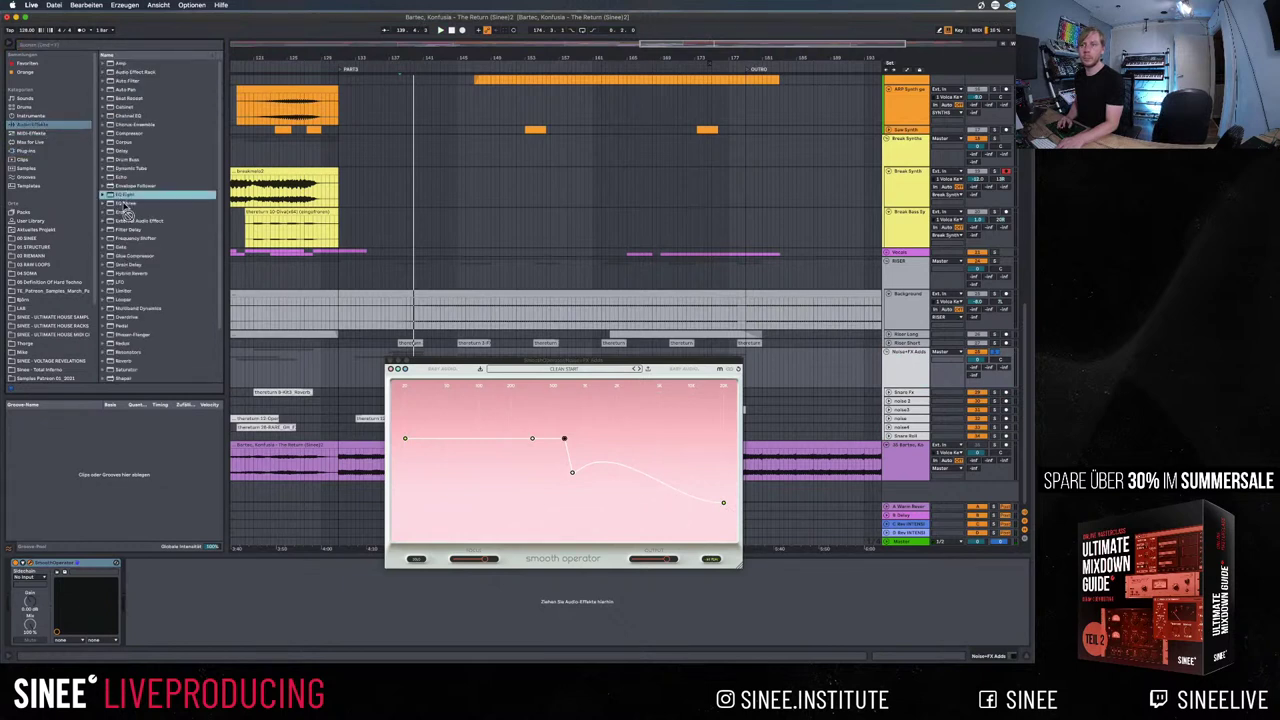
{"action": "left_click_drag", "start_coordinate": [35, 578], "coordinate": [33, 576]}
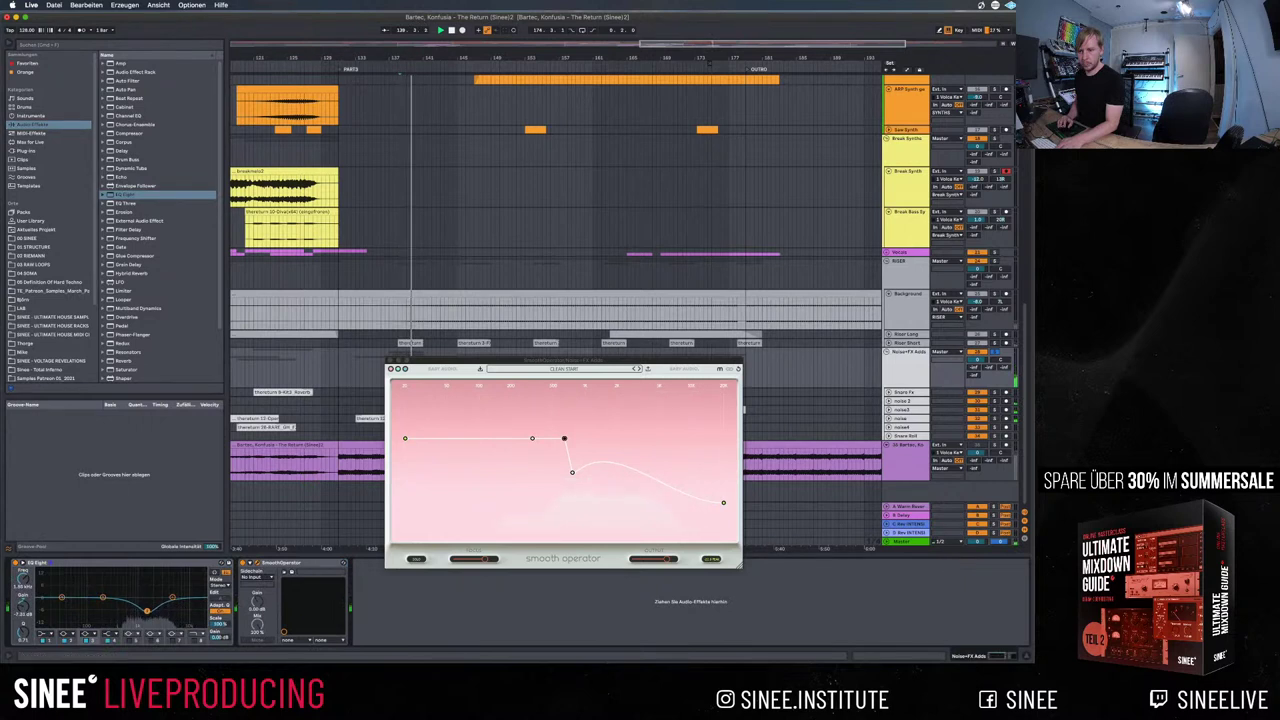
{"action": "left_click", "coordinate": [378, 399]}
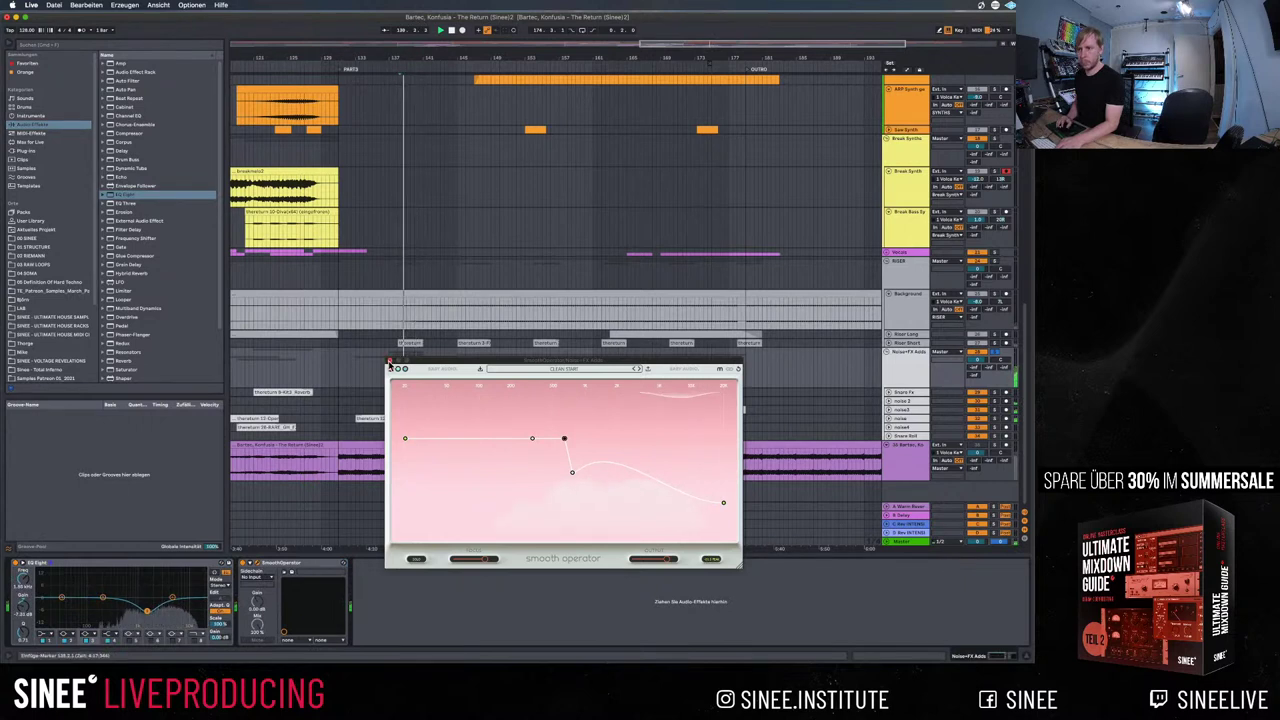
{"action": "left_click", "coordinate": [390, 362]}
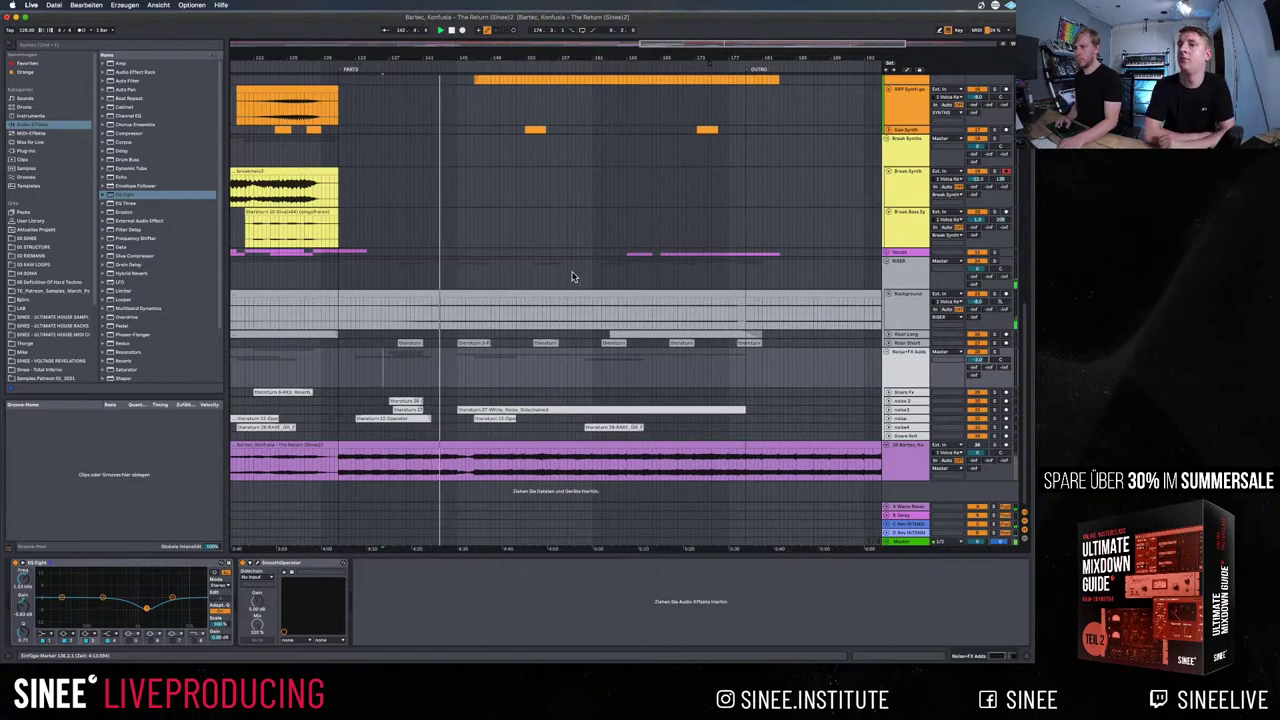
Unfold the Vocals group in the arrangement to show its vocal tracks
{"action": "scroll", "coordinate": [570, 275], "scroll_direction": "up", "scroll_amount": 5}
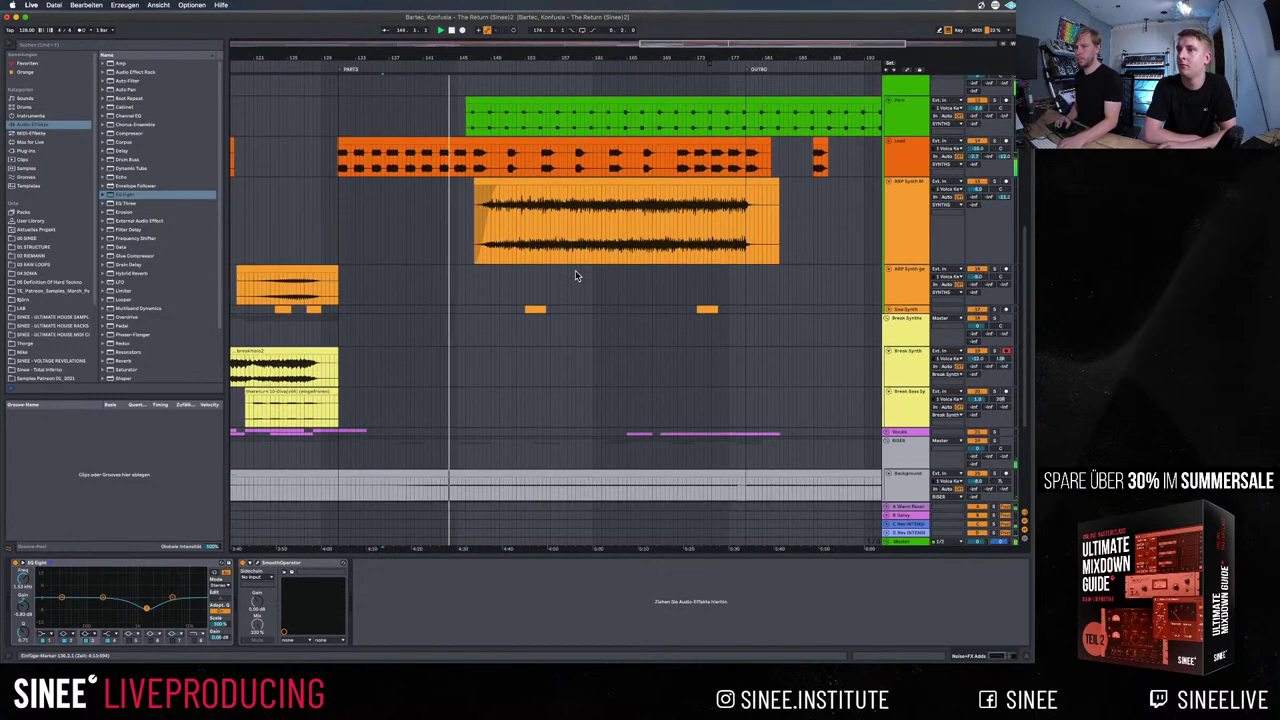
{"action": "scroll", "coordinate": [603, 330], "scroll_direction": "down", "scroll_amount": 3}
{"action": "scroll", "coordinate": [603, 331], "scroll_direction": "down", "scroll_amount": 1}
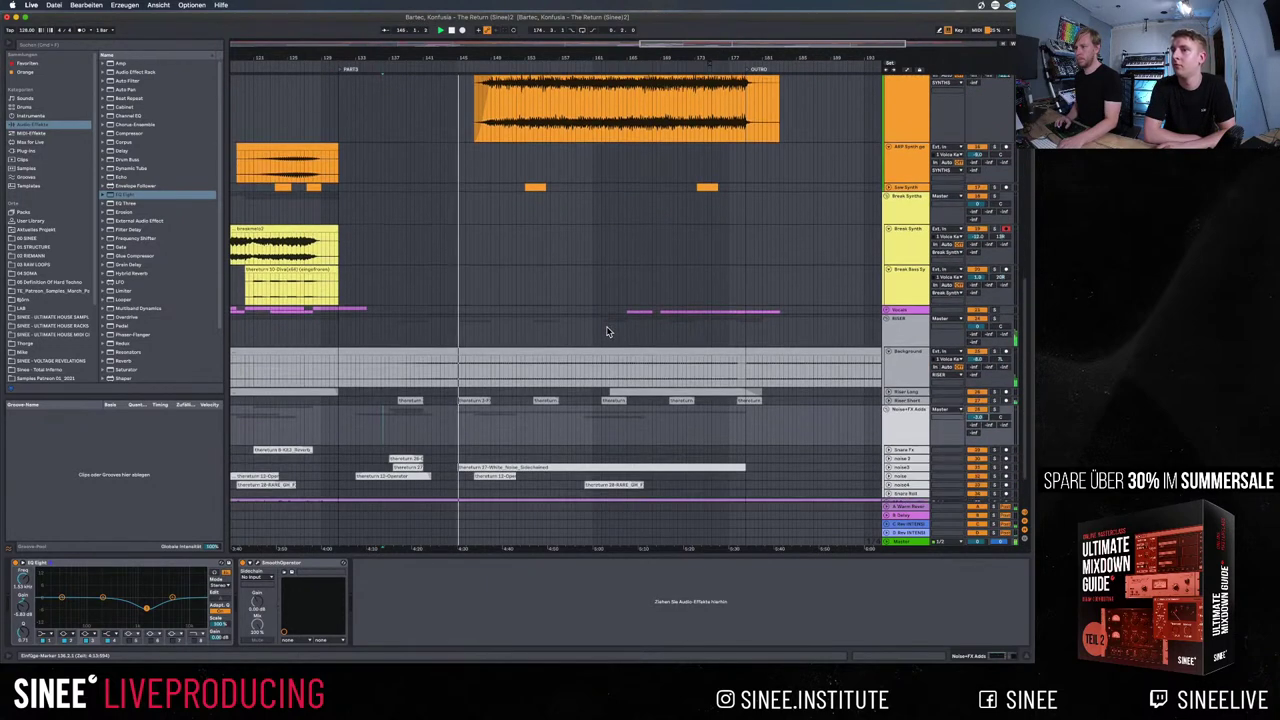
{"action": "left_click", "coordinate": [887, 311]}
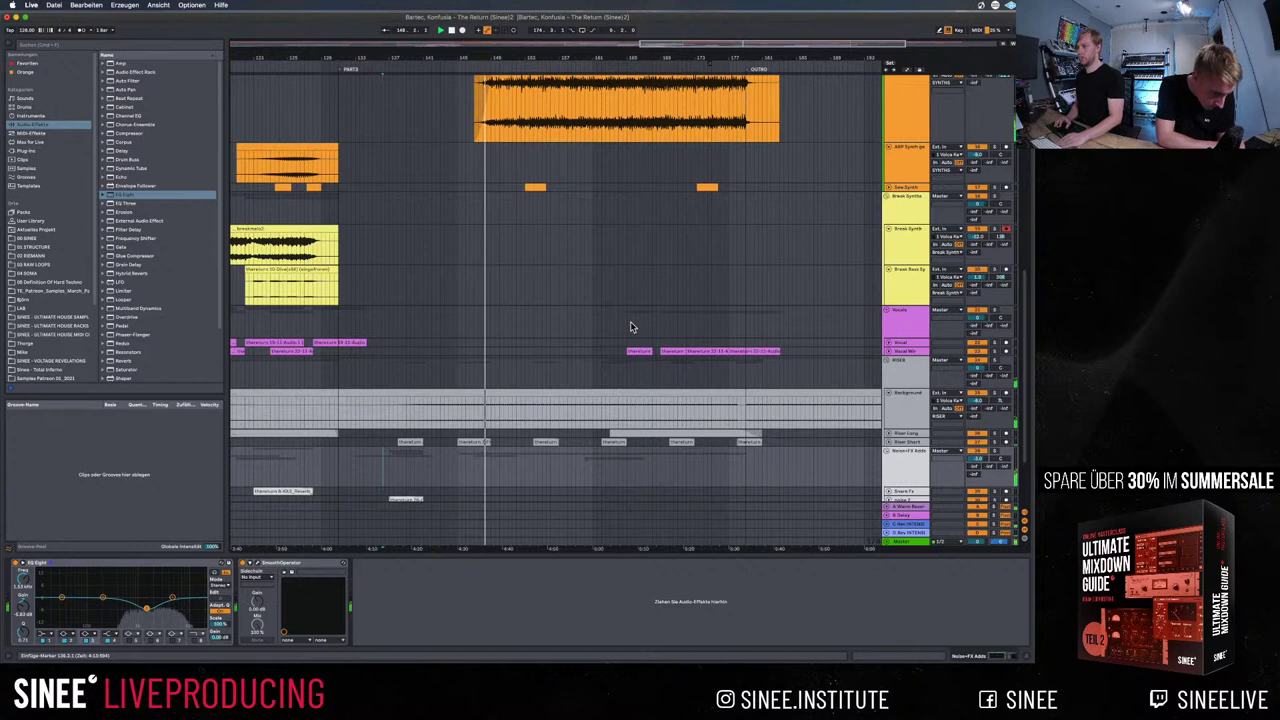
Solo the purple full-song track of The Return to compare it with the mix, and switch its solo off again
{"action": "scroll", "coordinate": [983, 453], "scroll_direction": "down", "scroll_amount": 4}
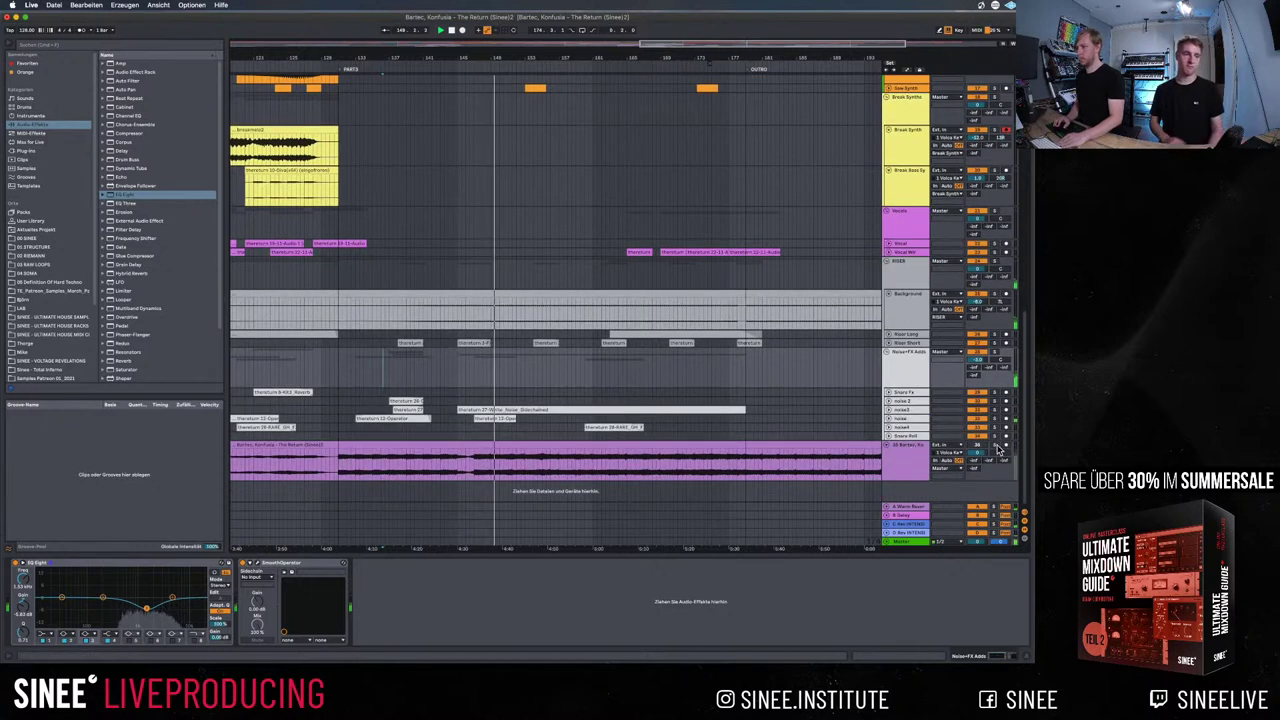
{"action": "left_click", "coordinate": [996, 445]}
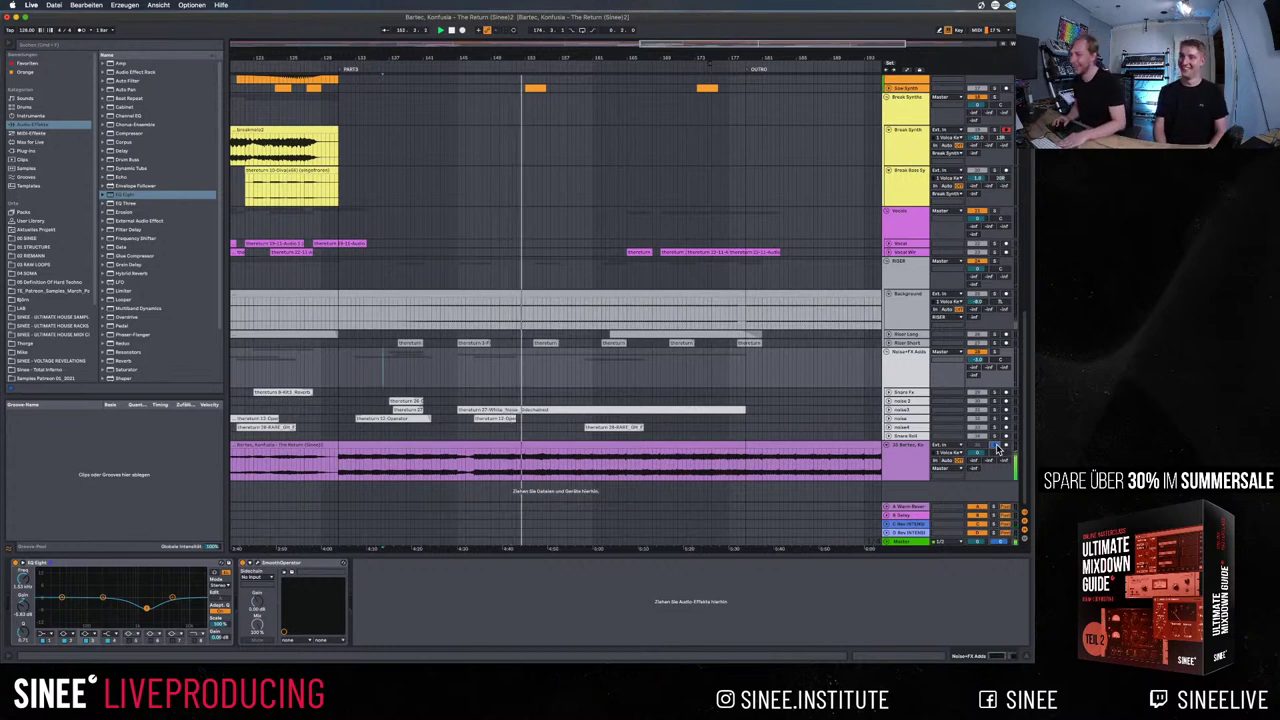
{"action": "left_click", "coordinate": [996, 445]}
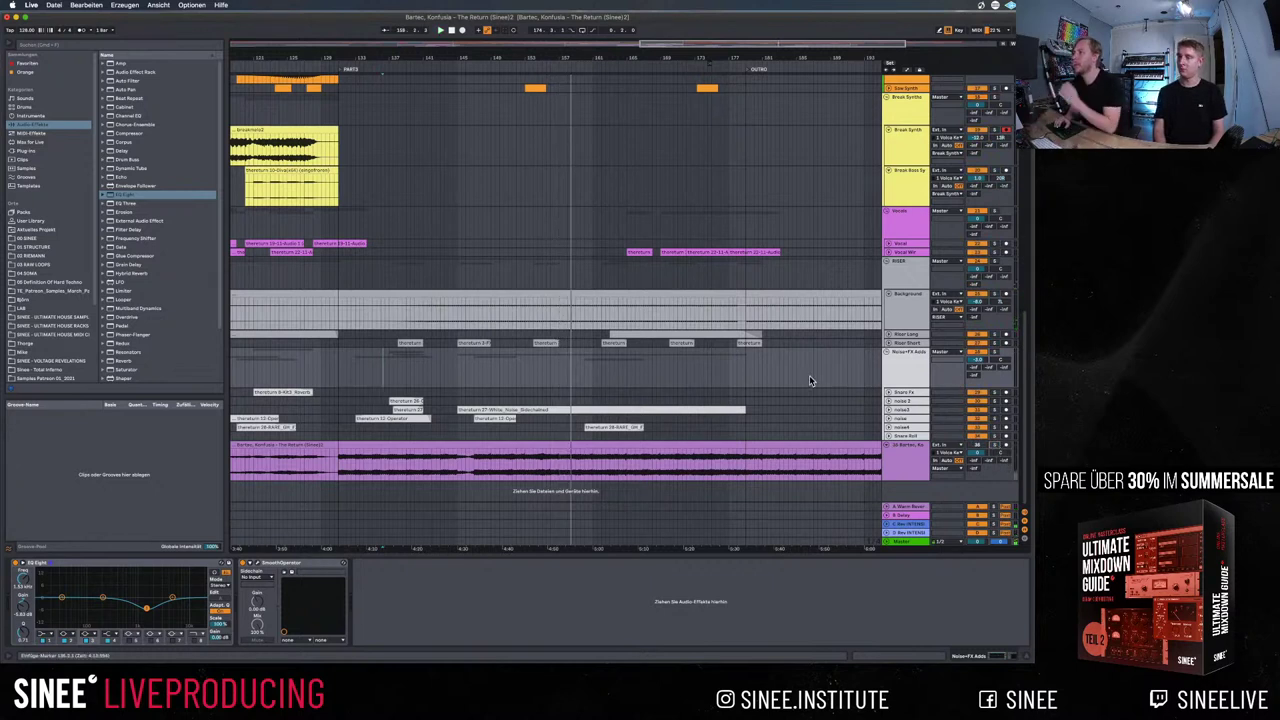
{"action": "scroll", "coordinate": [822, 382], "scroll_direction": "up", "scroll_amount": 1}
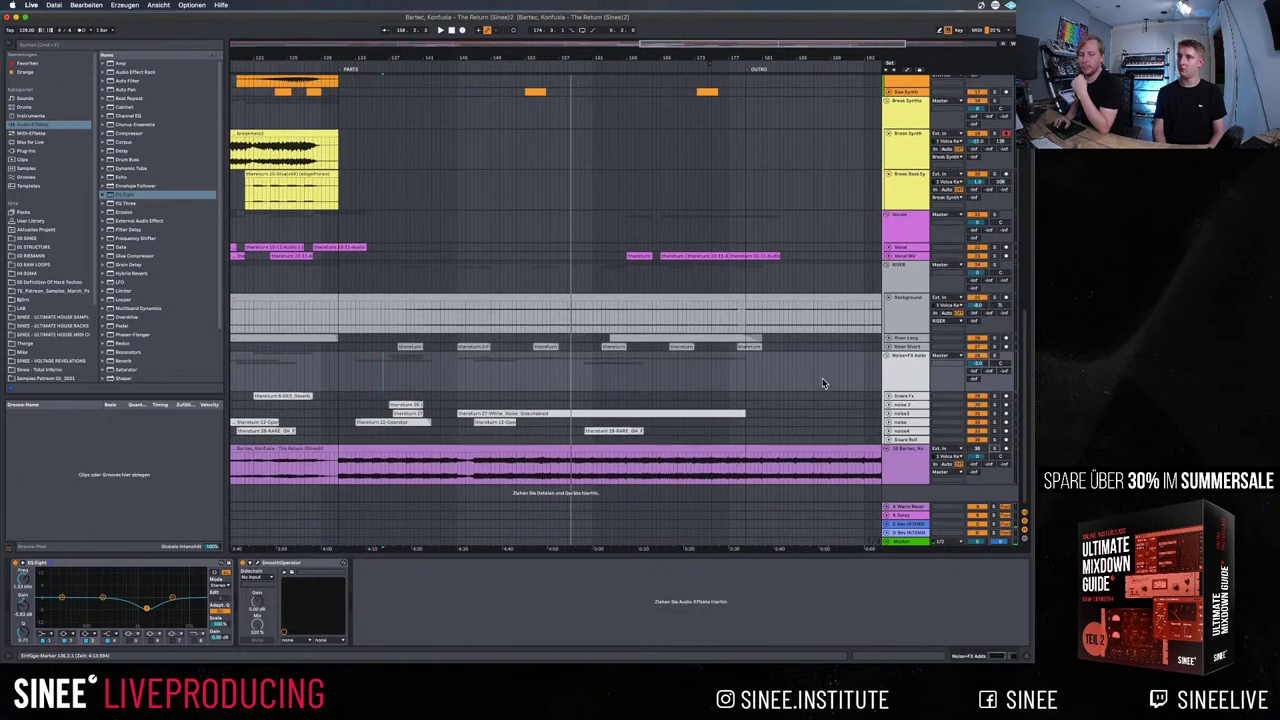
Hide the browser and bring the stretch from BREAK2 to the OUTRO marker into view in the arrangement
{"action": "scroll", "coordinate": [818, 380], "scroll_direction": "up", "scroll_amount": 10}
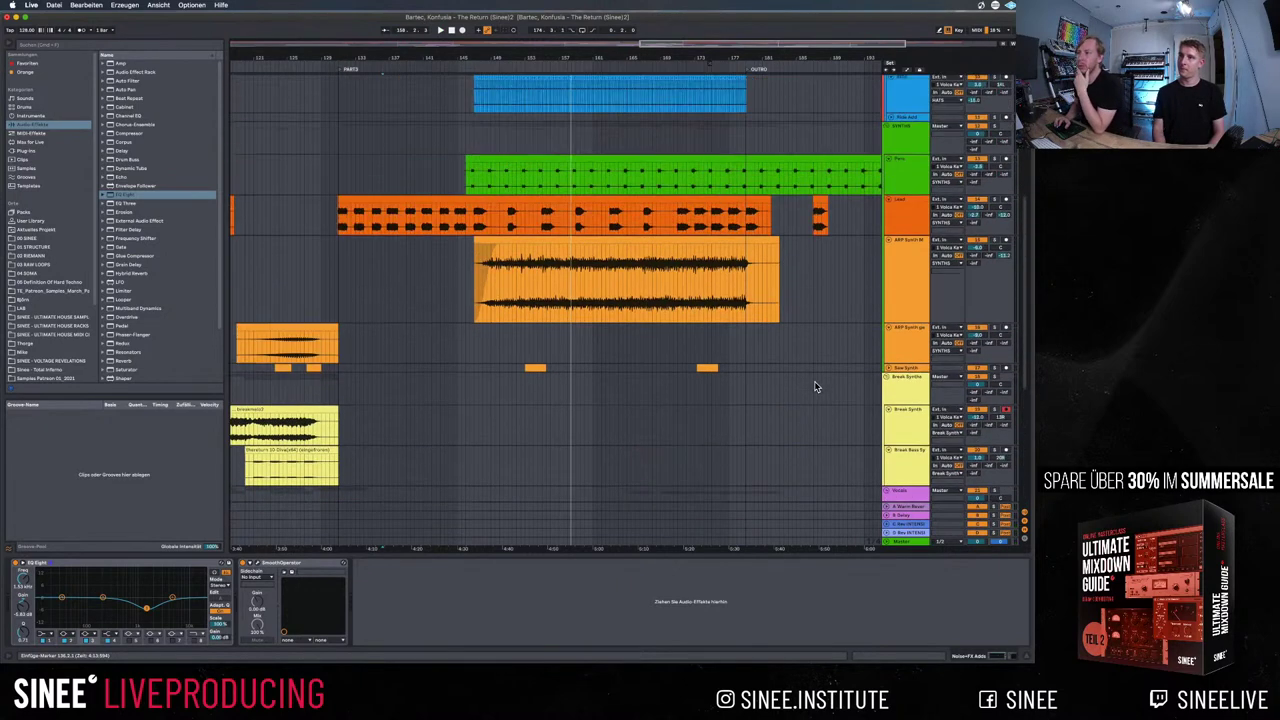
{"action": "scroll", "coordinate": [831, 390], "scroll_direction": "down", "scroll_amount": 6}
{"action": "scroll", "coordinate": [823, 387], "scroll_direction": "down", "scroll_amount": 5}
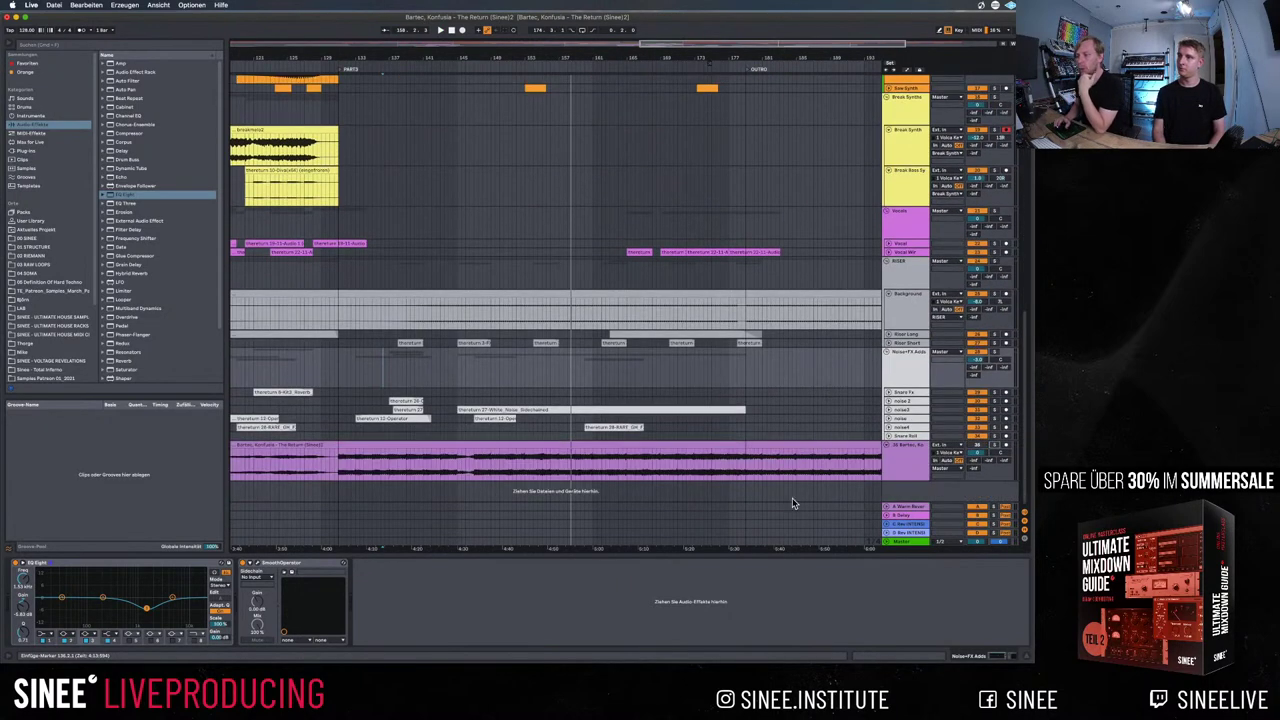
{"action": "left_click", "coordinate": [10, 47]}
{"action": "scroll", "coordinate": [323, 214], "scroll_direction": "left", "scroll_amount": 10}
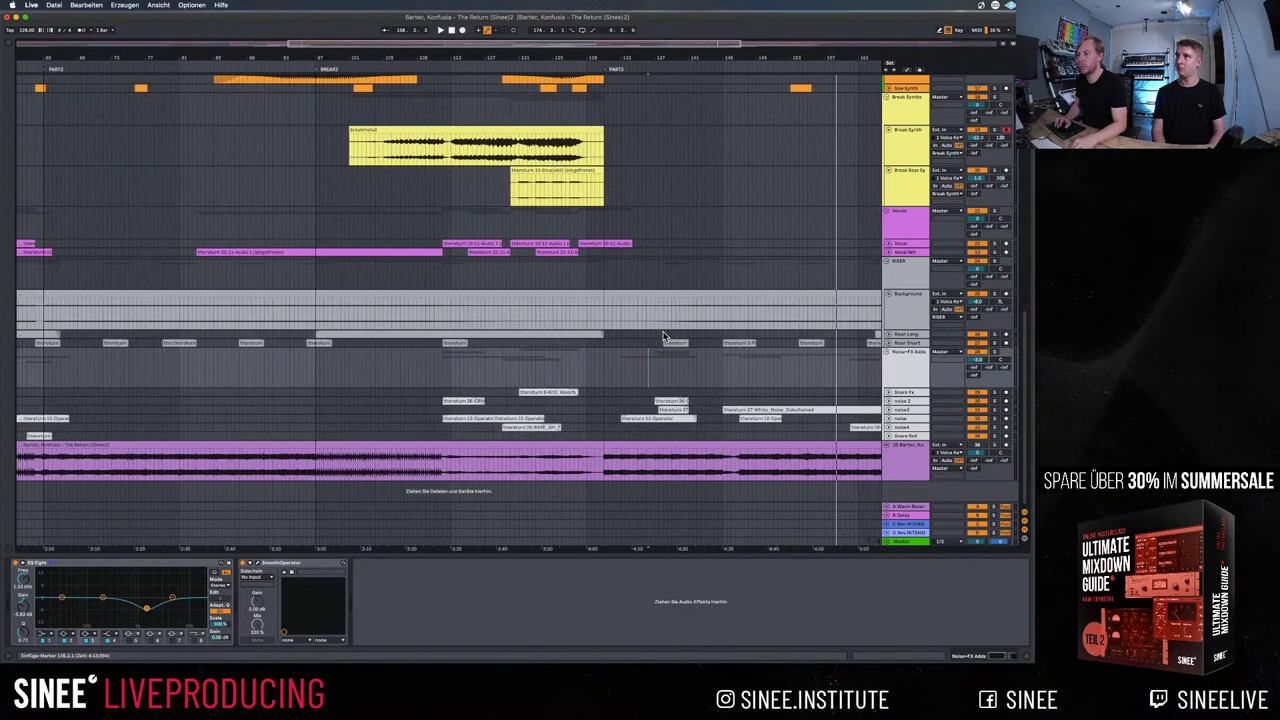
{"action": "scroll", "coordinate": [663, 337], "scroll_direction": "right", "scroll_amount": 5}
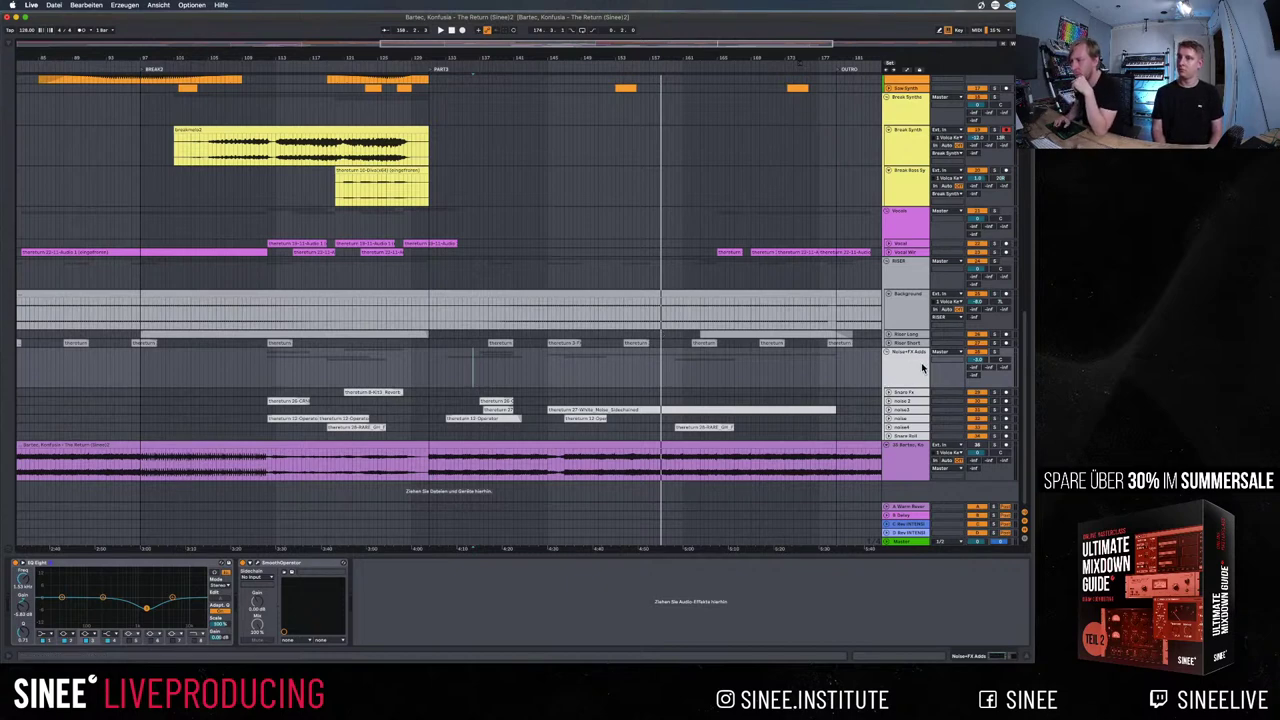
Deepen the mid cut in the Noise+FX Adds EQ Eight to about 7 dB and turn band 1 into a low cut
{"action": "left_click_drag", "start_coordinate": [146, 607], "coordinate": [147, 611]}
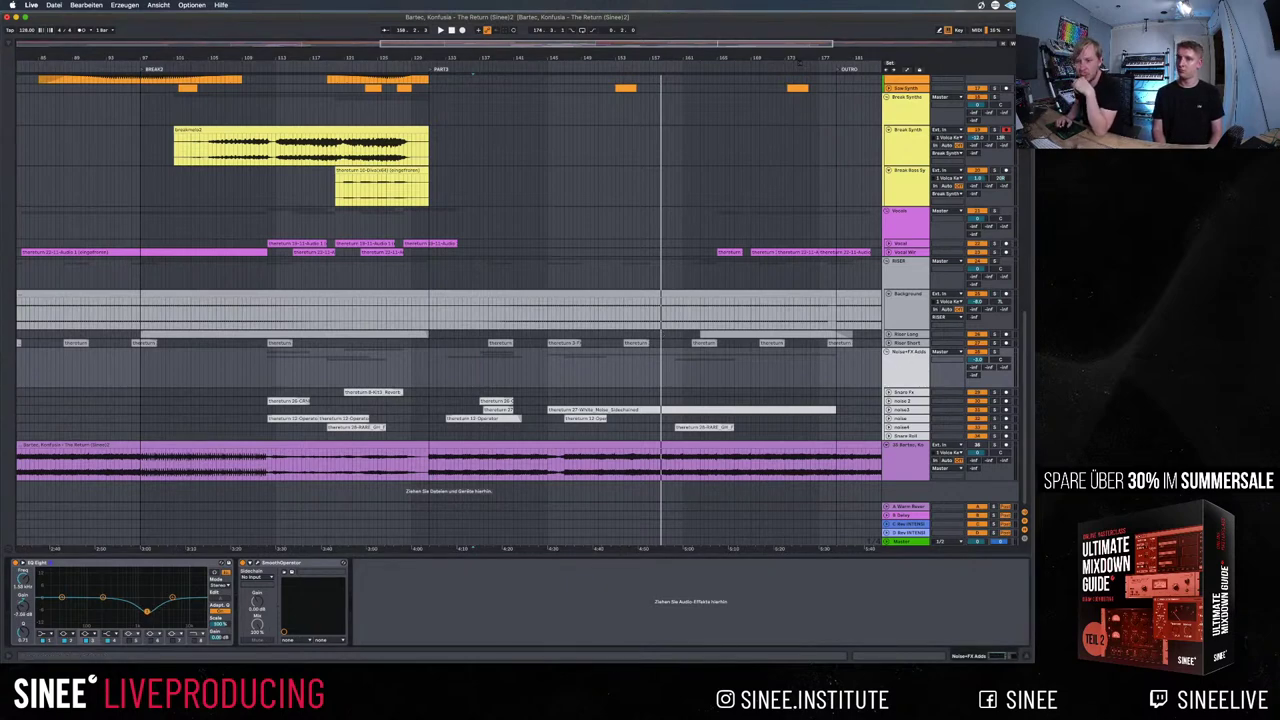
{"action": "left_click", "coordinate": [46, 633]}
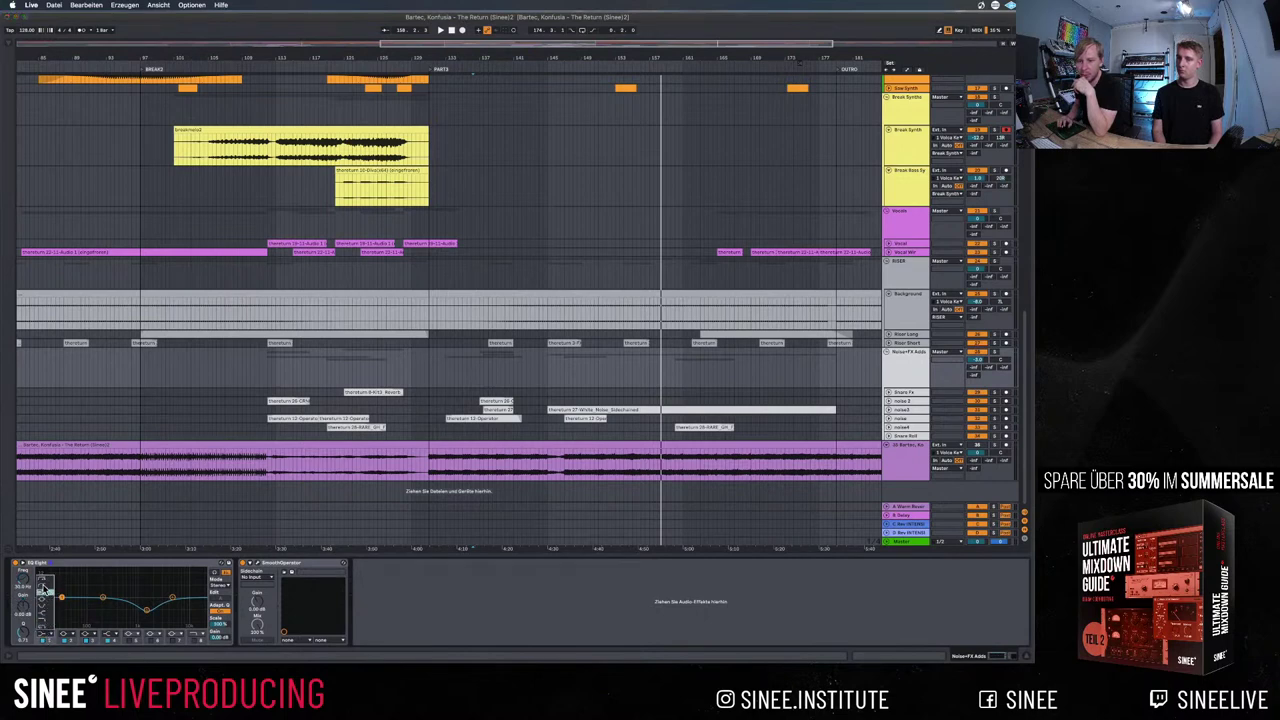
{"action": "left_click_drag", "start_coordinate": [72, 603], "coordinate": [78, 605]}
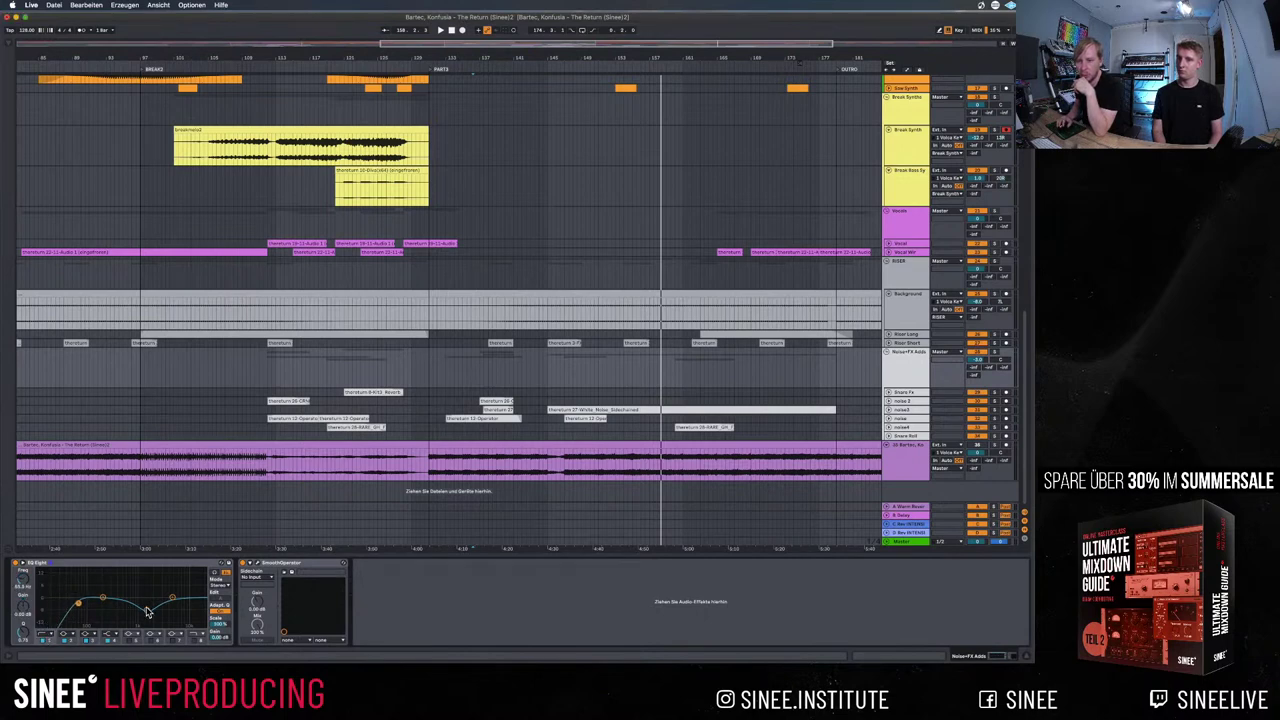
{"action": "left_click", "coordinate": [147, 610]}
{"action": "left_click_drag", "start_coordinate": [22, 625], "coordinate": [22, 630]}
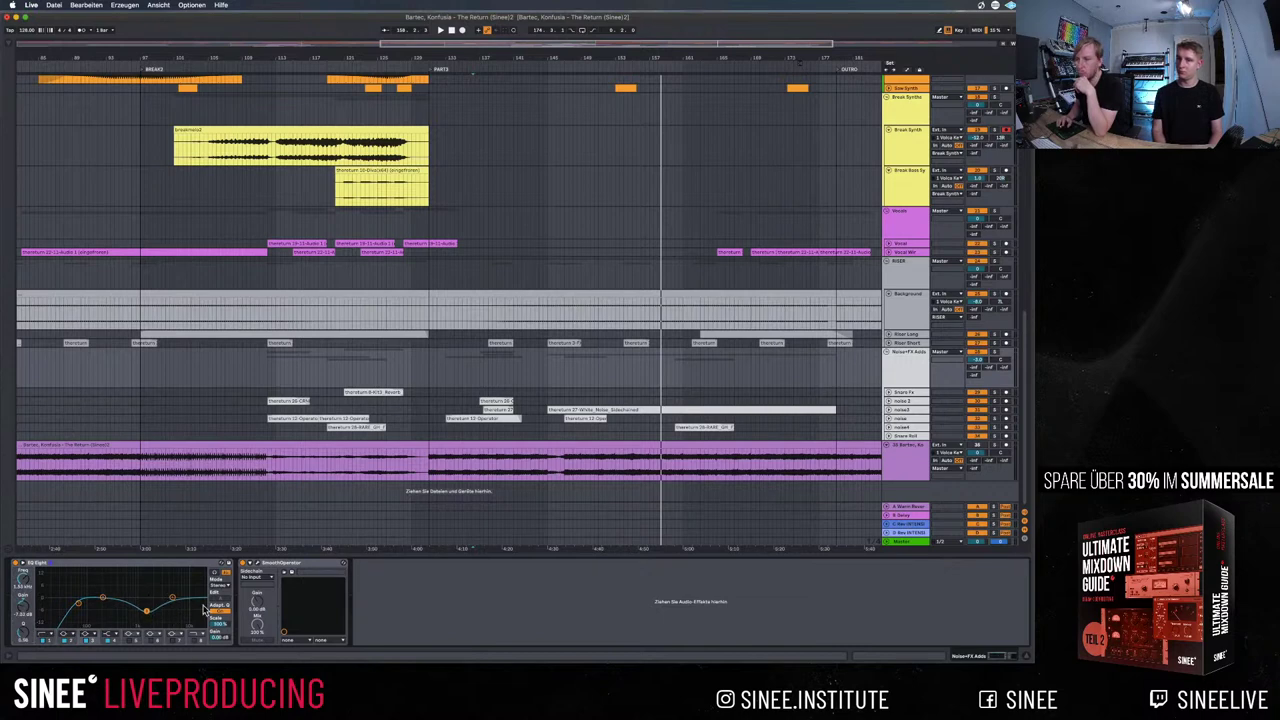
Check the device chains of the Background, Riser Long and Riser Short tracks and the RISER group
{"action": "left_click", "coordinate": [914, 305]}
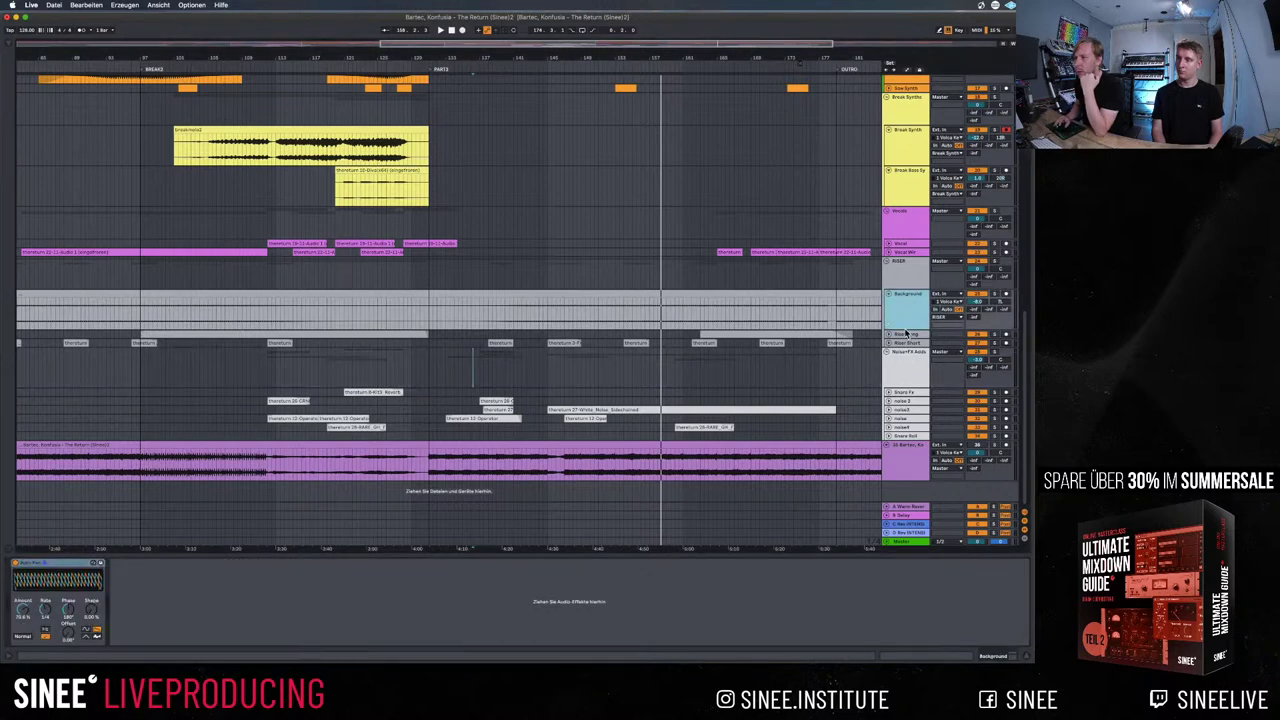
{"action": "left_click", "coordinate": [907, 334]}
{"action": "left_click", "coordinate": [905, 345]}
{"action": "left_click", "coordinate": [905, 336]}
{"action": "left_click", "coordinate": [906, 344]}
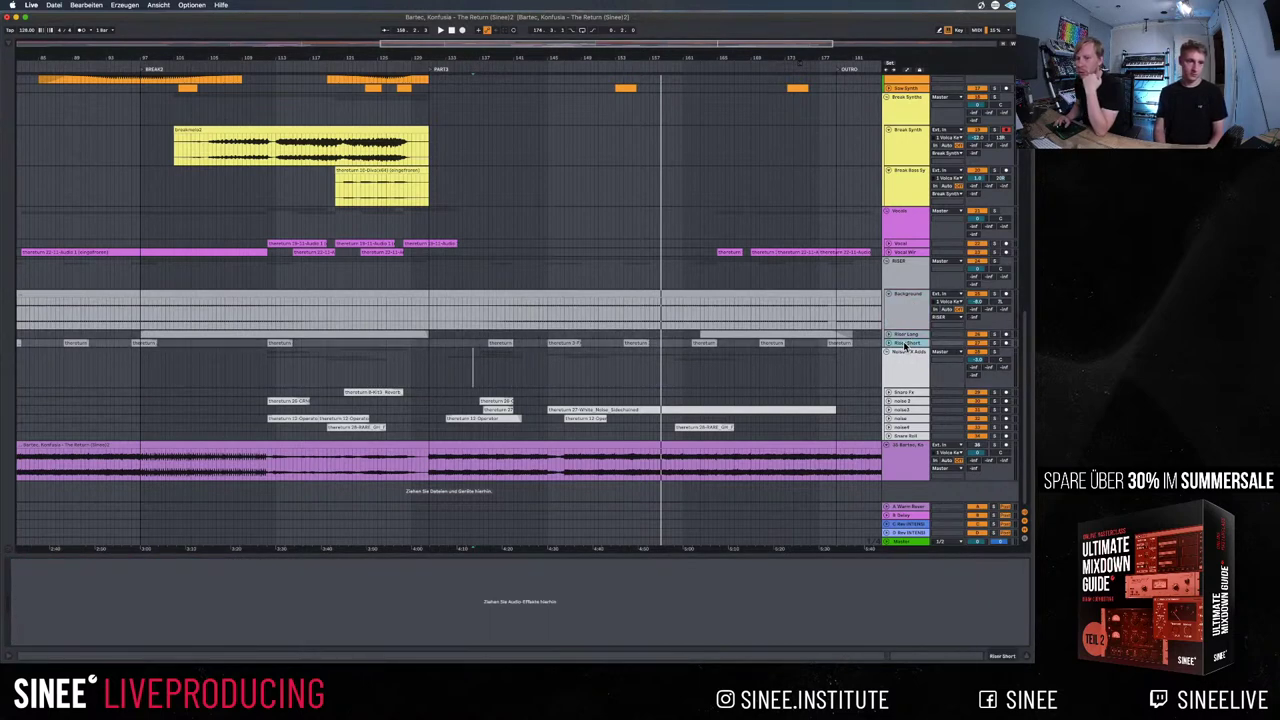
{"action": "left_click", "coordinate": [906, 336]}
{"action": "left_click", "coordinate": [906, 344]}
{"action": "left_click", "coordinate": [902, 285]}
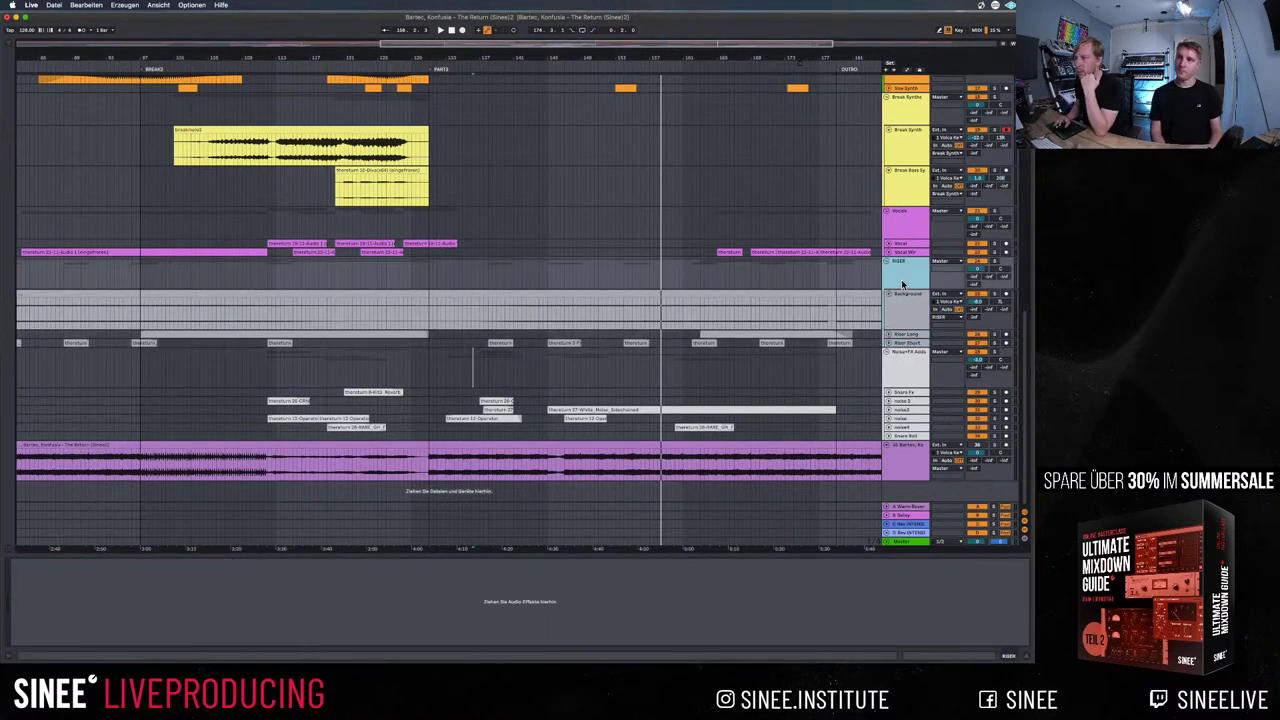
Solo the Vocals group and listen to the vocal clips in the break before PART3
{"action": "left_click", "coordinate": [900, 248]}
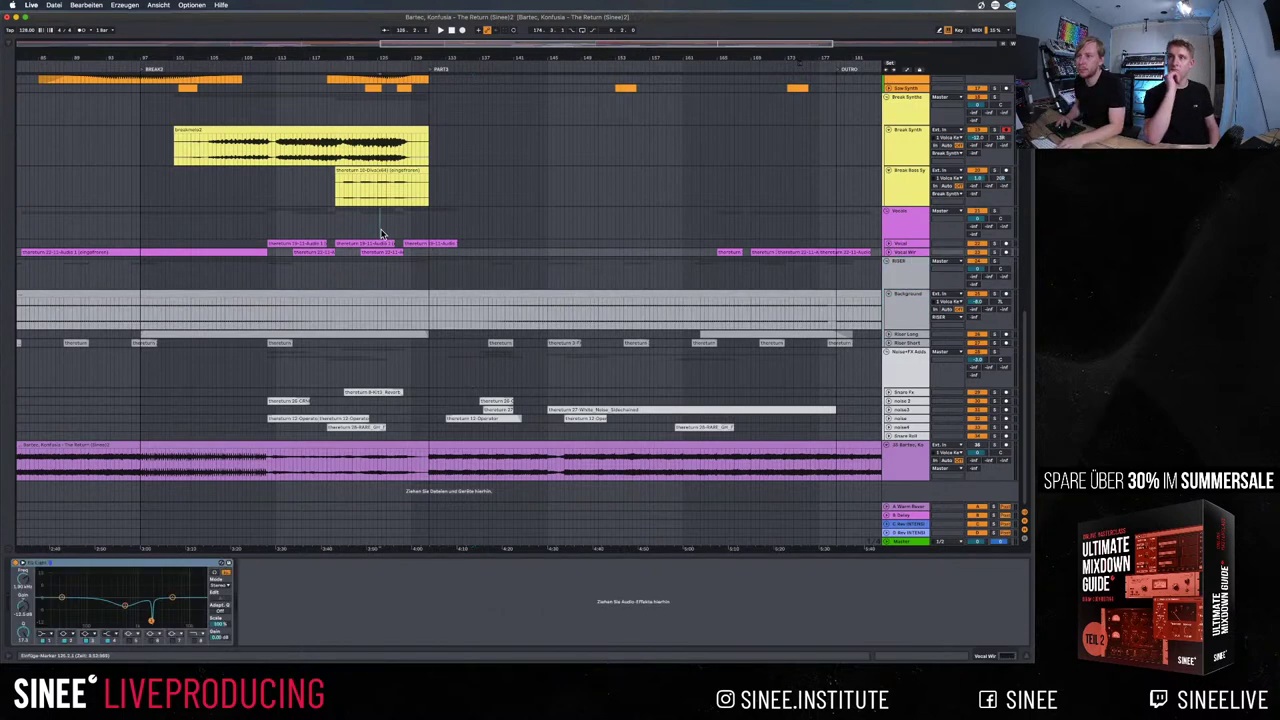
{"action": "left_click", "coordinate": [965, 228]}
{"action": "key", "text": "space"}
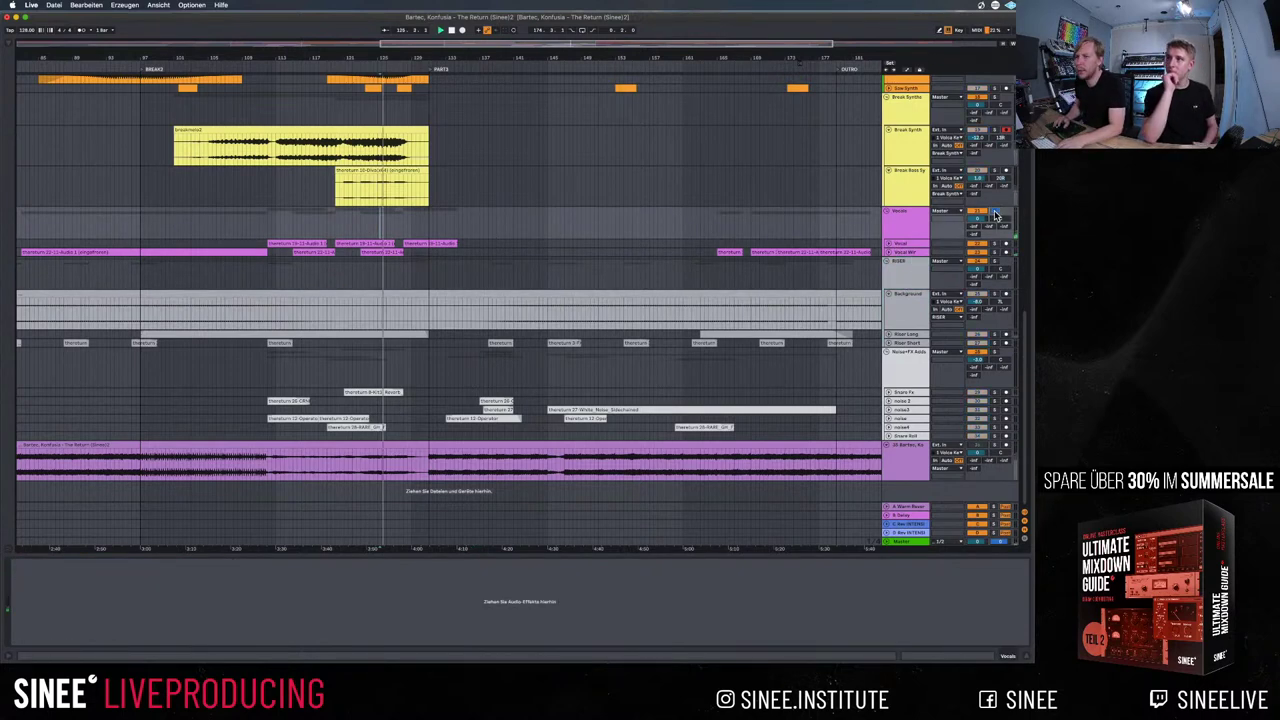
{"action": "left_click", "coordinate": [566, 232]}
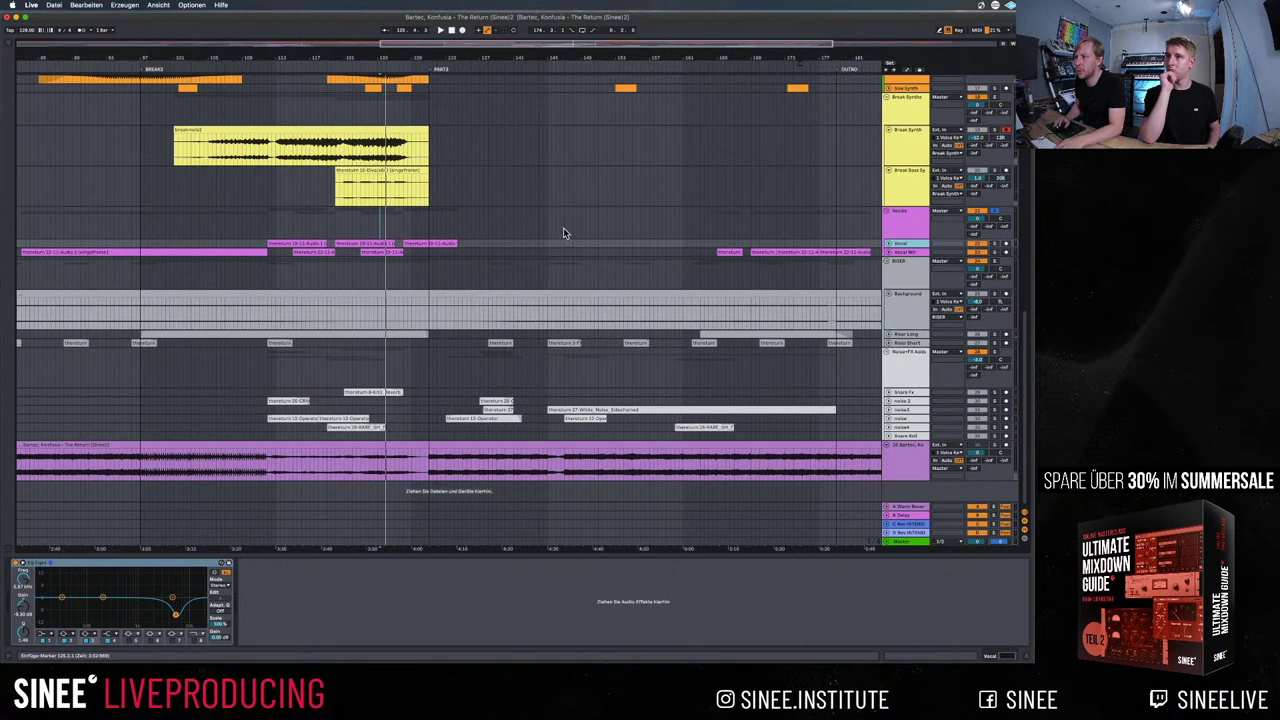
{"action": "left_click", "coordinate": [371, 243]}
{"action": "left_click", "coordinate": [913, 247]}
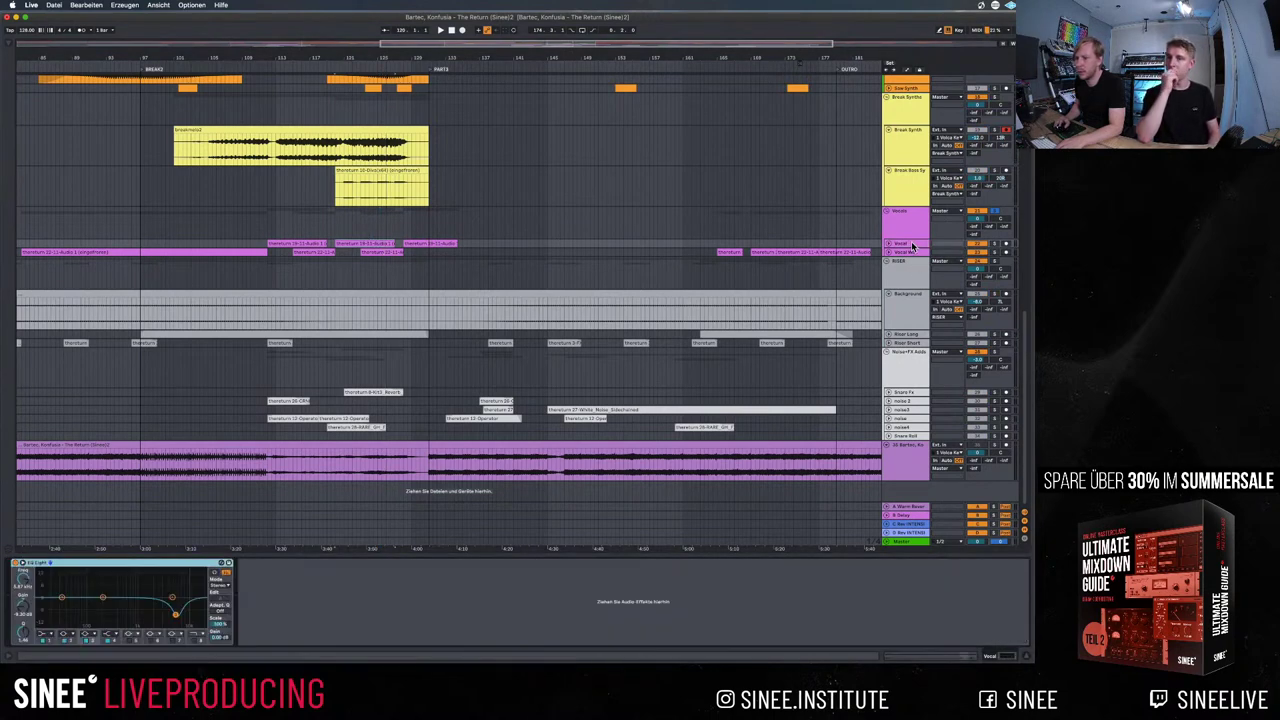
{"action": "key", "text": "space"}
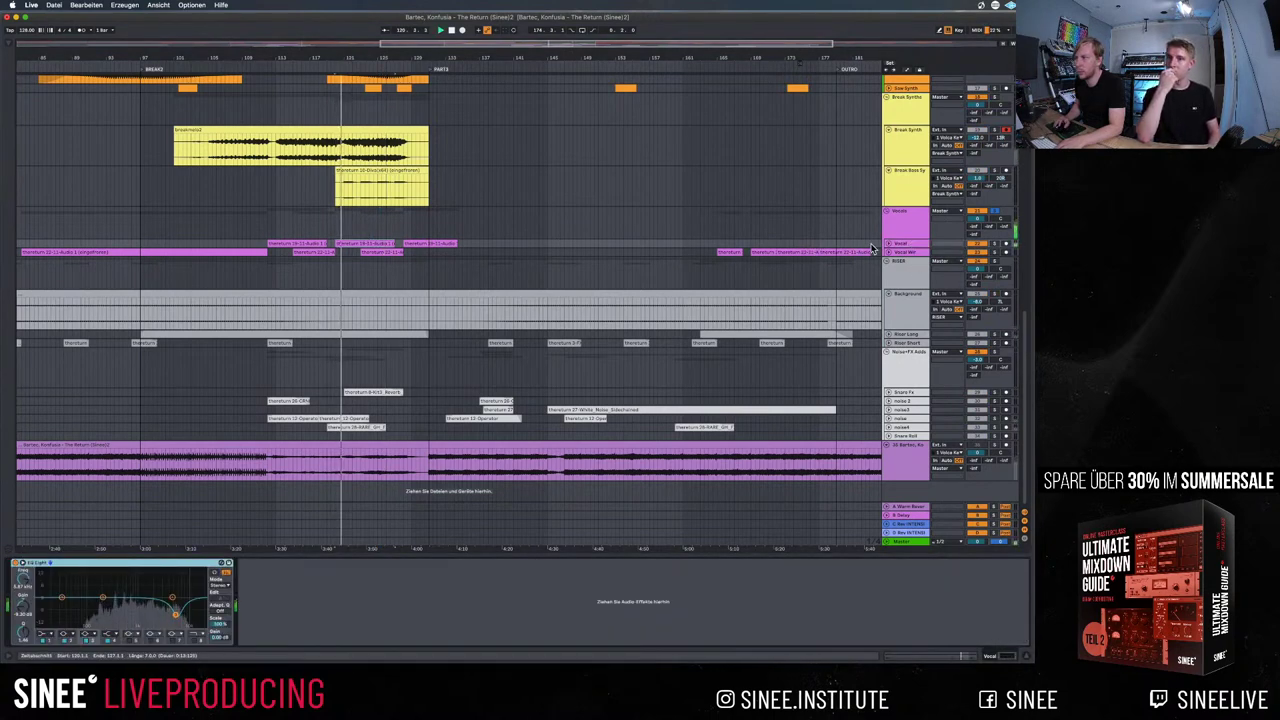
{"action": "key", "text": "space"}
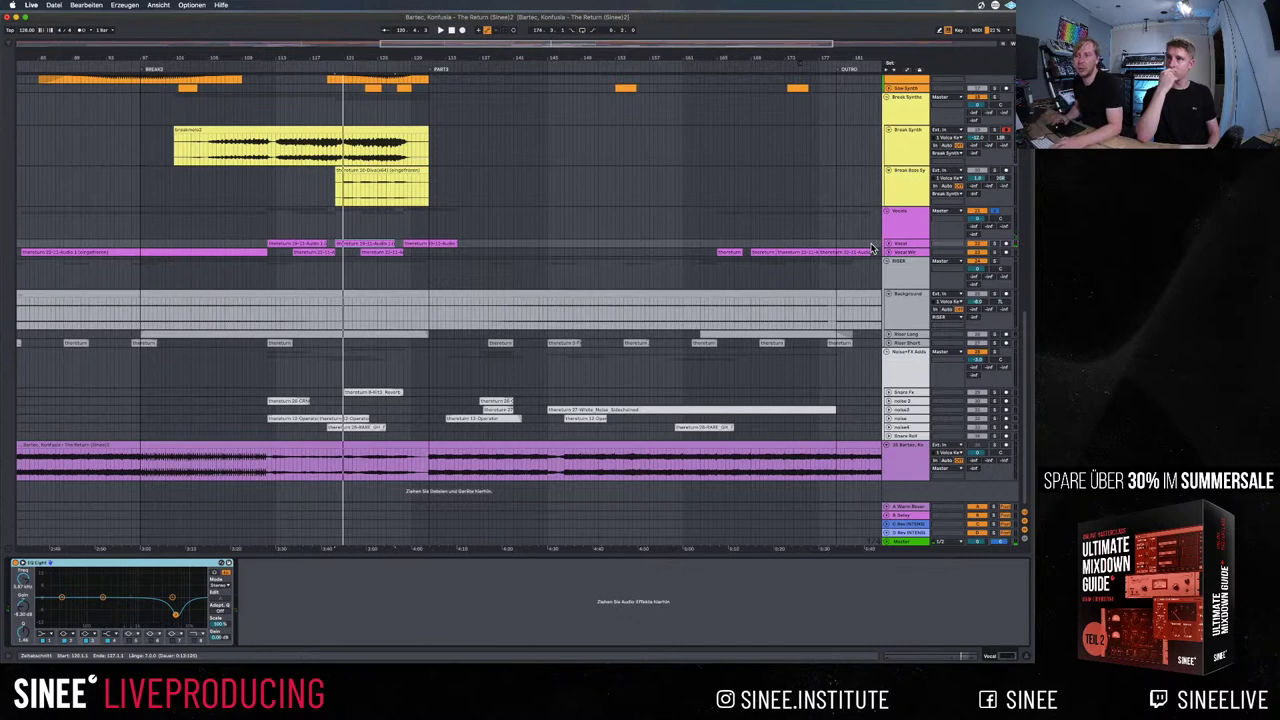
Search the plug-ins for "smooth" and load SmoothOperator on the Vocals group
{"action": "left_click", "coordinate": [893, 226]}
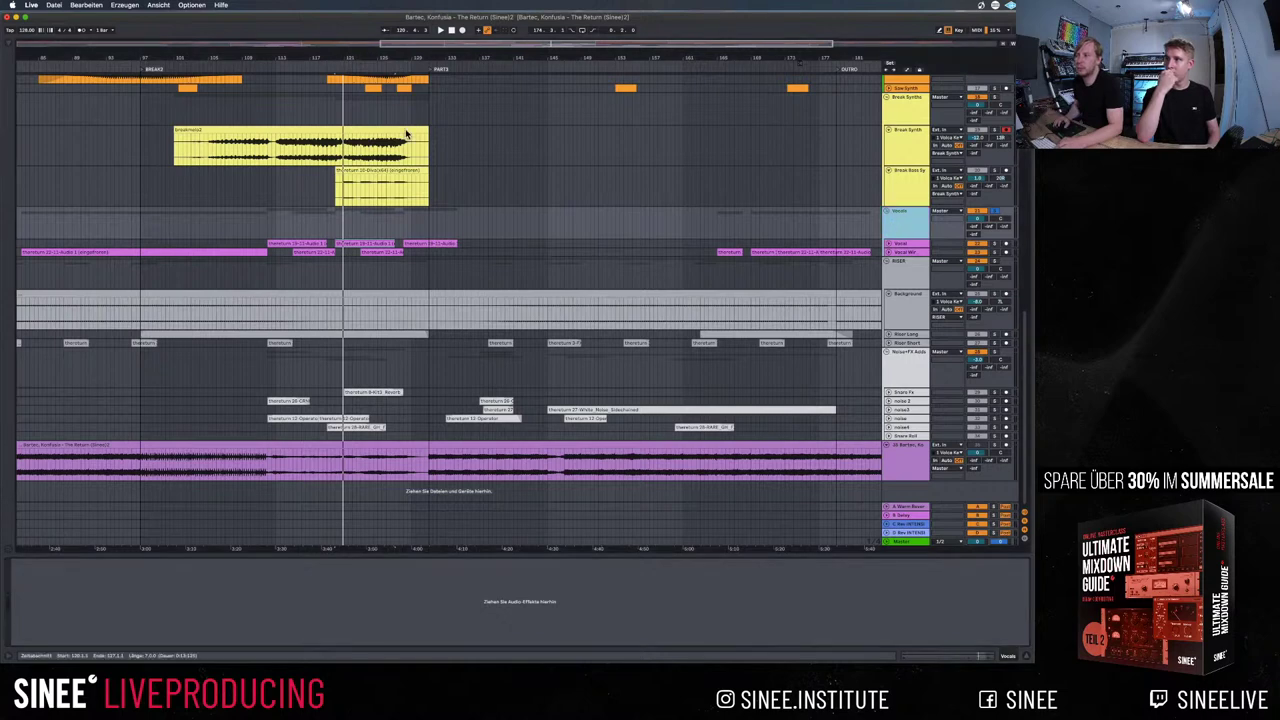
{"action": "left_click", "coordinate": [4, 33]}
{"action": "left_click", "coordinate": [8, 45]}
{"action": "left_click", "coordinate": [38, 48]}
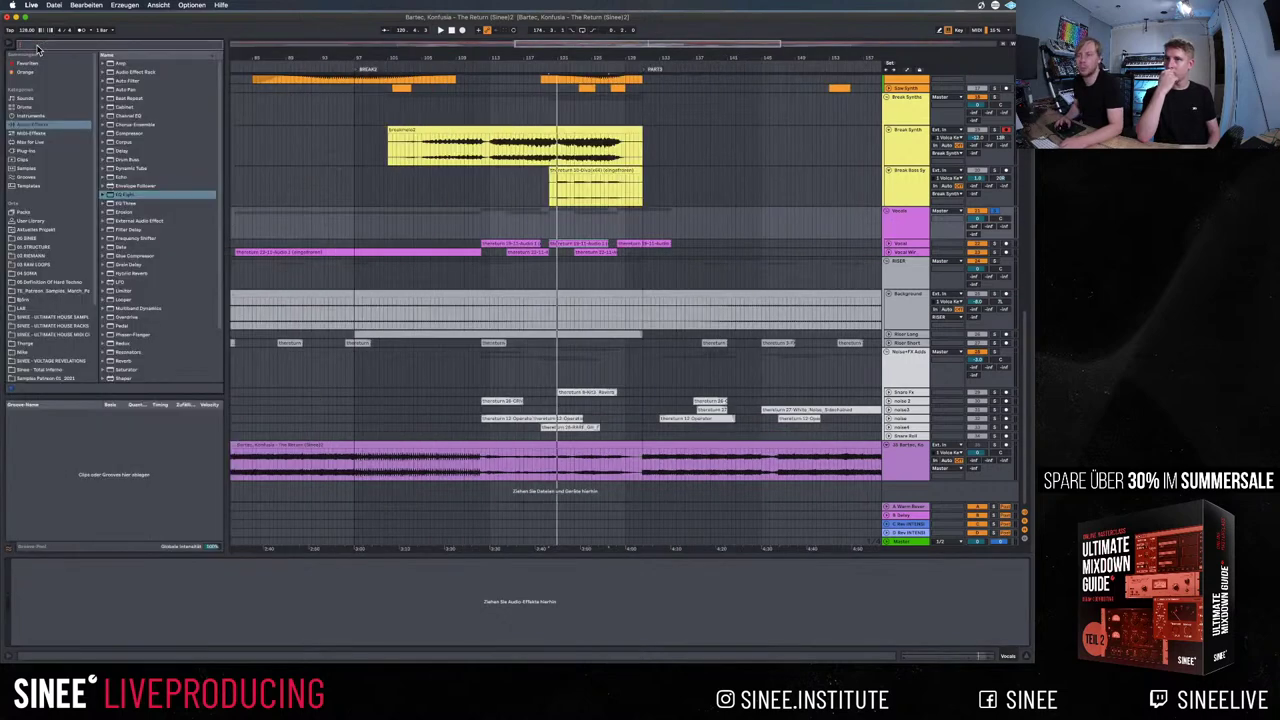
{"action": "type", "text": "smooth"}
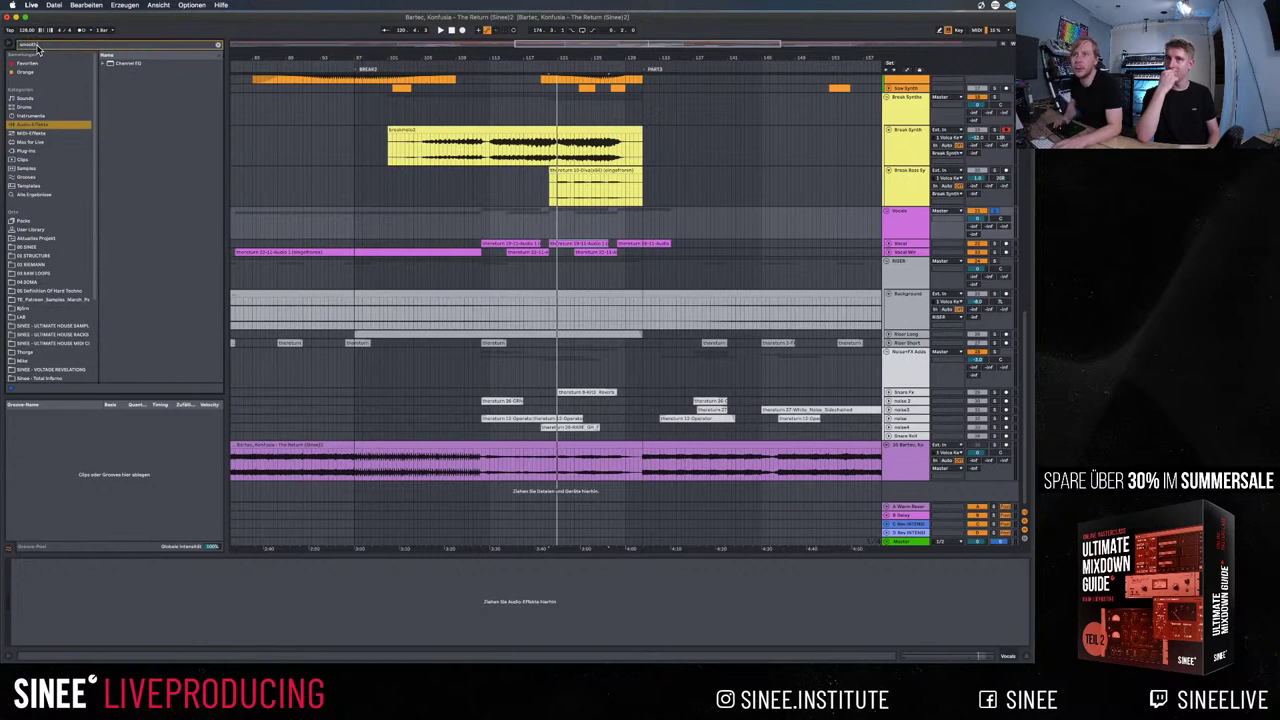
{"action": "left_click", "coordinate": [30, 152]}
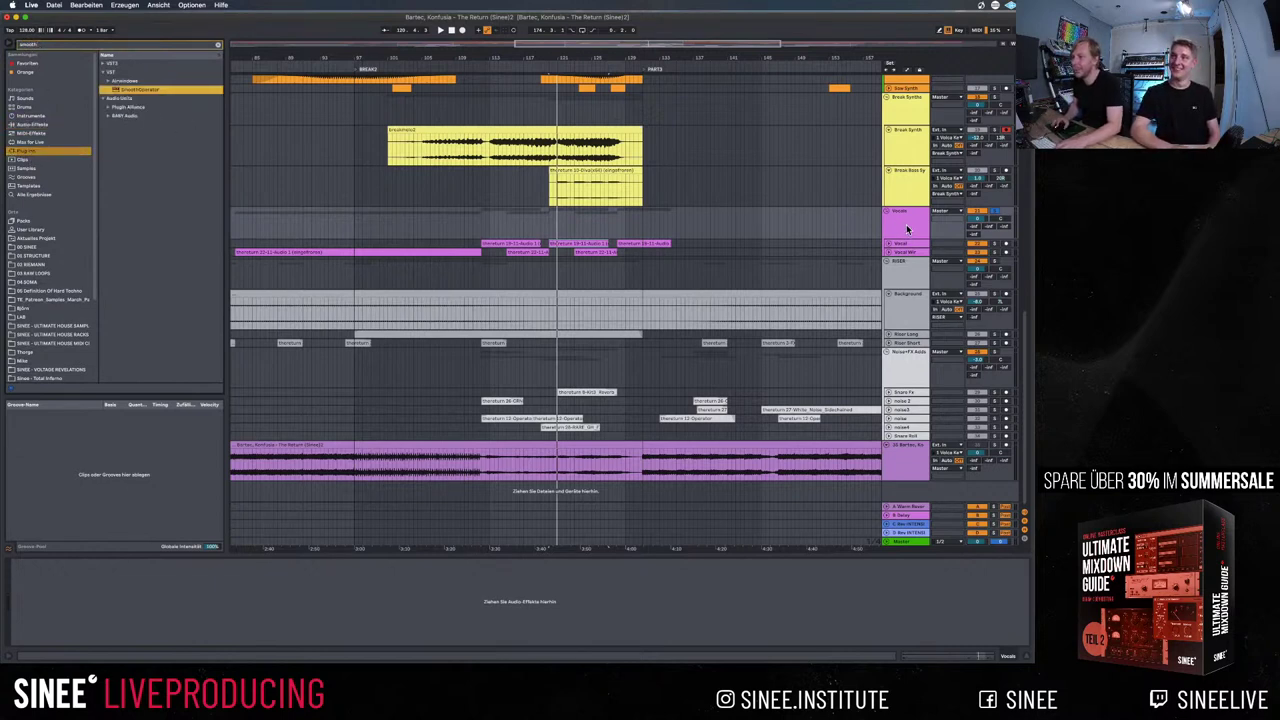
{"action": "key", "text": "Return"}
During playback, lower SmoothOperator's whole threshold curve on the vocals and leave its high-end node slightly below the rest
{"action": "key", "text": "space"}
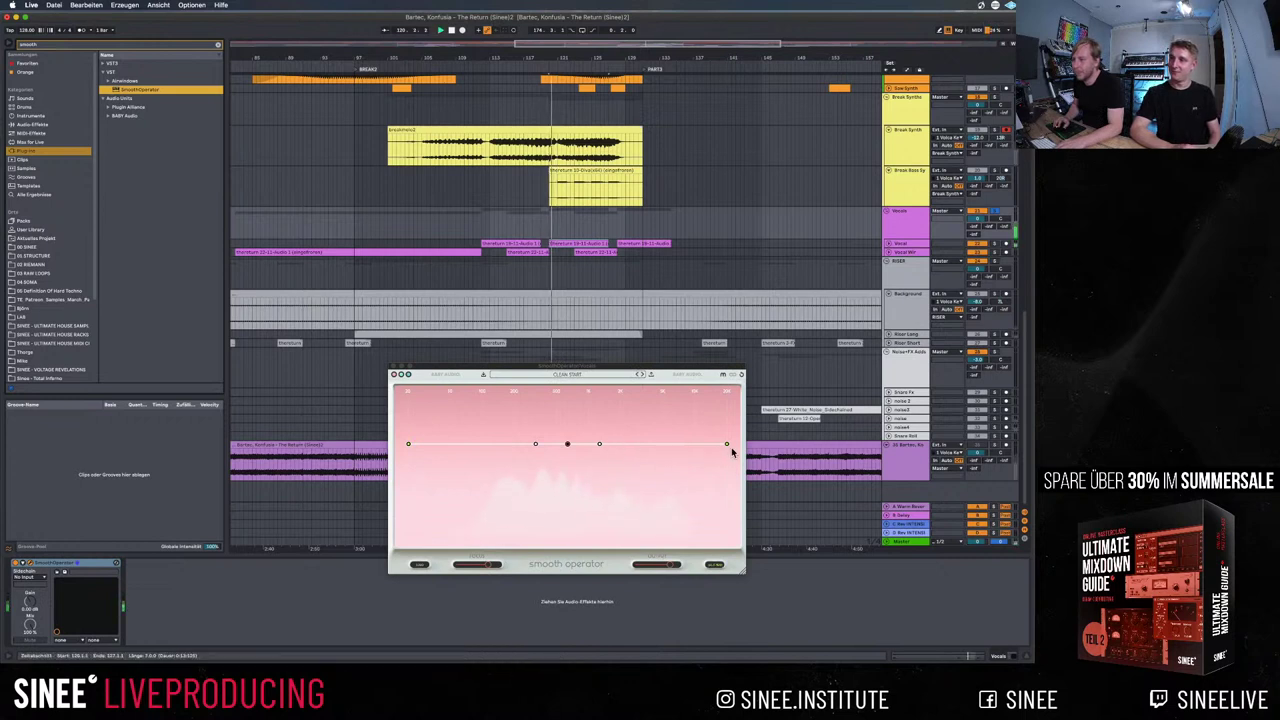
{"action": "left_click_drag", "start_coordinate": [727, 446], "coordinate": [727, 512]}
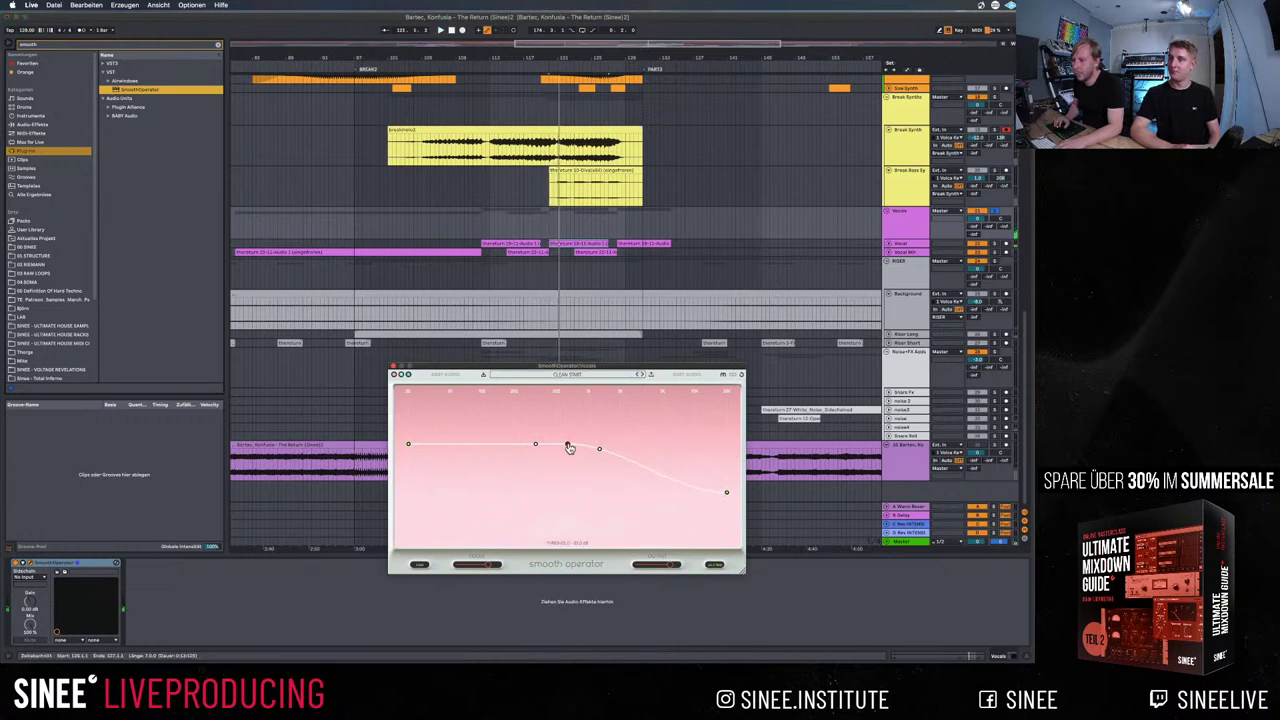
{"action": "left_click_drag", "start_coordinate": [567, 444], "coordinate": [570, 474]}
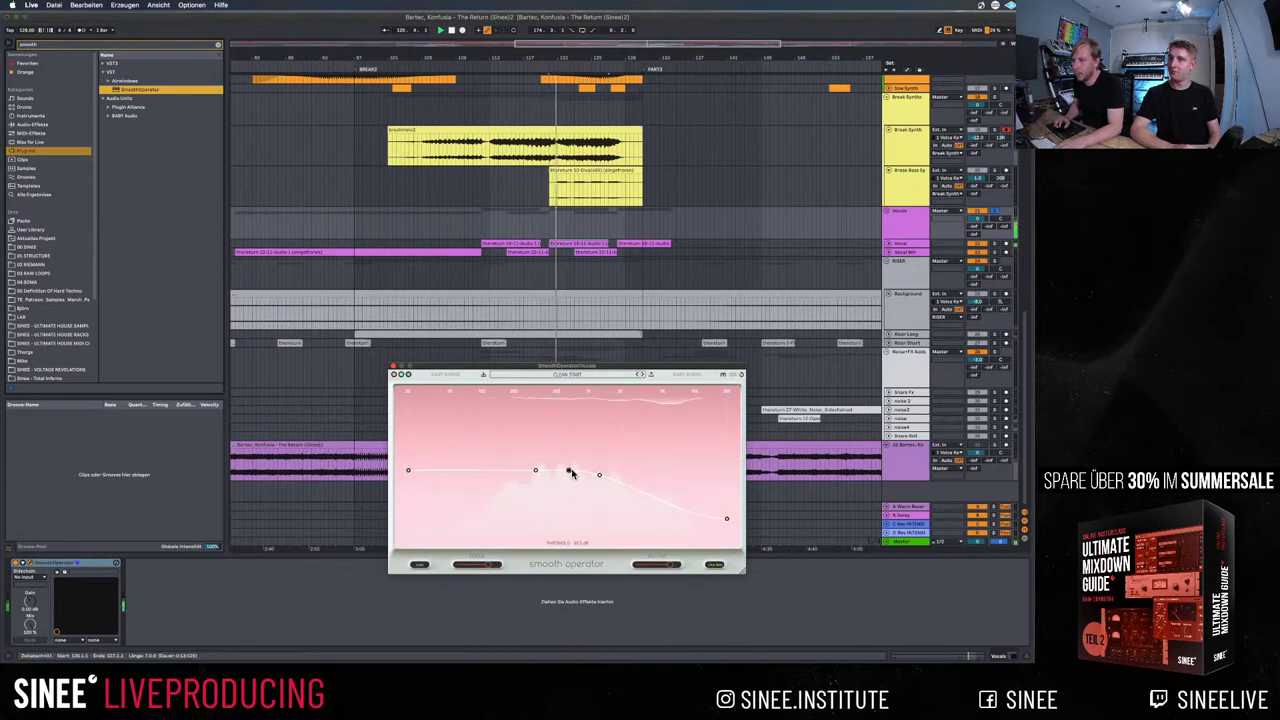
{"action": "left_click_drag", "start_coordinate": [729, 522], "coordinate": [730, 483]}
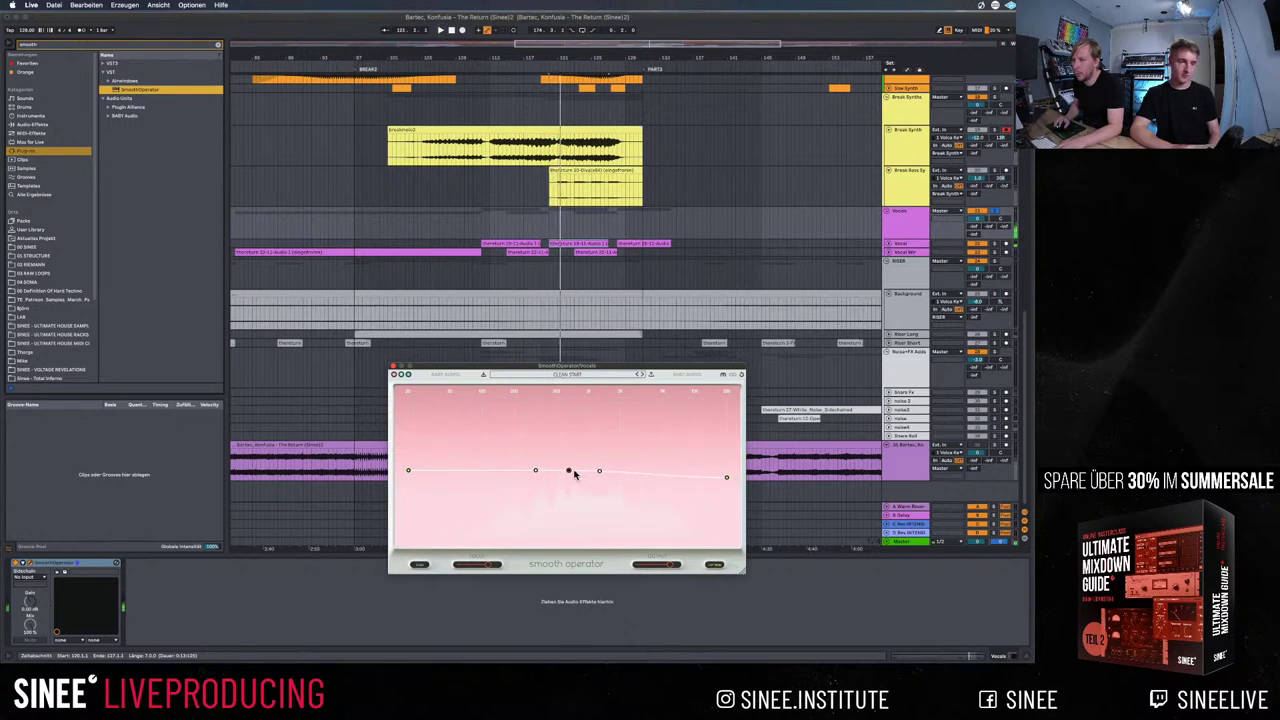
{"action": "left_click_drag", "start_coordinate": [569, 471], "coordinate": [571, 476]}
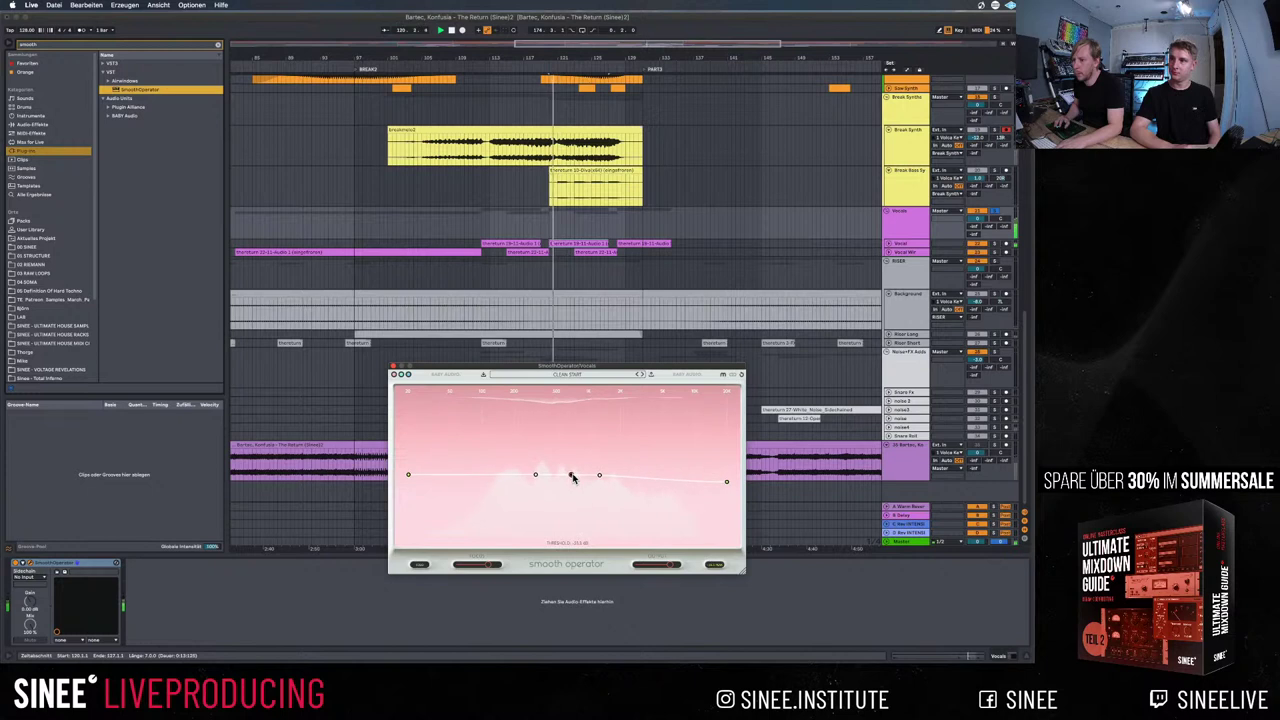
Toggle SmoothOperator's bypass for comparison and play the soloed vocals from about bar 114
{"action": "left_click", "coordinate": [16, 565]}
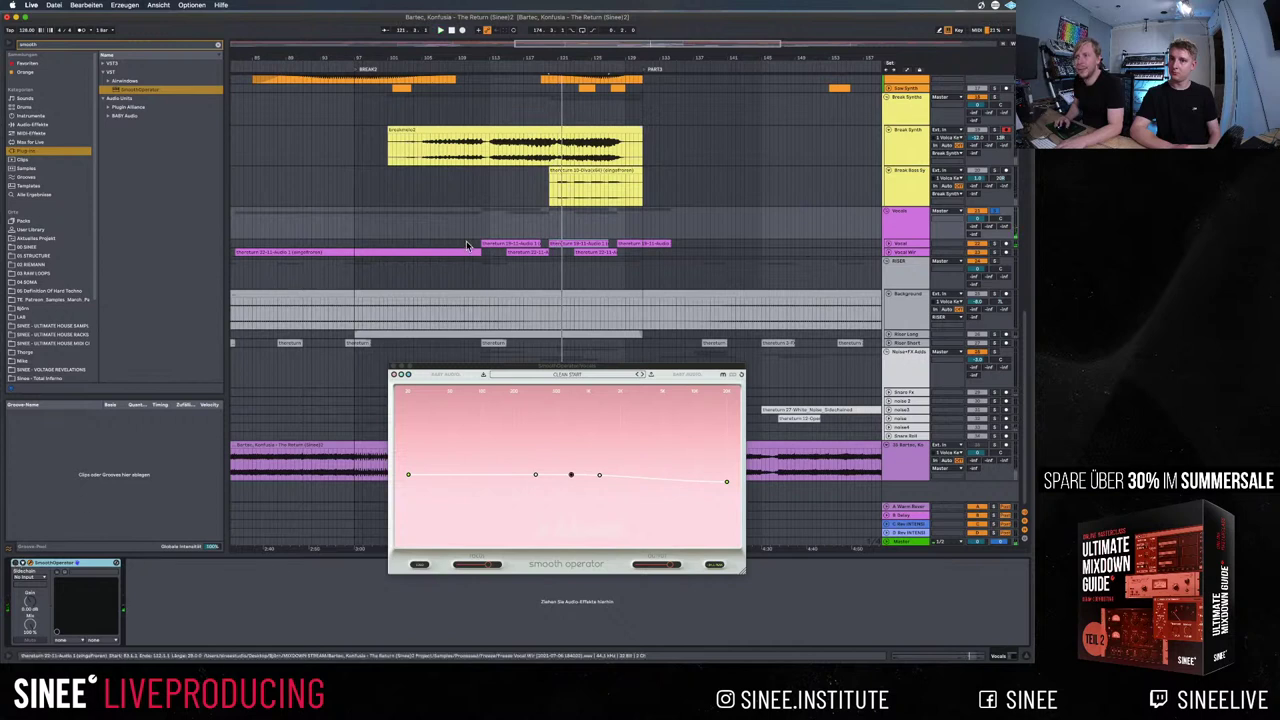
{"action": "left_click", "coordinate": [505, 227]}
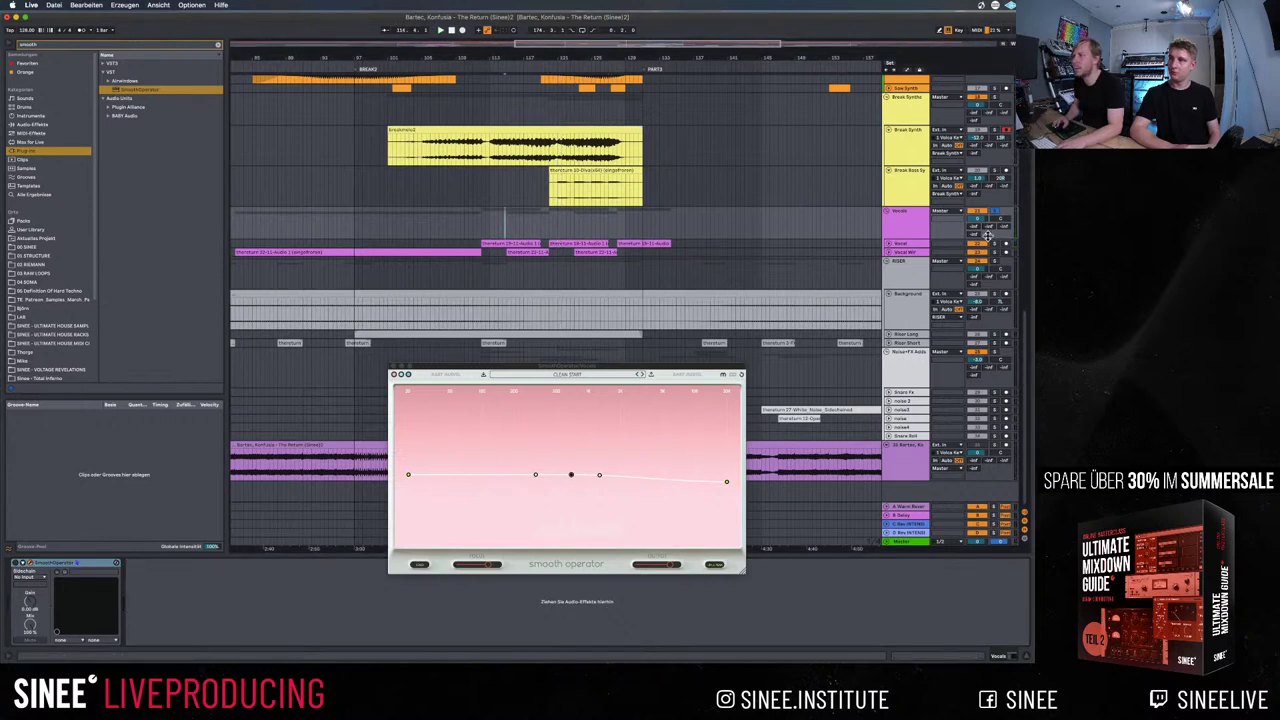
{"action": "key", "text": "space"}
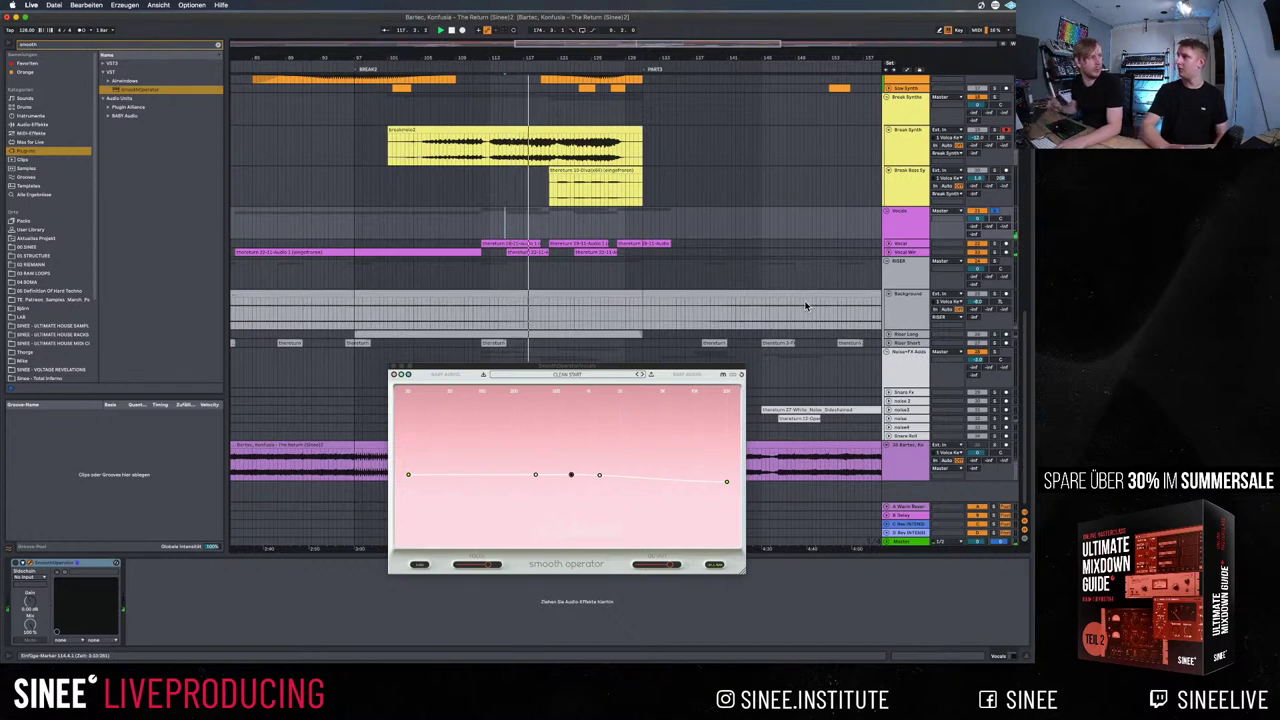
Add a second EQ Eight after the existing one on the Vocal track and close the SmoothOperator window
{"action": "left_click", "coordinate": [857, 262]}
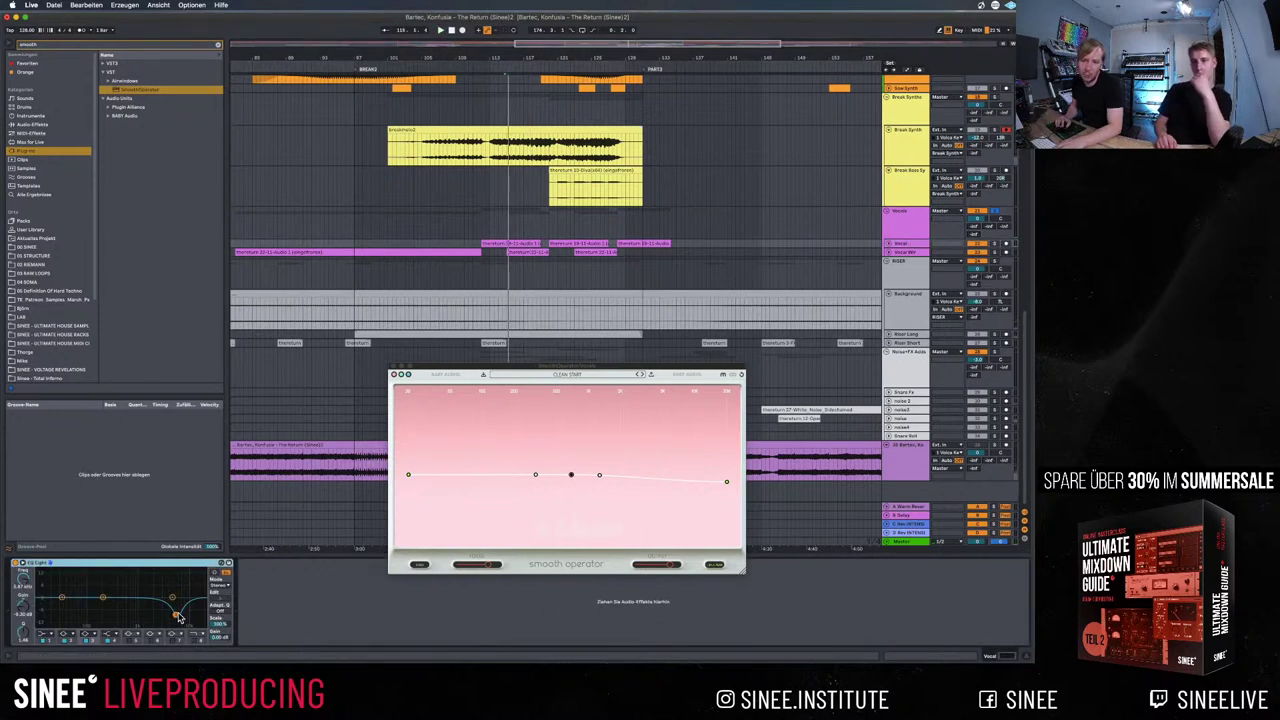
{"action": "left_click", "coordinate": [219, 47]}
{"action": "left_click", "coordinate": [47, 125]}
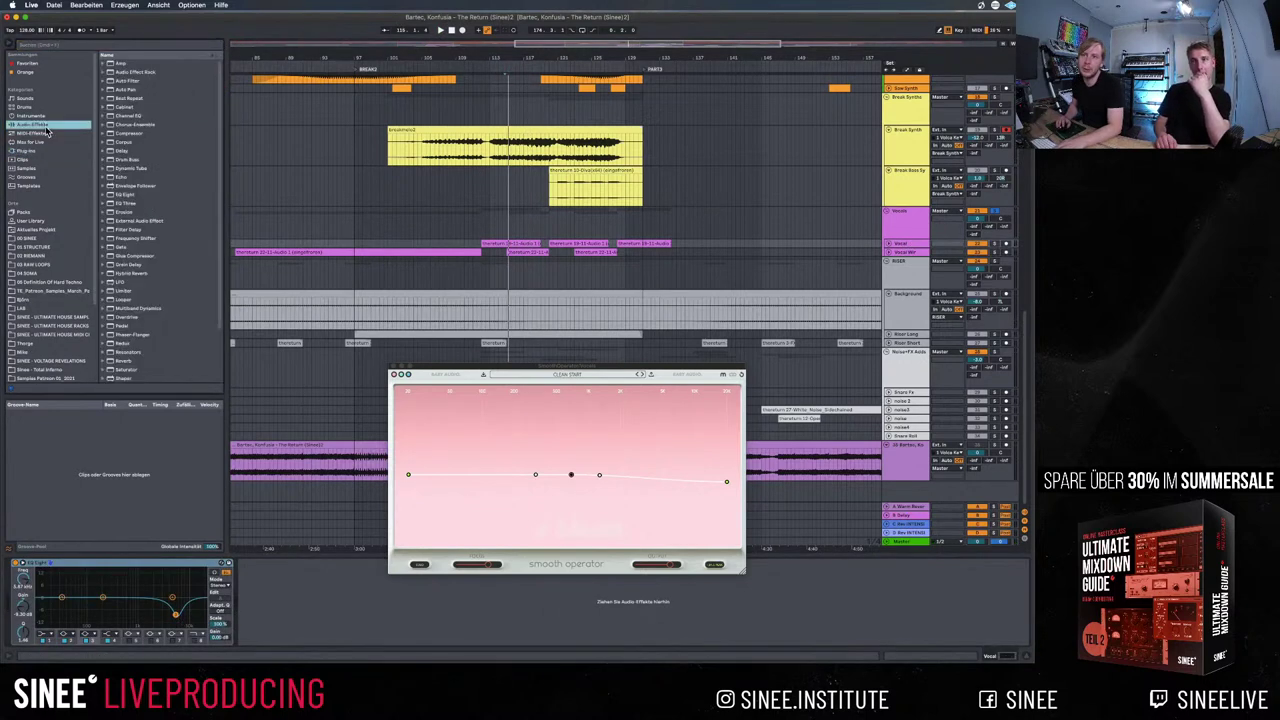
{"action": "left_click_drag", "start_coordinate": [128, 203], "coordinate": [258, 598]}
{"action": "left_click", "coordinate": [394, 372]}
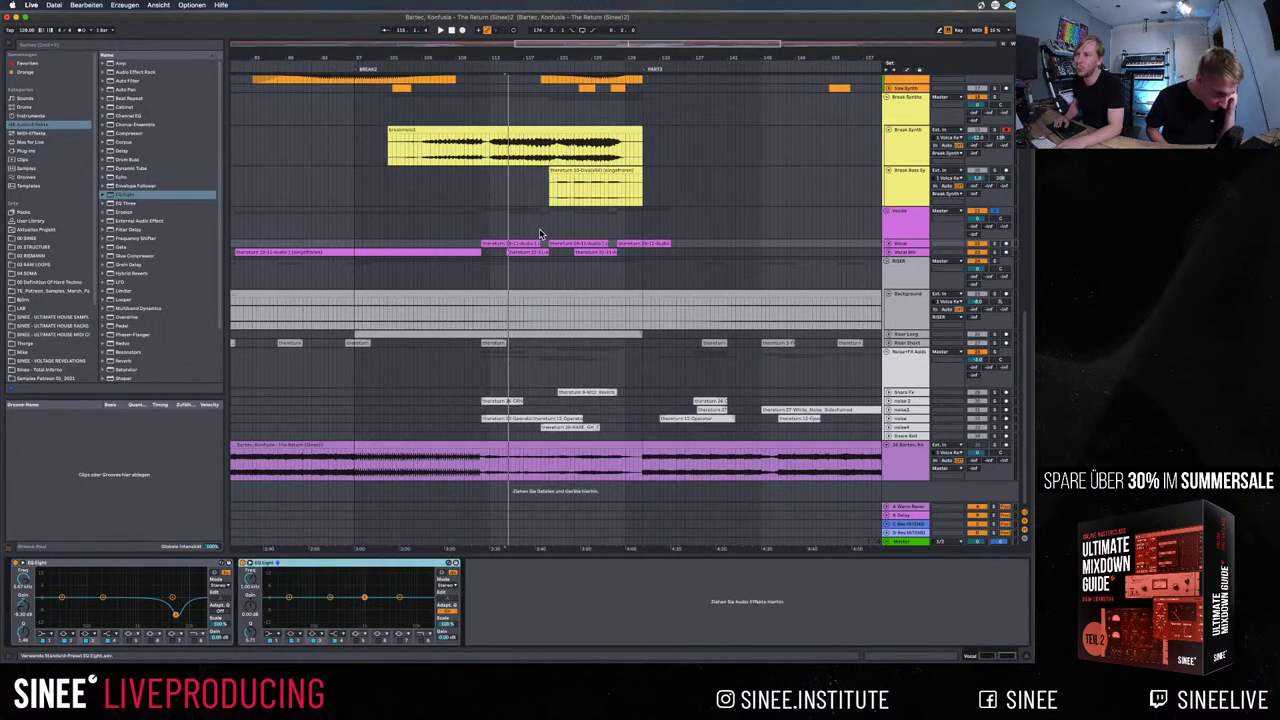
Loop a short section of the Vocals group in the break after BREAK2 and play it
{"action": "left_click_drag", "start_coordinate": [540, 234], "coordinate": [511, 237]}
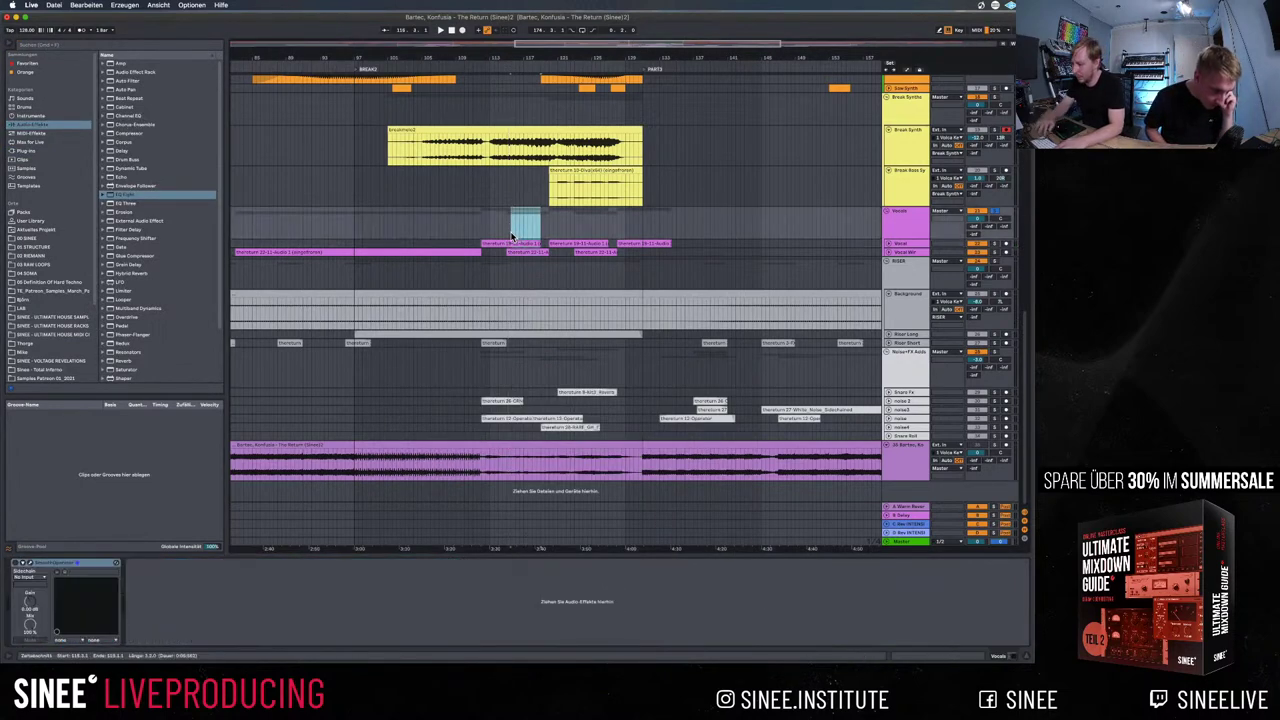
{"action": "key", "text": "space"}
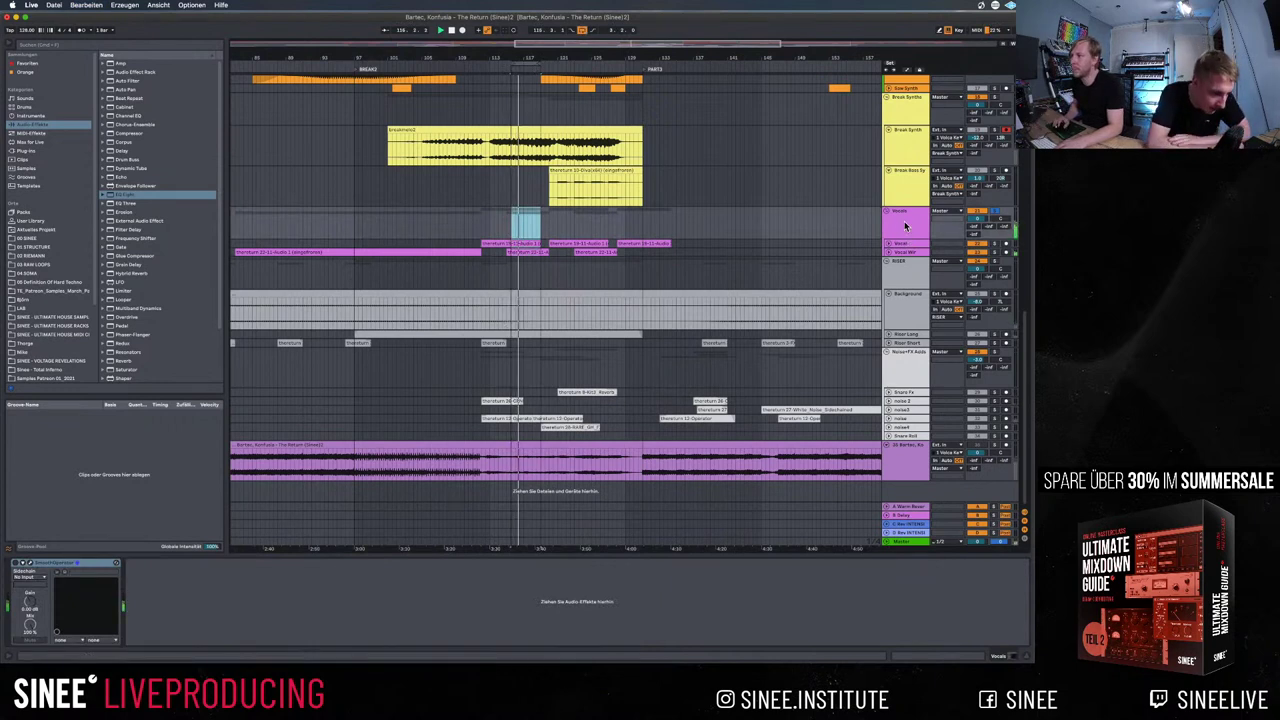
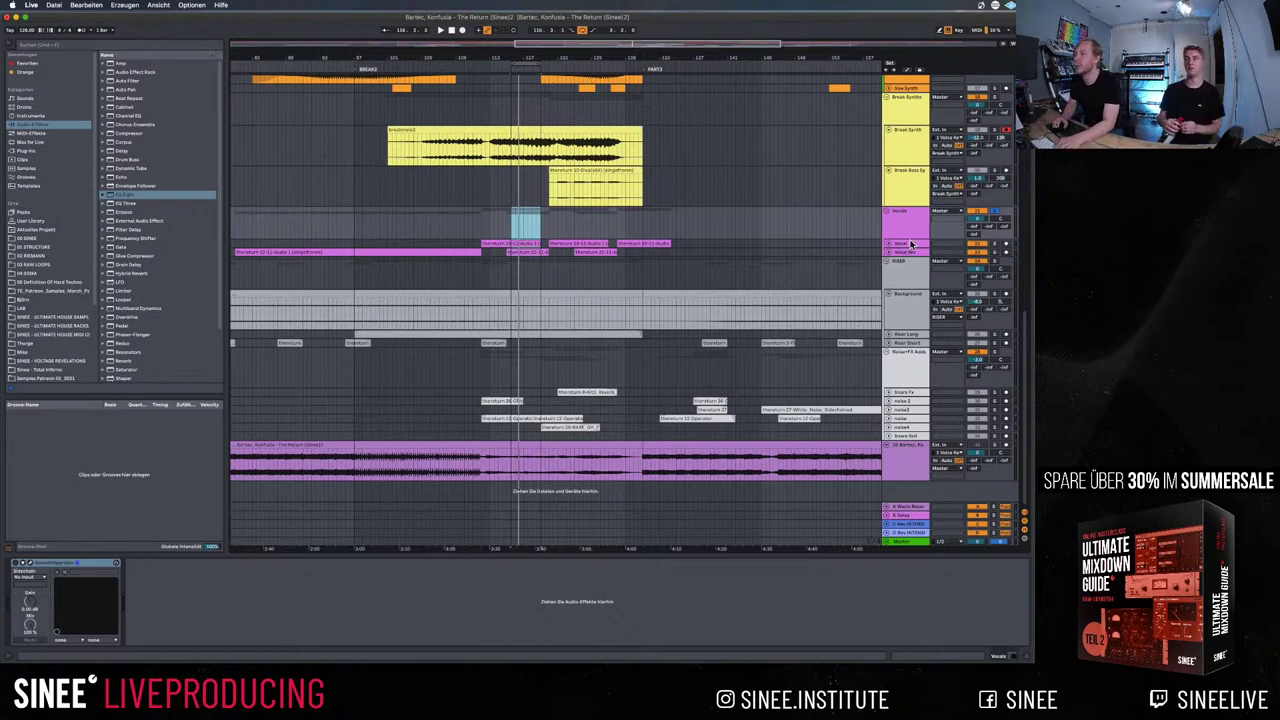
Show the enlarged curve display of the Vocal track's second EQ Eight and unfold the Vocal and Vocal Wir tracks
{"action": "left_click", "coordinate": [910, 245]}
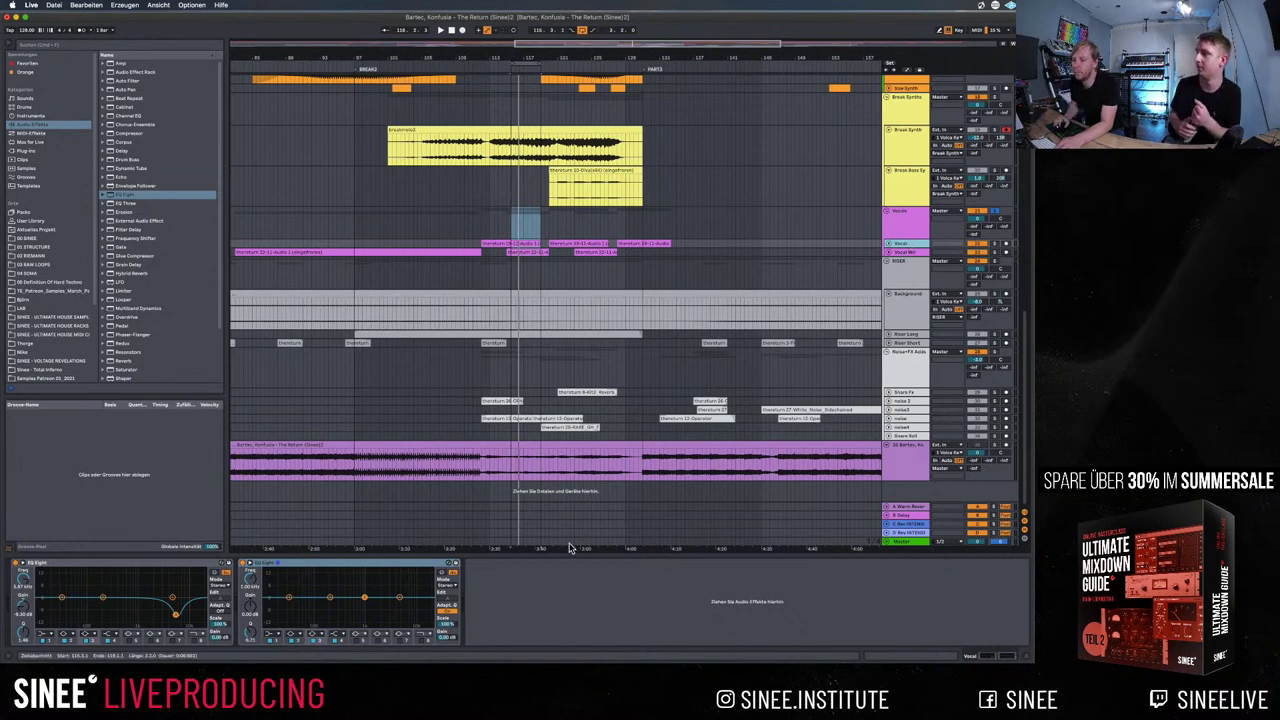
{"action": "left_click", "coordinate": [252, 566]}
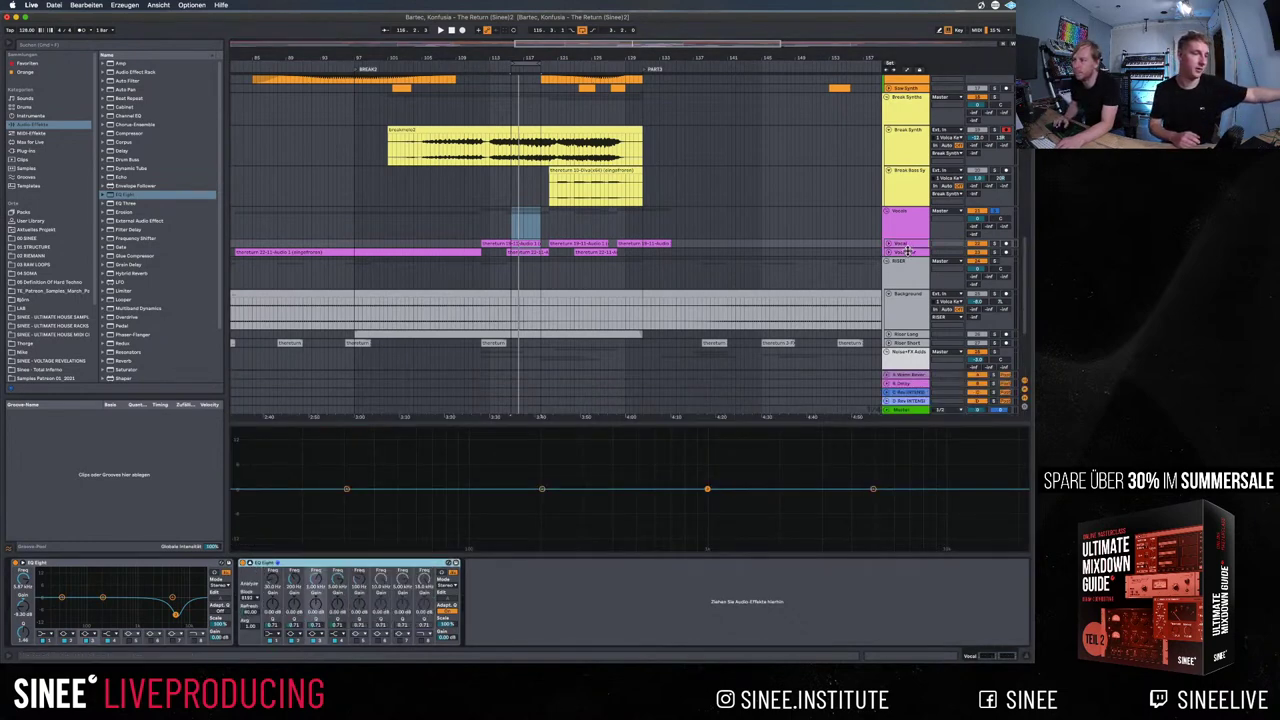
{"action": "key", "text": "space"}
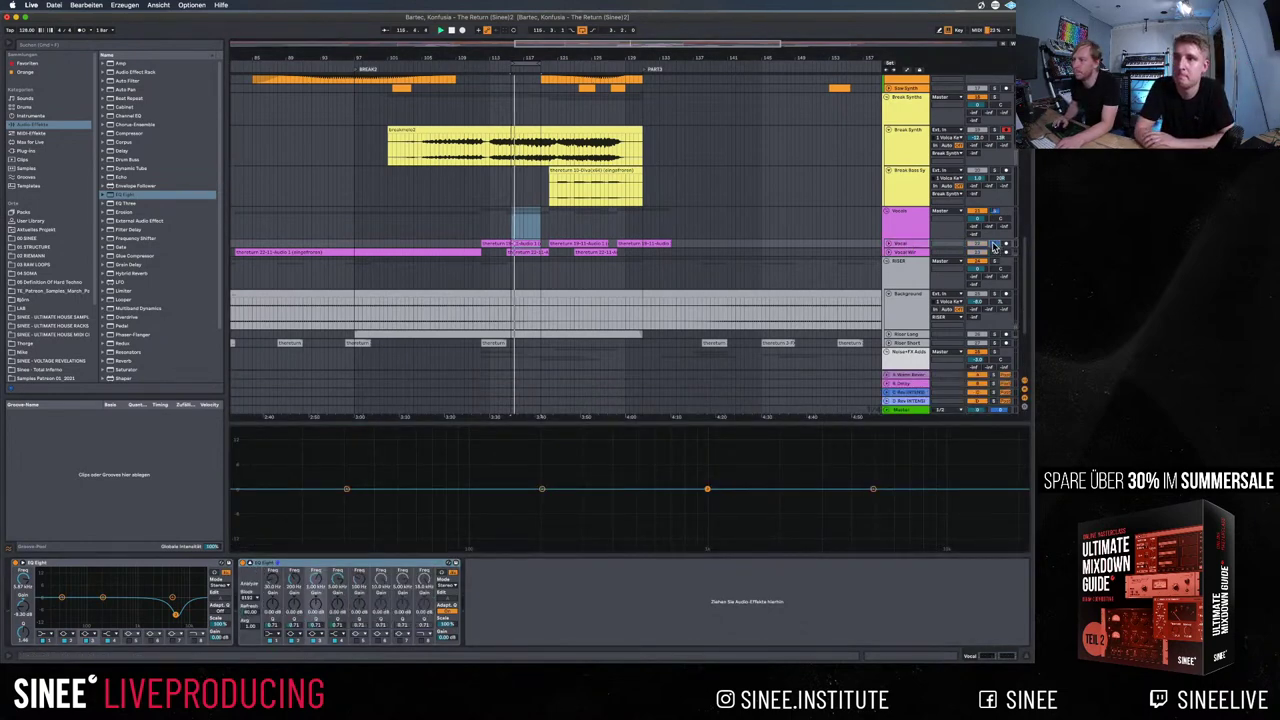
{"action": "left_click", "coordinate": [888, 246]}
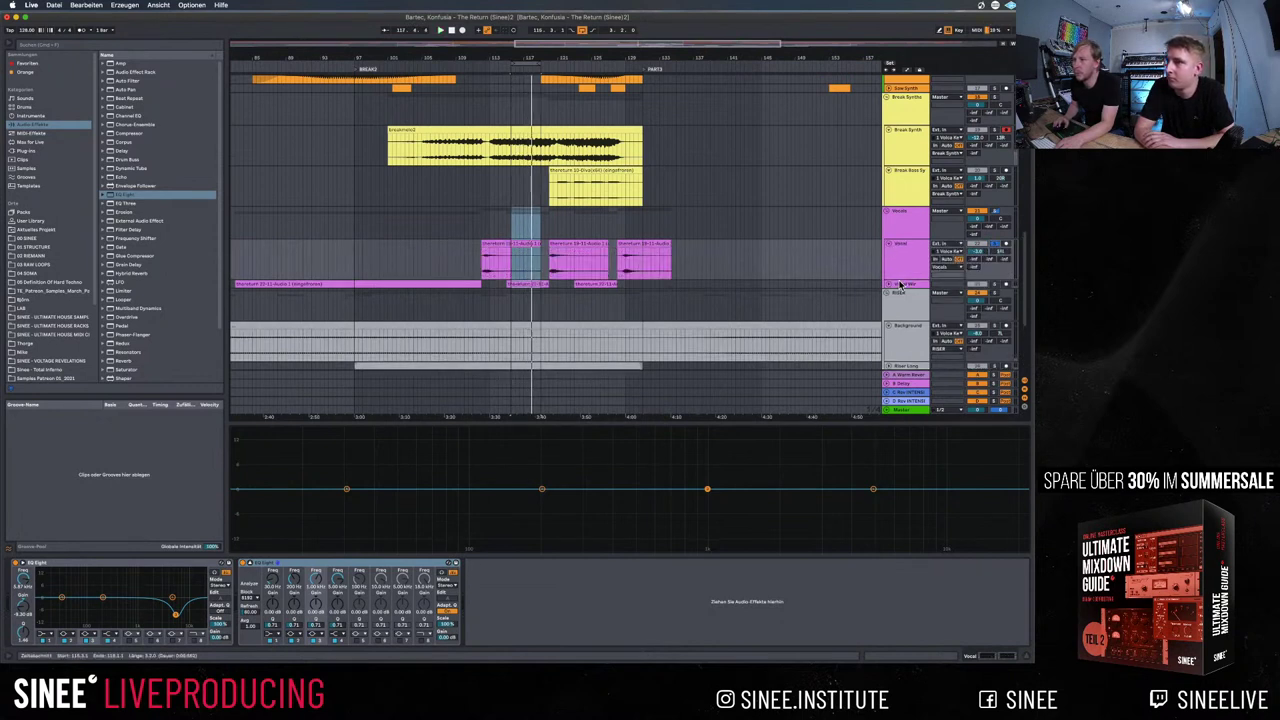
{"action": "left_click", "coordinate": [887, 285]}
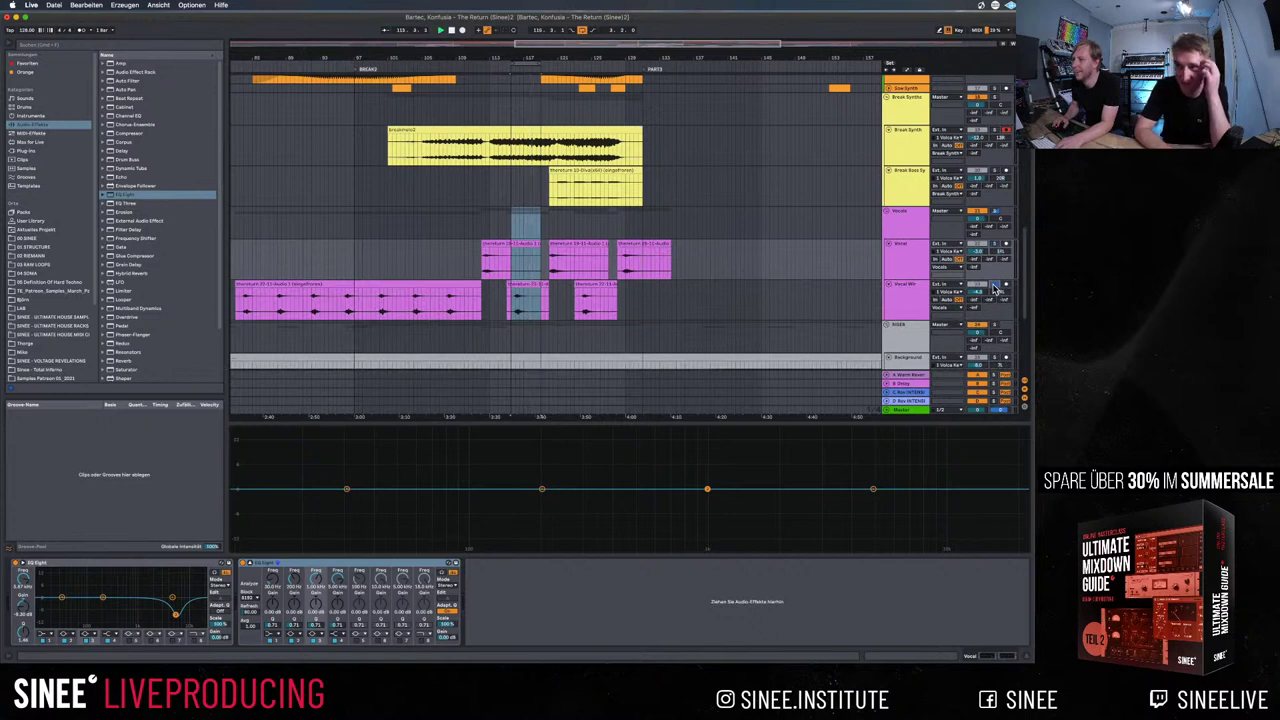
Audition the Vocal Wir and Vocal tracks in solo, playing the Vocal clip from about bar 113
{"action": "left_click", "coordinate": [909, 288]}
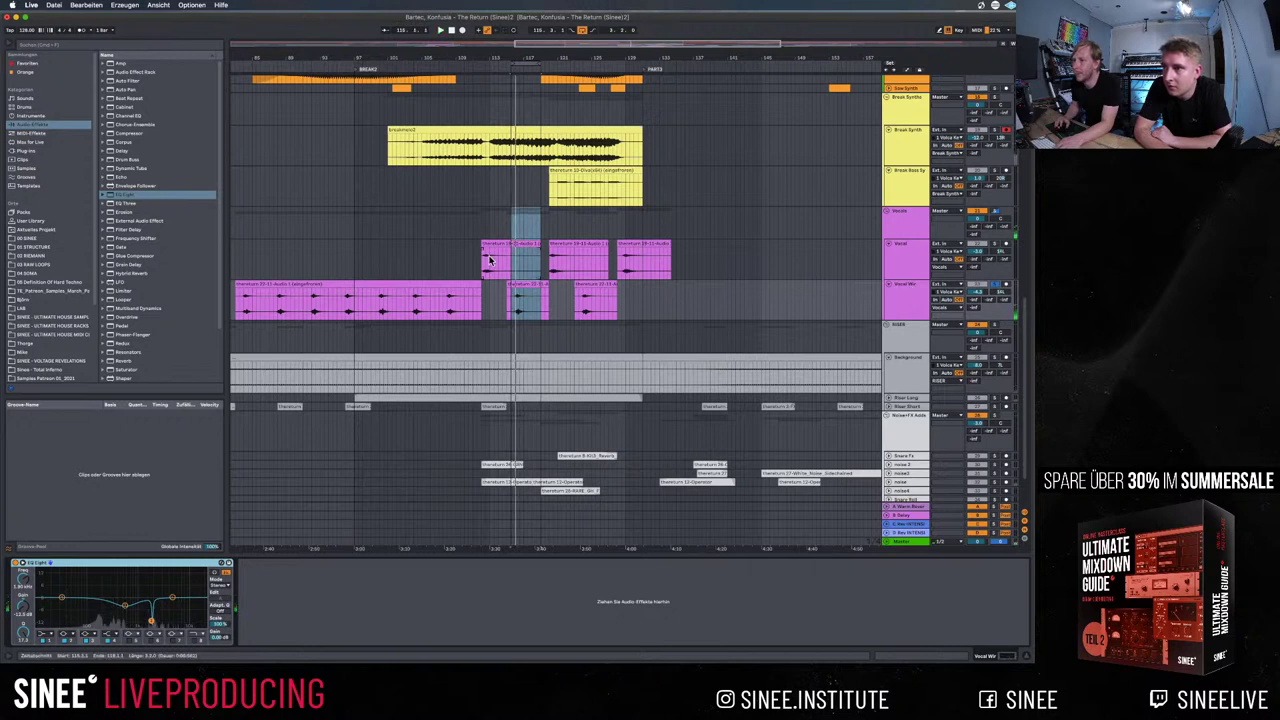
{"action": "left_click", "coordinate": [980, 240]}
{"action": "key", "text": "space"}
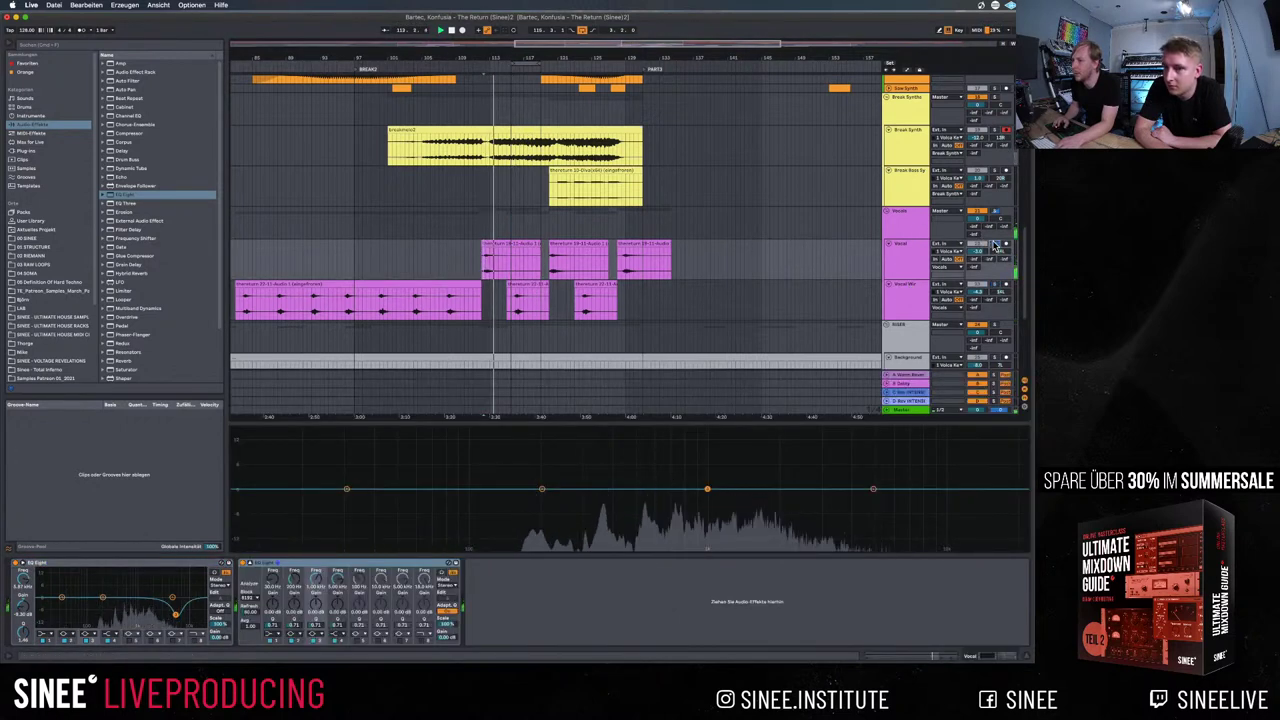
{"action": "key", "text": "space"}
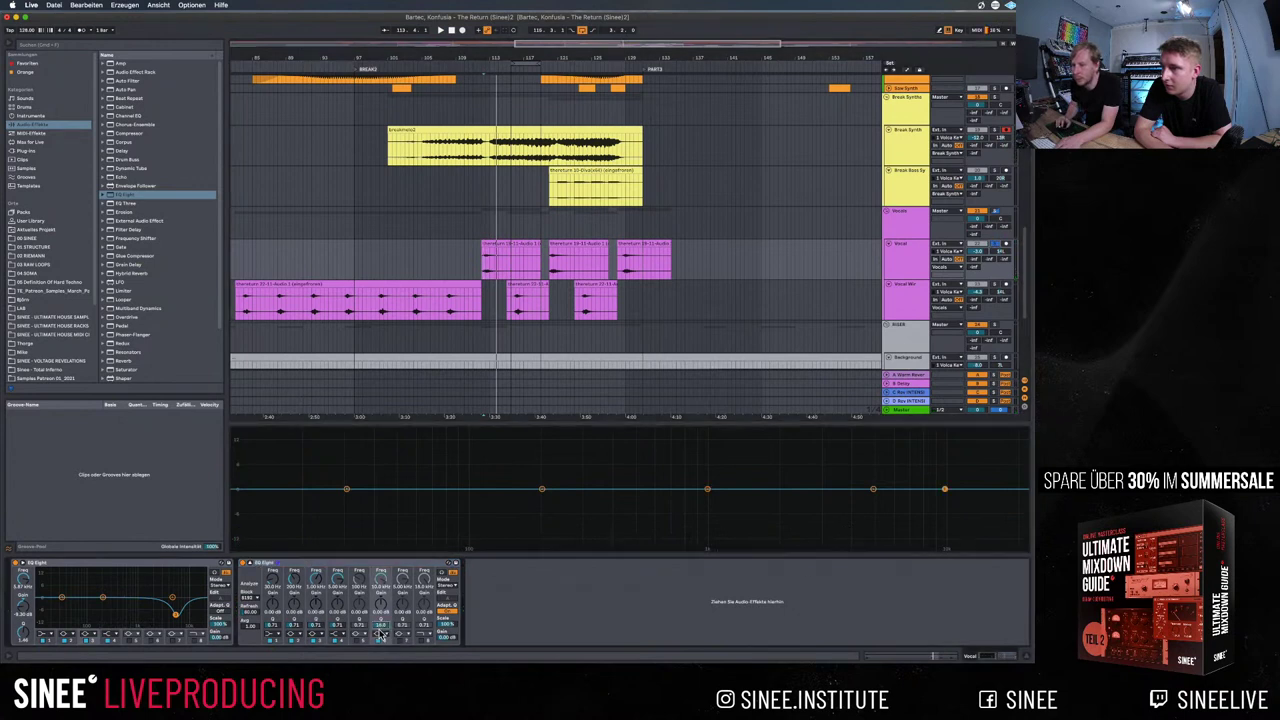
Sweep a narrow boosted band through the Vocal track's second EQ Eight during playback, trying a cut at about 1.66 kHz
{"action": "key", "text": "space"}
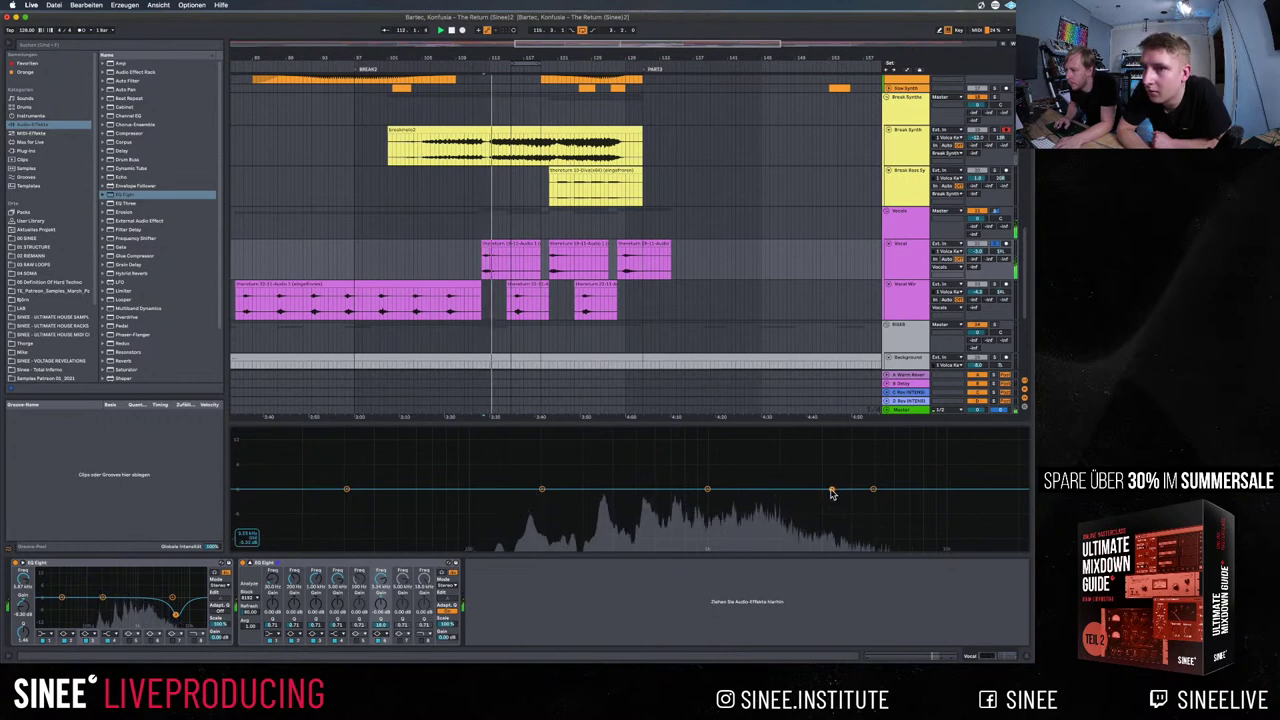
{"action": "left_click_drag", "start_coordinate": [771, 451], "coordinate": [763, 446]}
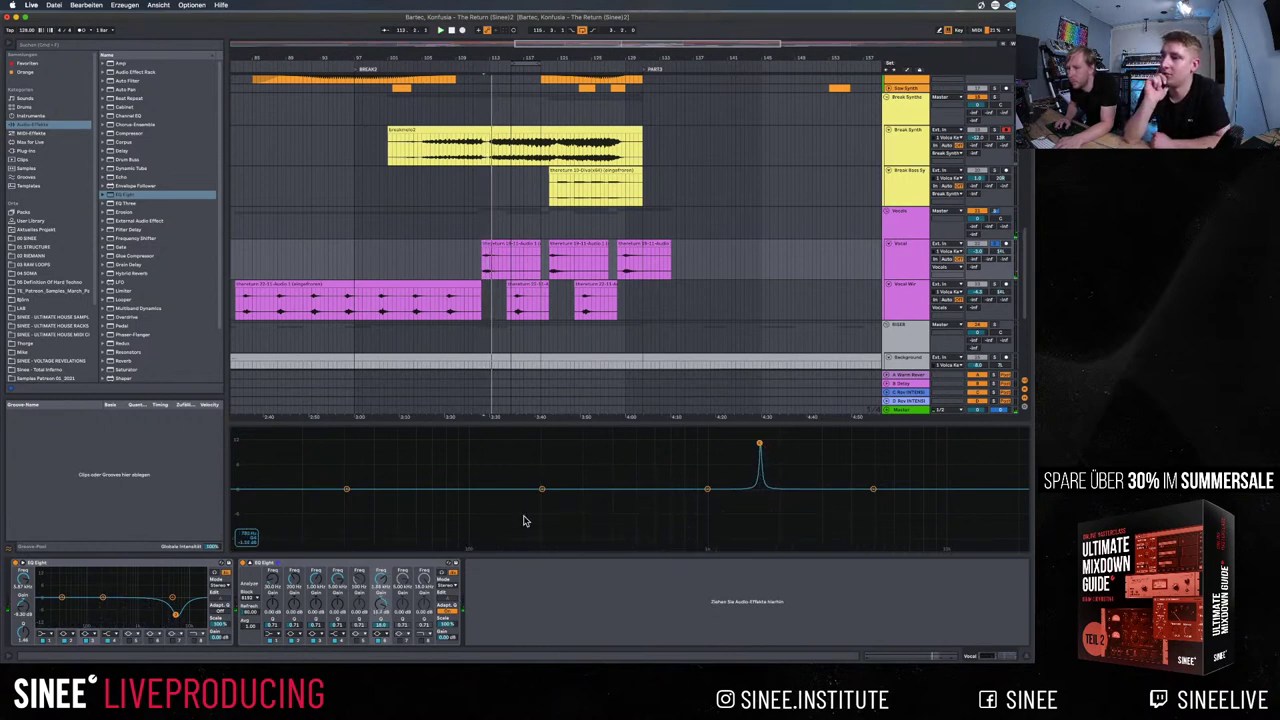
{"action": "left_click_drag", "start_coordinate": [759, 443], "coordinate": [759, 469]}
{"action": "key", "text": "space"}
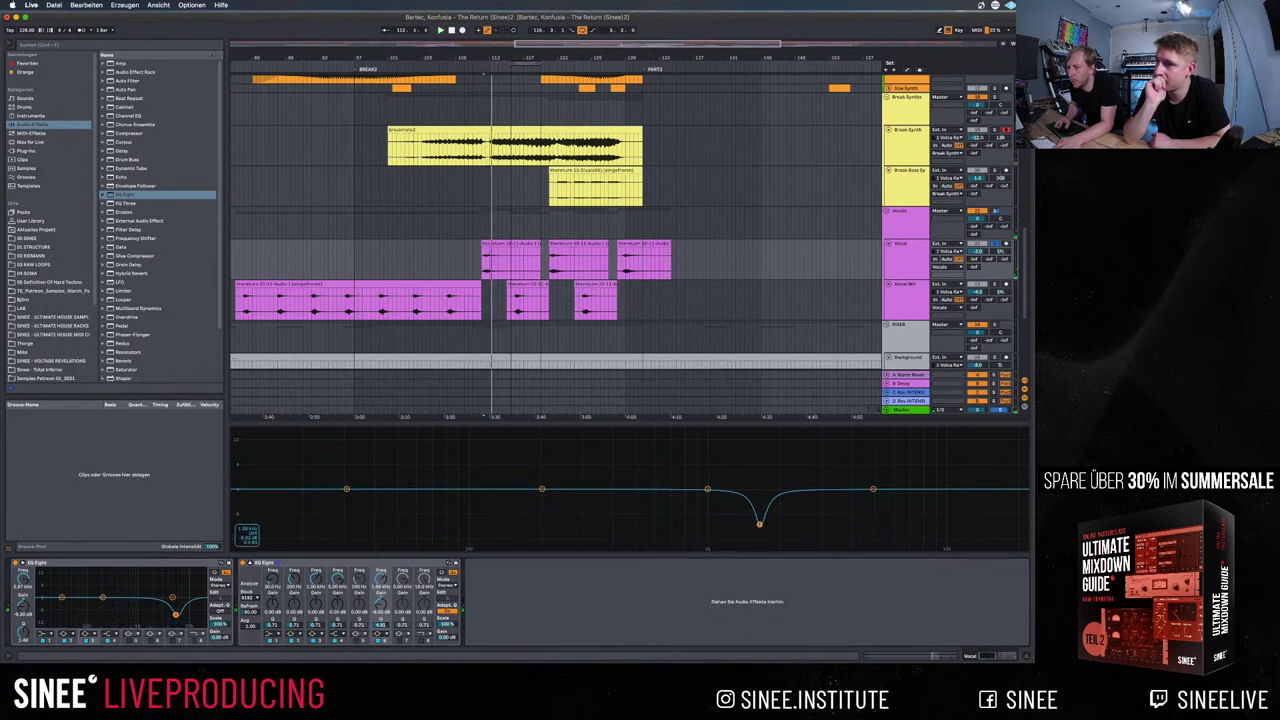
{"action": "left_click_drag", "start_coordinate": [759, 524], "coordinate": [768, 436]}
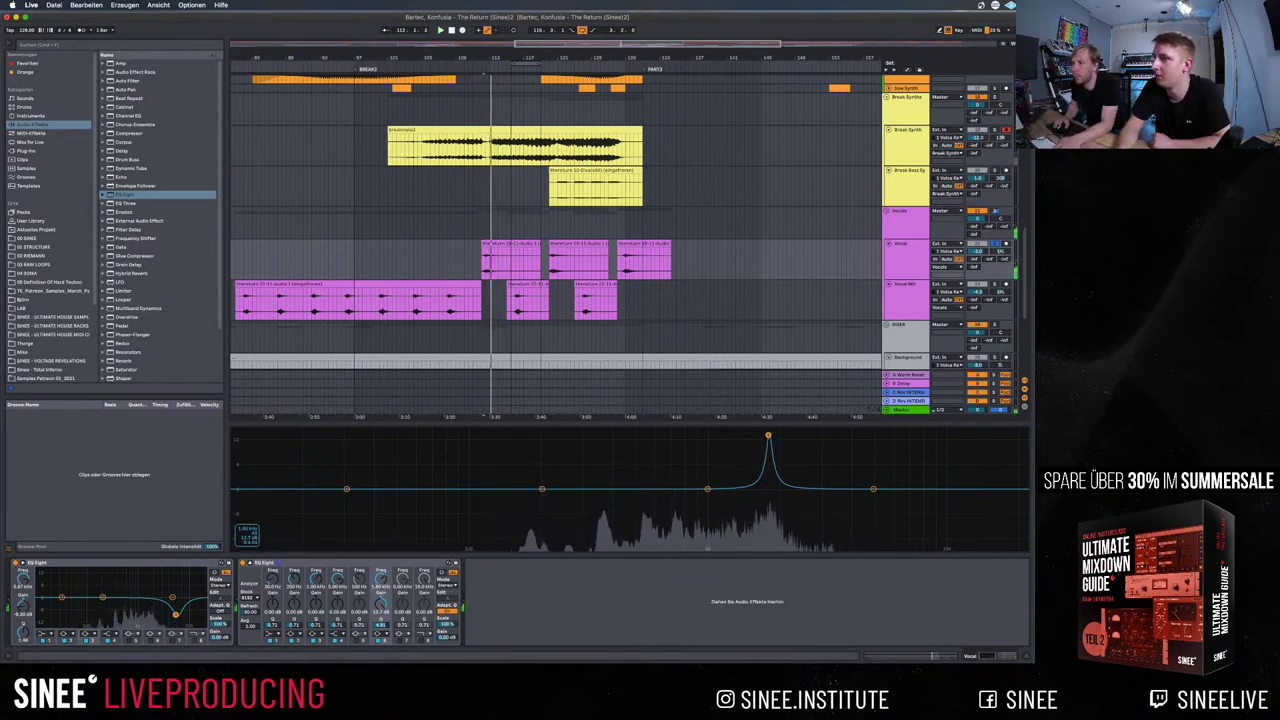
{"action": "left_click_drag", "start_coordinate": [769, 438], "coordinate": [776, 434]}
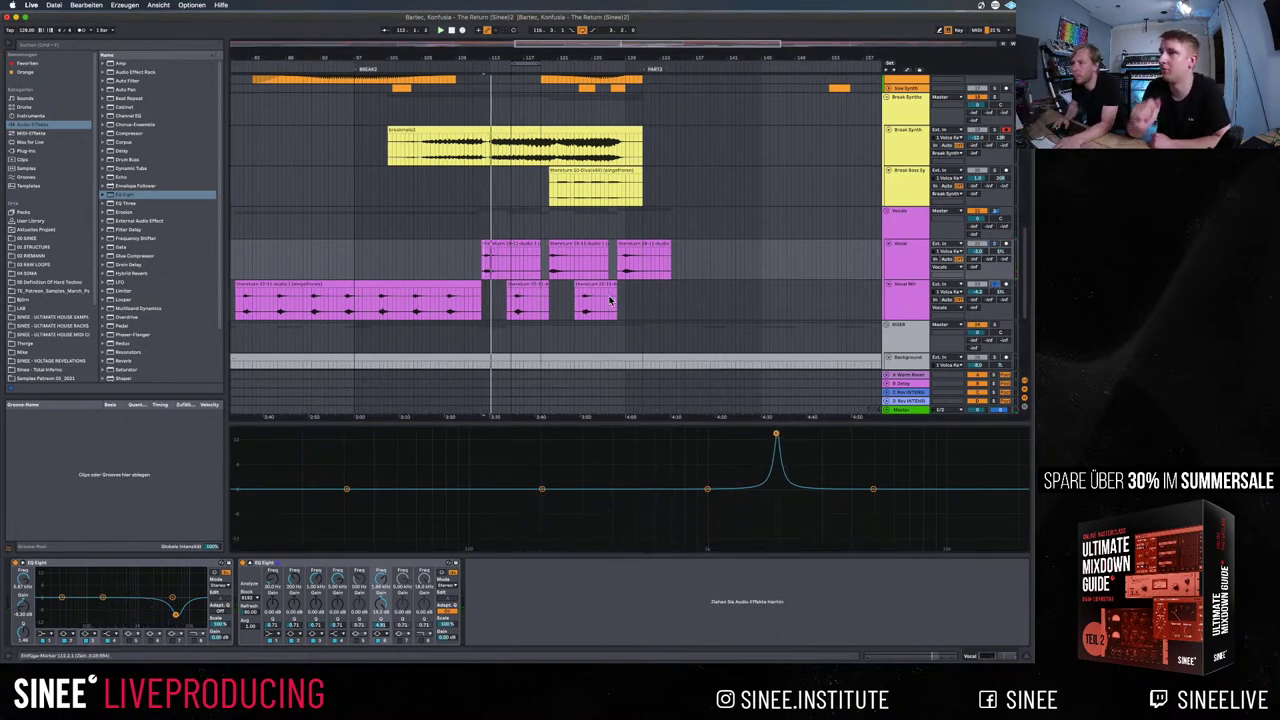
Audition the soloed Vocal Wir track for comparison, and replay the Vocal track from its first clip in the break
{"action": "left_click", "coordinate": [934, 300]}
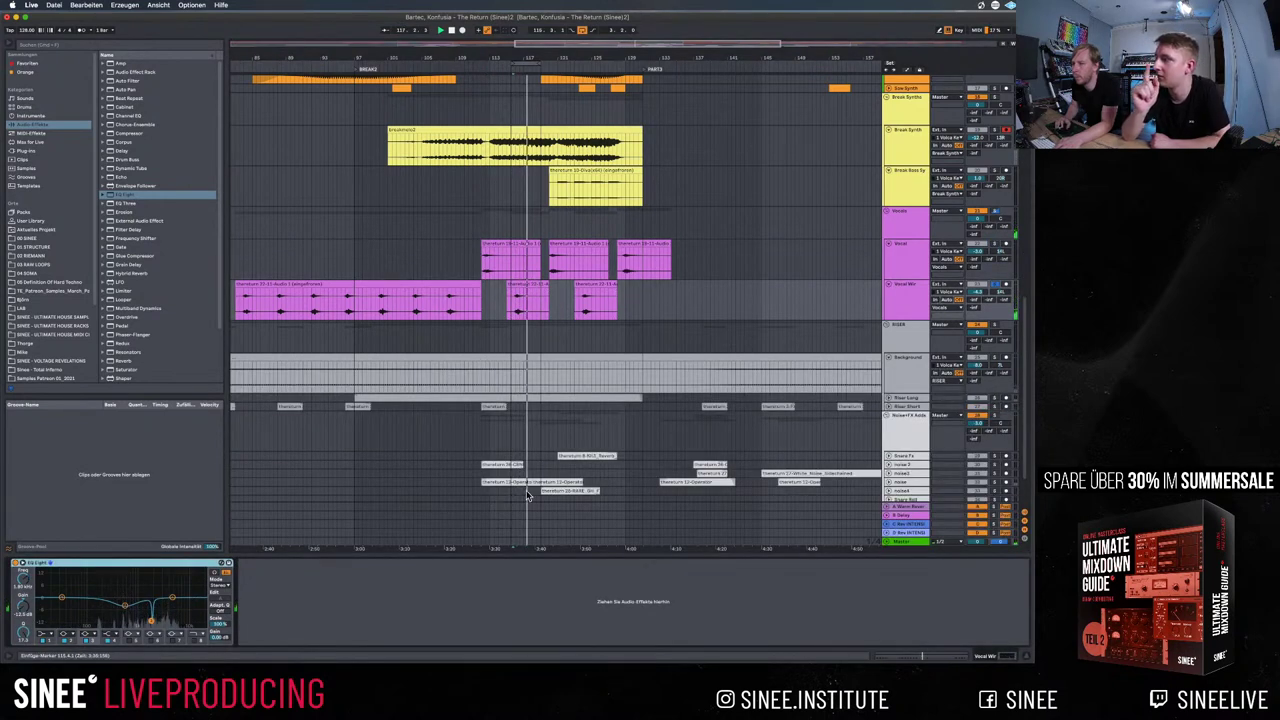
{"action": "left_click", "coordinate": [912, 289]}
{"action": "left_click", "coordinate": [985, 257]}
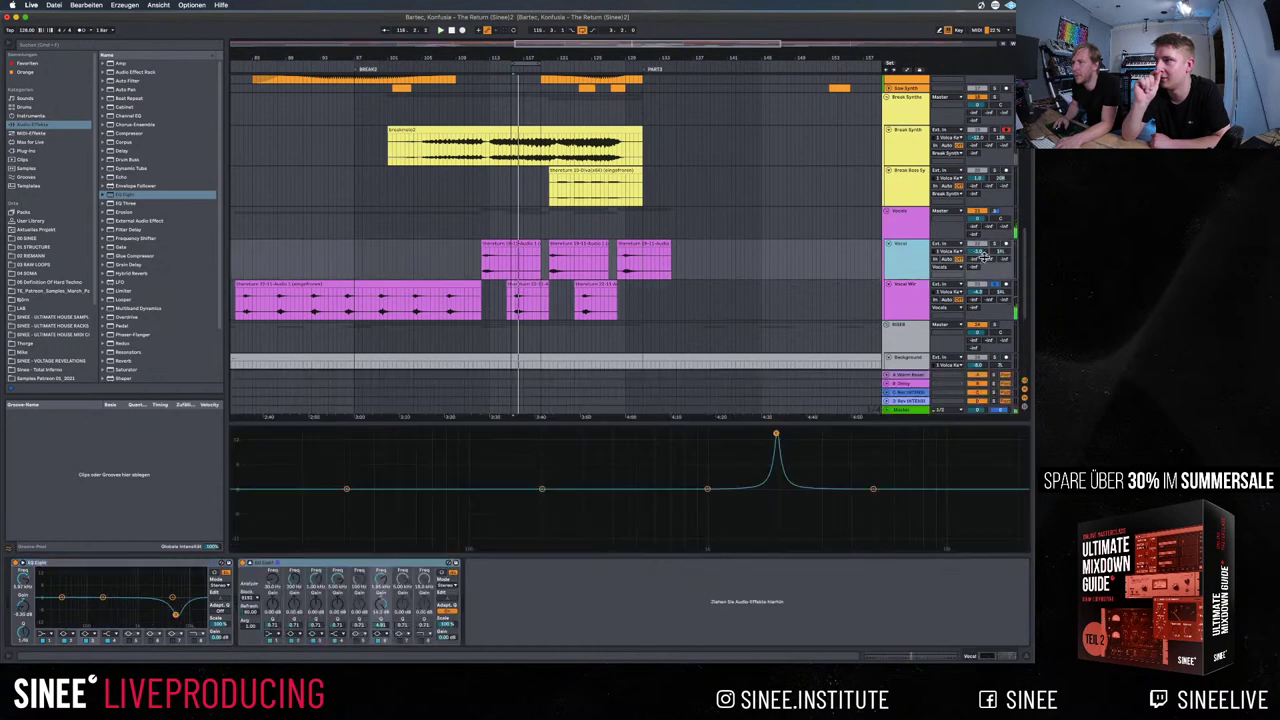
{"action": "left_click", "coordinate": [486, 264]}
{"action": "key", "text": "space"}
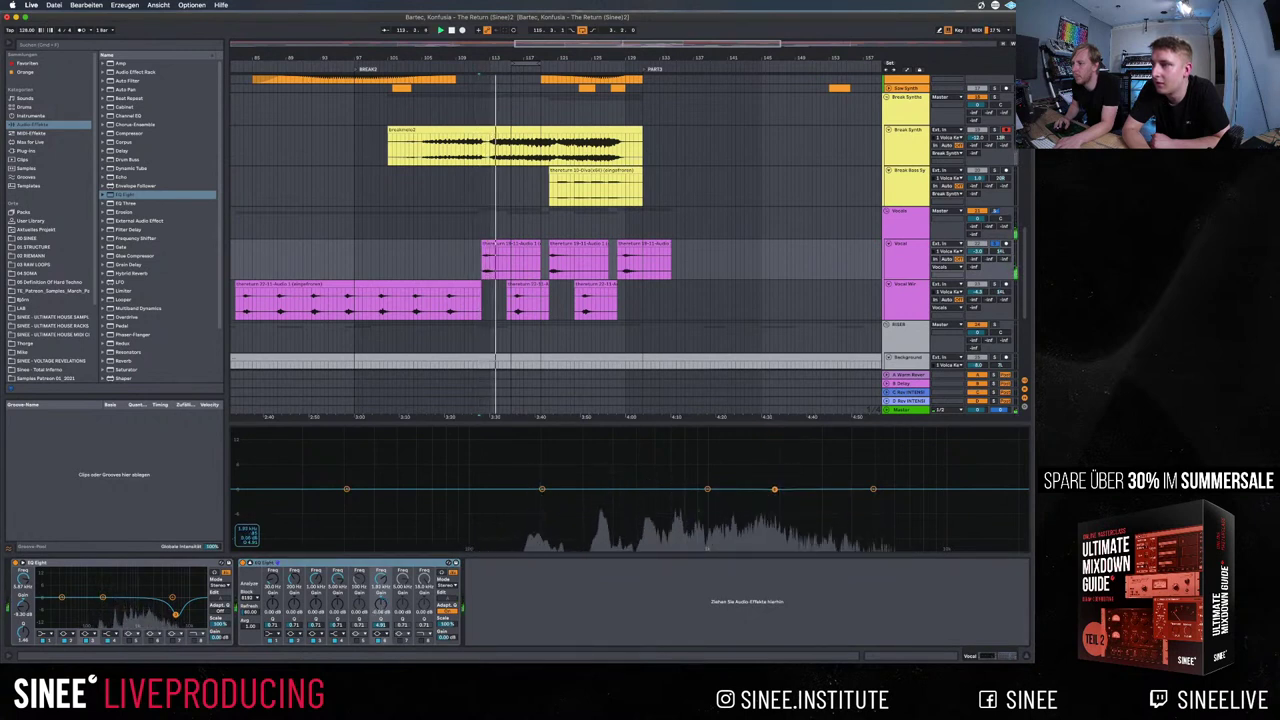
Sweep the boosted band for resonances on the Vocal track, and cut narrowly at about 1.27 kHz and 1.66 kHz
{"action": "left_click_drag", "start_coordinate": [774, 489], "coordinate": [825, 431]}
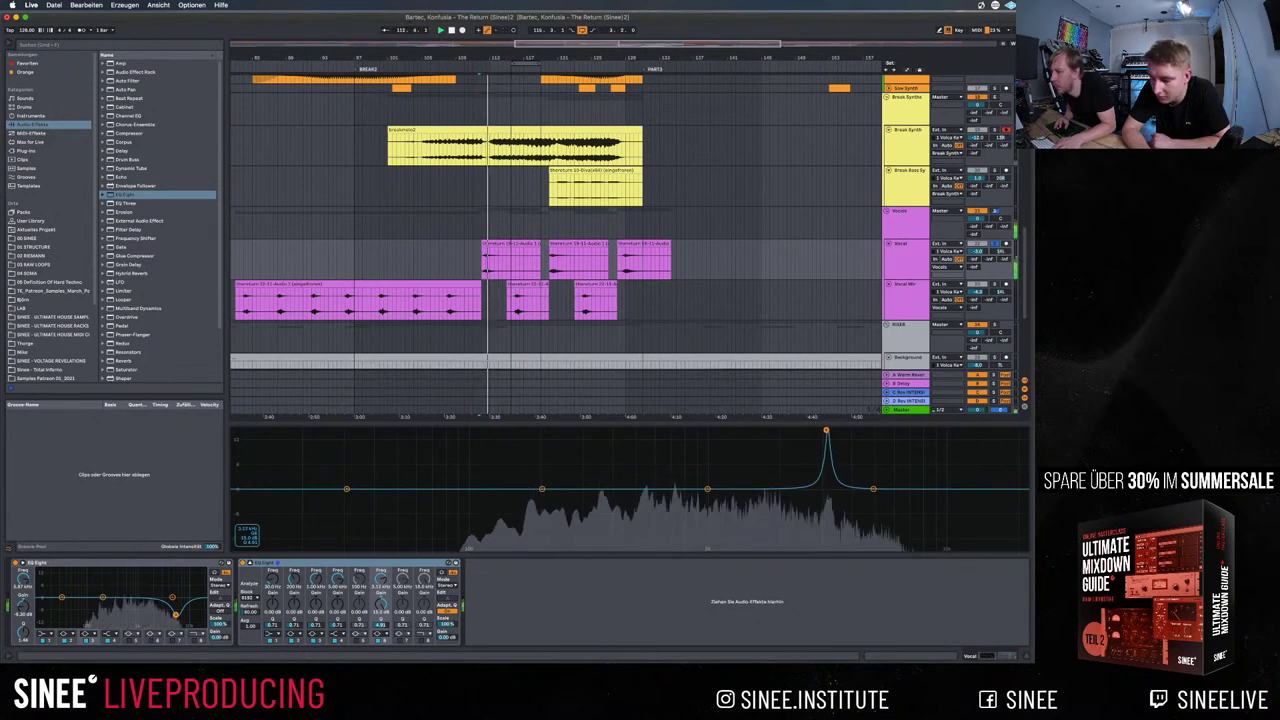
{"action": "left_click_drag", "start_coordinate": [778, 431], "coordinate": [732, 431]}
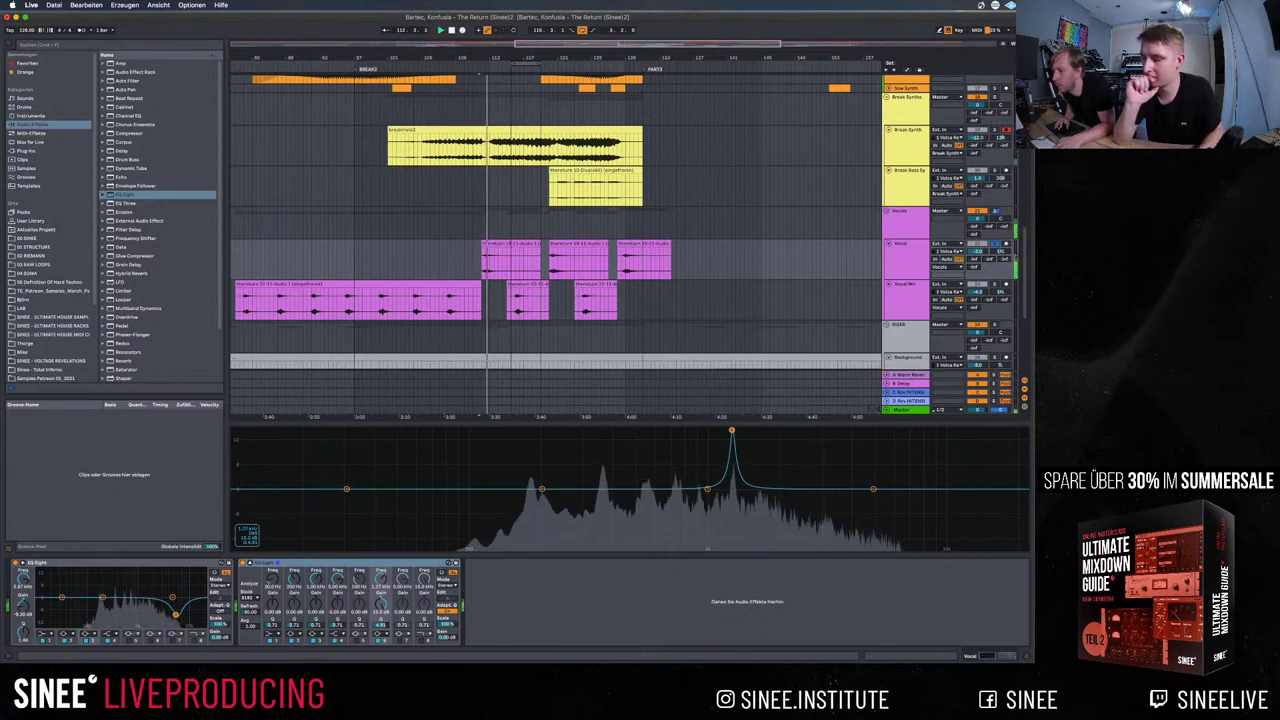
{"action": "key", "text": "space"}
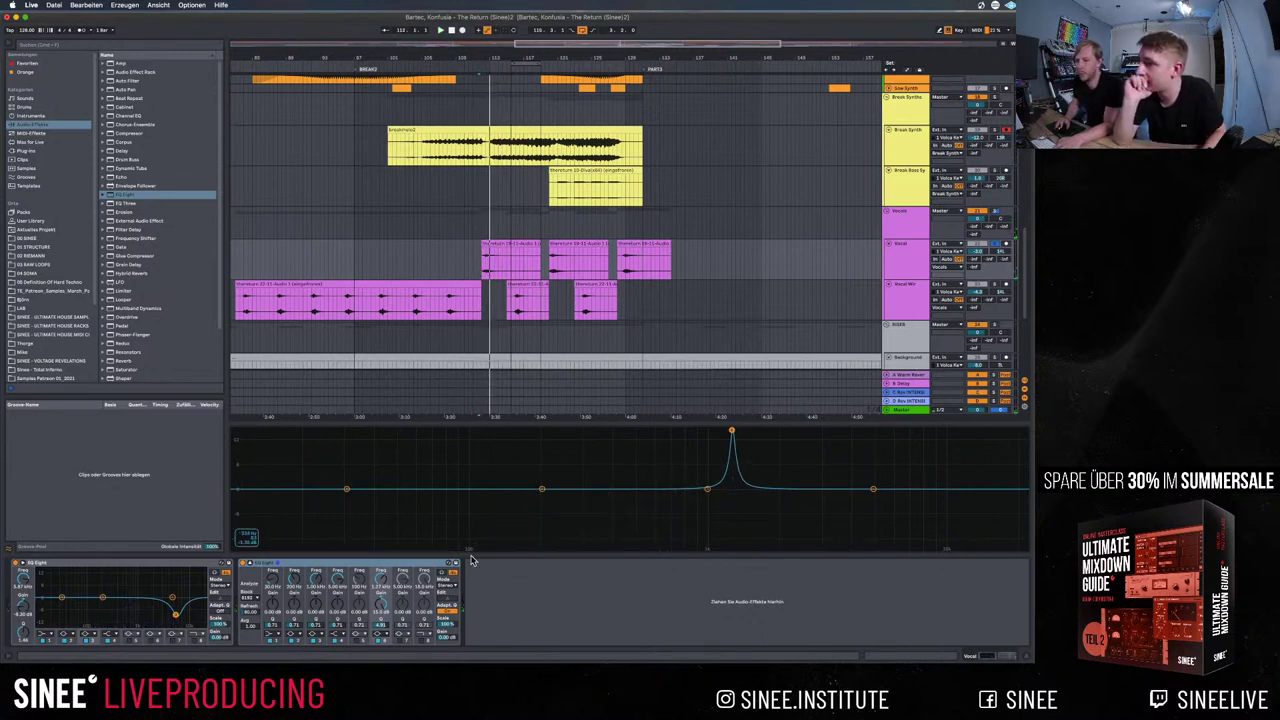
{"action": "left_click_drag", "start_coordinate": [731, 431], "coordinate": [731, 545]}
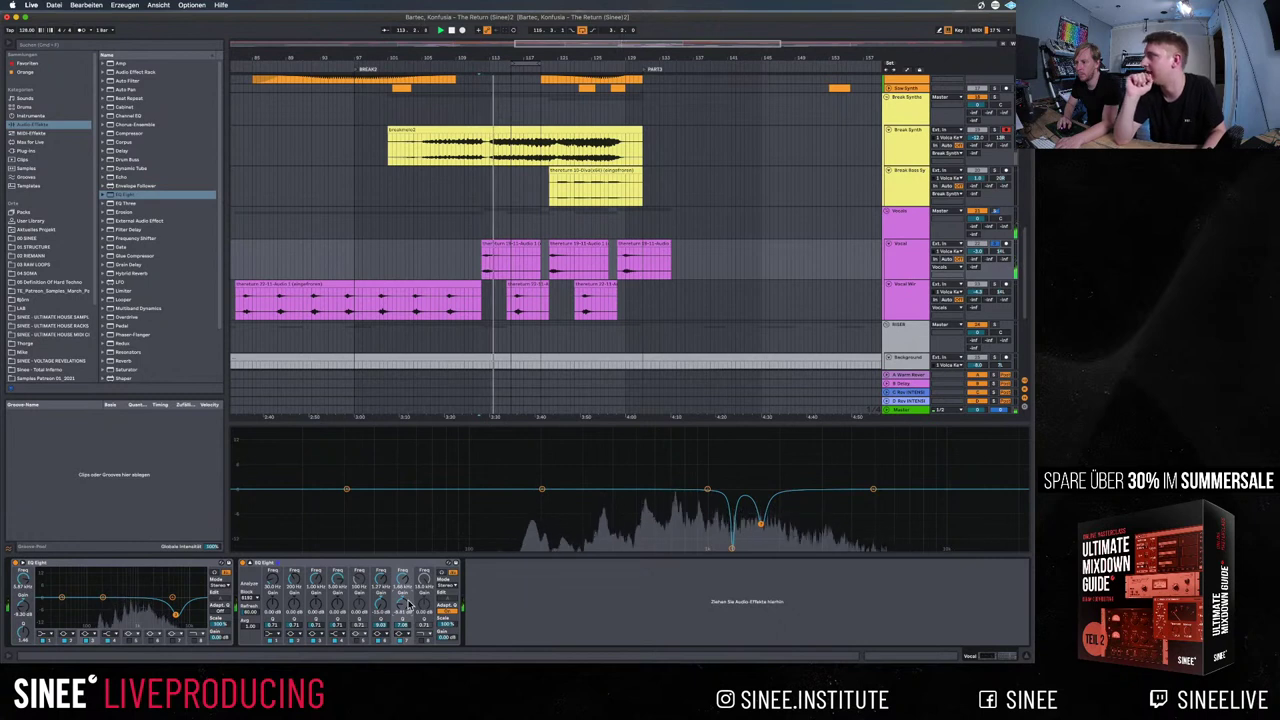
Toggle the Vocal track's second EQ Eight off and on during playback to compare the cuts
{"action": "key", "text": "space"}
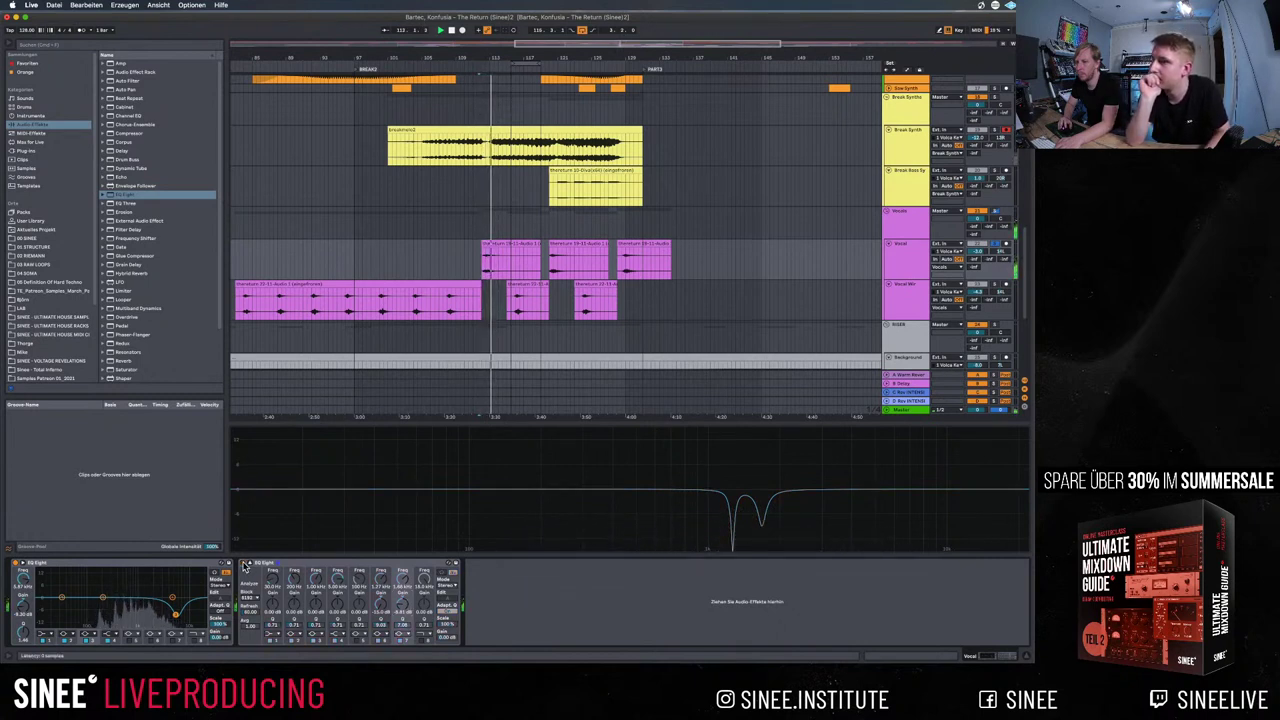
{"action": "left_click", "coordinate": [245, 566]}
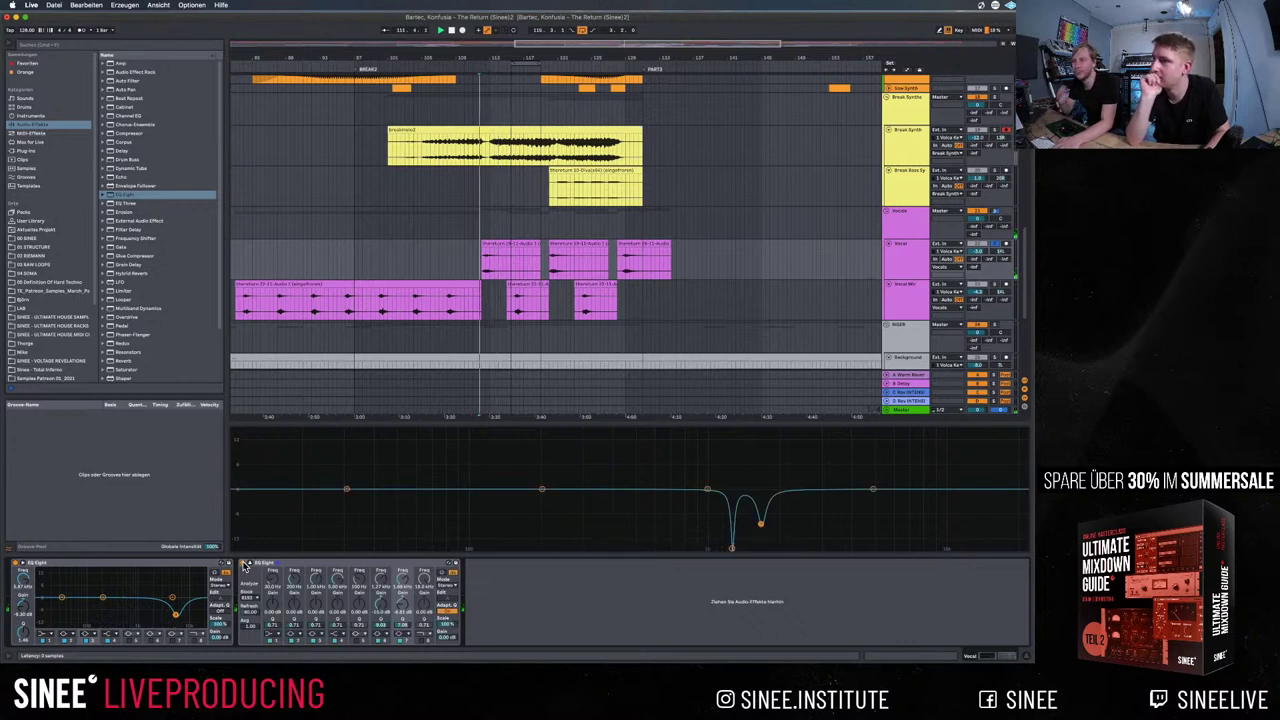
{"action": "key", "text": "space"}
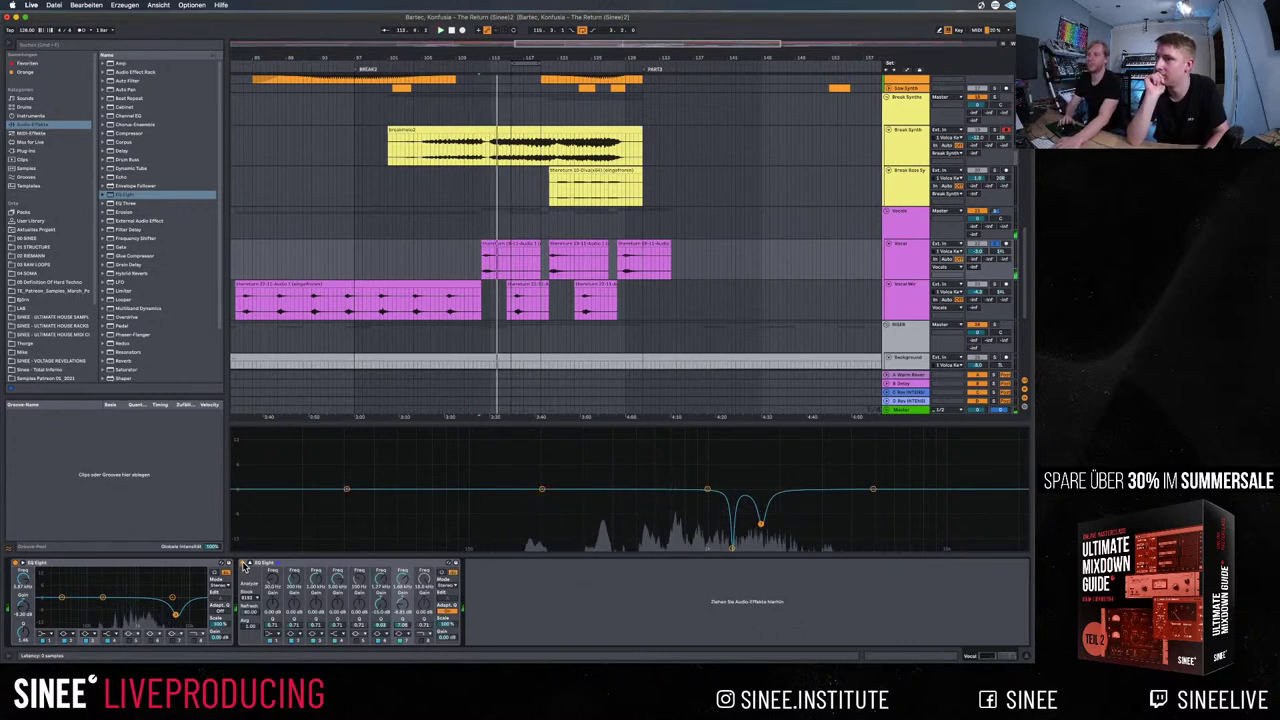
Enable band 7 in the Vocal Wir track's EQ Eight, show its enlarged curve display and play the section
{"action": "left_click", "coordinate": [765, 316]}
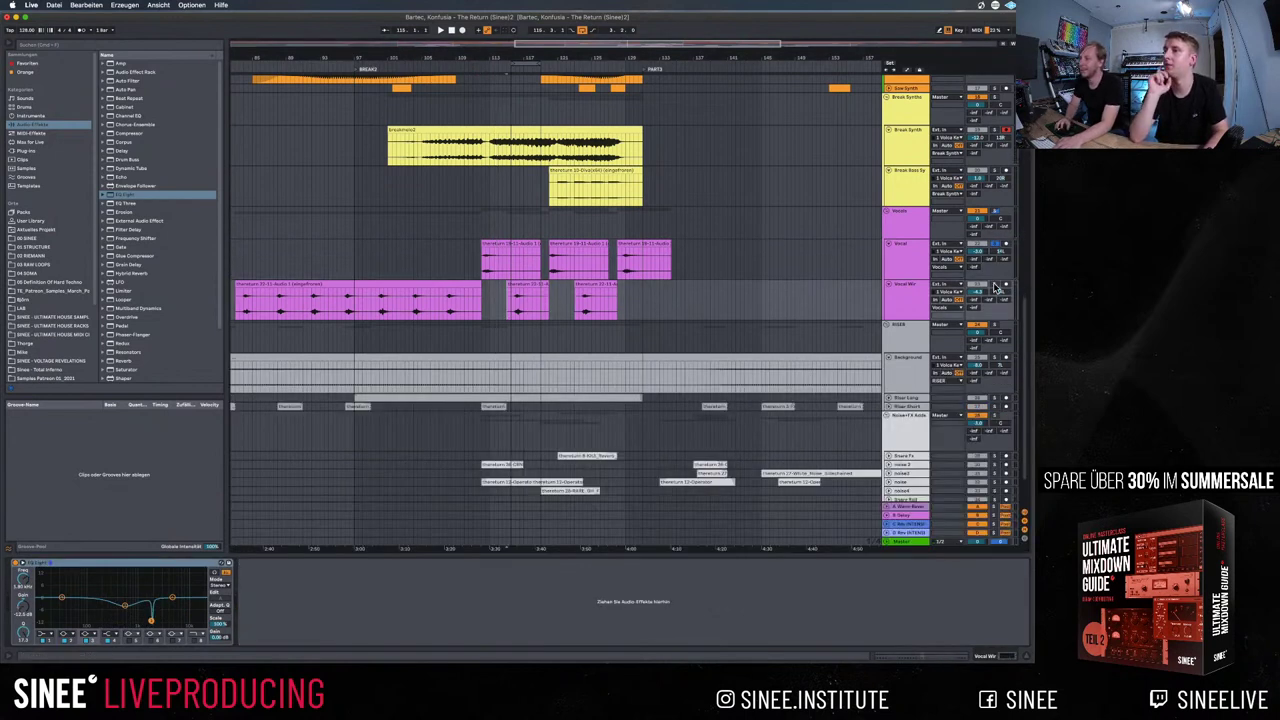
{"action": "left_click", "coordinate": [908, 286]}
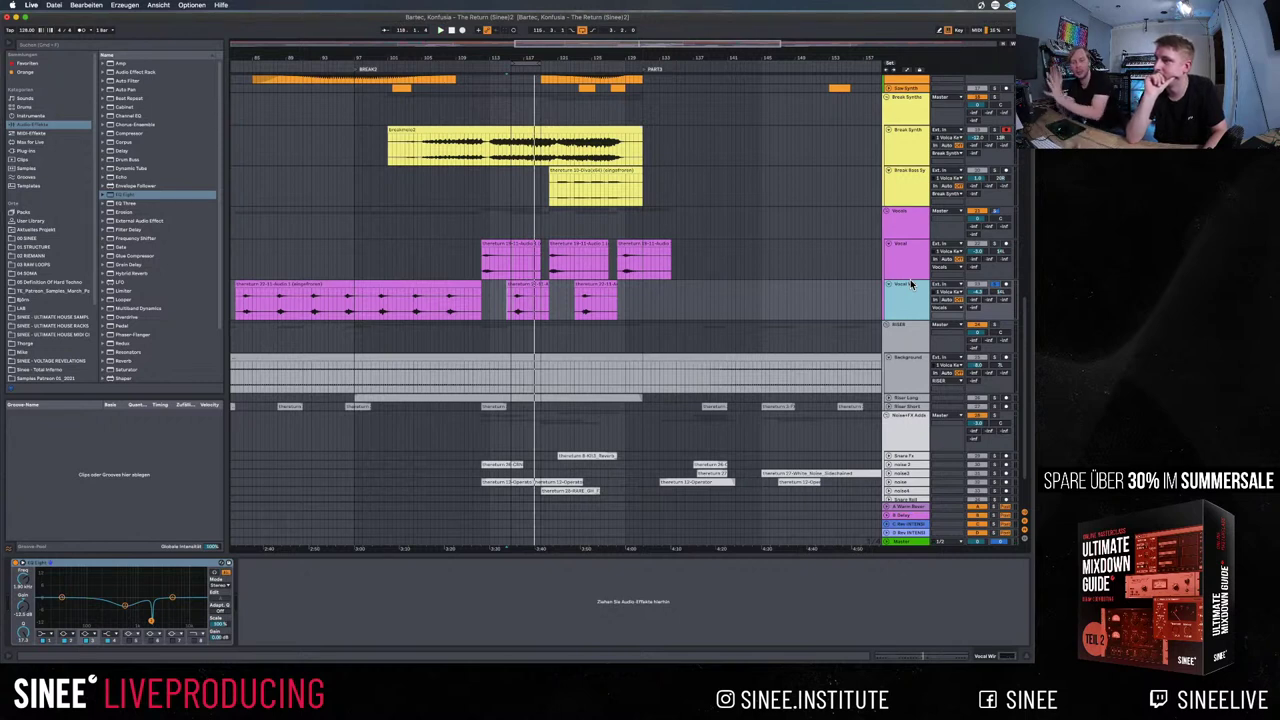
{"action": "left_click", "coordinate": [95, 641]}
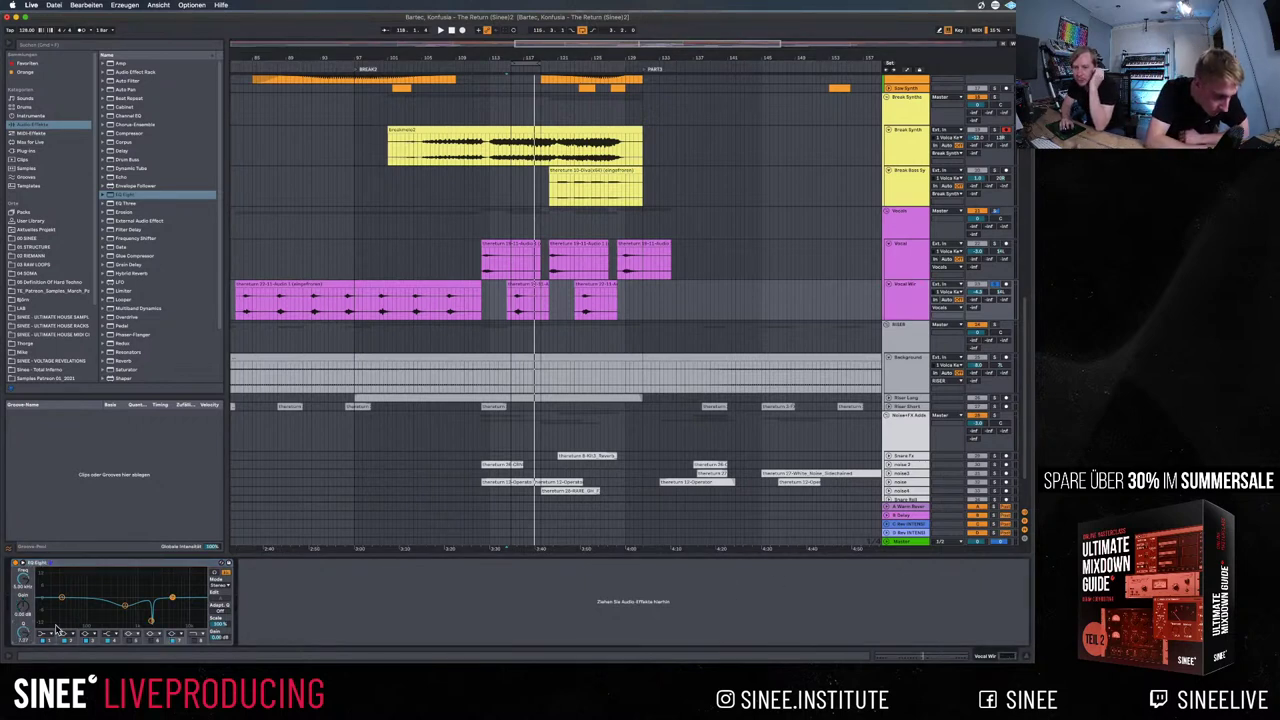
{"action": "left_click", "coordinate": [23, 564]}
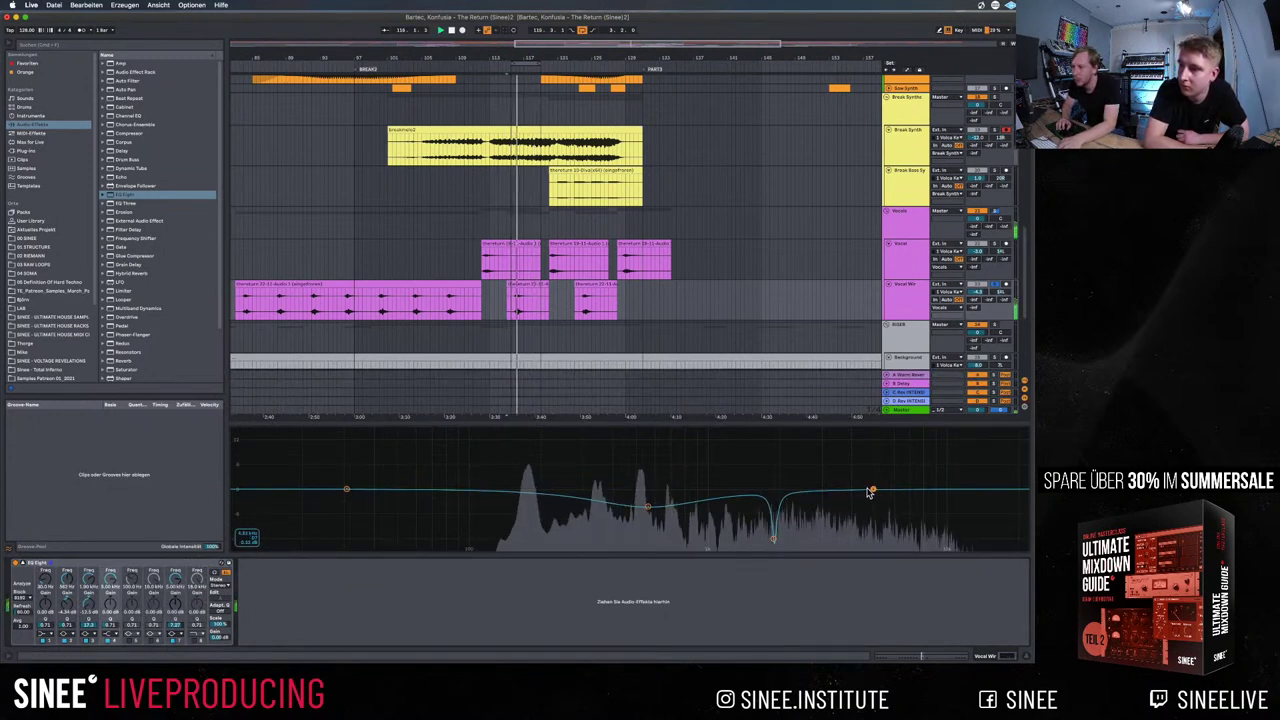
{"action": "key", "text": "space"}
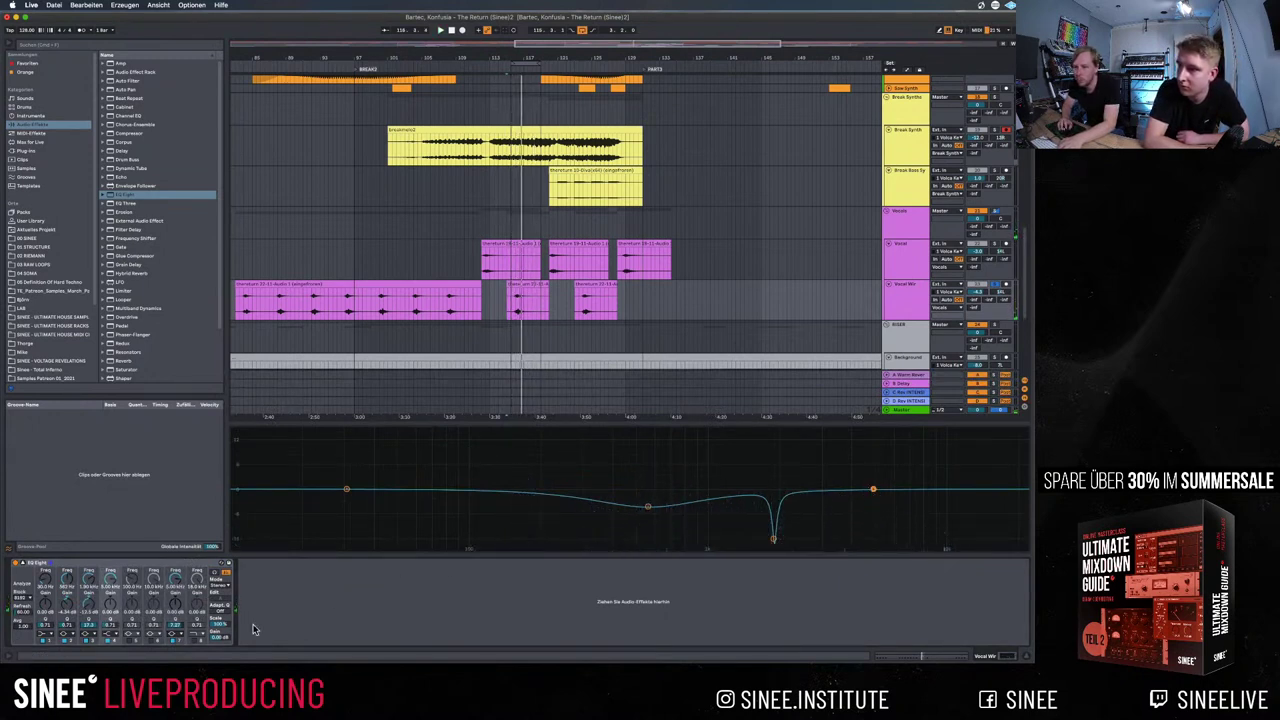
Boost band 7 narrowly by about 14 dB around 3.6 kHz on Vocal Wir and audition it for resonances
{"action": "left_click_drag", "start_coordinate": [873, 489], "coordinate": [839, 430]}
{"action": "key", "text": "space"}
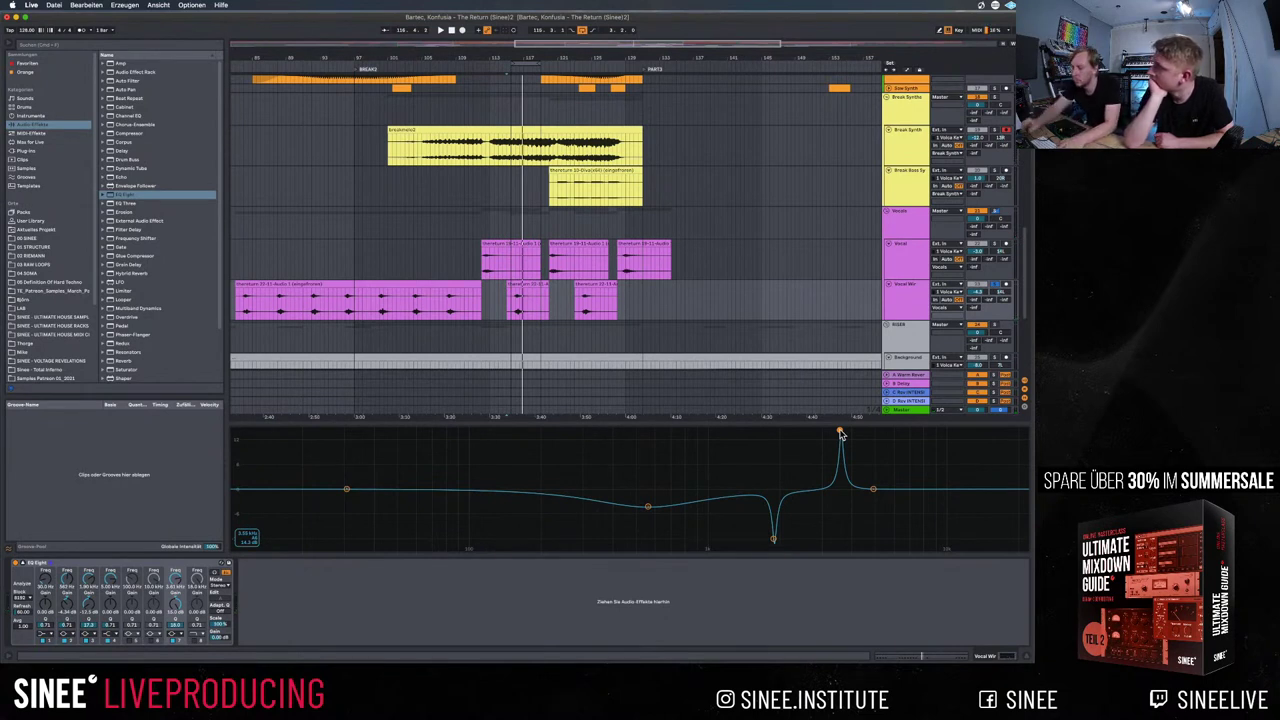
{"action": "key", "text": "space"}
{"action": "mouse_move", "coordinate": [839, 430]}
{"action": "left_mouse_down"}
{"action": "mouse_move", "coordinate": [957, 430]}
{"action": "mouse_move", "coordinate": [843, 430]}
{"action": "left_mouse_up"}
{"action": "key", "text": "space"}
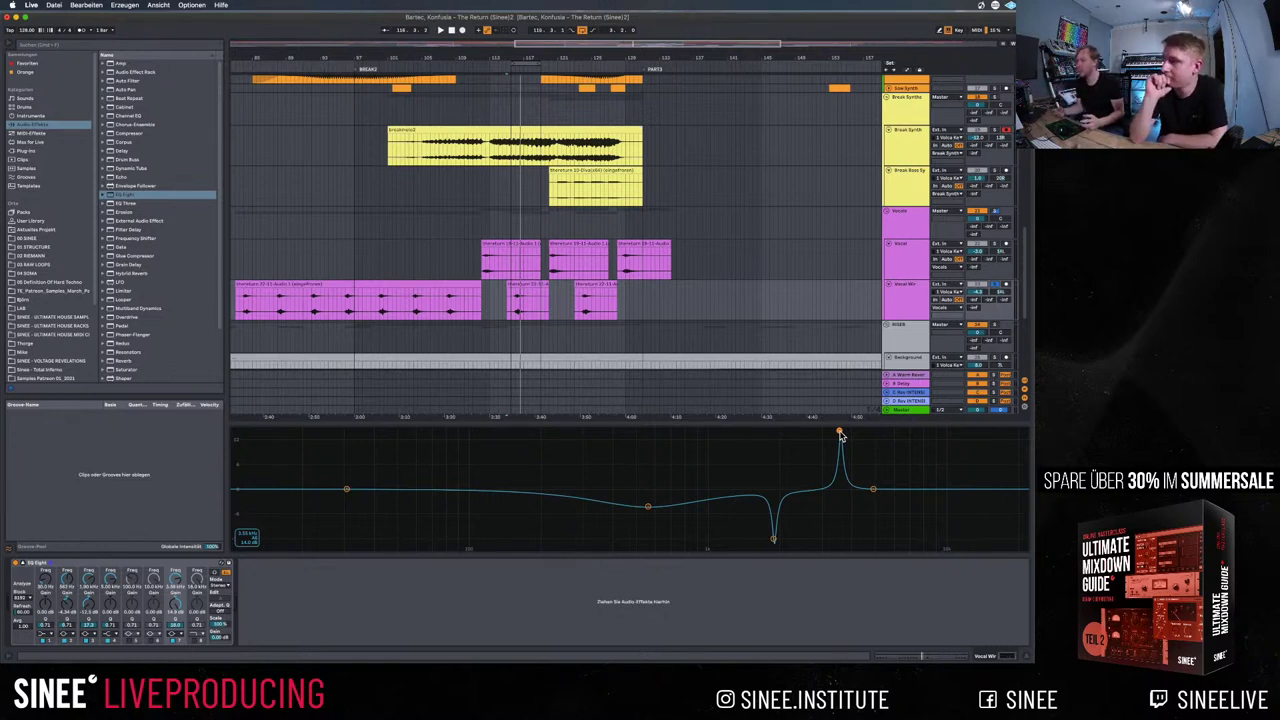
Fine-tune band 7 on Vocal Wir to about 3.7 kHz, cut it by about 7.5 dB and play the result
{"action": "key", "text": "space"}
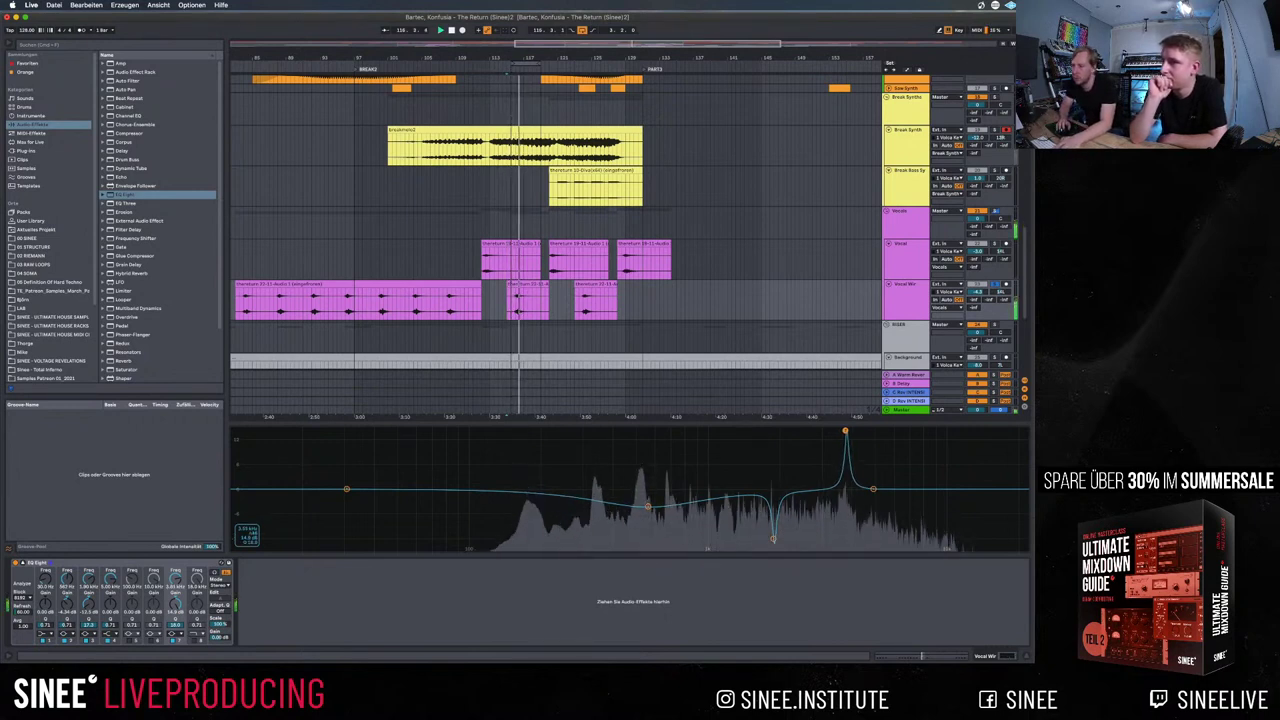
{"action": "key", "text": "space"}
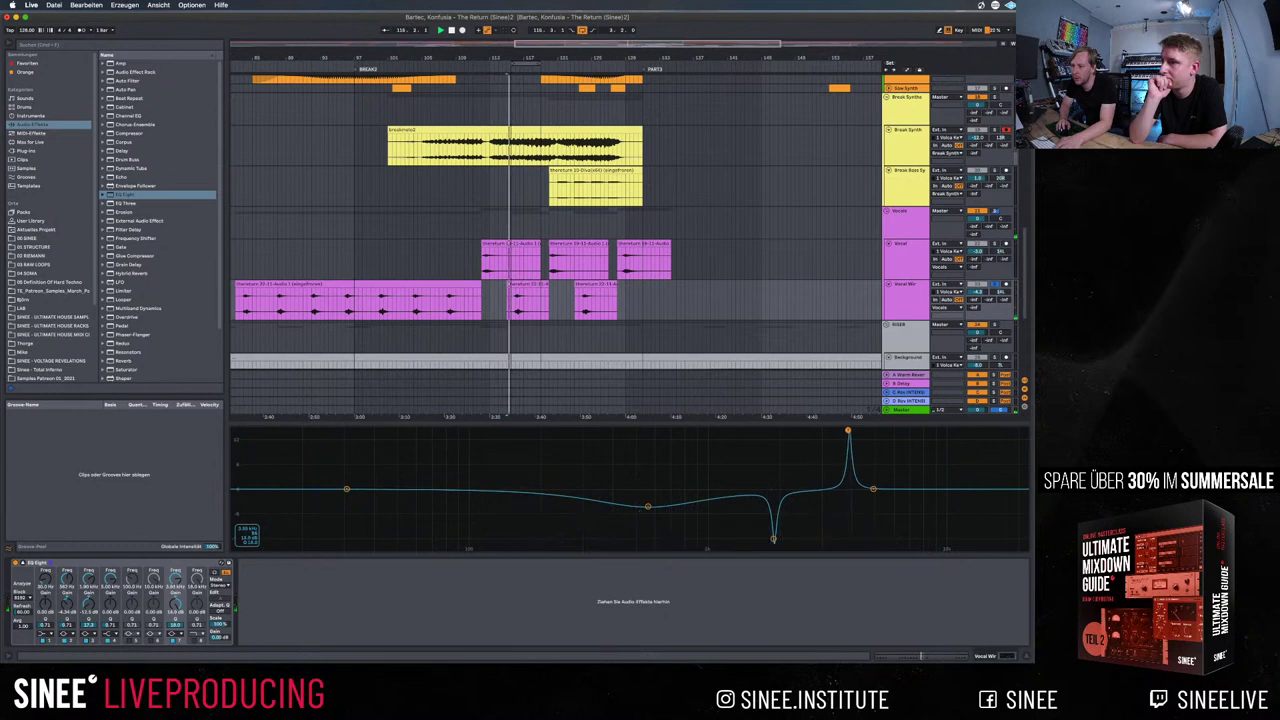
{"action": "key", "text": "space"}
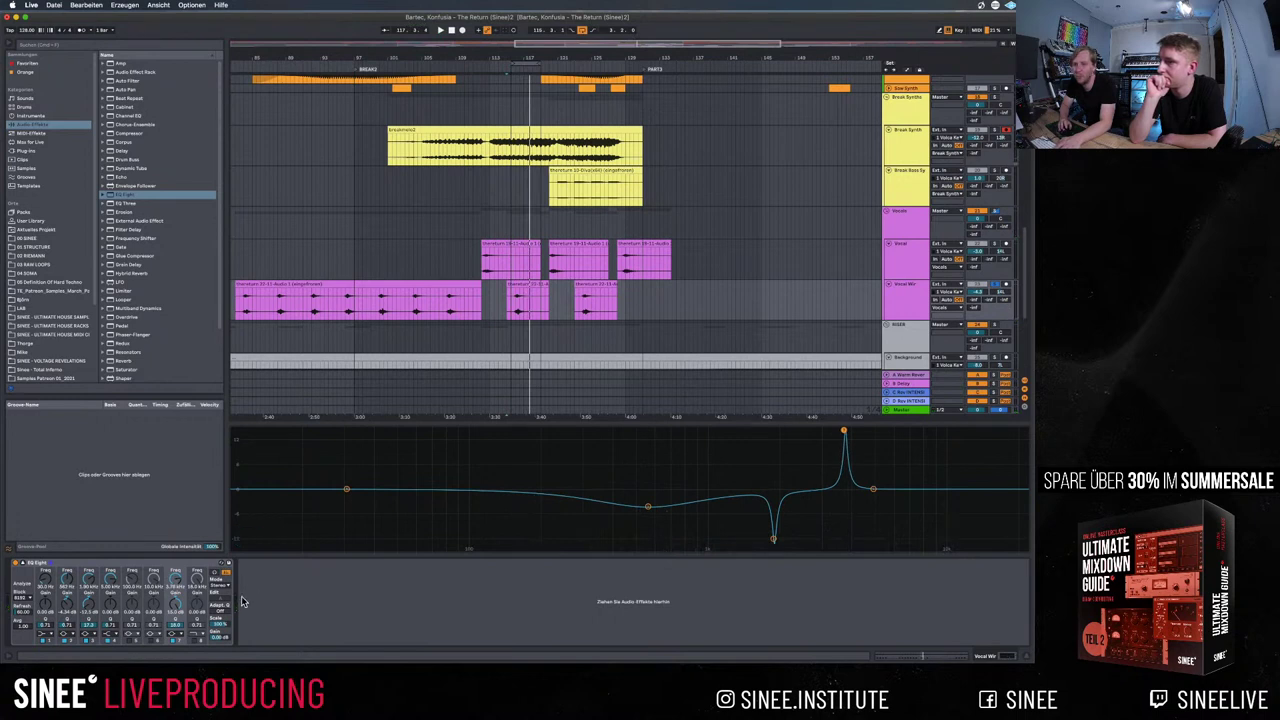
{"action": "left_click_drag", "start_coordinate": [176, 612], "coordinate": [176, 660]}
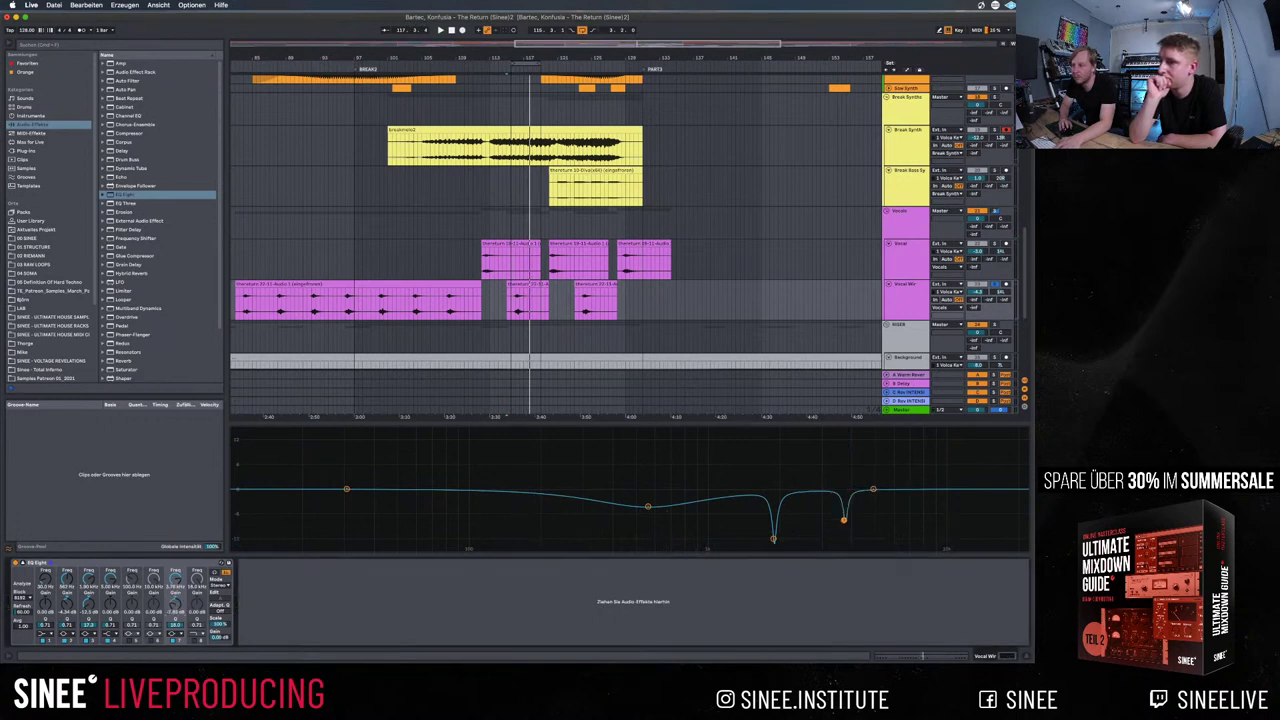
{"action": "key", "text": "space"}
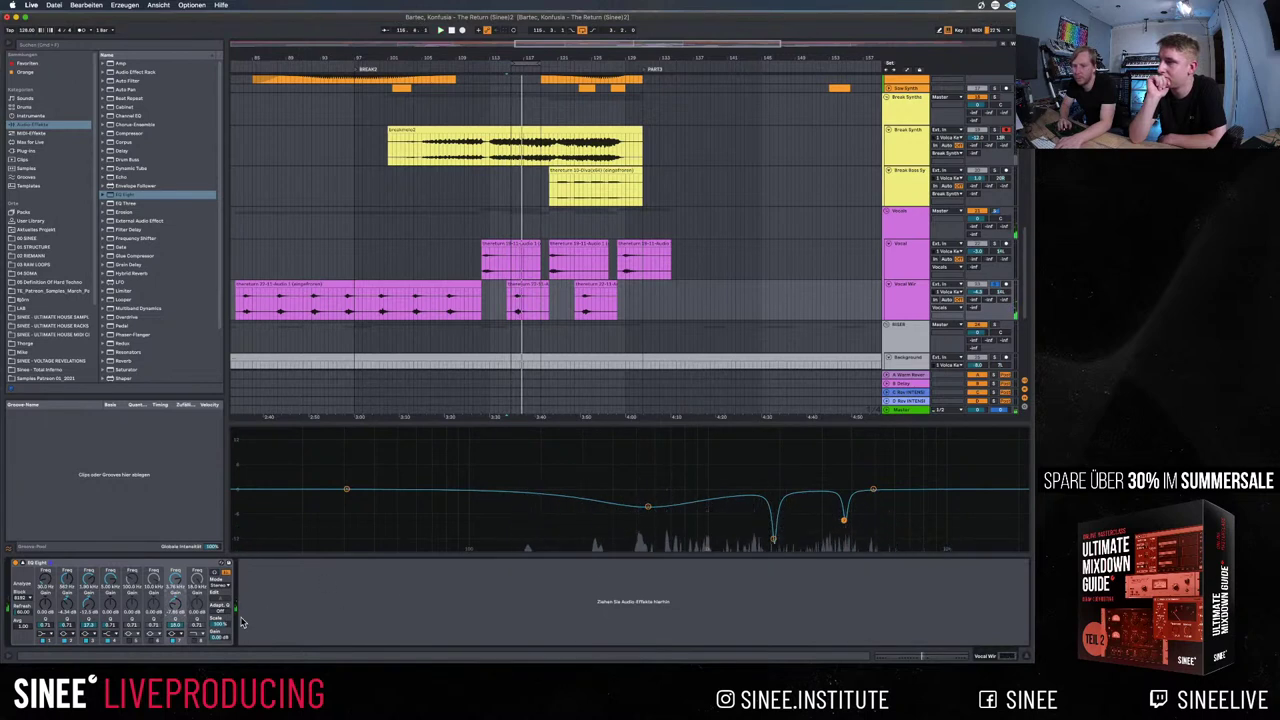
Enable band 8 in the Vocal Wir track's EQ Eight and boost it narrowly by about 15 dB in the upper highs
{"action": "key", "text": "space"}
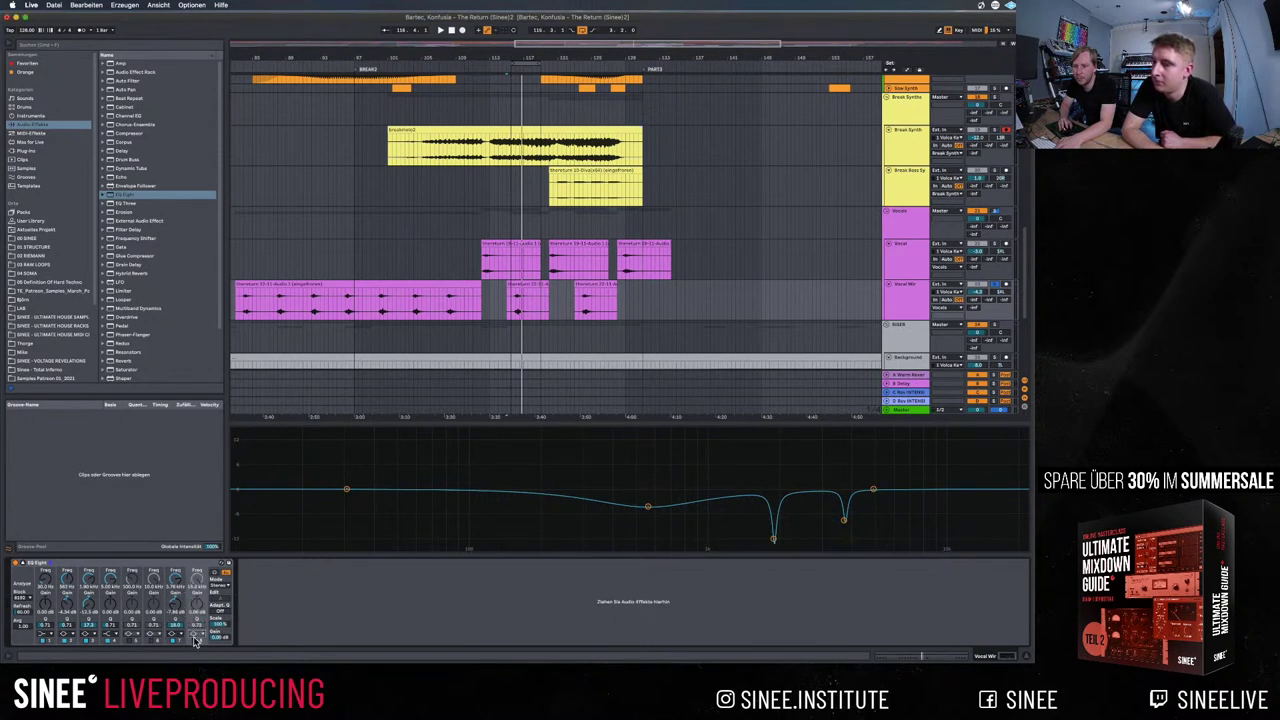
{"action": "left_click_drag", "start_coordinate": [197, 600], "coordinate": [197, 580]}
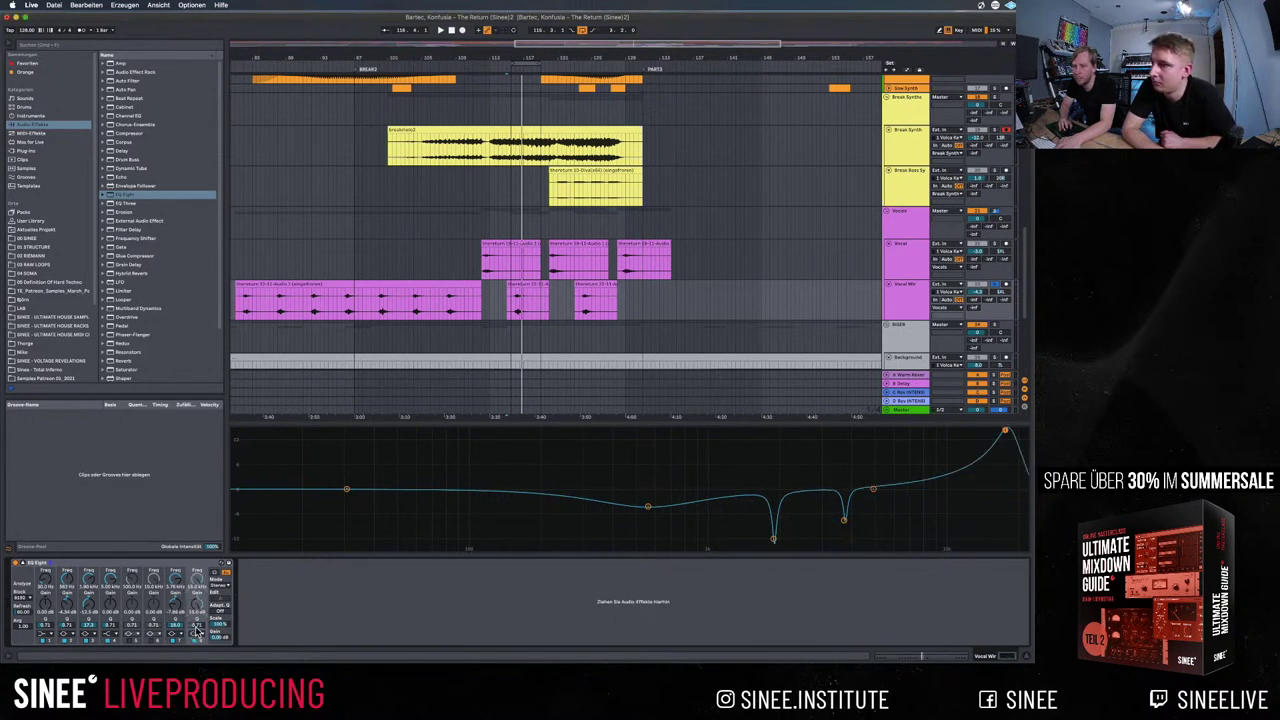
{"action": "left_click_drag", "start_coordinate": [197, 630], "coordinate": [197, 600]}
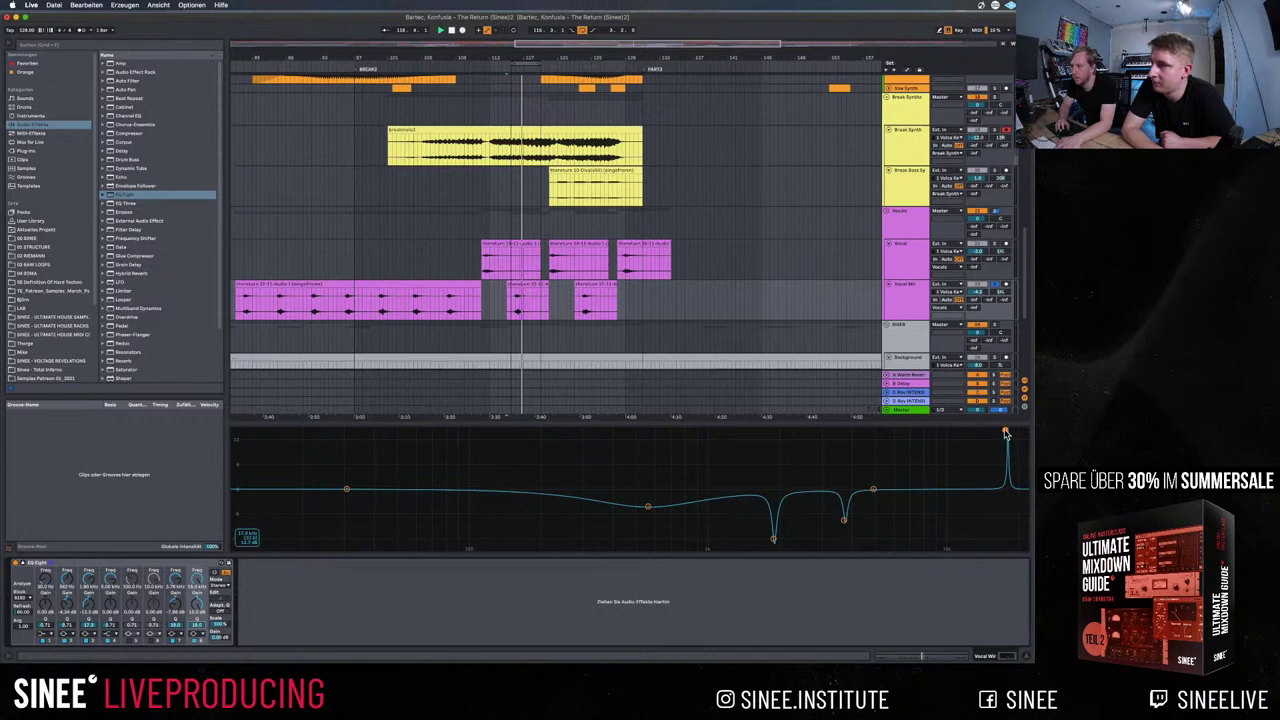
{"action": "left_click_drag", "start_coordinate": [1005, 432], "coordinate": [979, 431]}
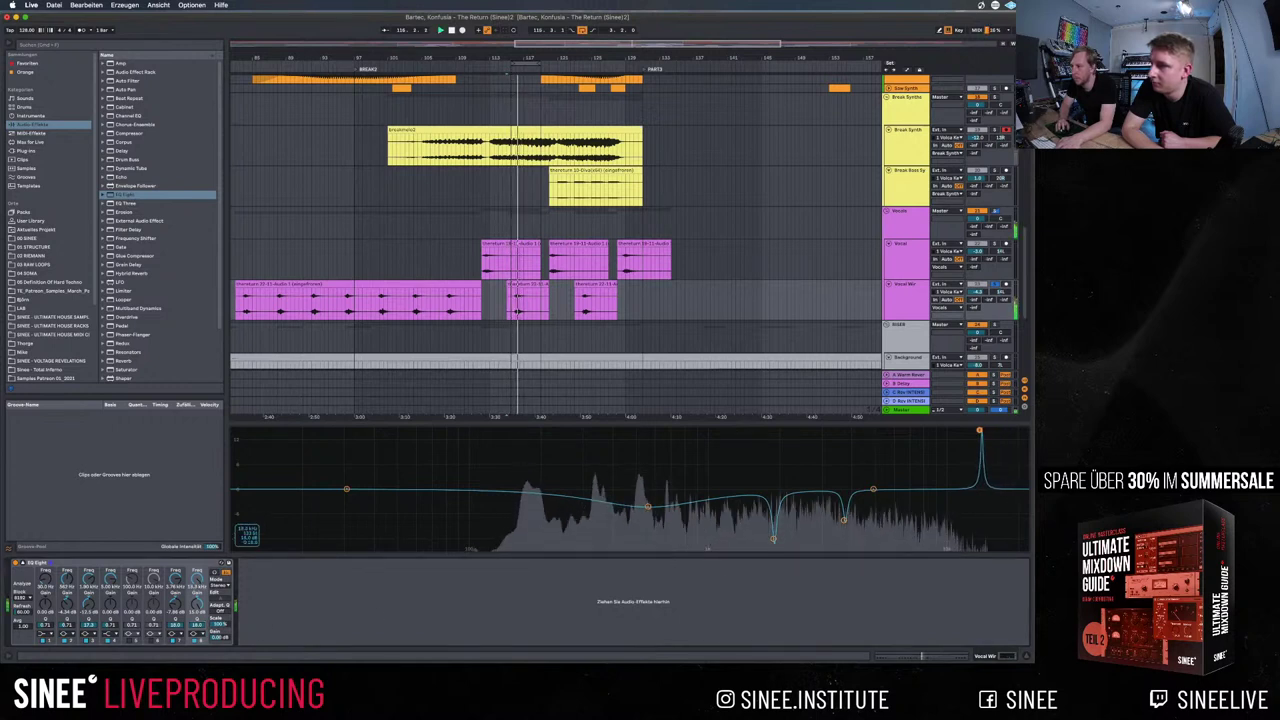
Play the Vocal Wir clip near bar 118 and sweep the narrow band 8 boost through the highs to hunt for resonances
{"action": "left_click", "coordinate": [519, 302]}
{"action": "key", "text": "space"}
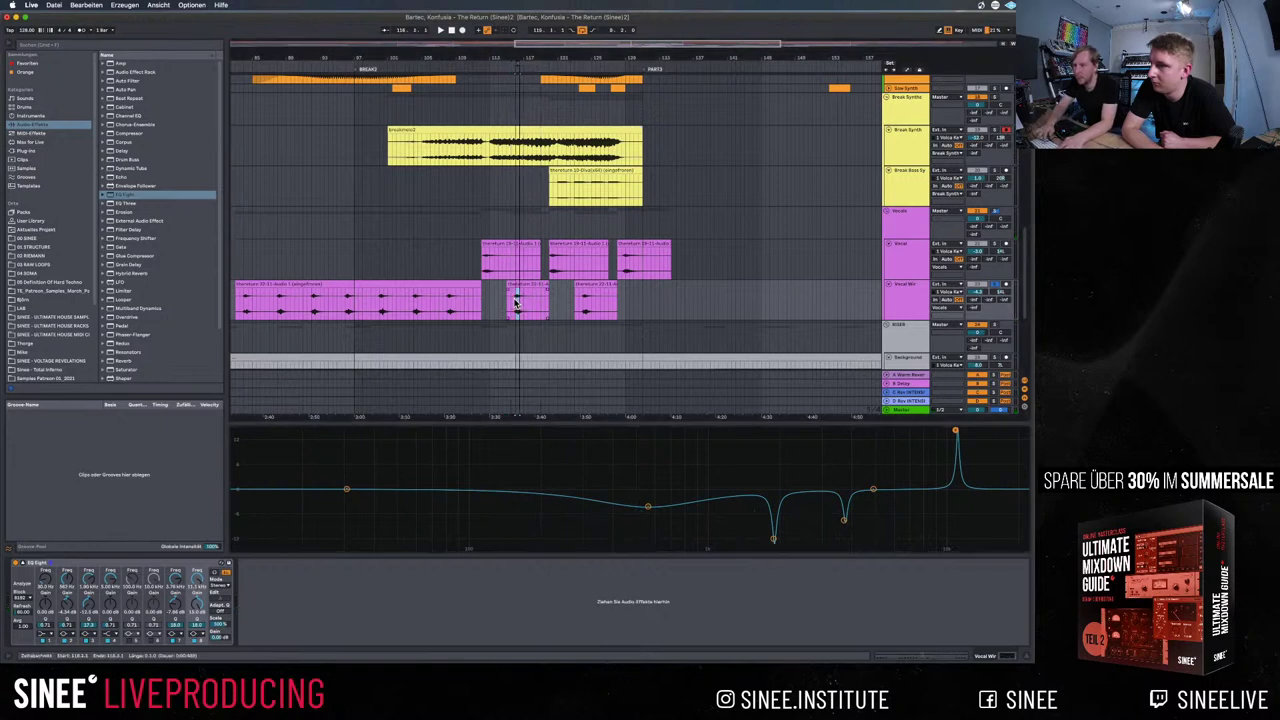
{"action": "key", "text": "space"}
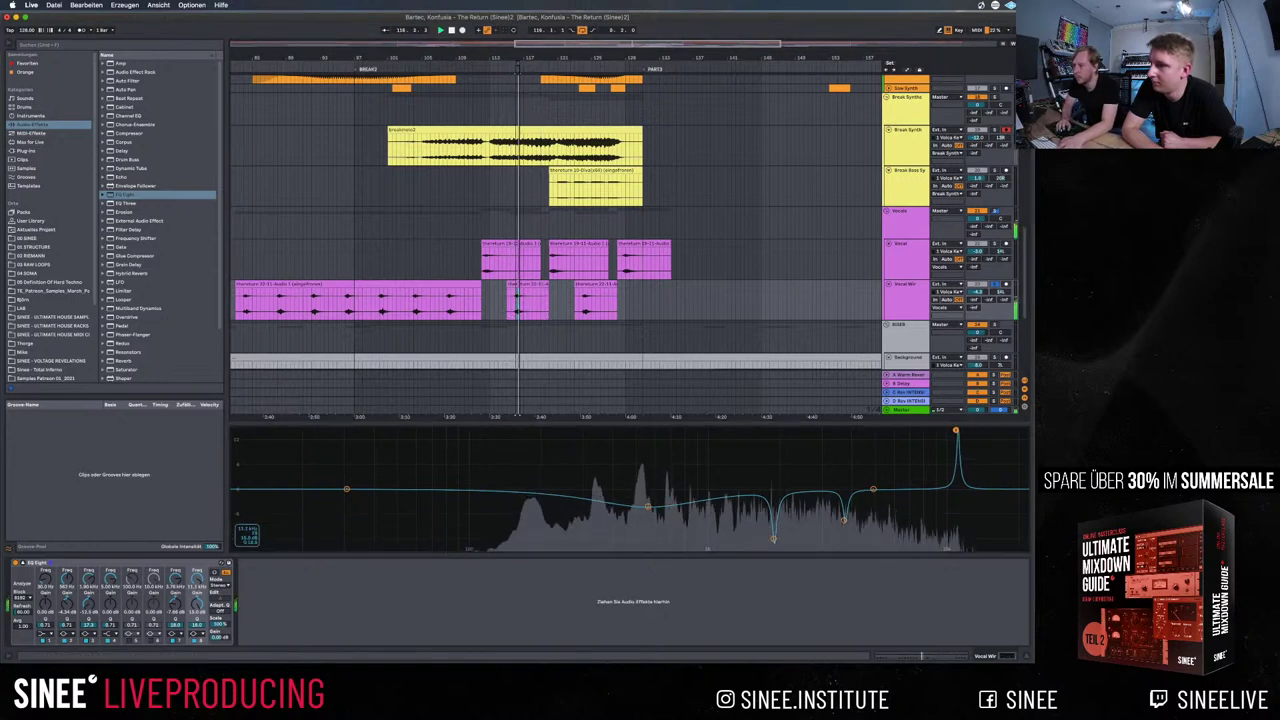
{"action": "mouse_move", "coordinate": [956, 432]}
{"action": "left_mouse_down"}
{"action": "mouse_move", "coordinate": [974, 431]}
{"action": "mouse_move", "coordinate": [884, 430]}
{"action": "mouse_move", "coordinate": [973, 430]}
{"action": "left_mouse_up"}
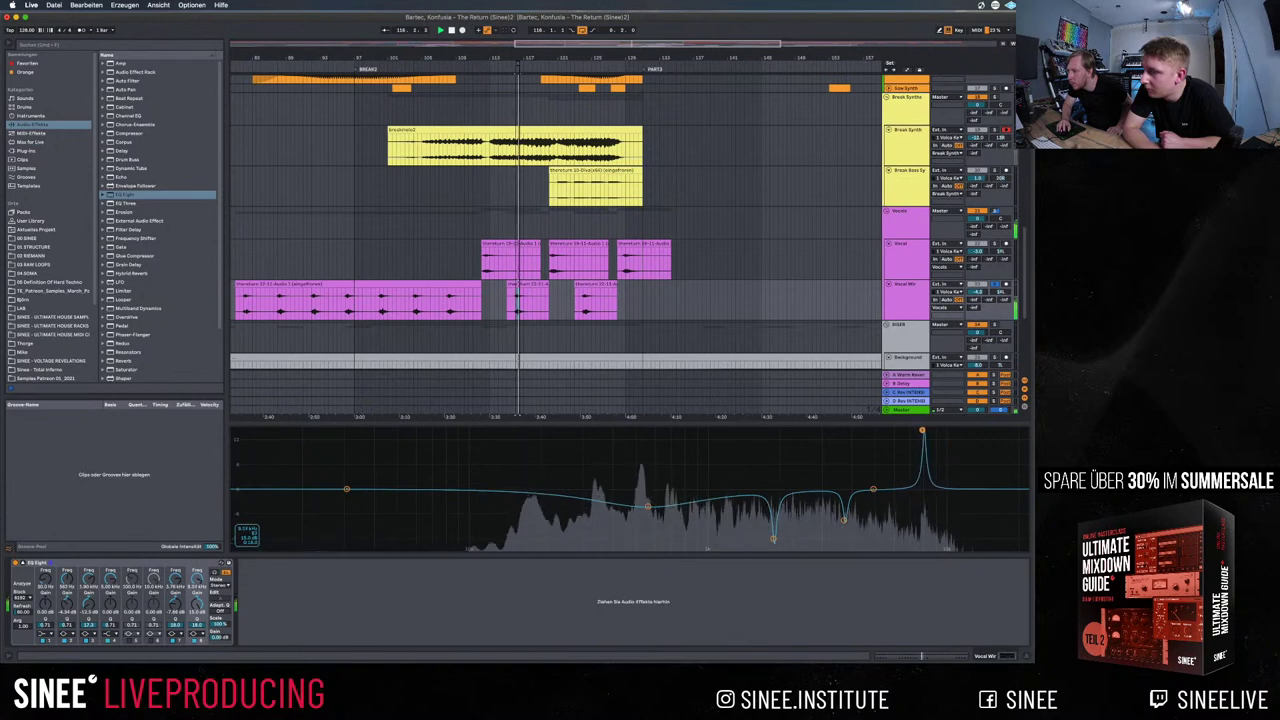
Settle band 8 on Vocal Wir at about 670 Hz, cut it by about 7 dB and toggle the EQ Eight for comparison
{"action": "left_click_drag", "start_coordinate": [922, 430], "coordinate": [888, 430]}
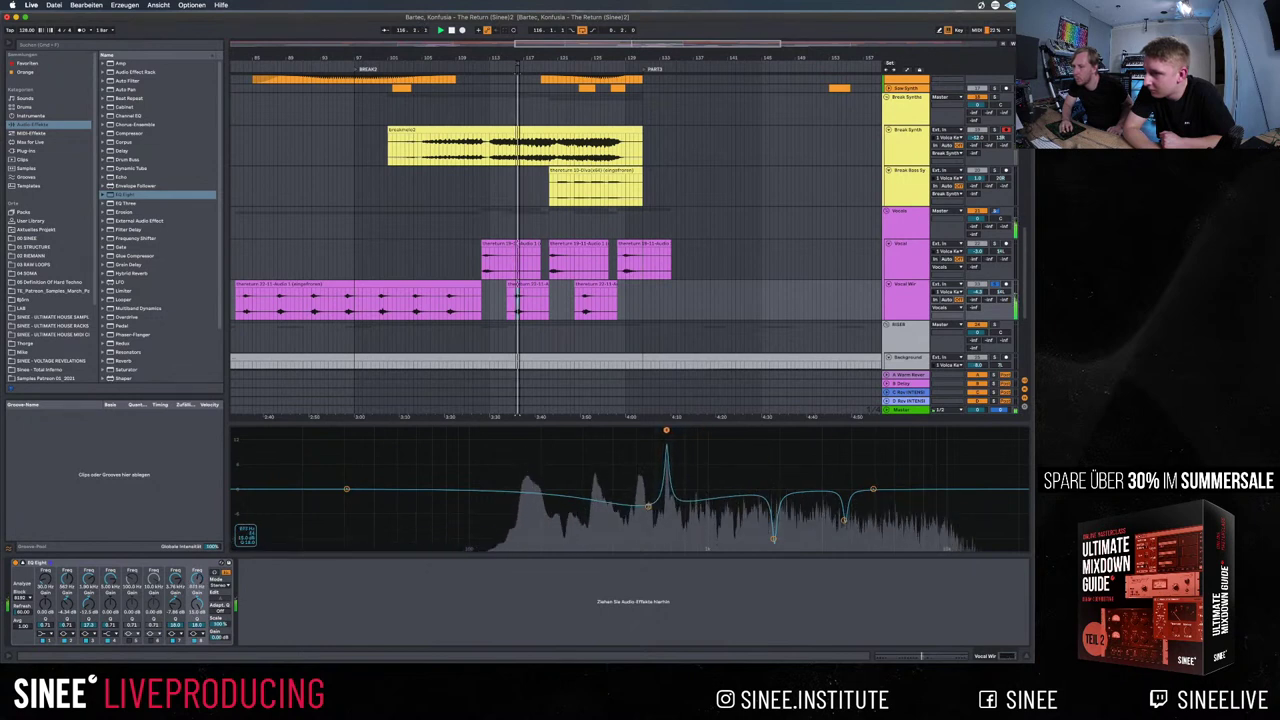
{"action": "left_click_drag", "start_coordinate": [197, 600], "coordinate": [197, 640]}
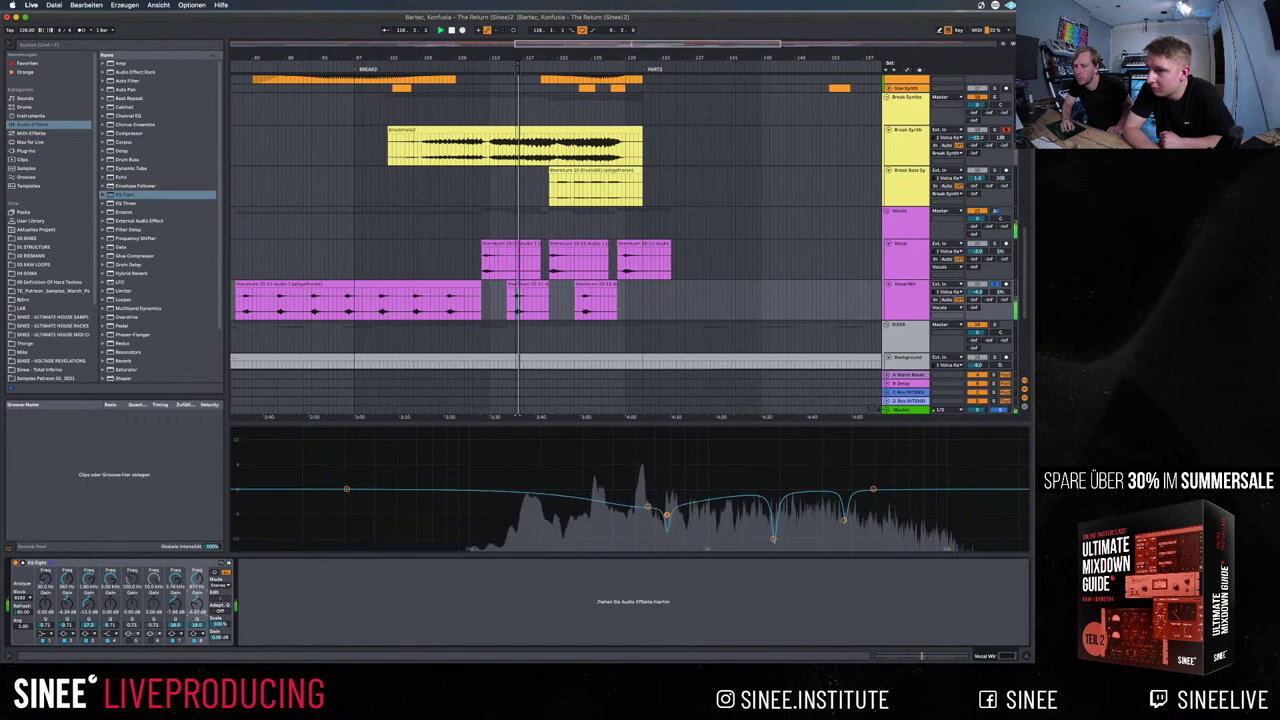
{"action": "left_click", "coordinate": [18, 566]}
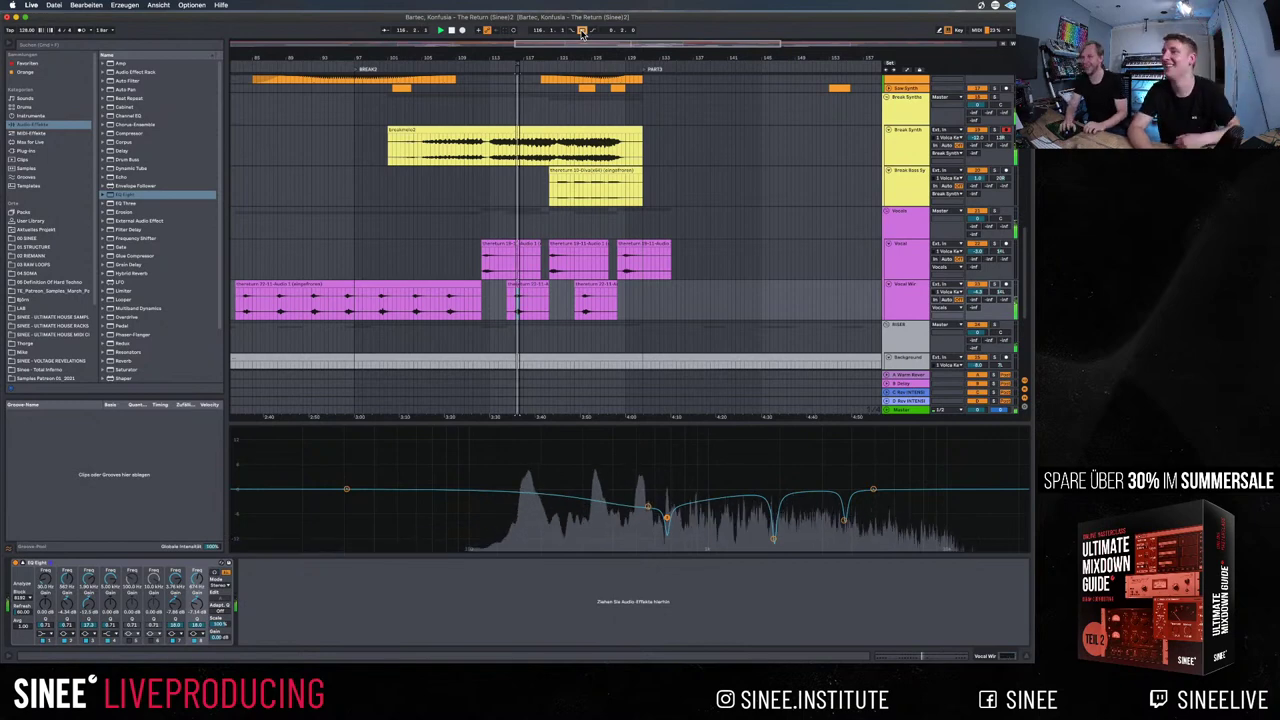
Continue playback from about bar 135 and toggle solo on the Bartec, Konfusia - The Return audio track to compare it with the mix
{"action": "scroll", "coordinate": [708, 210], "scroll_direction": "up", "scroll_amount": 3}
{"action": "scroll", "coordinate": [708, 213], "scroll_direction": "up", "scroll_amount": 5}
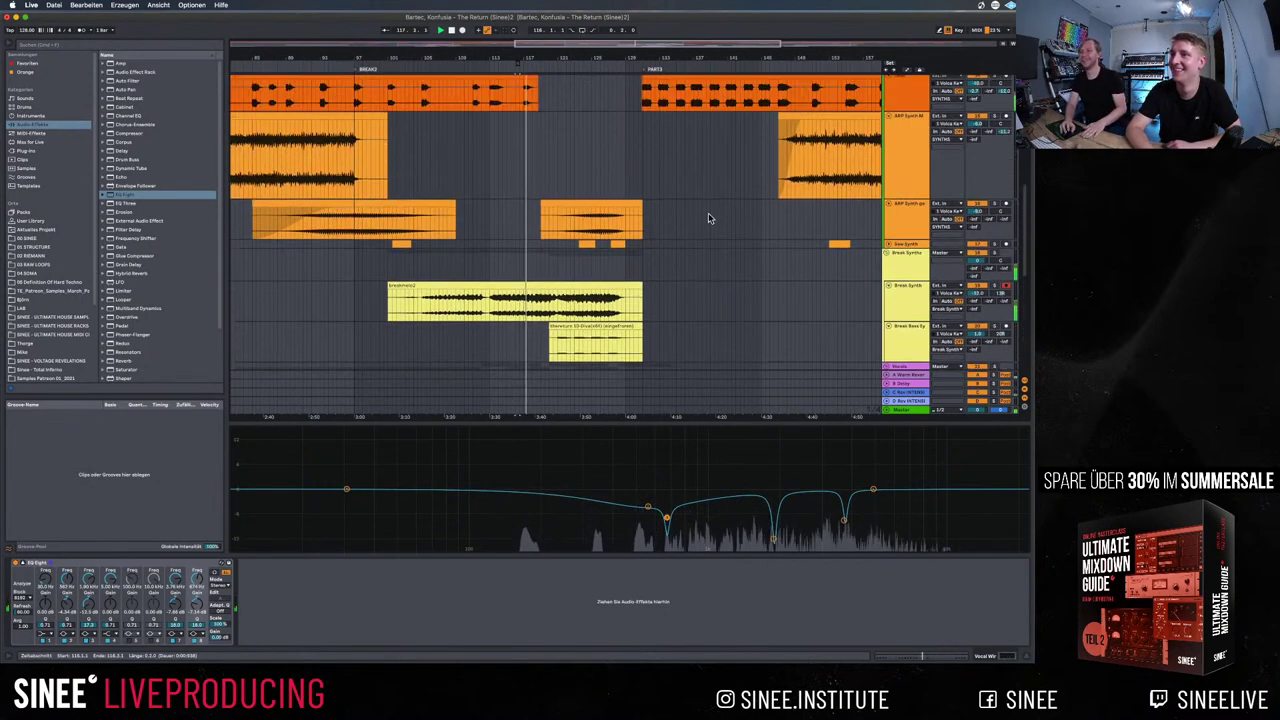
{"action": "left_click", "coordinate": [631, 168]}
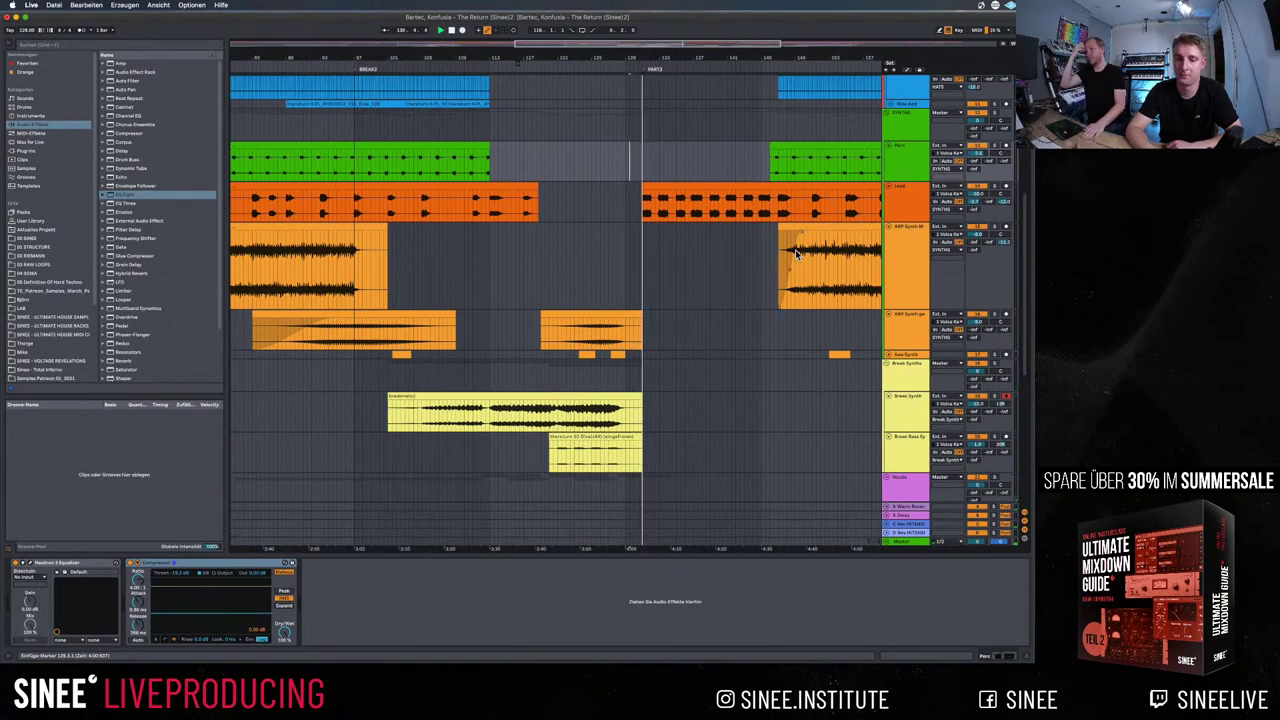
{"action": "scroll", "coordinate": [768, 305], "scroll_direction": "down", "scroll_amount": 3}
{"action": "scroll", "coordinate": [768, 304], "scroll_direction": "down", "scroll_amount": 4}
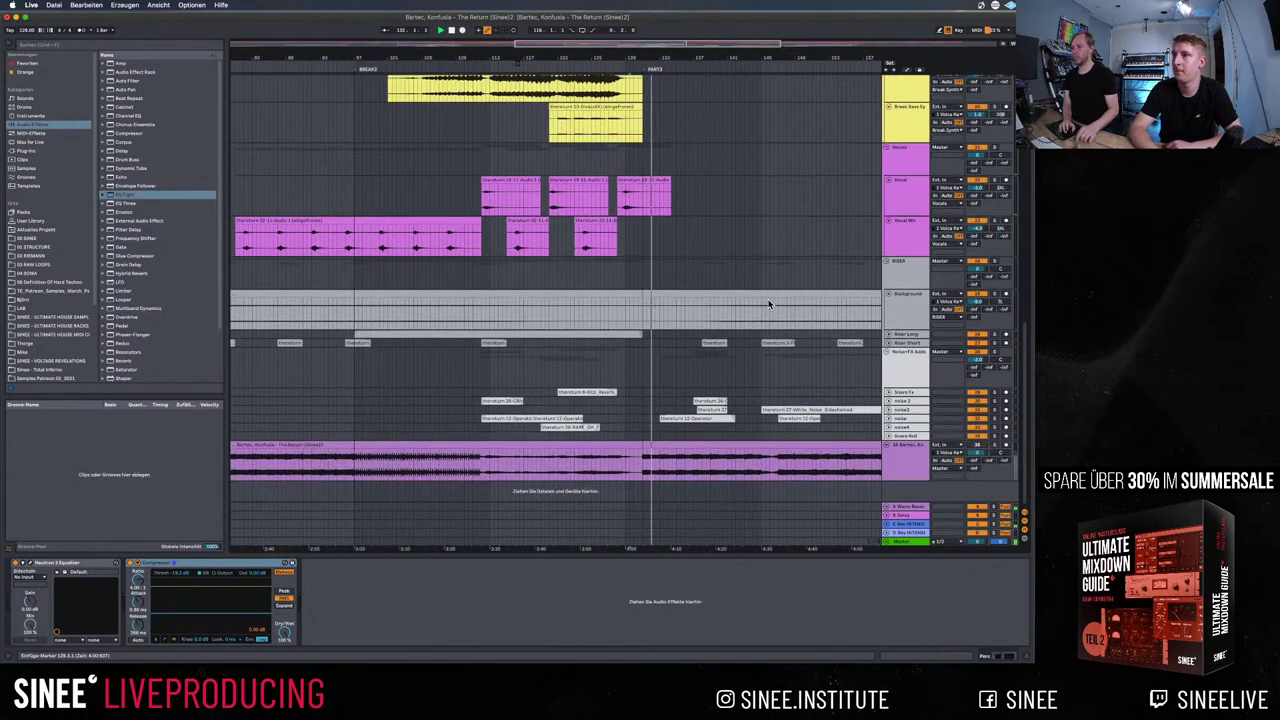
{"action": "left_click", "coordinate": [995, 445]}
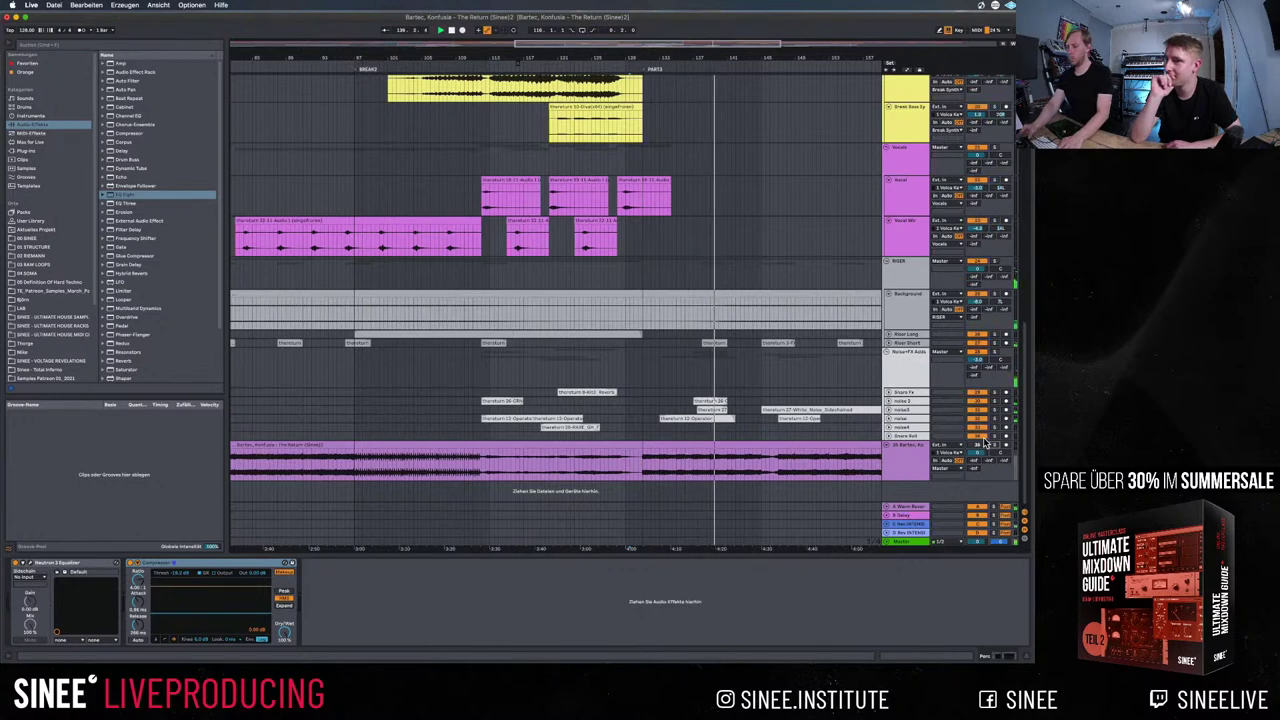
{"action": "left_click", "coordinate": [996, 444]}
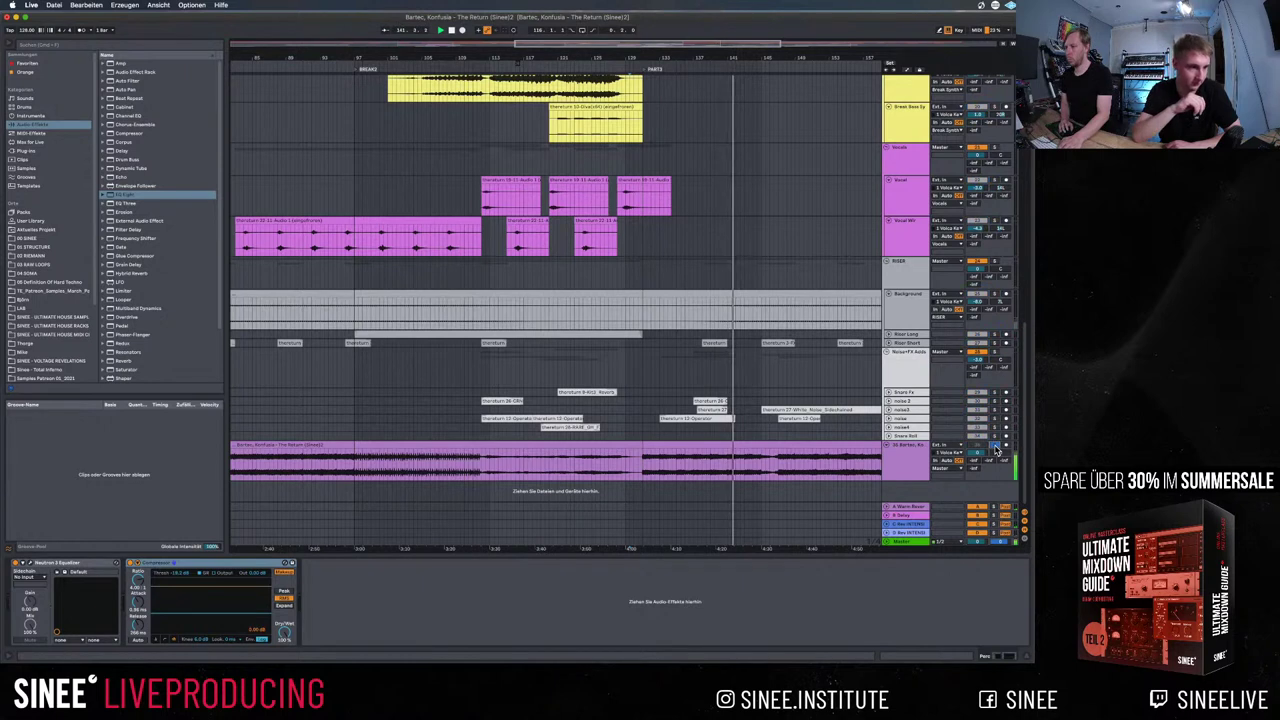
{"action": "left_click", "coordinate": [996, 444]}
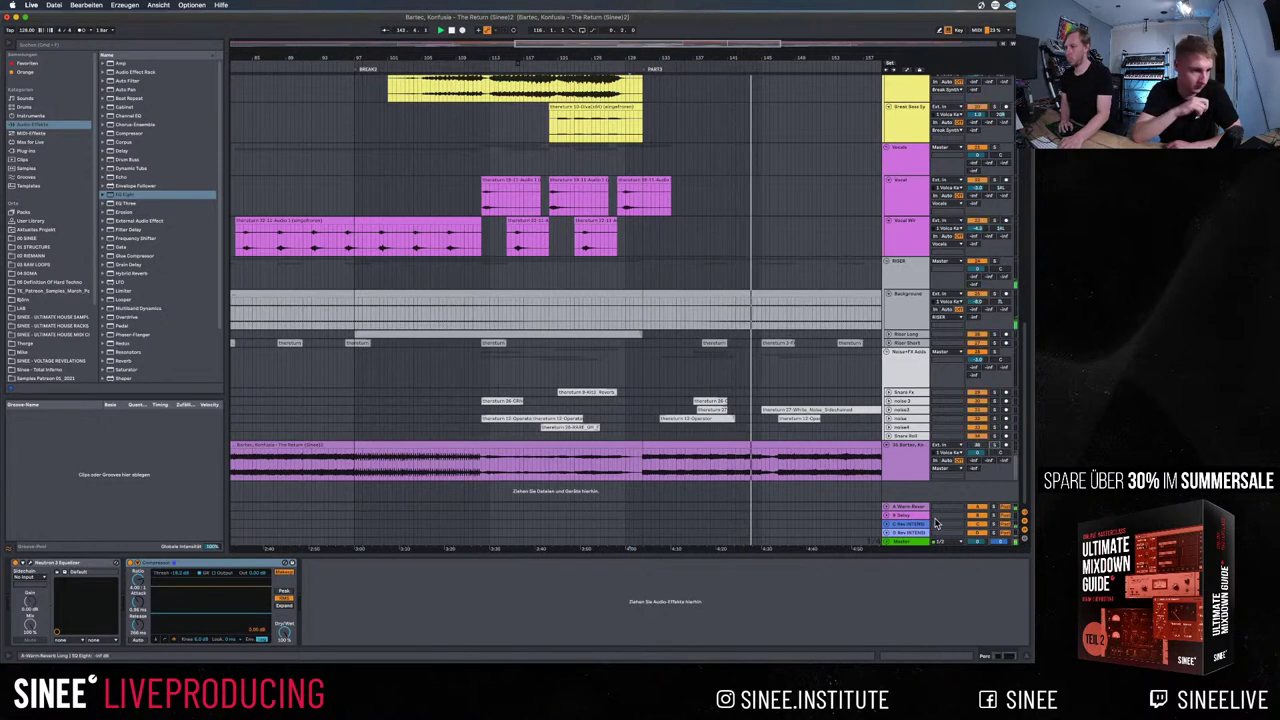
Open Tonal Balance Control and Insight 2 on the Master track, load Insight's default layout and place its window beside Tonal Balance Control
{"action": "left_click", "coordinate": [906, 540]}
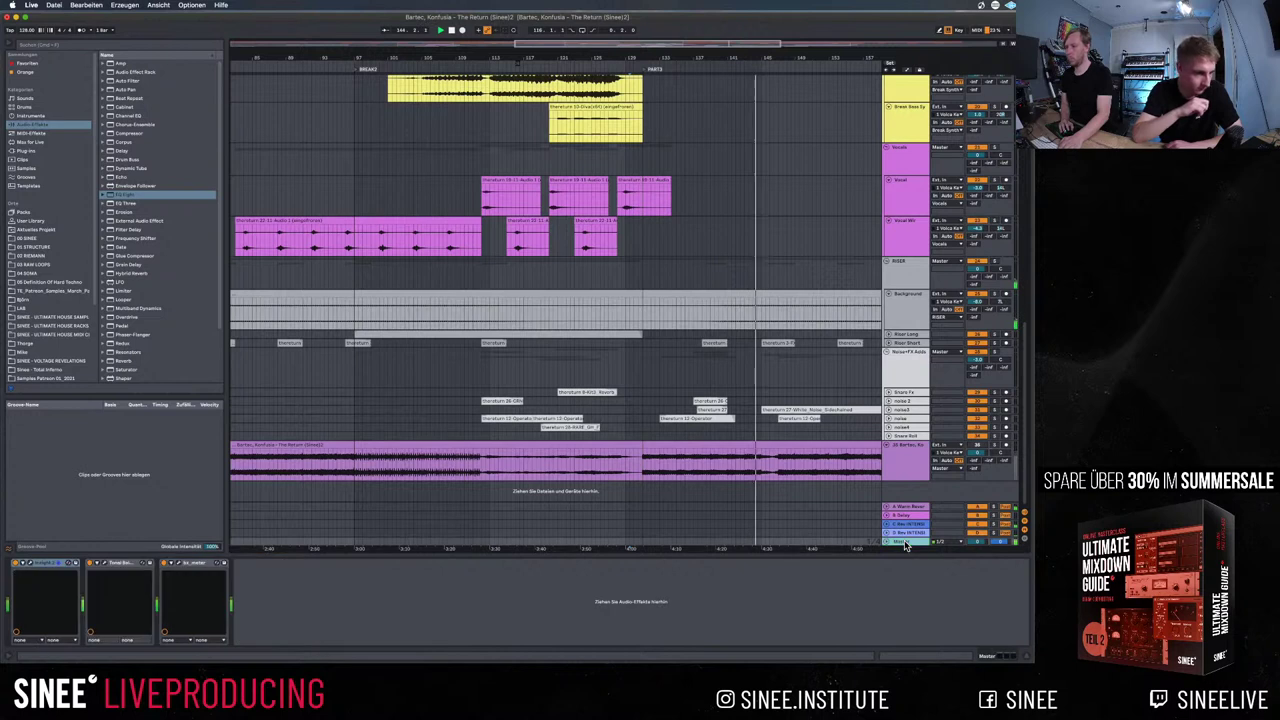
{"action": "left_click", "coordinate": [107, 566]}
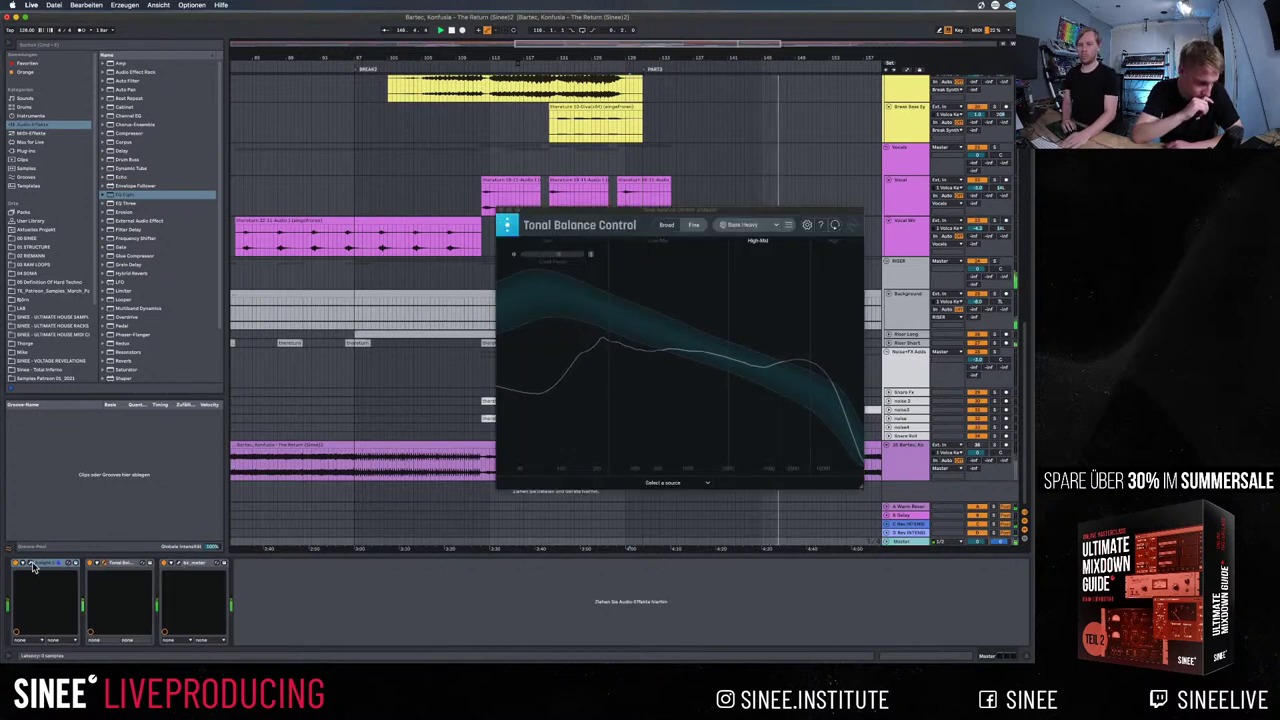
{"action": "left_click", "coordinate": [180, 566]}
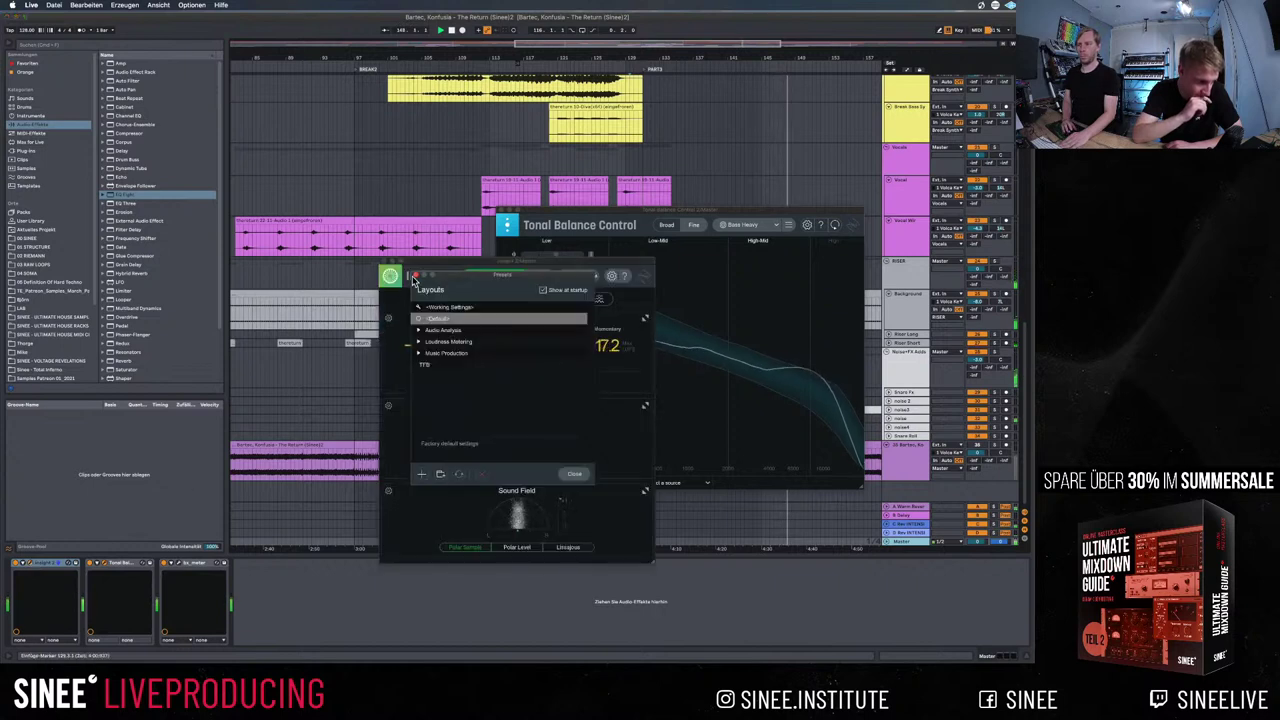
{"action": "double_click", "coordinate": [454, 320]}
{"action": "left_click_drag", "start_coordinate": [510, 271], "coordinate": [298, 247]}
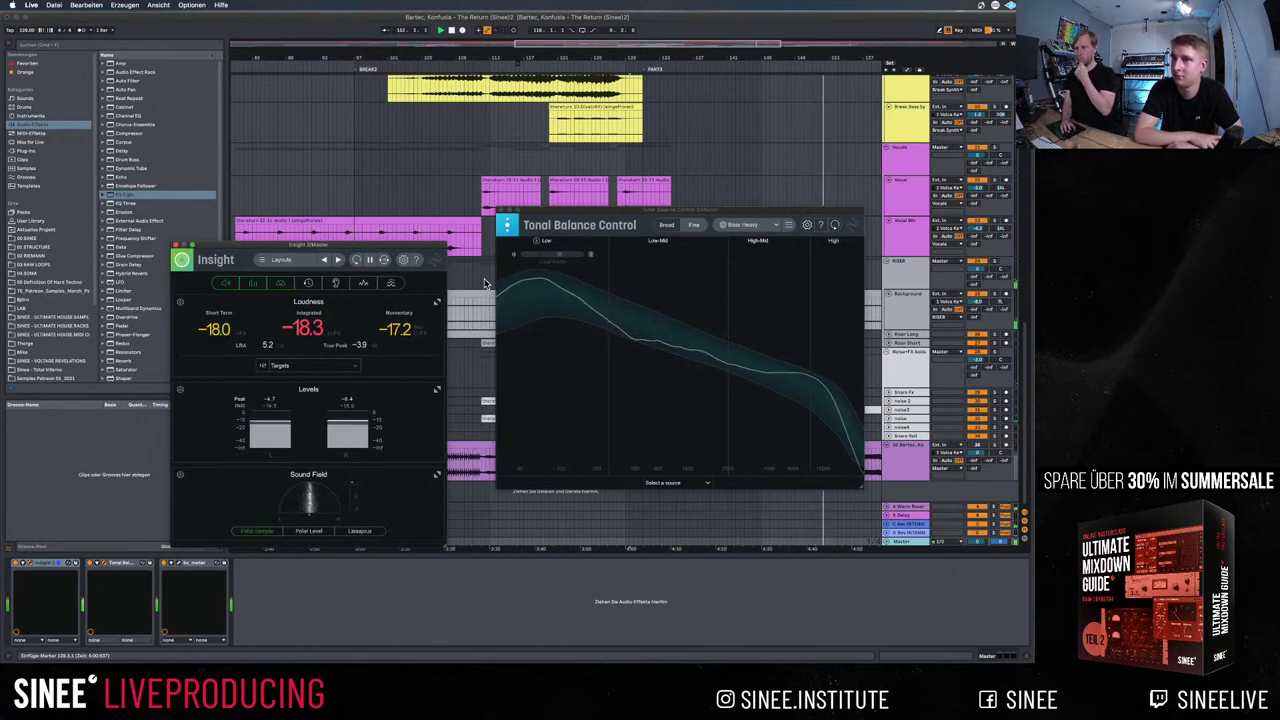
{"action": "left_click", "coordinate": [695, 483]}
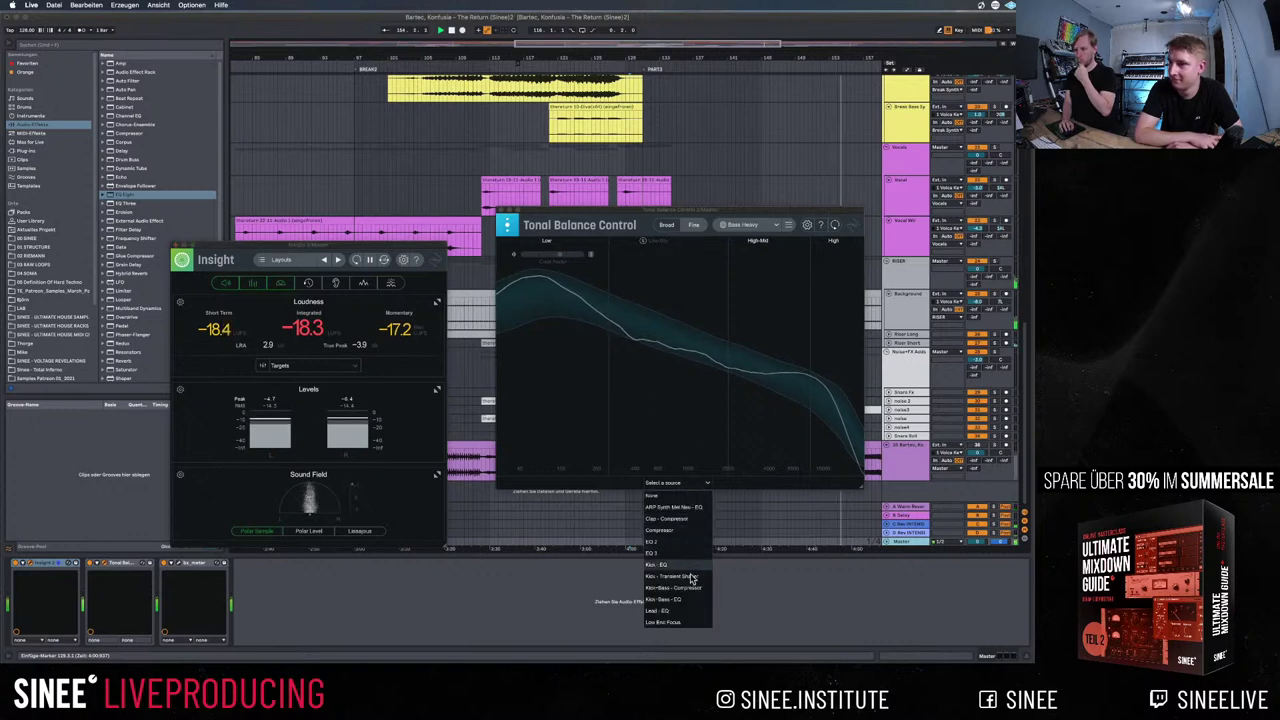
{"action": "left_click", "coordinate": [766, 578]}
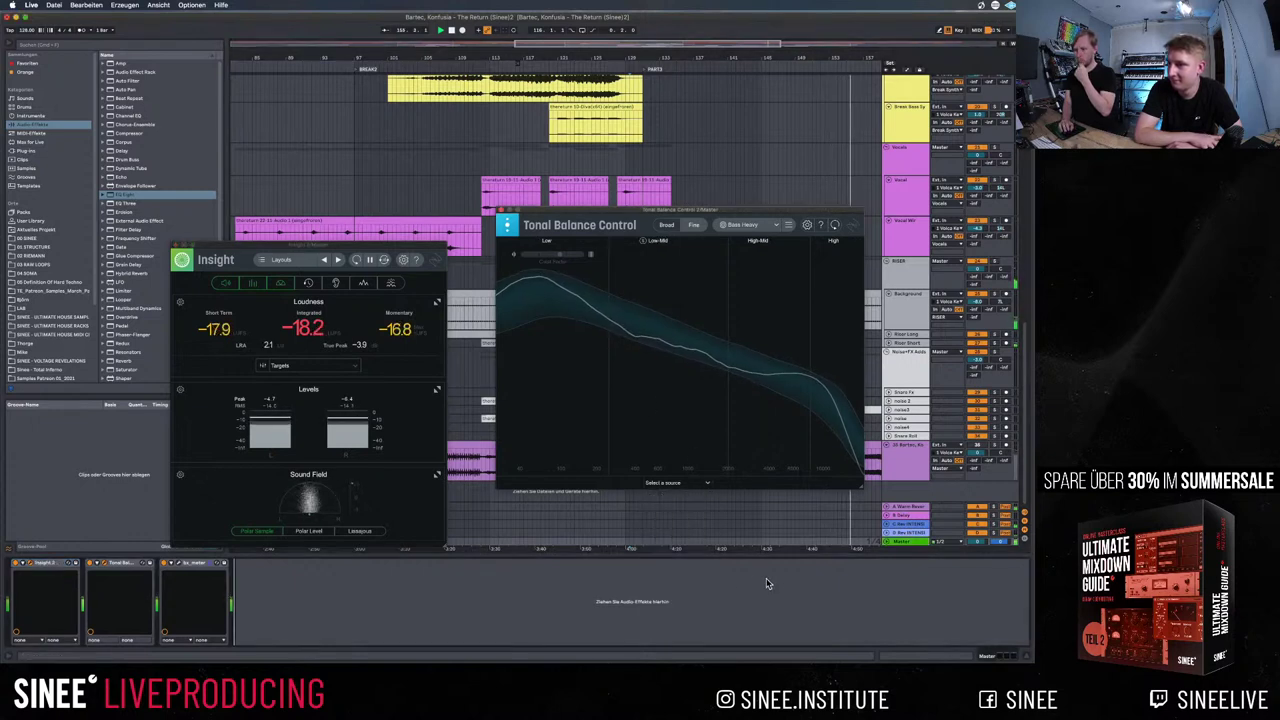
Add the Neutron 3 Equalizer from the favourites to the end of the HATS group's device chain
{"action": "scroll", "coordinate": [932, 158], "scroll_direction": "up", "scroll_amount": 5}
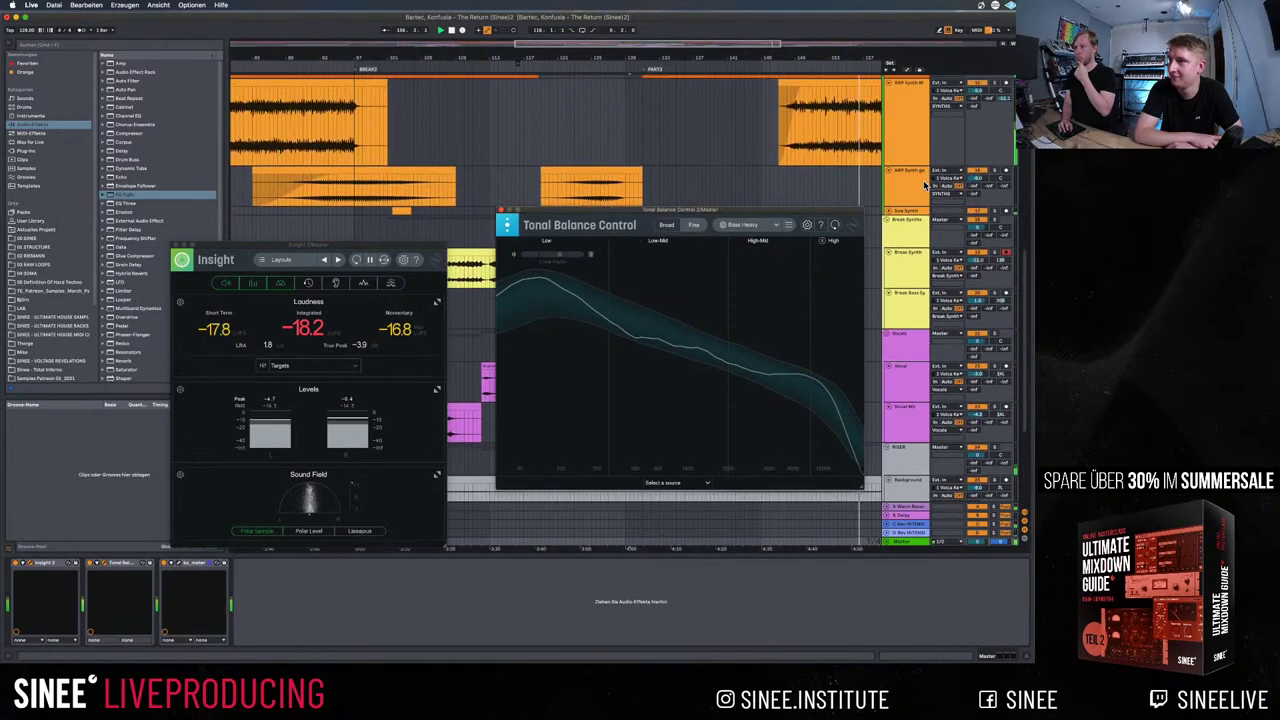
{"action": "scroll", "coordinate": [921, 185], "scroll_direction": "up", "scroll_amount": 10}
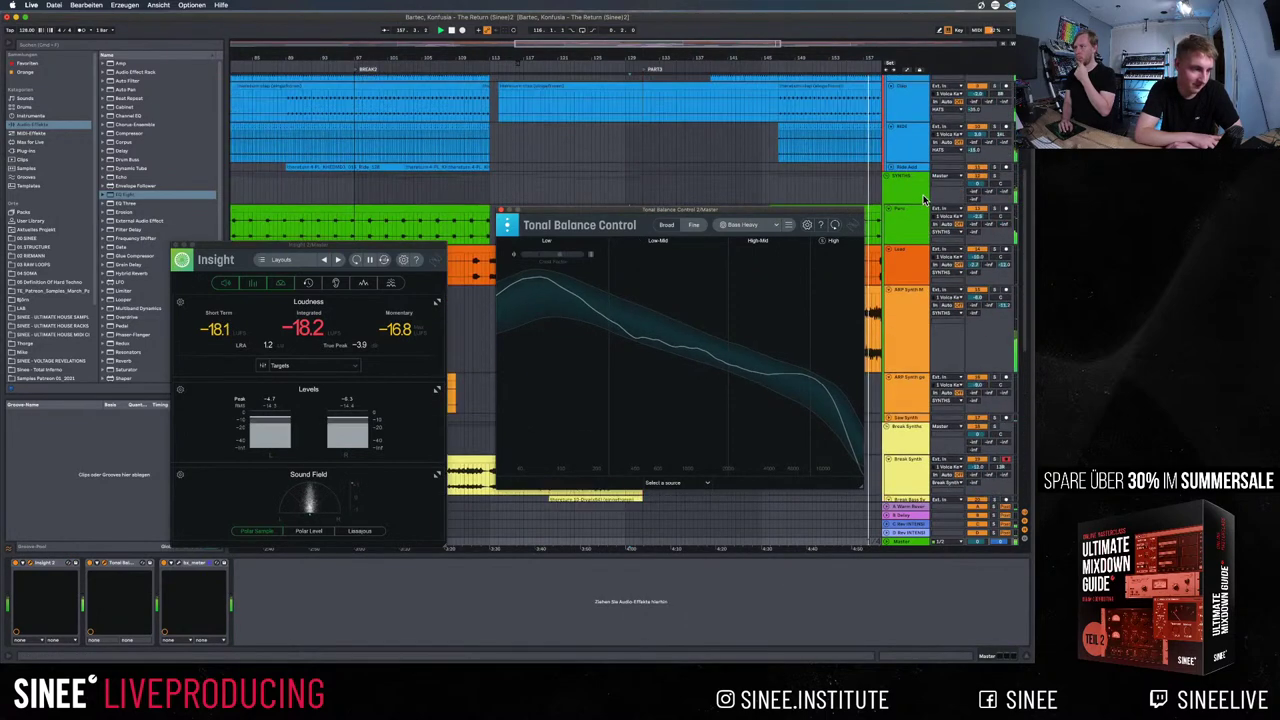
{"action": "left_click", "coordinate": [905, 140]}
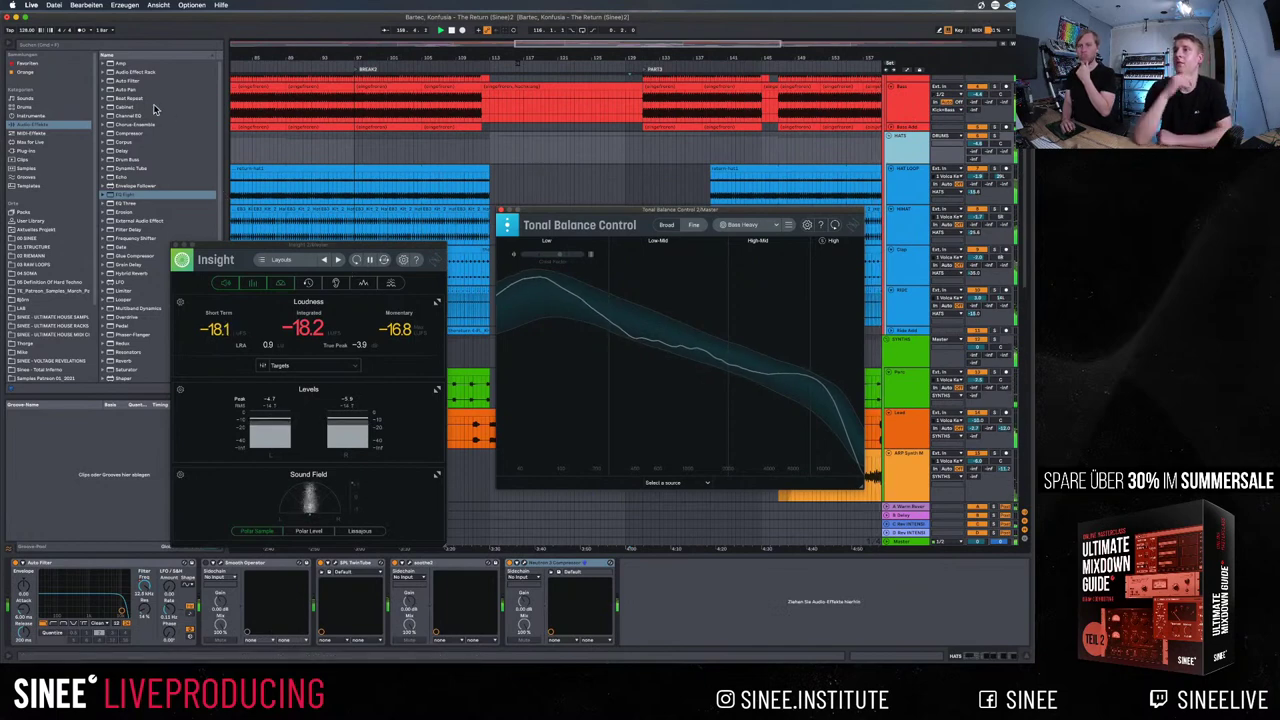
{"action": "left_click", "coordinate": [57, 65]}
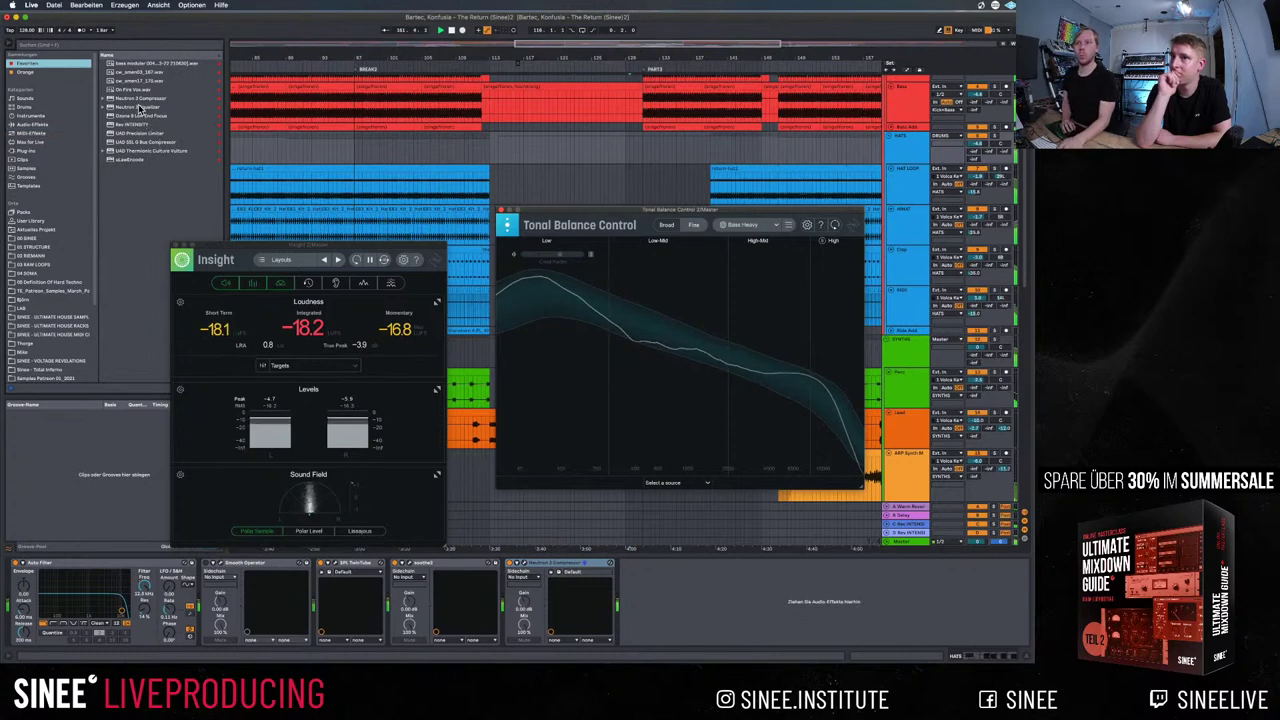
{"action": "mouse_move", "coordinate": [140, 108]}
{"action": "left_mouse_down"}
{"action": "mouse_move", "coordinate": [640, 600]}
{"action": "mouse_move", "coordinate": [673, 600]}
{"action": "left_mouse_up"}
{"action": "left_click_drag", "start_coordinate": [673, 600], "coordinate": [674, 601]}
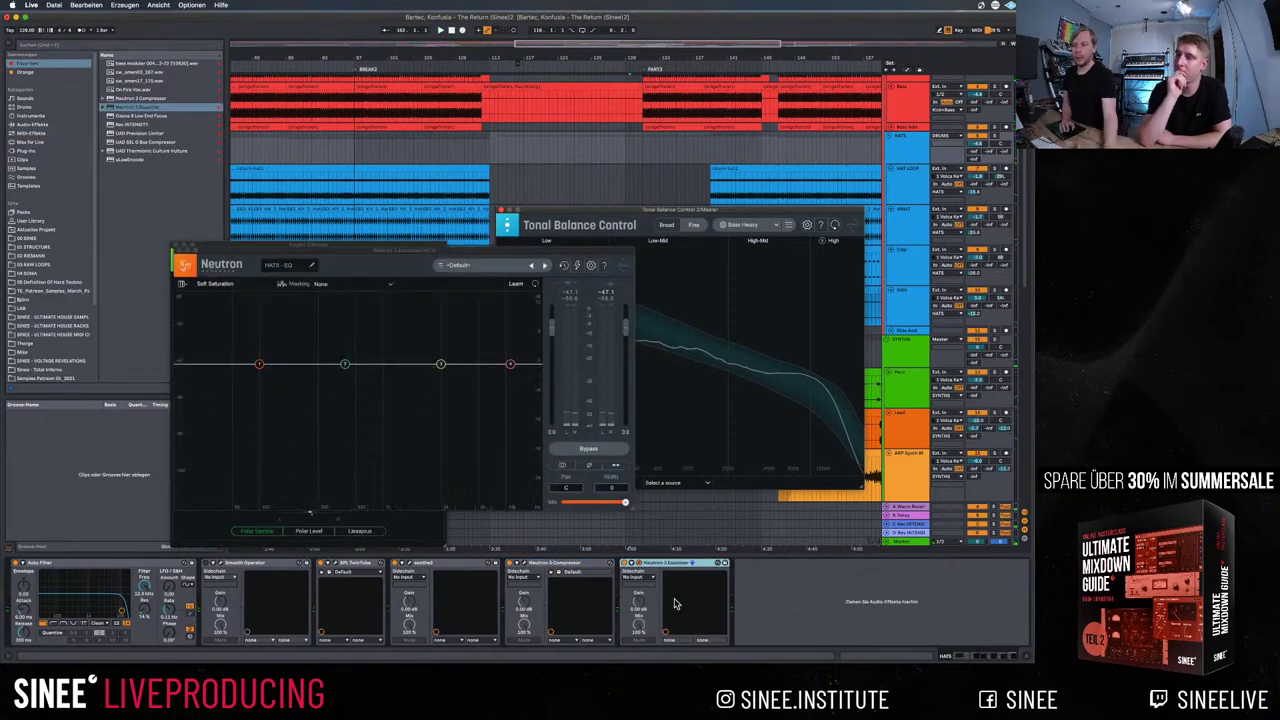
Place the Neutron and Tonal Balance Control windows side by side and choose HATS - EQ as Tonal Balance Control's source
{"action": "left_click", "coordinate": [230, 252]}
{"action": "left_click_drag", "start_coordinate": [230, 252], "coordinate": [101, 166]}
{"action": "left_click_drag", "start_coordinate": [560, 207], "coordinate": [647, 149]}
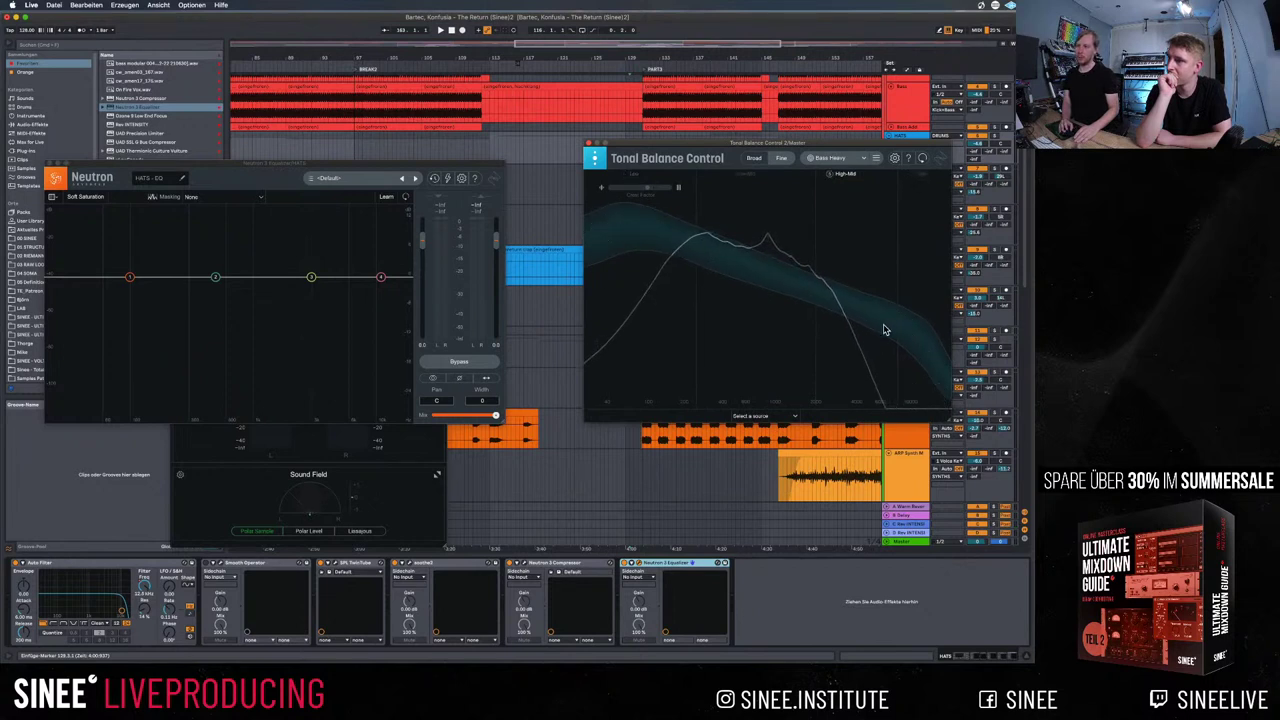
{"action": "key", "text": "space"}
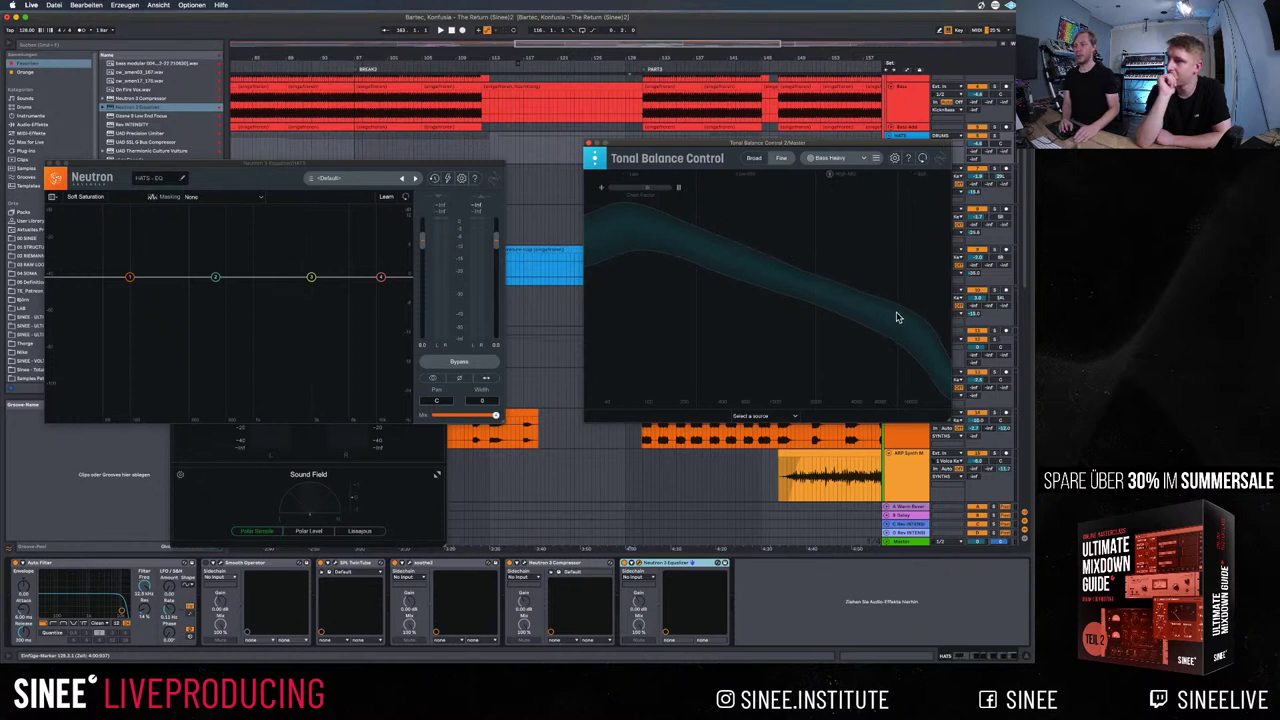
{"action": "left_click", "coordinate": [790, 417]}
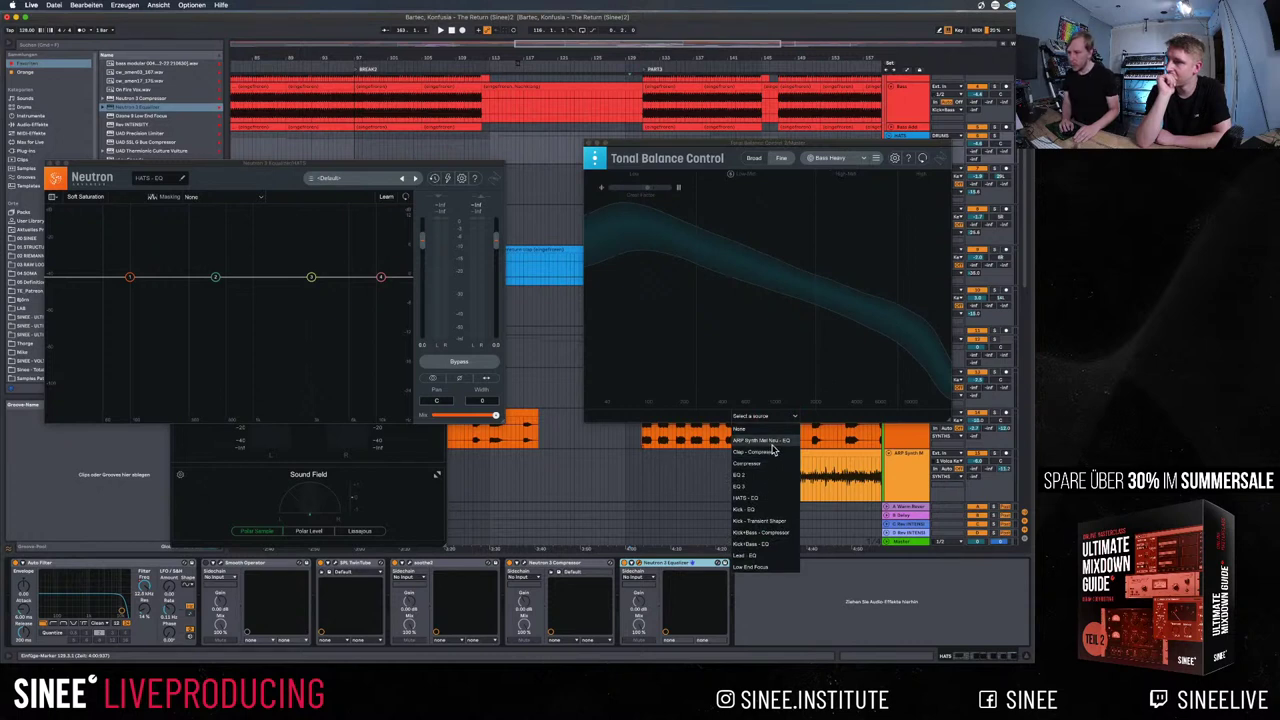
{"action": "left_click", "coordinate": [764, 499]}
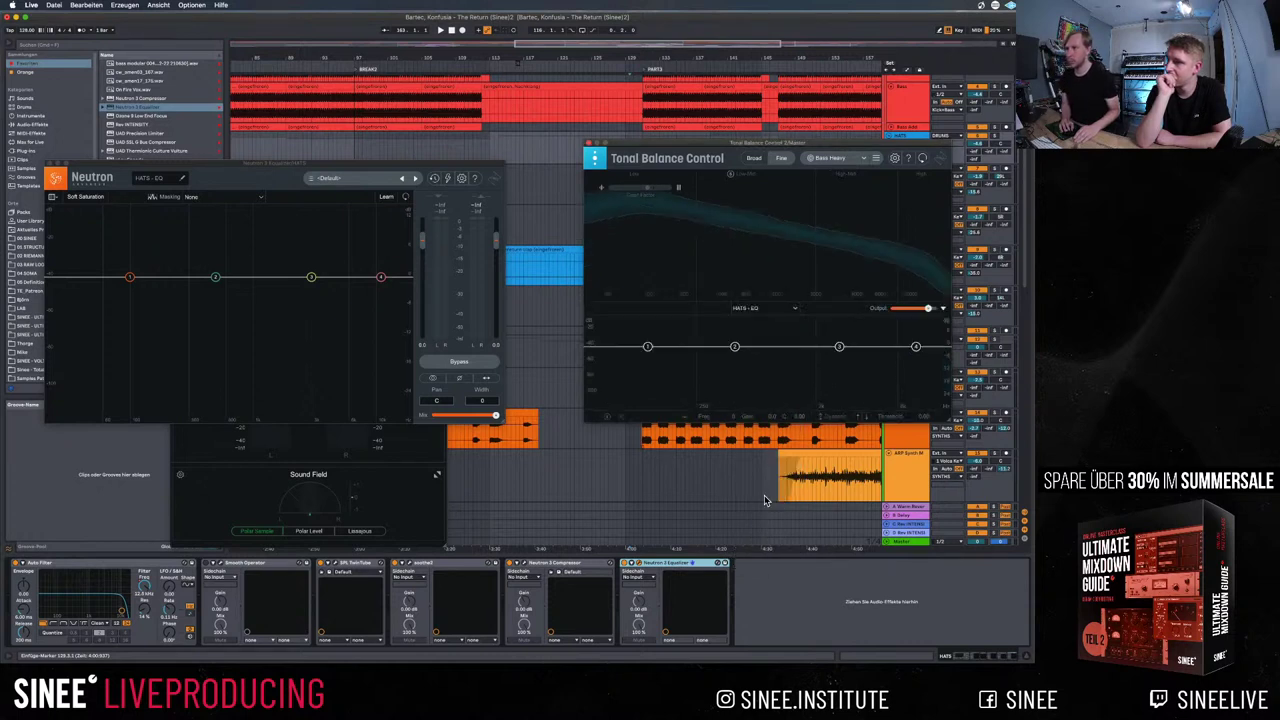
Boost band 3 of HATS - EQ by about 1.1 dB near 7.6 kHz and audition it in the part after the break
{"action": "left_click", "coordinate": [840, 347]}
{"action": "left_click_drag", "start_coordinate": [840, 347], "coordinate": [894, 346]}
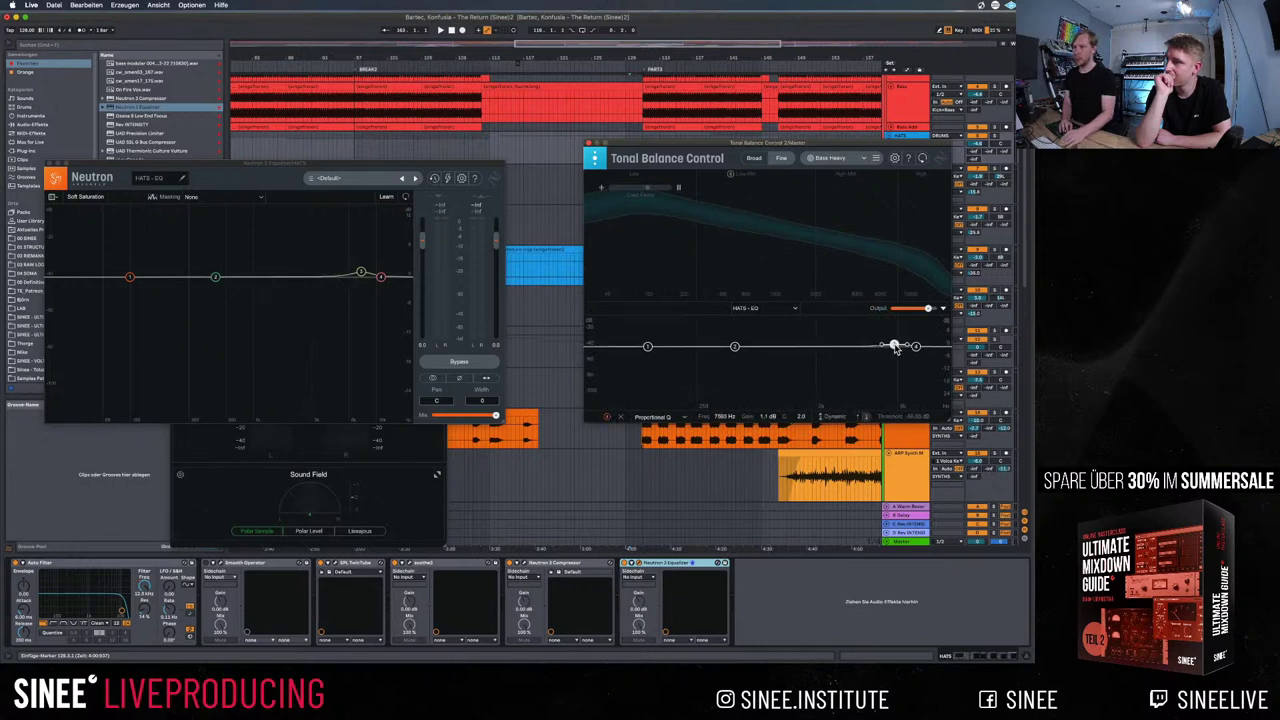
{"action": "left_click", "coordinate": [682, 101]}
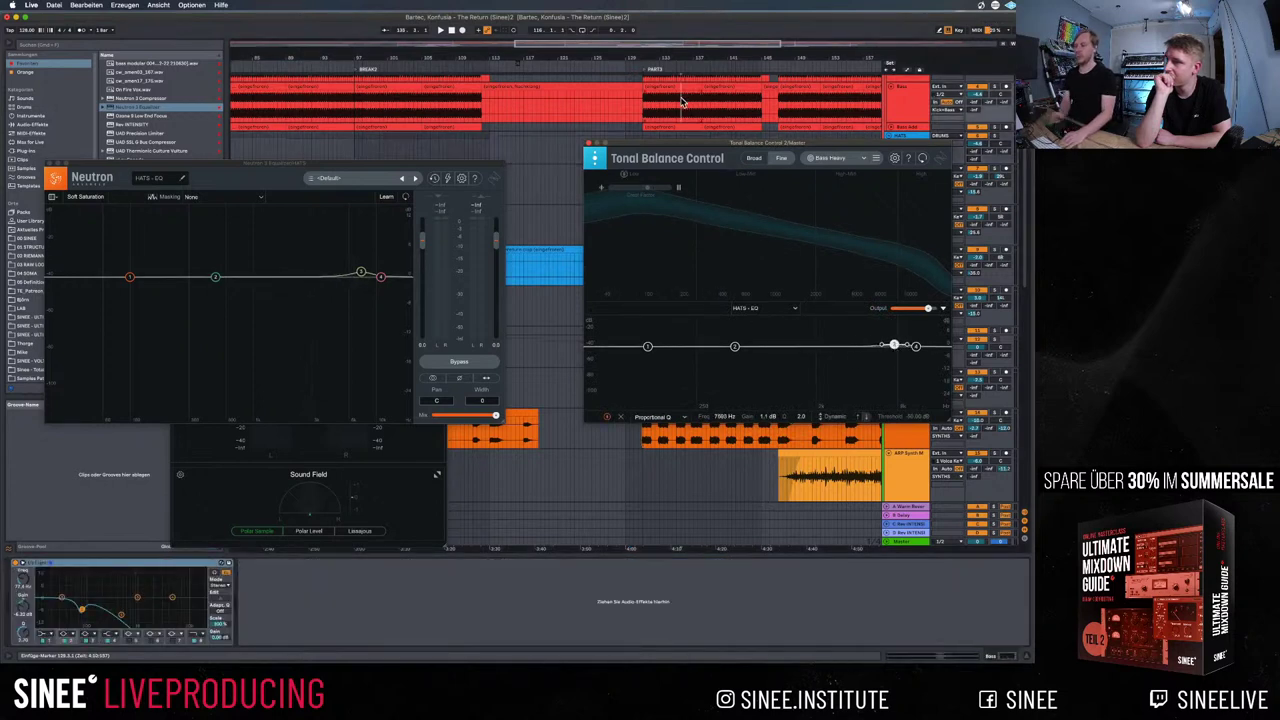
{"action": "key", "text": "space"}
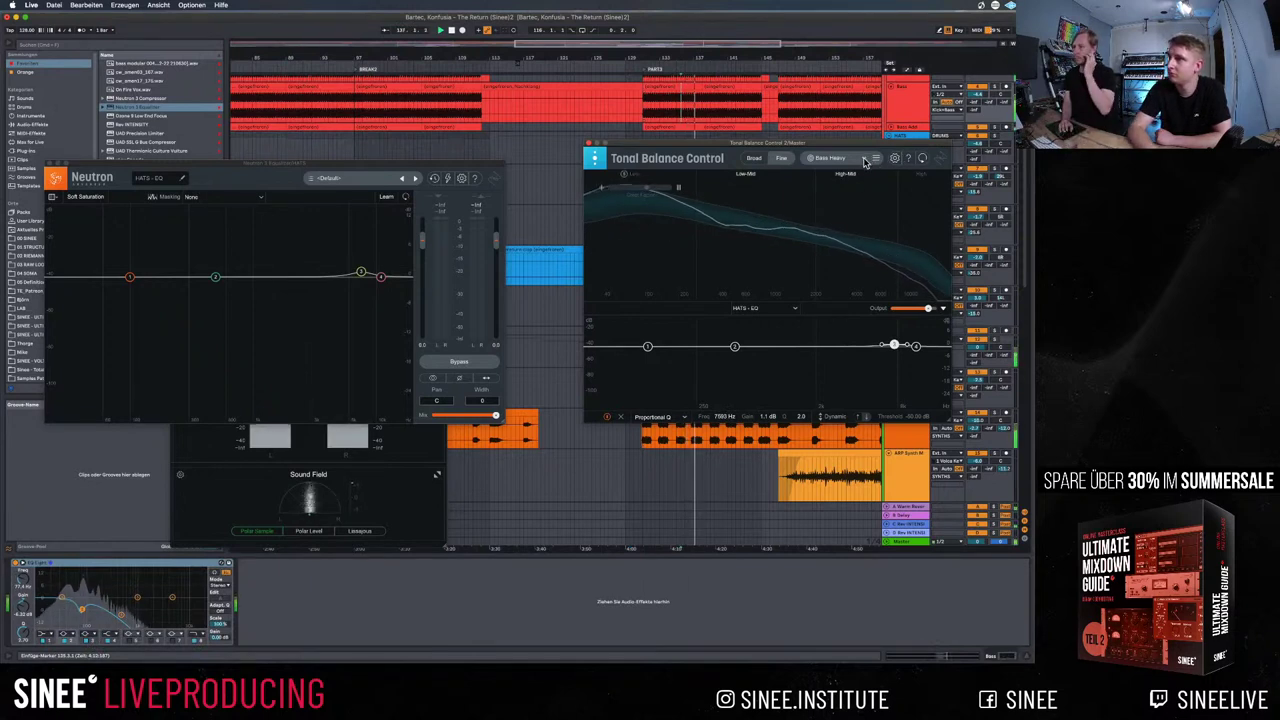
{"action": "left_click", "coordinate": [807, 115]}
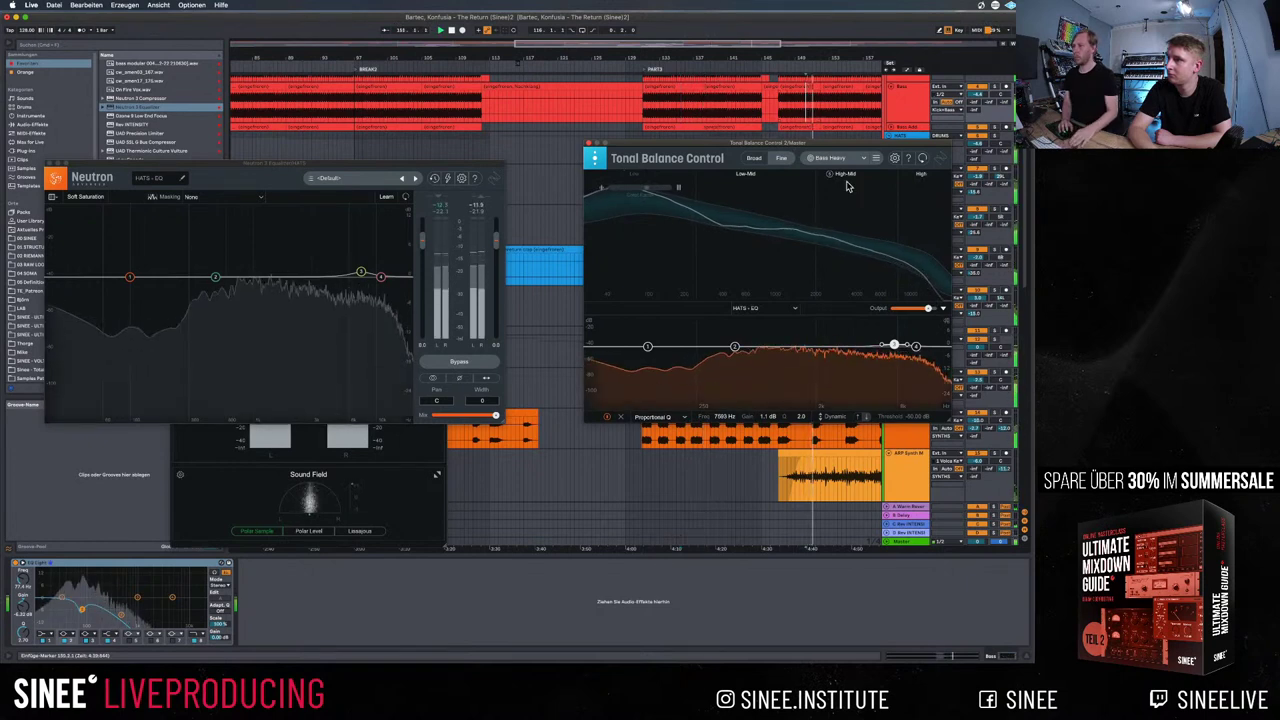
Turn band 3 of HATS - EQ into a wide cut of about -4.6 dB near 8.7 kHz with a Q of 0.8
{"action": "left_click_drag", "start_coordinate": [893, 345], "coordinate": [903, 362]}
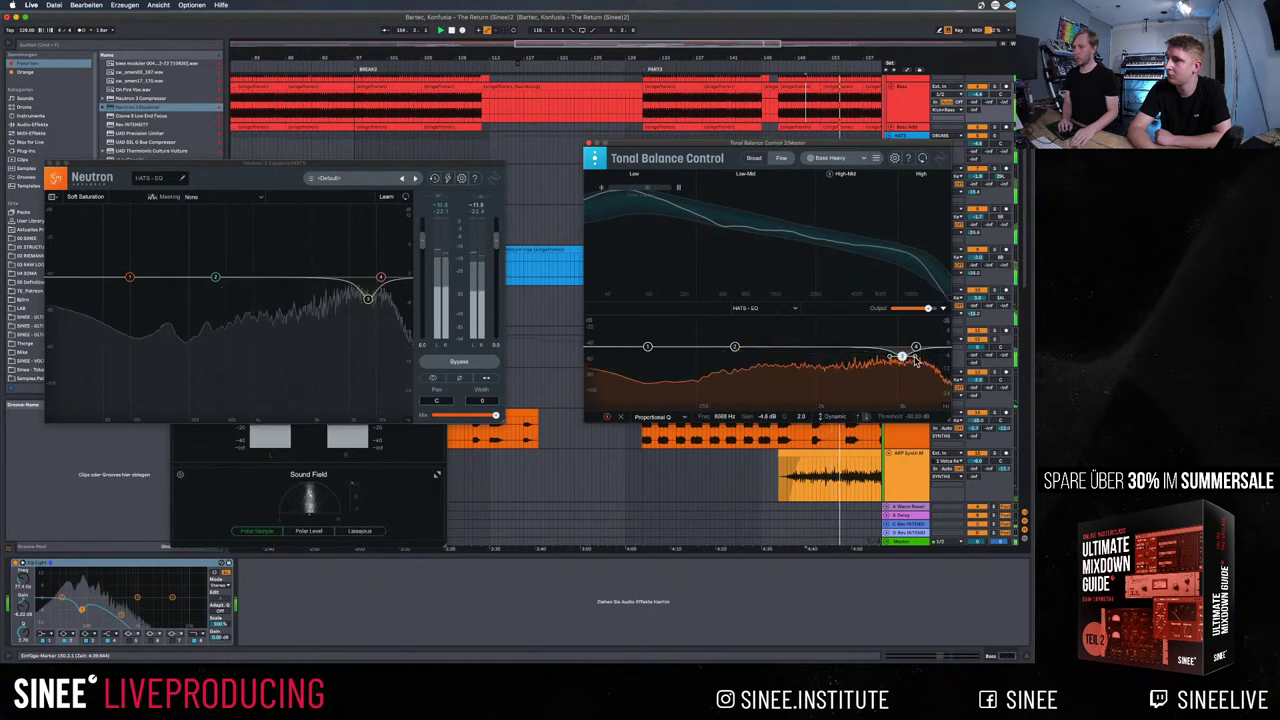
{"action": "scroll", "coordinate": [917, 362], "scroll_direction": "down", "scroll_amount": 2}
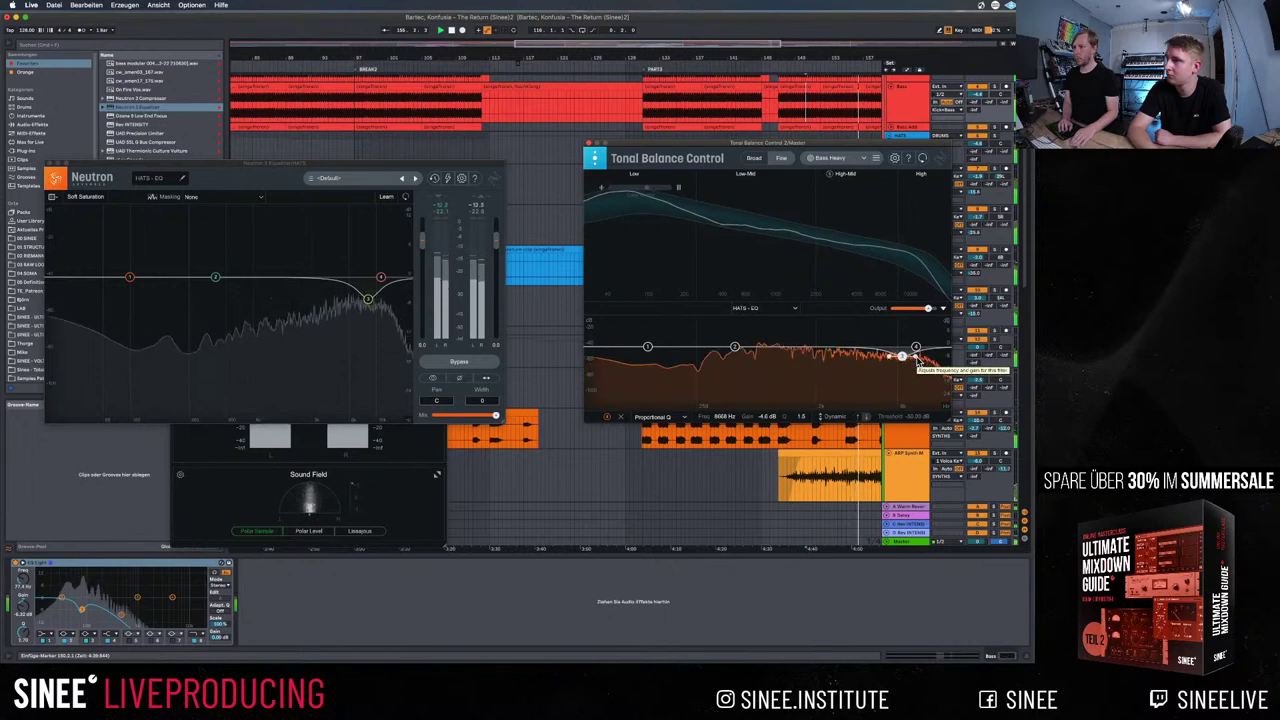
{"action": "scroll", "coordinate": [910, 362], "scroll_direction": "down", "scroll_amount": 2}
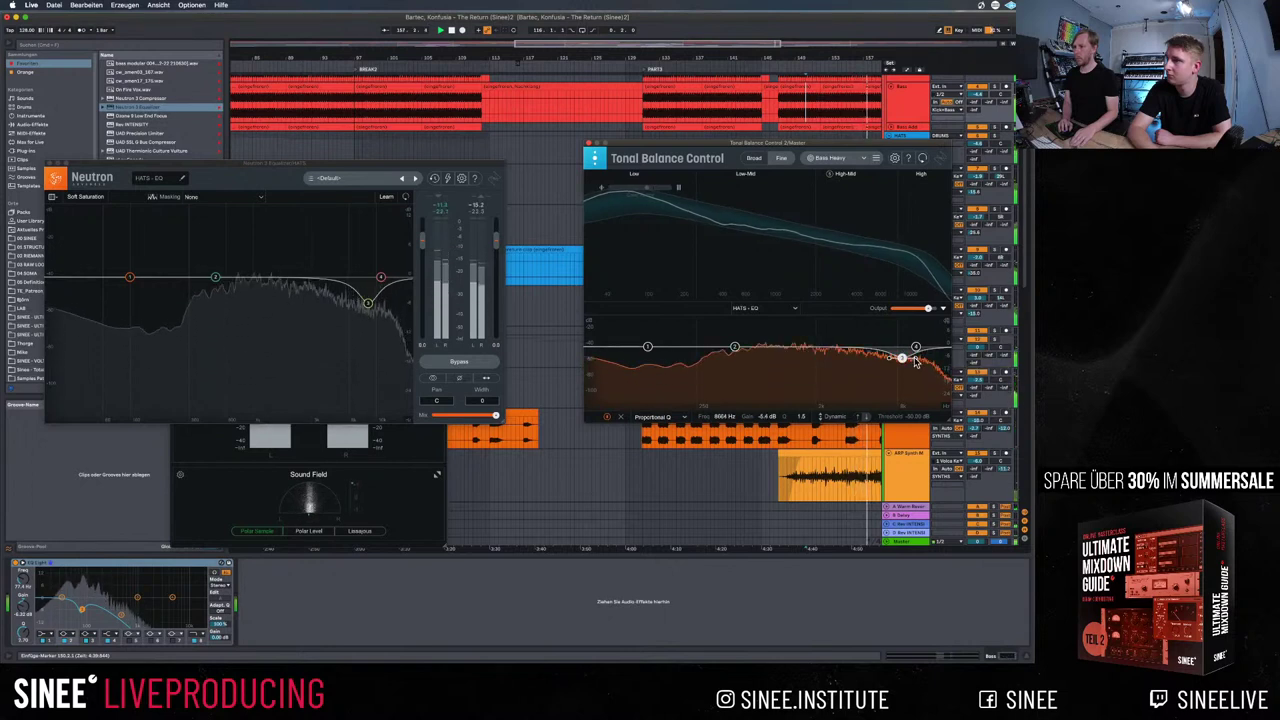
{"action": "scroll", "coordinate": [905, 362], "scroll_direction": "down", "scroll_amount": 2}
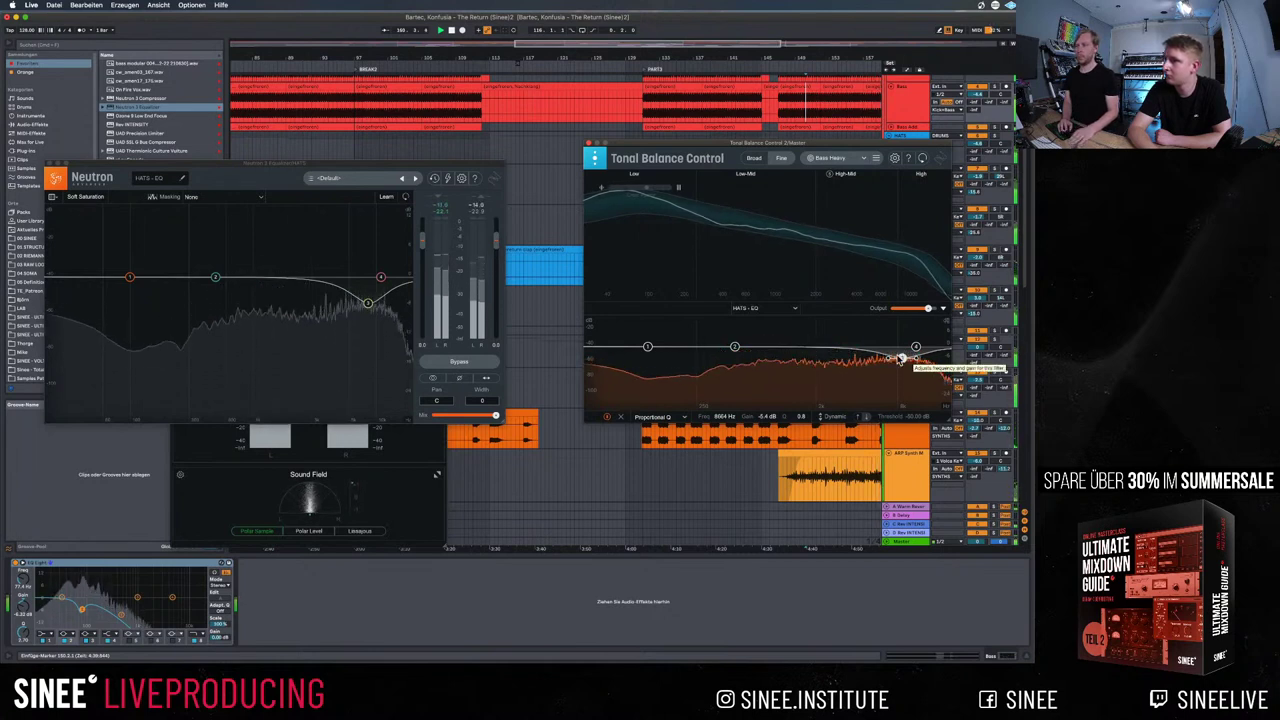
{"action": "left_click_drag", "start_coordinate": [910, 356], "coordinate": [900, 358]}
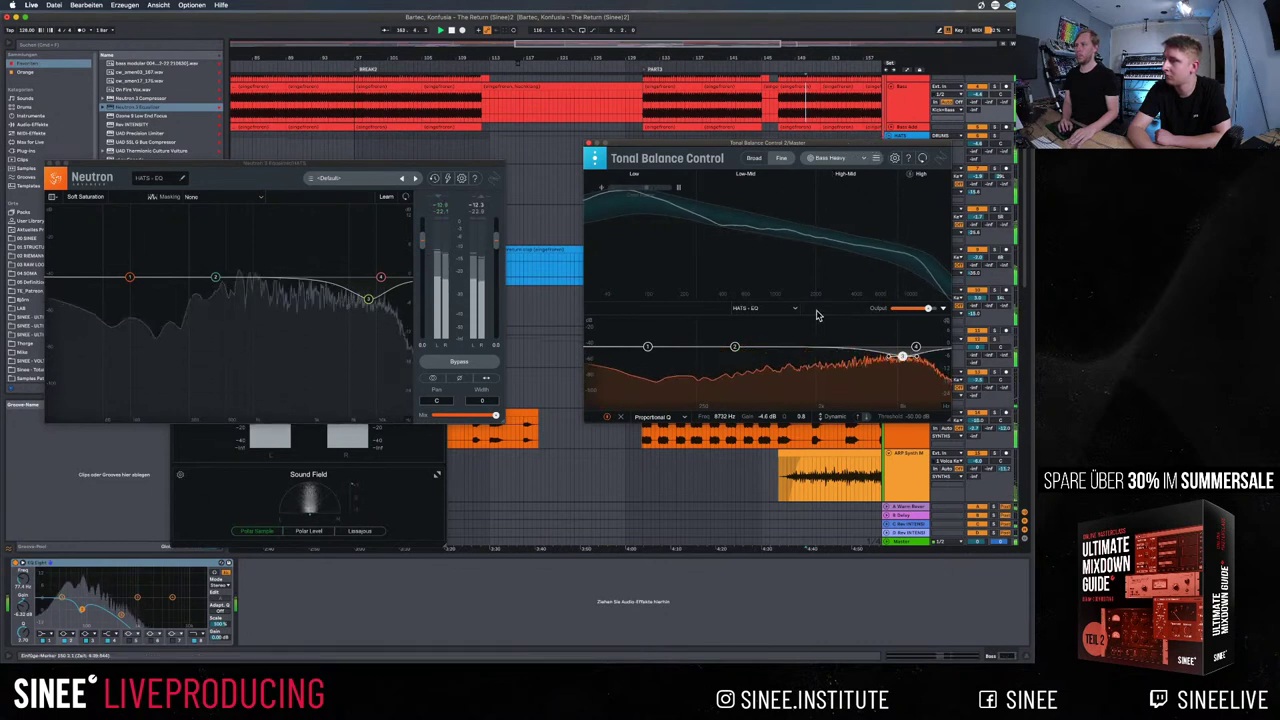
Clear the HATS - EQ source from Tonal Balance Control, check the overall curve and stop playback
{"action": "left_click", "coordinate": [776, 310]}
{"action": "left_click", "coordinate": [765, 324]}
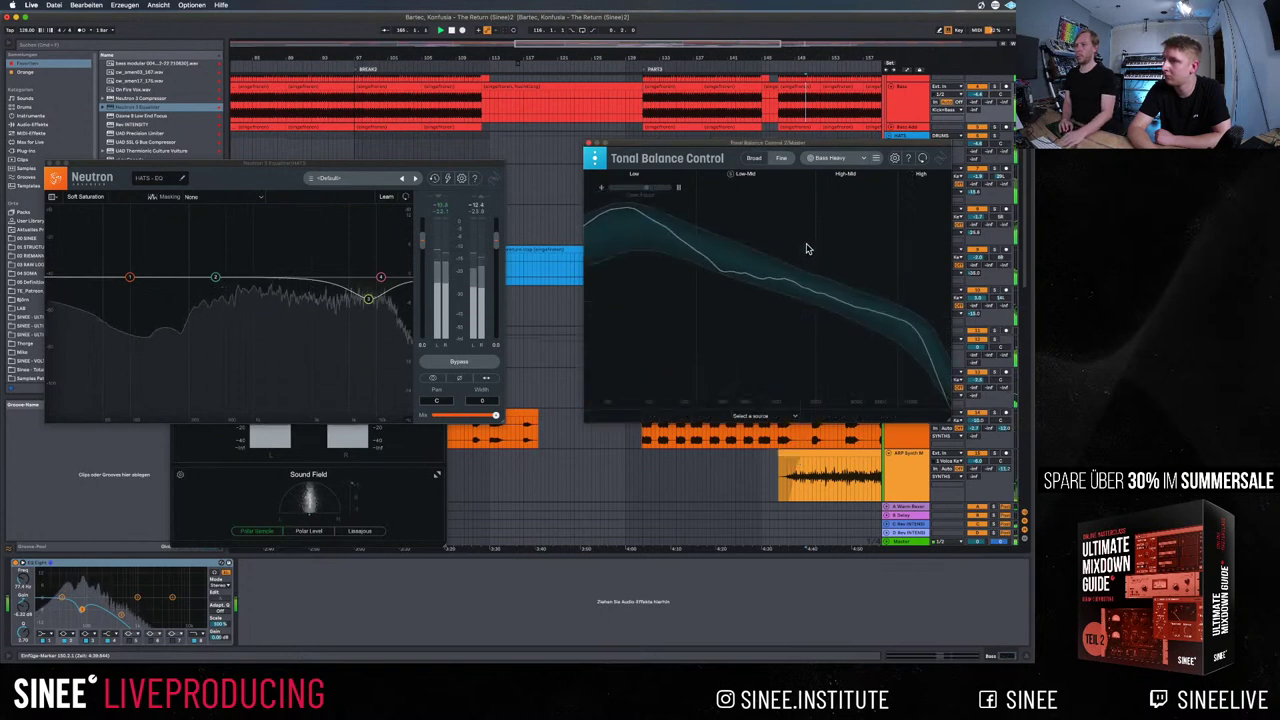
{"action": "key", "text": "space"}
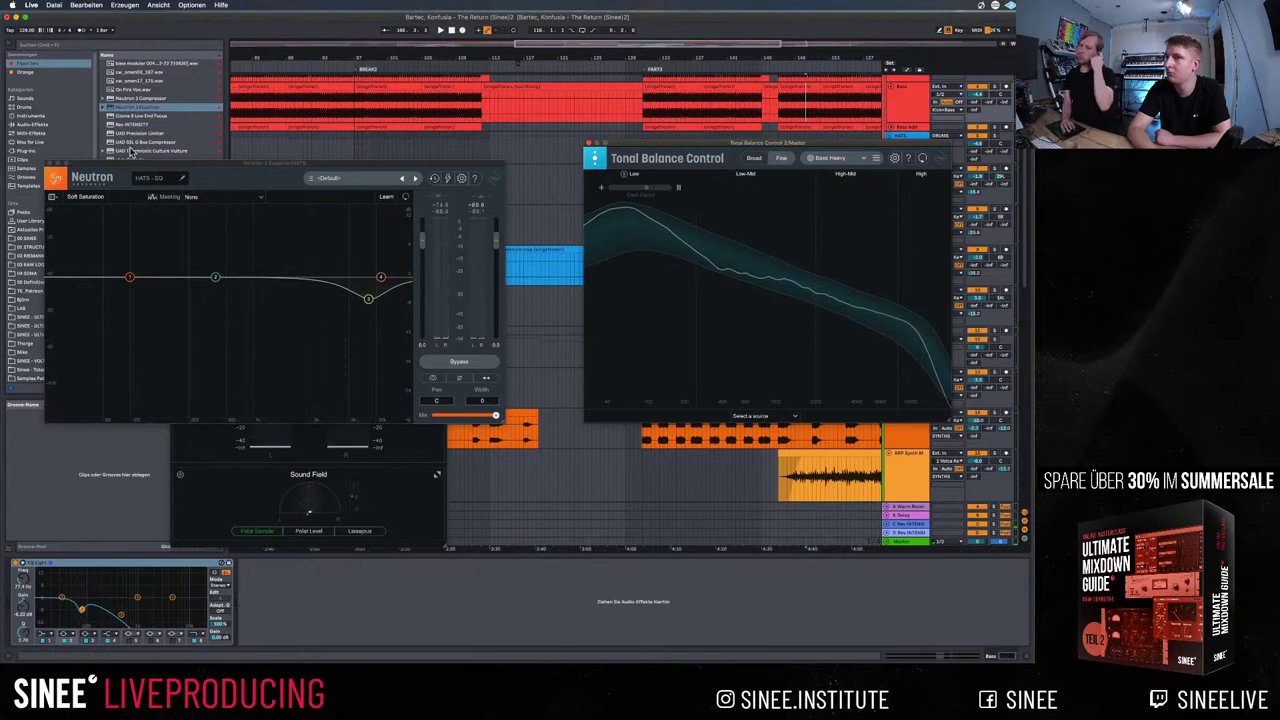
Close the Neutron, Tonal Balance Control and Insight windows
{"action": "left_click", "coordinate": [52, 163]}
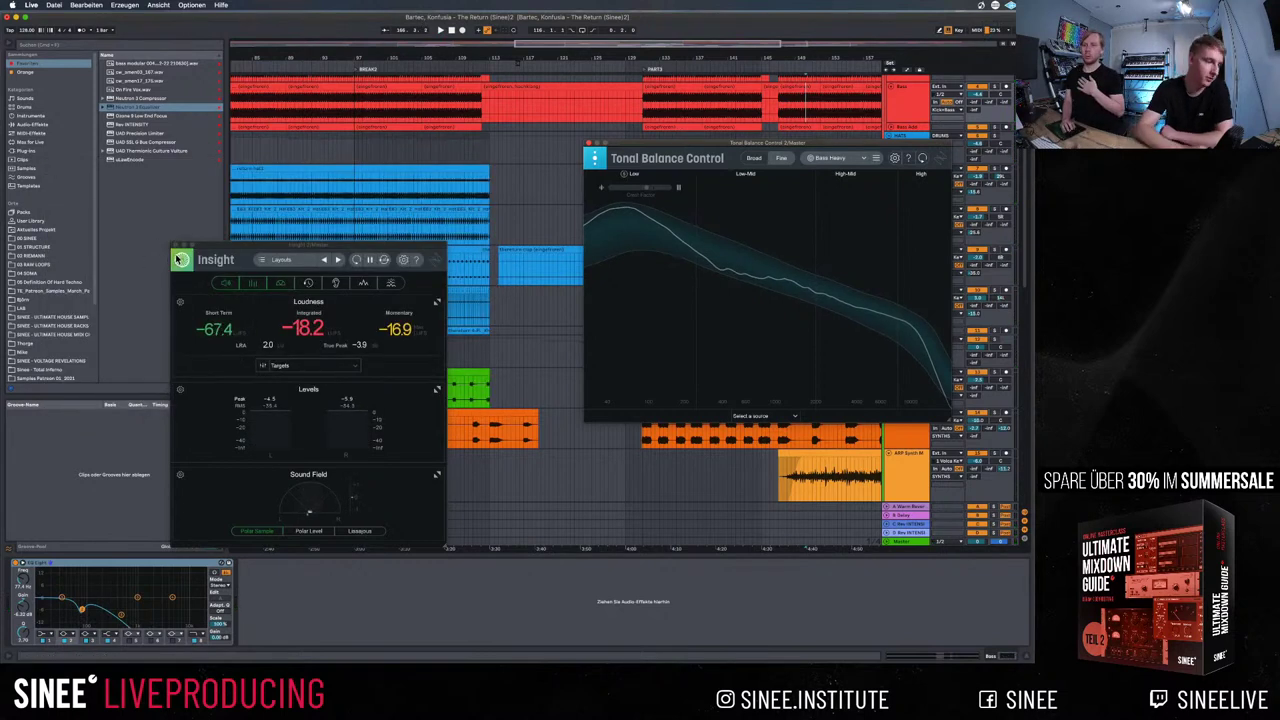
{"action": "left_click_drag", "start_coordinate": [234, 246], "coordinate": [204, 158]}
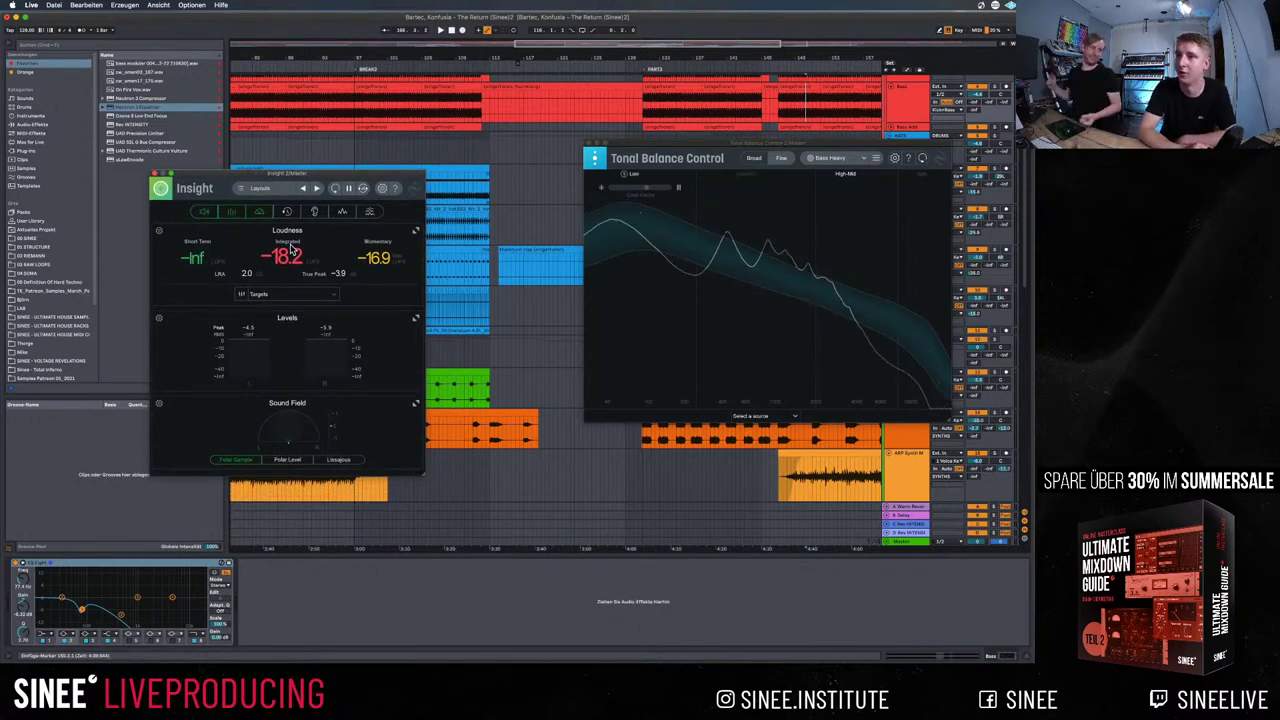
{"action": "left_click", "coordinate": [590, 145]}
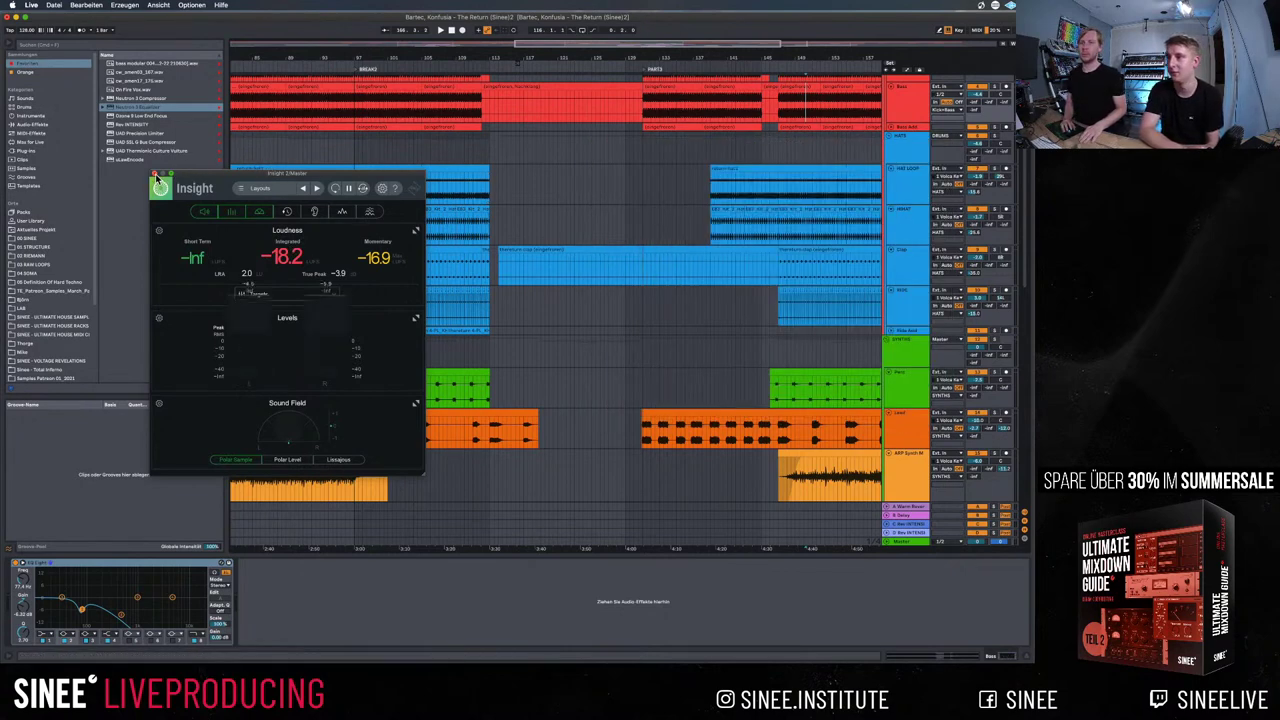
{"action": "left_click", "coordinate": [155, 175]}
Look over the lower tracks down to the reference track and show the Master track's device chain
{"action": "scroll", "coordinate": [600, 350], "scroll_direction": "down", "scroll_amount": 5}
{"action": "scroll", "coordinate": [600, 355], "scroll_direction": "down", "scroll_amount": 6}
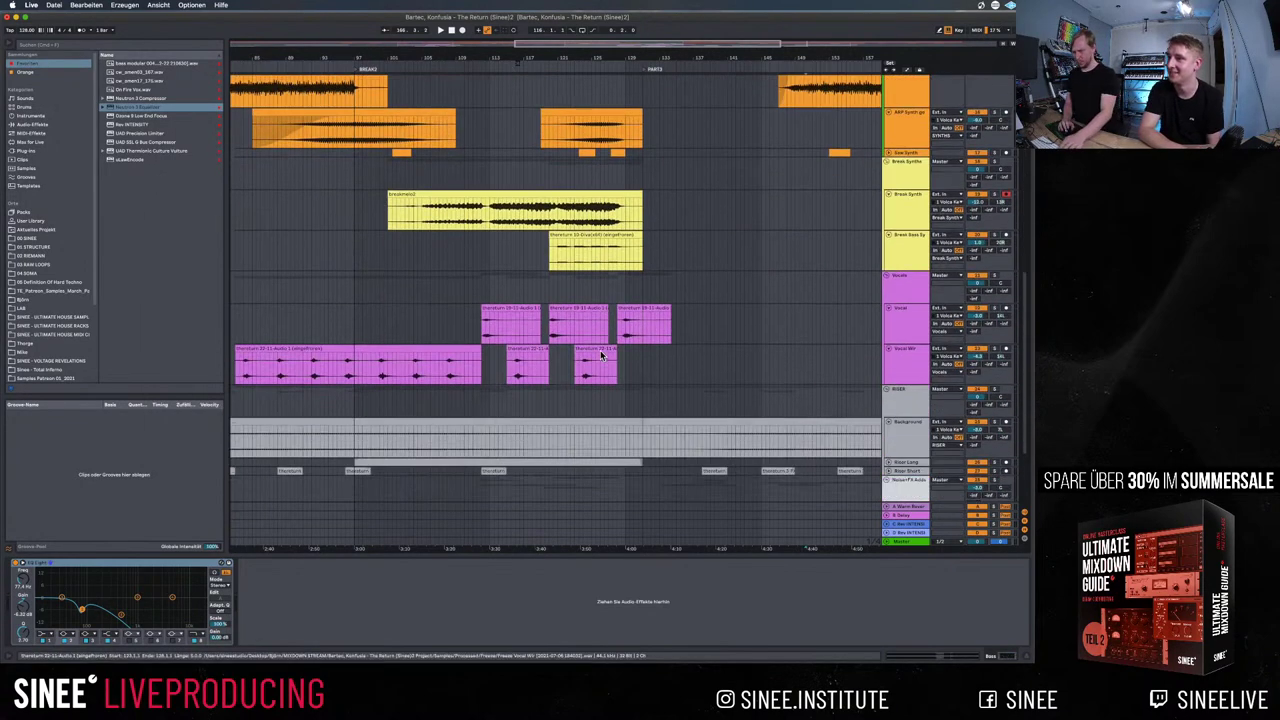
{"action": "left_click", "coordinate": [709, 459]}
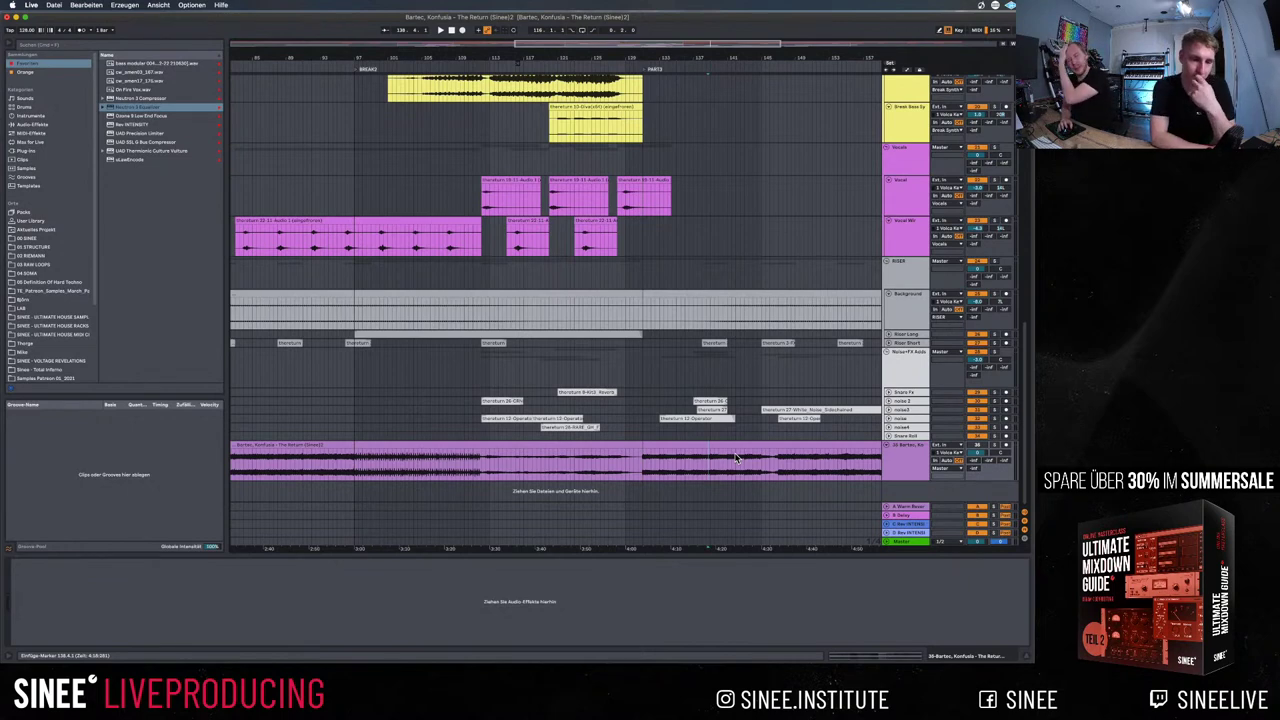
{"action": "scroll", "coordinate": [771, 365], "scroll_direction": "up", "scroll_amount": 3}
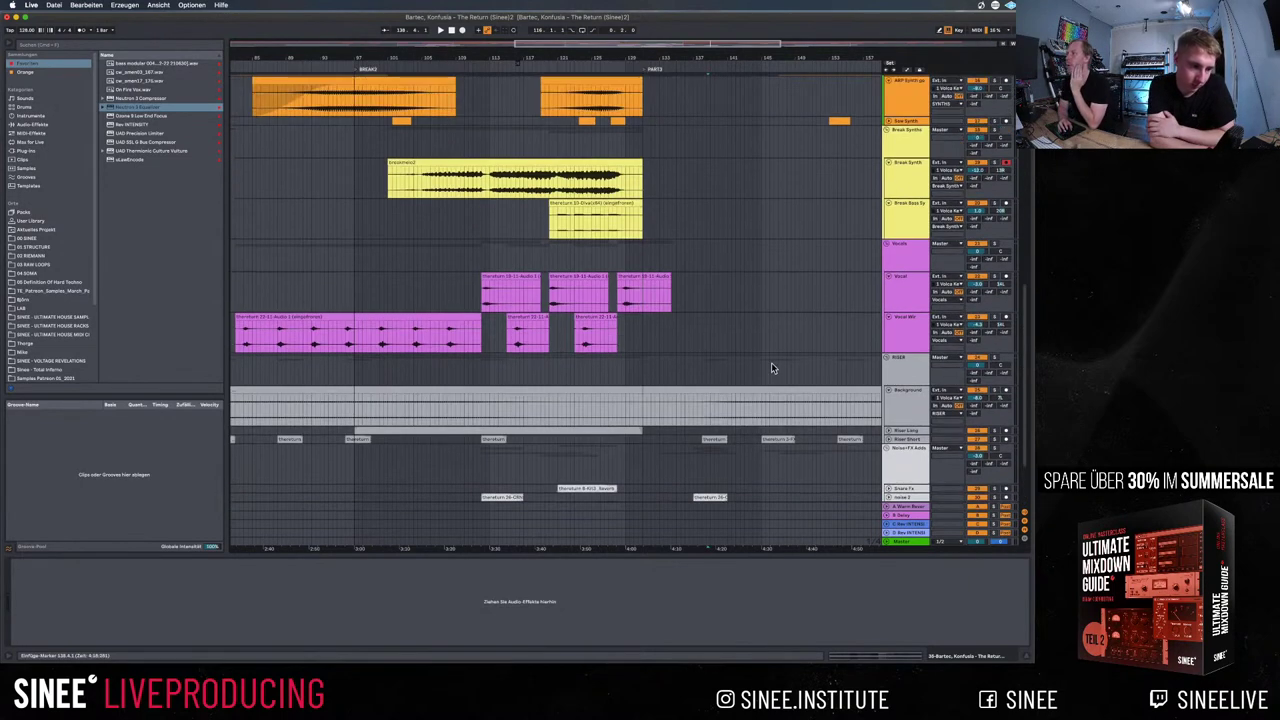
{"action": "scroll", "coordinate": [771, 362], "scroll_direction": "down", "scroll_amount": 3}
{"action": "left_click", "coordinate": [898, 541]}
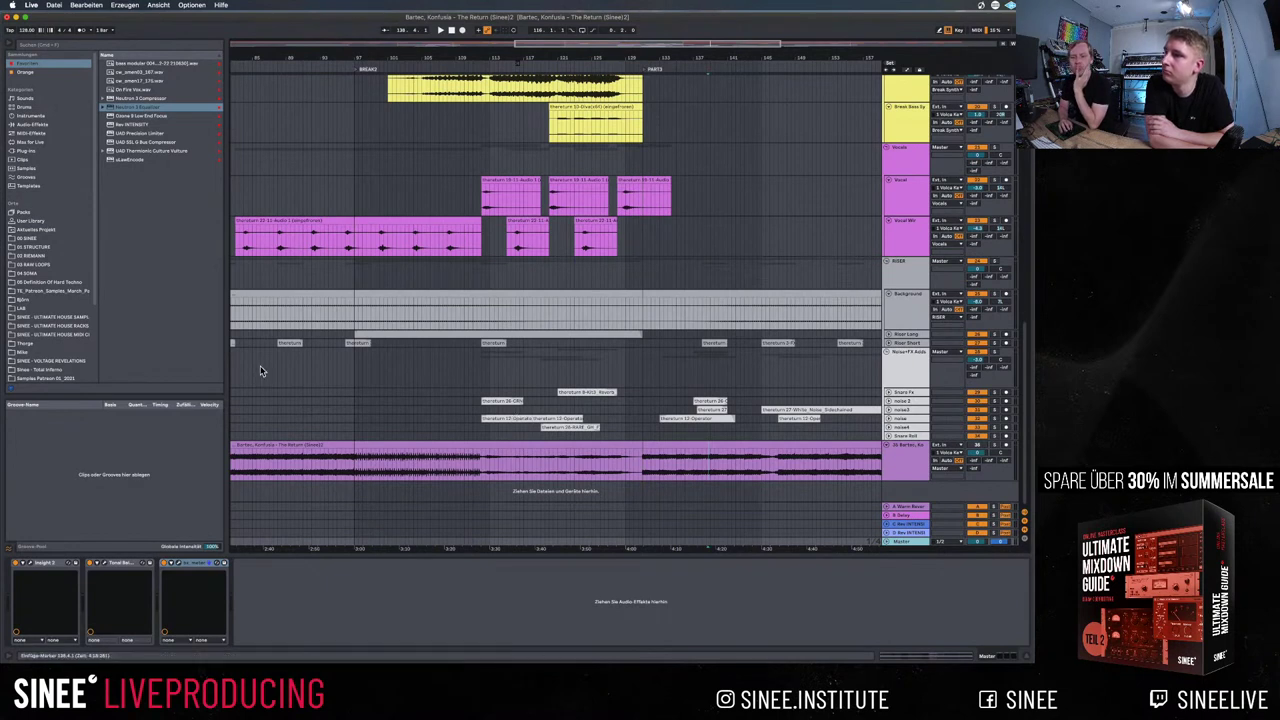
{"action": "left_click", "coordinate": [107, 46]}
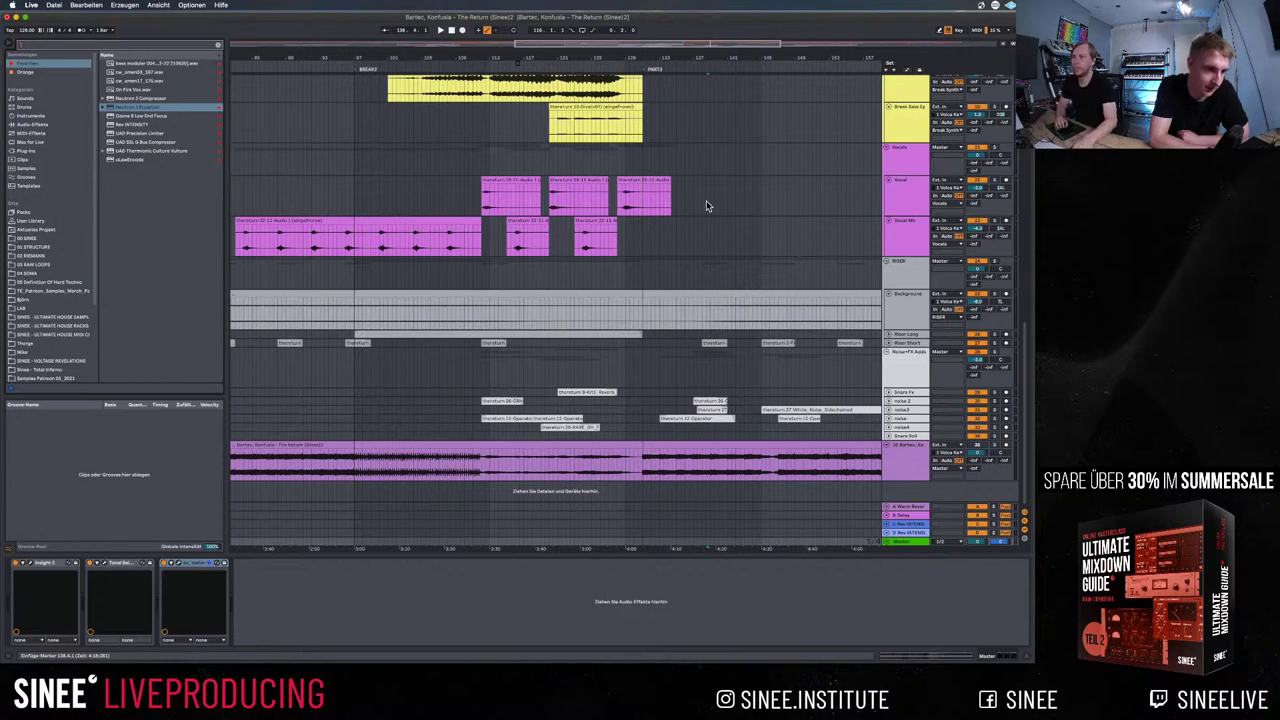
Inspect the Kick+Bass group's device chain in the Session mixer and return to the arrangement
{"action": "key", "text": "Tab"}
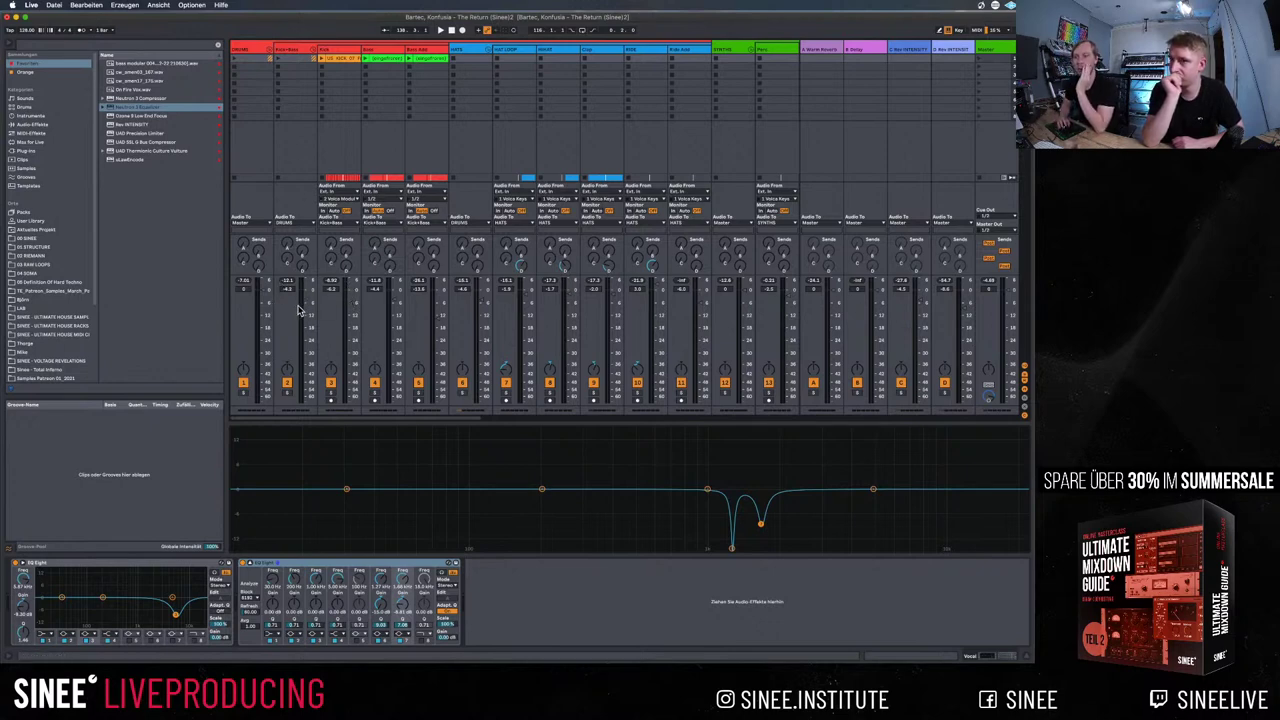
{"action": "left_click", "coordinate": [352, 48]}
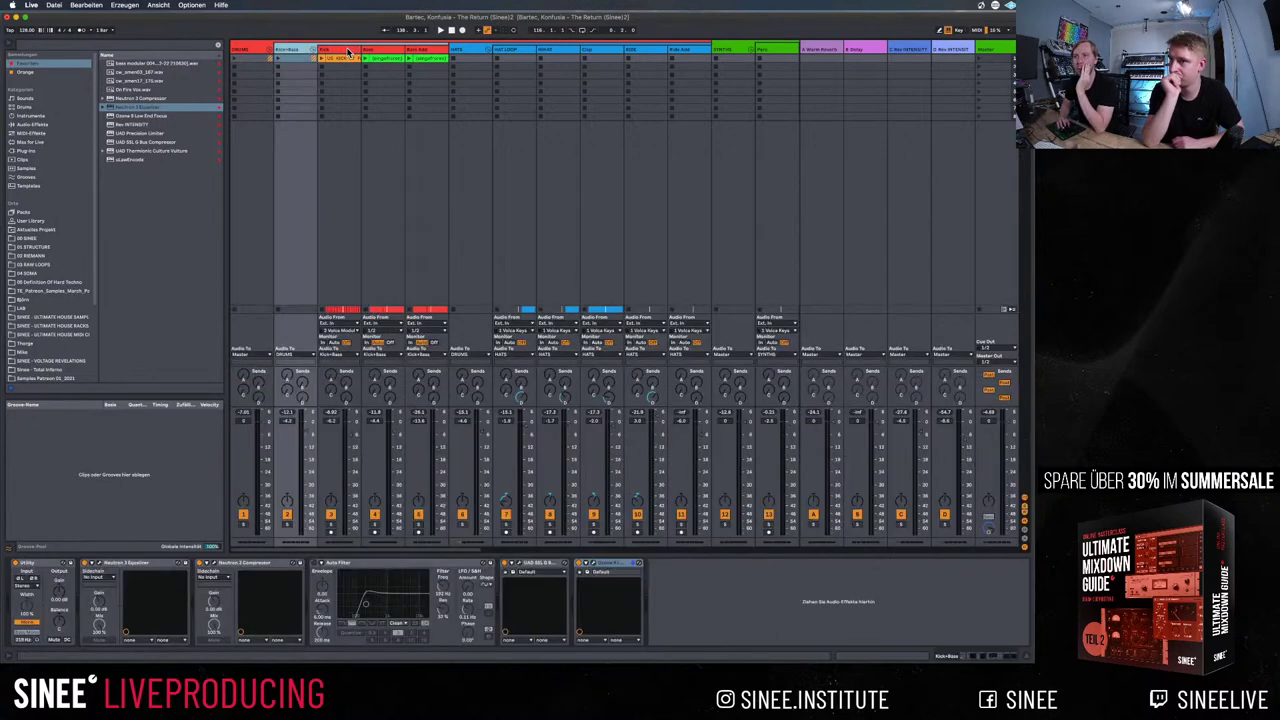
{"action": "left_click", "coordinate": [299, 48]}
{"action": "left_click", "coordinate": [347, 48]}
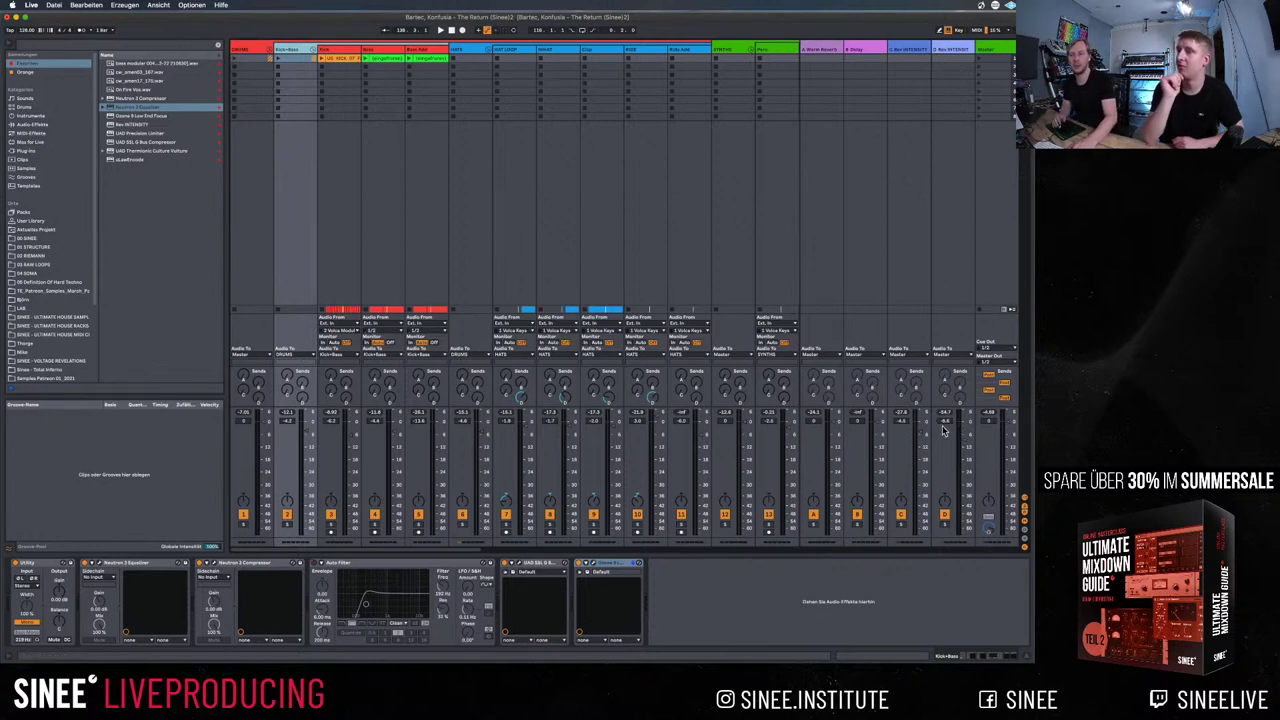
{"action": "key", "text": "Tab"}
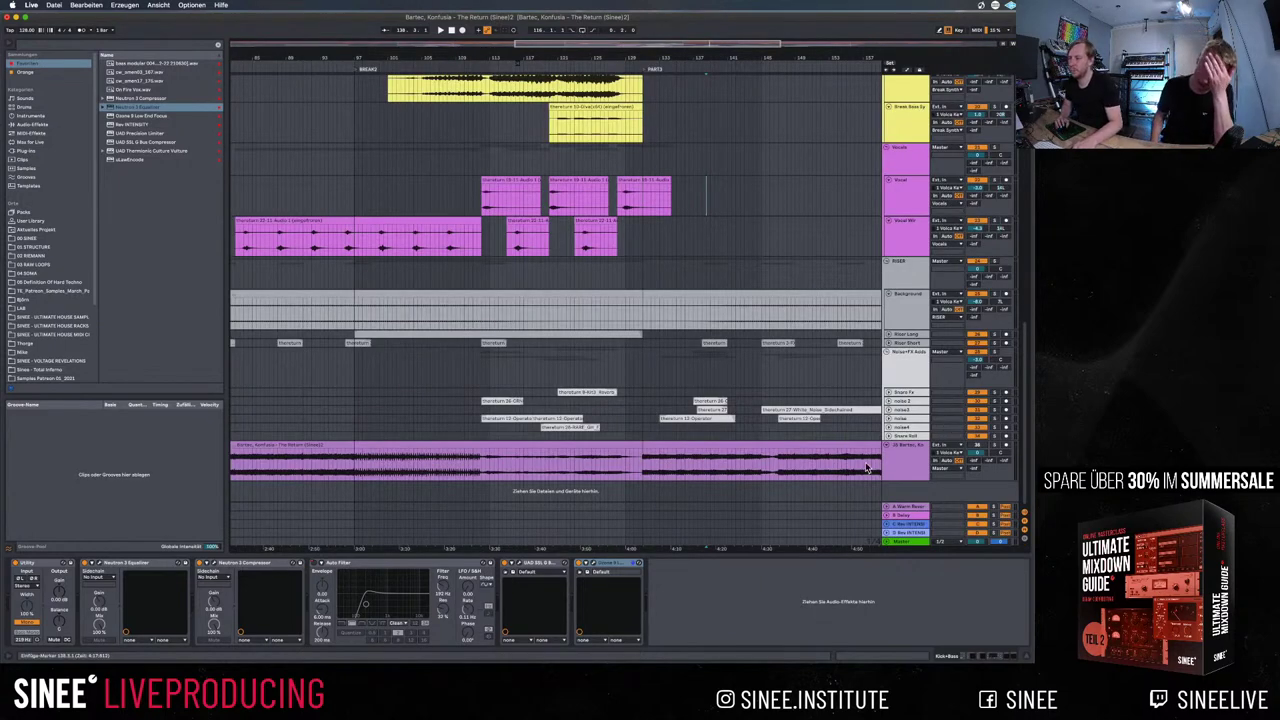
Find the UAD Precision Limiter in the favourites and add it at the start of the Master track's device chain
{"action": "left_click", "coordinate": [453, 280]}
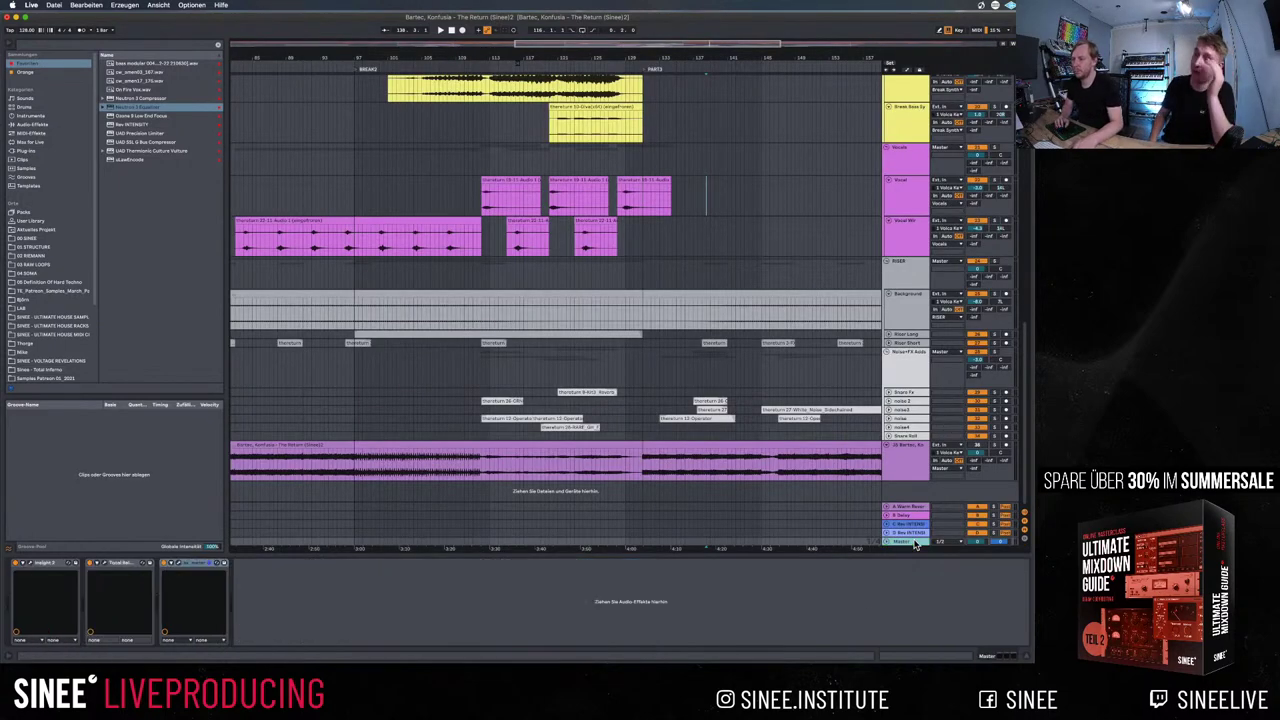
{"action": "left_click", "coordinate": [113, 50]}
{"action": "type", "text": "prec"}
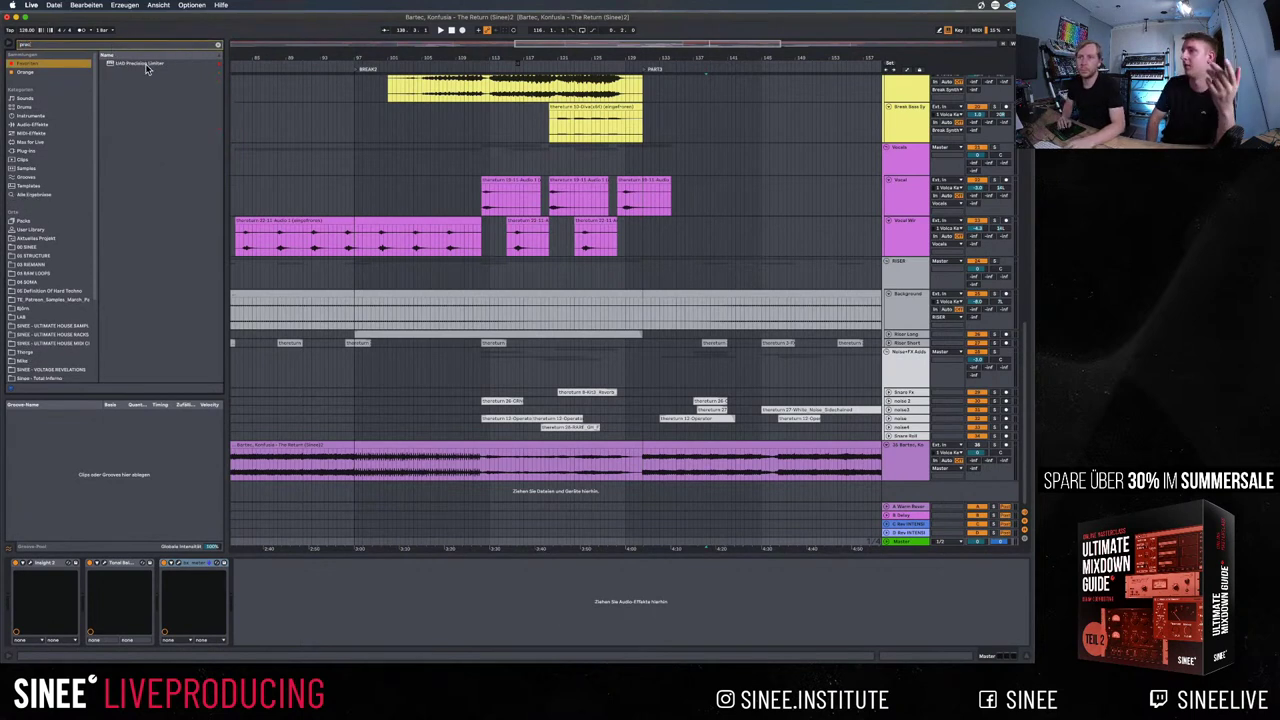
{"action": "left_click", "coordinate": [146, 64]}
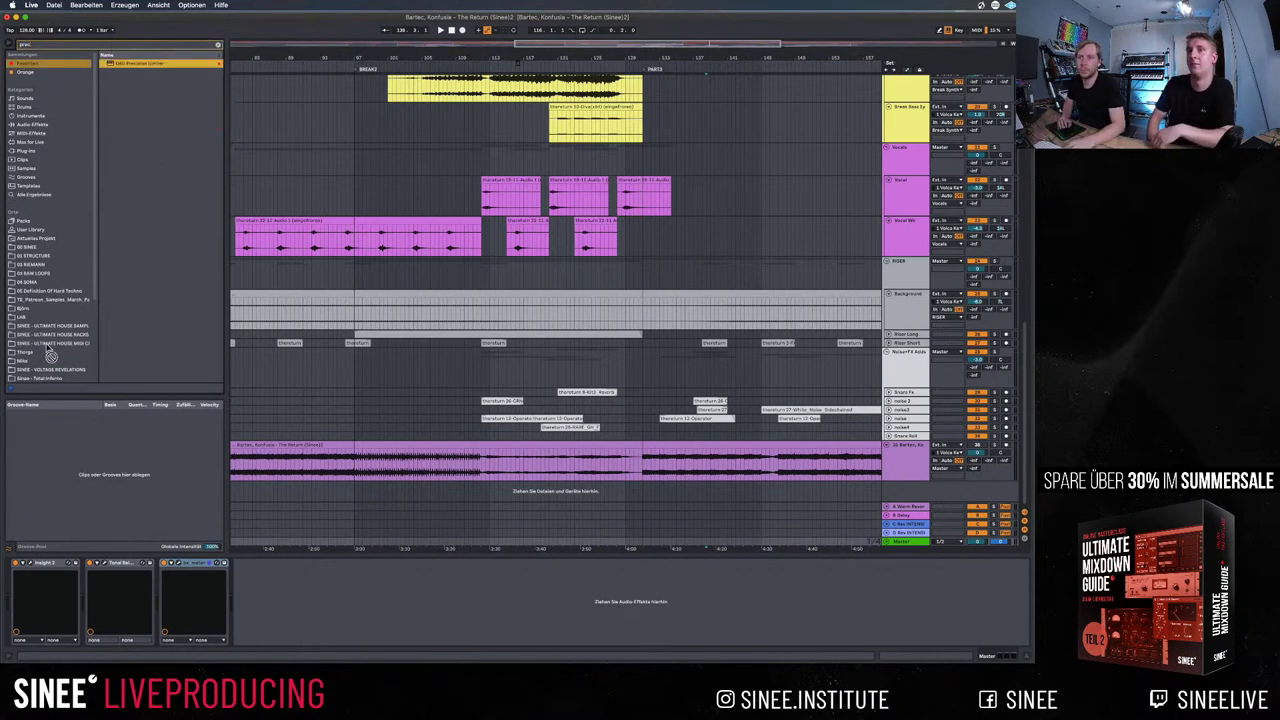
{"action": "left_click_drag", "start_coordinate": [20, 567], "coordinate": [22, 577]}
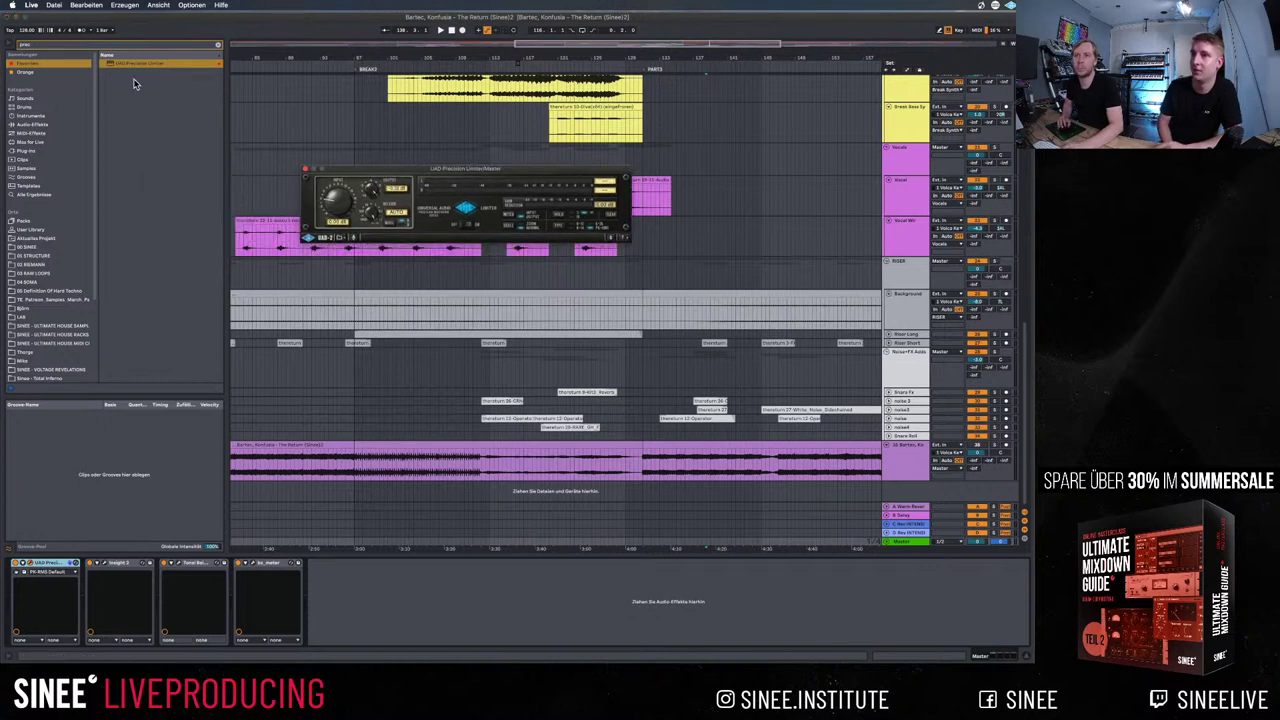
Add the Neutron 3 Equalizer to the Master track directly after the Precision Limiter
{"action": "left_click", "coordinate": [130, 45]}
{"action": "type", "text": "ne"}
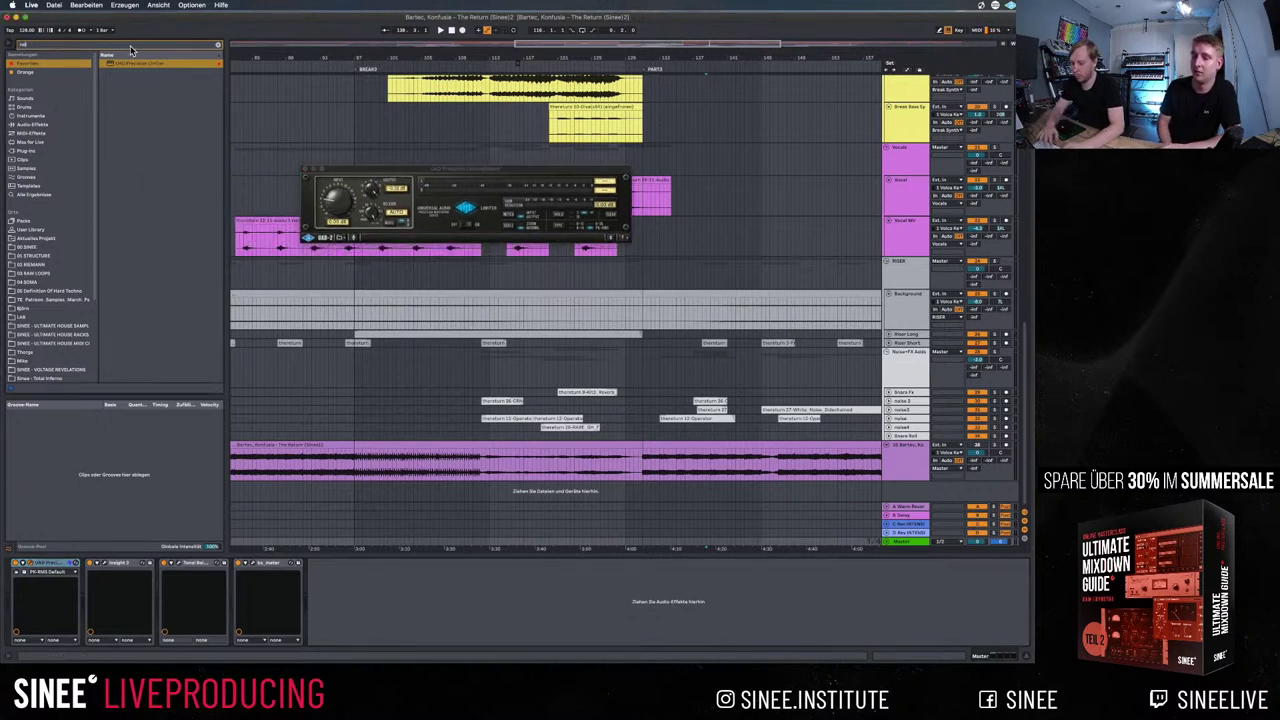
{"action": "type", "text": "u"}
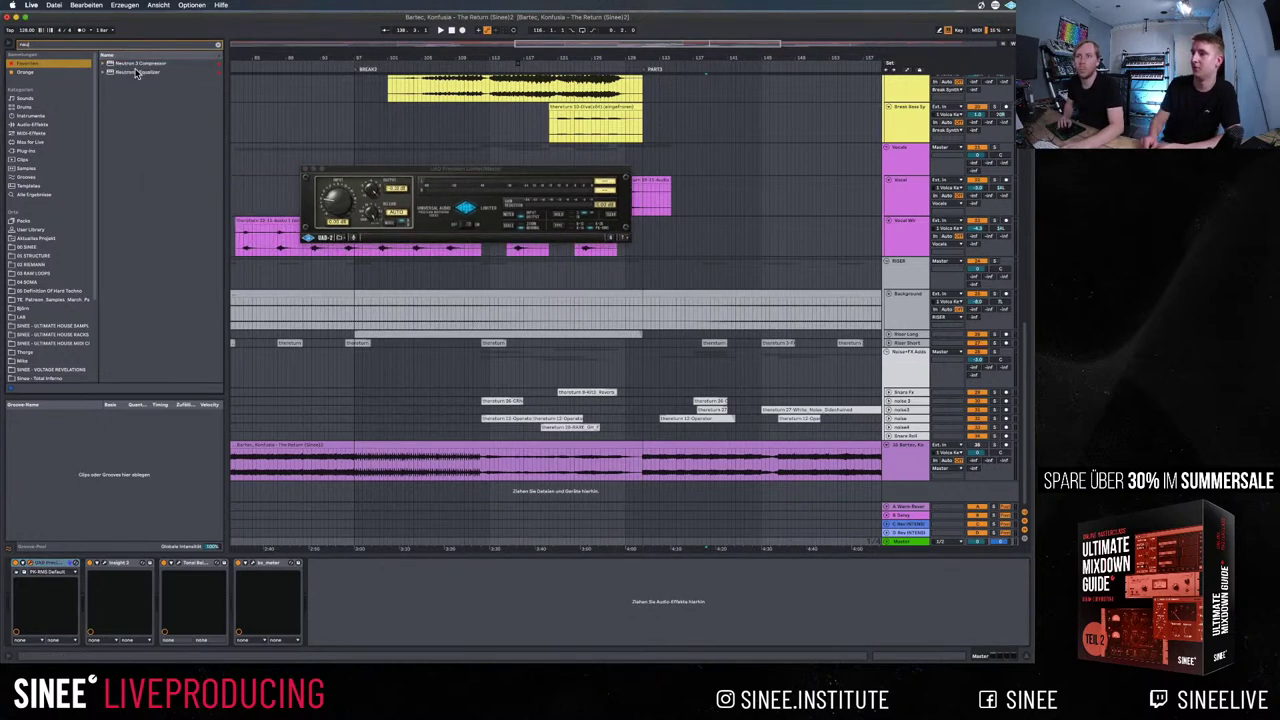
{"action": "left_click_drag", "start_coordinate": [143, 76], "coordinate": [69, 589]}
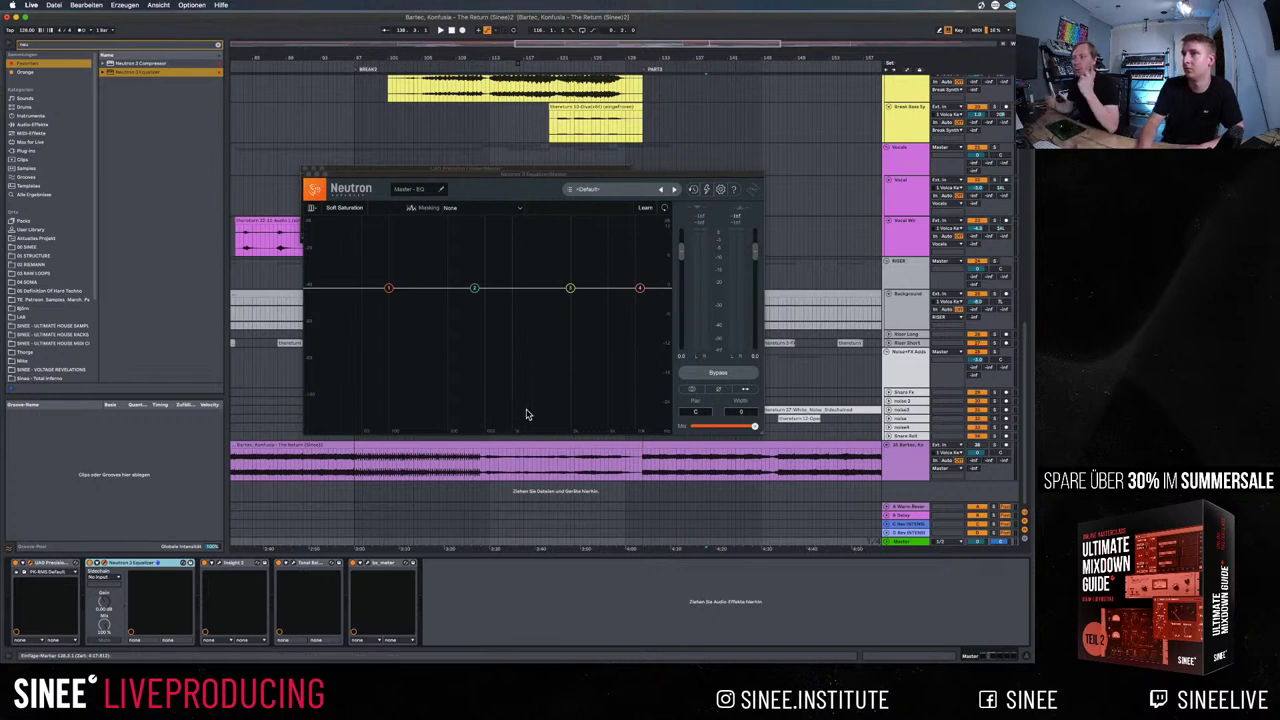
Search all plug-ins for Ozone and add the Ozone 9 Exciter to the Master after the Neutron 3 Equalizer
{"action": "left_click", "coordinate": [218, 46]}
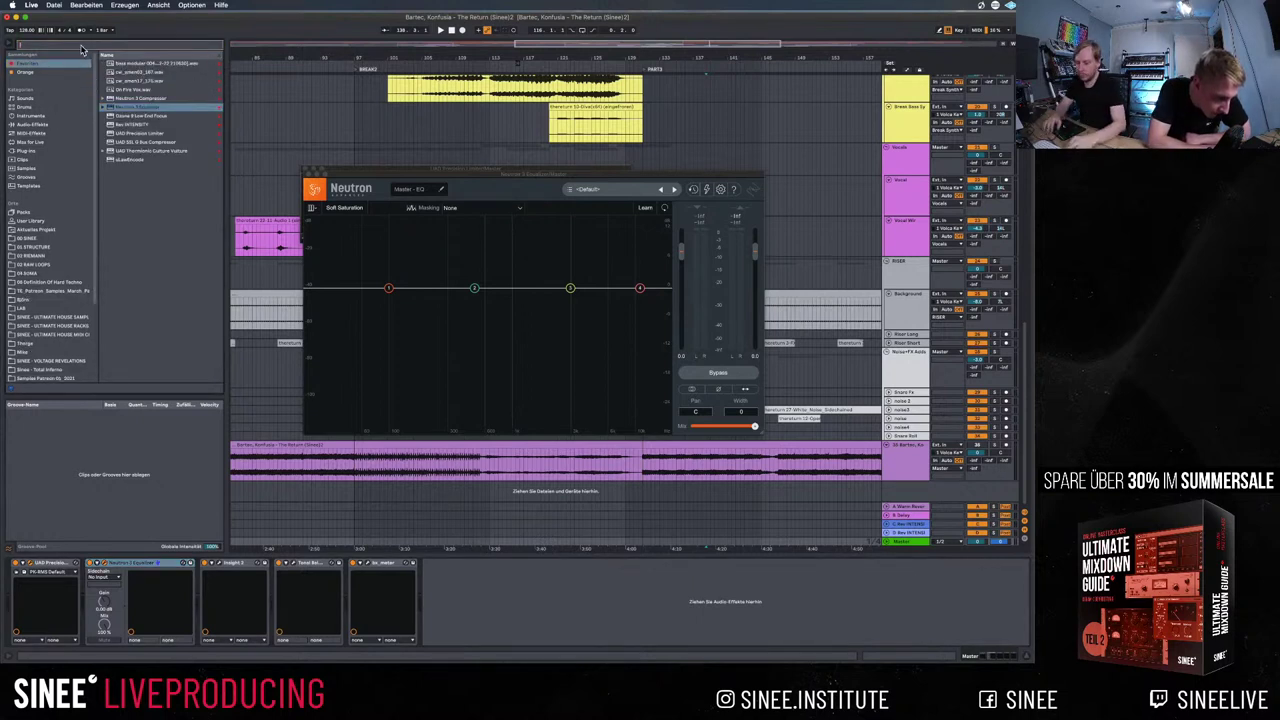
{"action": "type", "text": "ozone"}
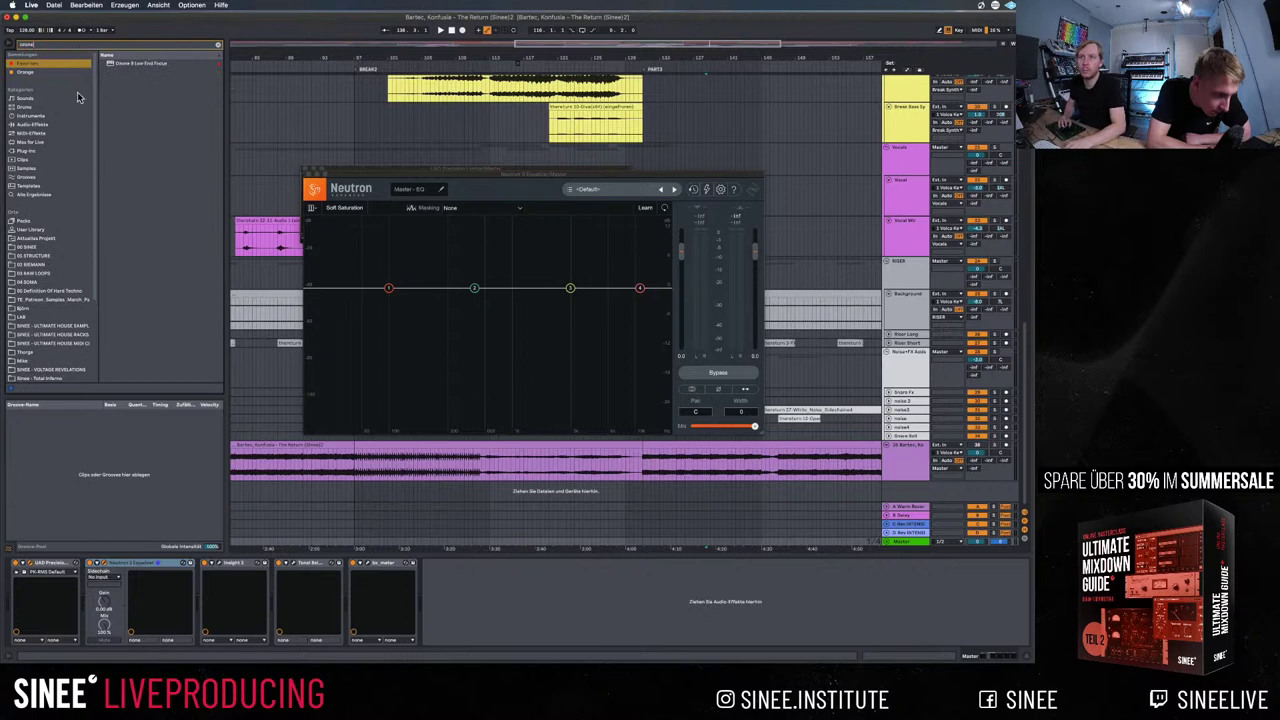
{"action": "left_click", "coordinate": [30, 152]}
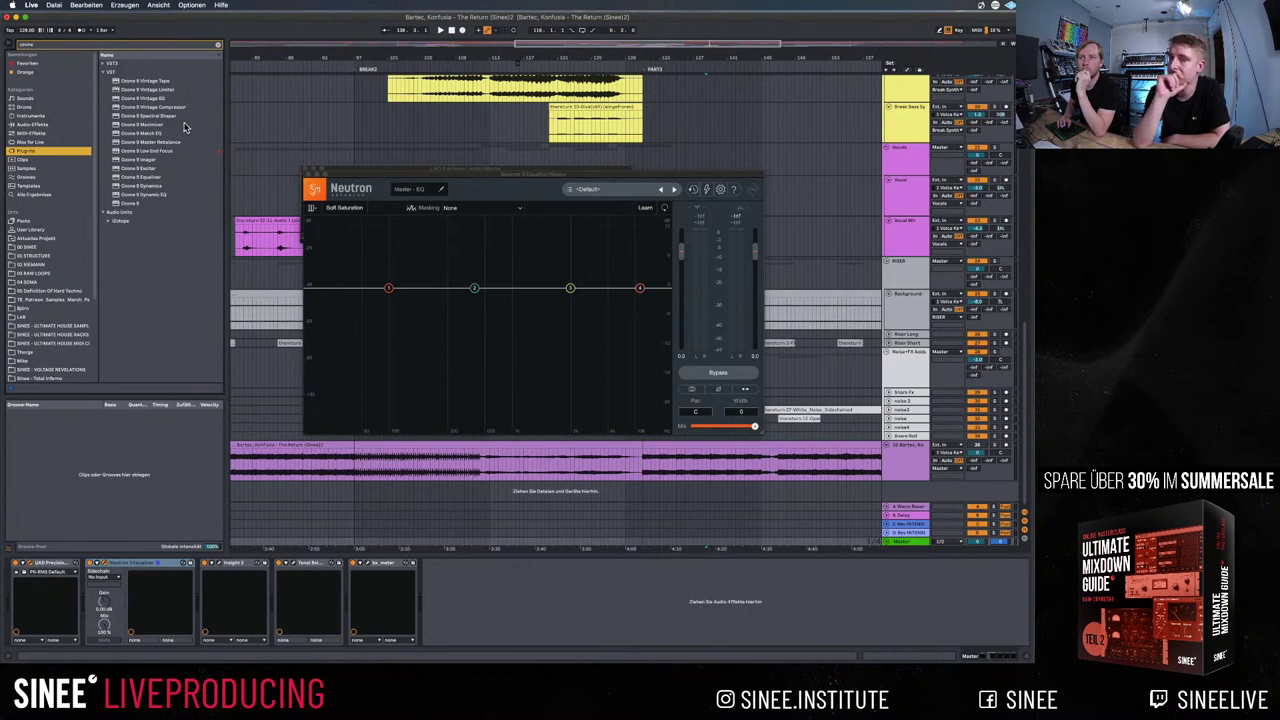
{"action": "left_click", "coordinate": [151, 170]}
{"action": "left_click_drag", "start_coordinate": [151, 175], "coordinate": [198, 590]}
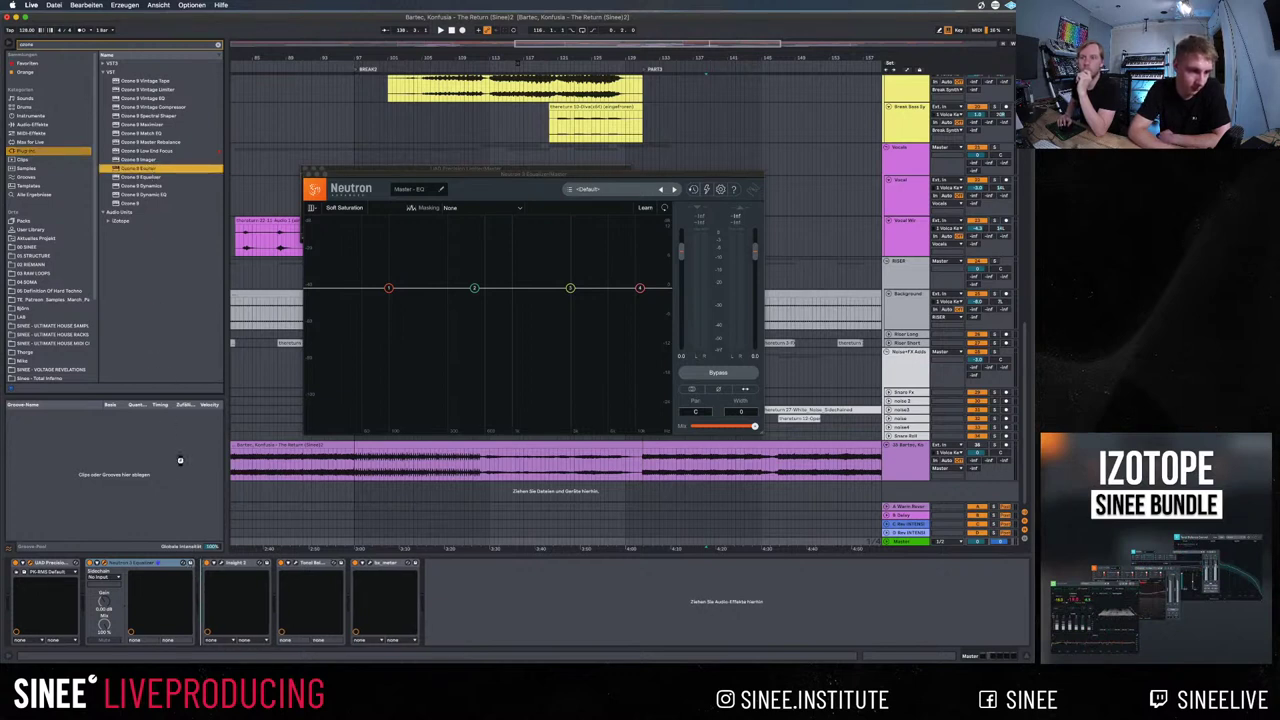
{"action": "double_click", "coordinate": [163, 170]}
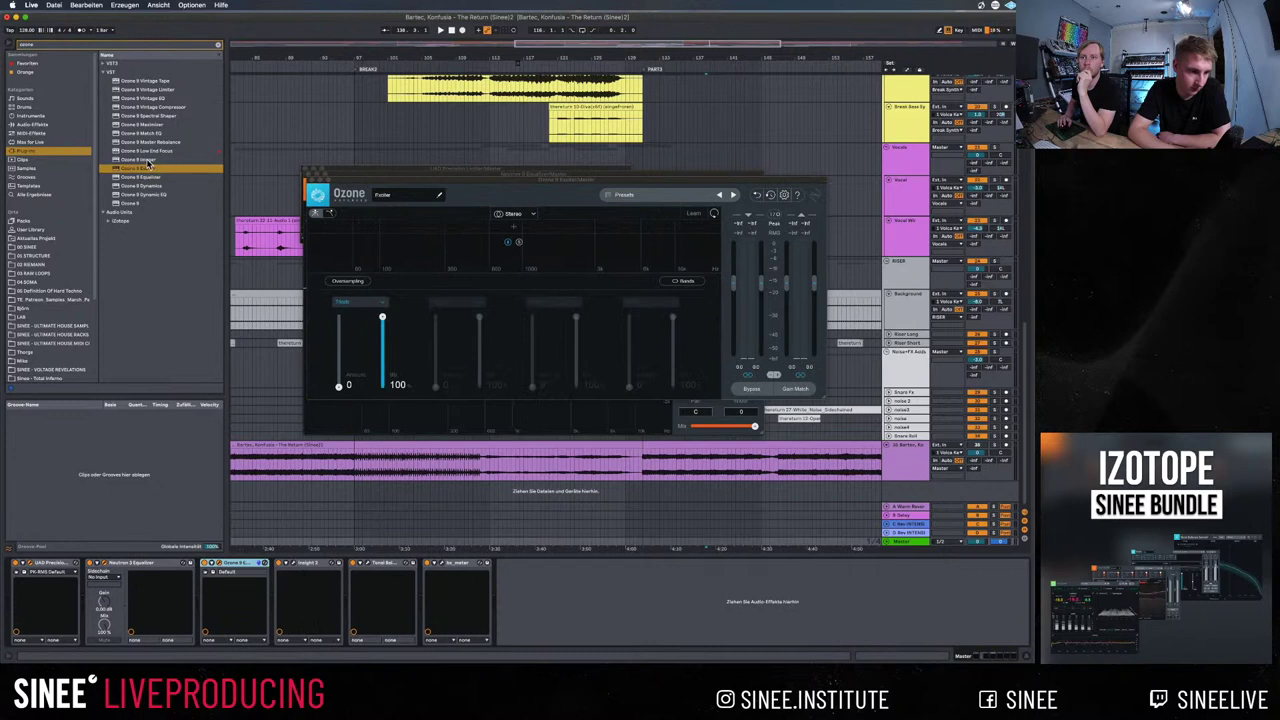
Add the Ozone 9 Imager after the Exciter on the Master and close all open plug-in windows
{"action": "left_click_drag", "start_coordinate": [148, 161], "coordinate": [268, 585]}
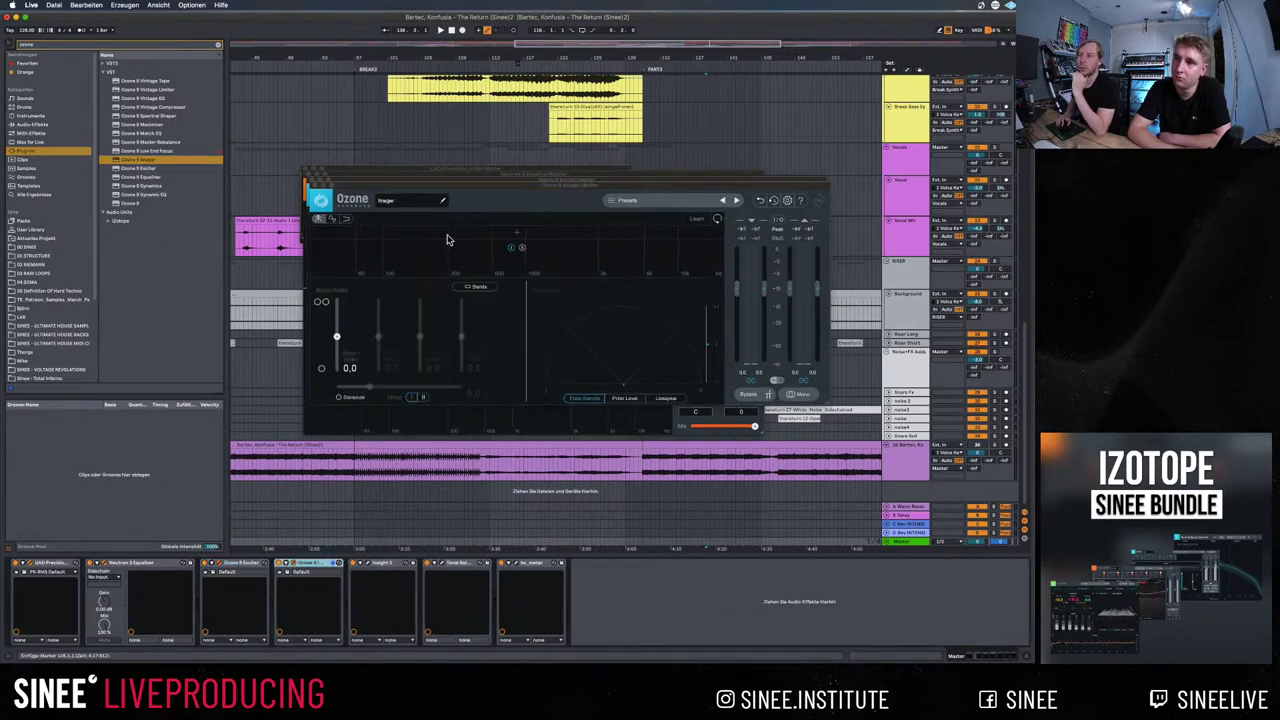
{"action": "left_click", "coordinate": [313, 186]}
{"action": "left_click", "coordinate": [310, 180]}
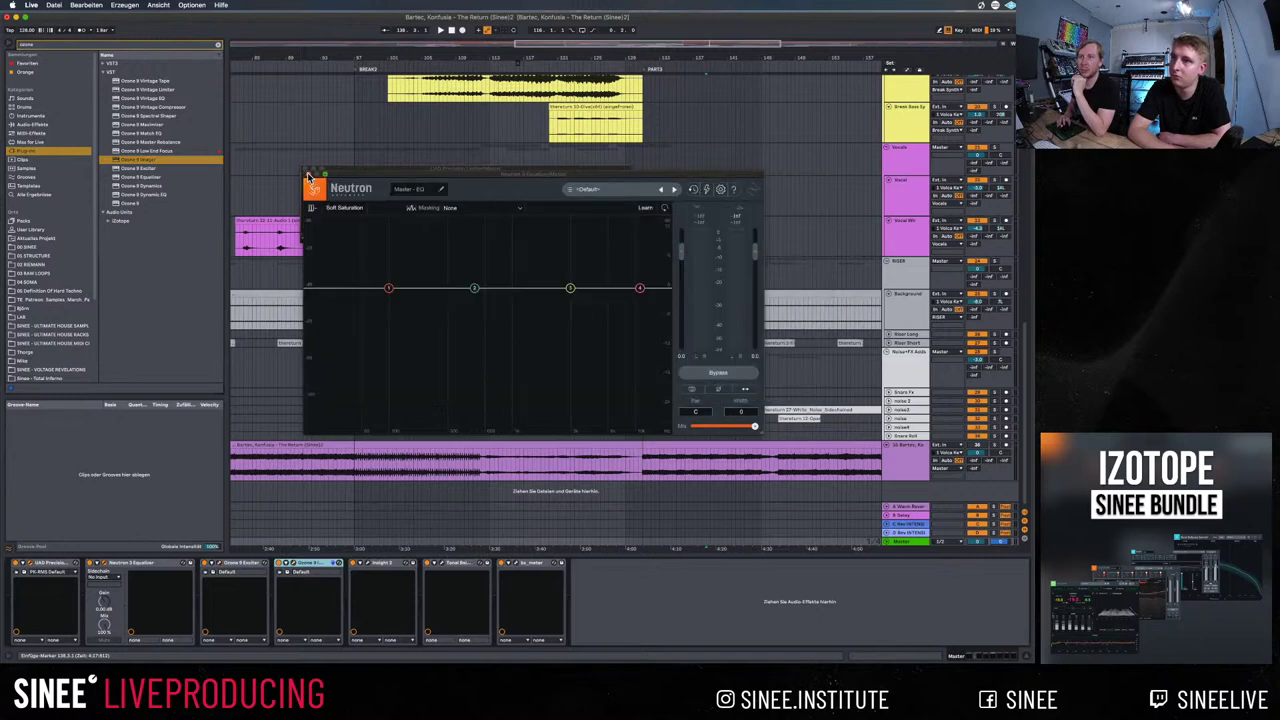
{"action": "left_click", "coordinate": [307, 175]}
{"action": "left_click", "coordinate": [306, 173]}
{"action": "left_click", "coordinate": [58, 564]}
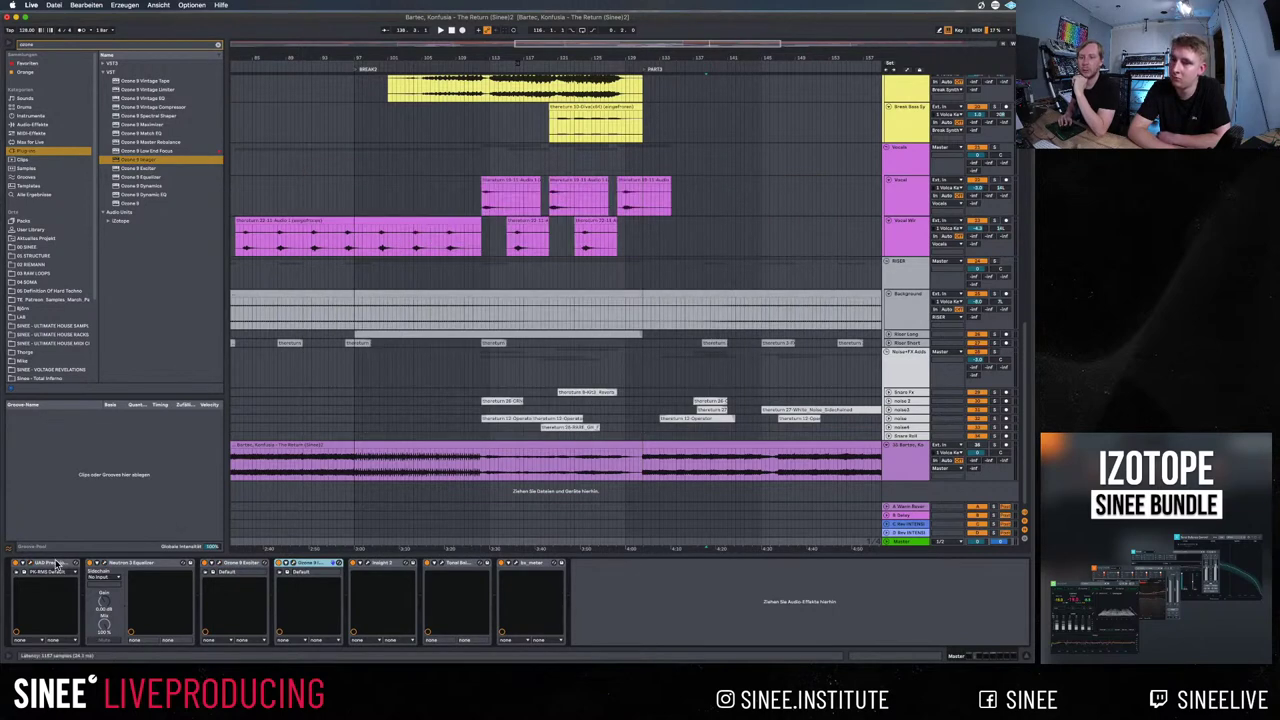
{"action": "left_click_drag", "start_coordinate": [382, 586], "coordinate": [341, 585]}
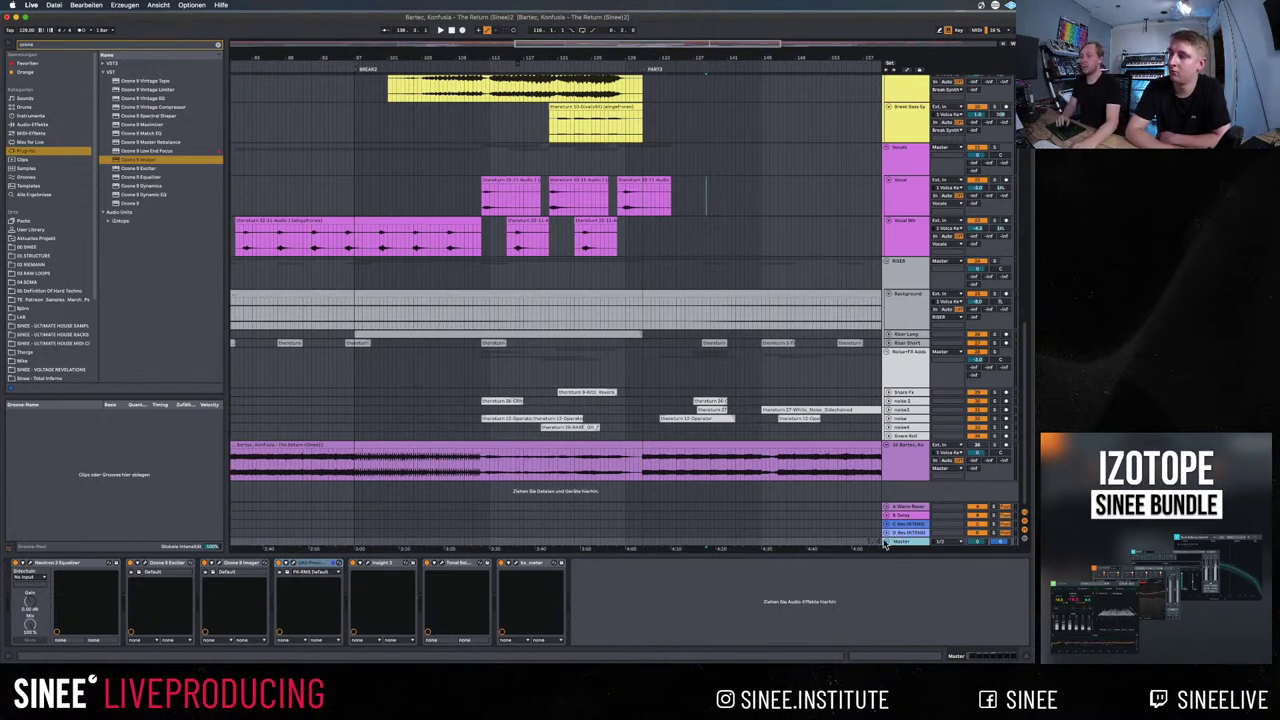
Open the Master's Neutron 3 Equalizer, start playback, move the low shelf node to about 150 Hz and boost node 2 in the low mids
{"action": "left_click", "coordinate": [31, 565]}
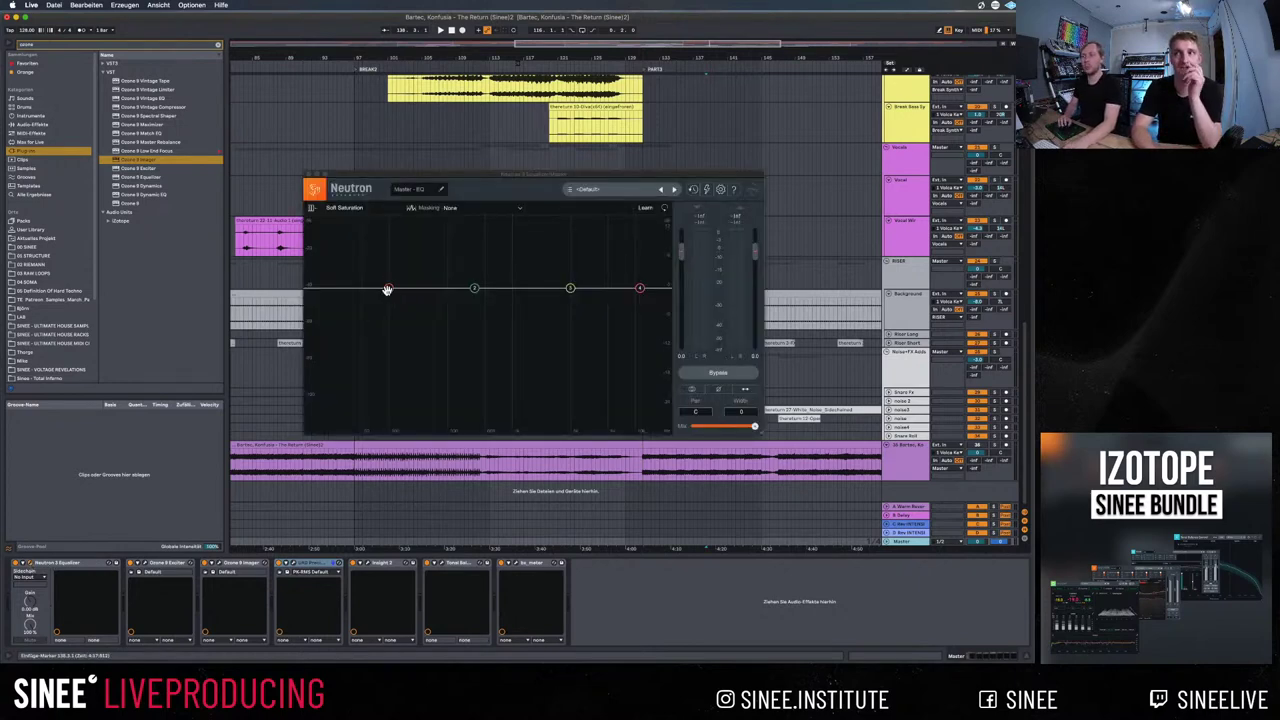
{"action": "key", "text": "space"}
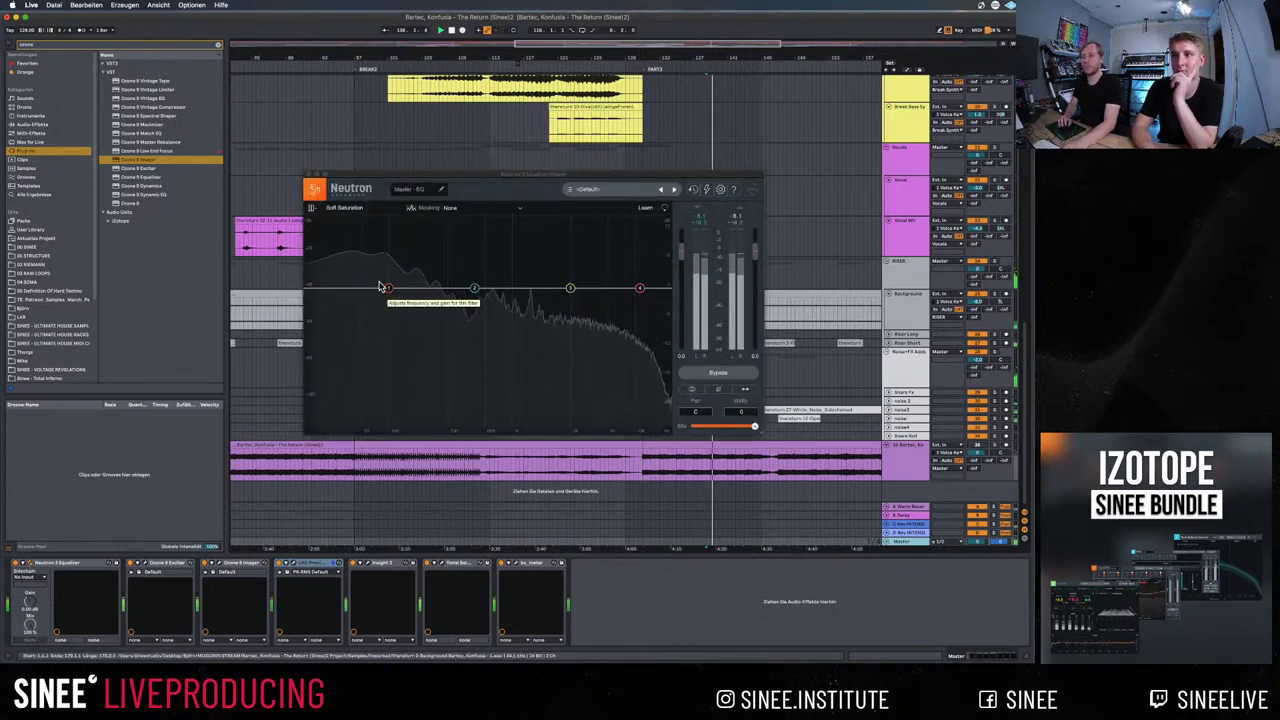
{"action": "left_click_drag", "start_coordinate": [382, 288], "coordinate": [409, 295]}
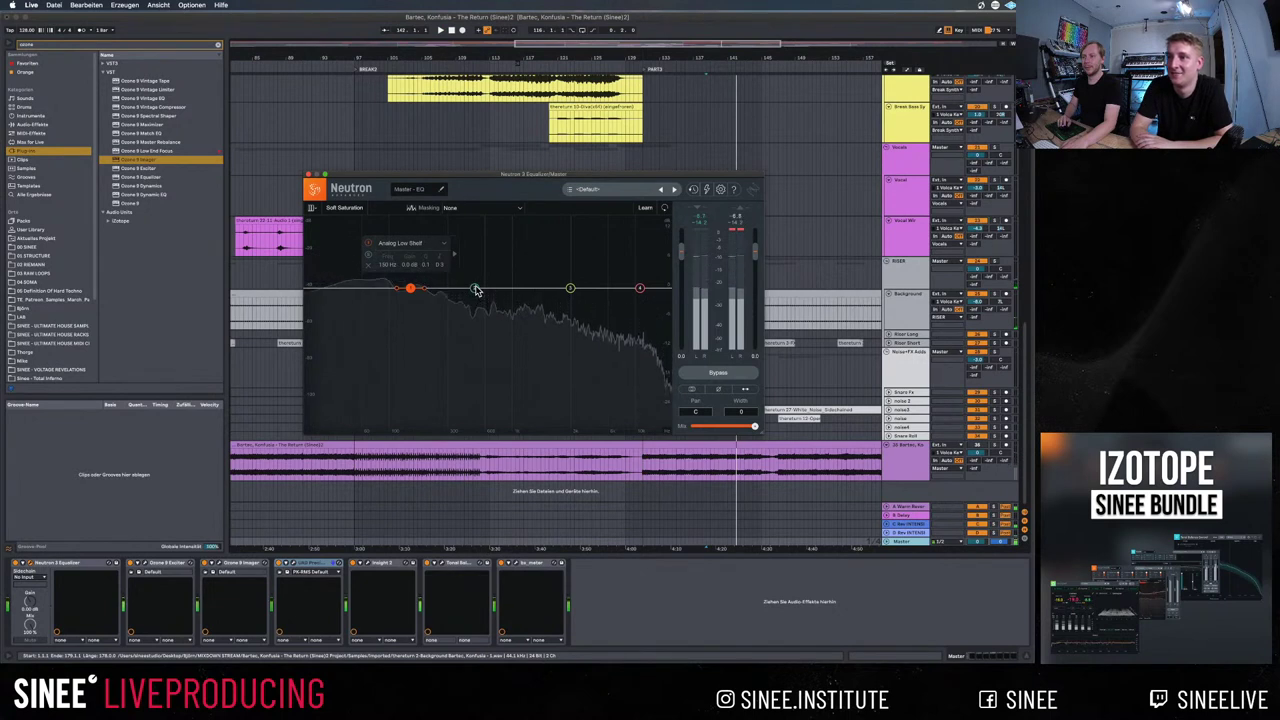
{"action": "left_click_drag", "start_coordinate": [476, 289], "coordinate": [457, 262]}
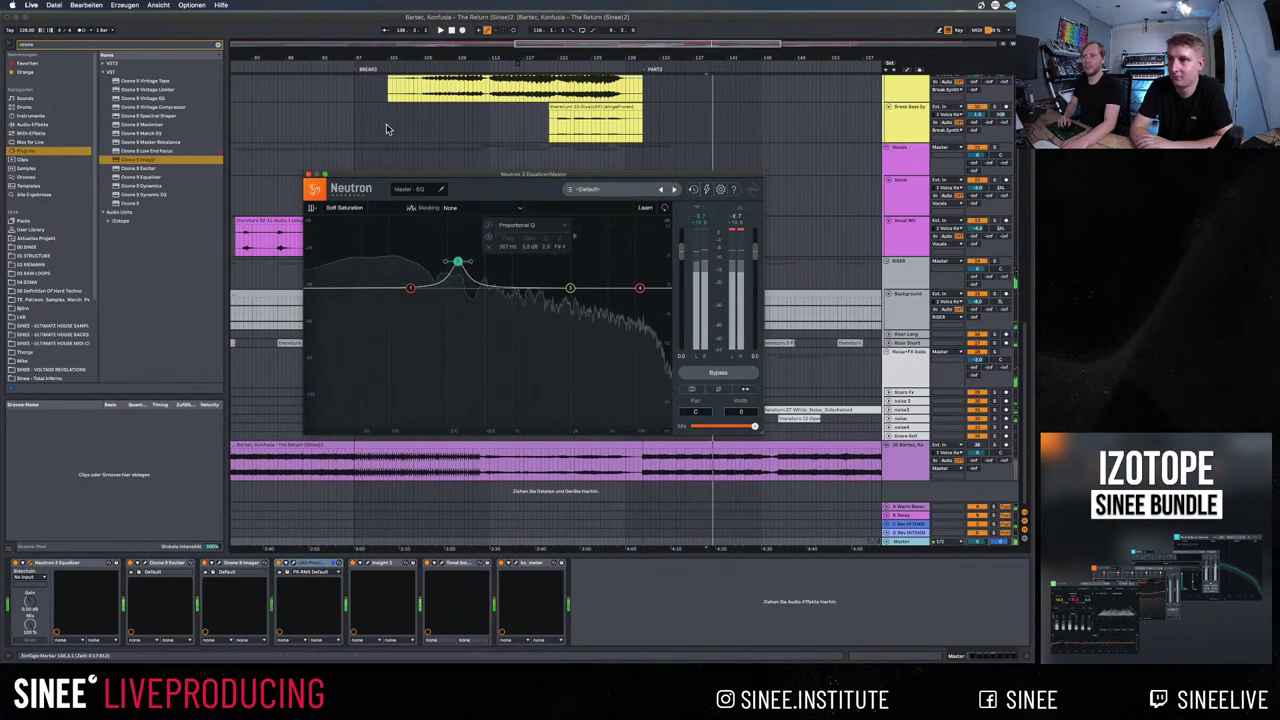
Loop a short section before the break and use equalizer node 2 to cut about 6.3 dB around 160 Hz during playback
{"action": "left_click", "coordinate": [322, 138]}
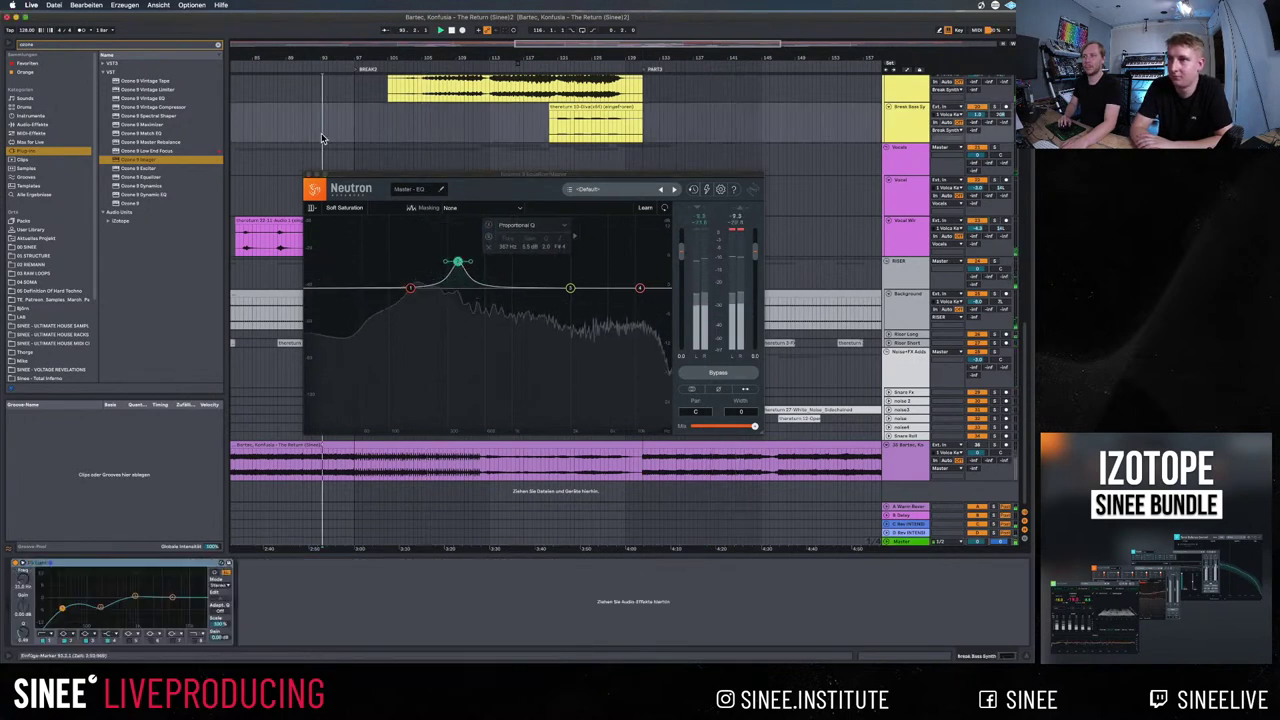
{"action": "left_click_drag", "start_coordinate": [457, 262], "coordinate": [413, 344]}
{"action": "left_click_drag", "start_coordinate": [318, 120], "coordinate": [282, 118]}
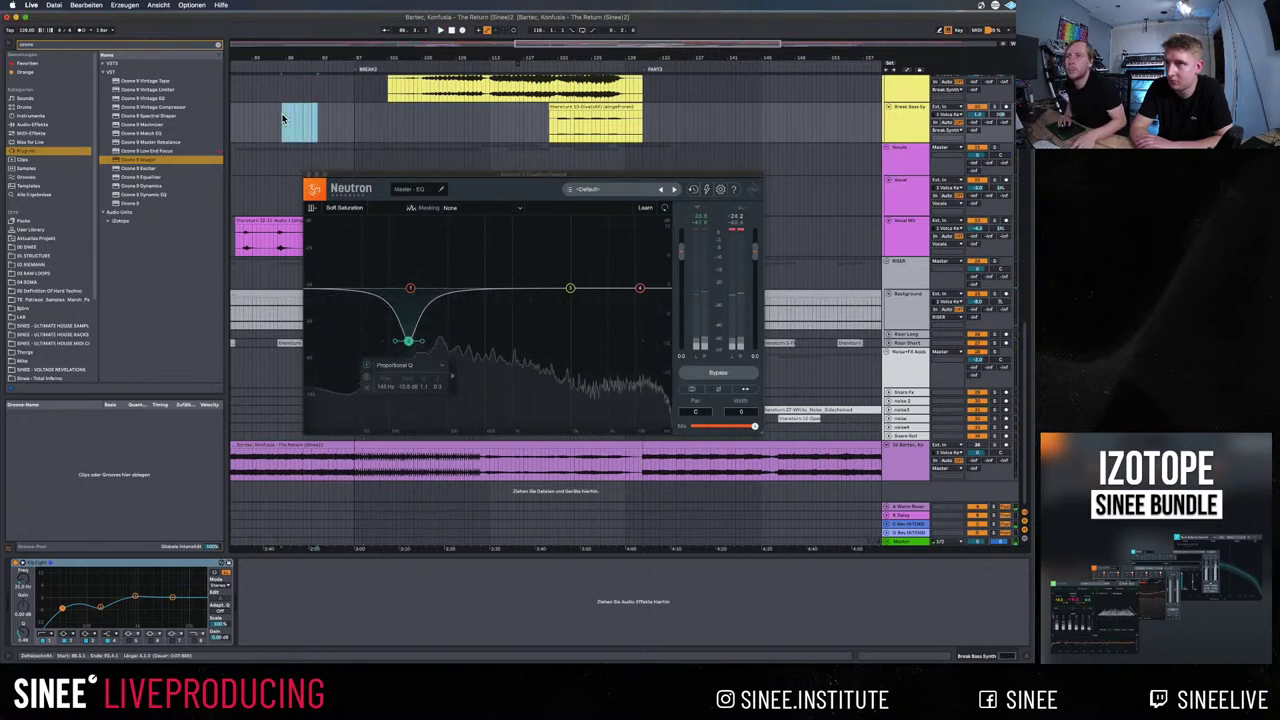
{"action": "key", "text": "space"}
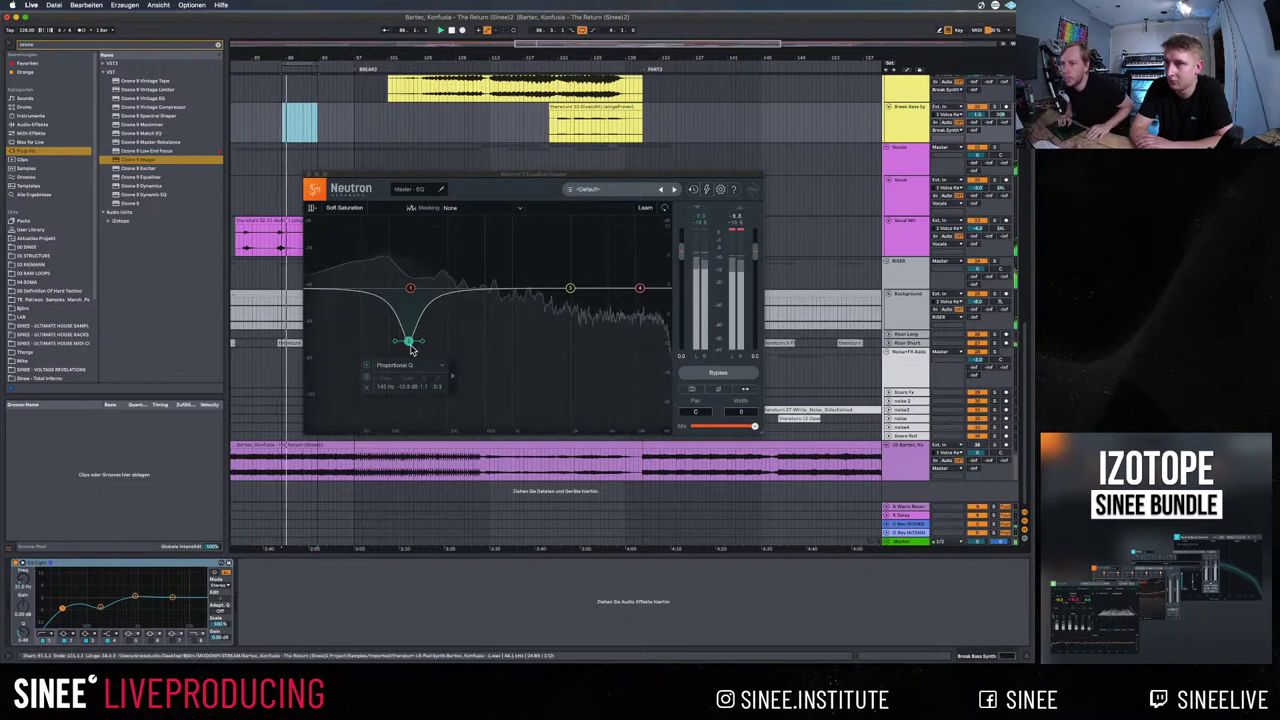
{"action": "mouse_move", "coordinate": [409, 344]}
{"action": "left_mouse_down"}
{"action": "mouse_move", "coordinate": [461, 343]}
{"action": "mouse_move", "coordinate": [424, 337]}
{"action": "mouse_move", "coordinate": [419, 316]}
{"action": "mouse_move", "coordinate": [426, 325]}
{"action": "left_mouse_up"}
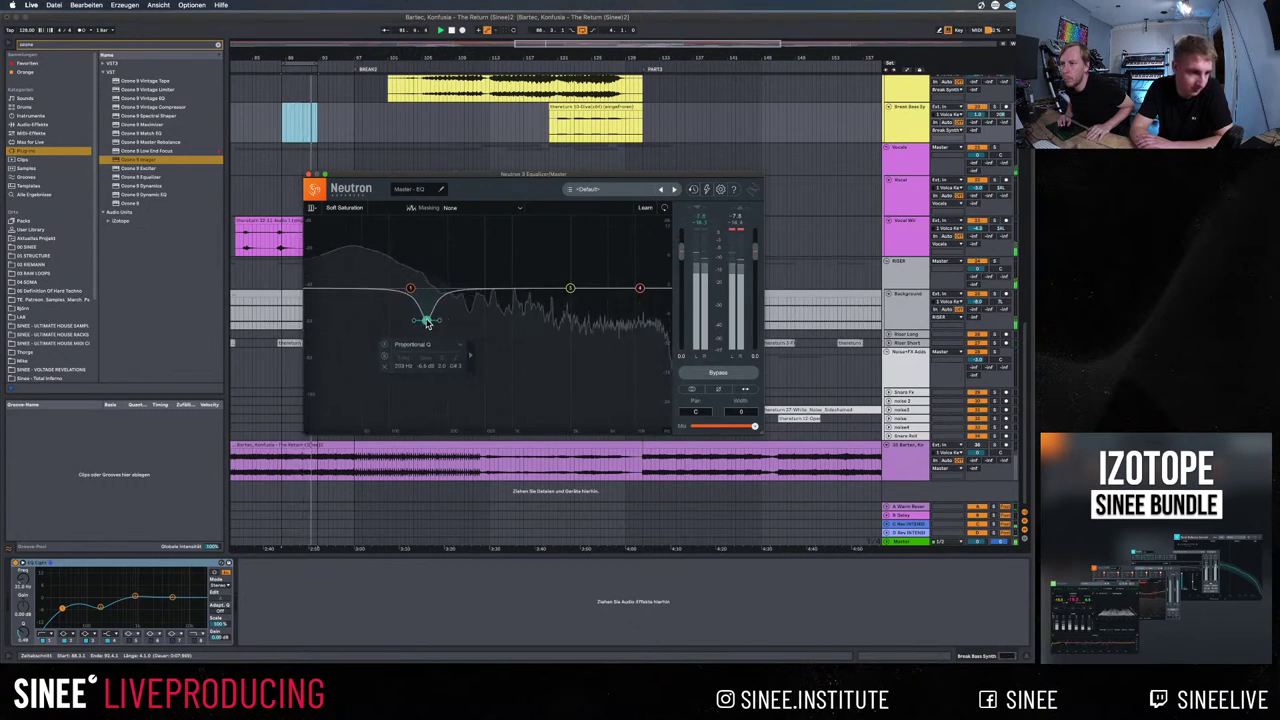
{"action": "left_click_drag", "start_coordinate": [422, 322], "coordinate": [418, 322]}
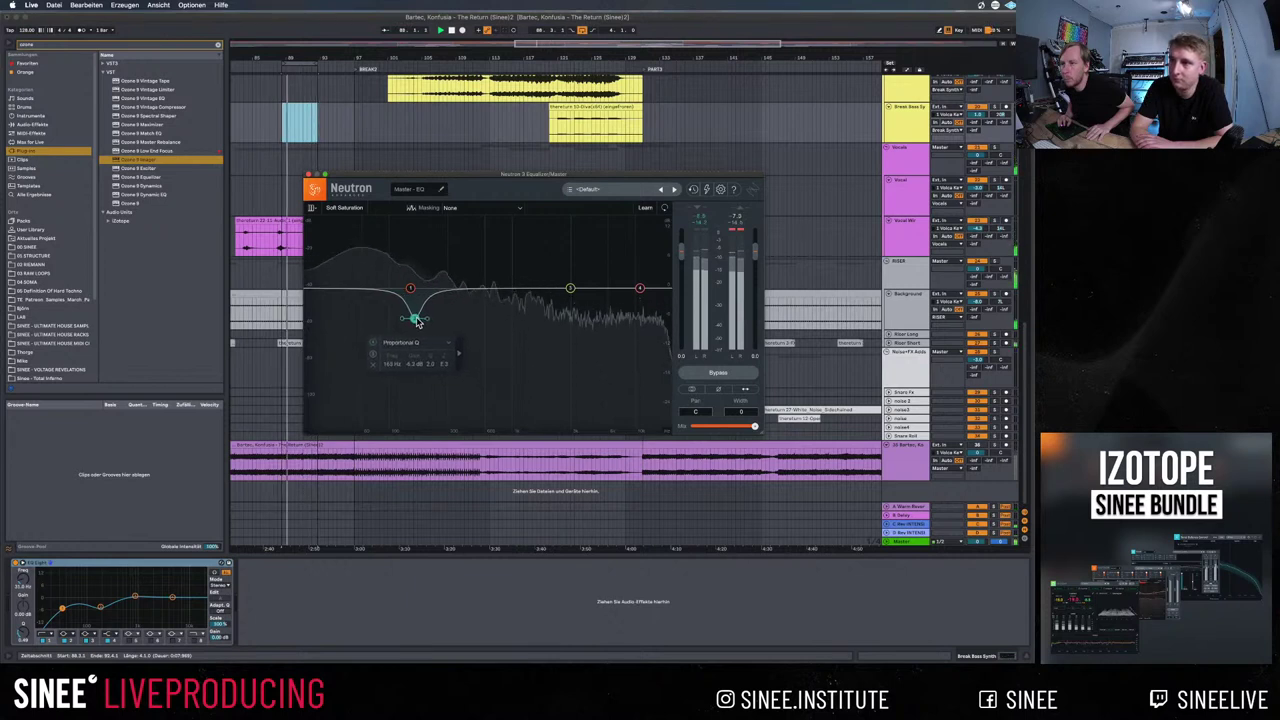
Add a Flat Highpass at about 33 Hz with 48 dB/oct to the Master equalizer and ease node 2's cut to about -5.3 dB
{"action": "double_click", "coordinate": [330, 288]}
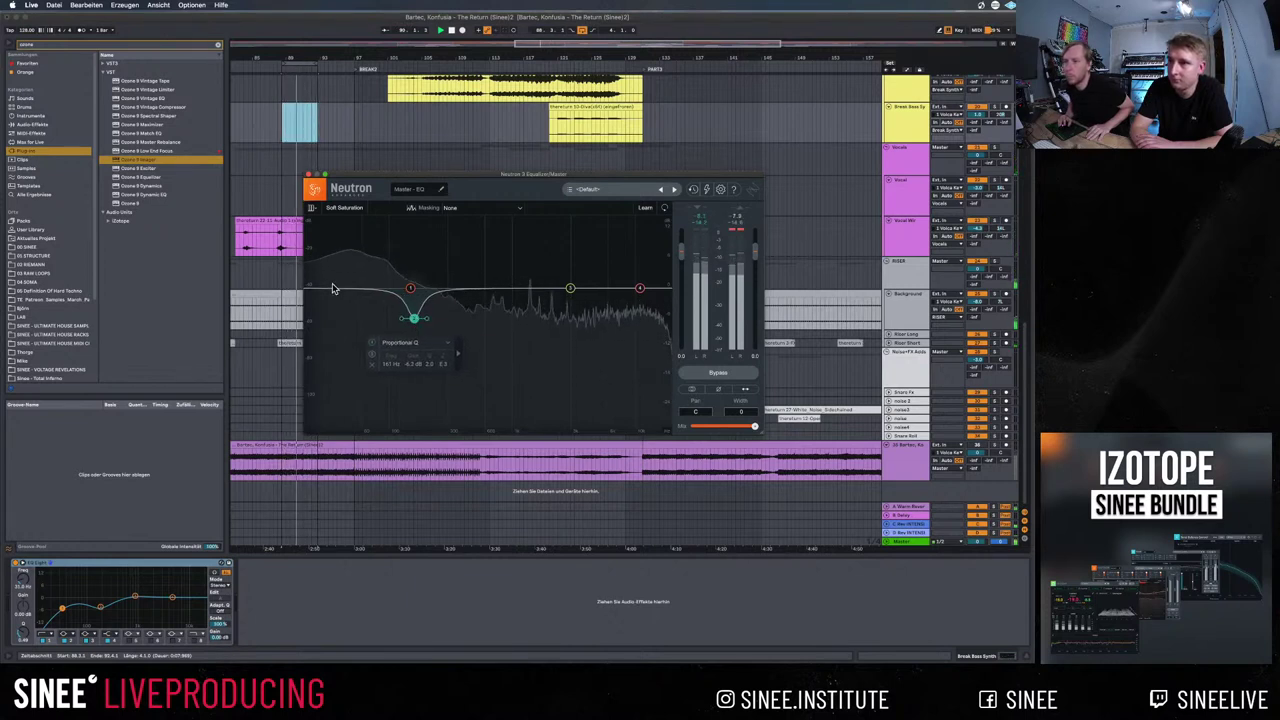
{"action": "left_click_drag", "start_coordinate": [372, 268], "coordinate": [359, 195]}
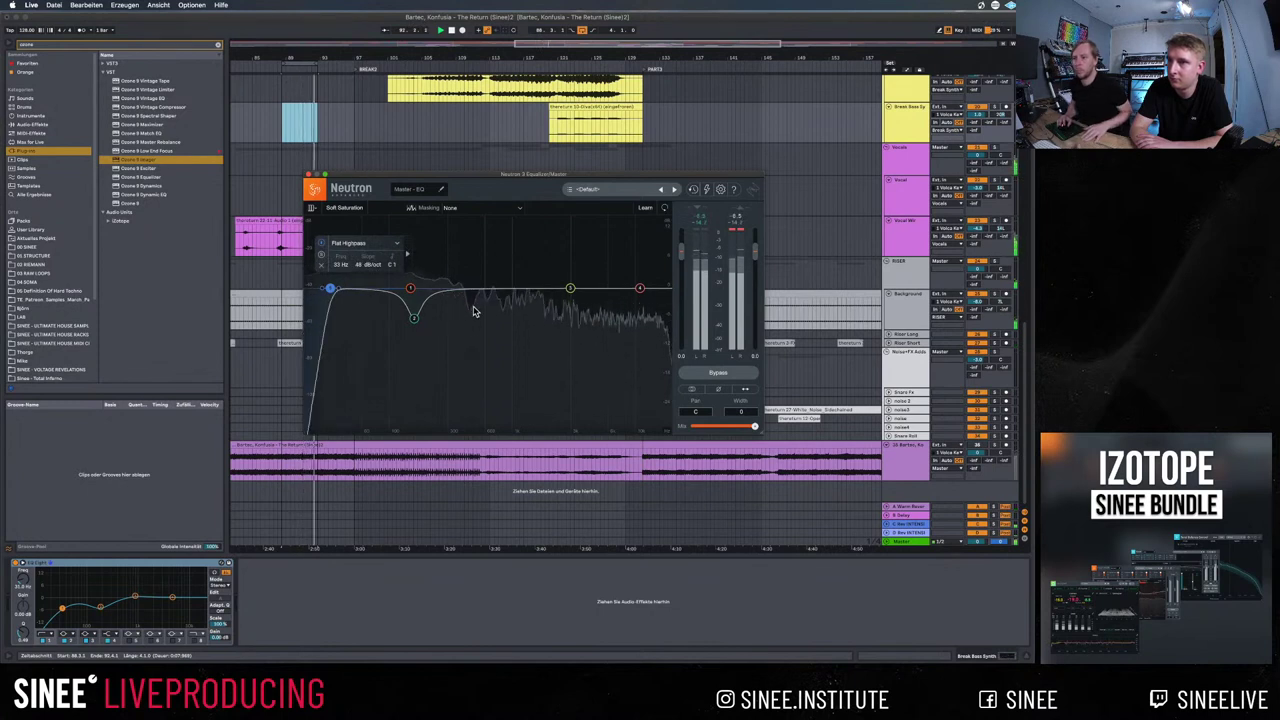
{"action": "left_click", "coordinate": [908, 545]}
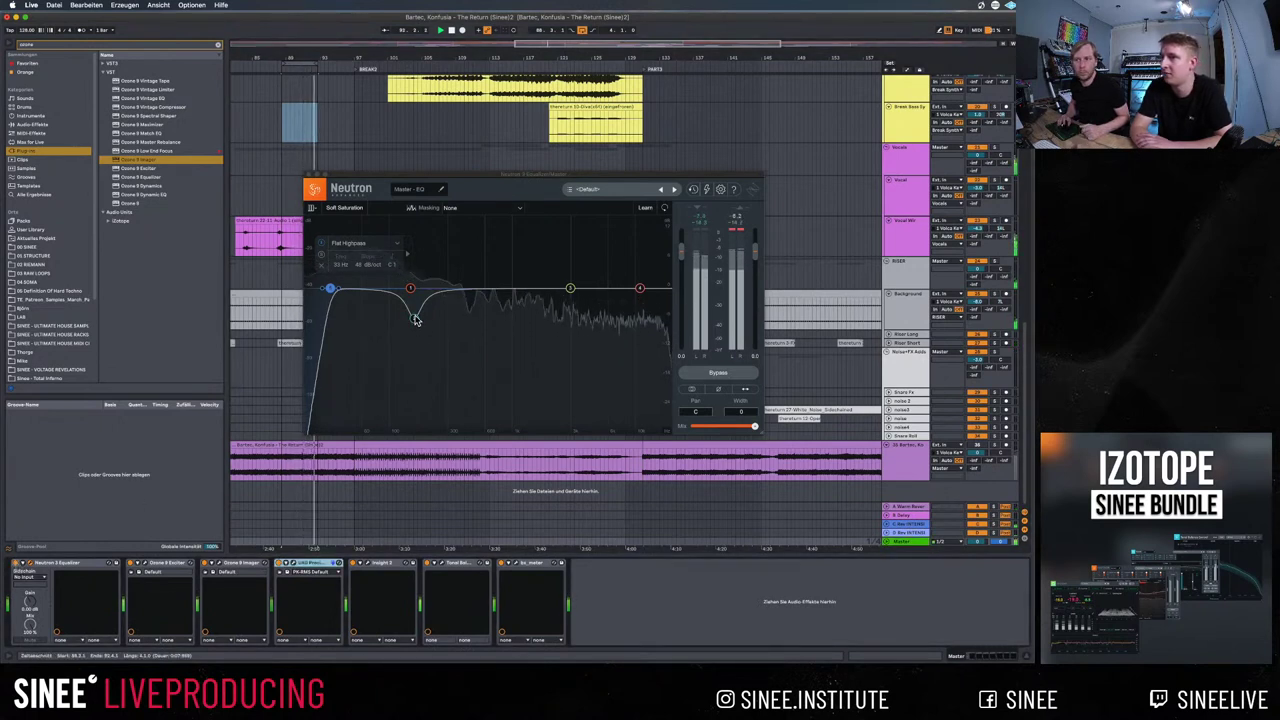
{"action": "mouse_move", "coordinate": [413, 318]}
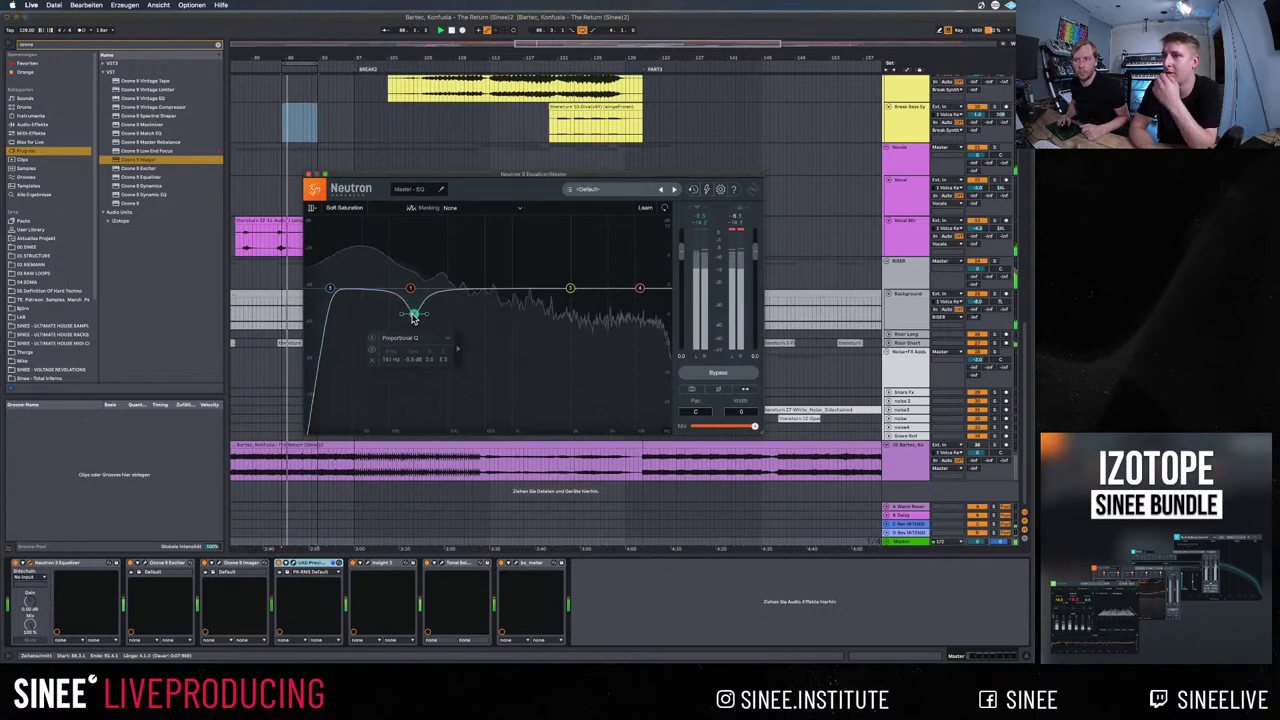
Try splitting the Master's Ozone 9 Exciter into two bands and adding a slight amount of saturation to the upper band
{"action": "left_click", "coordinate": [146, 568]}
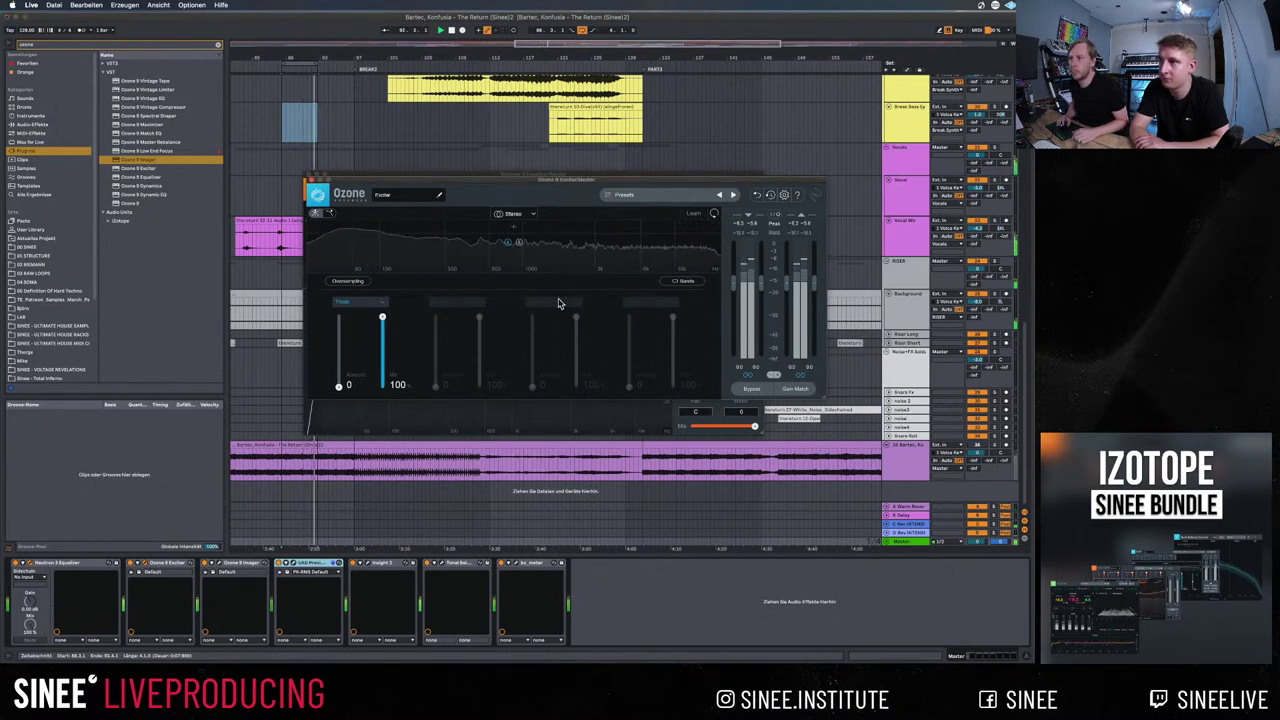
{"action": "left_click", "coordinate": [600, 233]}
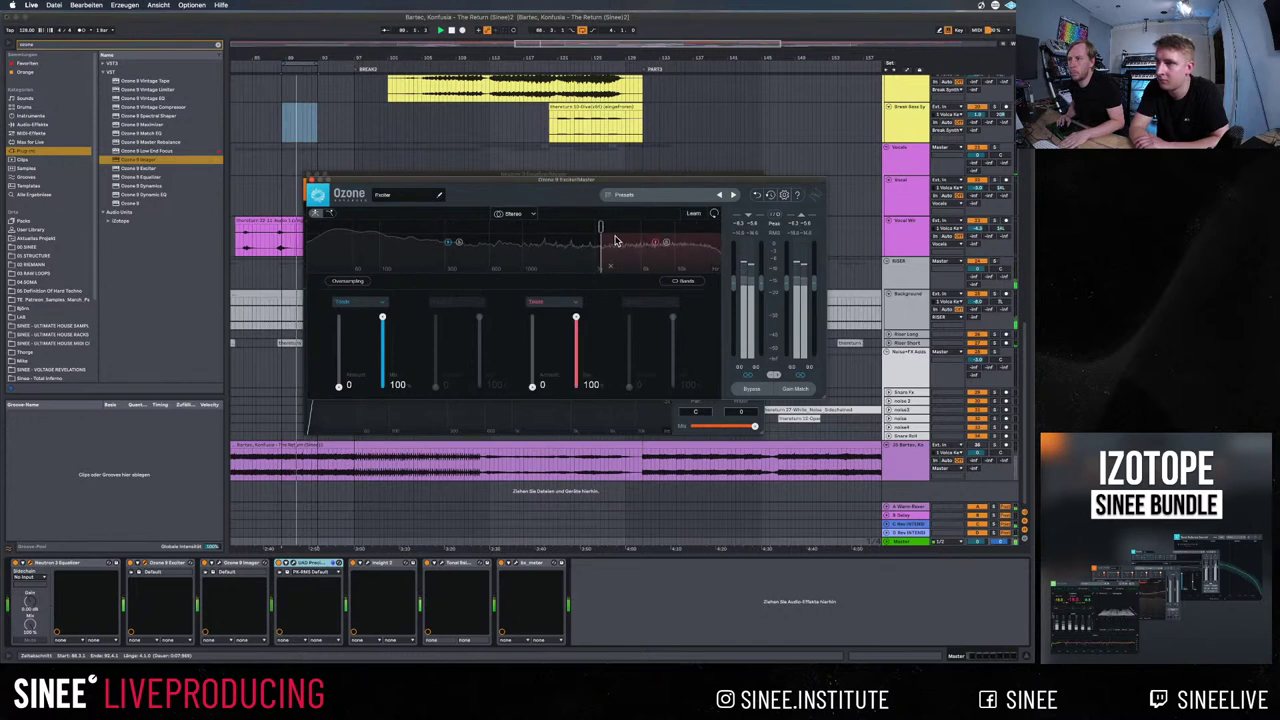
{"action": "left_click_drag", "start_coordinate": [598, 228], "coordinate": [585, 232]}
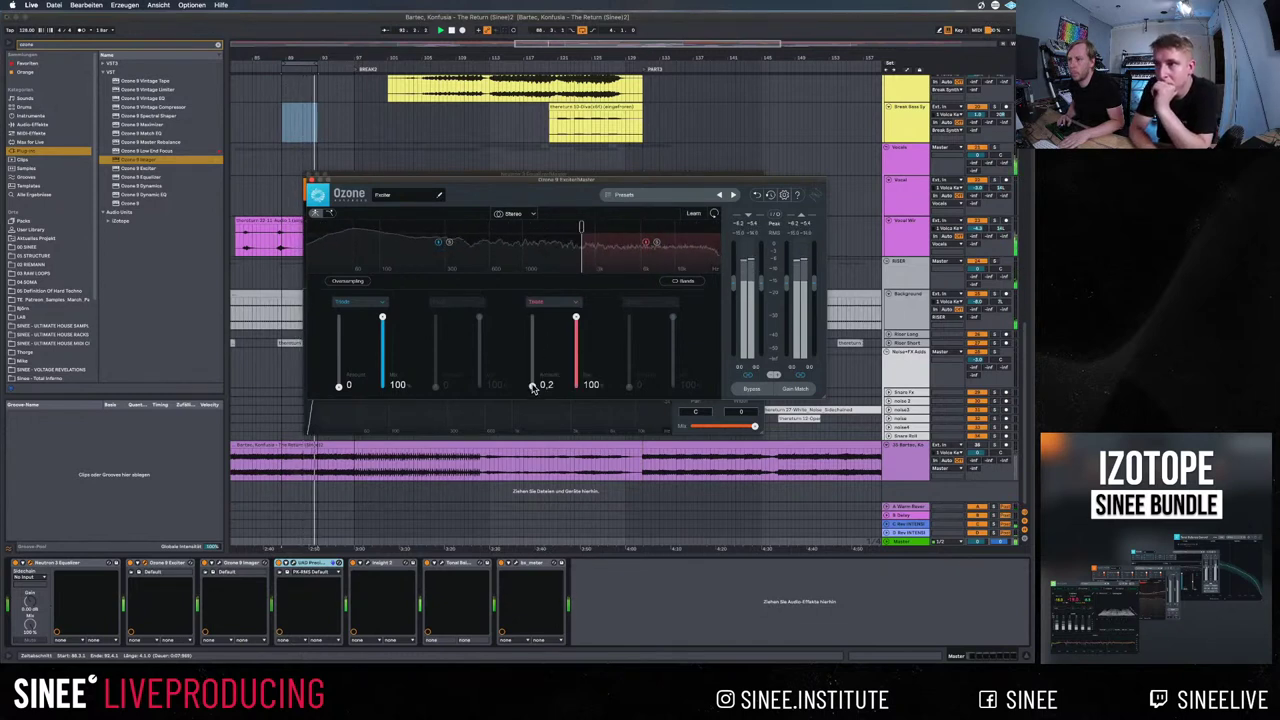
{"action": "mouse_move", "coordinate": [533, 386]}
{"action": "left_mouse_down"}
{"action": "mouse_move", "coordinate": [533, 370]}
{"action": "mouse_move", "coordinate": [534, 397]}
{"action": "left_mouse_up"}
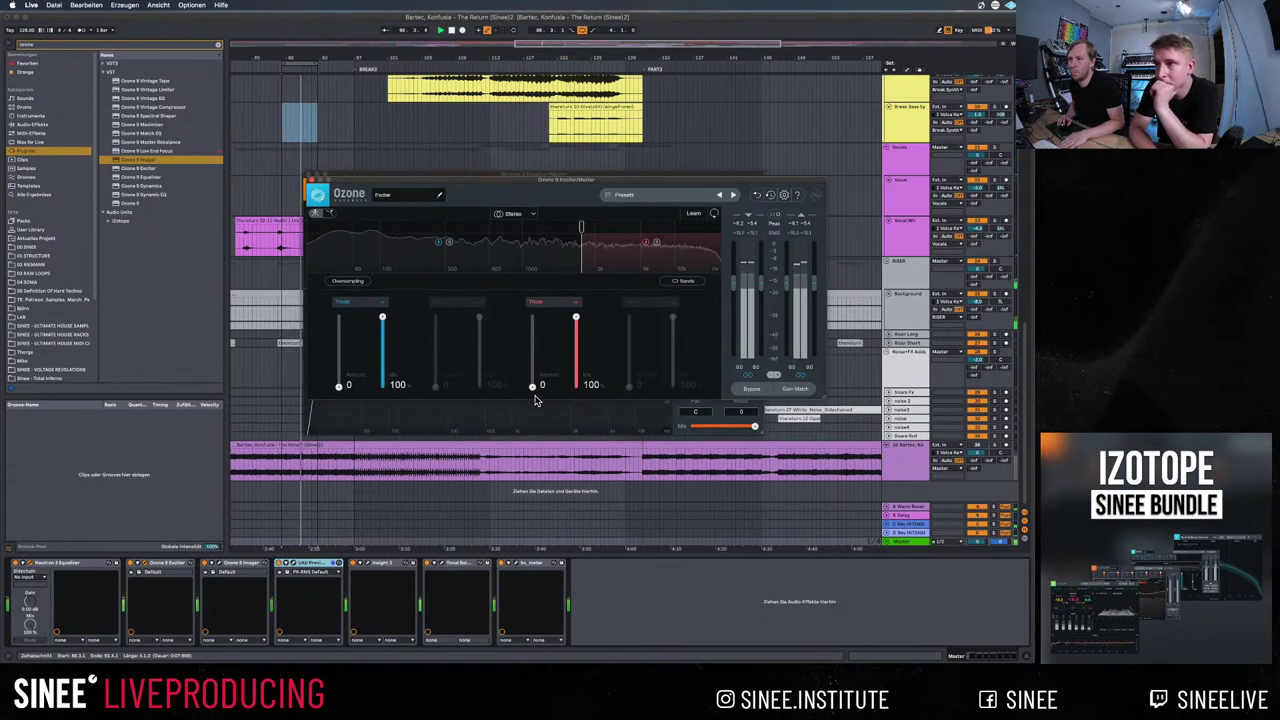
{"action": "left_click", "coordinate": [308, 568]}
{"action": "key", "text": "Delete"}
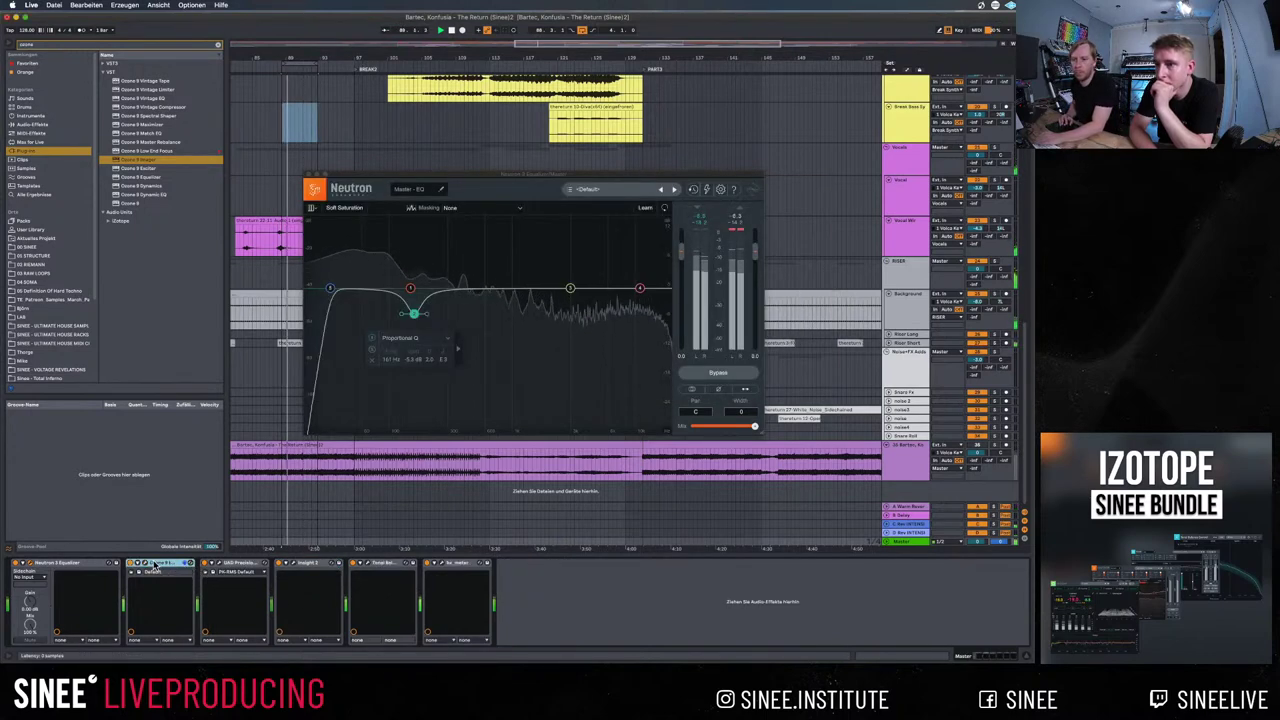
Open the Master's Ozone 9 Imager, add a crossover in the mids and narrow the lowest band's width to -49.4
{"action": "left_click", "coordinate": [145, 566]}
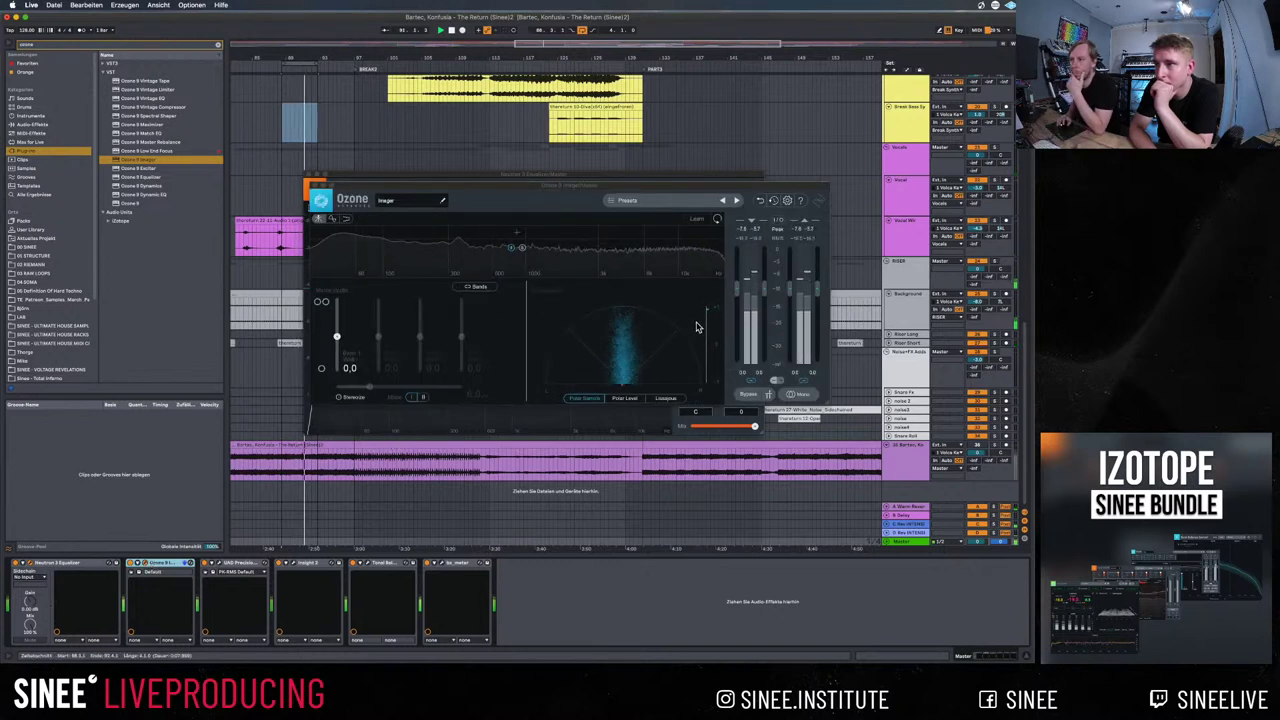
{"action": "left_click", "coordinate": [517, 241]}
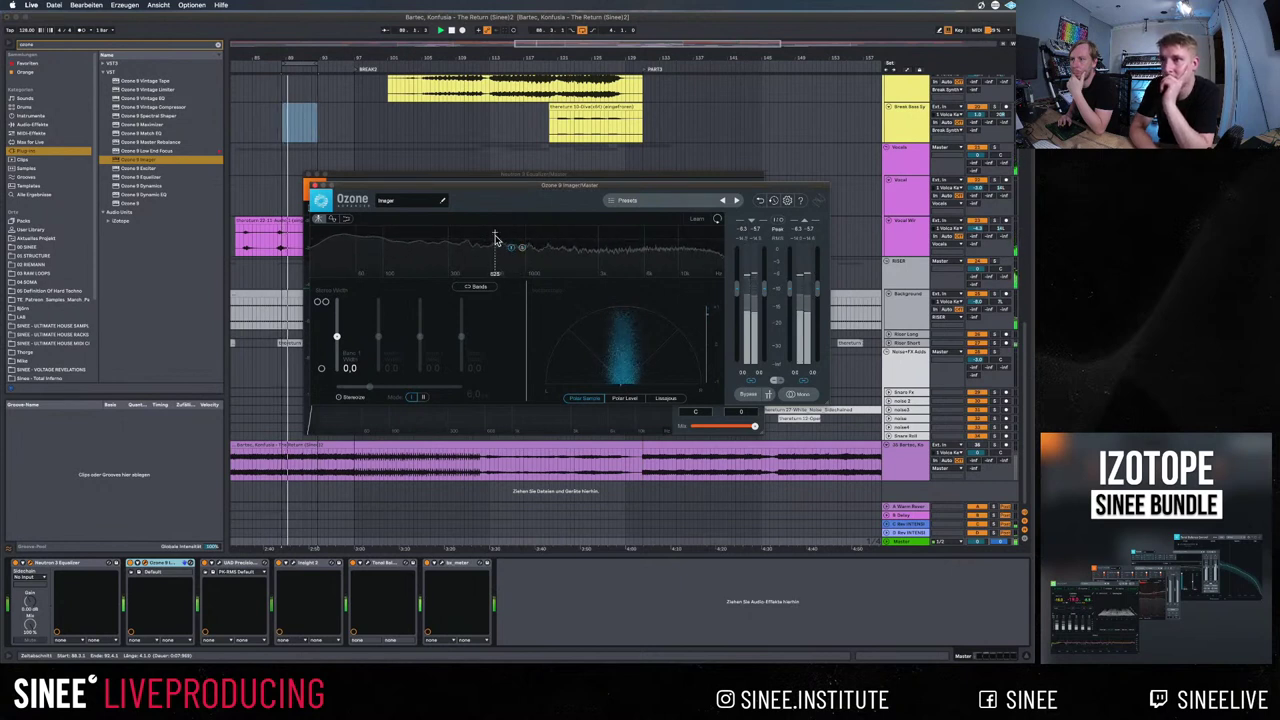
{"action": "left_click", "coordinate": [494, 238]}
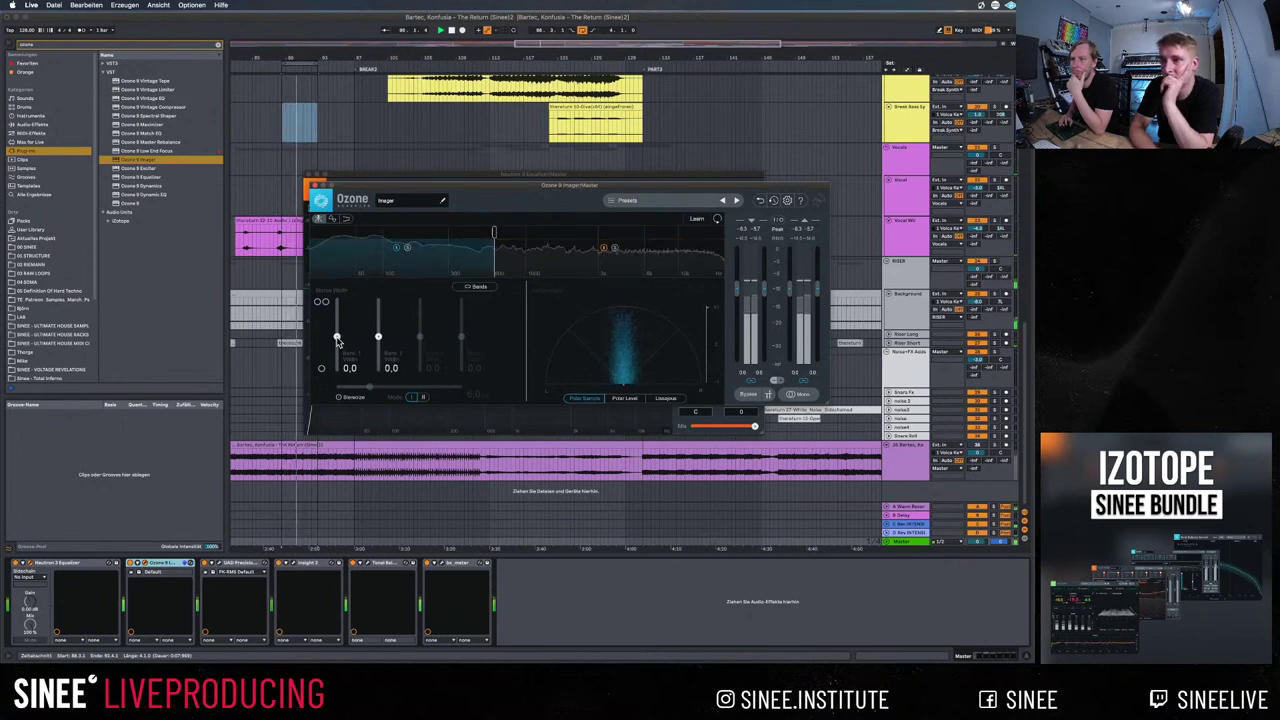
{"action": "left_click_drag", "start_coordinate": [337, 340], "coordinate": [338, 358]}
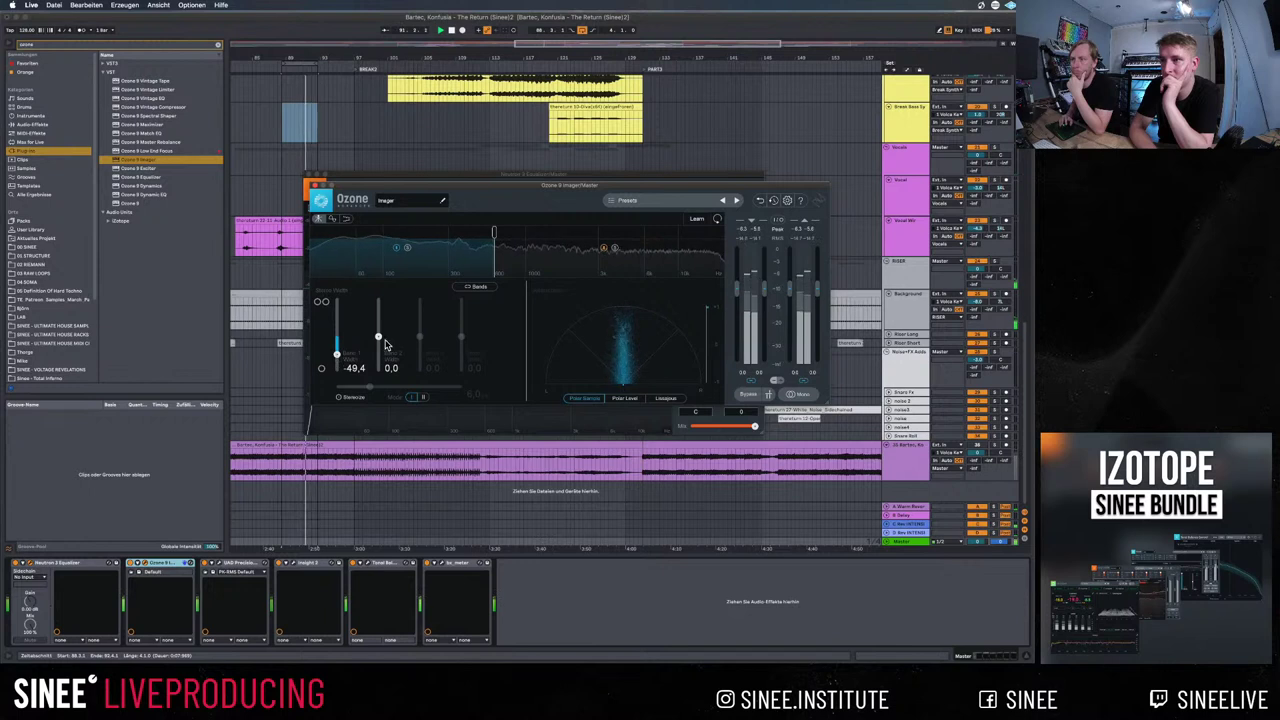
Add a second, higher crossover in the Imager and set the stereo widths to -63.3 for band 1, -16.5 for band 2 and 29.1 for band 3
{"action": "left_click", "coordinate": [597, 243]}
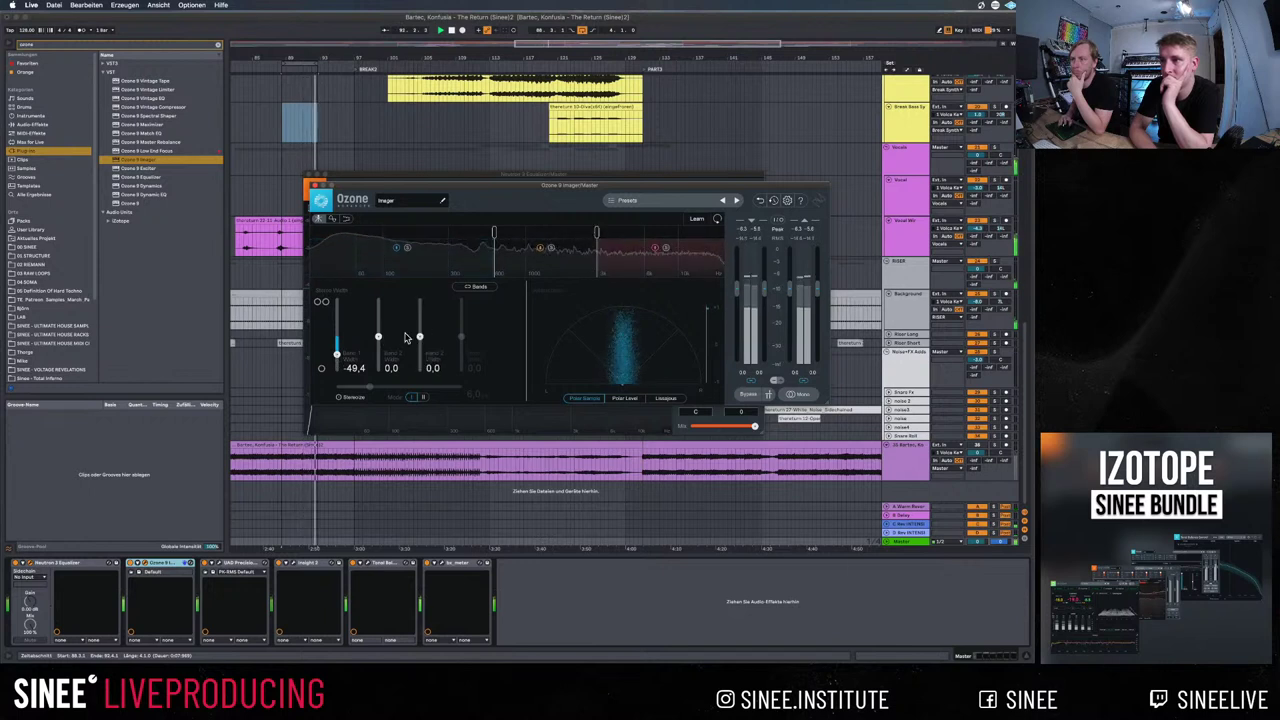
{"action": "left_click_drag", "start_coordinate": [378, 338], "coordinate": [378, 344]}
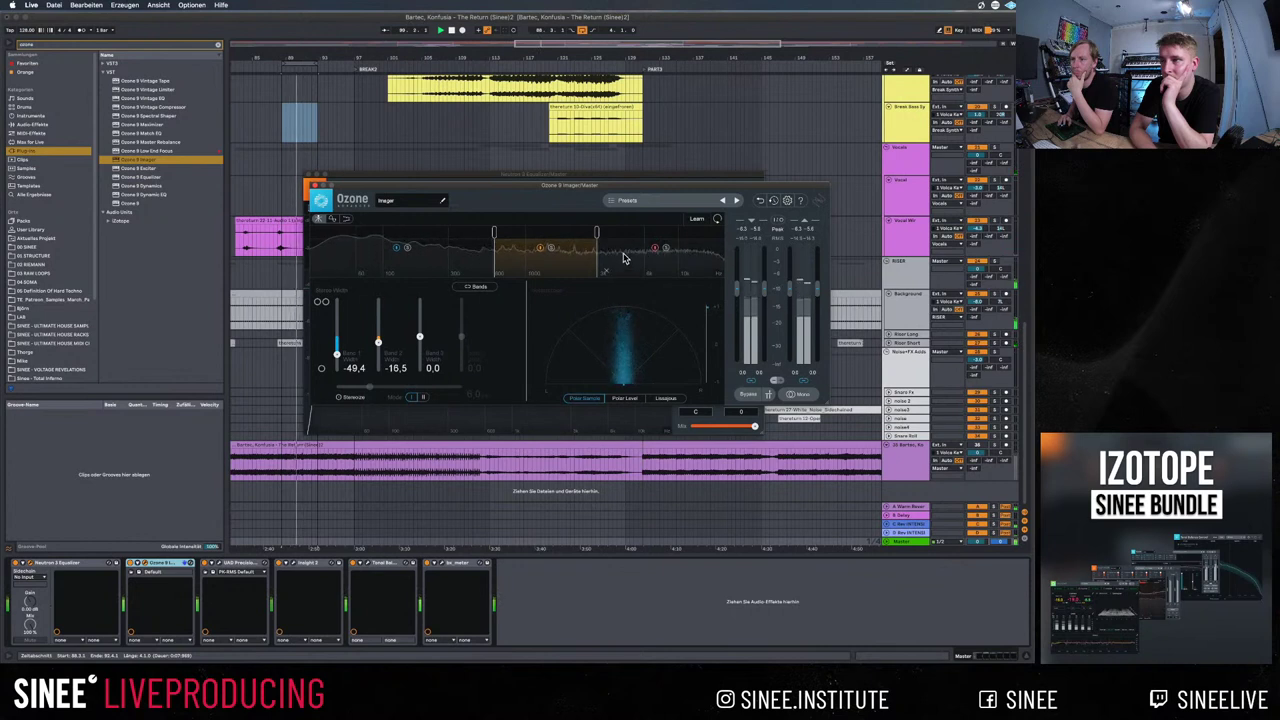
{"action": "left_click_drag", "start_coordinate": [420, 337], "coordinate": [421, 333]}
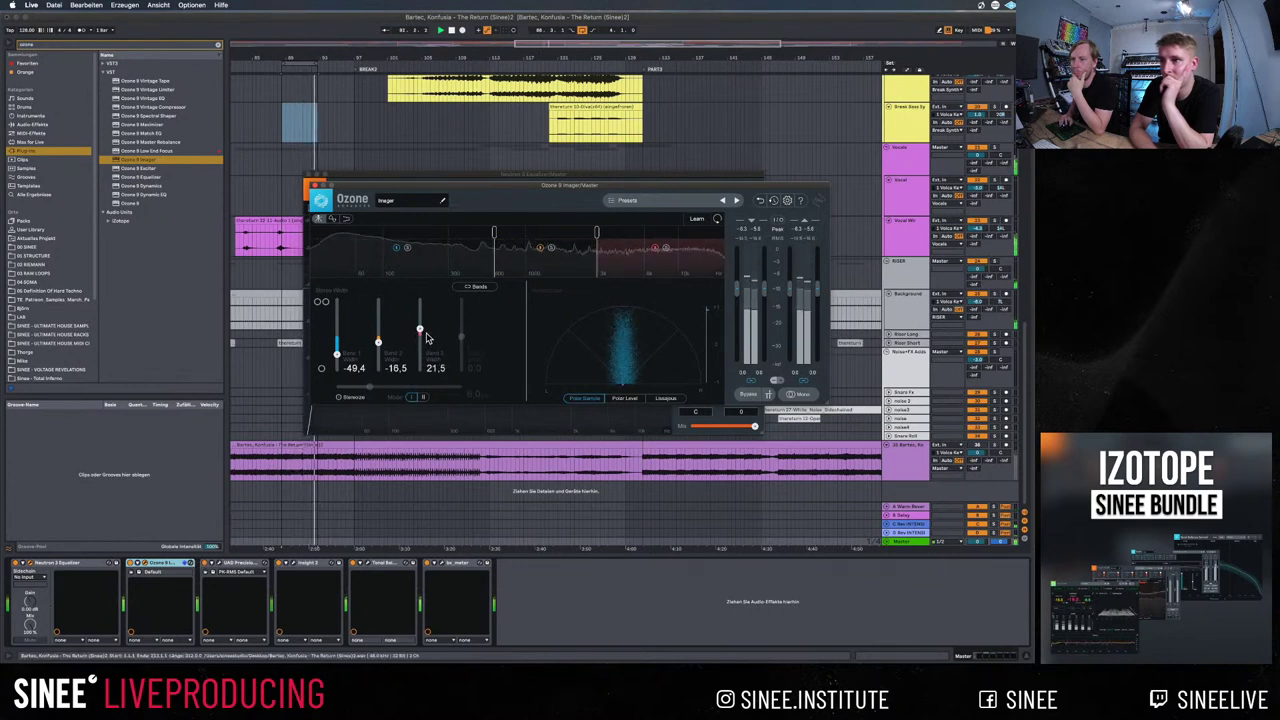
{"action": "left_click_drag", "start_coordinate": [420, 333], "coordinate": [420, 328]}
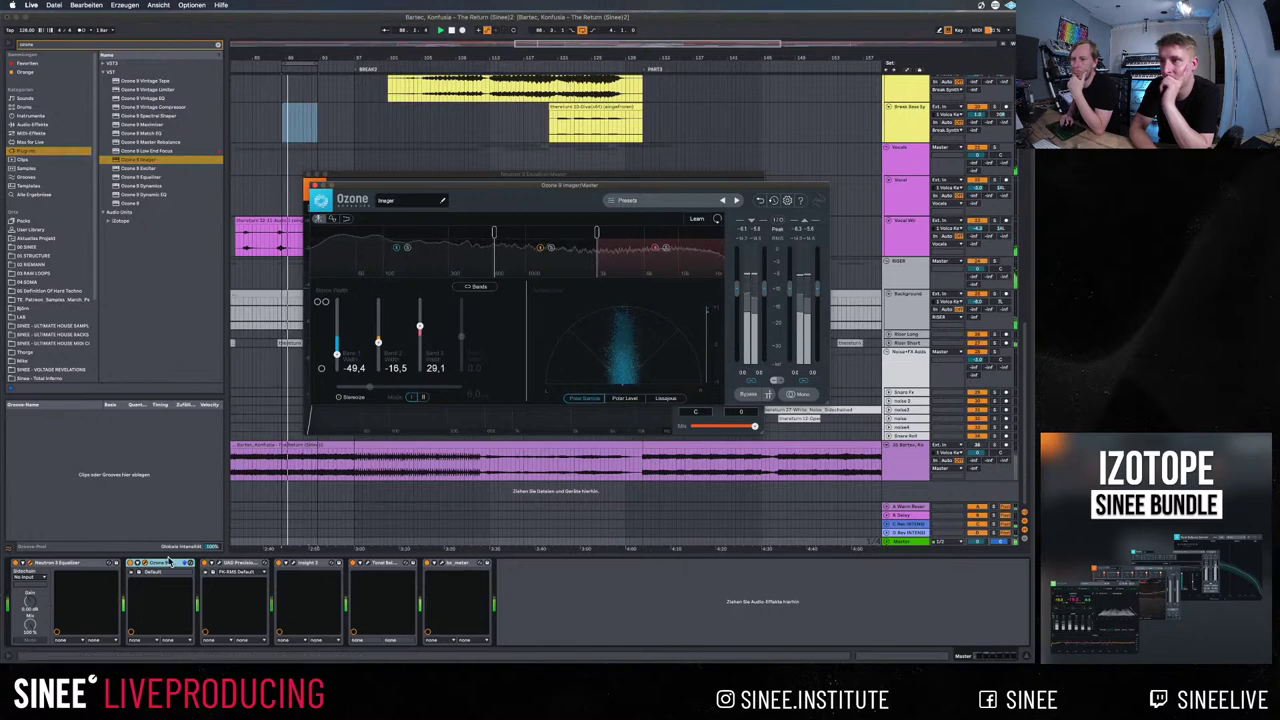
{"action": "left_click", "coordinate": [133, 567]}
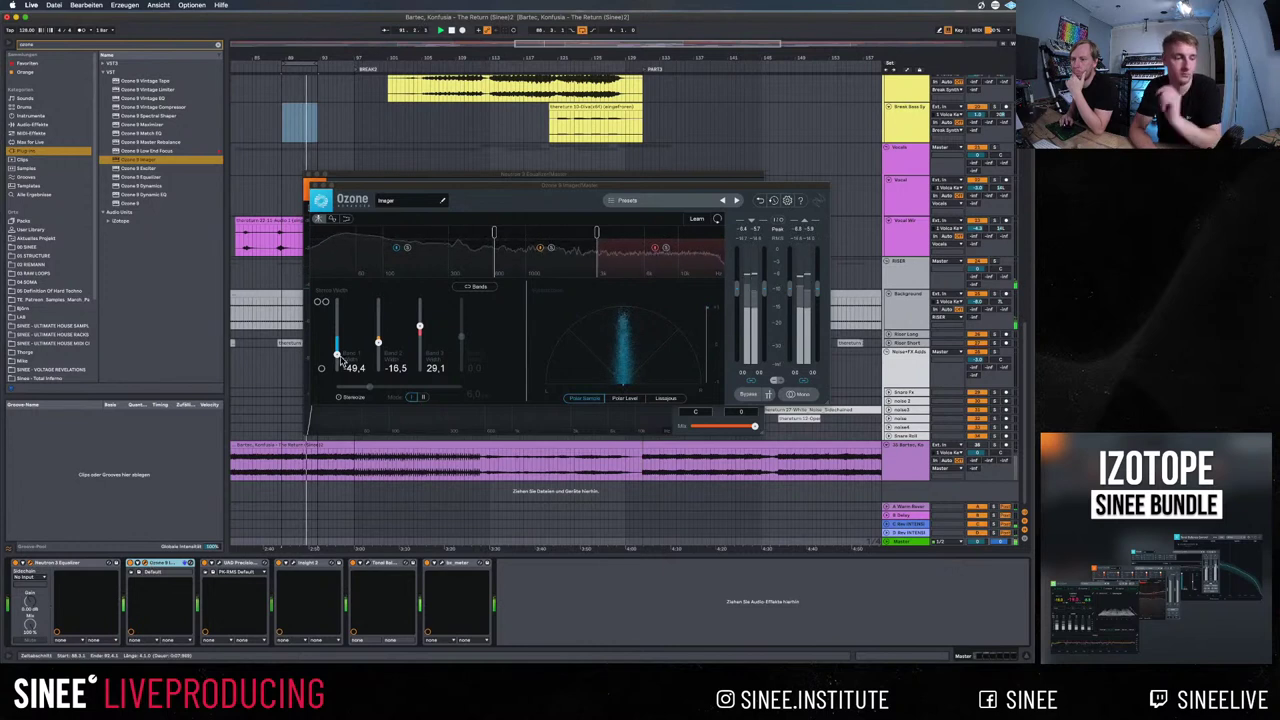
{"action": "left_click_drag", "start_coordinate": [340, 362], "coordinate": [340, 367]}
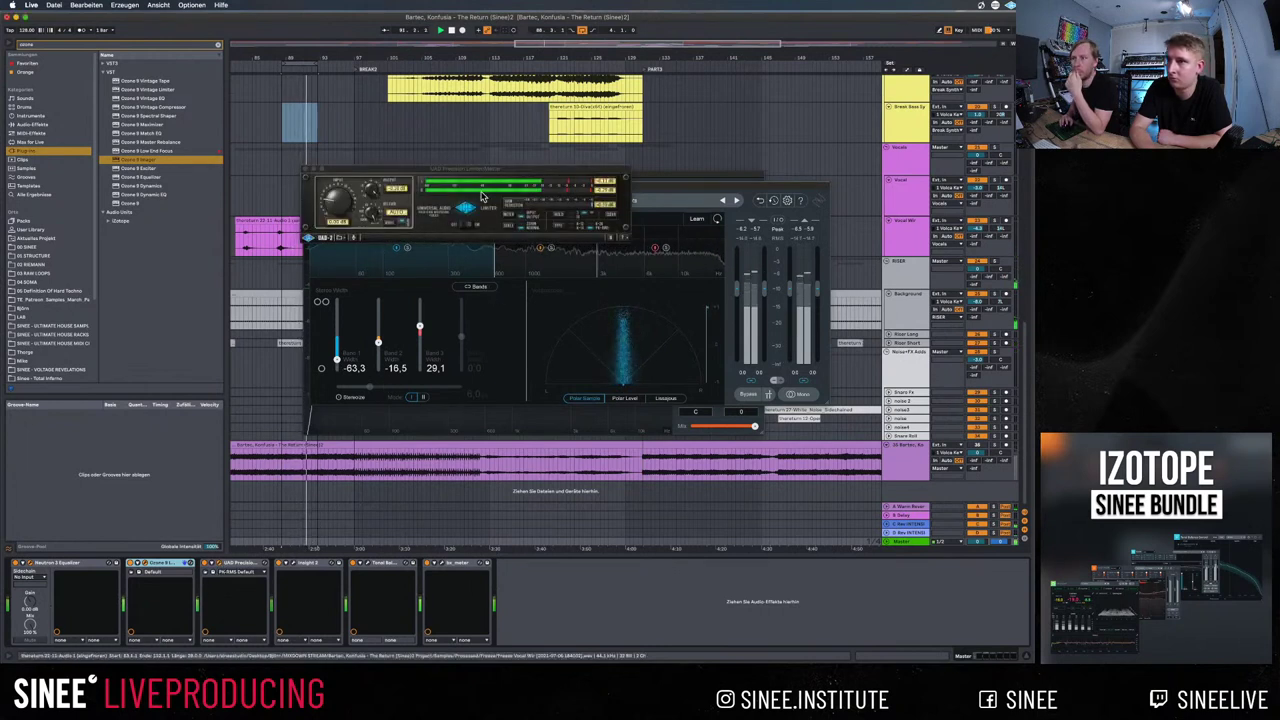
Raise the UAD Precision Limiter's input to about 7 dB and show the Session View mixer to check the Master's level
{"action": "left_click", "coordinate": [338, 205]}
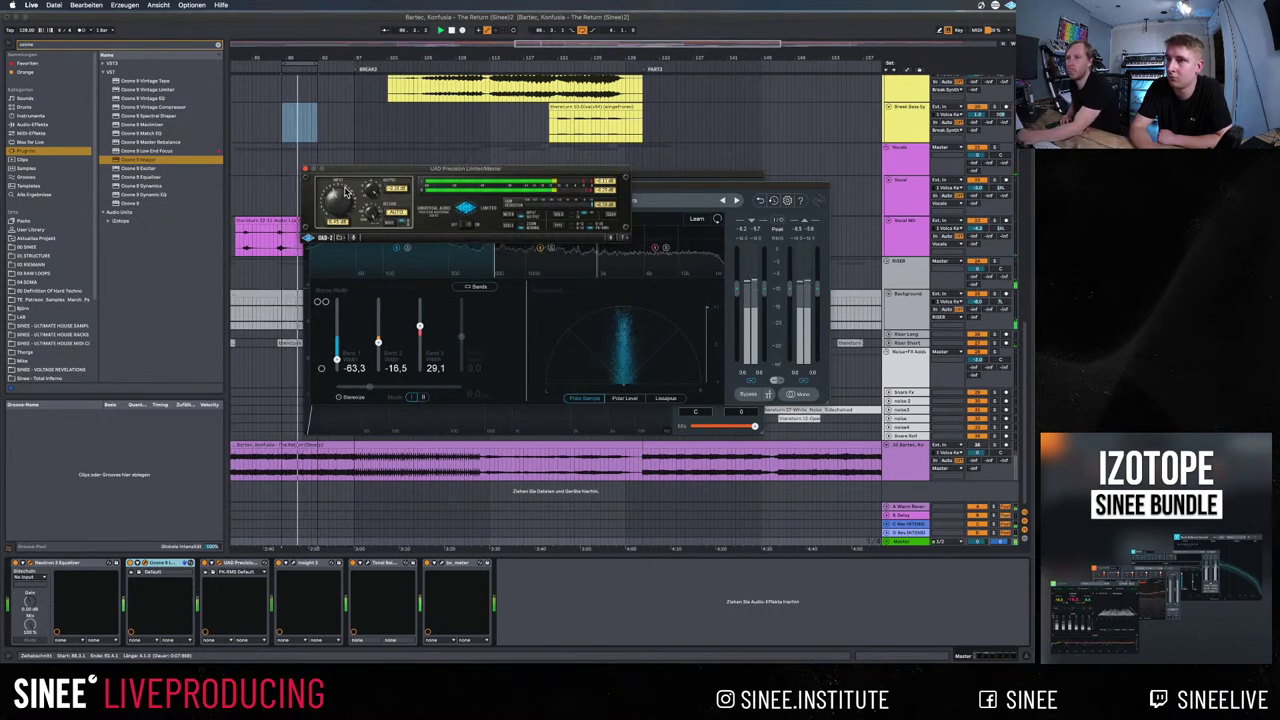
{"action": "left_click", "coordinate": [910, 543]}
{"action": "key", "text": "Tab"}
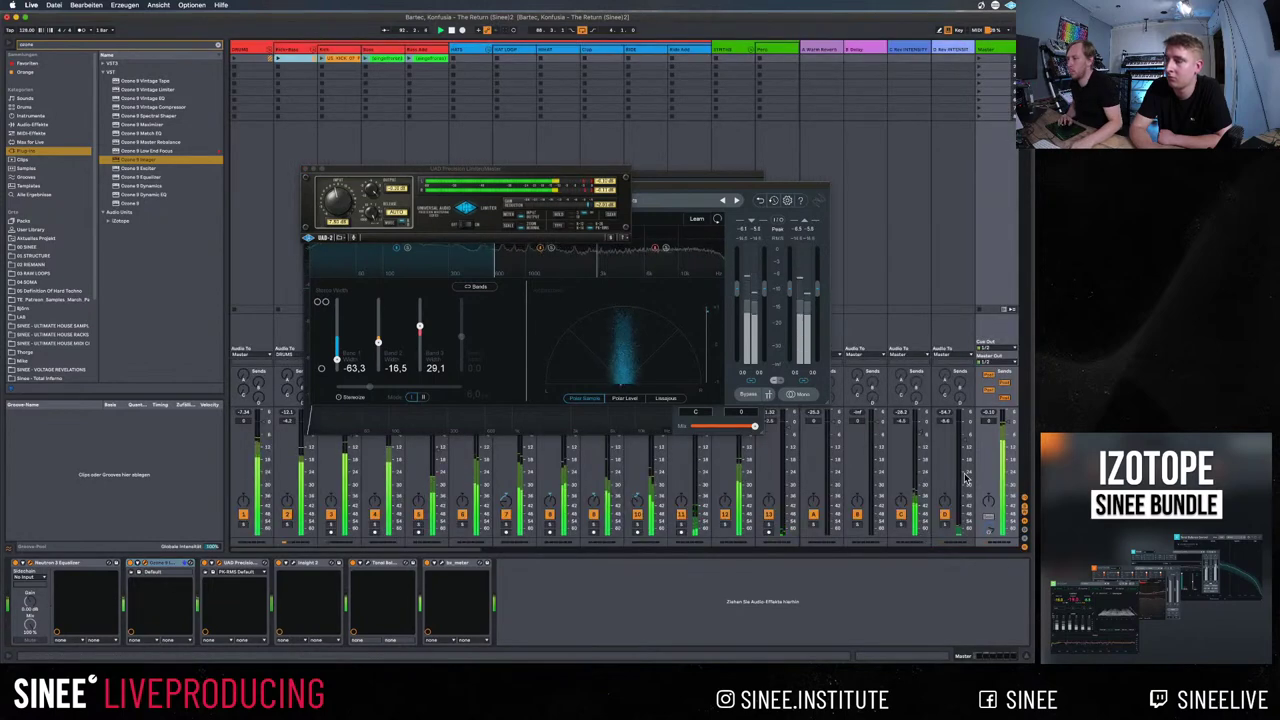
{"action": "left_click", "coordinate": [343, 206]}
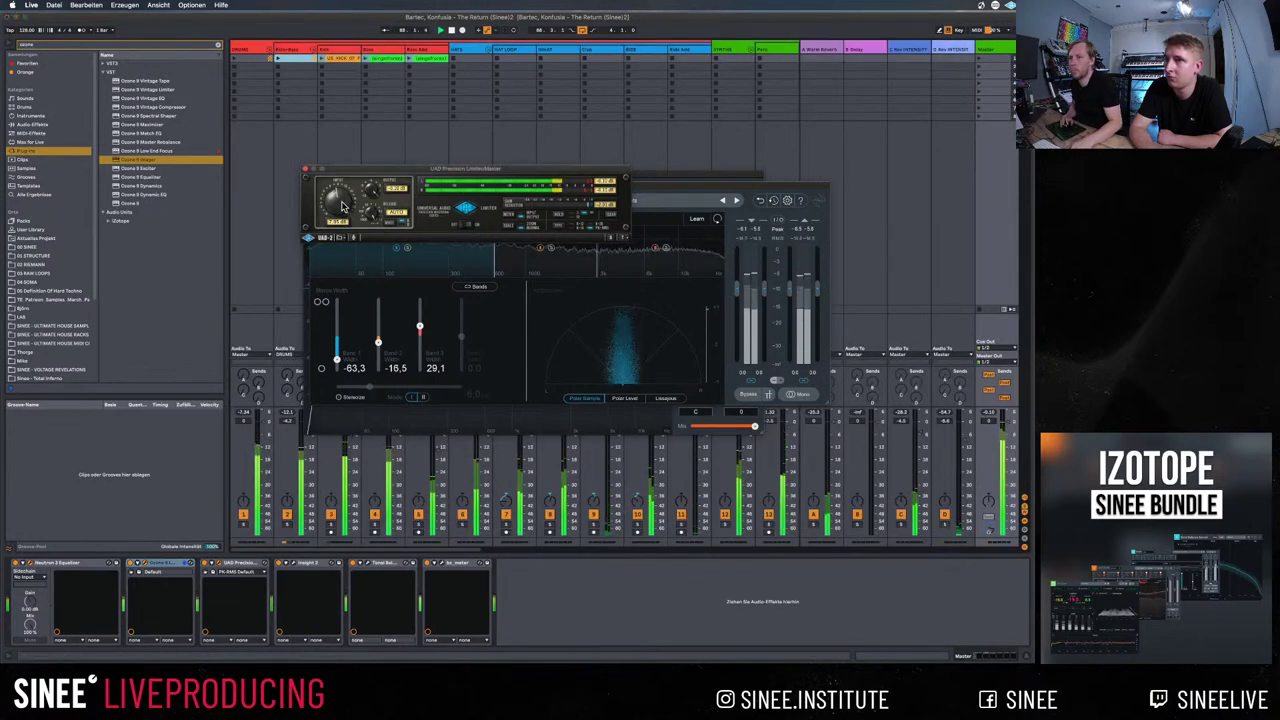
Insert the favourite Neutron 3 Compressor before the Precision Limiter, with True detection, threshold about -7 dB, ratio 6.3:1, attack 0.1 and release 3.8
{"action": "left_click", "coordinate": [100, 46]}
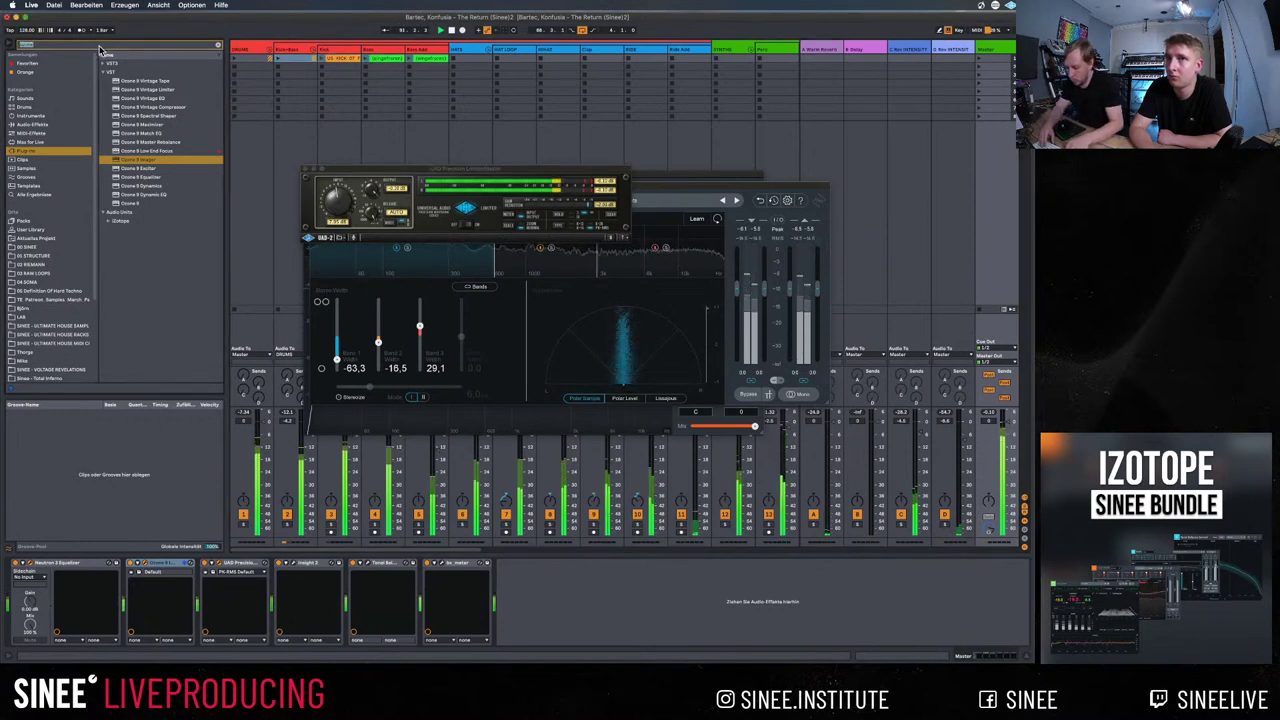
{"action": "left_click", "coordinate": [27, 63]}
{"action": "left_click", "coordinate": [217, 47]}
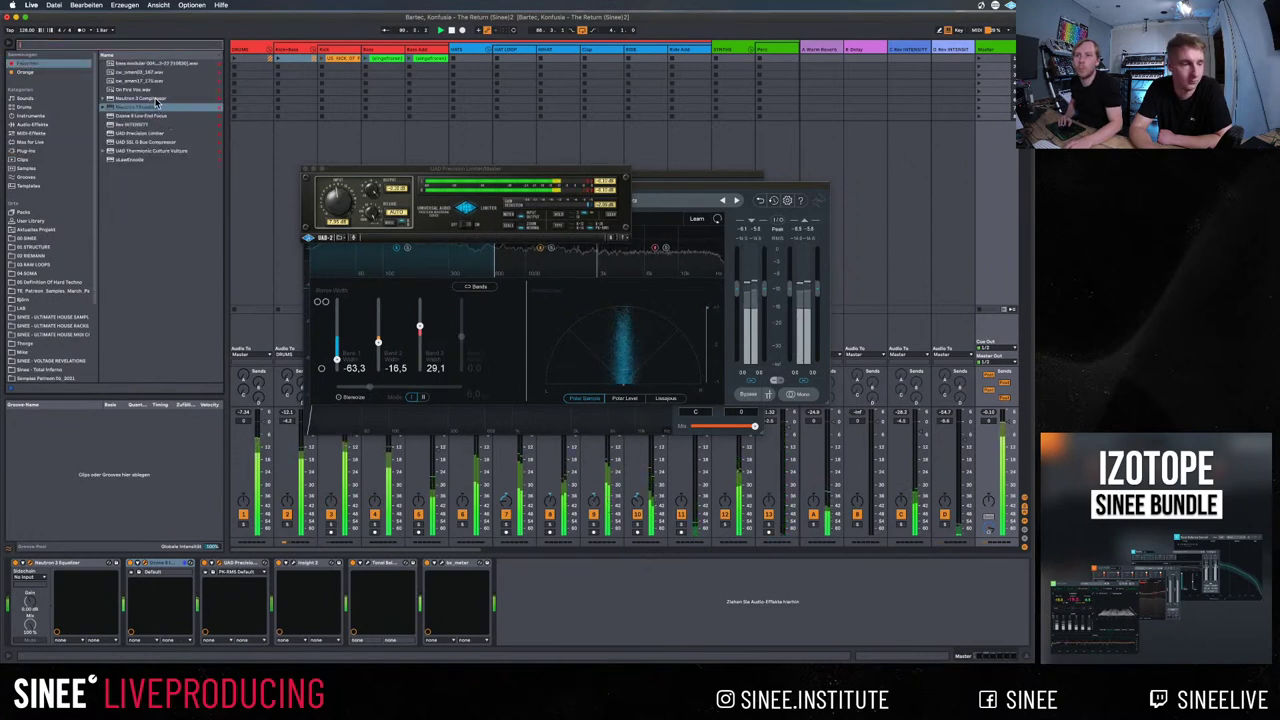
{"action": "left_click_drag", "start_coordinate": [145, 98], "coordinate": [205, 590]}
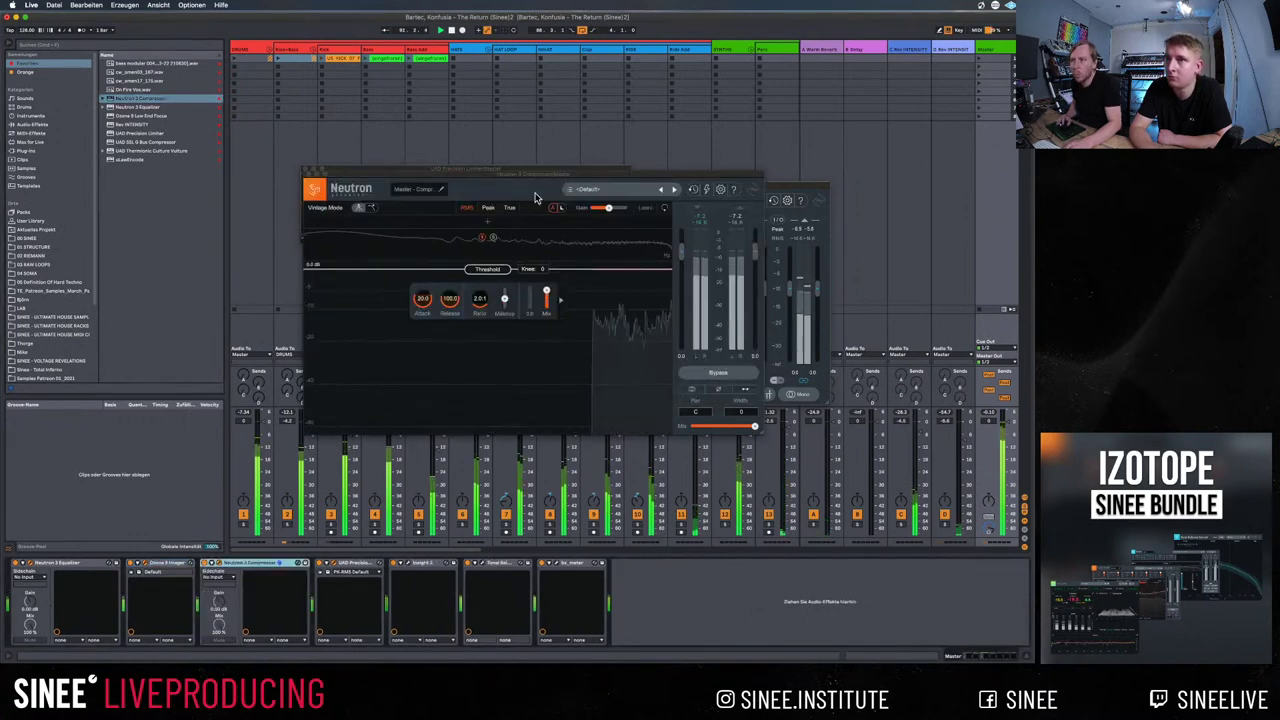
{"action": "left_click_drag", "start_coordinate": [487, 269], "coordinate": [484, 304]}
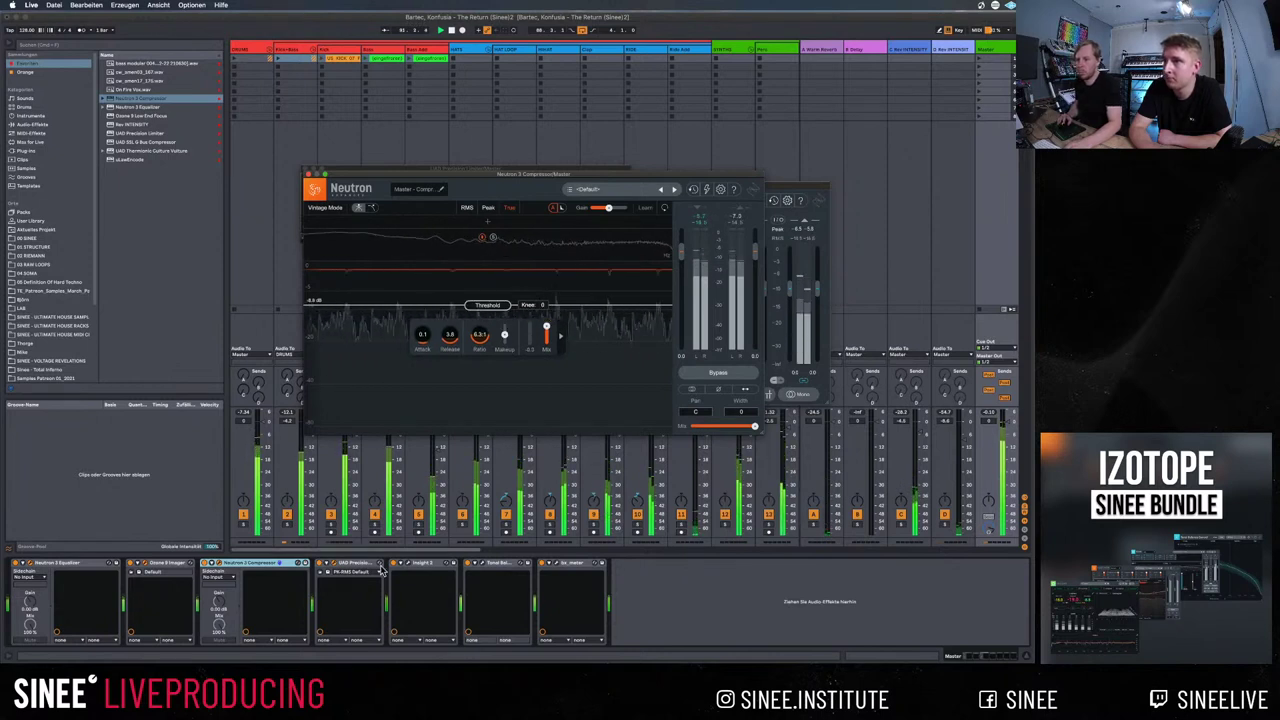
Check the Master's loudness and tonal balance with the Precision Limiter, Tonal Balance Control and Insight 2 displayed together
{"action": "left_click", "coordinate": [337, 567]}
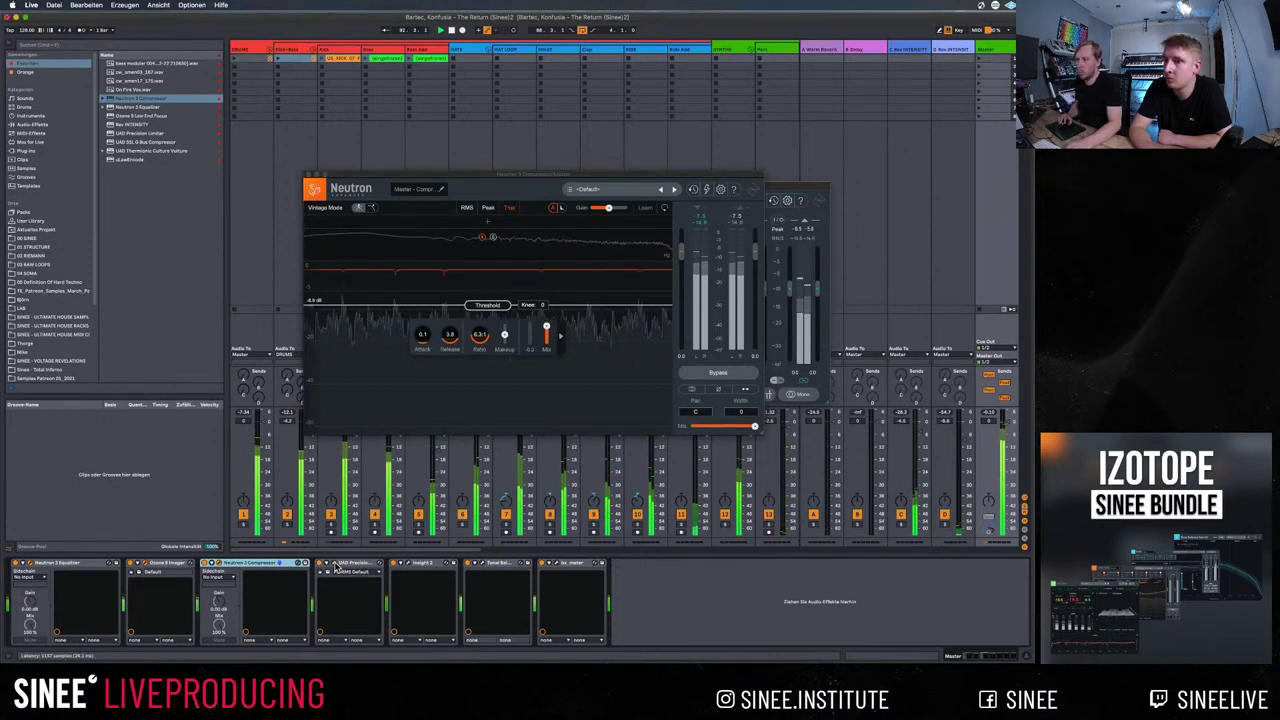
{"action": "left_click", "coordinate": [336, 565]}
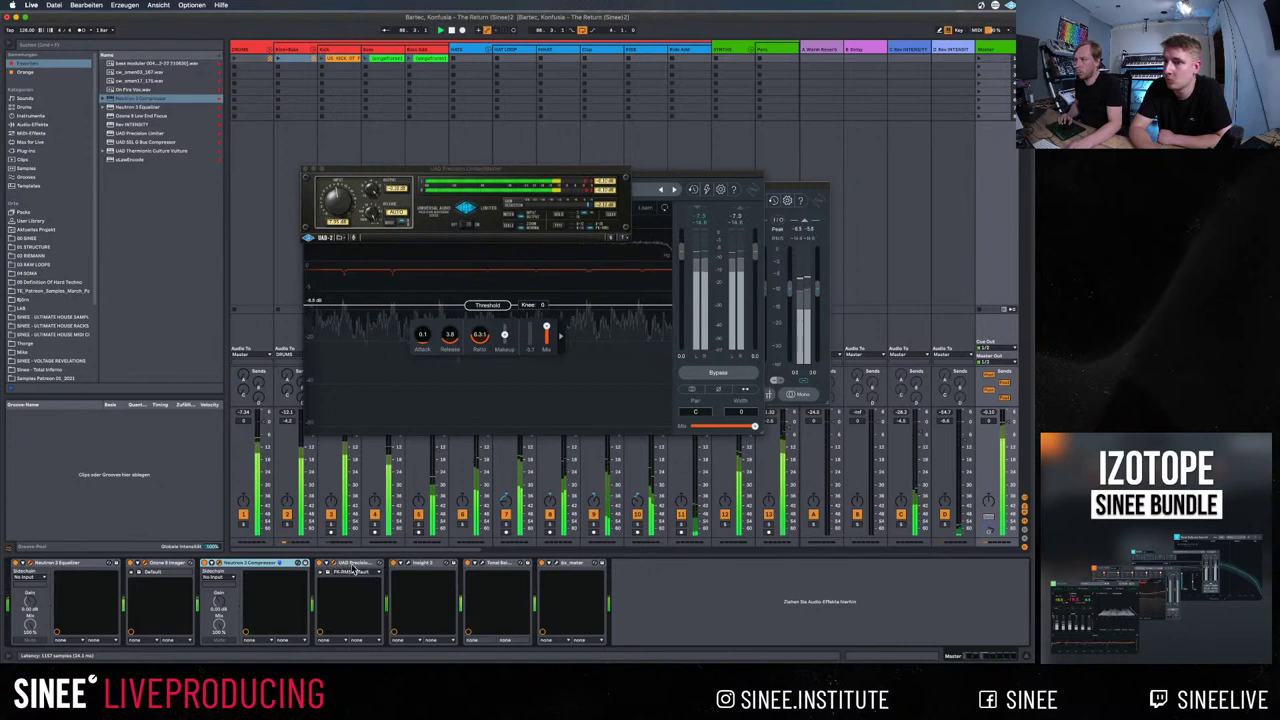
{"action": "left_click", "coordinate": [486, 567]}
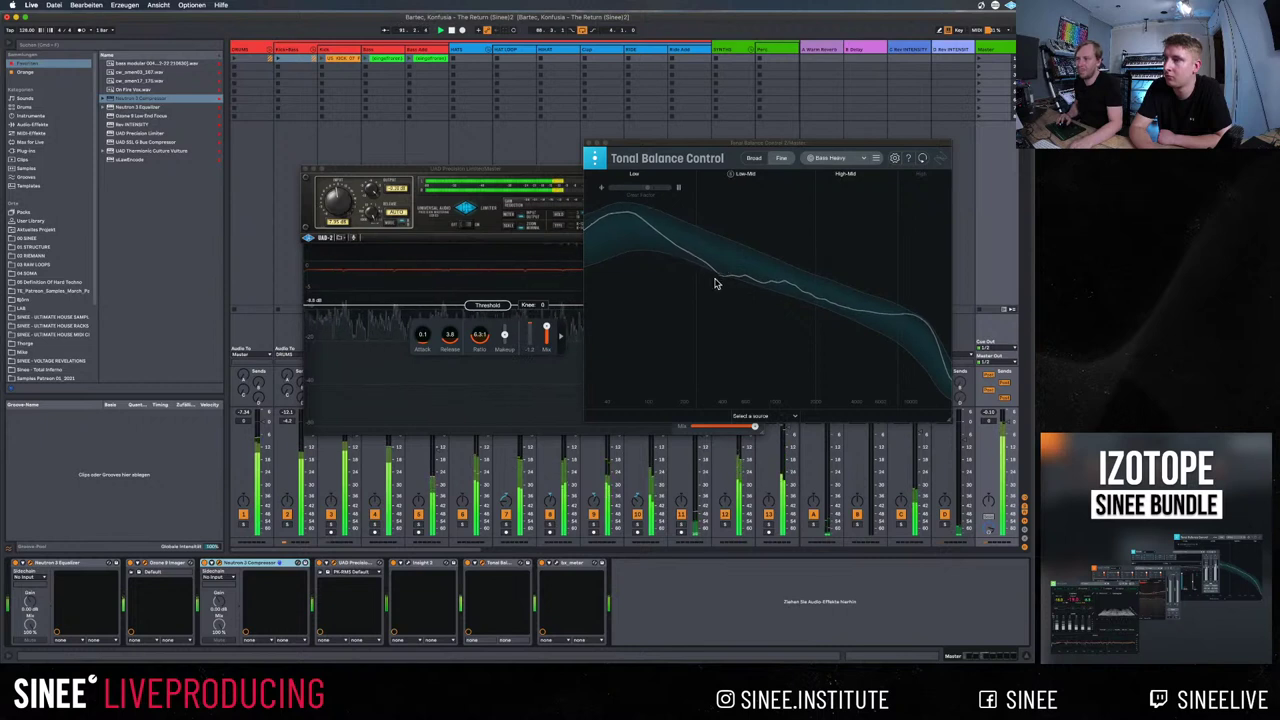
{"action": "left_click", "coordinate": [408, 567]}
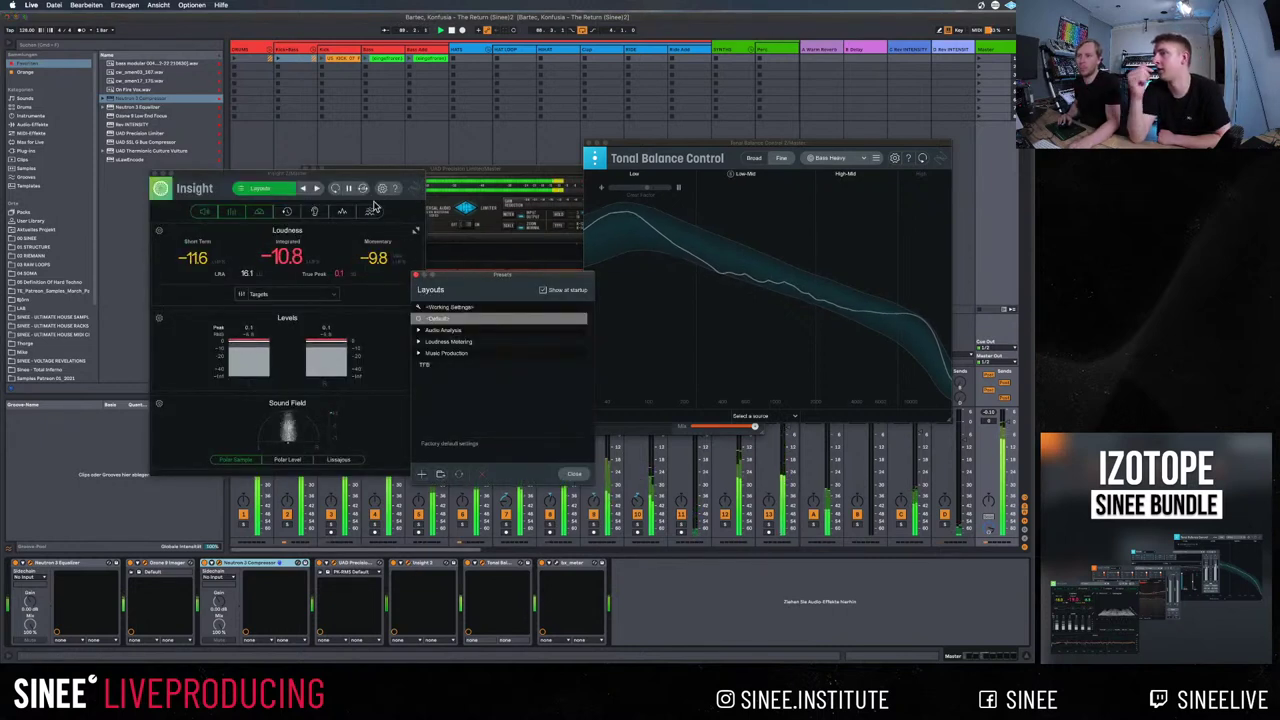
{"action": "left_click_drag", "start_coordinate": [180, 176], "coordinate": [396, 161]}
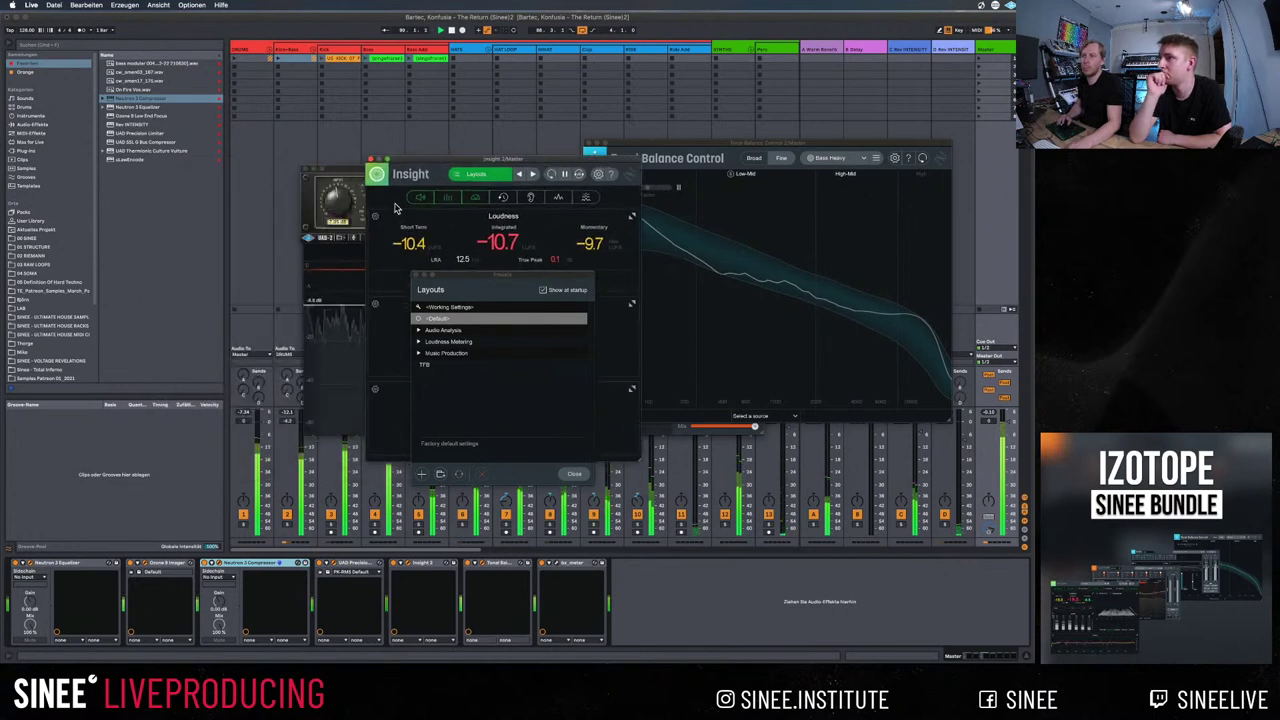
{"action": "left_click", "coordinate": [338, 205]}
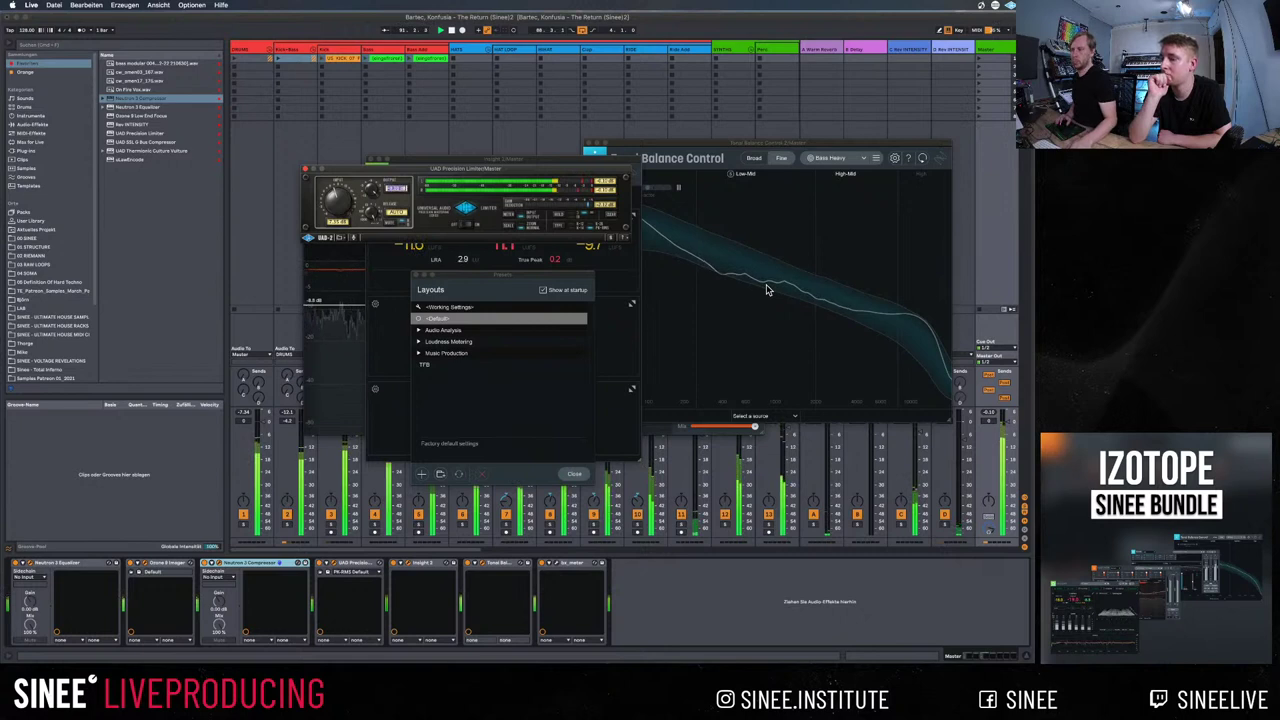
Switch to the Arrangement View and close the Precision Limiter, Insight, Tonal Balance Control and Neutron Compressor windows
{"action": "key", "text": "Tab"}
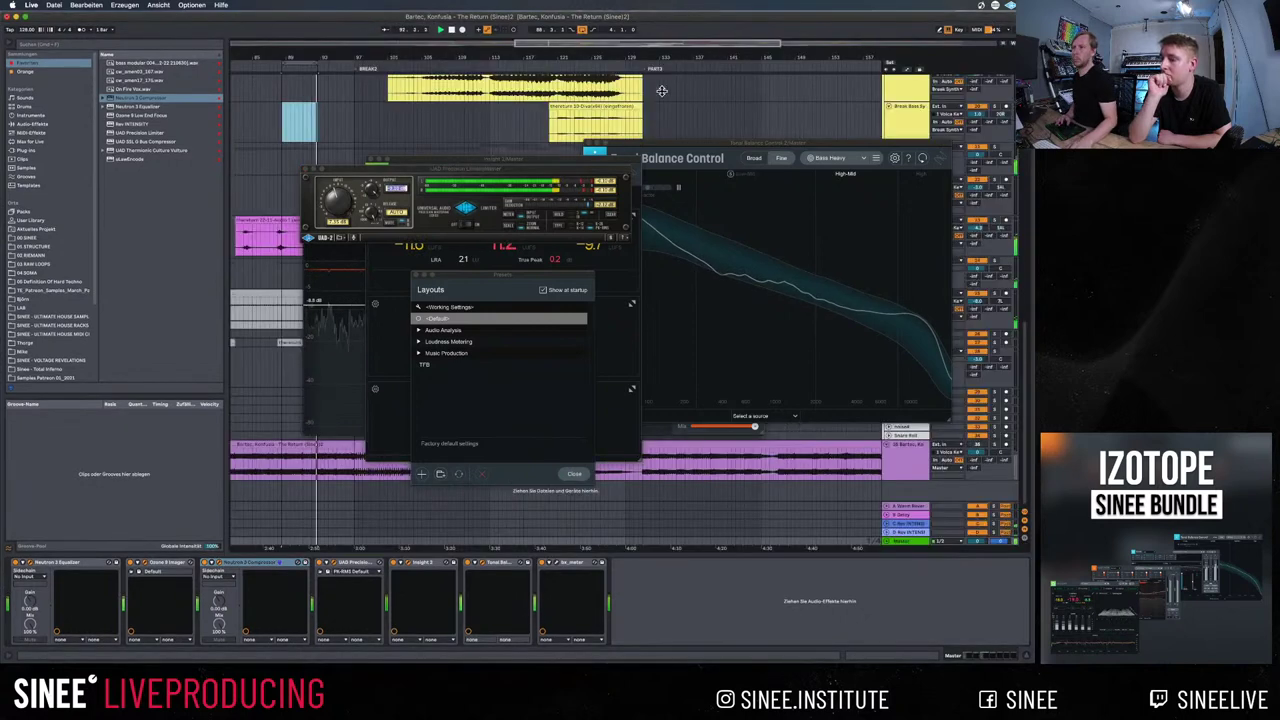
{"action": "left_click", "coordinate": [306, 172]}
{"action": "left_click", "coordinate": [306, 174]}
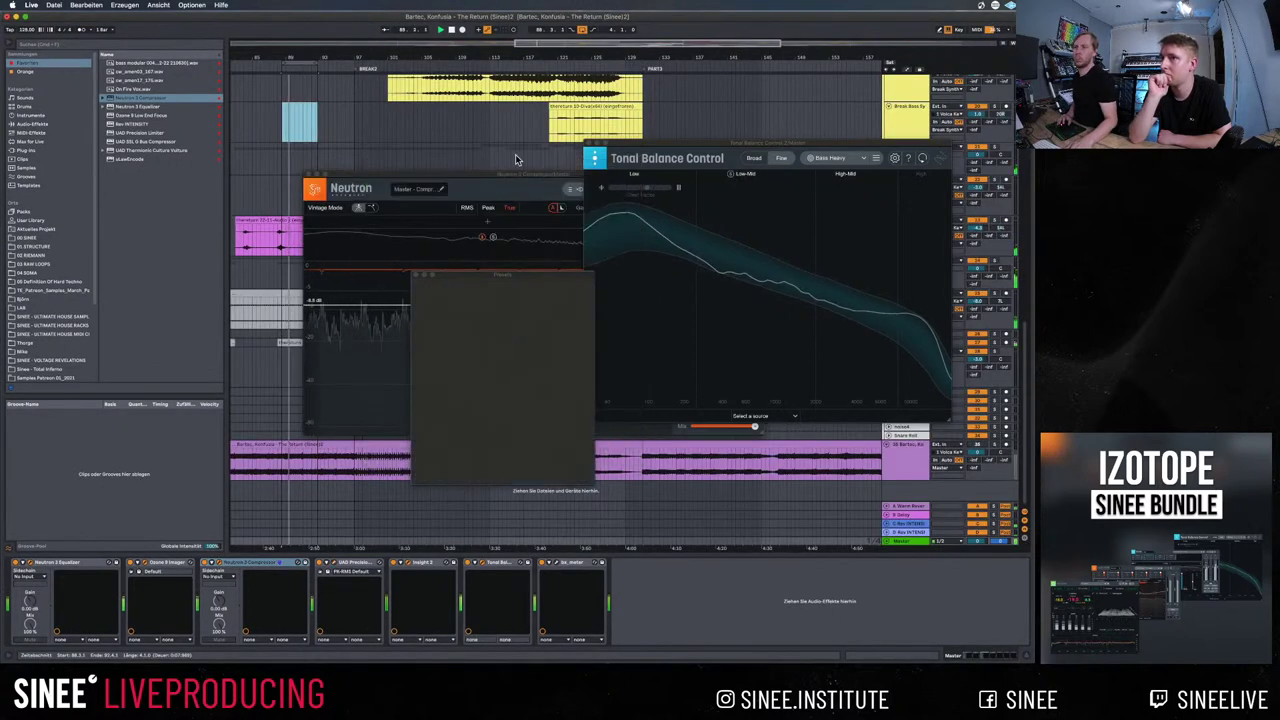
{"action": "left_click", "coordinate": [306, 174]}
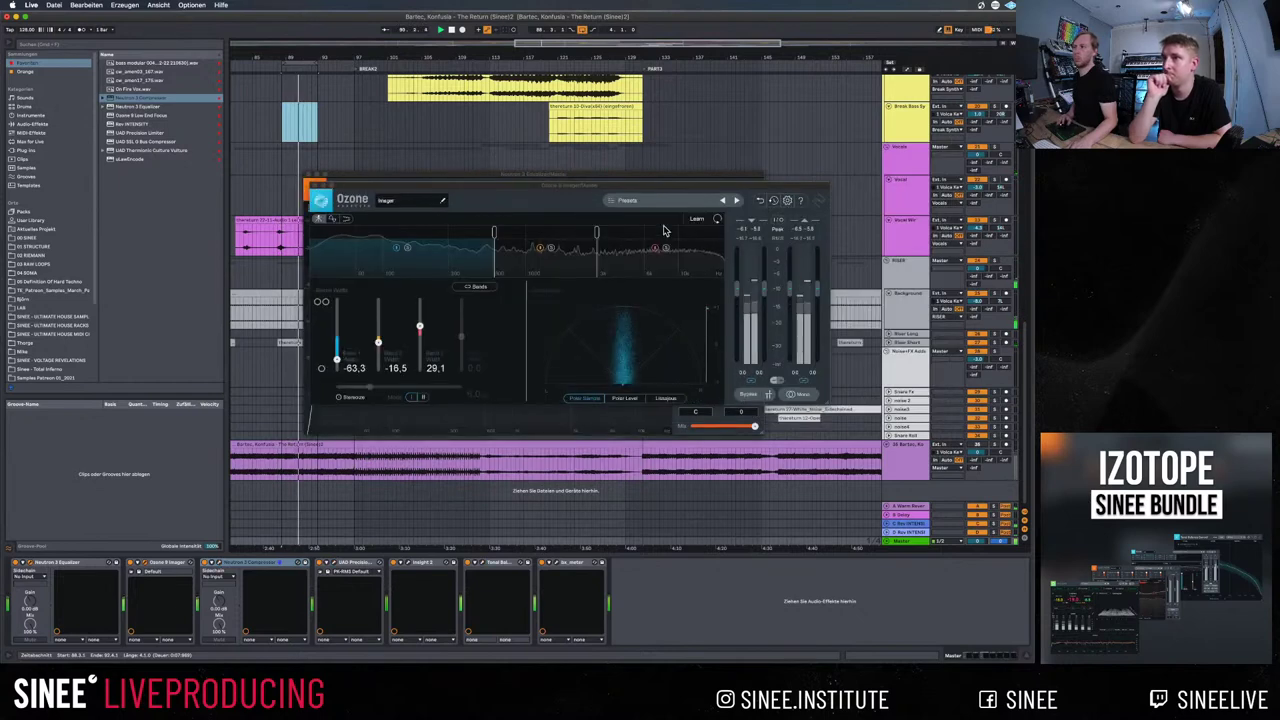
{"action": "scroll", "coordinate": [907, 232], "scroll_direction": "up", "scroll_amount": 5}
{"action": "scroll", "coordinate": [907, 232], "scroll_direction": "up", "scroll_amount": 6}
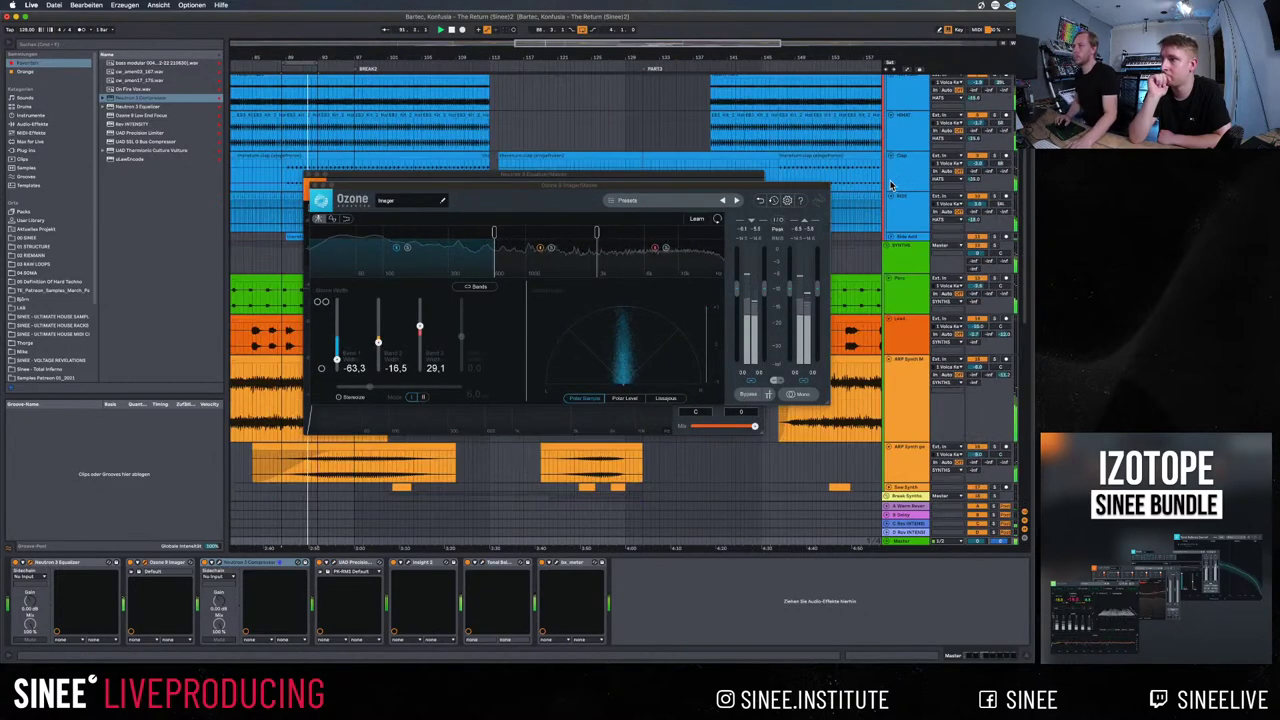
{"action": "left_click", "coordinate": [908, 160]}
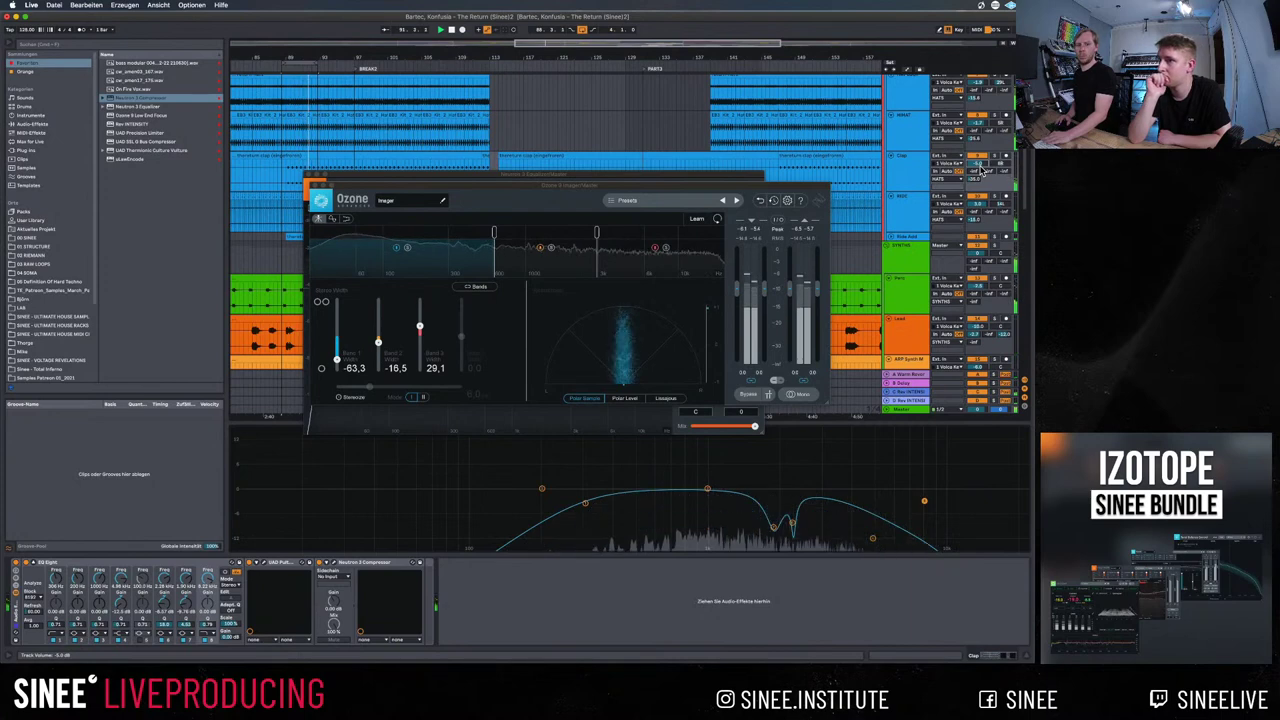
{"action": "scroll", "coordinate": [920, 300], "scroll_direction": "down", "scroll_amount": 8}
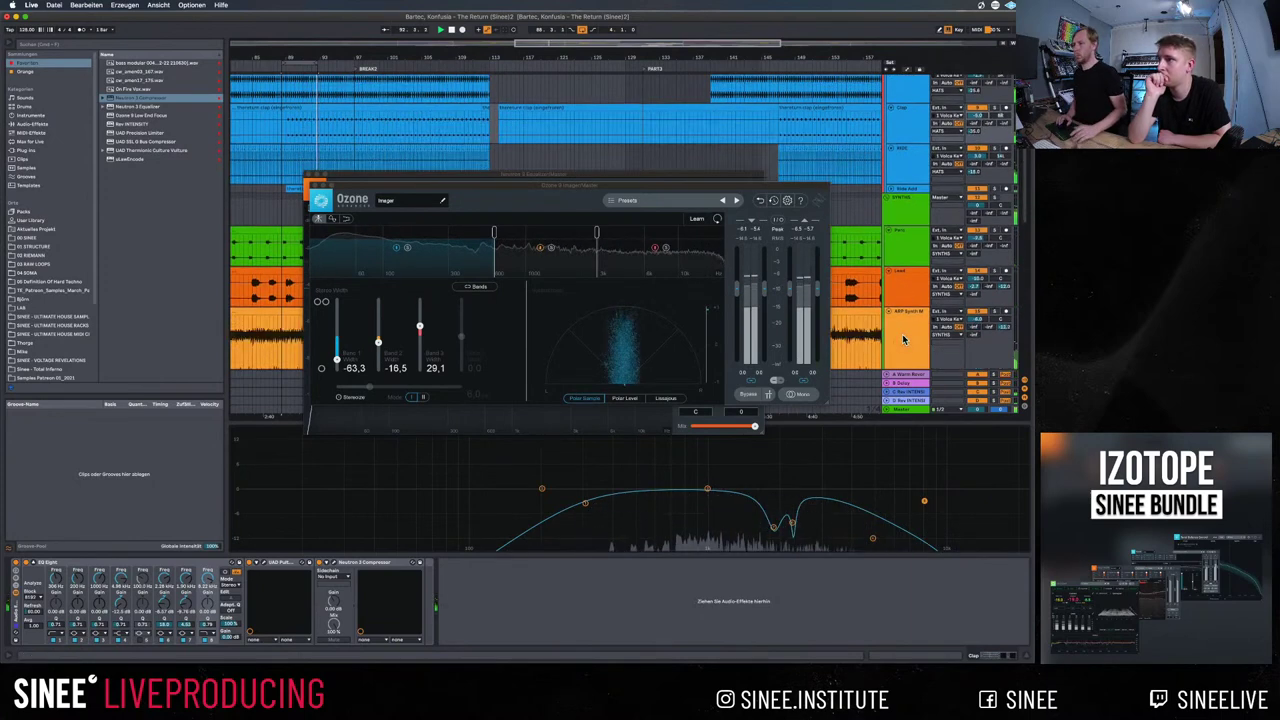
{"action": "left_click", "coordinate": [910, 412]}
{"action": "scroll", "coordinate": [1000, 452], "scroll_direction": "down", "scroll_amount": 10}
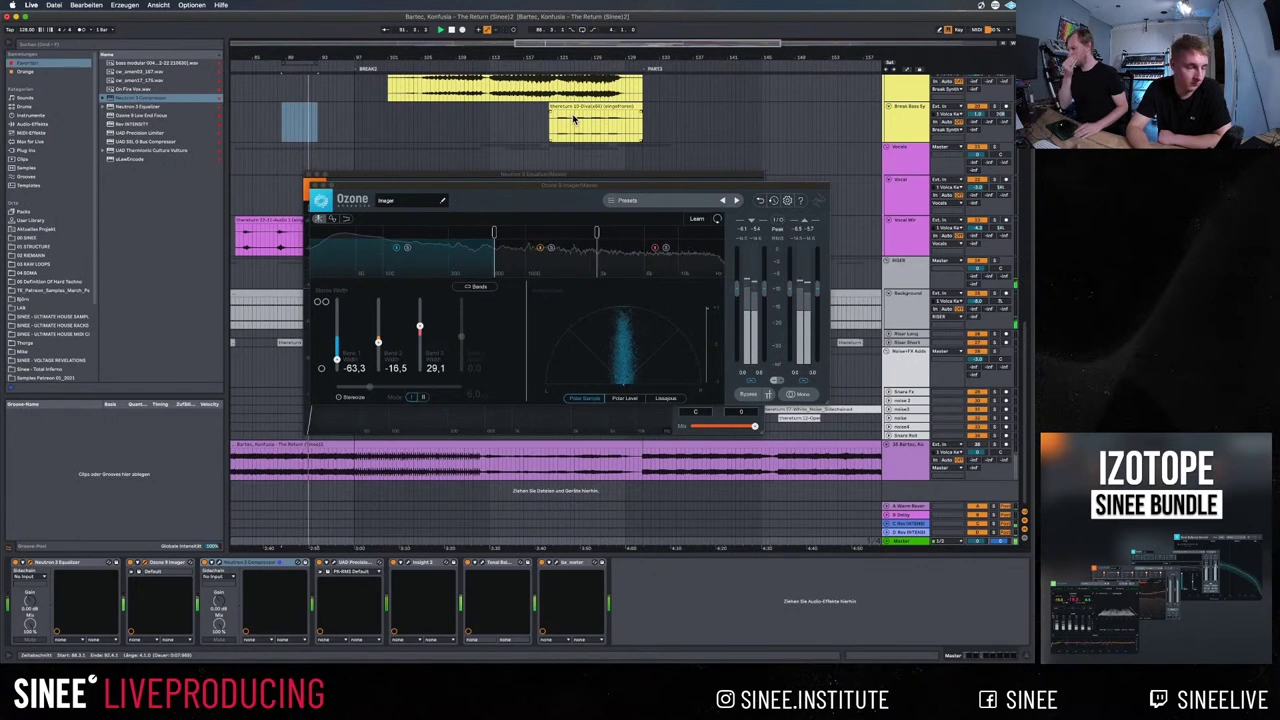
Hide the remaining plug-in windows and compare the break and the Part 2 entry with the reference track by toggling its solo
{"action": "left_click", "coordinate": [483, 125]}
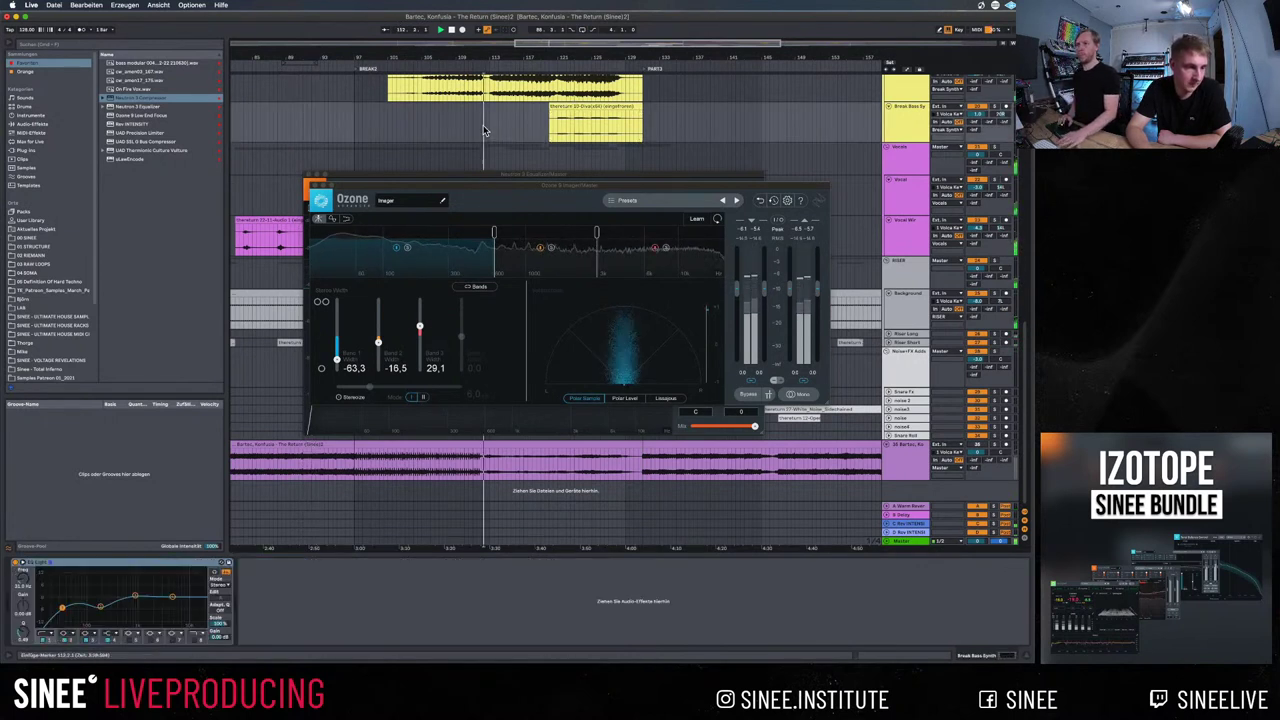
{"action": "key", "text": "super+alt+p"}
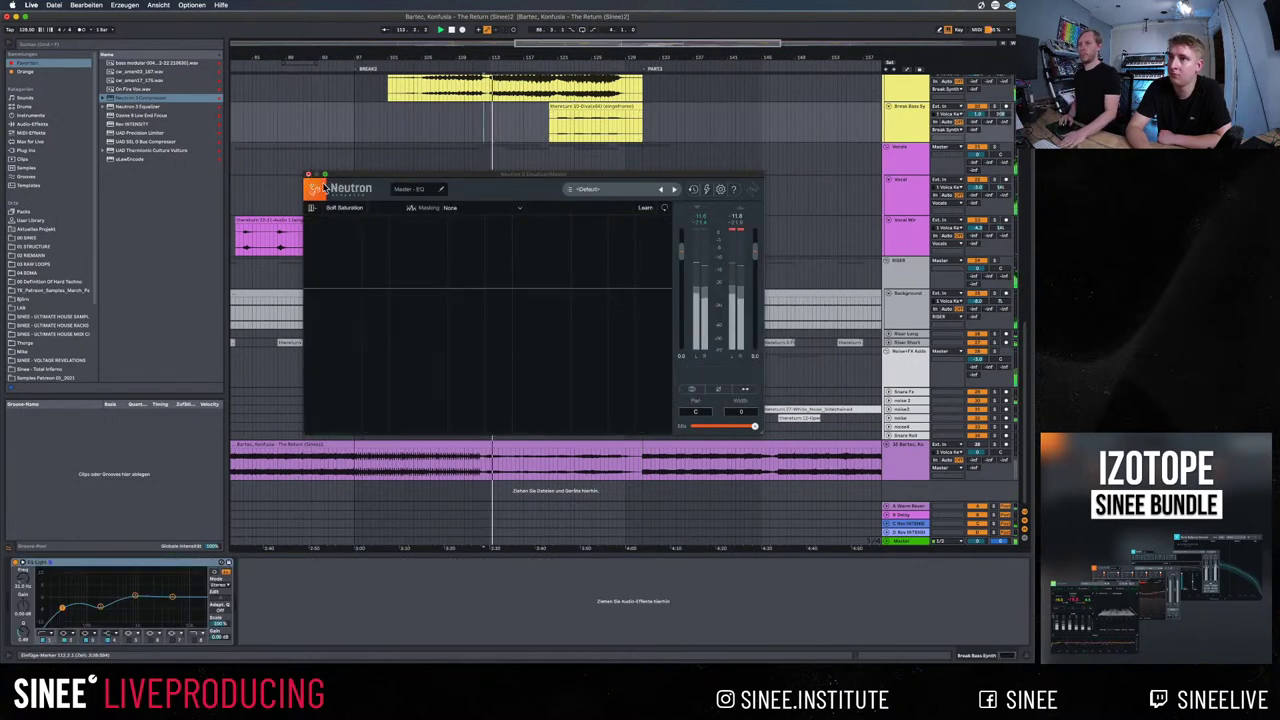
{"action": "left_click", "coordinate": [996, 447]}
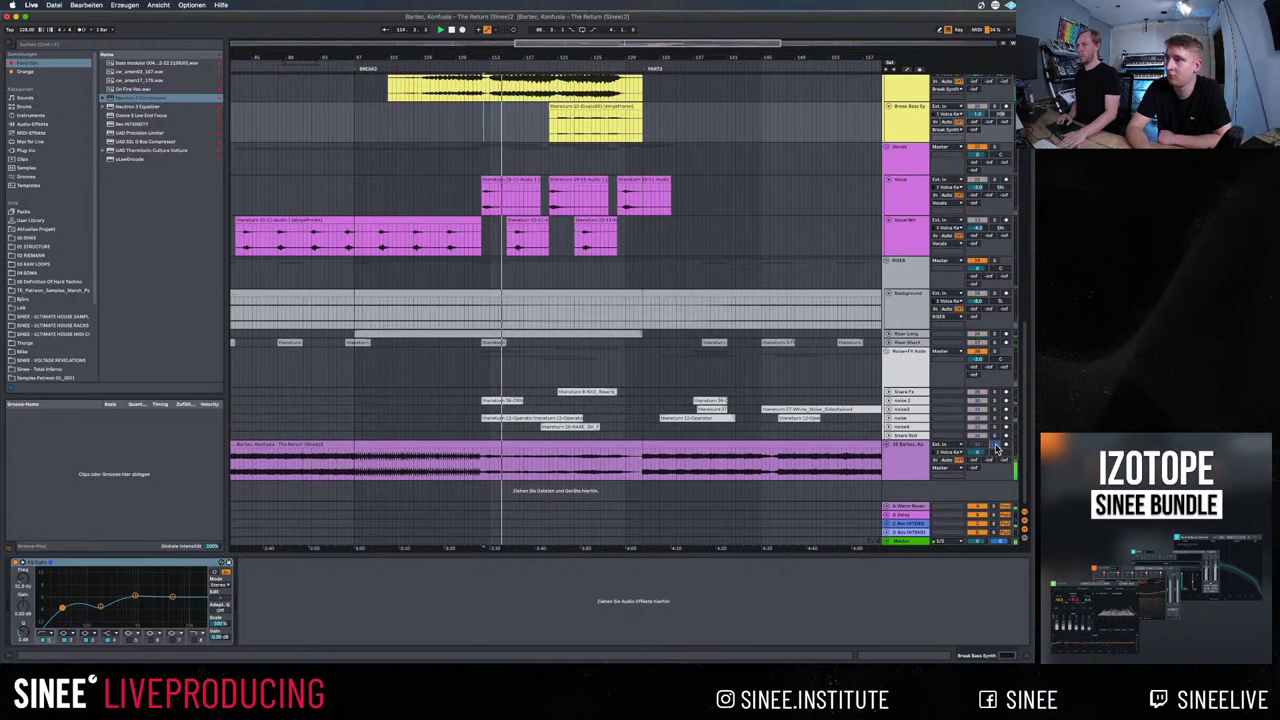
{"action": "left_click", "coordinate": [621, 275]}
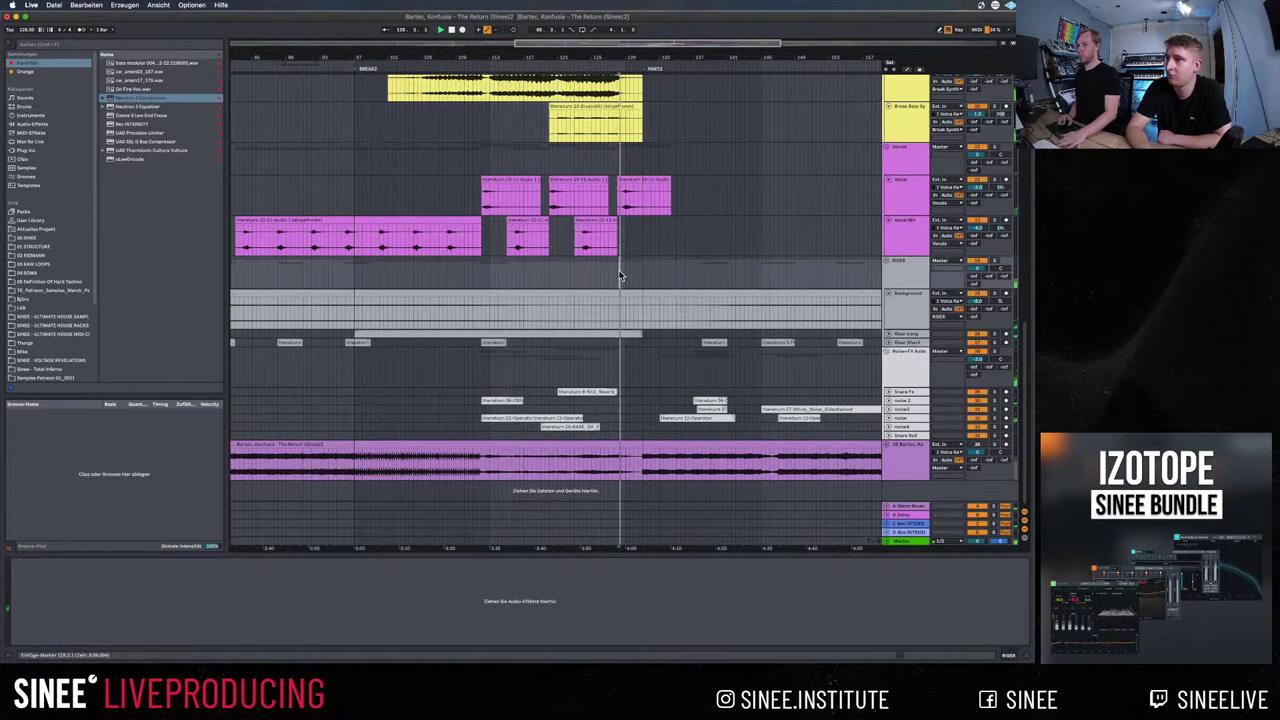
{"action": "left_click", "coordinate": [996, 449]}
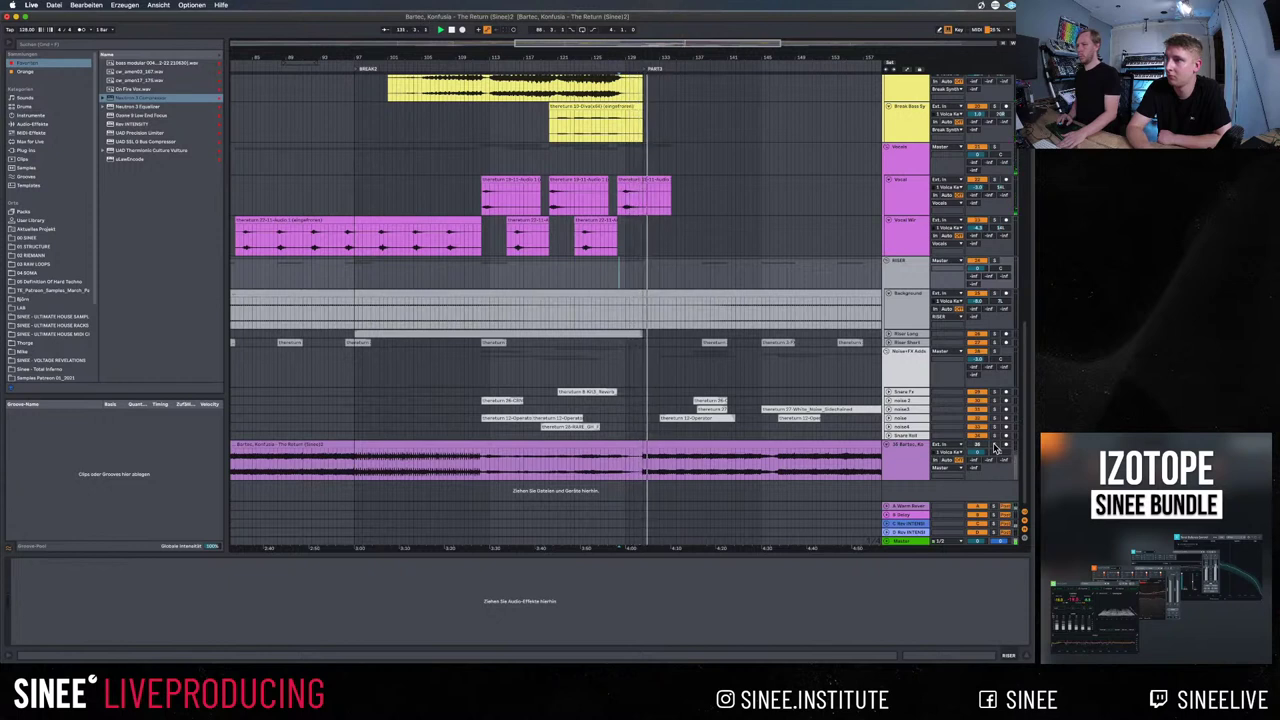
{"action": "left_click", "coordinate": [635, 369]}
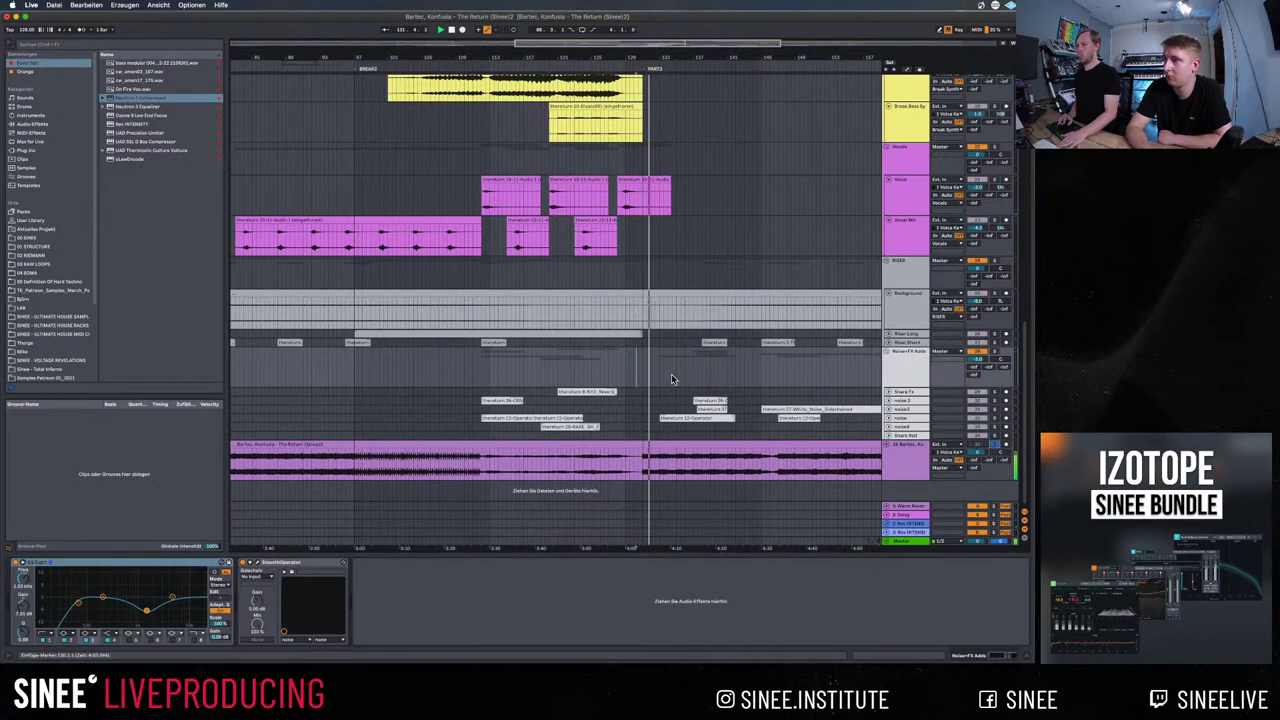
{"action": "left_click", "coordinate": [629, 368]}
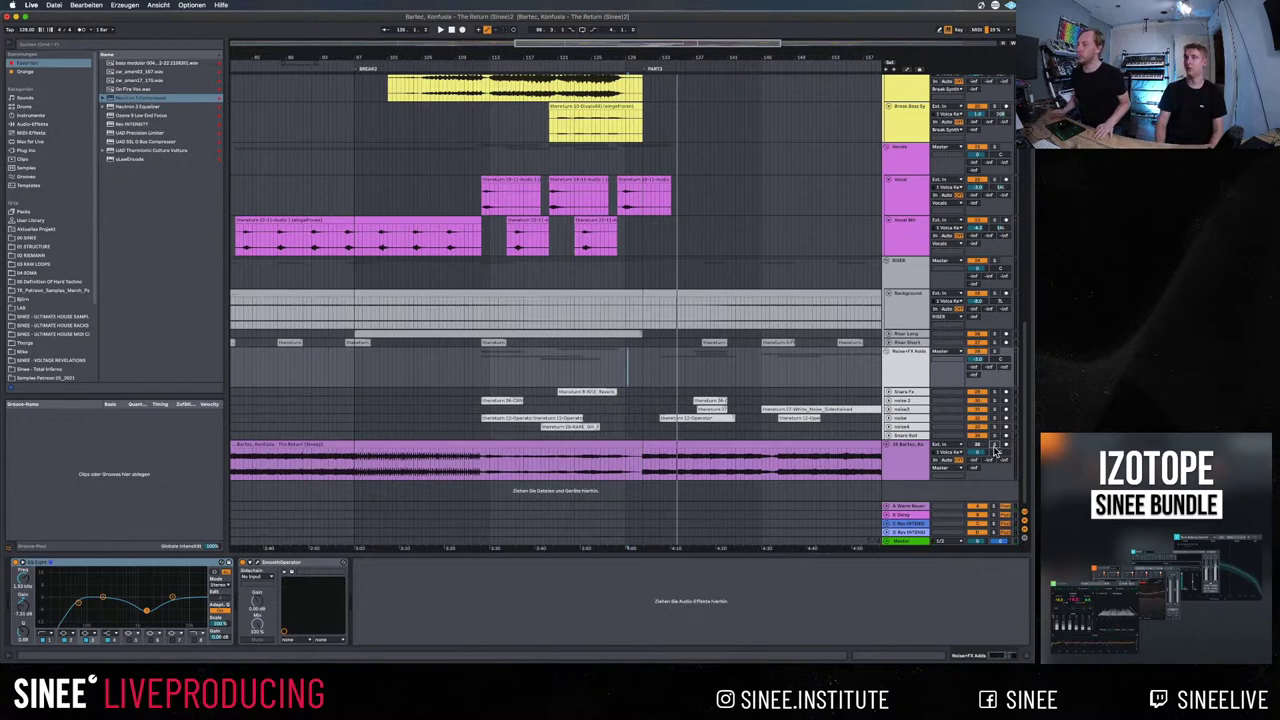
Review the device chains of the Kick track, the HATS group and the SYNTHS group in the arrangement
{"action": "scroll", "coordinate": [830, 260], "scroll_direction": "up", "scroll_amount": 15}
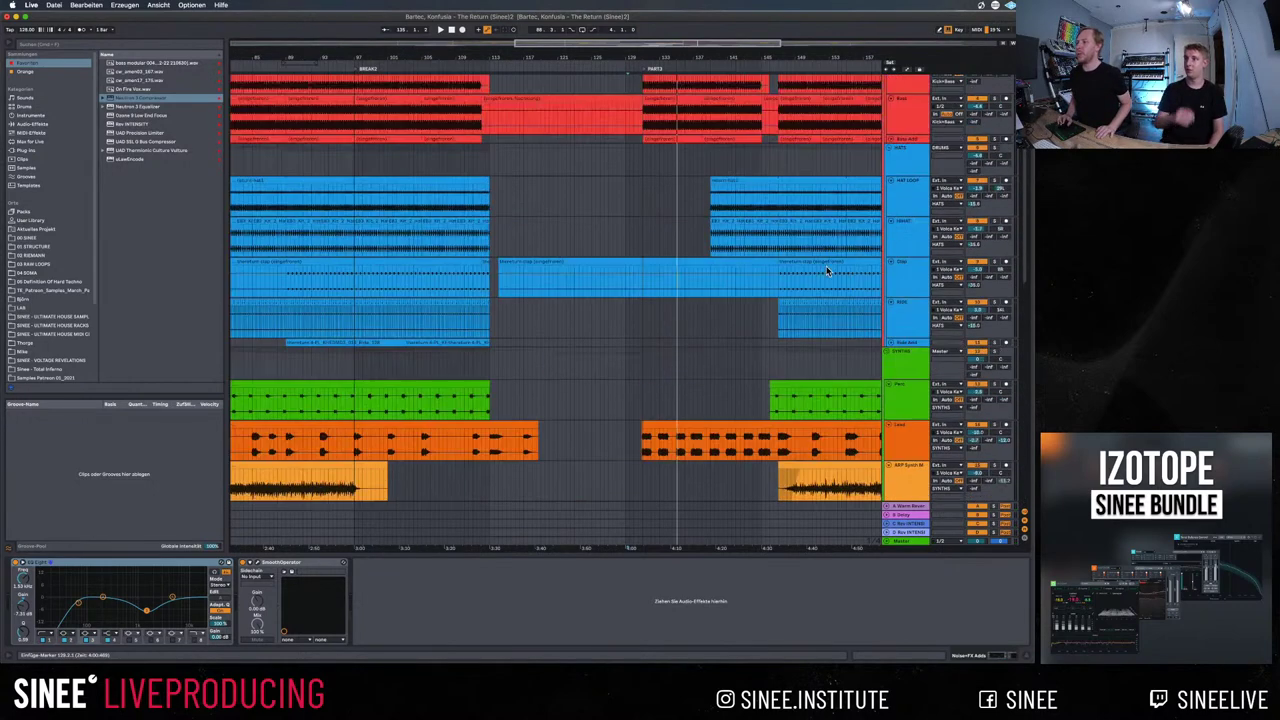
{"action": "left_click", "coordinate": [893, 167]}
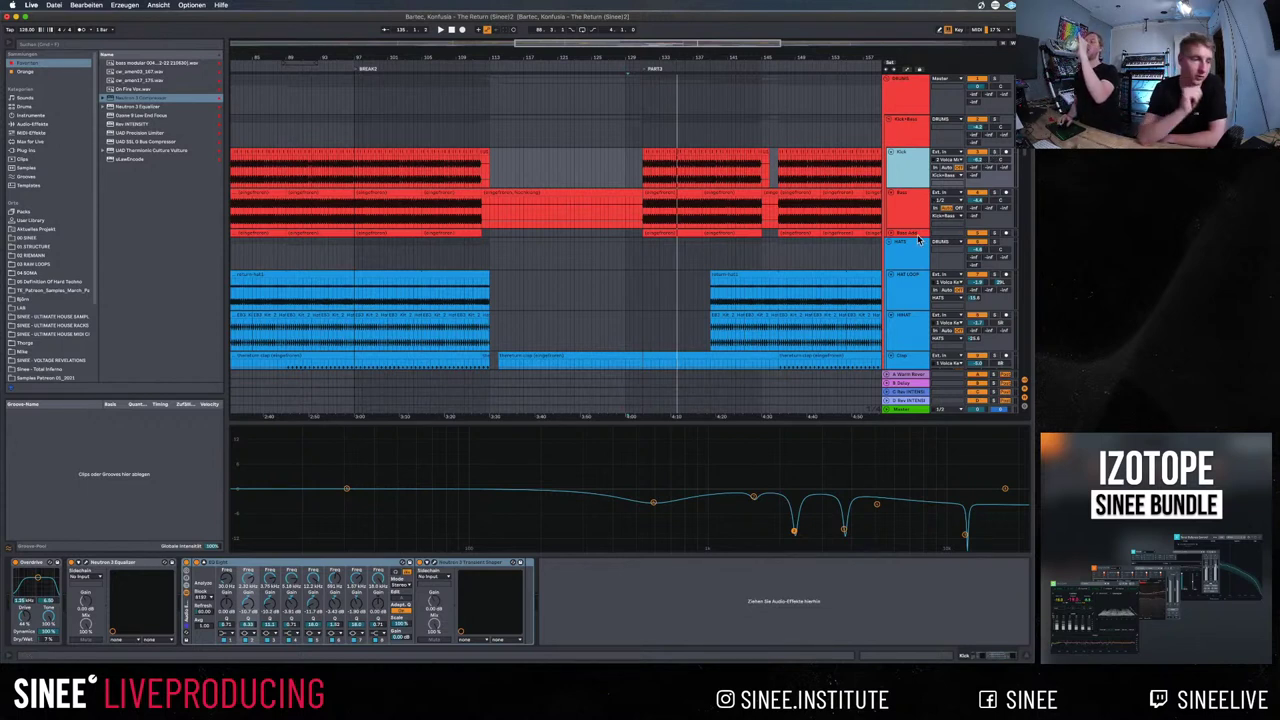
{"action": "scroll", "coordinate": [914, 242], "scroll_direction": "down", "scroll_amount": 6}
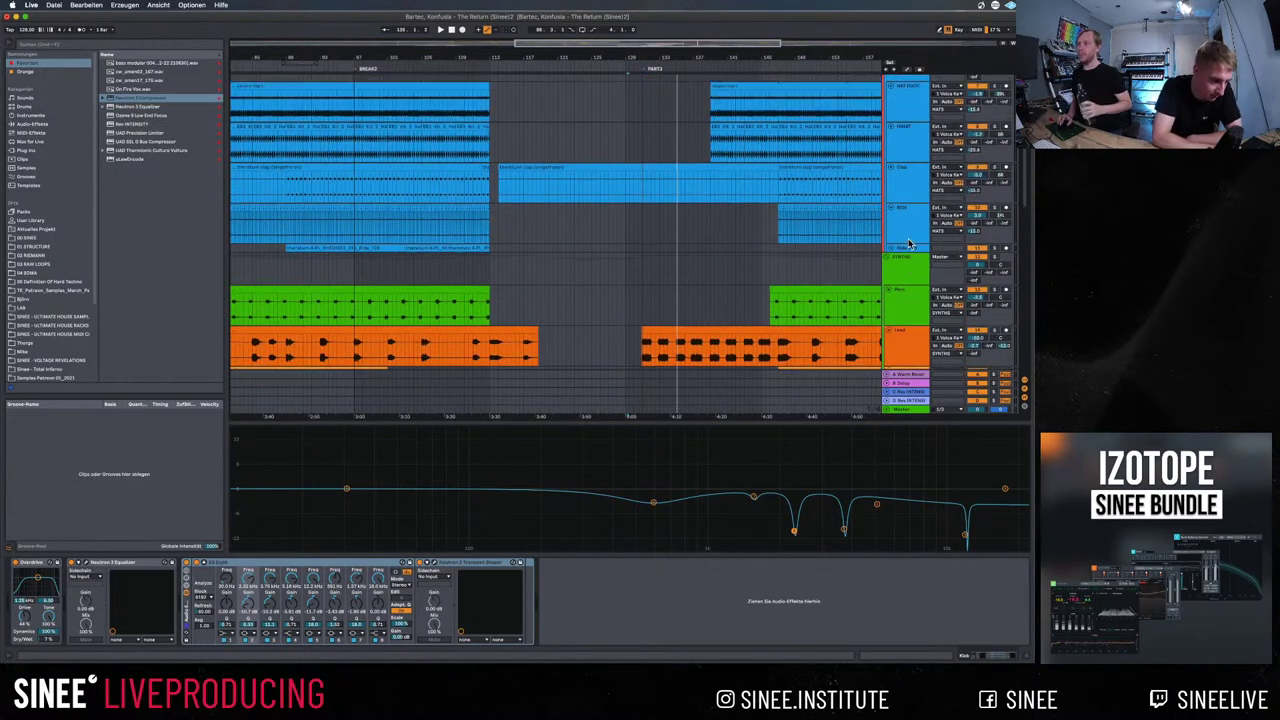
{"action": "scroll", "coordinate": [910, 243], "scroll_direction": "up", "scroll_amount": 4}
{"action": "left_click", "coordinate": [908, 145]}
{"action": "scroll", "coordinate": [900, 325], "scroll_direction": "down", "scroll_amount": 5}
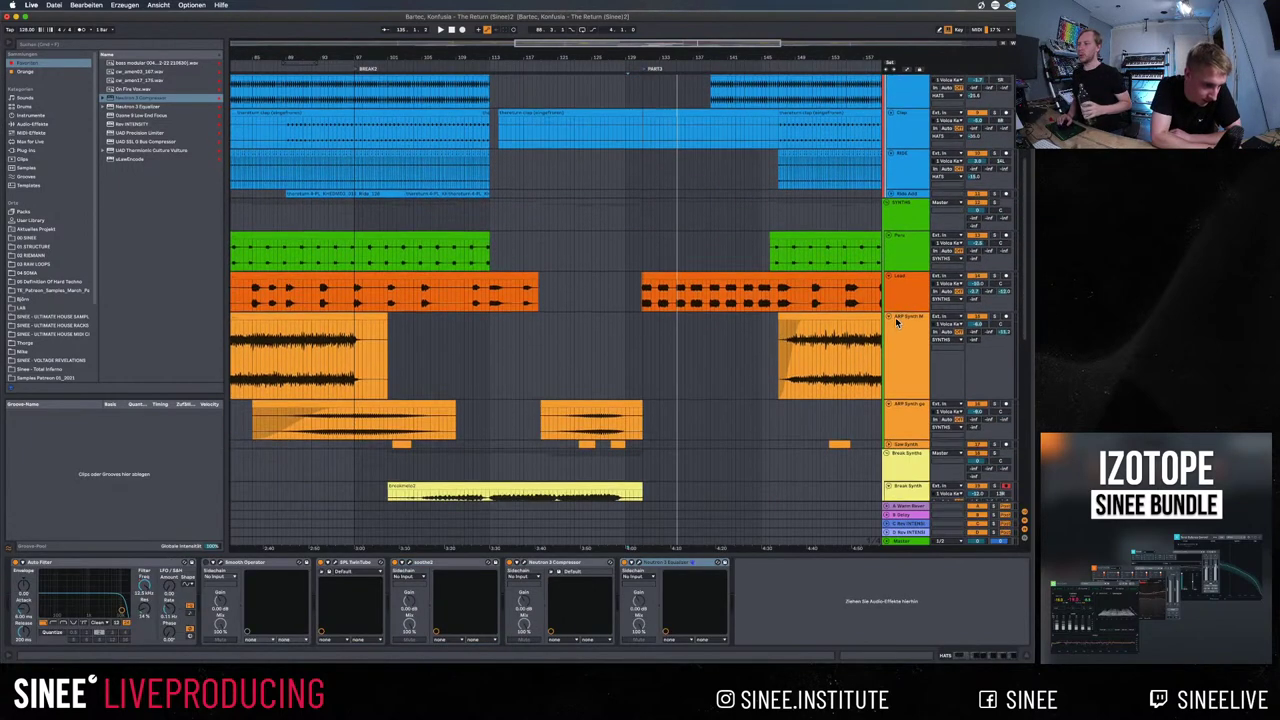
{"action": "scroll", "coordinate": [826, 355], "scroll_direction": "down", "scroll_amount": 10}
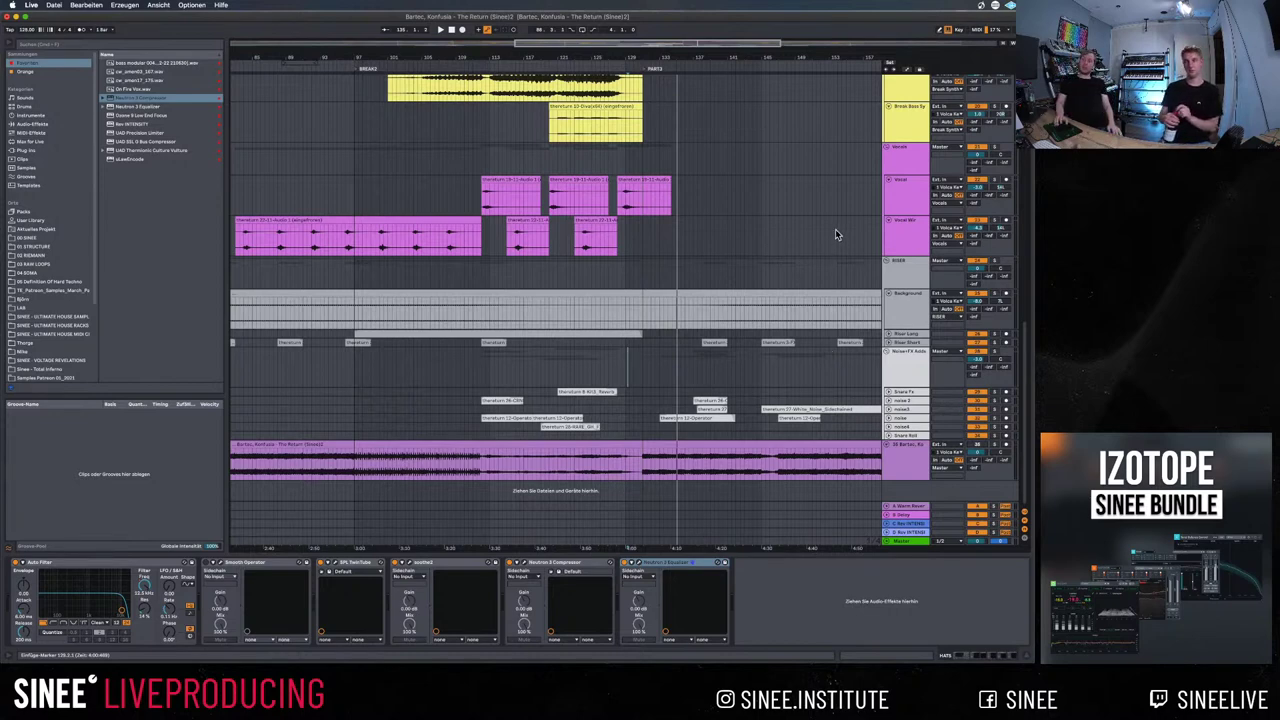
{"action": "scroll", "coordinate": [836, 235], "scroll_direction": "up", "scroll_amount": 10}
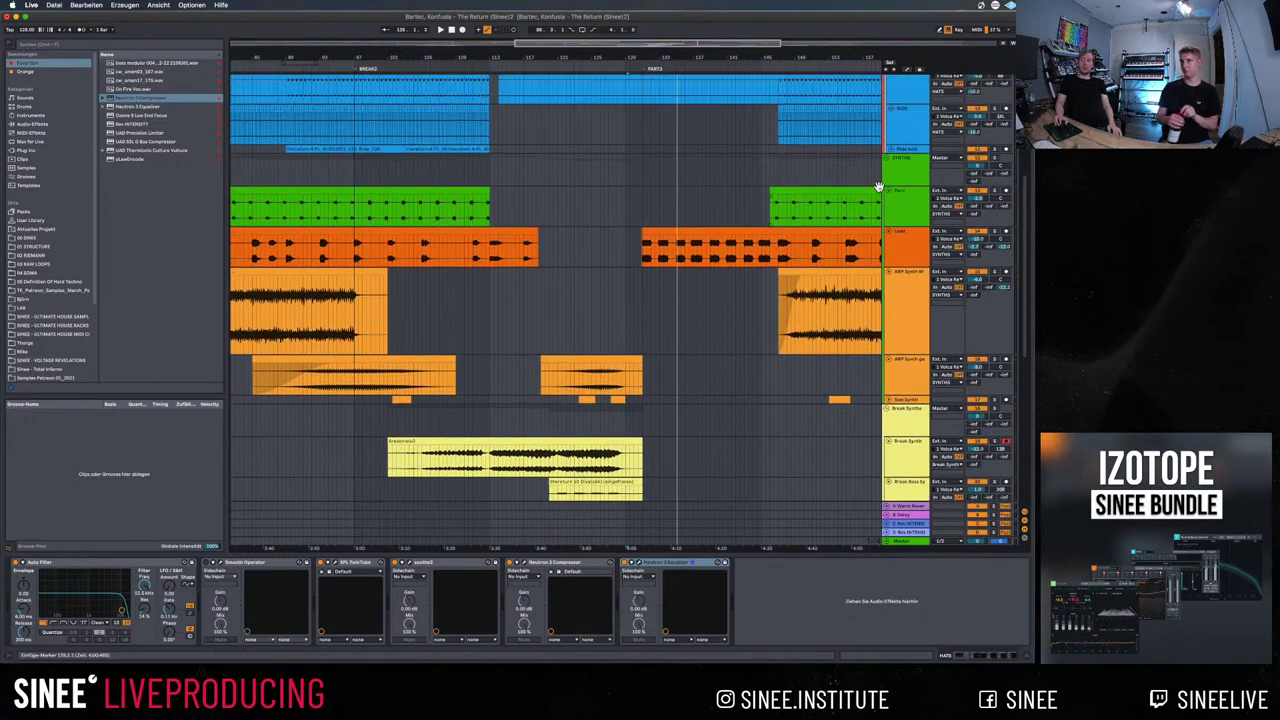
{"action": "left_click", "coordinate": [903, 172]}
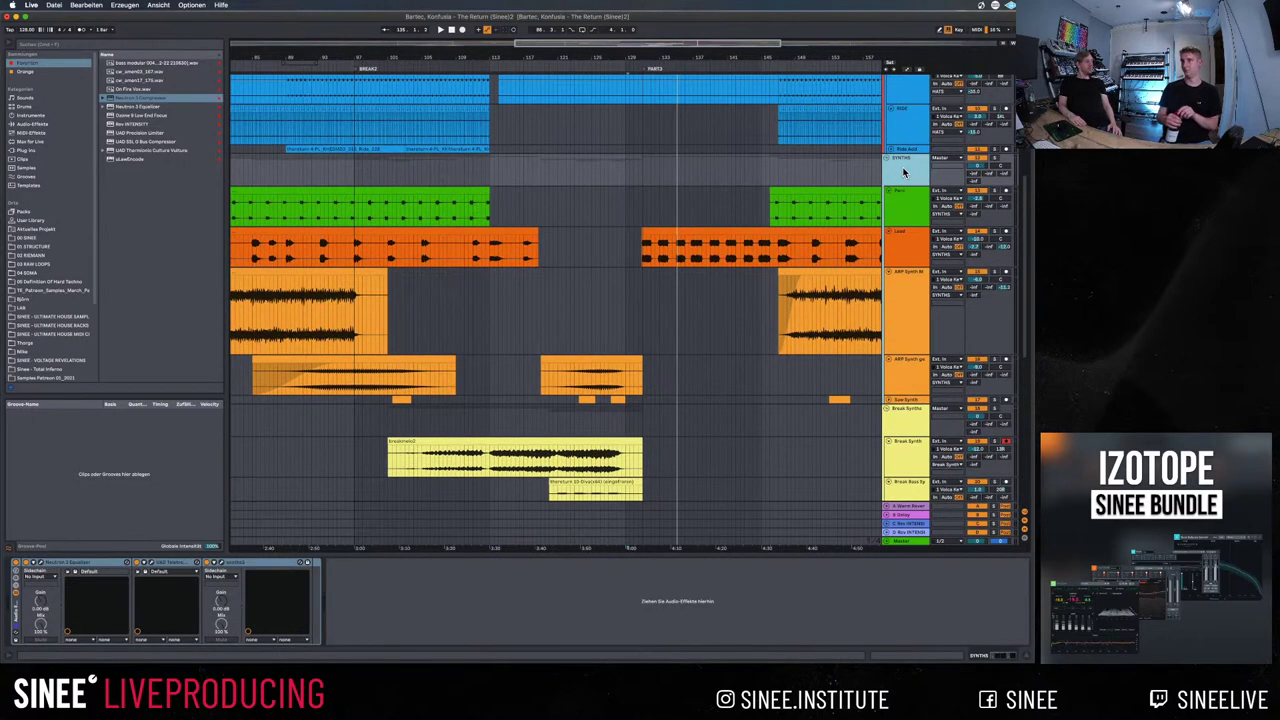